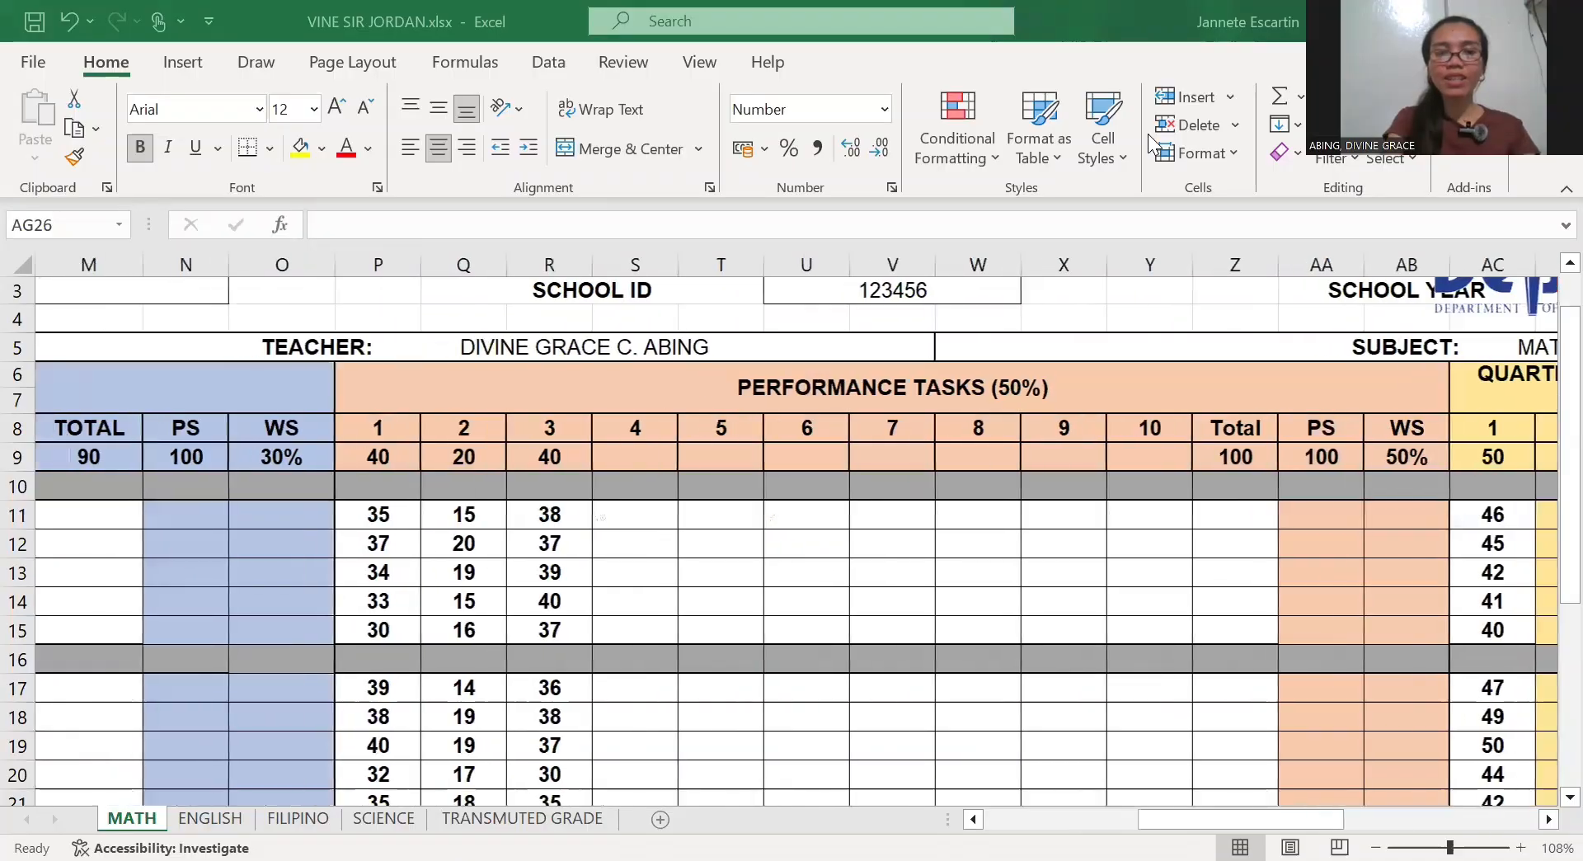
Look over the MATH class record's header, learner list and written works scores
{"action": "scroll", "coordinate": [1148, 134], "scroll_direction": "left", "scroll_amount": 10}
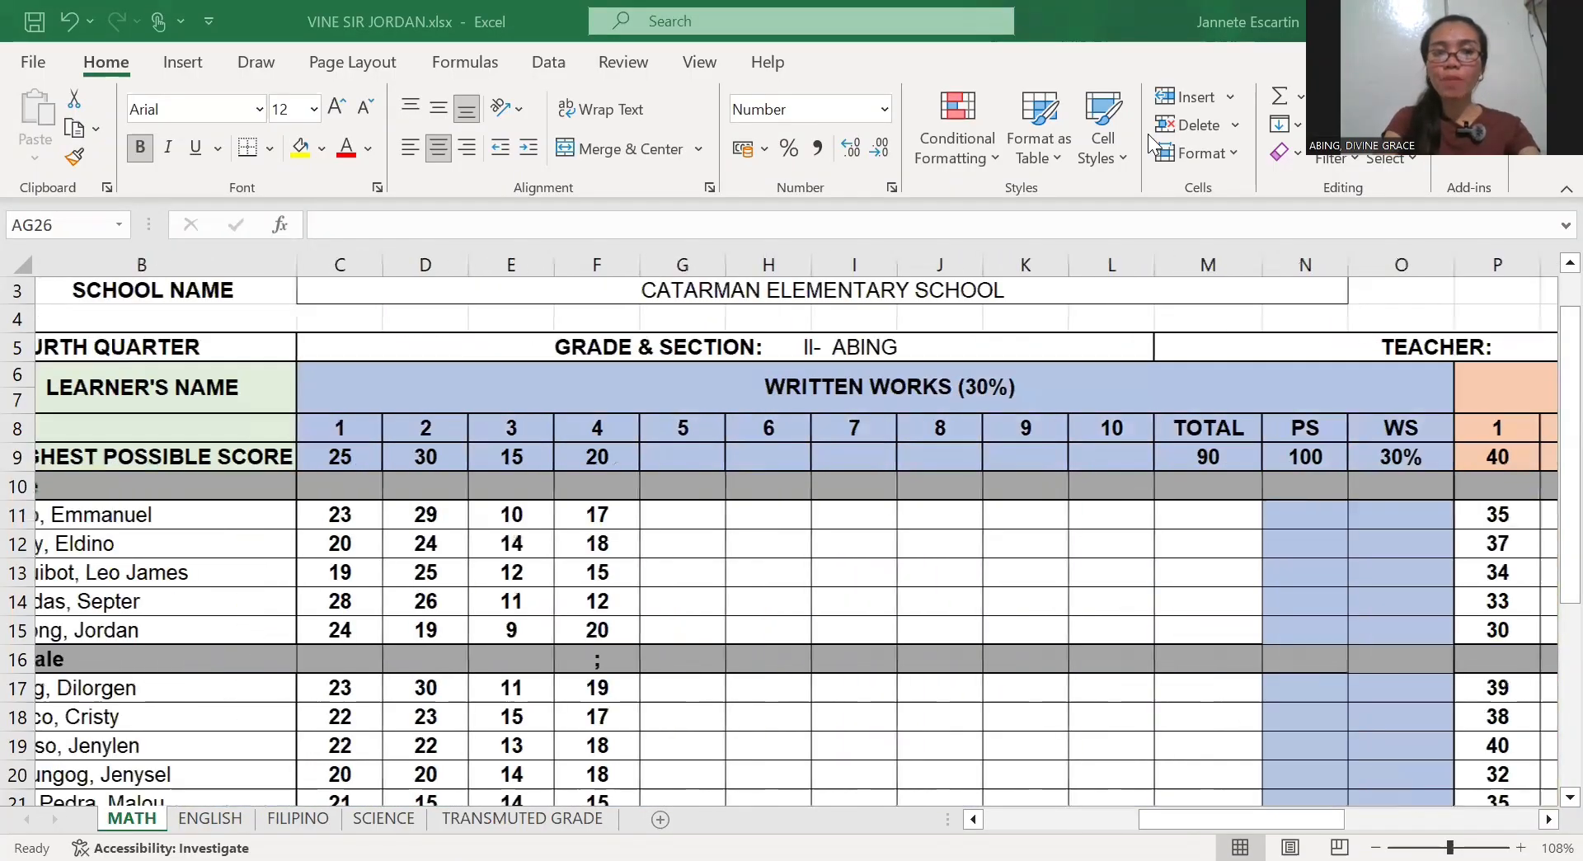
{"action": "scroll", "coordinate": [1148, 134], "scroll_direction": "left", "scroll_amount": 2}
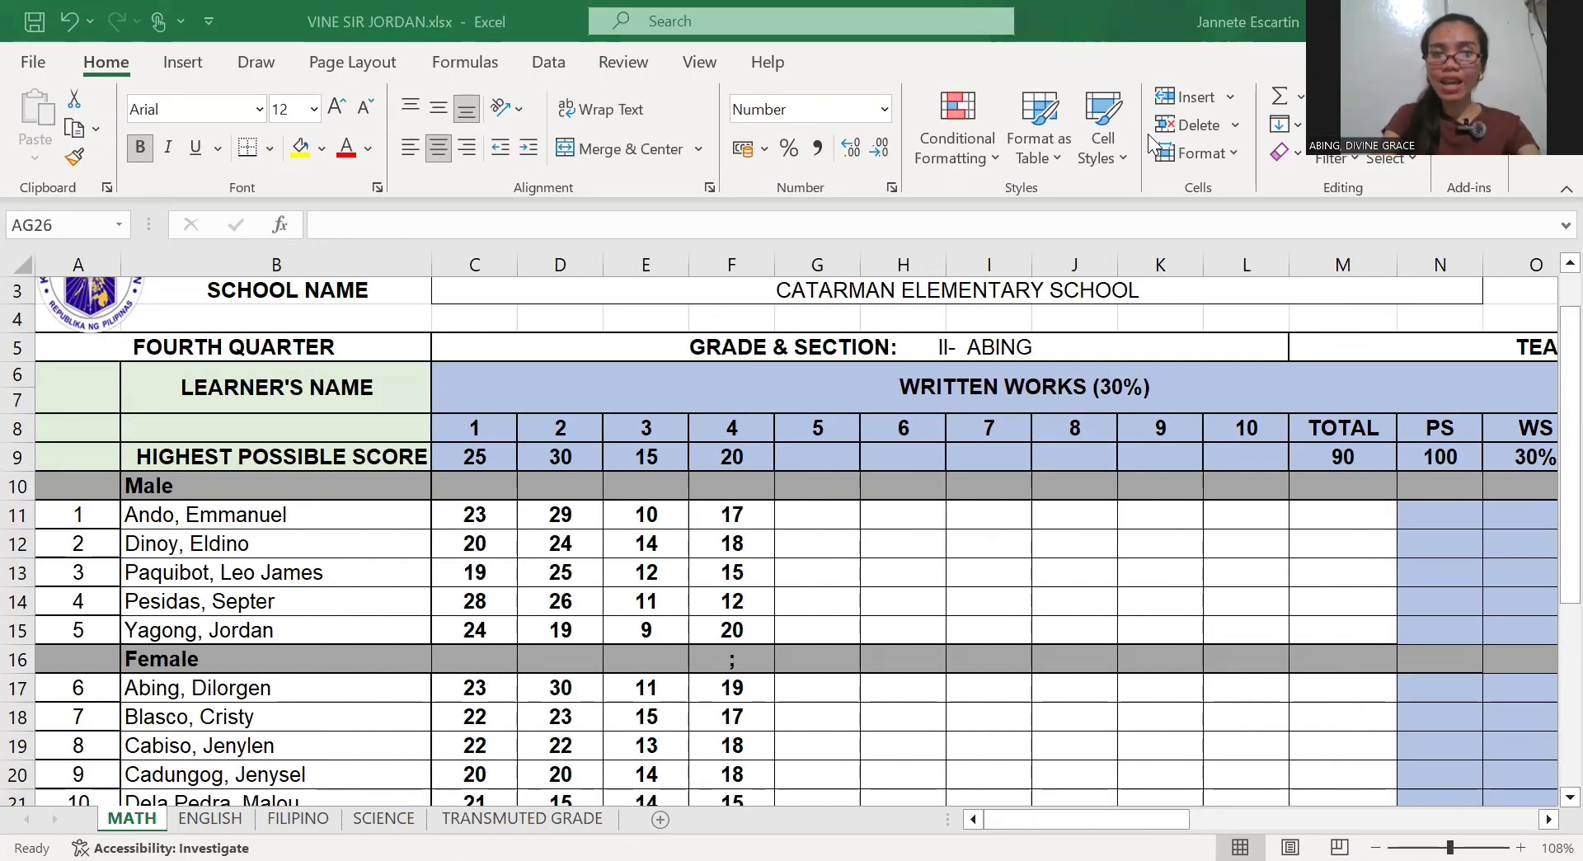
{"action": "scroll", "coordinate": [1148, 134], "scroll_direction": "down", "scroll_amount": 5}
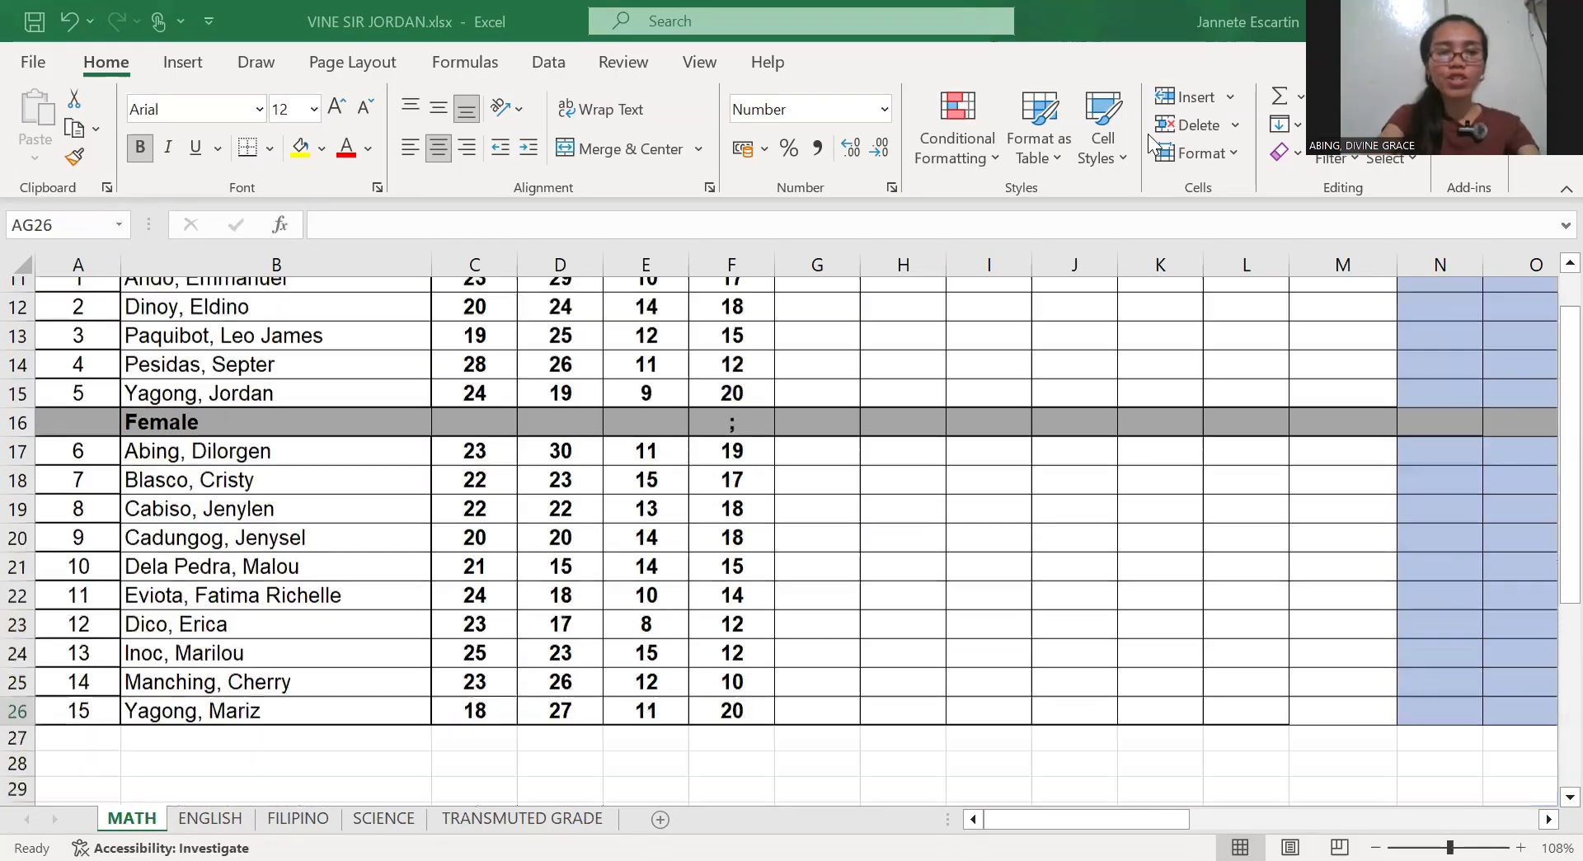
{"action": "scroll", "coordinate": [1148, 134], "scroll_direction": "up", "scroll_amount": 5}
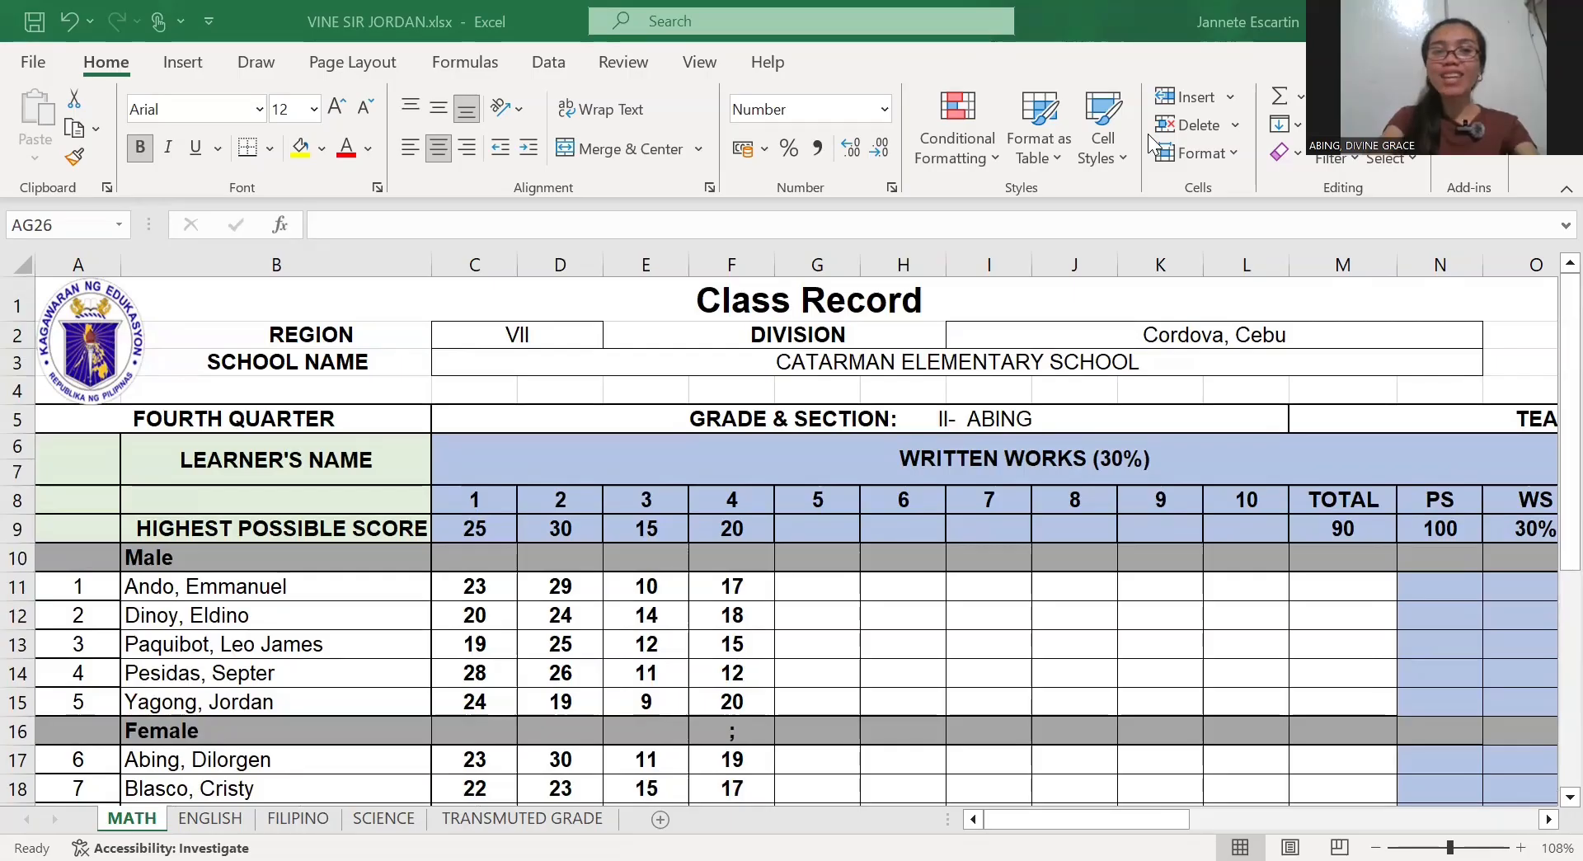
{"action": "scroll", "coordinate": [1148, 134], "scroll_direction": "down", "scroll_amount": 2}
{"action": "scroll", "coordinate": [1148, 134], "scroll_direction": "up", "scroll_amount": 2}
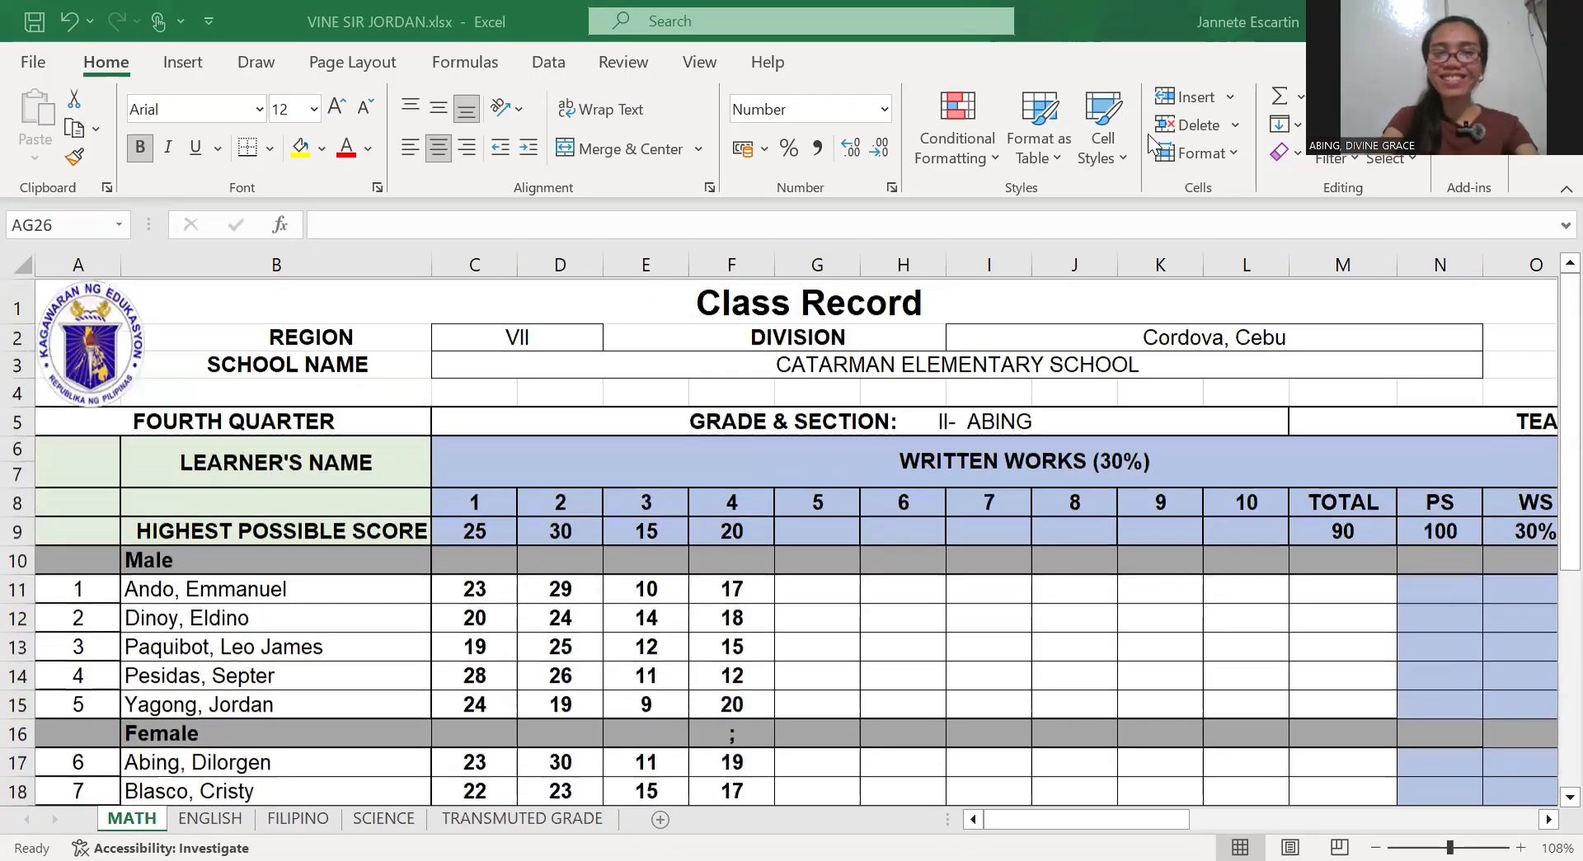
Review the Written Works (30%), Performance Tasks (50%) and Quarterly Assessment (20%) section headings of the class record
{"action": "scroll", "coordinate": [1148, 133], "scroll_direction": "right", "scroll_amount": 1}
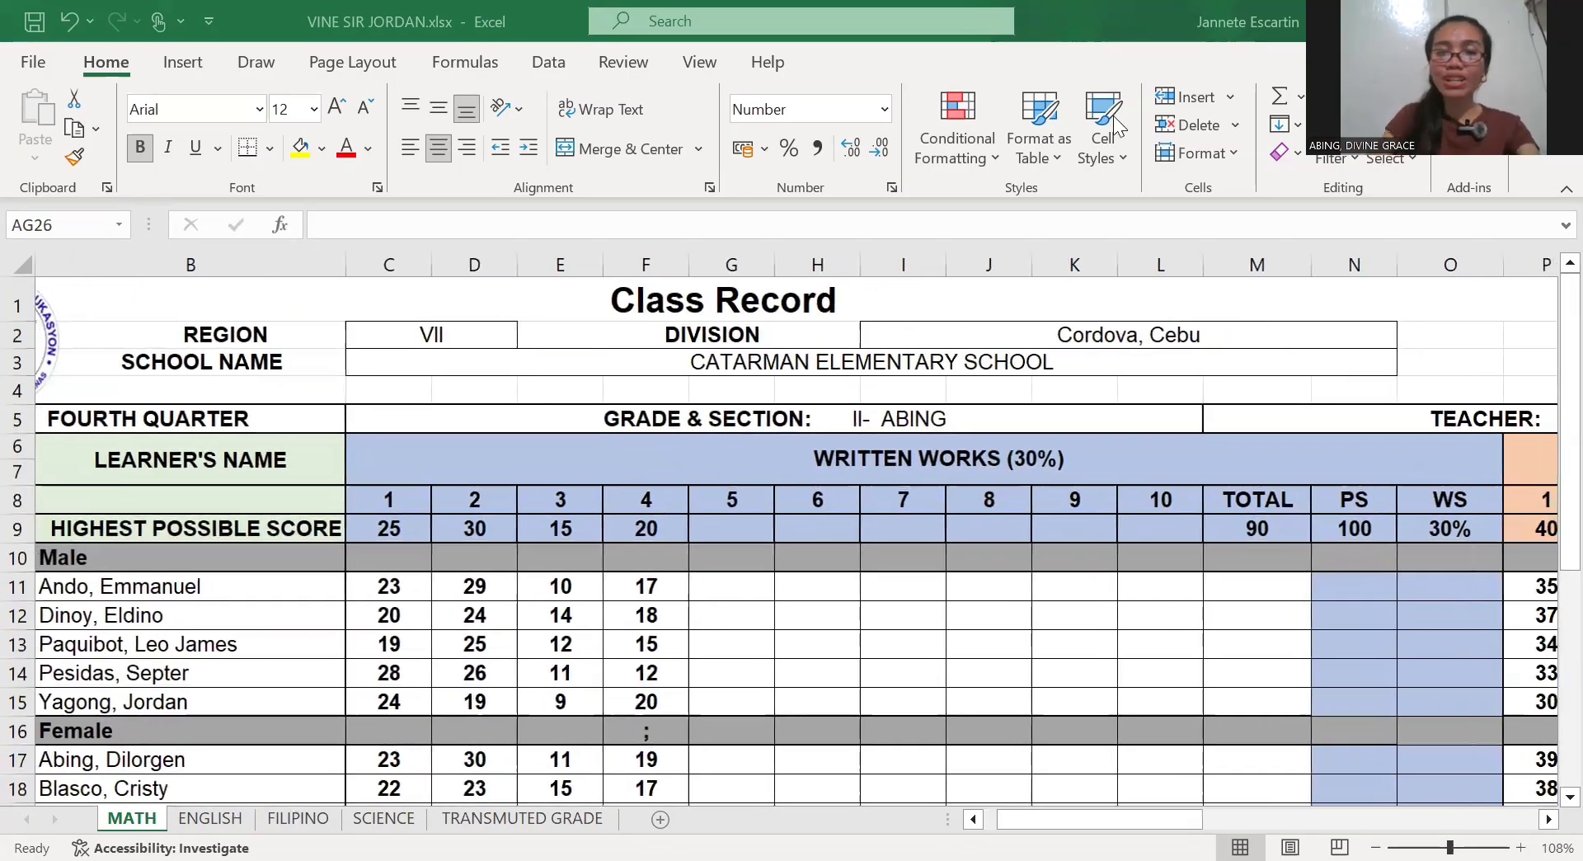
{"action": "left_click", "coordinate": [939, 459]}
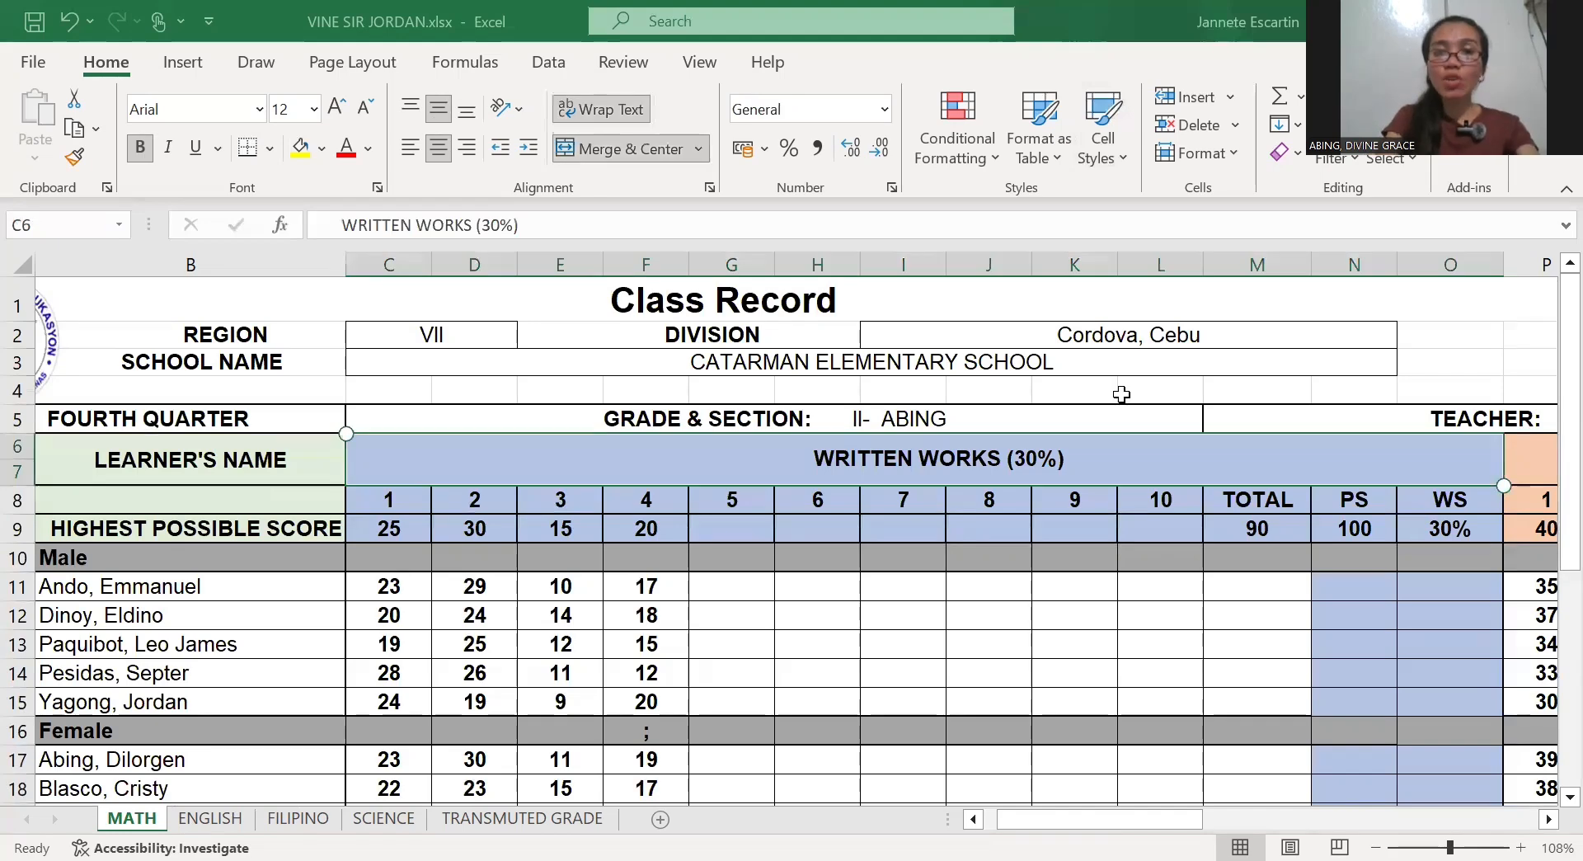
{"action": "scroll", "coordinate": [1121, 394], "scroll_direction": "right", "scroll_amount": 5}
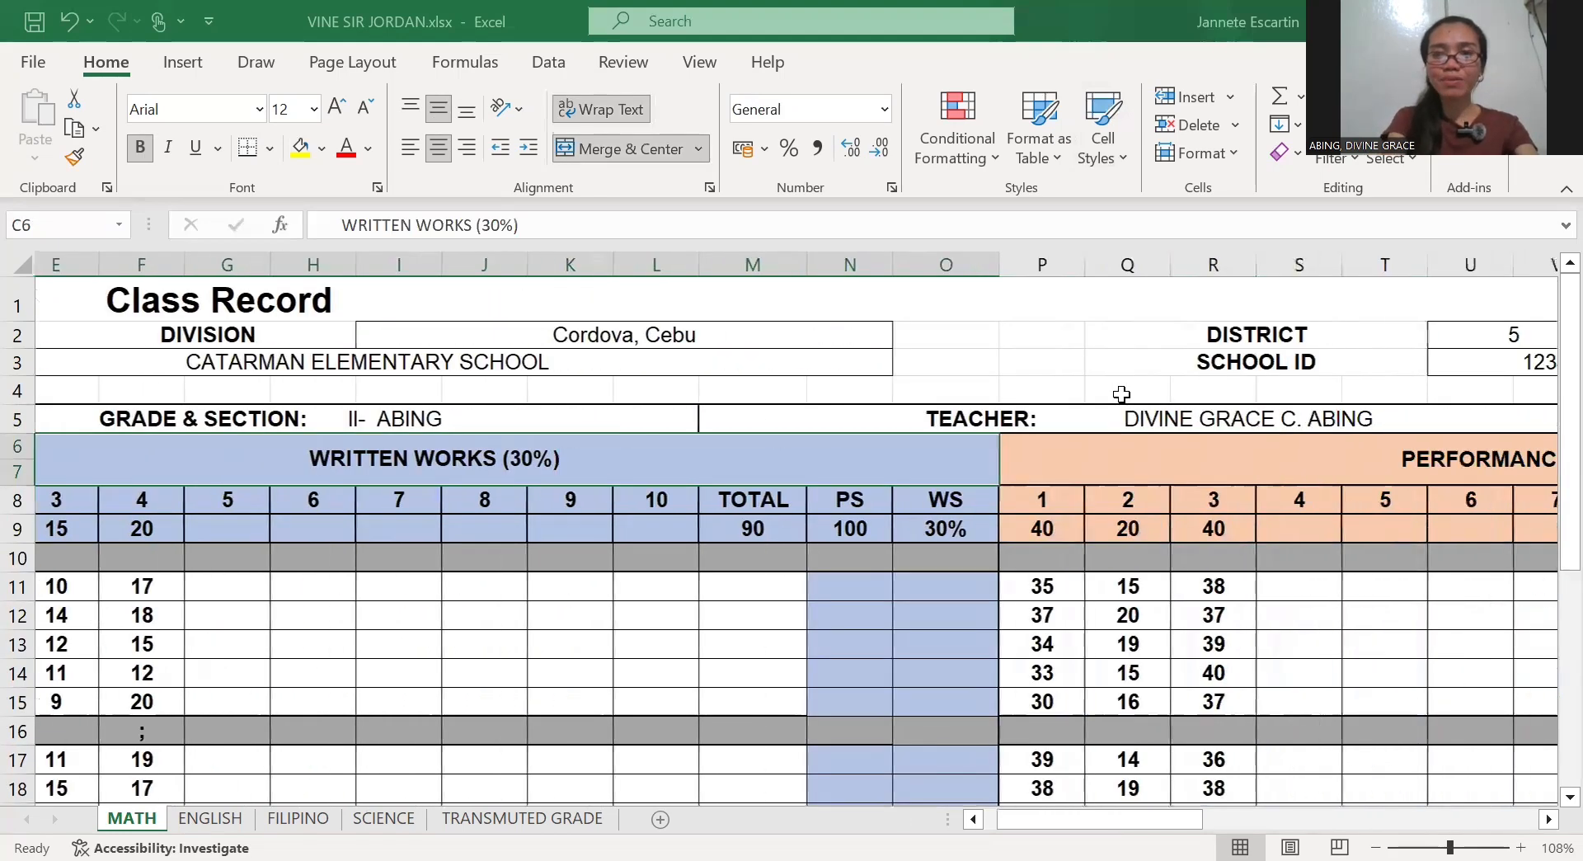
{"action": "left_click", "coordinate": [1151, 458]}
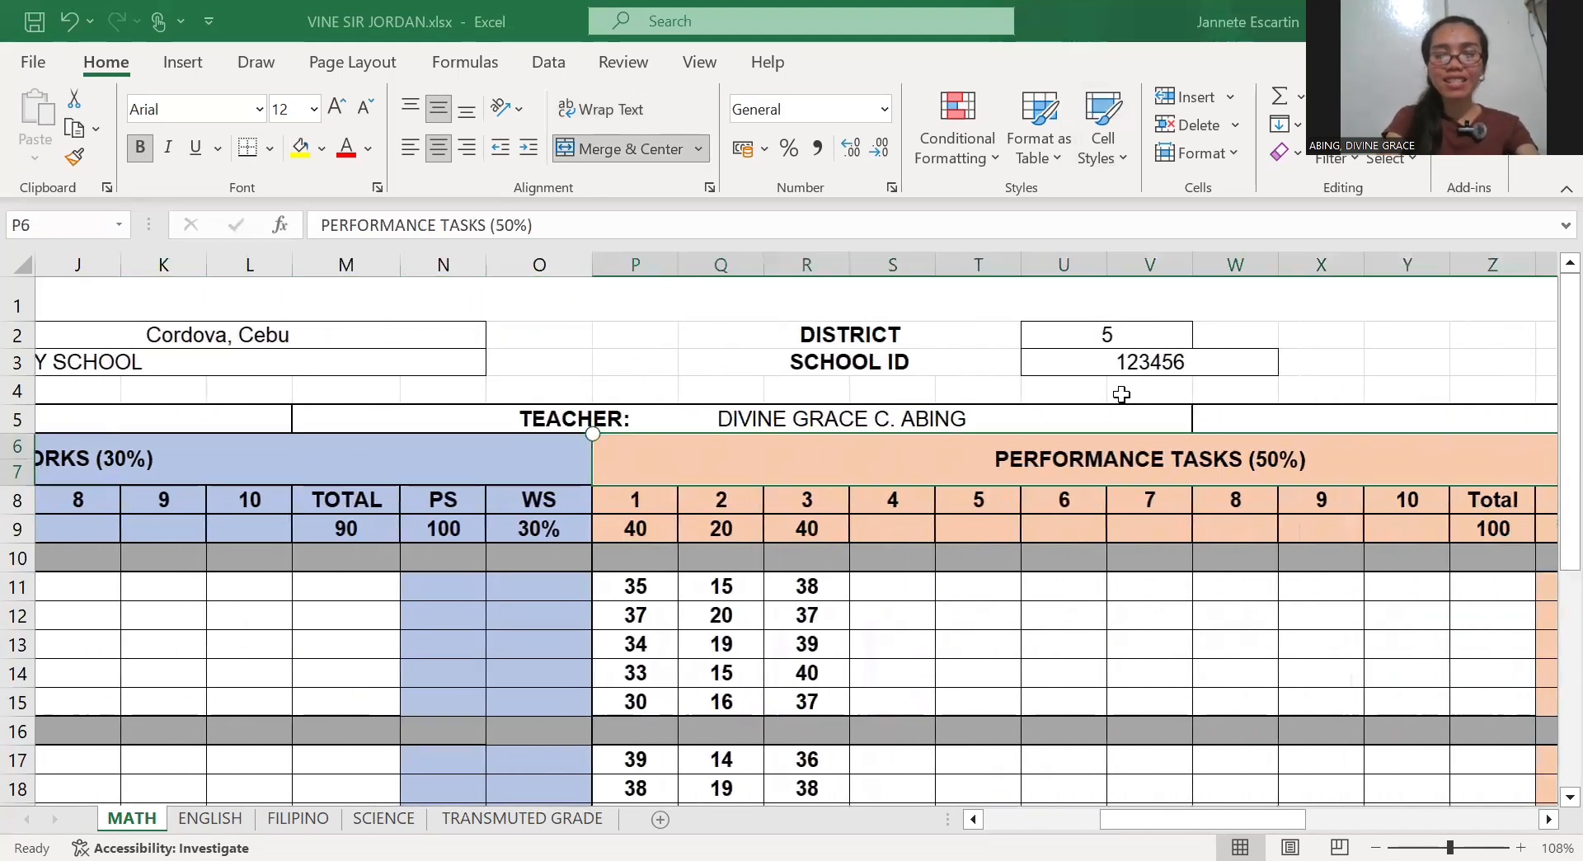
{"action": "scroll", "coordinate": [1122, 395], "scroll_direction": "right", "scroll_amount": 5}
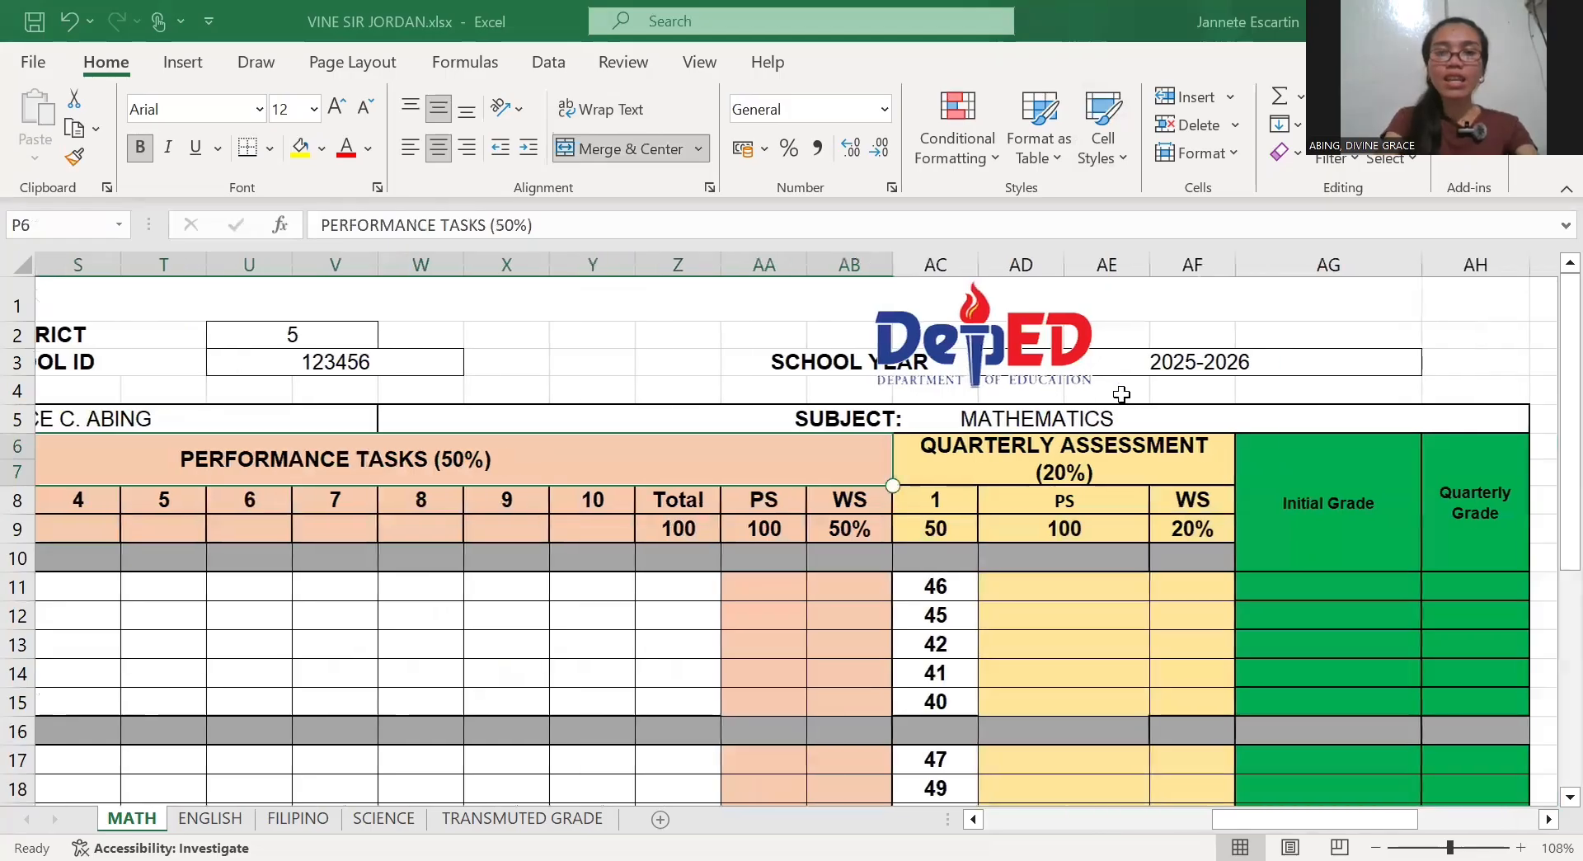
{"action": "left_click", "coordinate": [1063, 459]}
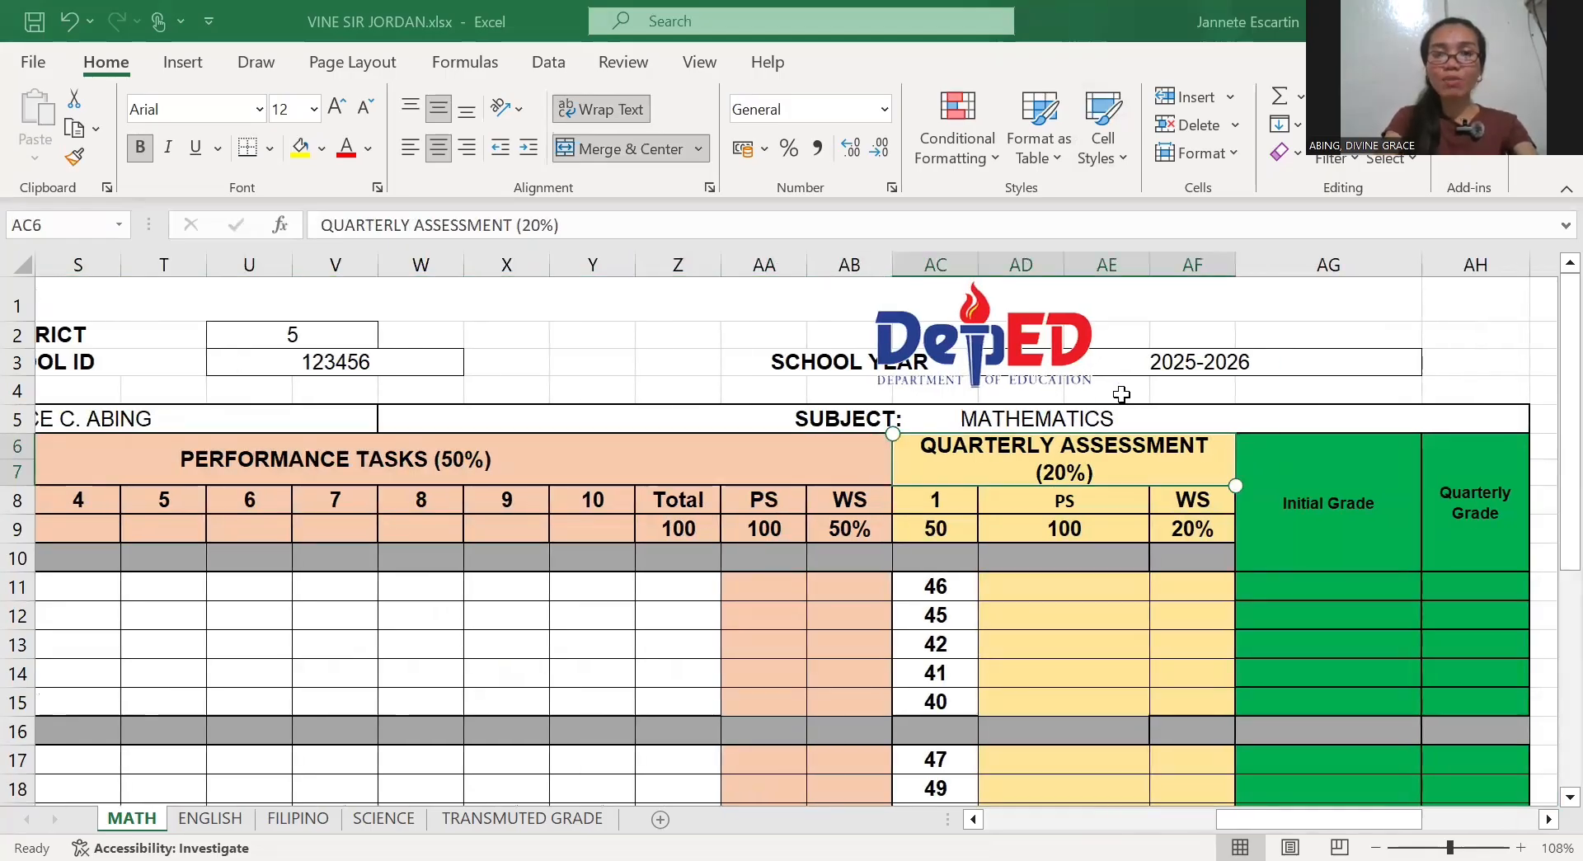
{"action": "scroll", "coordinate": [1121, 394], "scroll_direction": "left", "scroll_amount": 6}
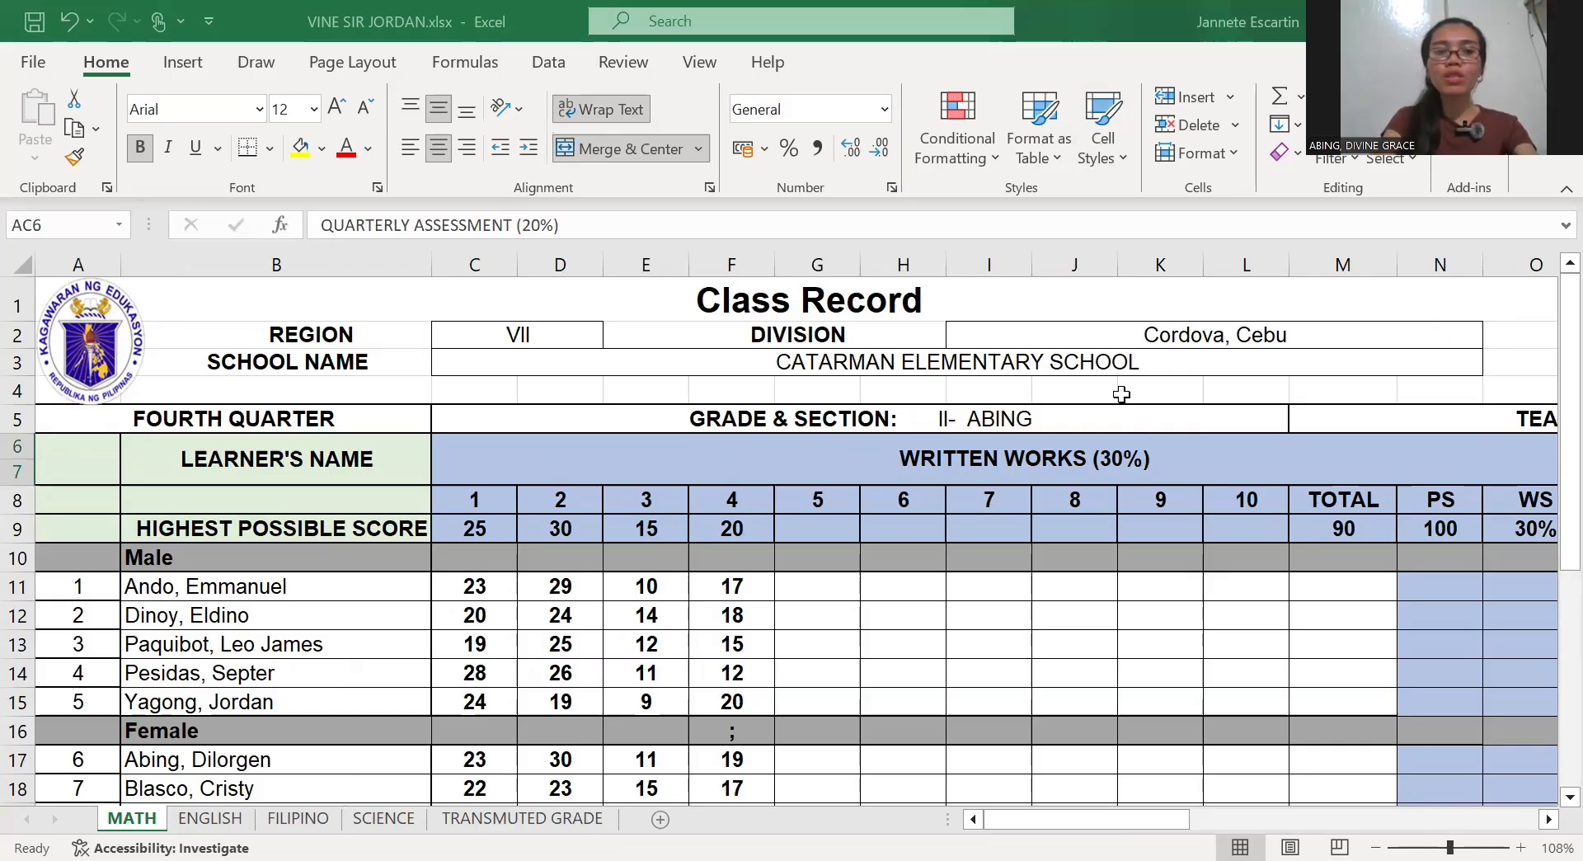
Examine the TOTAL, PS and WS column headings of the Written Works section
{"action": "left_click", "coordinate": [1343, 499]}
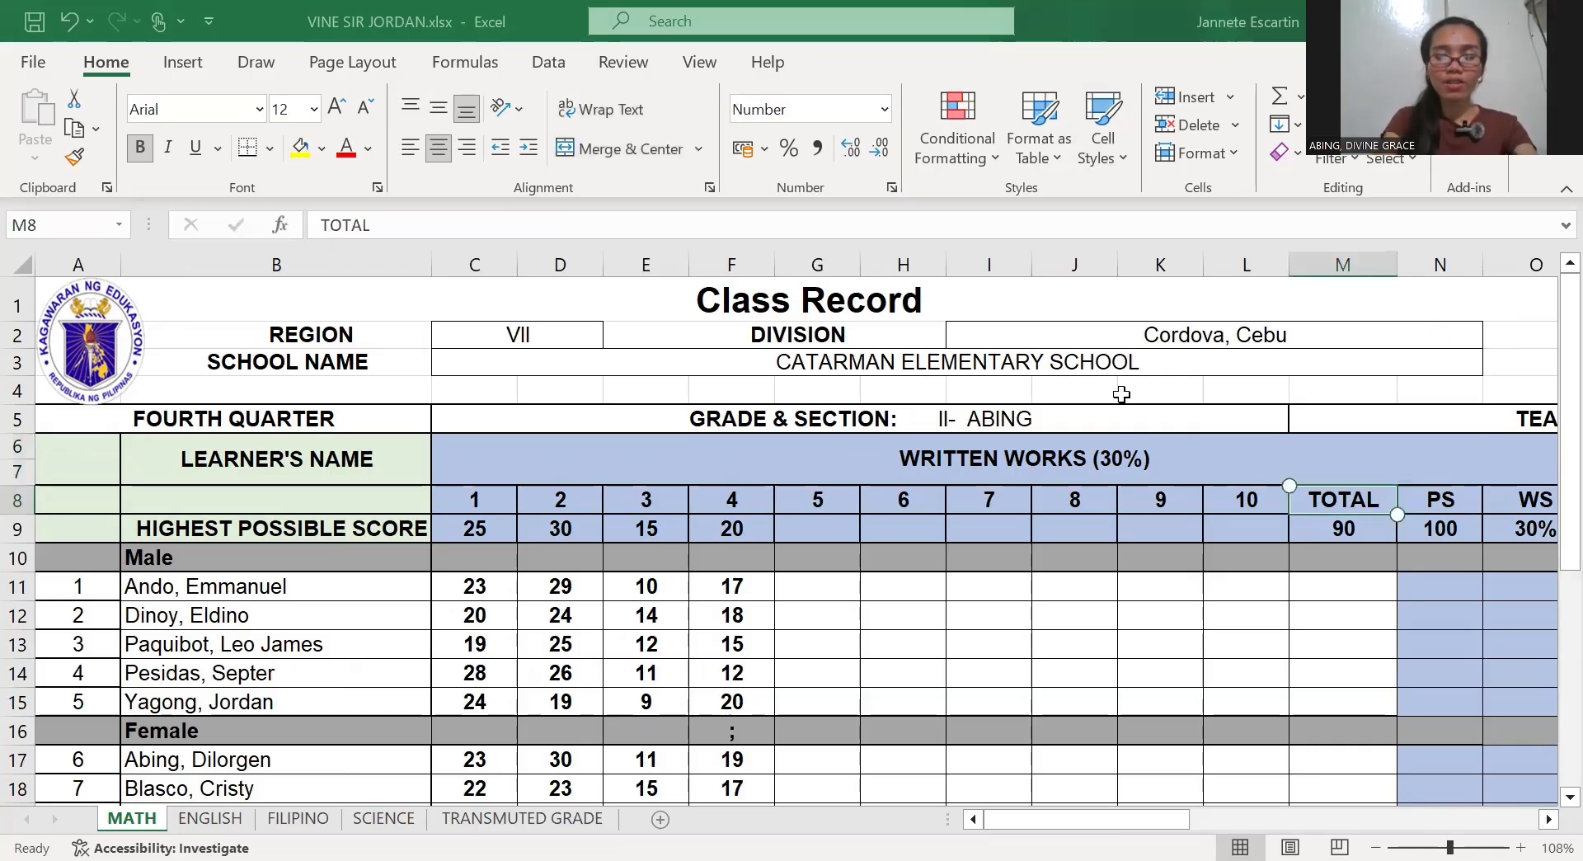
{"action": "scroll", "coordinate": [1122, 499], "scroll_direction": "right", "scroll_amount": 3}
{"action": "left_click", "coordinate": [1044, 499]}
{"action": "left_click", "coordinate": [1140, 499]}
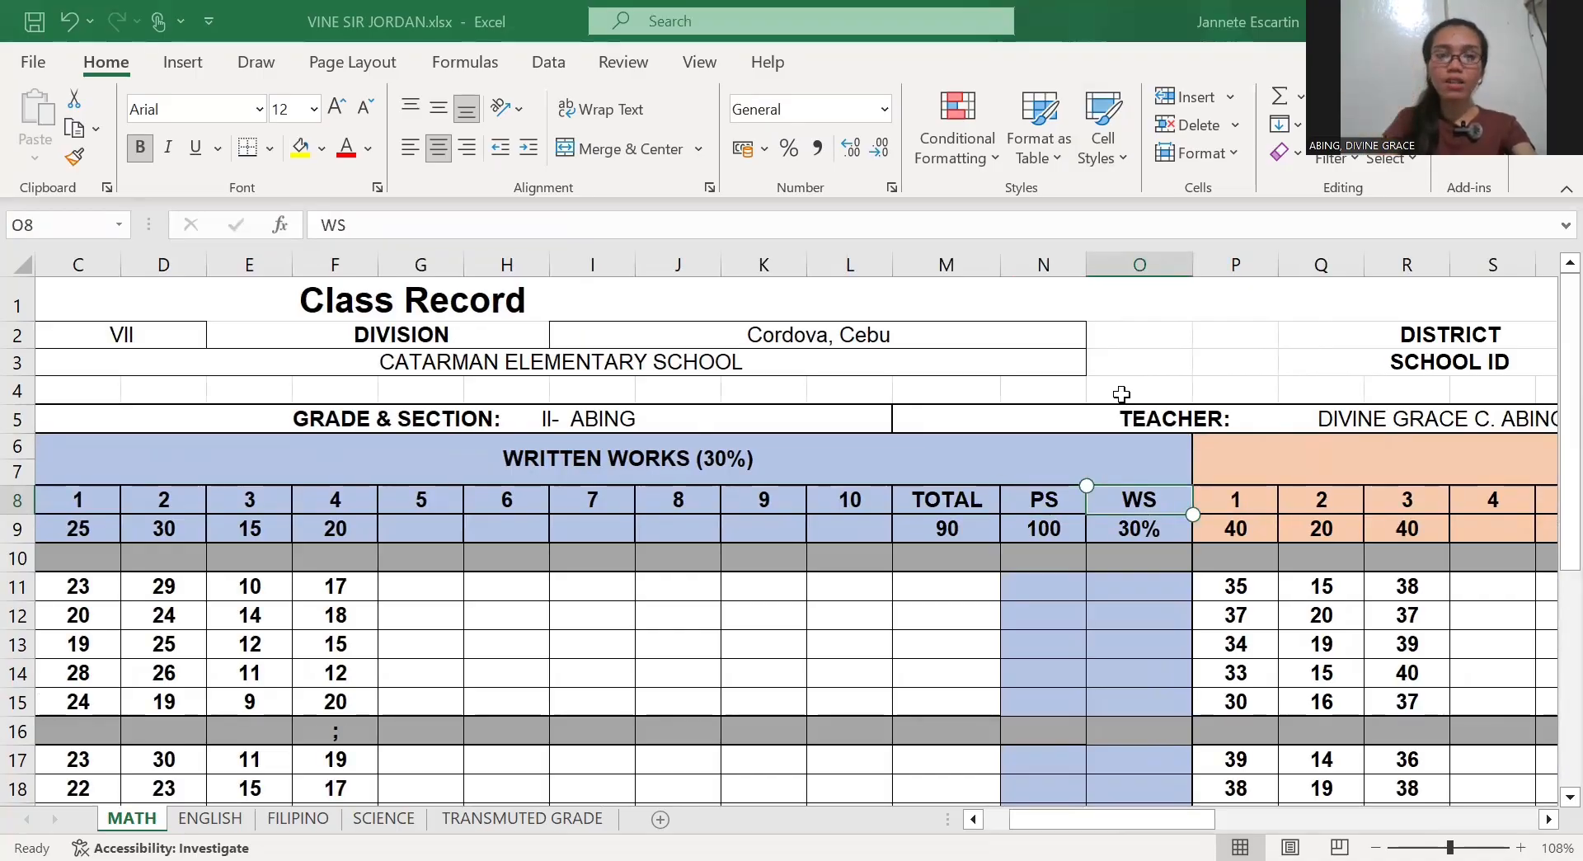
{"action": "scroll", "coordinate": [1121, 394], "scroll_direction": "left", "scroll_amount": 3}
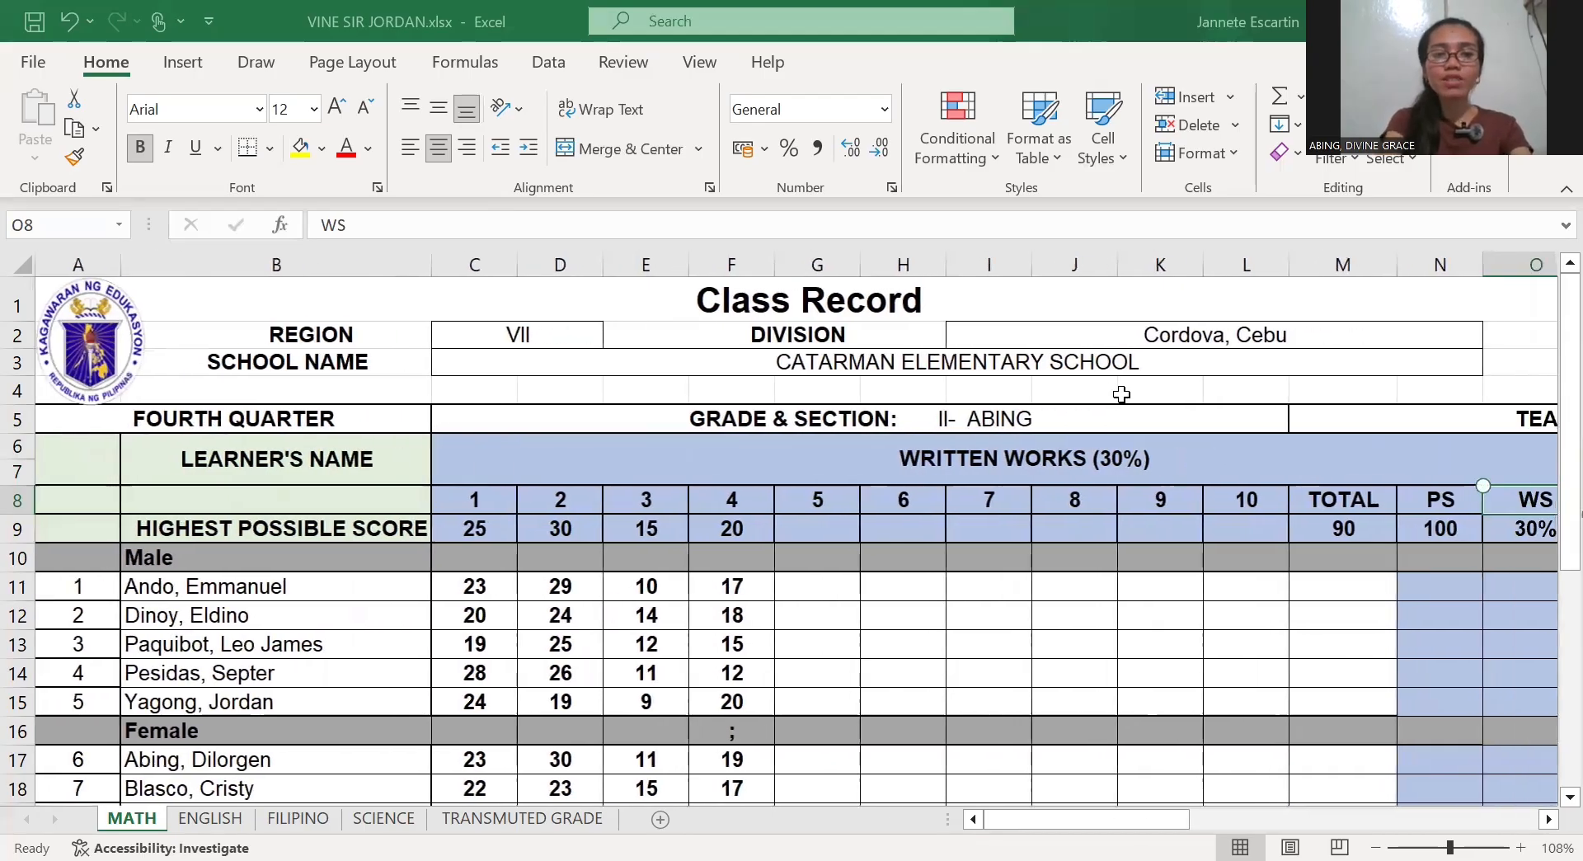
Check the highest possible scores of written works 1 to 4 and the formula behind their total
{"action": "left_click", "coordinate": [78, 673]}
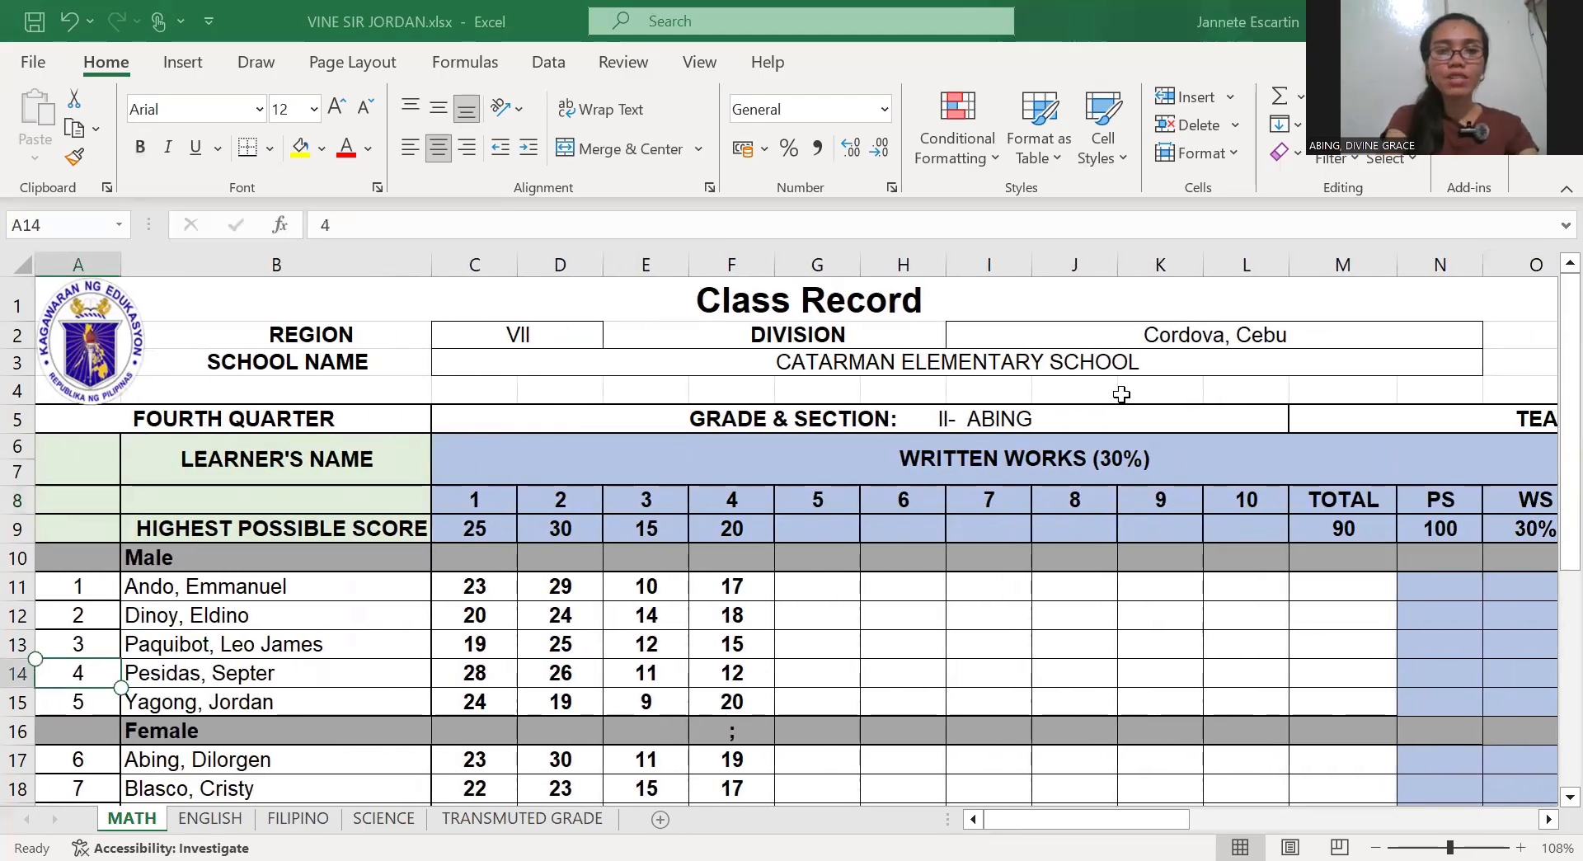
{"action": "left_click", "coordinate": [474, 529]}
{"action": "left_click", "coordinate": [560, 529]}
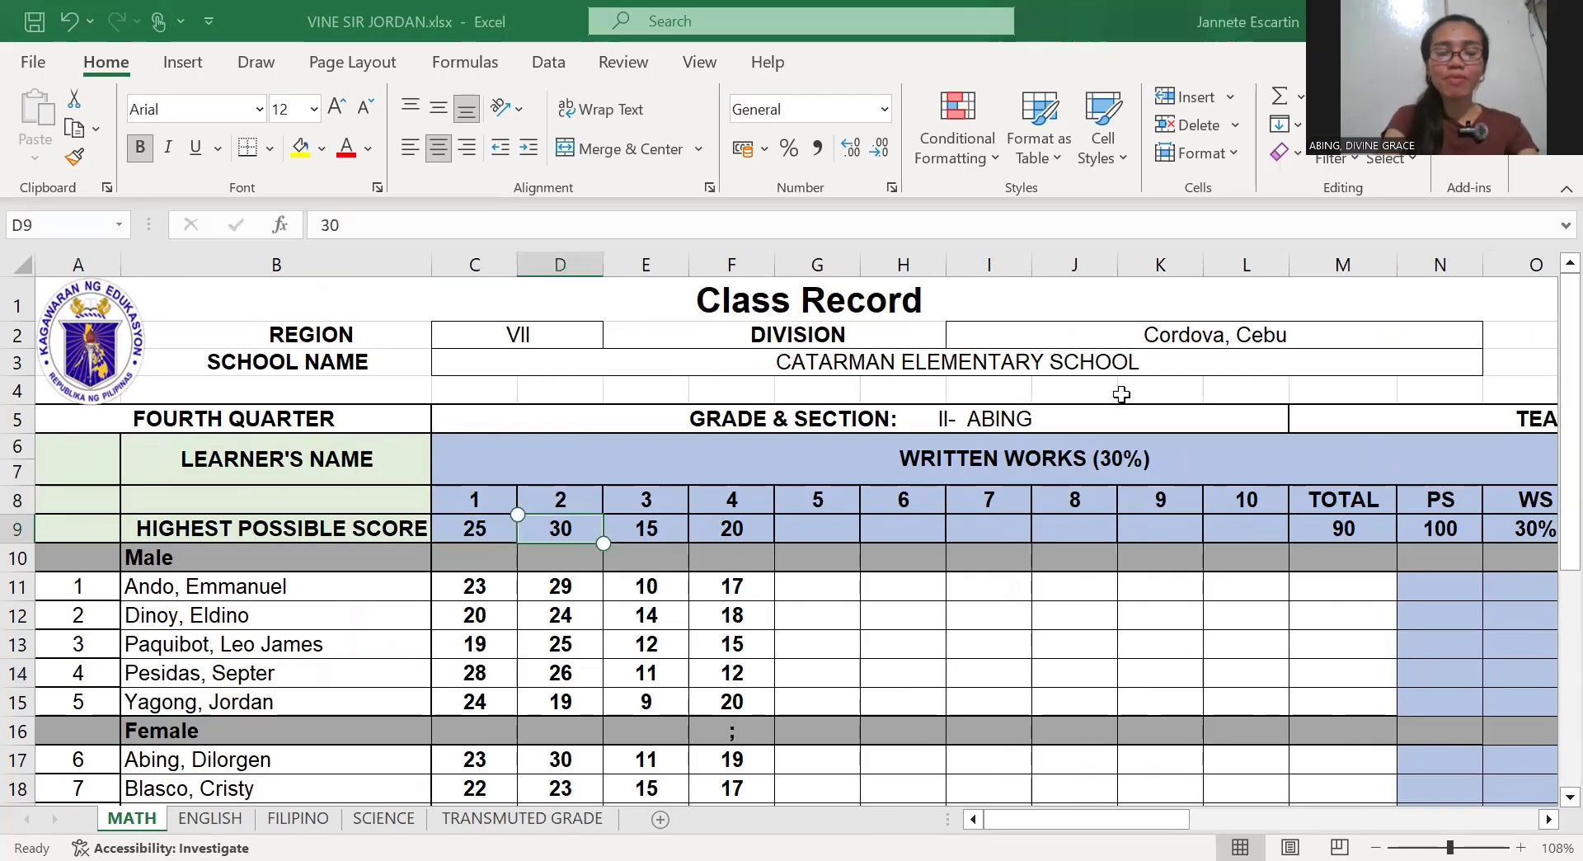
{"action": "key", "text": "Right"}
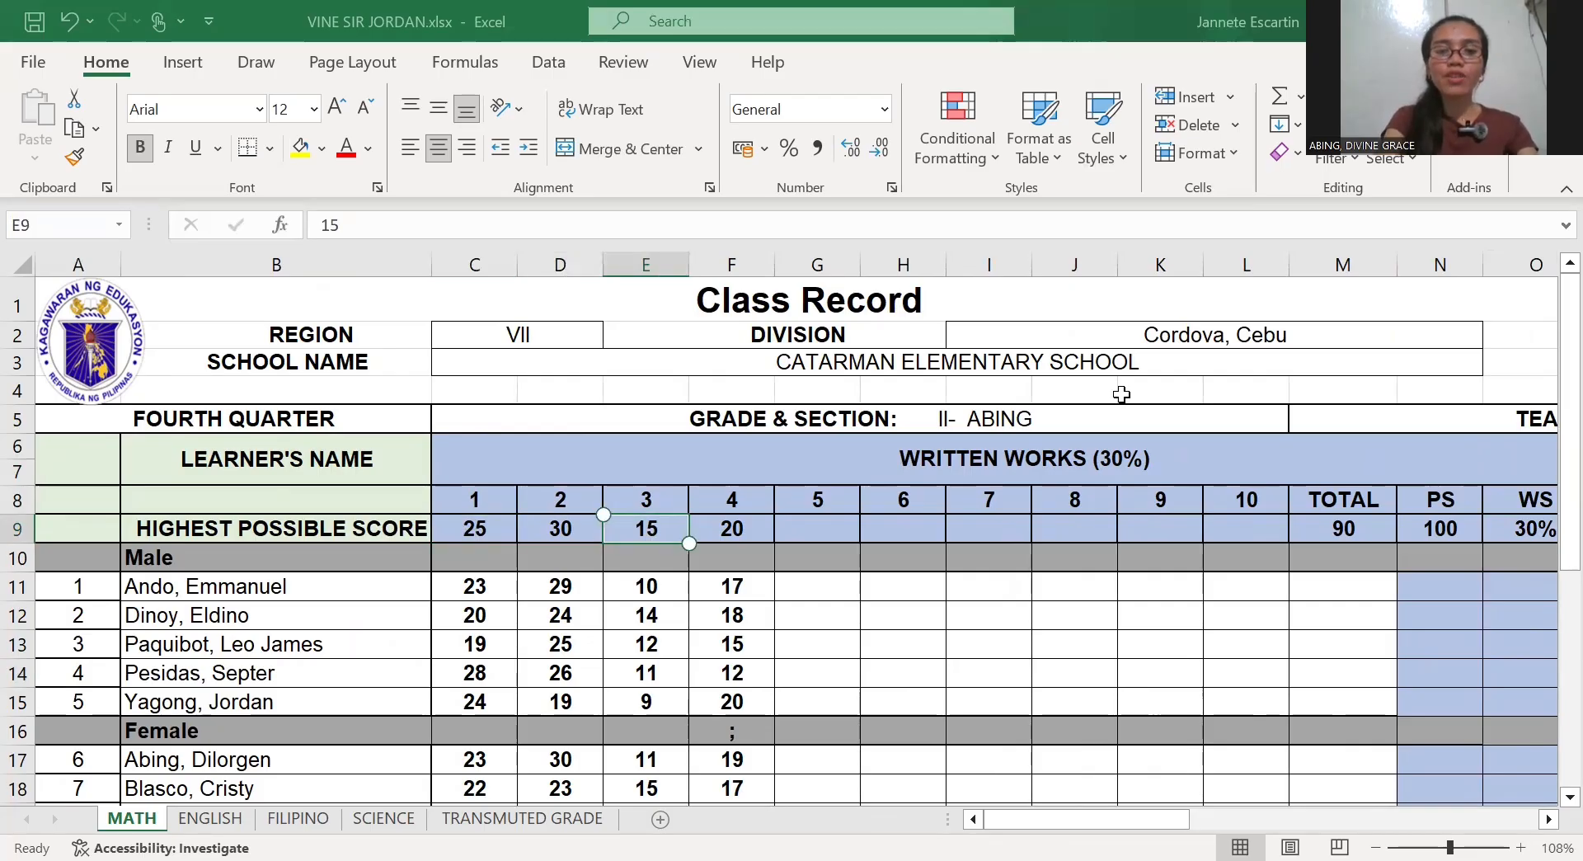
{"action": "key", "text": "Right"}
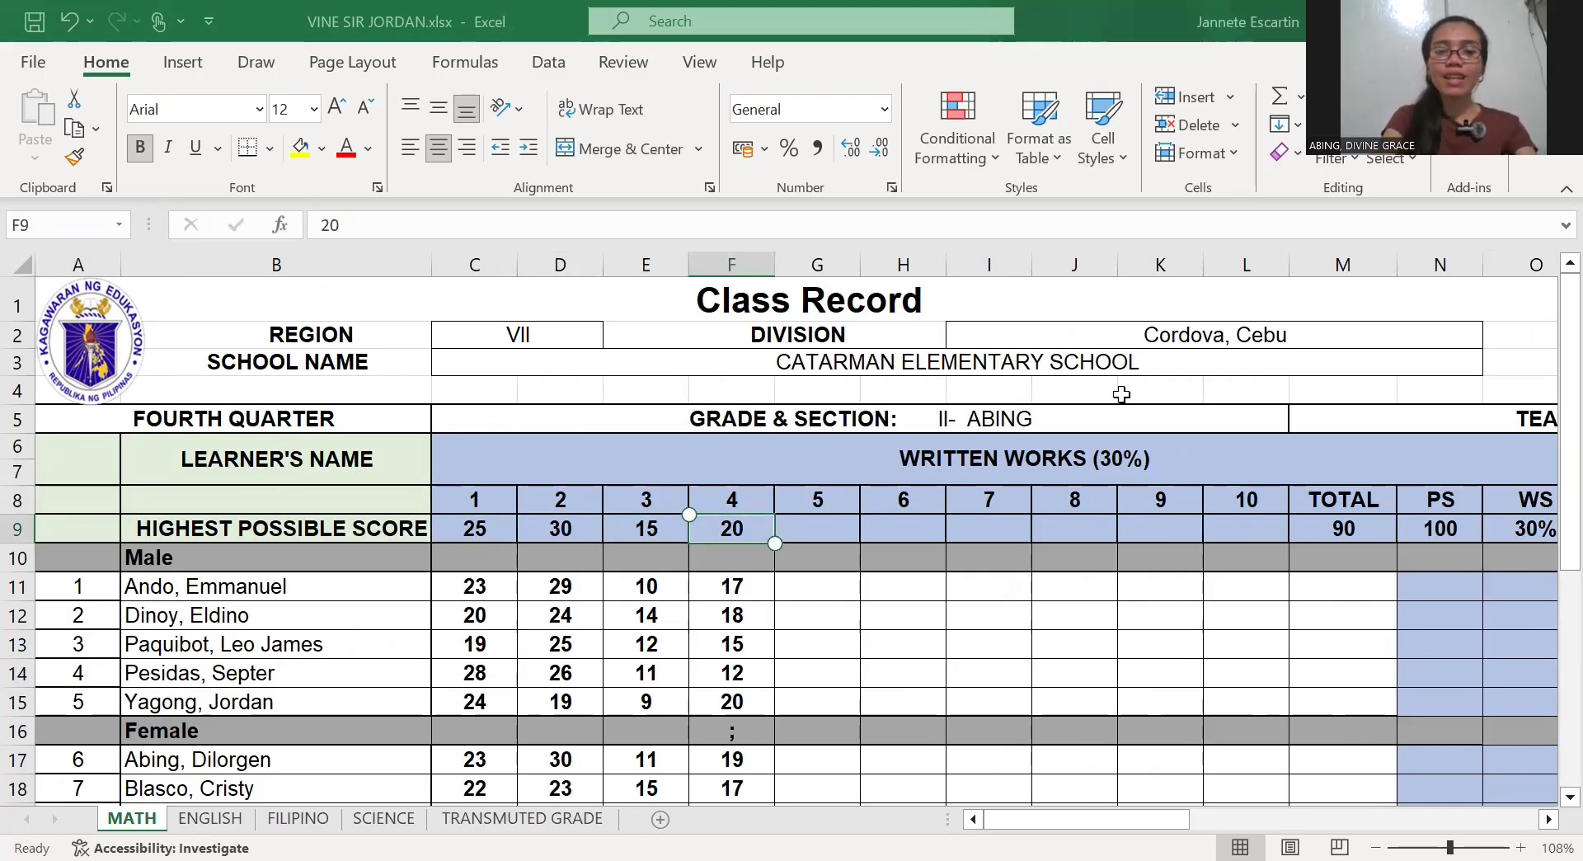
{"action": "scroll", "coordinate": [1121, 394], "scroll_direction": "right", "scroll_amount": 3}
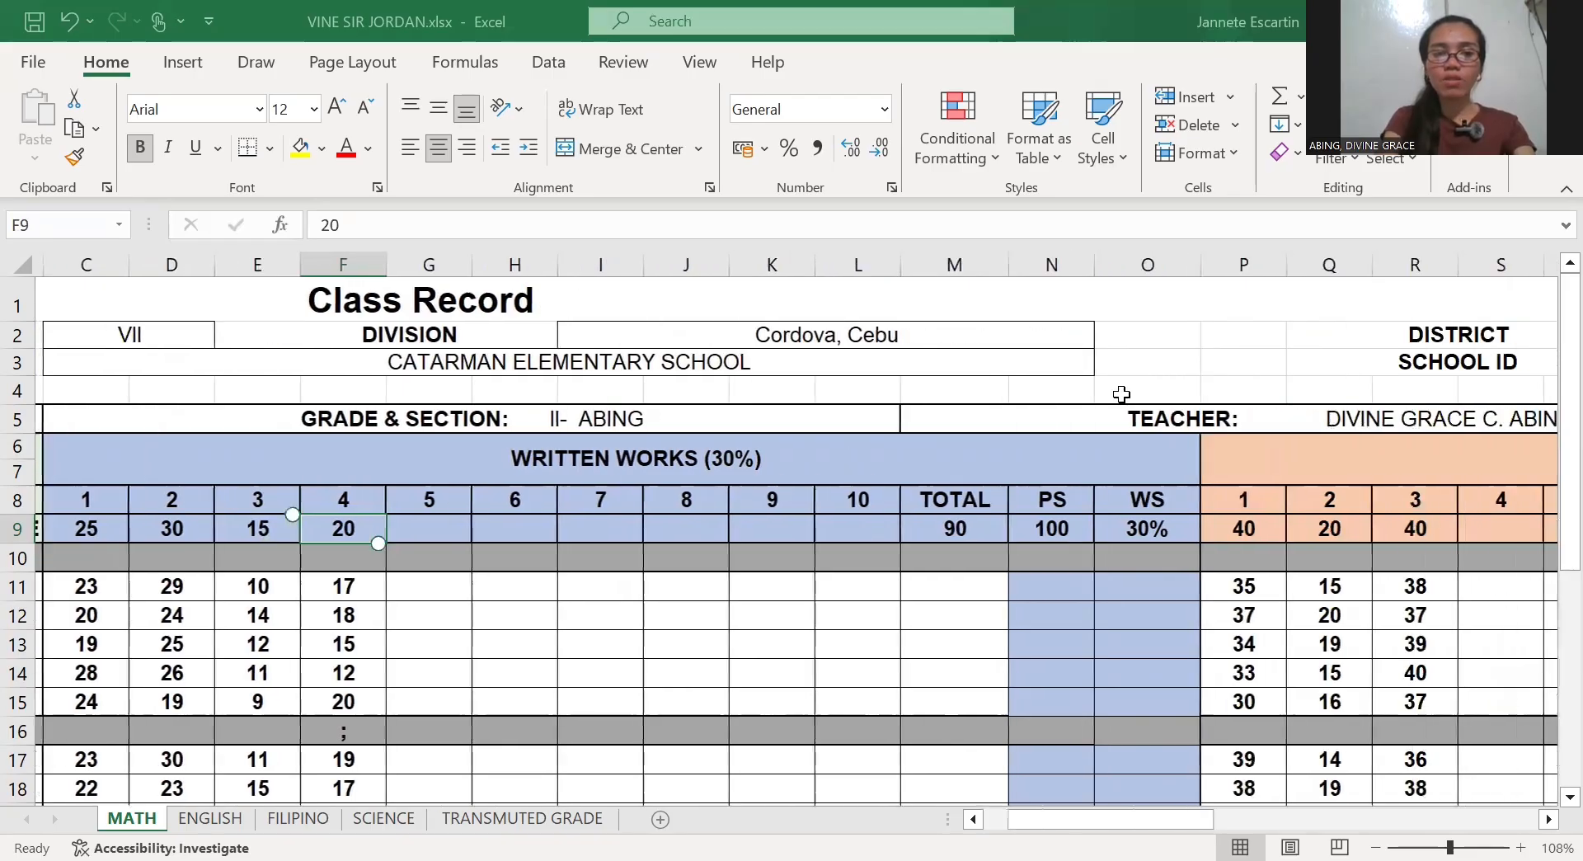
{"action": "key", "text": "ctrl+Right"}
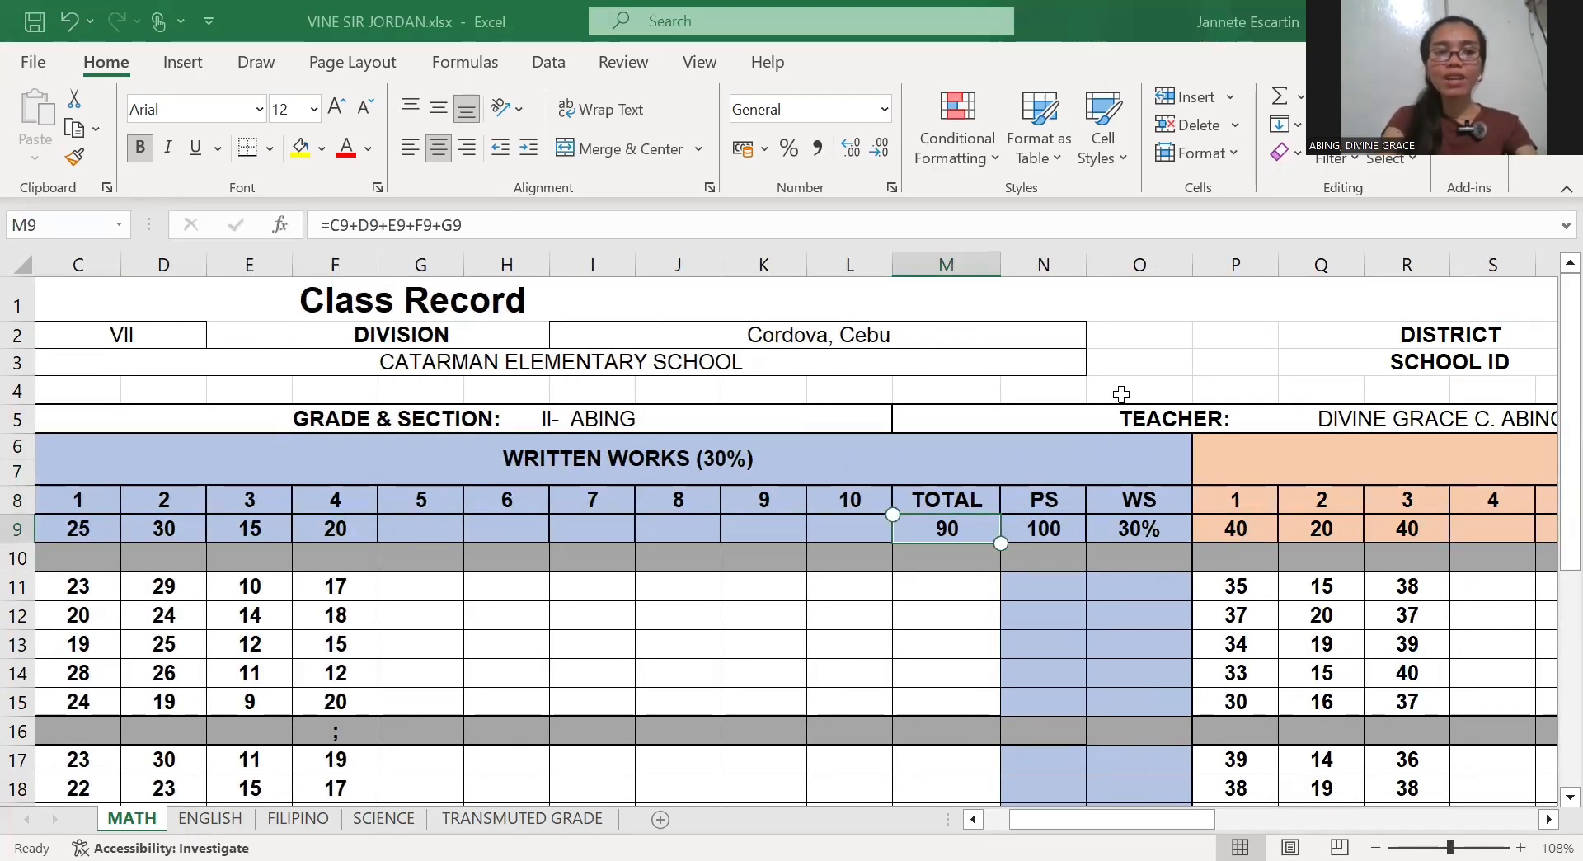
Read through the male and female learners' written works scores against the highest possible score row
{"action": "scroll", "coordinate": [1122, 395], "scroll_direction": "left", "scroll_amount": 3}
{"action": "scroll", "coordinate": [1122, 395], "scroll_direction": "down", "scroll_amount": 1}
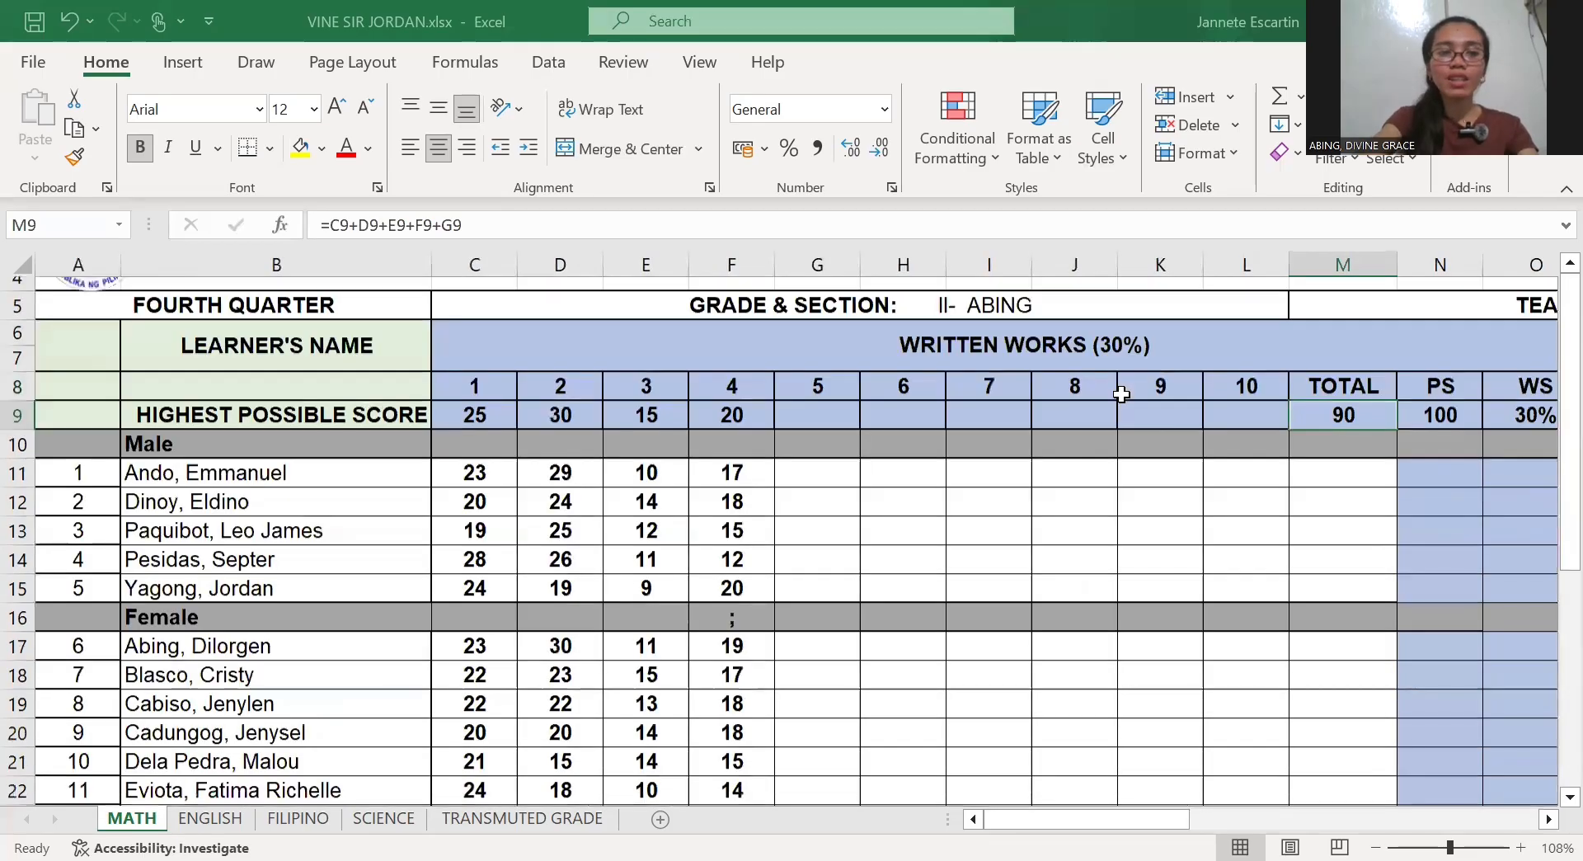
{"action": "scroll", "coordinate": [1122, 394], "scroll_direction": "down", "scroll_amount": 1}
{"action": "scroll", "coordinate": [1122, 394], "scroll_direction": "up", "scroll_amount": 2}
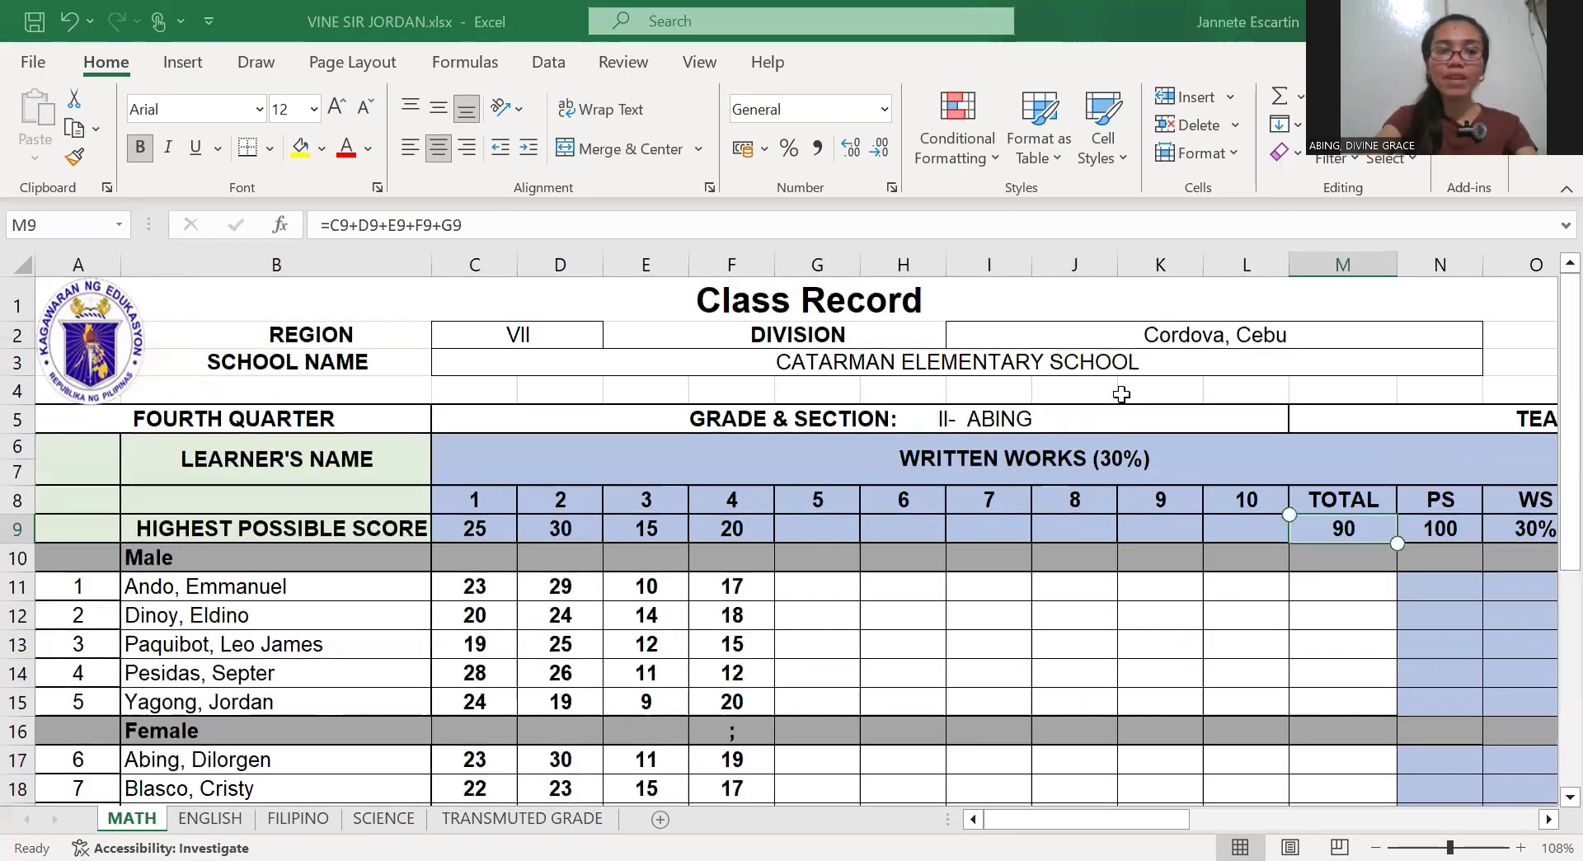
{"action": "scroll", "coordinate": [1122, 394], "scroll_direction": "down", "scroll_amount": 1}
{"action": "scroll", "coordinate": [1121, 394], "scroll_direction": "down", "scroll_amount": 2}
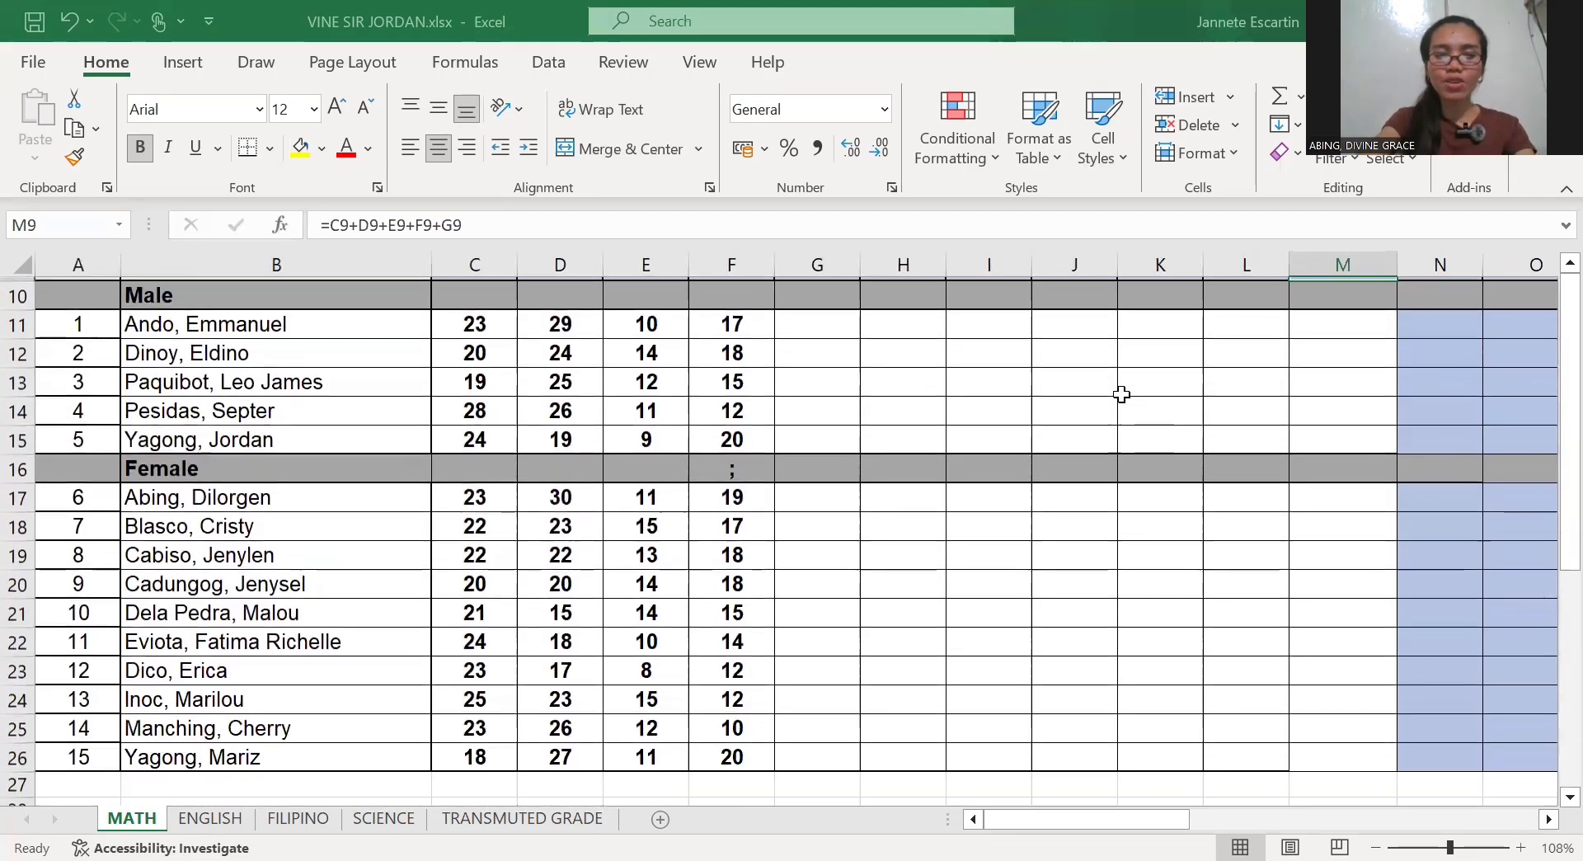
{"action": "scroll", "coordinate": [1121, 394], "scroll_direction": "up", "scroll_amount": 1}
{"action": "scroll", "coordinate": [1122, 394], "scroll_direction": "up", "scroll_amount": 2}
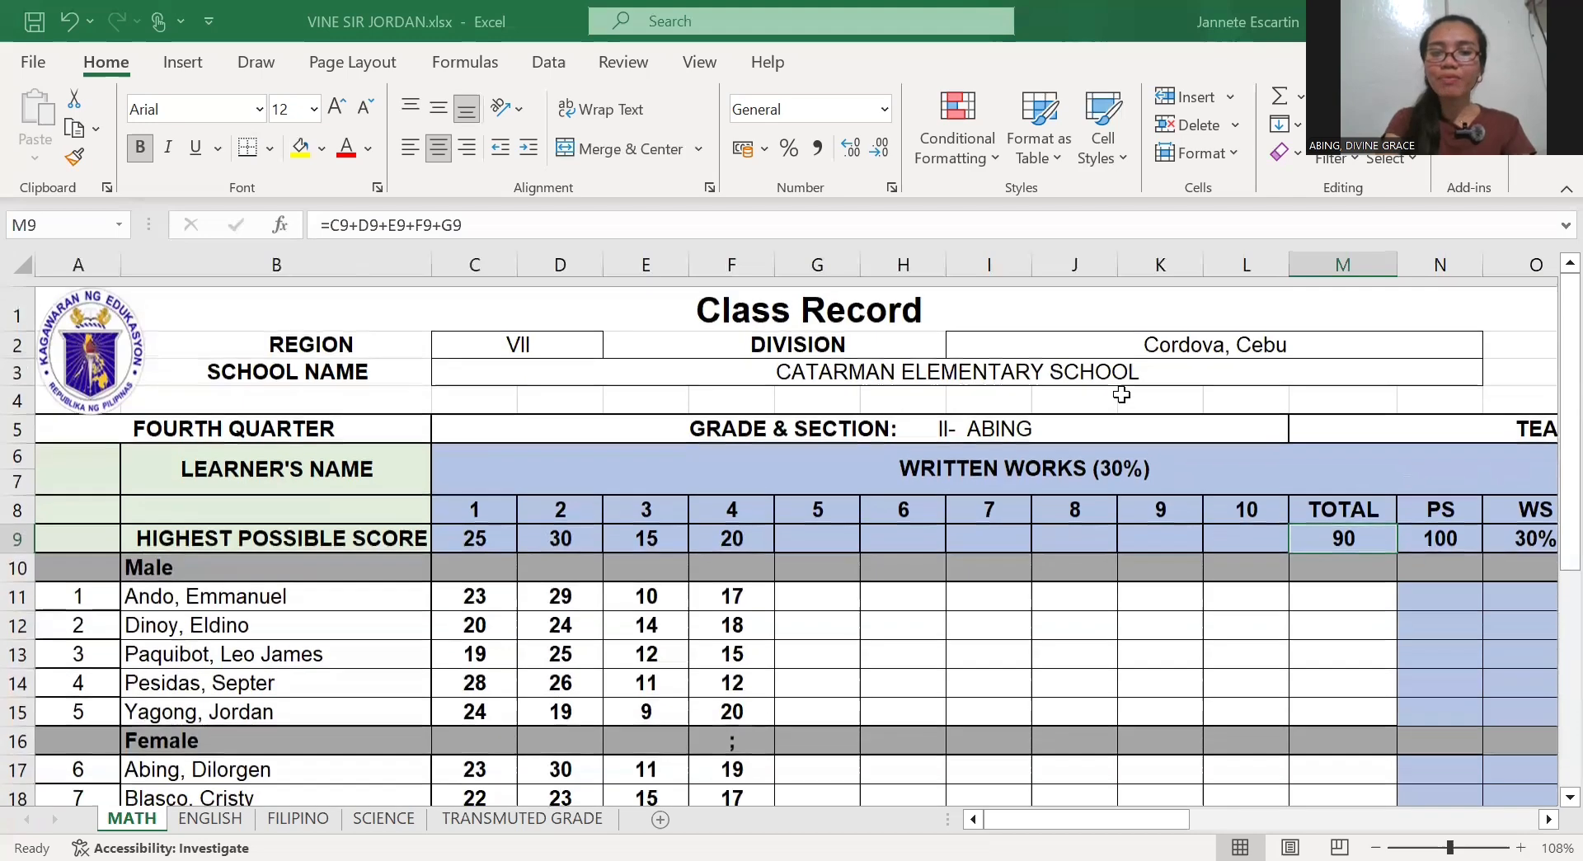
{"action": "scroll", "coordinate": [1122, 394], "scroll_direction": "right", "scroll_amount": 2}
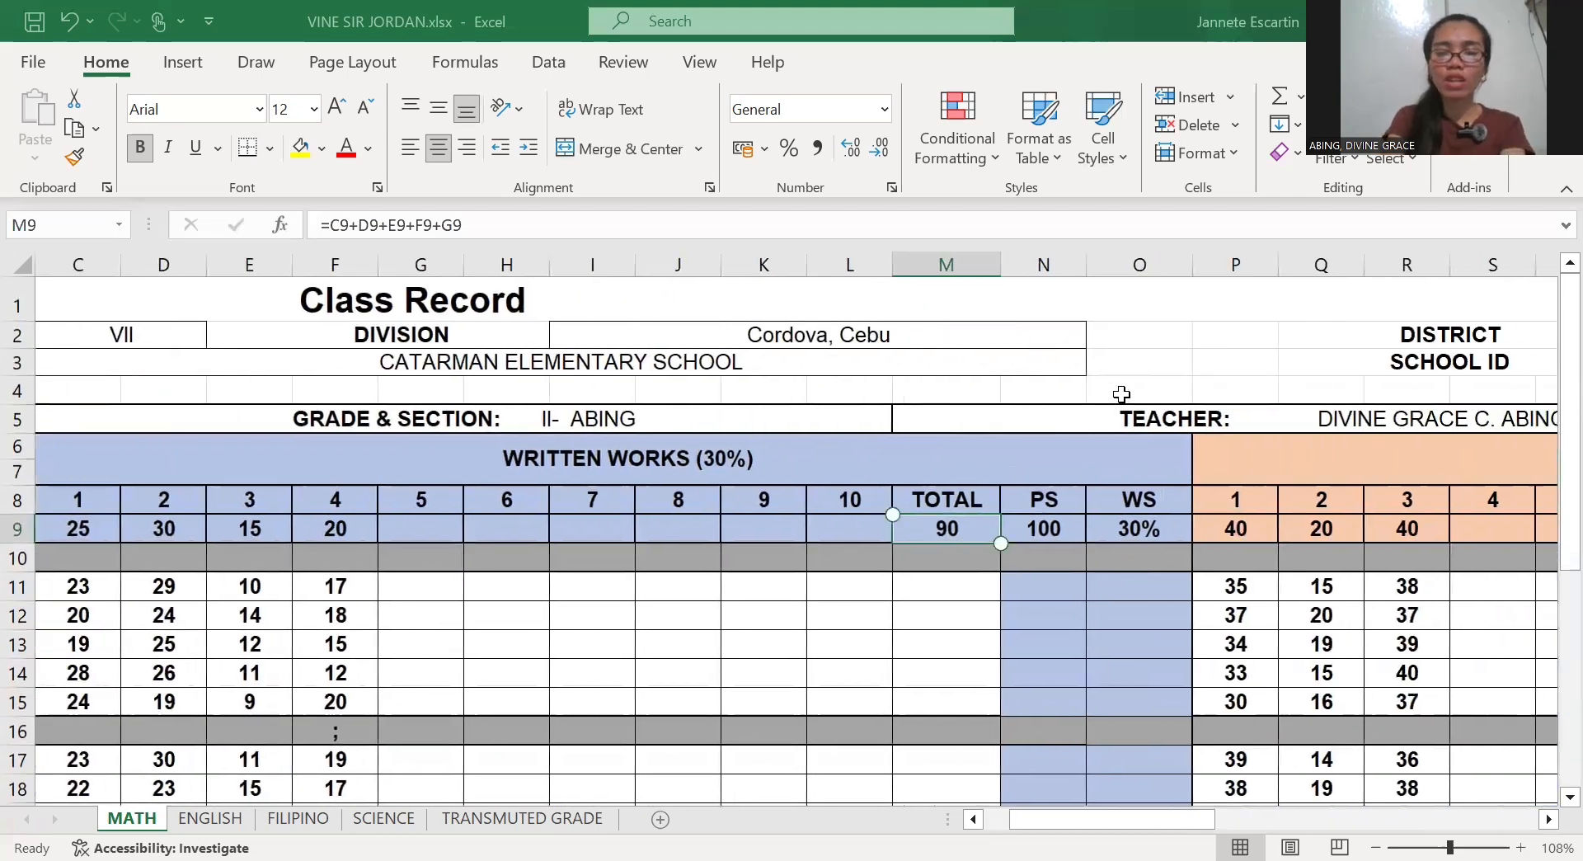
{"action": "key", "text": "Down"}
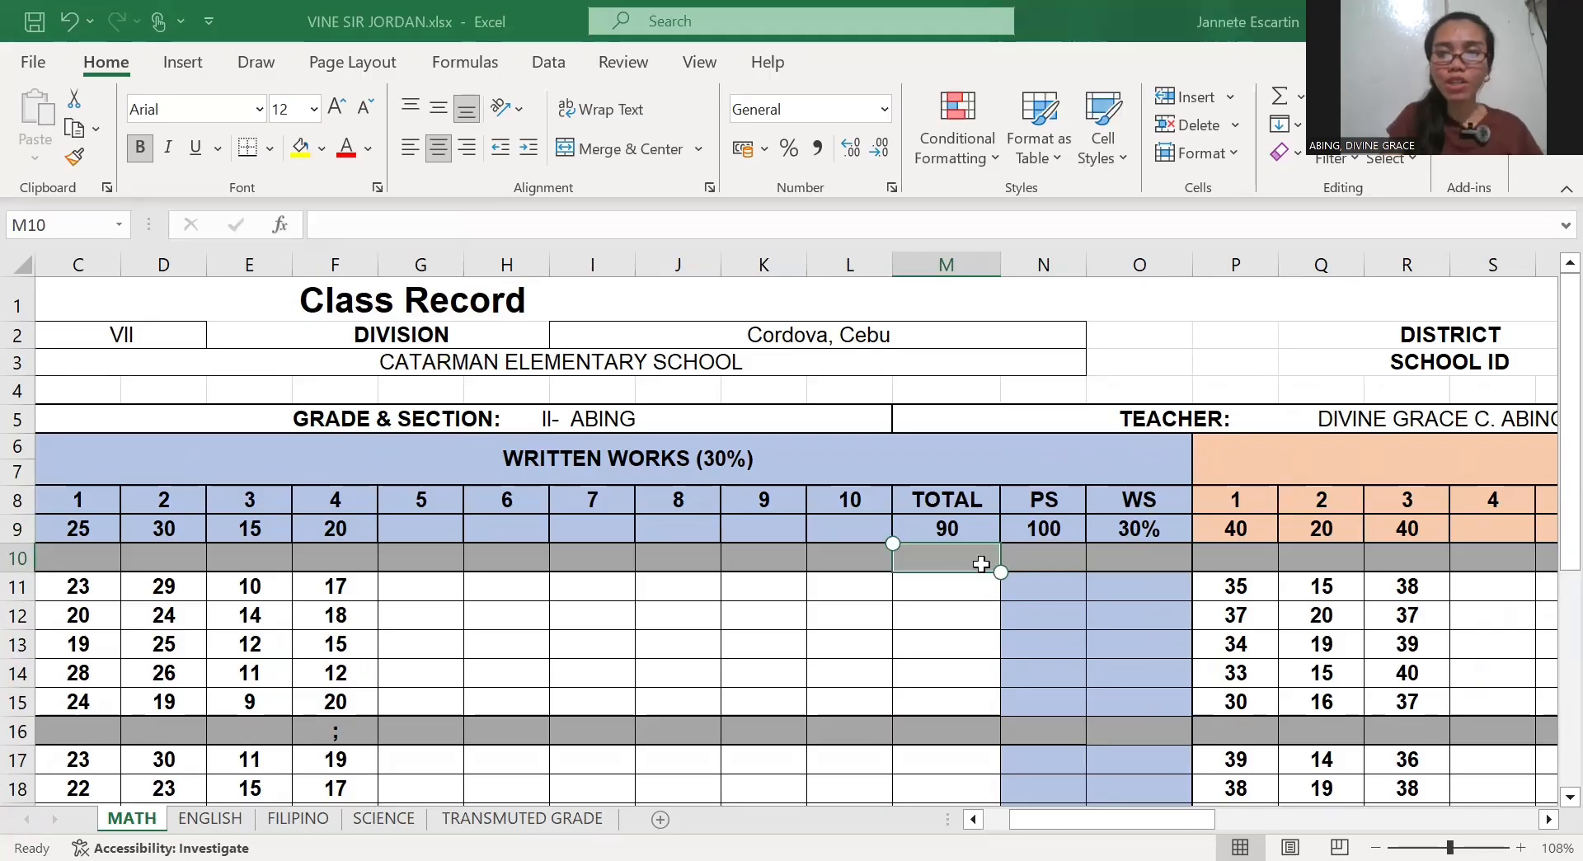
{"action": "type", "text": "-"}
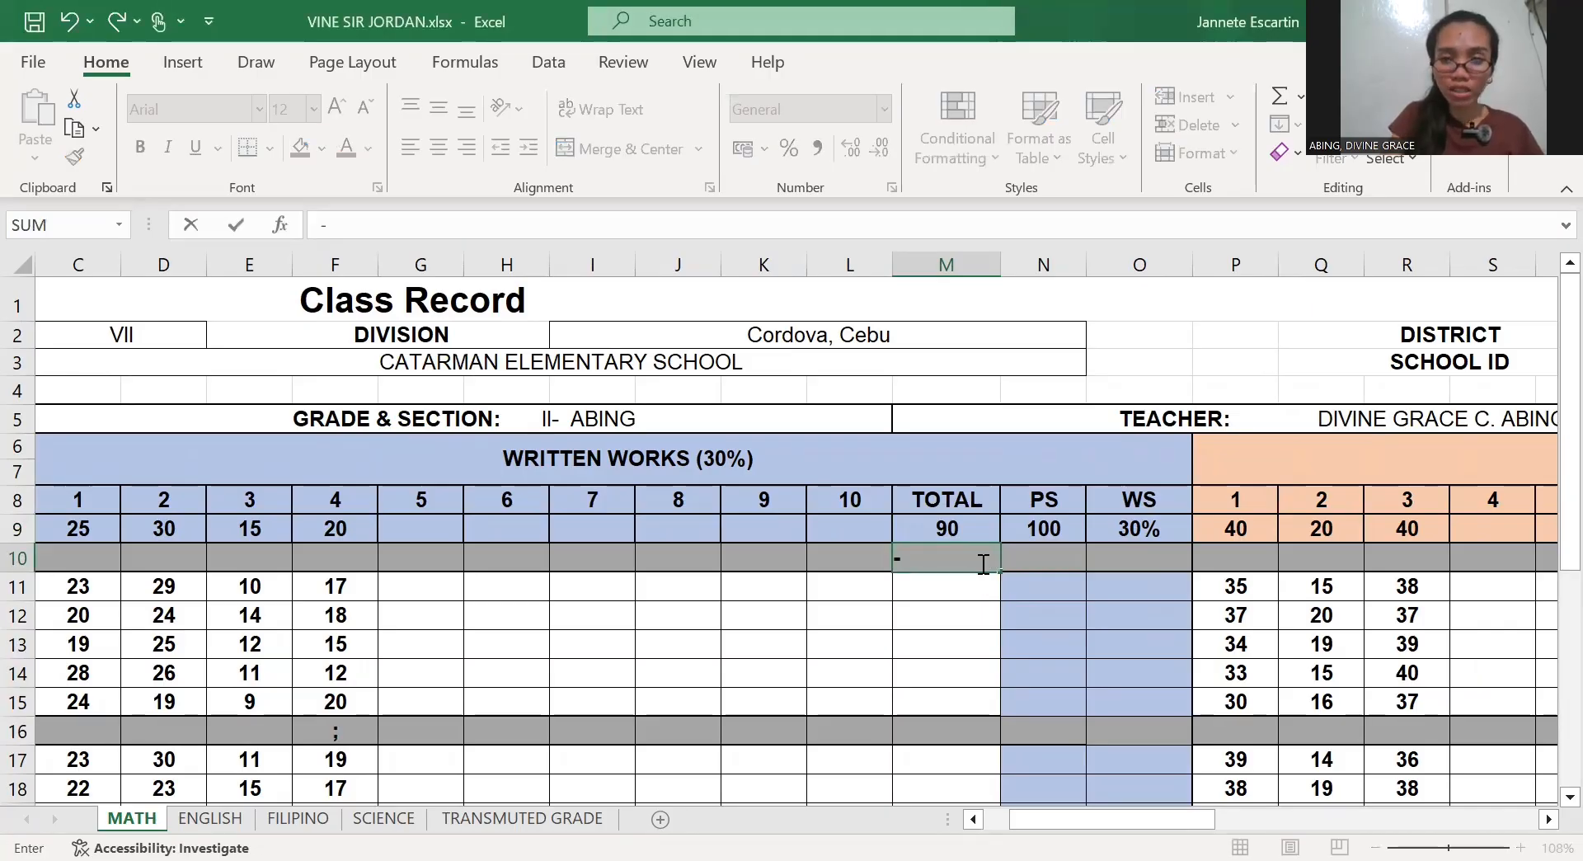
{"action": "key", "text": "BackSpace"}
{"action": "type", "text": "="}
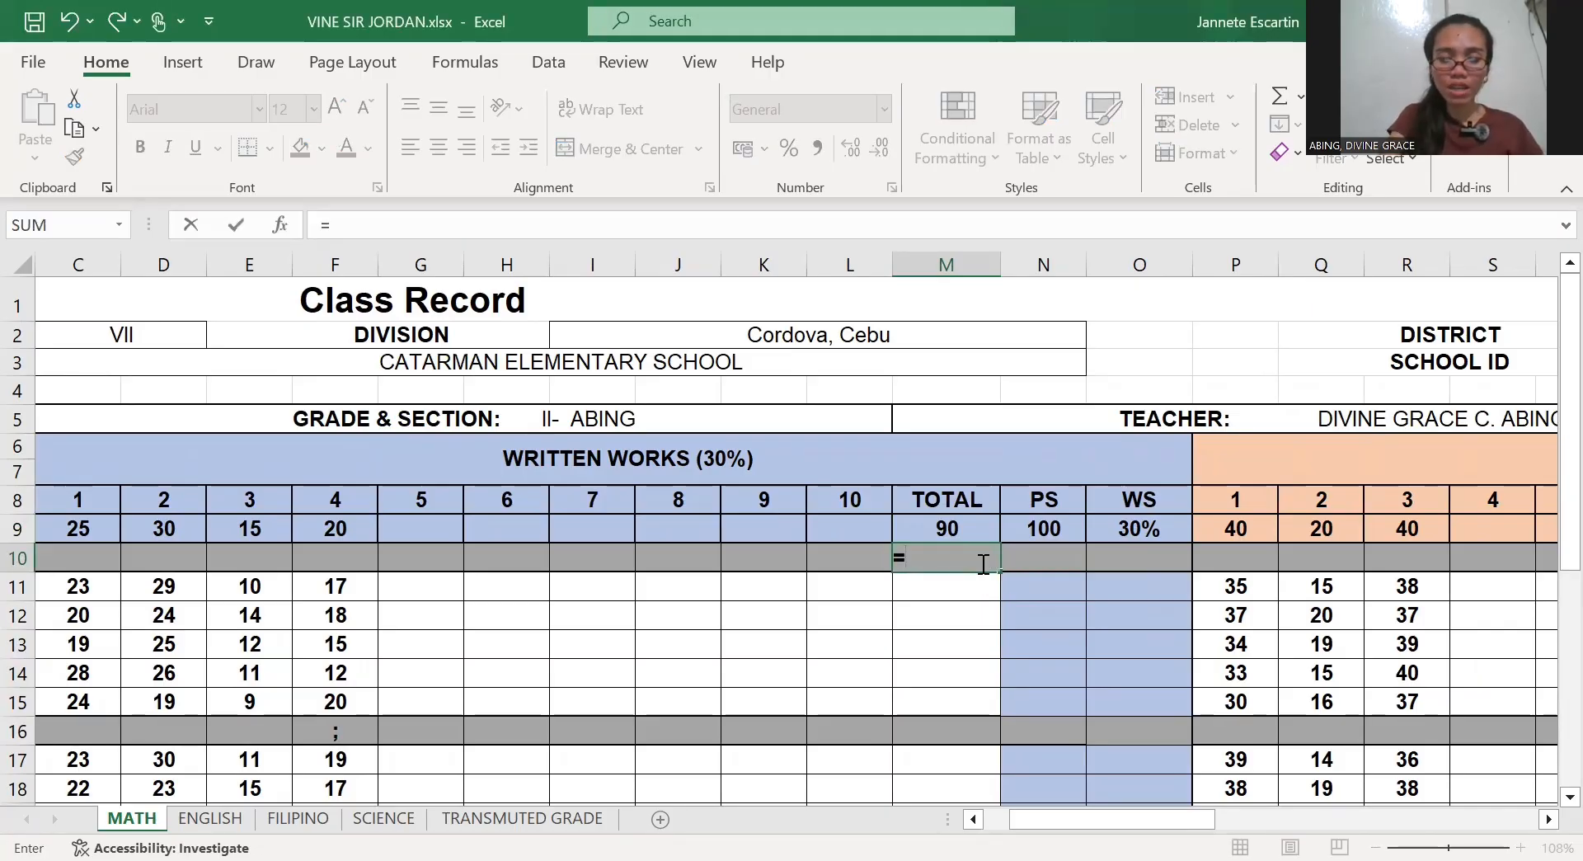
{"action": "type", "text": "sum"}
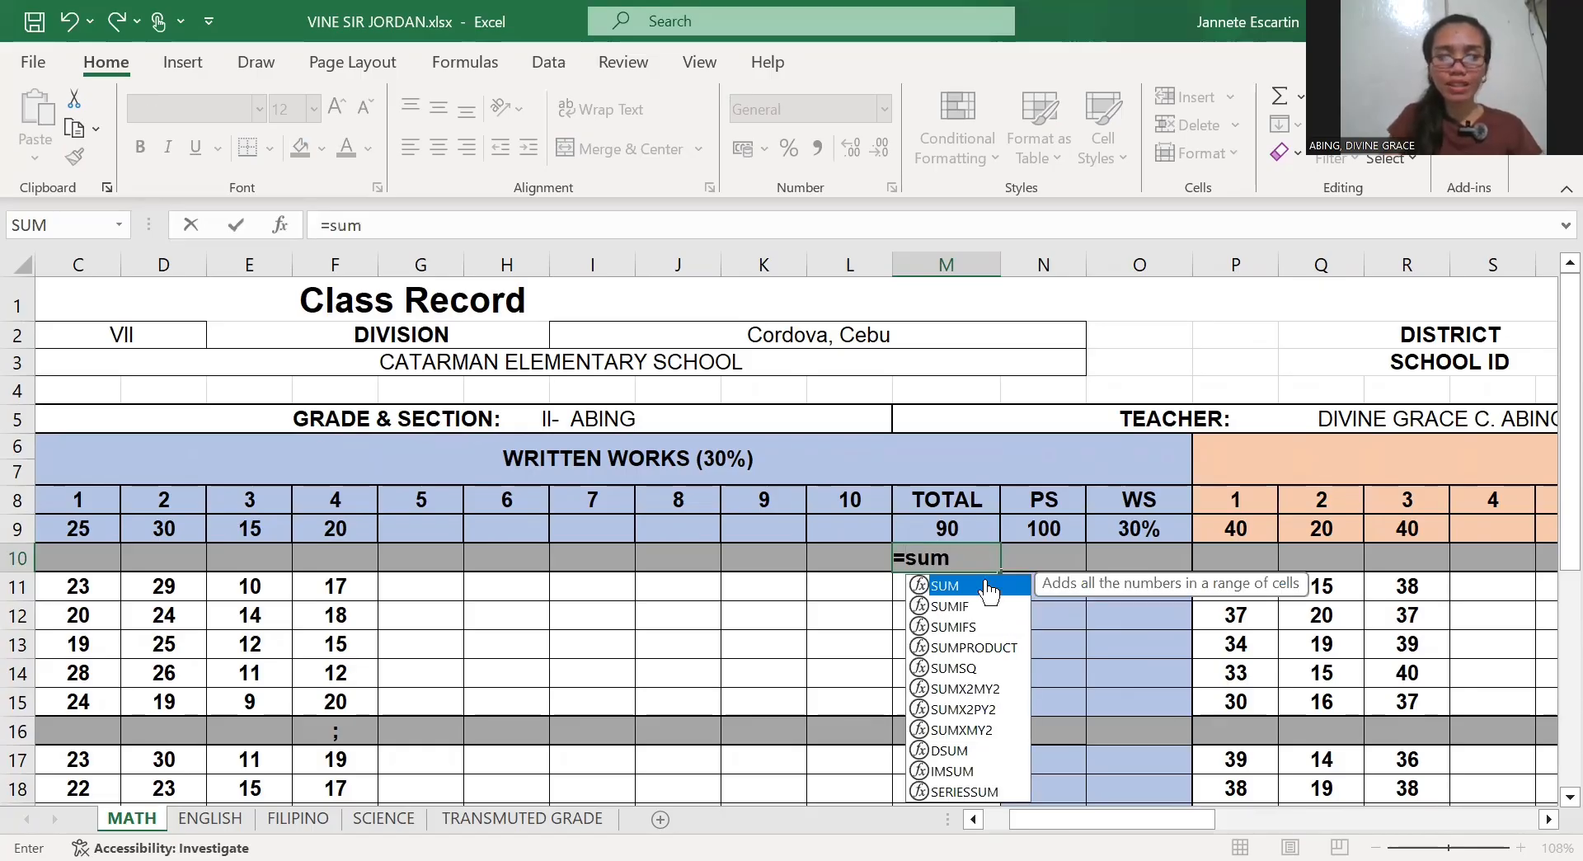
{"action": "double_click", "coordinate": [985, 584]}
{"action": "scroll", "coordinate": [988, 591], "scroll_direction": "left", "scroll_amount": 3}
{"action": "scroll", "coordinate": [990, 590], "scroll_direction": "right", "scroll_amount": 1}
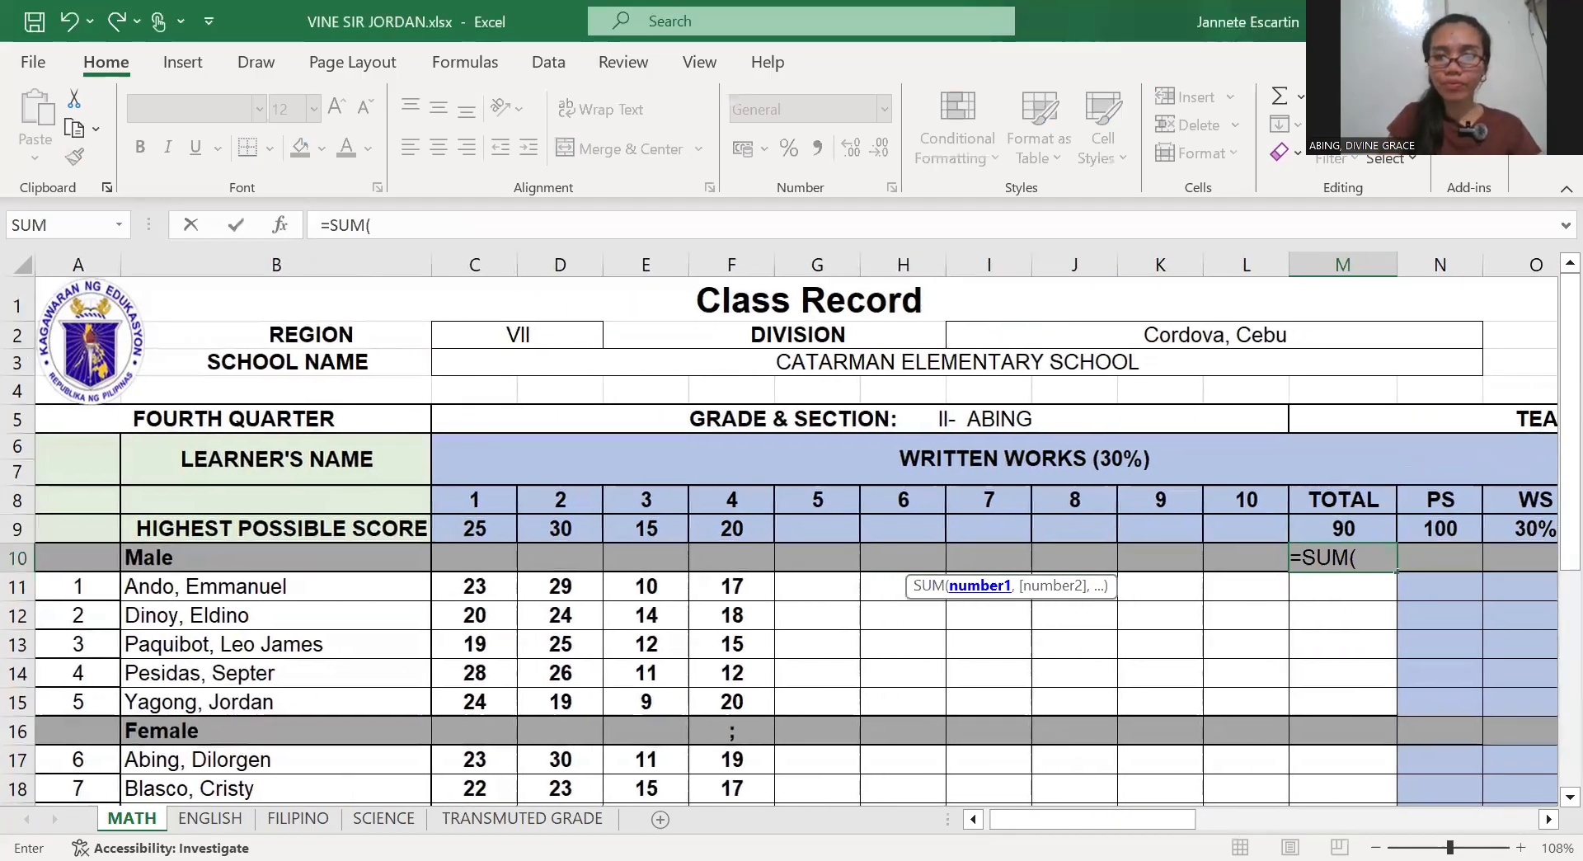
{"action": "key", "text": "Escape"}
Total the first male learner's written works in M11 with =SUM(C11,D11,E11,F11) and fill the formula down to M15
{"action": "left_click", "coordinate": [1367, 583]}
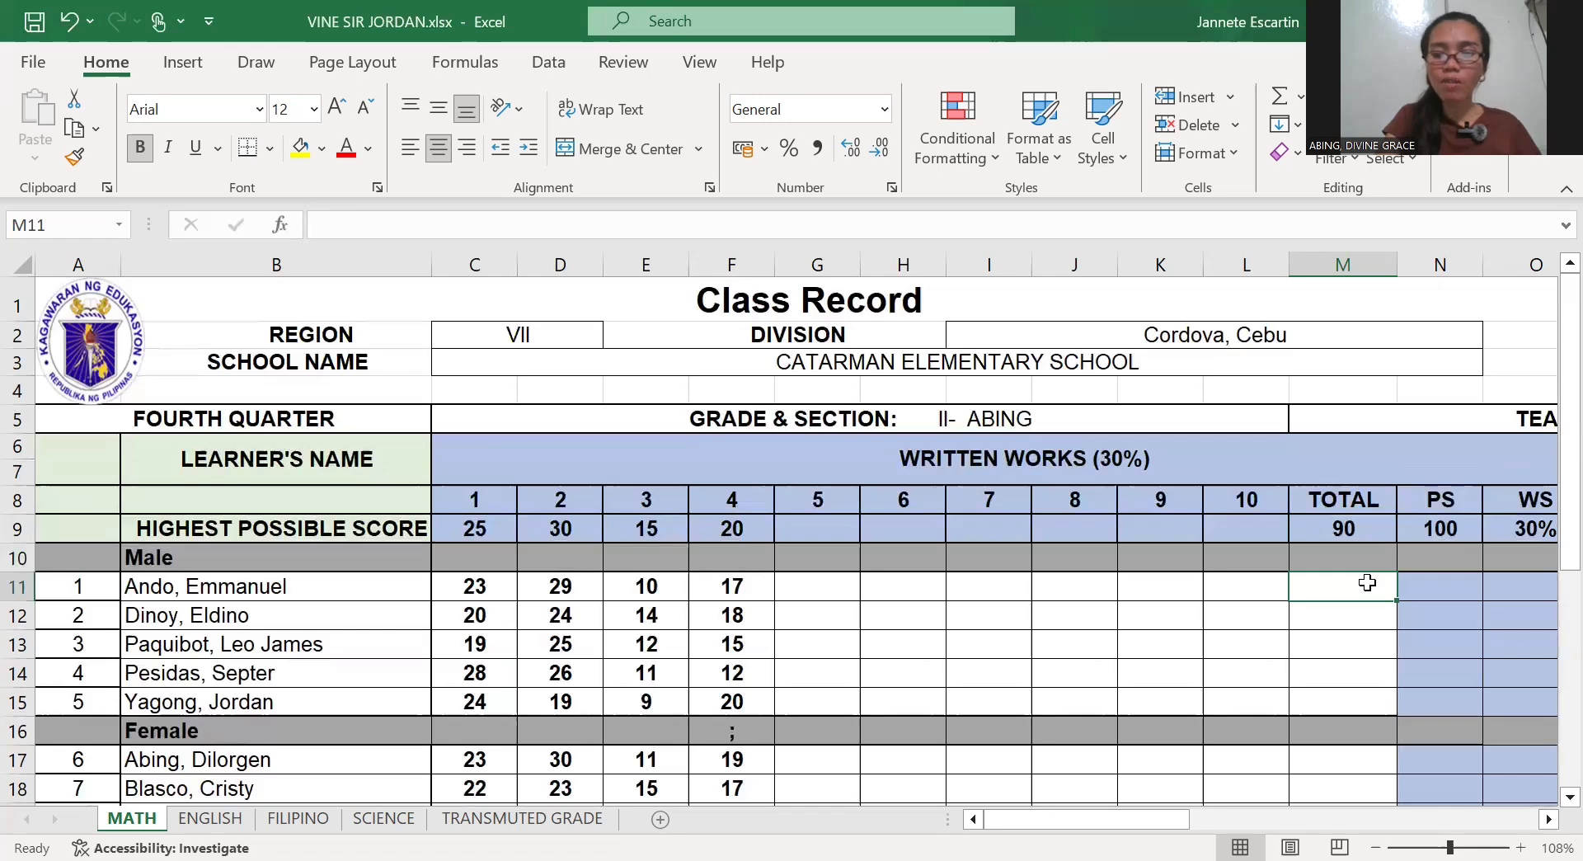
{"action": "type", "text": "="}
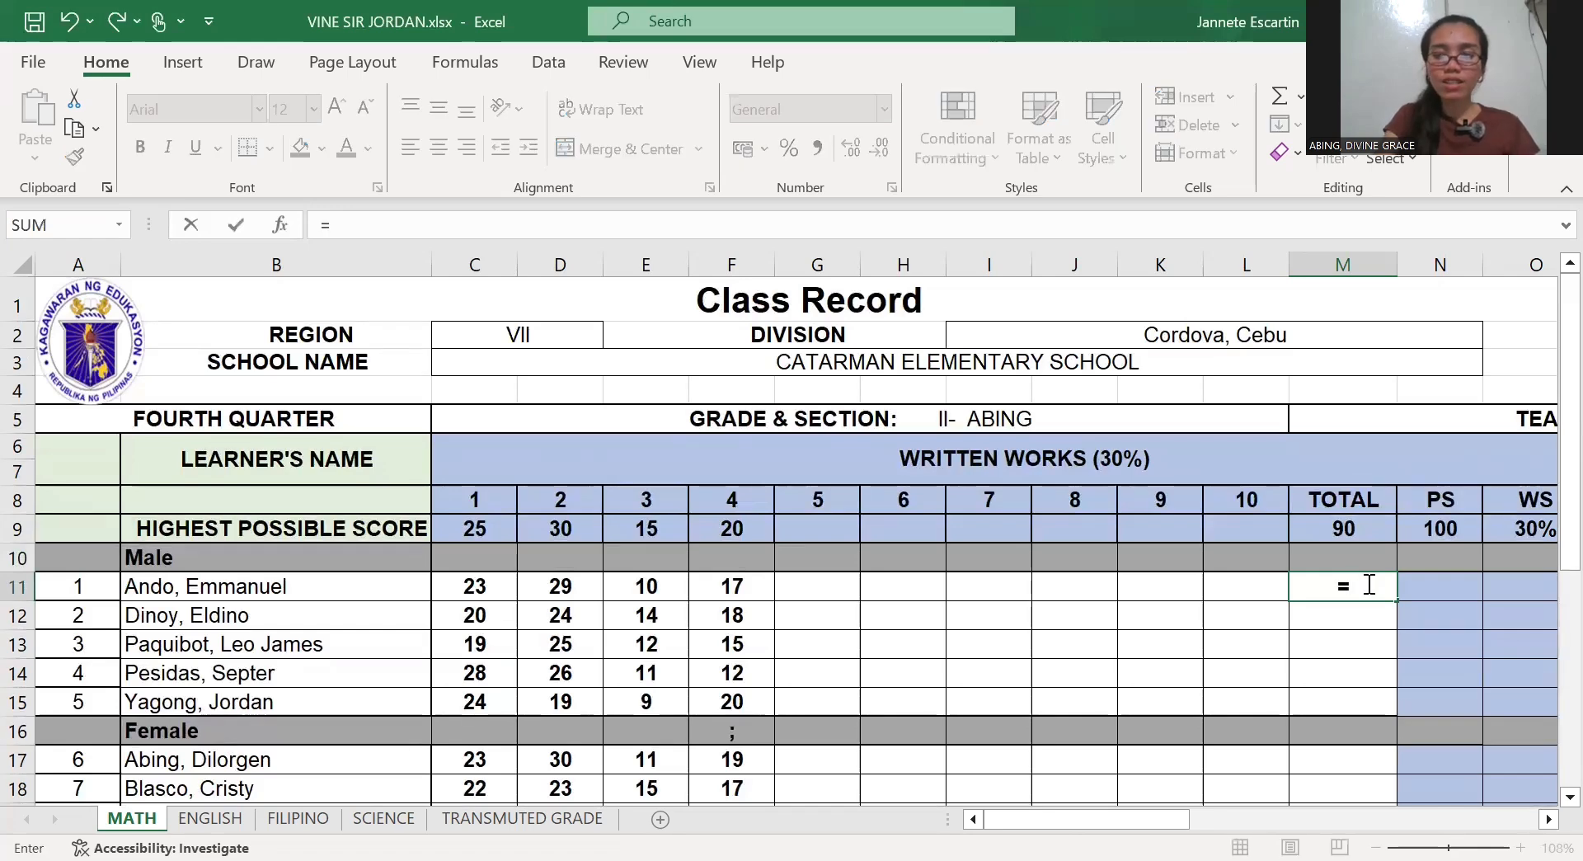
{"action": "type", "text": "sum"}
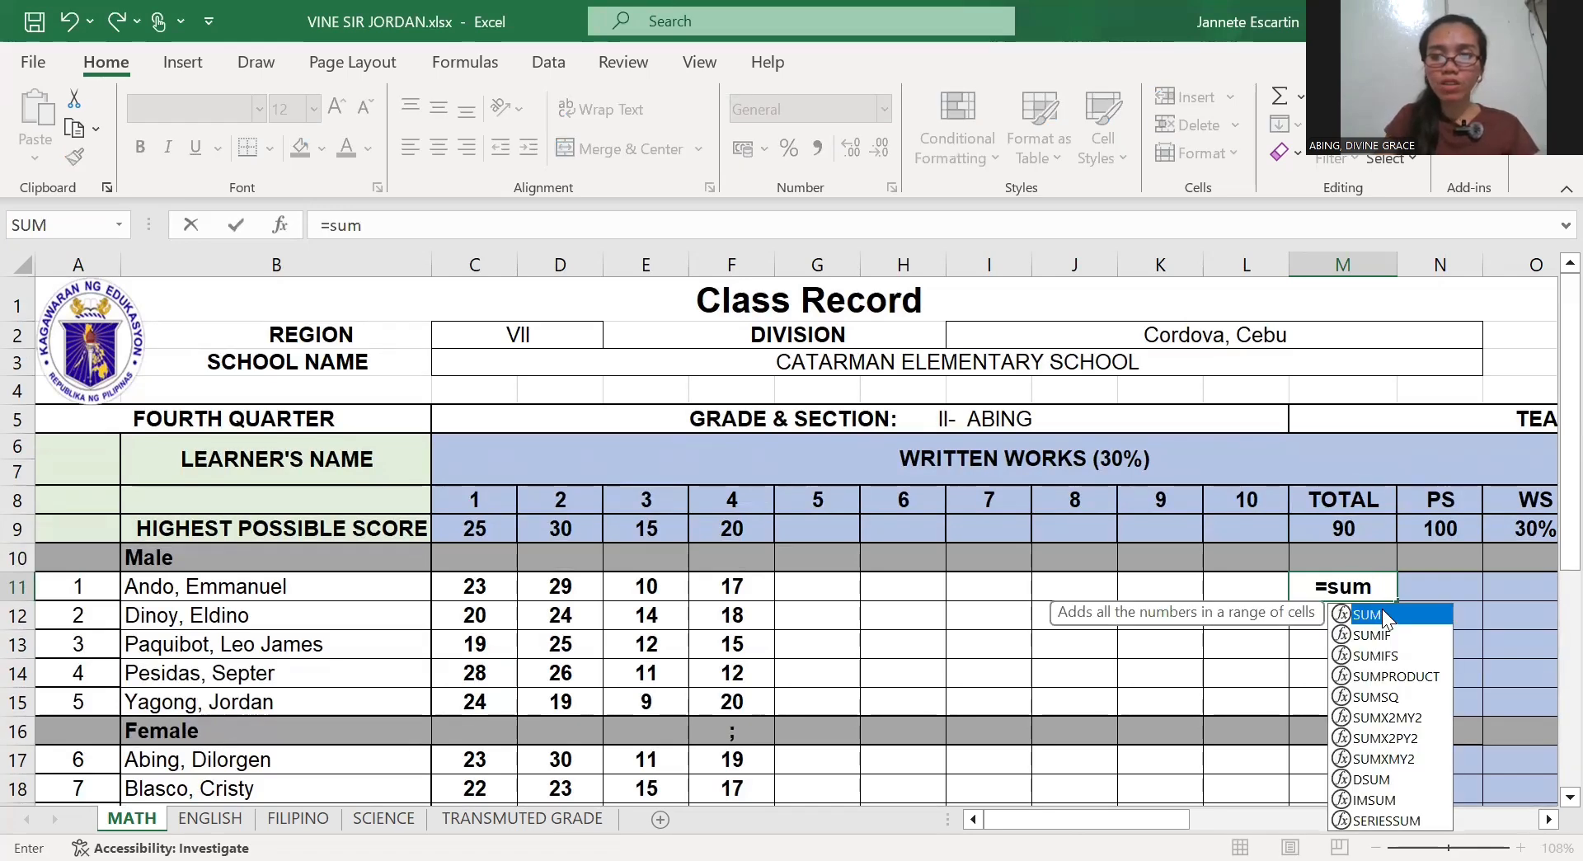
{"action": "key", "text": "Tab"}
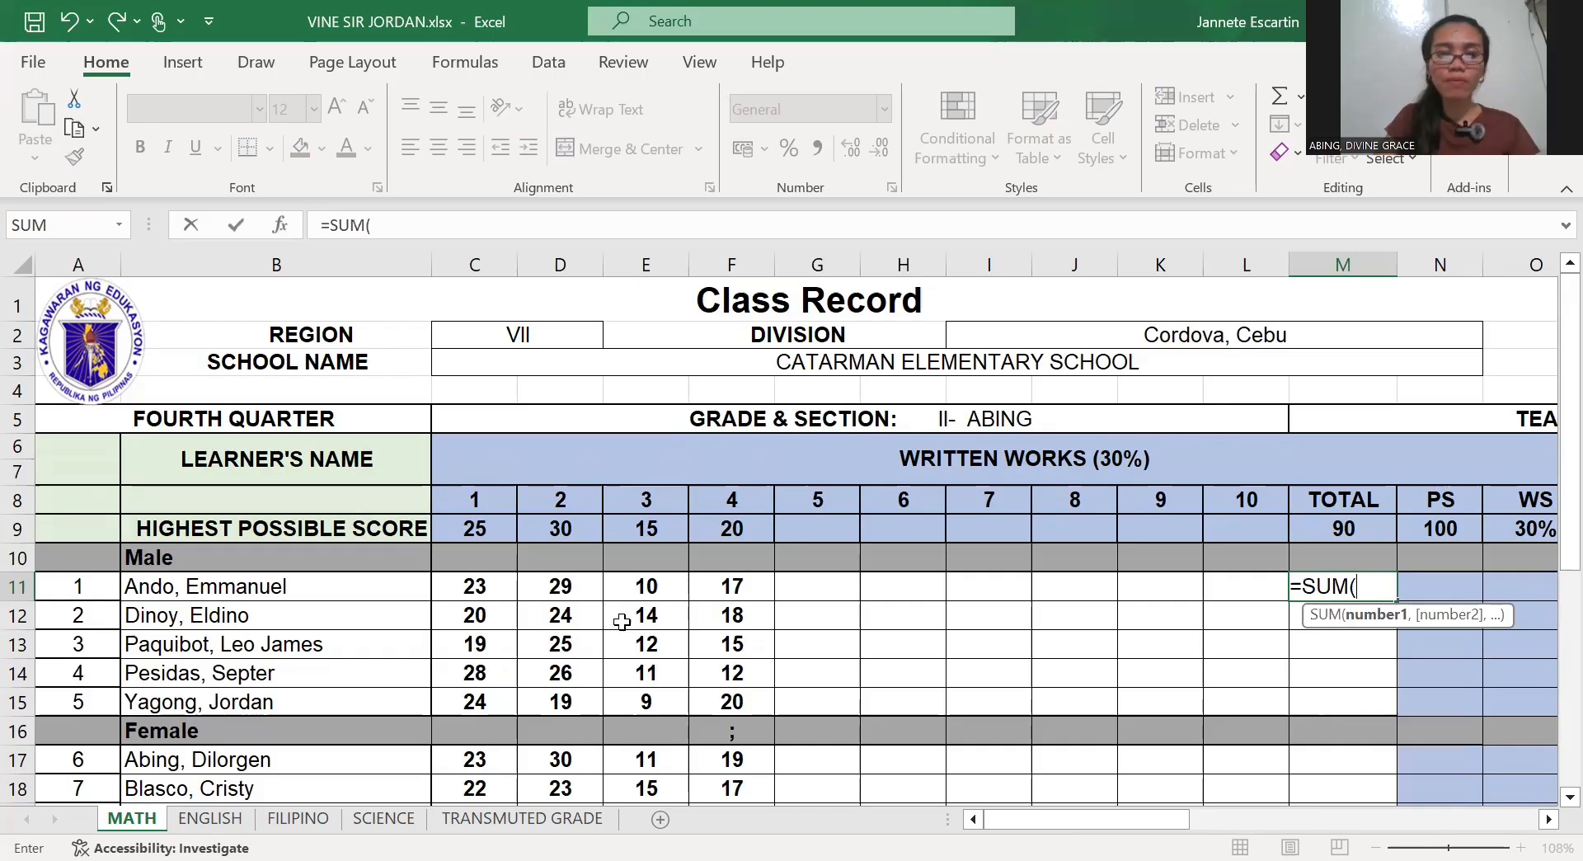
{"action": "left_click", "coordinate": [498, 587]}
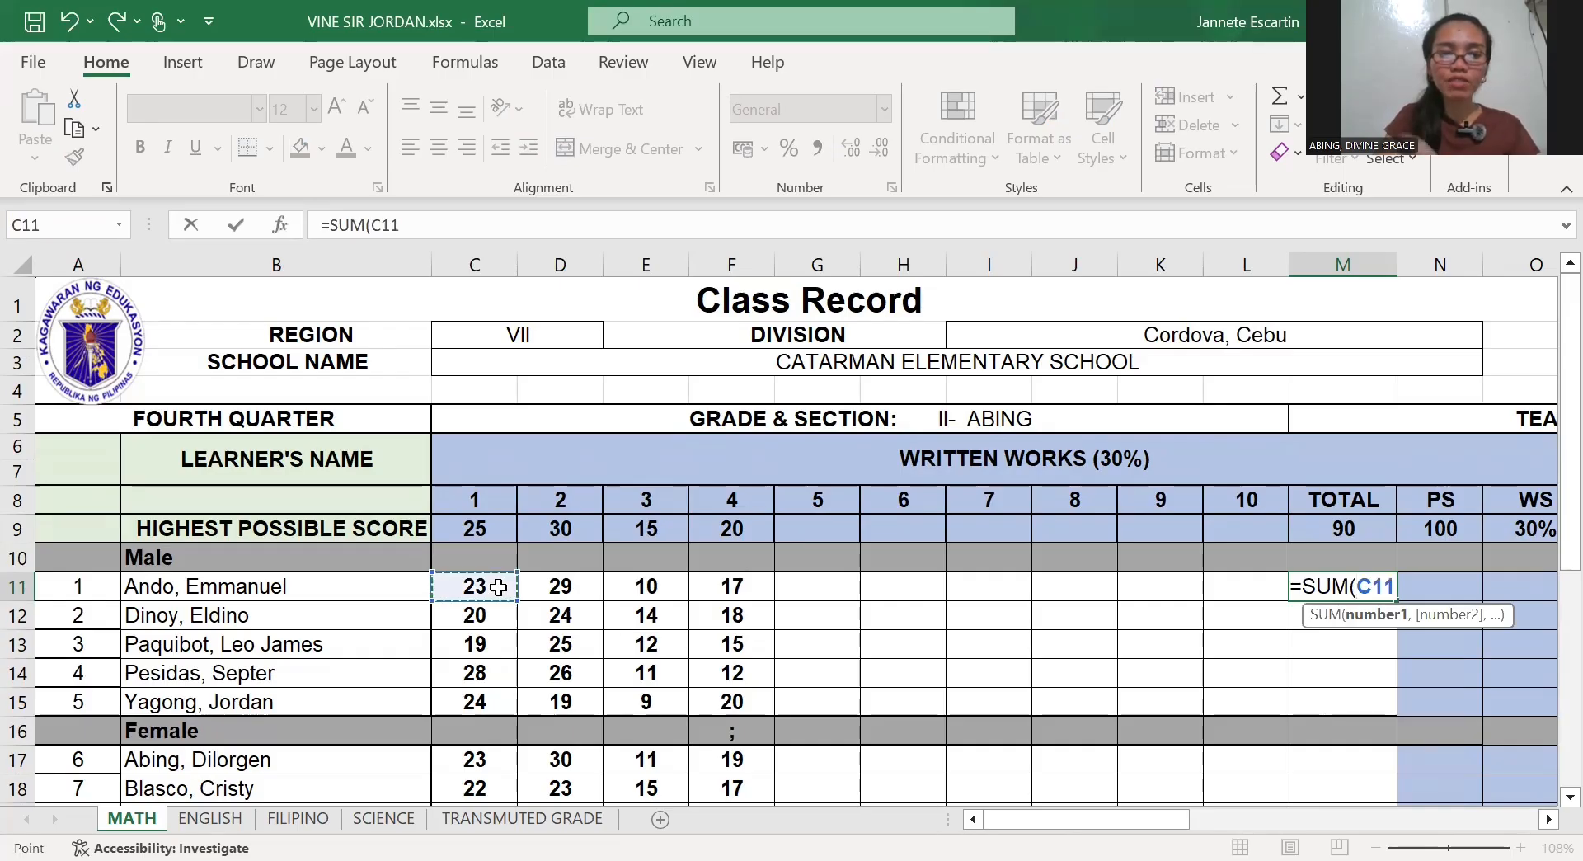
{"action": "type", "text": ","}
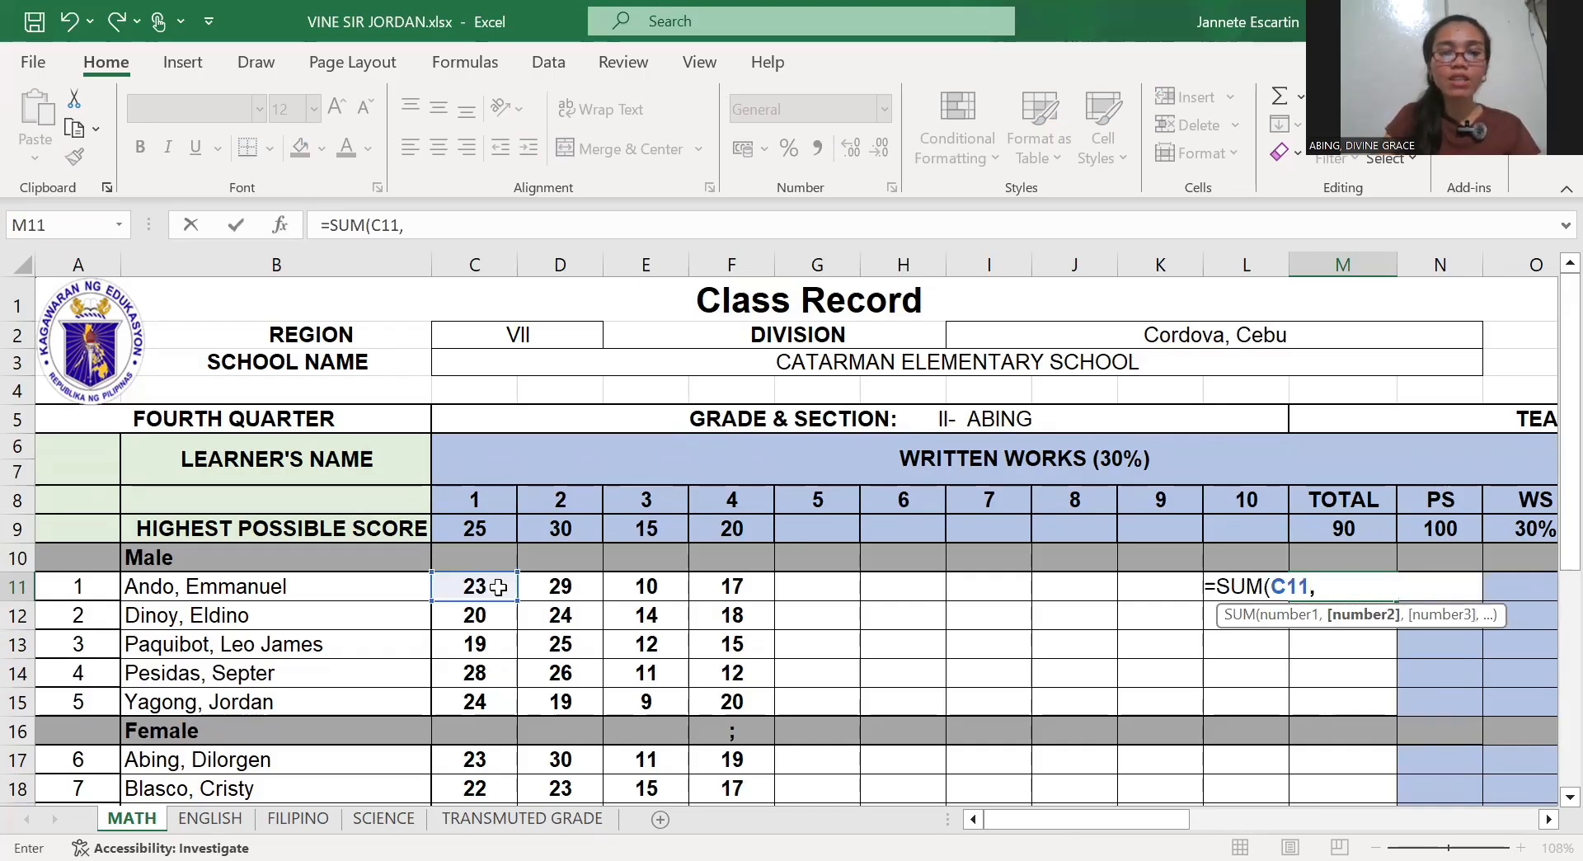
{"action": "left_click", "coordinate": [539, 588]}
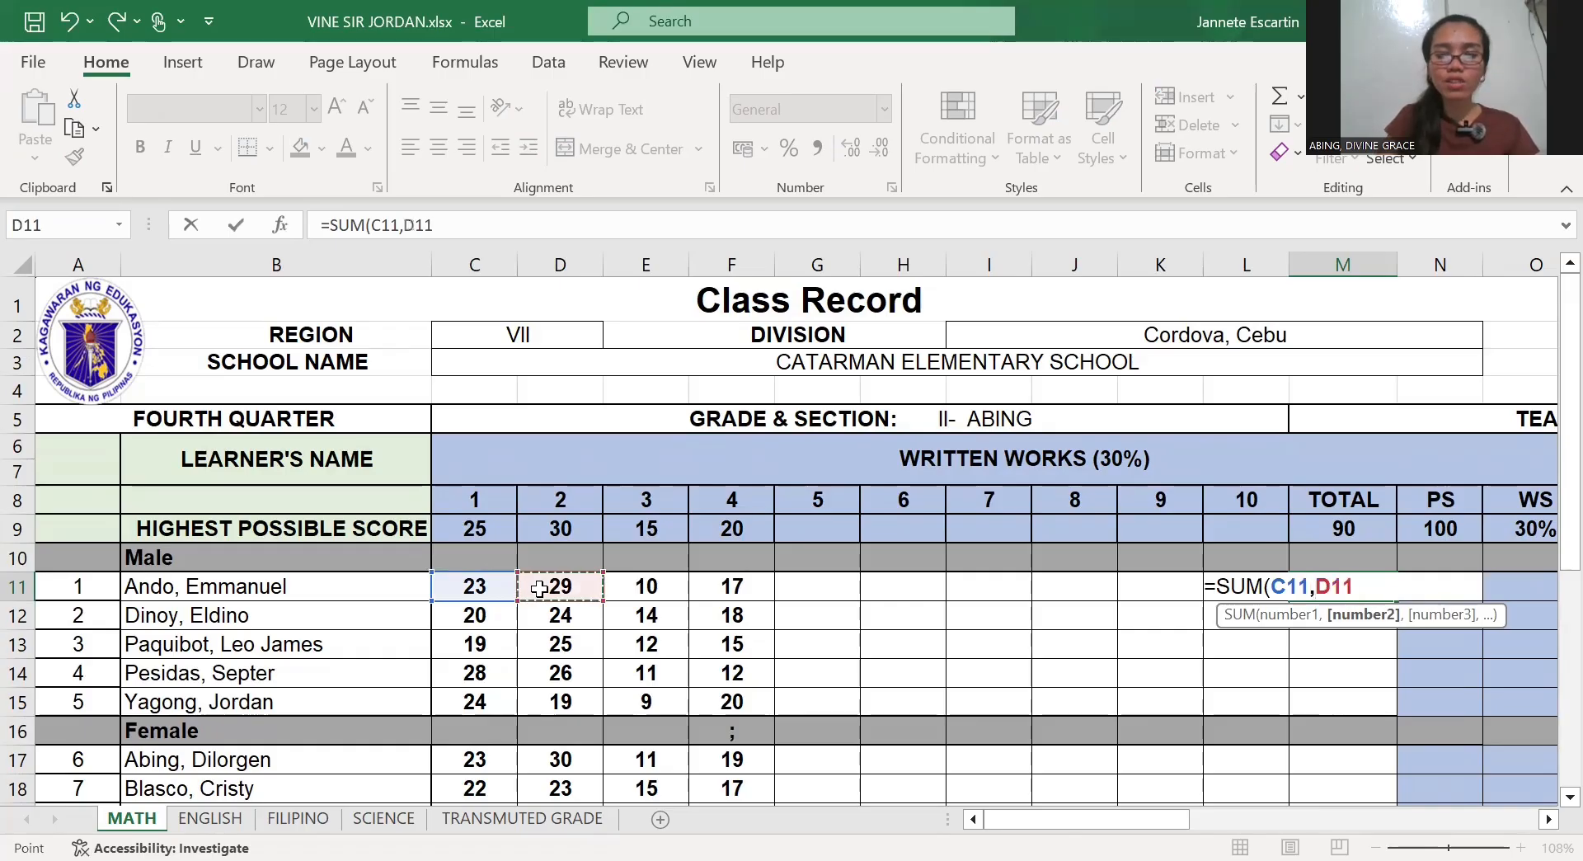
{"action": "type", "text": ","}
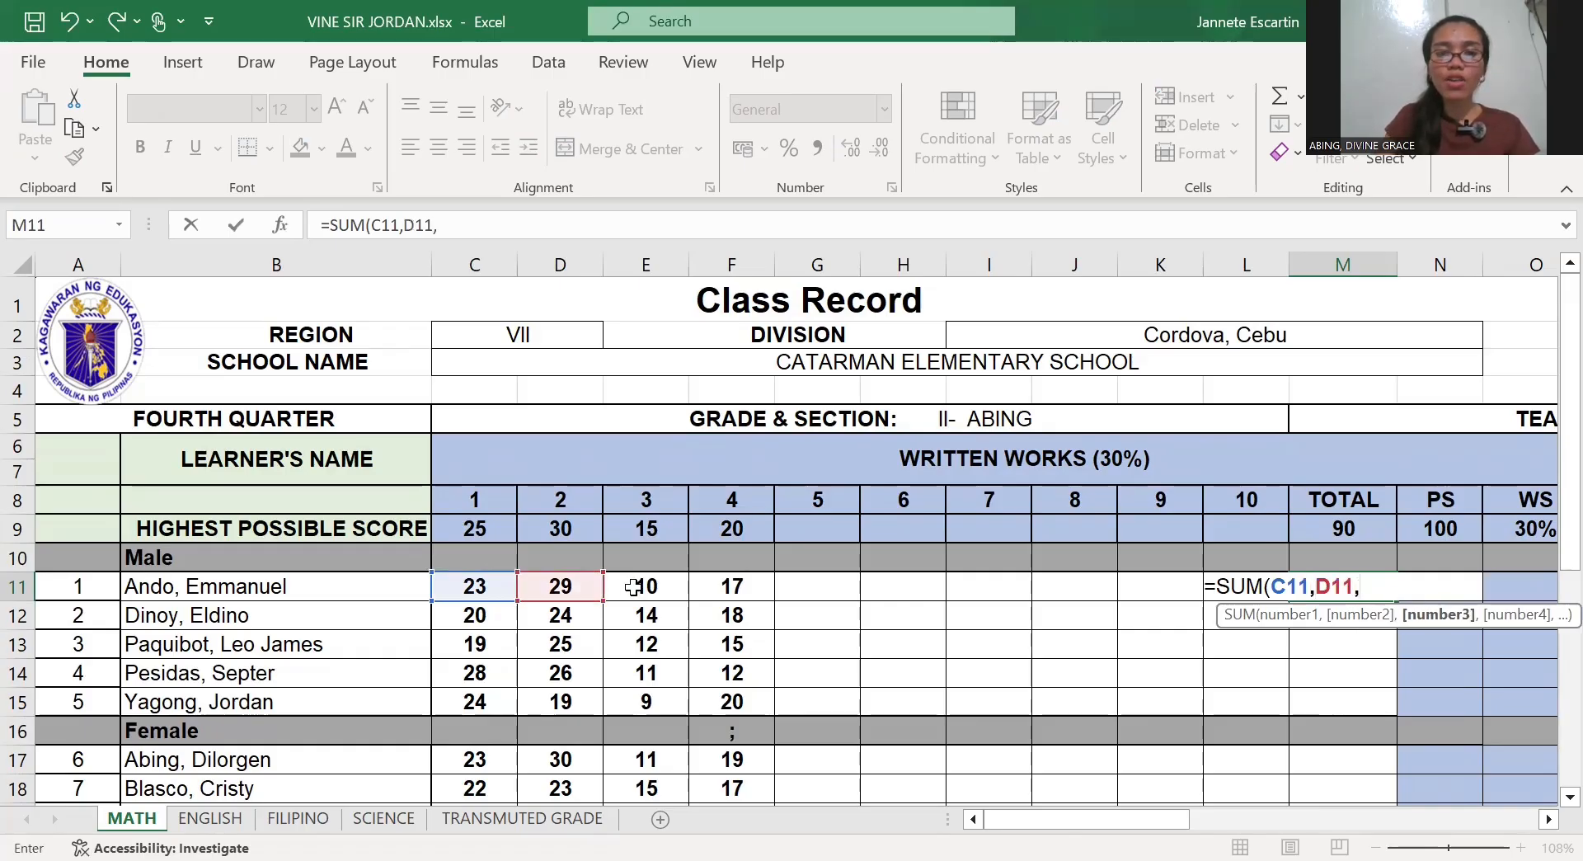
{"action": "left_click", "coordinate": [621, 583]}
{"action": "type", "text": ","}
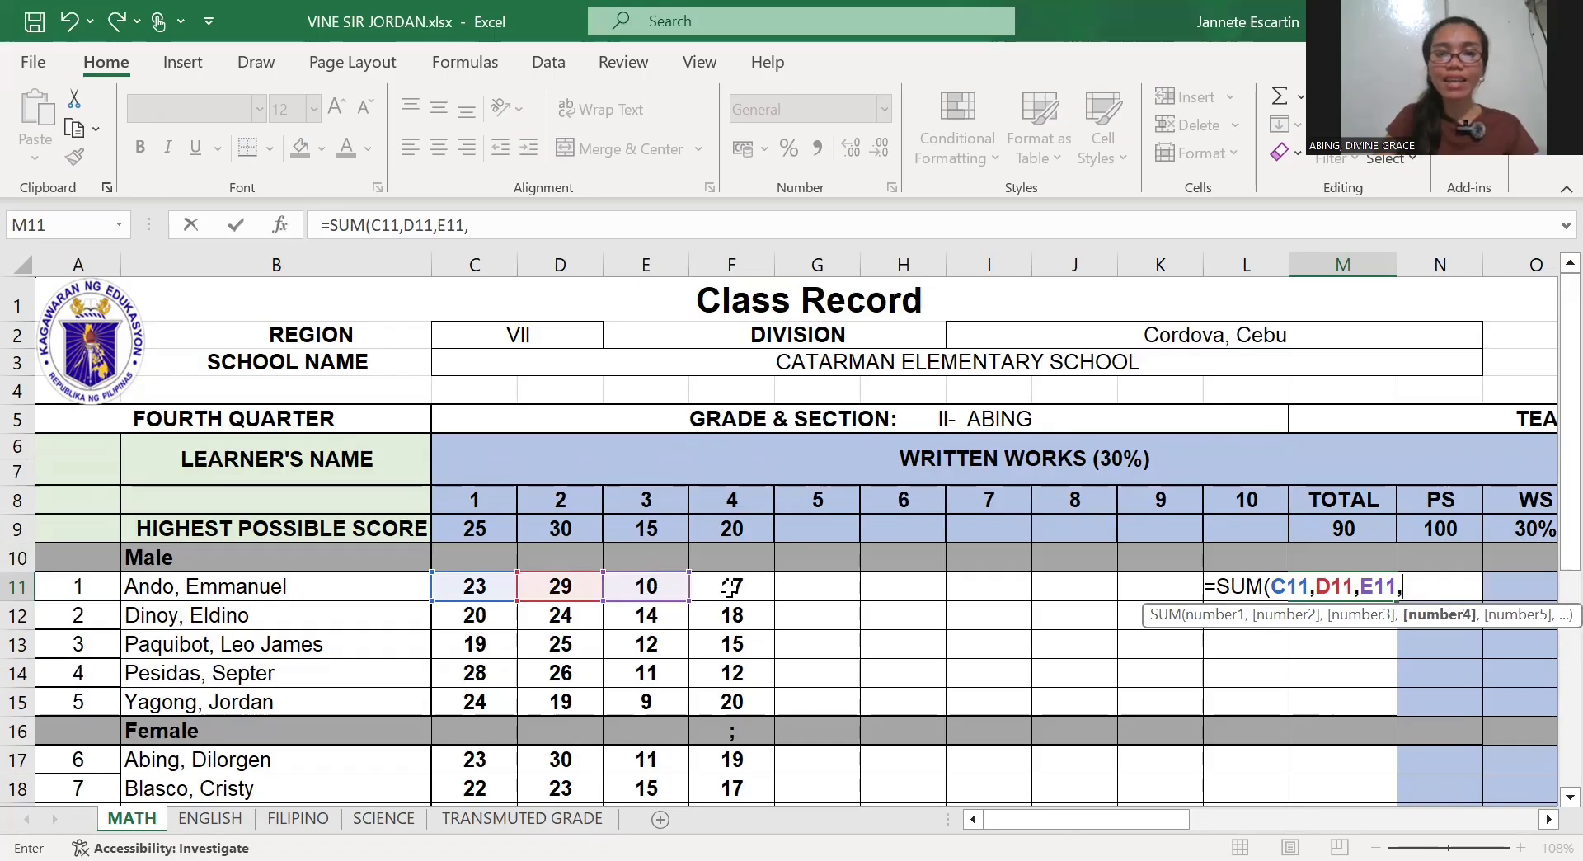
{"action": "left_click", "coordinate": [723, 587]}
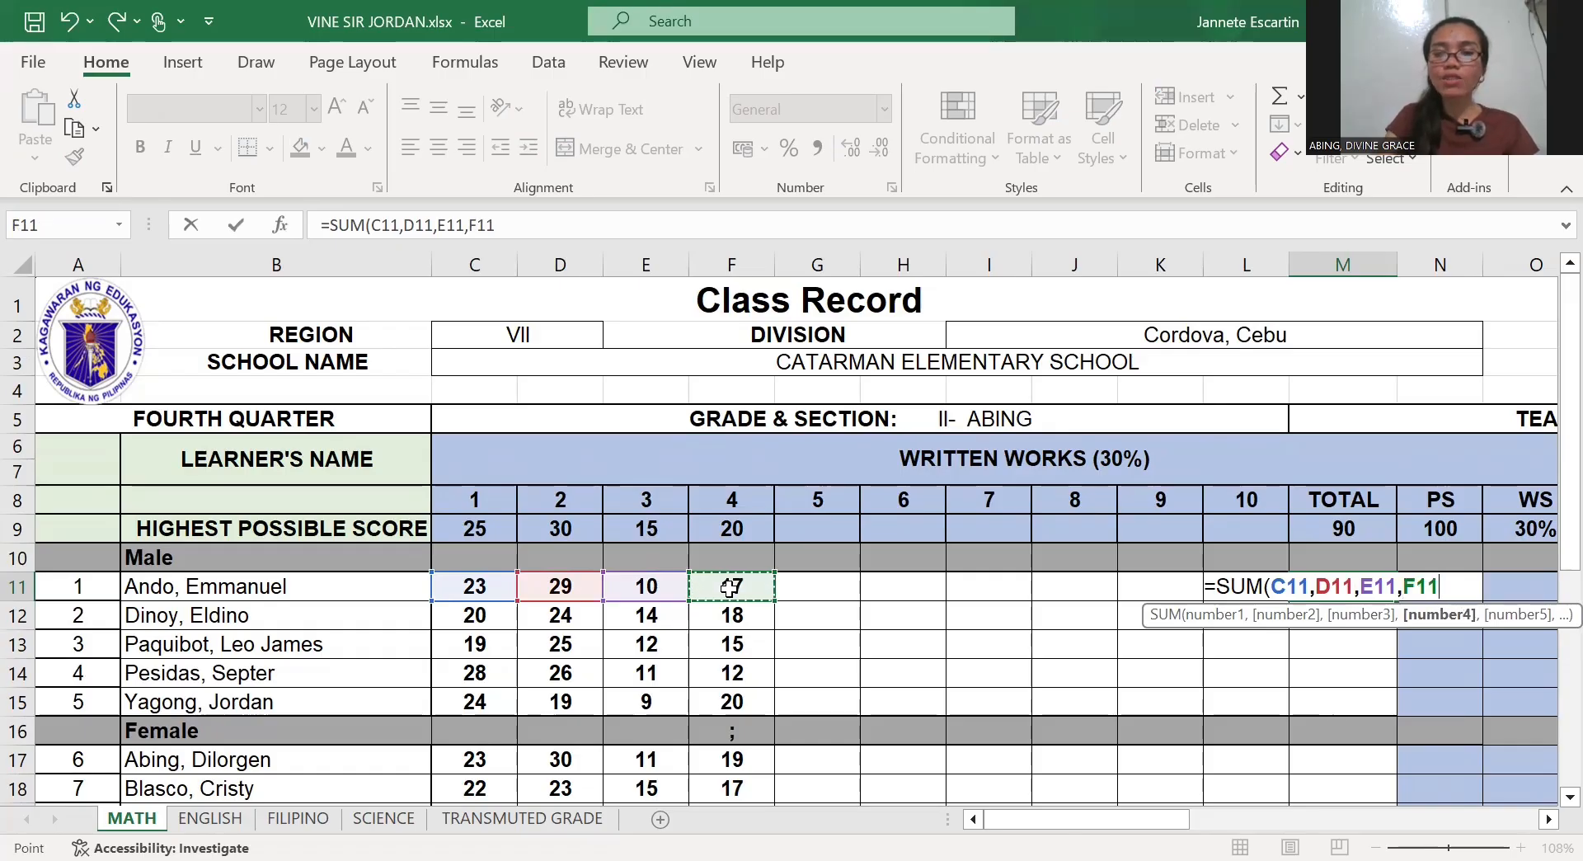
{"action": "key", "text": "Return"}
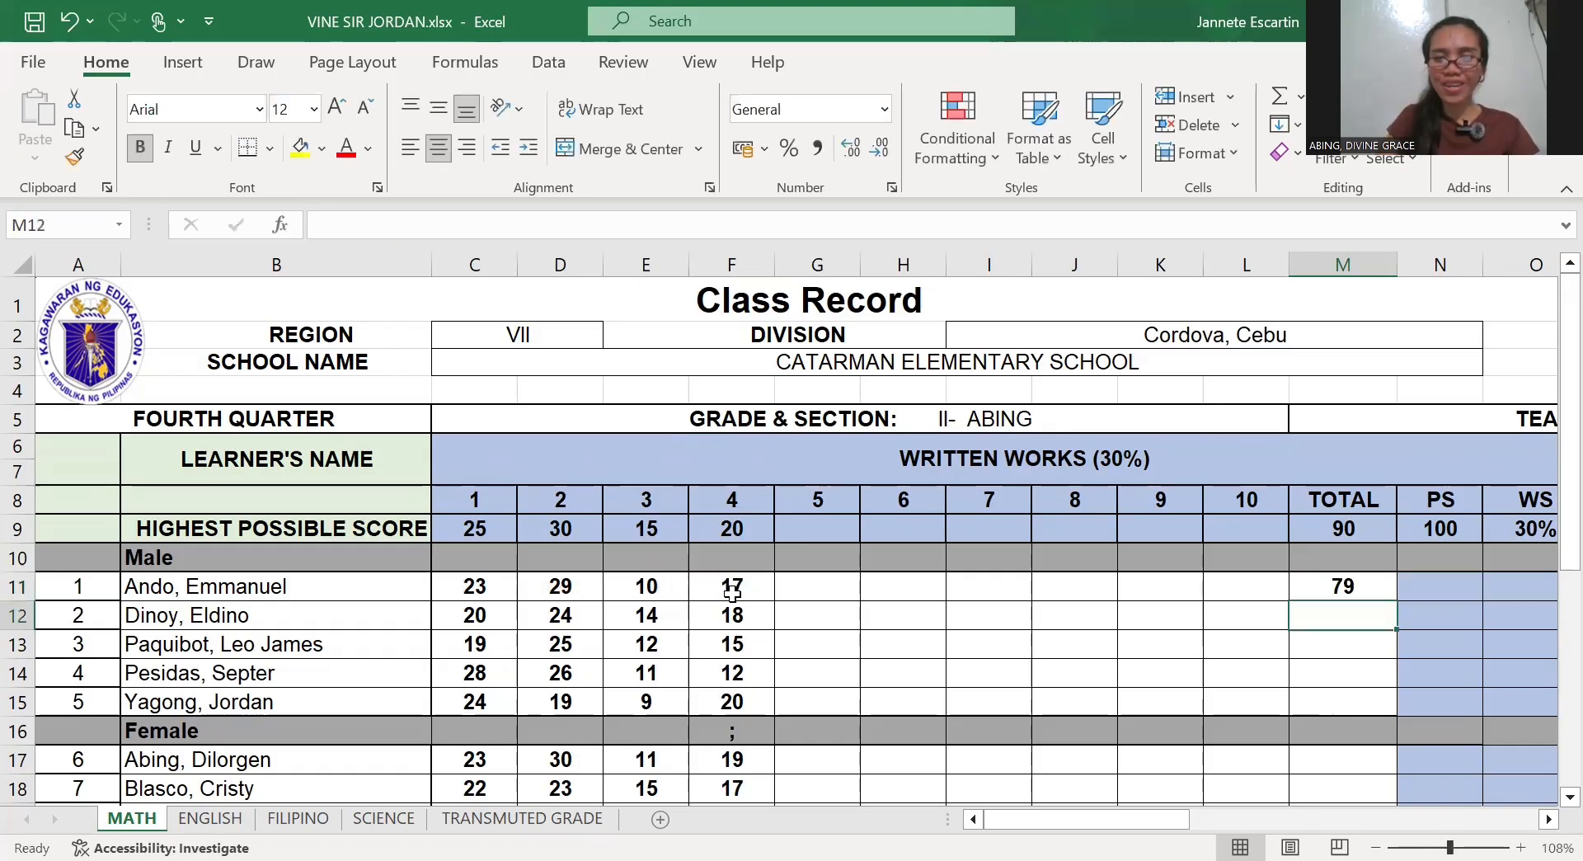
{"action": "left_click", "coordinate": [1311, 595]}
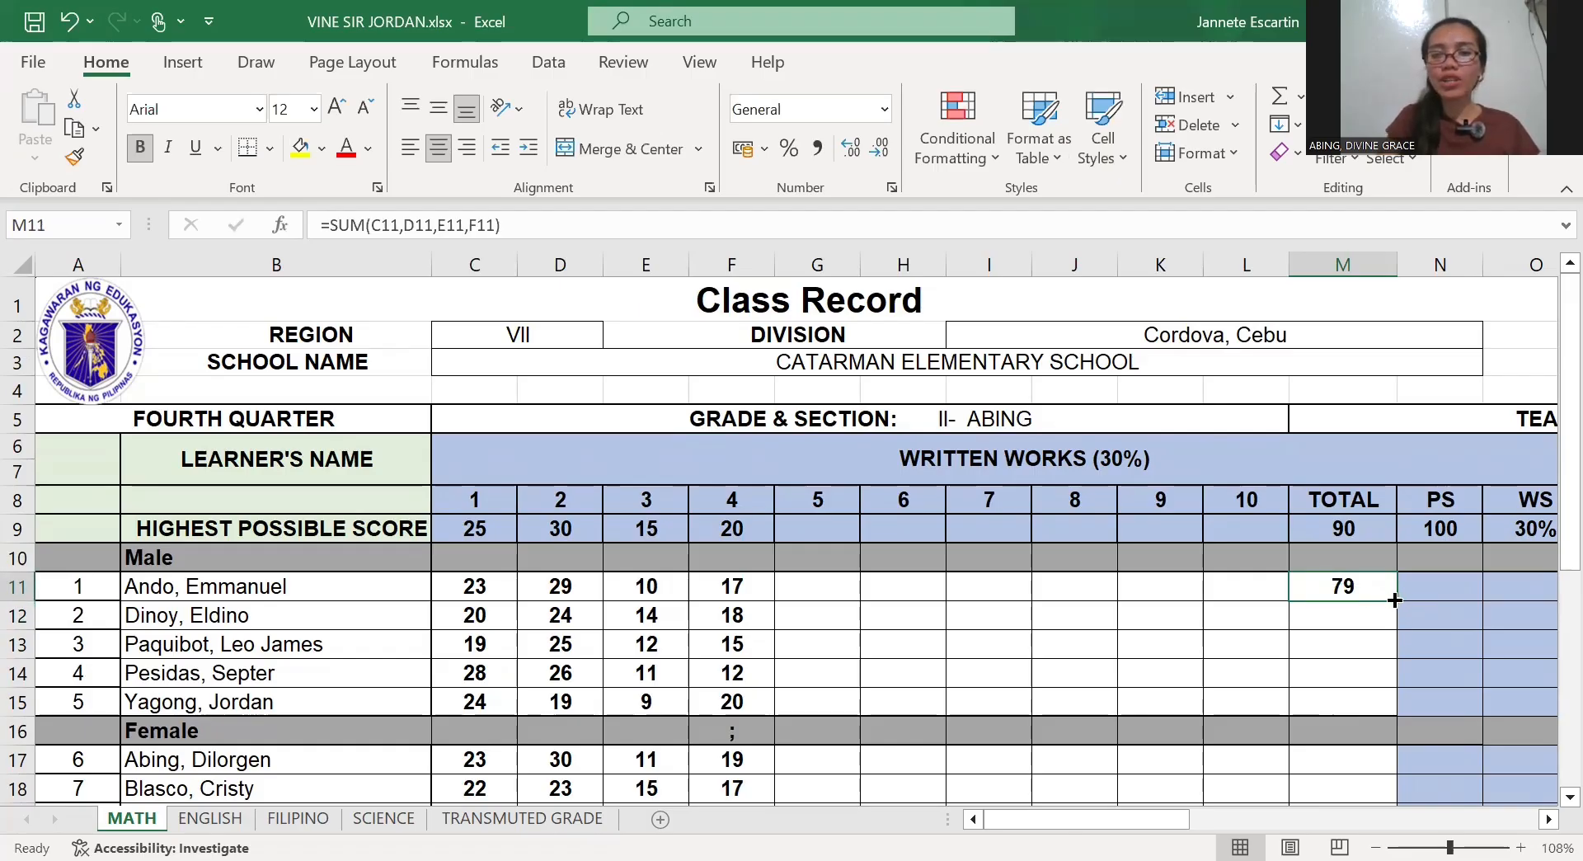
{"action": "left_click_drag", "start_coordinate": [1393, 599], "coordinate": [1384, 703]}
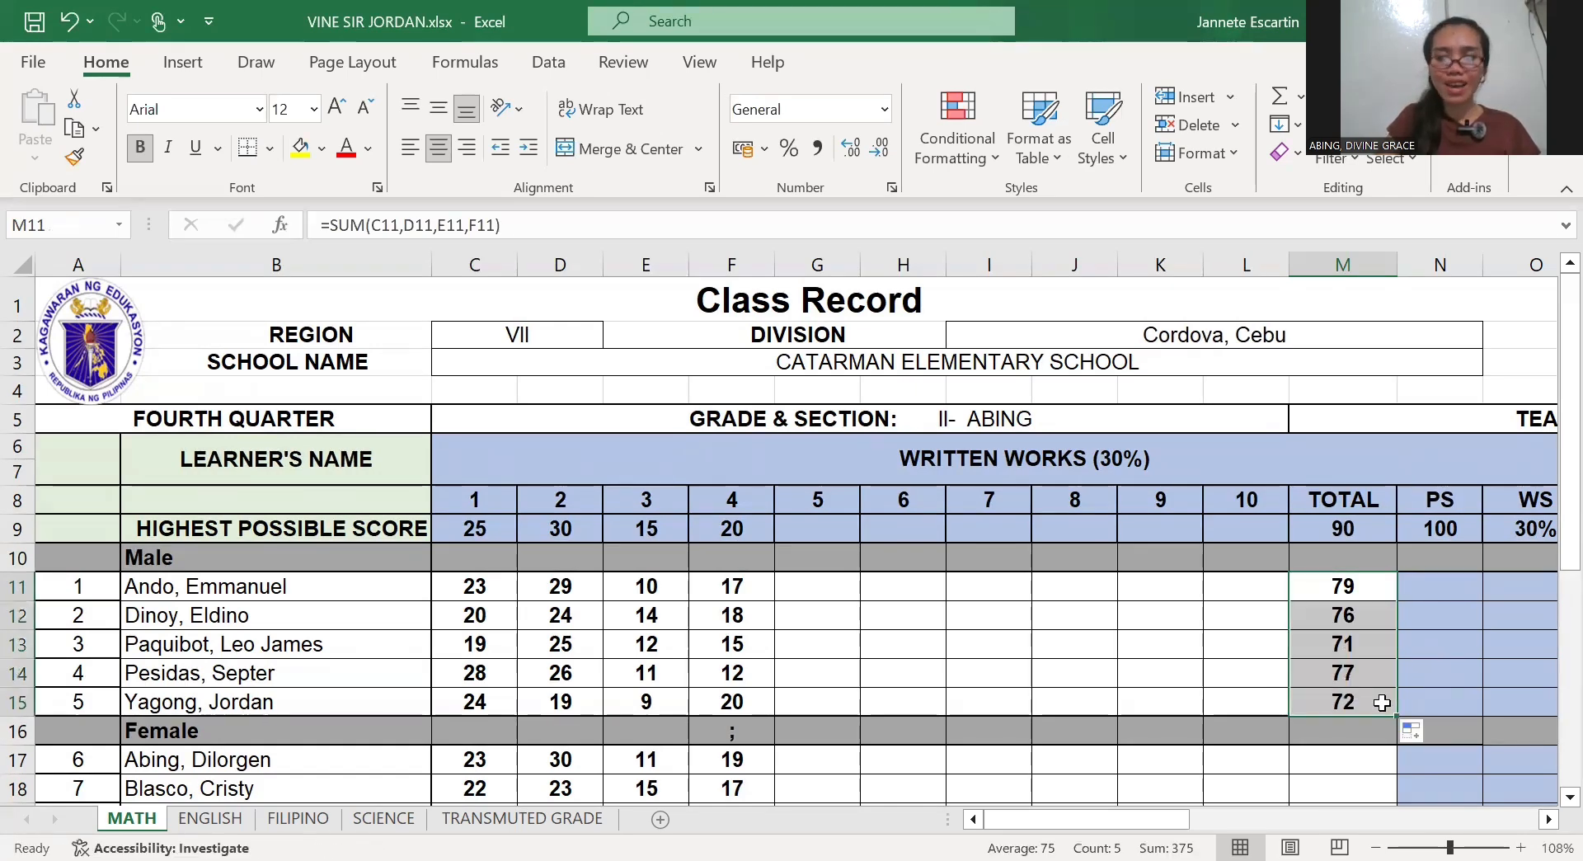
Total the first female learner's written works in M17 with =SUM(C17,D17,E17,F17) and fill the formula down the female learners' rows
{"action": "left_click", "coordinate": [1343, 759]}
{"action": "scroll", "coordinate": [1383, 702], "scroll_direction": "down", "scroll_amount": 2}
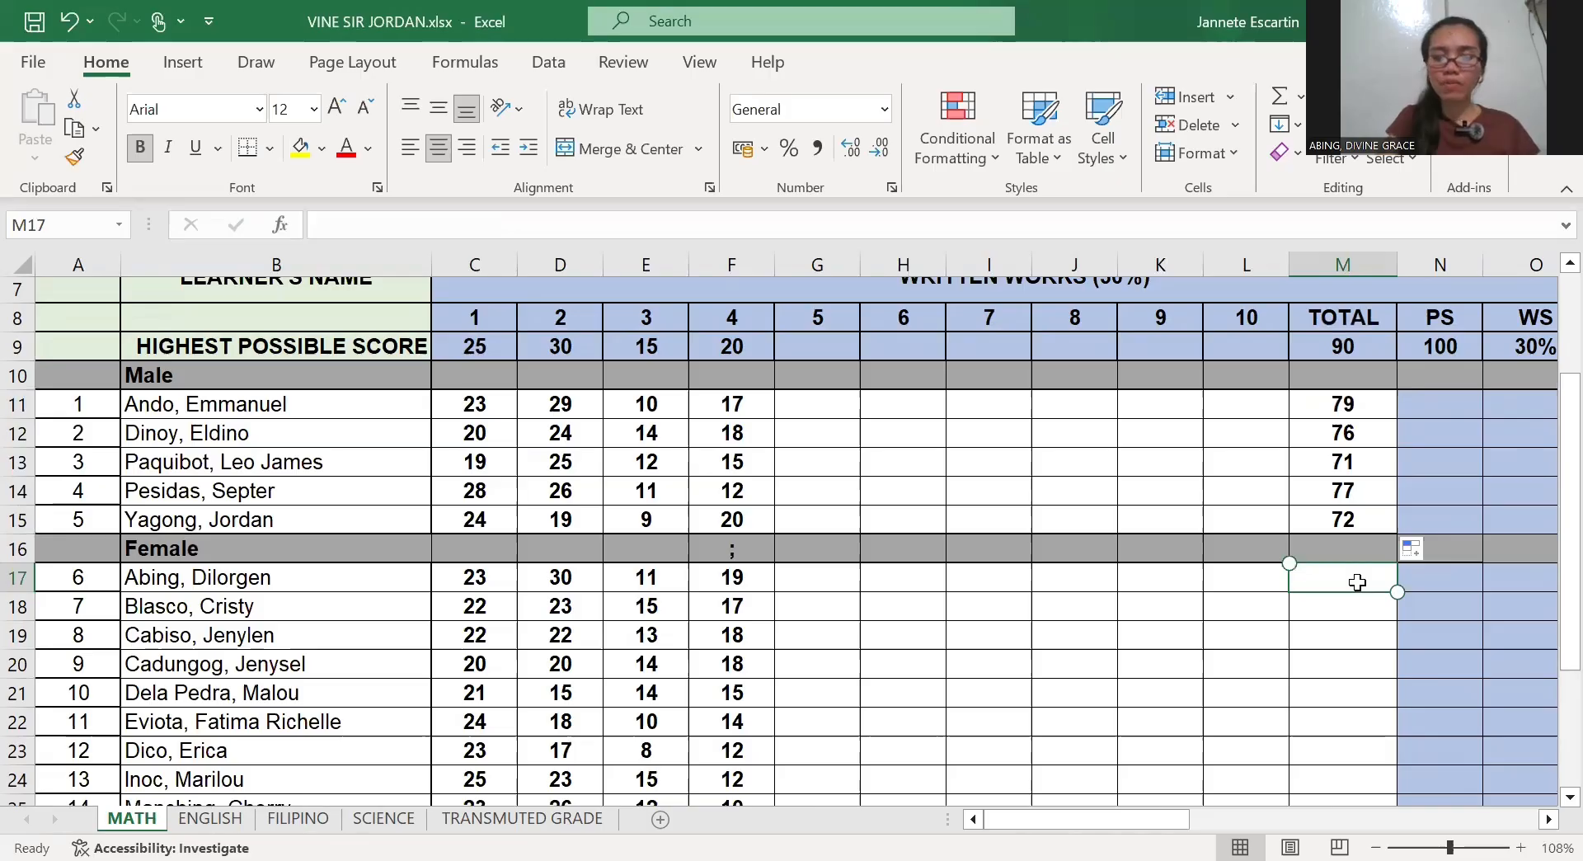
{"action": "type", "text": "=s"}
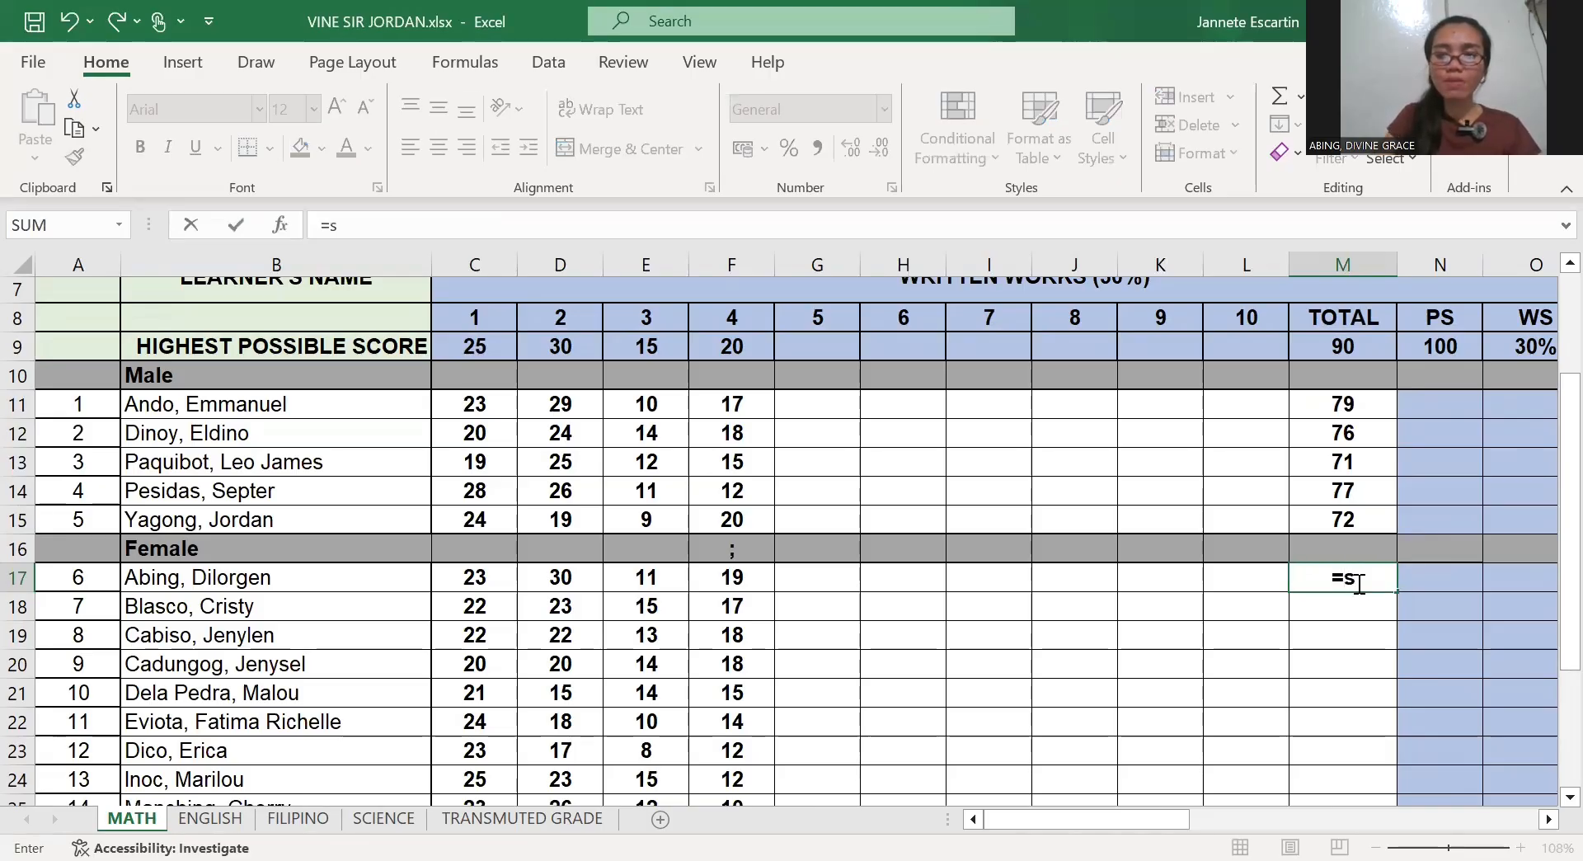
{"action": "type", "text": "um"}
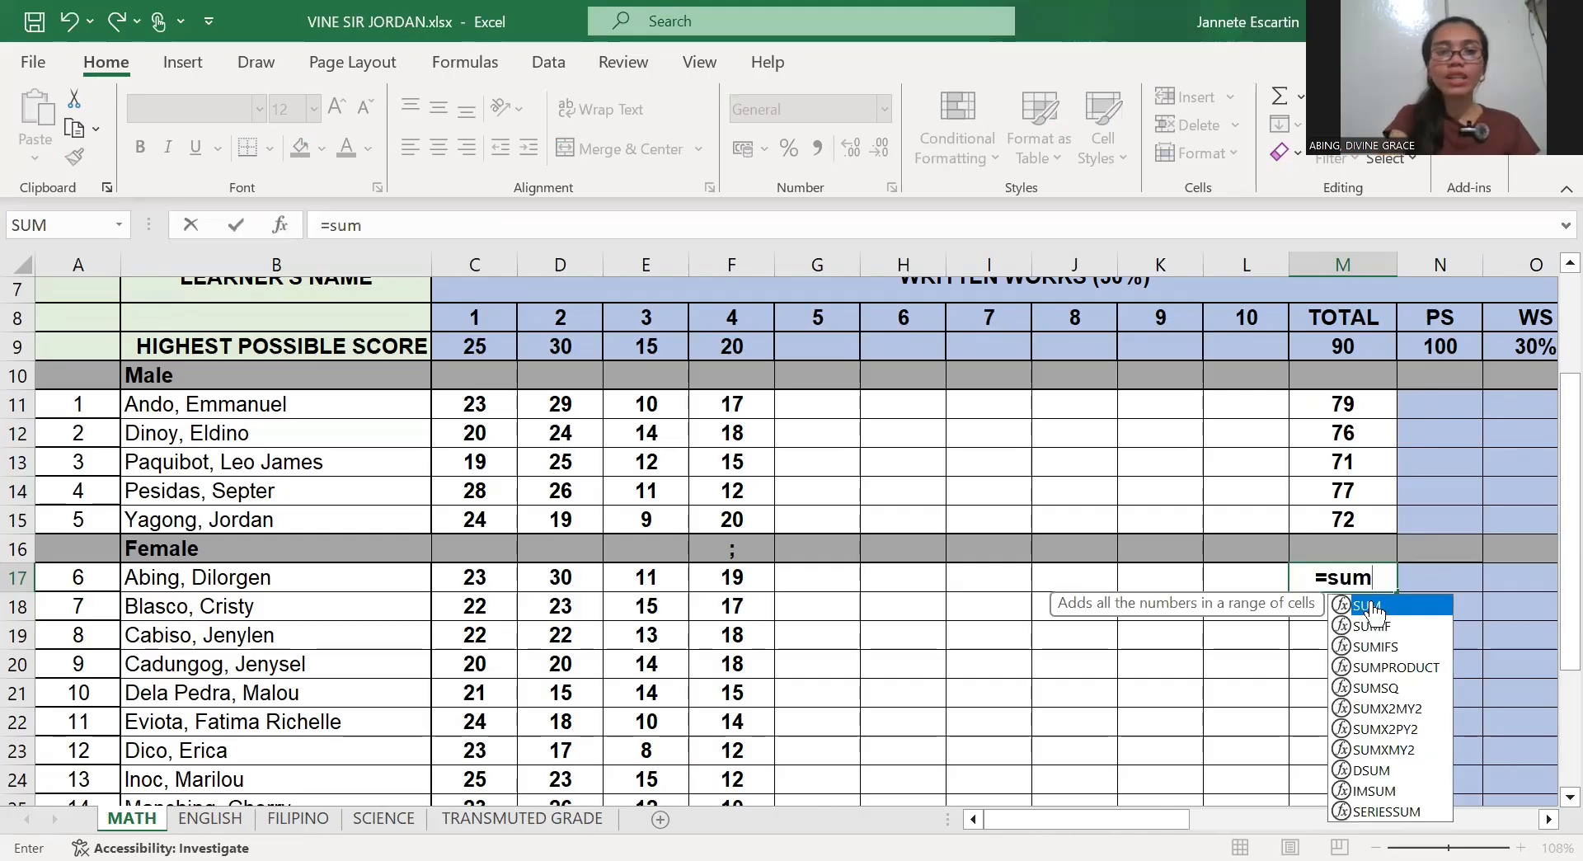
{"action": "double_click", "coordinate": [1373, 608]}
{"action": "key", "text": "Left"}
{"action": "key", "text": "Left"}
{"action": "key", "text": "Left"}
{"action": "key", "text": "Left"}
{"action": "key", "text": "Left"}
{"action": "key", "text": "Left"}
{"action": "key", "text": "Left"}
{"action": "key", "text": "Left"}
{"action": "key", "text": "Left"}
{"action": "key", "text": "Left"}
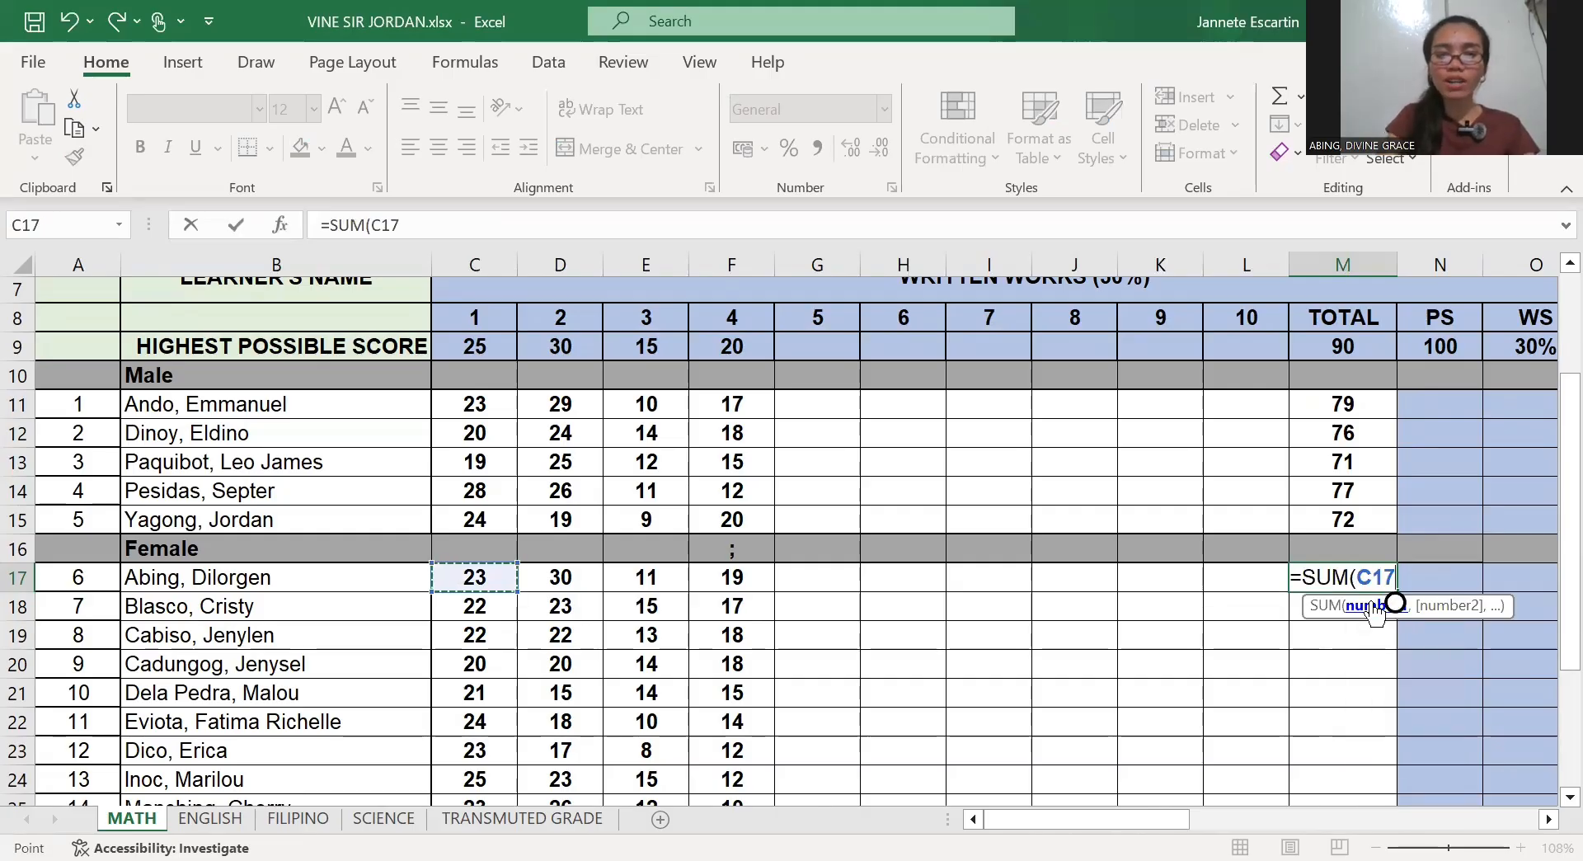
{"action": "type", "text": ","}
{"action": "key", "text": "Right"}
{"action": "type", "text": ","}
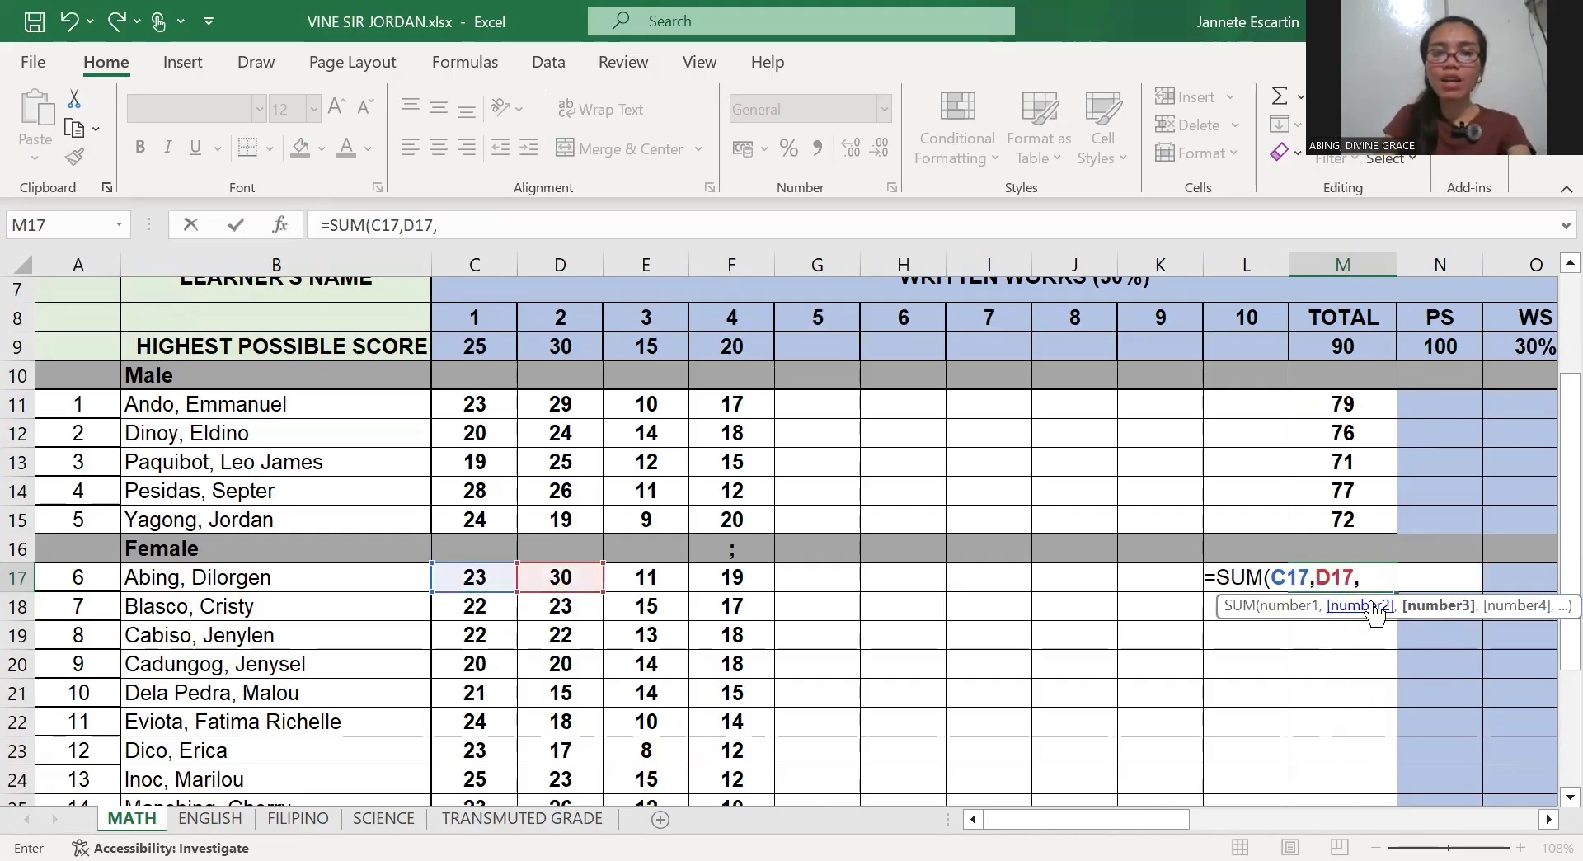
{"action": "key", "text": "Right"}
{"action": "type", "text": ","}
{"action": "key", "text": "Right"}
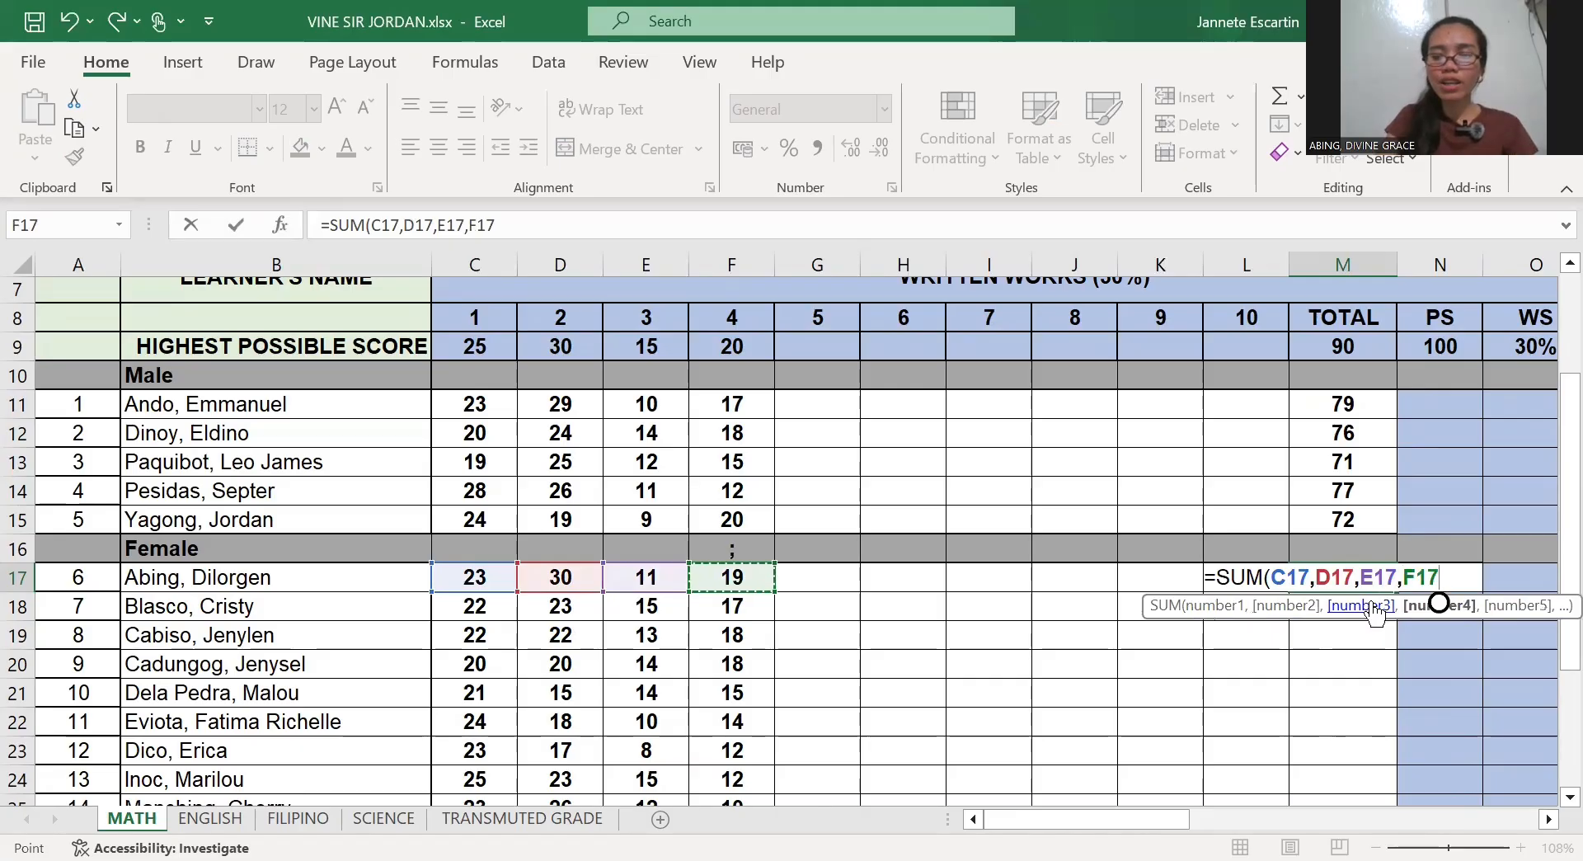
{"action": "key", "text": "Return"}
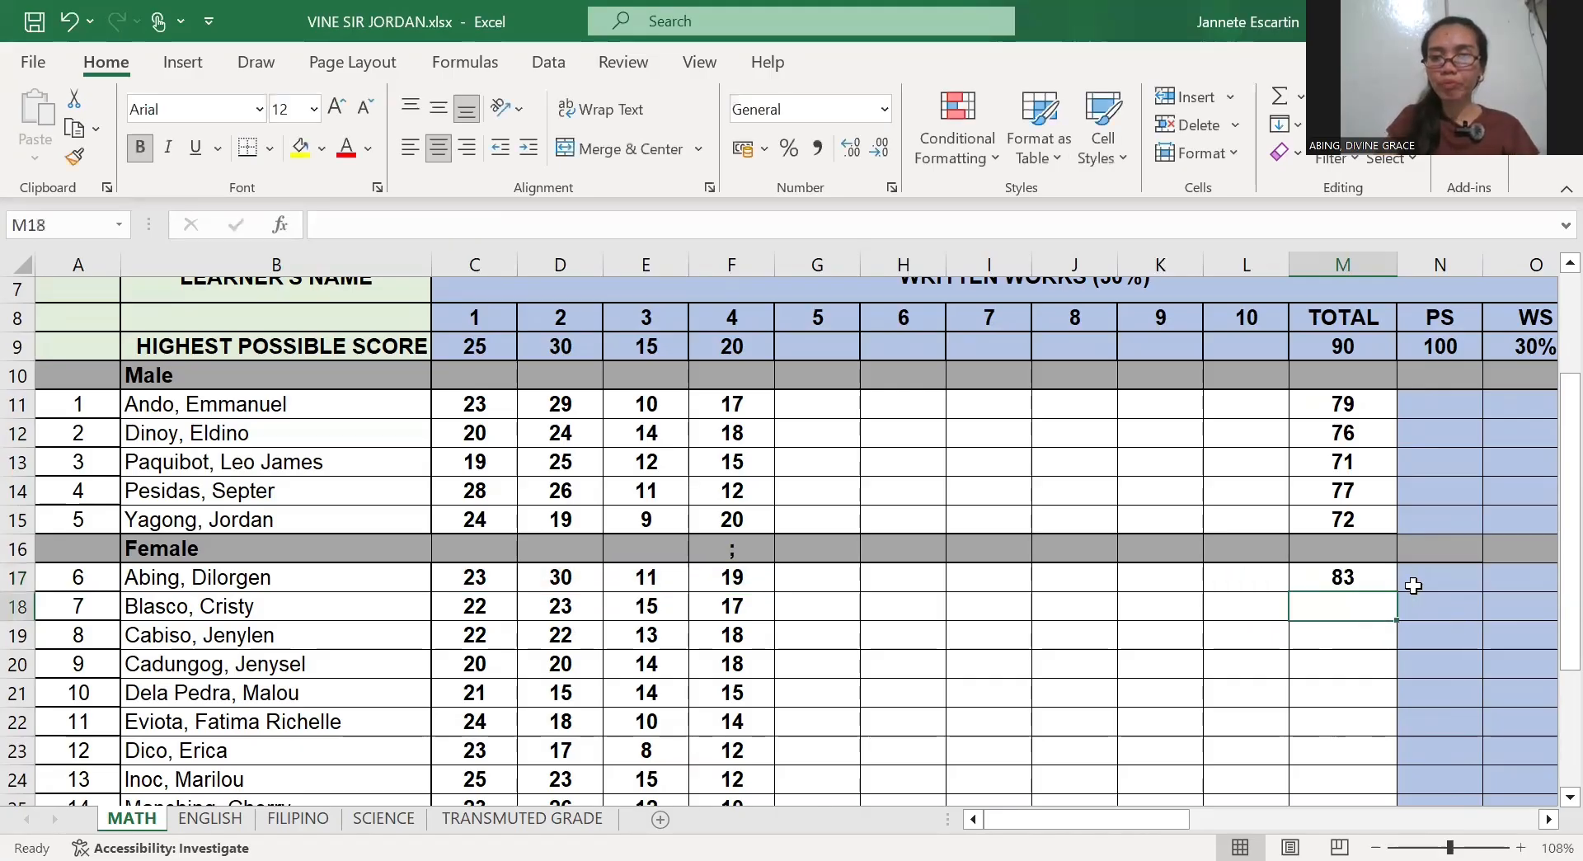
{"action": "left_click", "coordinate": [1387, 579]}
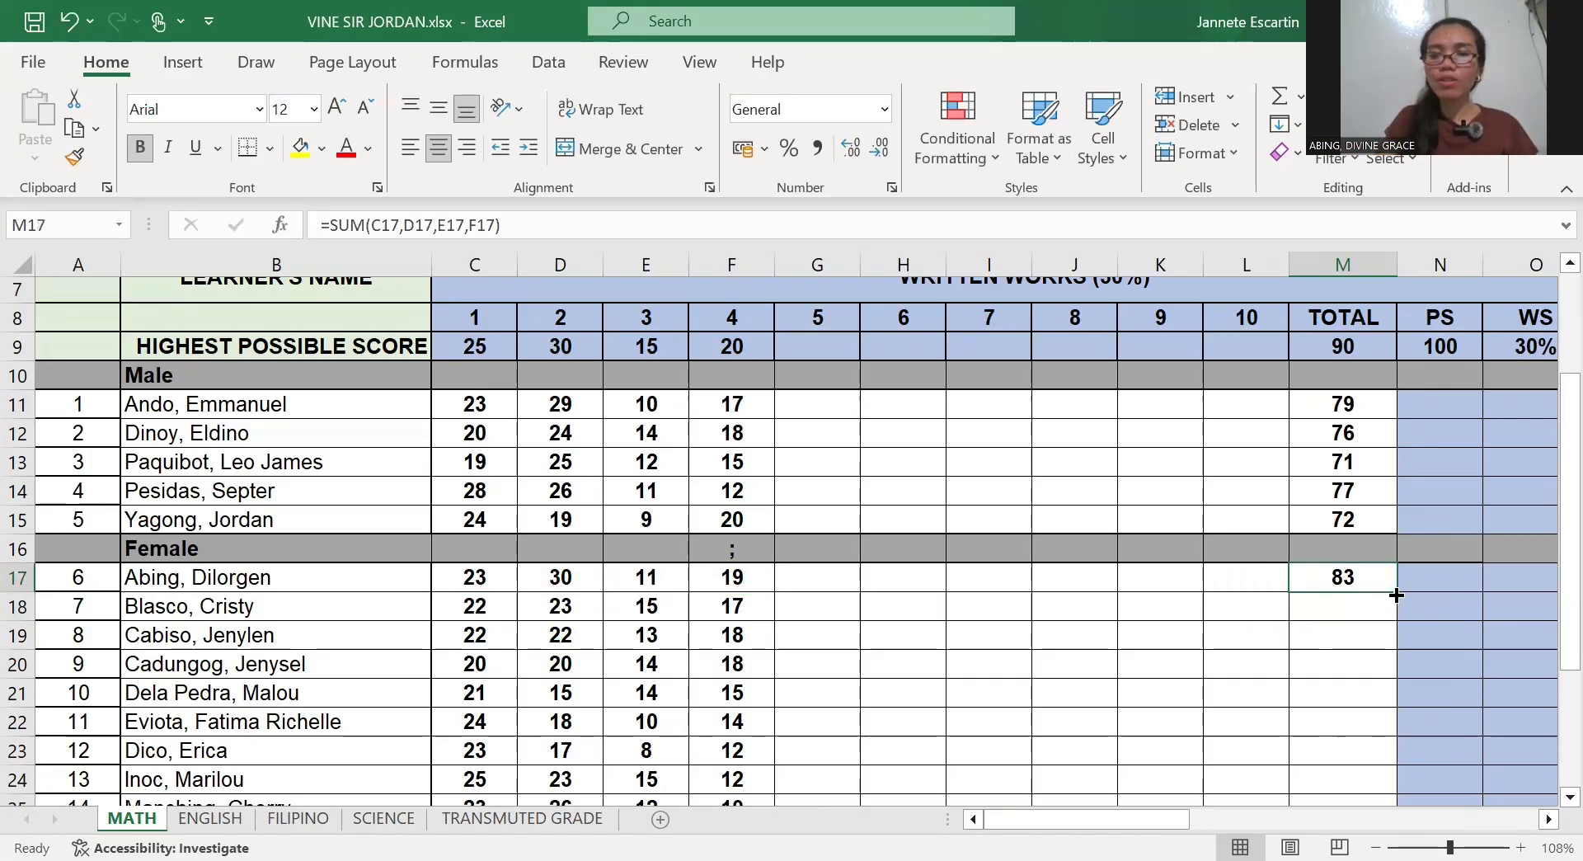
{"action": "left_click_drag", "start_coordinate": [1399, 596], "coordinate": [1353, 710]}
Compute the first male learner's written works percentage score in N11 with the formula =(M11/M9)*N9
{"action": "scroll", "coordinate": [1352, 711], "scroll_direction": "up", "scroll_amount": 4}
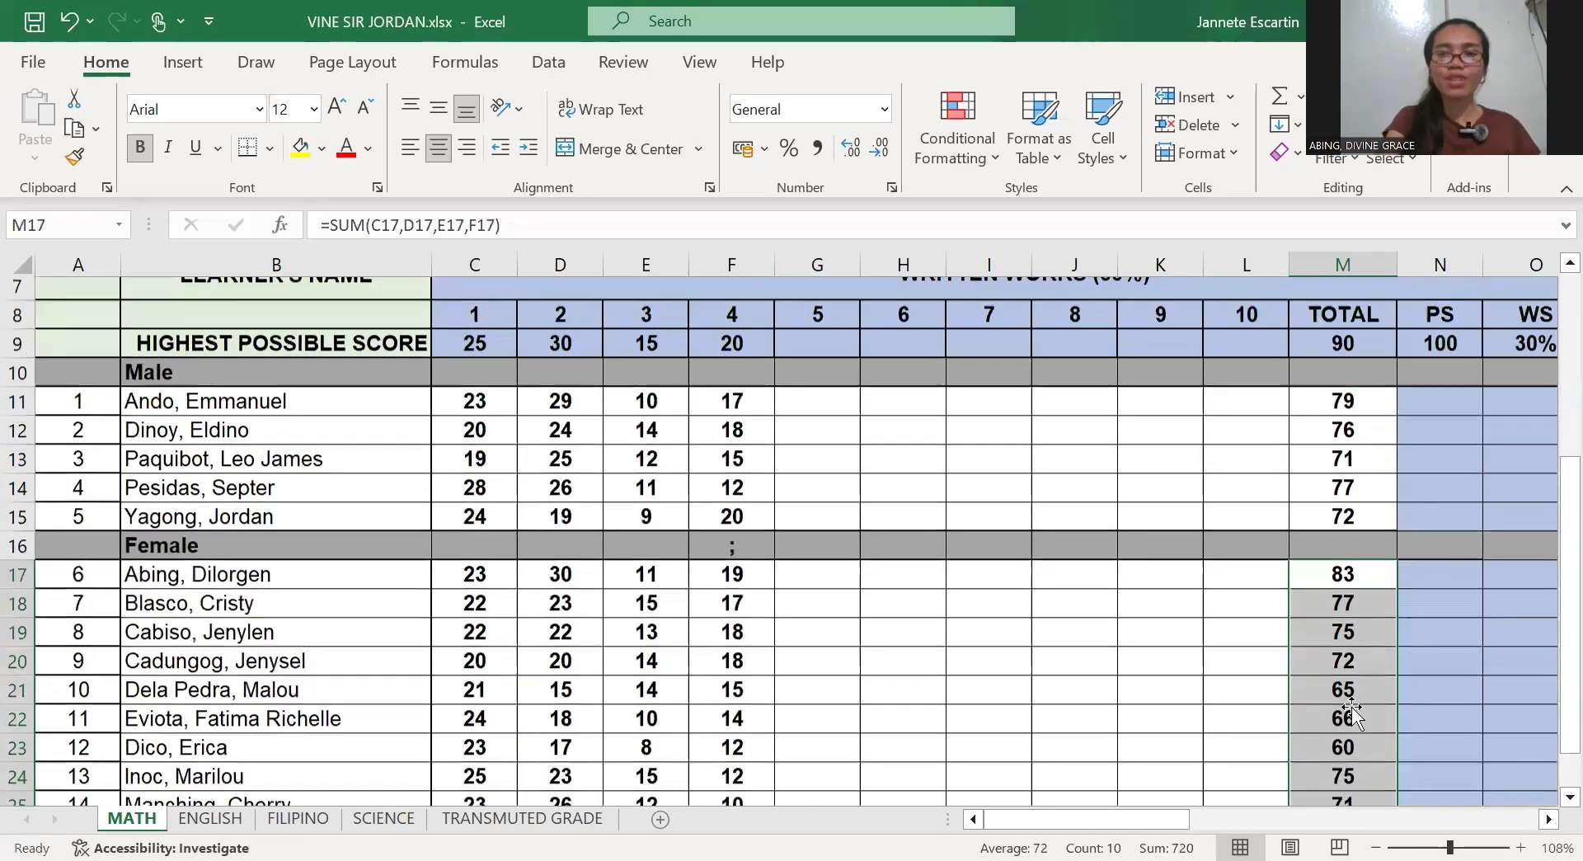
{"action": "scroll", "coordinate": [1352, 711], "scroll_direction": "right", "scroll_amount": 2}
{"action": "scroll", "coordinate": [1352, 706], "scroll_direction": "right", "scroll_amount": 3}
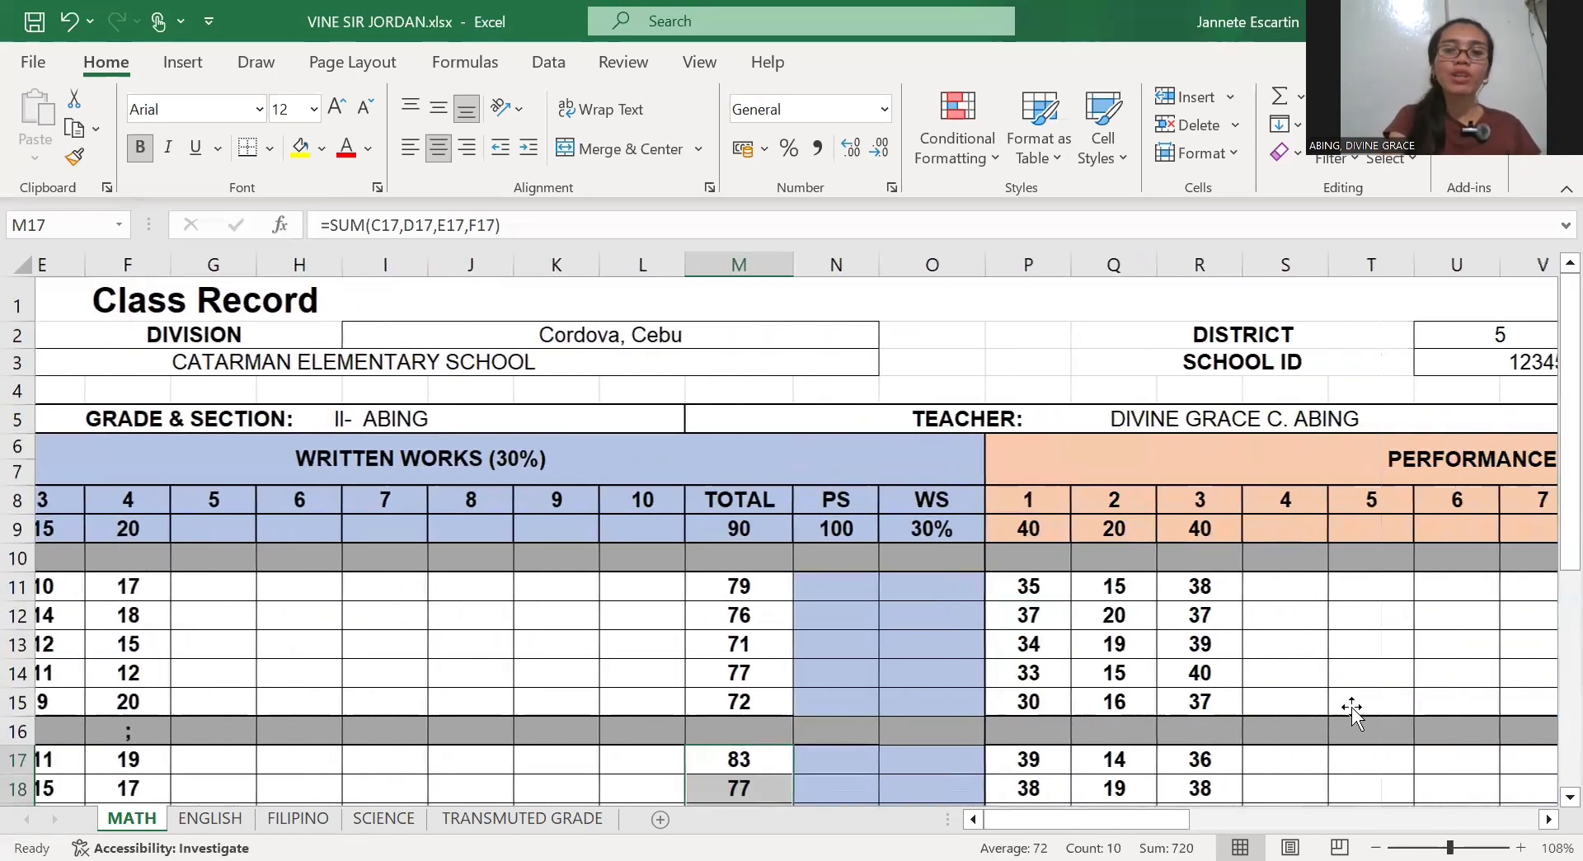
{"action": "scroll", "coordinate": [1352, 706], "scroll_direction": "left", "scroll_amount": 1}
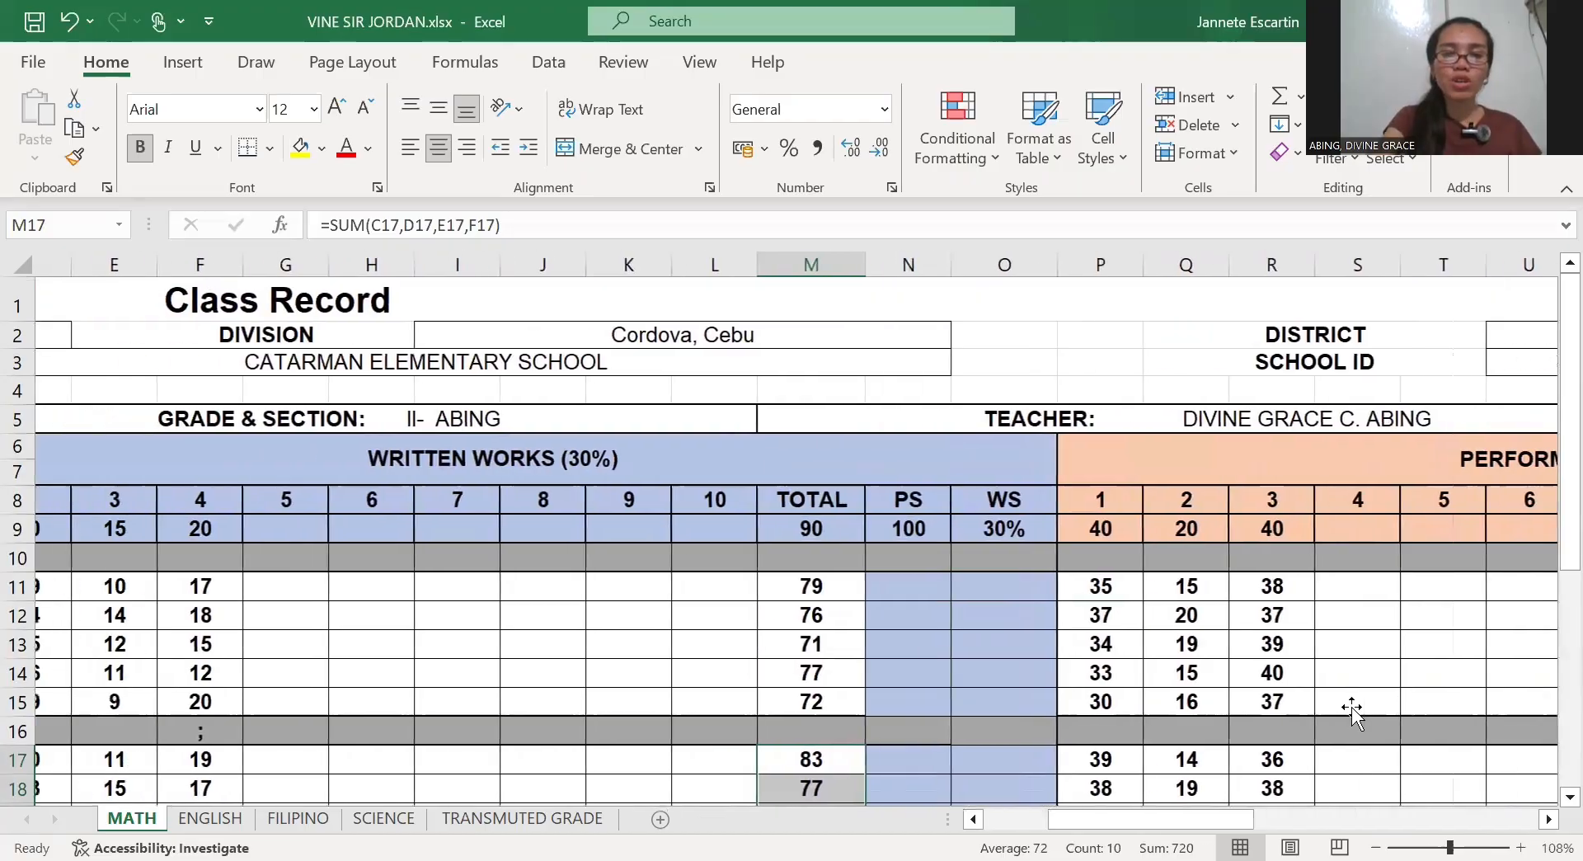
{"action": "left_click", "coordinate": [872, 587]}
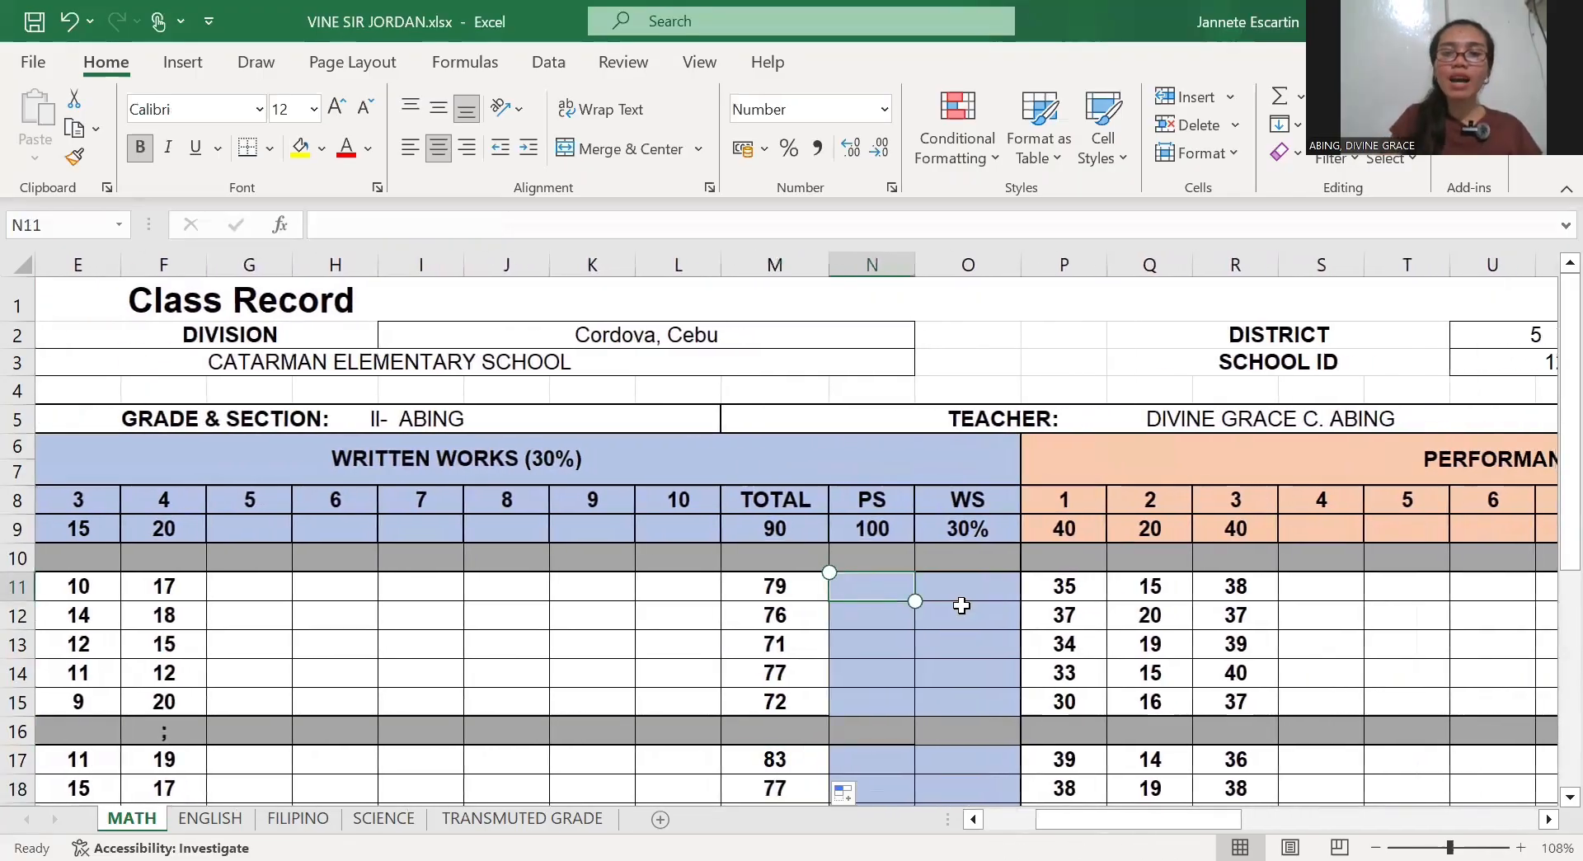
{"action": "double_click", "coordinate": [891, 588]}
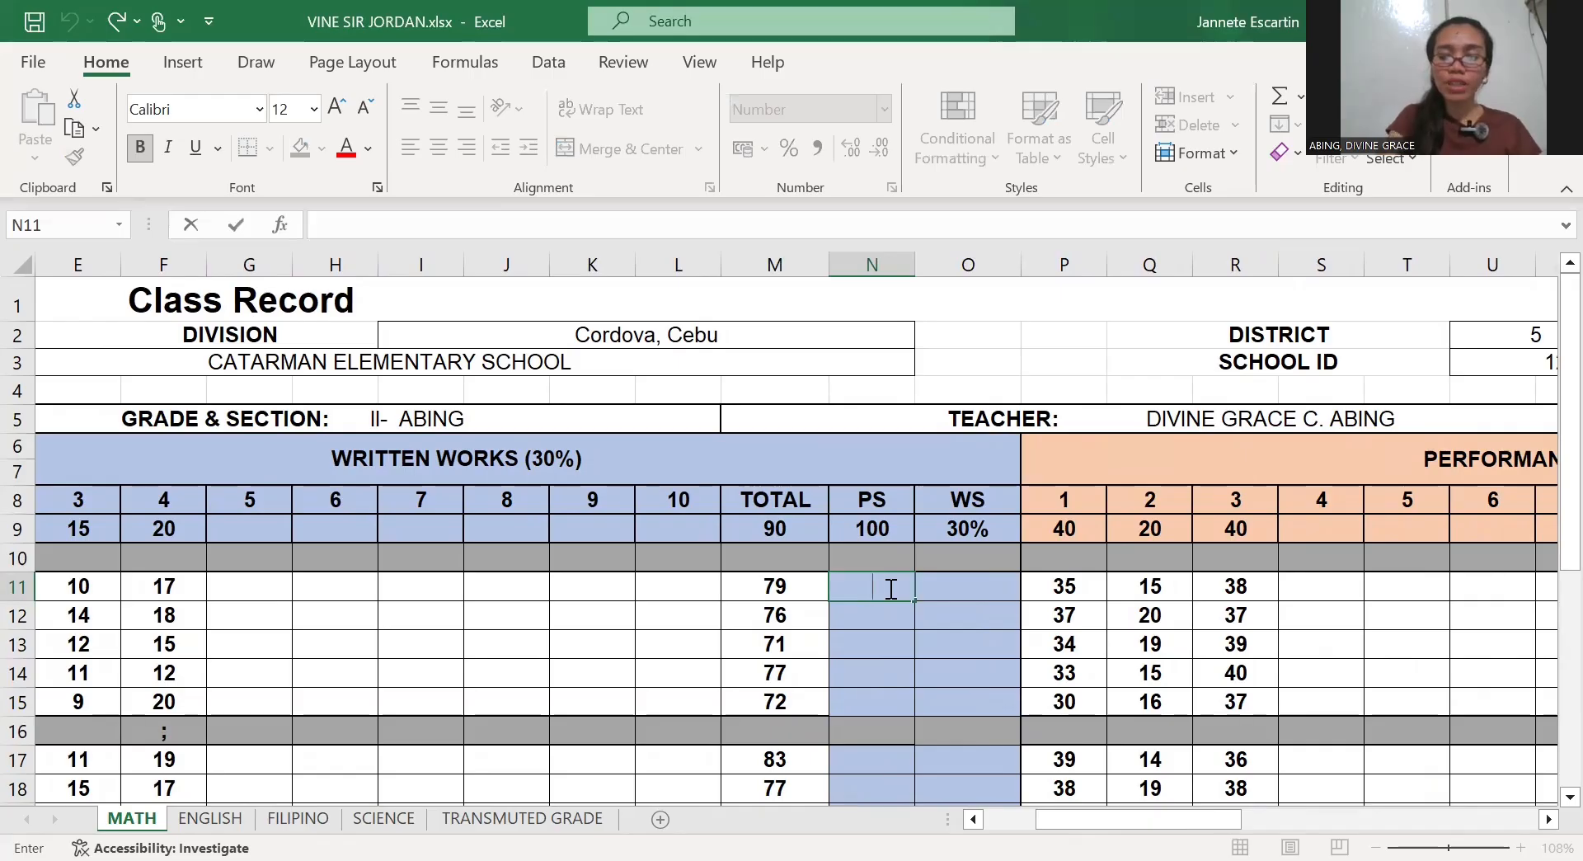
{"action": "type", "text": "="}
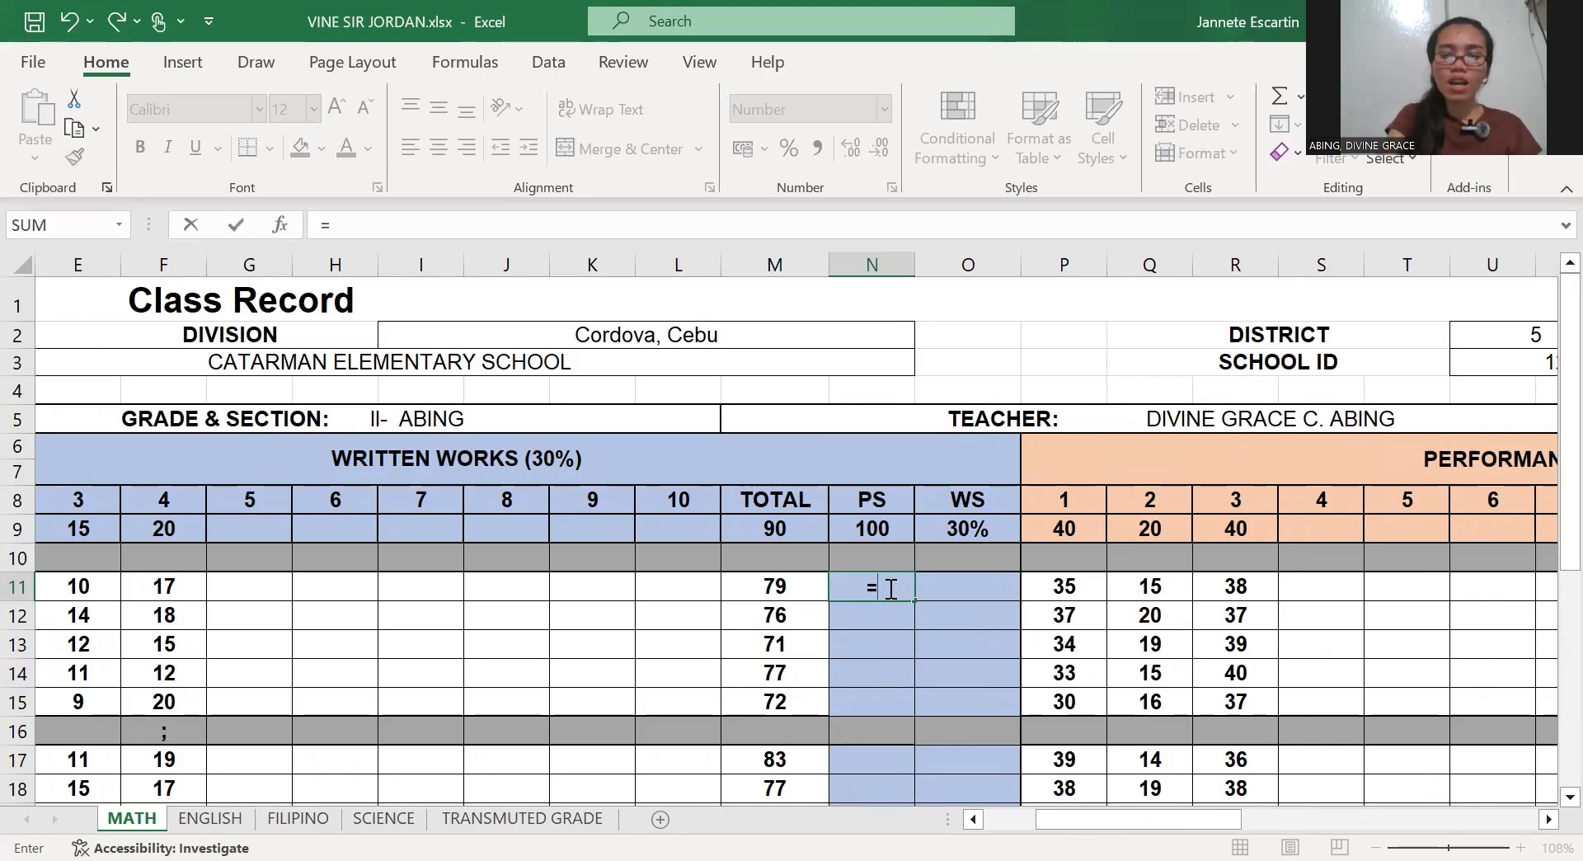
{"action": "type", "text": "("}
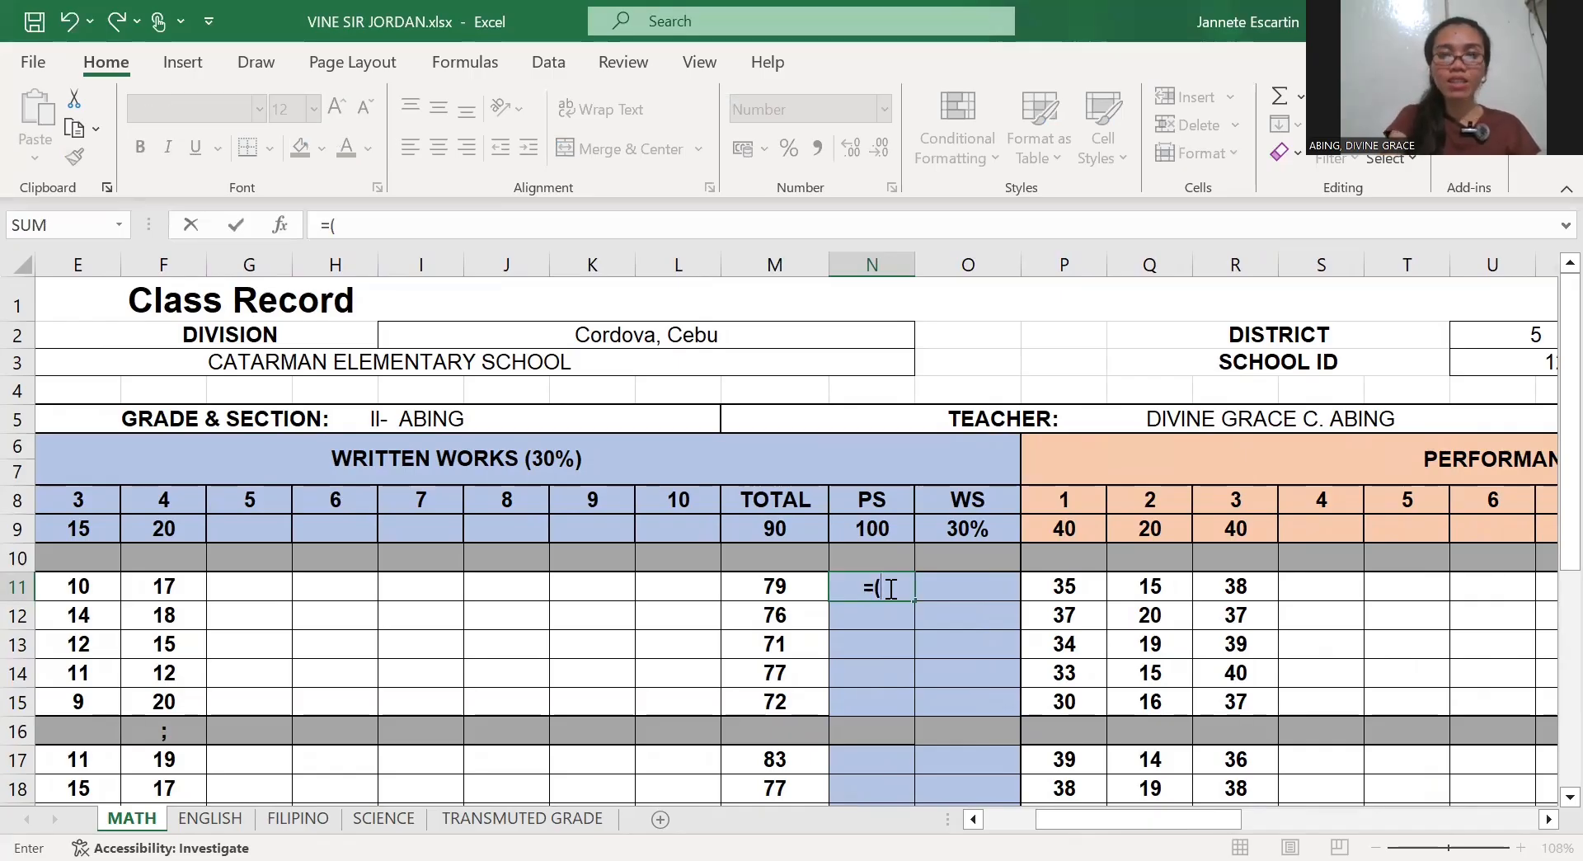
{"action": "key", "text": "Left"}
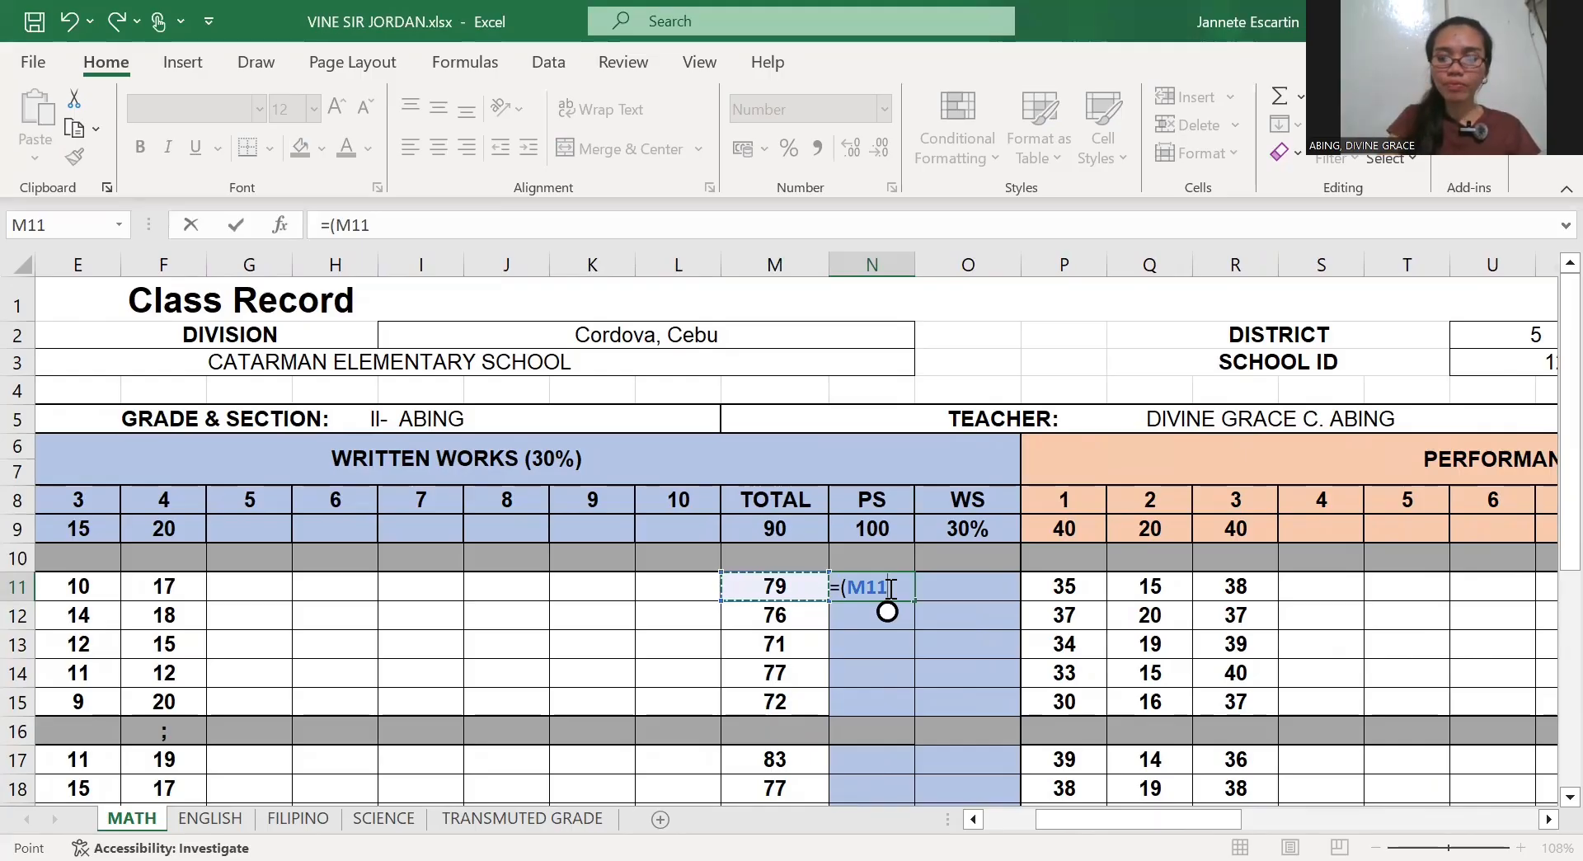
{"action": "type", "text": "/"}
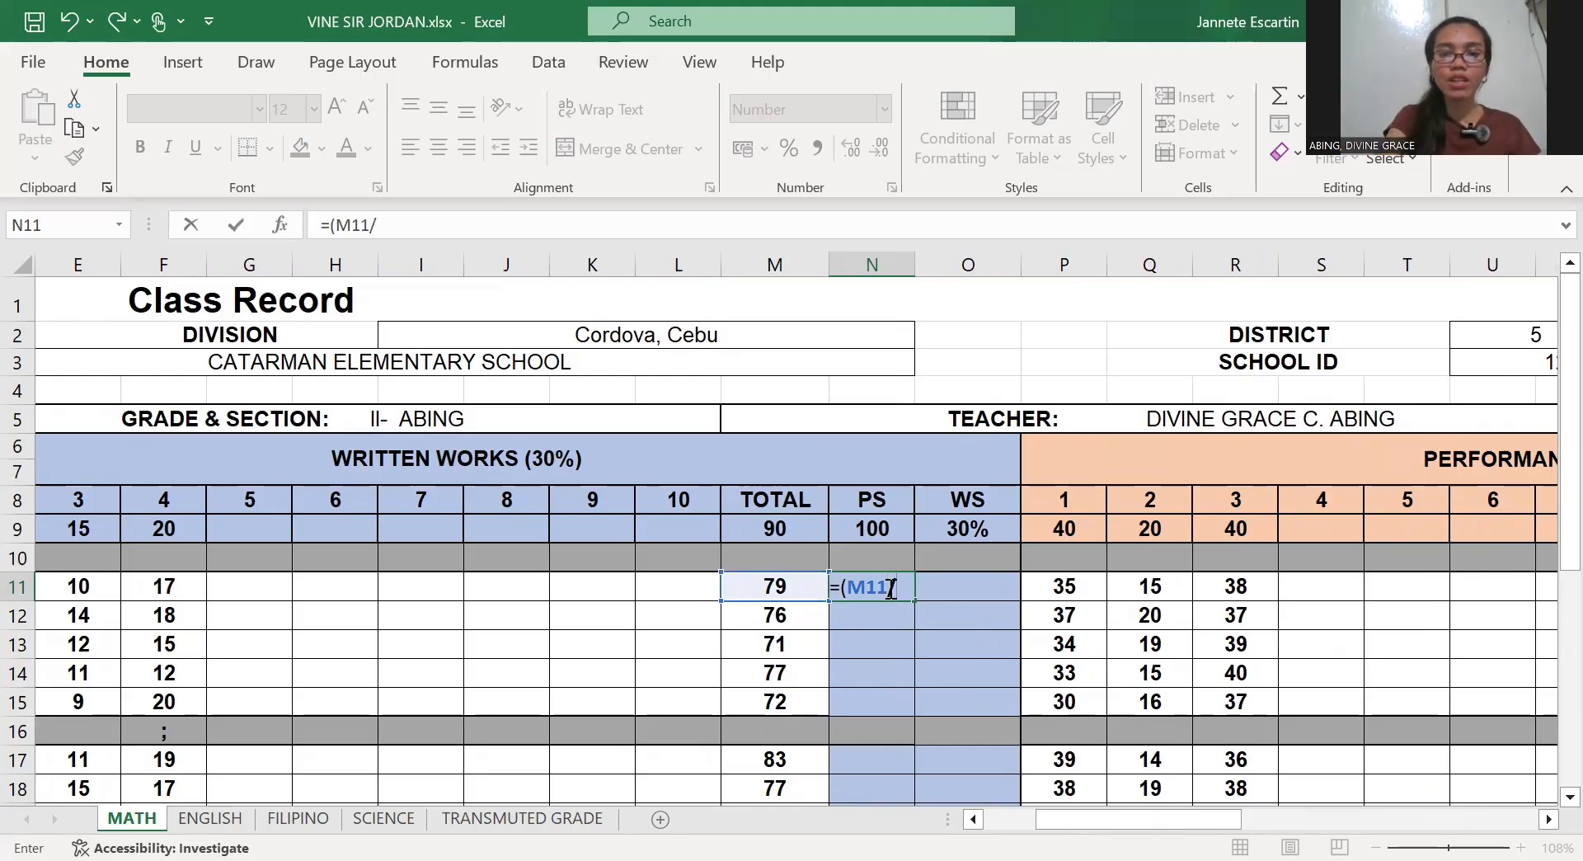
{"action": "key", "text": "Left"}
{"action": "key", "text": "Up"}
{"action": "key", "text": "Up"}
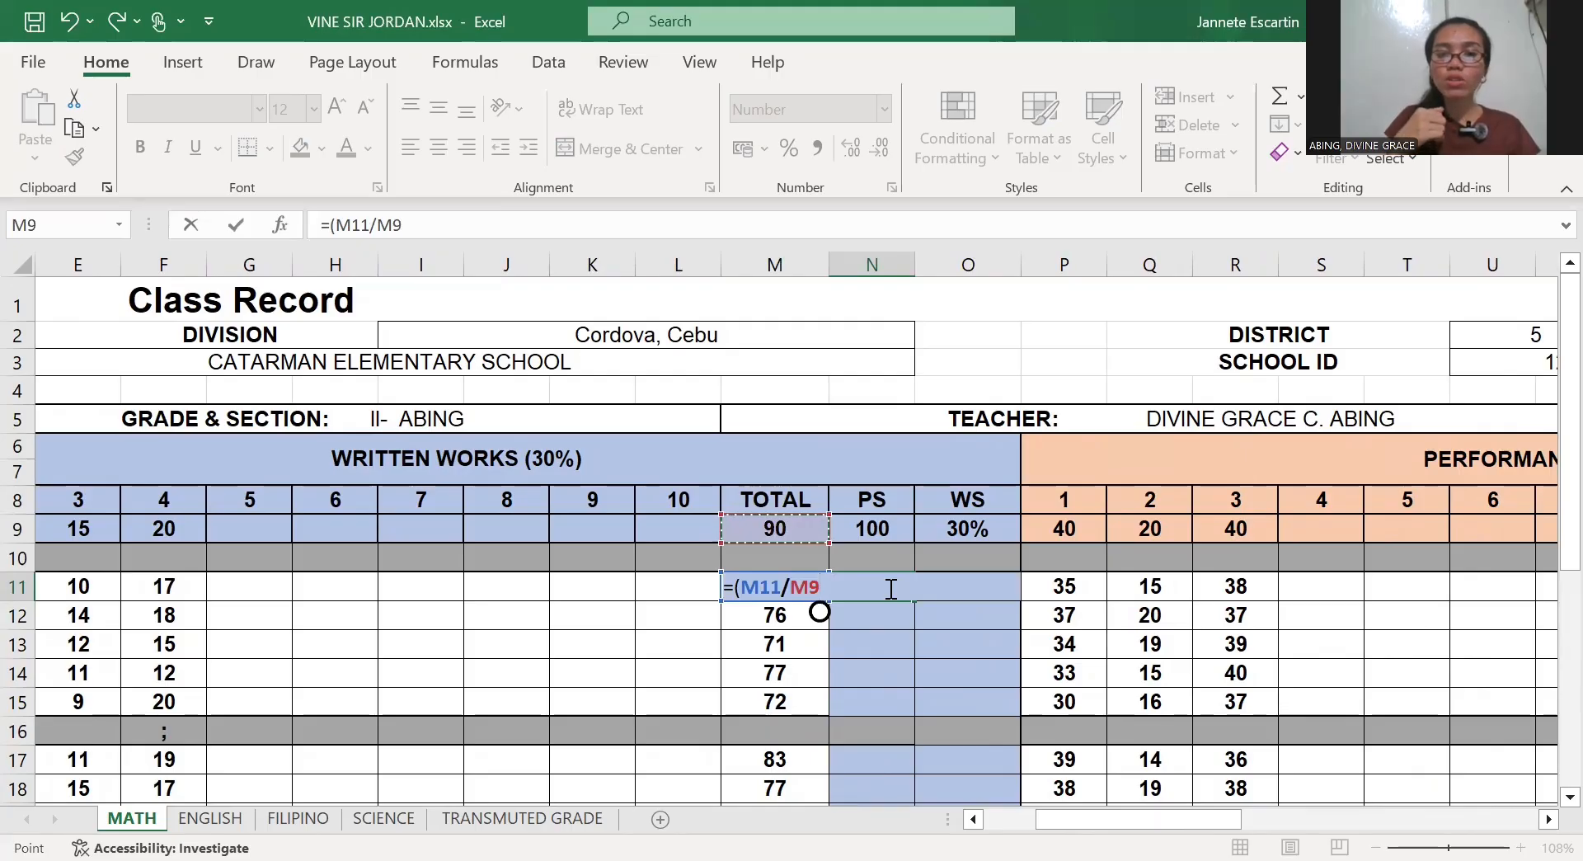
{"action": "type", "text": ")"}
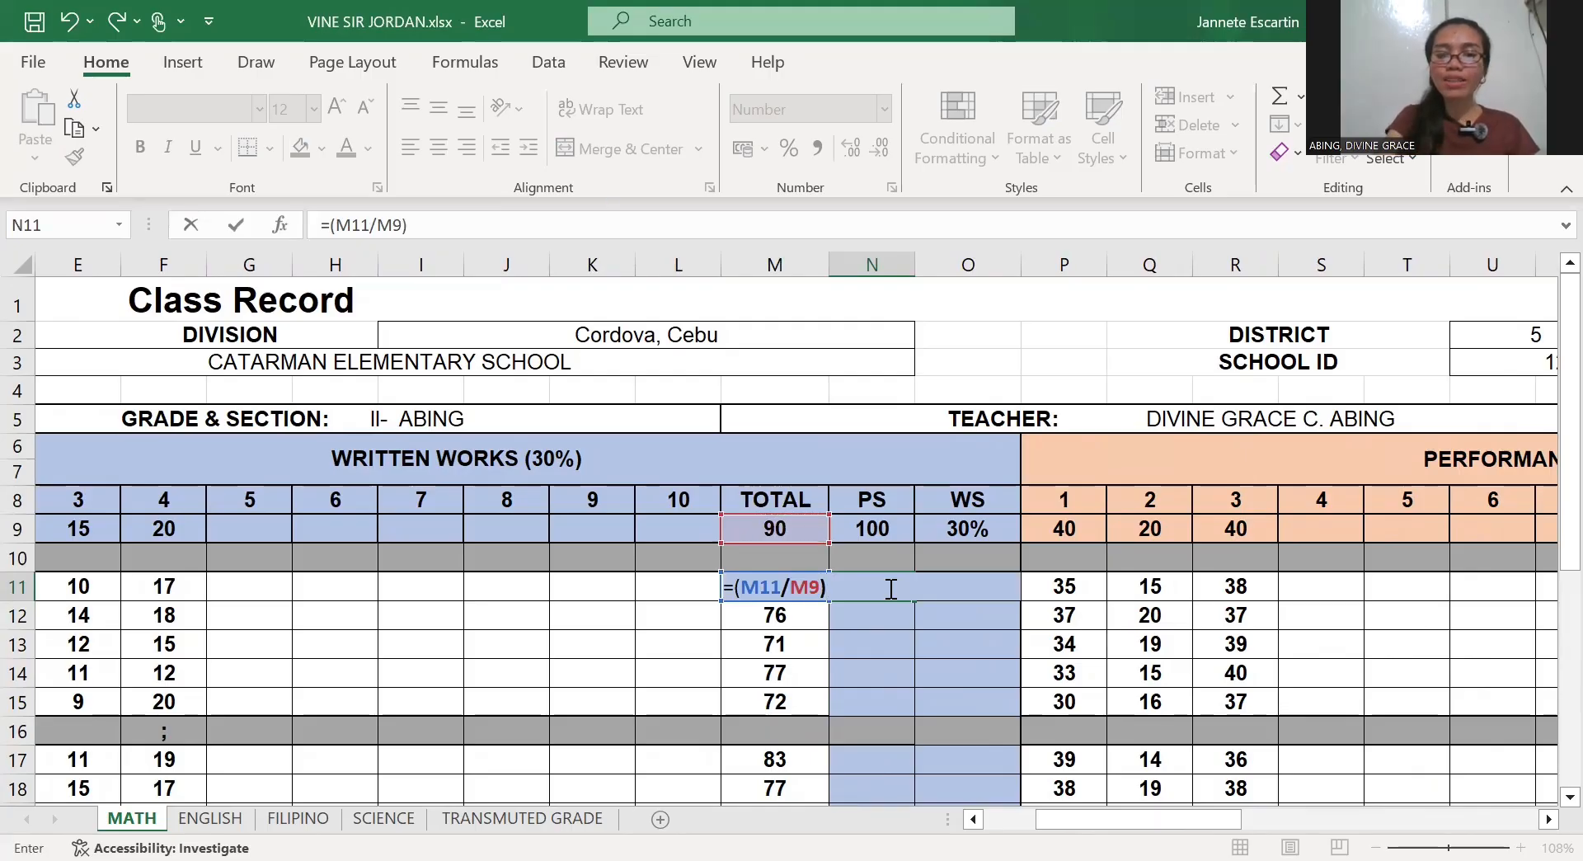
{"action": "type", "text": "*"}
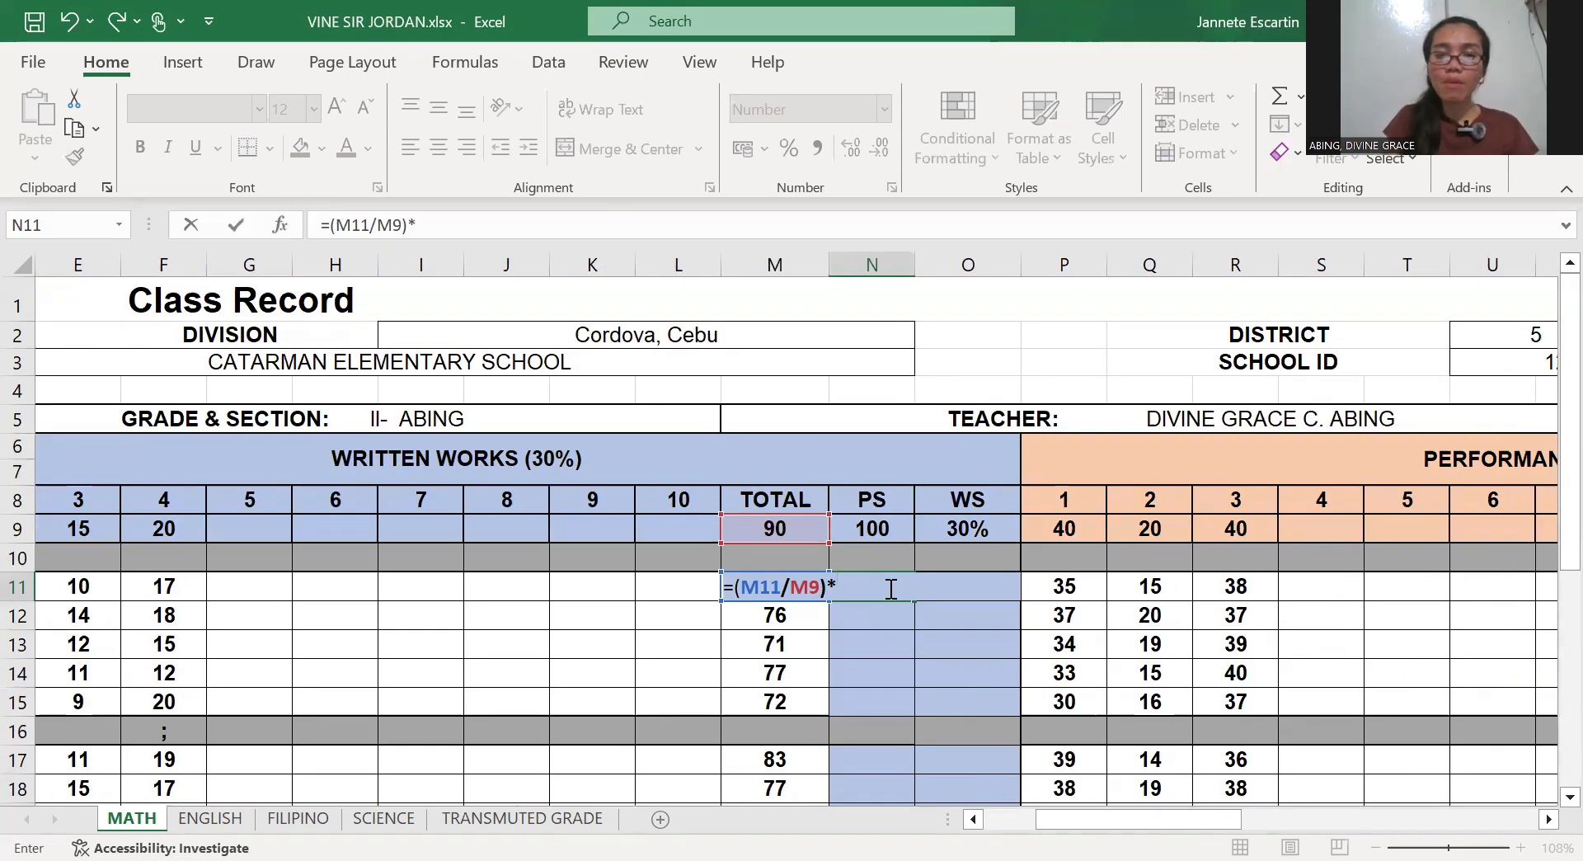
{"action": "key", "text": "Up"}
{"action": "key", "text": "Up"}
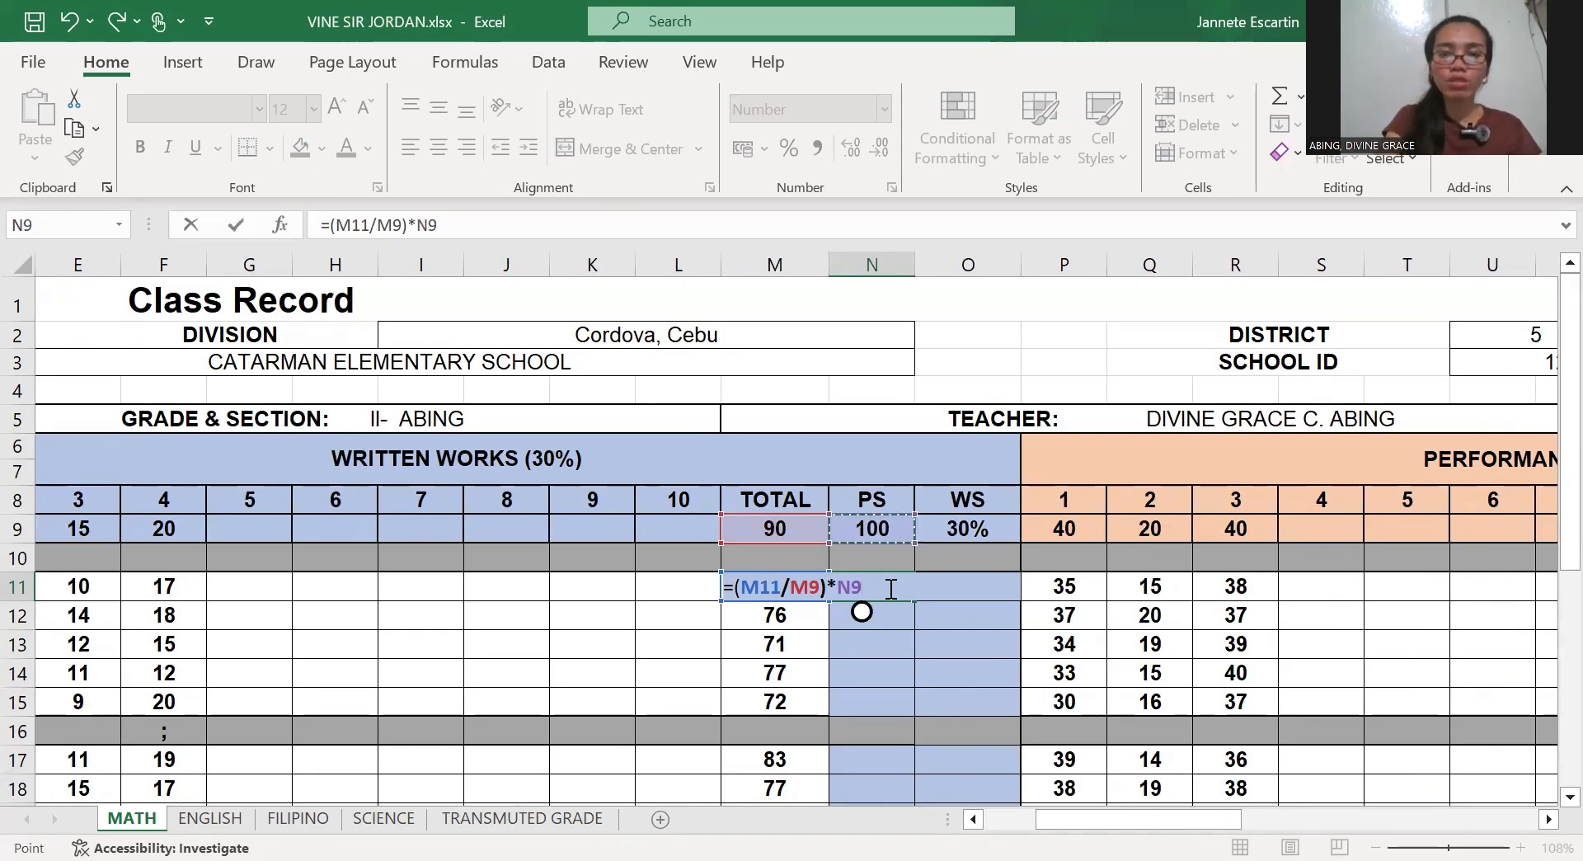
{"action": "key", "text": "Return"}
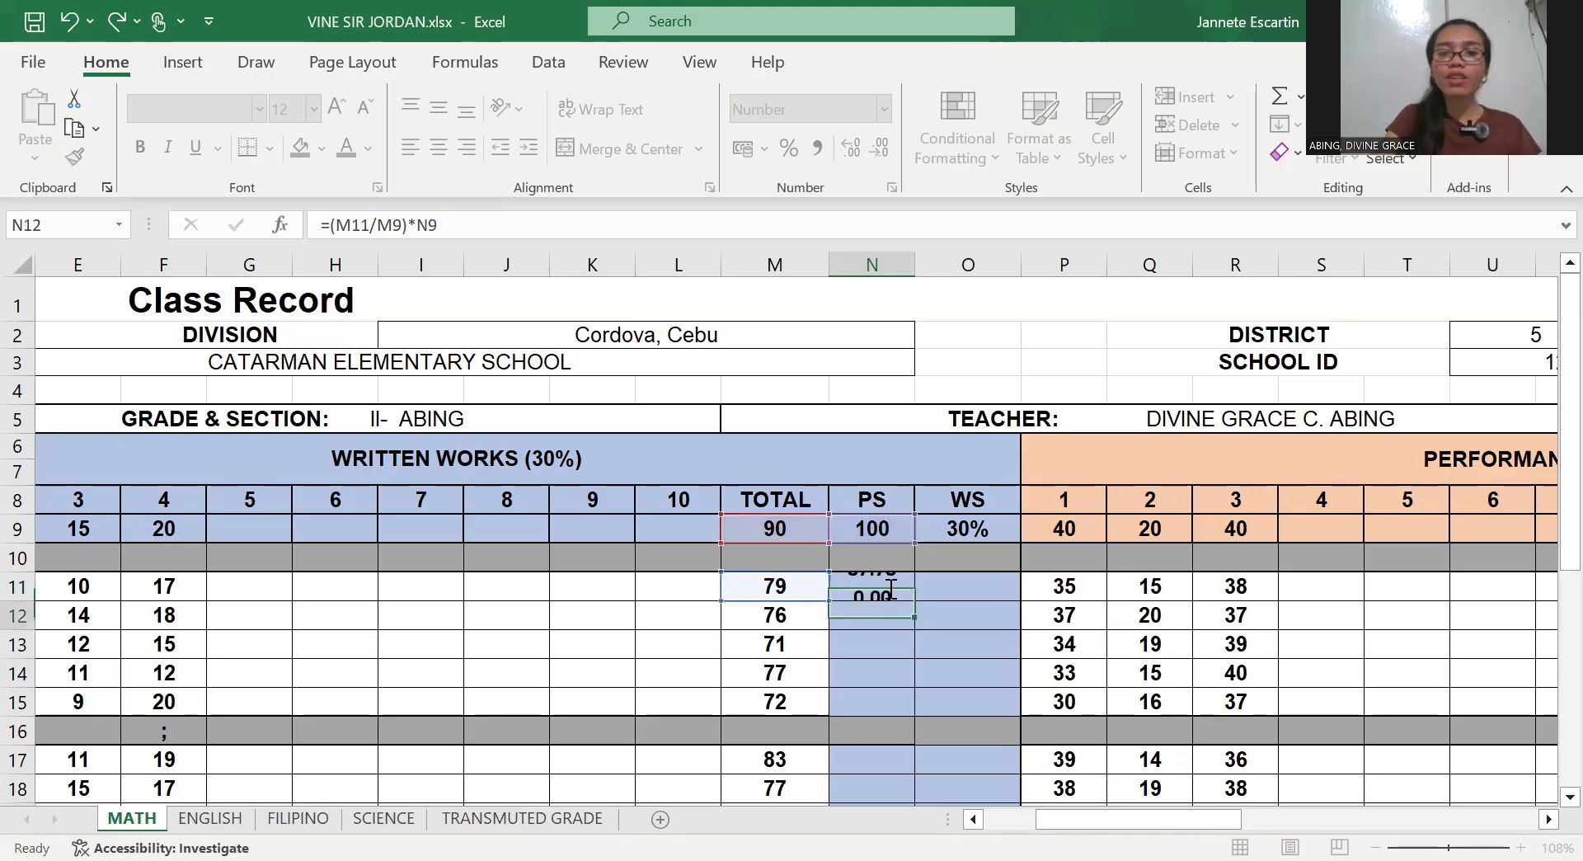
Fill the percentage score formula in N11 down to N15 for the male learners
{"action": "left_click", "coordinate": [882, 592]}
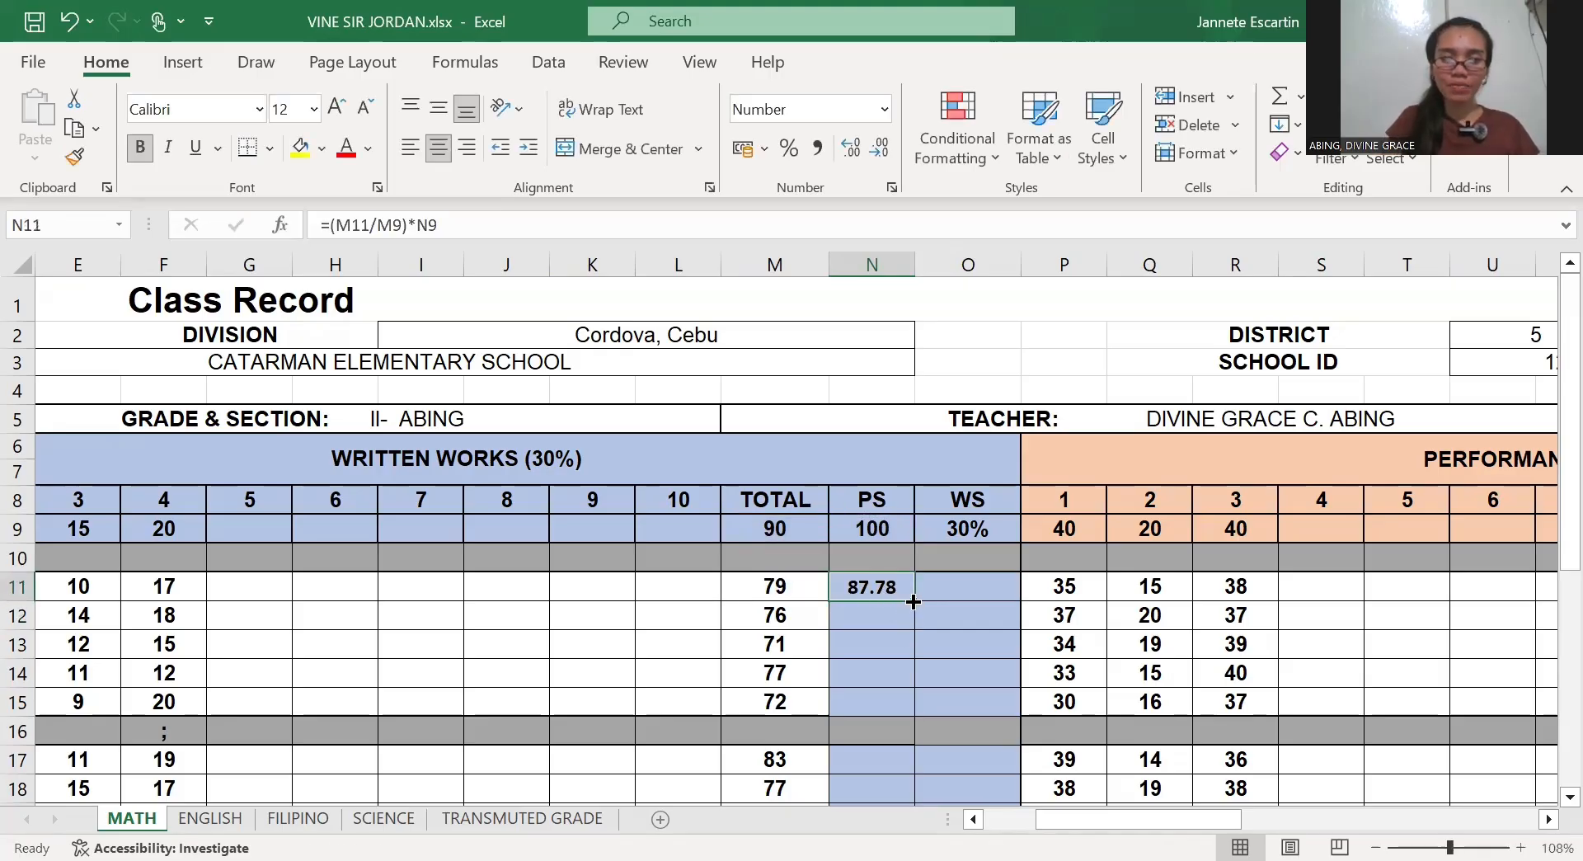
{"action": "left_click_drag", "start_coordinate": [913, 602], "coordinate": [905, 699]}
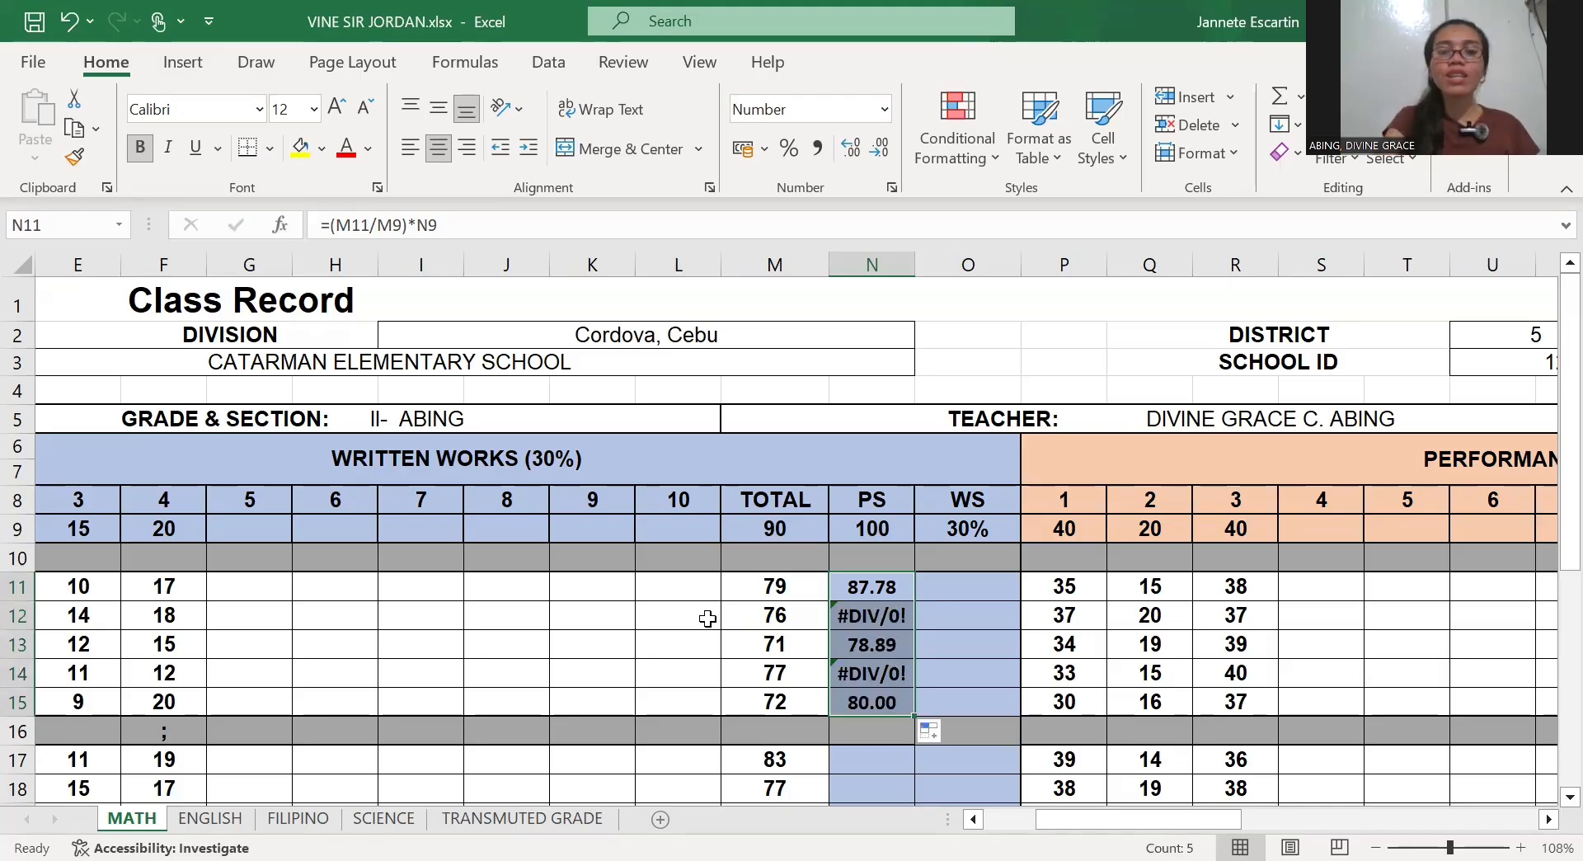
{"action": "scroll", "coordinate": [708, 619], "scroll_direction": "up", "scroll_amount": 3}
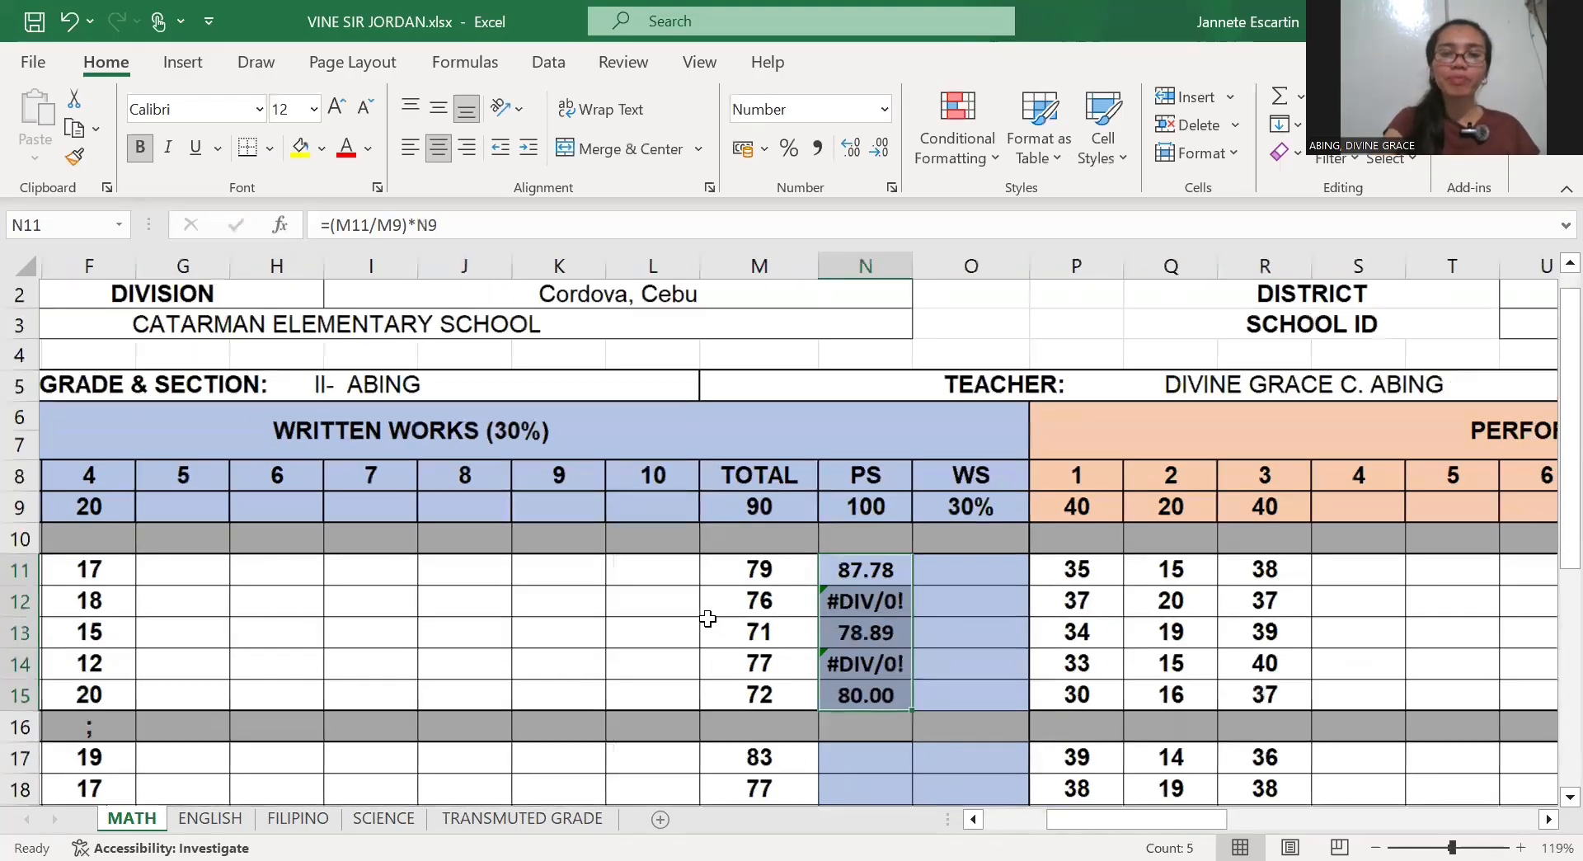
Clear the second male learner's percentage score formula in N12
{"action": "left_click", "coordinate": [653, 602]}
{"action": "left_click", "coordinate": [864, 602]}
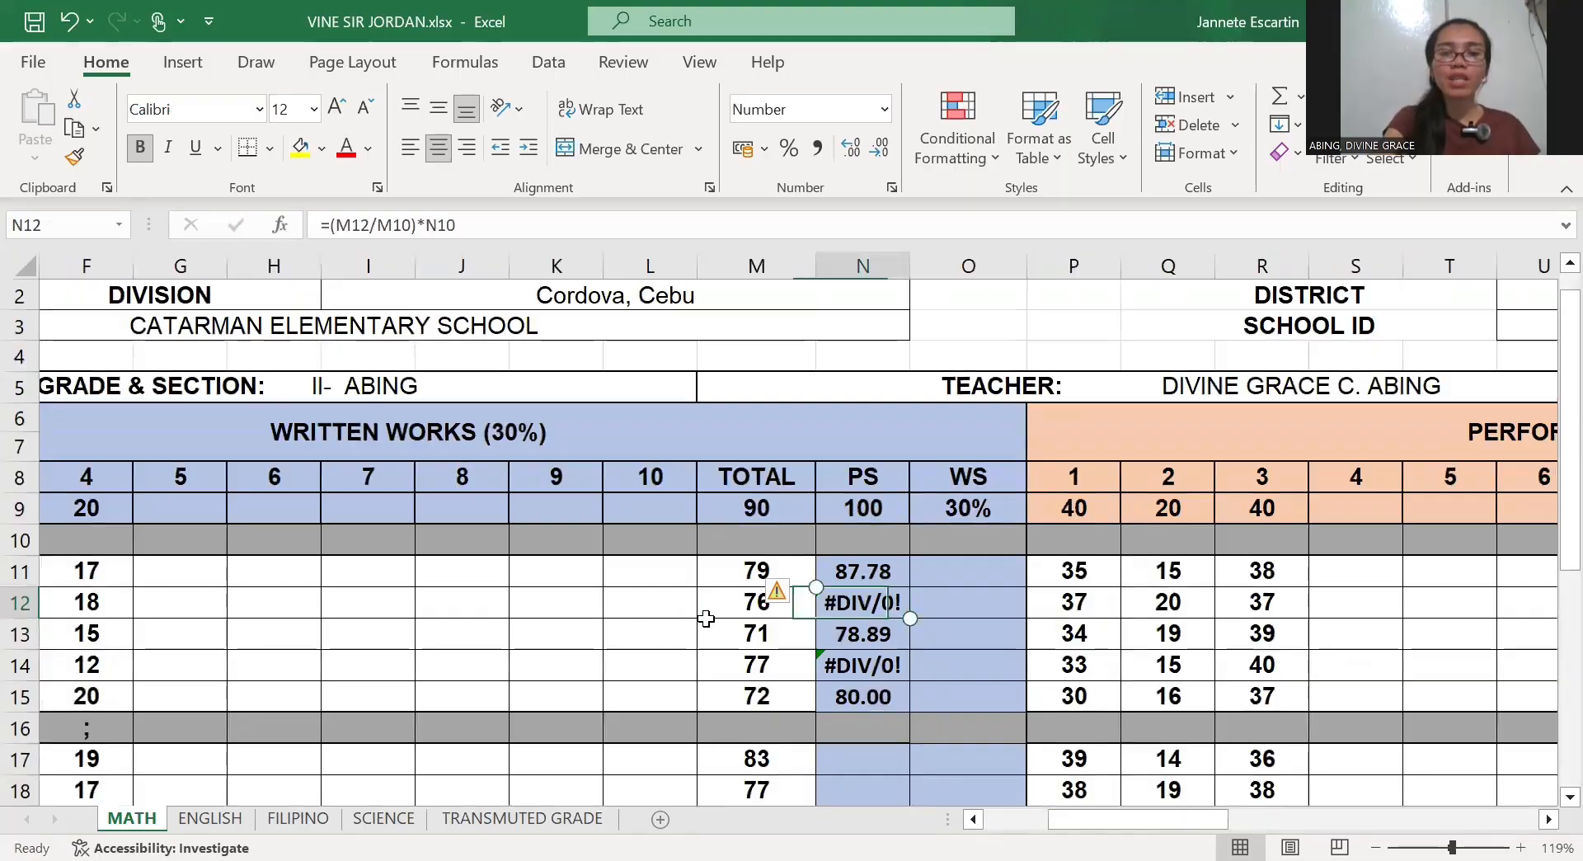
{"action": "key", "text": "BackSpace"}
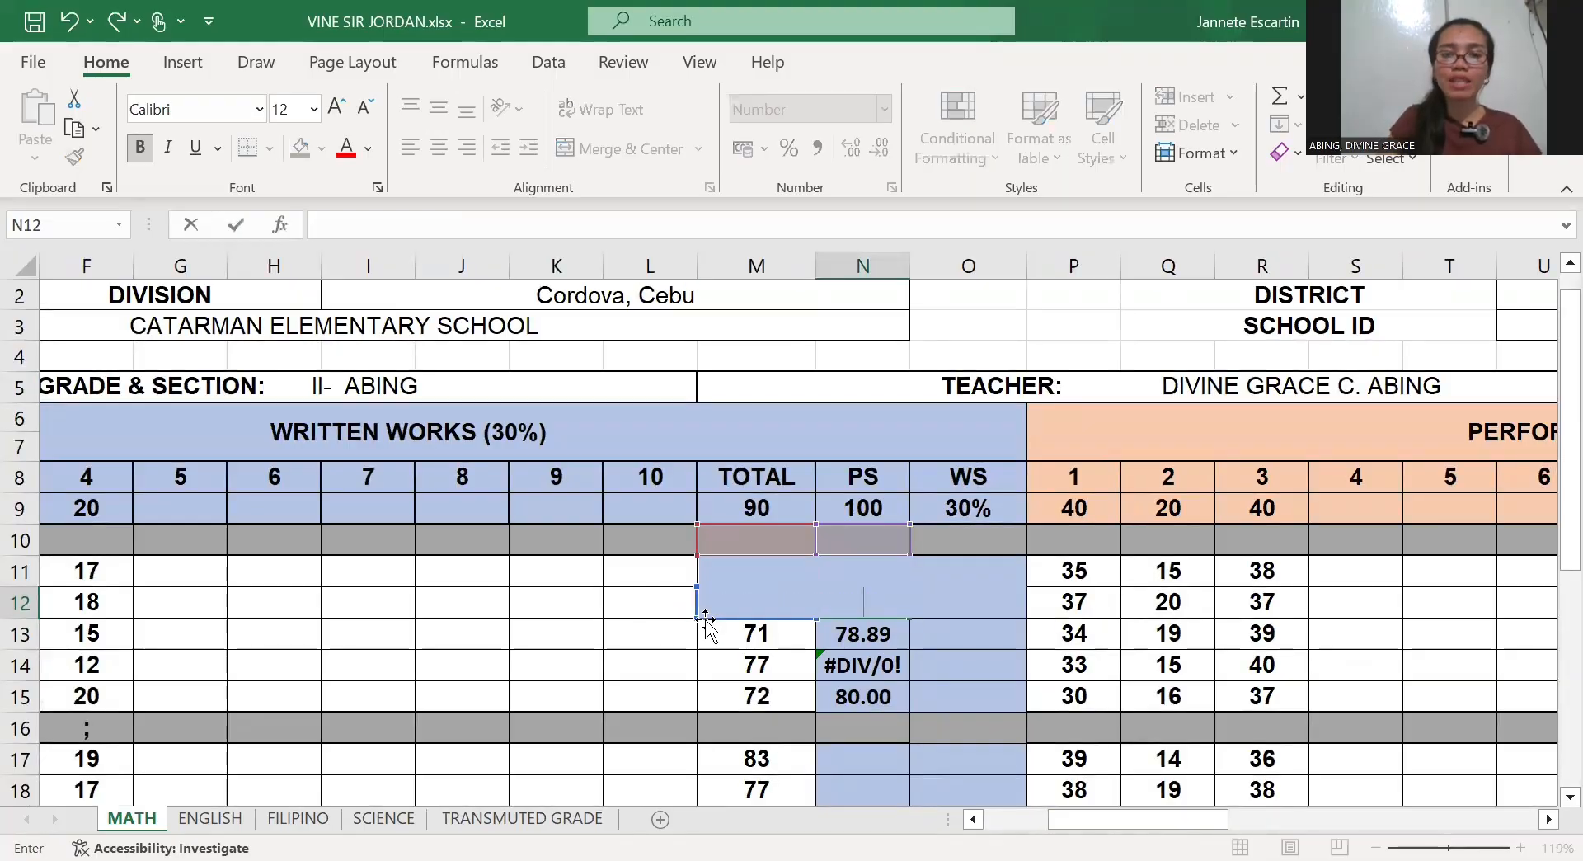
{"action": "left_click", "coordinate": [657, 605]}
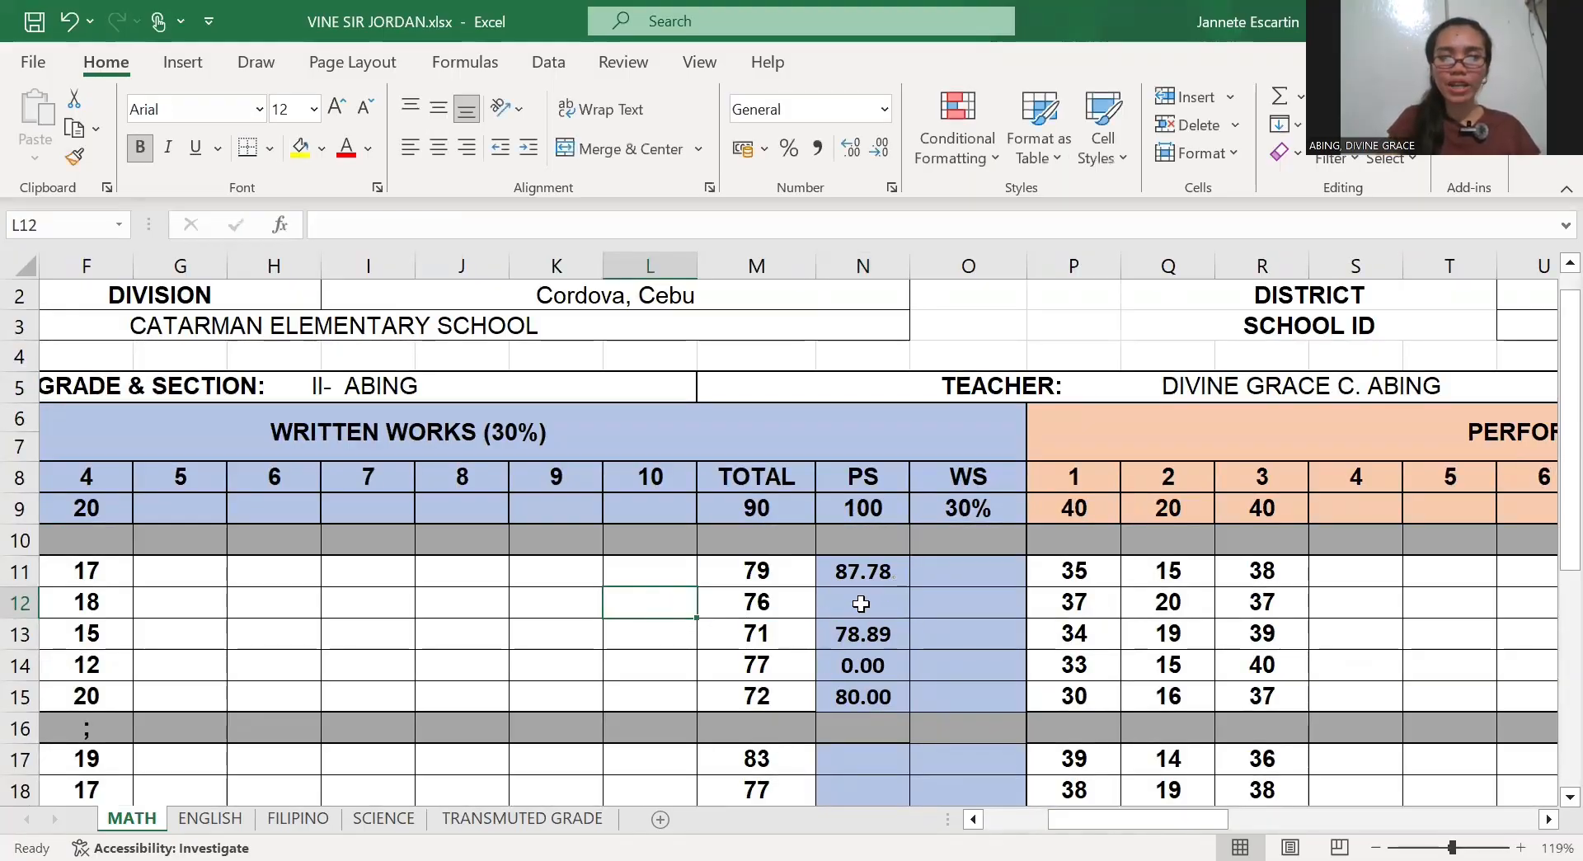
Compute the second male learner's written works percentage score in N12 with the formula =(M12/M9)*N9
{"action": "left_click", "coordinate": [861, 604]}
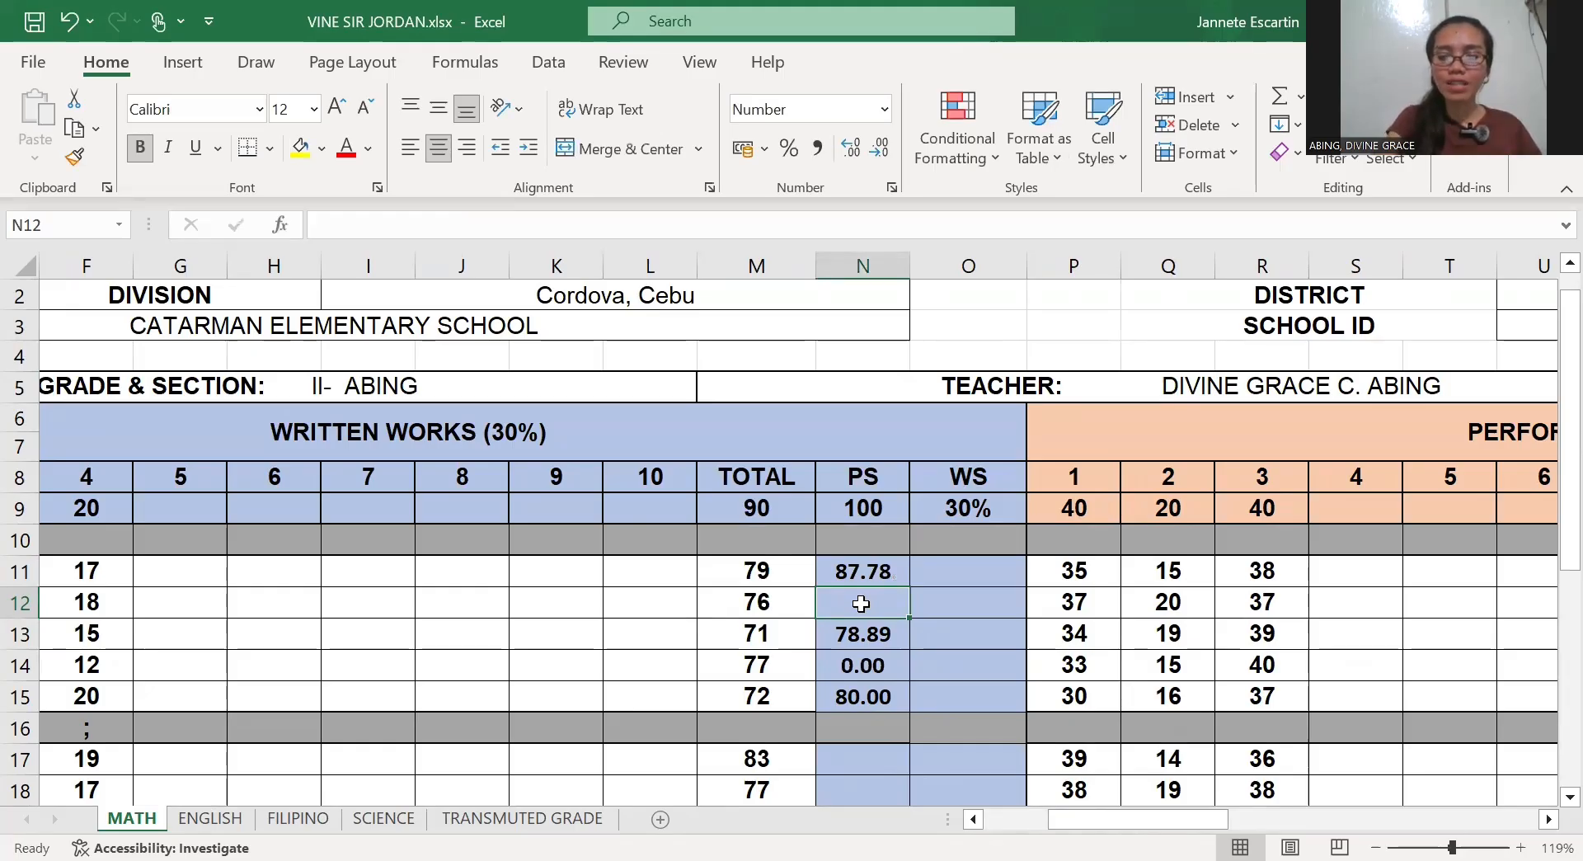
{"action": "type", "text": "="}
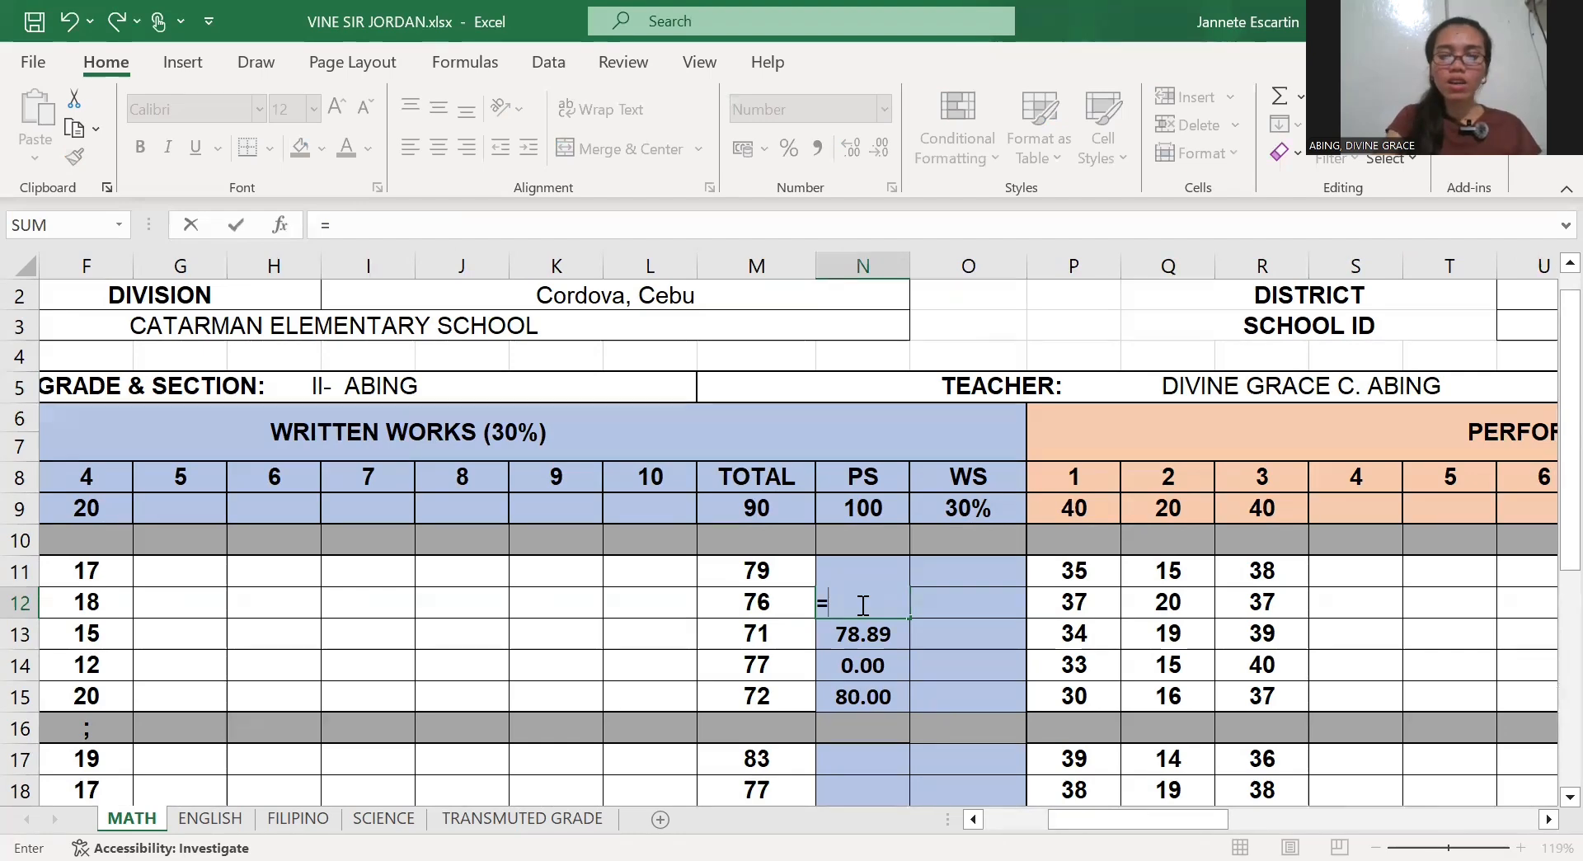
{"action": "type", "text": "("}
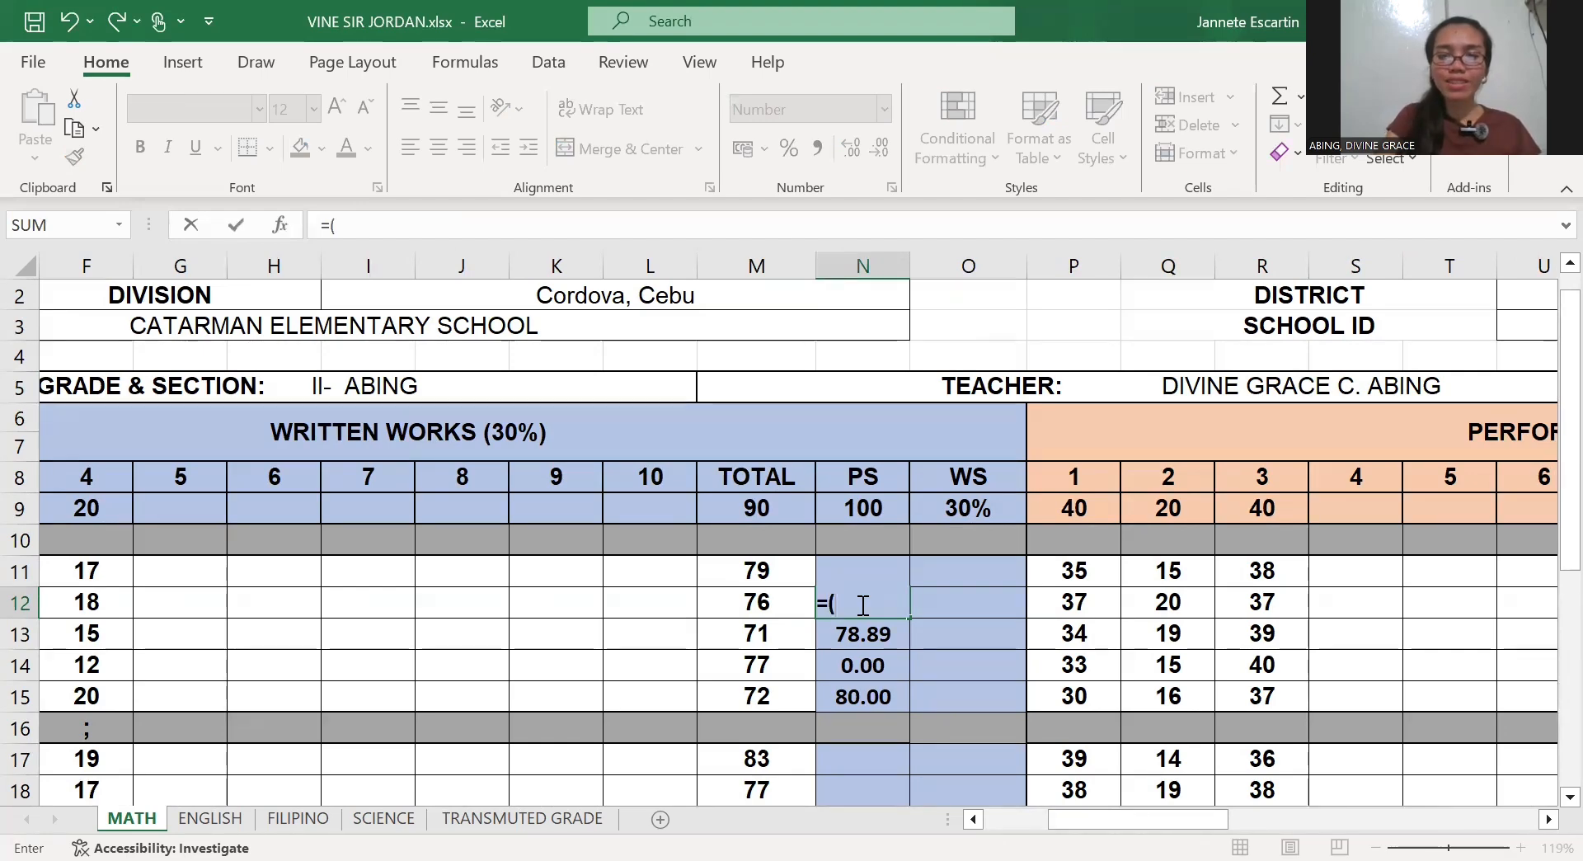
{"action": "left_click", "coordinate": [782, 598]}
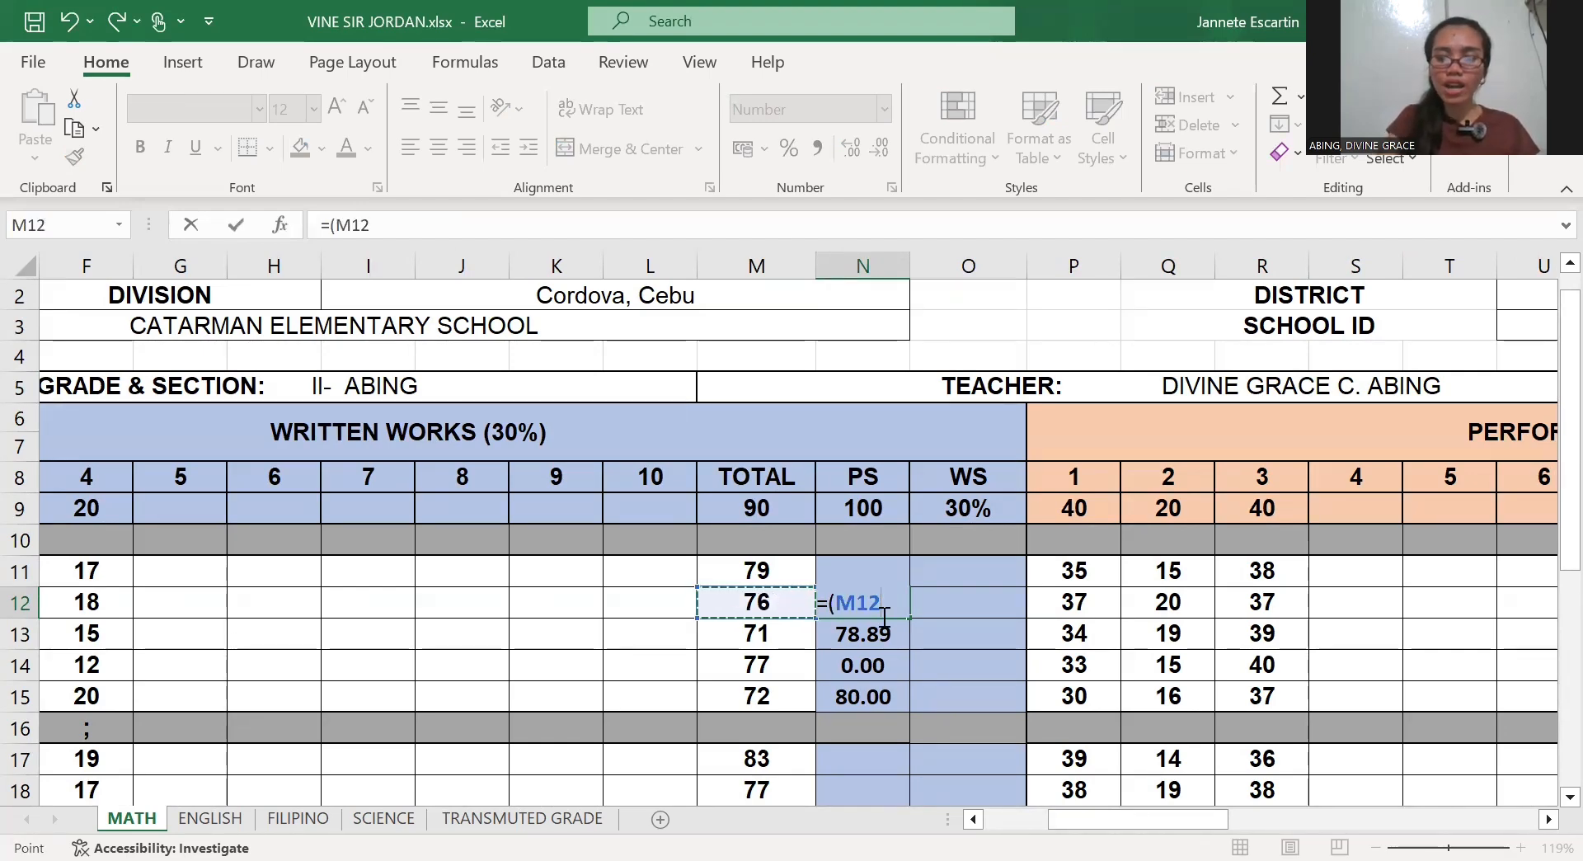
{"action": "type", "text": "/"}
{"action": "key", "text": "Up"}
{"action": "key", "text": "Up"}
{"action": "key", "text": "Up"}
{"action": "key", "text": "Left"}
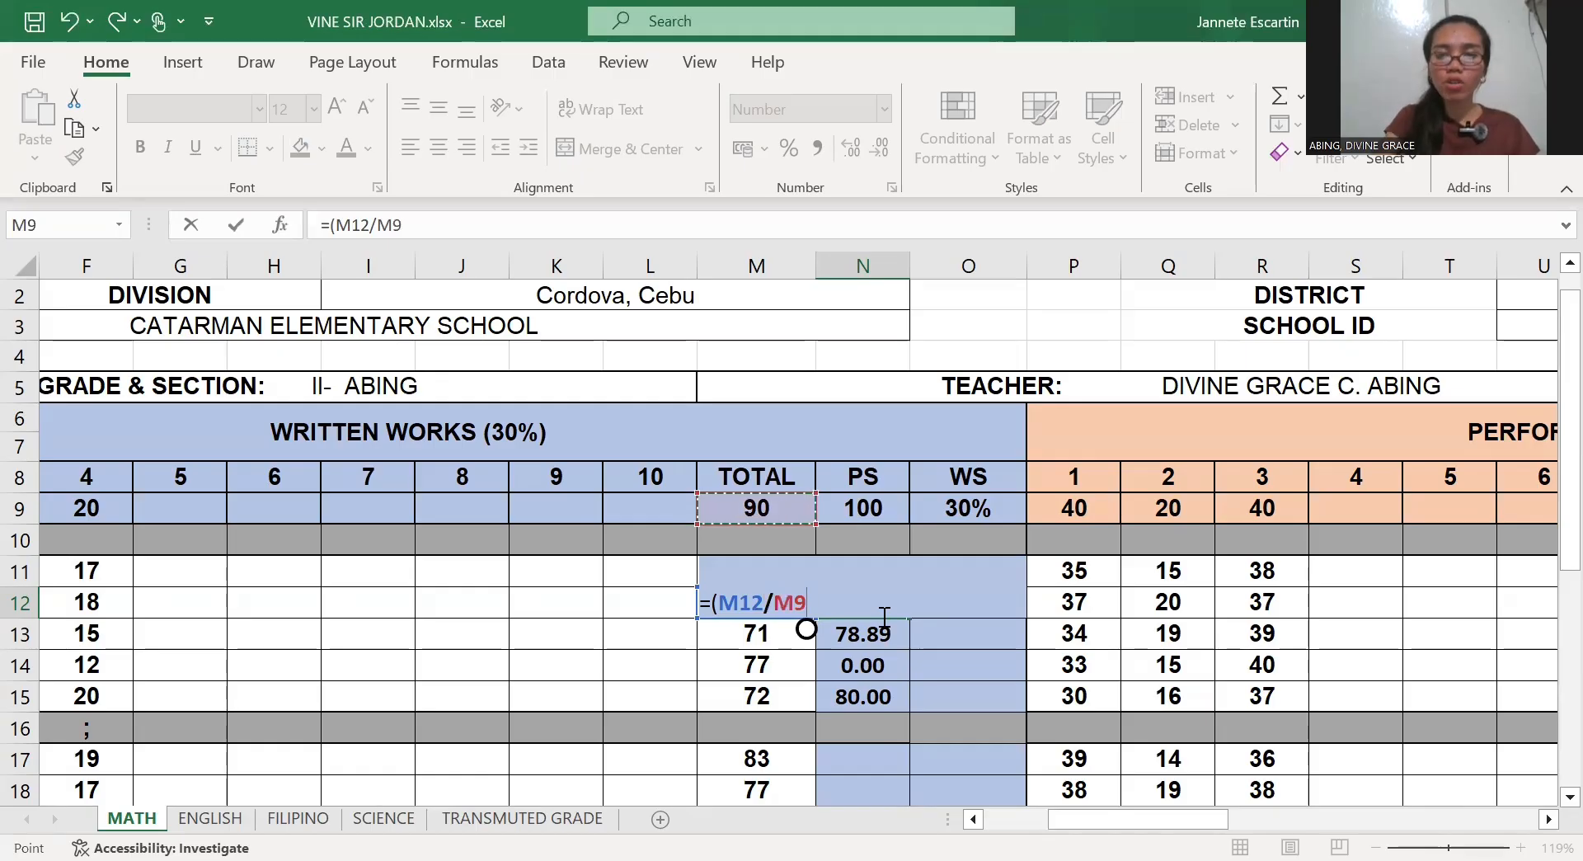
{"action": "type", "text": ")*"}
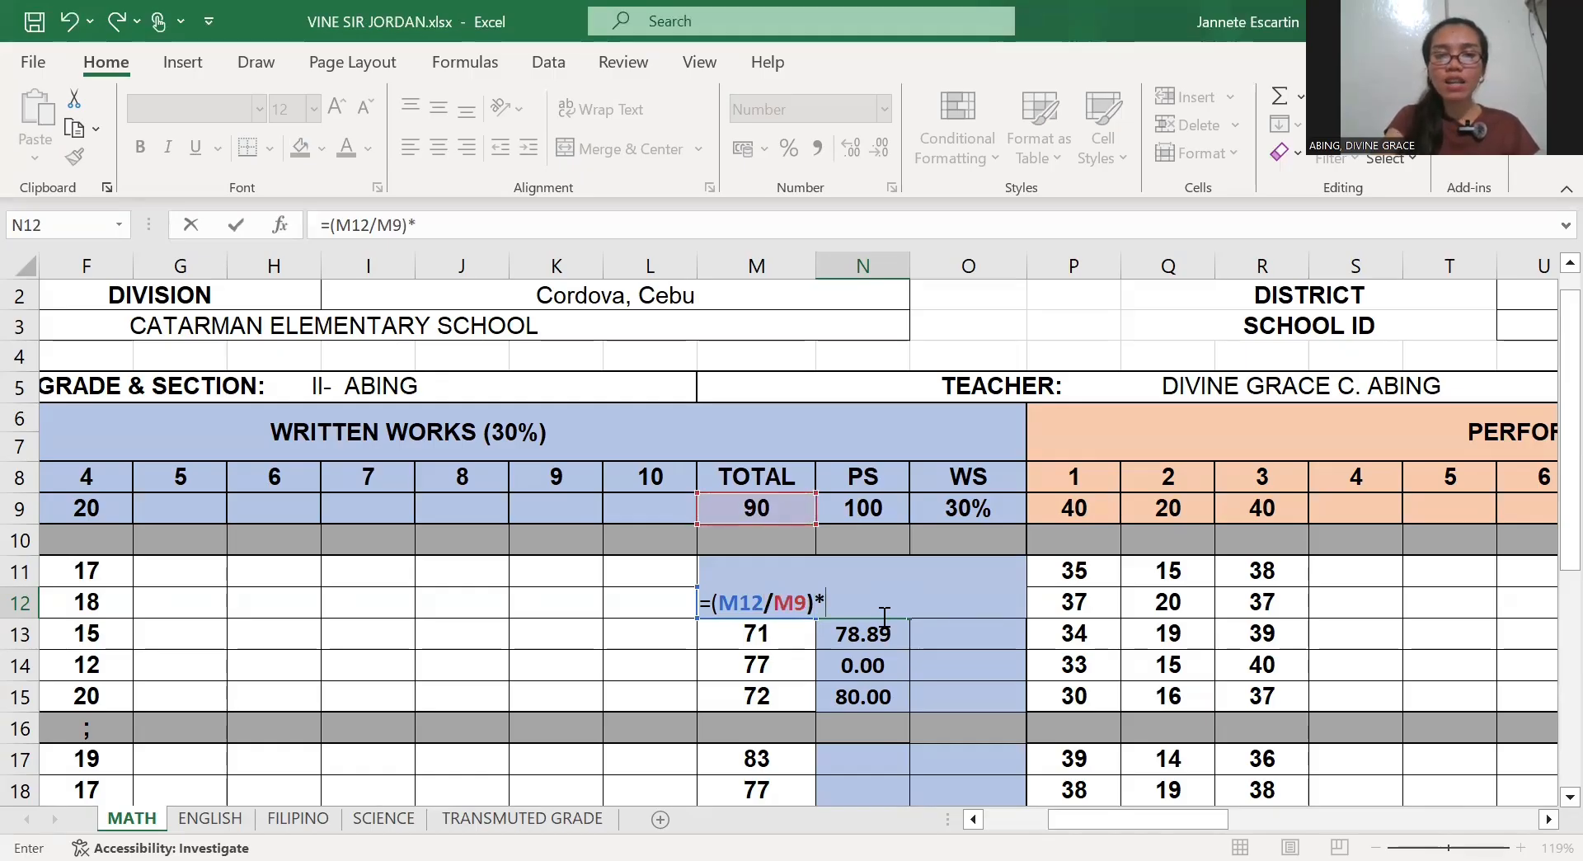
{"action": "key", "text": "Up"}
{"action": "key", "text": "Up"}
{"action": "key", "text": "Up"}
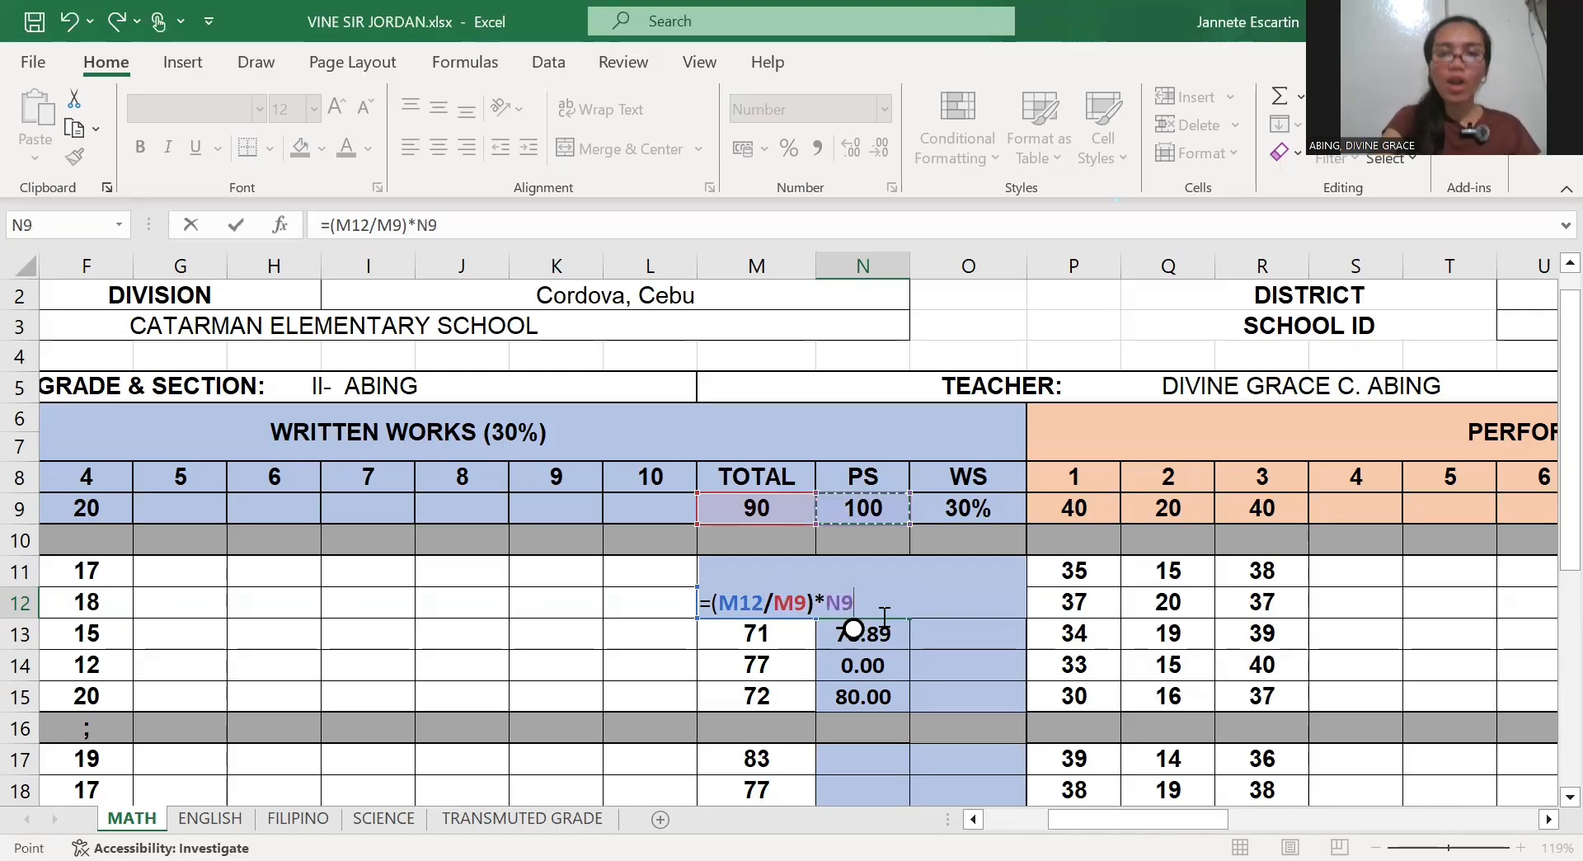
{"action": "key", "text": "Return"}
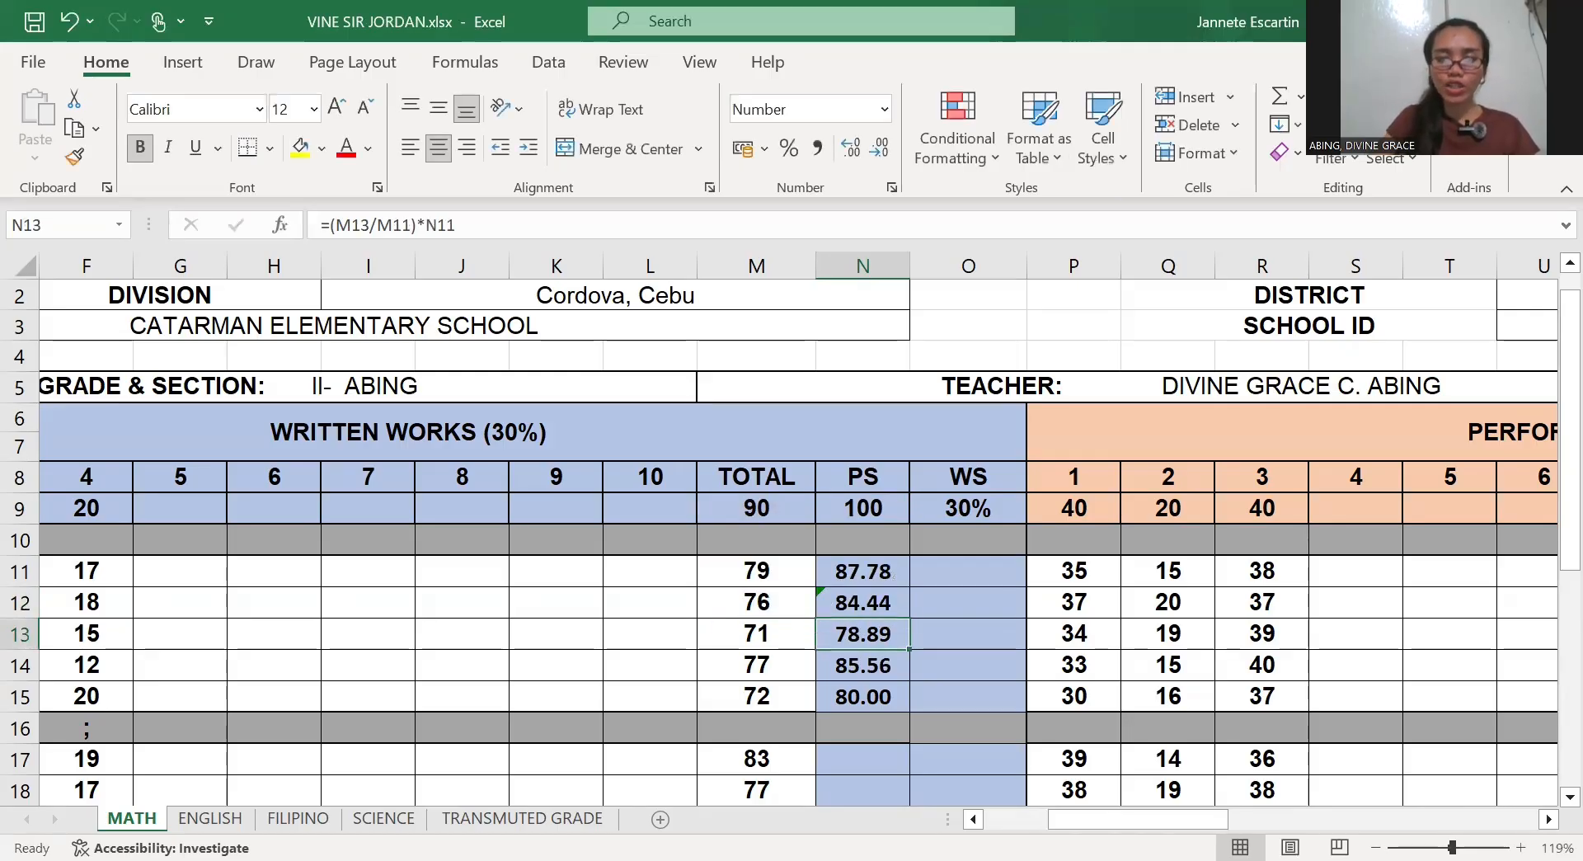
Compute the first female learner's written works percentage score in N17 with the formula =(M17/M9)*N9
{"action": "left_click", "coordinate": [890, 757]}
{"action": "scroll", "coordinate": [891, 757], "scroll_direction": "down", "scroll_amount": 3}
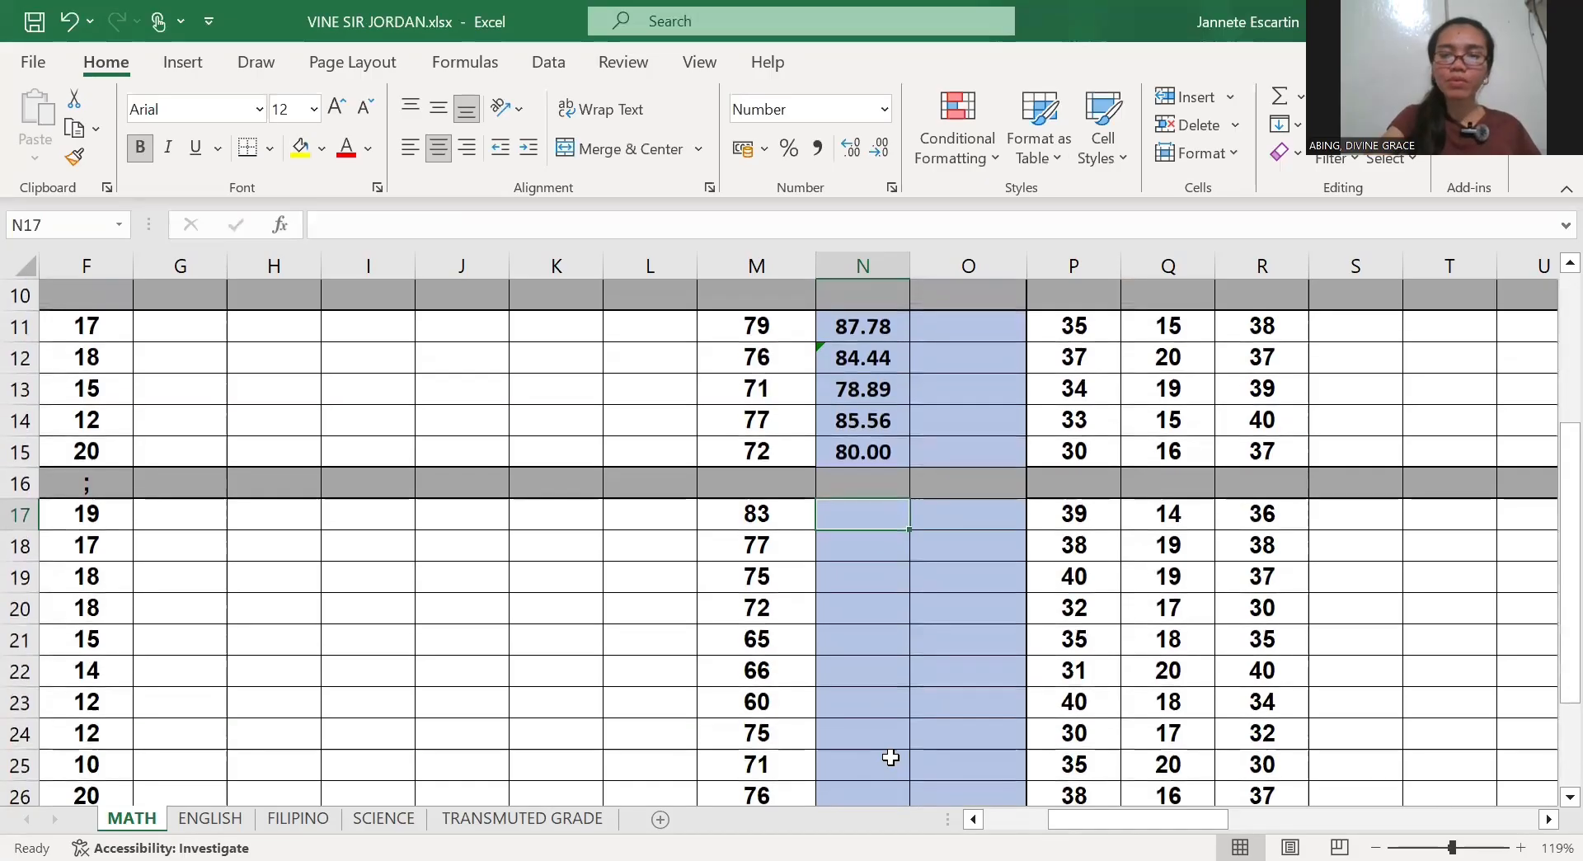
{"action": "type", "text": "="}
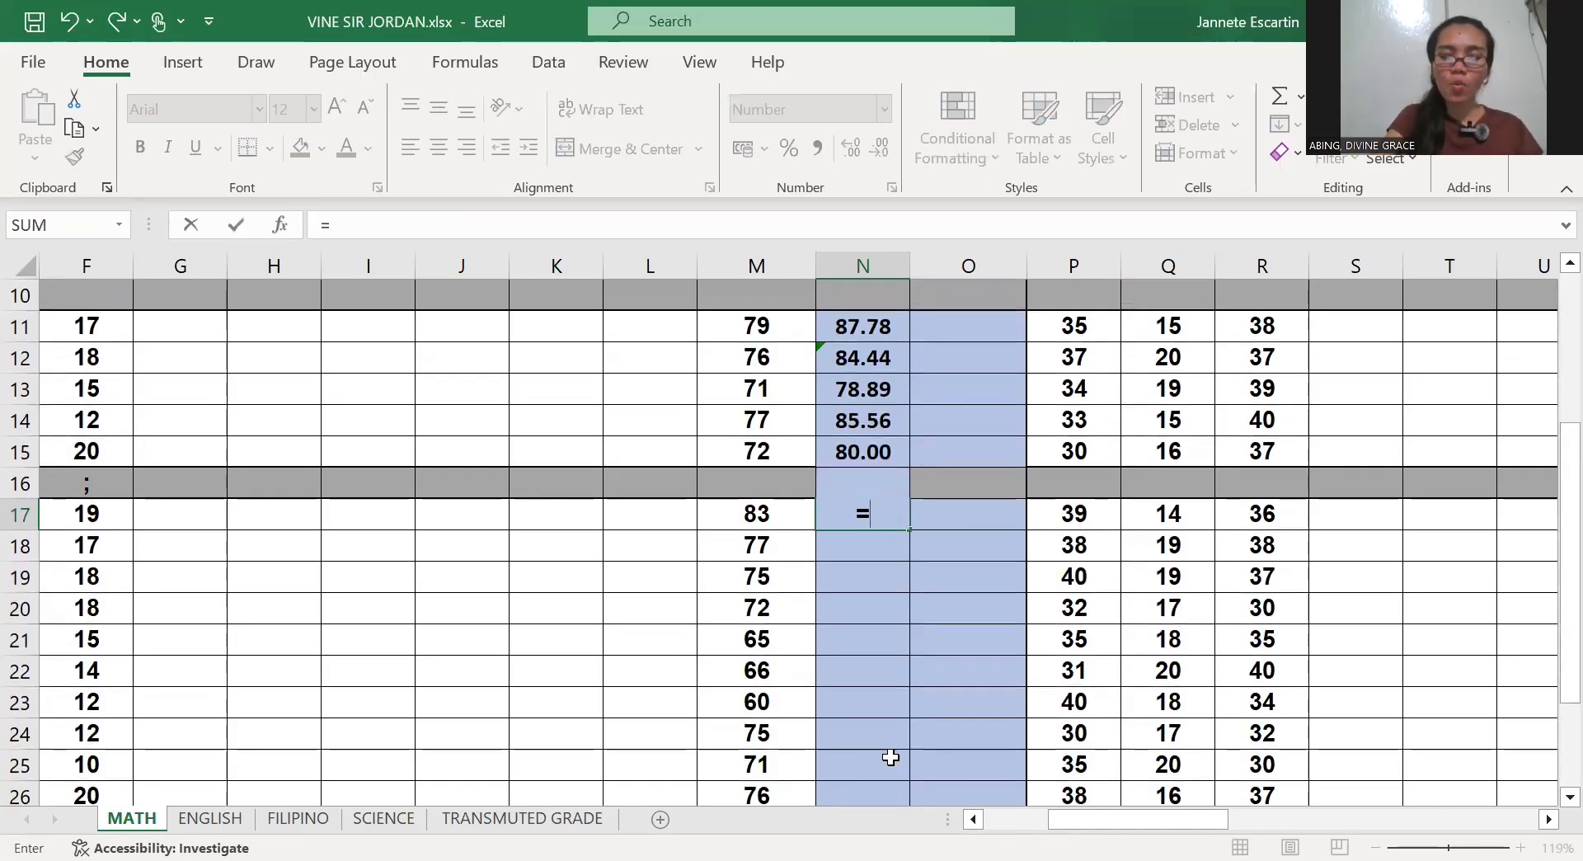
{"action": "type", "text": "("}
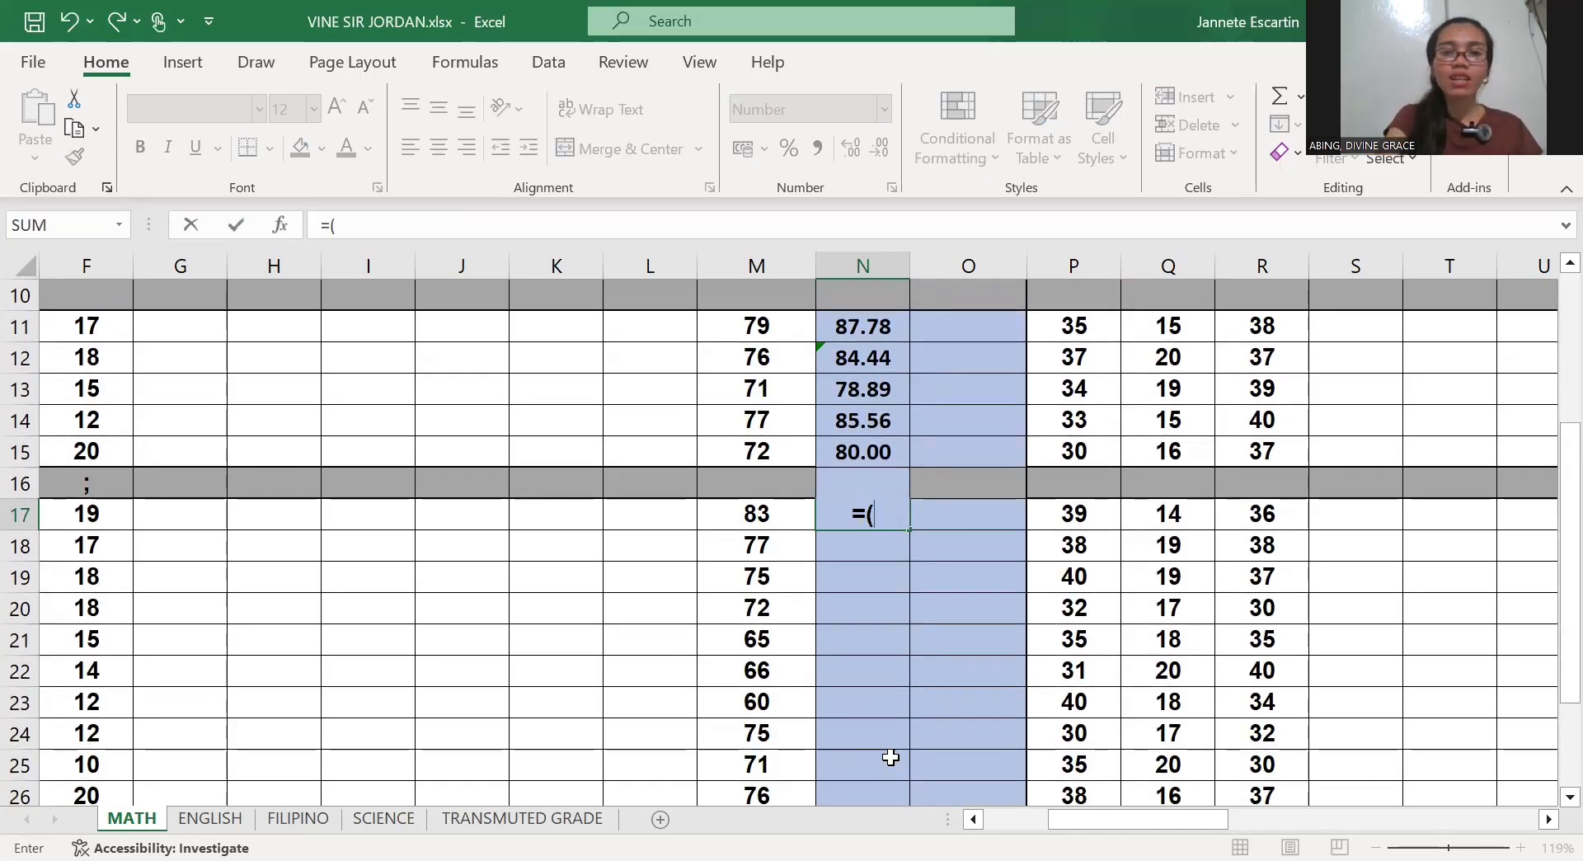
{"action": "key", "text": "Left"}
{"action": "type", "text": "/"}
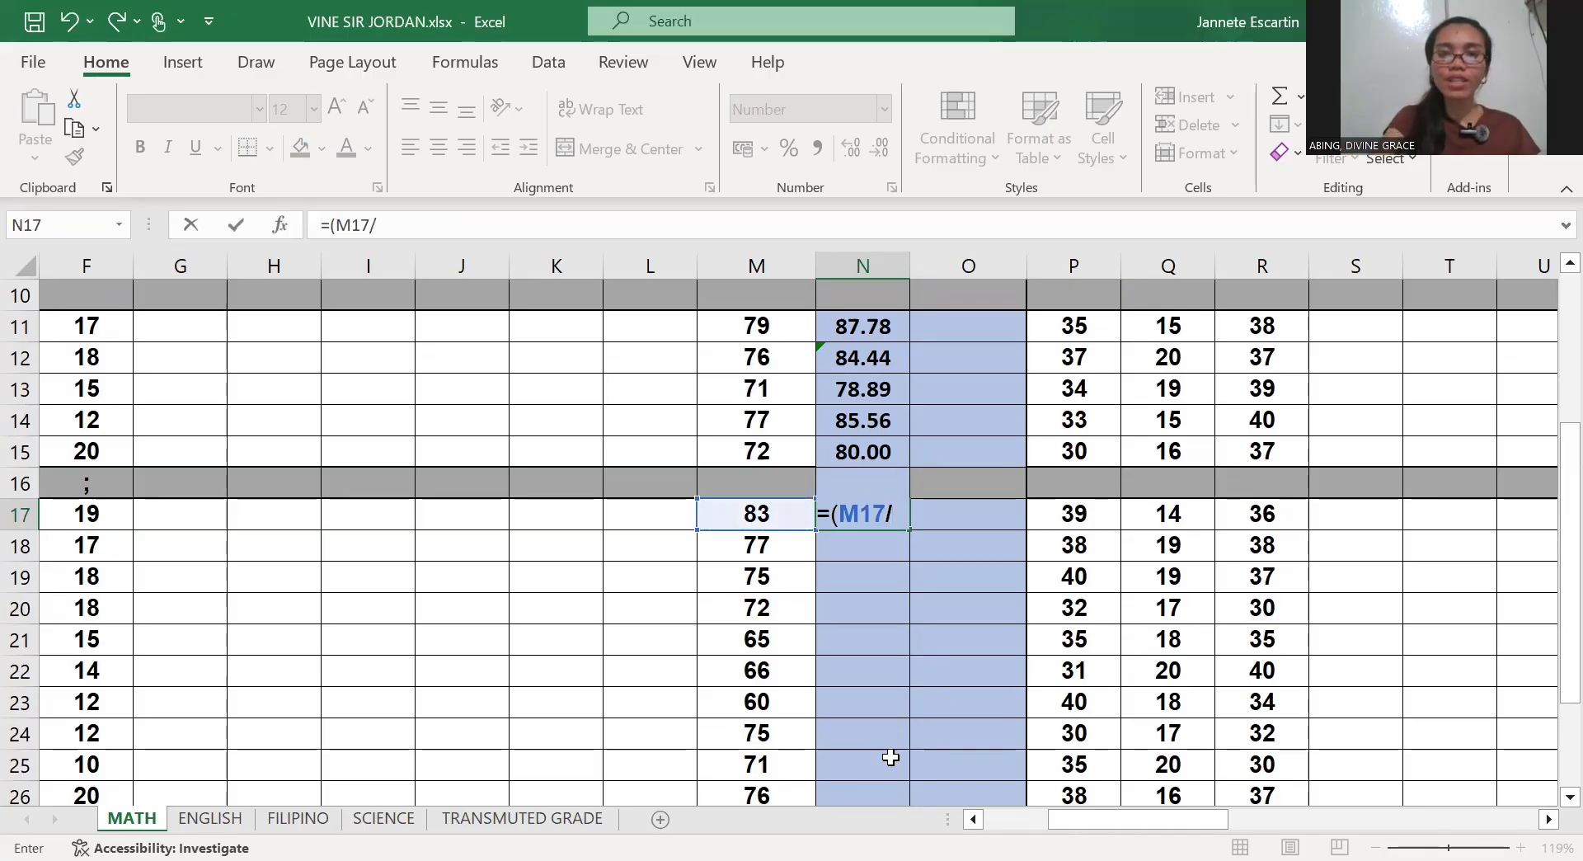
{"action": "scroll", "coordinate": [890, 757], "scroll_direction": "up", "scroll_amount": 2}
{"action": "key", "text": "Up"}
{"action": "key", "text": "Up"}
{"action": "key", "text": "Up"}
{"action": "key", "text": "Up"}
{"action": "key", "text": "Up"}
{"action": "key", "text": "Up"}
{"action": "key", "text": "Up"}
{"action": "key", "text": "Up"}
{"action": "key", "text": "Left"}
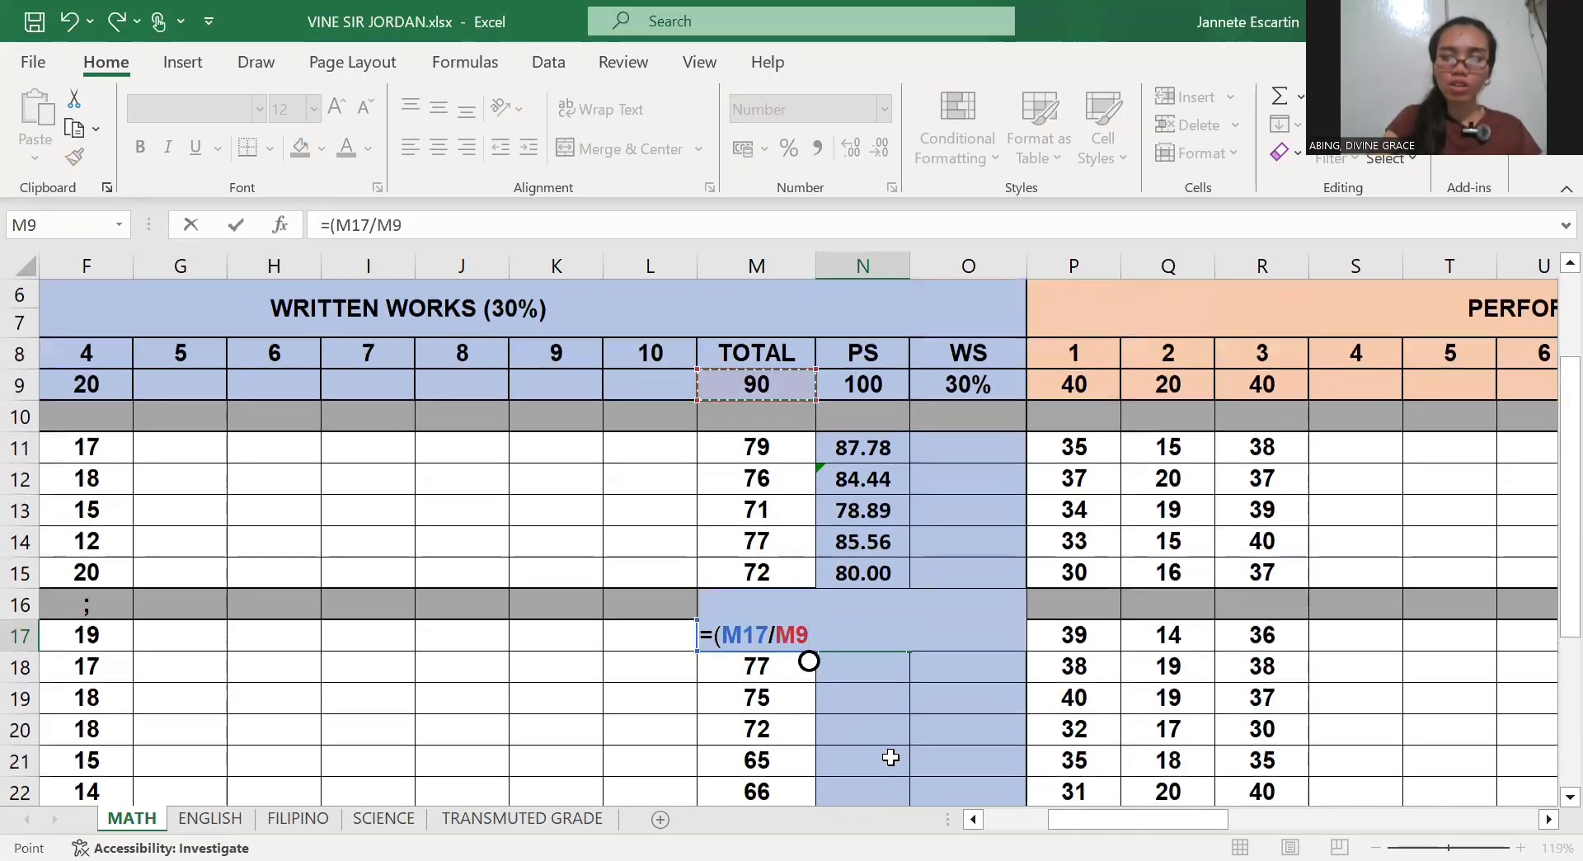
{"action": "type", "text": ")"}
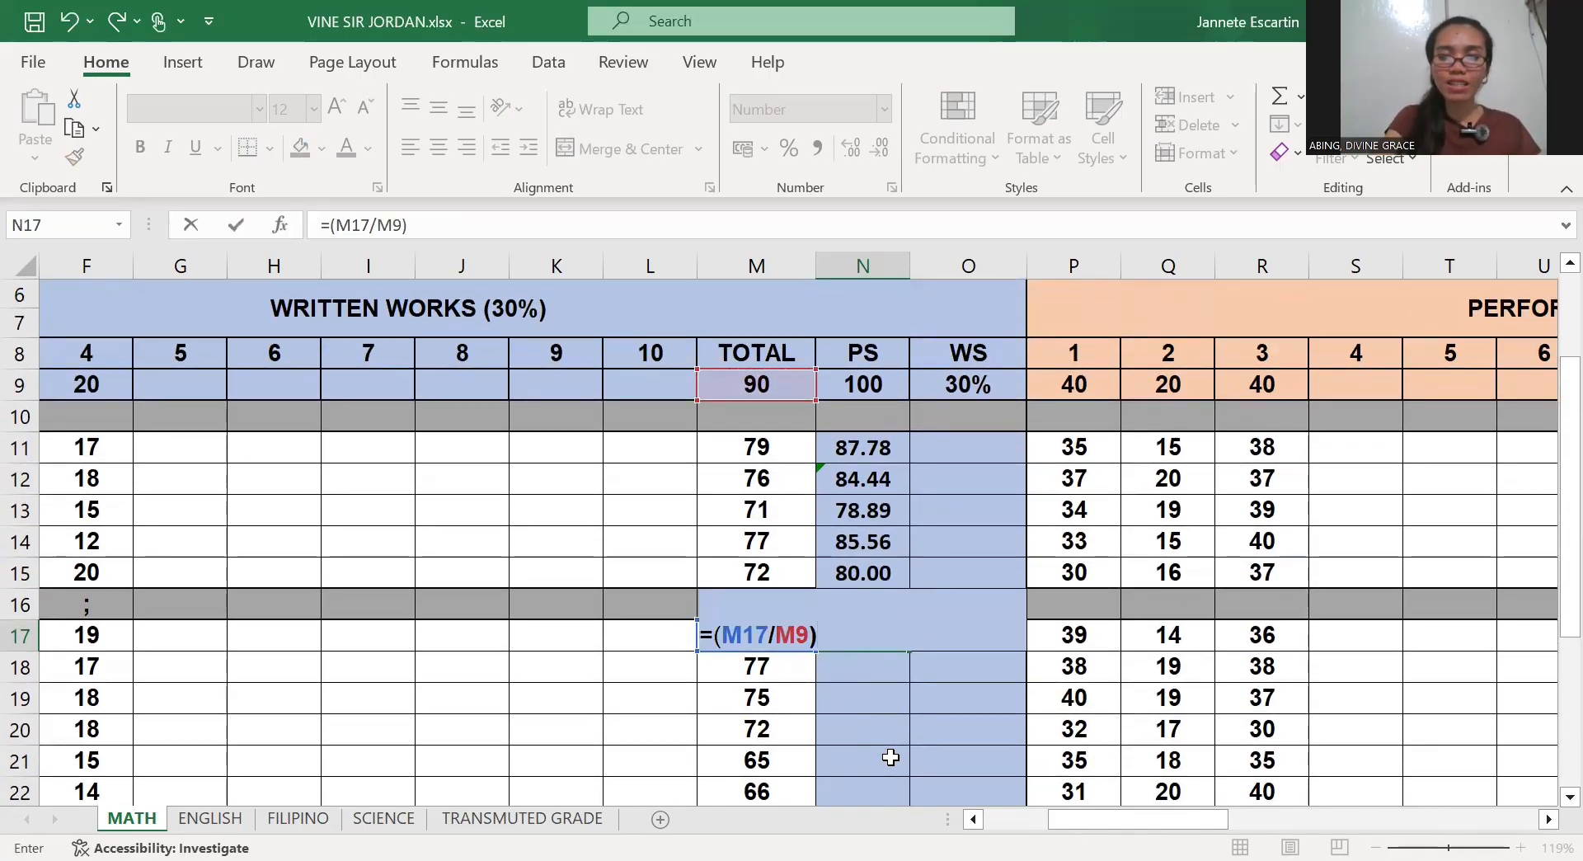
{"action": "type", "text": "*"}
{"action": "key", "text": "Up"}
{"action": "key", "text": "Up"}
{"action": "key", "text": "Up"}
{"action": "key", "text": "Up"}
{"action": "key", "text": "Up"}
{"action": "key", "text": "Up"}
{"action": "key", "text": "Up"}
{"action": "key", "text": "Up"}
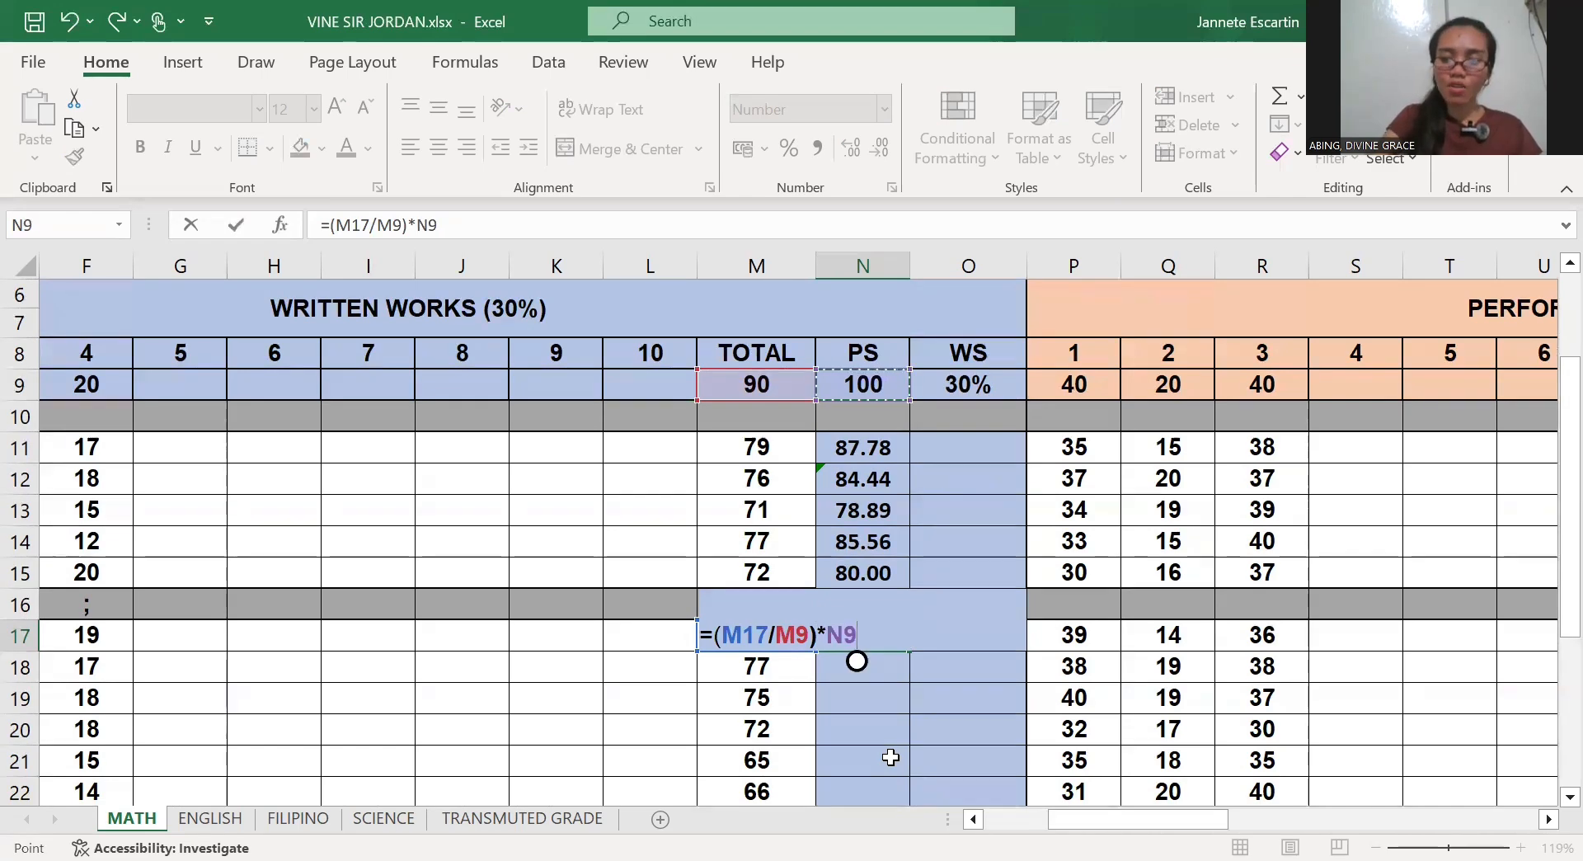
{"action": "key", "text": "Return"}
Fill the percentage score formula in N17 down to N26 for the female learners
{"action": "left_click", "coordinate": [874, 637]}
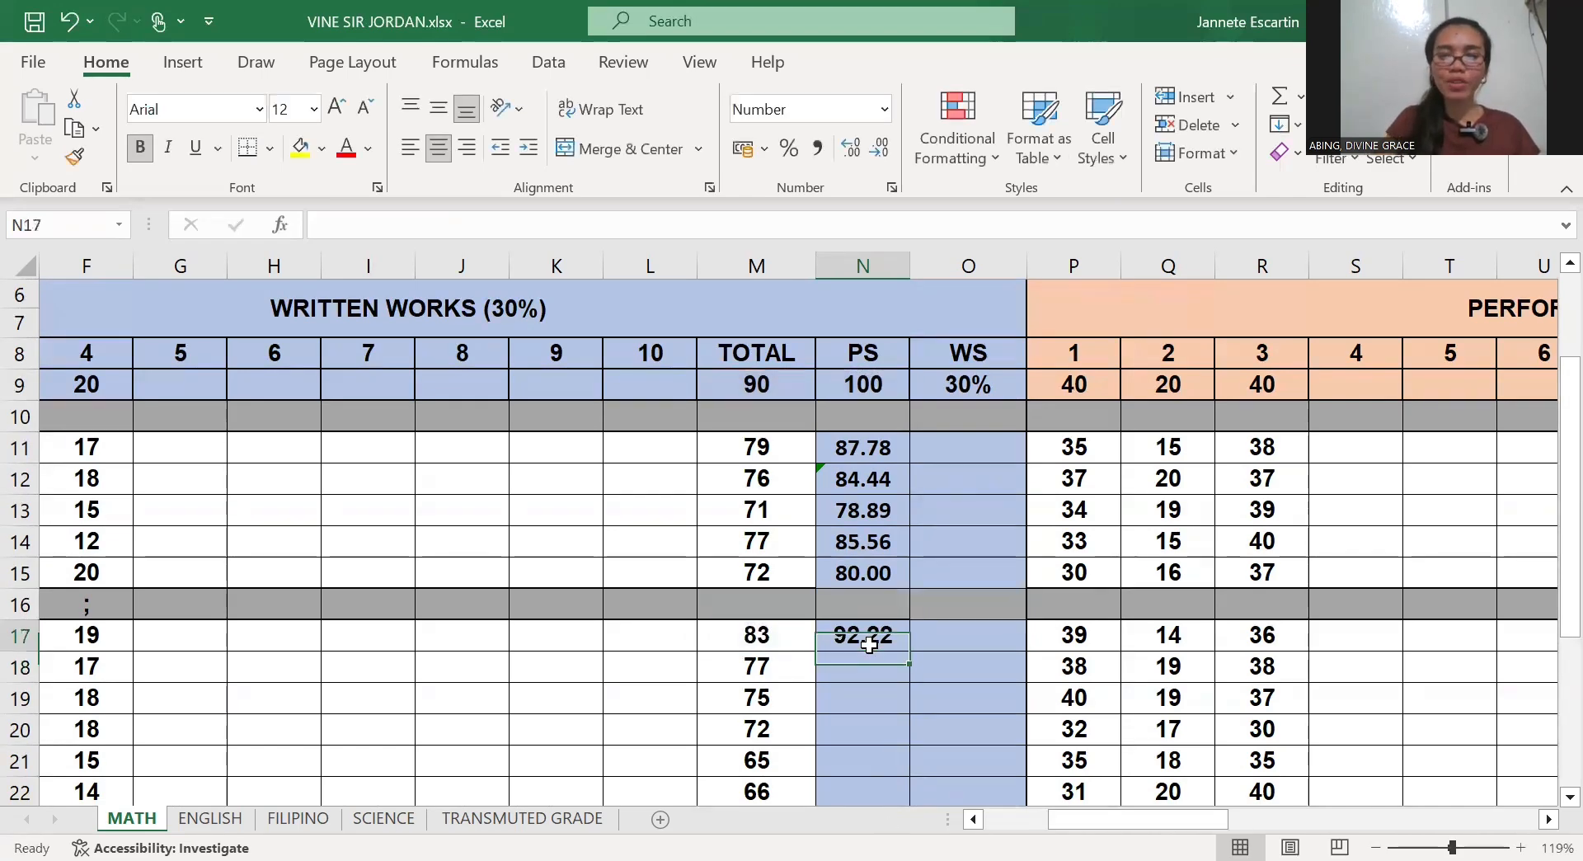
{"action": "left_click_drag", "start_coordinate": [908, 654], "coordinate": [866, 719]}
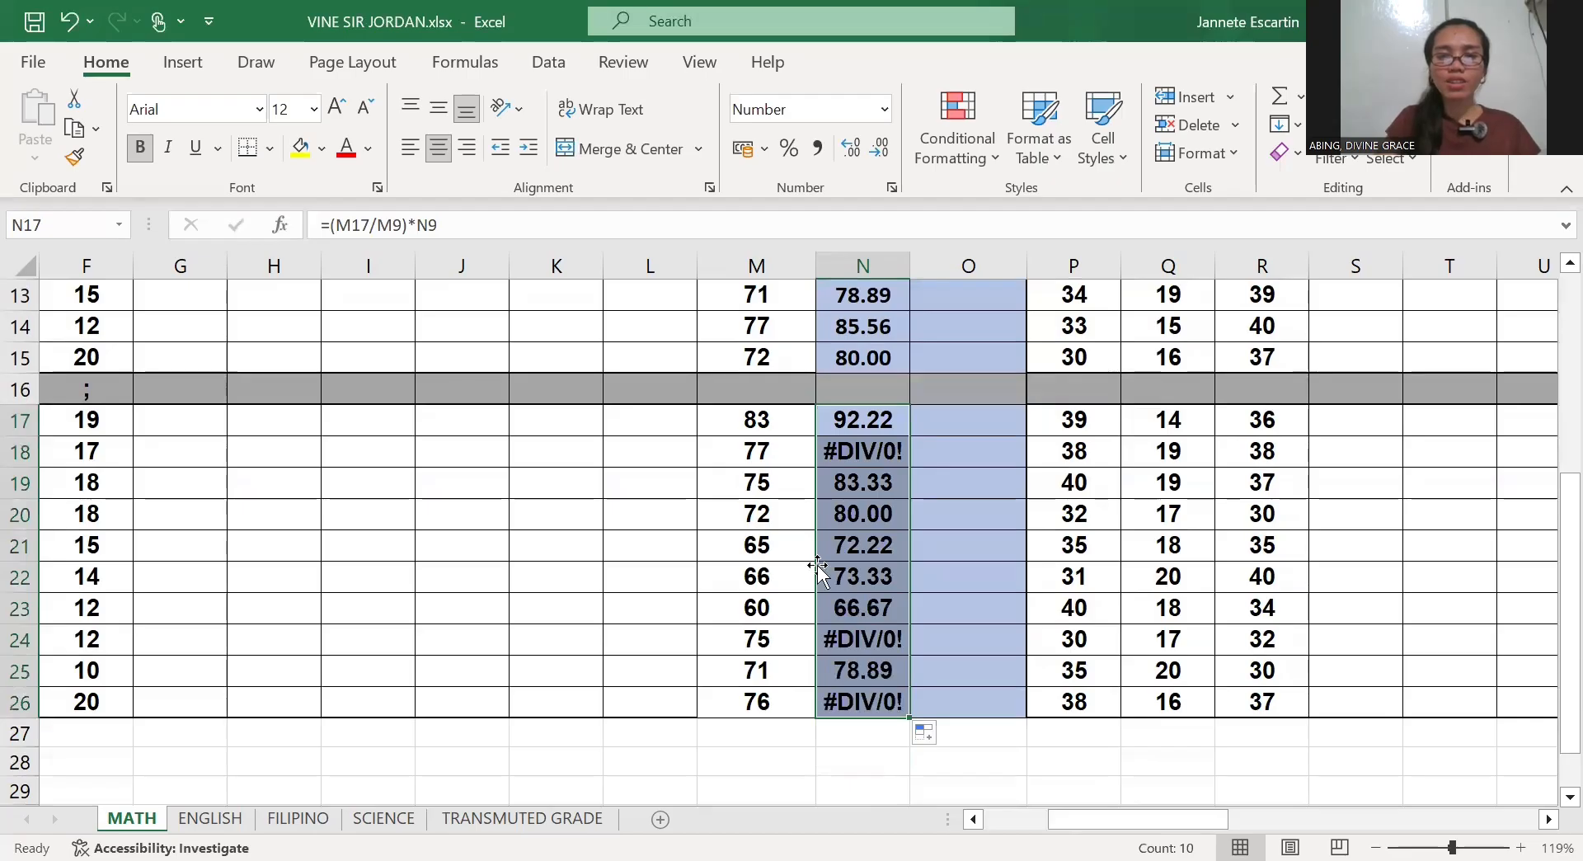
{"action": "left_click", "coordinate": [671, 459]}
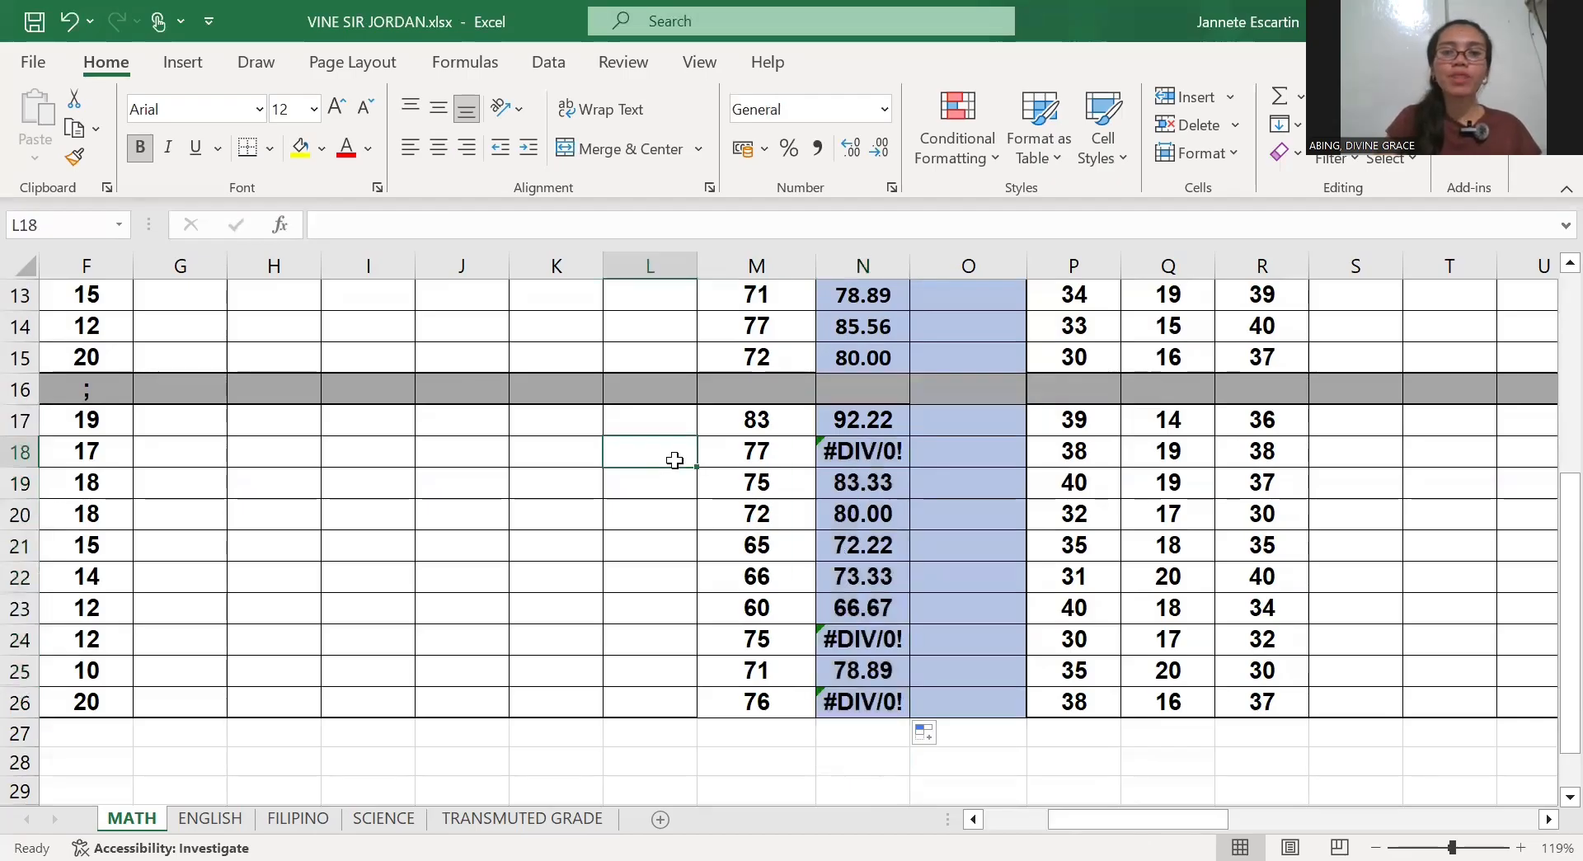
Clear the second female learner's percentage score formula in N18
{"action": "left_click", "coordinate": [1082, 459]}
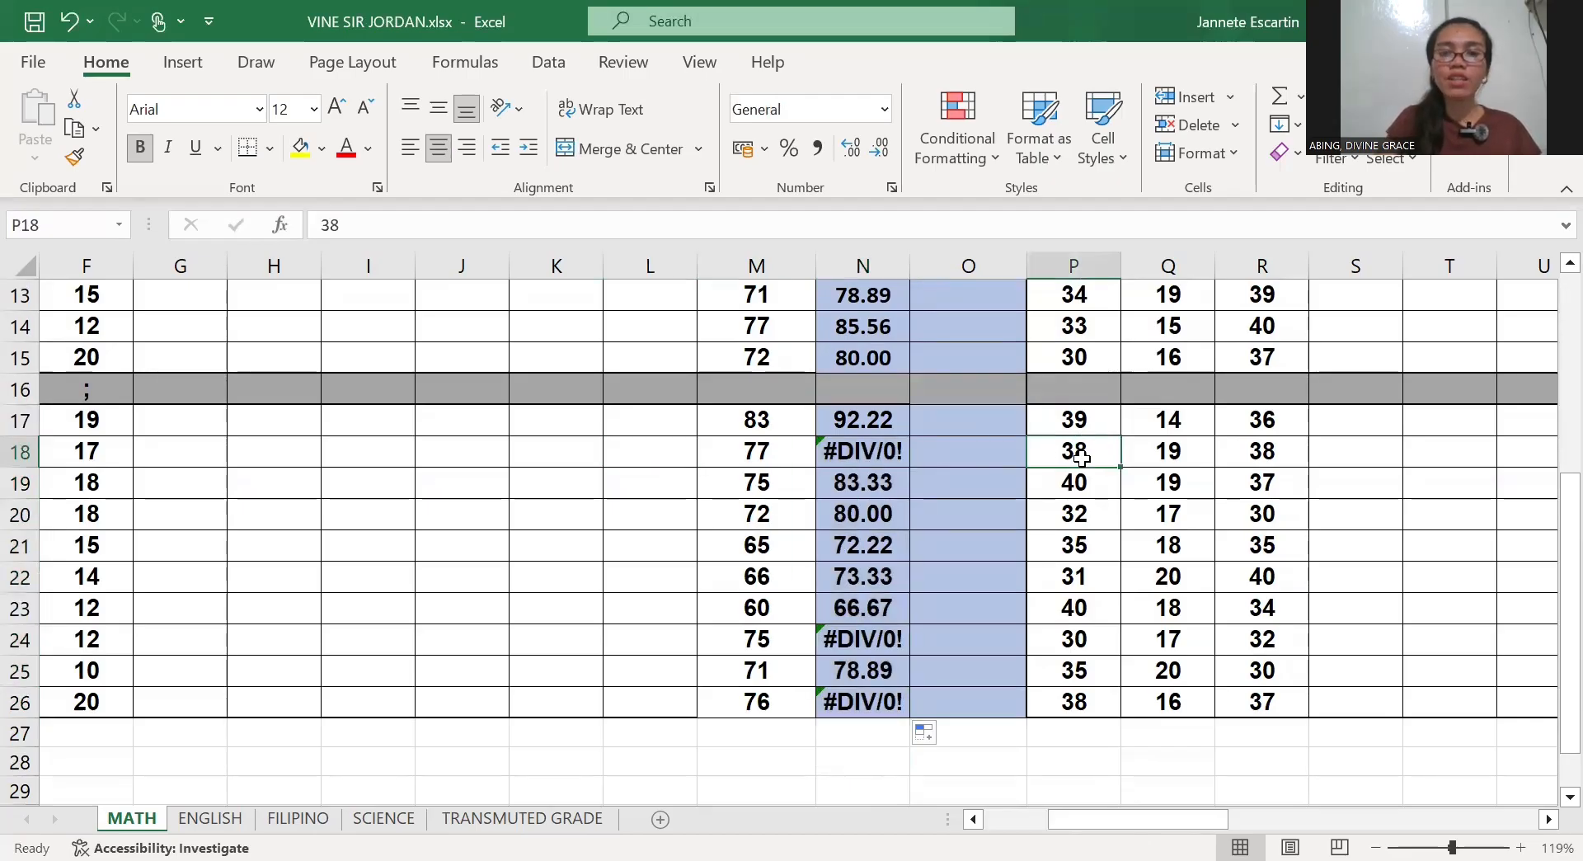
{"action": "left_click", "coordinate": [891, 451]}
{"action": "key", "text": "Delete"}
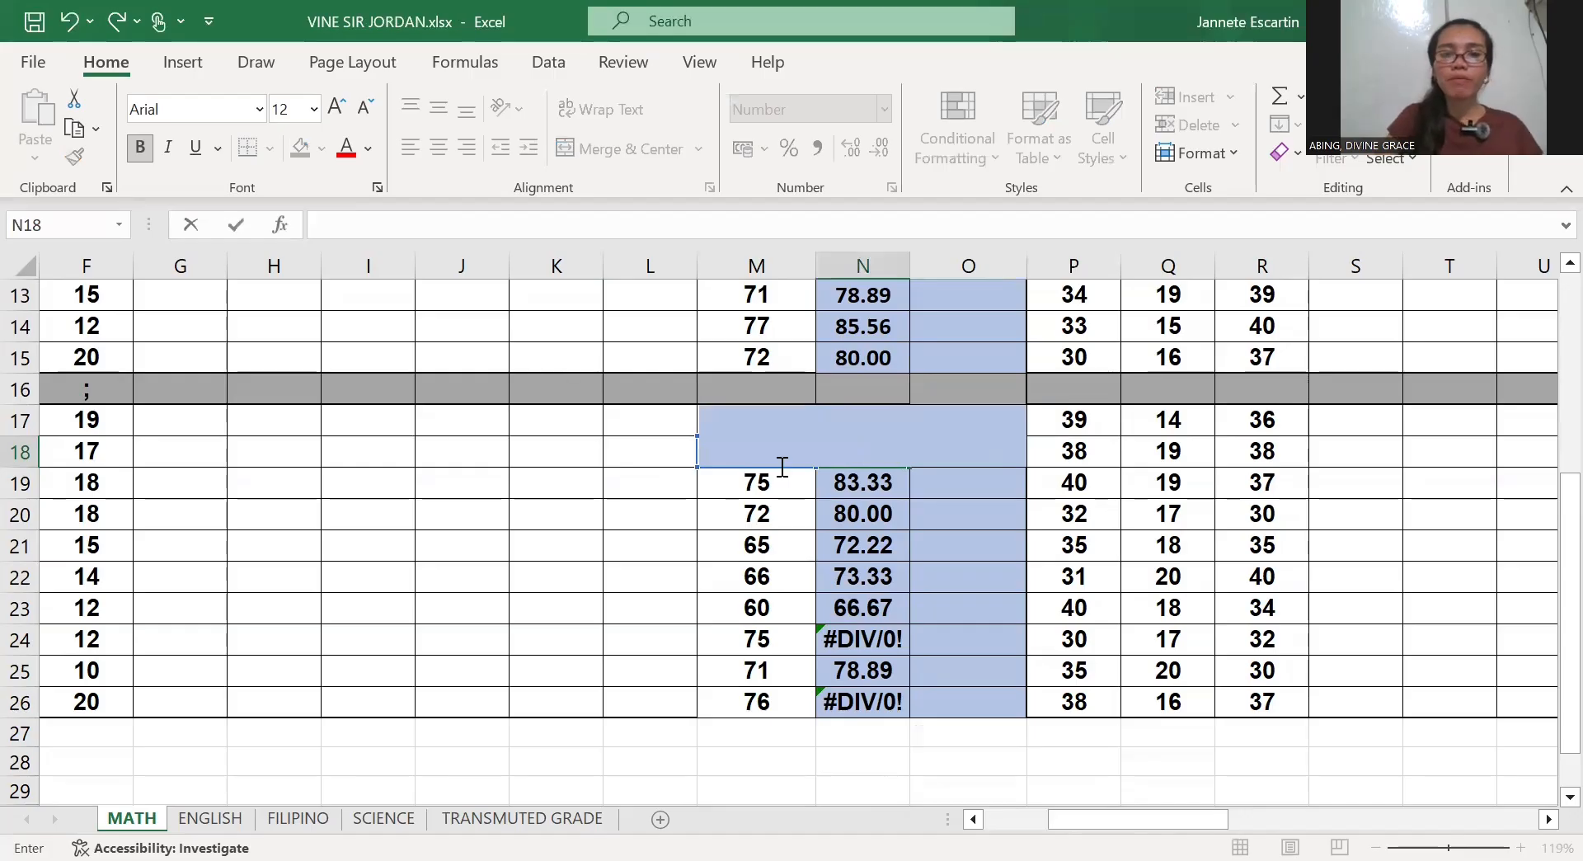
{"action": "left_click", "coordinate": [670, 454]}
Compute the second female learner's written works percentage score in N18 with the formula =(M18/M9)*N9
{"action": "left_click", "coordinate": [853, 453]}
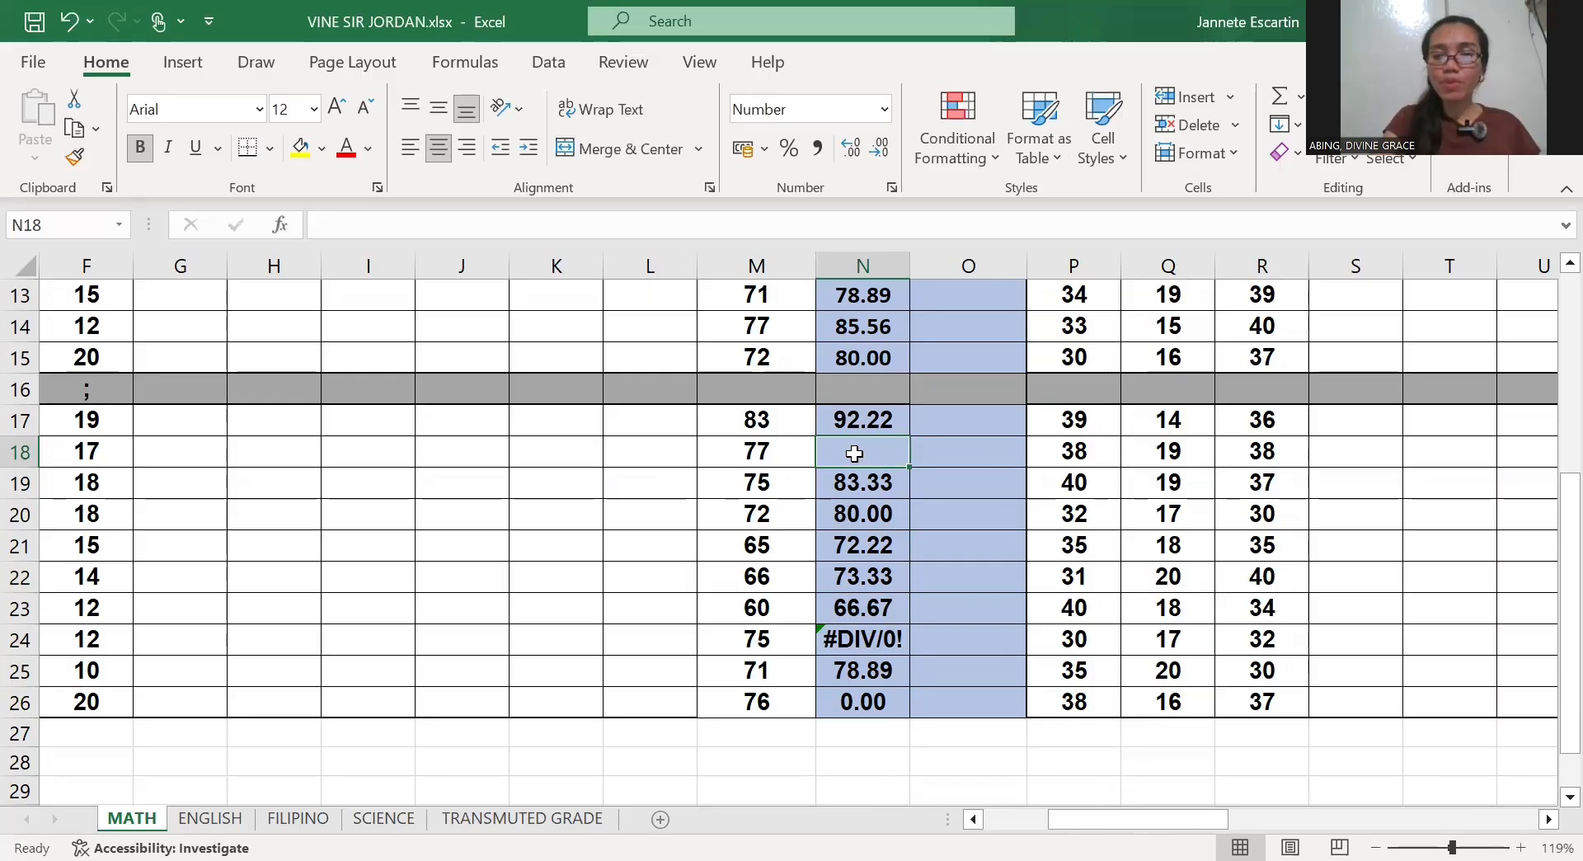
{"action": "type", "text": "="}
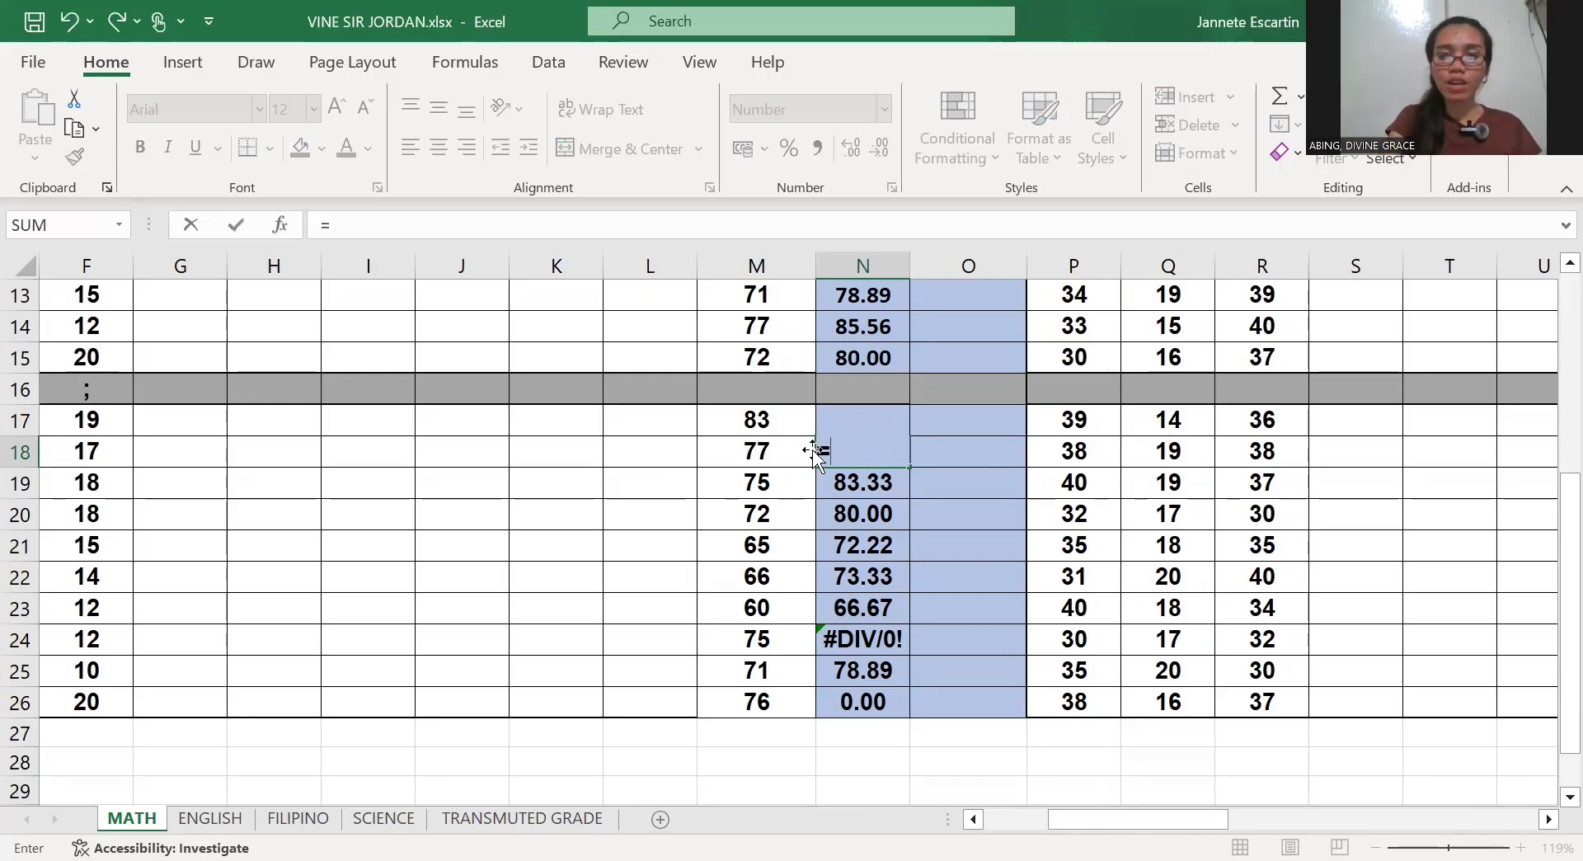
{"action": "type", "text": "("}
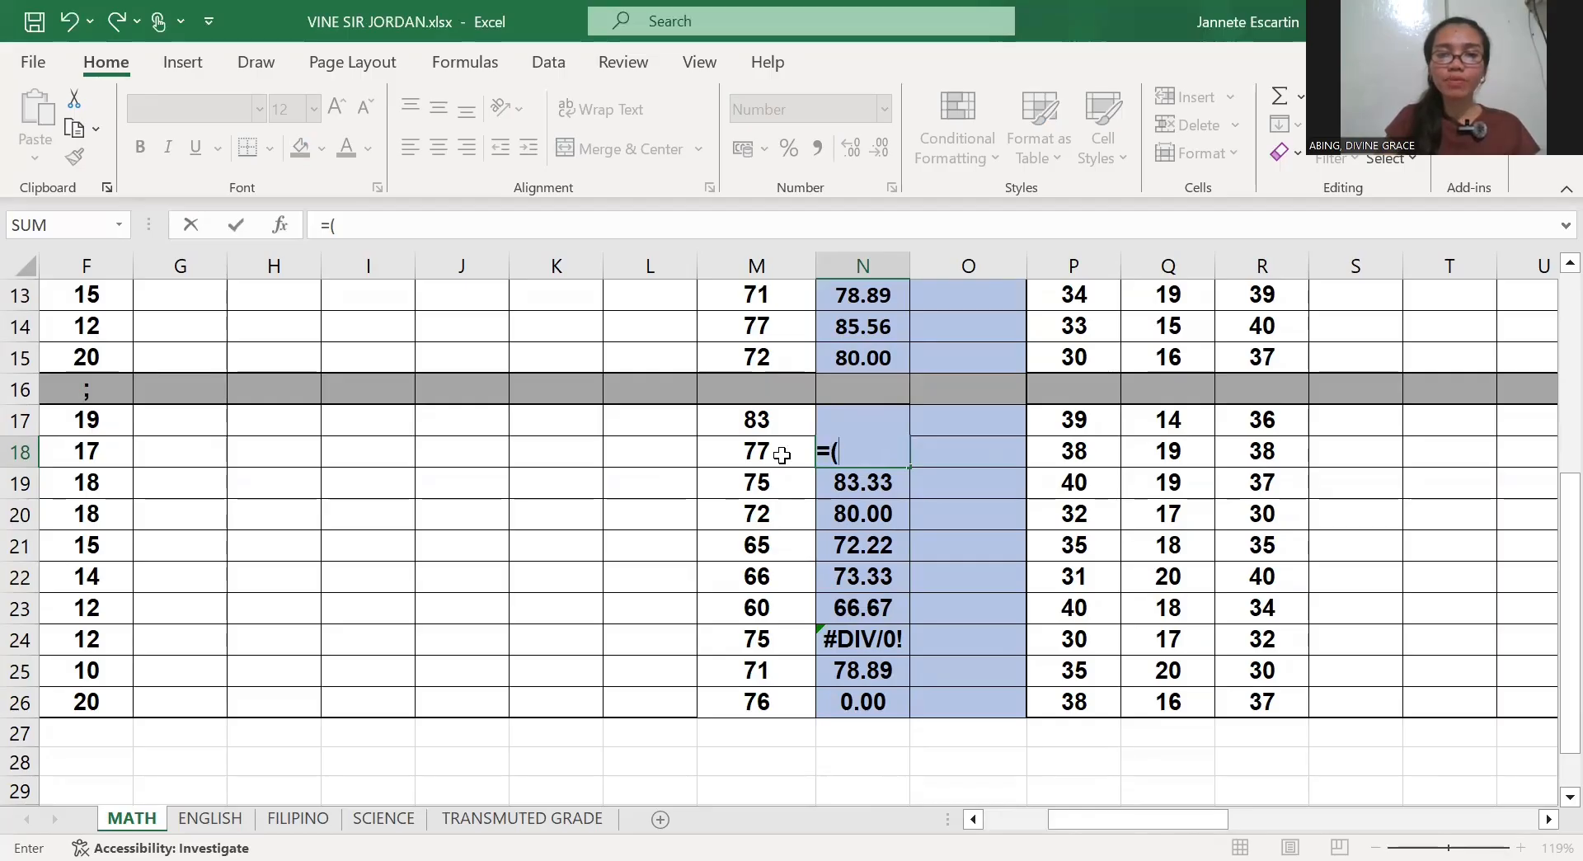
{"action": "left_click", "coordinate": [782, 455]}
{"action": "scroll", "coordinate": [782, 455], "scroll_direction": "up", "scroll_amount": 3}
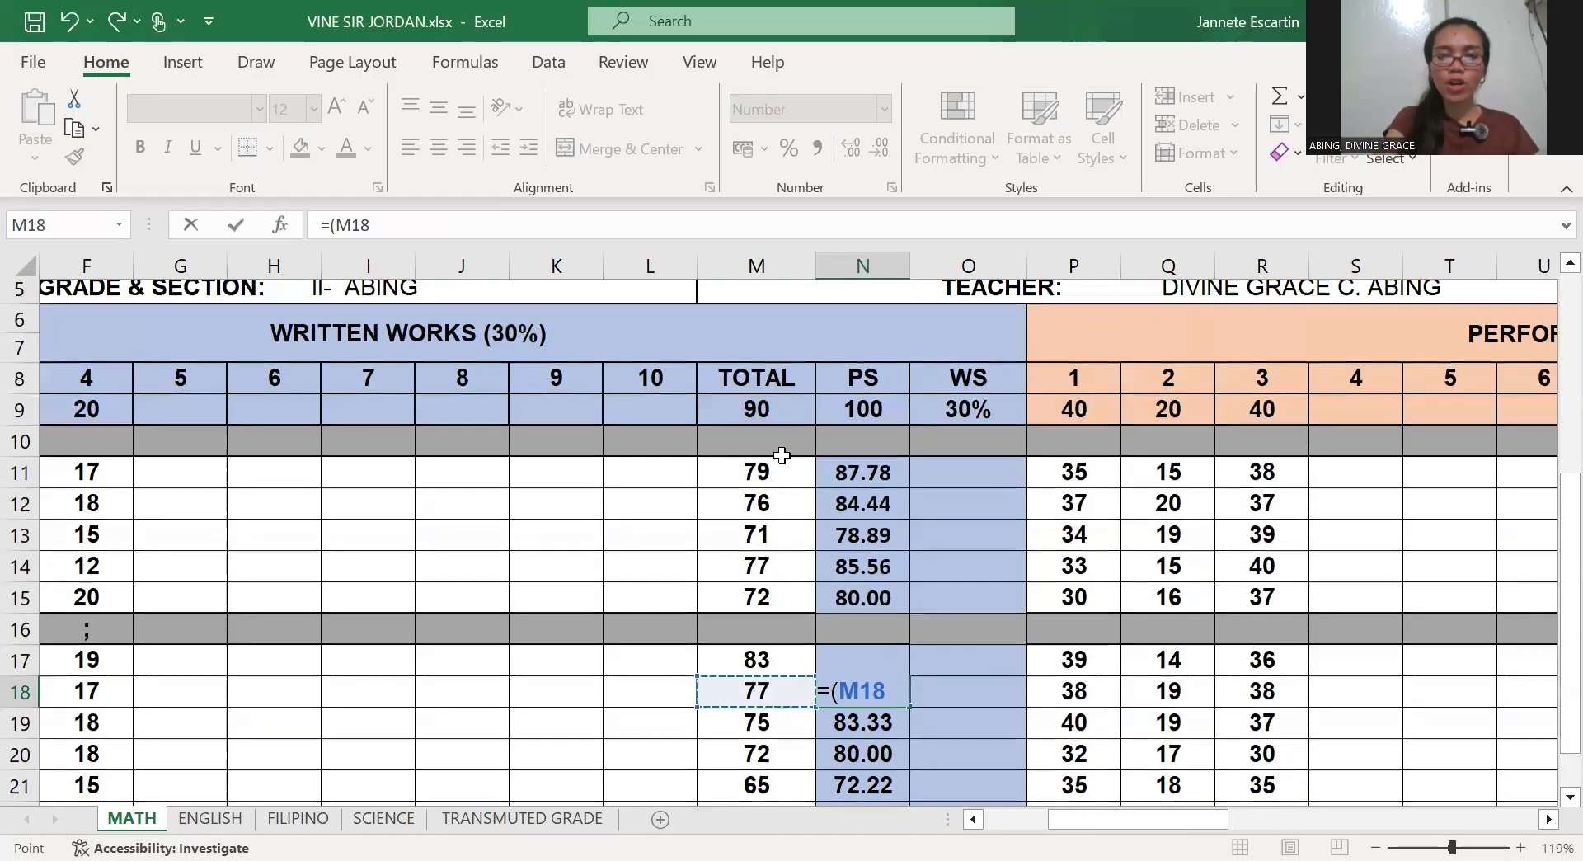
{"action": "type", "text": "/"}
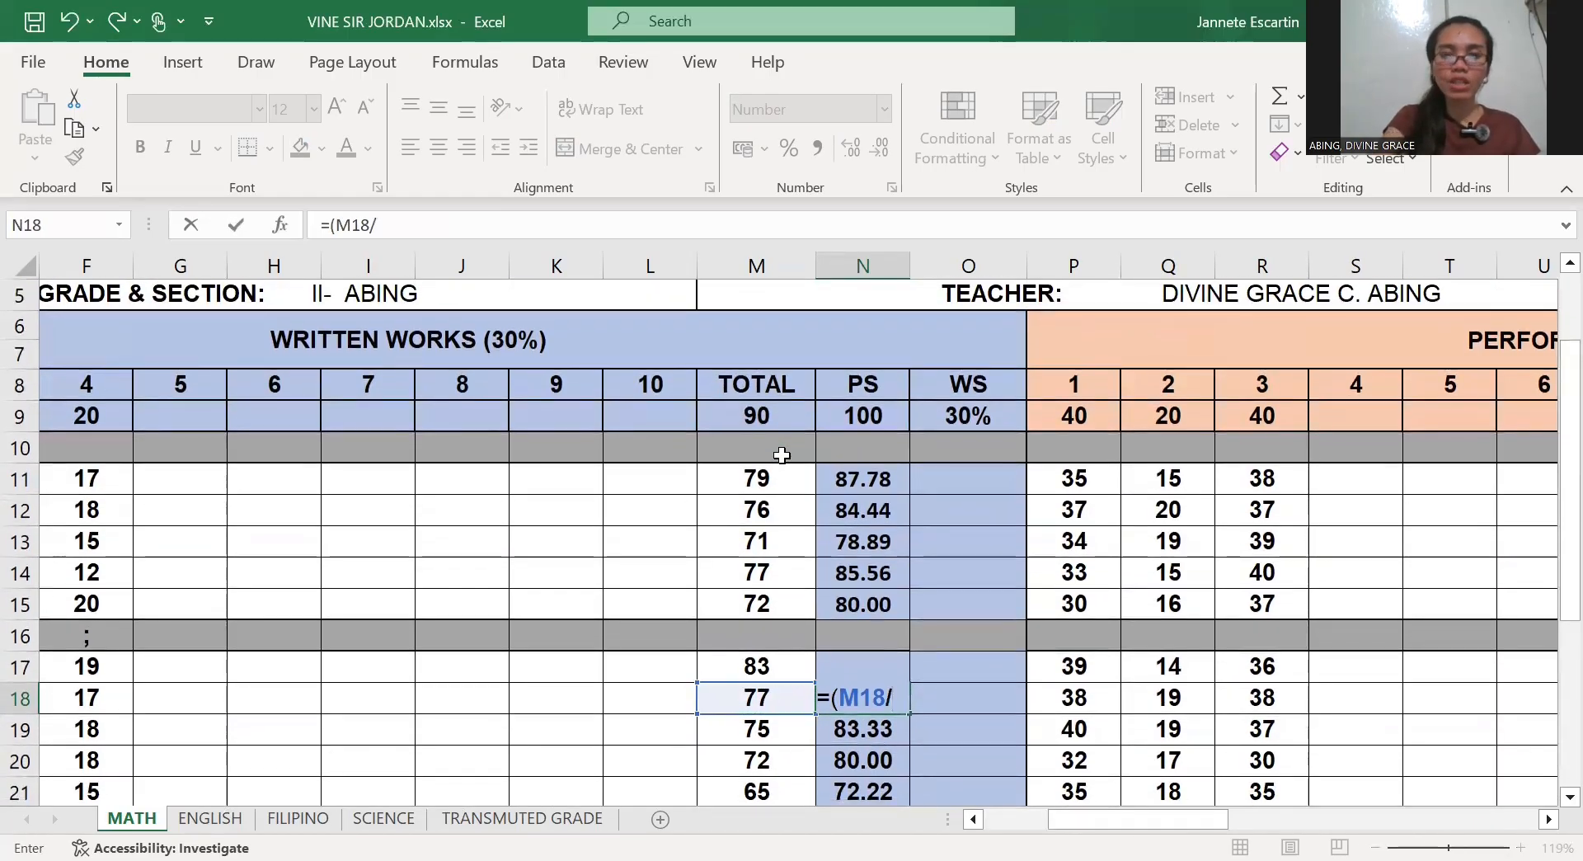
{"action": "left_click", "coordinate": [775, 419]}
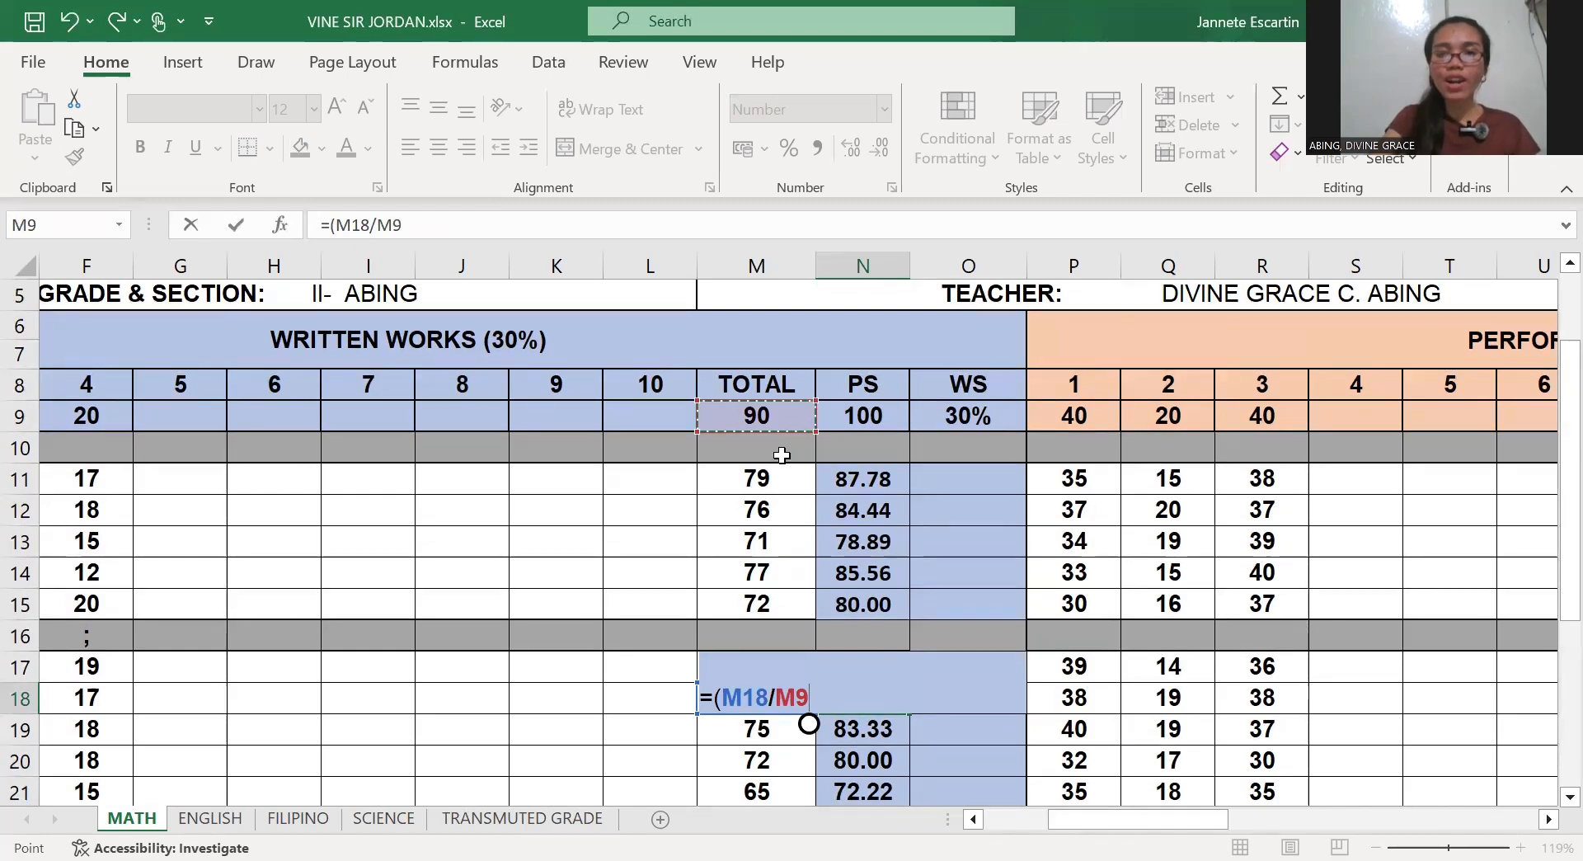
{"action": "type", "text": ")*"}
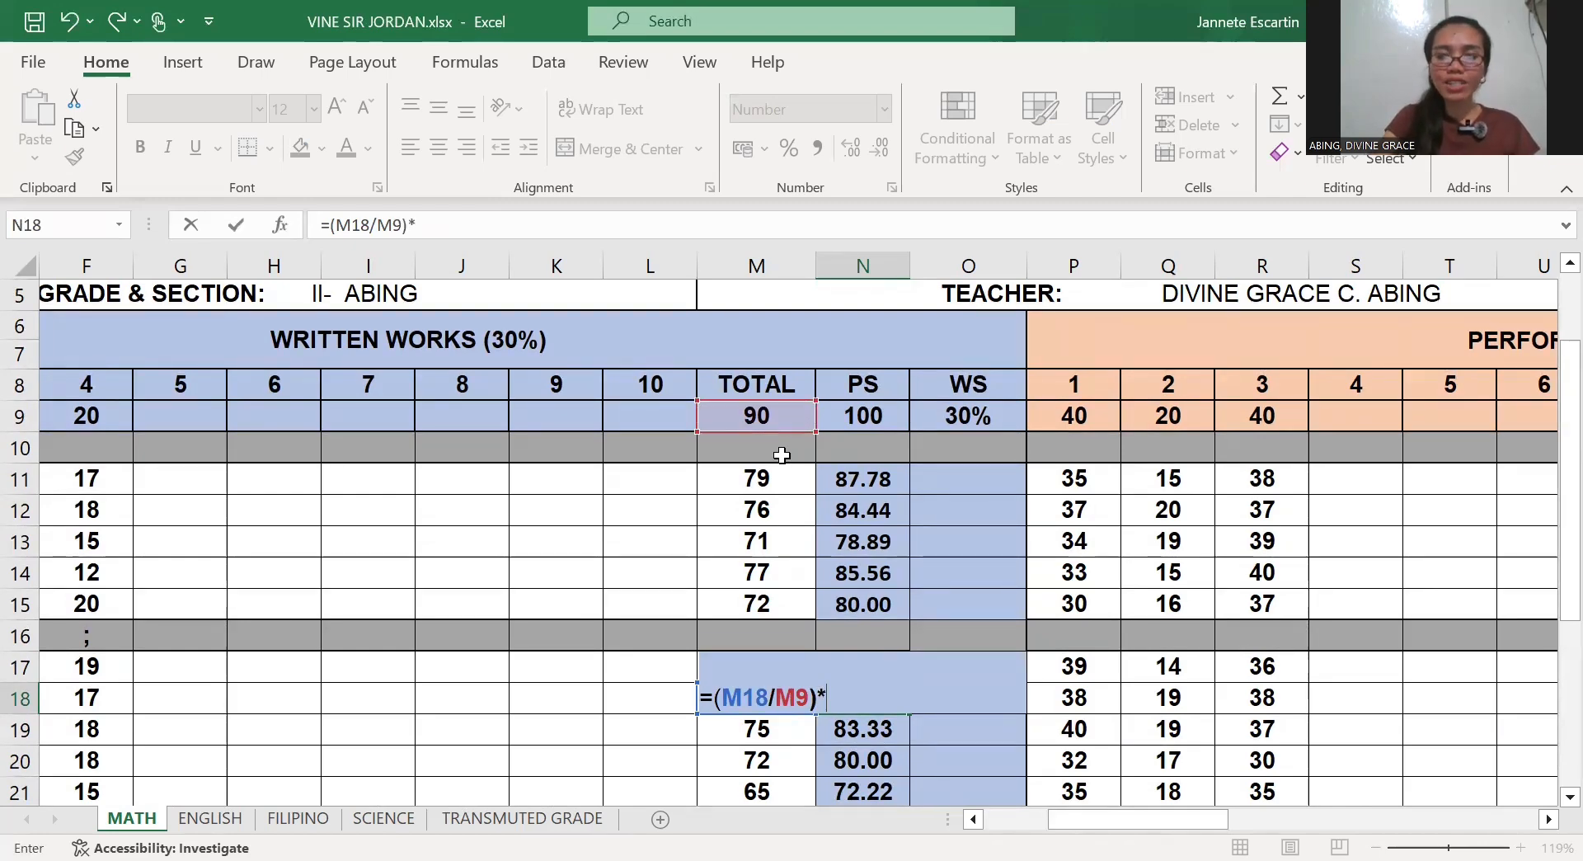
{"action": "key", "text": "Up"}
{"action": "key", "text": "Up"}
{"action": "key", "text": "Up"}
{"action": "key", "text": "Up"}
{"action": "key", "text": "Up"}
{"action": "key", "text": "Up"}
{"action": "key", "text": "Up"}
{"action": "key", "text": "Up"}
{"action": "key", "text": "Up"}
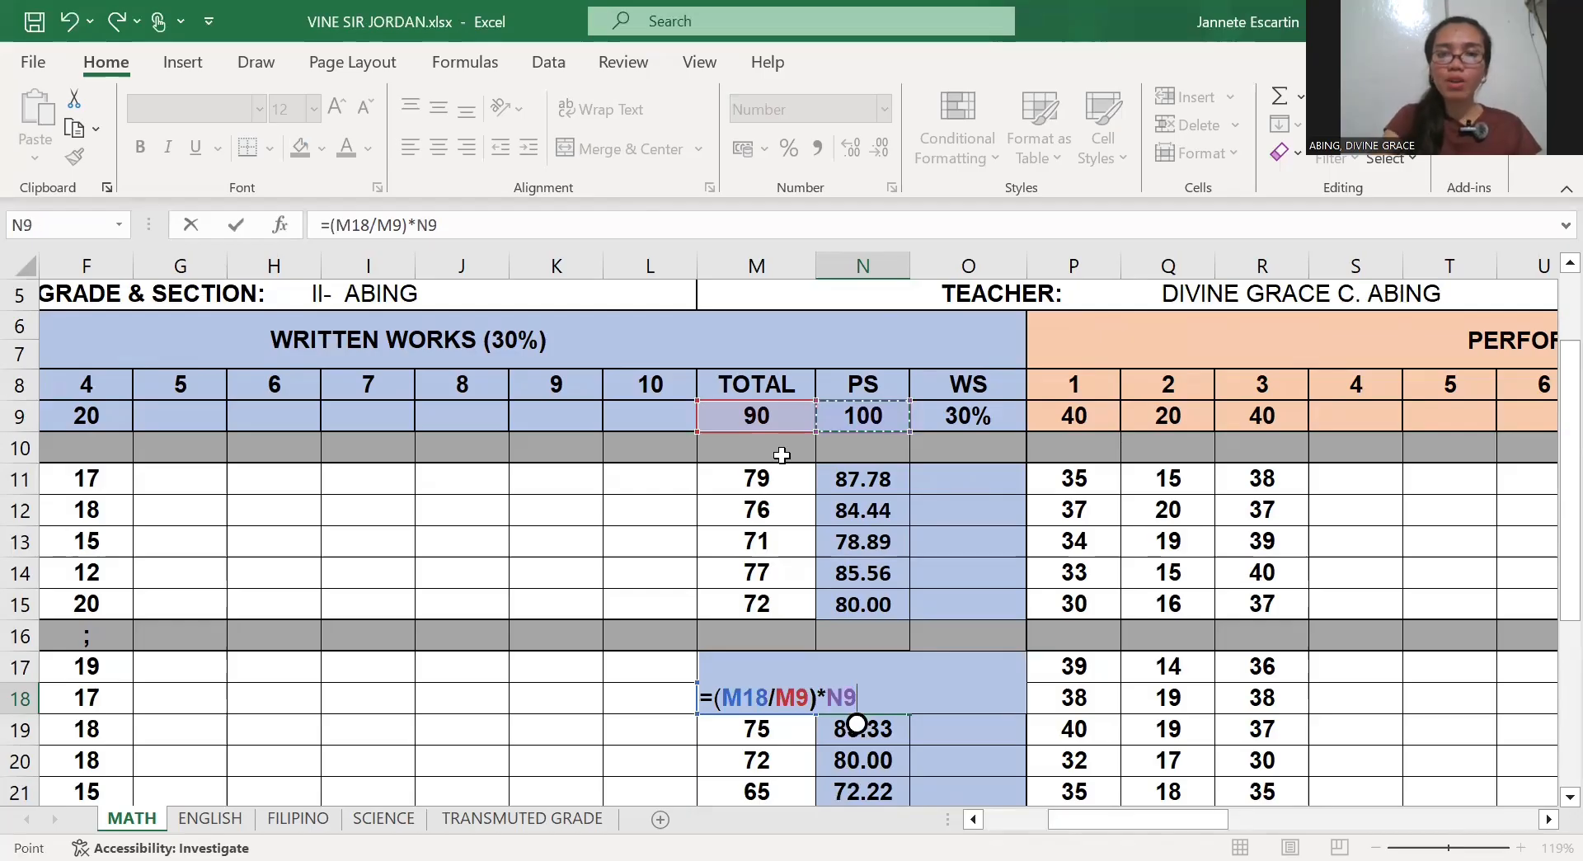
{"action": "key", "text": "Return"}
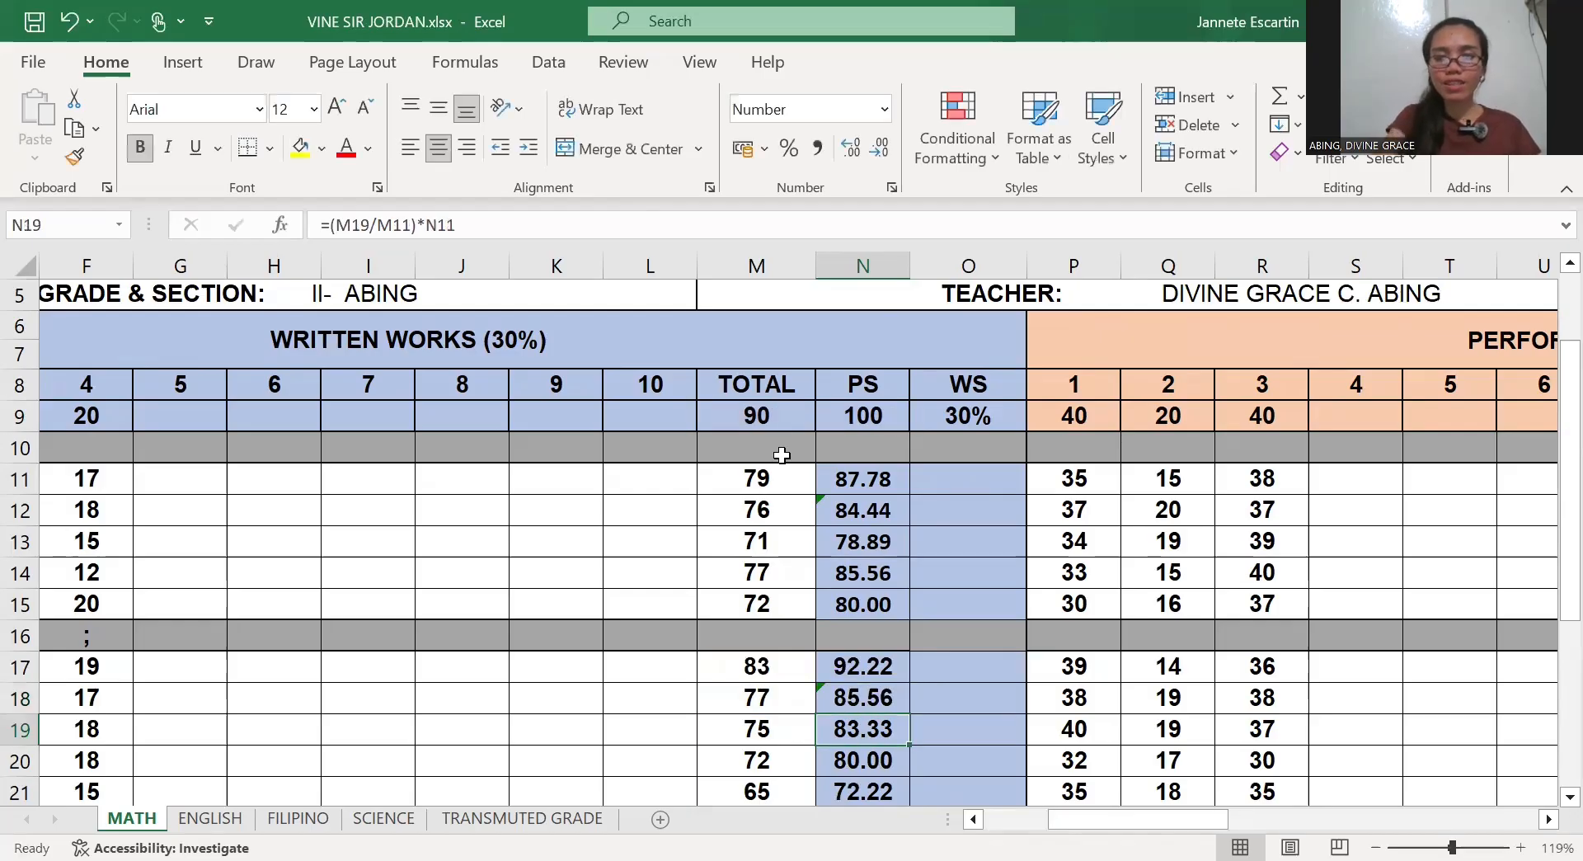
Clear the eighth female learner's written works percentage score formula in N24
{"action": "scroll", "coordinate": [782, 455], "scroll_direction": "down", "scroll_amount": 2}
{"action": "scroll", "coordinate": [781, 456], "scroll_direction": "left", "scroll_amount": 1}
{"action": "scroll", "coordinate": [782, 456], "scroll_direction": "down", "scroll_amount": 1}
{"action": "scroll", "coordinate": [782, 456], "scroll_direction": "right", "scroll_amount": 1}
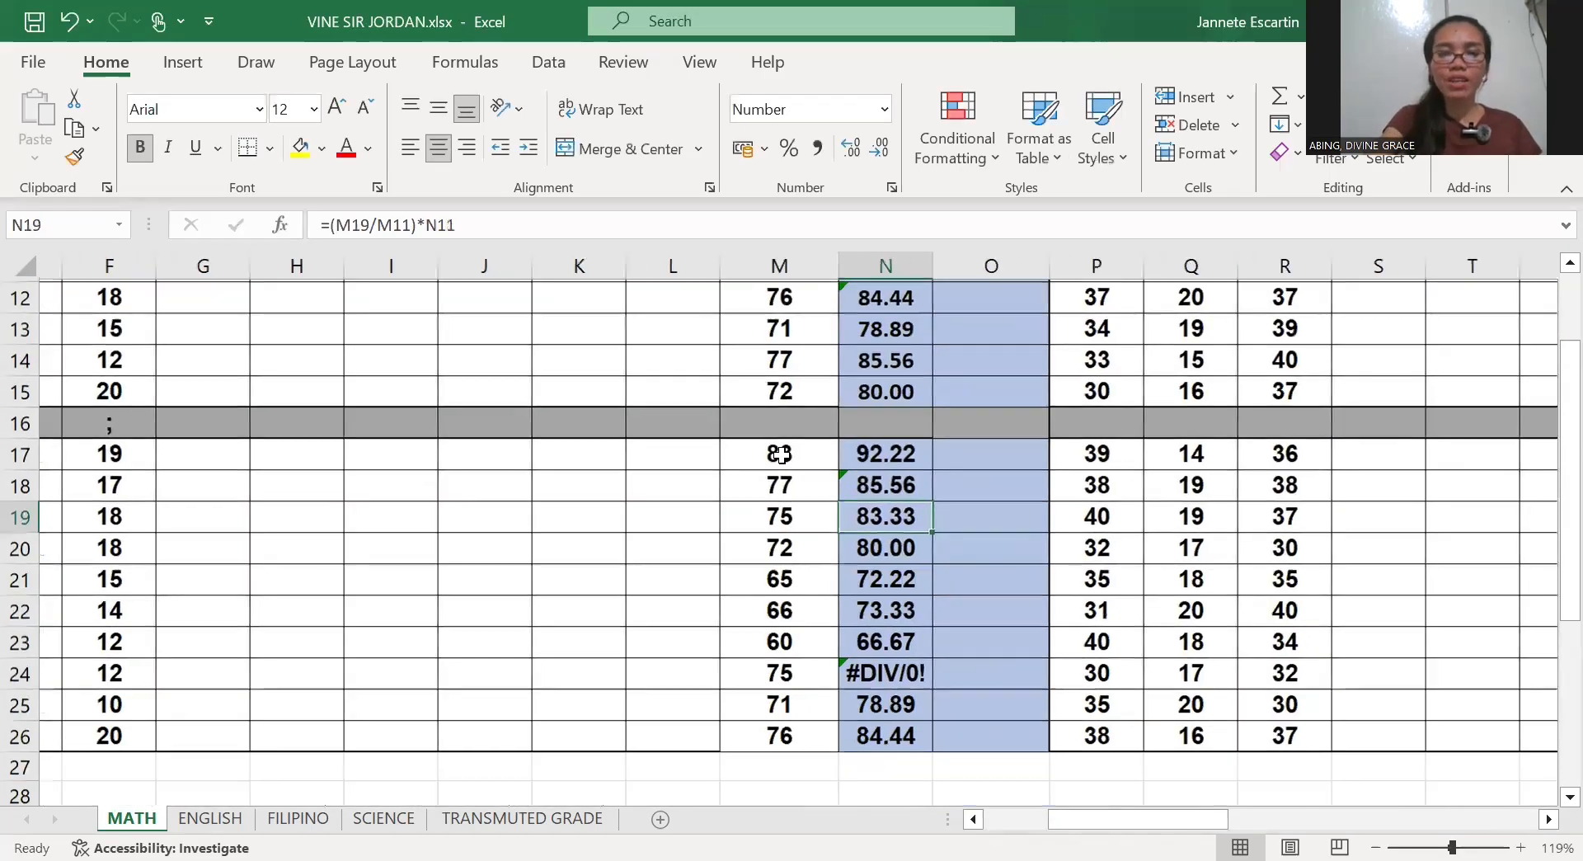
{"action": "key", "text": "Down"}
{"action": "key", "text": "Down"}
{"action": "key", "text": "Down"}
{"action": "key", "text": "Down"}
{"action": "key", "text": "Down"}
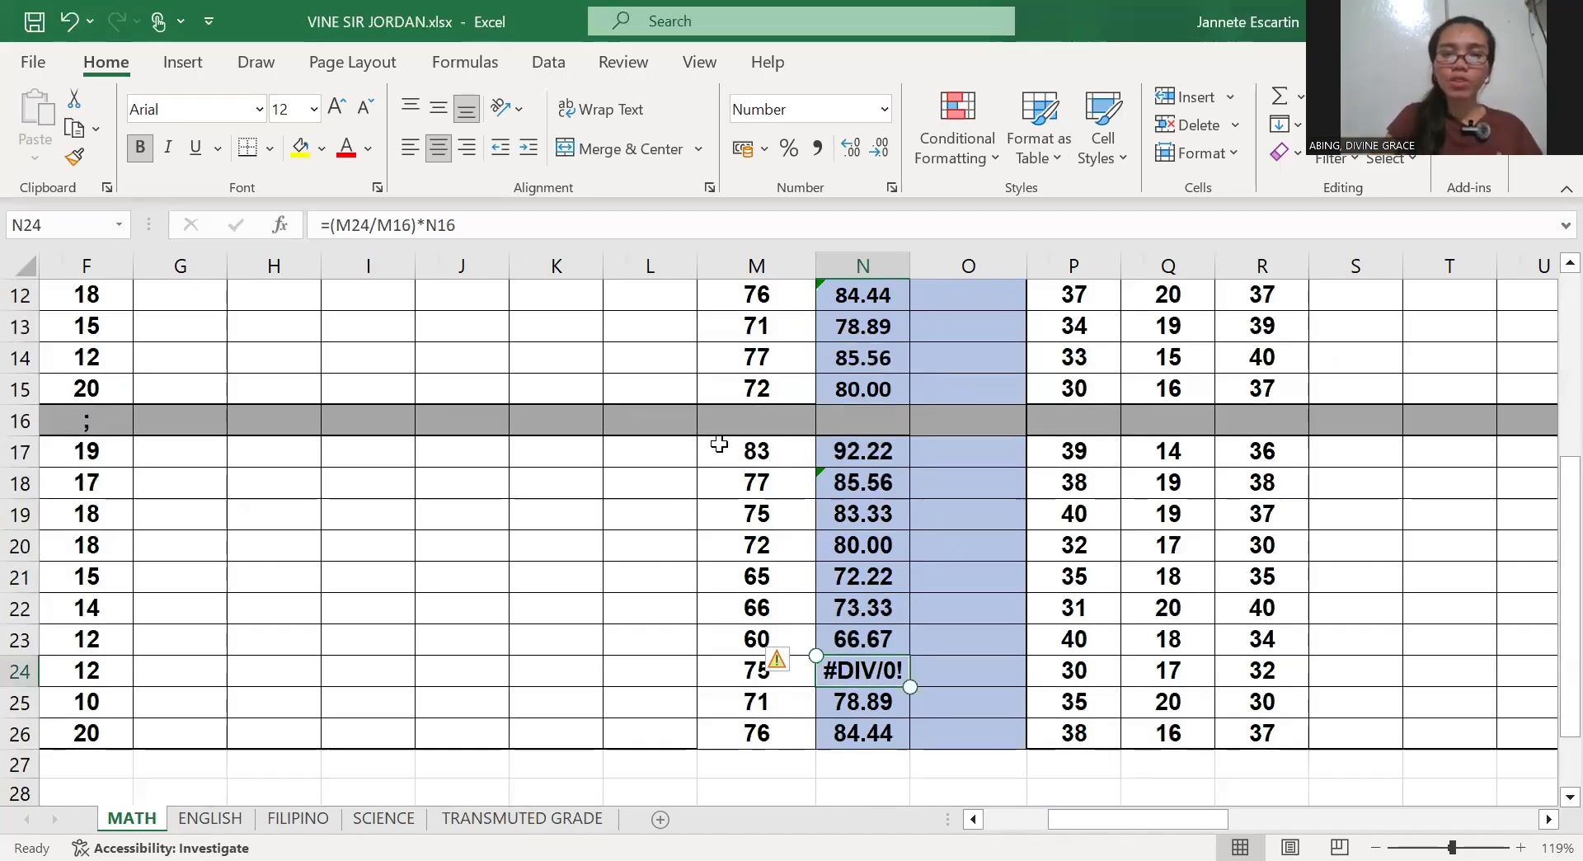
{"action": "left_click", "coordinate": [726, 665]}
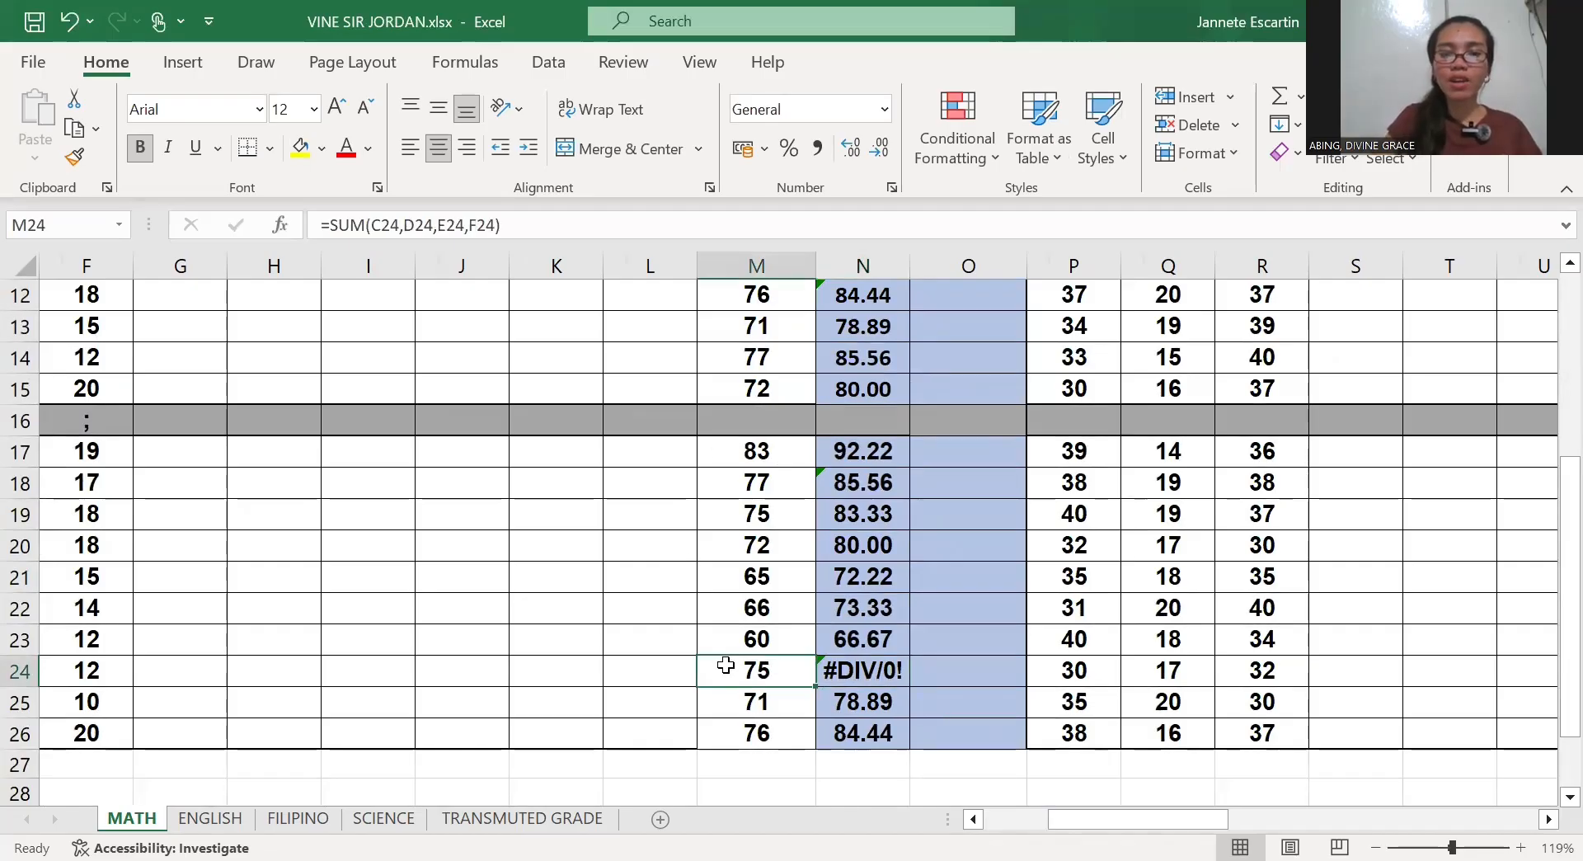
{"action": "left_click", "coordinate": [842, 674]}
{"action": "key", "text": "Delete"}
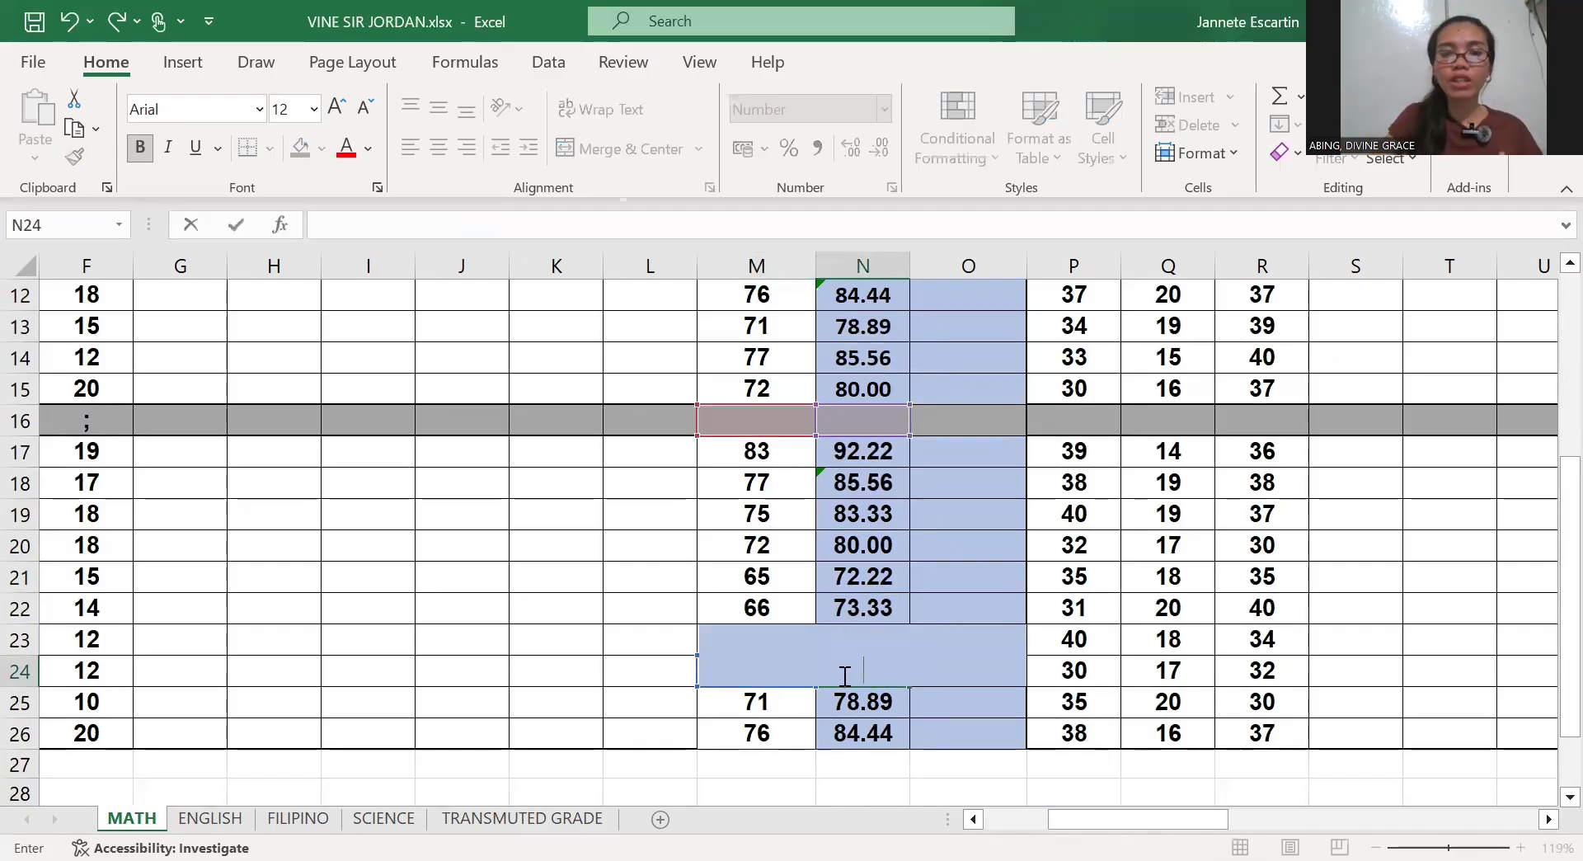
{"action": "left_click", "coordinate": [678, 676]}
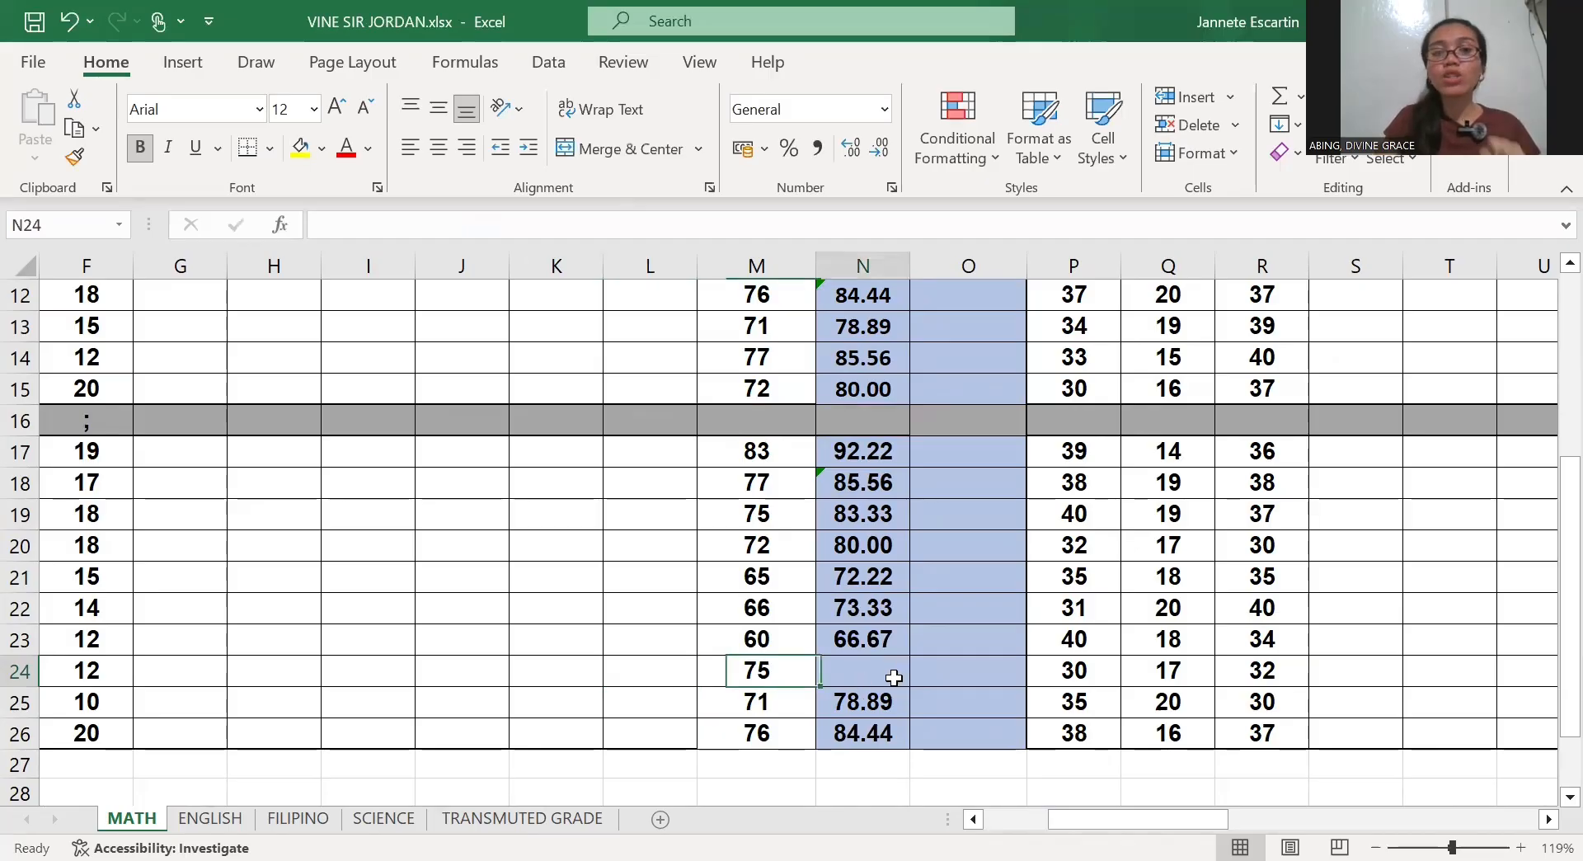
Compute the eighth female learner's written works percentage score in N24 with the formula =(M24/M9)*N9
{"action": "left_click", "coordinate": [893, 678]}
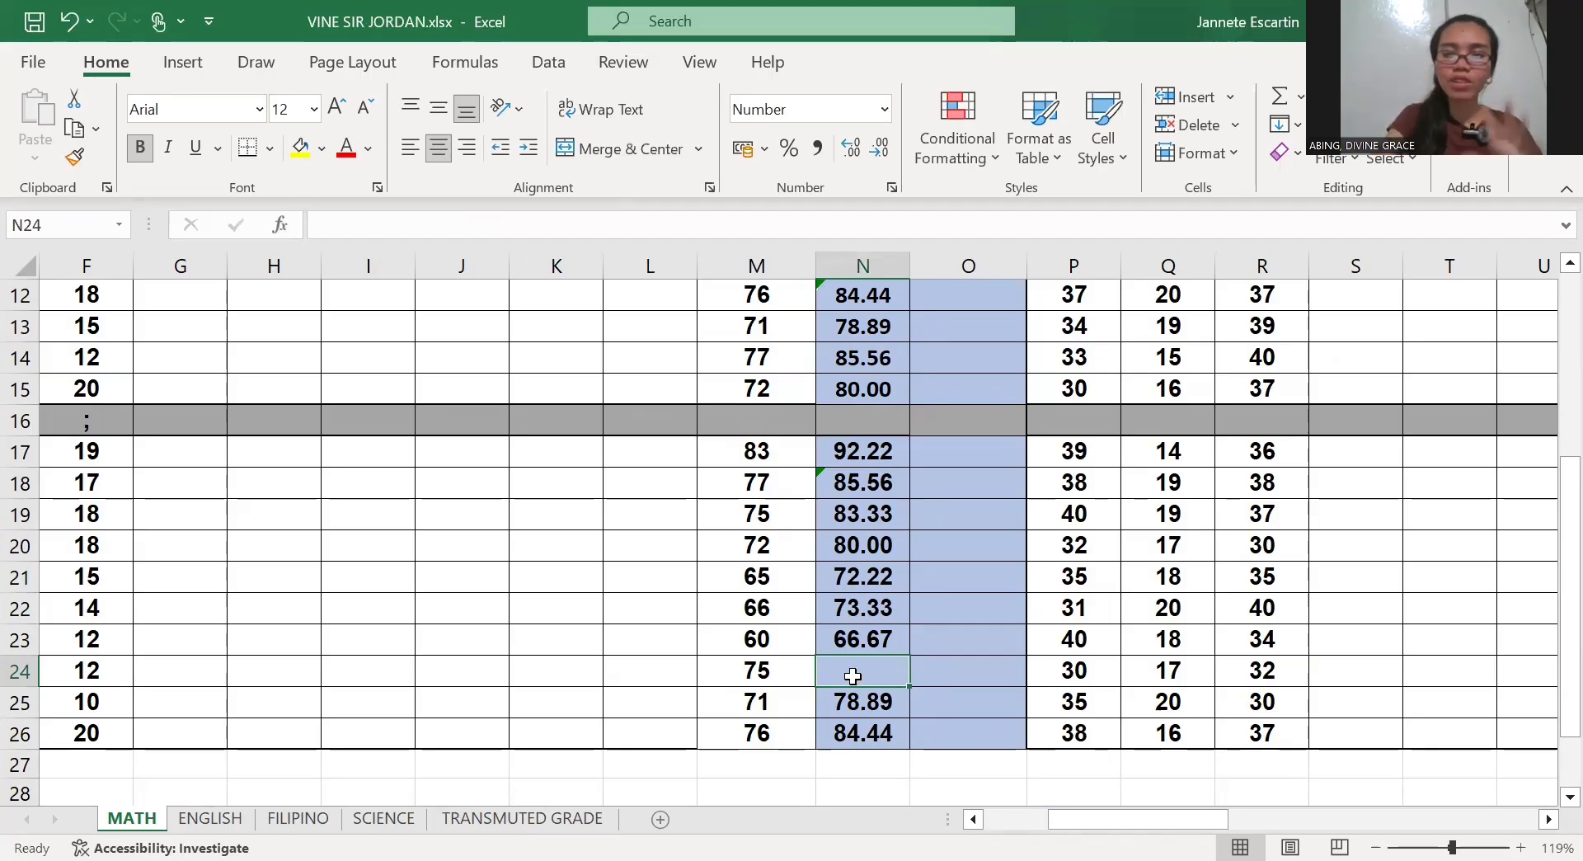
{"action": "type", "text": "="}
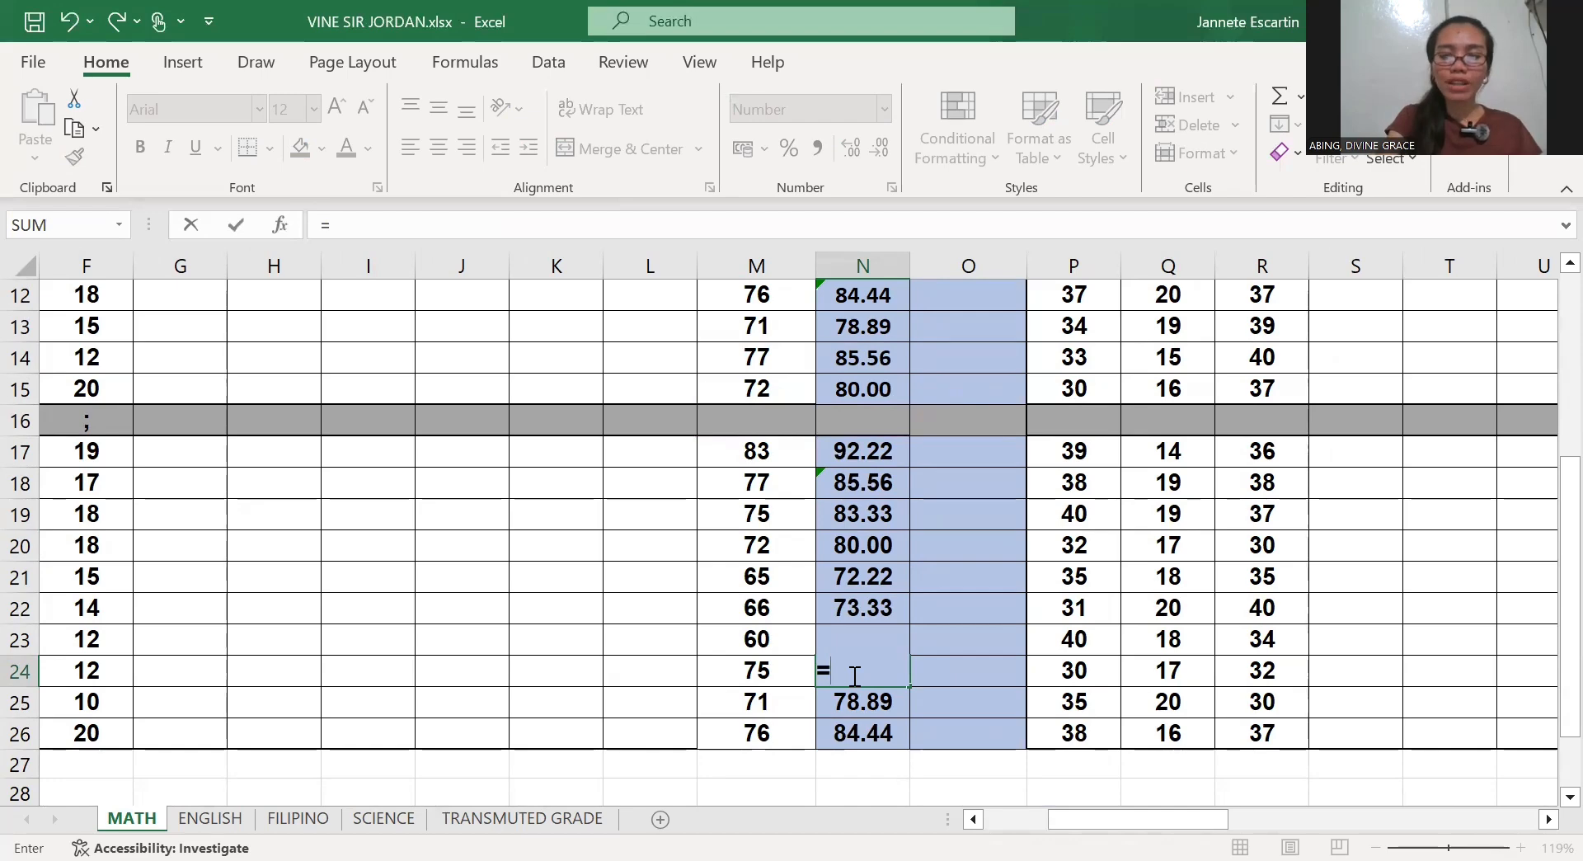
{"action": "type", "text": "("}
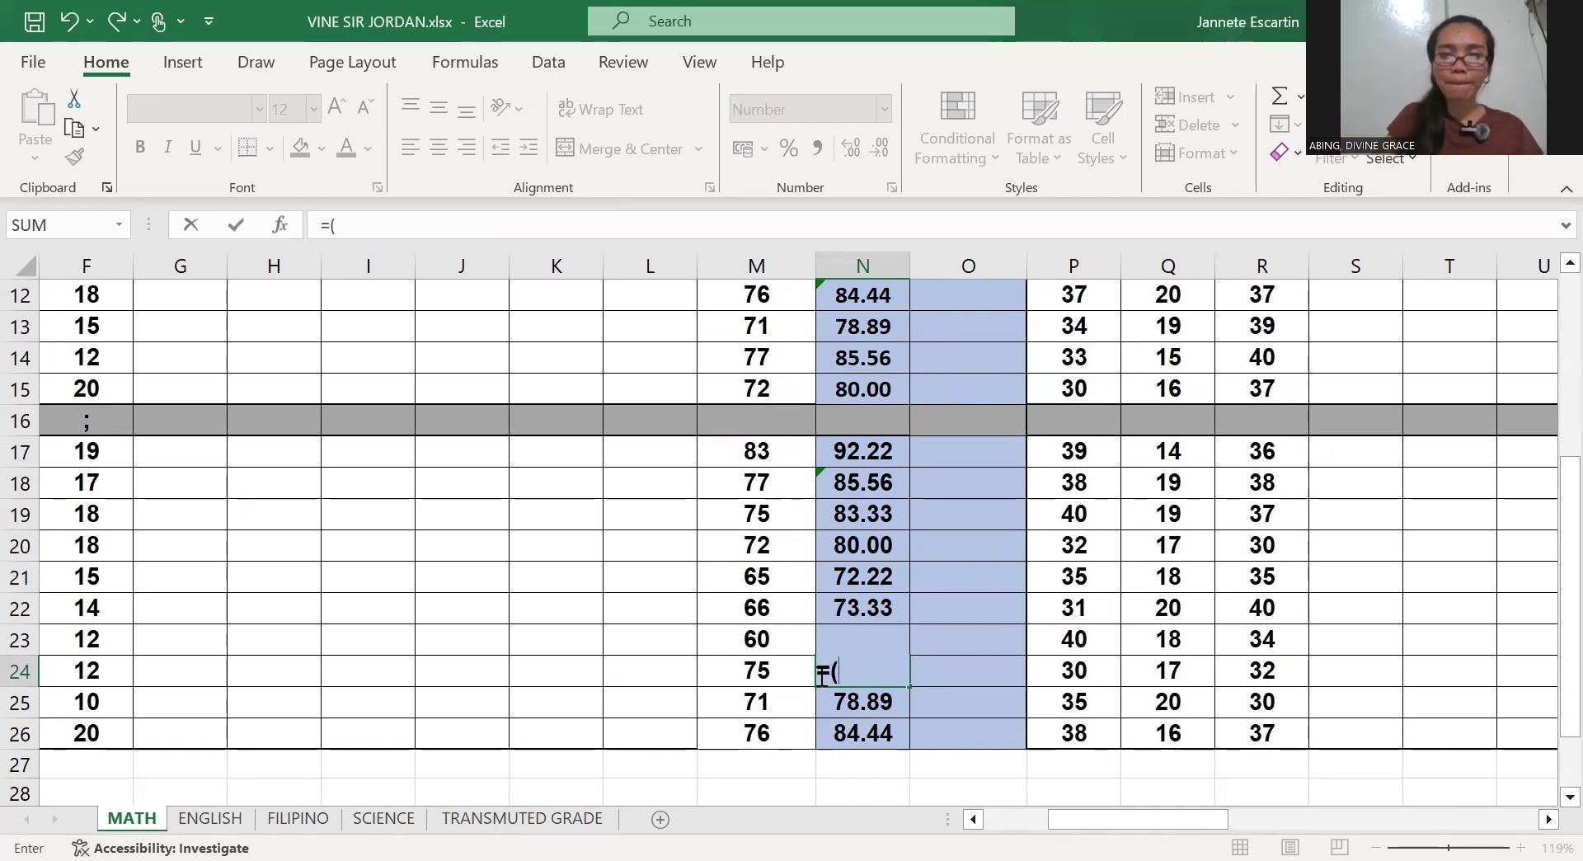
{"action": "left_click", "coordinate": [779, 670]}
{"action": "type", "text": "/"}
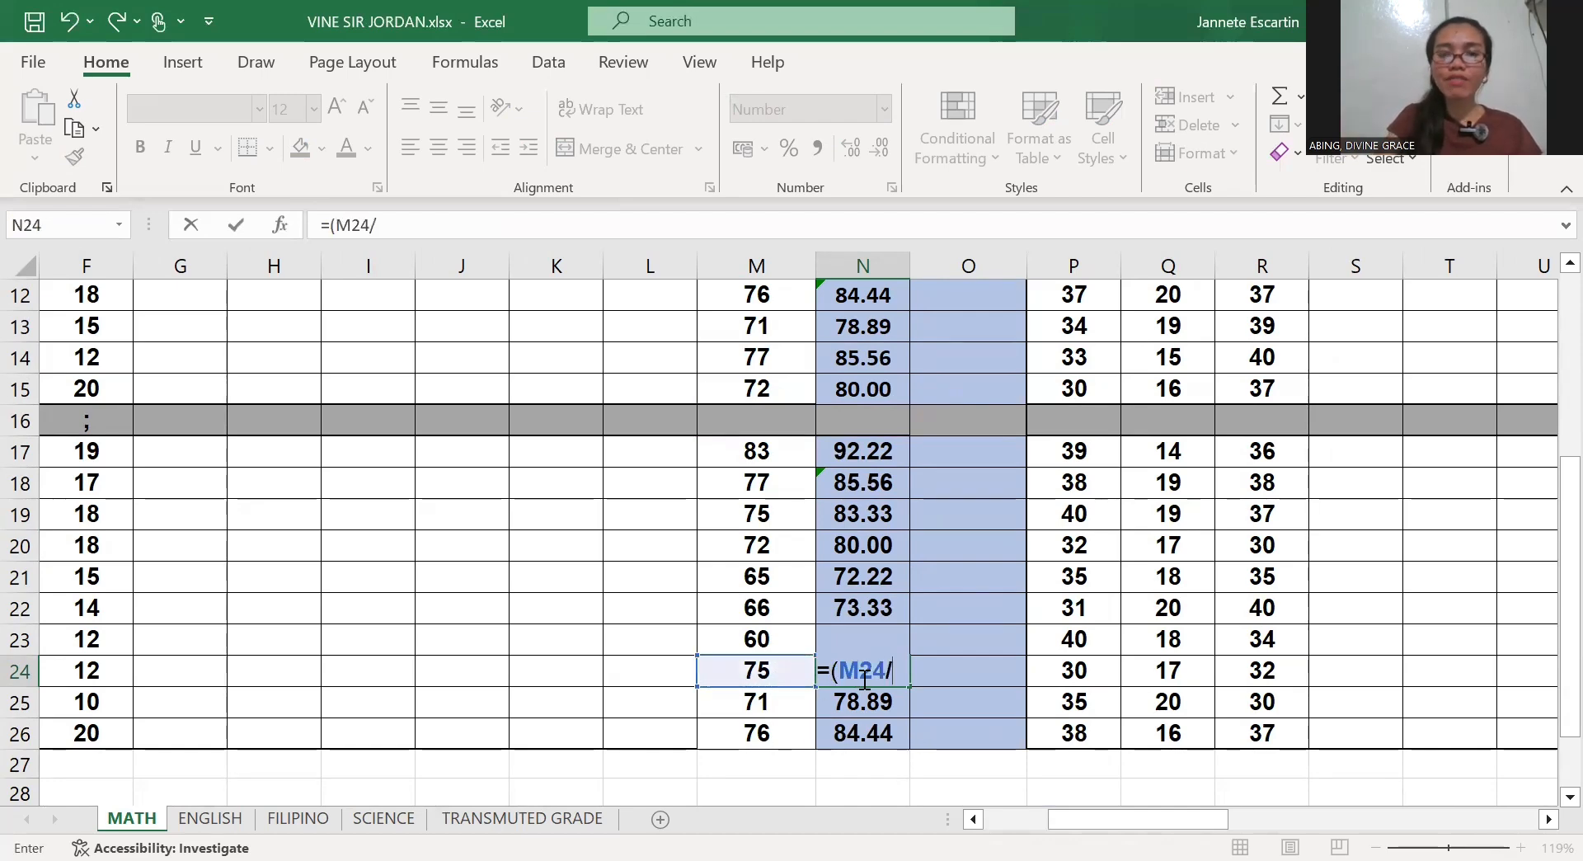
{"action": "scroll", "coordinate": [864, 678], "scroll_direction": "up", "scroll_amount": 2}
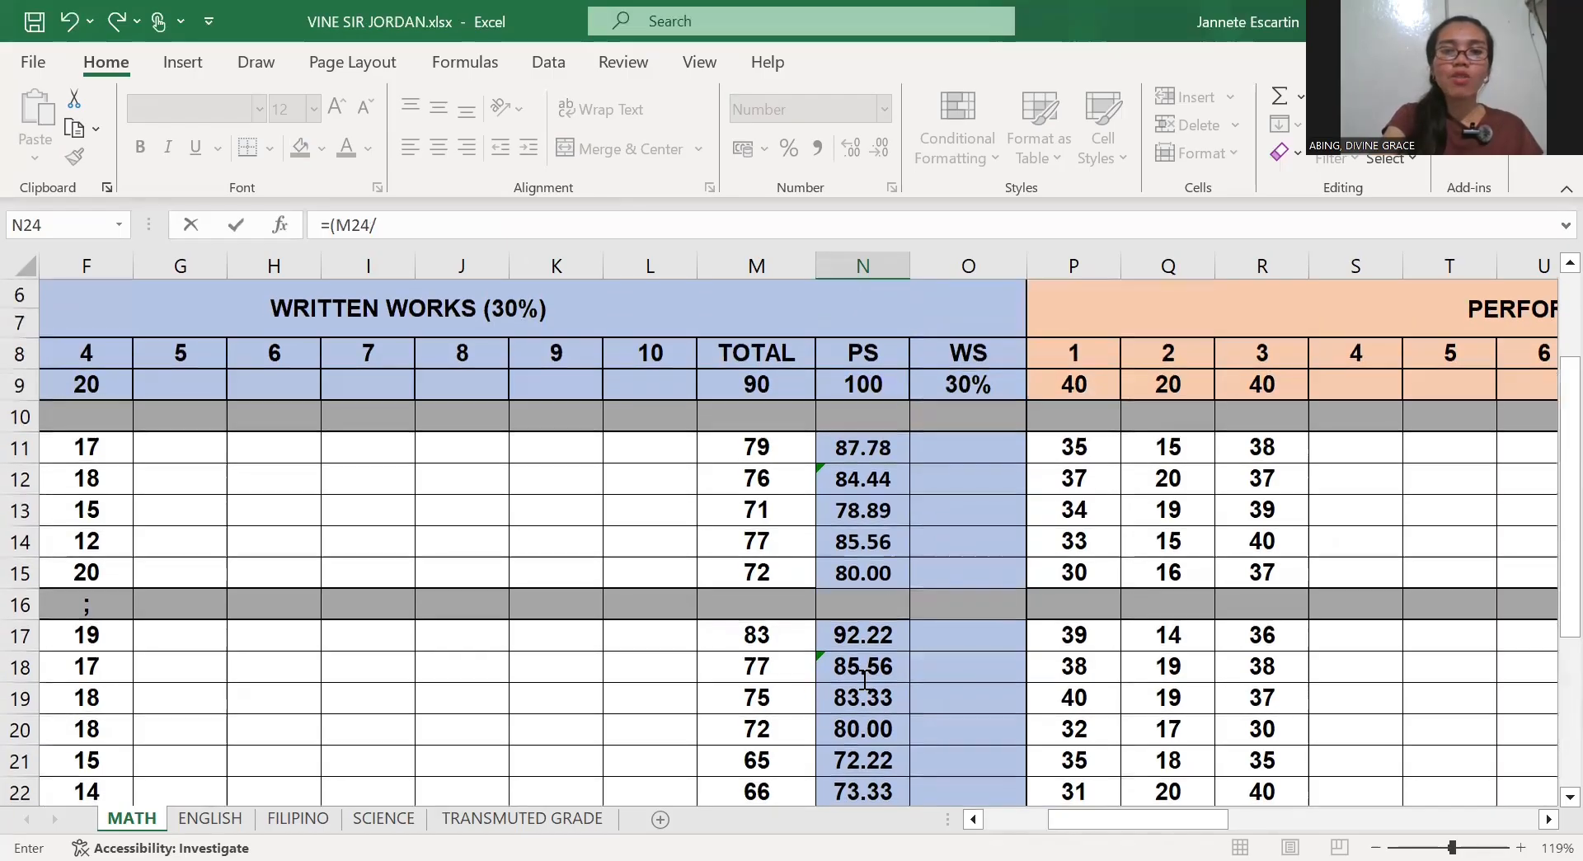
{"action": "left_click", "coordinate": [755, 387]}
{"action": "scroll", "coordinate": [864, 678], "scroll_direction": "down", "scroll_amount": 1}
{"action": "scroll", "coordinate": [864, 677], "scroll_direction": "down", "scroll_amount": 1}
{"action": "scroll", "coordinate": [864, 678], "scroll_direction": "right", "scroll_amount": 1}
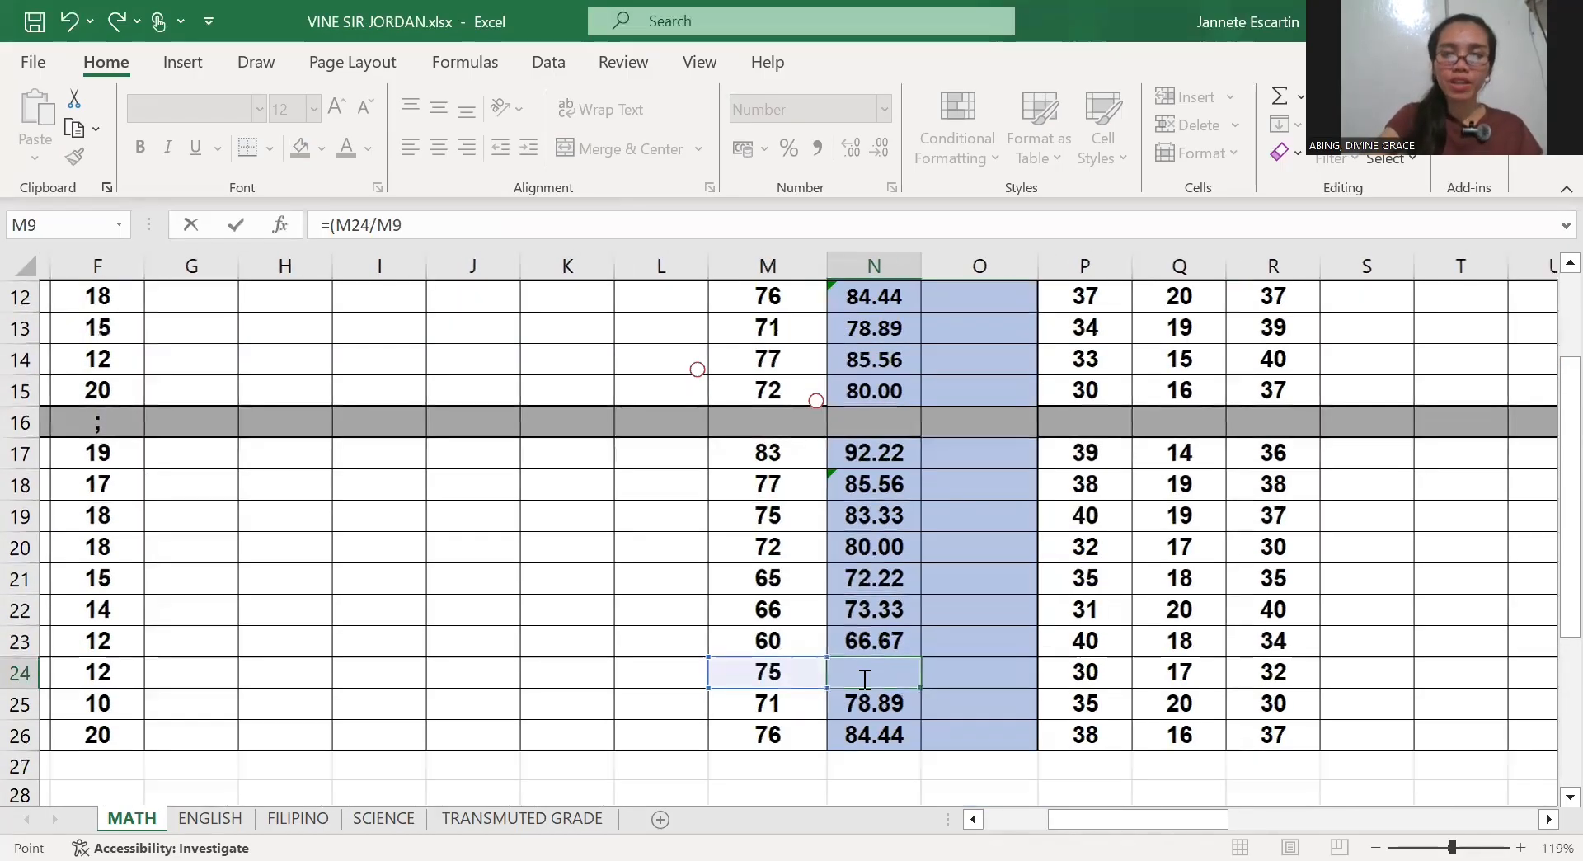
{"action": "type", "text": ")"}
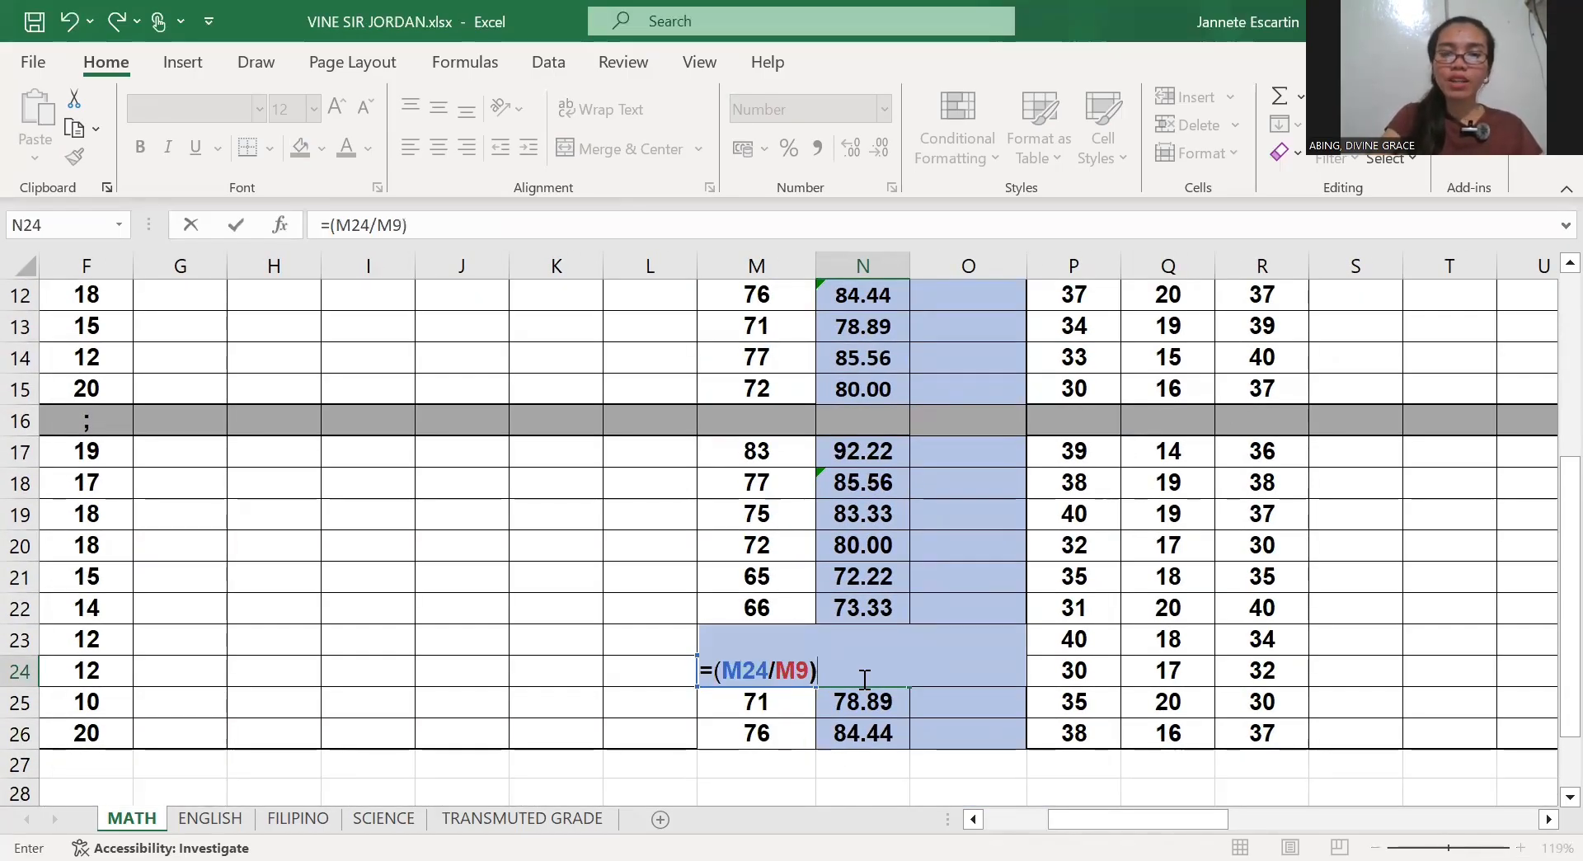
{"action": "type", "text": "*"}
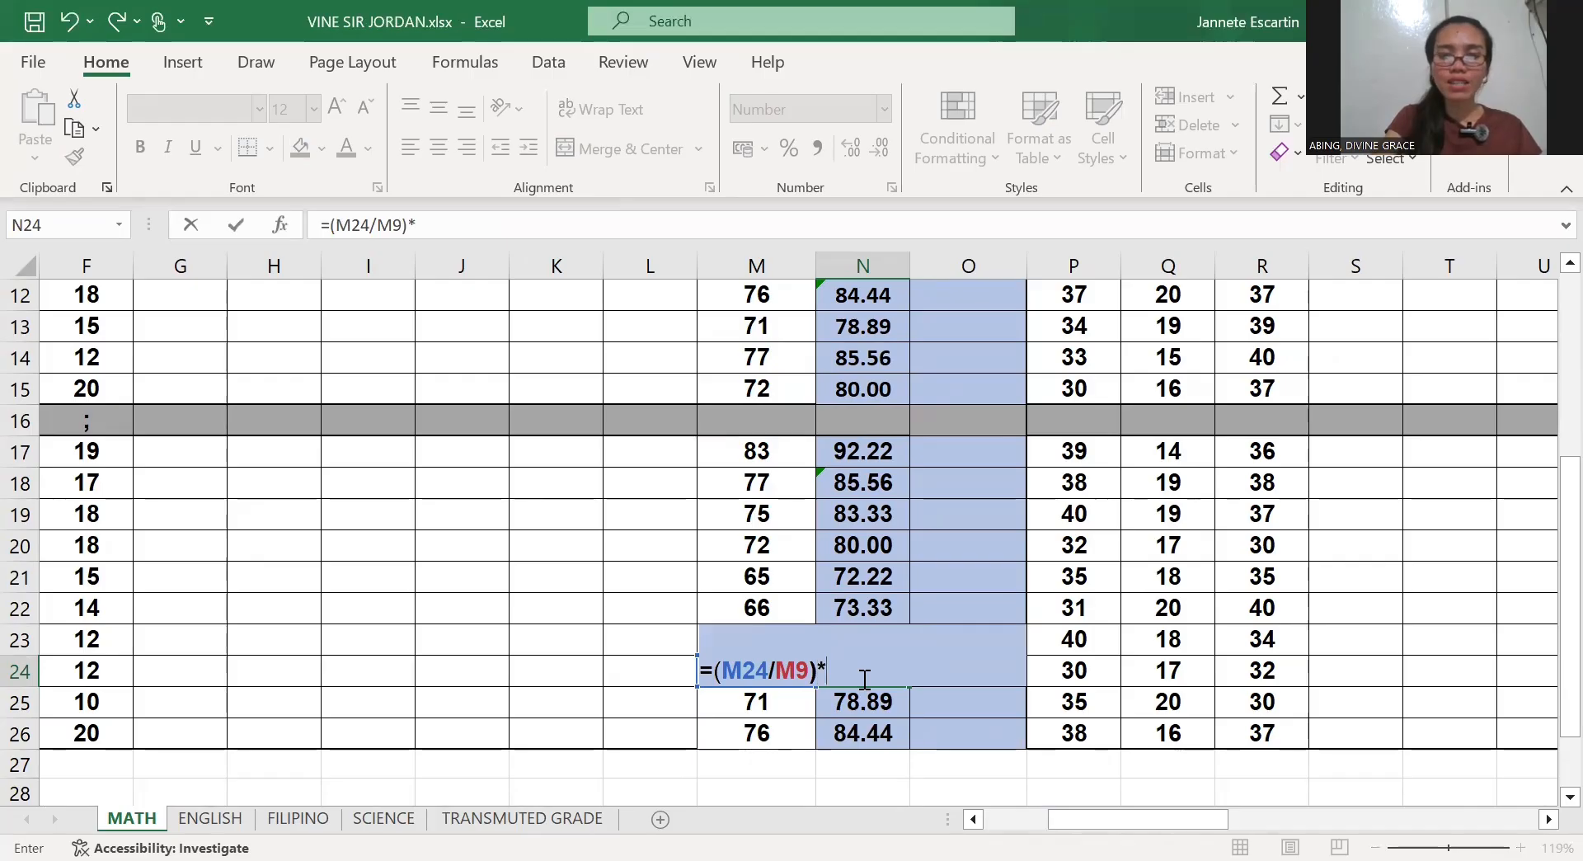
{"action": "key", "text": "Up"}
{"action": "key", "text": "Up"}
{"action": "key", "text": "Up"}
{"action": "key", "text": "Up"}
{"action": "key", "text": "Up"}
{"action": "key", "text": "Up"}
{"action": "key", "text": "Up"}
{"action": "key", "text": "Up"}
{"action": "key", "text": "Up"}
{"action": "key", "text": "Up"}
{"action": "key", "text": "Up"}
{"action": "key", "text": "Up"}
{"action": "key", "text": "Up"}
{"action": "key", "text": "Up"}
{"action": "key", "text": "Up"}
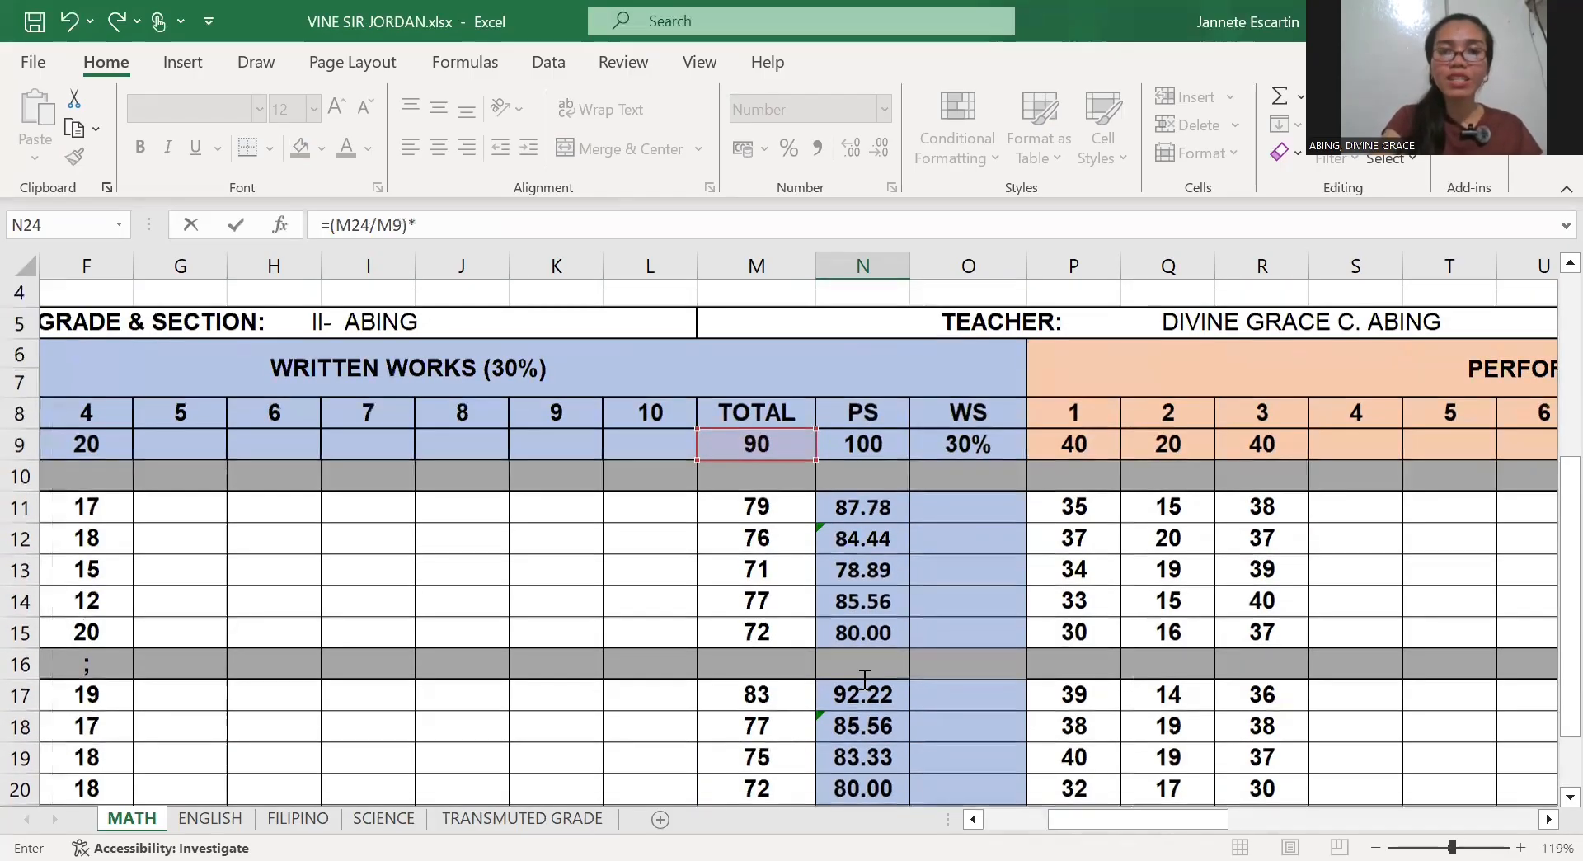
{"action": "key", "text": "Return"}
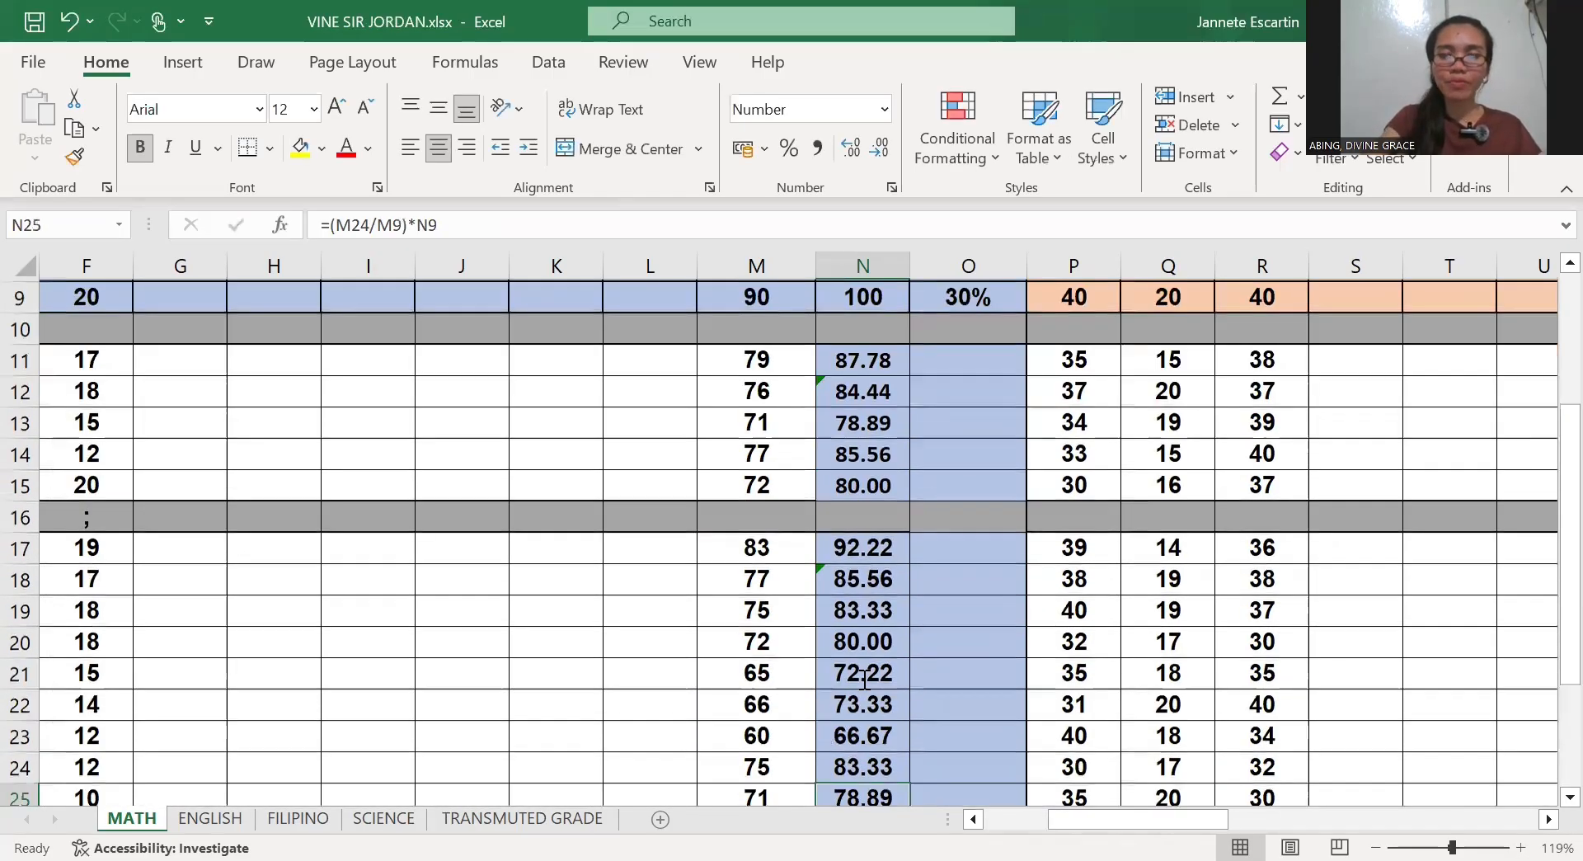
Enter the formula =N11*0.3 in O11 for the first male learner's written works weighted score
{"action": "scroll", "coordinate": [863, 680], "scroll_direction": "up", "scroll_amount": 3}
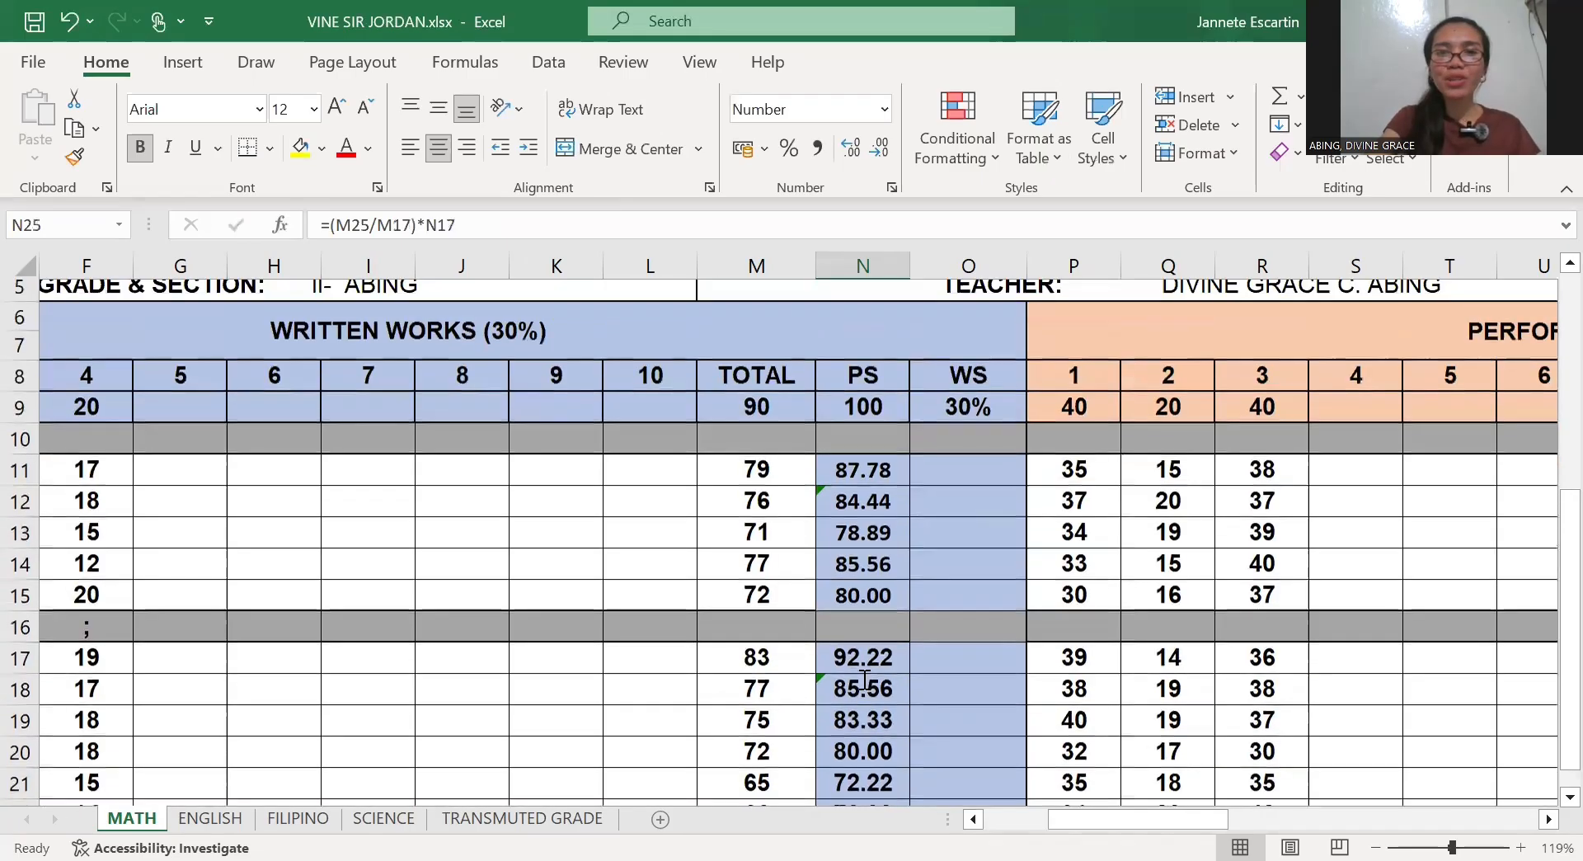
{"action": "scroll", "coordinate": [863, 680], "scroll_direction": "right", "scroll_amount": 2}
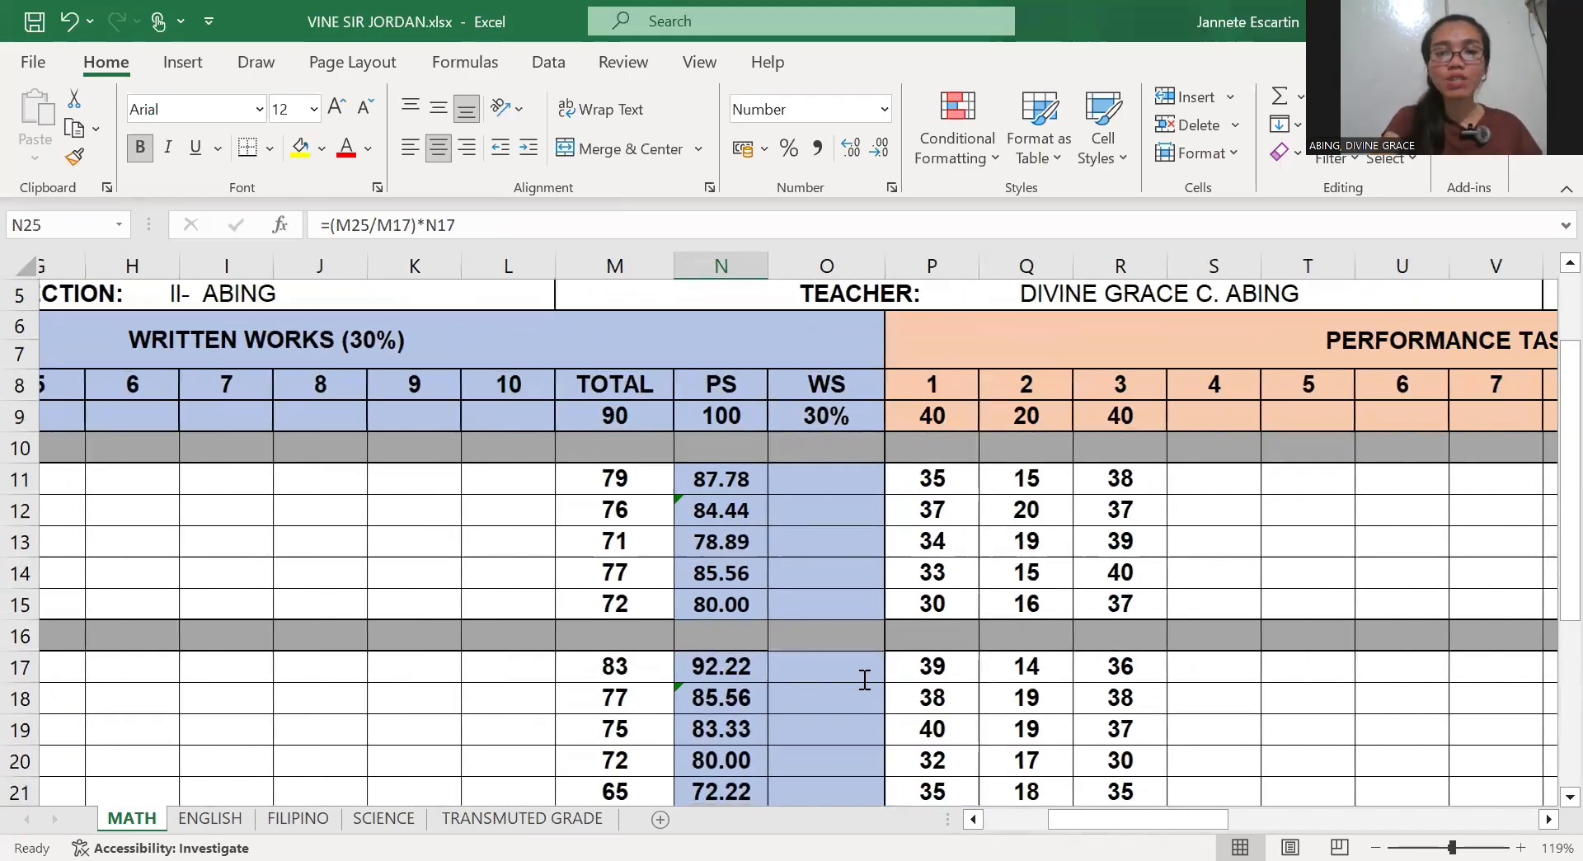
{"action": "key", "text": "Right"}
{"action": "key", "text": "Up"}
{"action": "key", "text": "Up"}
{"action": "key", "text": "Up"}
{"action": "key", "text": "Up"}
{"action": "key", "text": "Up"}
{"action": "key", "text": "Up"}
{"action": "key", "text": "Up"}
{"action": "key", "text": "Up"}
{"action": "key", "text": "Up"}
{"action": "key", "text": "Up"}
{"action": "key", "text": "Up"}
{"action": "key", "text": "Up"}
{"action": "key", "text": "Up"}
{"action": "key", "text": "Up"}
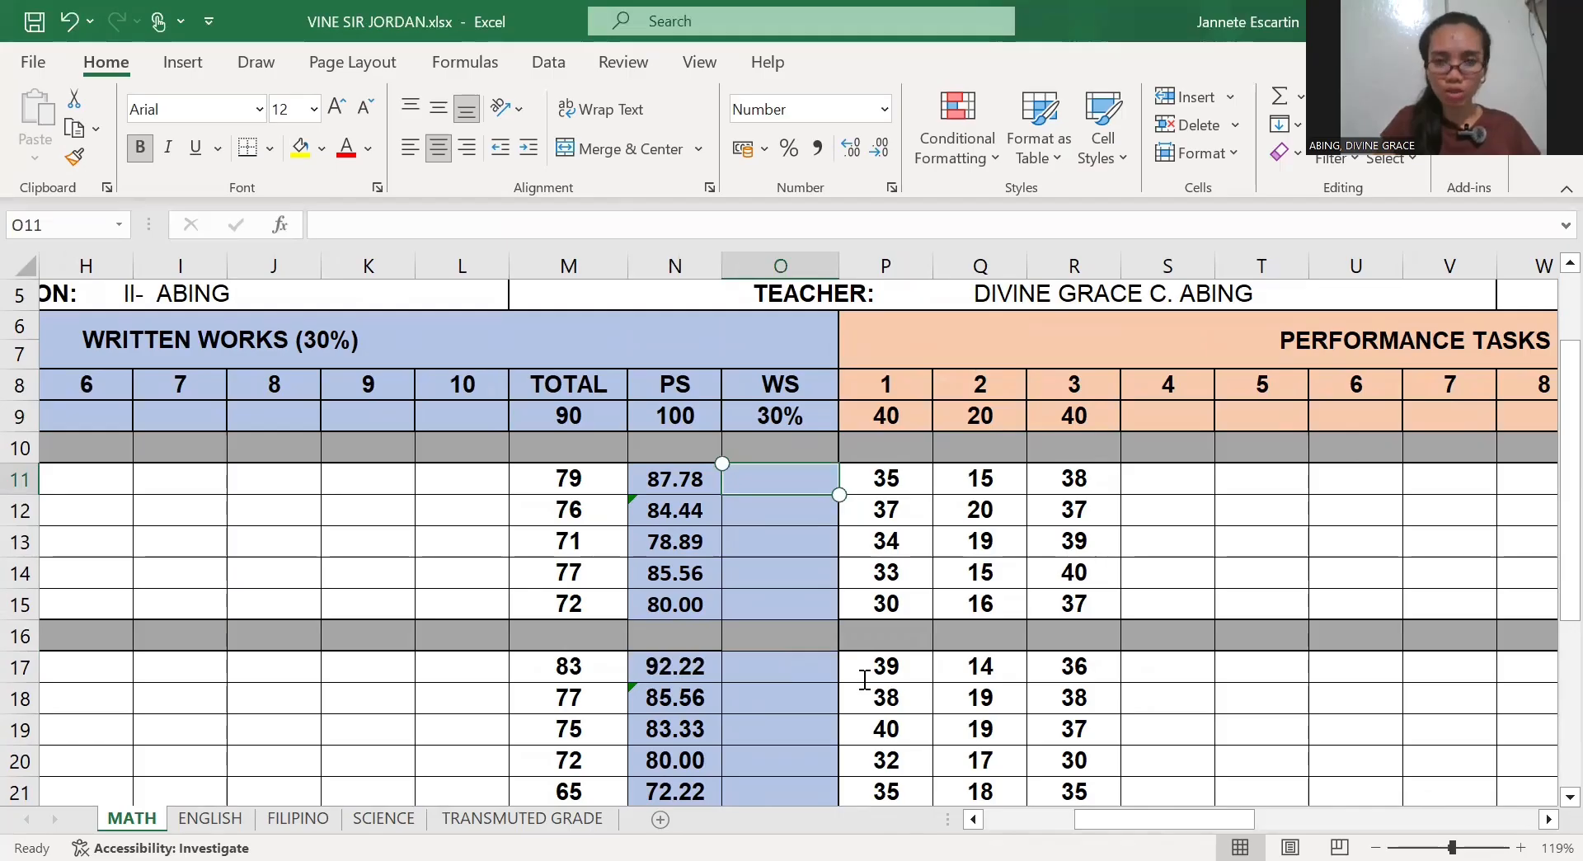
{"action": "left_click", "coordinate": [781, 480]}
{"action": "type", "text": "="}
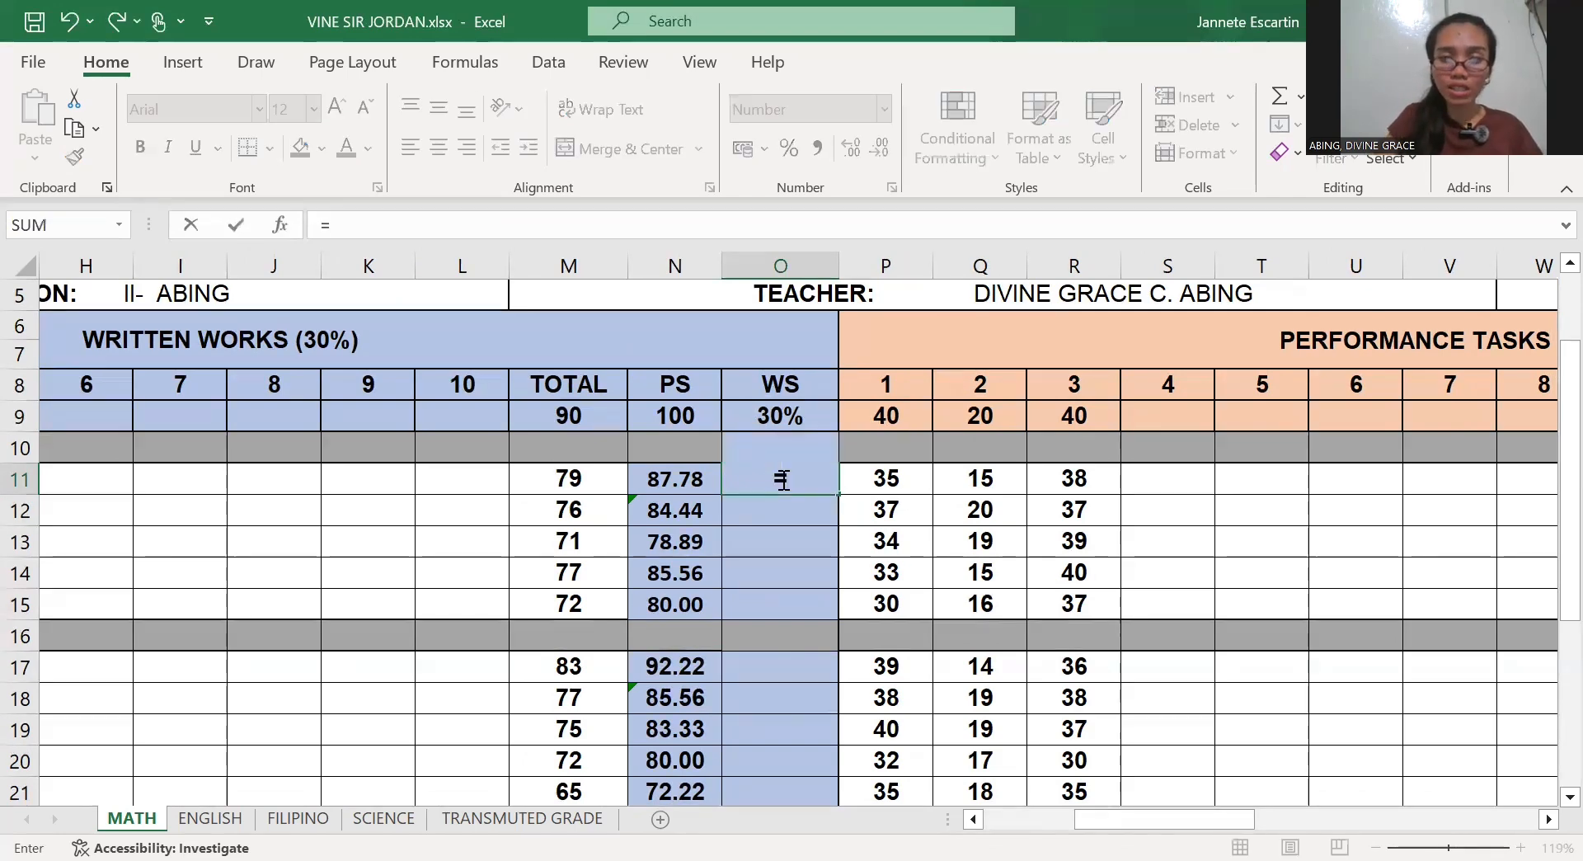
{"action": "left_click", "coordinate": [688, 480]}
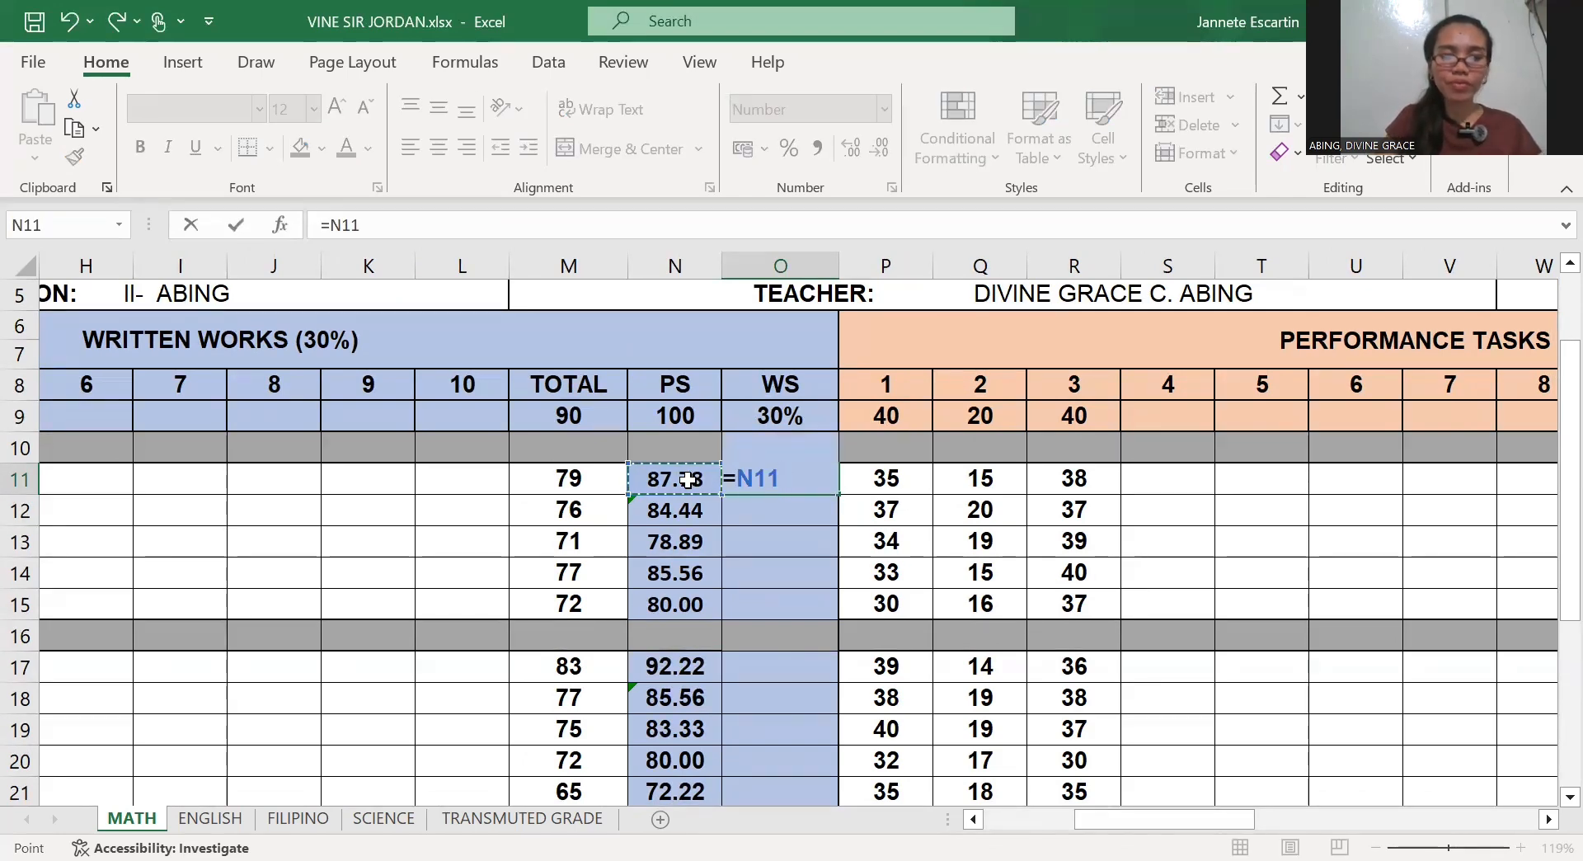
{"action": "type", "text": "*"}
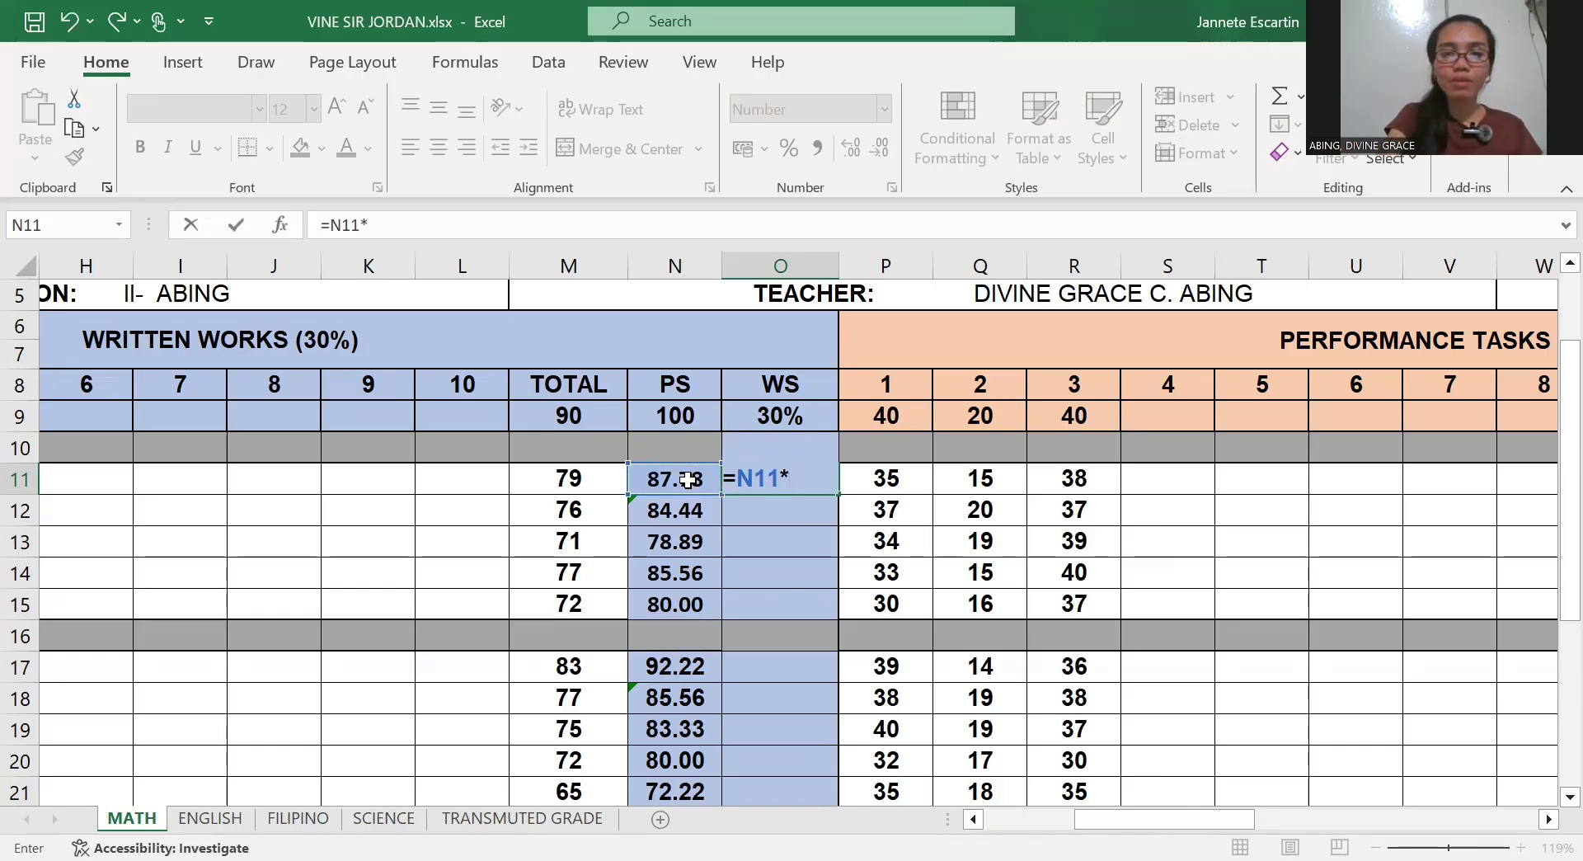
{"action": "type", "text": "0.3"}
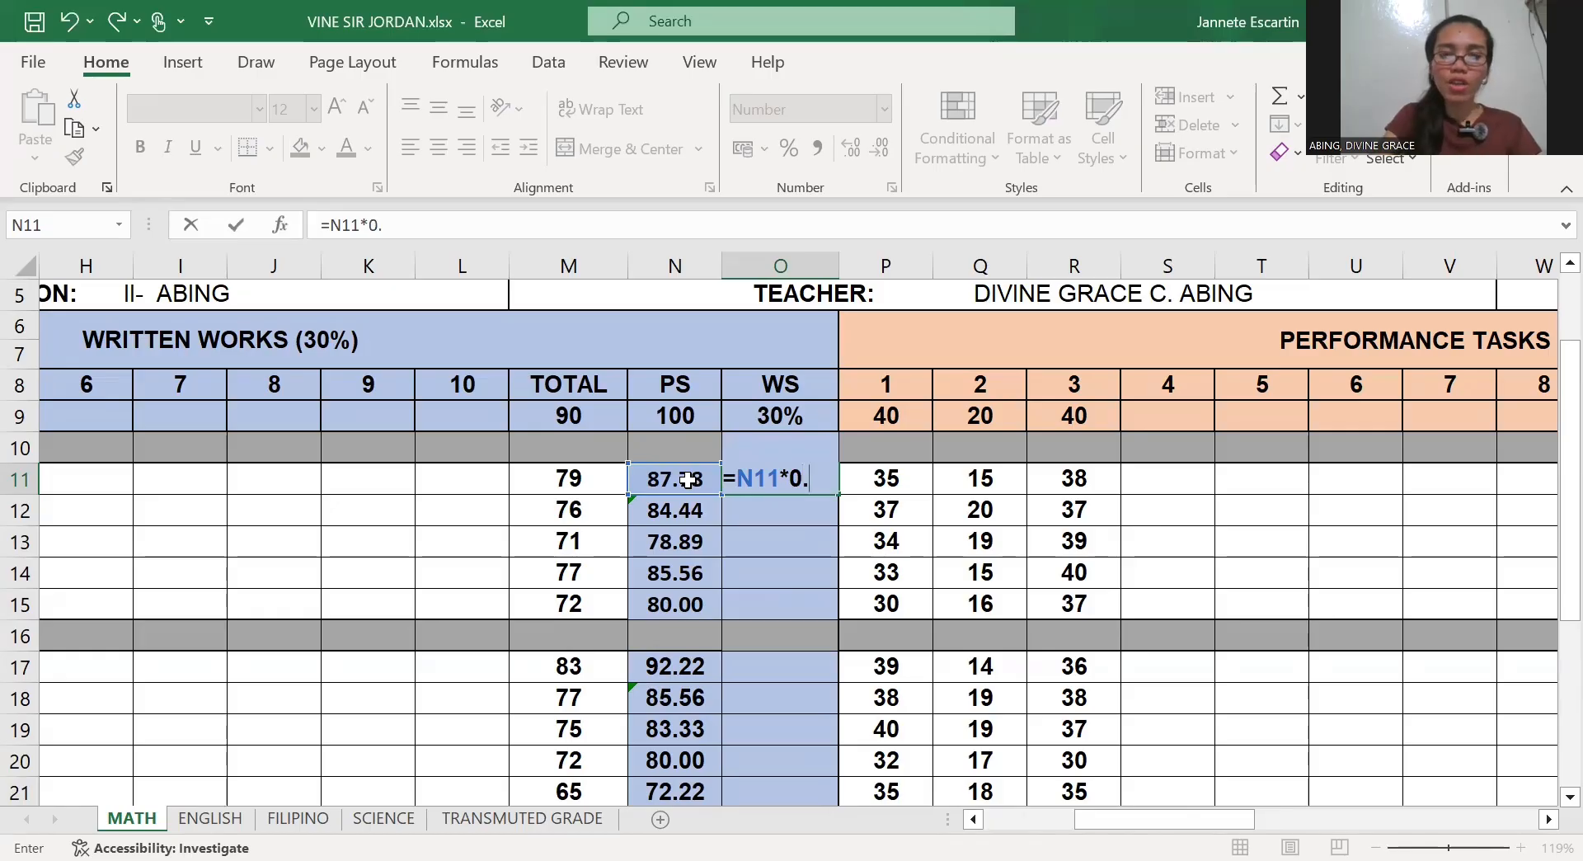
{"action": "key", "text": "Up"}
{"action": "key", "text": "Up"}
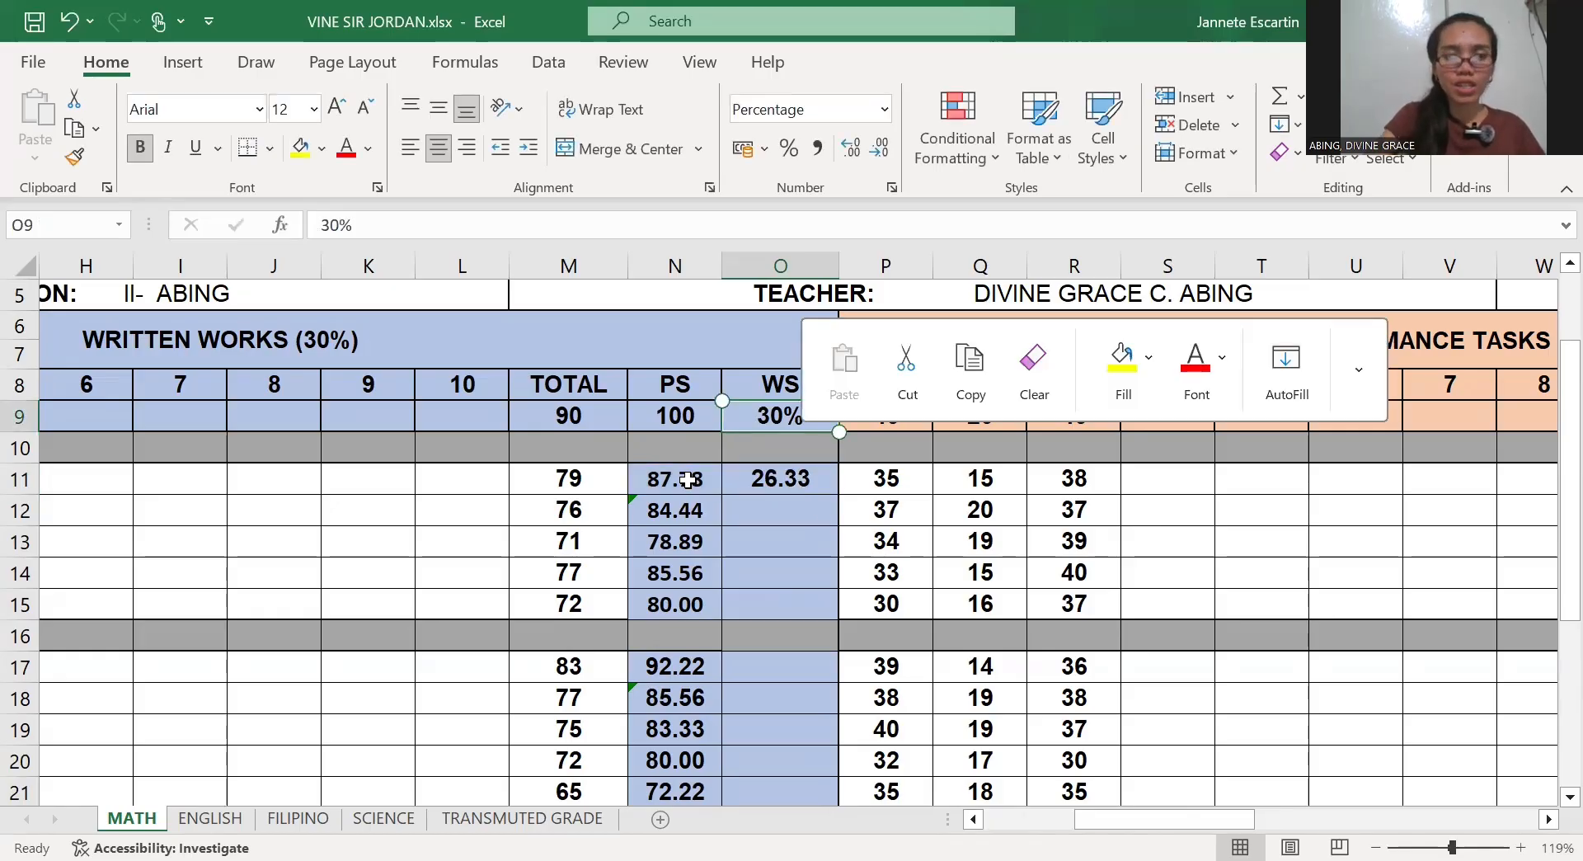
Clear the first male learner's weighted score formula in O11
{"action": "left_click", "coordinate": [748, 488]}
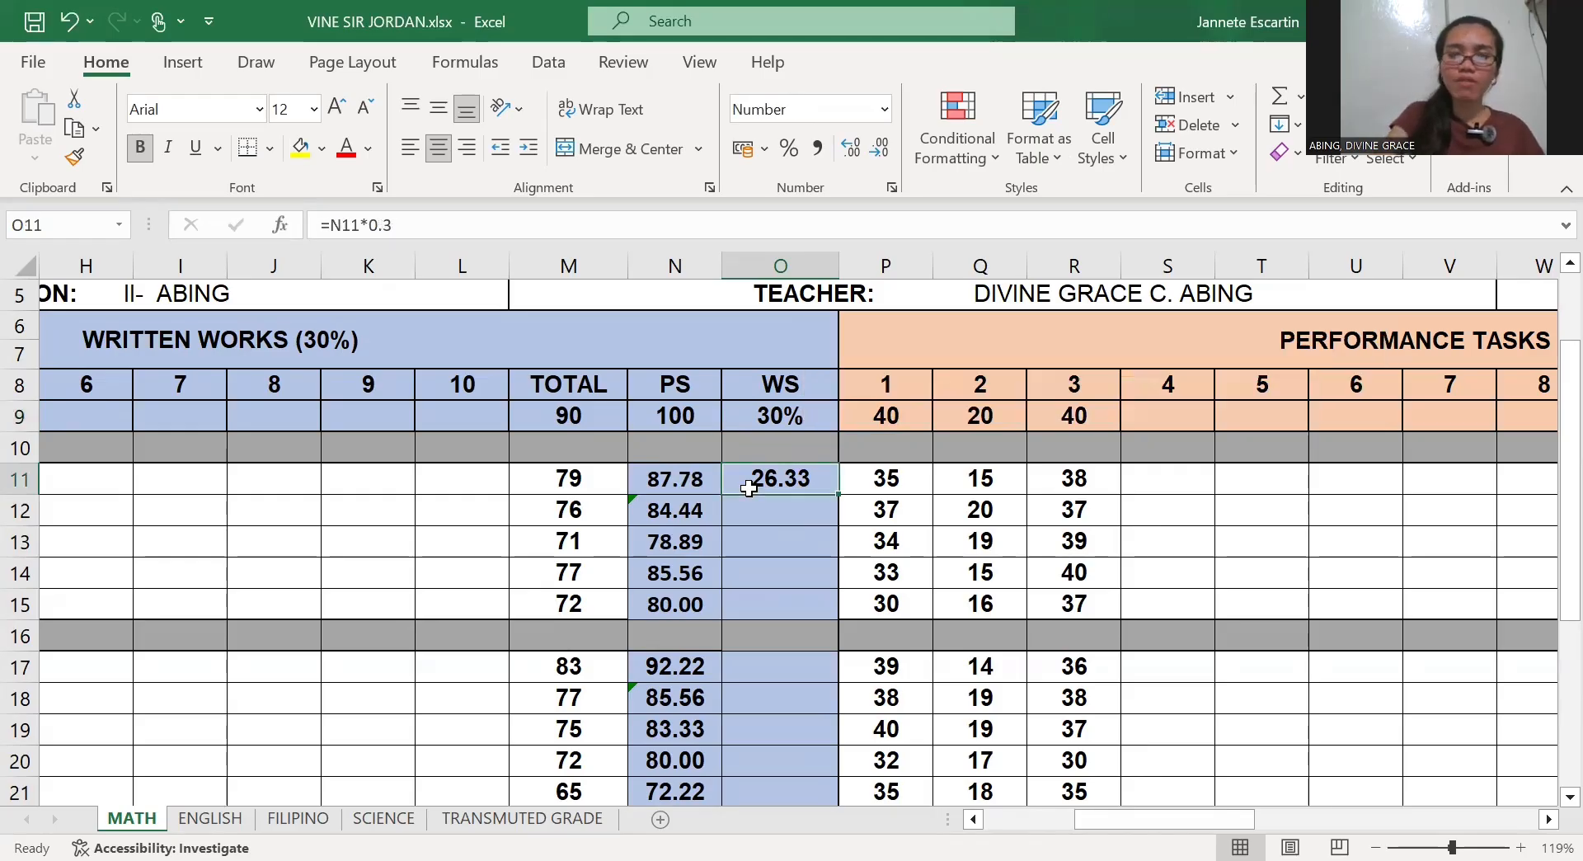
{"action": "key", "text": "Delete"}
{"action": "left_click", "coordinate": [753, 506]}
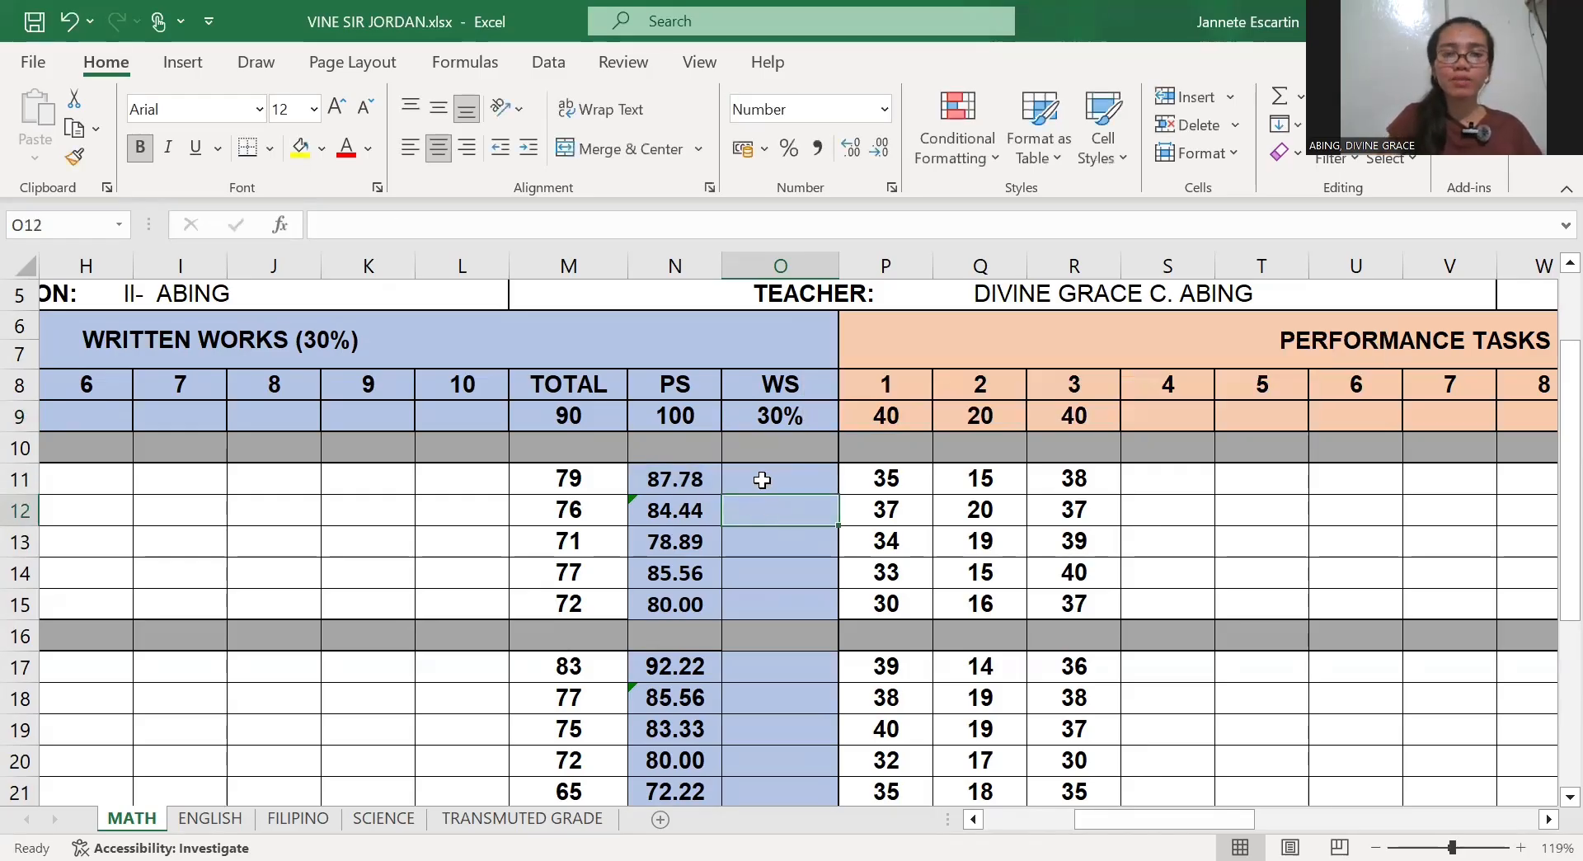
Compute the first male learner's written works weighted score in O11 with =N11*0.3 and fill it down to O15 for the male learners
{"action": "left_click", "coordinate": [762, 480]}
{"action": "double_click", "coordinate": [763, 480]}
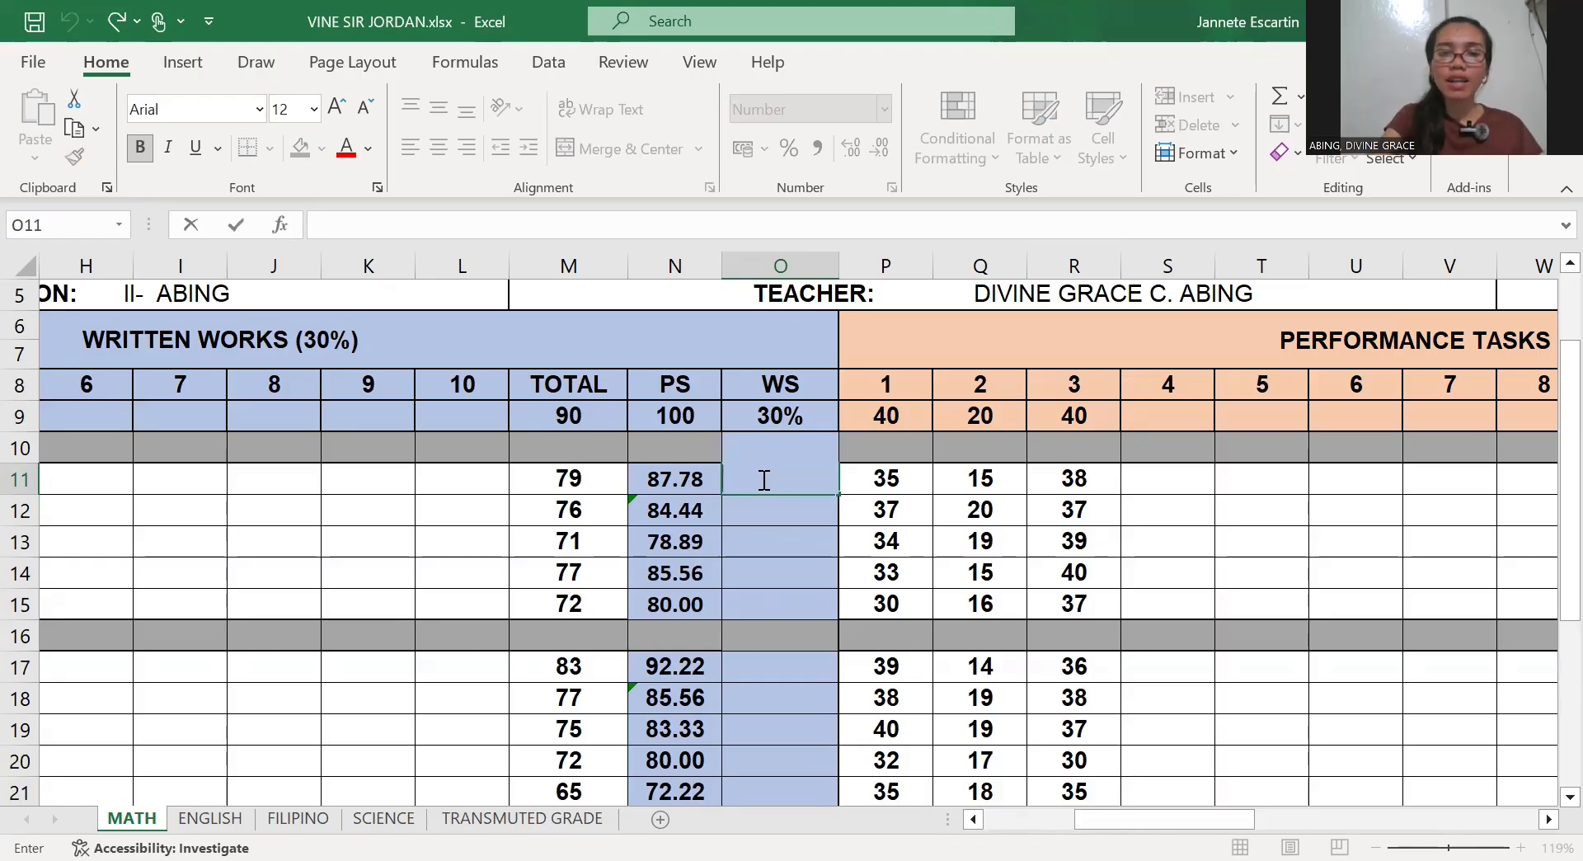
{"action": "type", "text": "="}
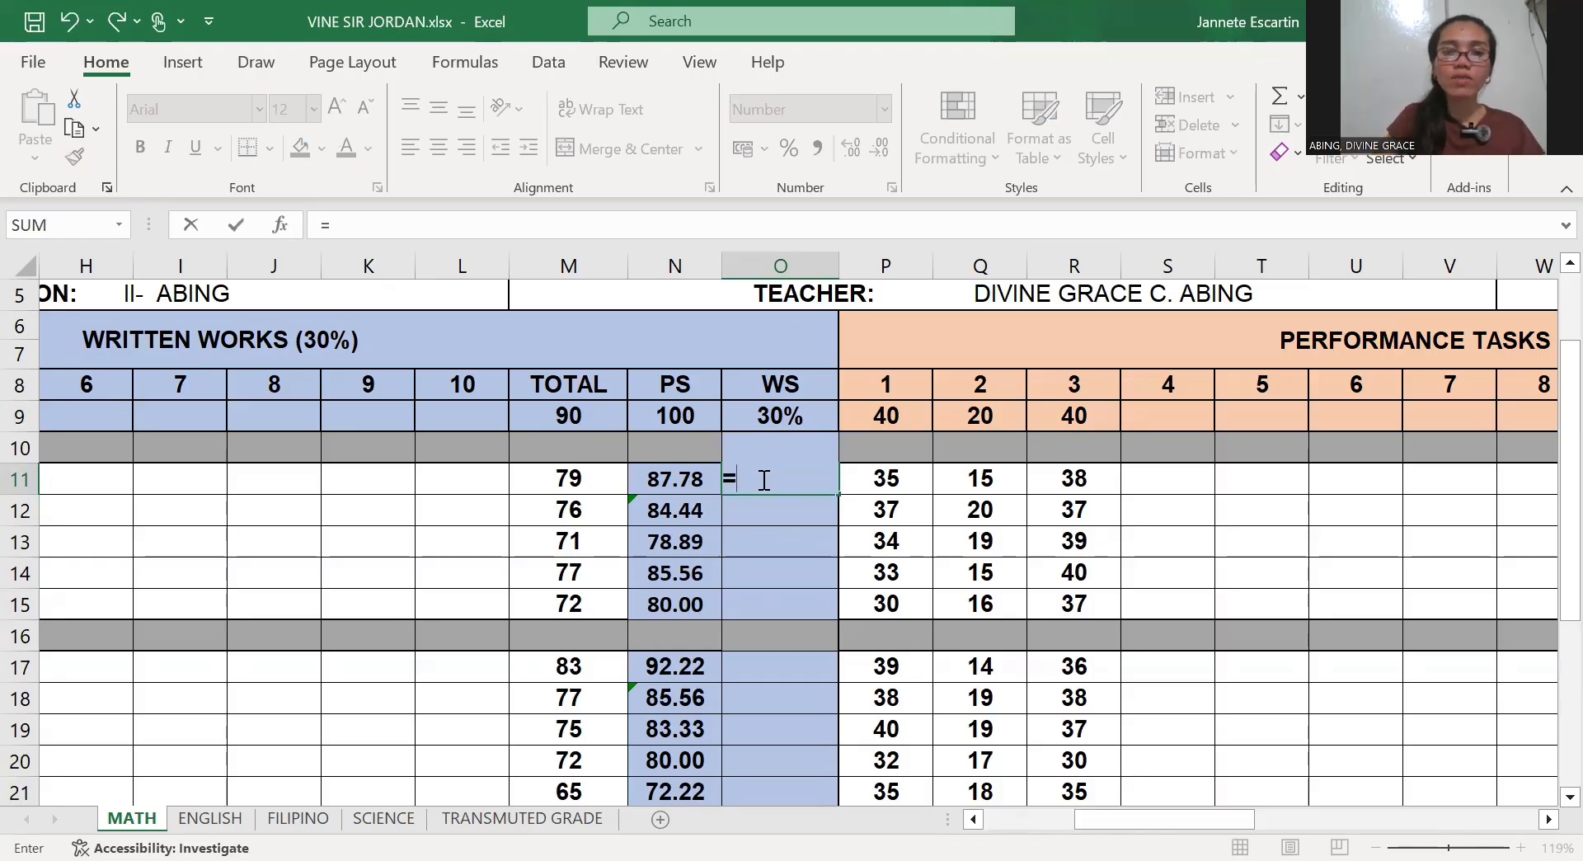
{"action": "left_click", "coordinate": [703, 478]}
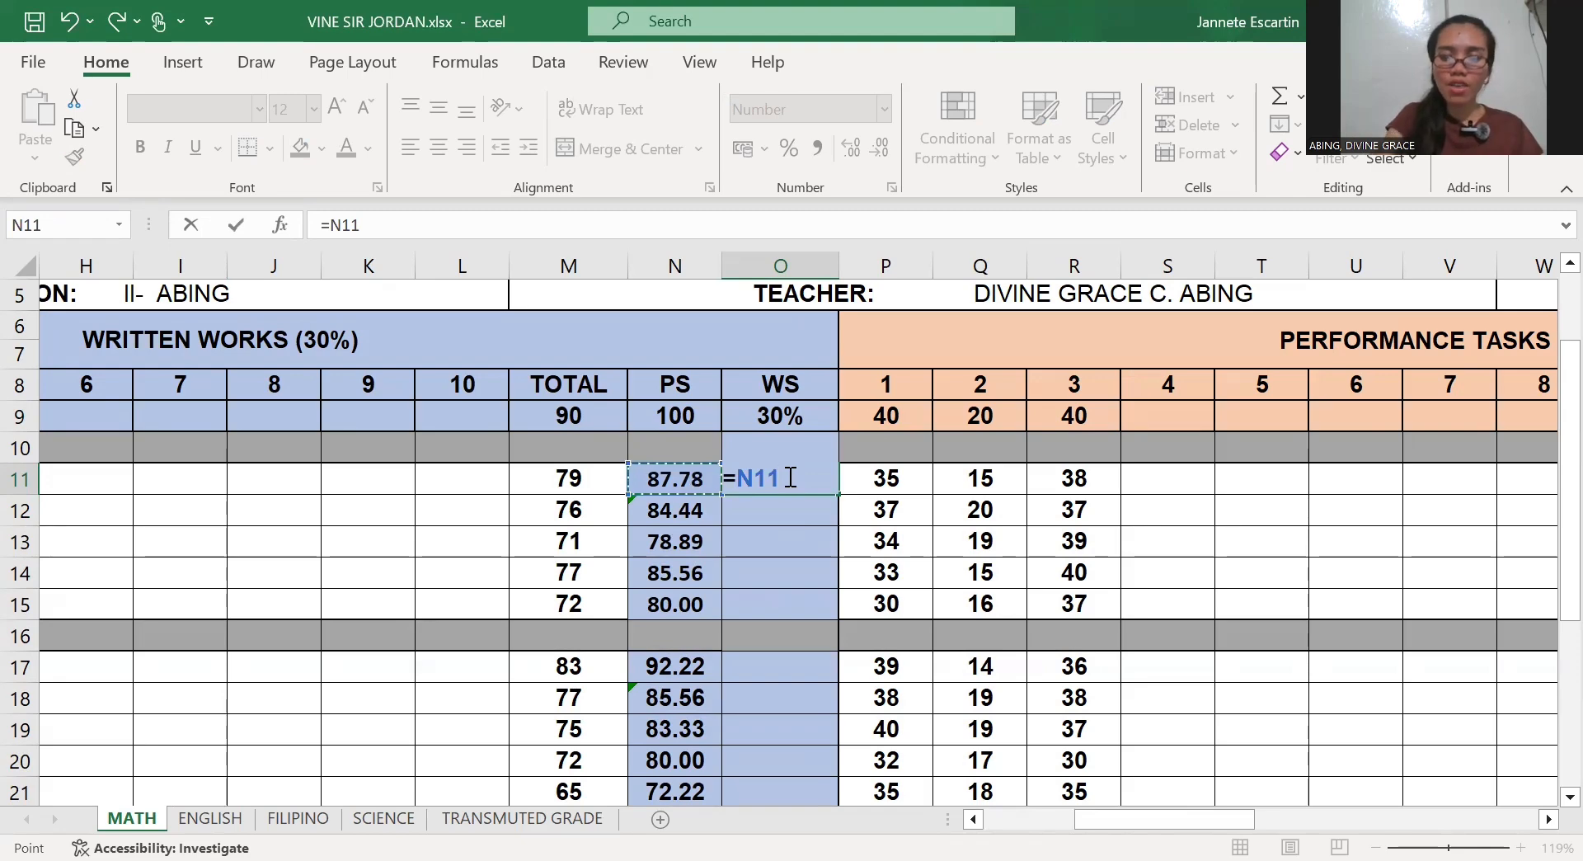
{"action": "type", "text": "*"}
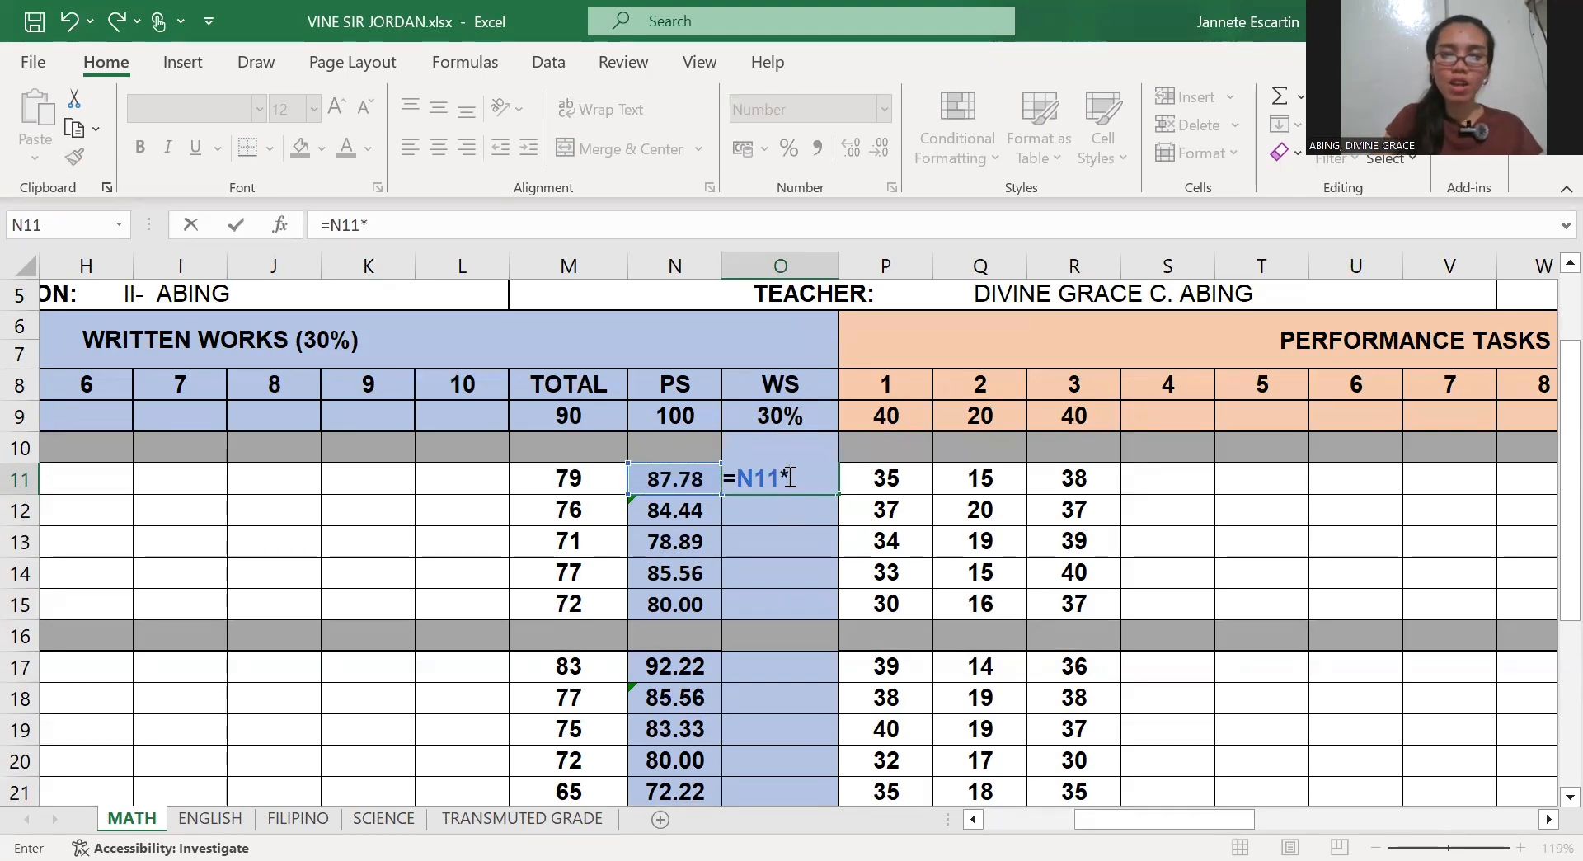
{"action": "type", "text": "0.3"}
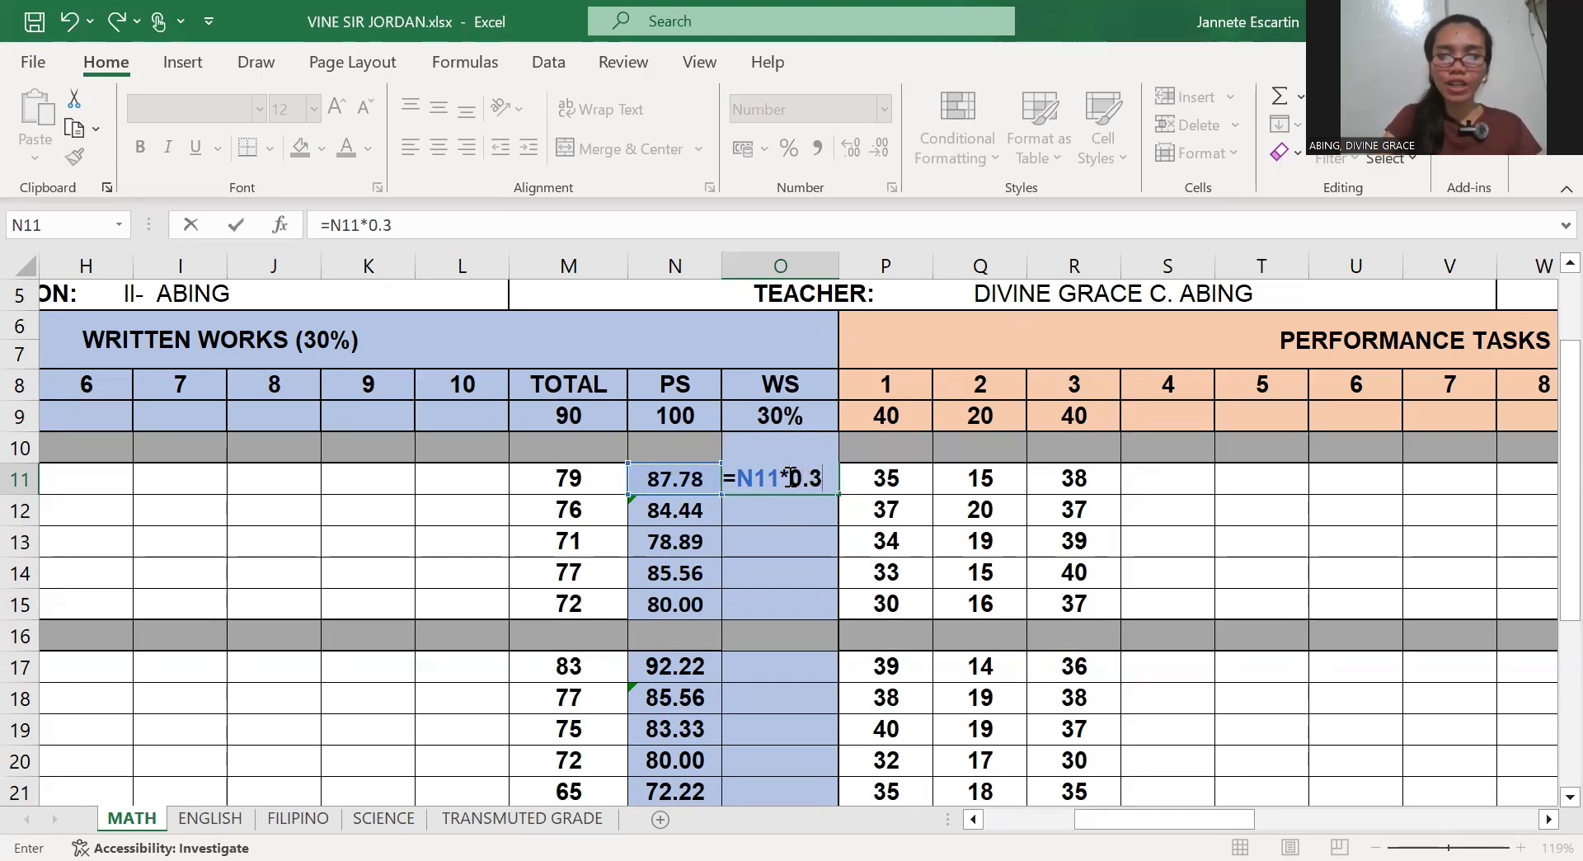
{"action": "key", "text": "Return"}
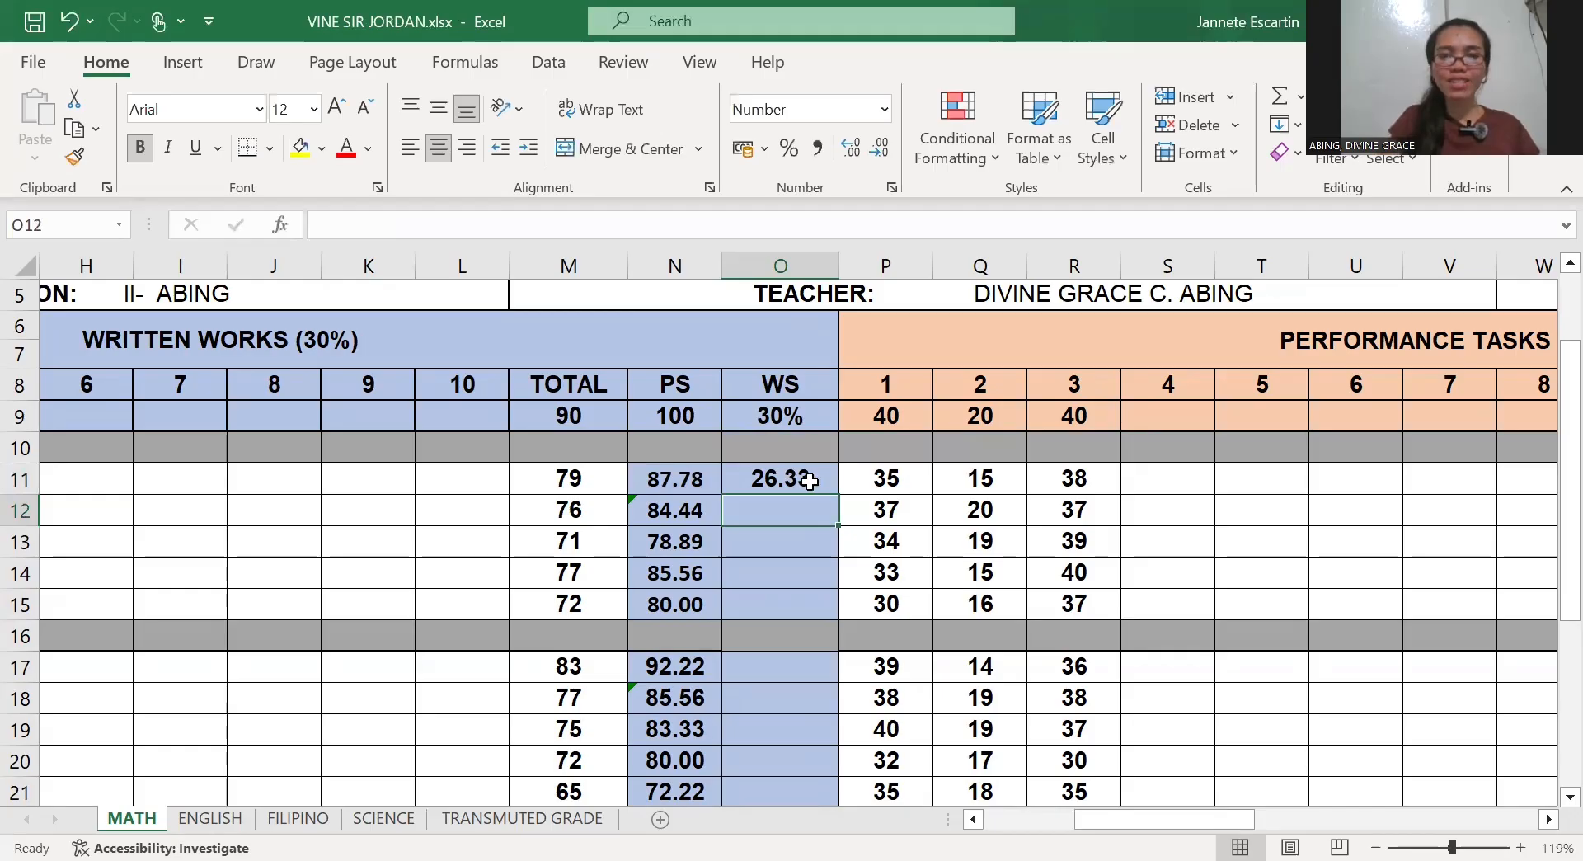
{"action": "left_click", "coordinate": [804, 478]}
{"action": "left_click_drag", "start_coordinate": [835, 494], "coordinate": [833, 606]}
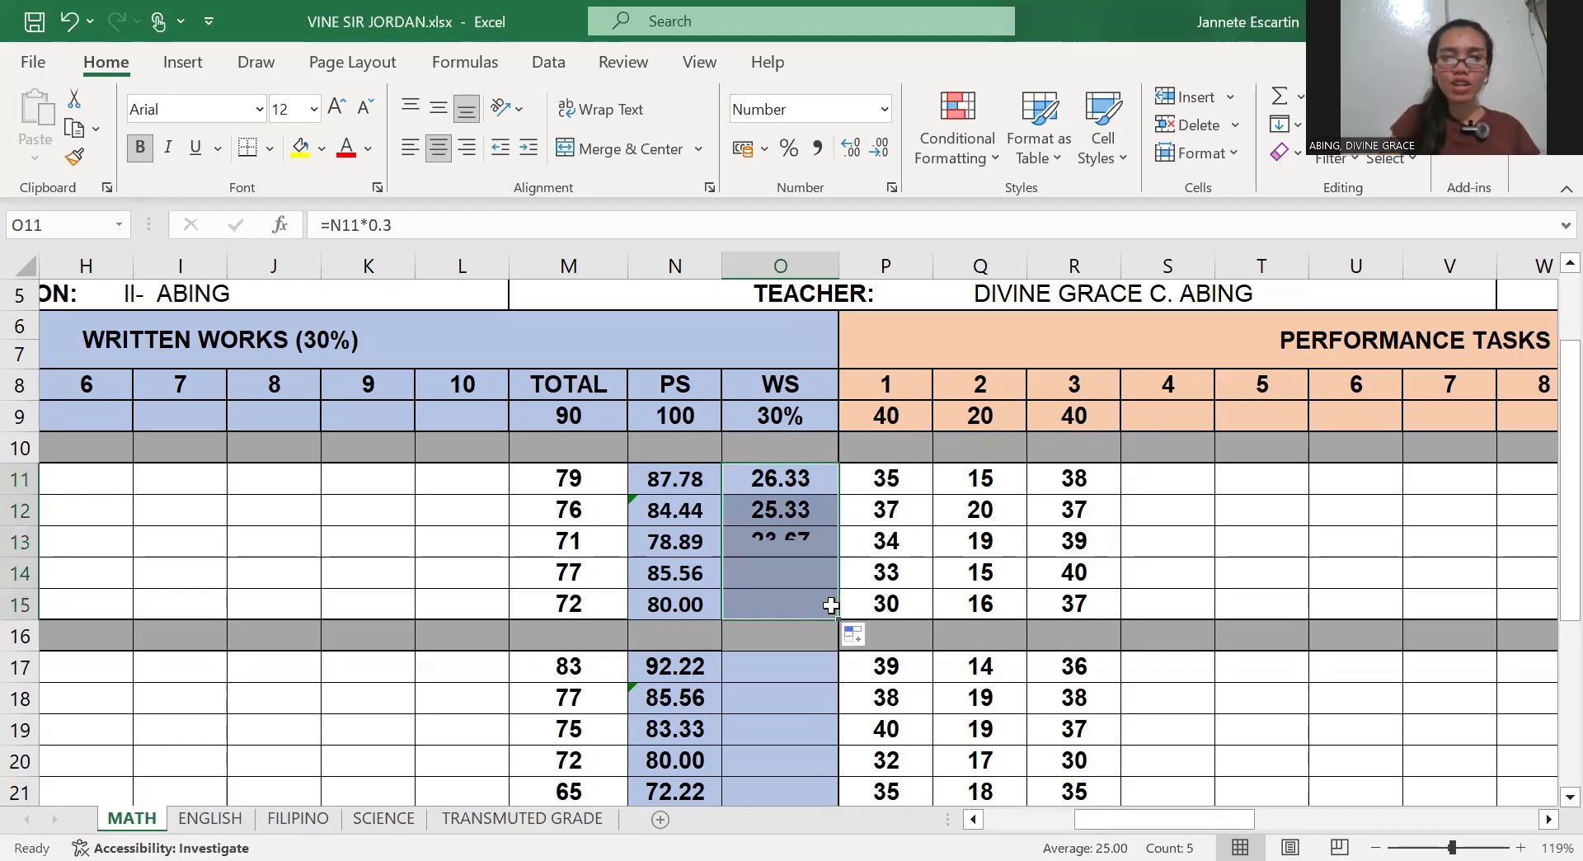
Compute the first female learner's written works weighted score in O17 with =N17*0.3 and fill it down to O26
{"action": "double_click", "coordinate": [818, 670]}
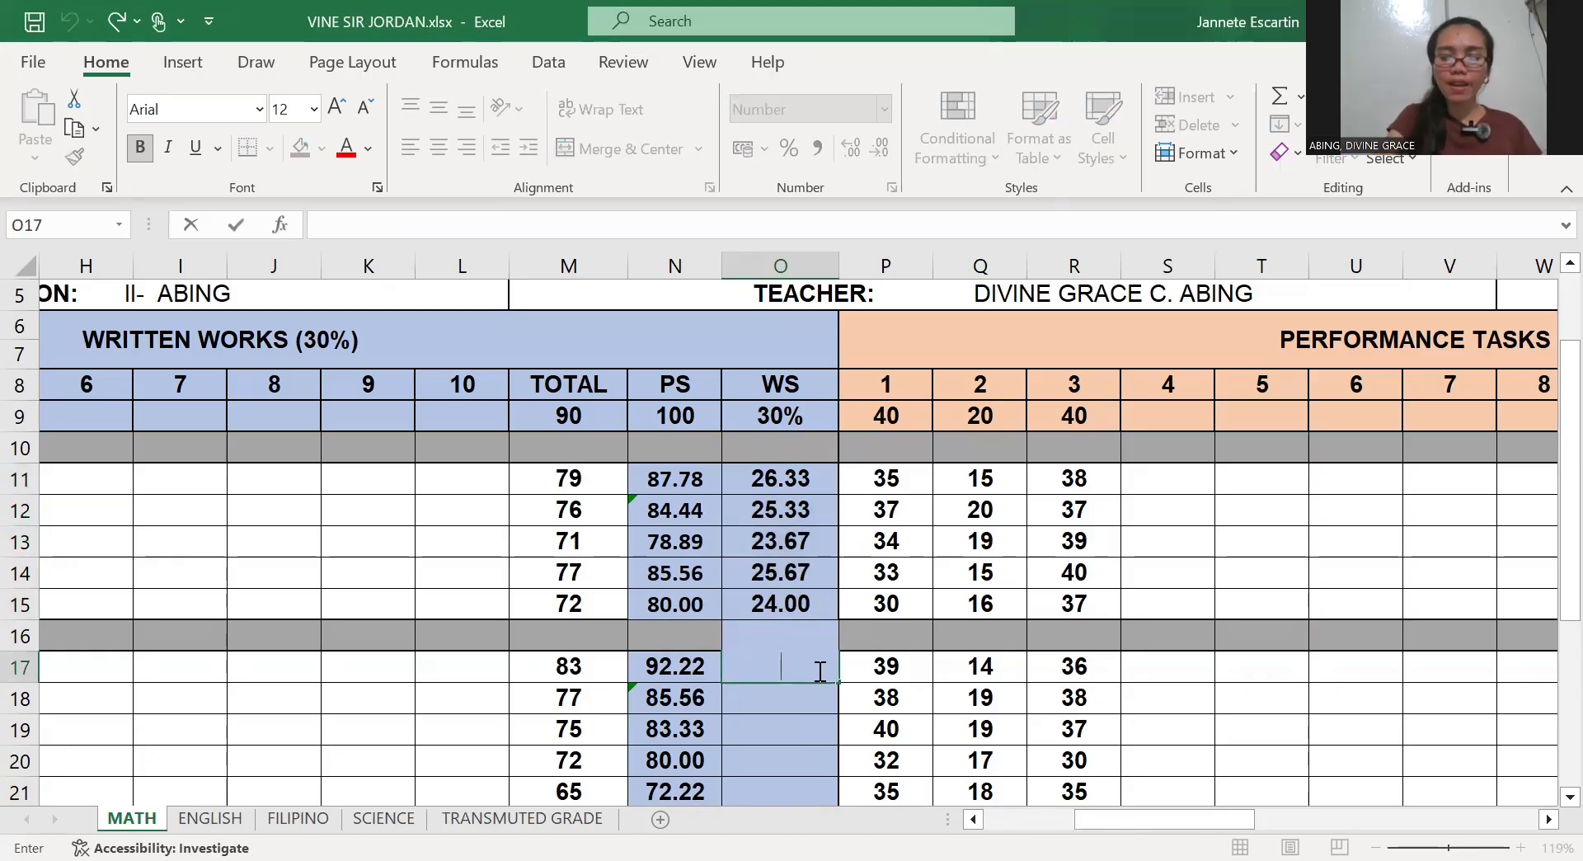
{"action": "type", "text": "="}
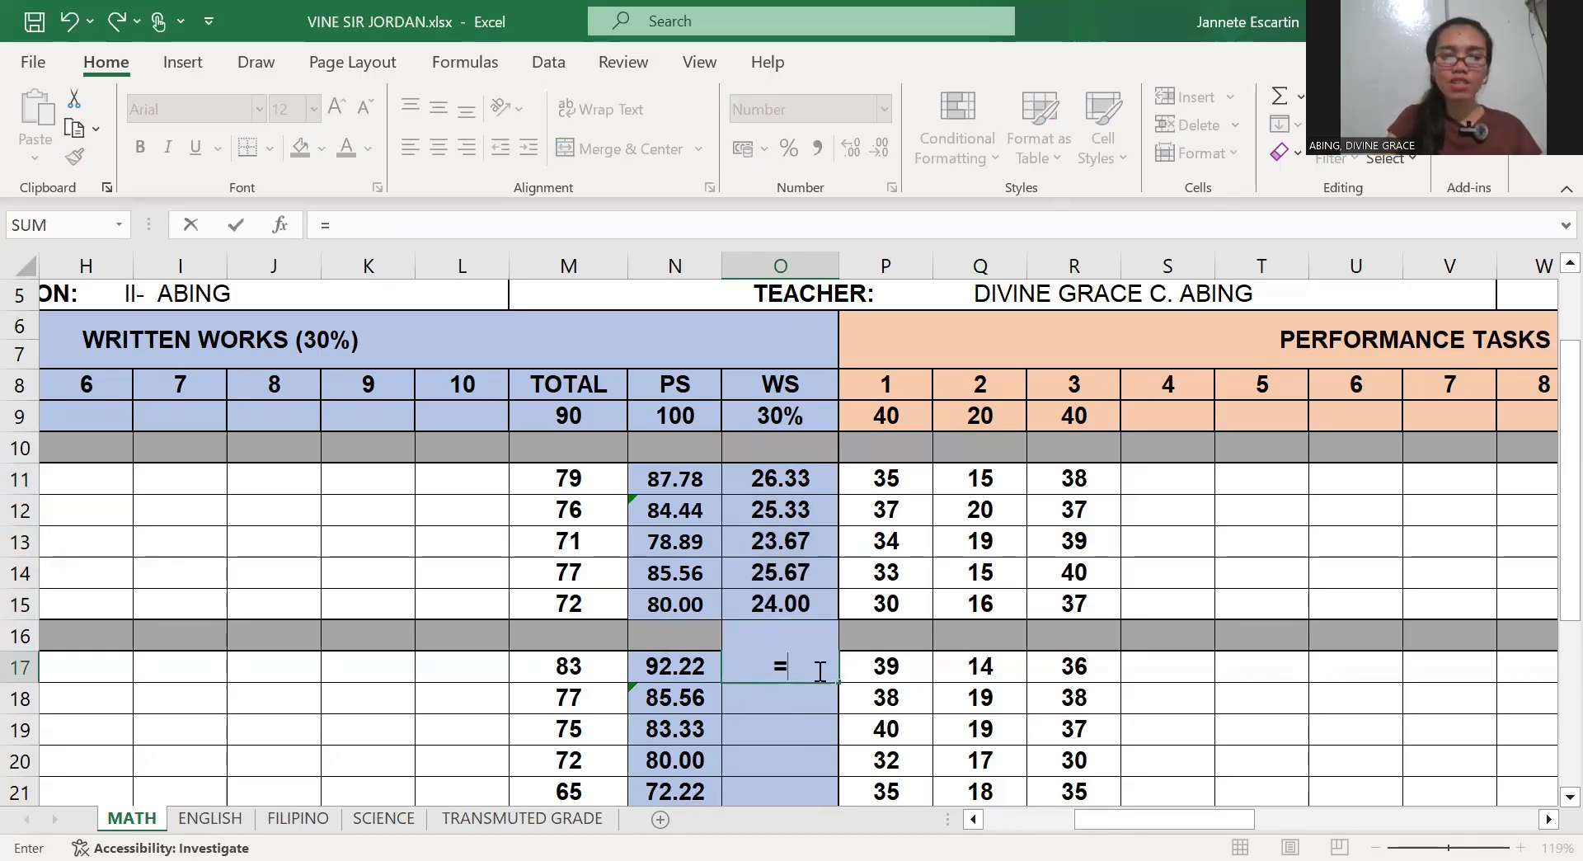
{"action": "left_click", "coordinate": [700, 664]}
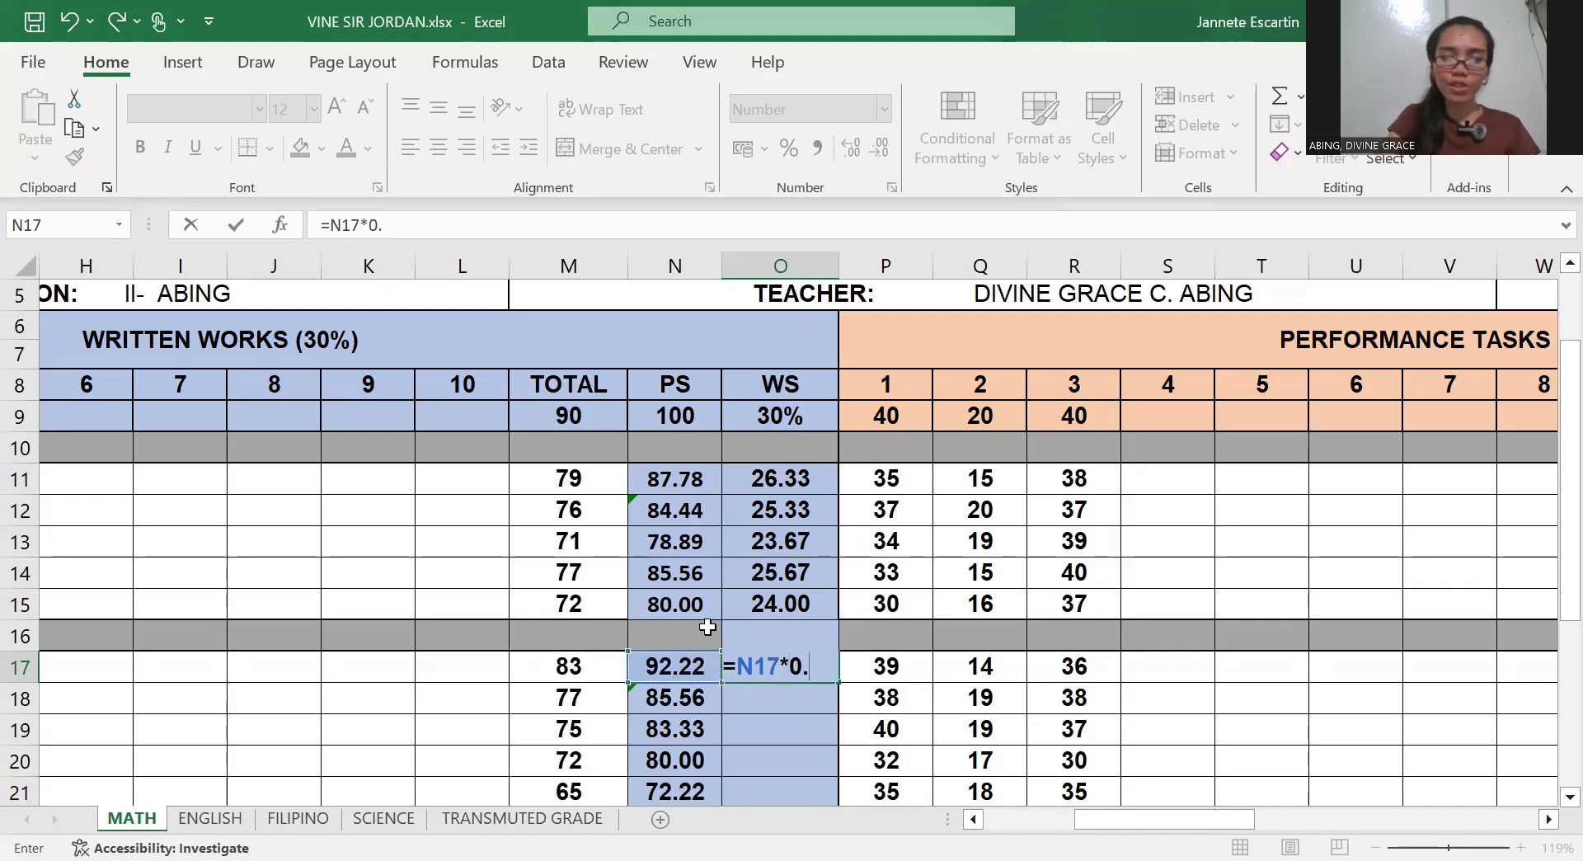
{"action": "type", "text": "3"}
{"action": "key", "text": "Return"}
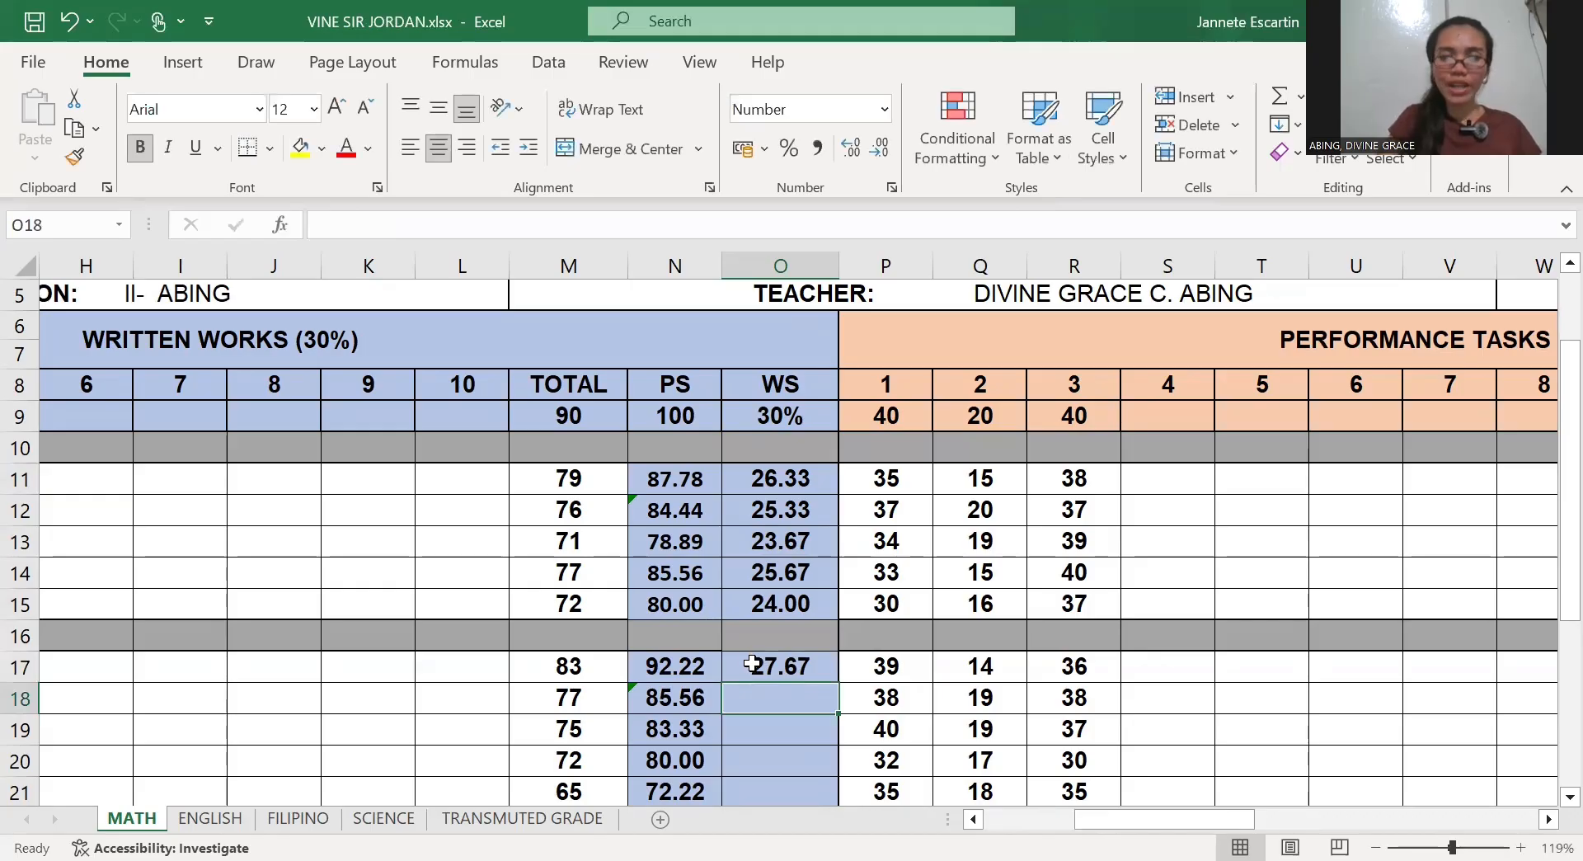
{"action": "left_click", "coordinate": [752, 664]}
{"action": "left_click_drag", "start_coordinate": [837, 682], "coordinate": [809, 734]}
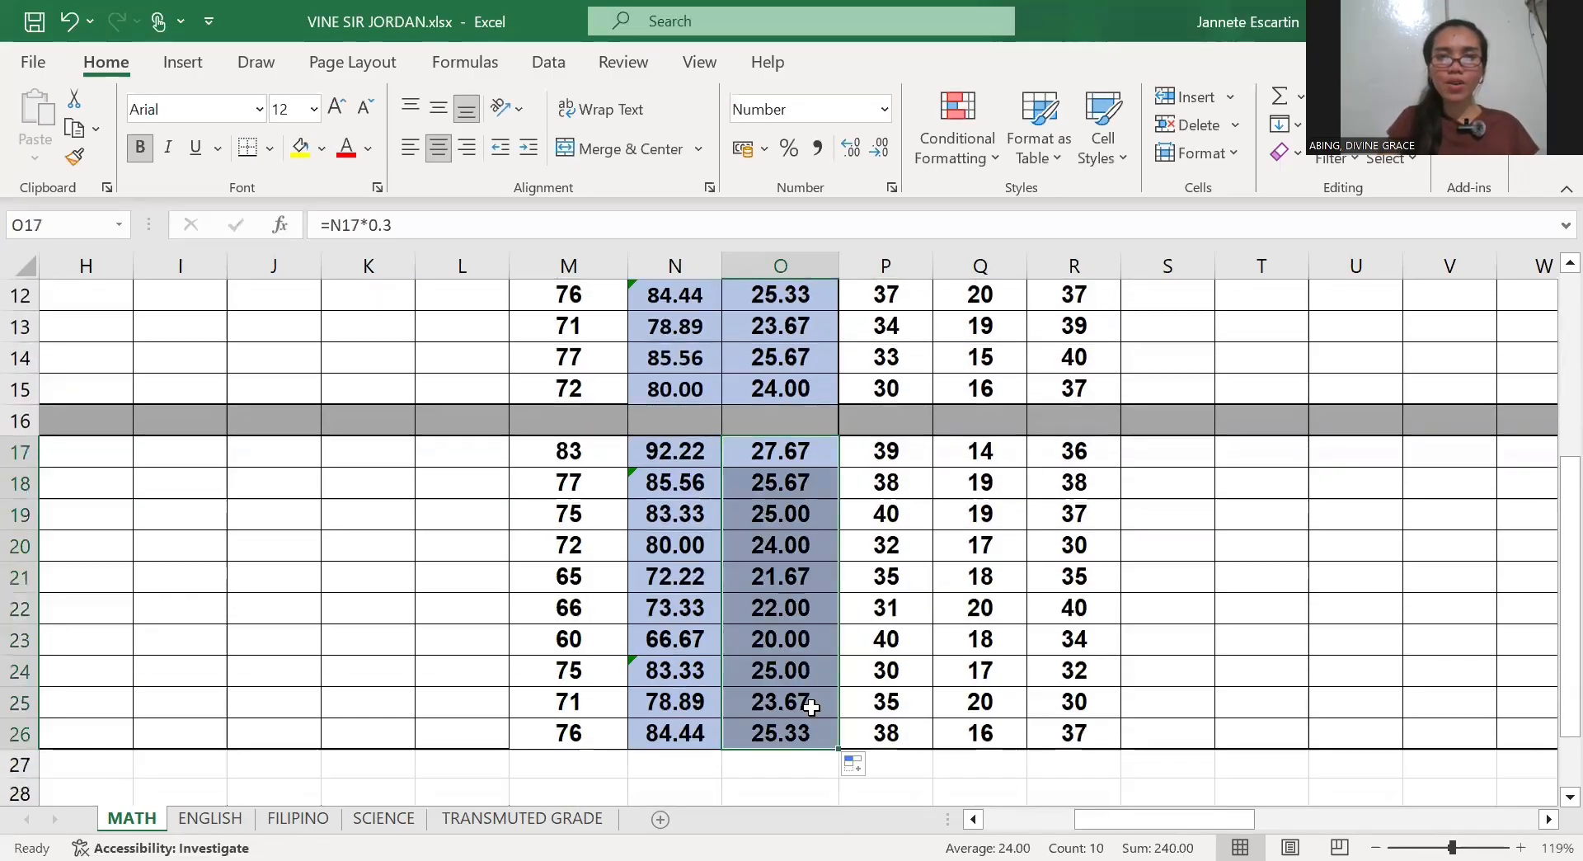
Review the written works scores and the Total, PS and WS columns of the Performance Tasks (50%) section
{"action": "scroll", "coordinate": [899, 432], "scroll_direction": "up", "scroll_amount": 4}
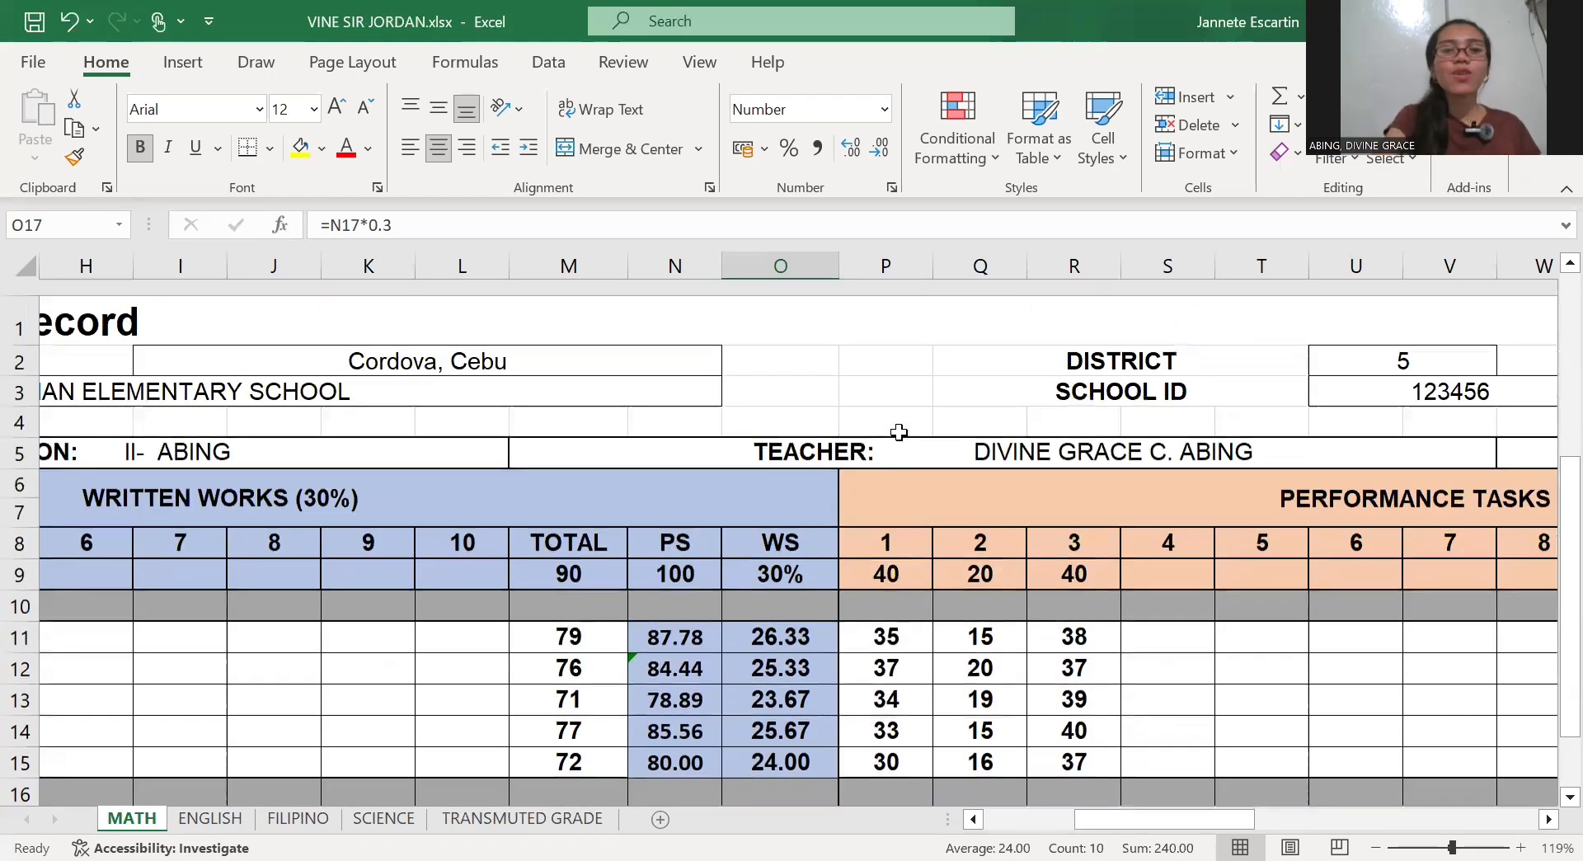
{"action": "scroll", "coordinate": [898, 432], "scroll_direction": "left", "scroll_amount": 2}
{"action": "scroll", "coordinate": [899, 432], "scroll_direction": "left", "scroll_amount": 2}
{"action": "scroll", "coordinate": [899, 432], "scroll_direction": "right", "scroll_amount": 1}
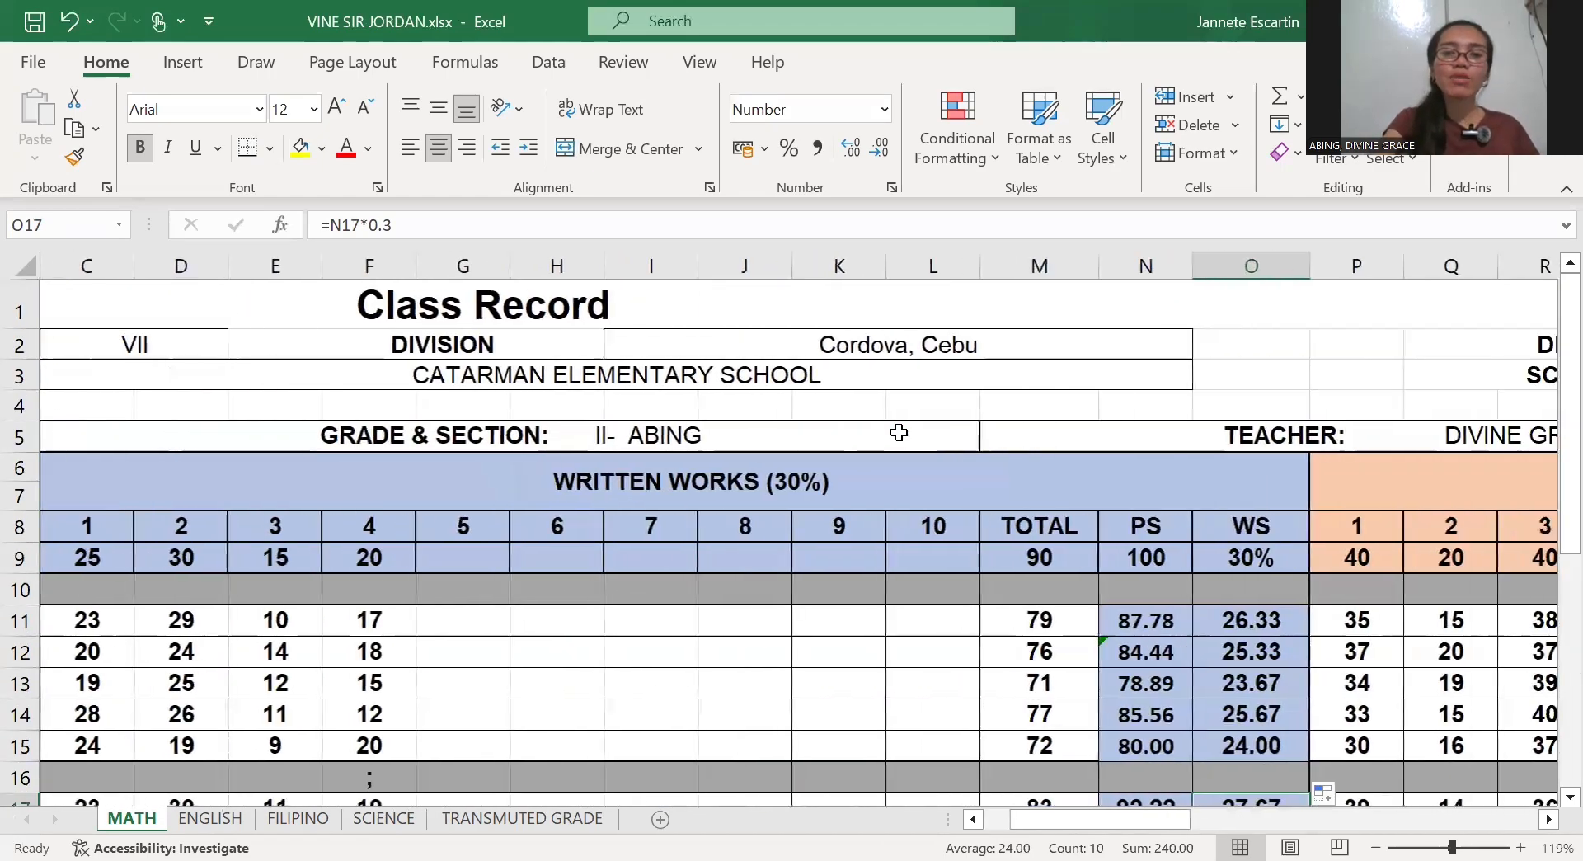
{"action": "scroll", "coordinate": [899, 433], "scroll_direction": "down", "scroll_amount": 2}
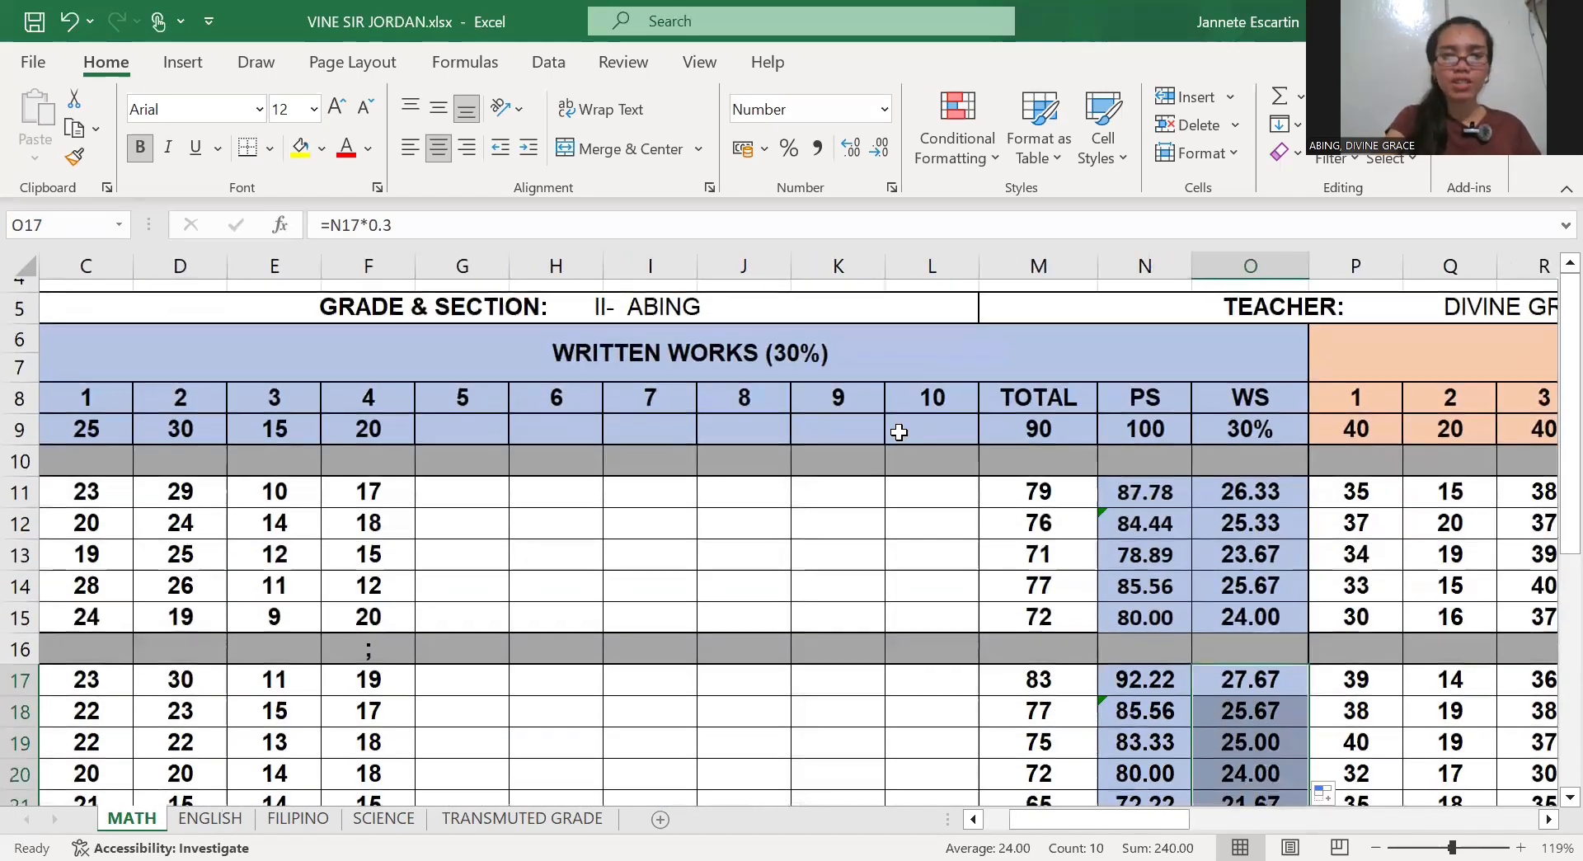
{"action": "scroll", "coordinate": [899, 432], "scroll_direction": "right", "scroll_amount": 6}
{"action": "scroll", "coordinate": [899, 432], "scroll_direction": "right", "scroll_amount": 5}
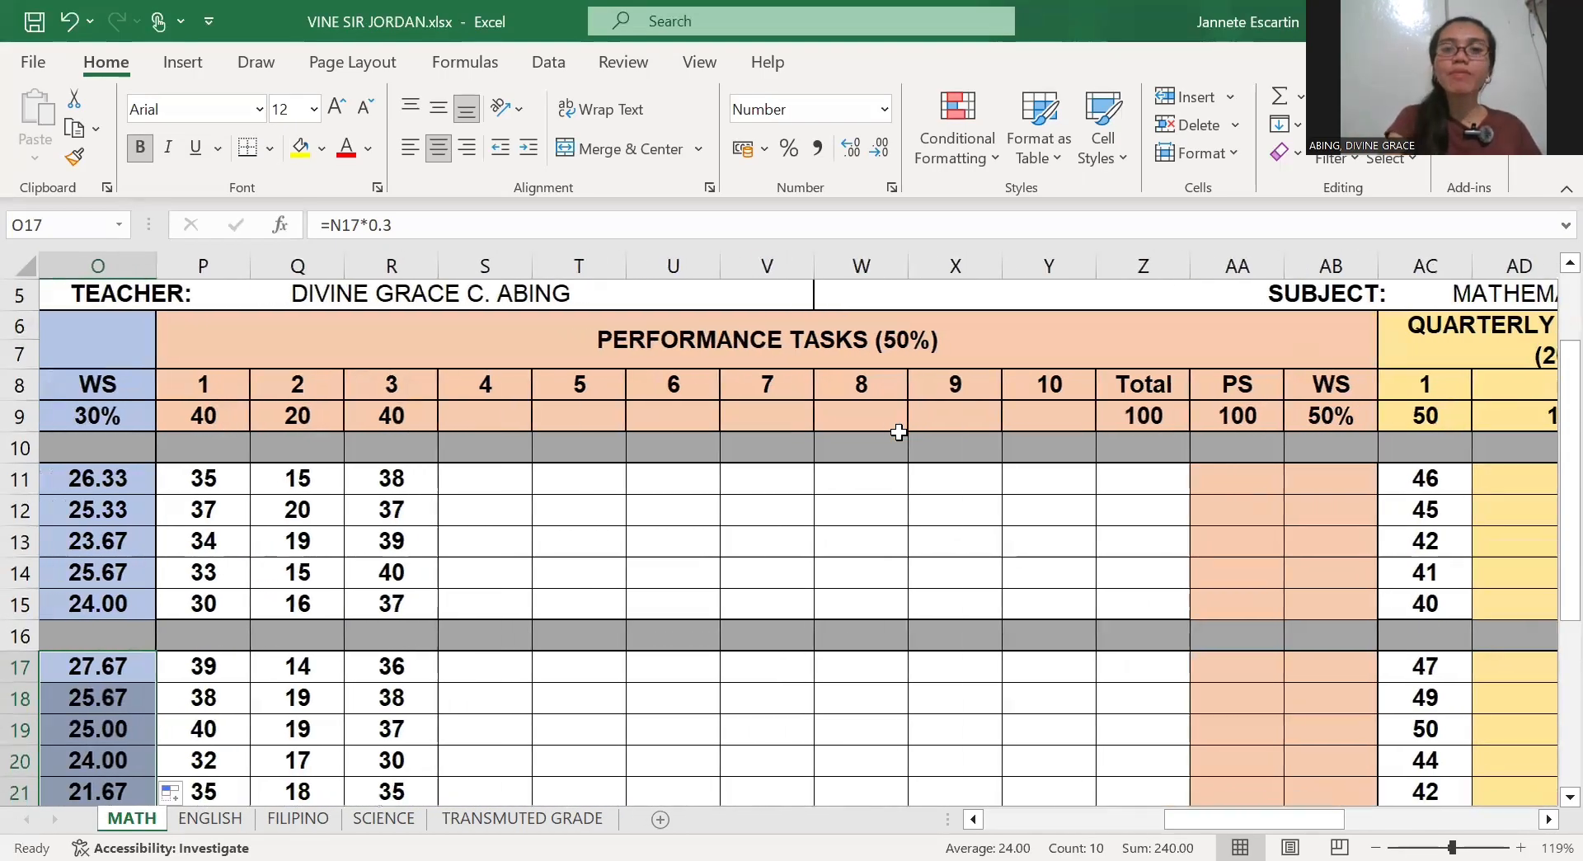
{"action": "left_click", "coordinate": [1144, 385]}
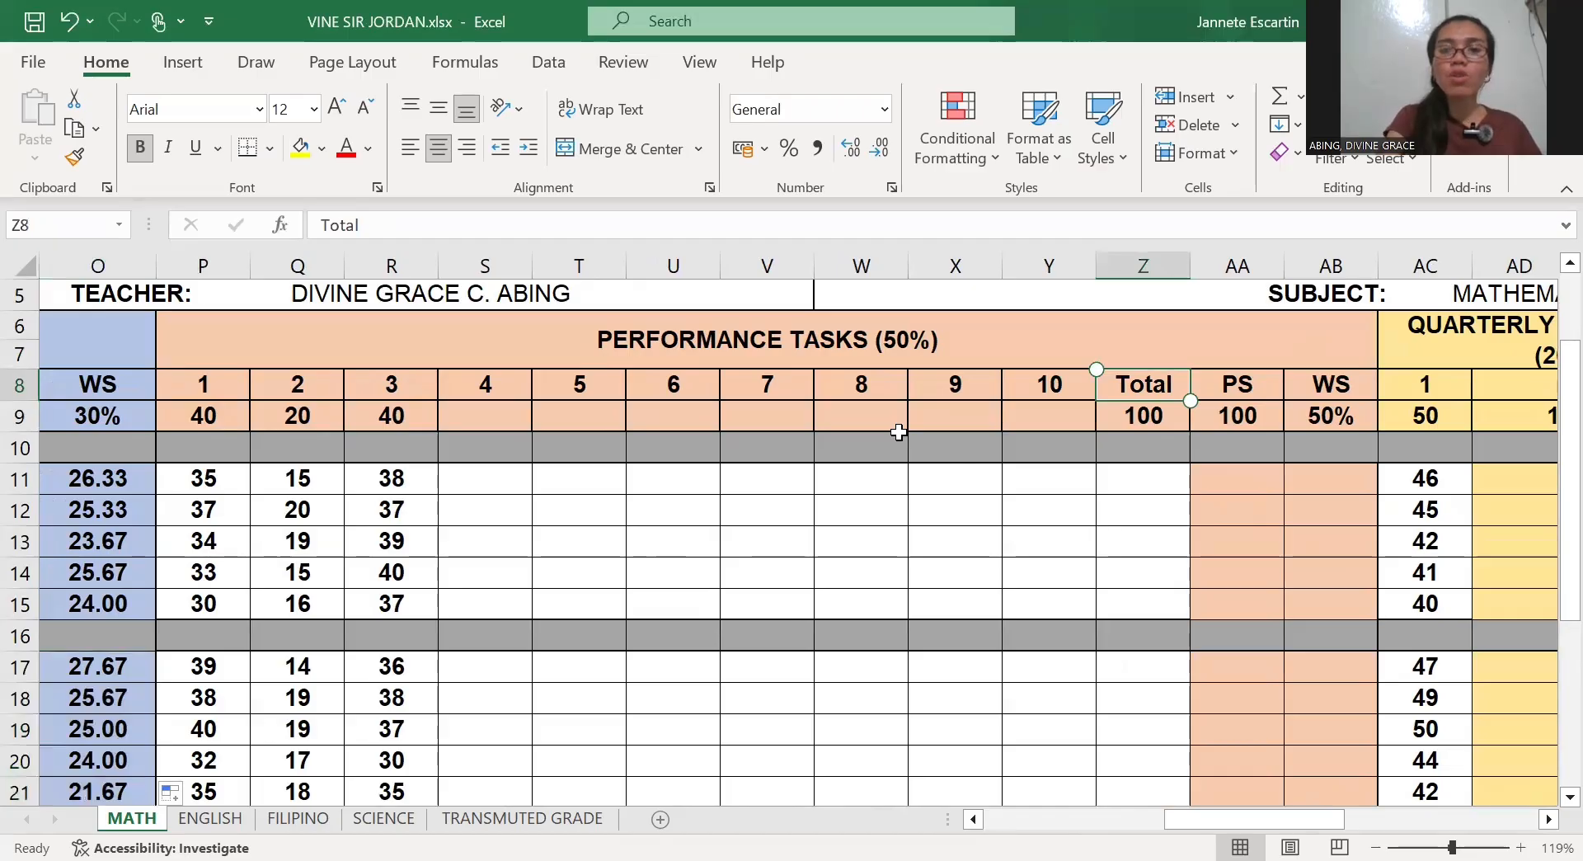
{"action": "key", "text": "Right"}
{"action": "key", "text": "Right"}
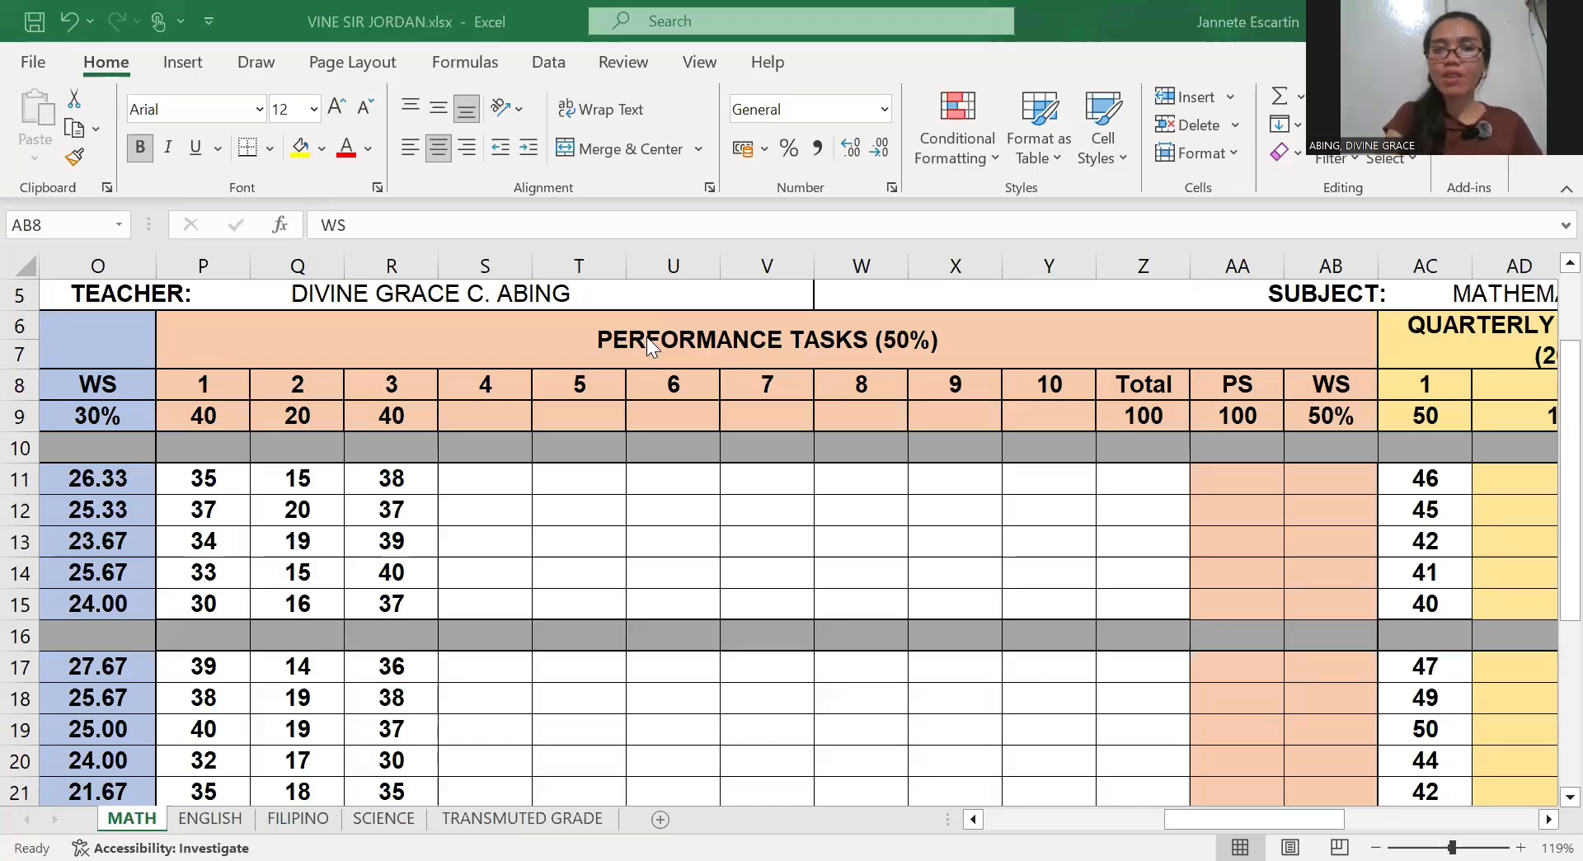
Total the first male learner's performance tasks in Z11 with =SUM(P11,Q11,R11) and fill it down to Z15 for the male learners
{"action": "left_click", "coordinate": [1143, 479]}
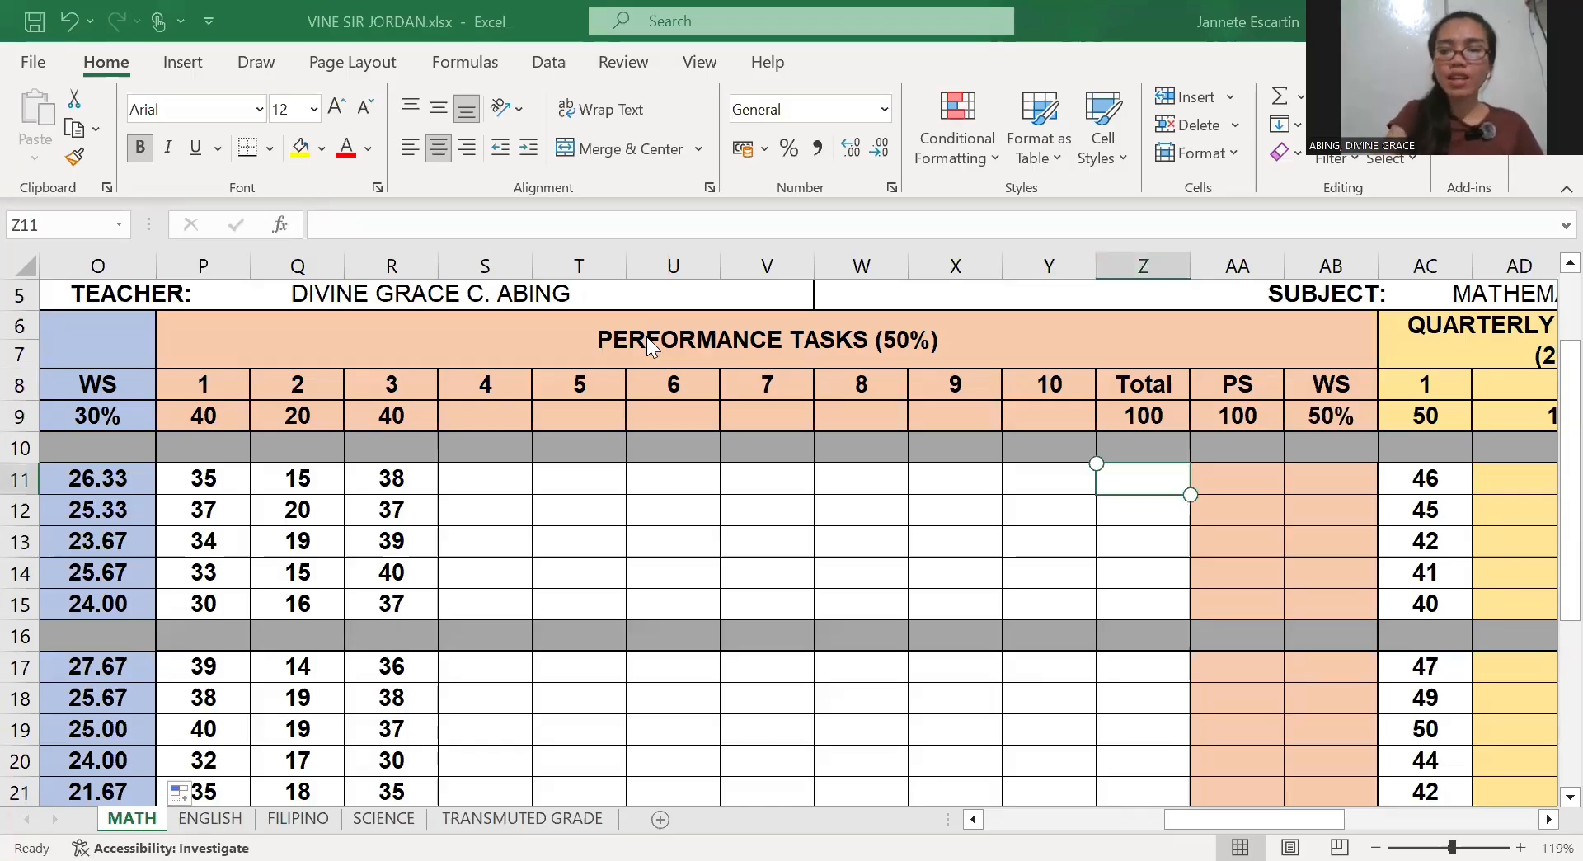
{"action": "type", "text": "="}
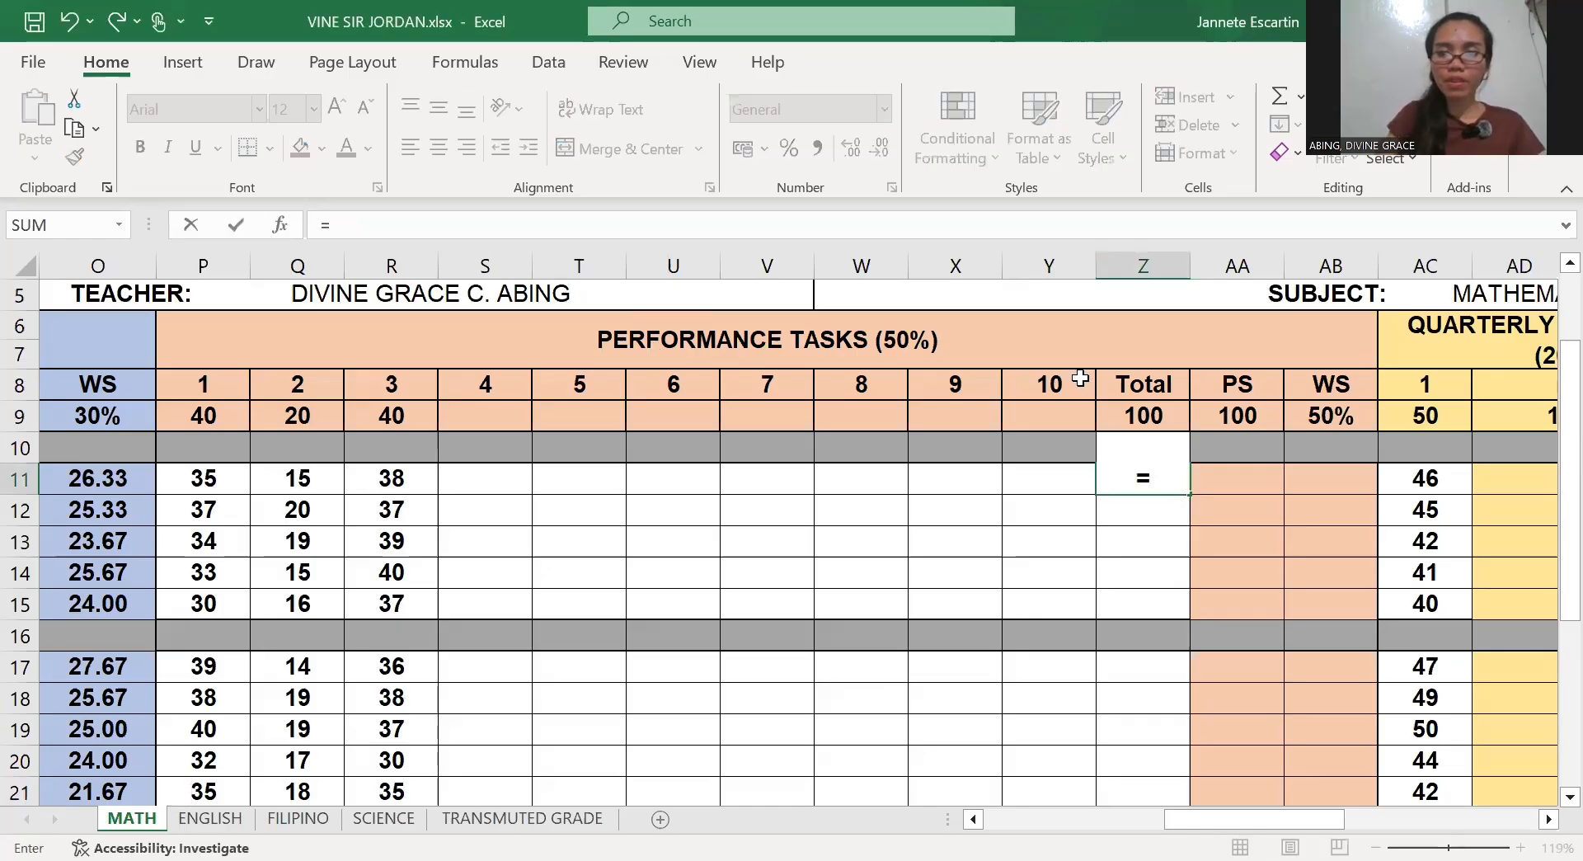
{"action": "type", "text": "sum"}
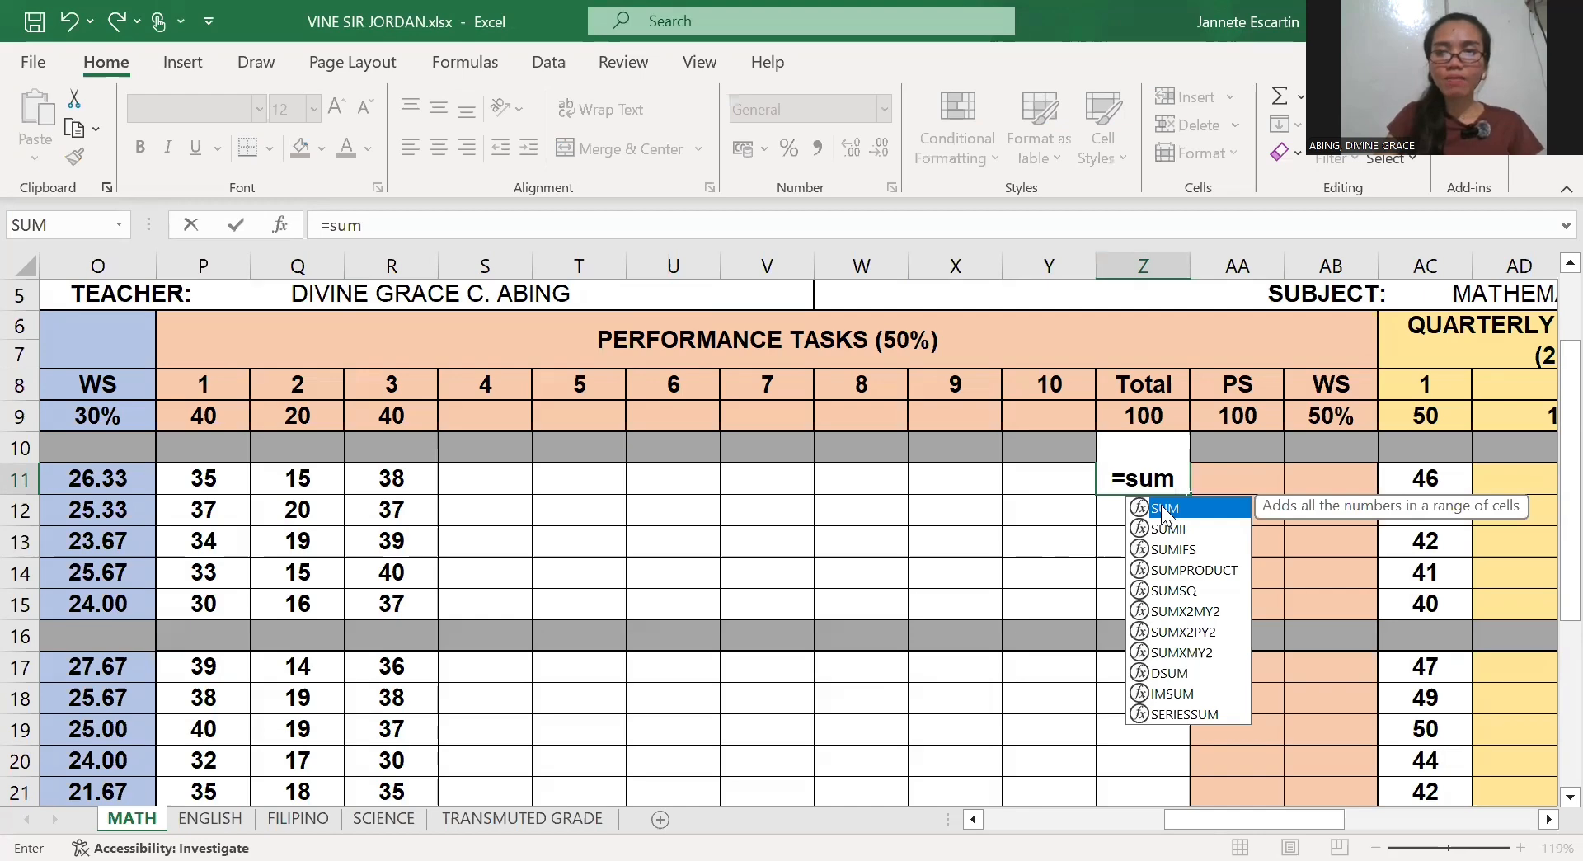
{"action": "double_click", "coordinate": [1164, 509]}
{"action": "key", "text": "Left"}
{"action": "key", "text": "Left"}
{"action": "key", "text": "Left"}
{"action": "key", "text": "Left"}
{"action": "key", "text": "Left"}
{"action": "key", "text": "Left"}
{"action": "key", "text": "Left"}
{"action": "key", "text": "Left"}
{"action": "key", "text": "Left"}
{"action": "key", "text": "Left"}
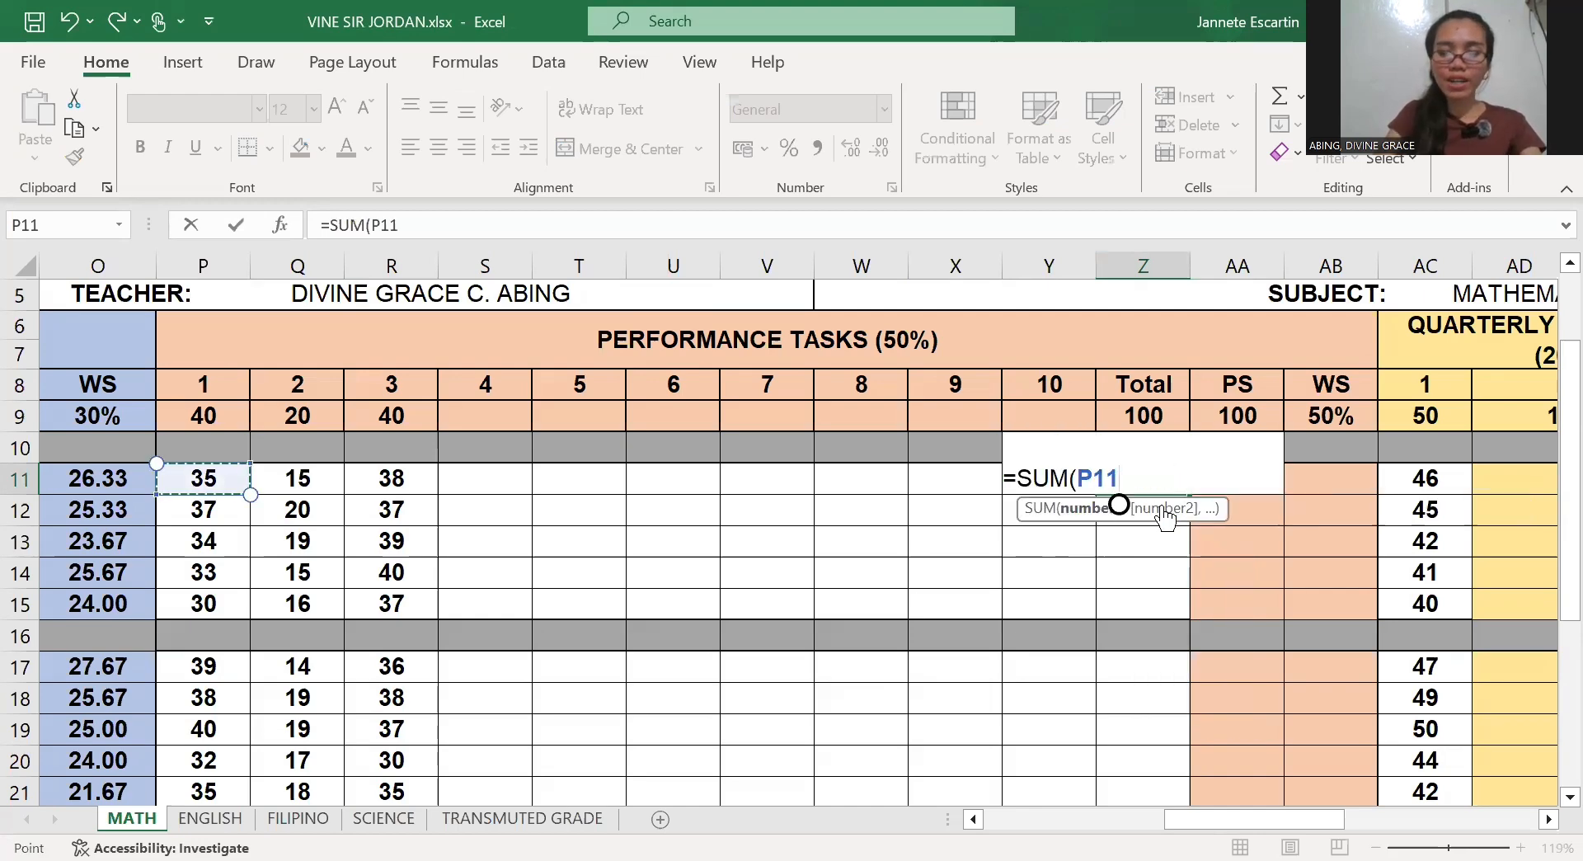
{"action": "type", "text": ","}
{"action": "key", "text": "Left"}
{"action": "key", "text": "Left"}
{"action": "key", "text": "Left"}
{"action": "key", "text": "Left"}
{"action": "key", "text": "Left"}
{"action": "key", "text": "Left"}
{"action": "key", "text": "Left"}
{"action": "key", "text": "Left"}
{"action": "key", "text": "Left"}
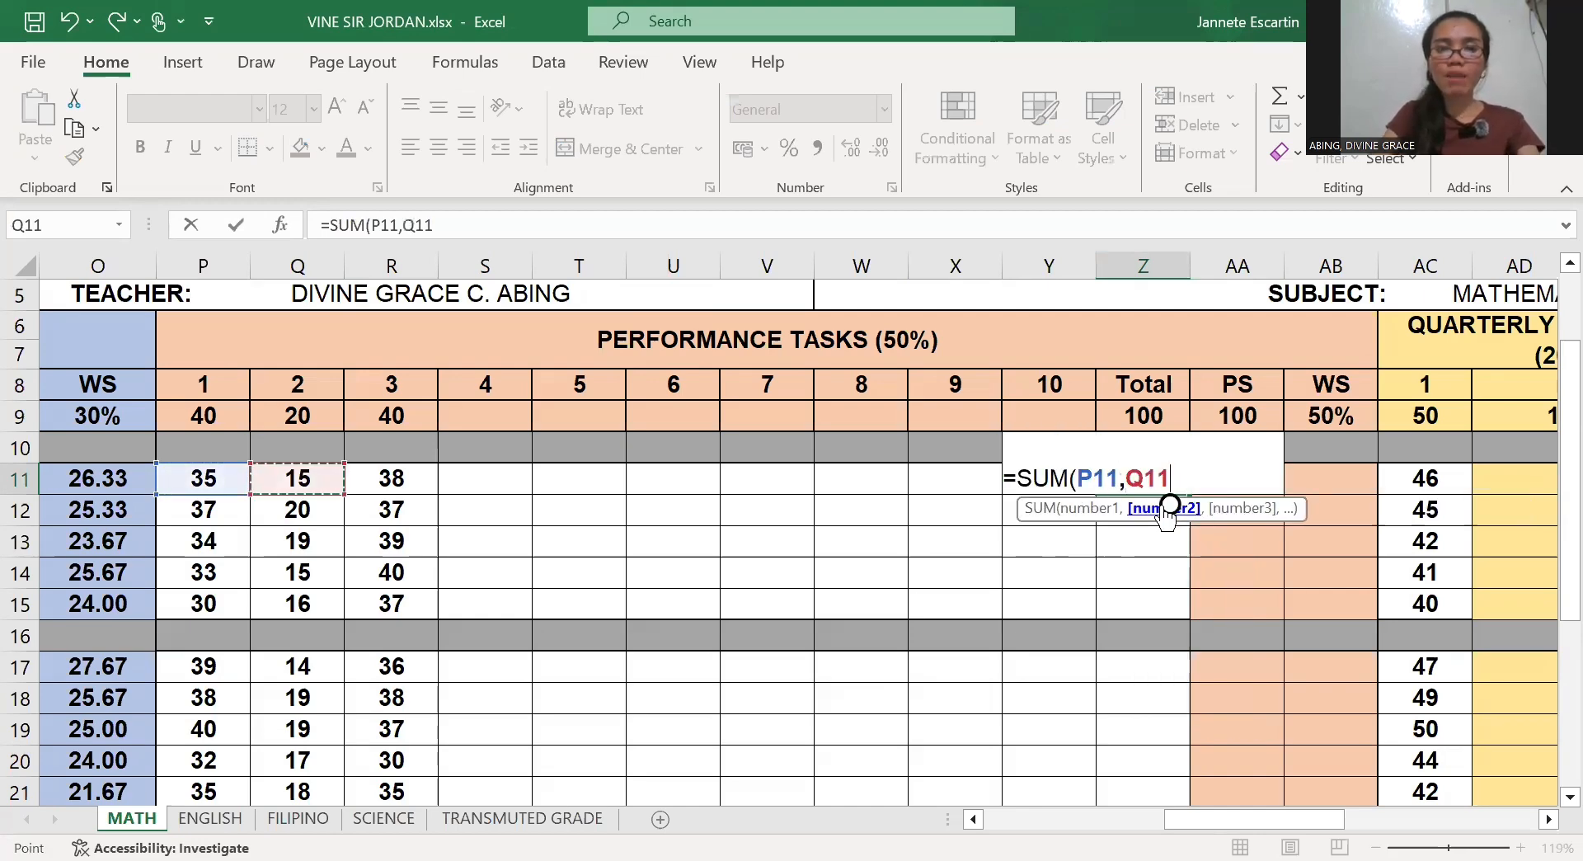
{"action": "type", "text": ","}
{"action": "key", "text": "Left"}
{"action": "key", "text": "Left"}
{"action": "key", "text": "Left"}
{"action": "key", "text": "Left"}
{"action": "key", "text": "Left"}
{"action": "key", "text": "Left"}
{"action": "key", "text": "Left"}
{"action": "key", "text": "Left"}
{"action": "key", "text": "Return"}
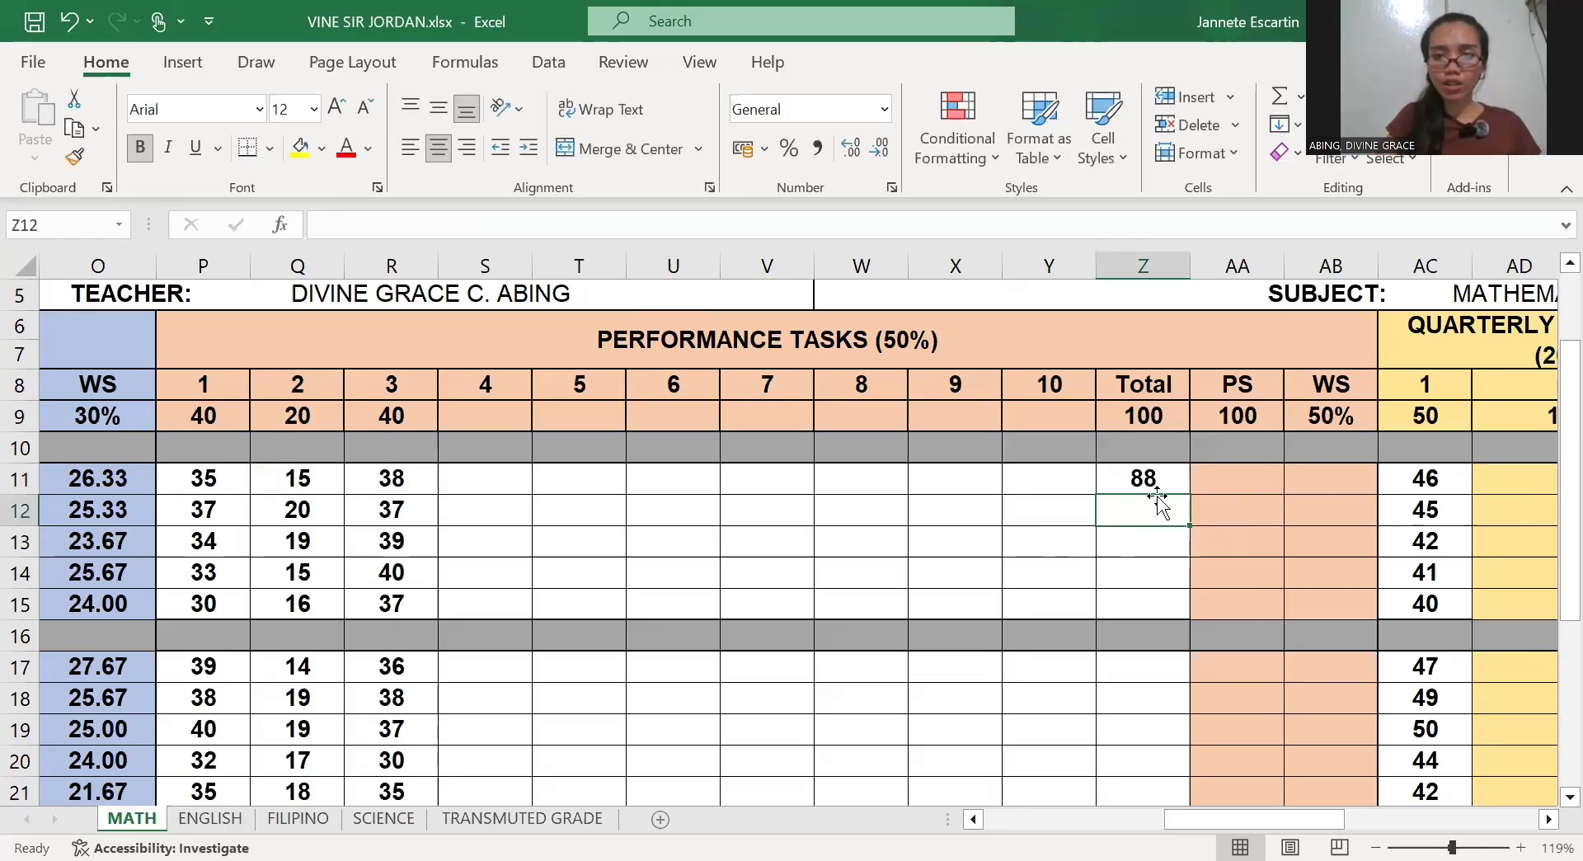
{"action": "left_click", "coordinate": [1151, 482]}
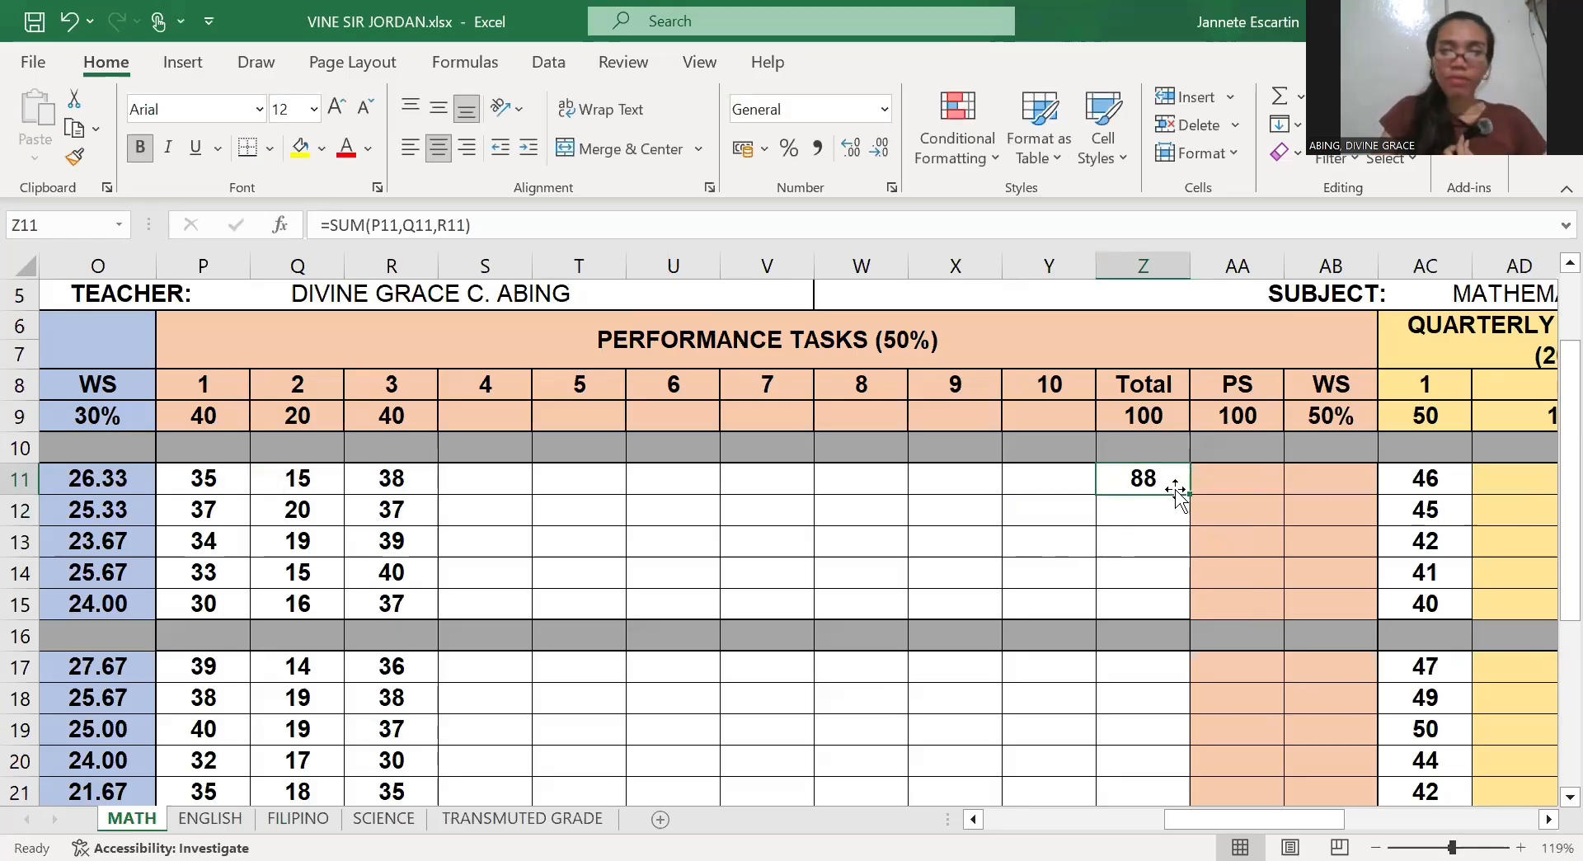
{"action": "left_click_drag", "start_coordinate": [1188, 496], "coordinate": [1173, 610]}
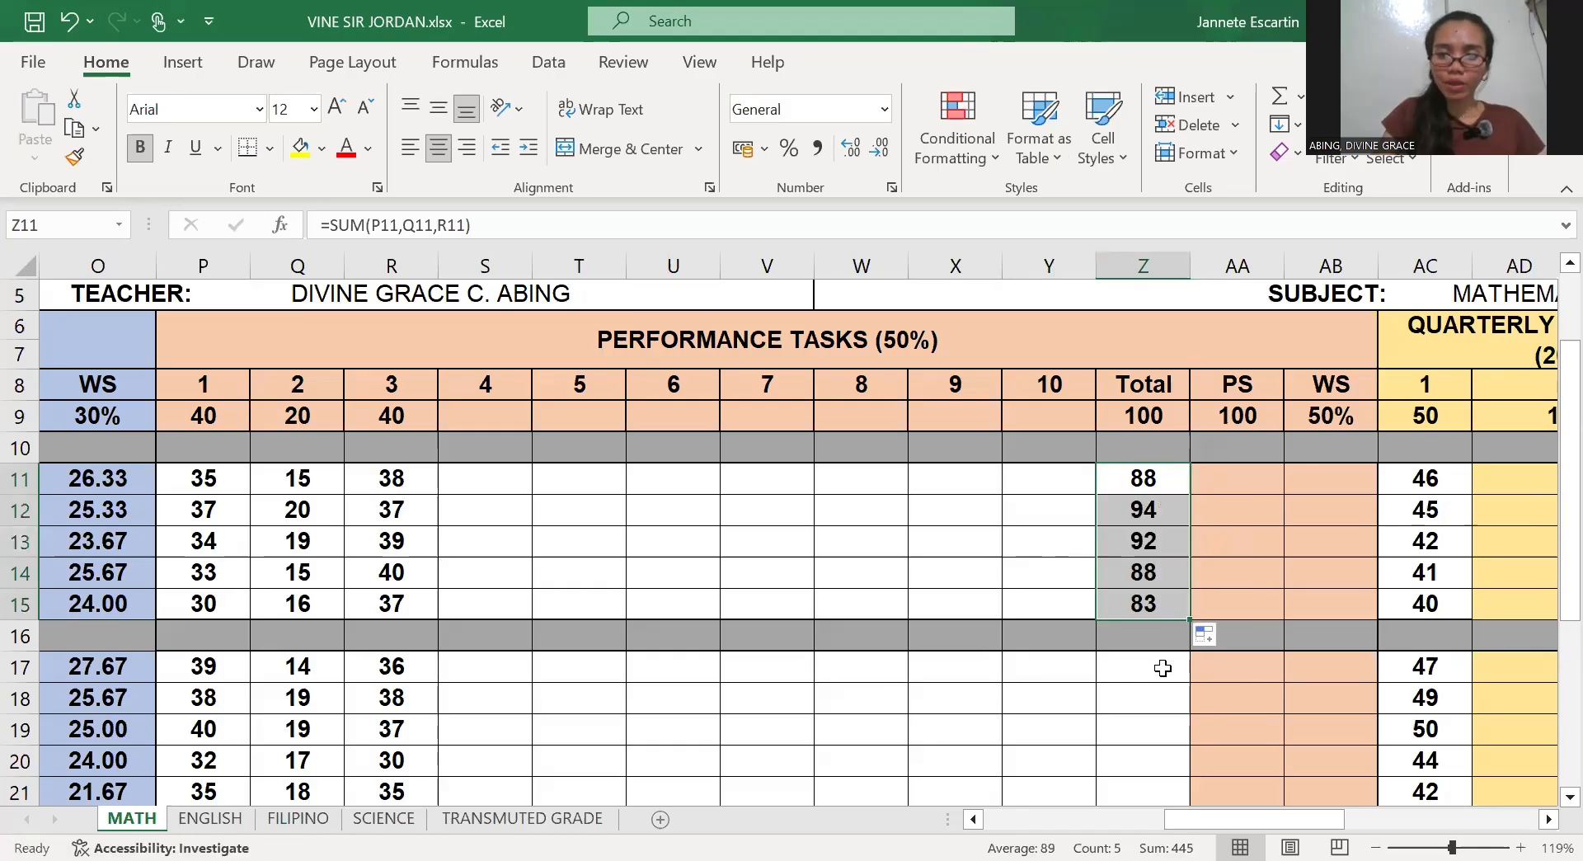
Total the first female learner's performance tasks in Z17 with =SUM(P17,Q17,R17) and fill it down to Z26 for the female learners
{"action": "double_click", "coordinate": [1161, 668]}
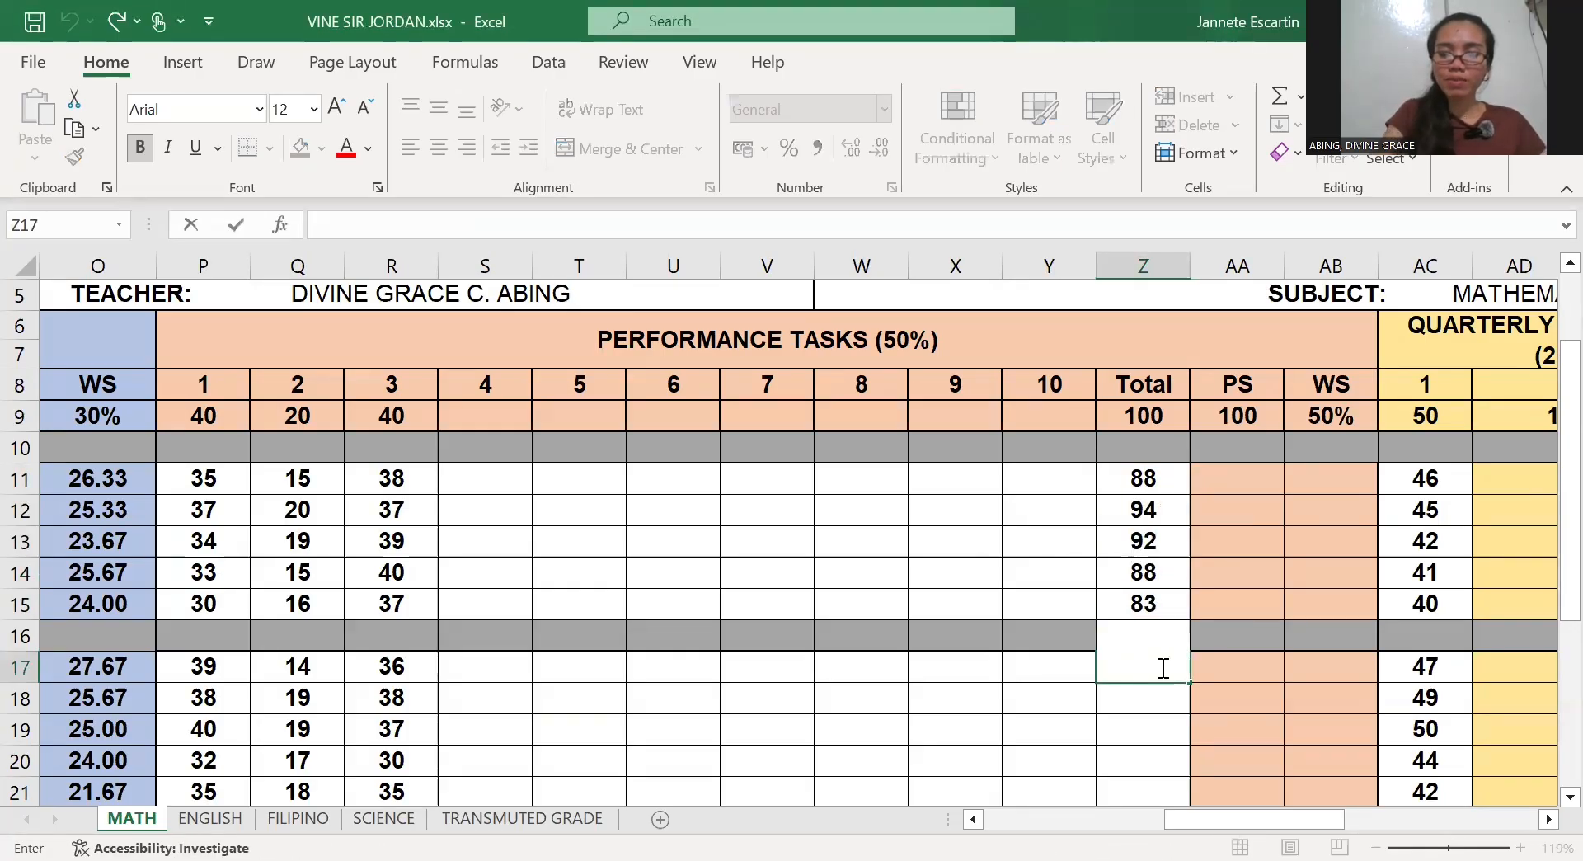
{"action": "type", "text": "="}
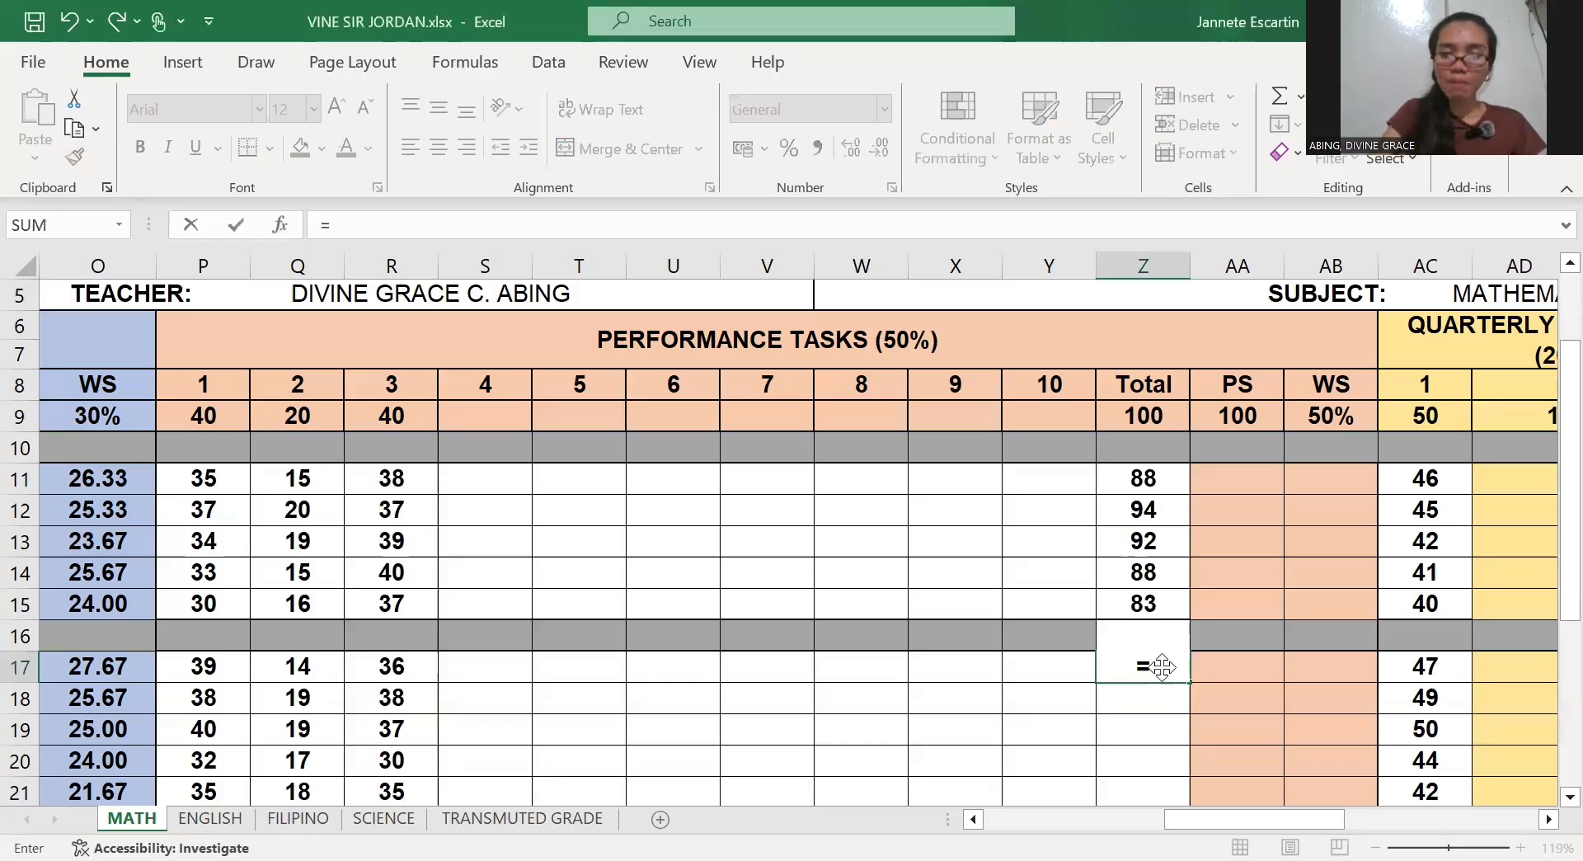
{"action": "type", "text": "sum"}
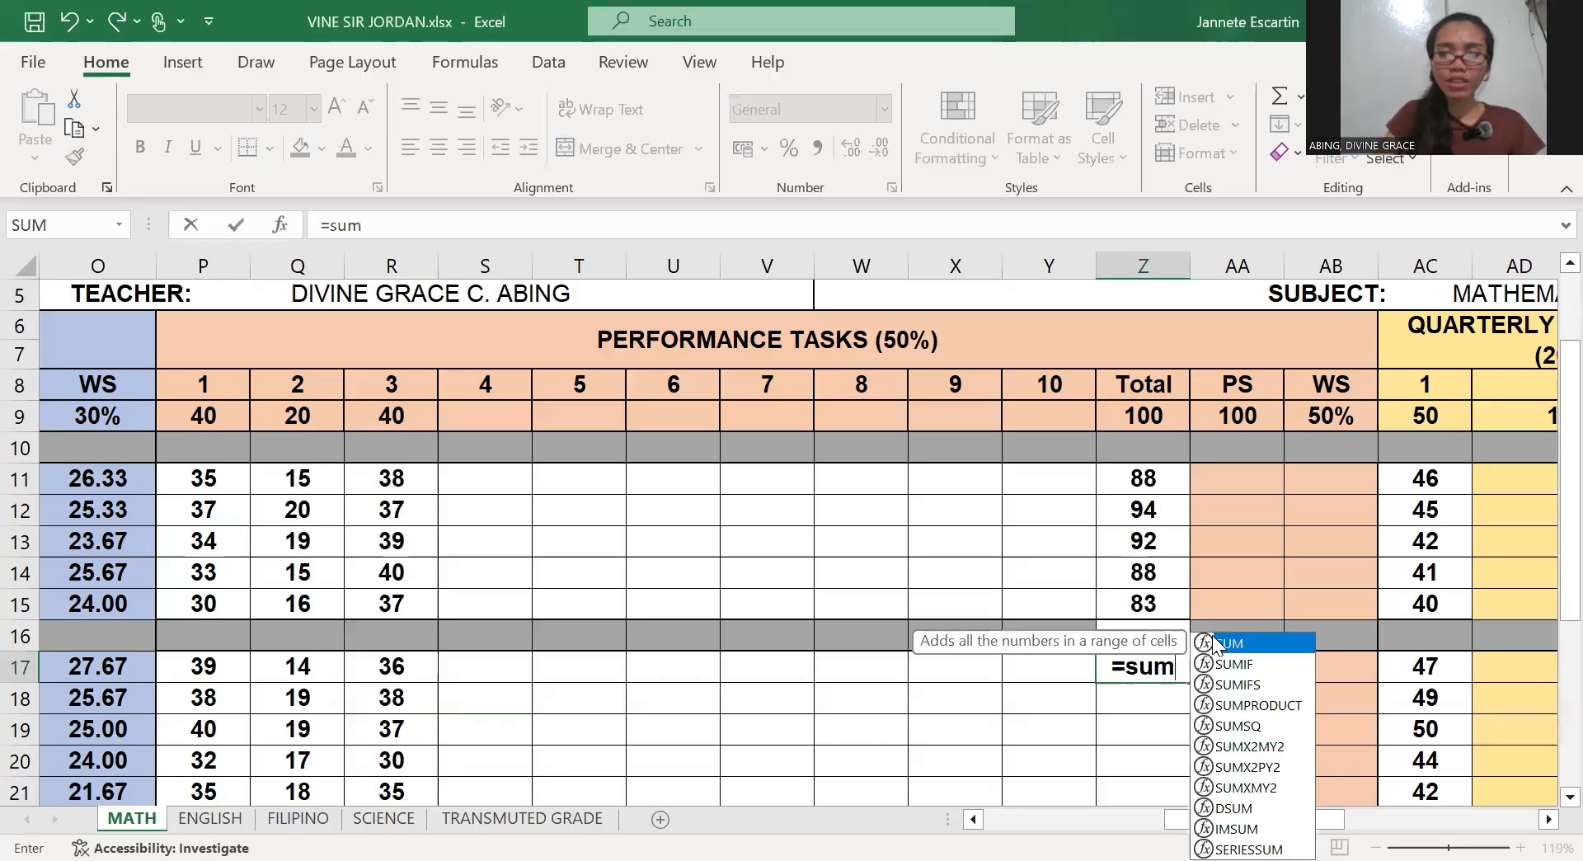
{"action": "key", "text": "Tab"}
{"action": "left_click", "coordinate": [233, 666]}
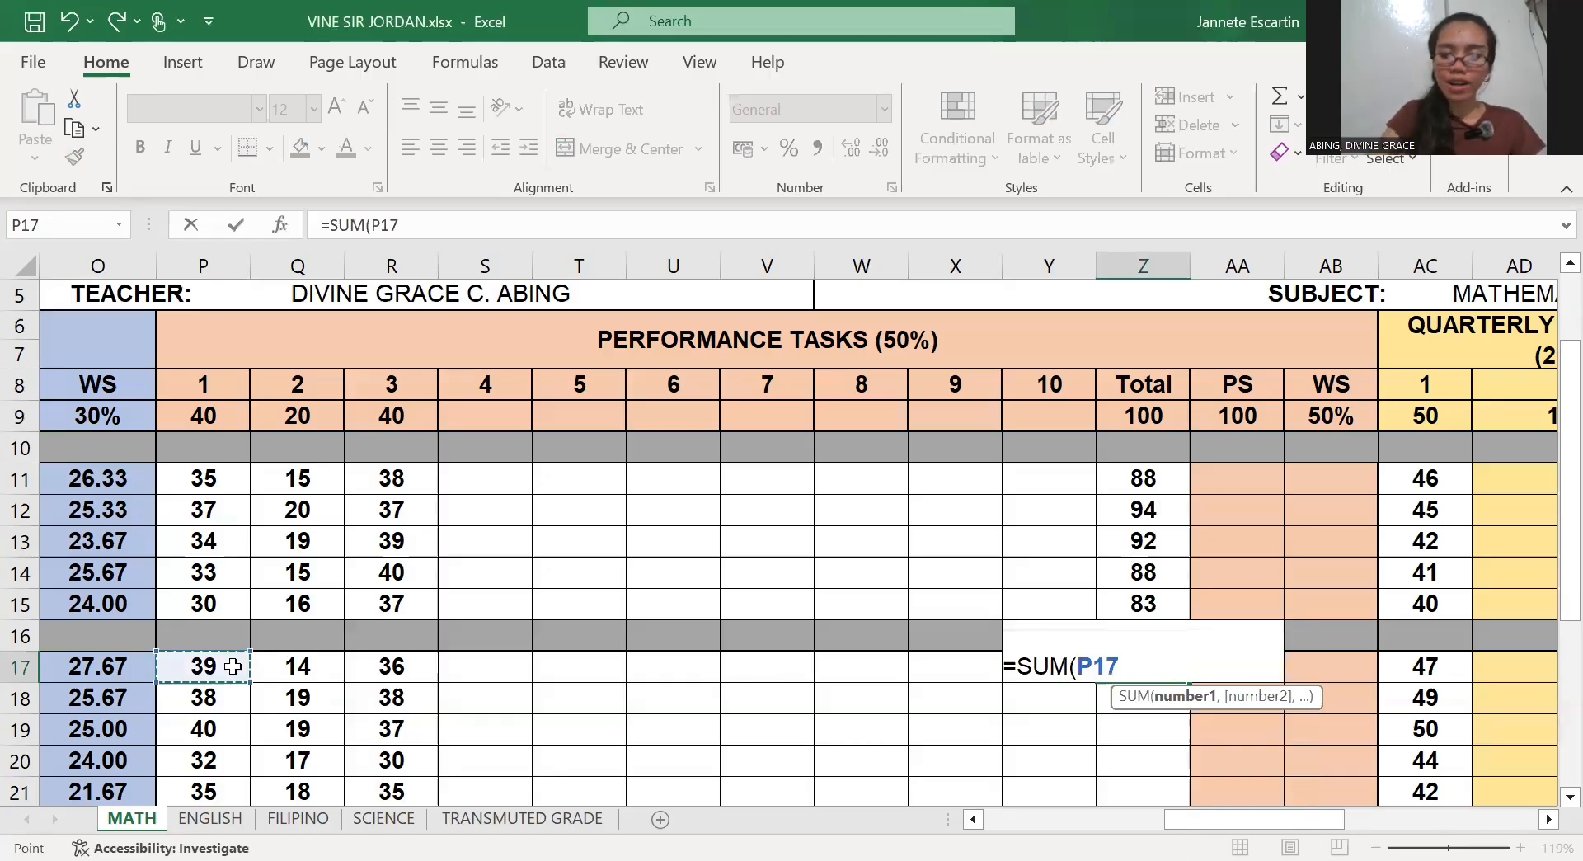
{"action": "type", "text": ","}
{"action": "left_click", "coordinate": [299, 666]}
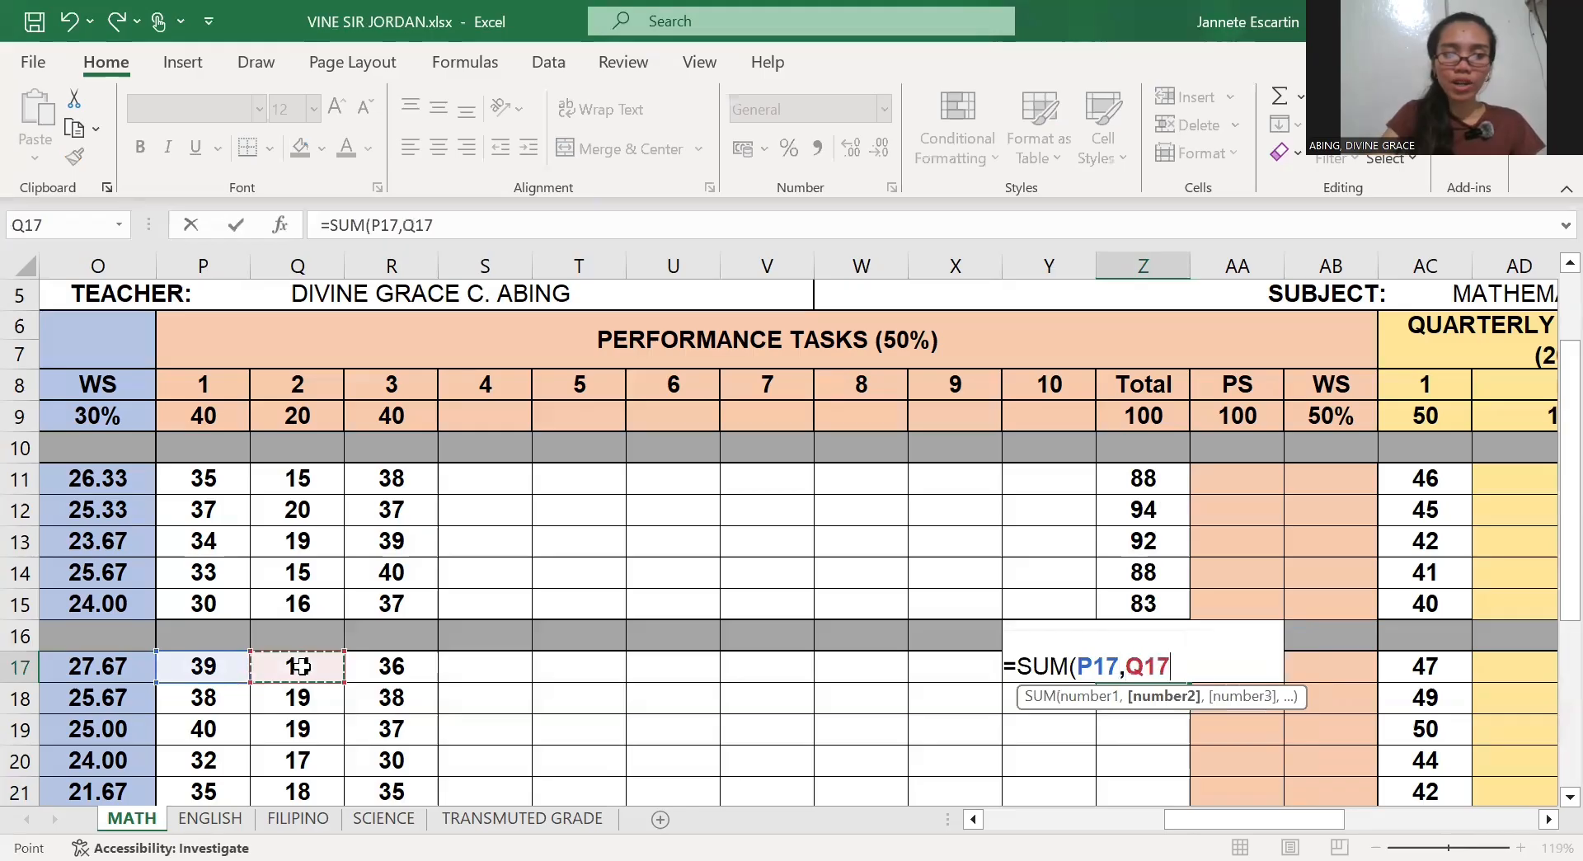
{"action": "type", "text": ","}
{"action": "left_click", "coordinate": [378, 668]}
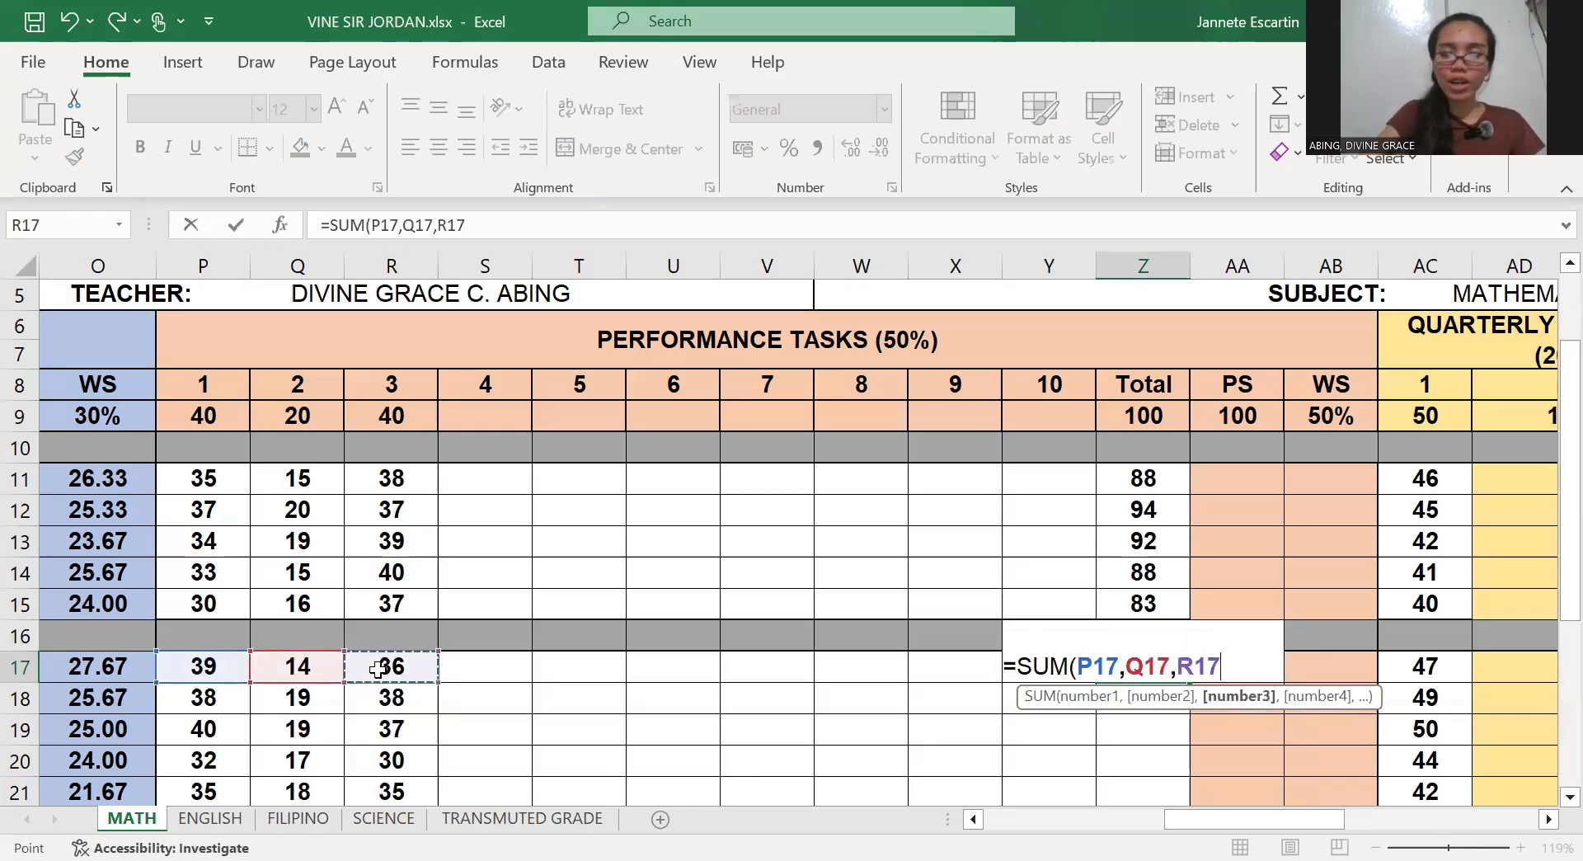
{"action": "key", "text": "Return"}
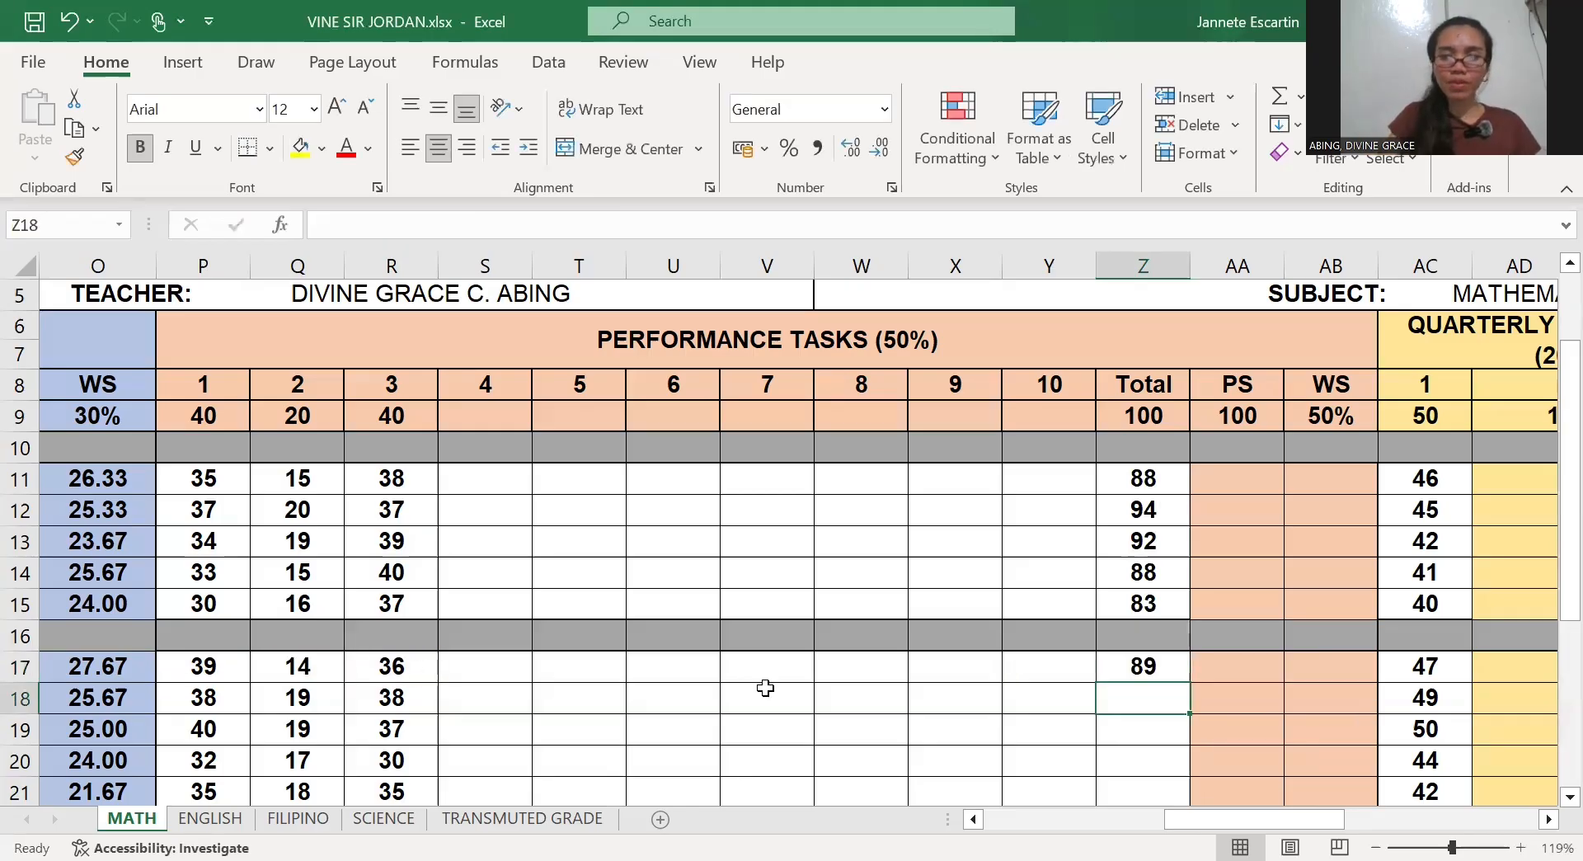
{"action": "left_click", "coordinate": [1167, 660]}
{"action": "left_click_drag", "start_coordinate": [1190, 683], "coordinate": [1148, 715]}
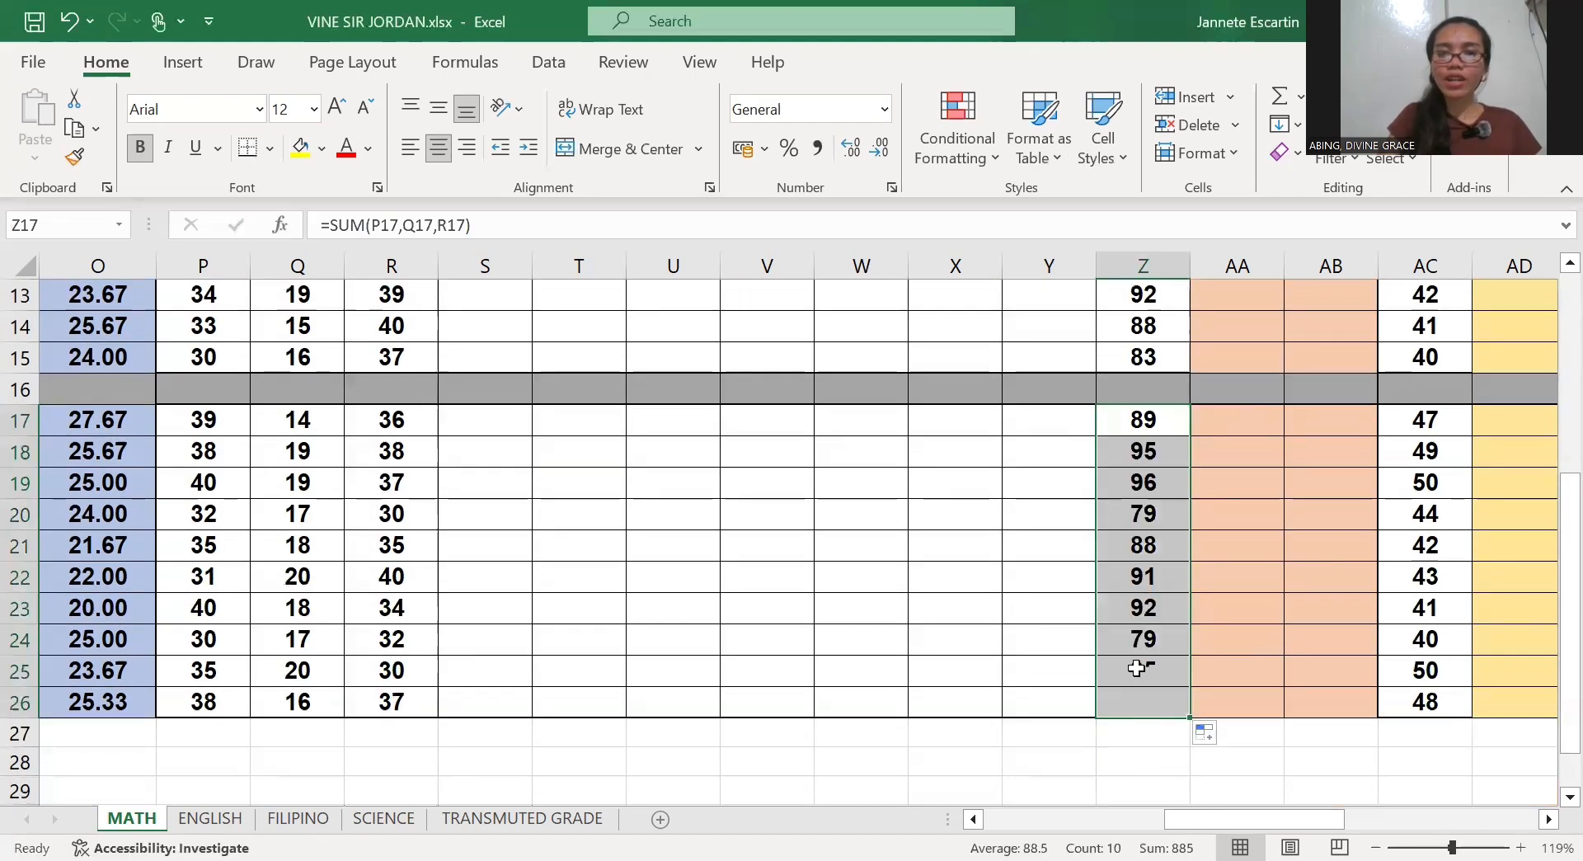
Compute the first male learner's performance tasks percentage score in AA11 with =(Z11/Z9)*AA9
{"action": "scroll", "coordinate": [1136, 668], "scroll_direction": "up", "scroll_amount": 2}
{"action": "scroll", "coordinate": [1137, 668], "scroll_direction": "up", "scroll_amount": 2}
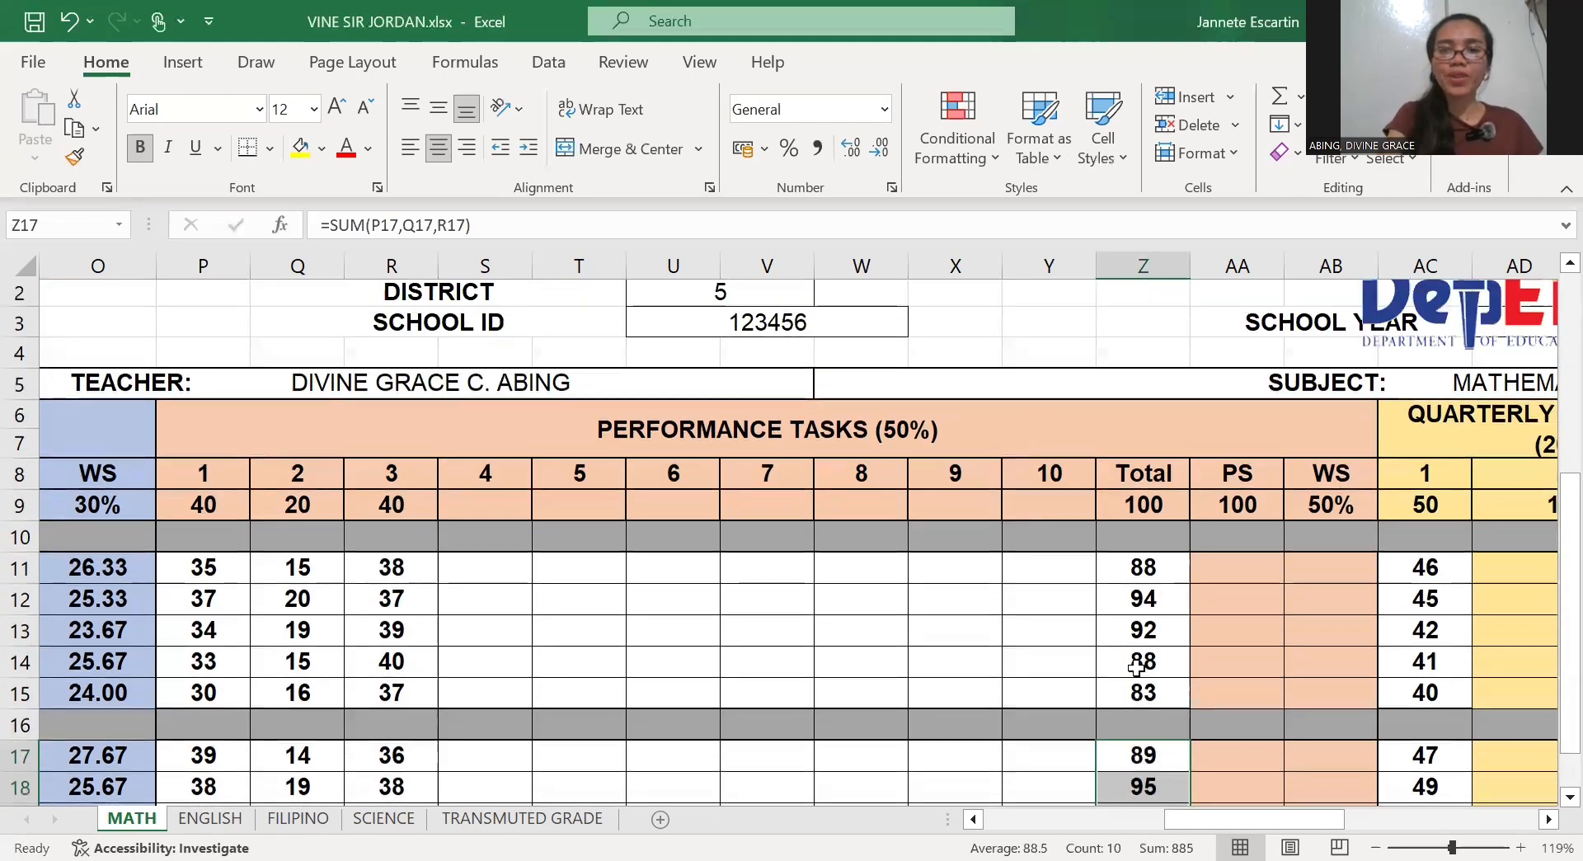
{"action": "left_click", "coordinate": [1237, 571]}
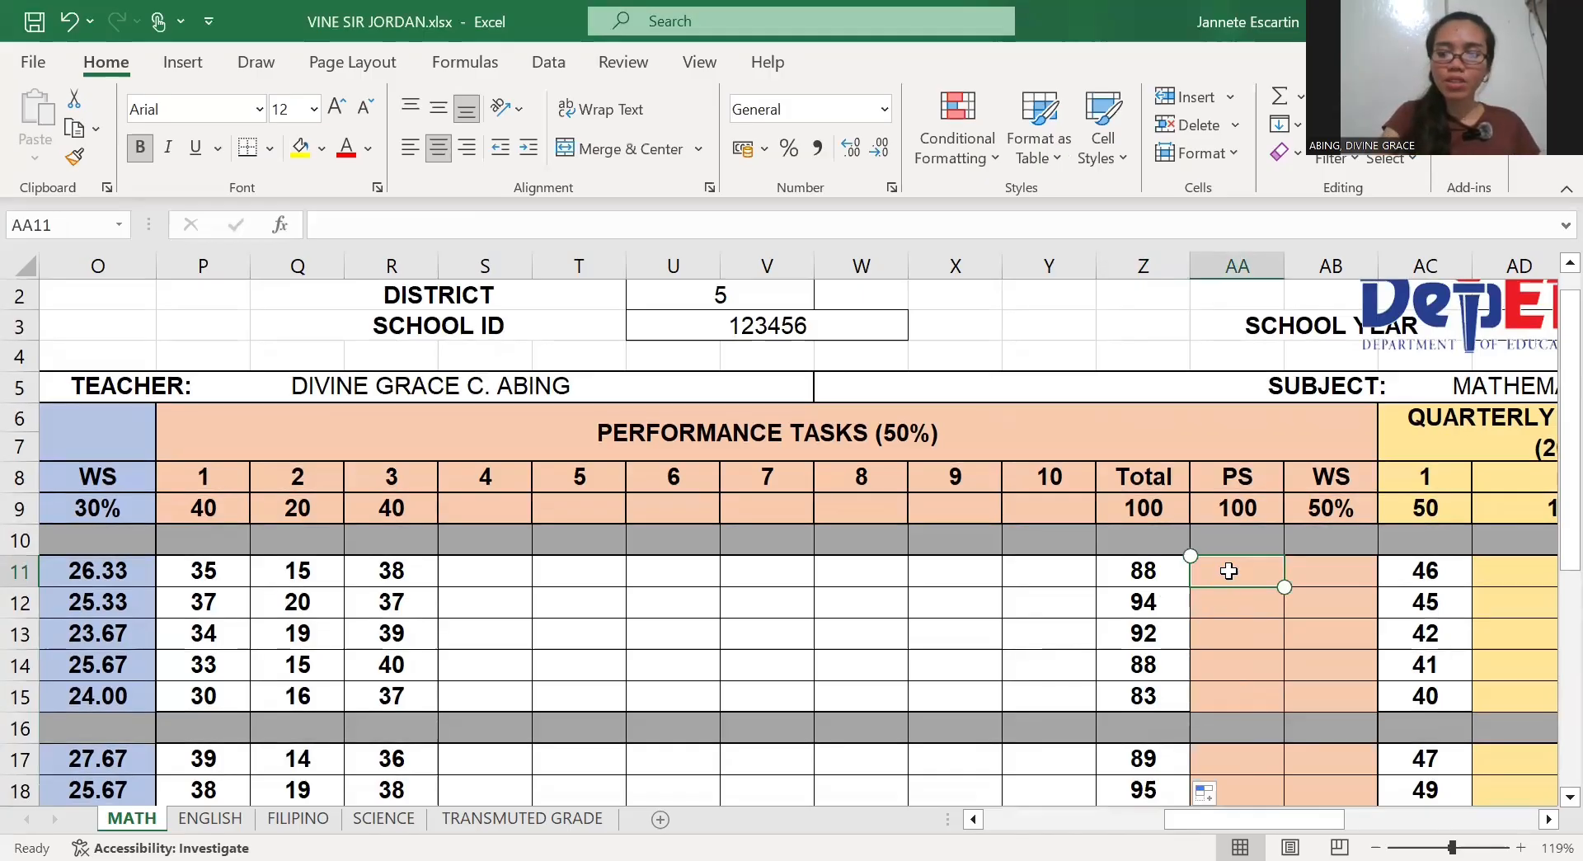
{"action": "type", "text": "="}
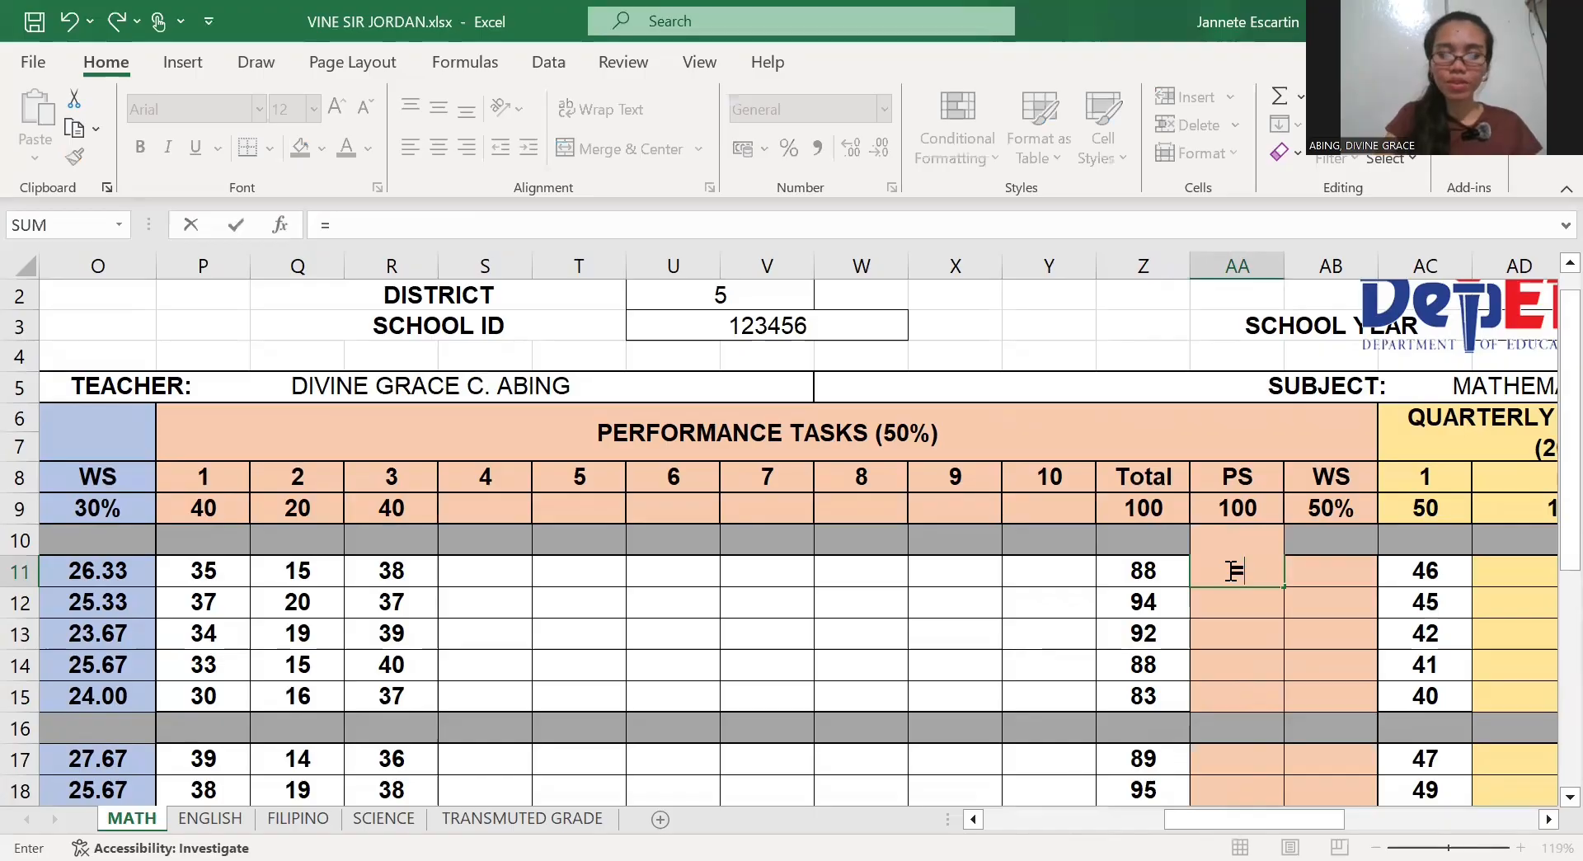
{"action": "type", "text": "("}
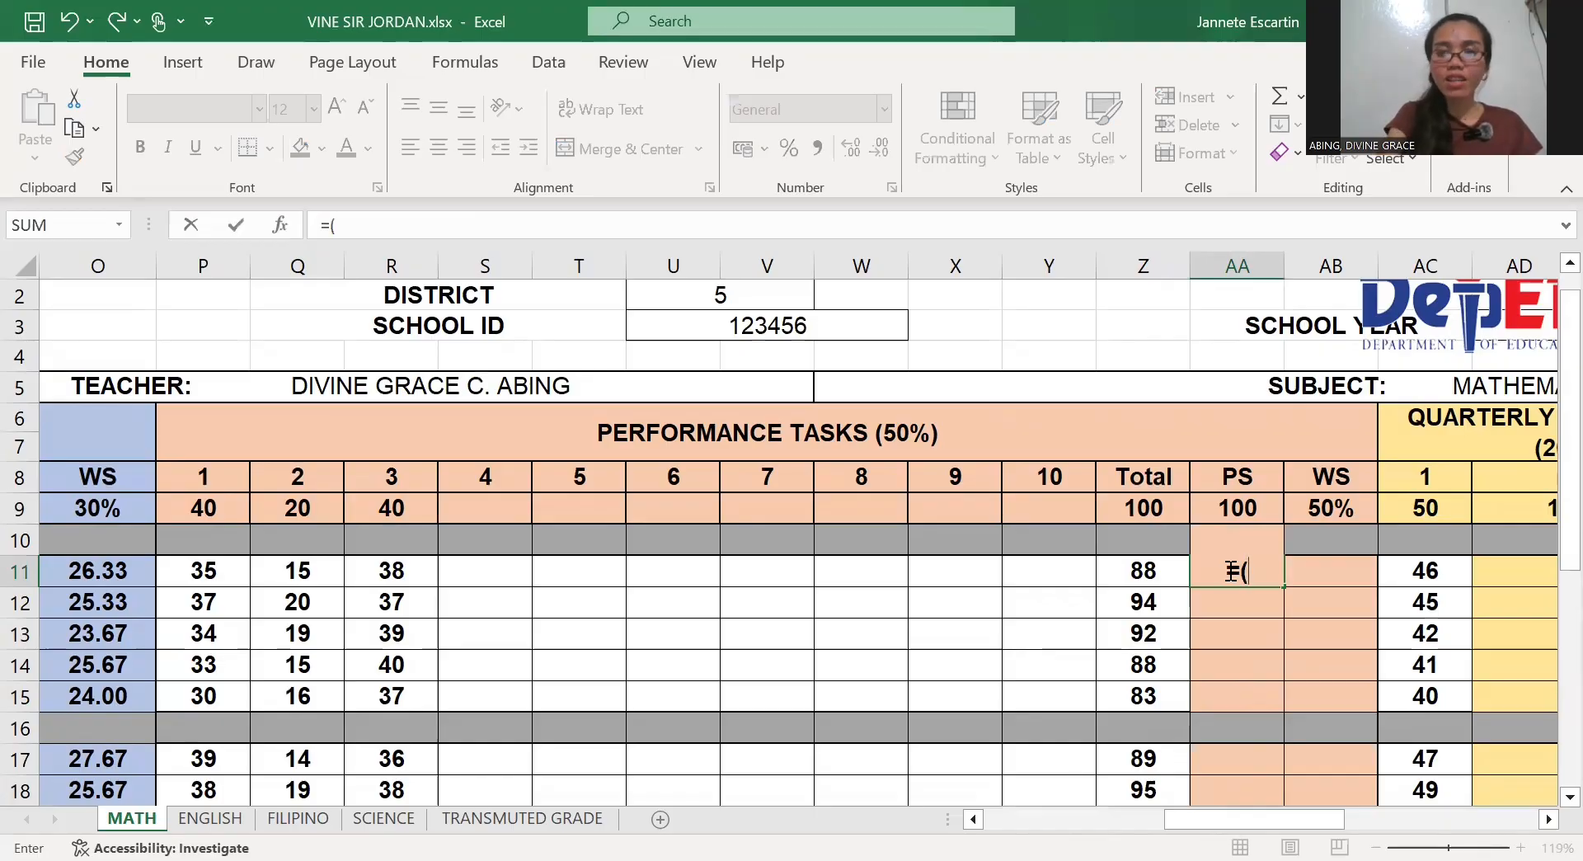
{"action": "key", "text": "Left"}
{"action": "type", "text": "/"}
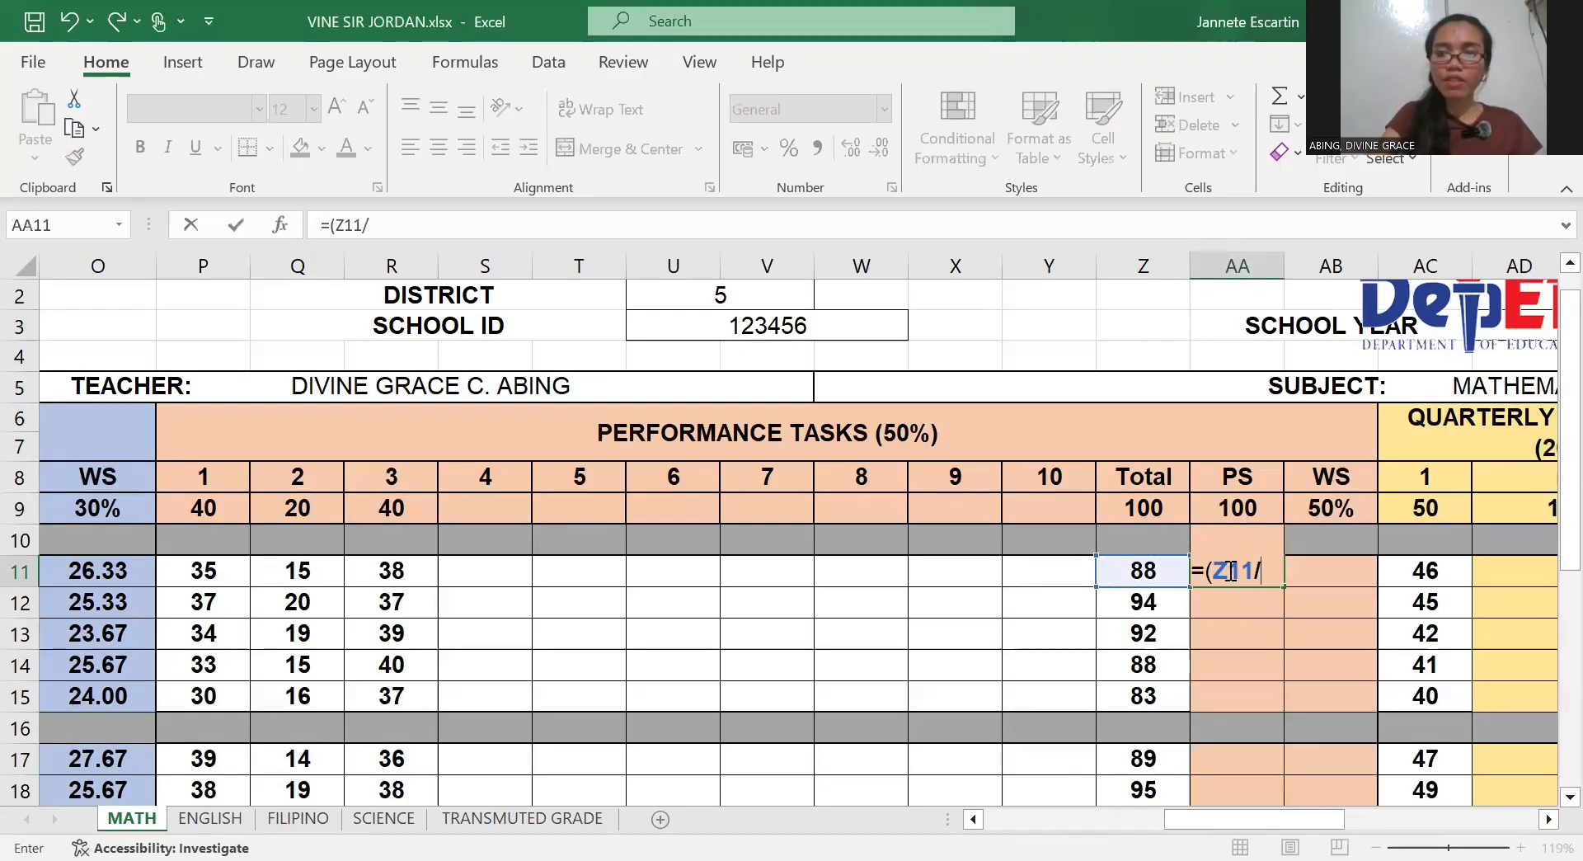
{"action": "key", "text": "Left"}
{"action": "key", "text": "Up"}
{"action": "key", "text": "Up"}
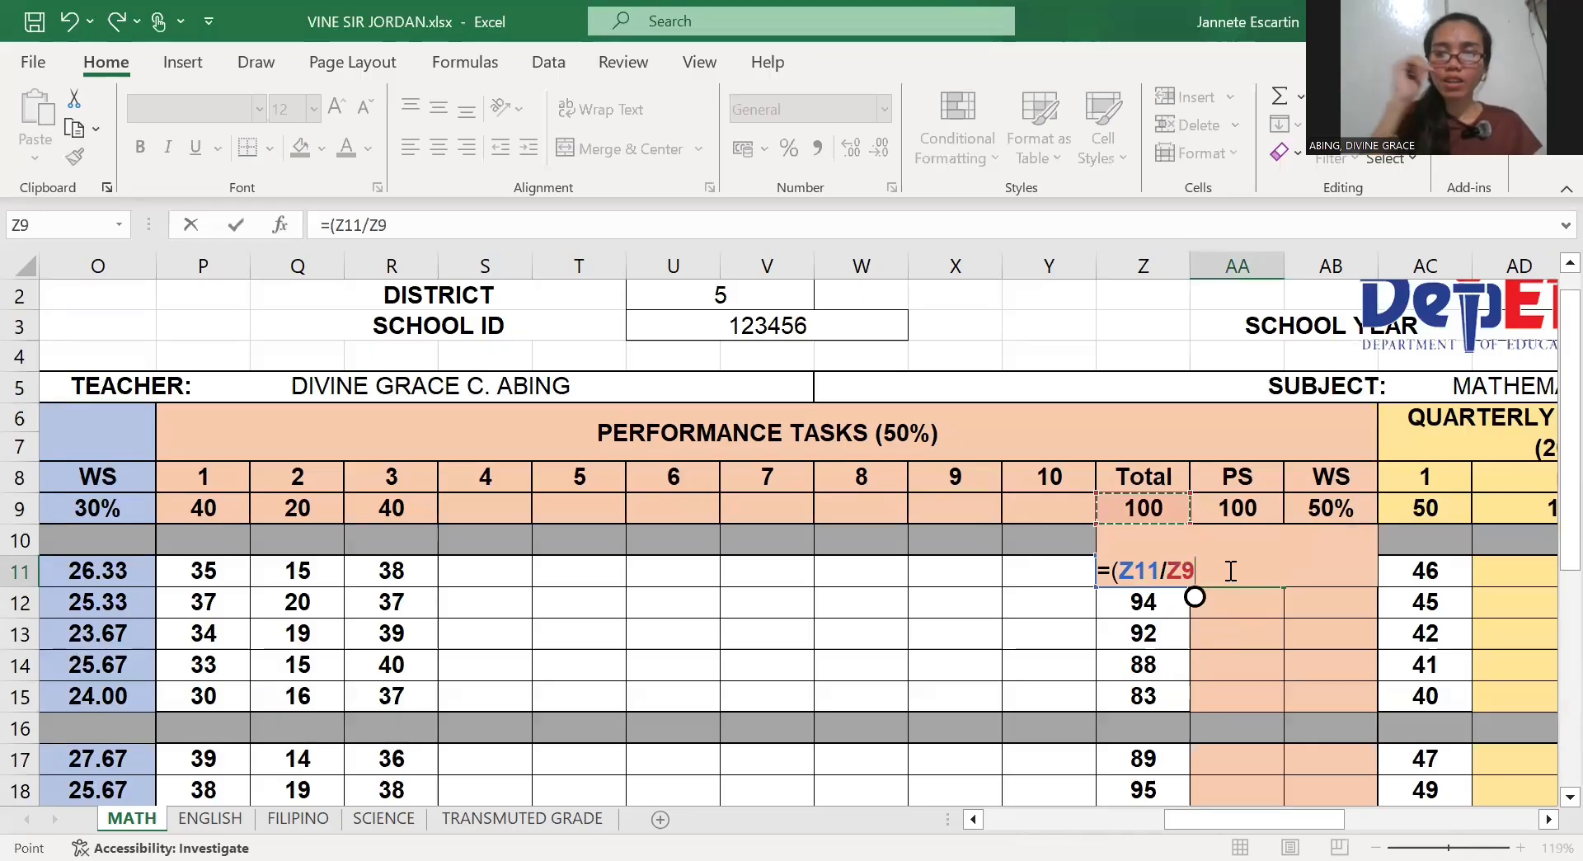
{"action": "type", "text": ")"}
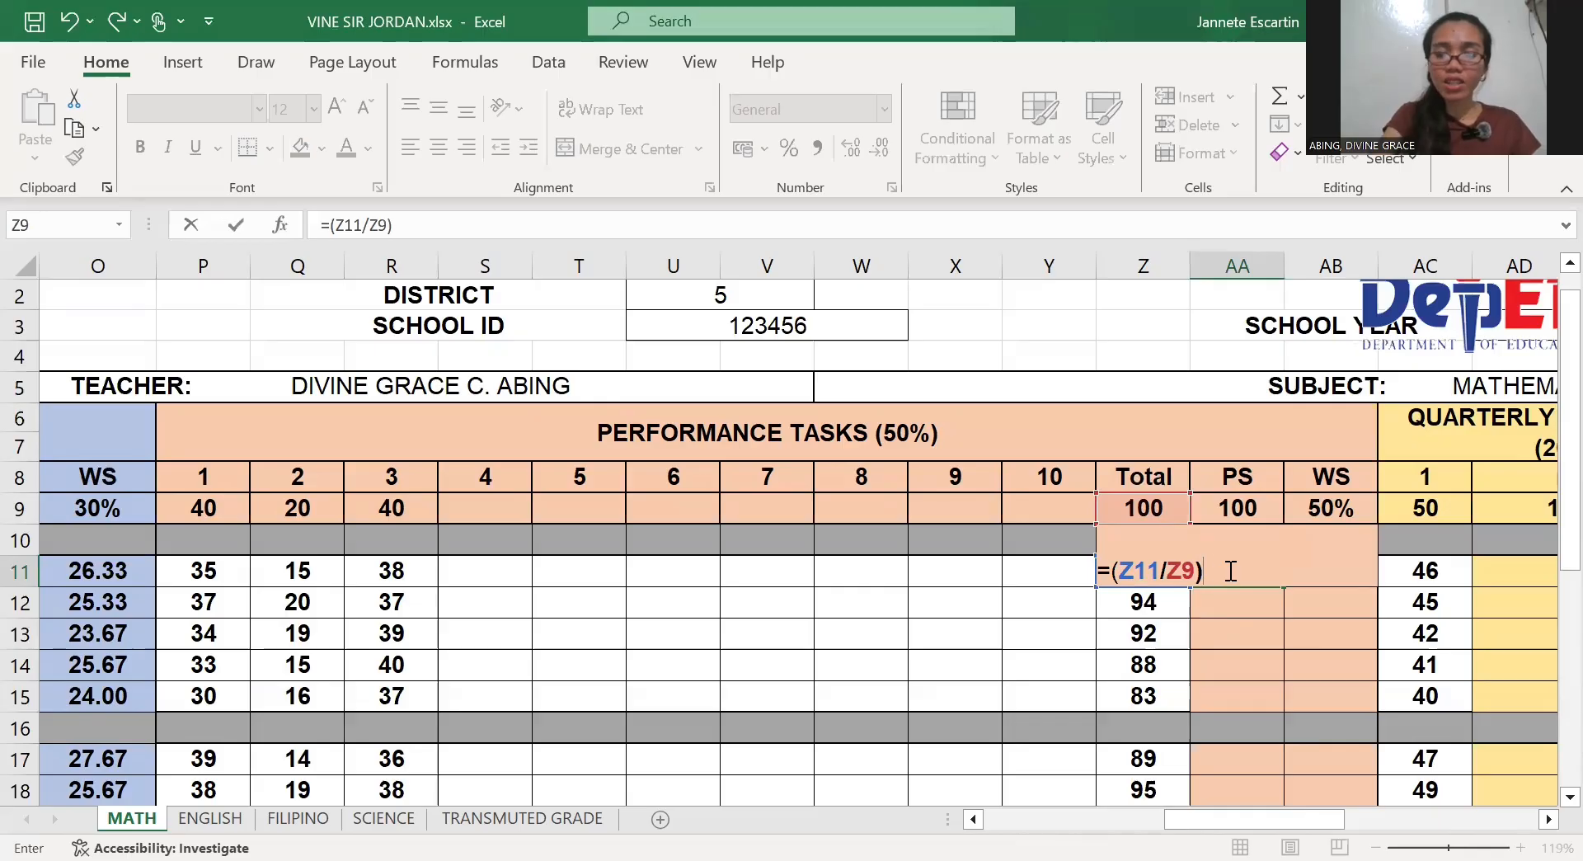
{"action": "type", "text": "*"}
{"action": "key", "text": "Up"}
{"action": "key", "text": "Up"}
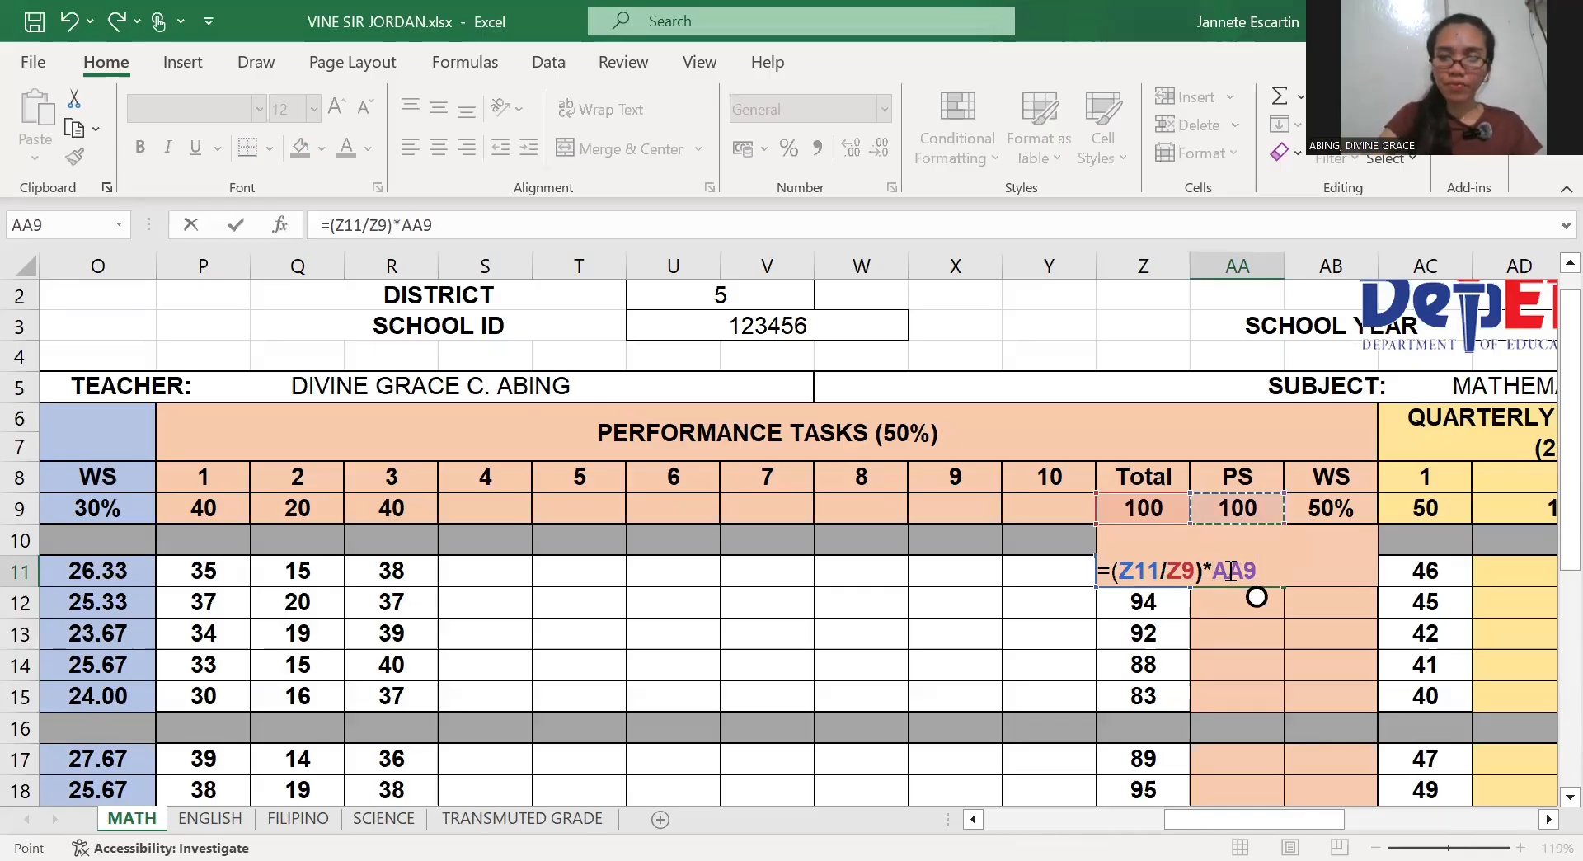
{"action": "key", "text": "Return"}
{"action": "left_click", "coordinate": [1224, 572]}
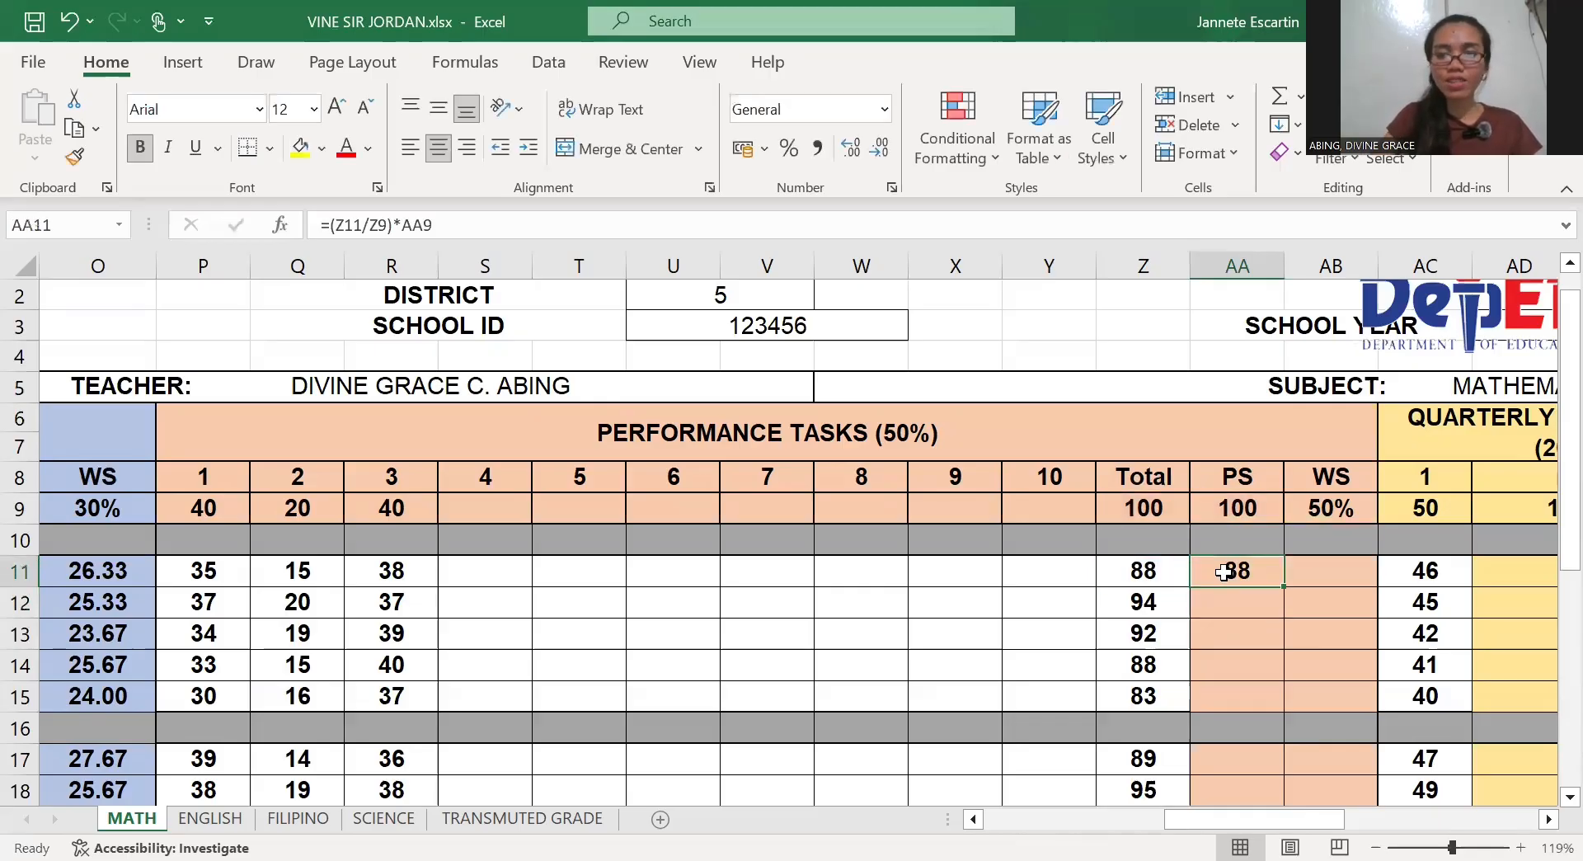
Fill the performance tasks percentage score formula from AA11 down to AA15 for the male learners
{"action": "key", "text": "Left"}
{"action": "key", "text": "Right"}
{"action": "key", "text": "Down"}
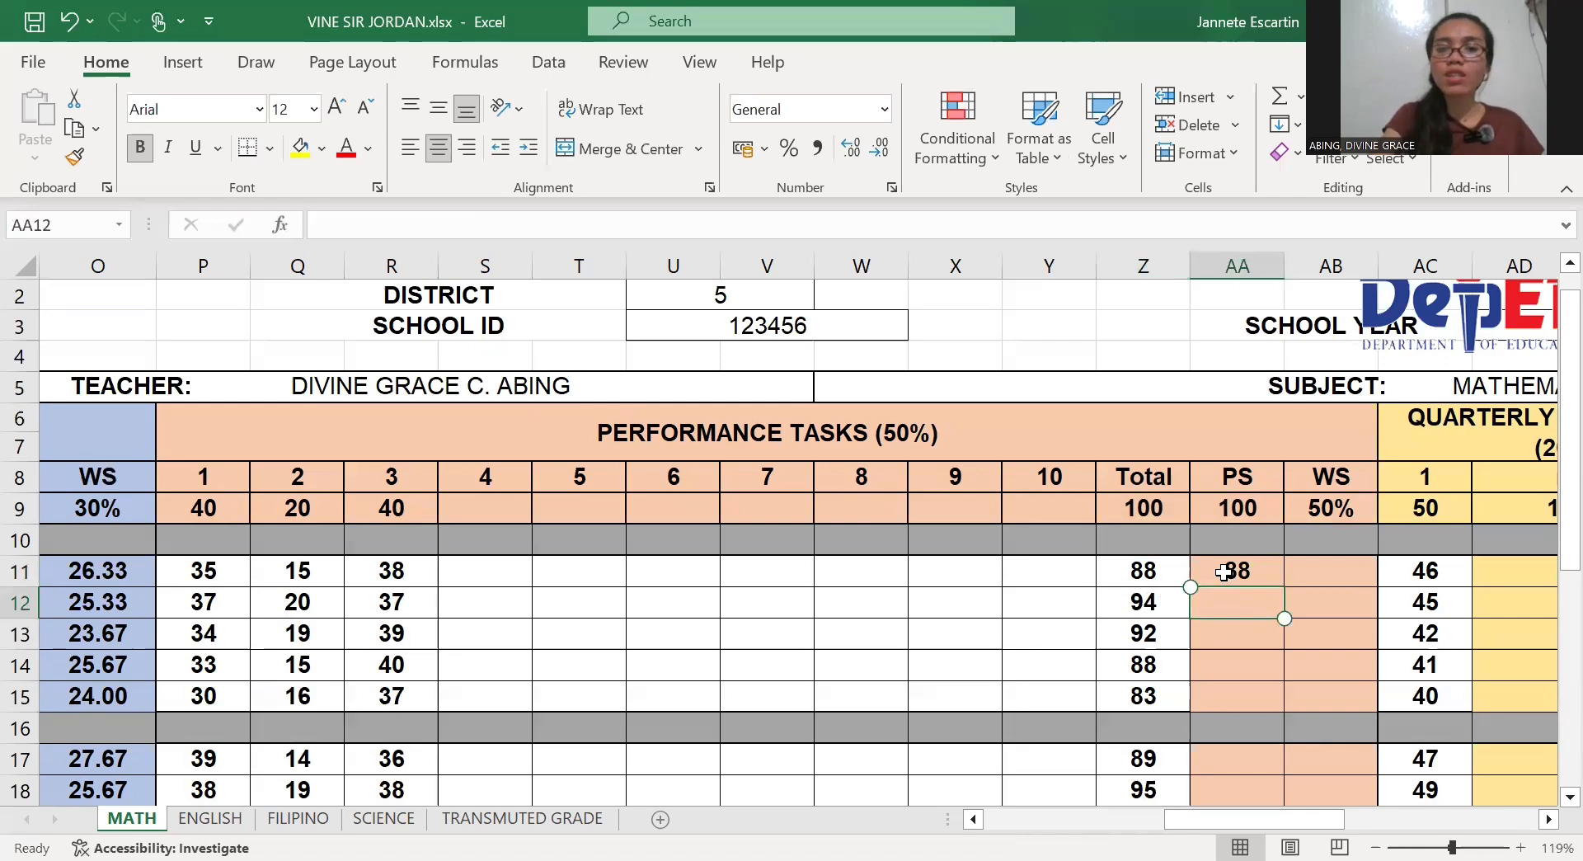
{"action": "key", "text": "Left"}
{"action": "key", "text": "Up"}
{"action": "key", "text": "Up"}
{"action": "key", "text": "Up"}
{"action": "key", "text": "Right"}
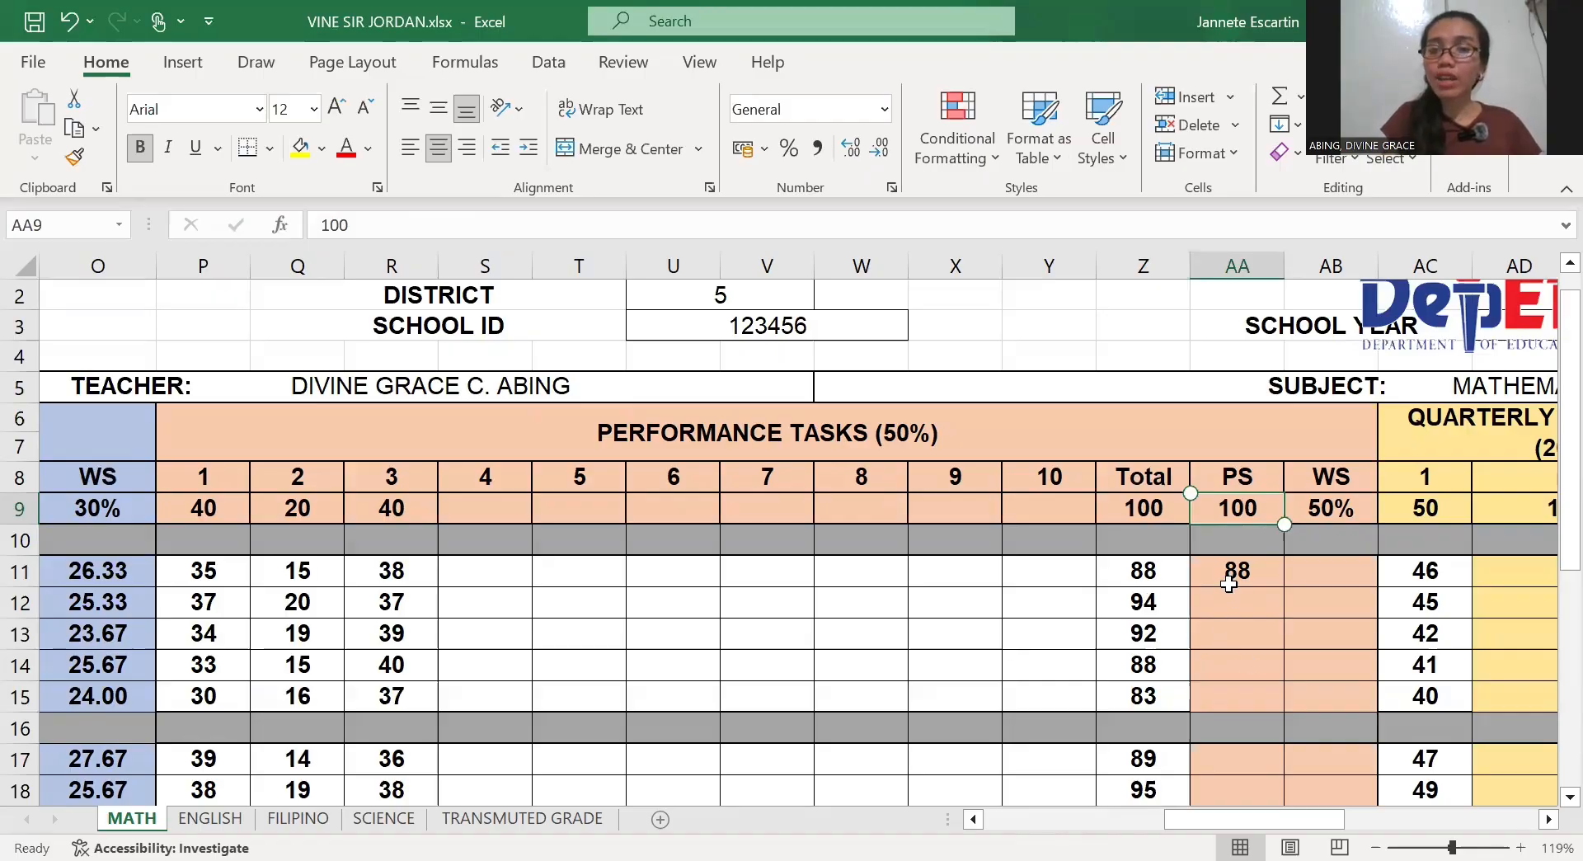
{"action": "left_click", "coordinate": [1231, 575]}
{"action": "left_click_drag", "start_coordinate": [1284, 586], "coordinate": [1265, 703]}
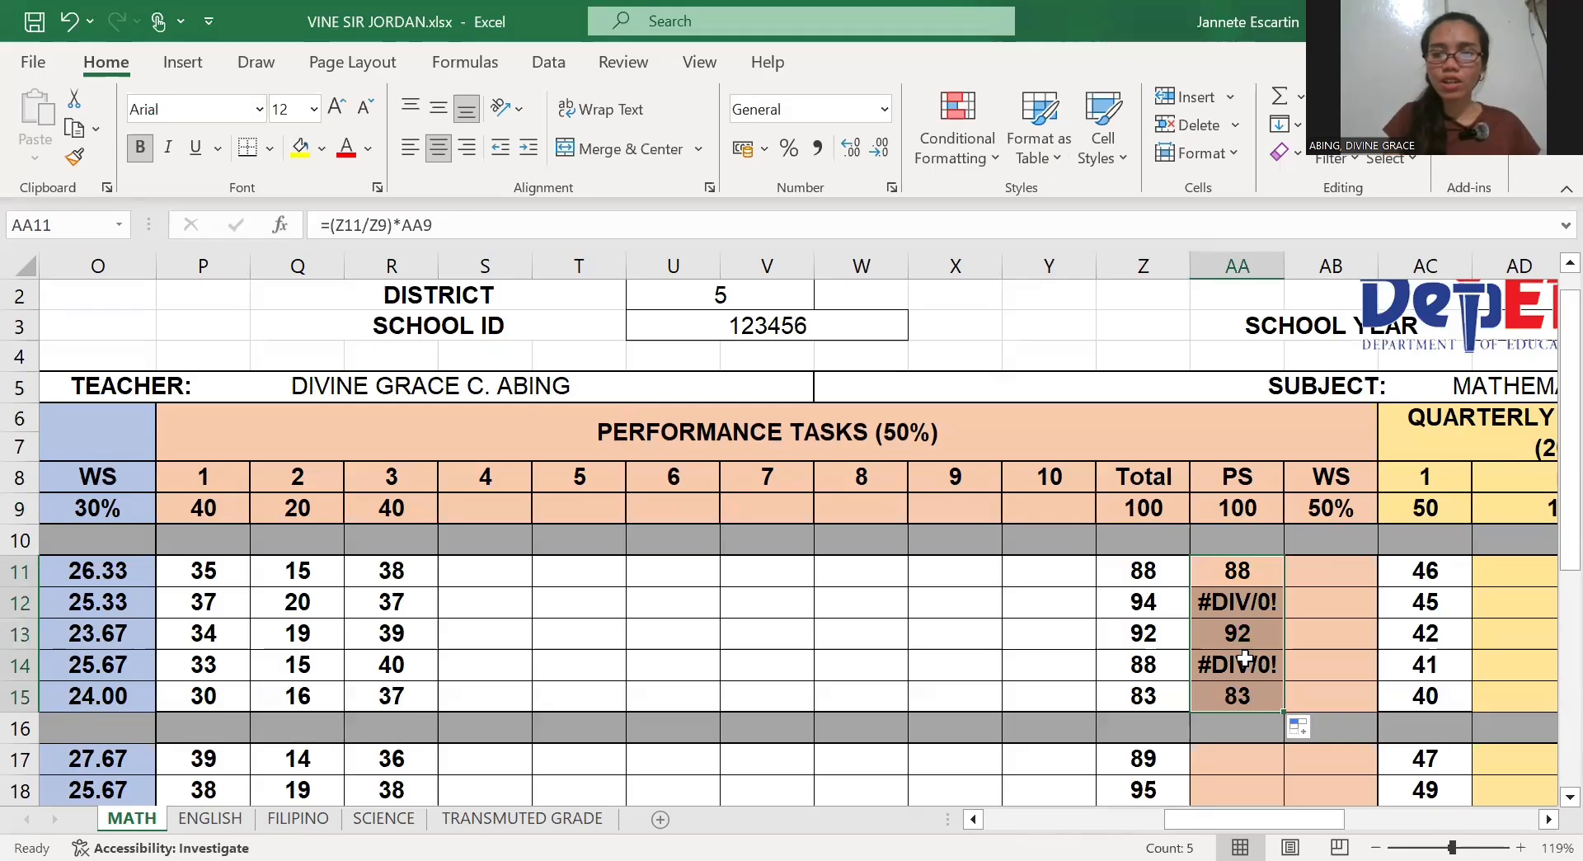
Replace the second male learner's percentage score formula in AA12 with =(Z12/Z9)*AA9
{"action": "left_click", "coordinate": [1077, 612]}
{"action": "left_click", "coordinate": [1206, 608]}
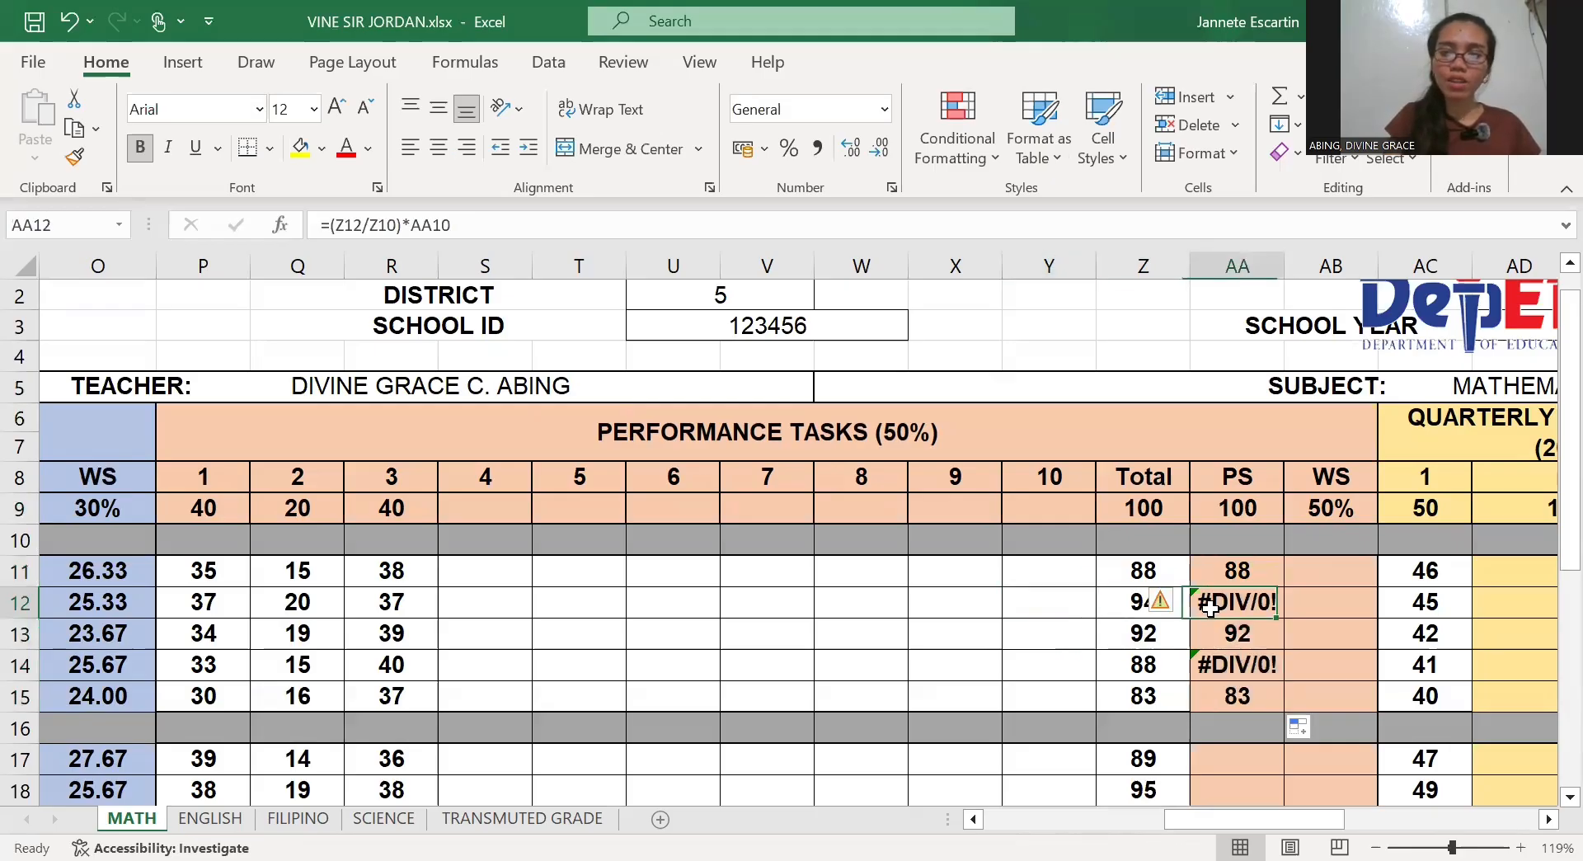
{"action": "double_click", "coordinate": [1212, 610]}
{"action": "left_click", "coordinate": [1054, 608]}
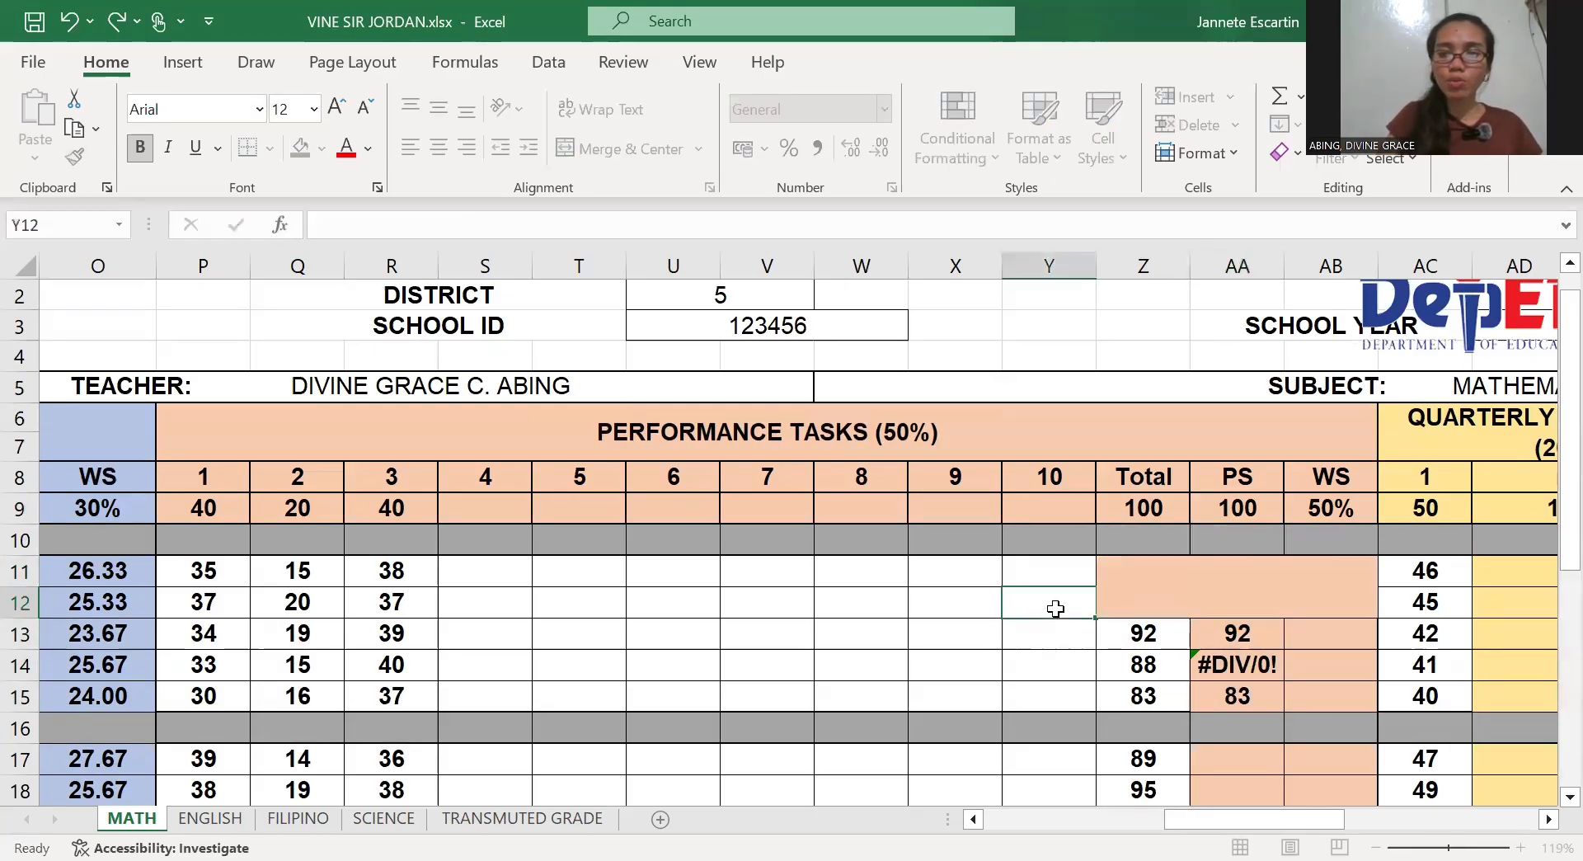
{"action": "left_click", "coordinate": [1221, 608]}
{"action": "type", "text": "="}
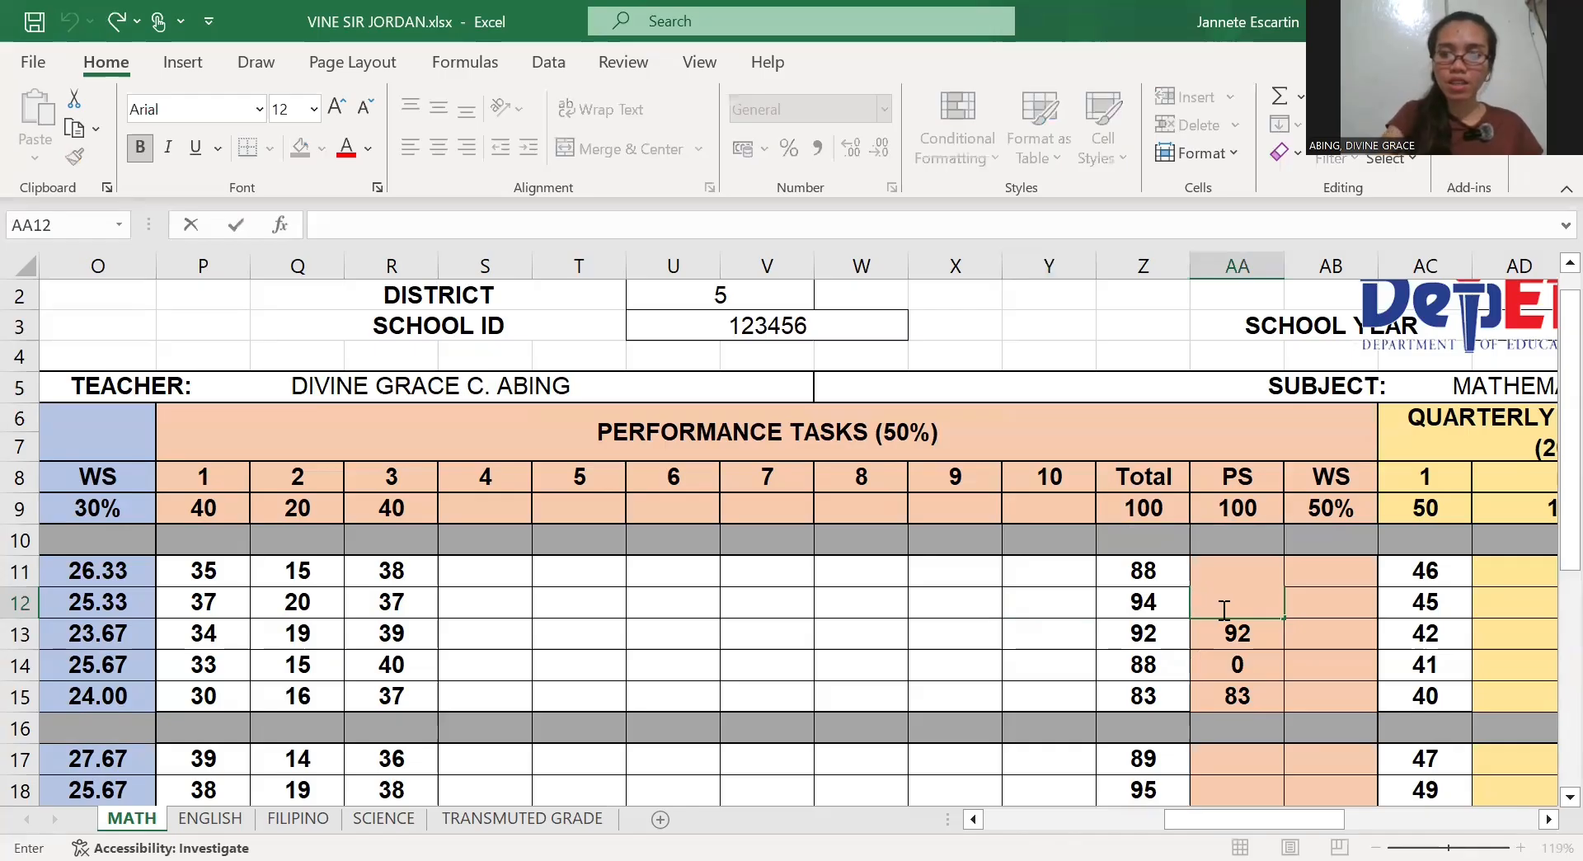
{"action": "type", "text": "("}
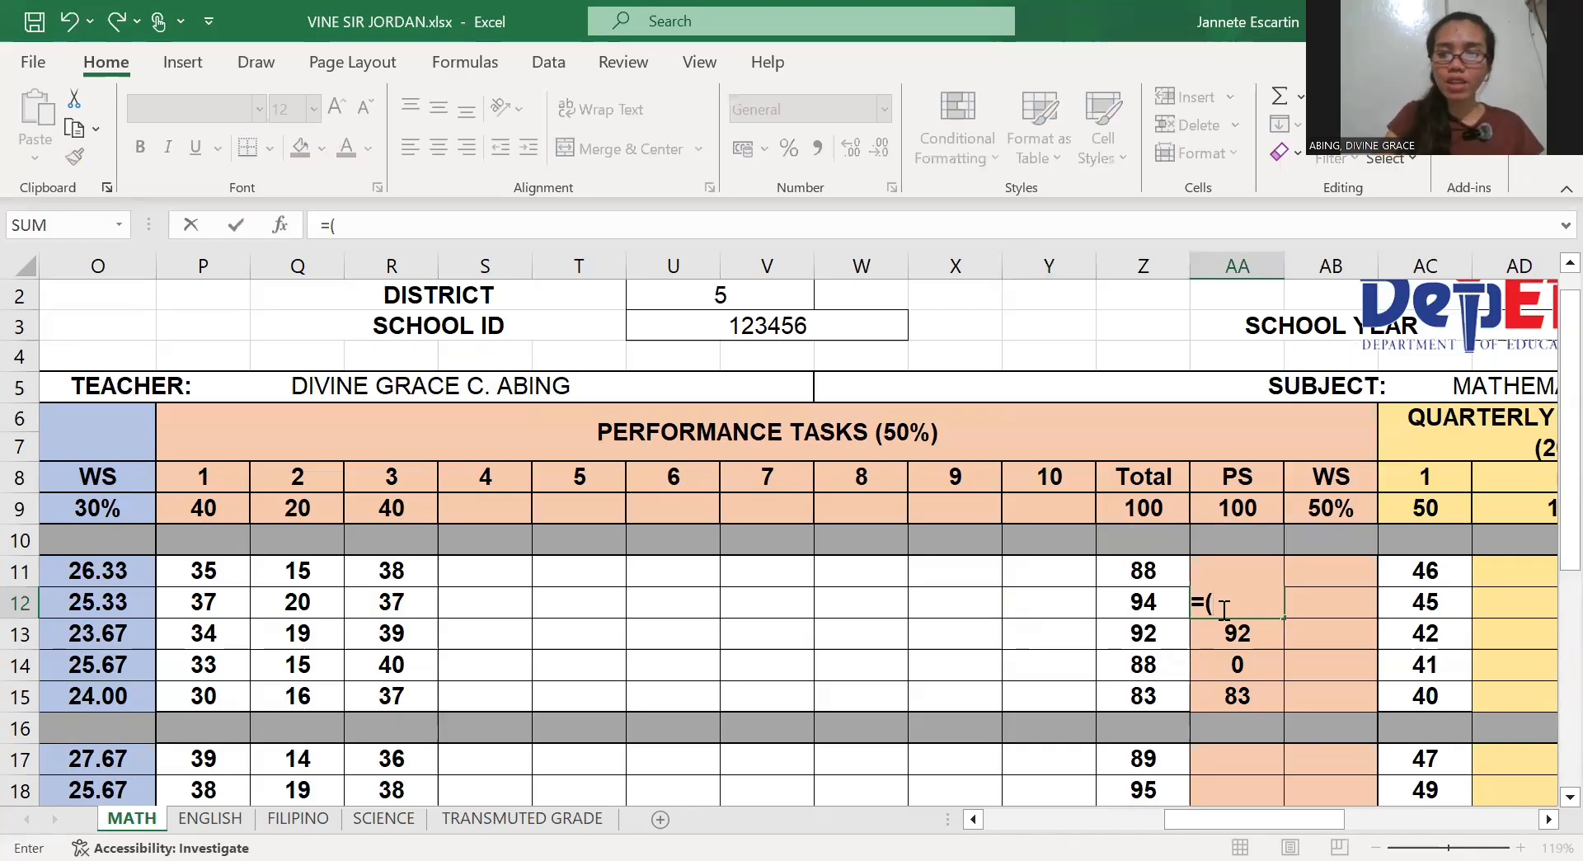
{"action": "left_click", "coordinate": [1150, 604]}
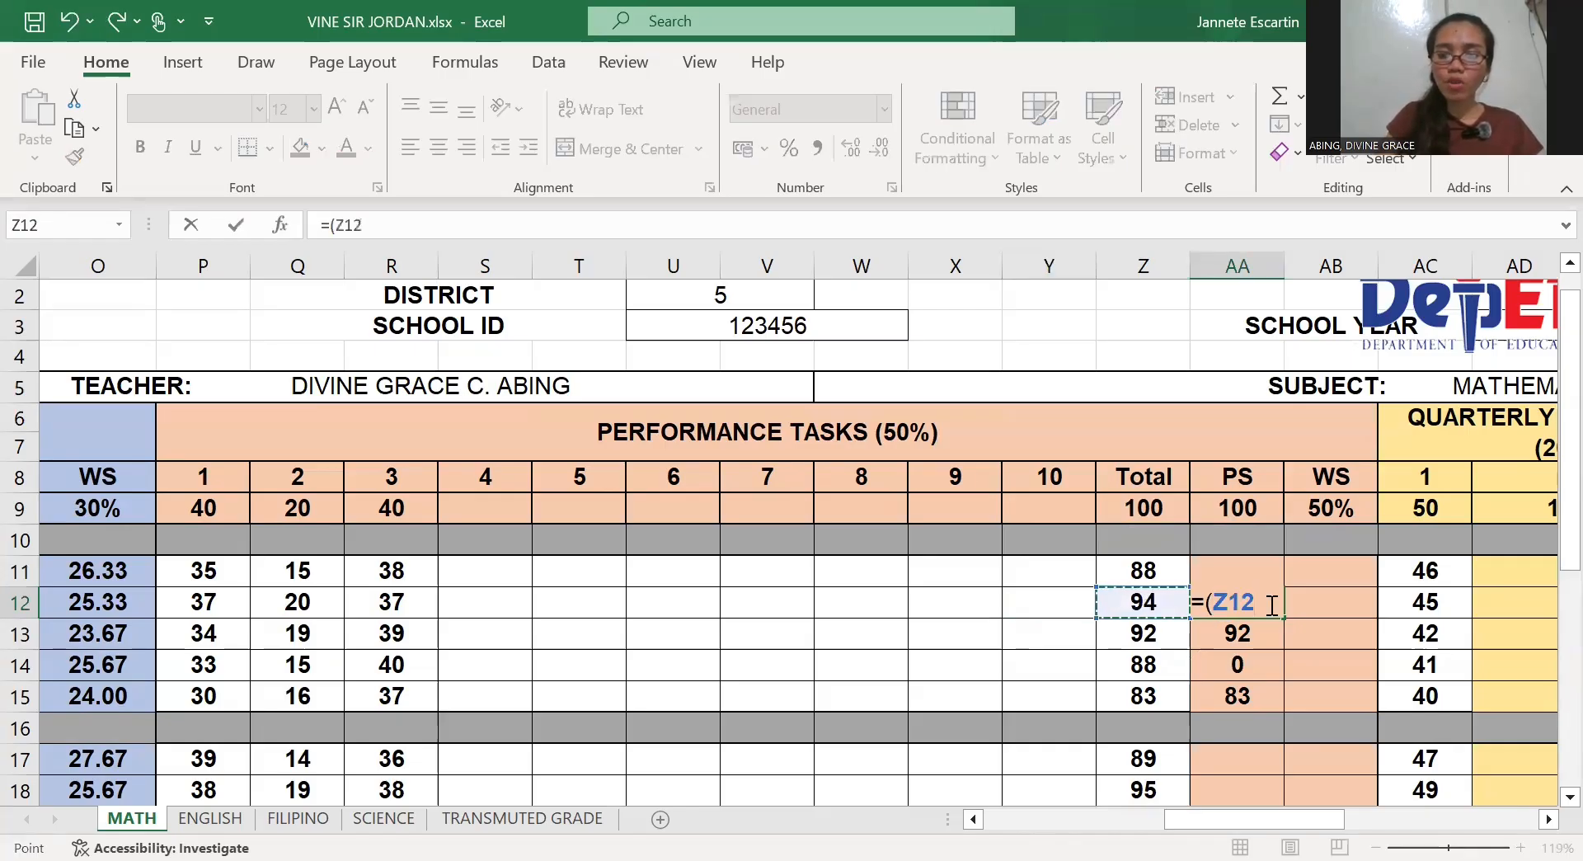
{"action": "type", "text": "/"}
{"action": "left_click", "coordinate": [1144, 508]}
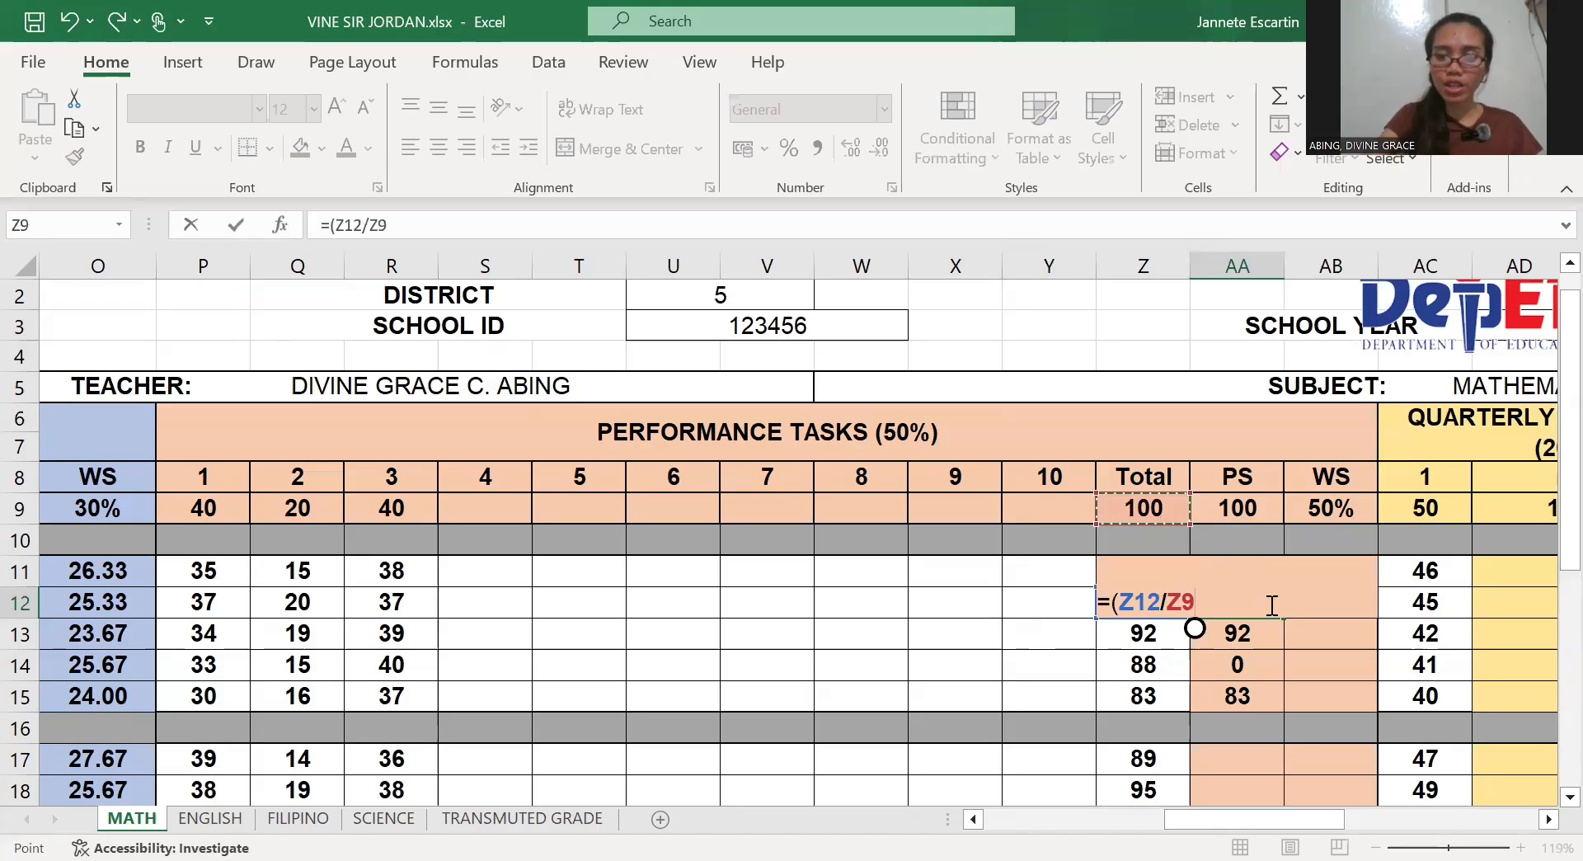
{"action": "type", "text": ")"}
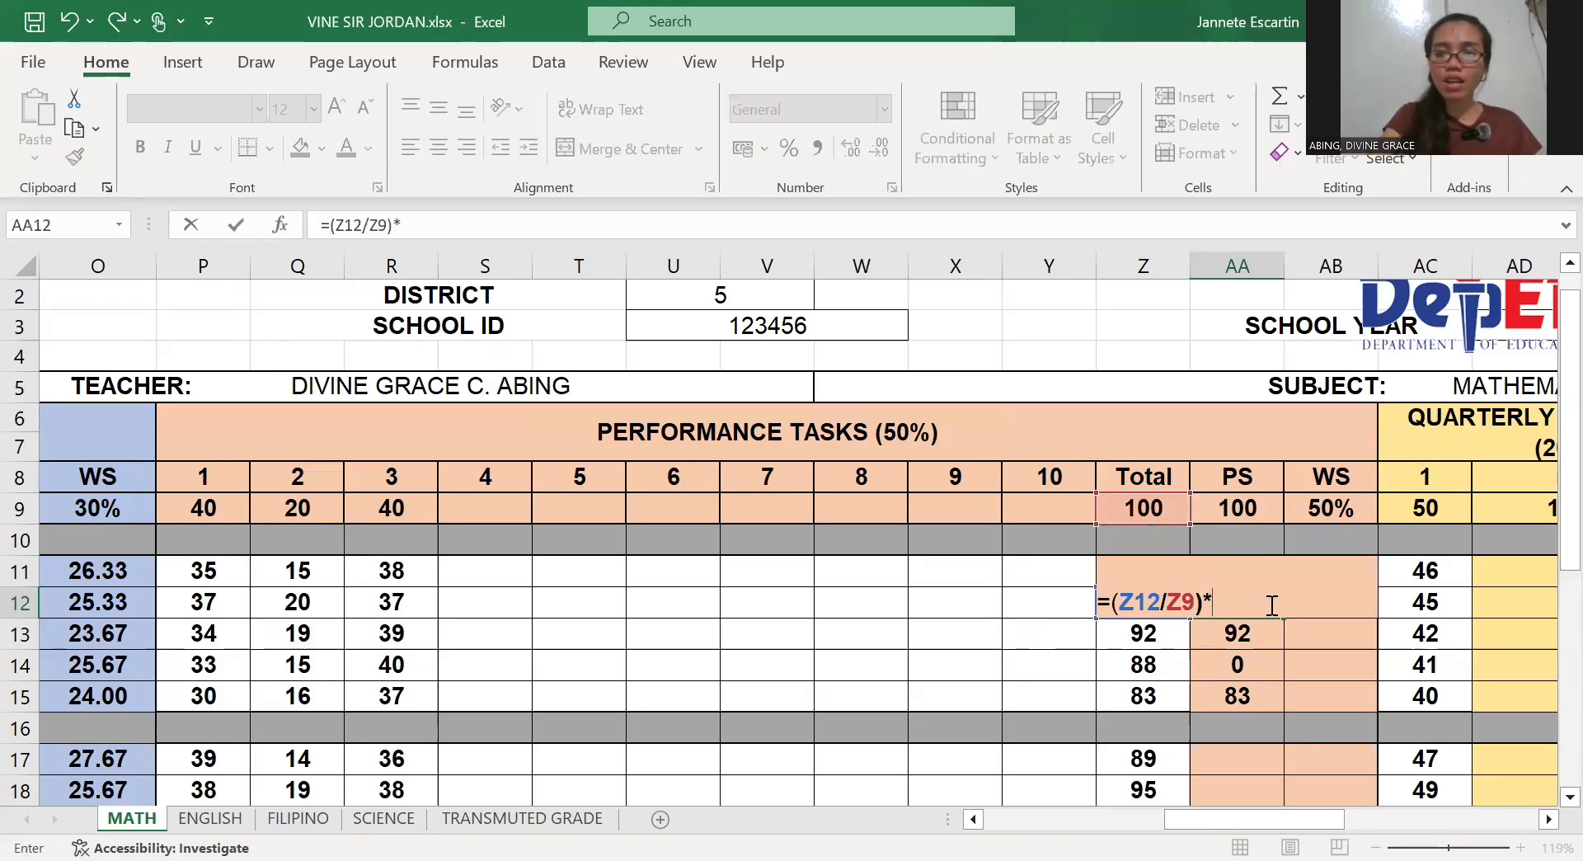
{"action": "type", "text": "*"}
{"action": "left_click", "coordinate": [1238, 508]}
{"action": "key", "text": "Return"}
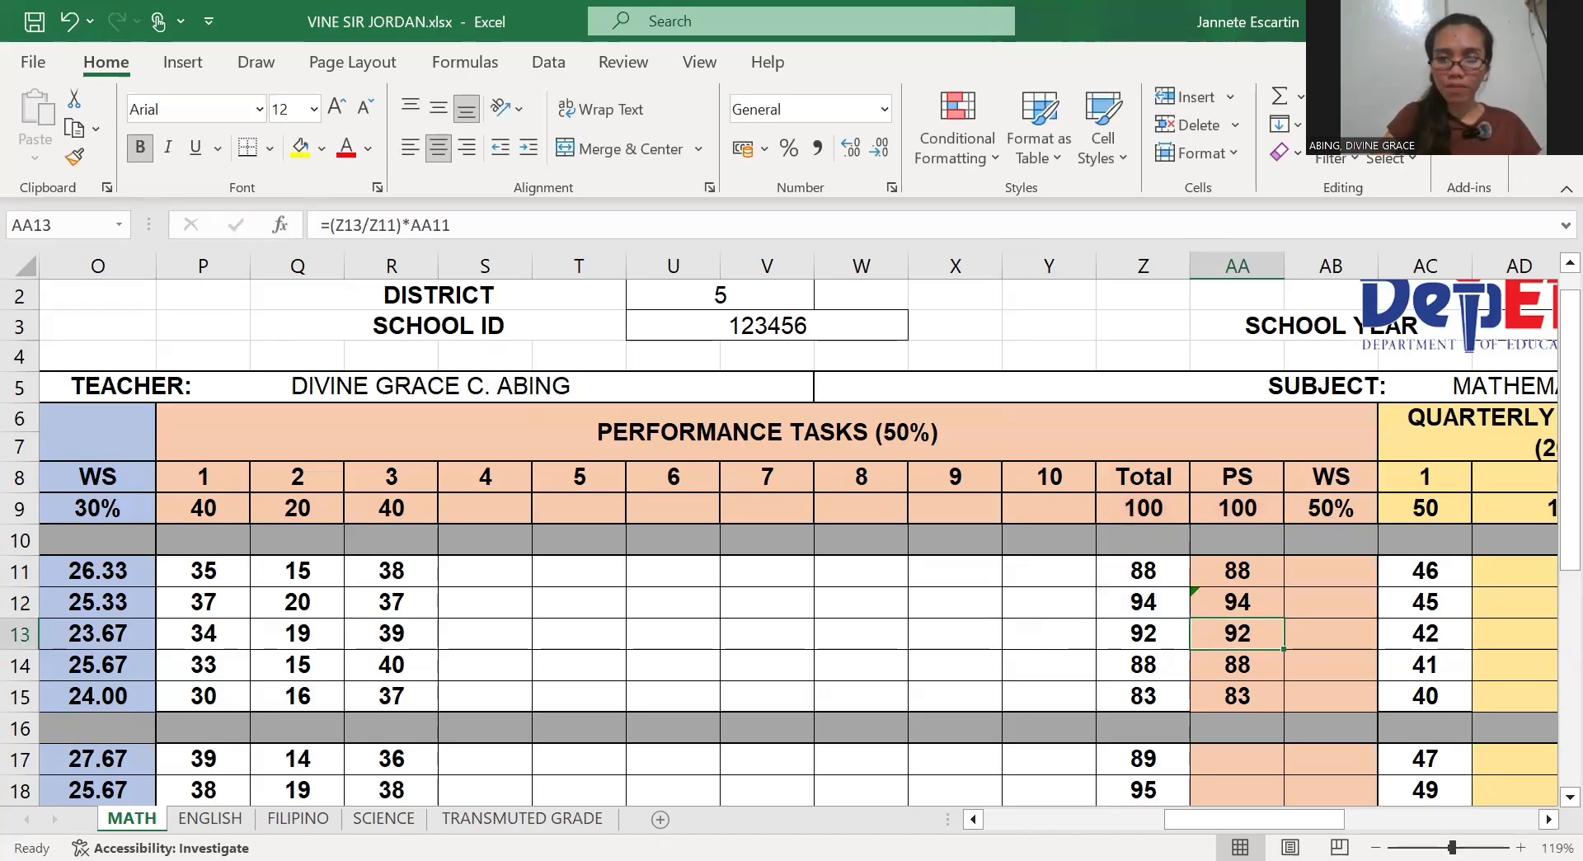
Compute the first female learner's performance tasks percentage score in AA17 with =(Z17/Z9)*AA9 and fill it down to AA26
{"action": "scroll", "coordinate": [1268, 739], "scroll_direction": "down", "scroll_amount": 2}
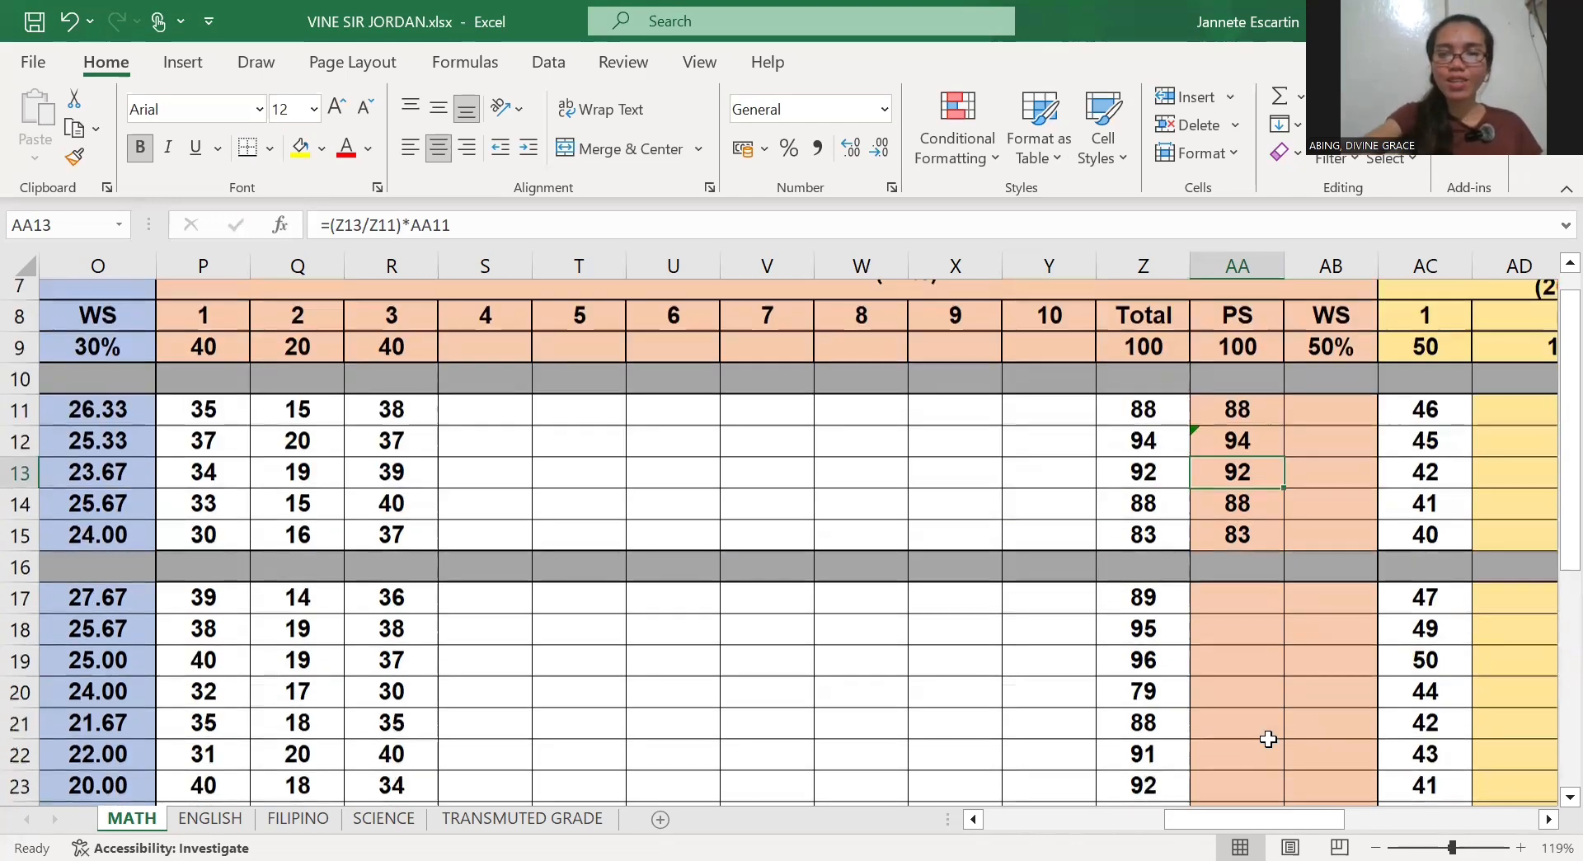
{"action": "key", "text": "Down"}
{"action": "key", "text": "Down"}
{"action": "key", "text": "Down"}
{"action": "key", "text": "Down"}
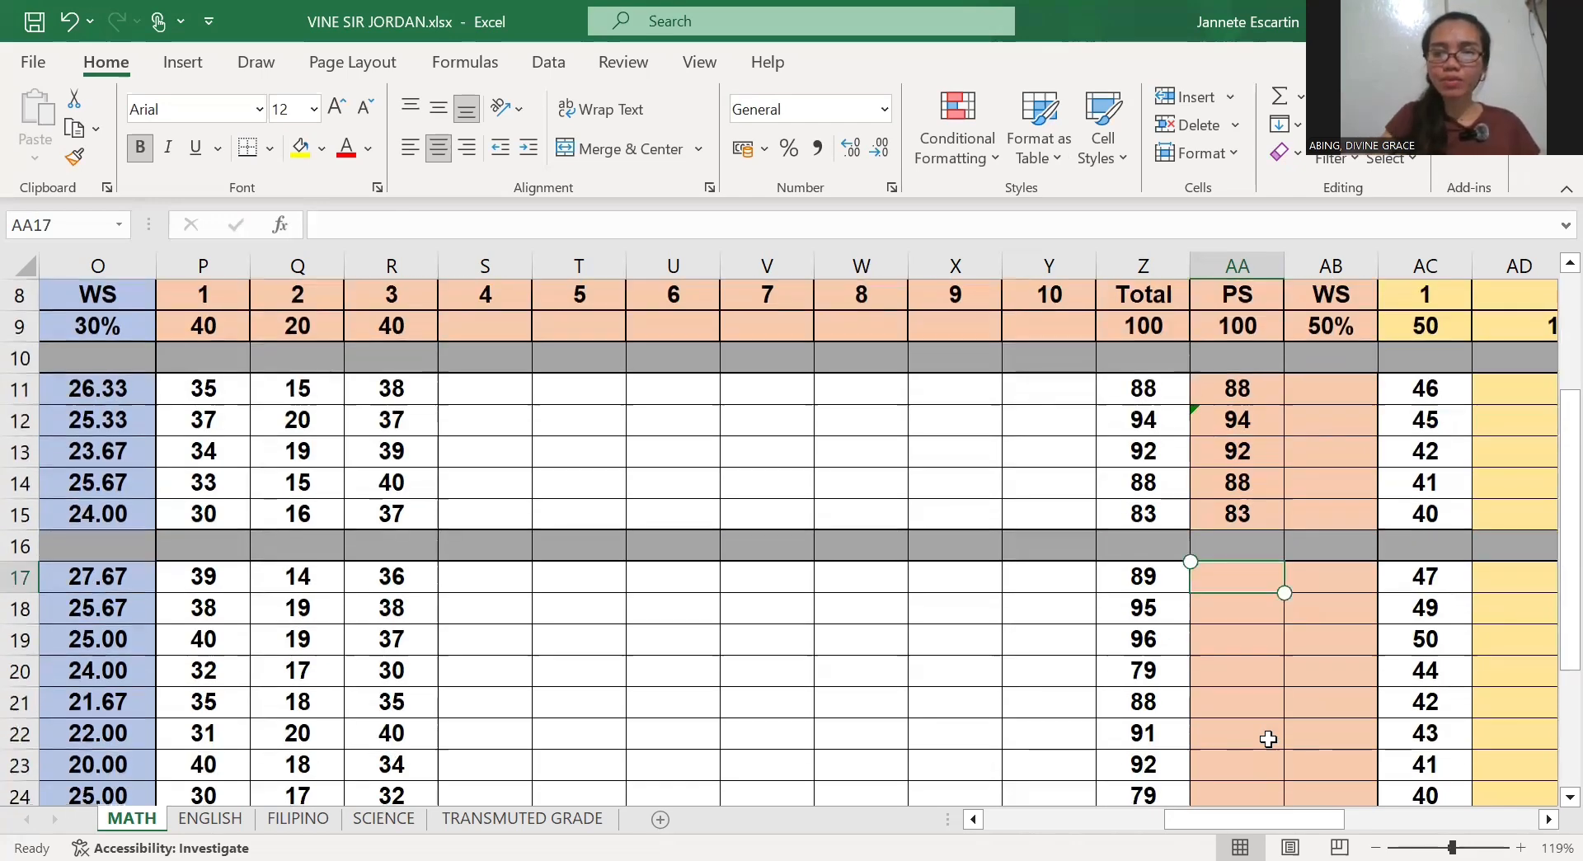
{"action": "type", "text": "="}
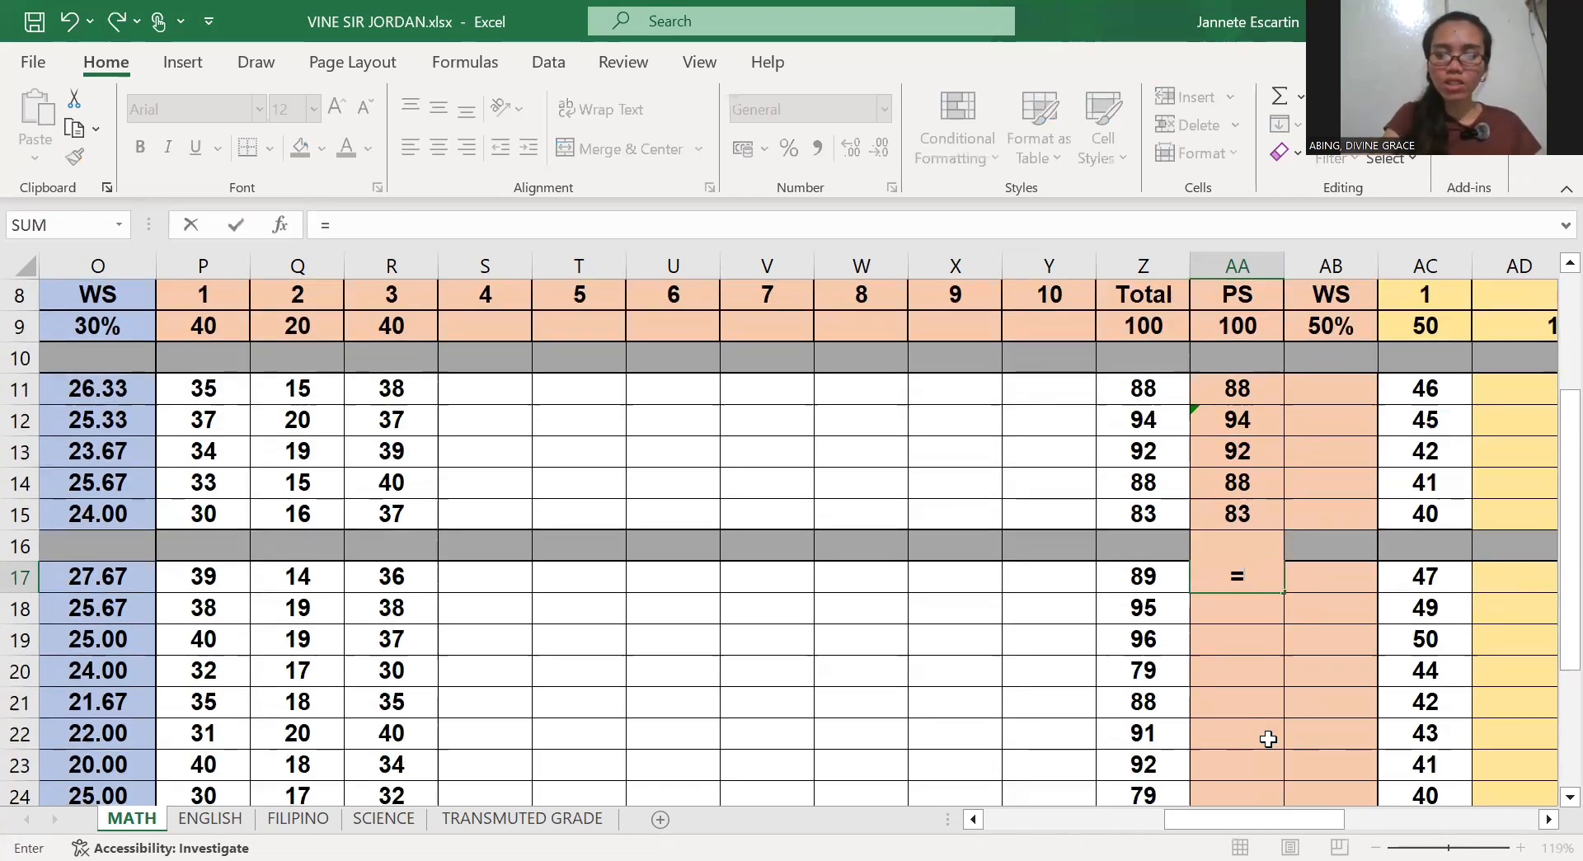
{"action": "type", "text": "("}
{"action": "key", "text": "Left"}
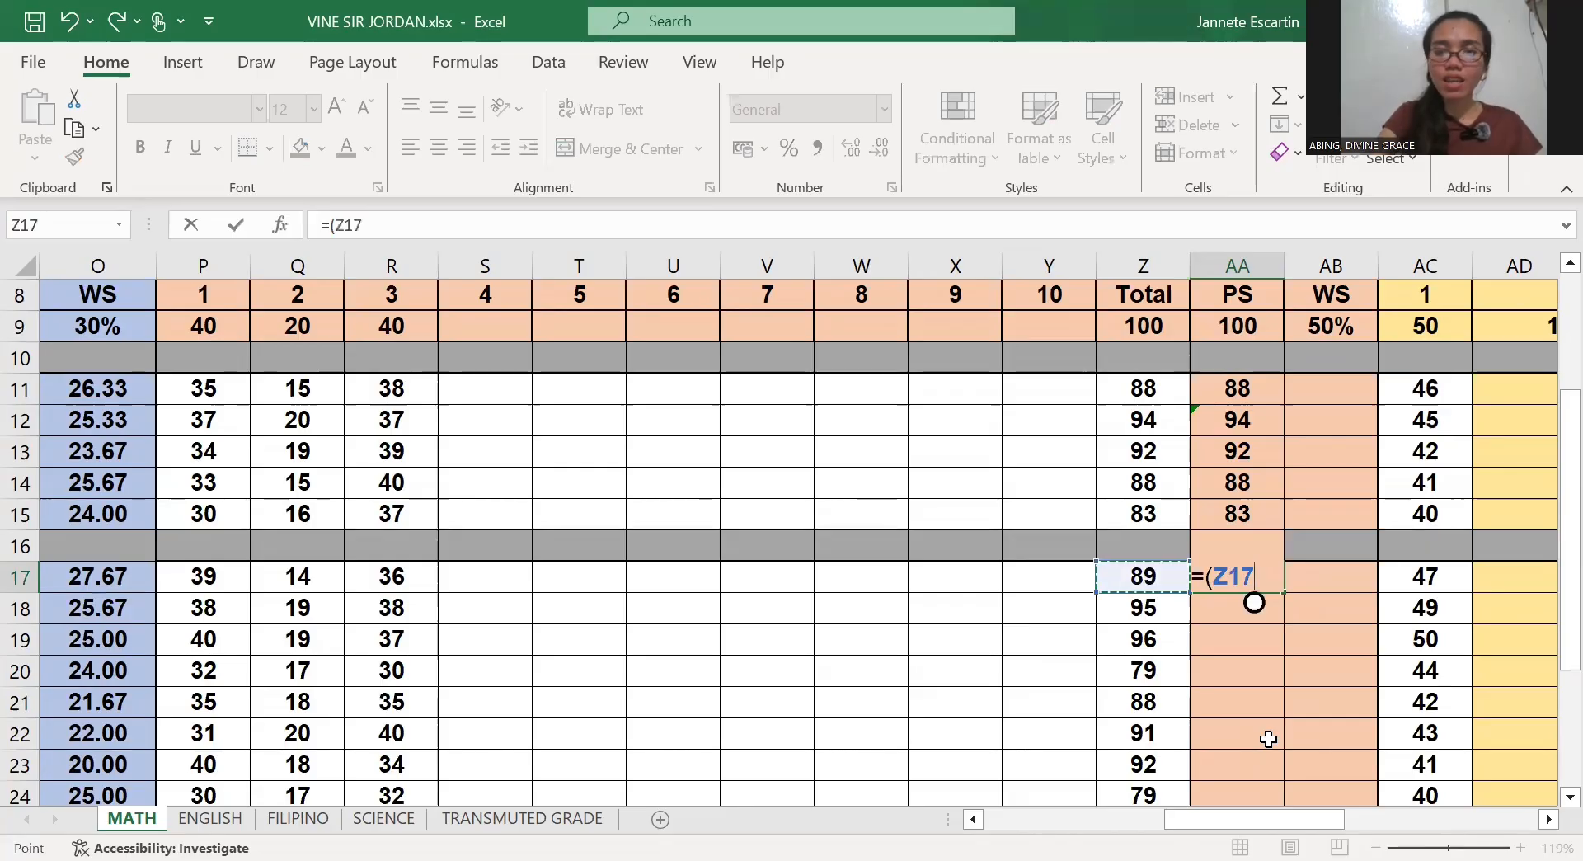
{"action": "type", "text": "/"}
{"action": "scroll", "coordinate": [1268, 738], "scroll_direction": "up", "scroll_amount": 1}
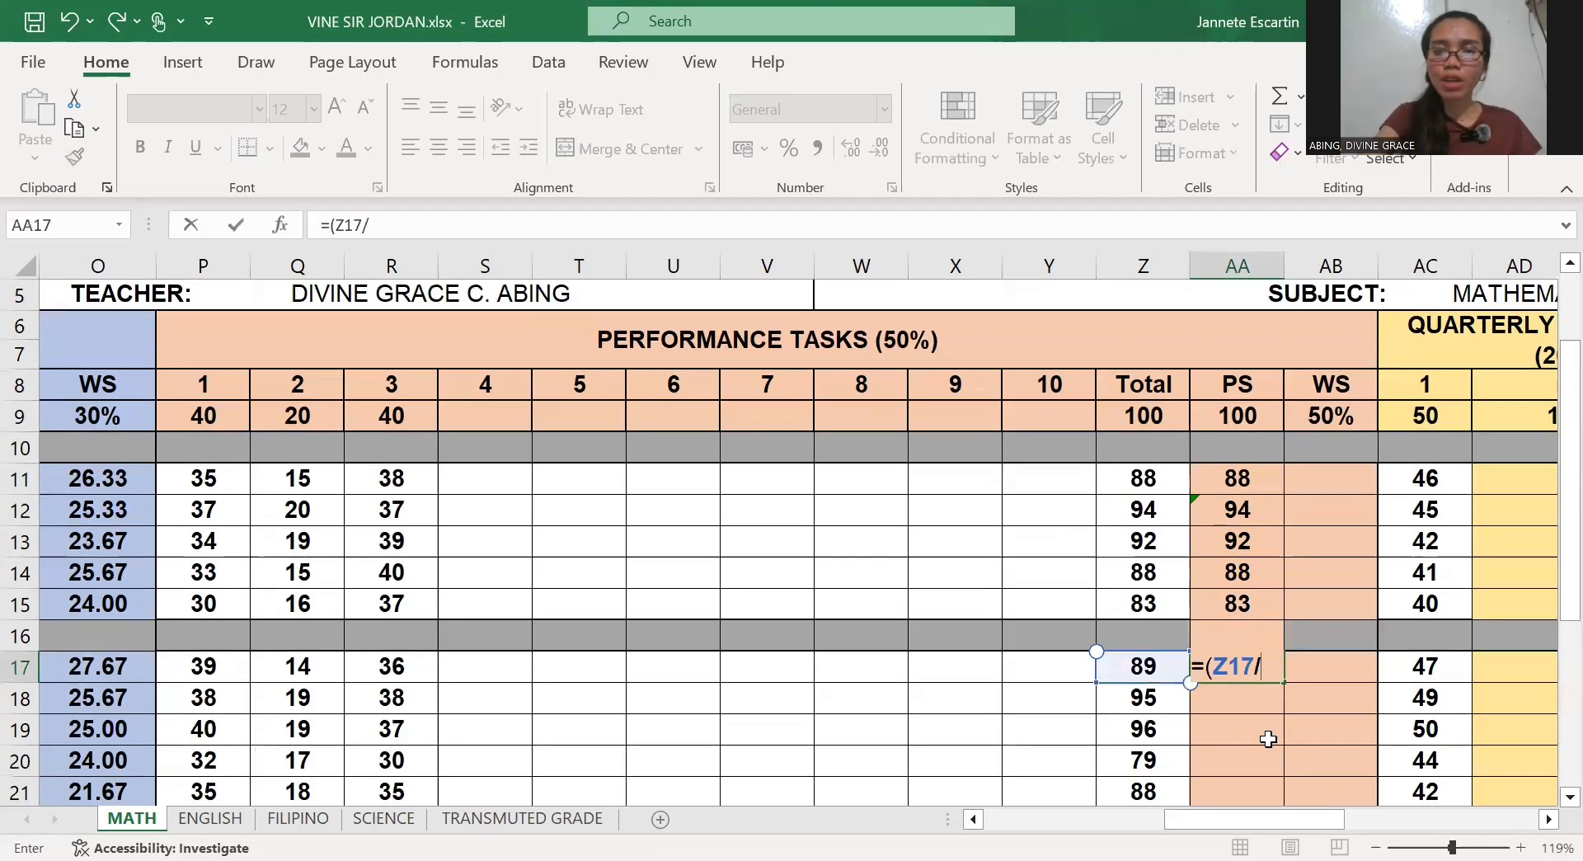
{"action": "key", "text": "Left"}
{"action": "key", "text": "Up"}
{"action": "key", "text": "Up"}
{"action": "key", "text": "Up"}
{"action": "key", "text": "Up"}
{"action": "key", "text": "Up"}
{"action": "key", "text": "Up"}
{"action": "key", "text": "Up"}
{"action": "key", "text": "Up"}
{"action": "type", "text": ")"}
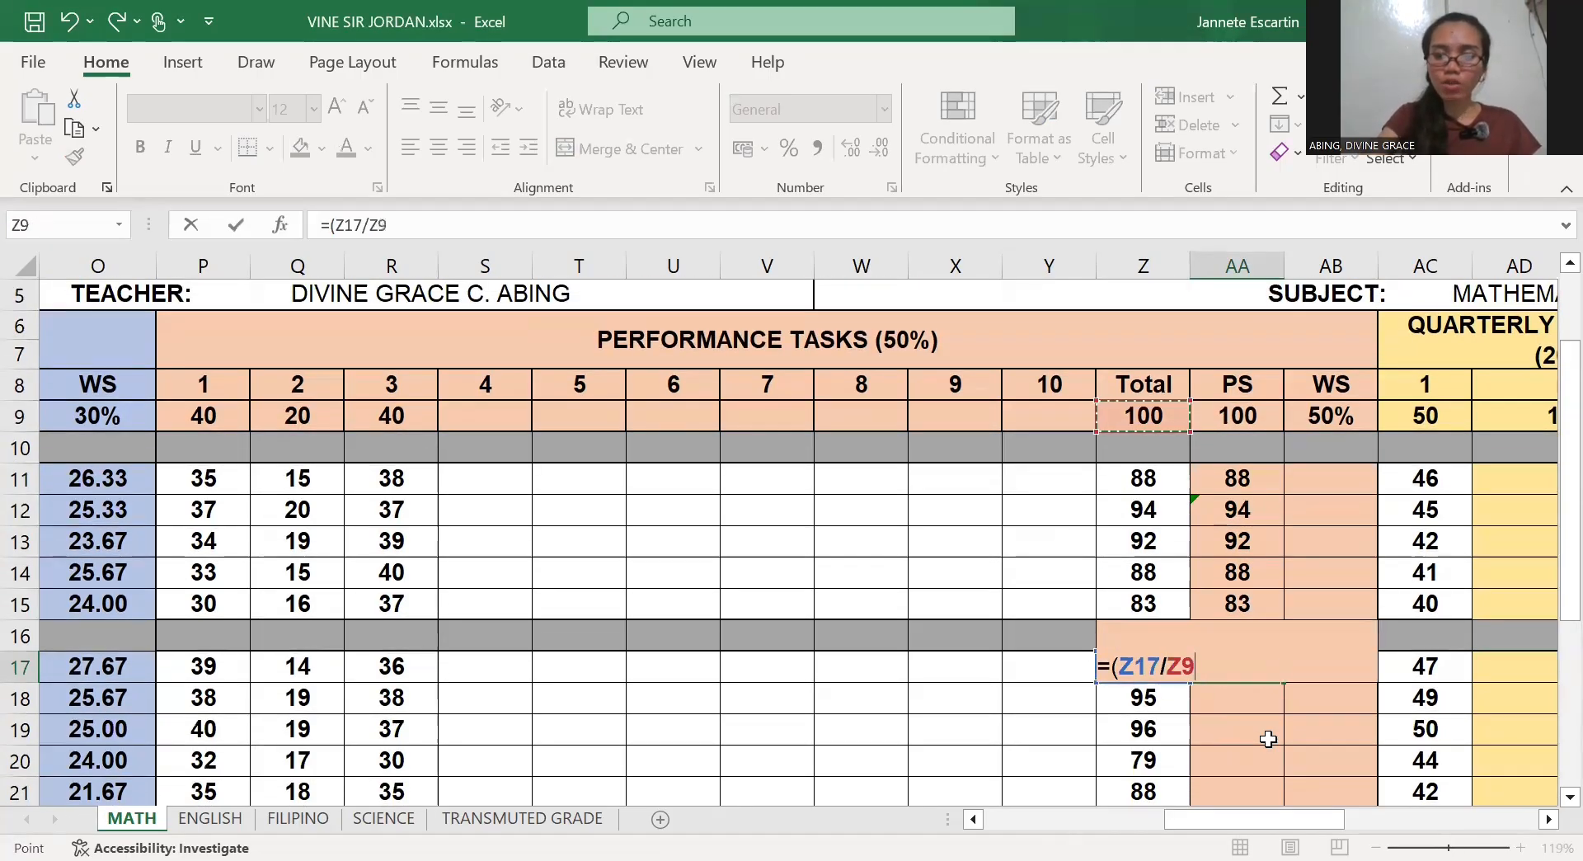
{"action": "type", "text": "*"}
{"action": "key", "text": "Up"}
{"action": "key", "text": "Up"}
{"action": "key", "text": "Up"}
{"action": "key", "text": "Up"}
{"action": "key", "text": "Up"}
{"action": "key", "text": "Up"}
{"action": "key", "text": "Up"}
{"action": "key", "text": "Up"}
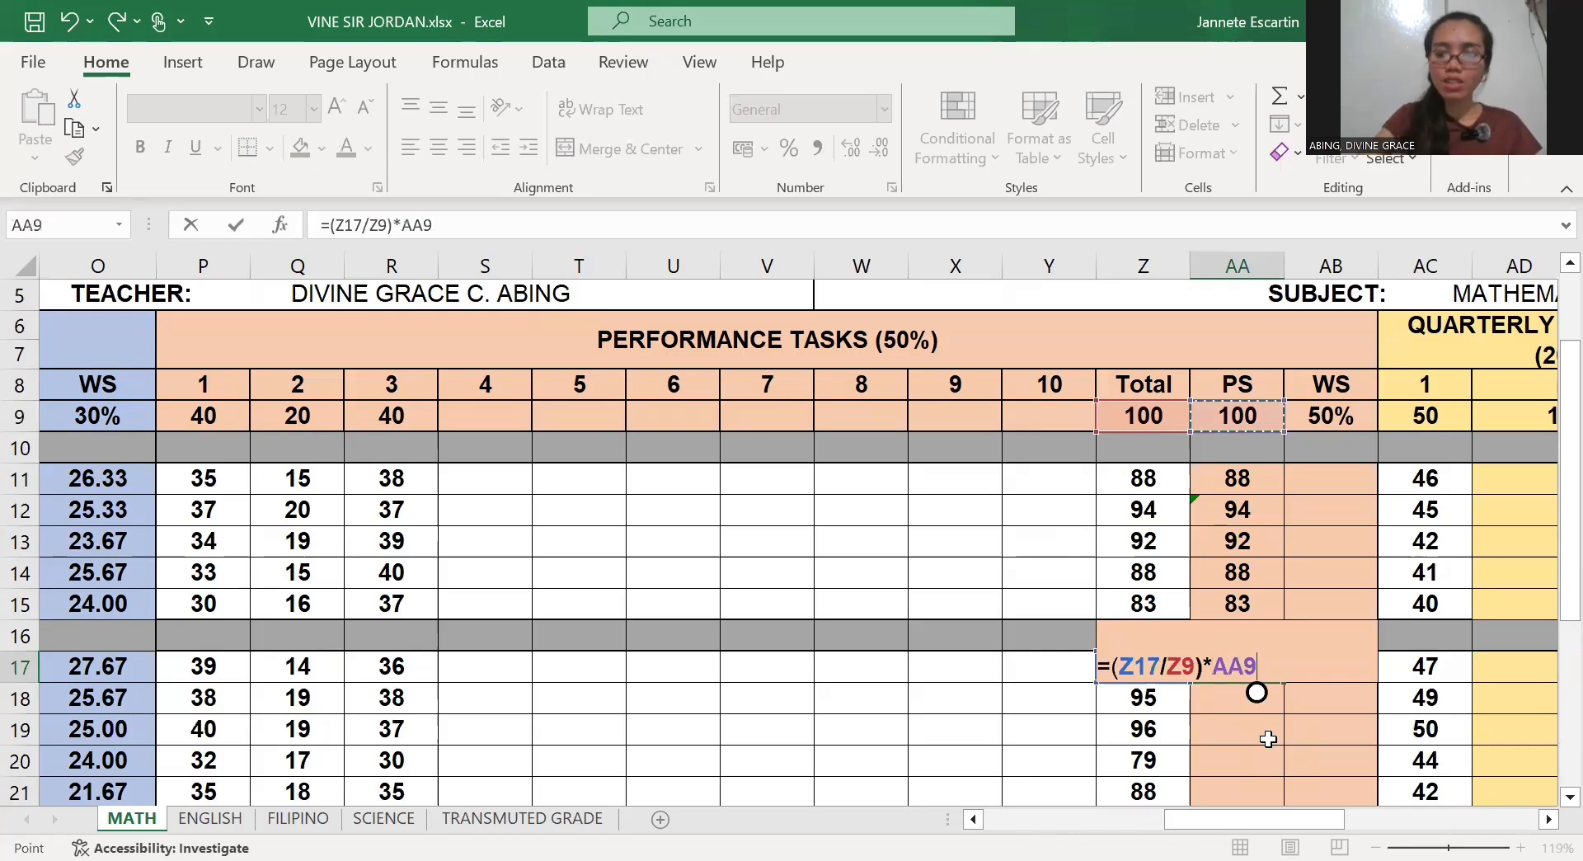
{"action": "key", "text": "Return"}
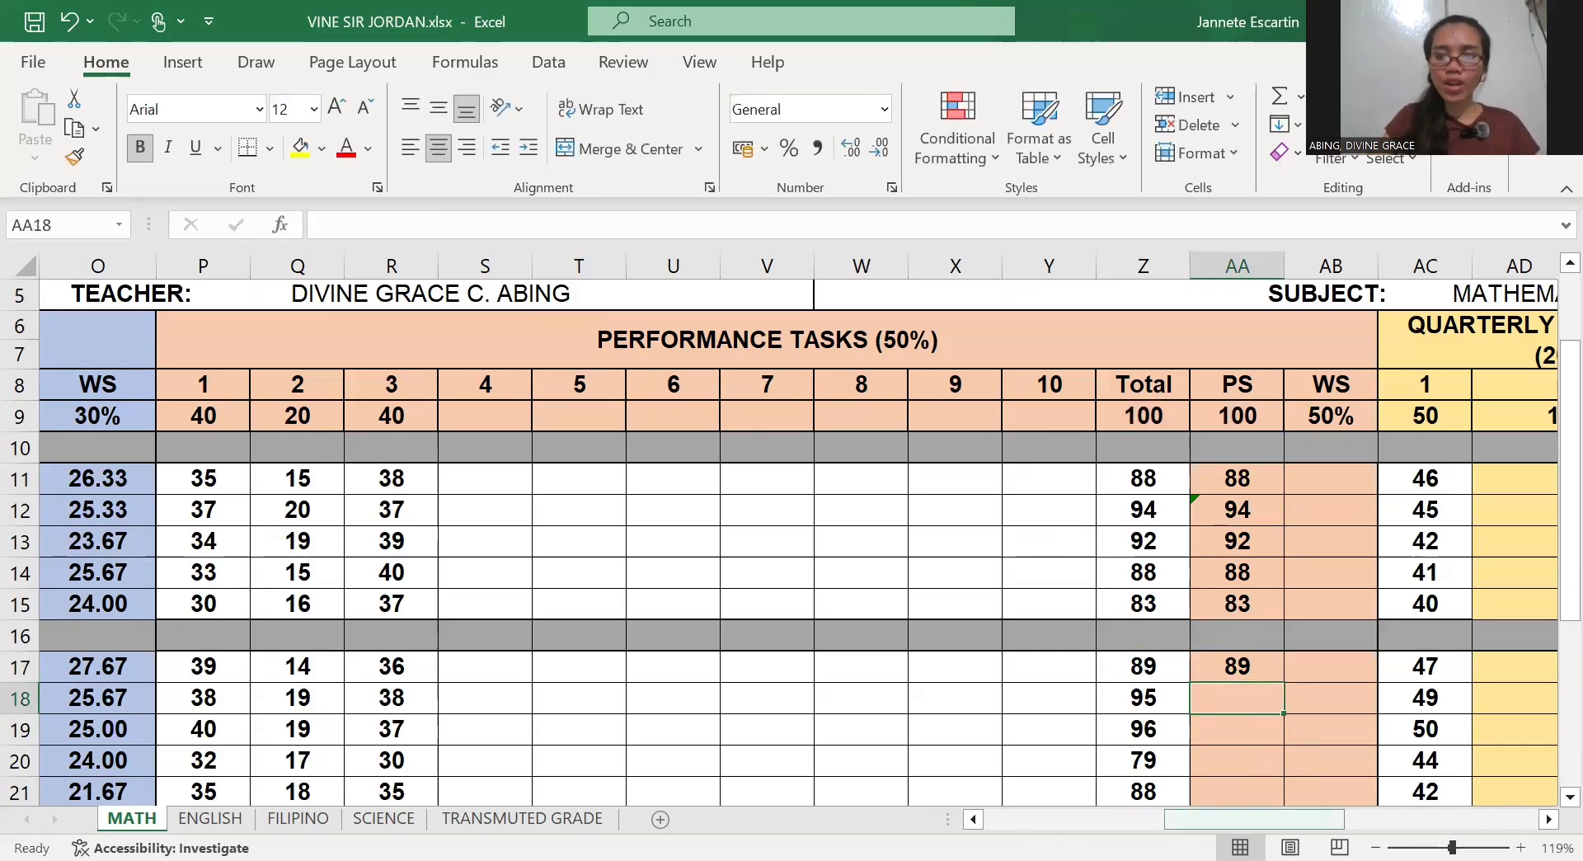
{"action": "left_click", "coordinate": [1242, 667]}
{"action": "left_click_drag", "start_coordinate": [1286, 686], "coordinate": [1250, 710]}
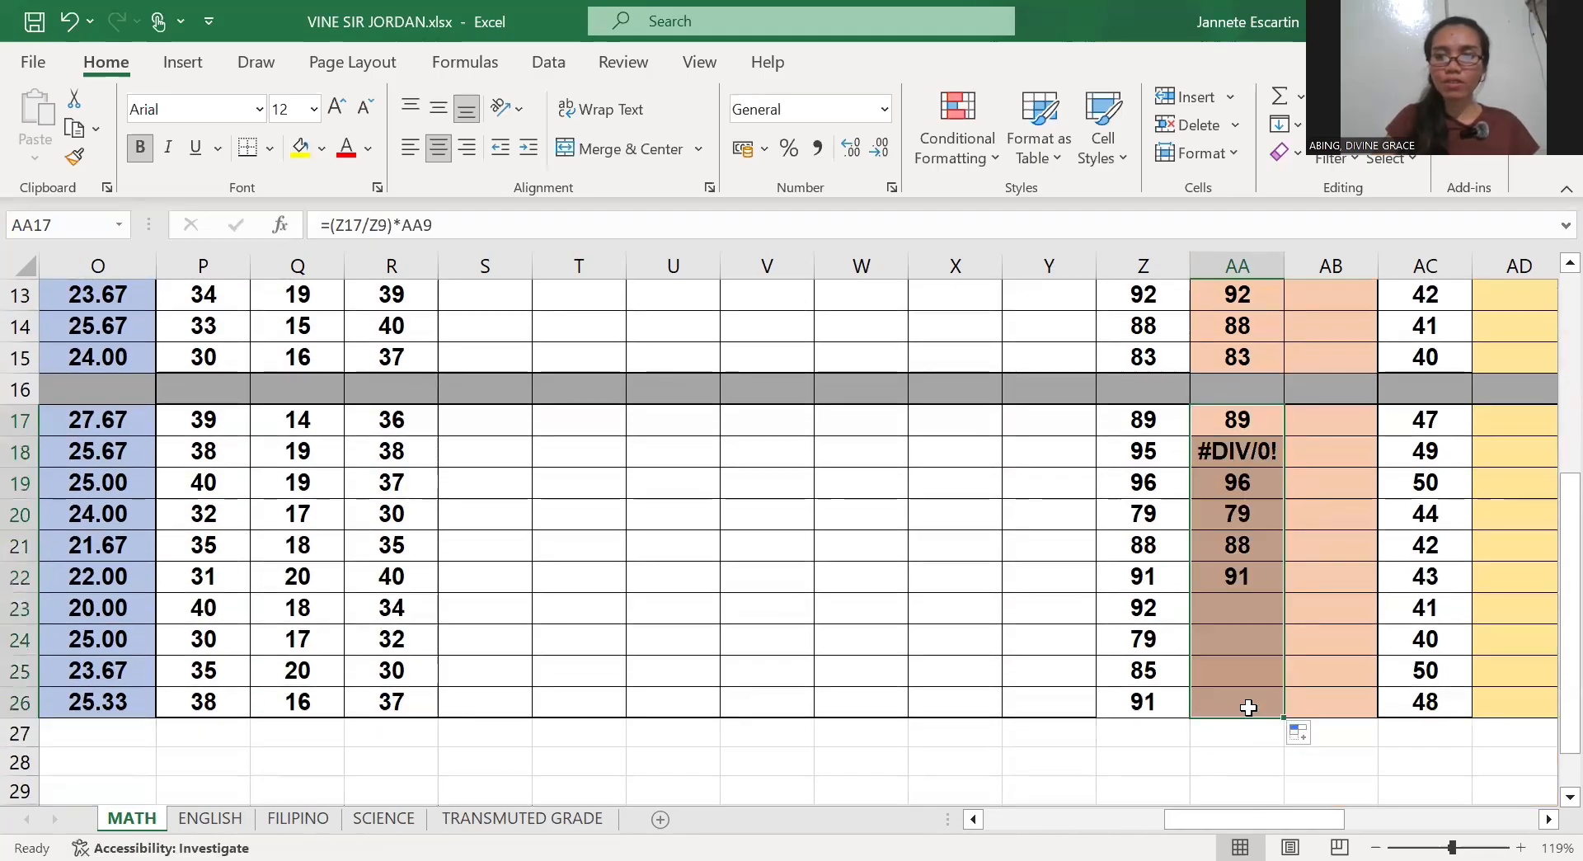
Replace the second female learner's performance tasks percentage score formula in AA18 with =(Z18/Z9)*AA9
{"action": "left_click", "coordinate": [1052, 463]}
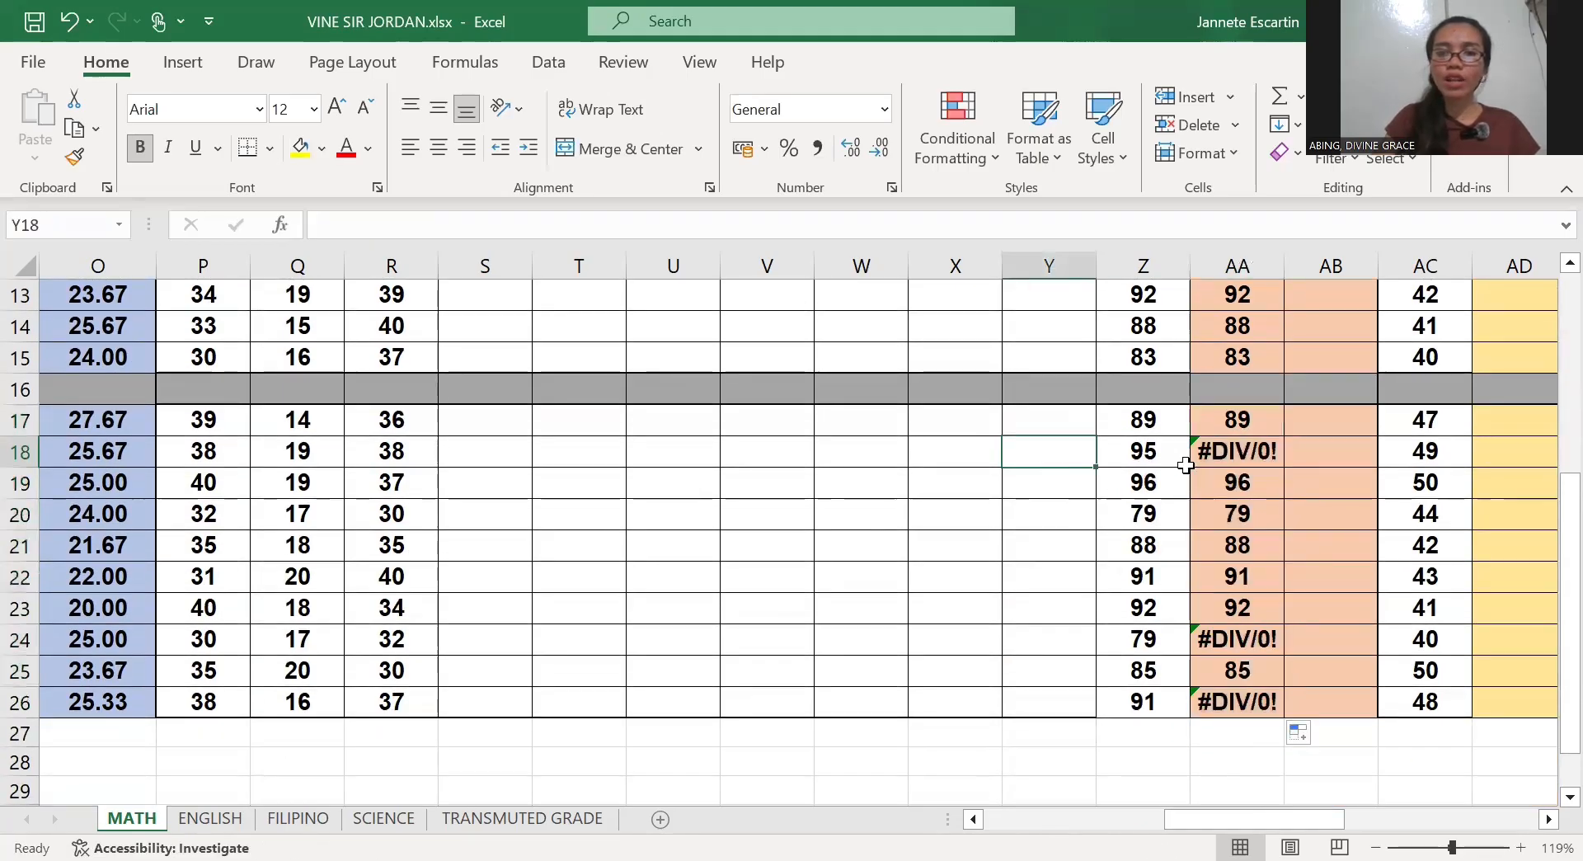
{"action": "left_click", "coordinate": [1213, 455]}
{"action": "double_click", "coordinate": [1217, 459]}
{"action": "key", "text": "Escape"}
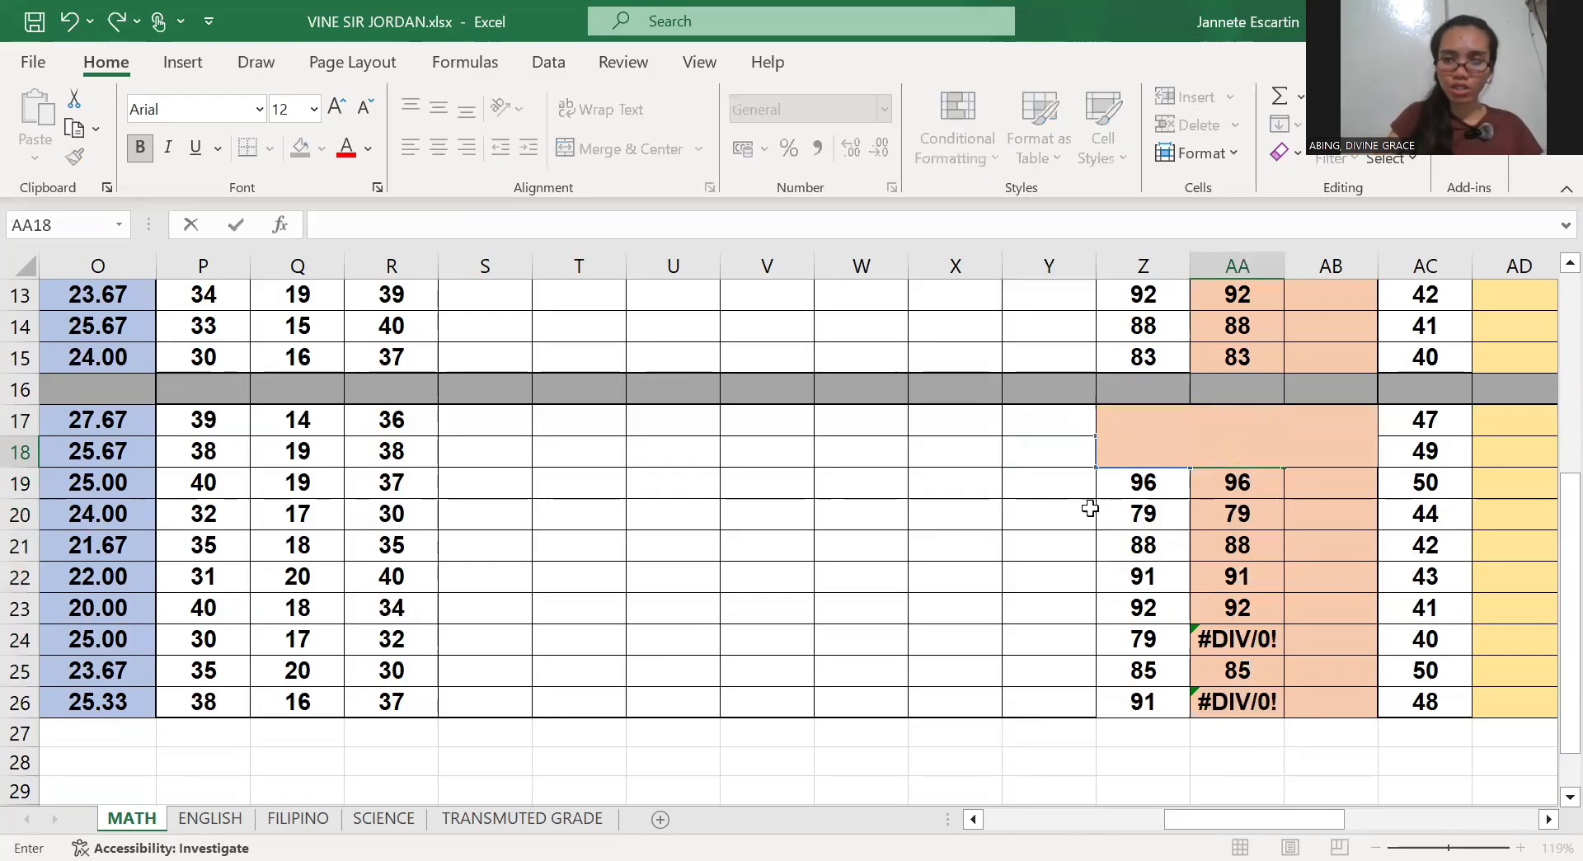
{"action": "left_click", "coordinate": [1039, 463]}
{"action": "left_click", "coordinate": [1227, 452]}
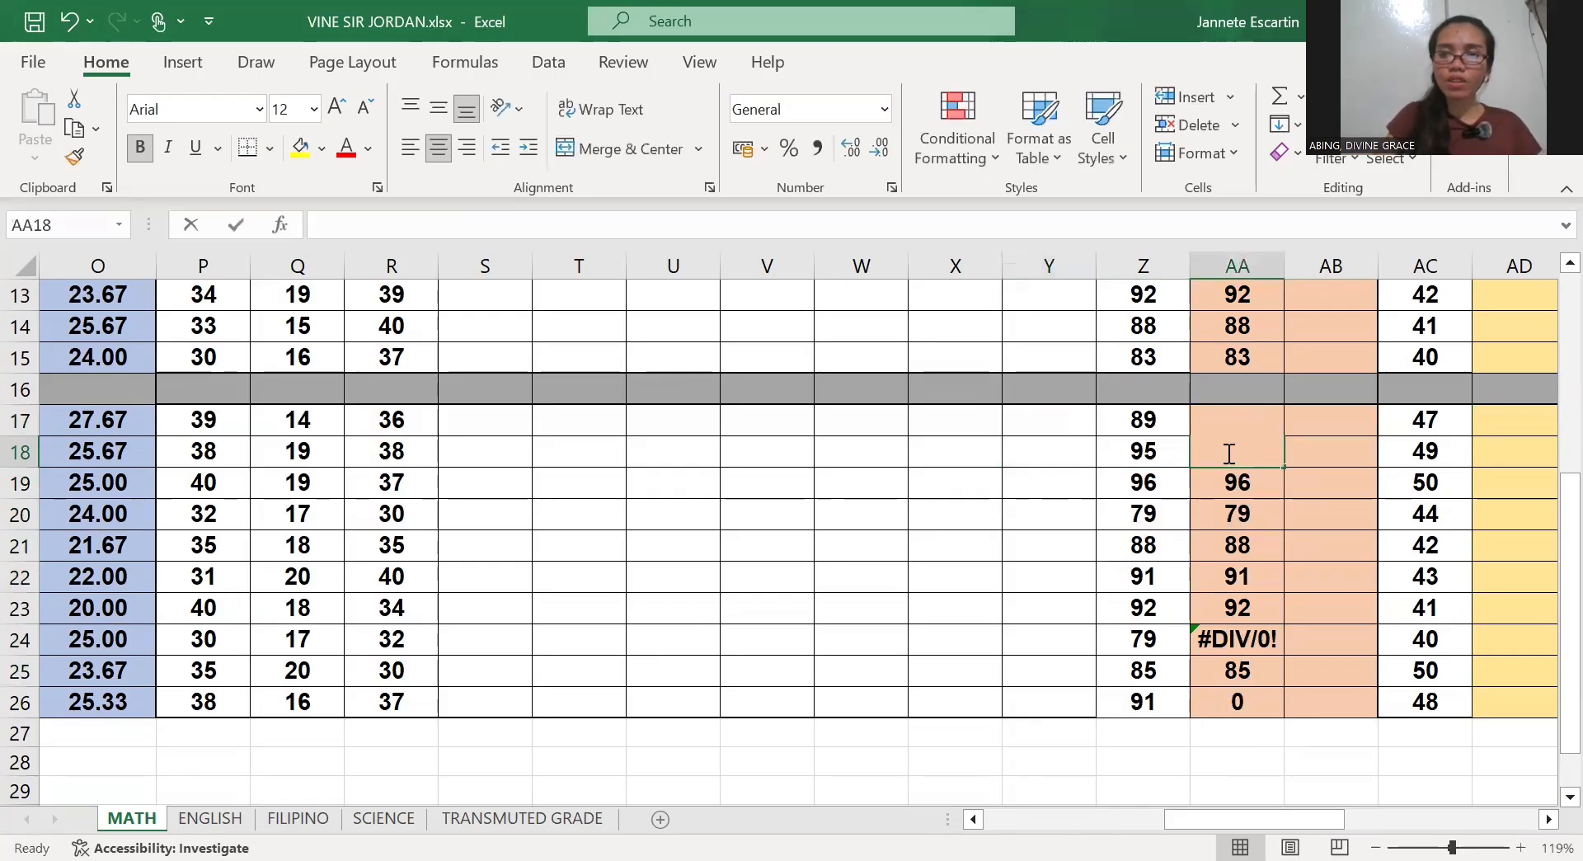
{"action": "type", "text": "="}
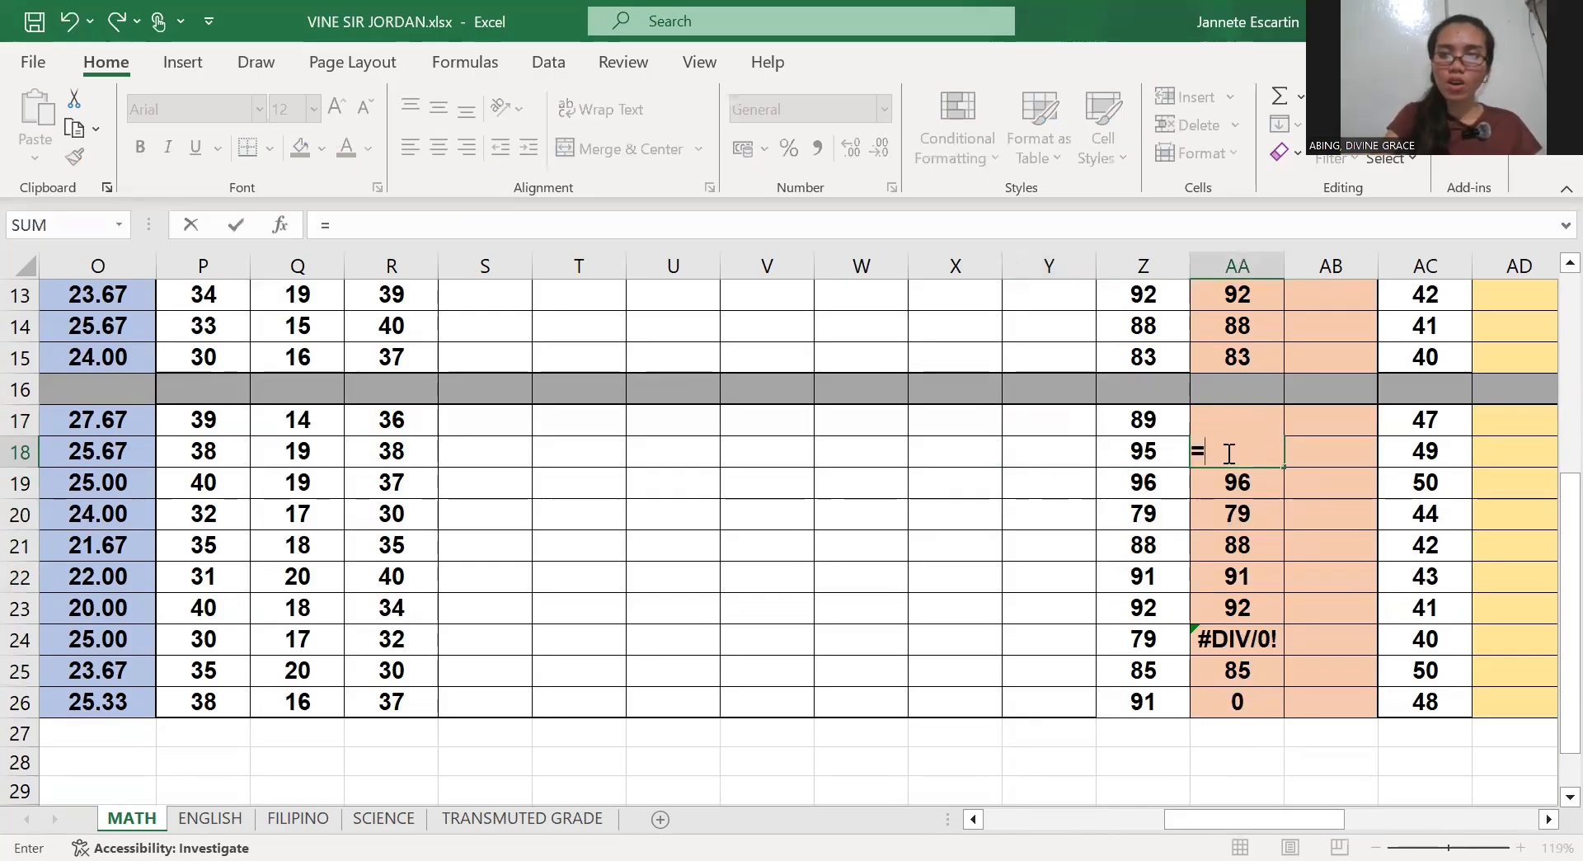
{"action": "type", "text": "("}
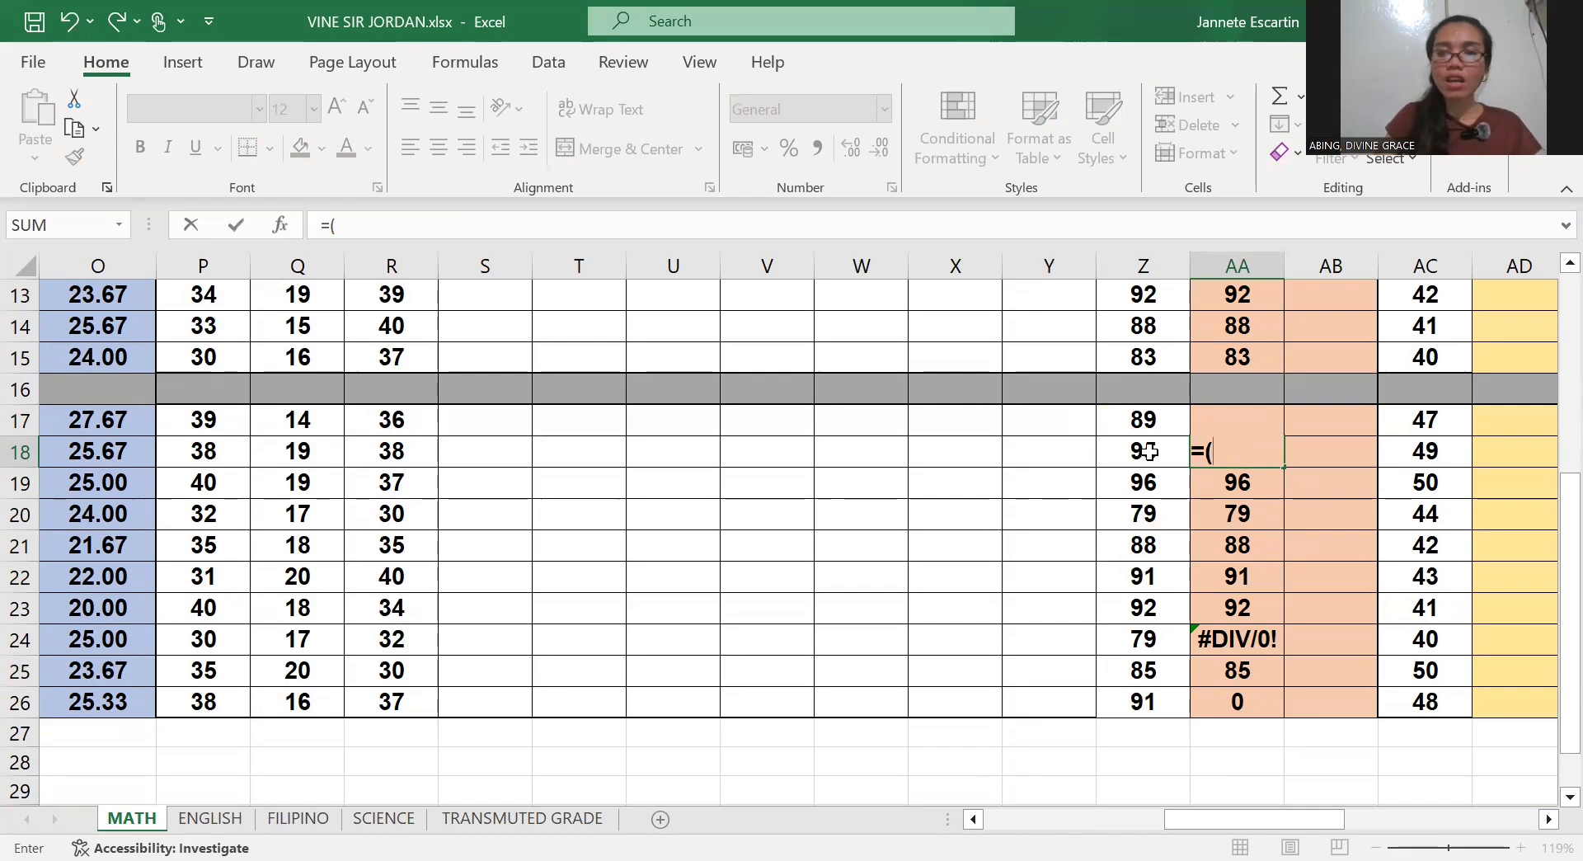
{"action": "left_click", "coordinate": [1150, 451]}
{"action": "type", "text": "/"}
{"action": "scroll", "coordinate": [1150, 451], "scroll_direction": "up", "scroll_amount": 2}
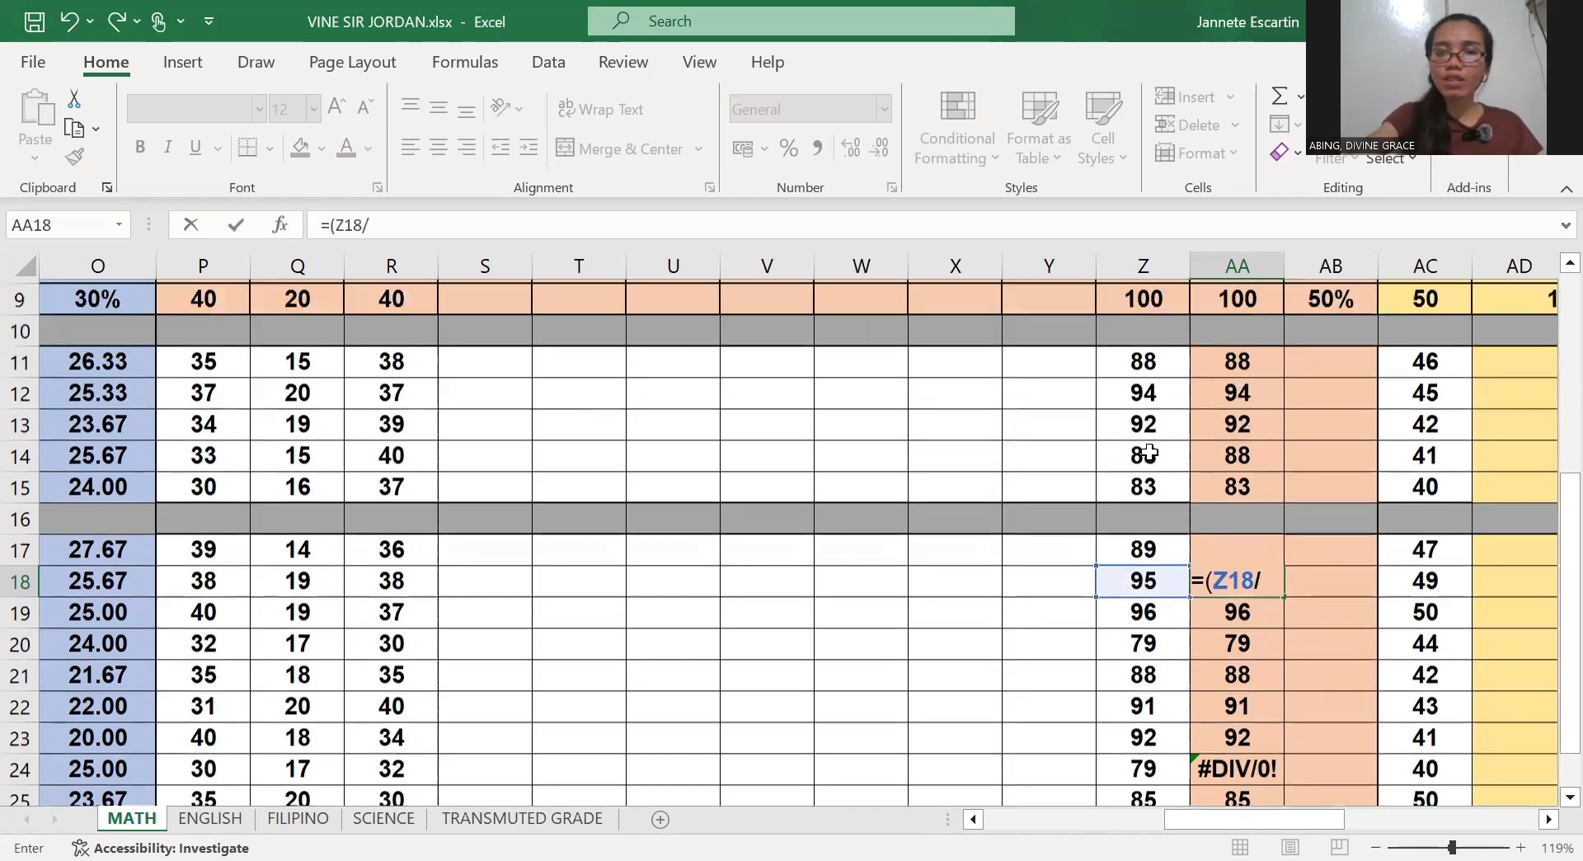
{"action": "left_click", "coordinate": [1144, 326]}
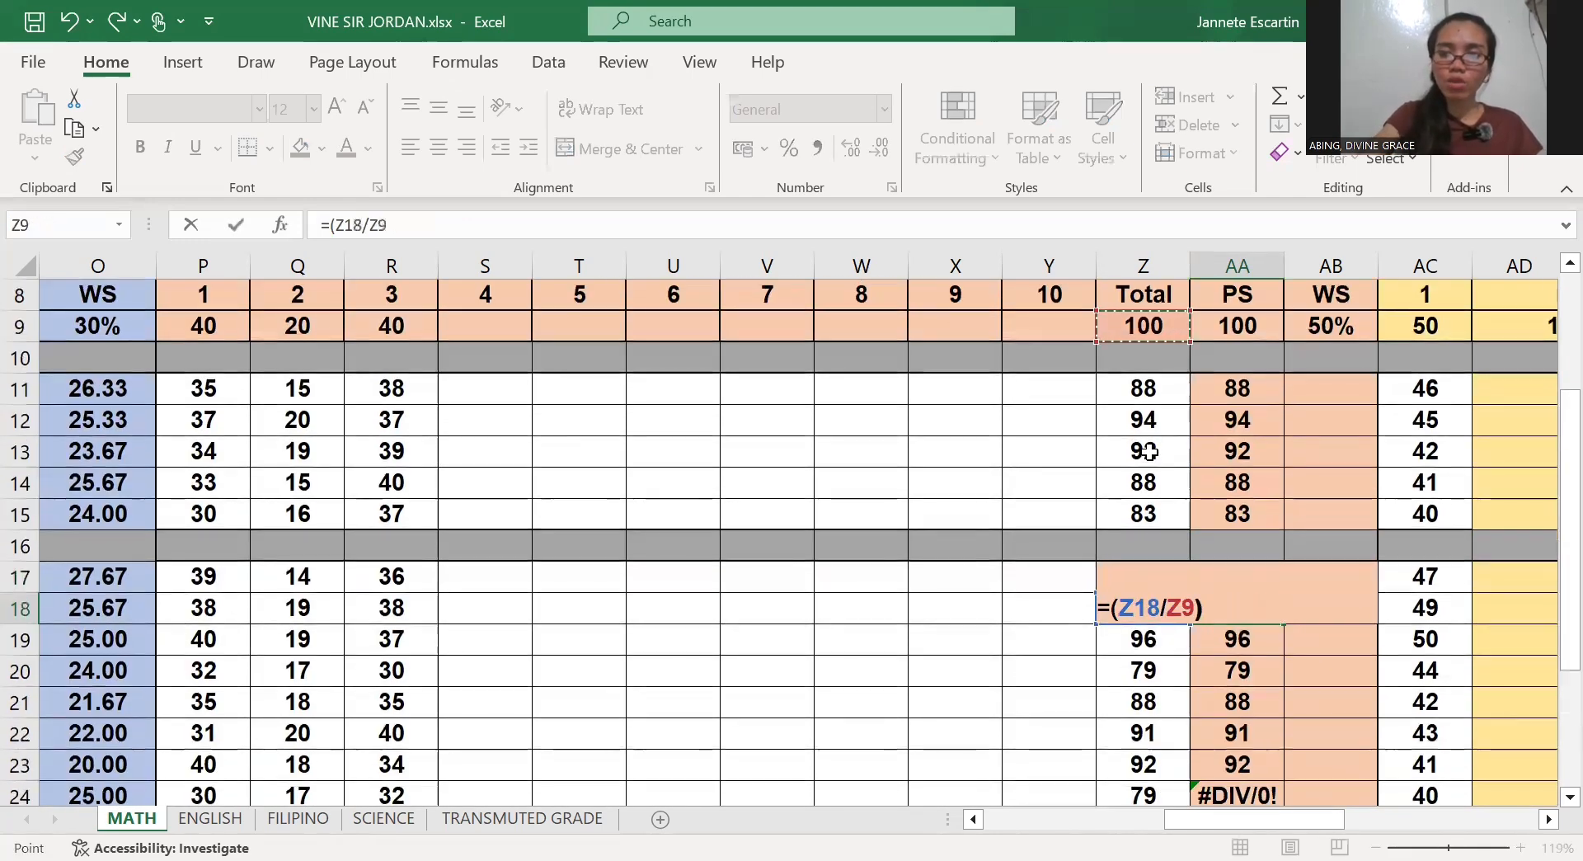
{"action": "type", "text": ")*"}
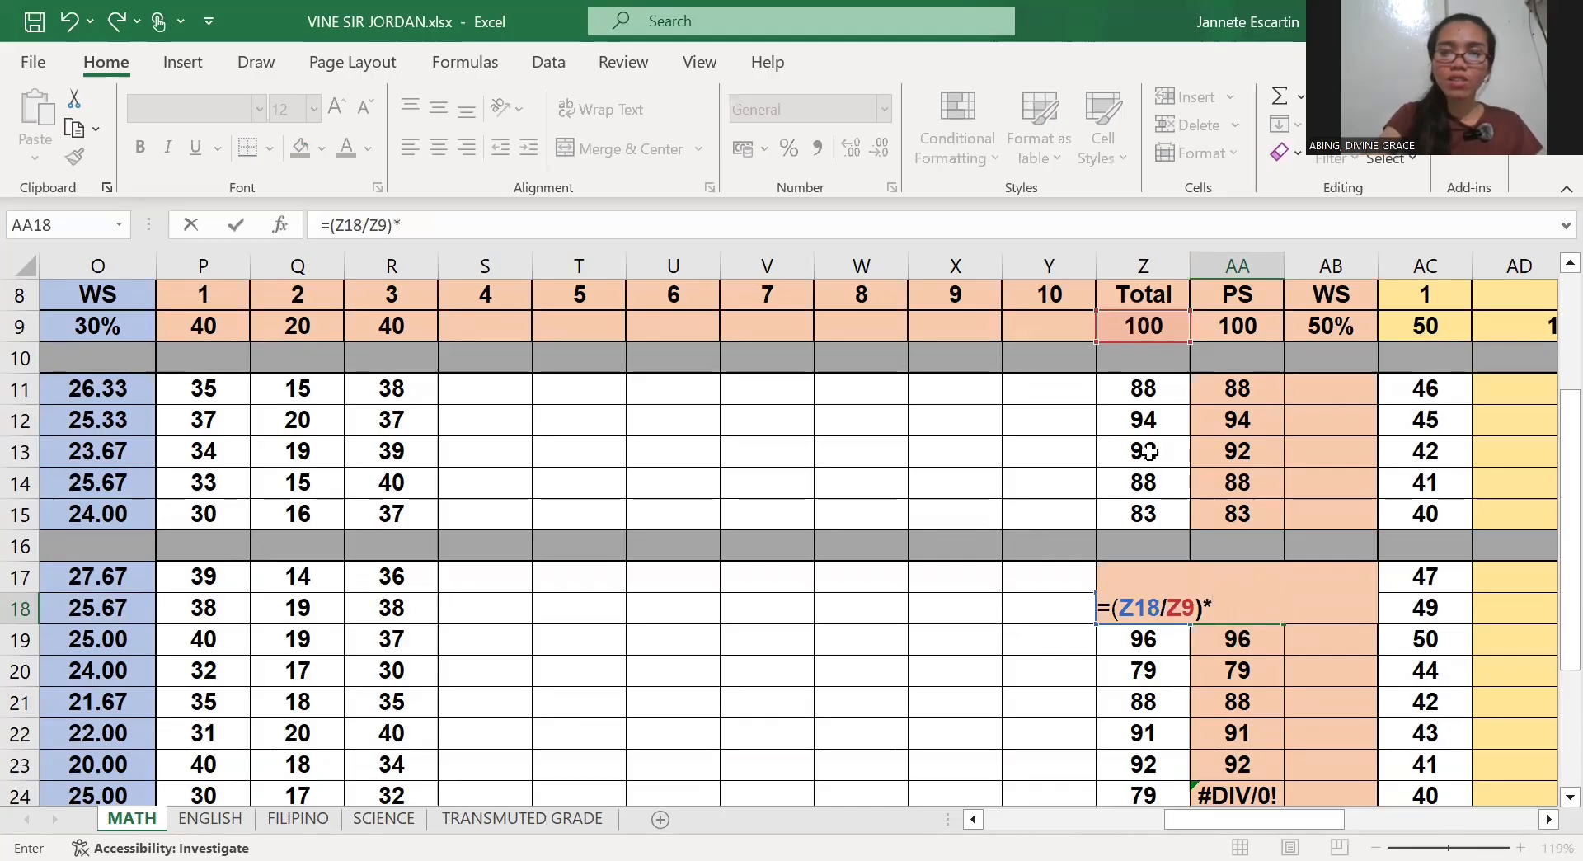
{"action": "key", "text": "Up"}
{"action": "key", "text": "Up"}
{"action": "key", "text": "Up"}
{"action": "key", "text": "Up"}
{"action": "key", "text": "Up"}
{"action": "key", "text": "Up"}
{"action": "key", "text": "Up"}
{"action": "key", "text": "Up"}
{"action": "key", "text": "Up"}
{"action": "key", "text": "Return"}
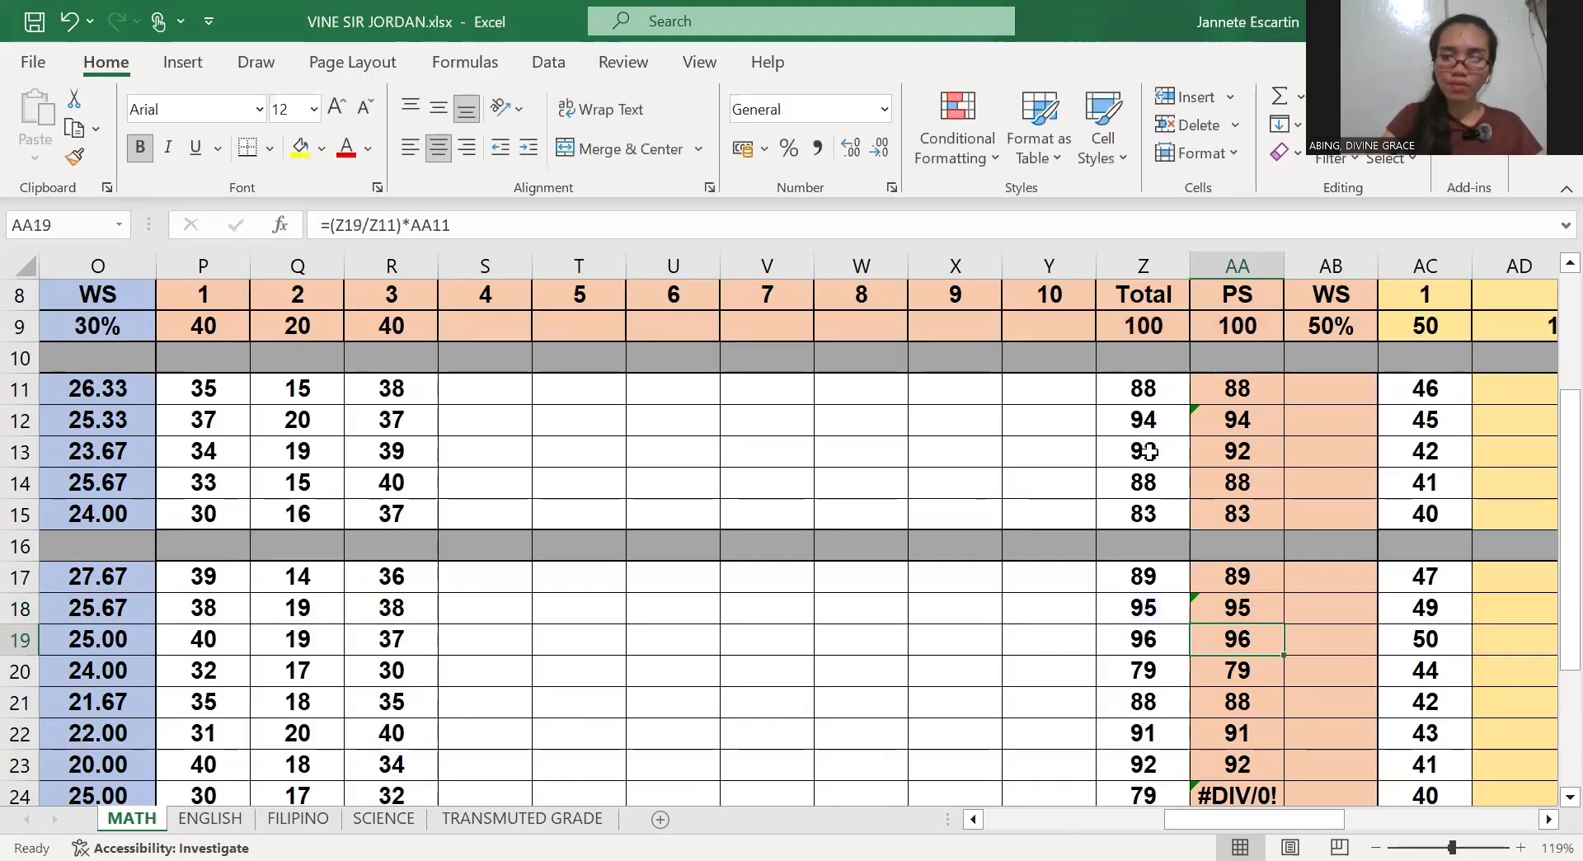
Replace the faulty performance tasks percentage score formula in AA24 with =(Z24/Z9)*AA9
{"action": "key", "text": "Down"}
{"action": "key", "text": "Down"}
{"action": "key", "text": "Down"}
{"action": "key", "text": "Down"}
{"action": "key", "text": "Down"}
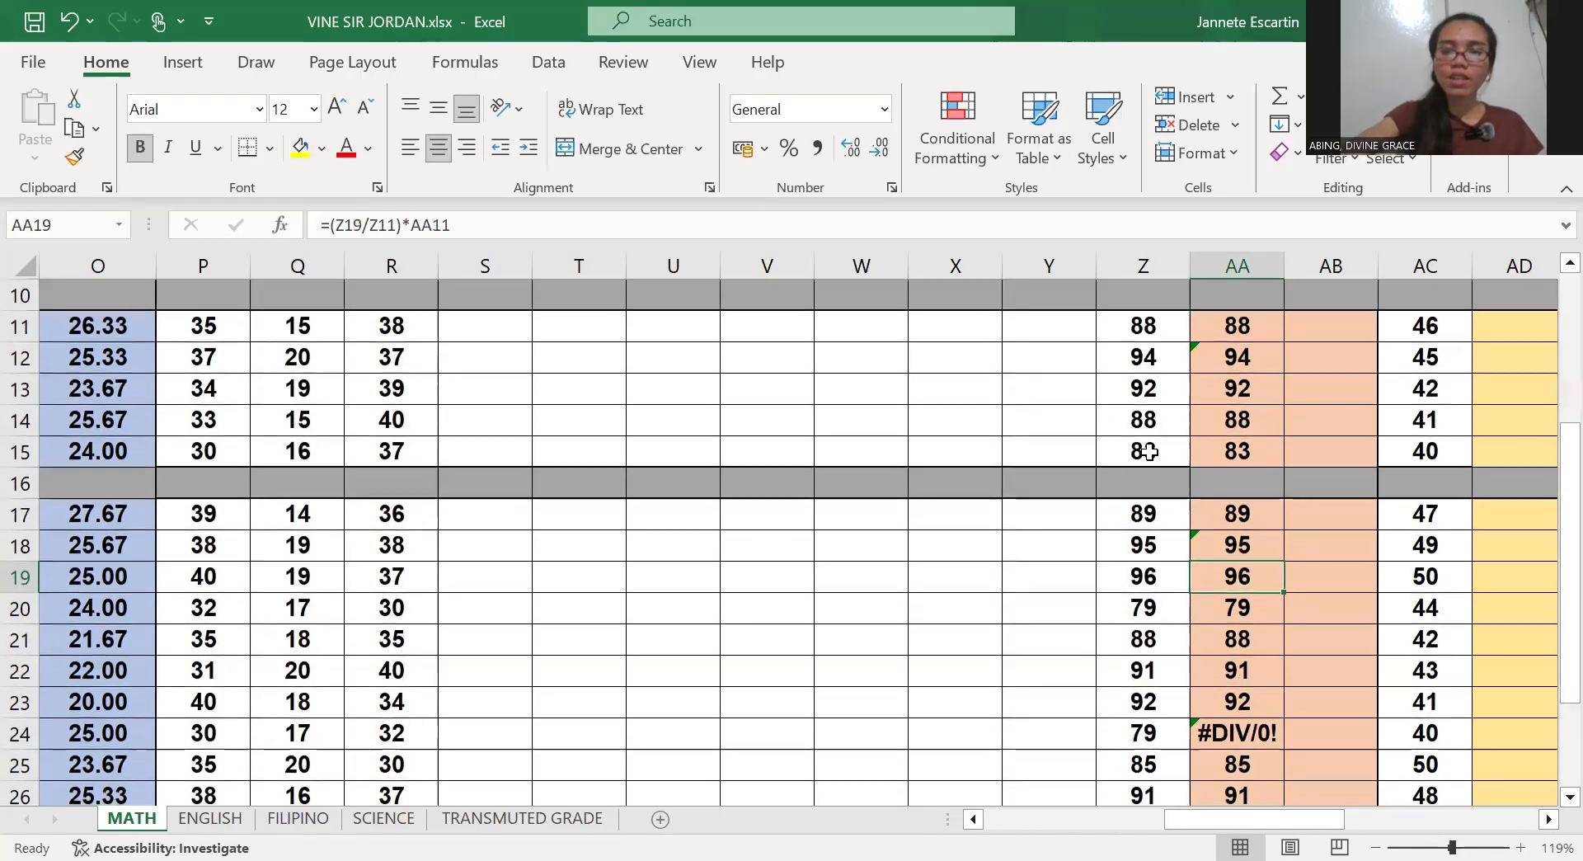
{"action": "key", "text": "Delete"}
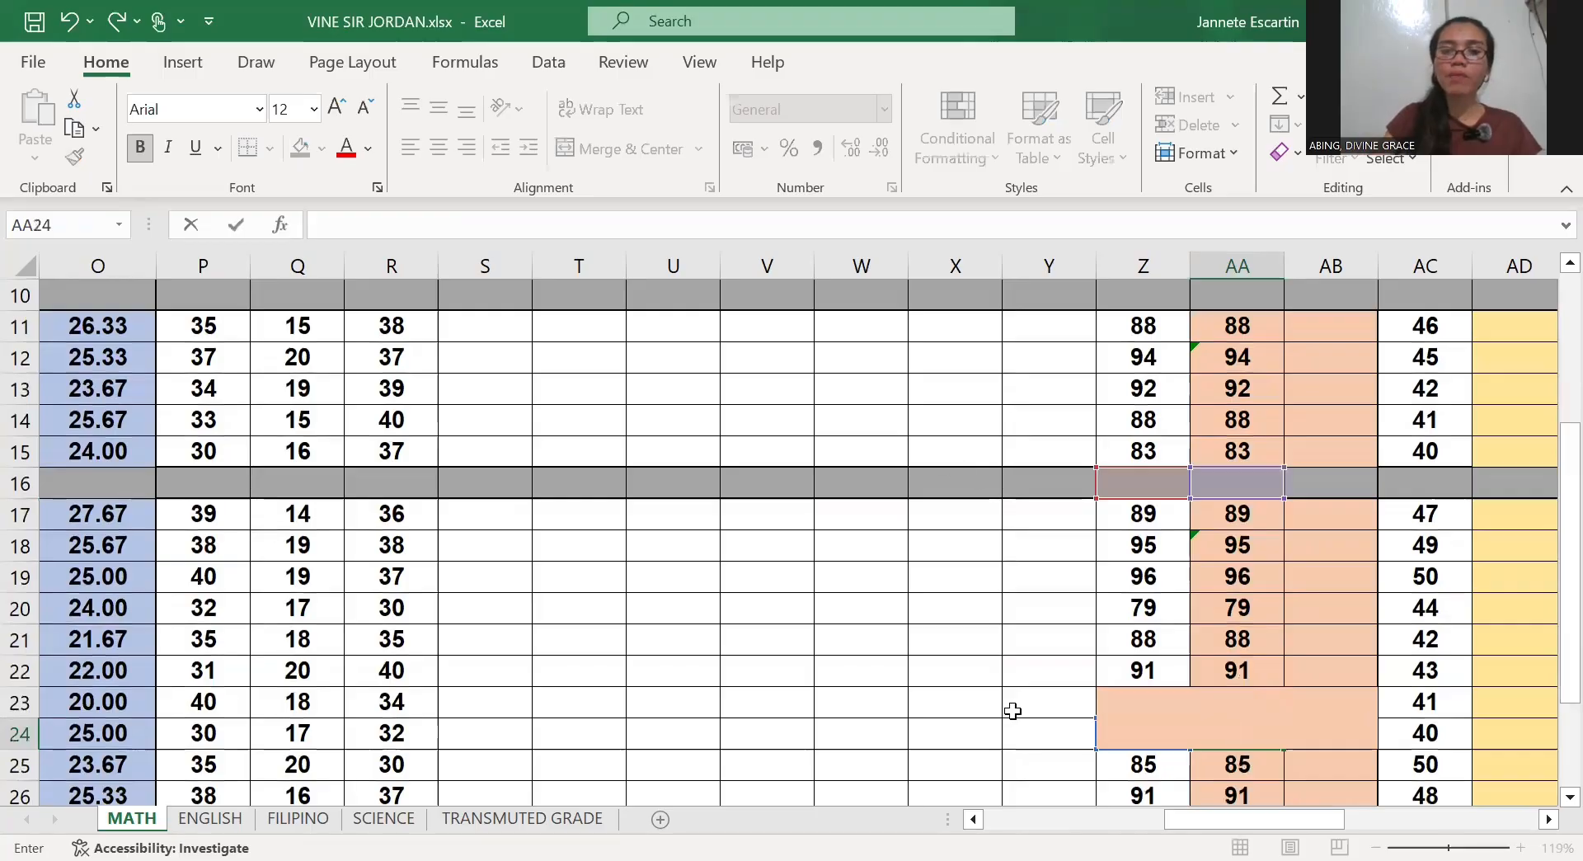
{"action": "left_click", "coordinate": [1025, 733]}
{"action": "left_click", "coordinate": [1250, 733]}
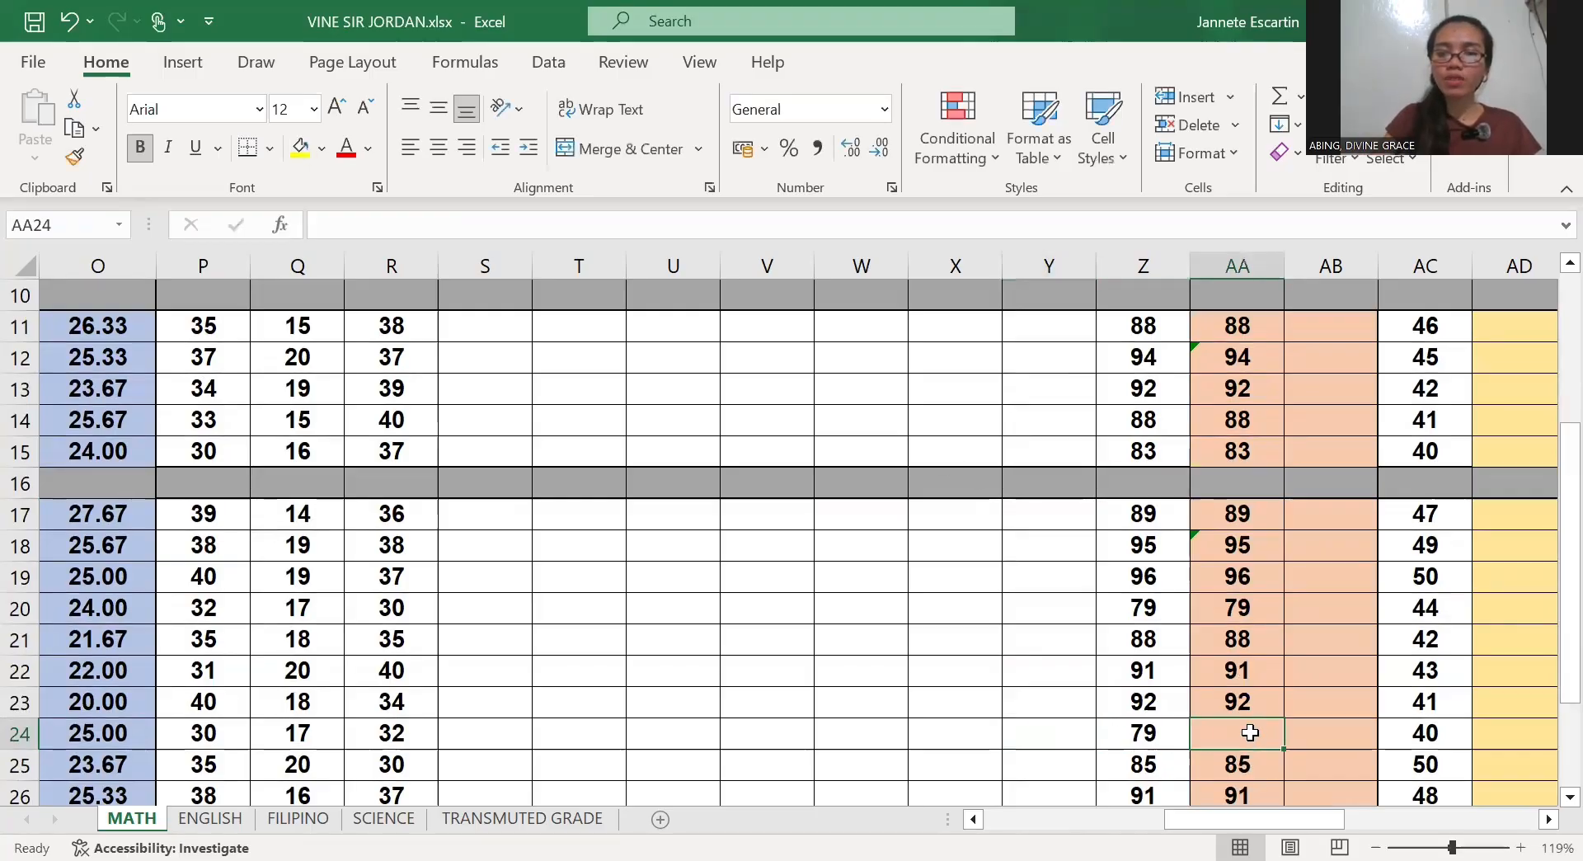
{"action": "type", "text": "="}
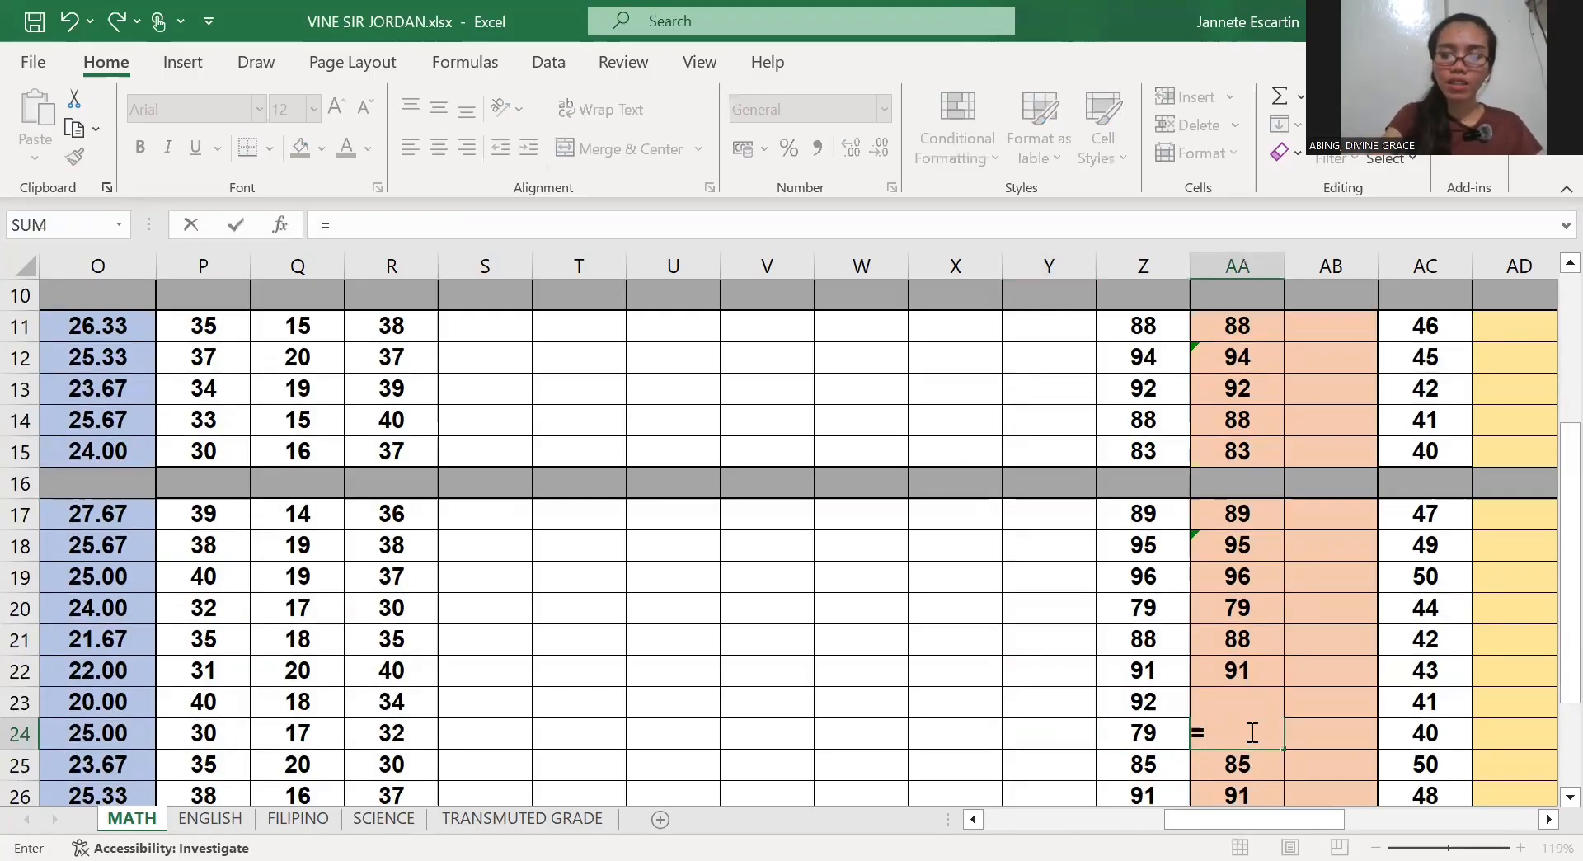
{"action": "type", "text": "("}
{"action": "key", "text": "Left"}
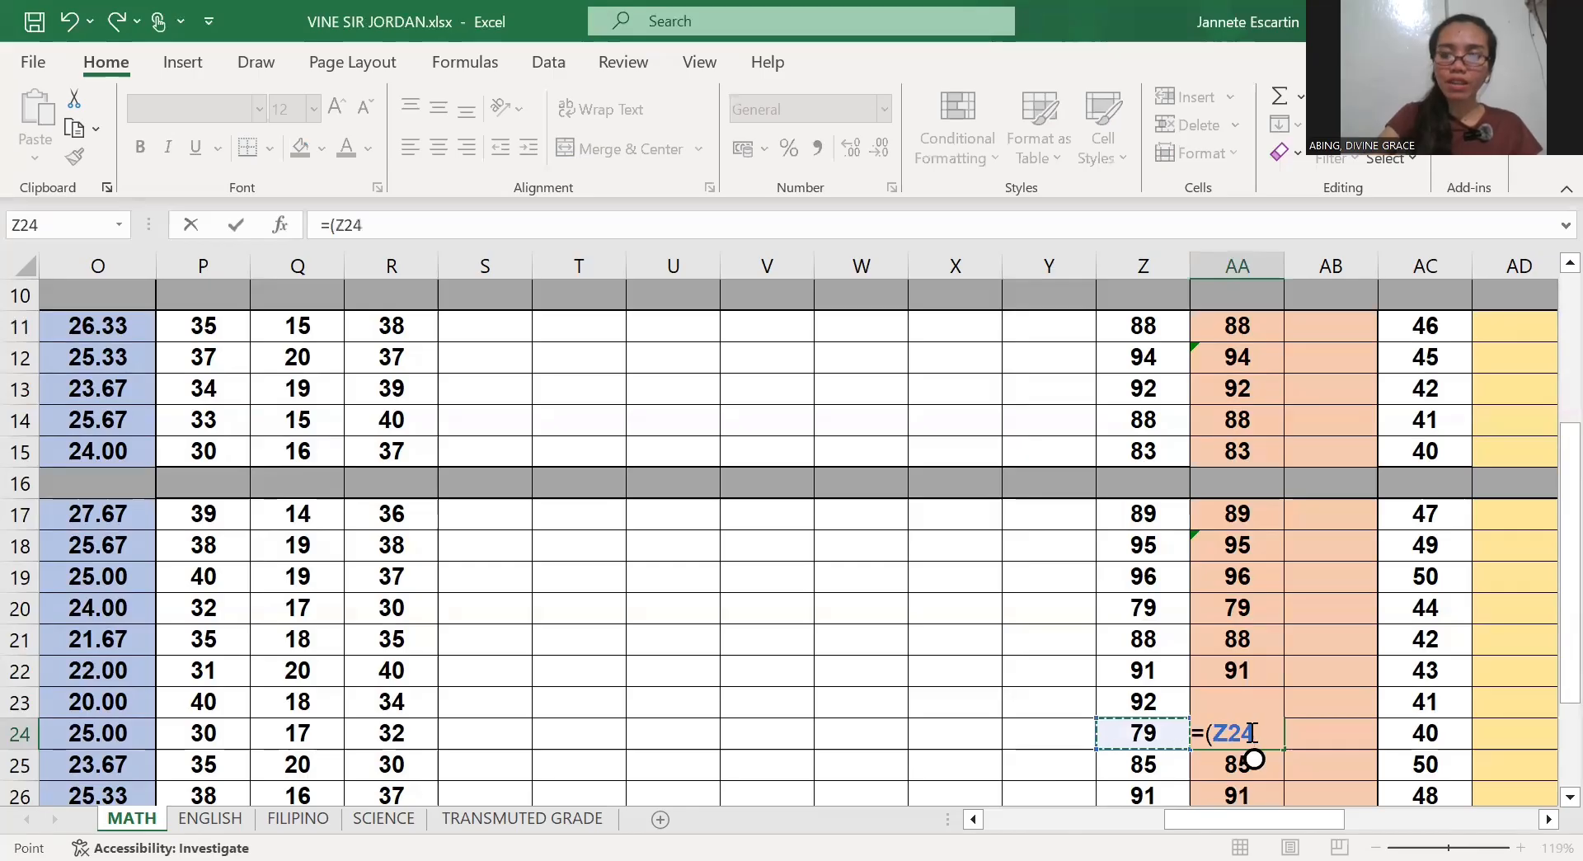
{"action": "type", "text": "/"}
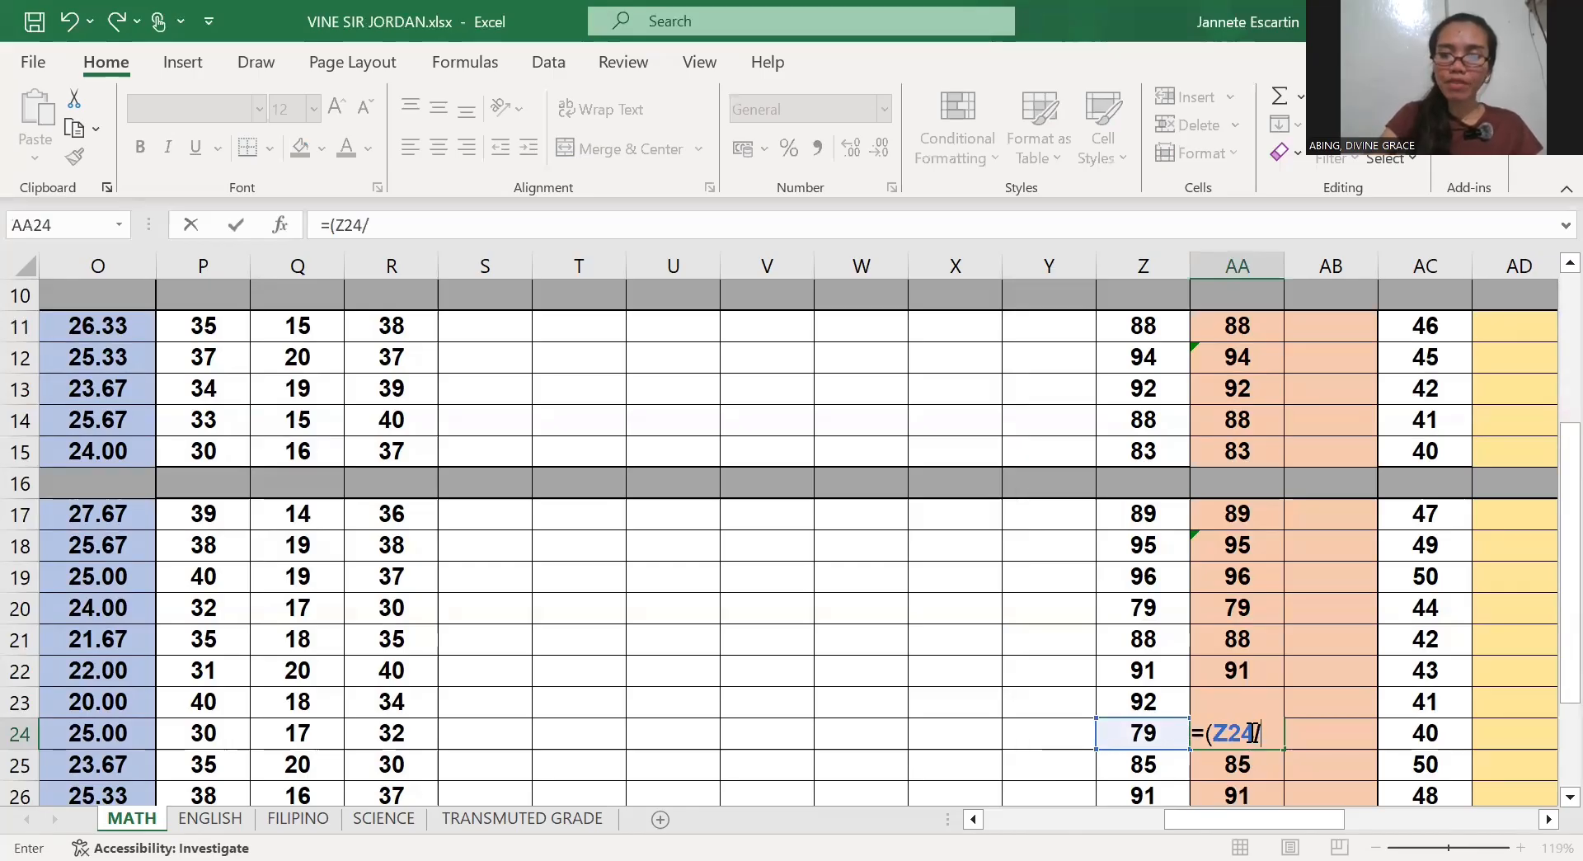
{"action": "scroll", "coordinate": [1253, 732], "scroll_direction": "up", "scroll_amount": 3}
{"action": "key", "text": "Left"}
{"action": "key", "text": "Up"}
{"action": "key", "text": "Up"}
{"action": "key", "text": "Up"}
{"action": "key", "text": "Up"}
{"action": "key", "text": "Up"}
{"action": "key", "text": "Up"}
{"action": "key", "text": "Up"}
{"action": "key", "text": "Up"}
{"action": "key", "text": "Up"}
{"action": "key", "text": "Up"}
{"action": "key", "text": "Up"}
{"action": "key", "text": "Up"}
{"action": "key", "text": "Up"}
{"action": "key", "text": "Up"}
{"action": "key", "text": "Up"}
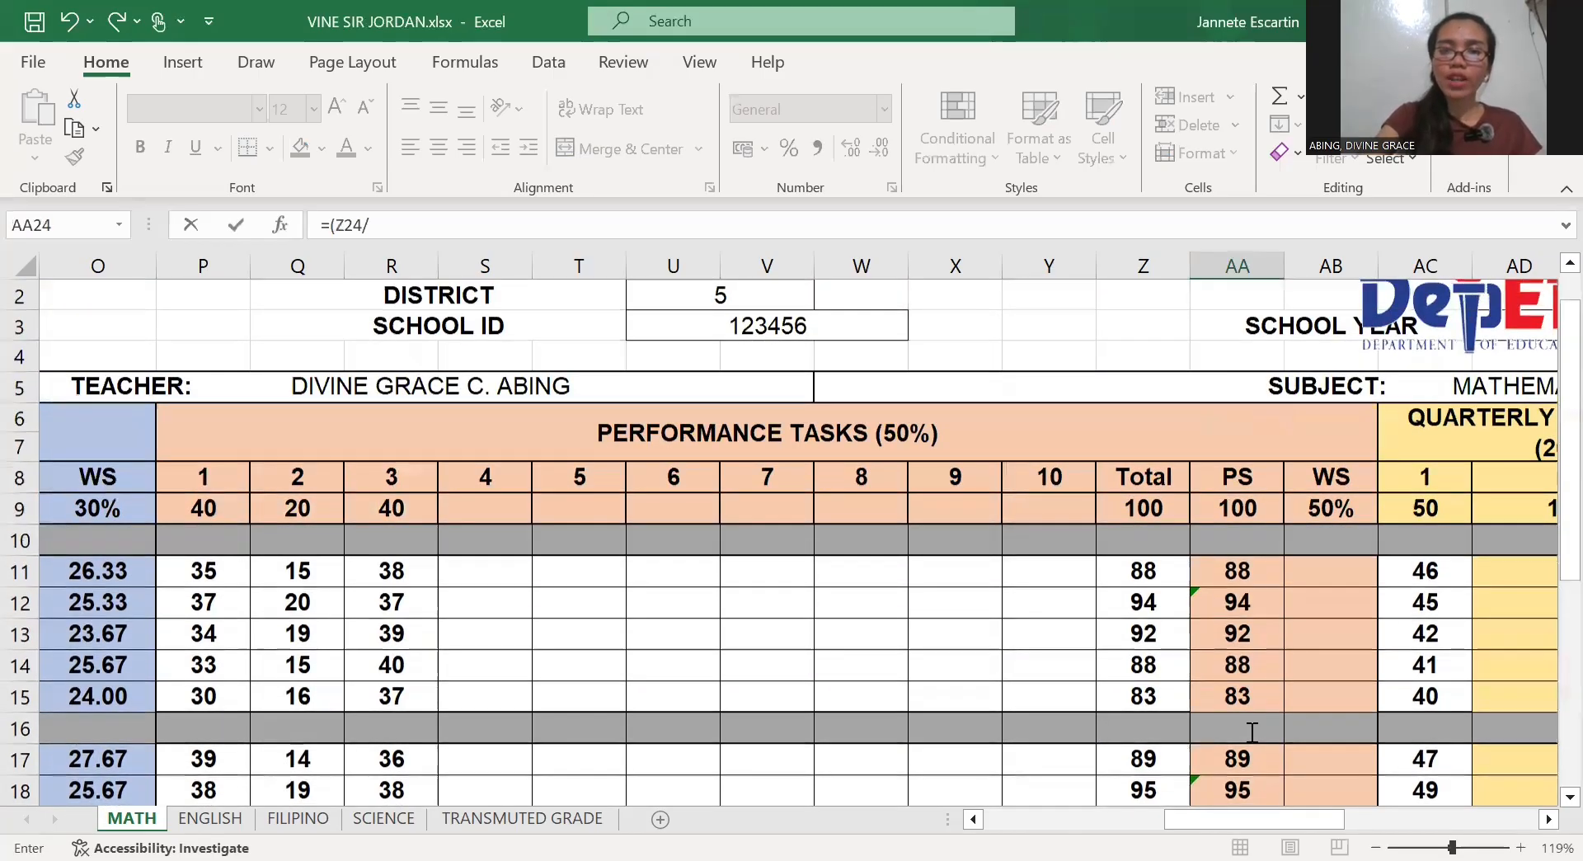
{"action": "scroll", "coordinate": [1252, 732], "scroll_direction": "down", "scroll_amount": 4}
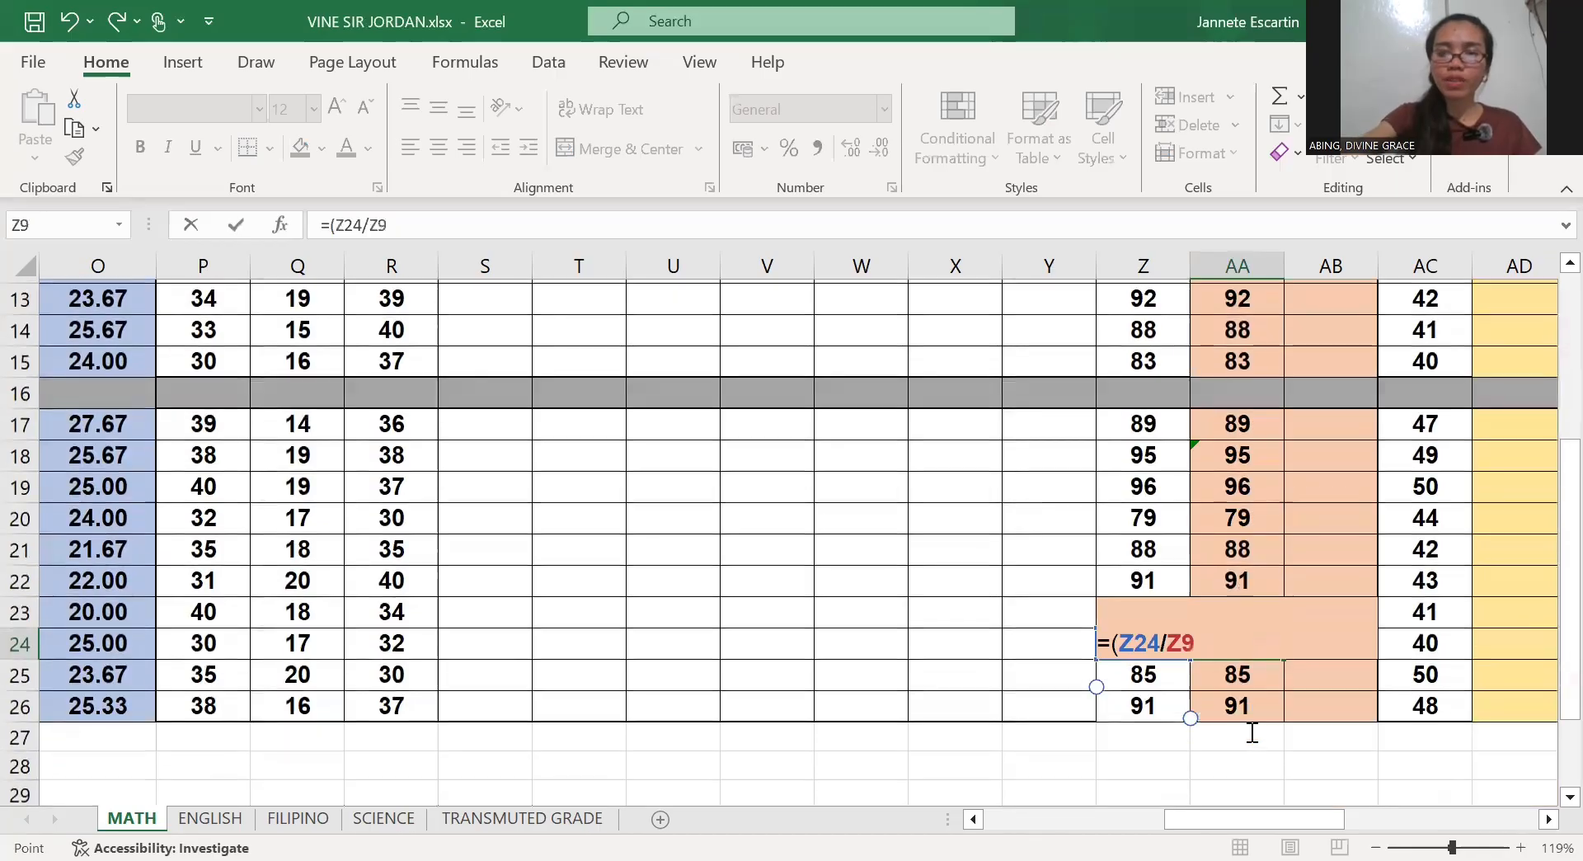
{"action": "type", "text": ")*"}
{"action": "scroll", "coordinate": [1252, 733], "scroll_direction": "up", "scroll_amount": 3}
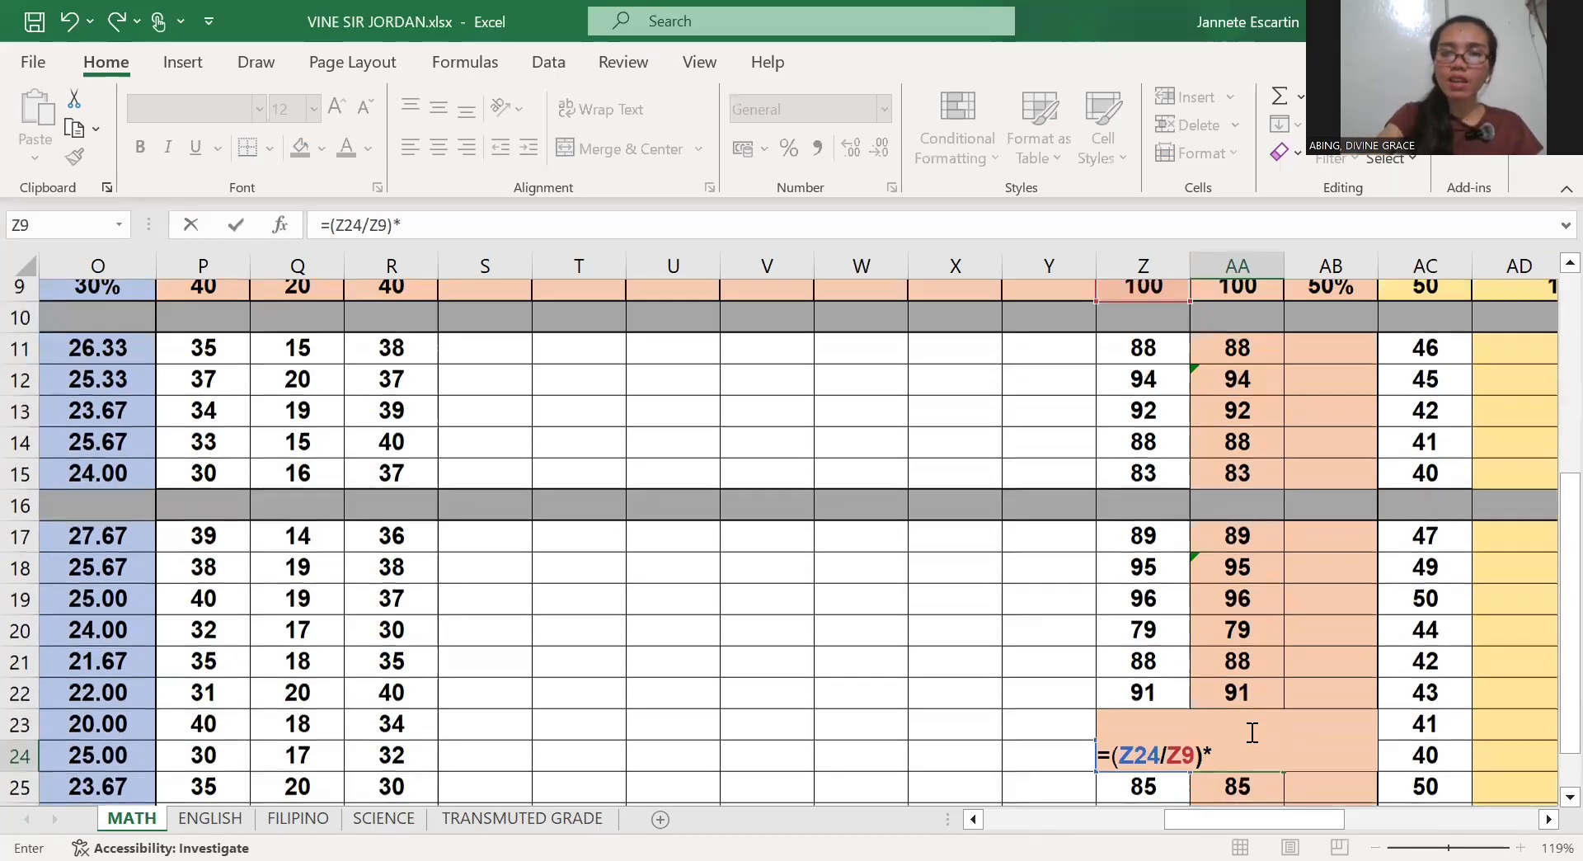
{"action": "scroll", "coordinate": [1253, 732], "scroll_direction": "up", "scroll_amount": 1}
{"action": "key", "text": "Left"}
{"action": "key", "text": "Up"}
{"action": "key", "text": "Up"}
{"action": "key", "text": "Up"}
{"action": "key", "text": "Up"}
{"action": "key", "text": "Up"}
{"action": "key", "text": "Up"}
{"action": "key", "text": "Up"}
{"action": "key", "text": "Up"}
{"action": "key", "text": "Up"}
{"action": "key", "text": "Up"}
{"action": "key", "text": "Up"}
{"action": "key", "text": "Up"}
{"action": "key", "text": "Up"}
{"action": "key", "text": "Up"}
{"action": "key", "text": "Up"}
{"action": "key", "text": "Up"}
{"action": "key", "text": "Down"}
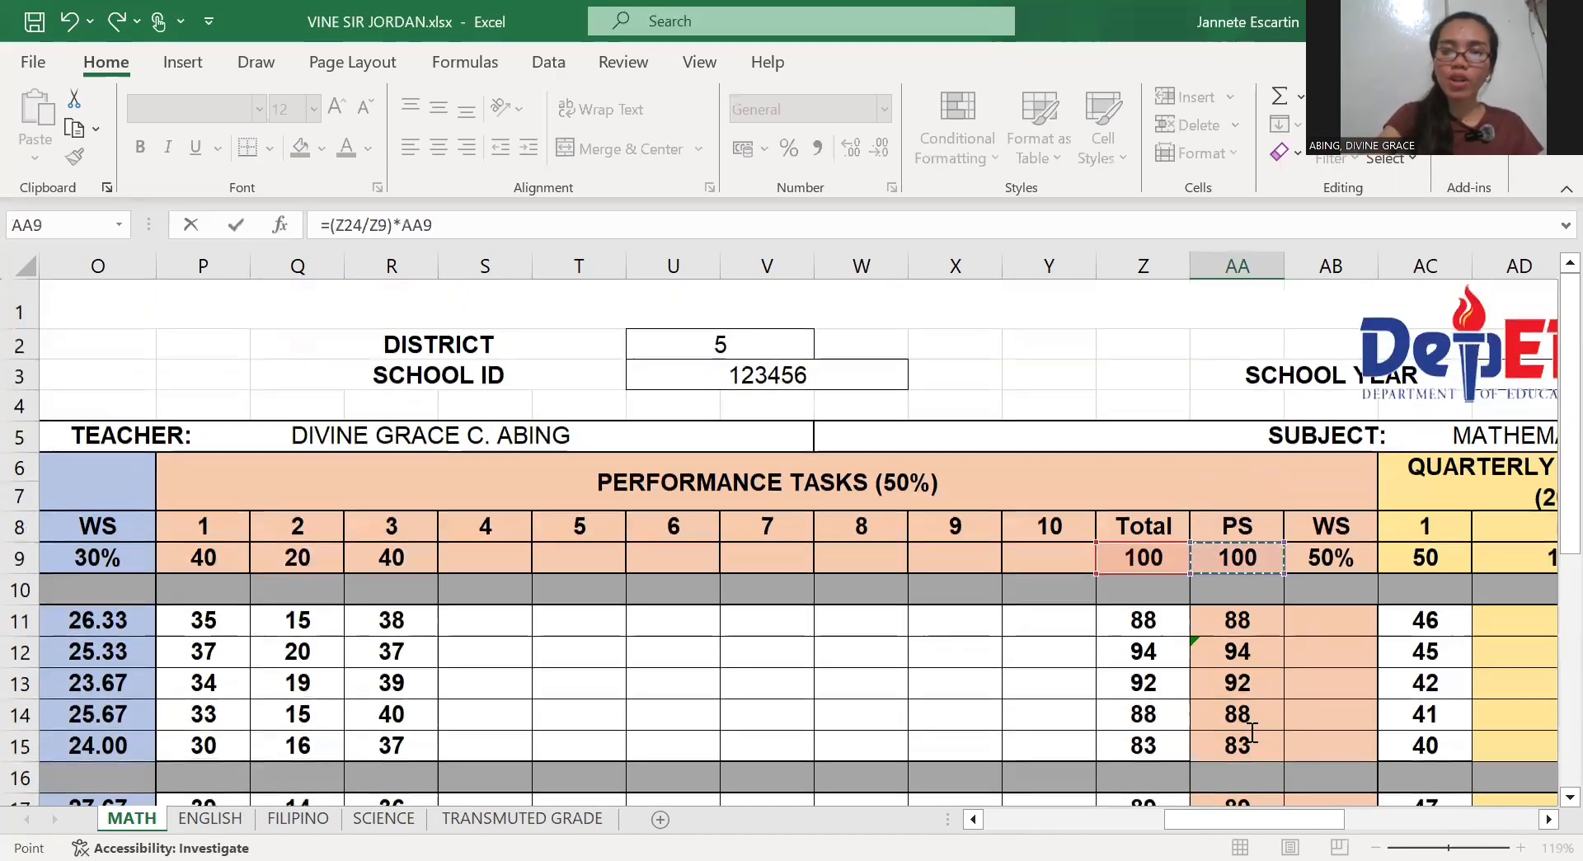
{"action": "key", "text": "Return"}
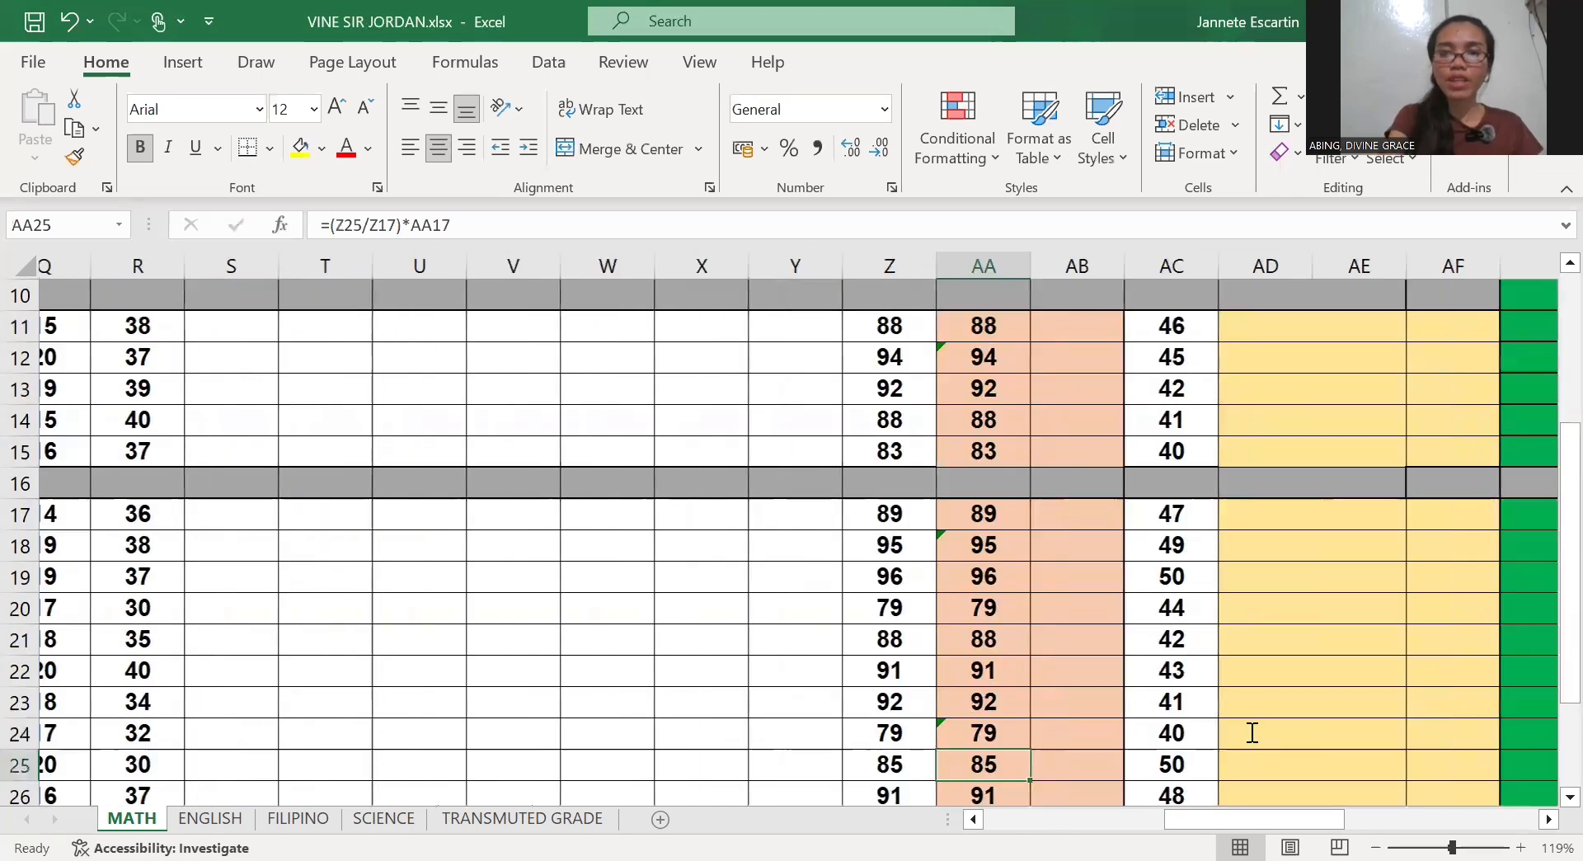
Compute the first male learner's performance tasks weighted score in AB11 with =AA11*0.5 and fill it down to AB15
{"action": "scroll", "coordinate": [1252, 732], "scroll_direction": "up", "scroll_amount": 2}
{"action": "left_click", "coordinate": [1026, 478]}
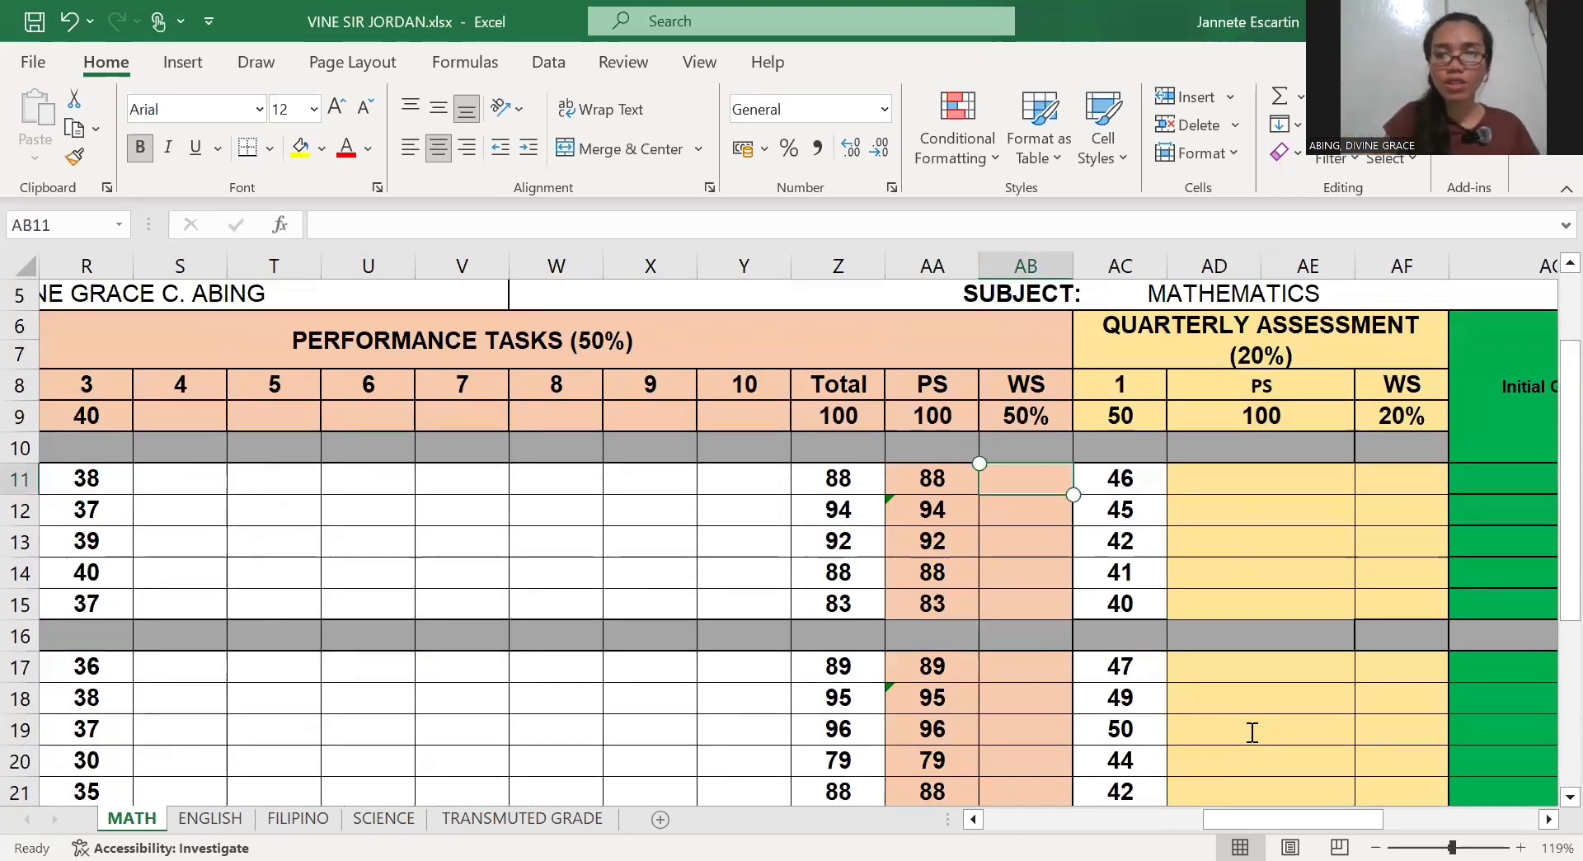
{"action": "type", "text": "="}
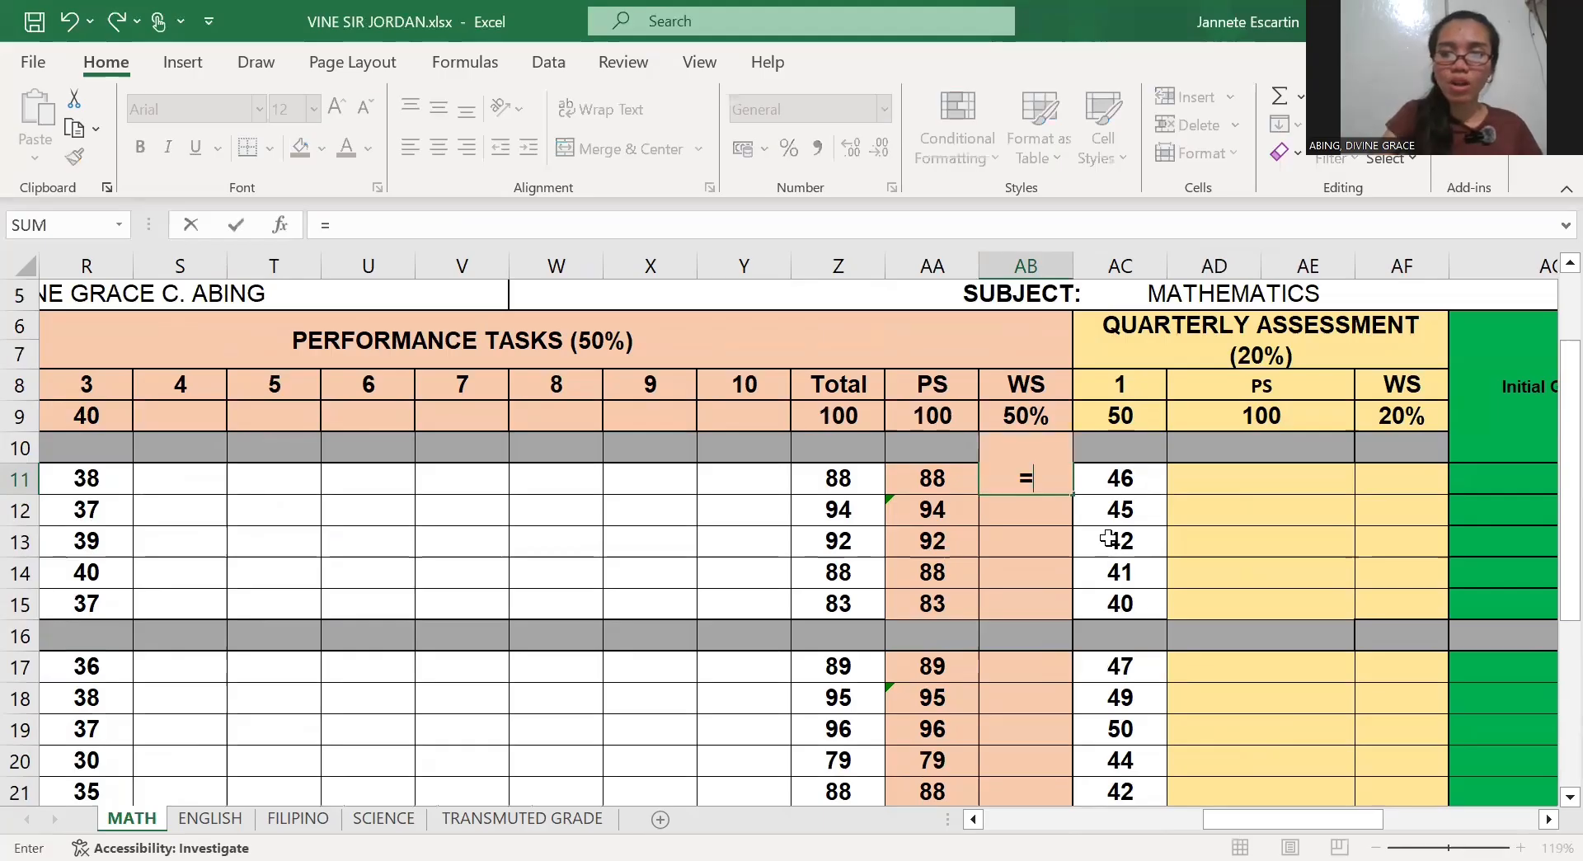
{"action": "key", "text": "Left"}
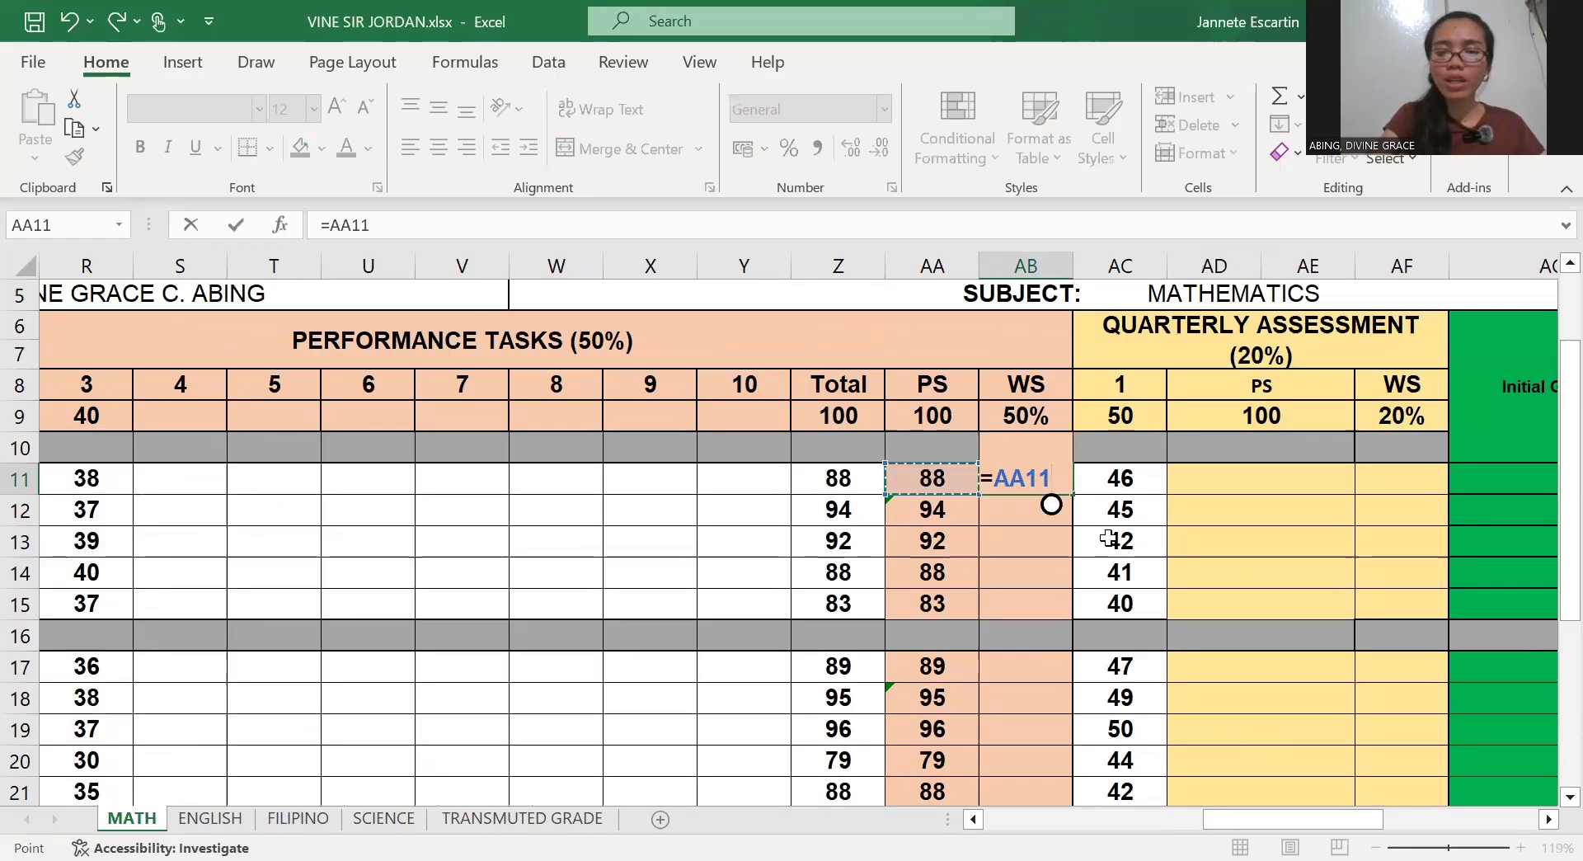
{"action": "type", "text": "*"}
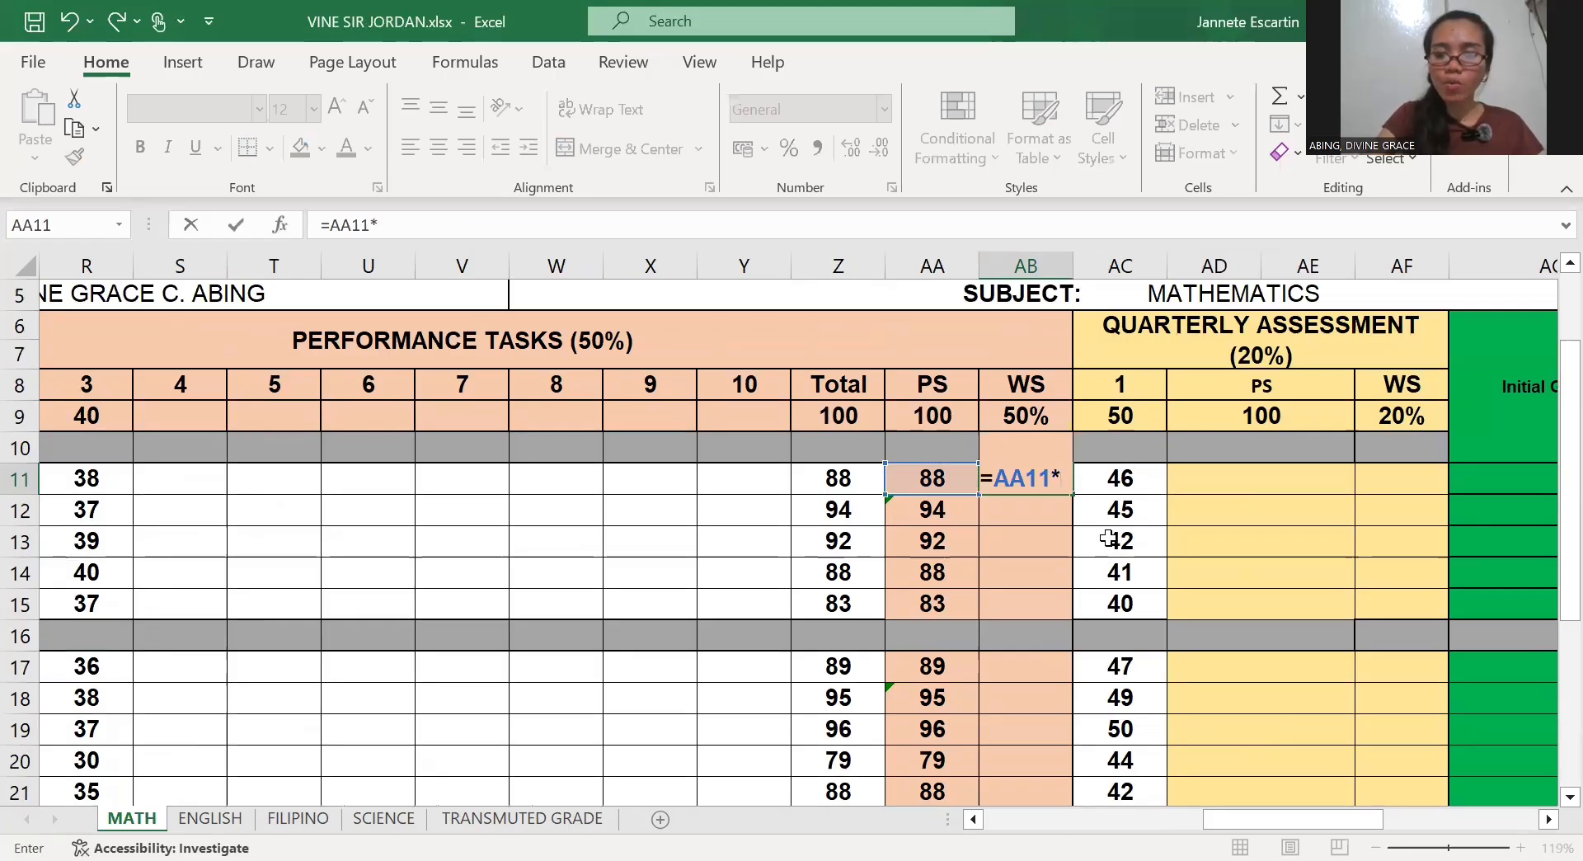
{"action": "type", "text": "0.3"}
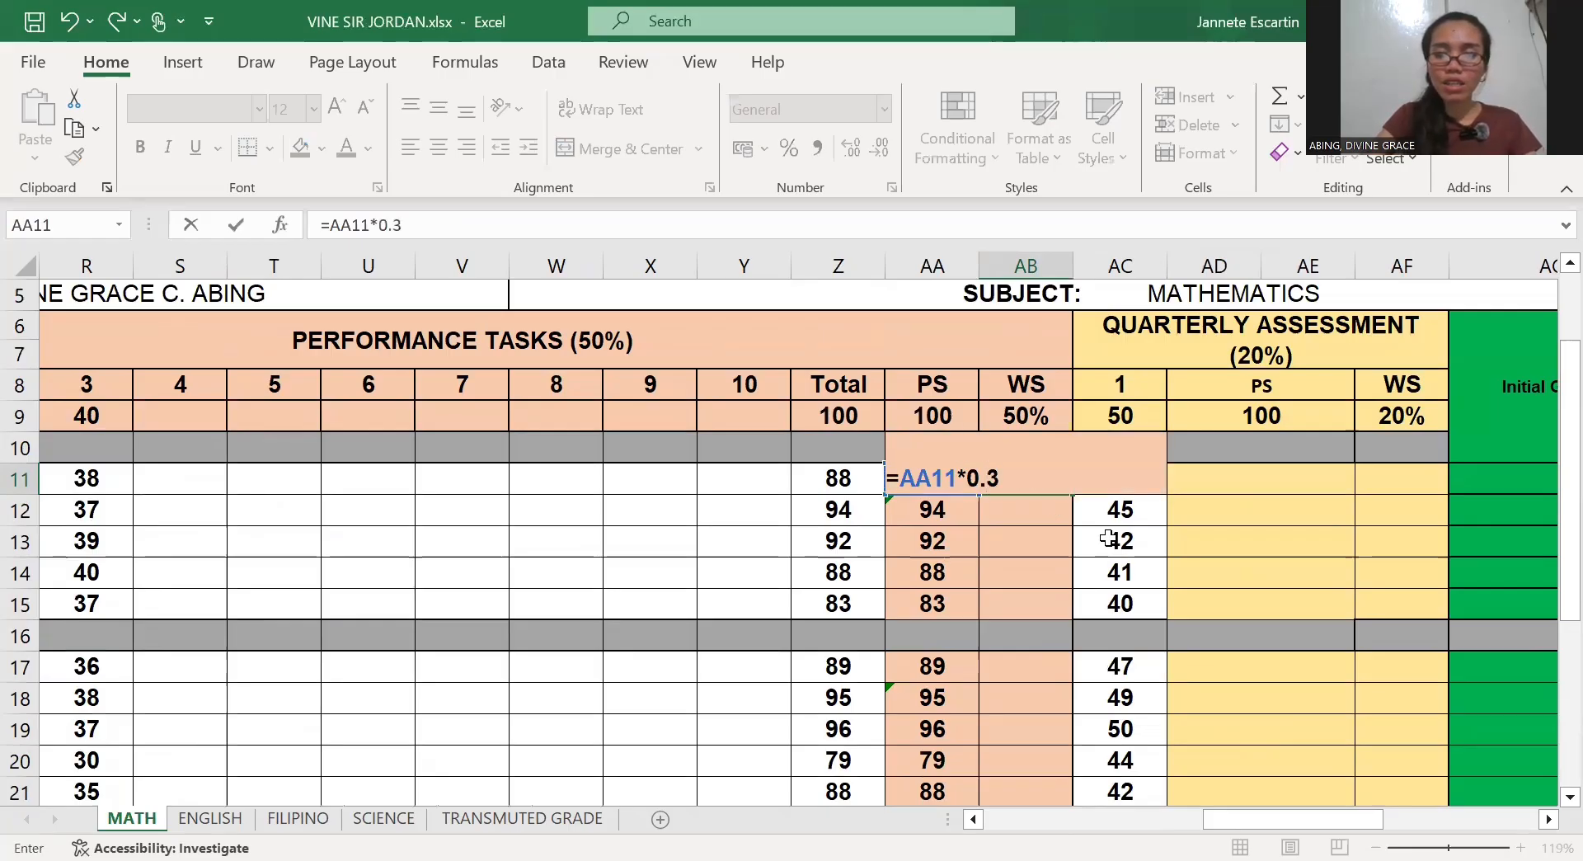
{"action": "key", "text": "BackSpace"}
{"action": "type", "text": "5"}
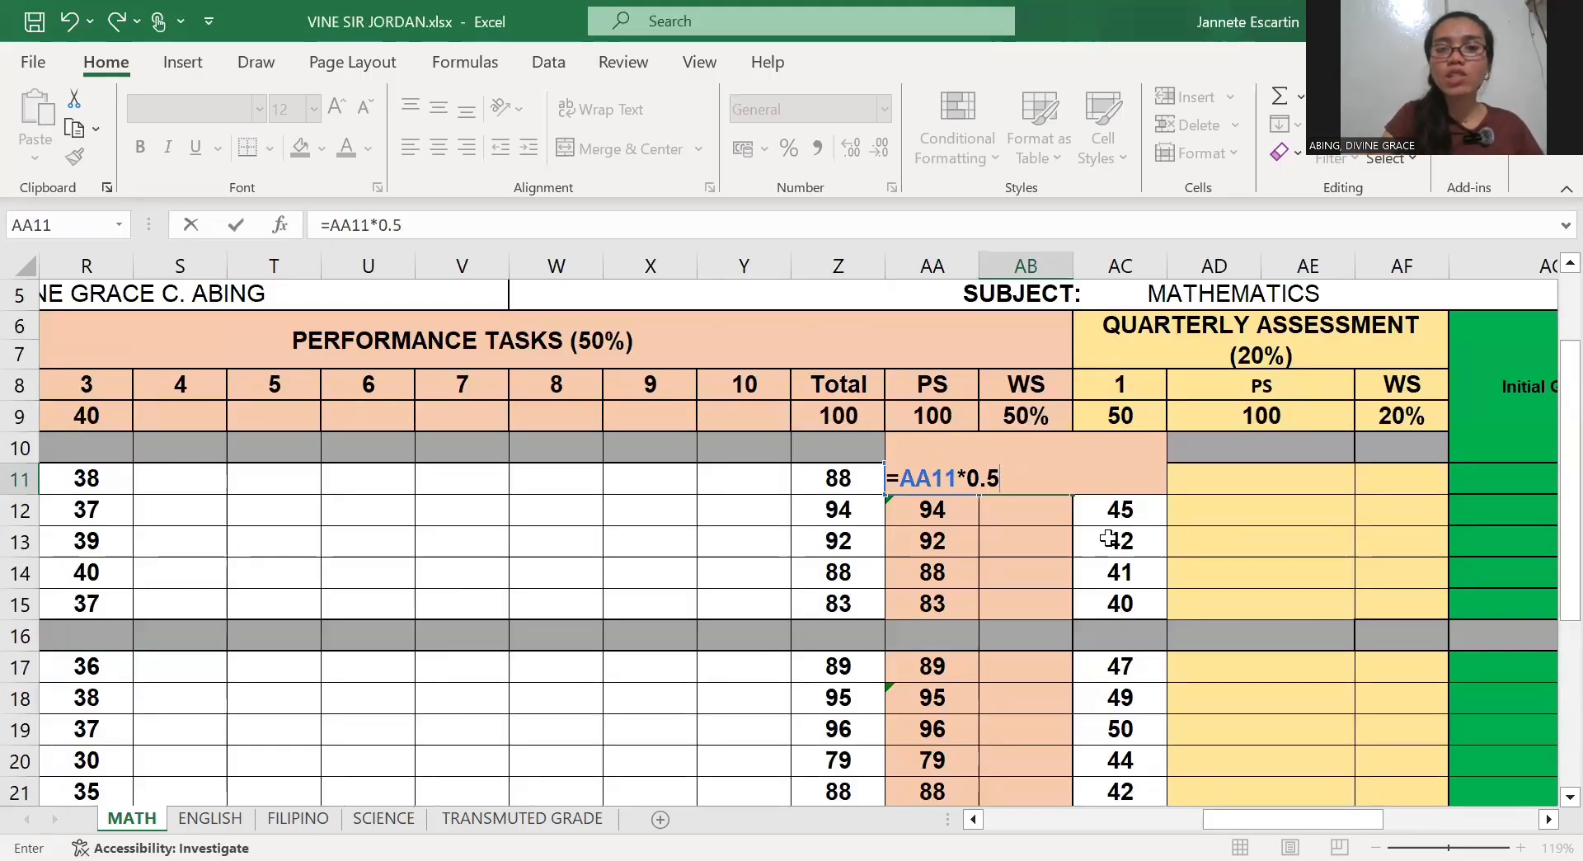
{"action": "key", "text": "Return"}
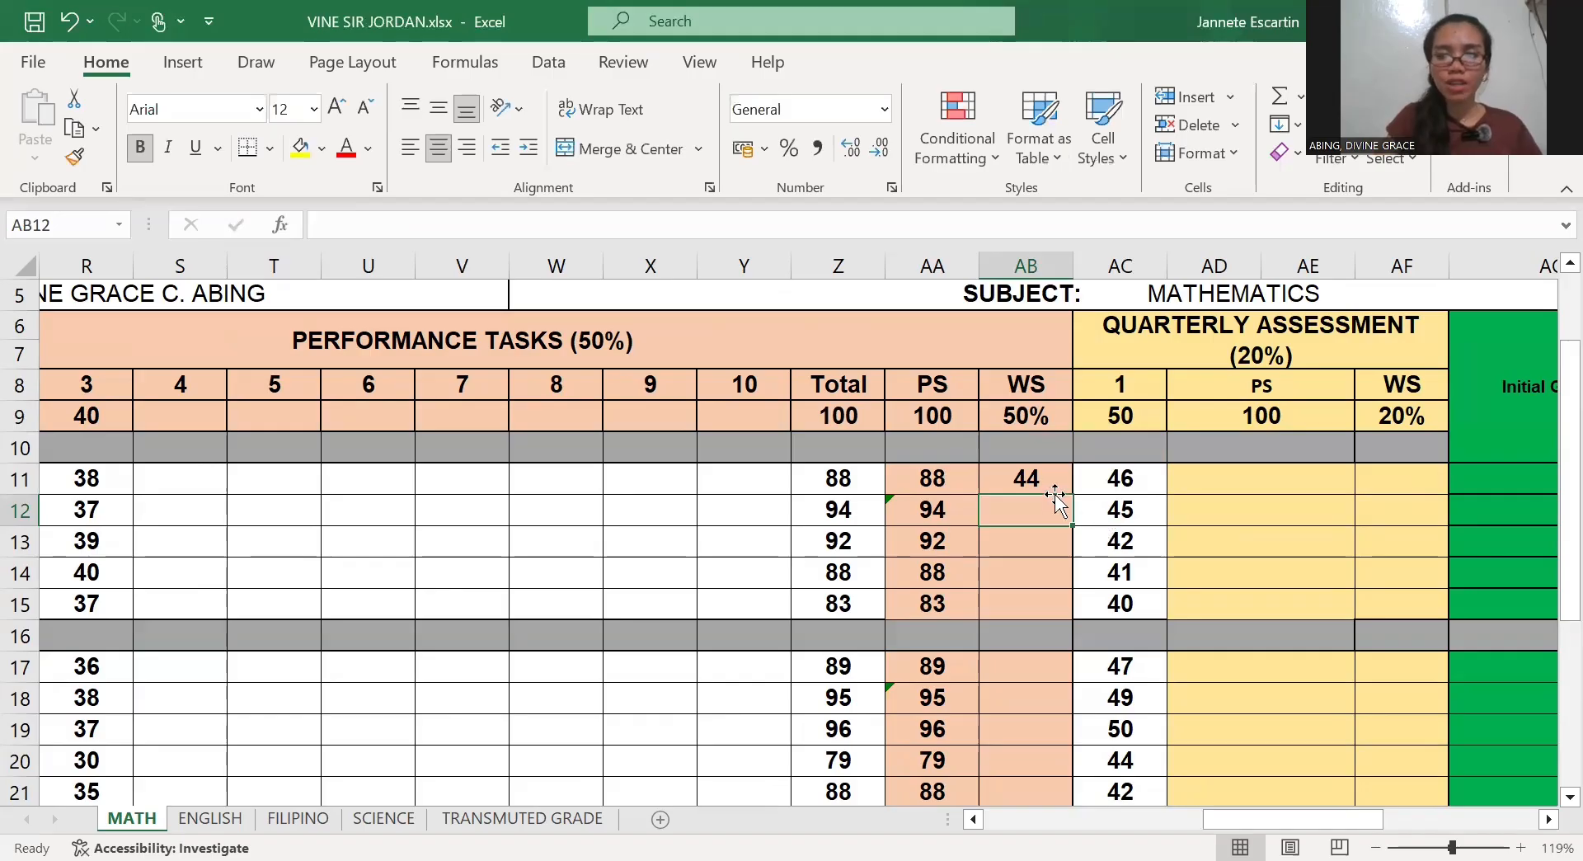
{"action": "left_click", "coordinate": [1050, 482]}
{"action": "left_click_drag", "start_coordinate": [1072, 494], "coordinate": [1050, 620]}
Compute the first female learner's performance tasks weighted score in AB17 with =AA17*0.5 and fill it down to AB26
{"action": "double_click", "coordinate": [1043, 673]}
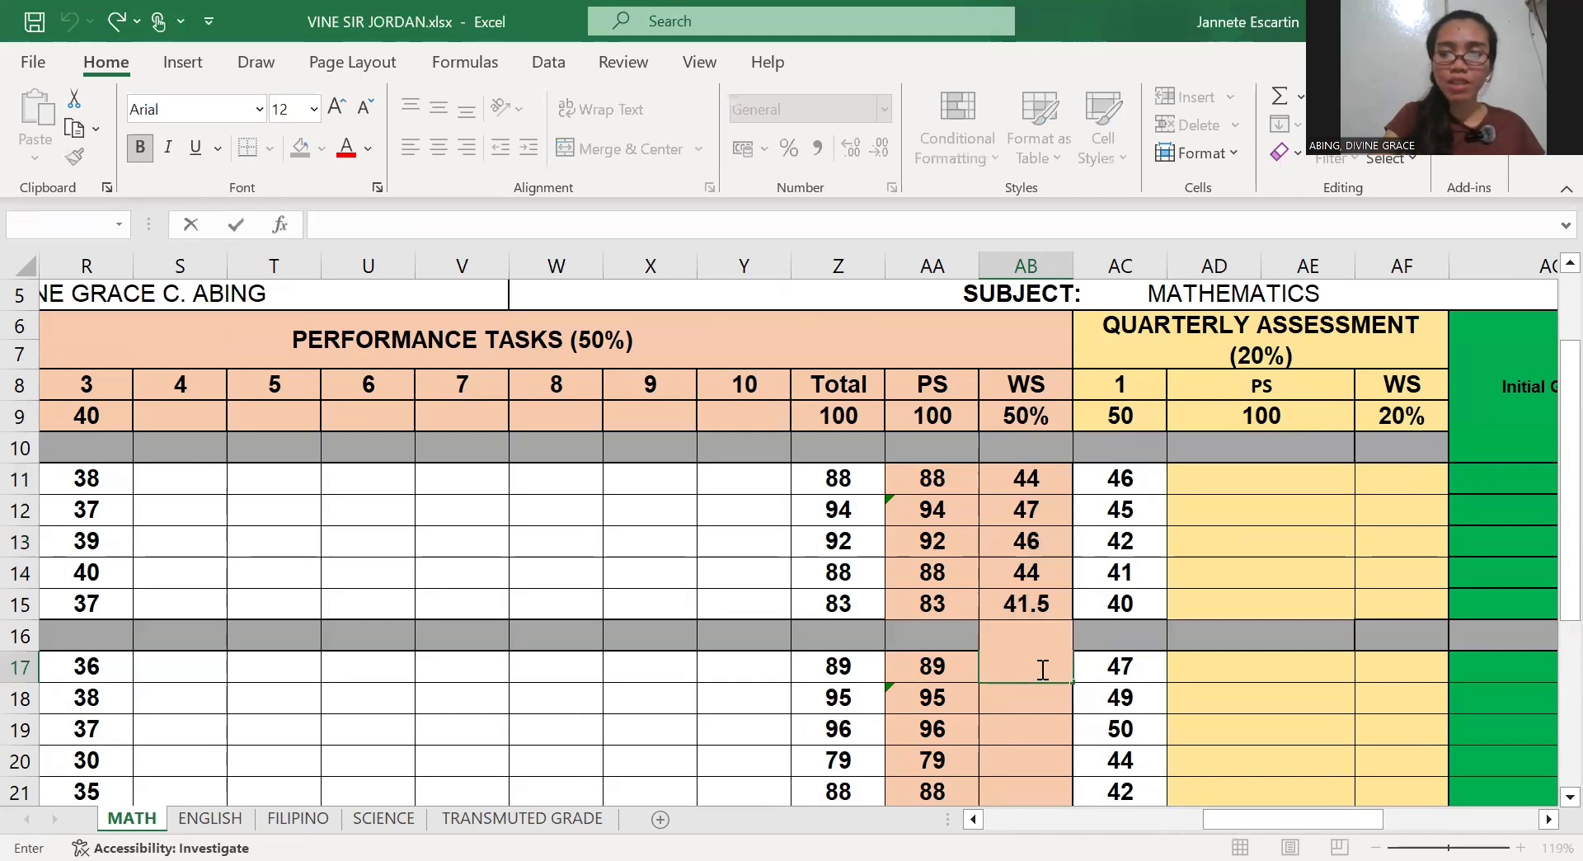
{"action": "type", "text": "="}
{"action": "left_click", "coordinate": [948, 666]}
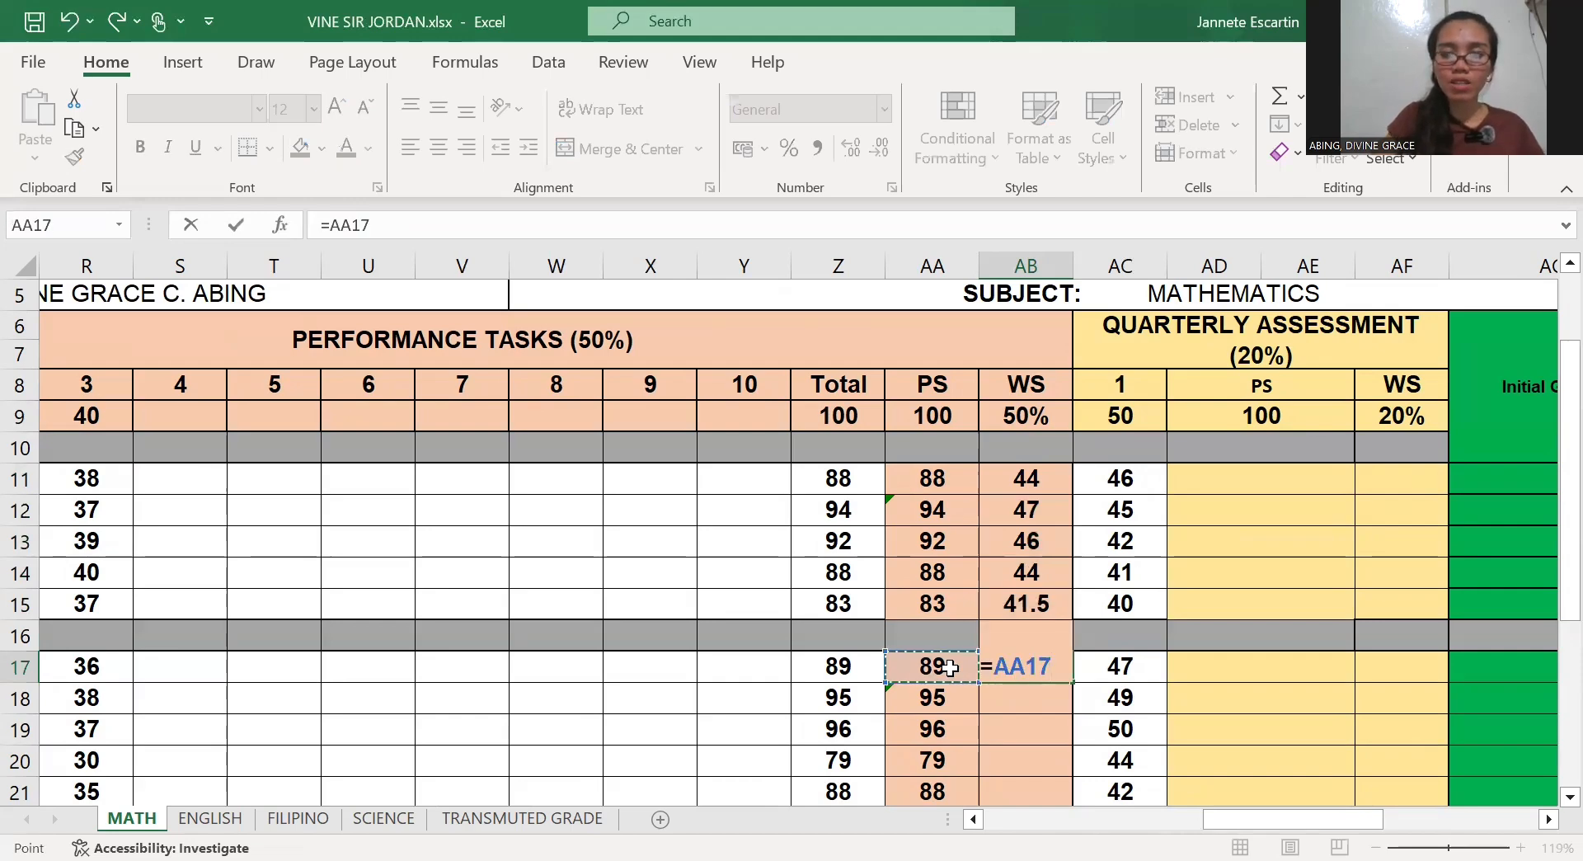
{"action": "type", "text": "*"}
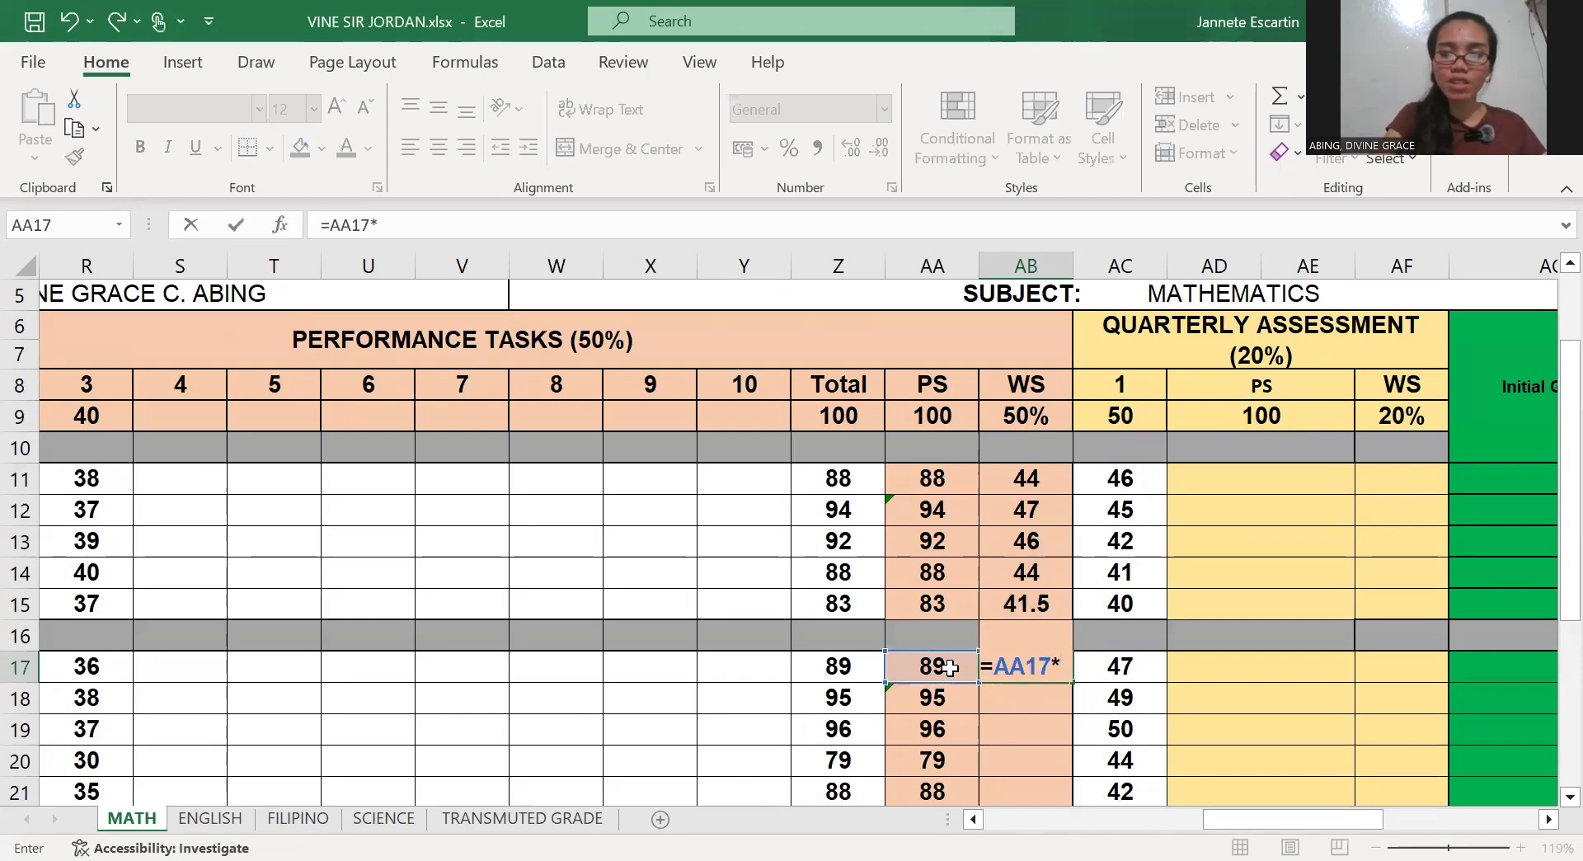
{"action": "type", "text": "0."}
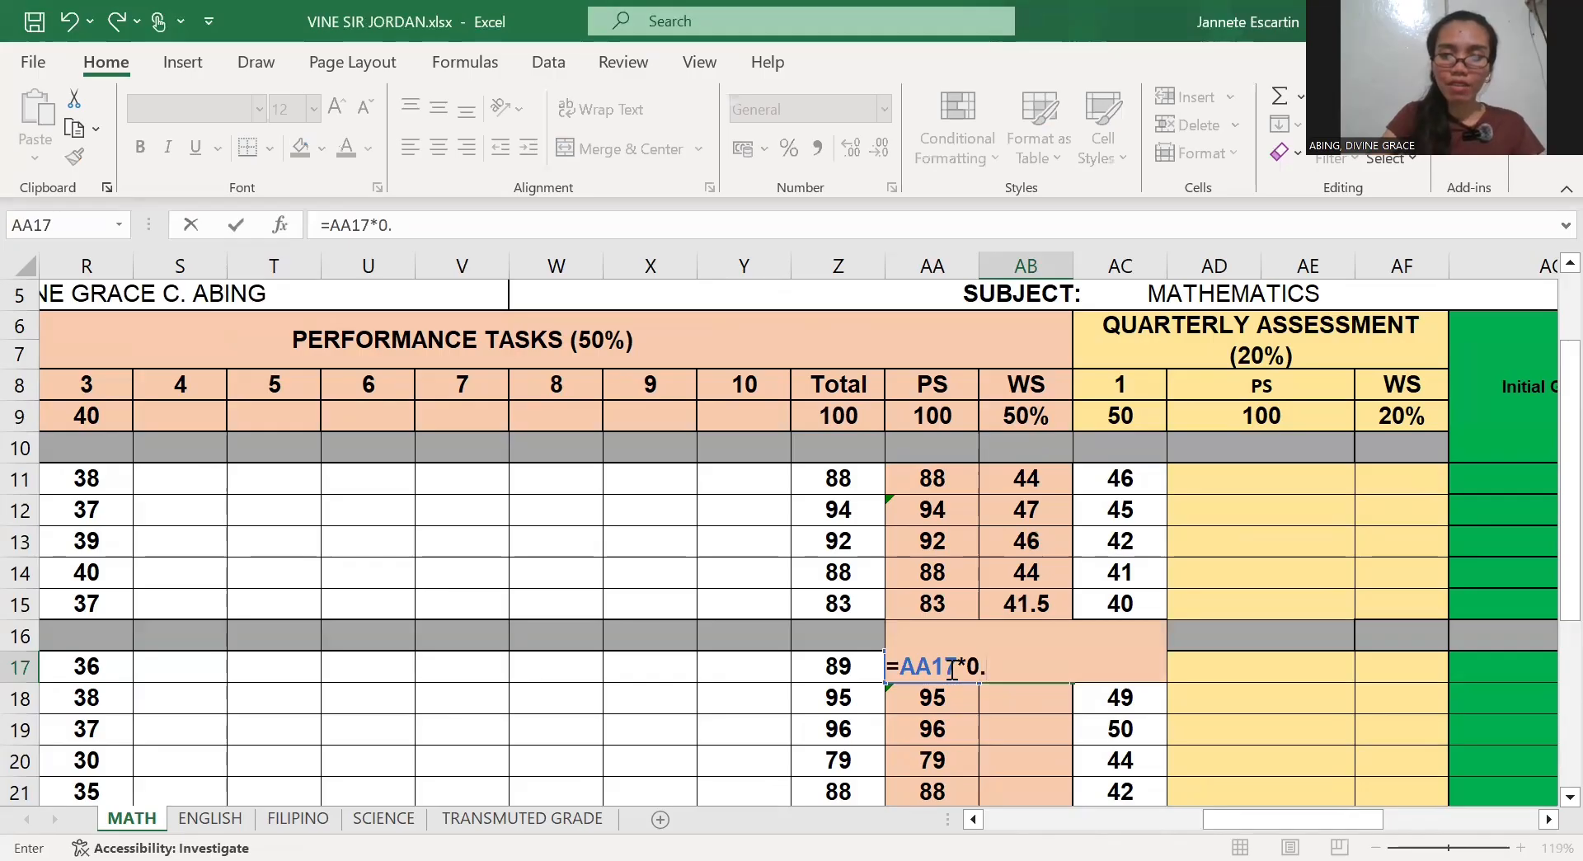
{"action": "type", "text": "5"}
{"action": "key", "text": "Return"}
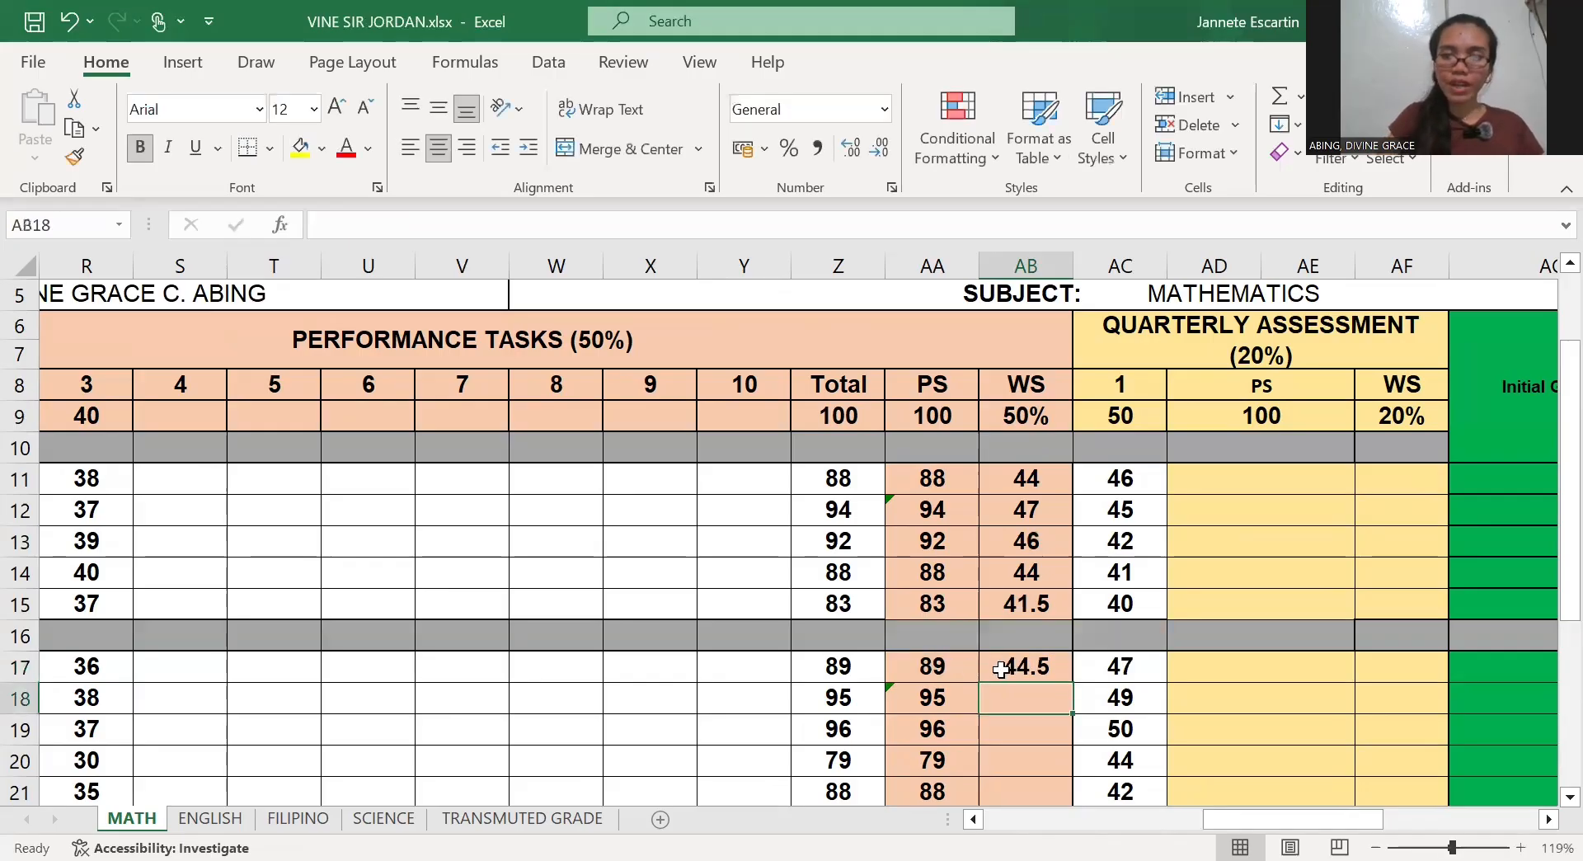
{"action": "left_click", "coordinate": [1002, 670]}
{"action": "left_click_drag", "start_coordinate": [1065, 679], "coordinate": [1054, 779]}
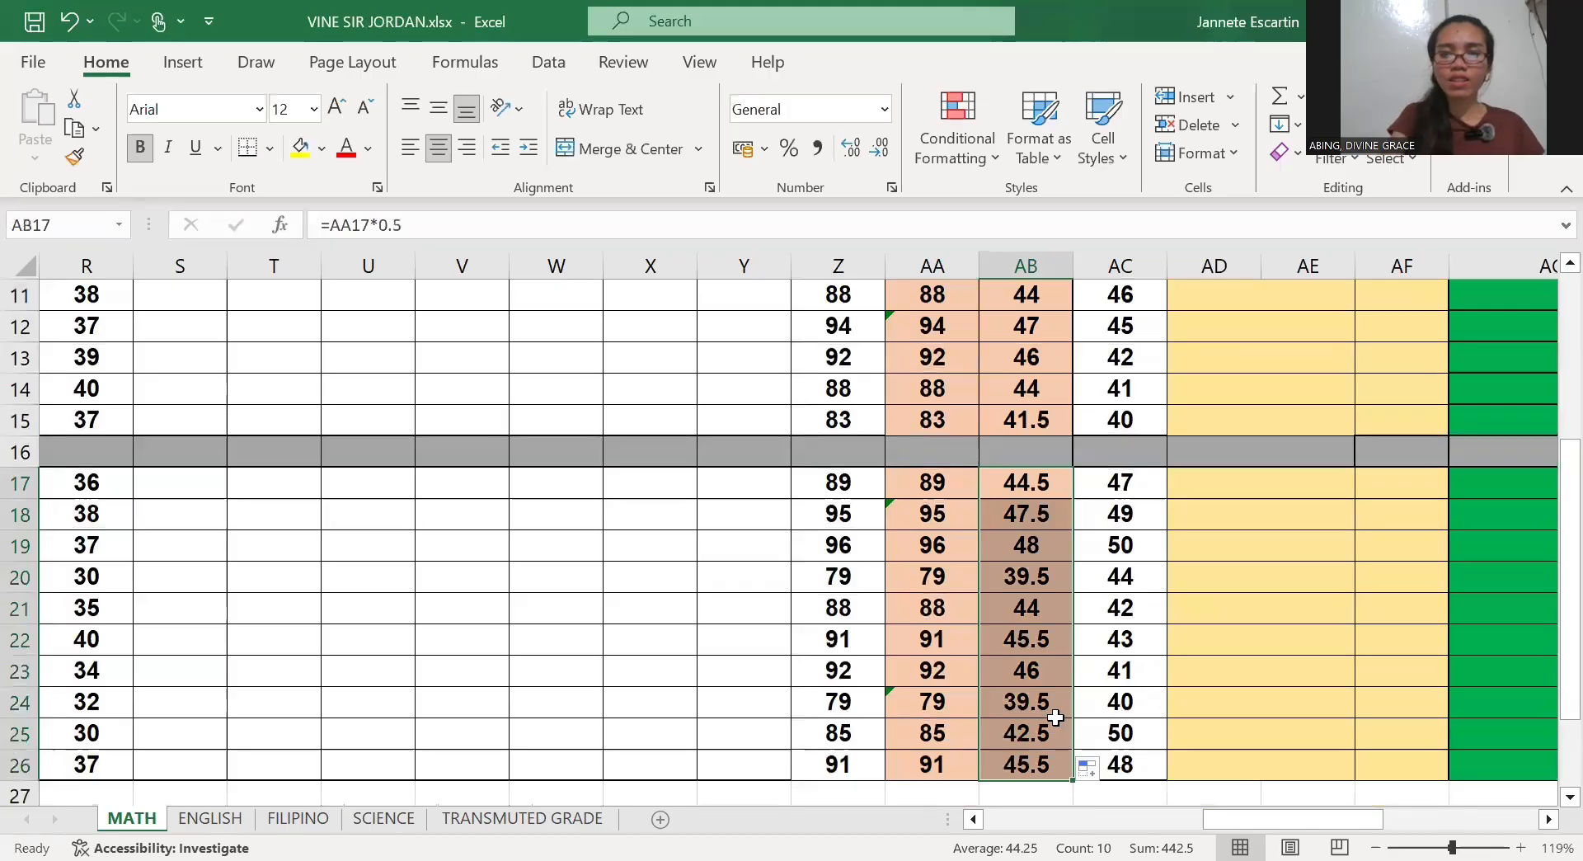
{"action": "scroll", "coordinate": [1056, 717], "scroll_direction": "right", "scroll_amount": 1}
{"action": "scroll", "coordinate": [1055, 718], "scroll_direction": "up", "scroll_amount": 2}
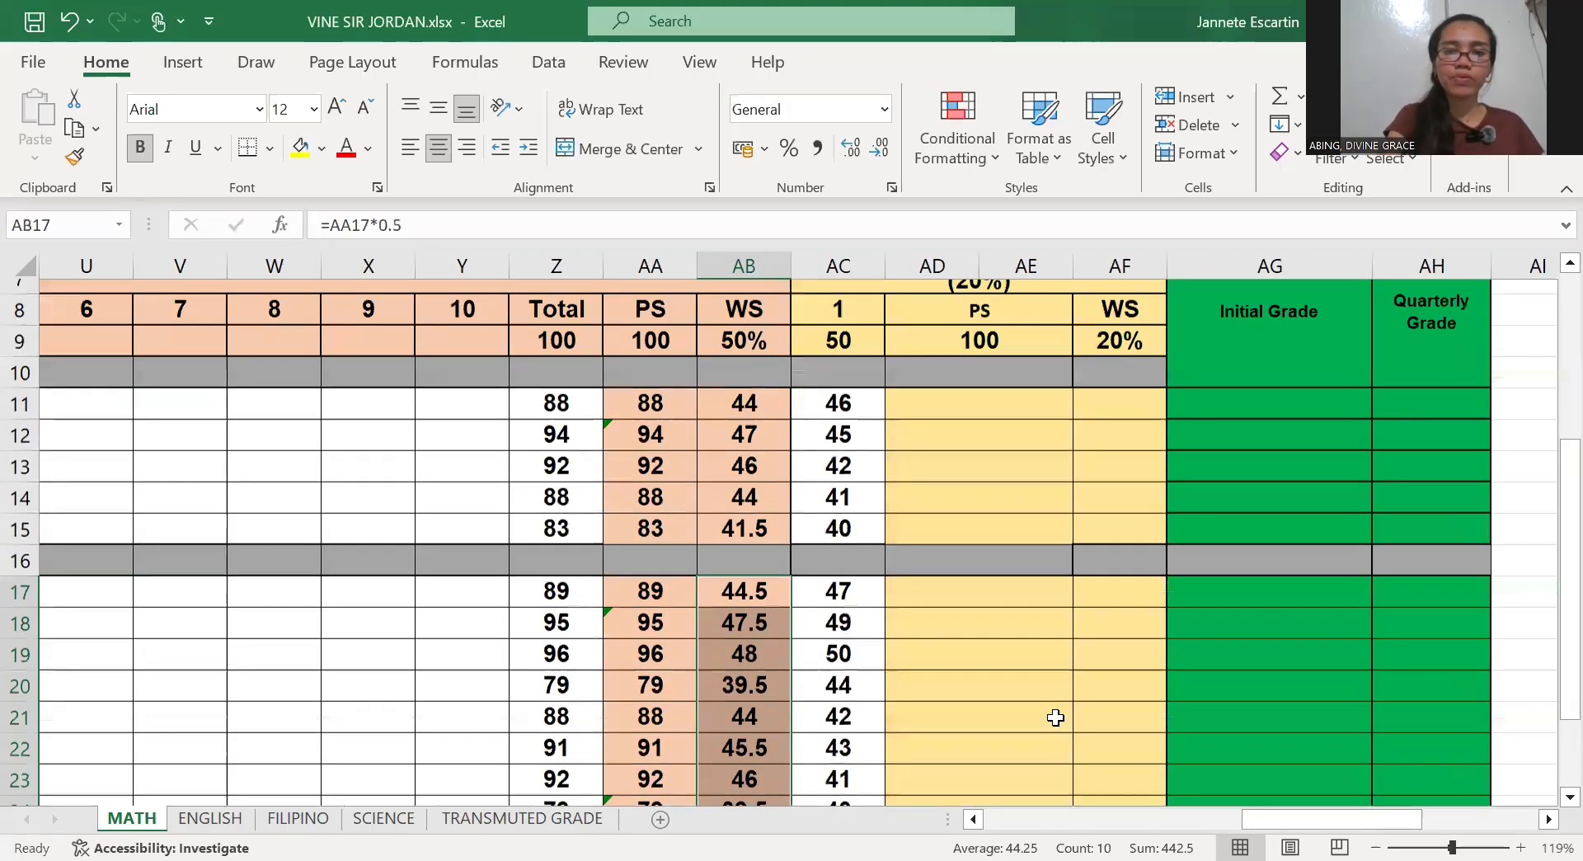
{"action": "scroll", "coordinate": [1055, 717], "scroll_direction": "right", "scroll_amount": 3}
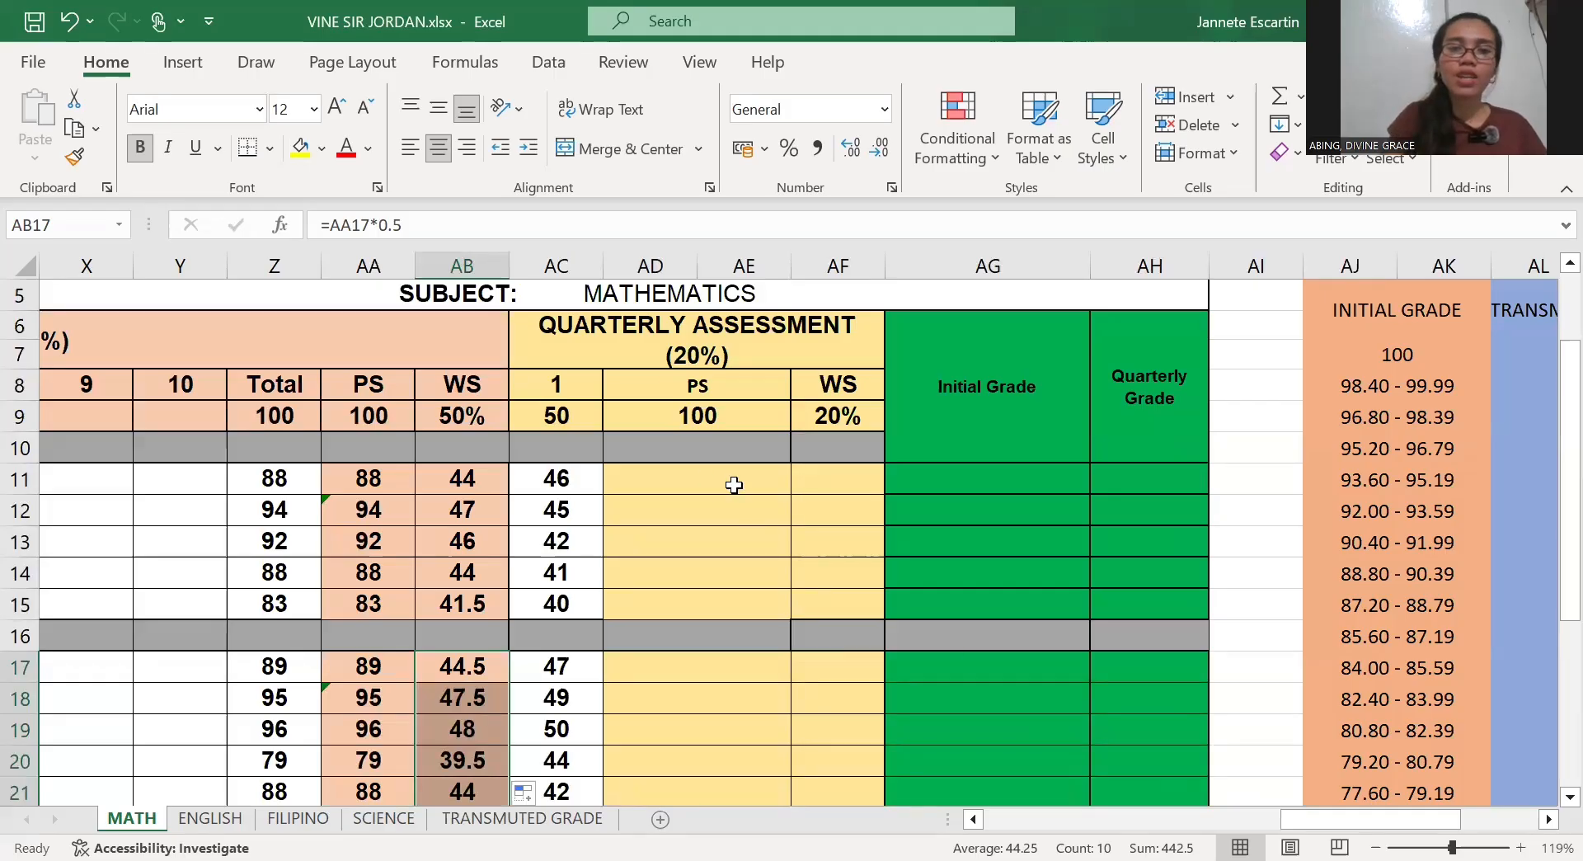
Compute the first male learner's quarterly assessment percentage score in AD11 with =(AC11/AC9)*AD9 and fill it down to AD15
{"action": "left_click", "coordinate": [707, 480]}
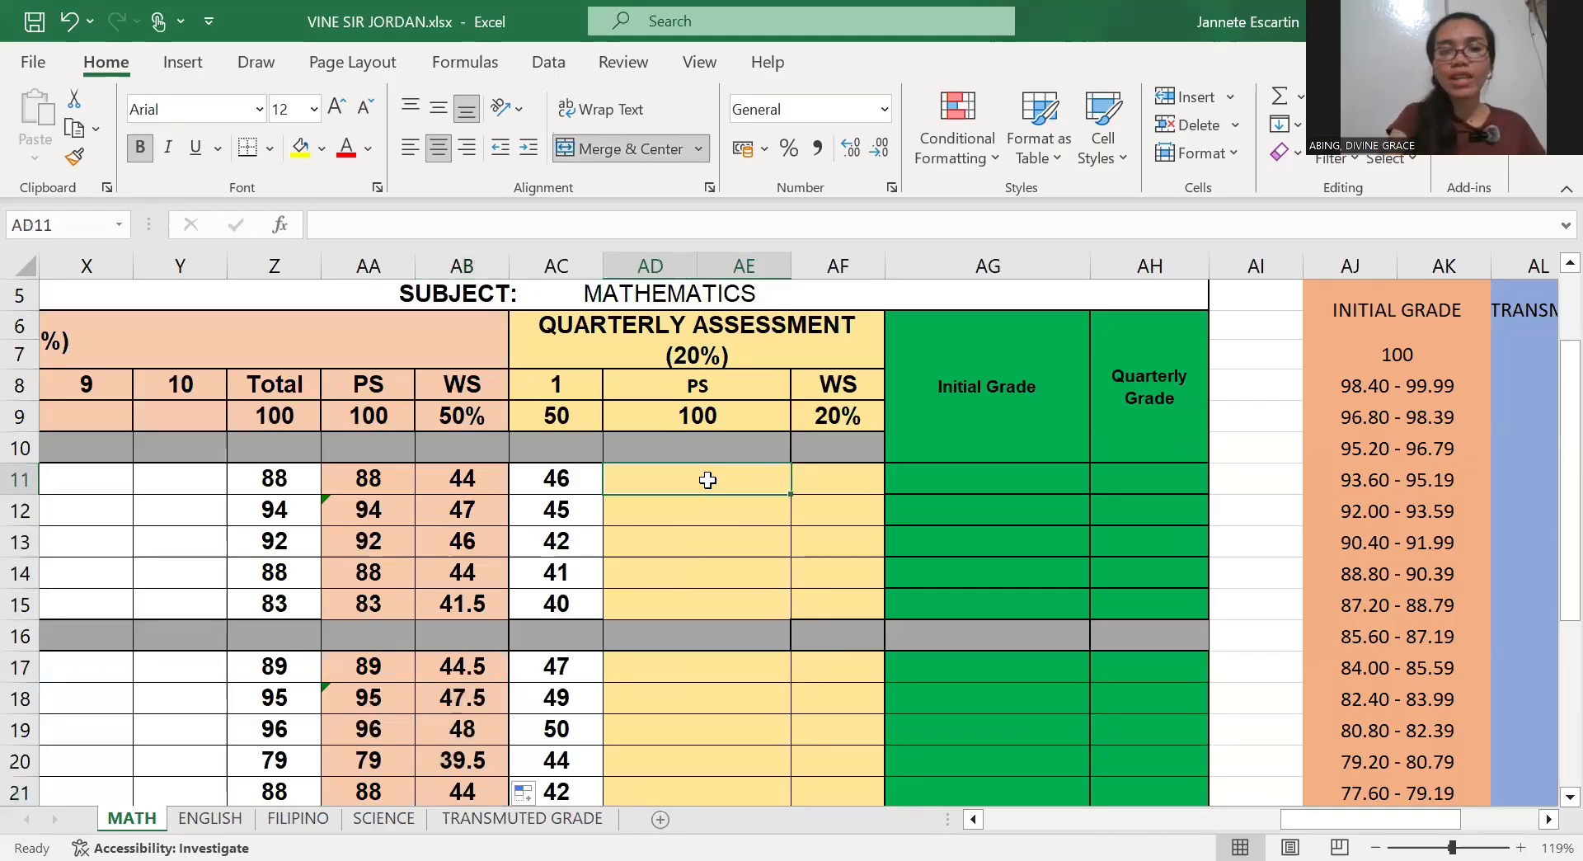
{"action": "scroll", "coordinate": [707, 480], "scroll_direction": "up", "scroll_amount": 2}
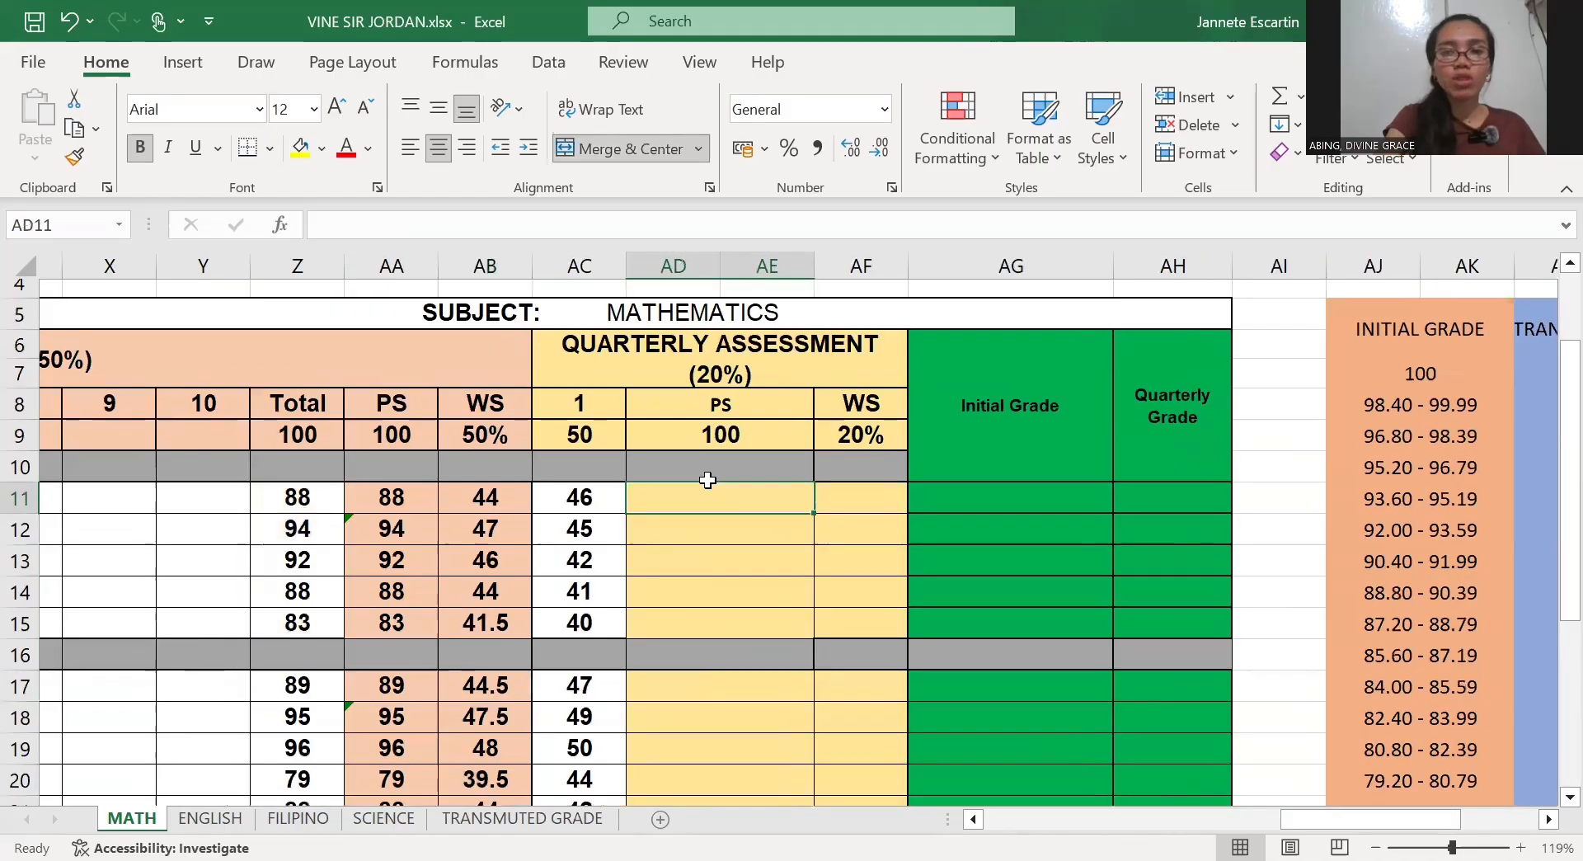
{"action": "scroll", "coordinate": [707, 479], "scroll_direction": "down", "scroll_amount": 1}
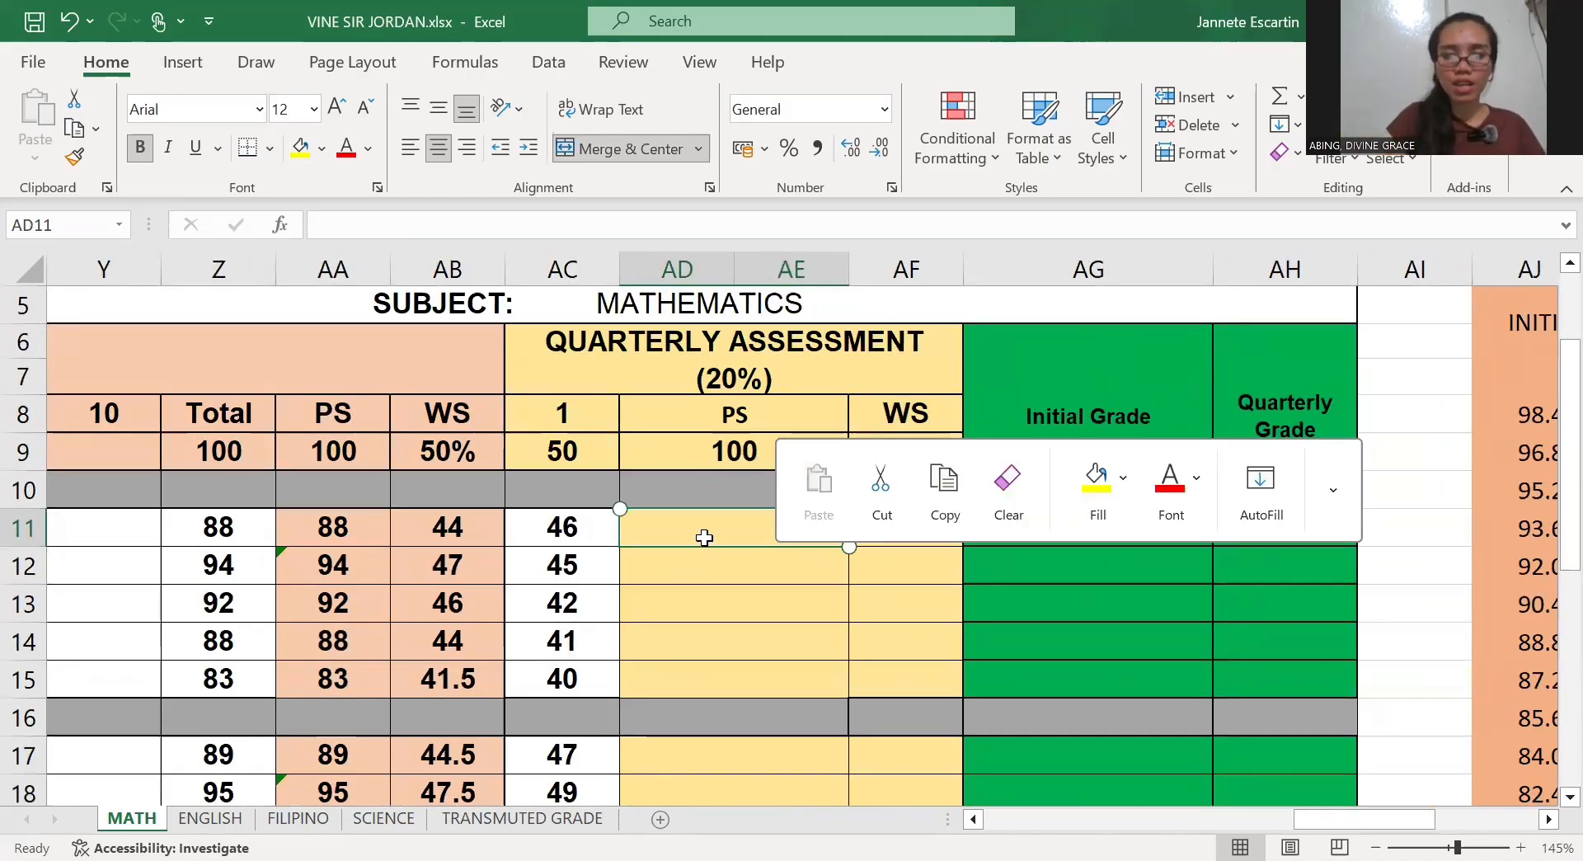
{"action": "type", "text": "="}
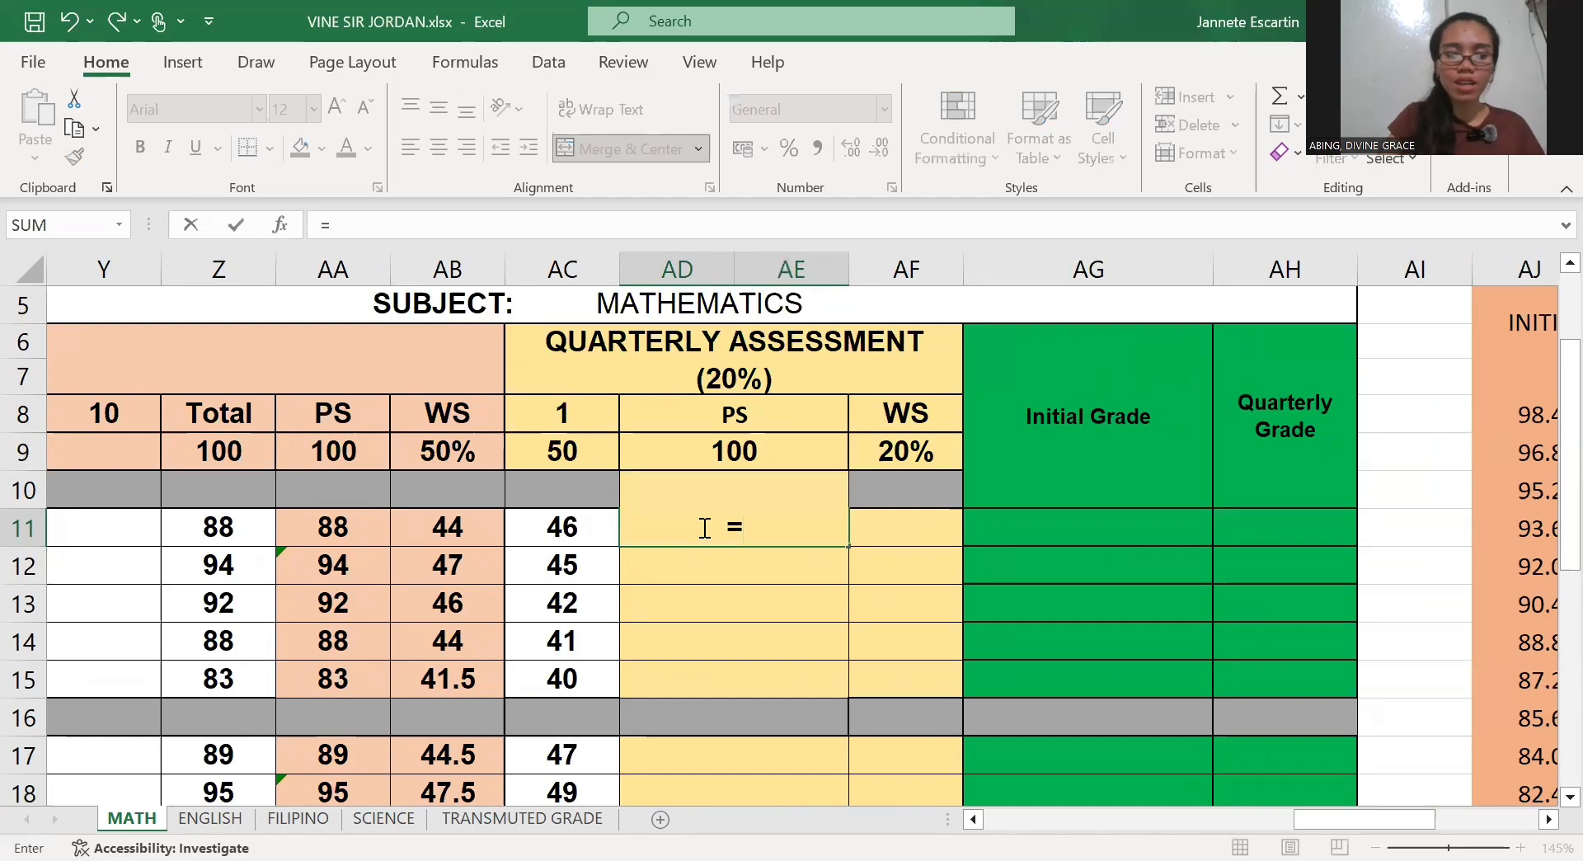
{"action": "type", "text": "("}
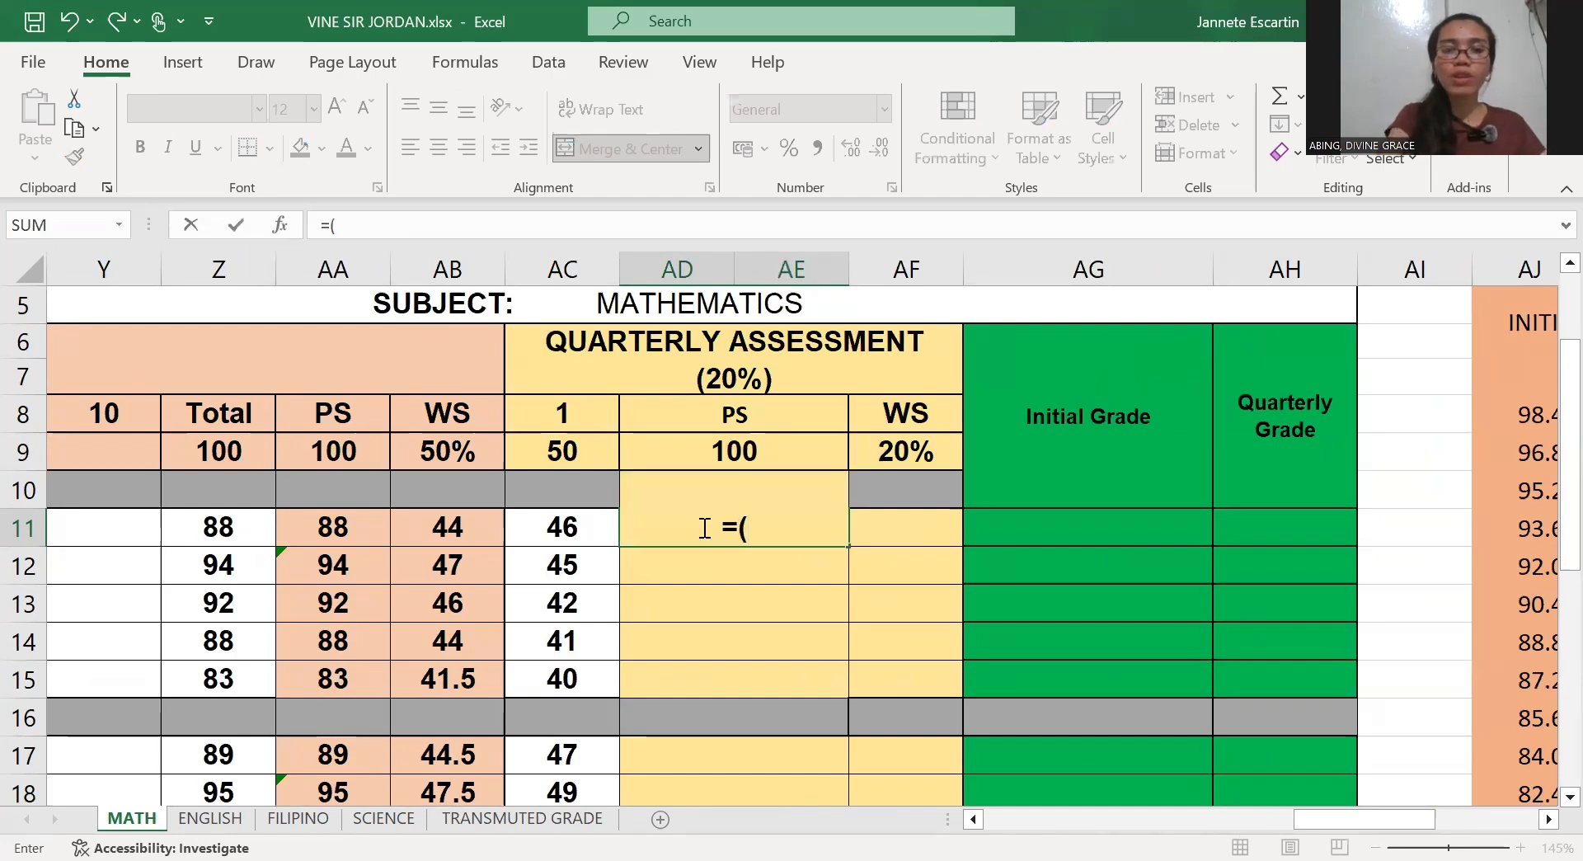
{"action": "key", "text": "Left"}
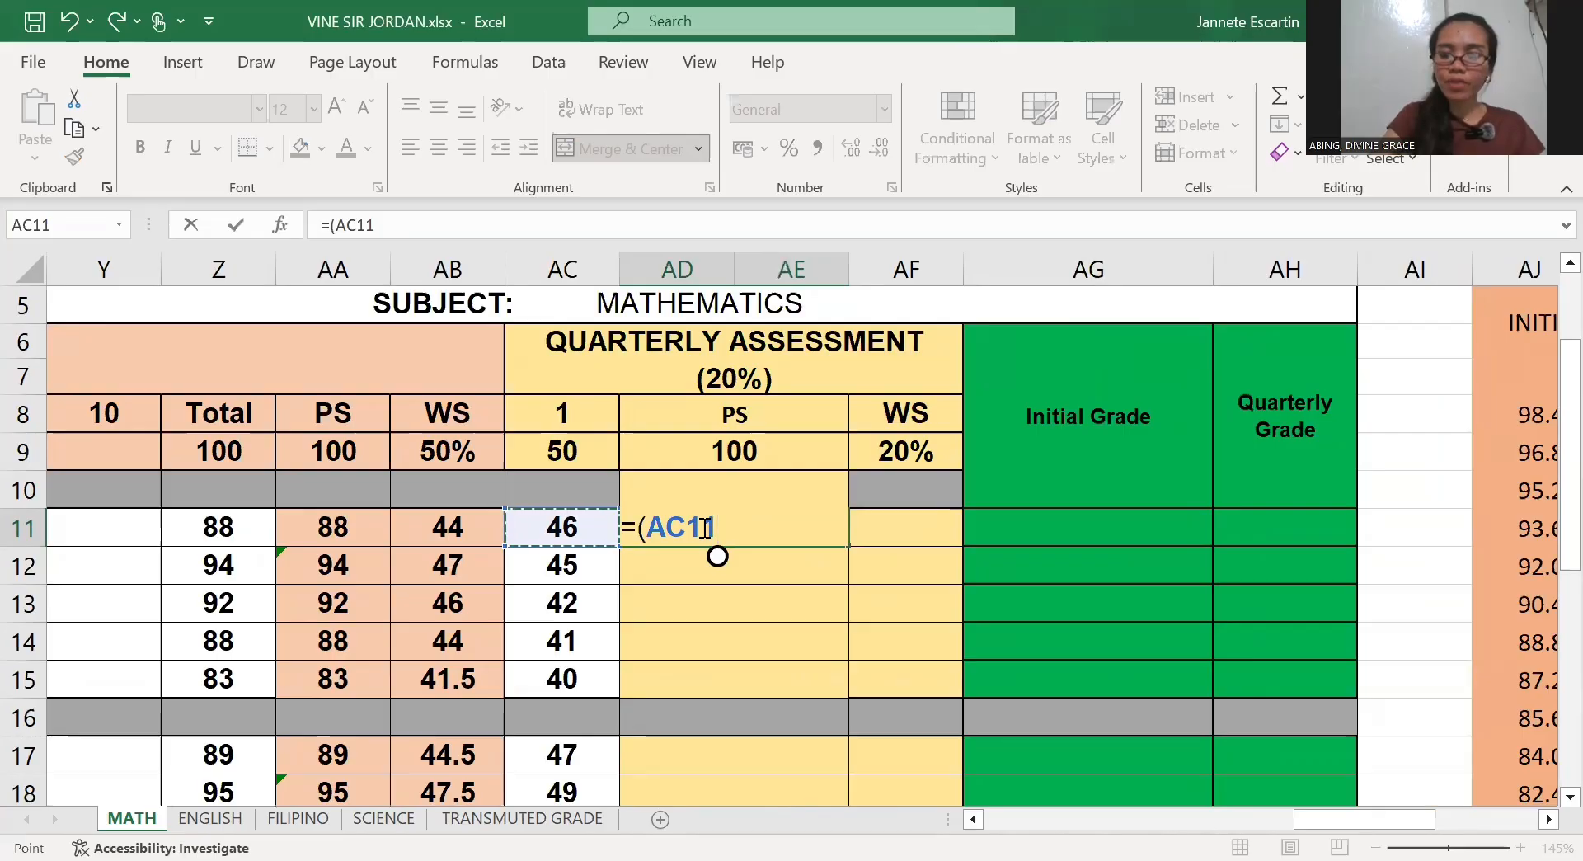
{"action": "type", "text": "/"}
{"action": "key", "text": "Left"}
{"action": "key", "text": "Up"}
{"action": "key", "text": "Up"}
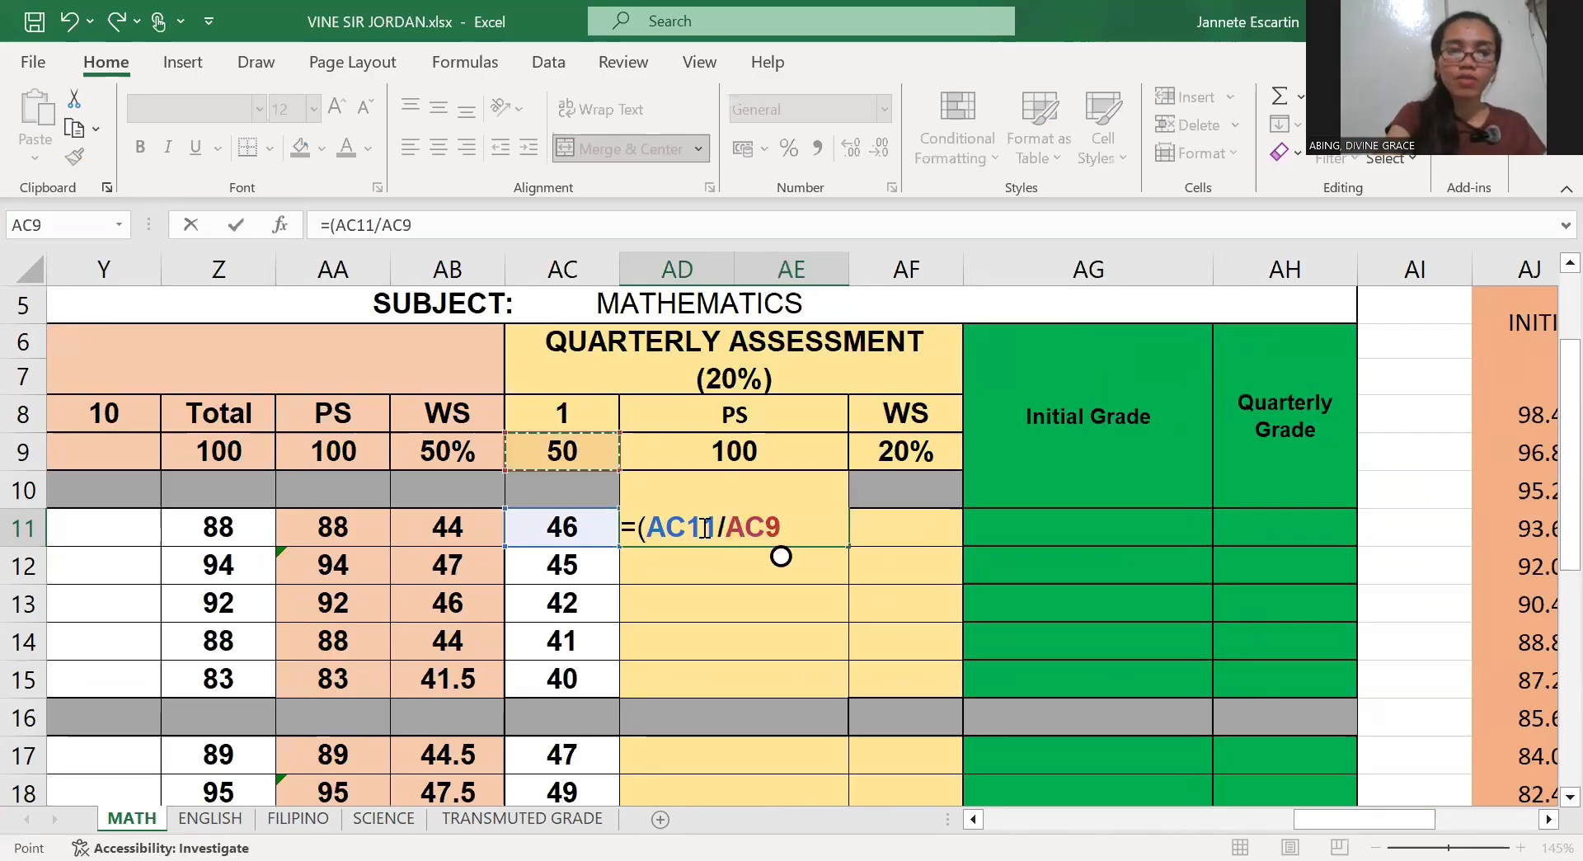
{"action": "type", "text": ")"}
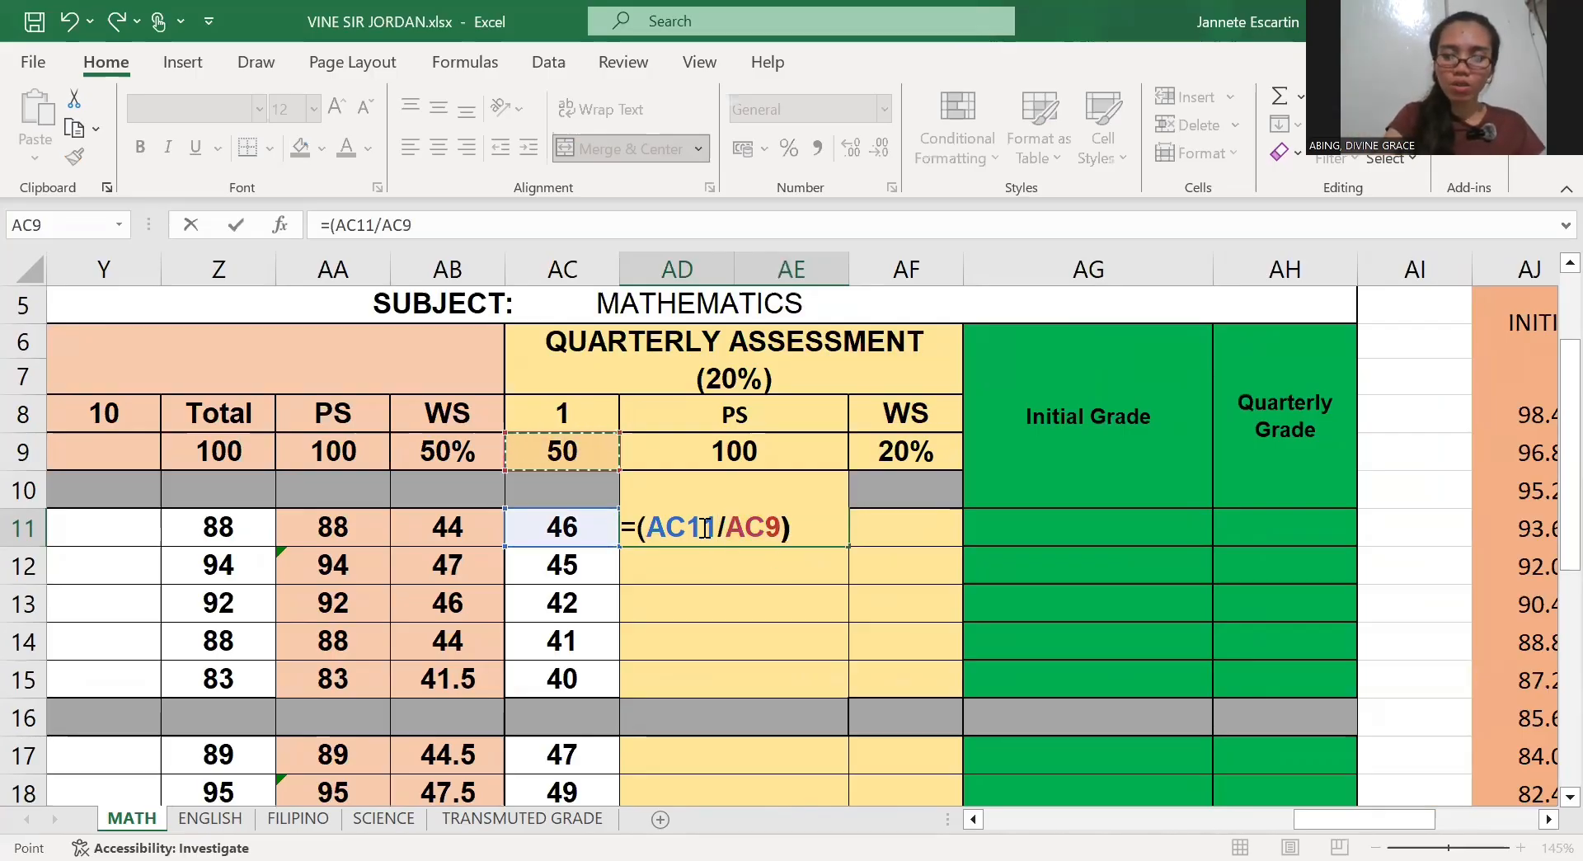
{"action": "type", "text": "*"}
{"action": "key", "text": "Up"}
{"action": "key", "text": "Up"}
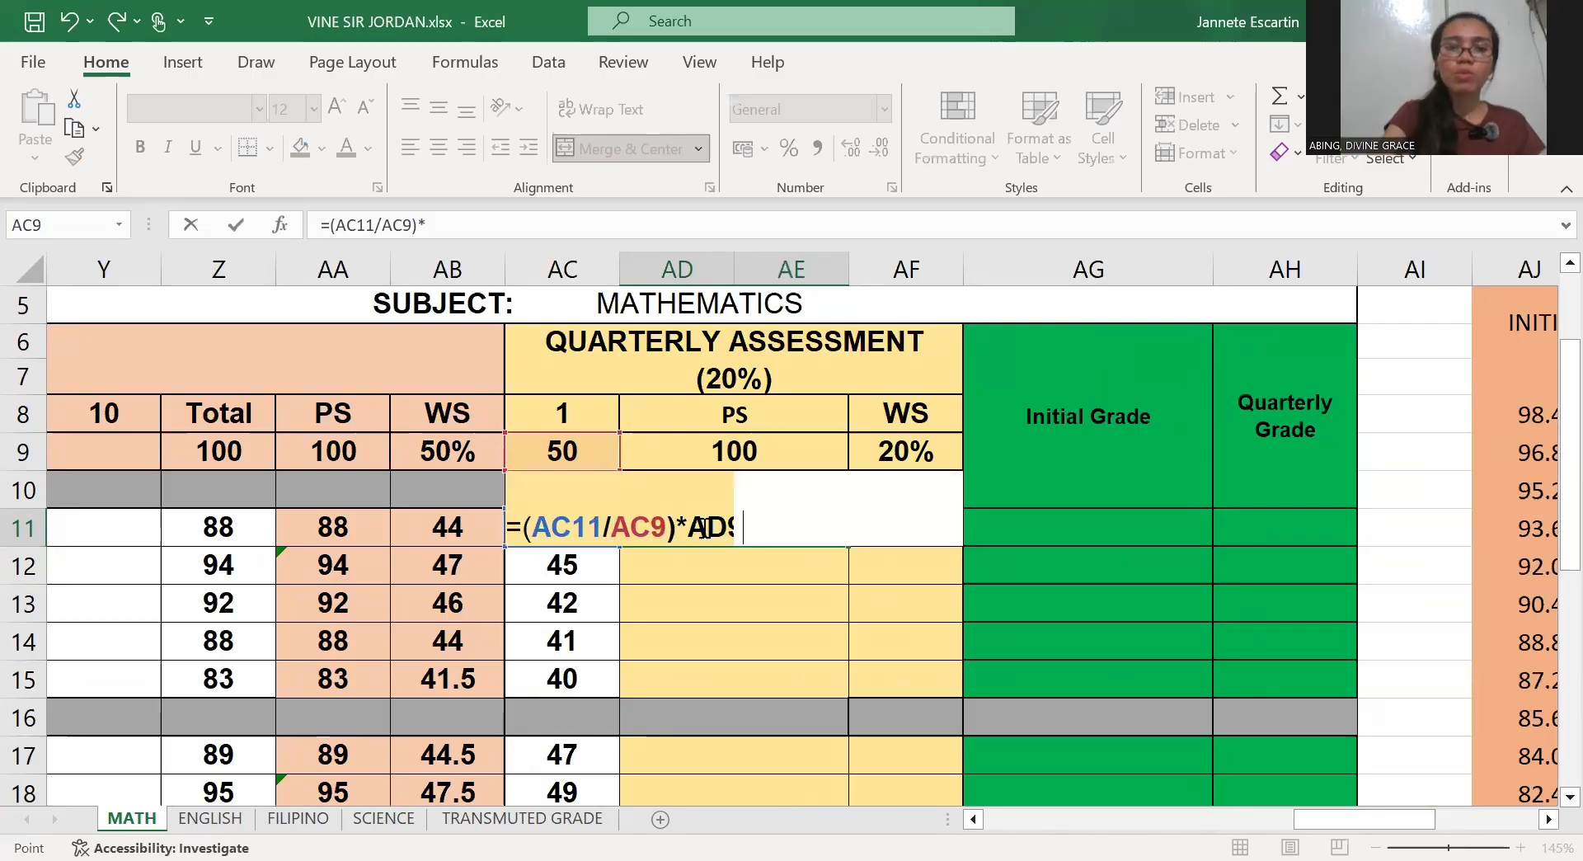
{"action": "key", "text": "Return"}
{"action": "left_click", "coordinate": [708, 515]}
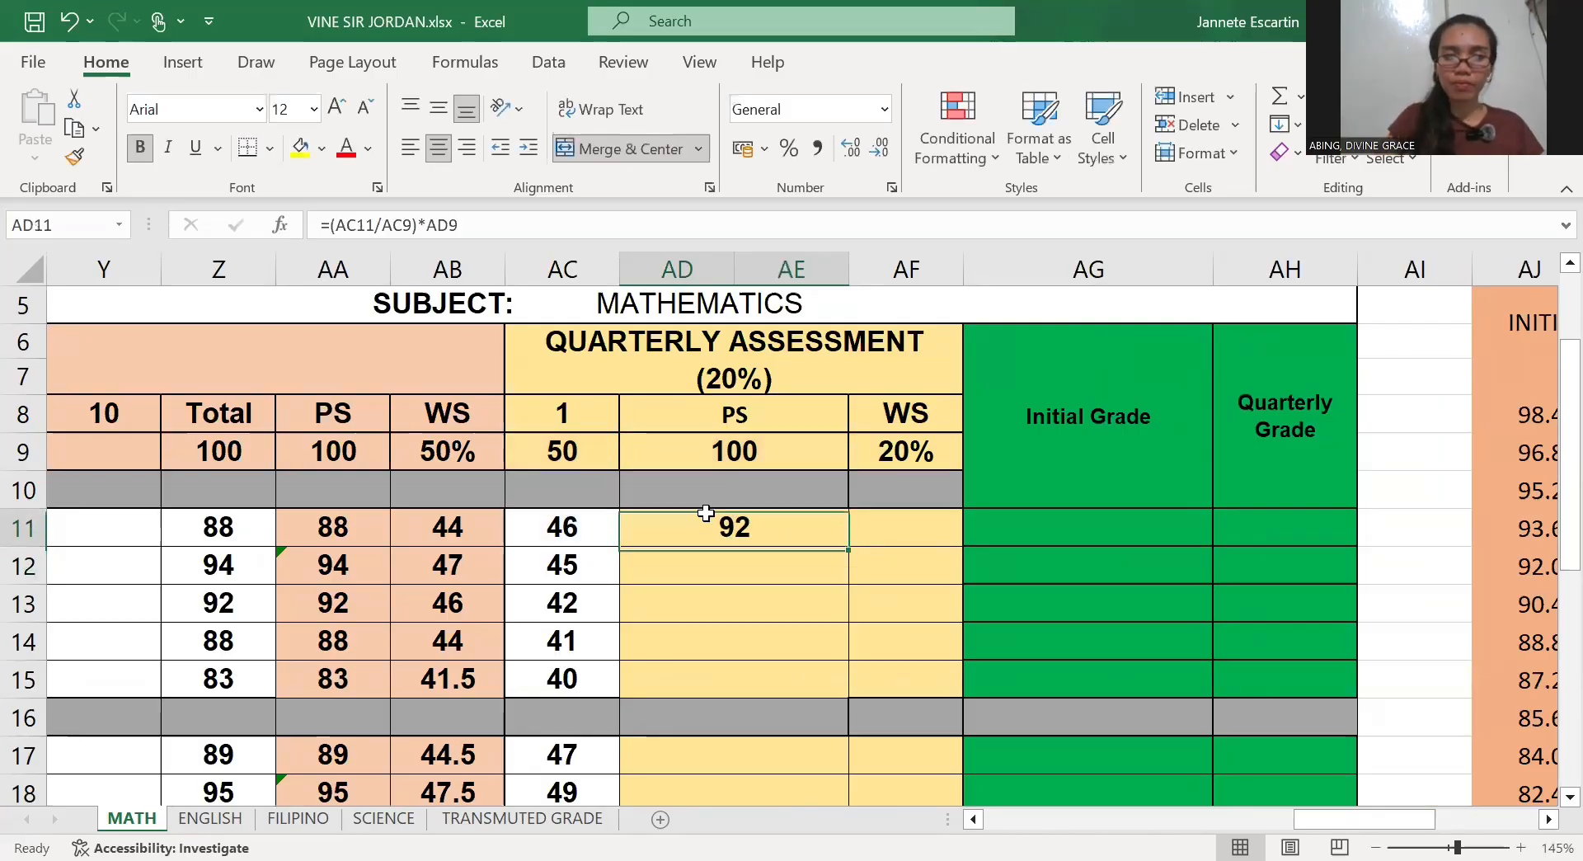
{"action": "left_click_drag", "start_coordinate": [841, 548], "coordinate": [834, 683]}
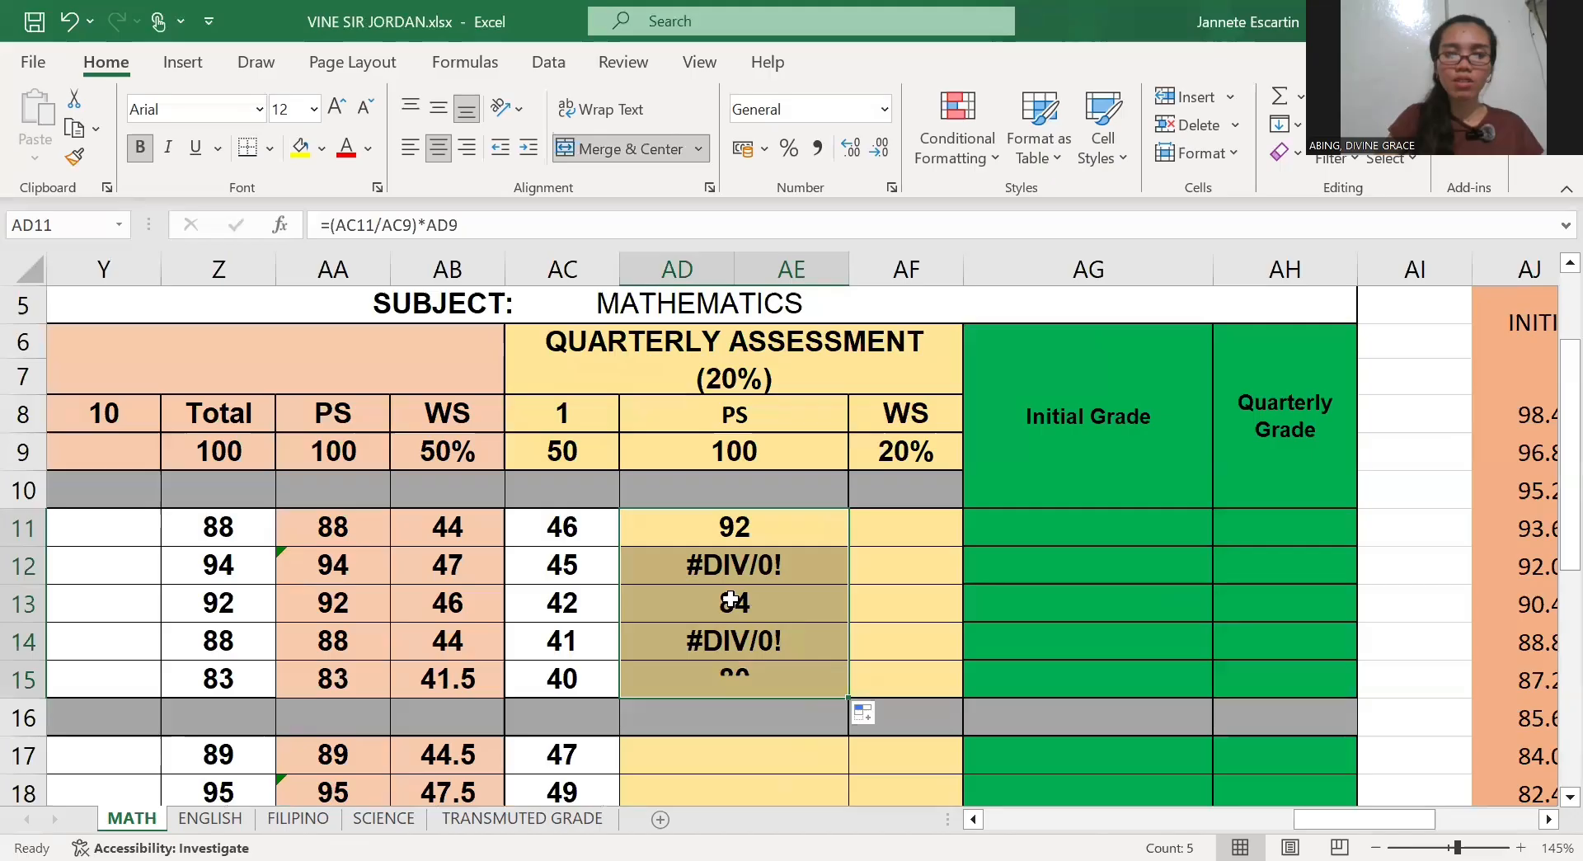
Replace the second male learner's faulty quarterly assessment percentage score formula in AD12 with =(AC12/AC9)*AD9
{"action": "left_click", "coordinate": [609, 571]}
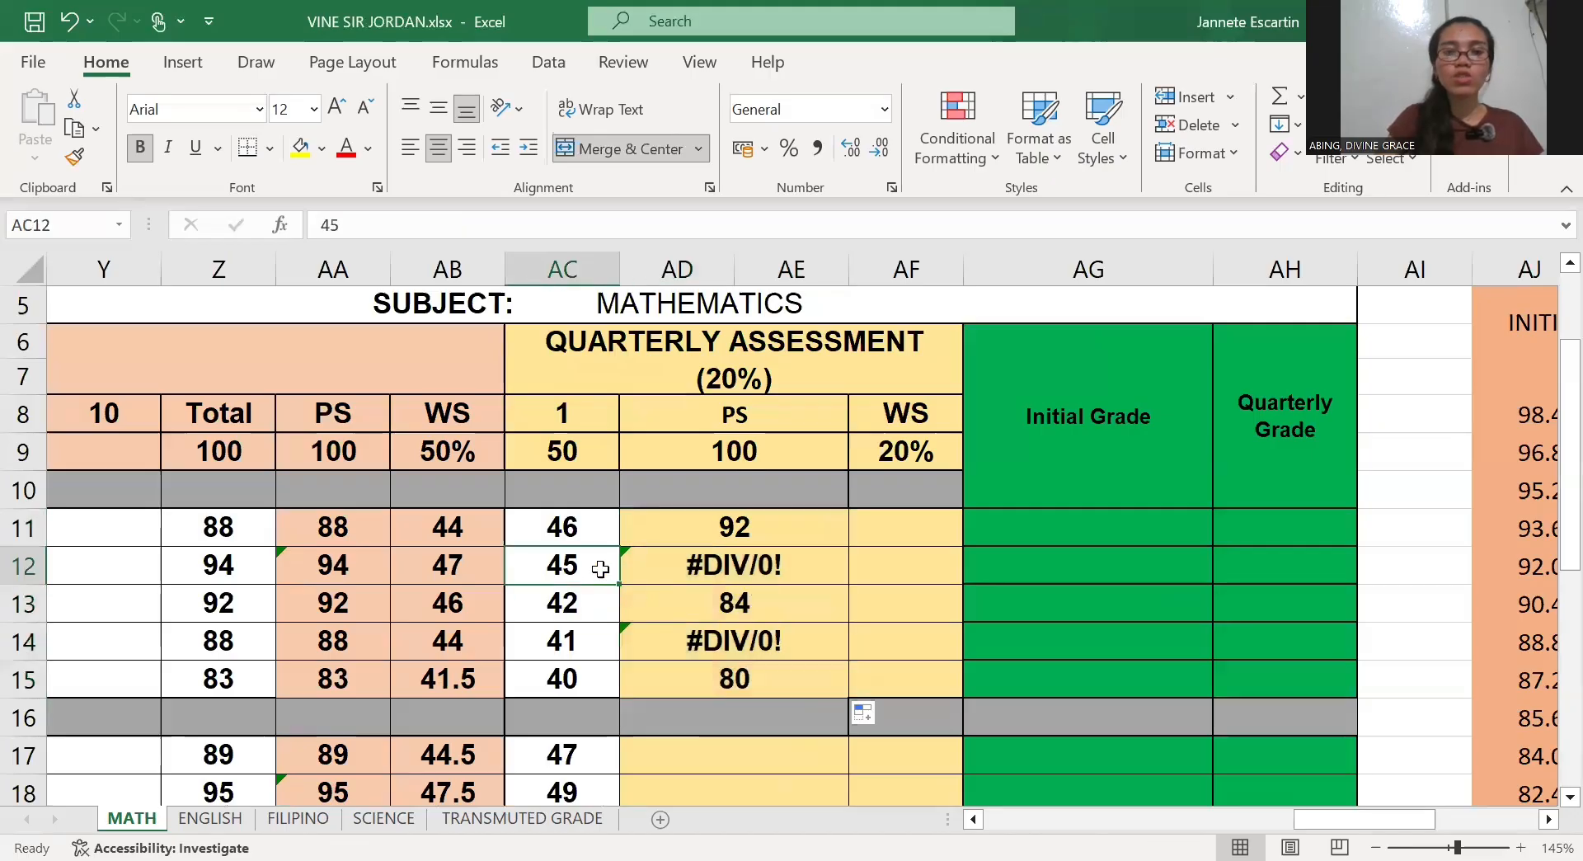
{"action": "double_click", "coordinate": [693, 572]}
{"action": "left_click", "coordinate": [577, 598]}
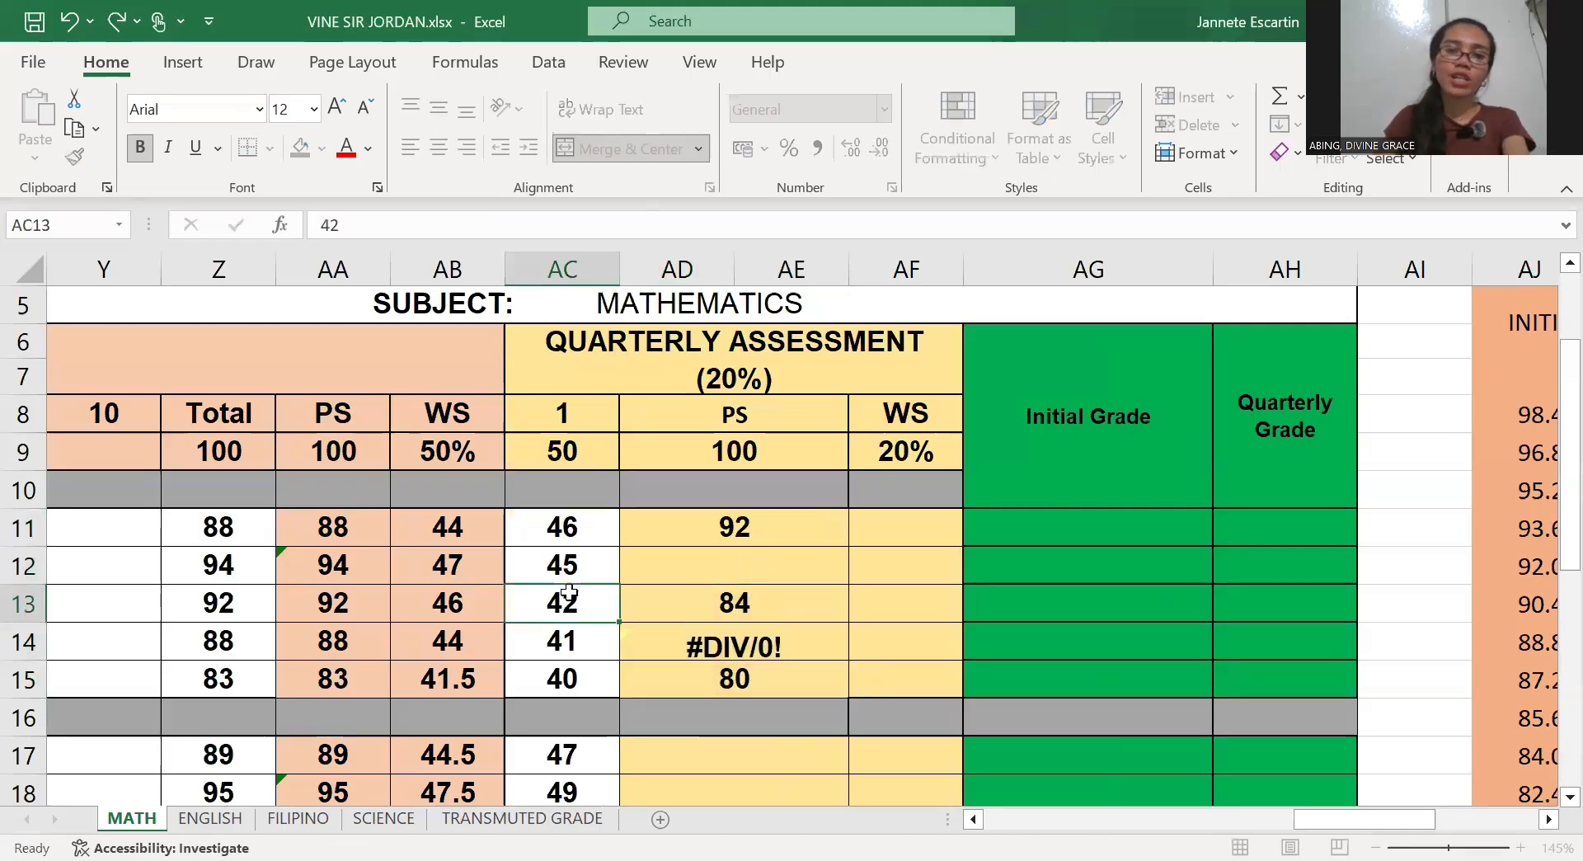
{"action": "left_click", "coordinate": [672, 564]}
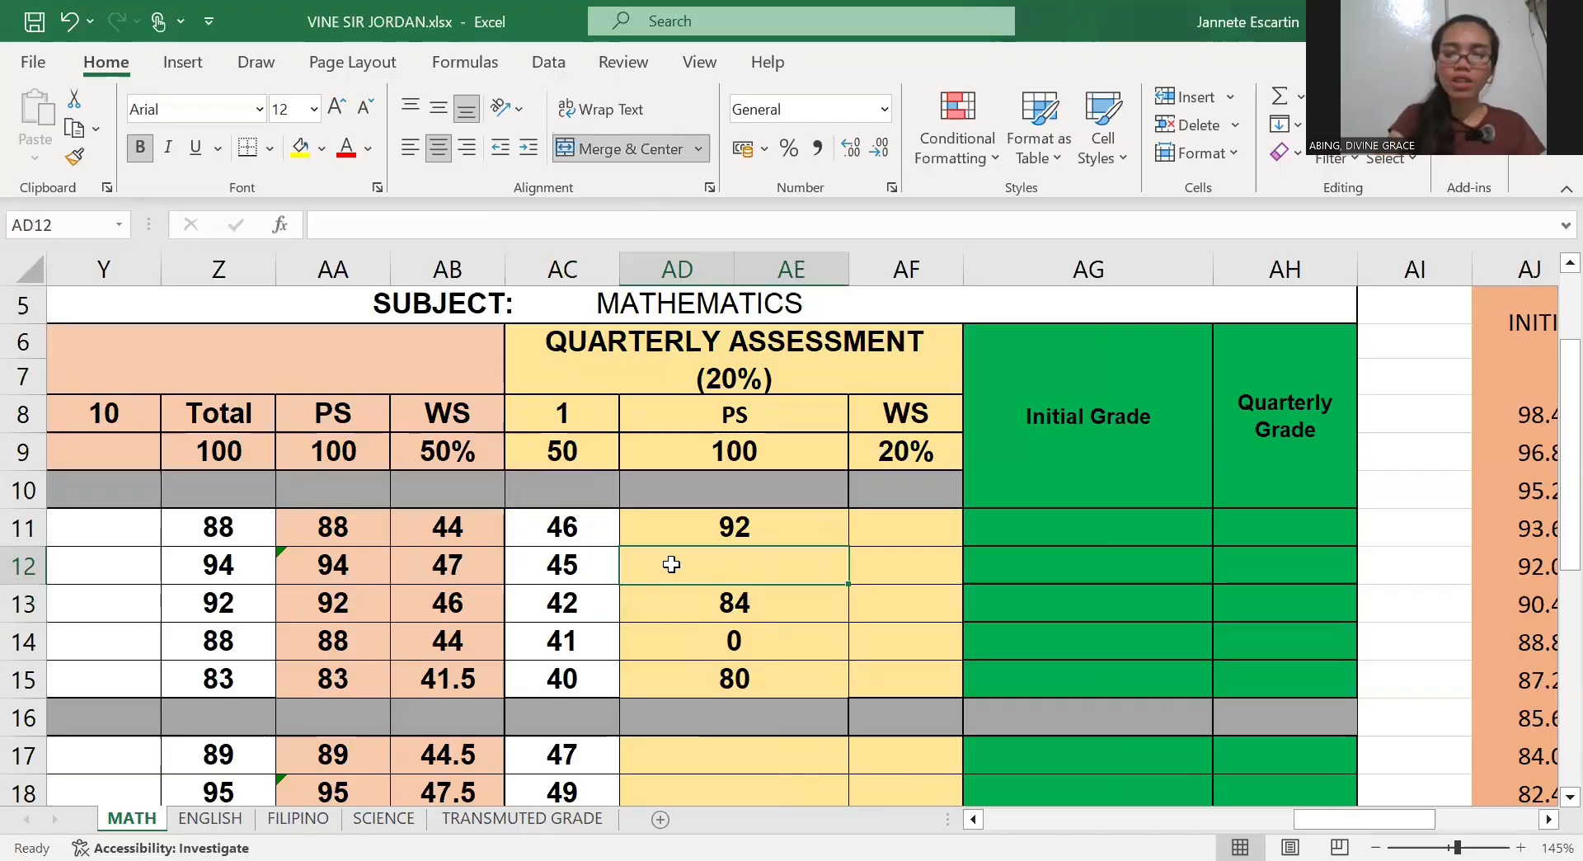
{"action": "type", "text": "="}
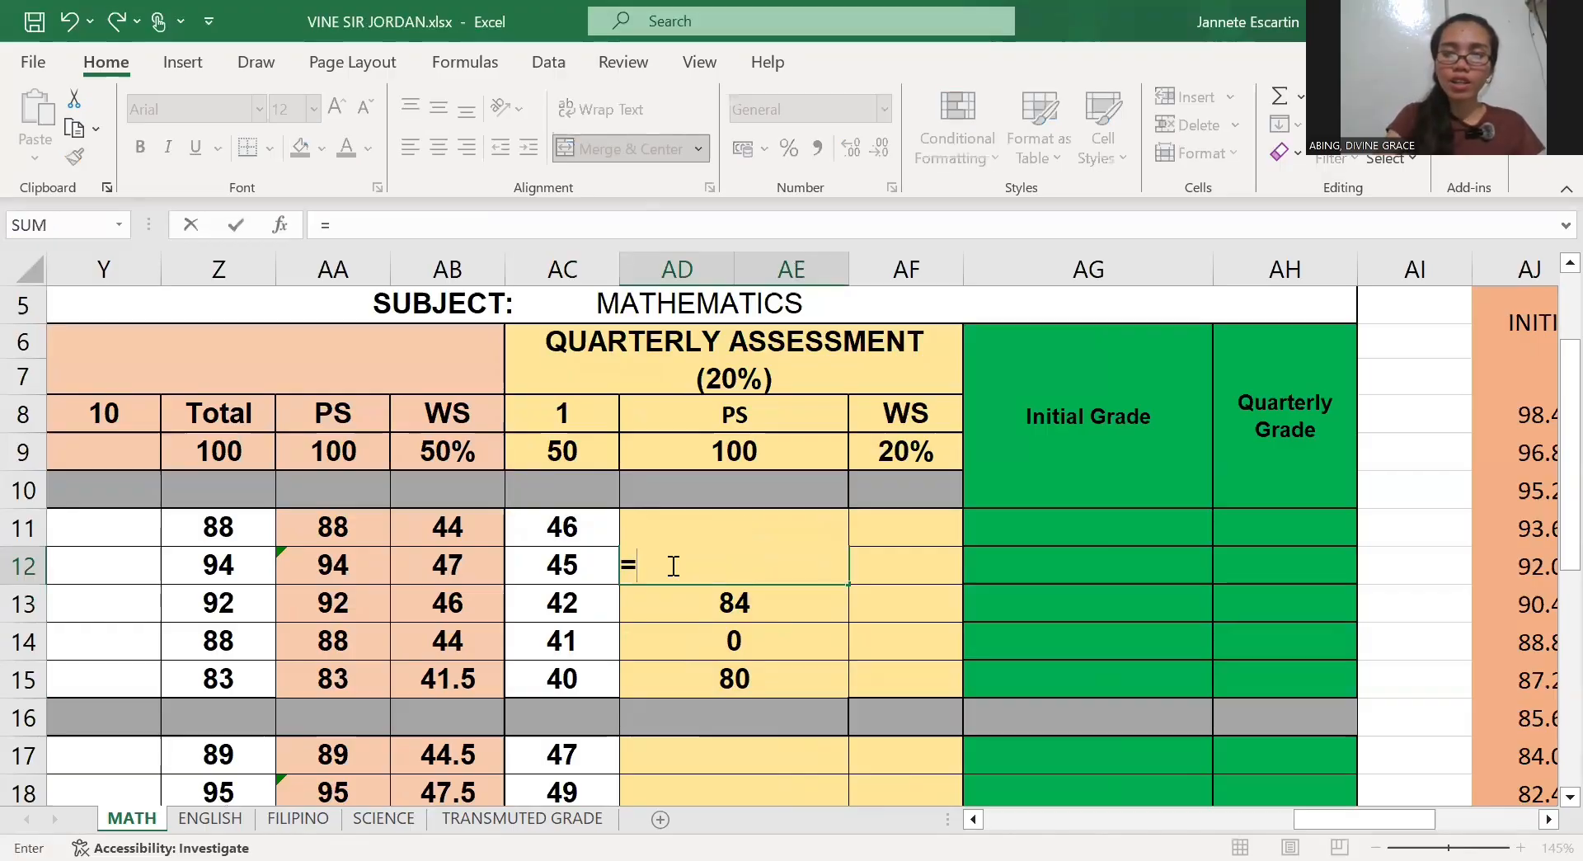
{"action": "type", "text": "9"}
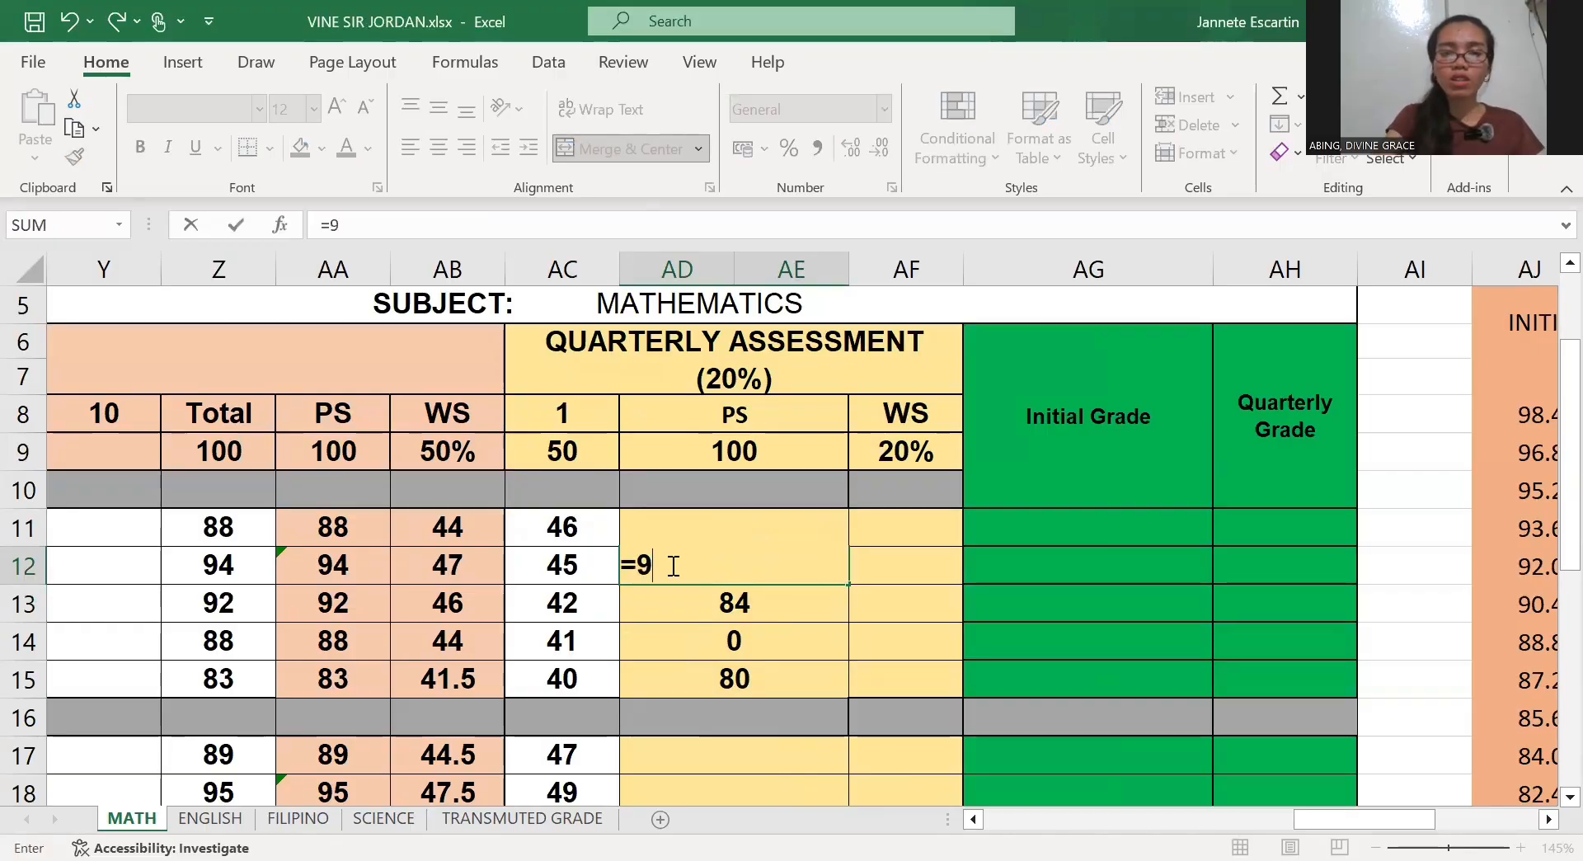
{"action": "key", "text": "BackSpace"}
{"action": "type", "text": "("}
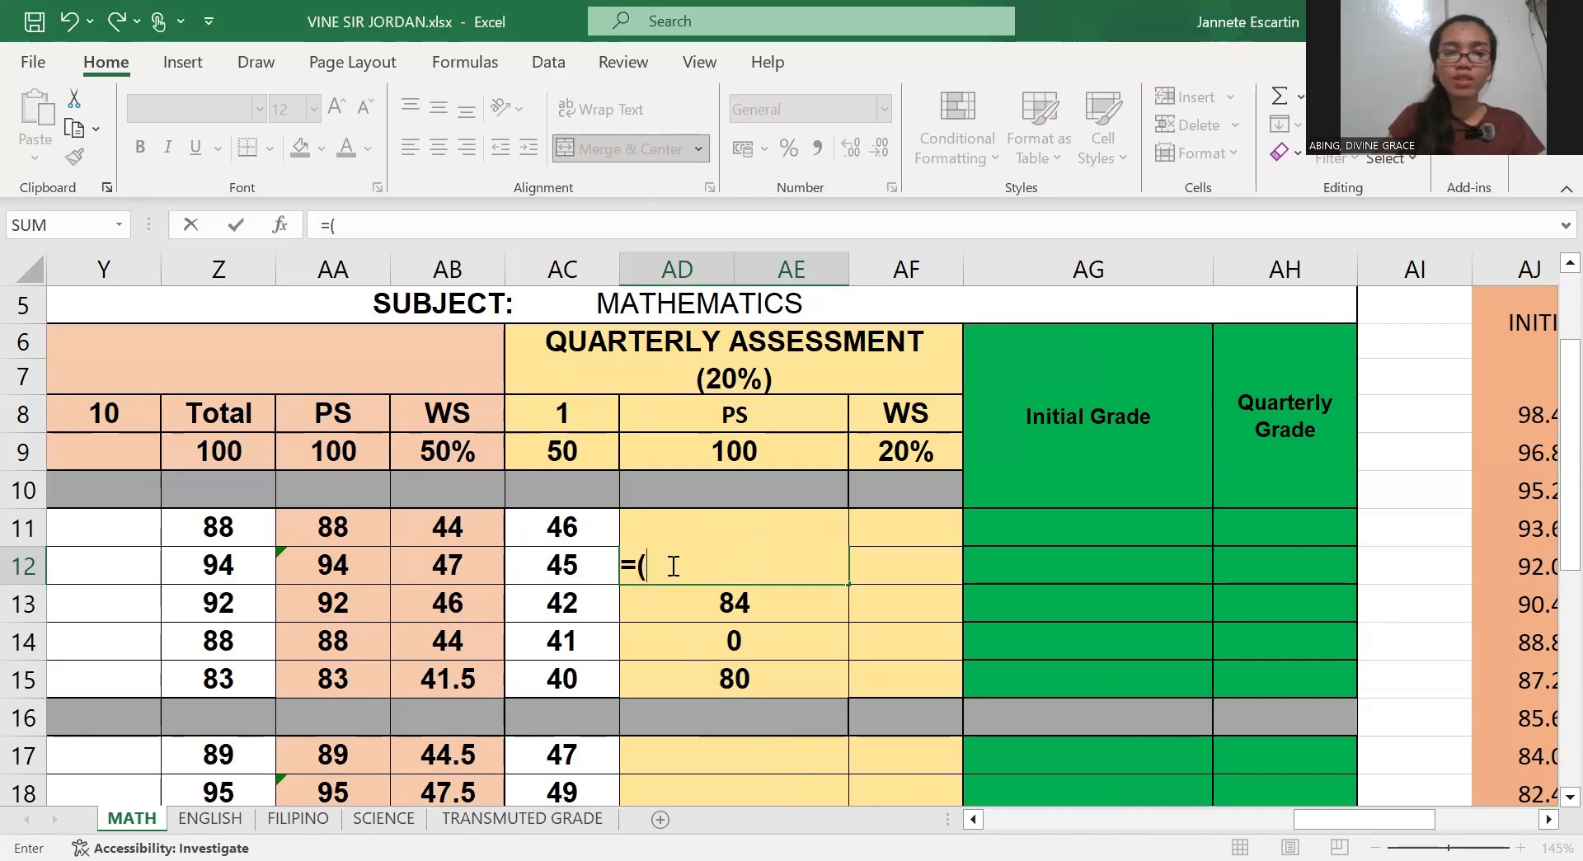
{"action": "left_click", "coordinate": [583, 562]}
{"action": "type", "text": "/"}
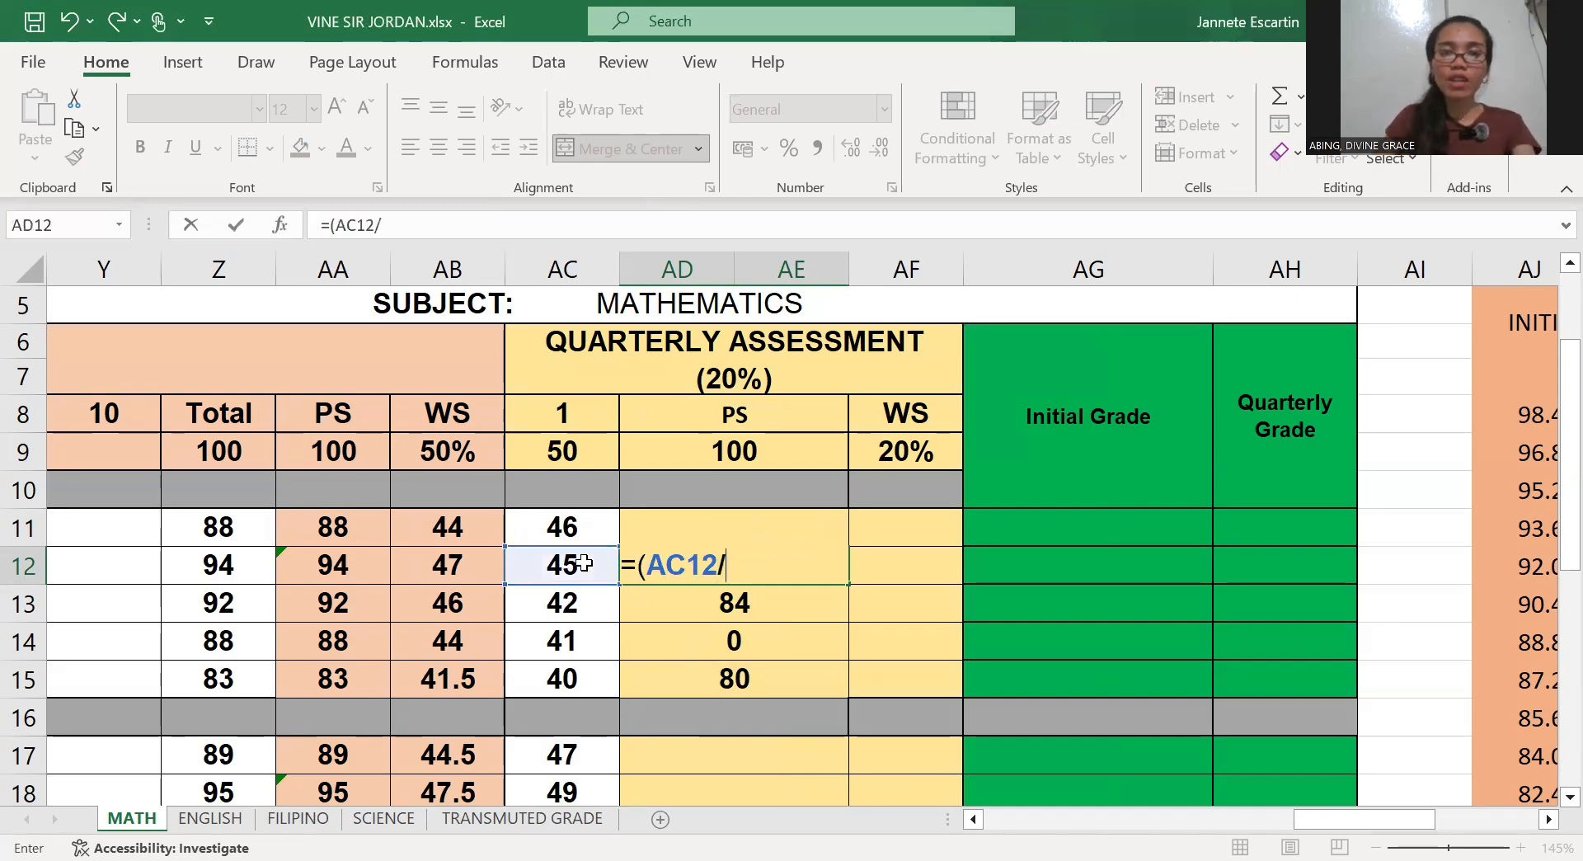
{"action": "left_click", "coordinate": [562, 451]}
{"action": "type", "text": ")"}
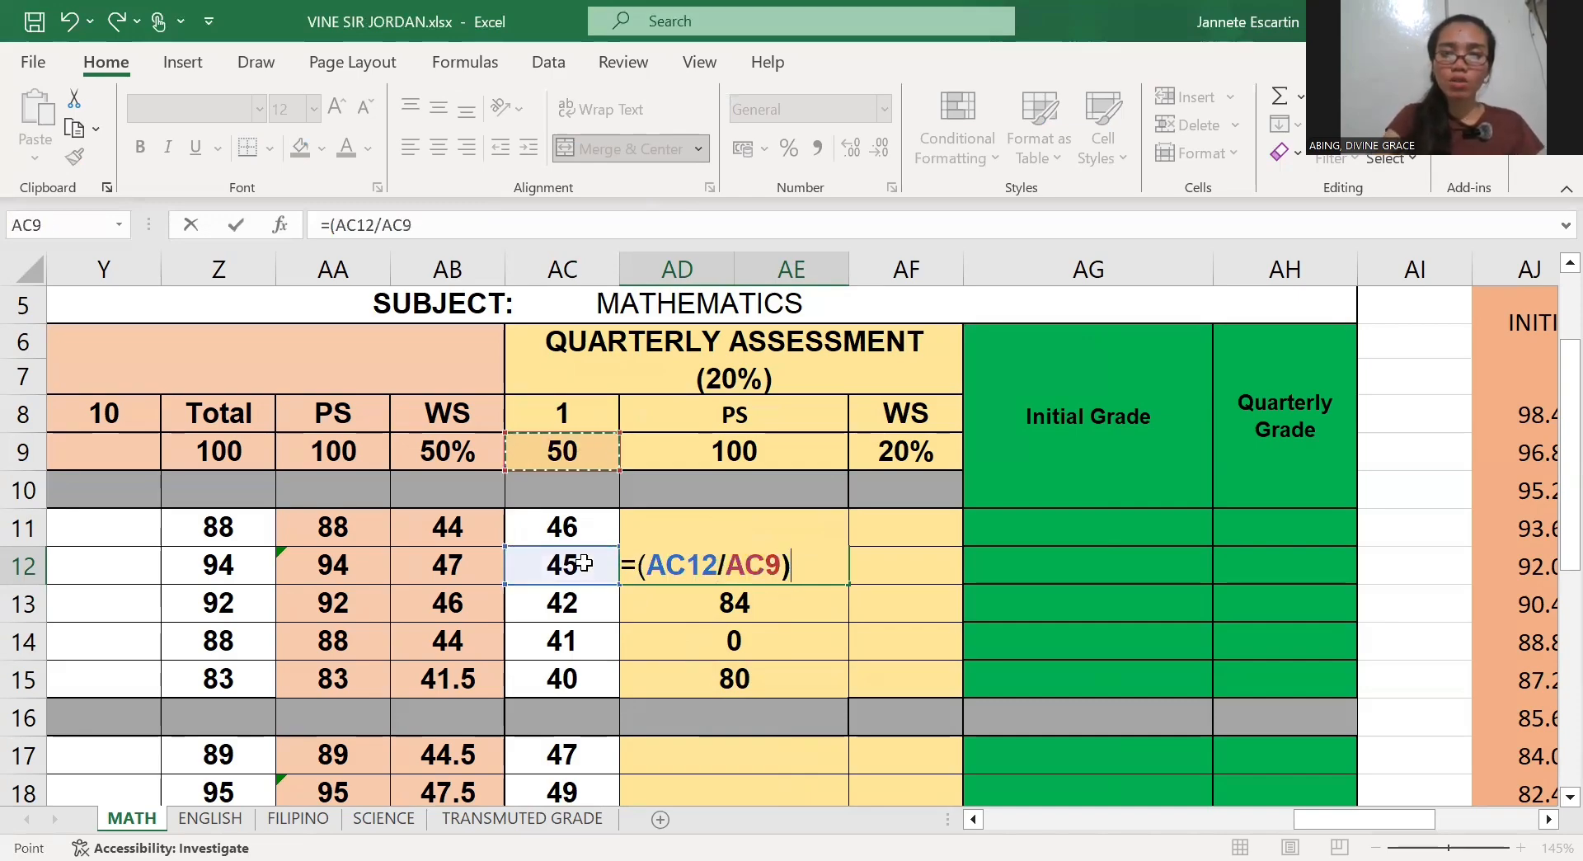
{"action": "type", "text": "*"}
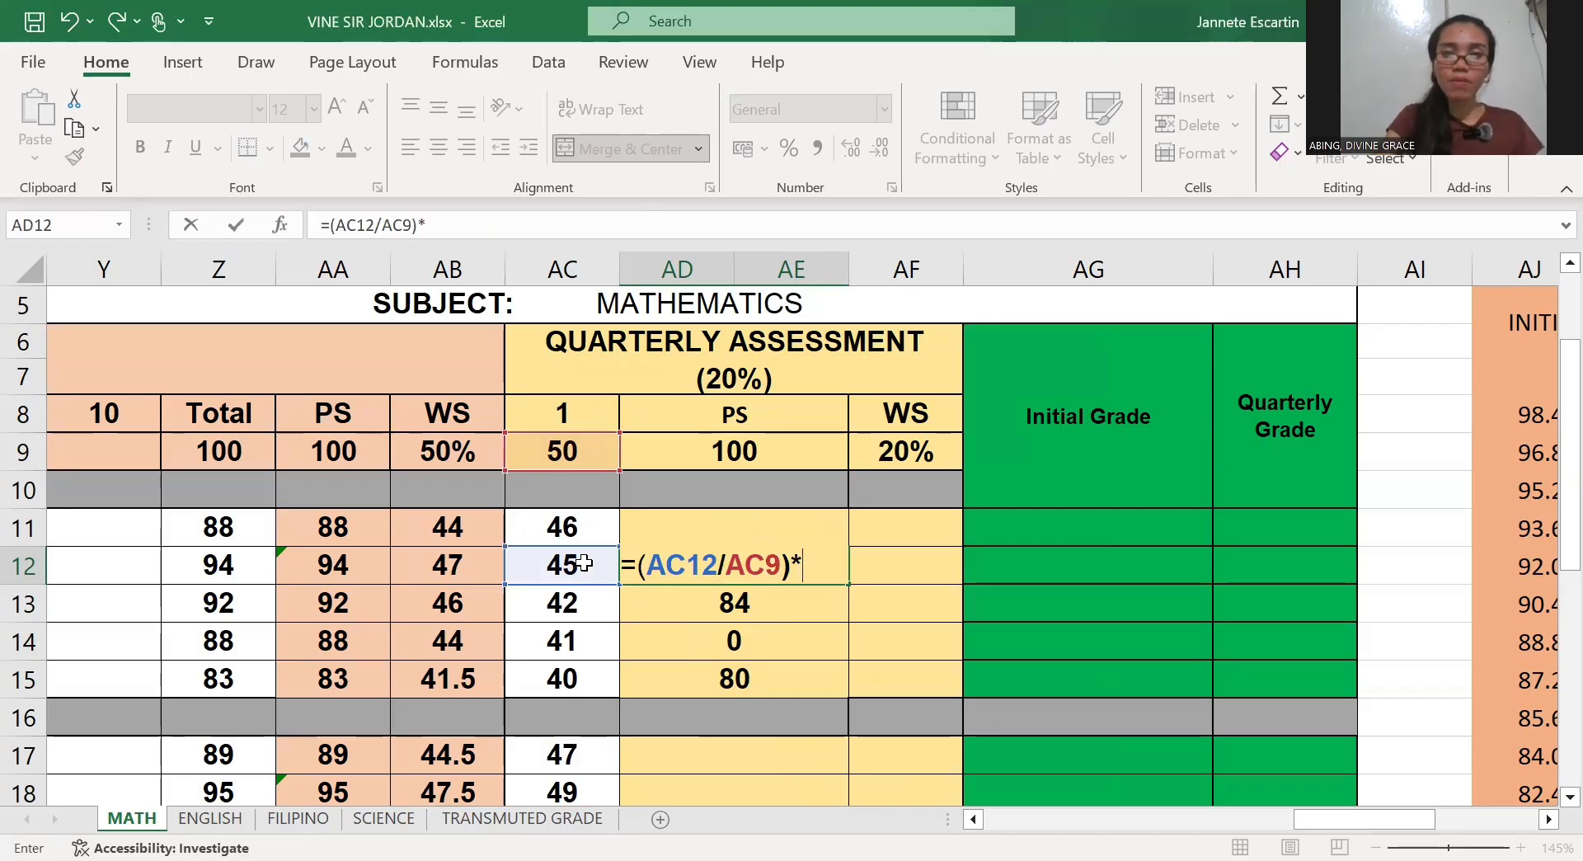
{"action": "left_click", "coordinate": [734, 452]}
{"action": "key", "text": "Return"}
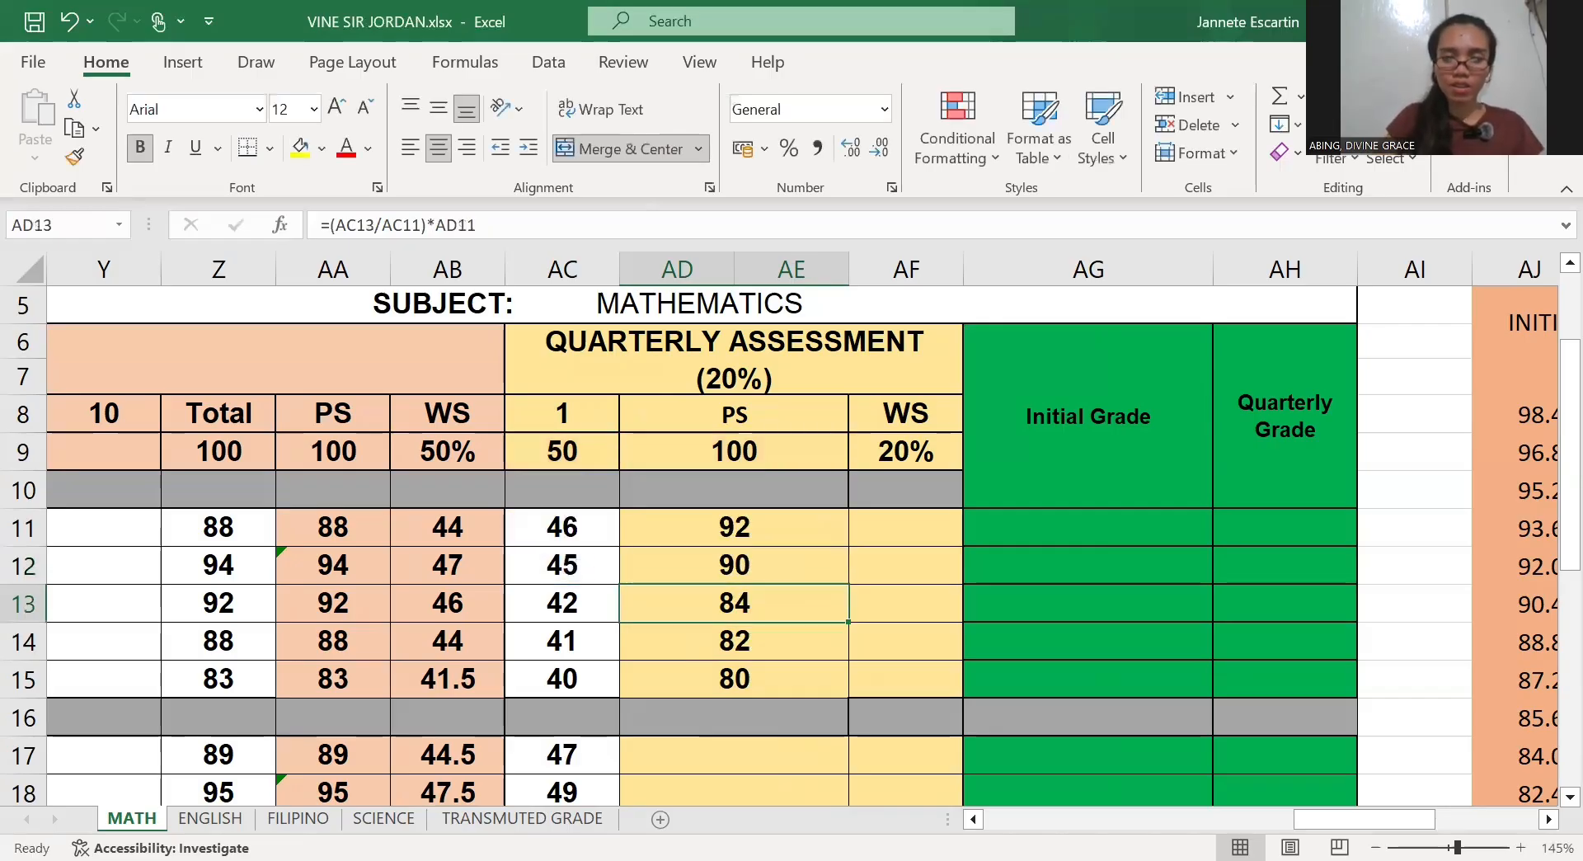
Compute the first female learner's quarterly assessment percentage score in AD17 with =(AC17/AC9)*AD9 and fill it down to AD26
{"action": "scroll", "coordinate": [611, 645], "scroll_direction": "down", "scroll_amount": 2}
{"action": "left_click", "coordinate": [735, 532]}
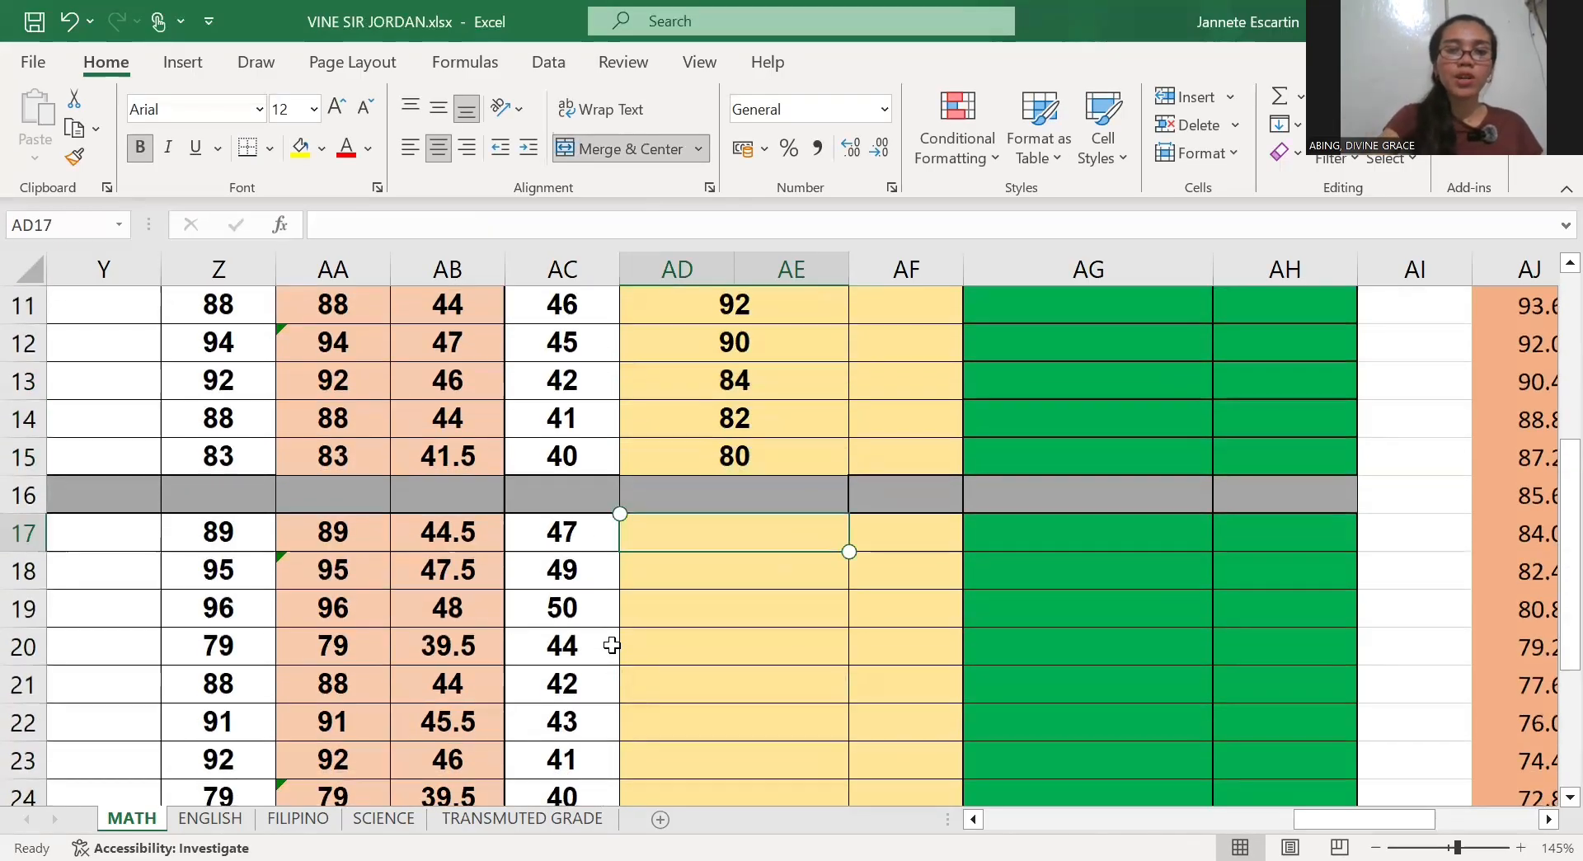
{"action": "type", "text": "="}
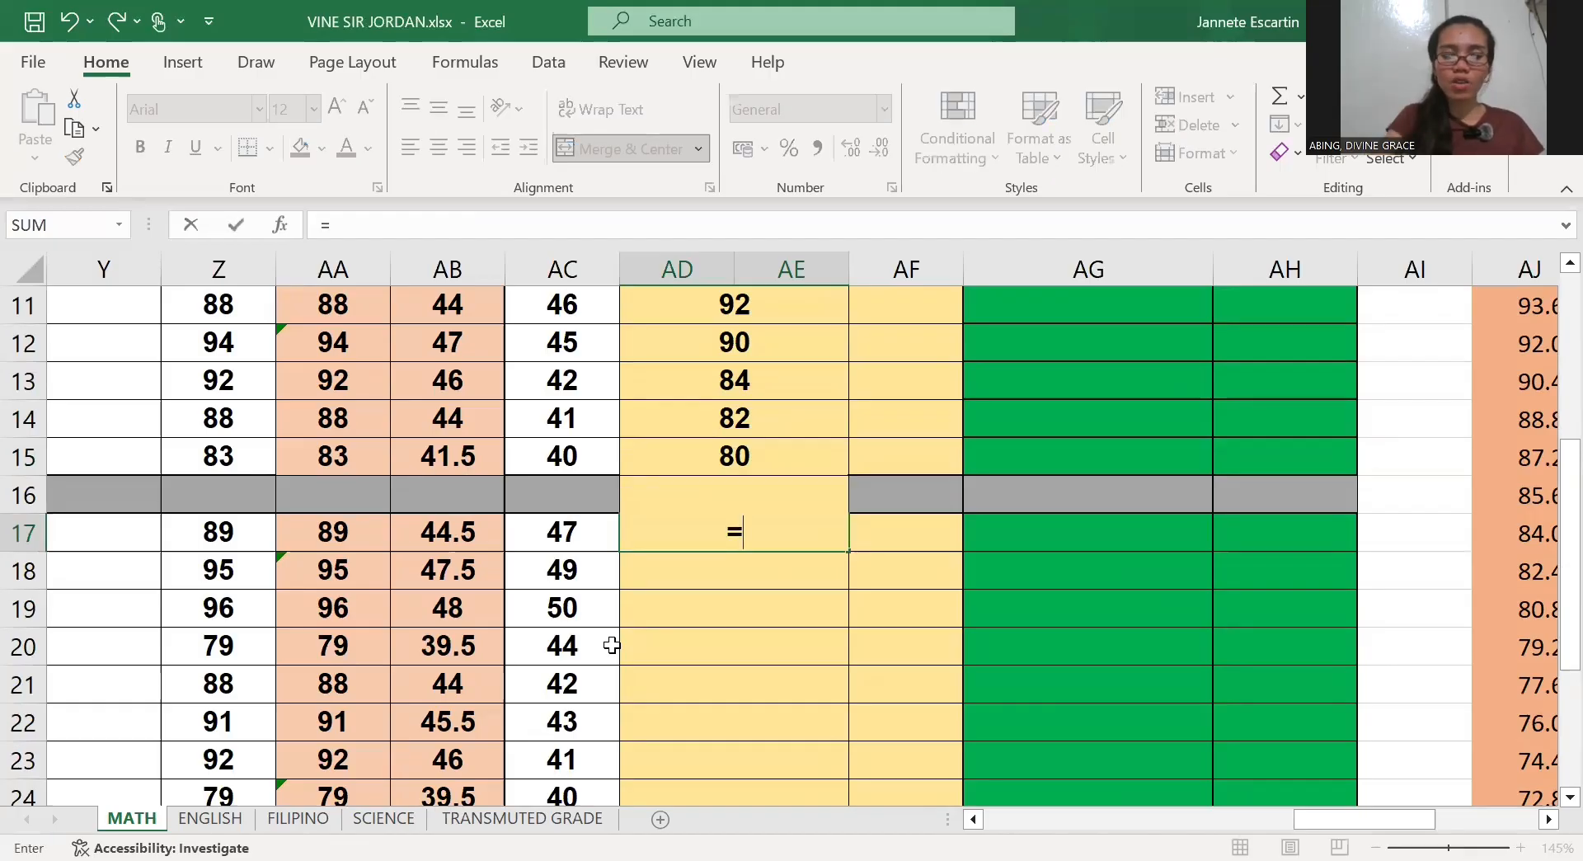
{"action": "type", "text": "("}
{"action": "key", "text": "Left"}
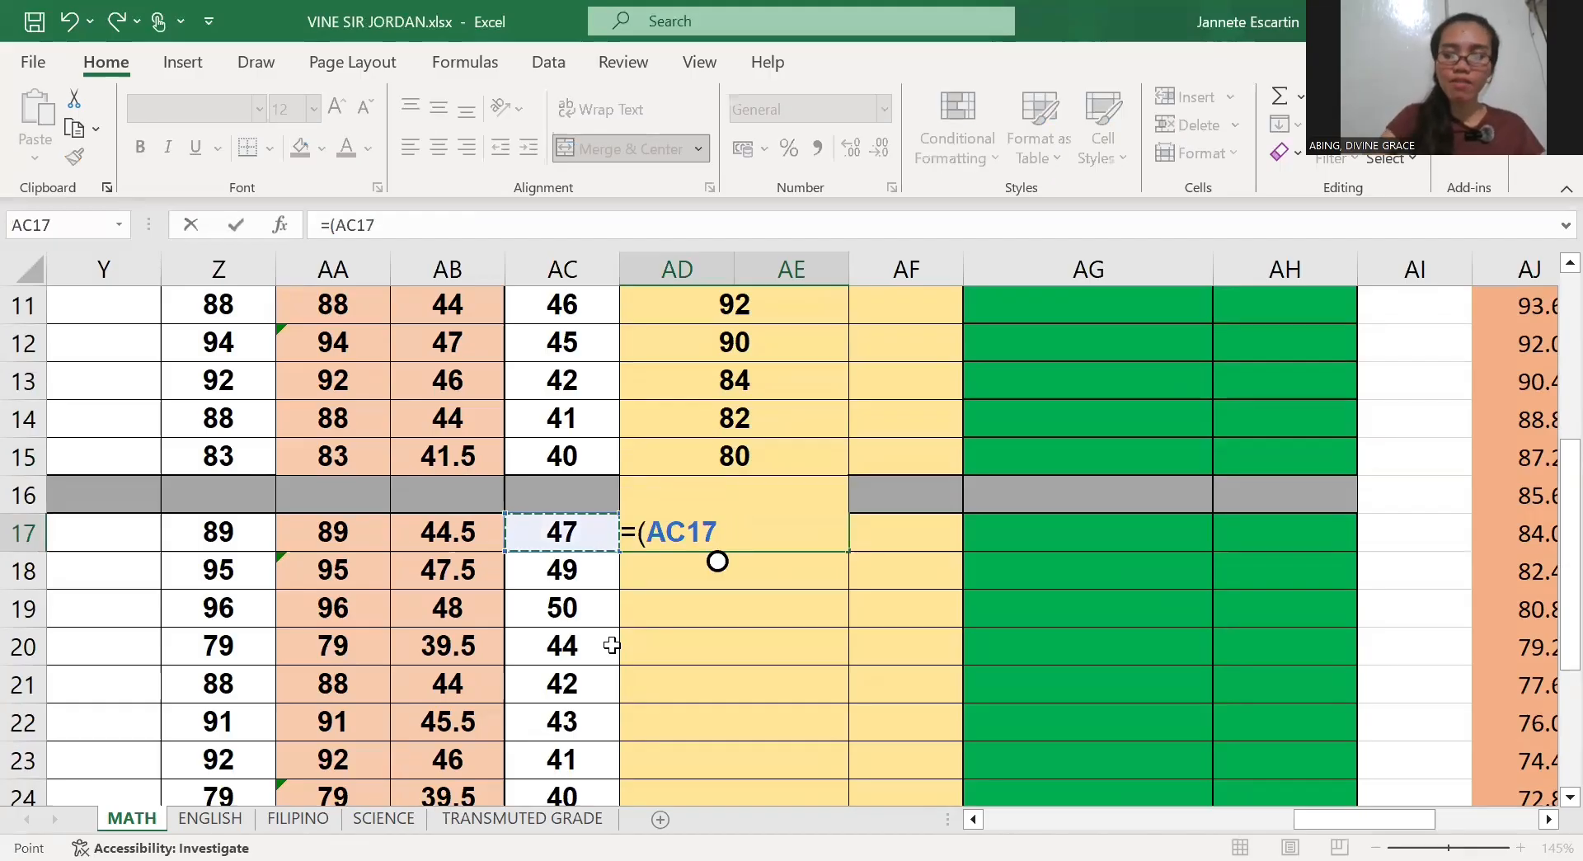
{"action": "type", "text": "/"}
{"action": "scroll", "coordinate": [611, 645], "scroll_direction": "up", "scroll_amount": 2}
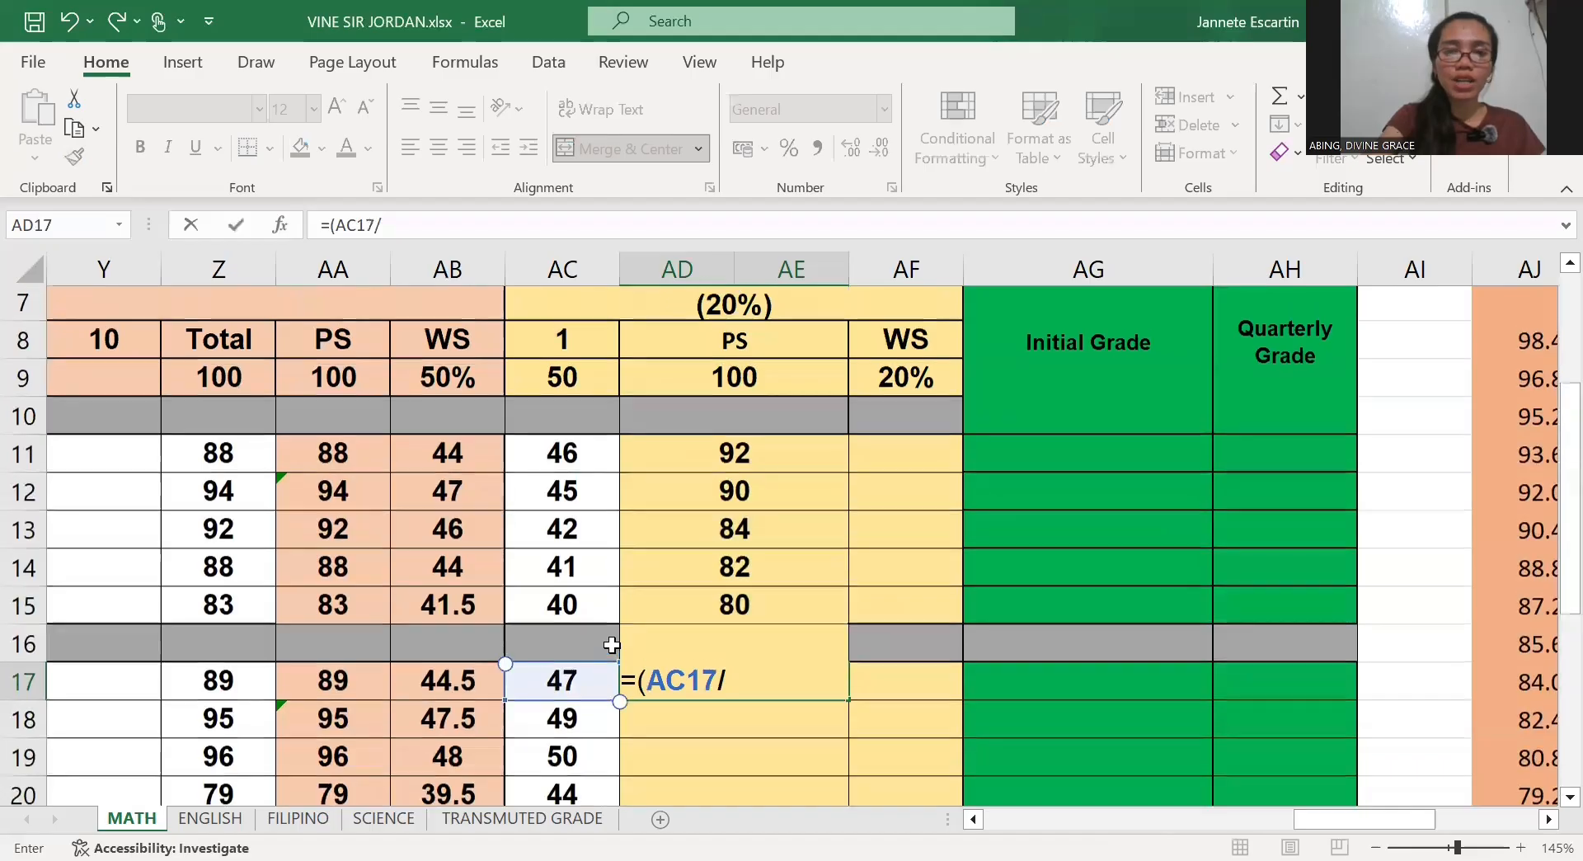
{"action": "key", "text": "Left"}
{"action": "key", "text": "Up"}
{"action": "key", "text": "Up"}
{"action": "key", "text": "Up"}
{"action": "key", "text": "Up"}
{"action": "key", "text": "Up"}
{"action": "key", "text": "Up"}
{"action": "key", "text": "Up"}
{"action": "key", "text": "Up"}
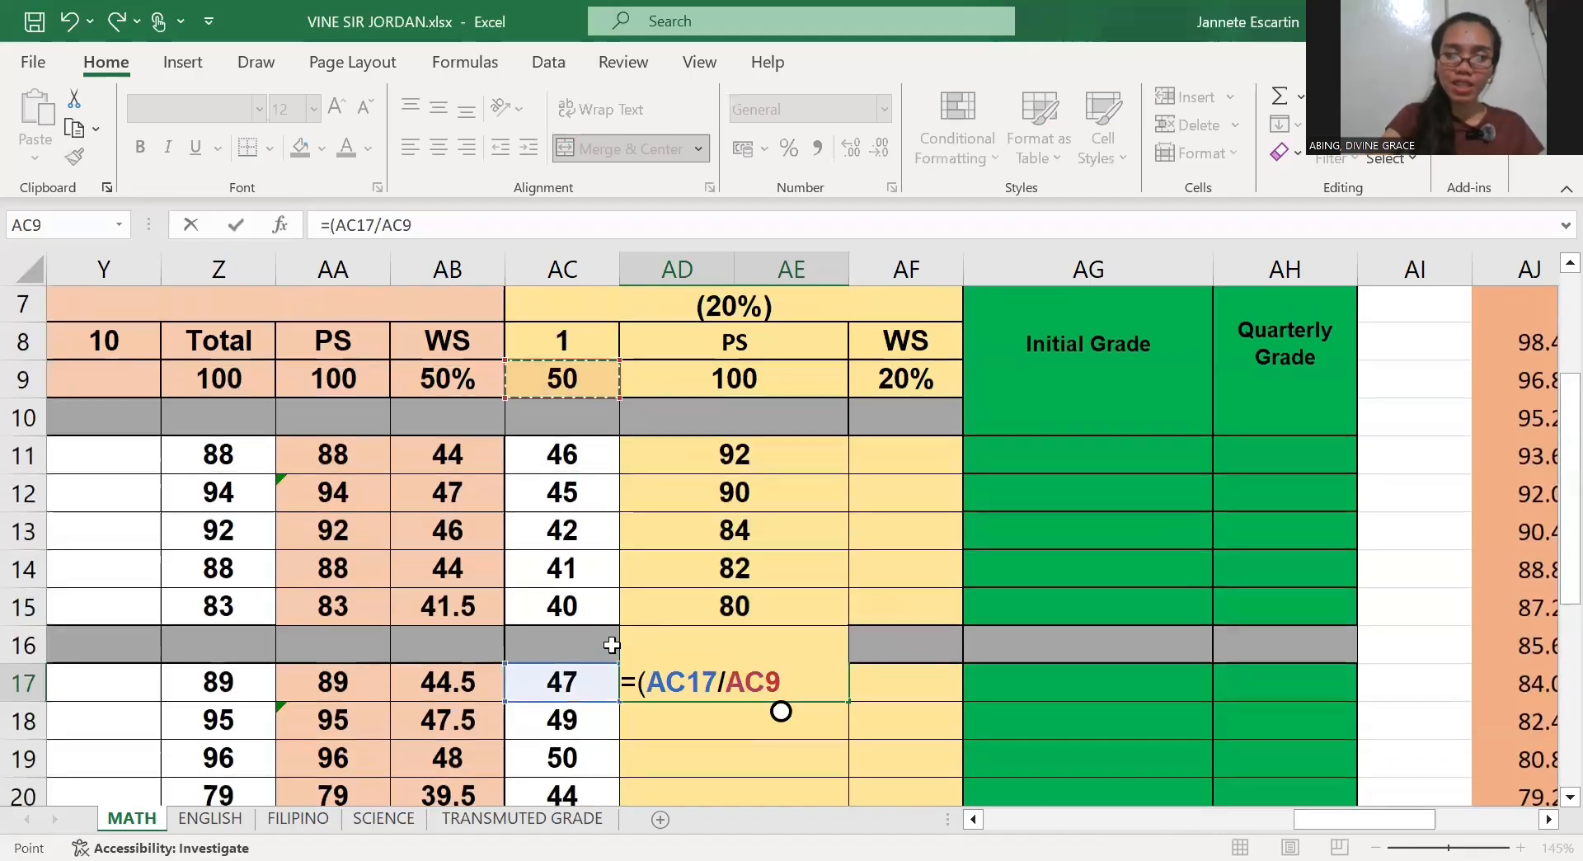
{"action": "type", "text": ")*"}
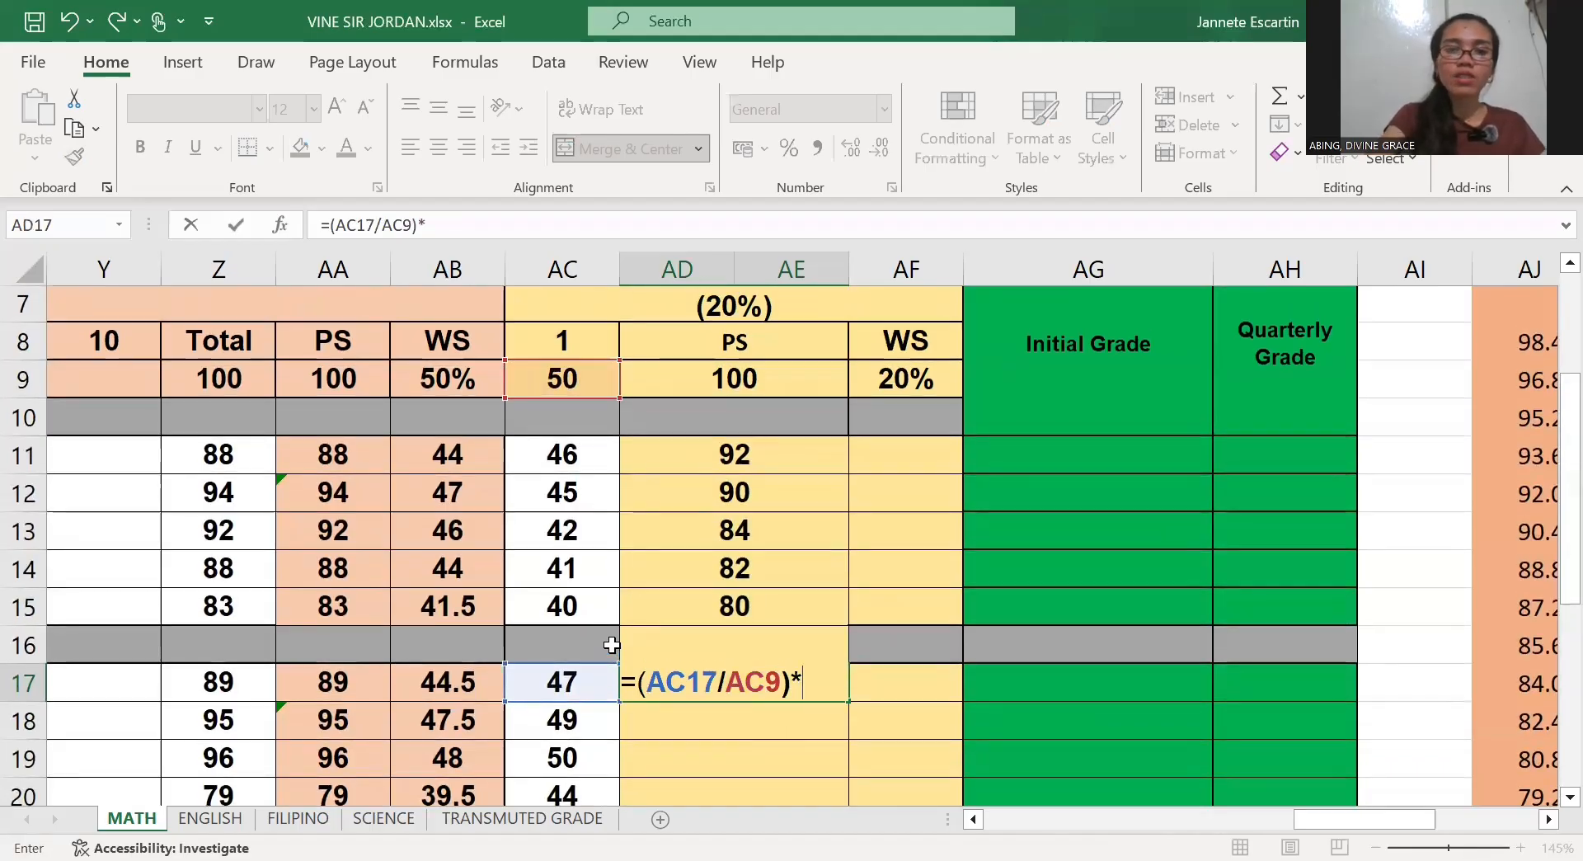
{"action": "key", "text": "Up"}
{"action": "key", "text": "Up"}
{"action": "key", "text": "Up"}
{"action": "key", "text": "Up"}
{"action": "key", "text": "Up"}
{"action": "key", "text": "Up"}
{"action": "key", "text": "Up"}
{"action": "key", "text": "Up"}
{"action": "key", "text": "Return"}
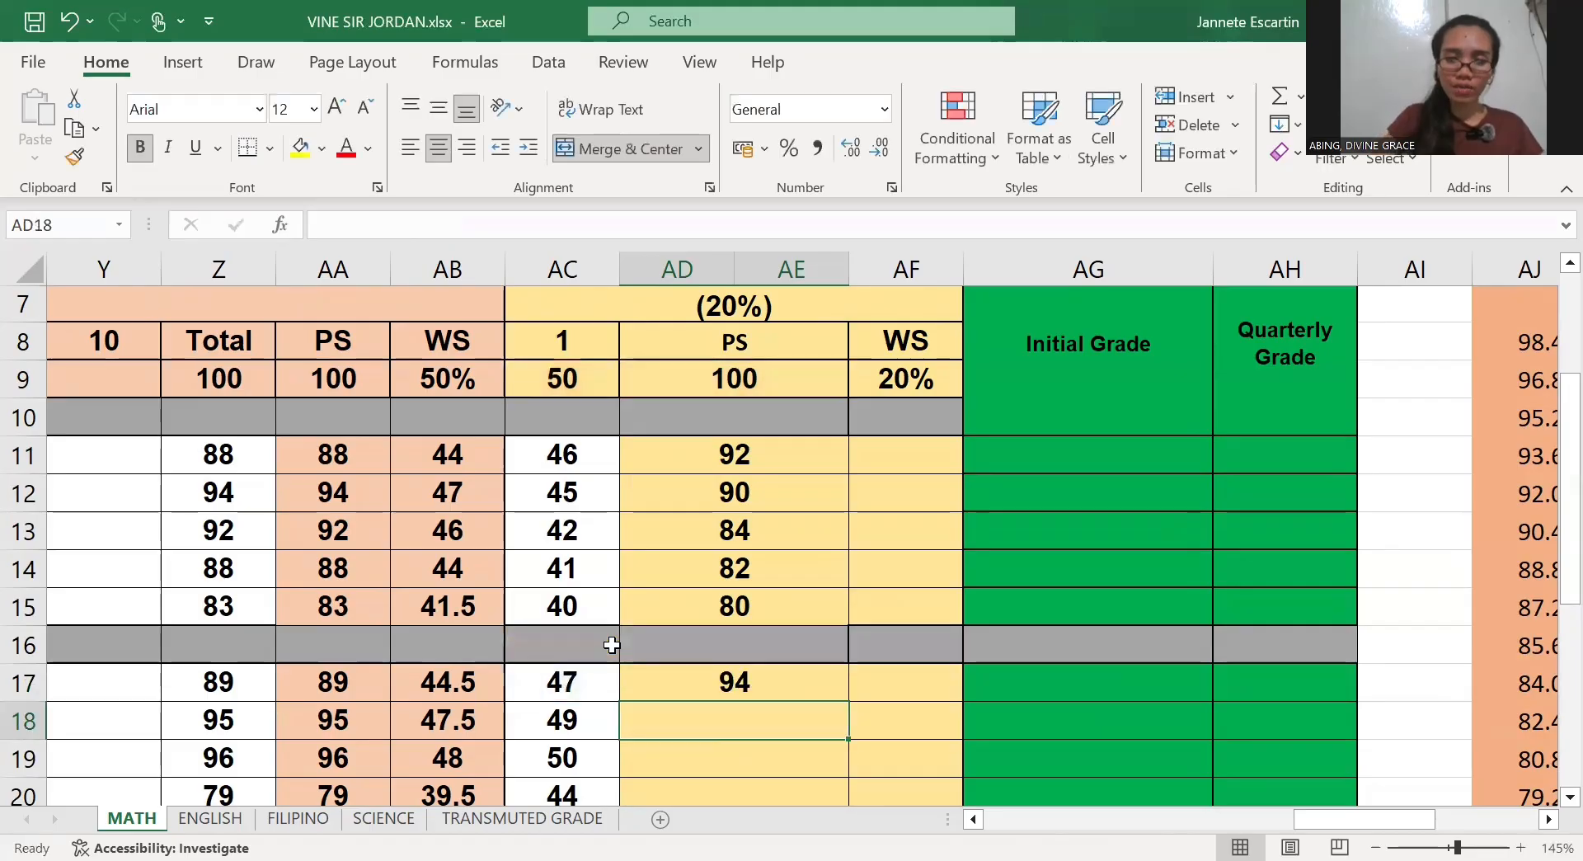
{"action": "left_click", "coordinate": [687, 679]}
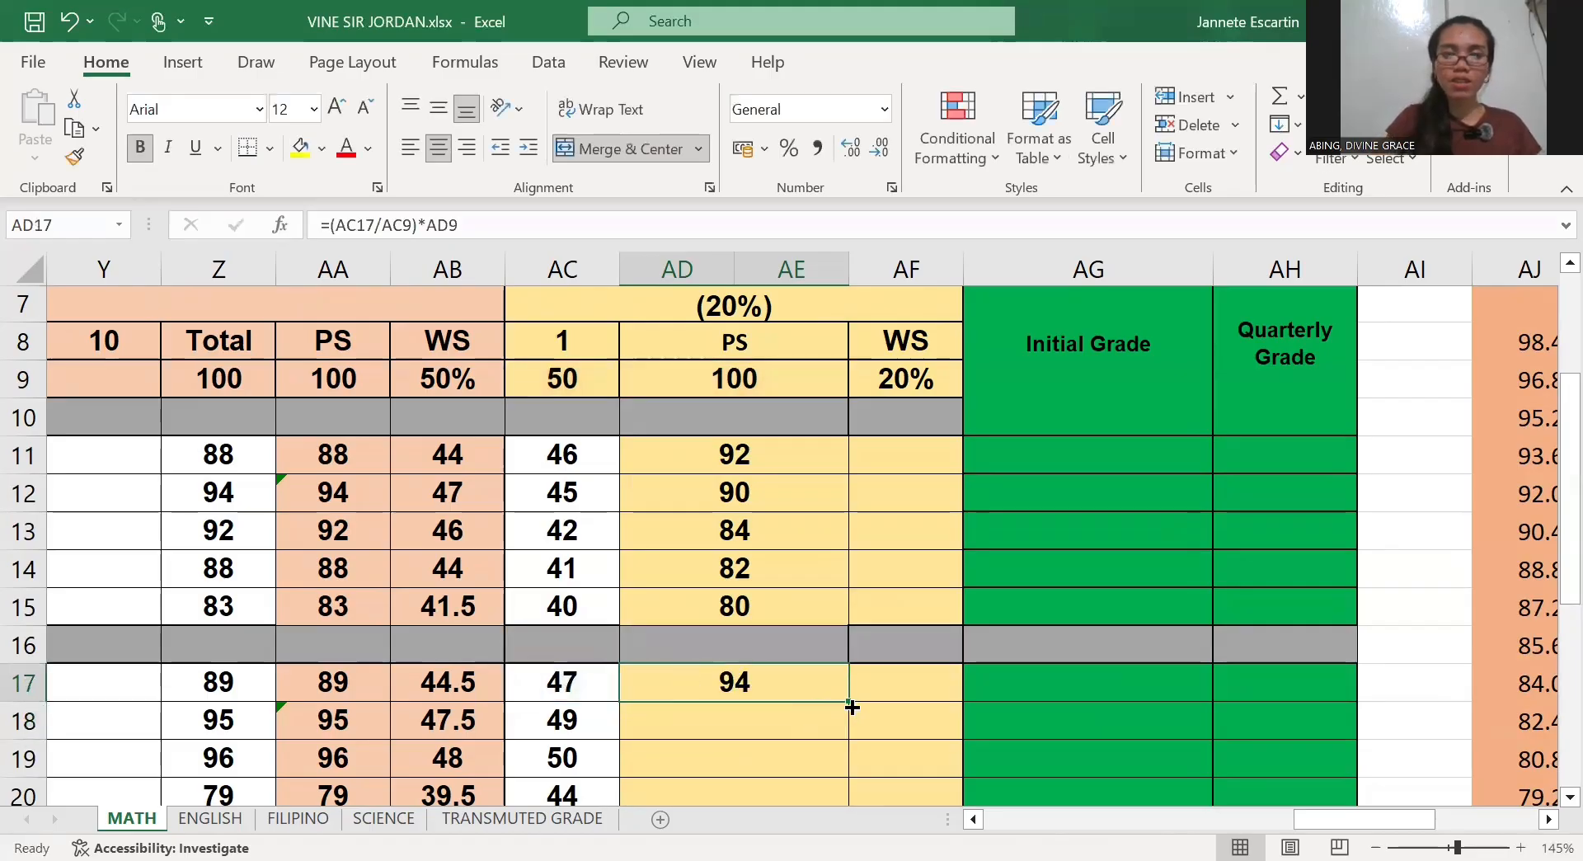
{"action": "left_click_drag", "start_coordinate": [848, 705], "coordinate": [806, 748]}
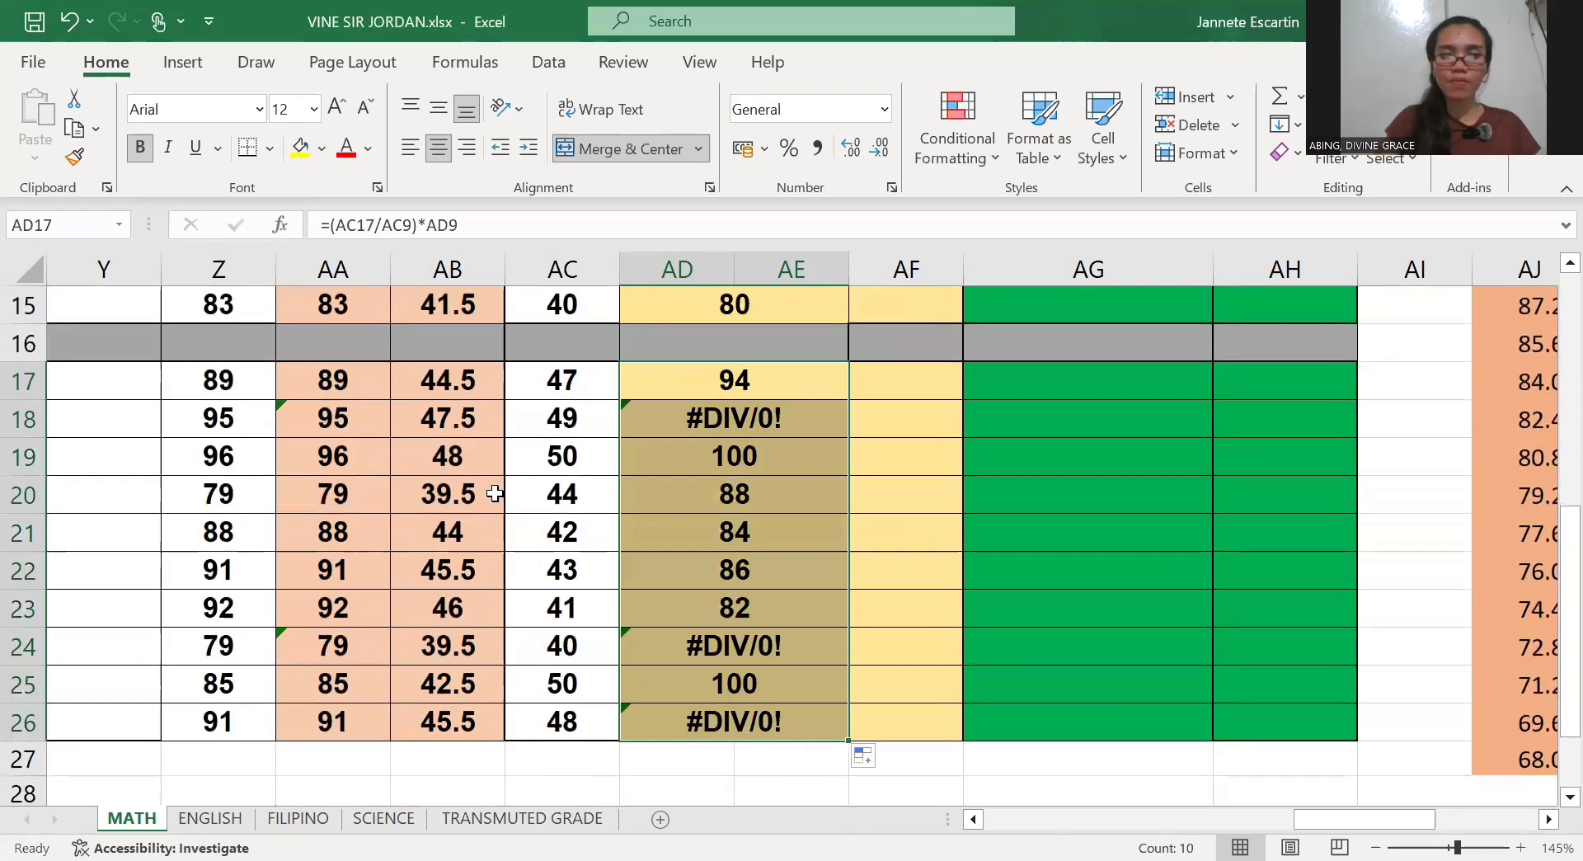
Replace the second female learner's faulty quarterly assessment percentage score formula in AD18 with =(AC18/AC9)*AD9
{"action": "left_click", "coordinate": [587, 418]}
{"action": "left_click", "coordinate": [665, 428]}
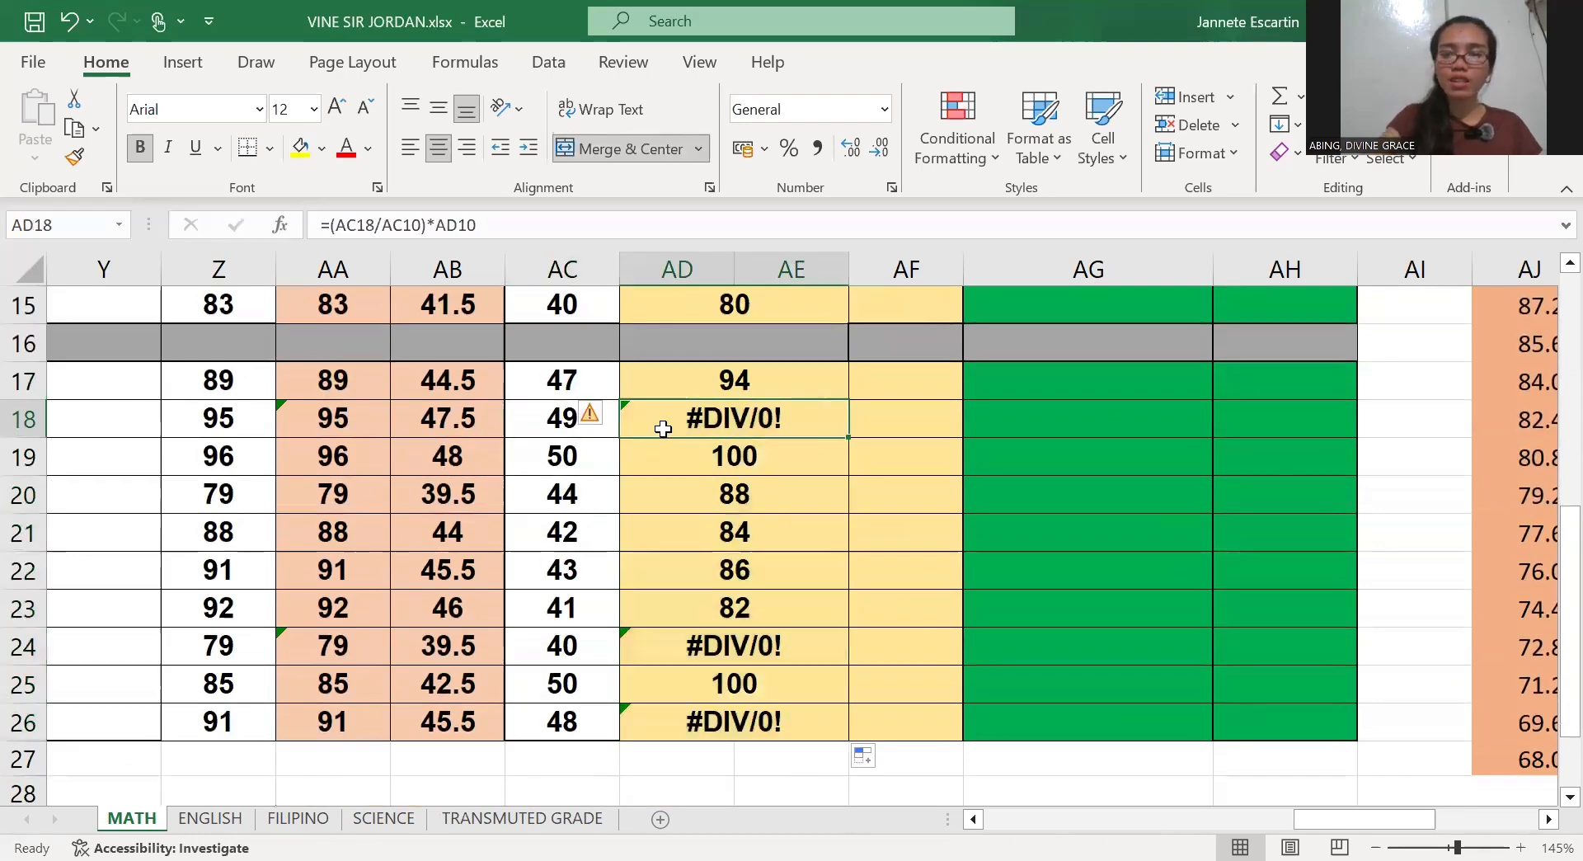
{"action": "key", "text": "BackSpace"}
{"action": "left_click", "coordinate": [582, 460]}
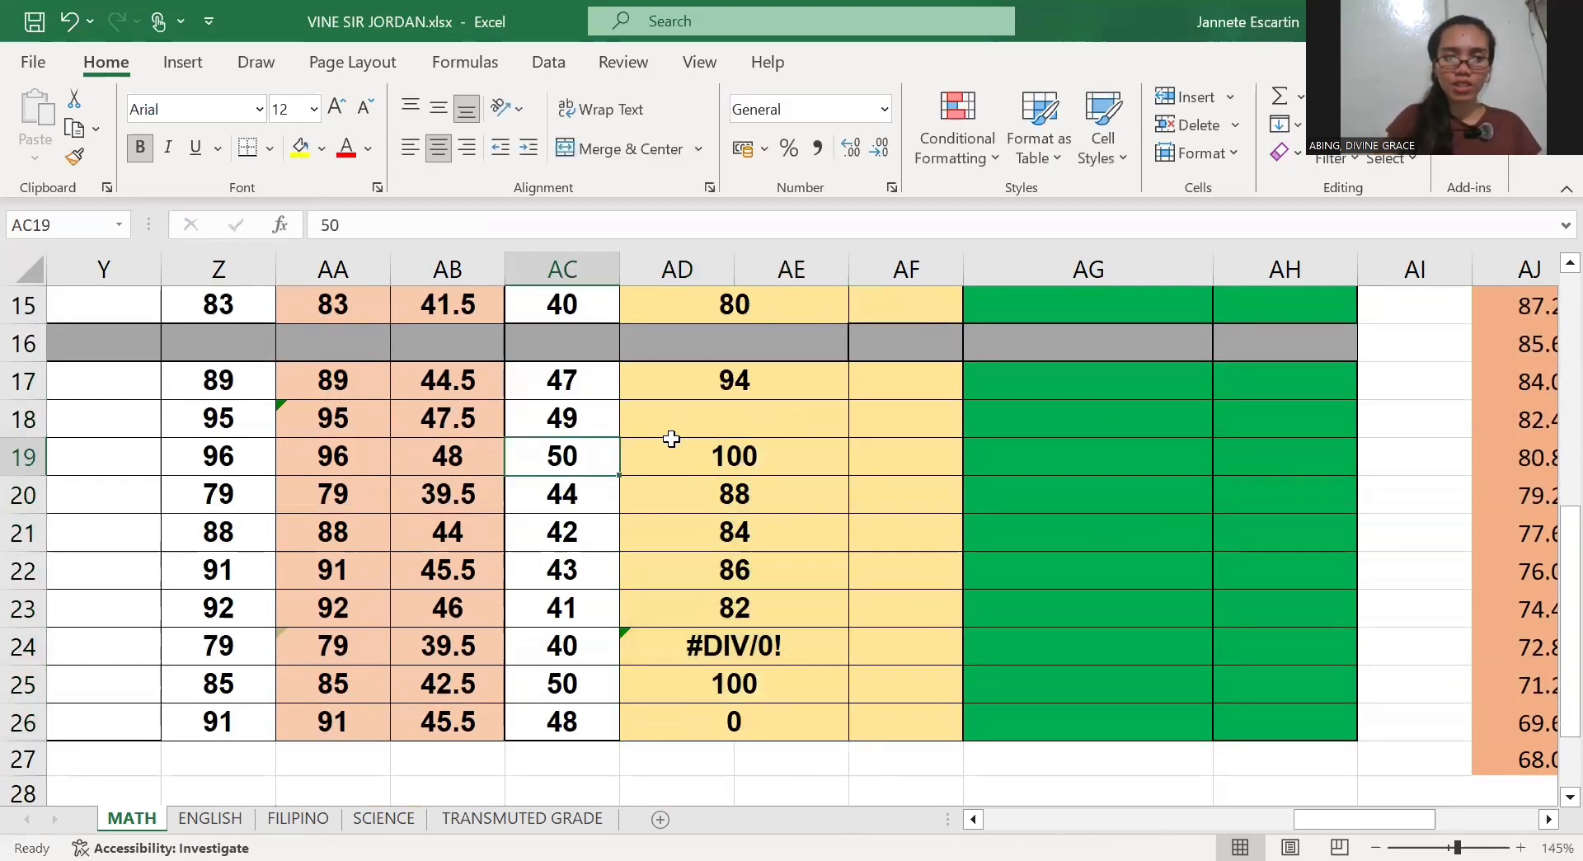
{"action": "left_click", "coordinate": [695, 430]}
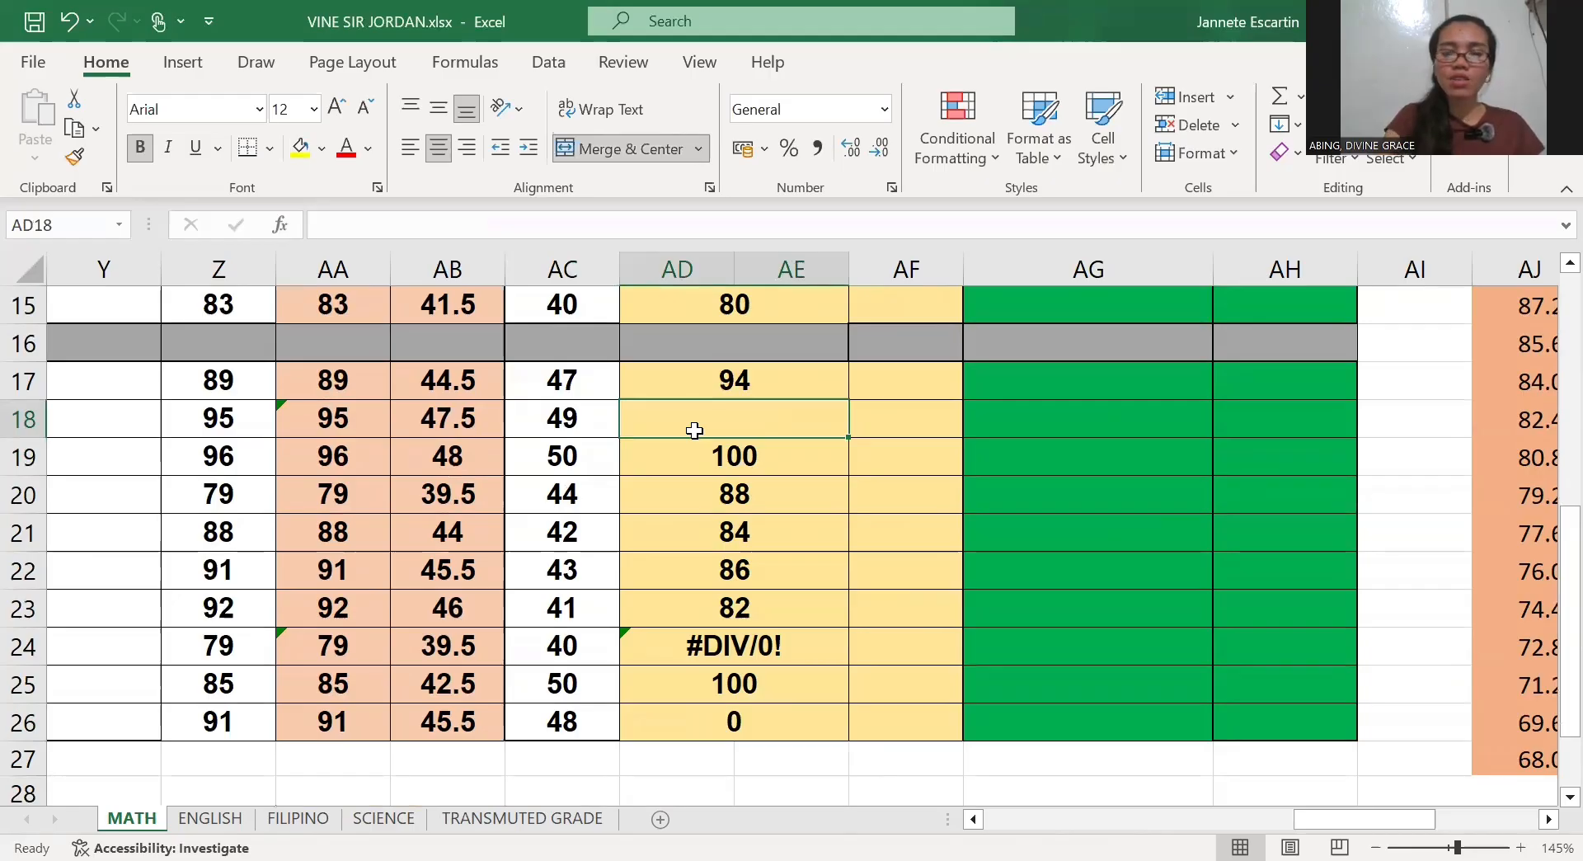
{"action": "double_click", "coordinate": [694, 430]}
{"action": "type", "text": "="}
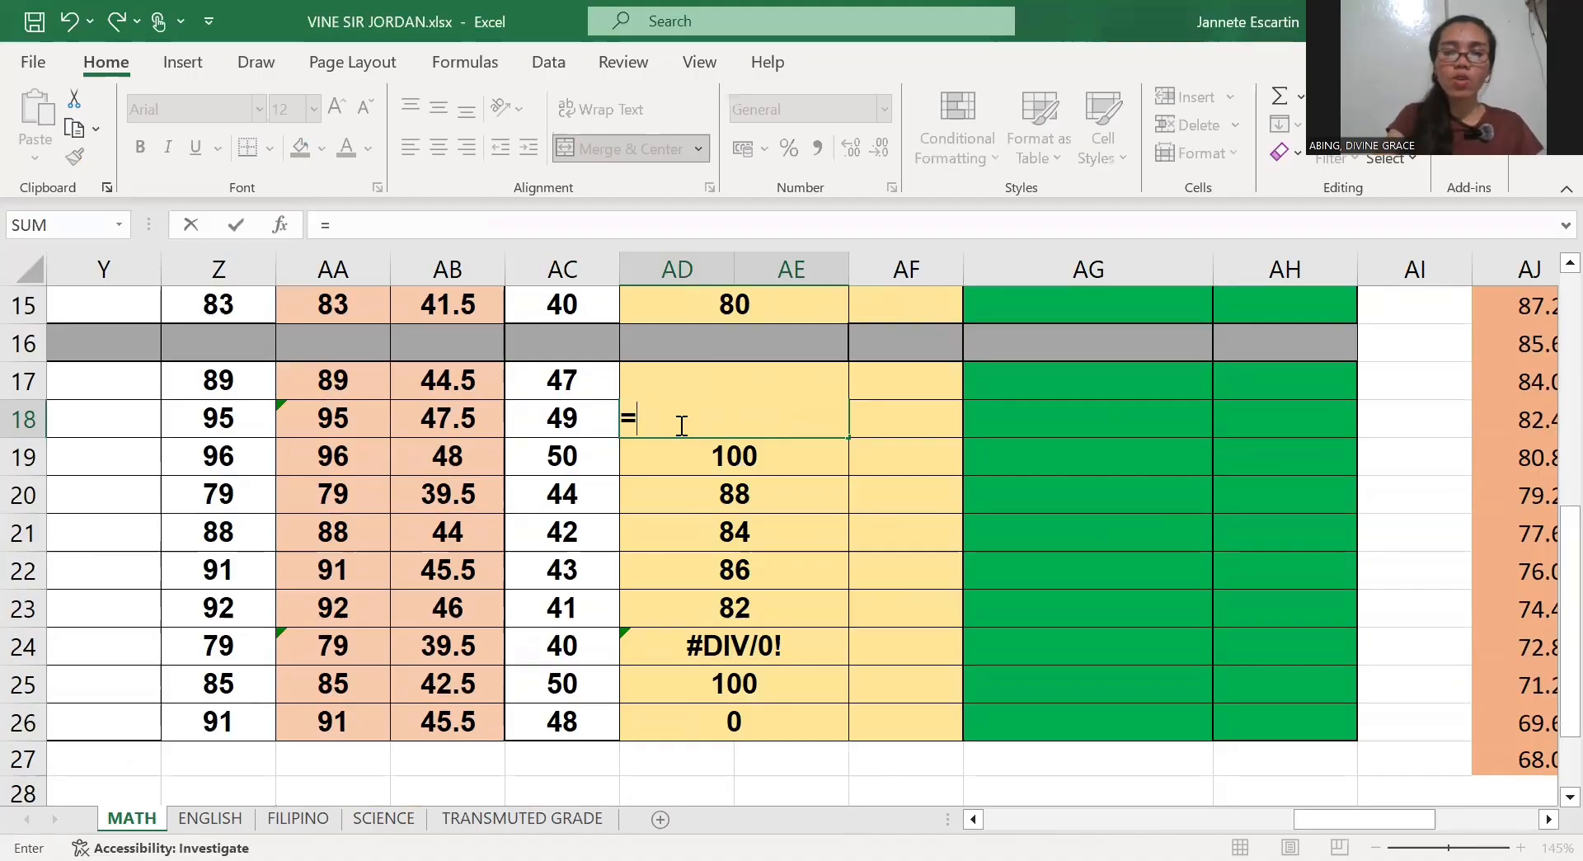
{"action": "type", "text": "("}
{"action": "left_click", "coordinate": [595, 417]}
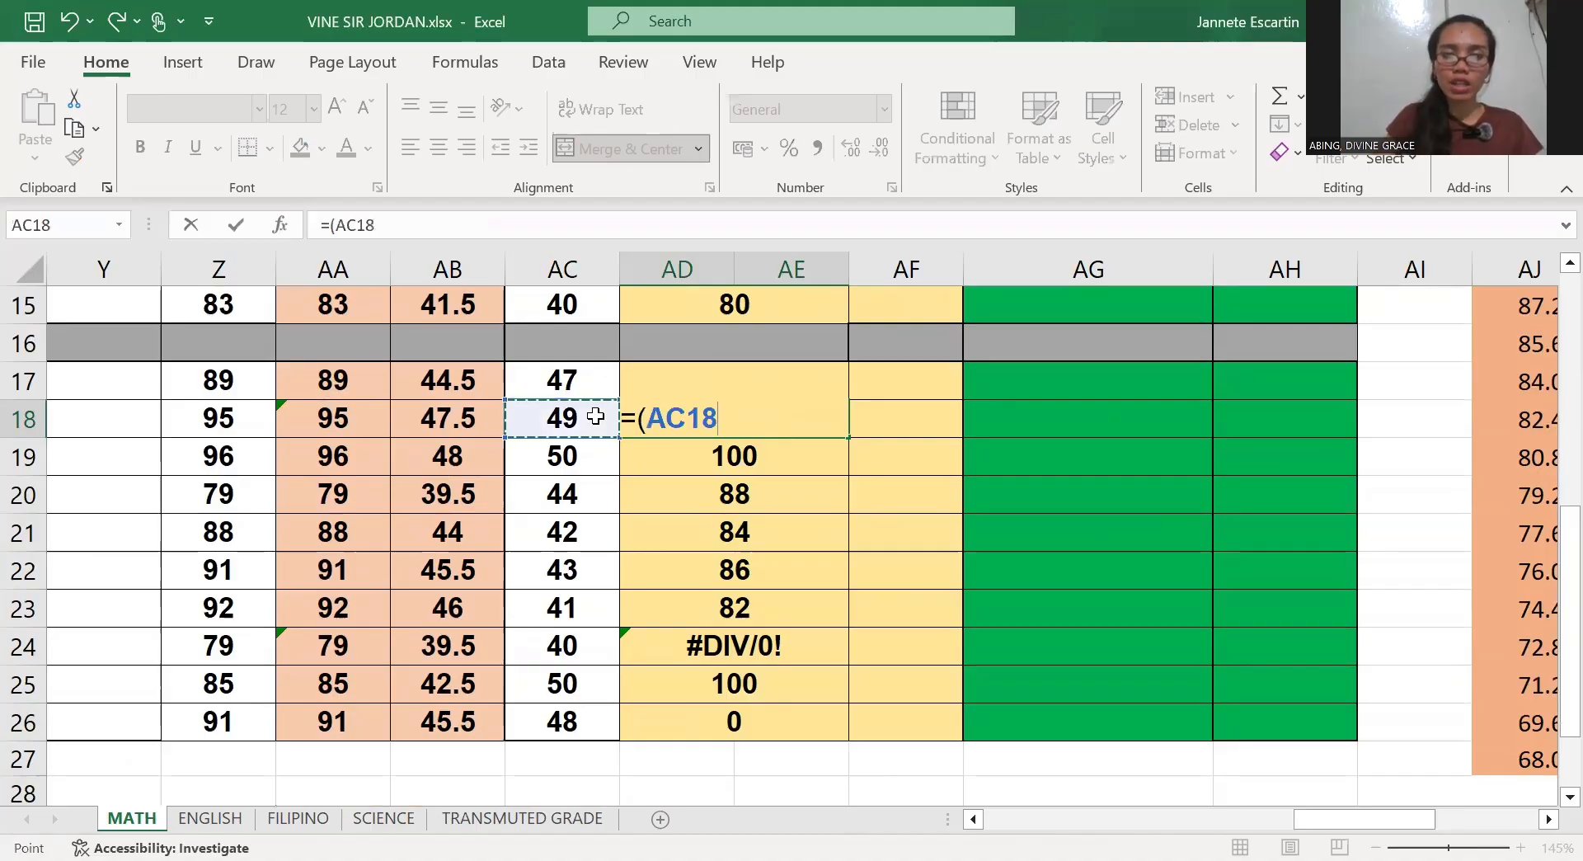
{"action": "scroll", "coordinate": [596, 417], "scroll_direction": "up", "scroll_amount": 1}
{"action": "type", "text": "/"}
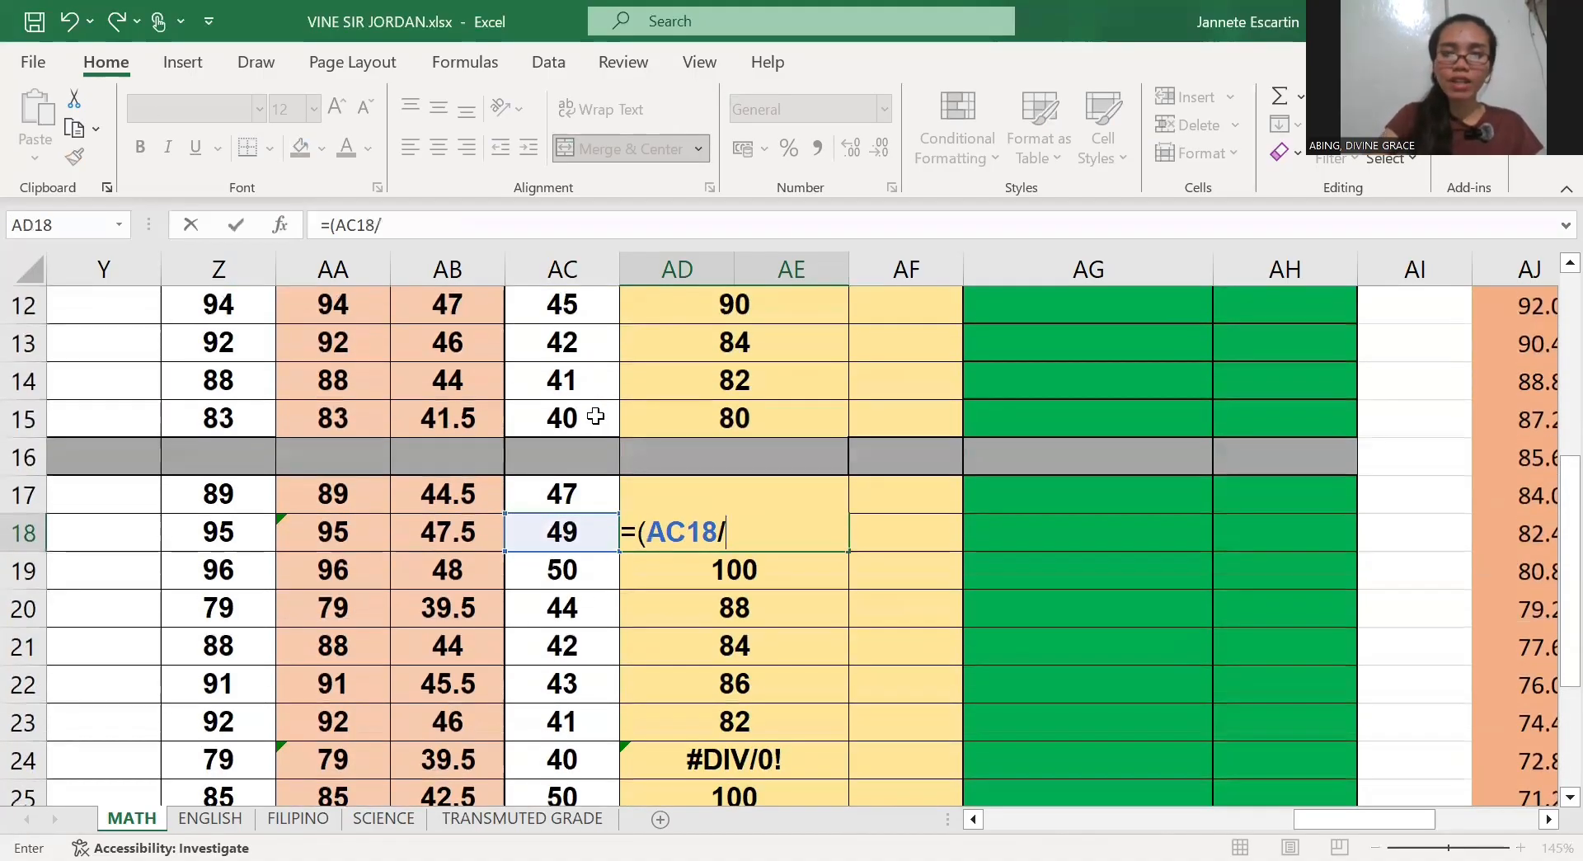
{"action": "scroll", "coordinate": [596, 416], "scroll_direction": "up", "scroll_amount": 1}
{"action": "key", "text": "Left"}
{"action": "key", "text": "Up"}
{"action": "key", "text": "Up"}
{"action": "key", "text": "Up"}
{"action": "key", "text": "Up"}
{"action": "key", "text": "Up"}
{"action": "key", "text": "Up"}
{"action": "key", "text": "Up"}
{"action": "key", "text": "Up"}
{"action": "key", "text": "Up"}
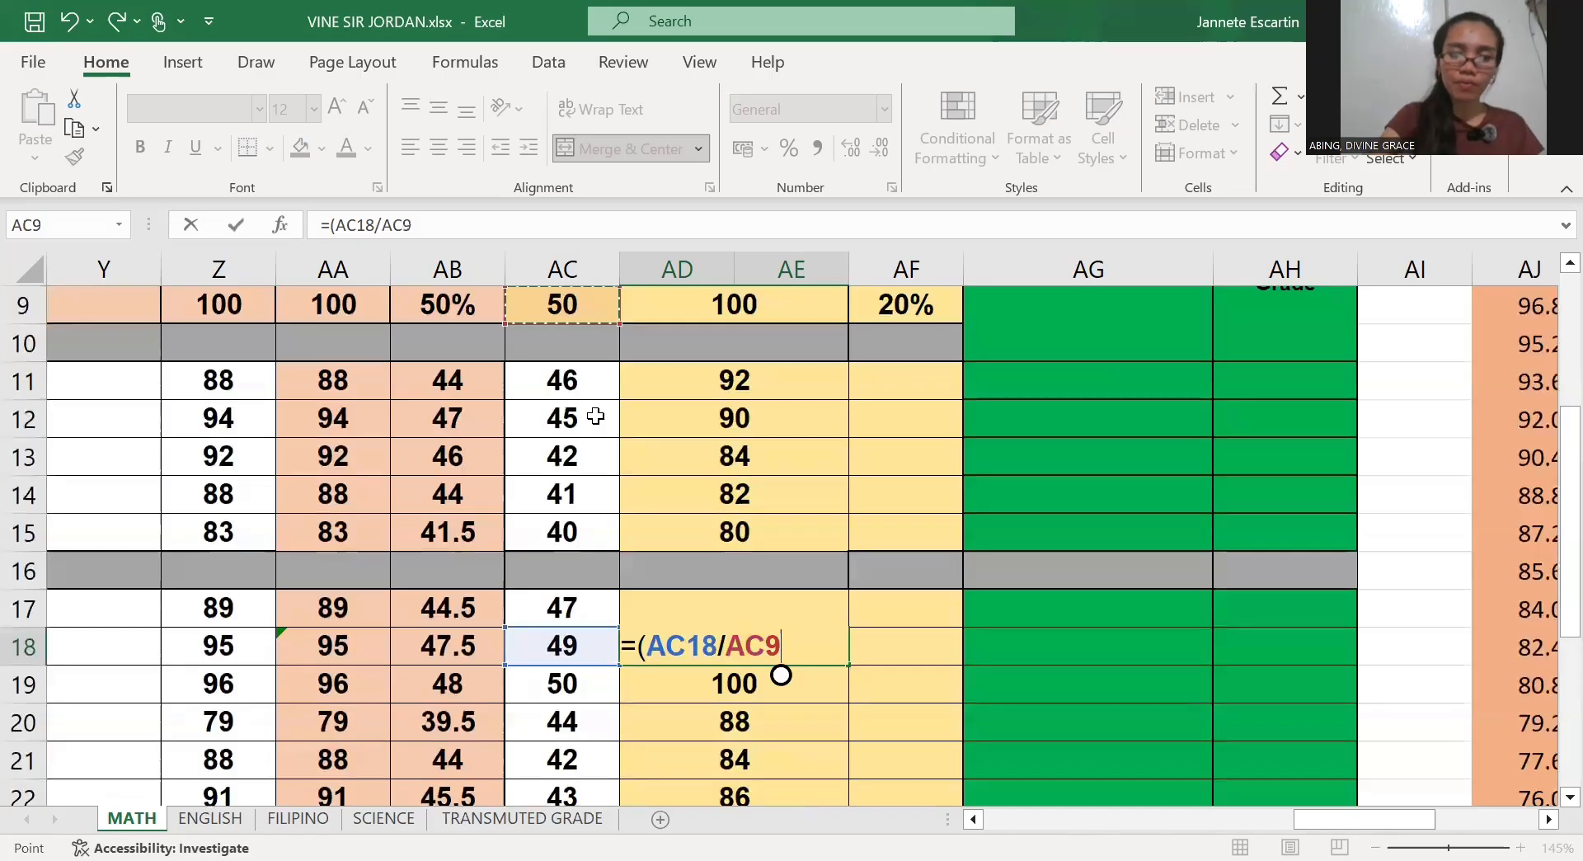
{"action": "type", "text": ")"}
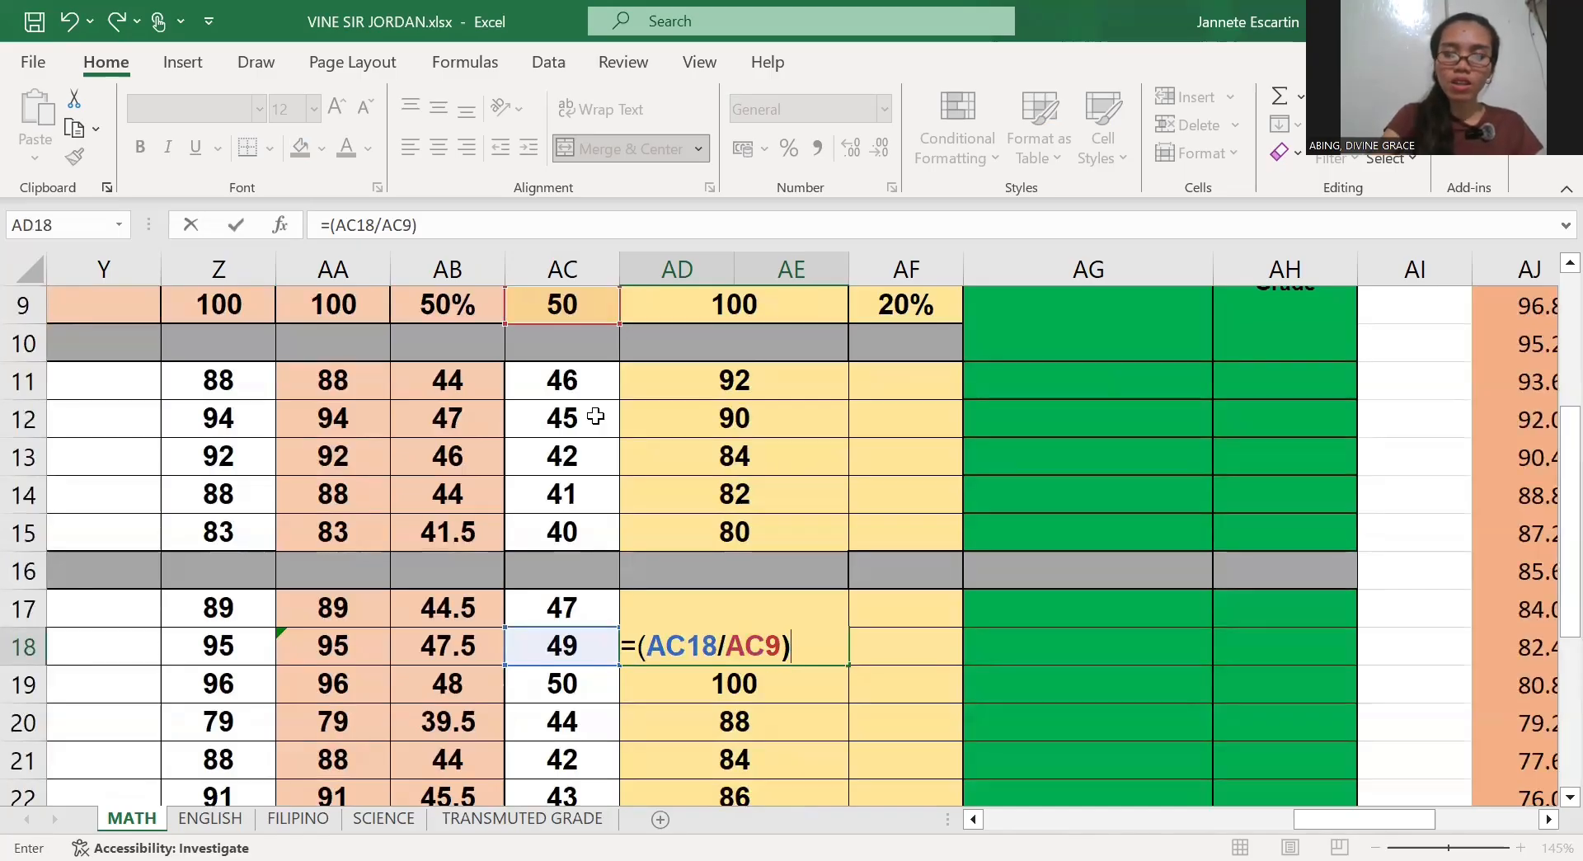
{"action": "type", "text": "*"}
{"action": "key", "text": "Up"}
{"action": "key", "text": "Up"}
{"action": "key", "text": "Up"}
{"action": "key", "text": "Up"}
{"action": "key", "text": "Up"}
{"action": "key", "text": "Up"}
{"action": "key", "text": "Up"}
{"action": "key", "text": "Up"}
{"action": "key", "text": "Up"}
{"action": "key", "text": "Return"}
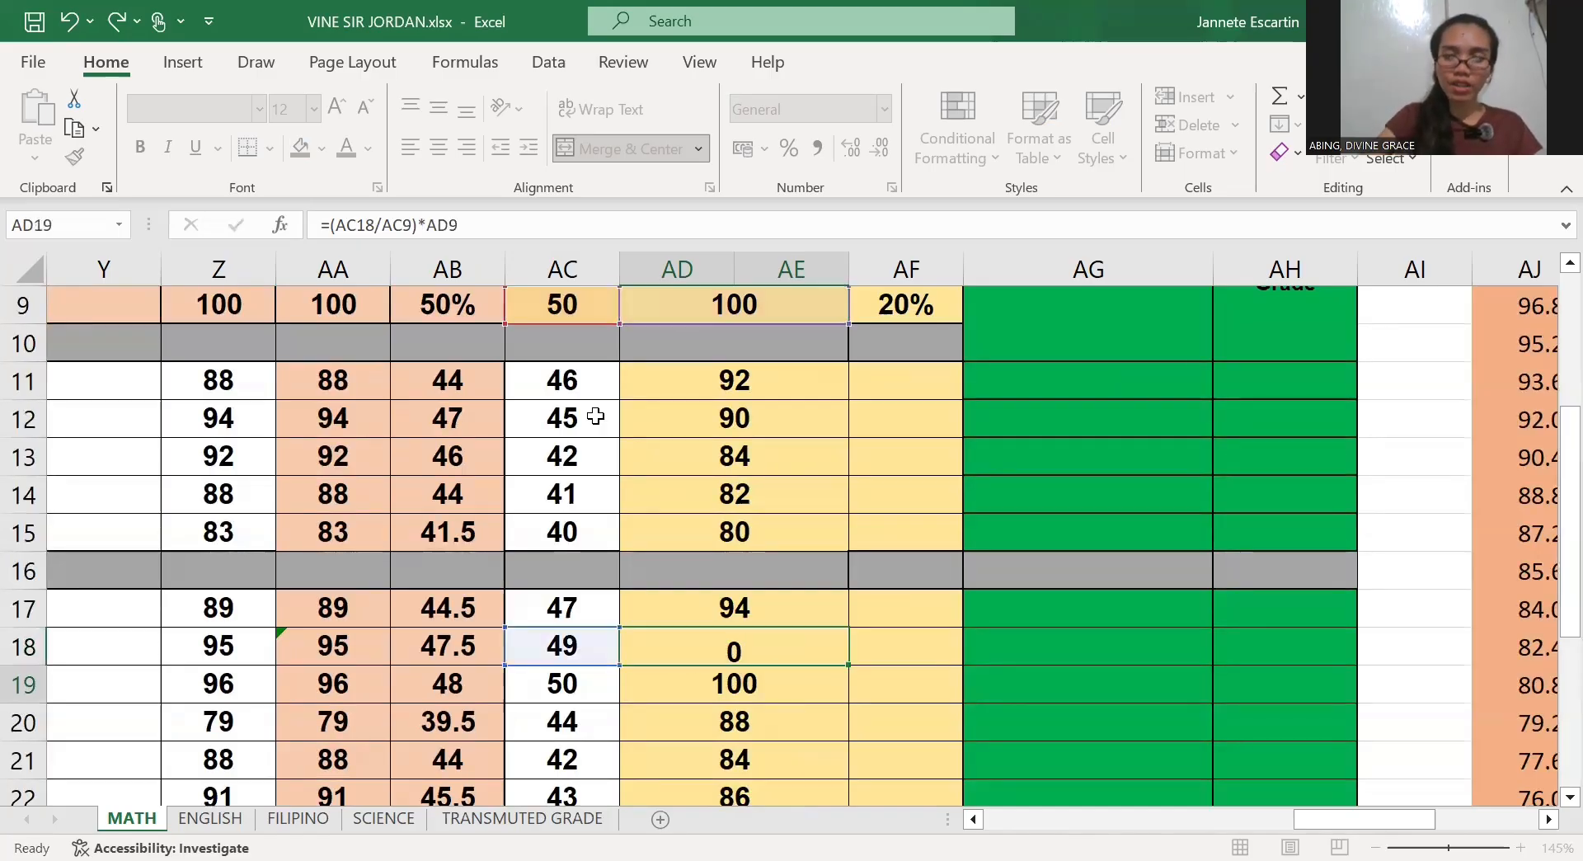
{"action": "scroll", "coordinate": [596, 417], "scroll_direction": "down", "scroll_amount": 1}
{"action": "key", "text": "Down"}
{"action": "key", "text": "Down"}
{"action": "key", "text": "Down"}
{"action": "key", "text": "Down"}
{"action": "key", "text": "Down"}
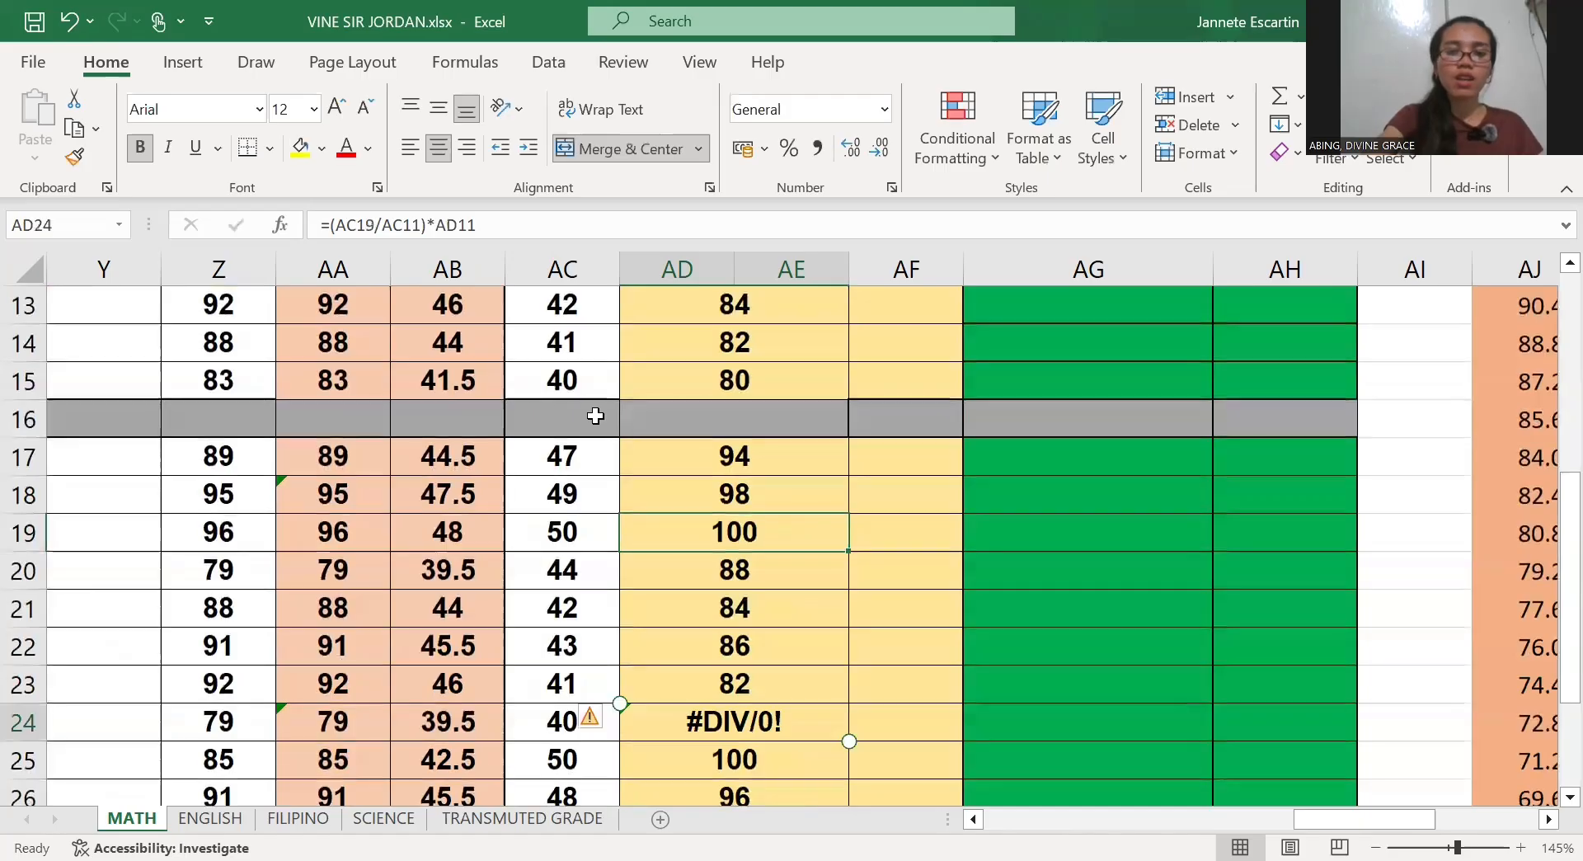
{"action": "scroll", "coordinate": [596, 417], "scroll_direction": "down", "scroll_amount": 1}
{"action": "key", "text": "F2"}
{"action": "key", "text": "shift+Home"}
{"action": "key", "text": "BackSpace"}
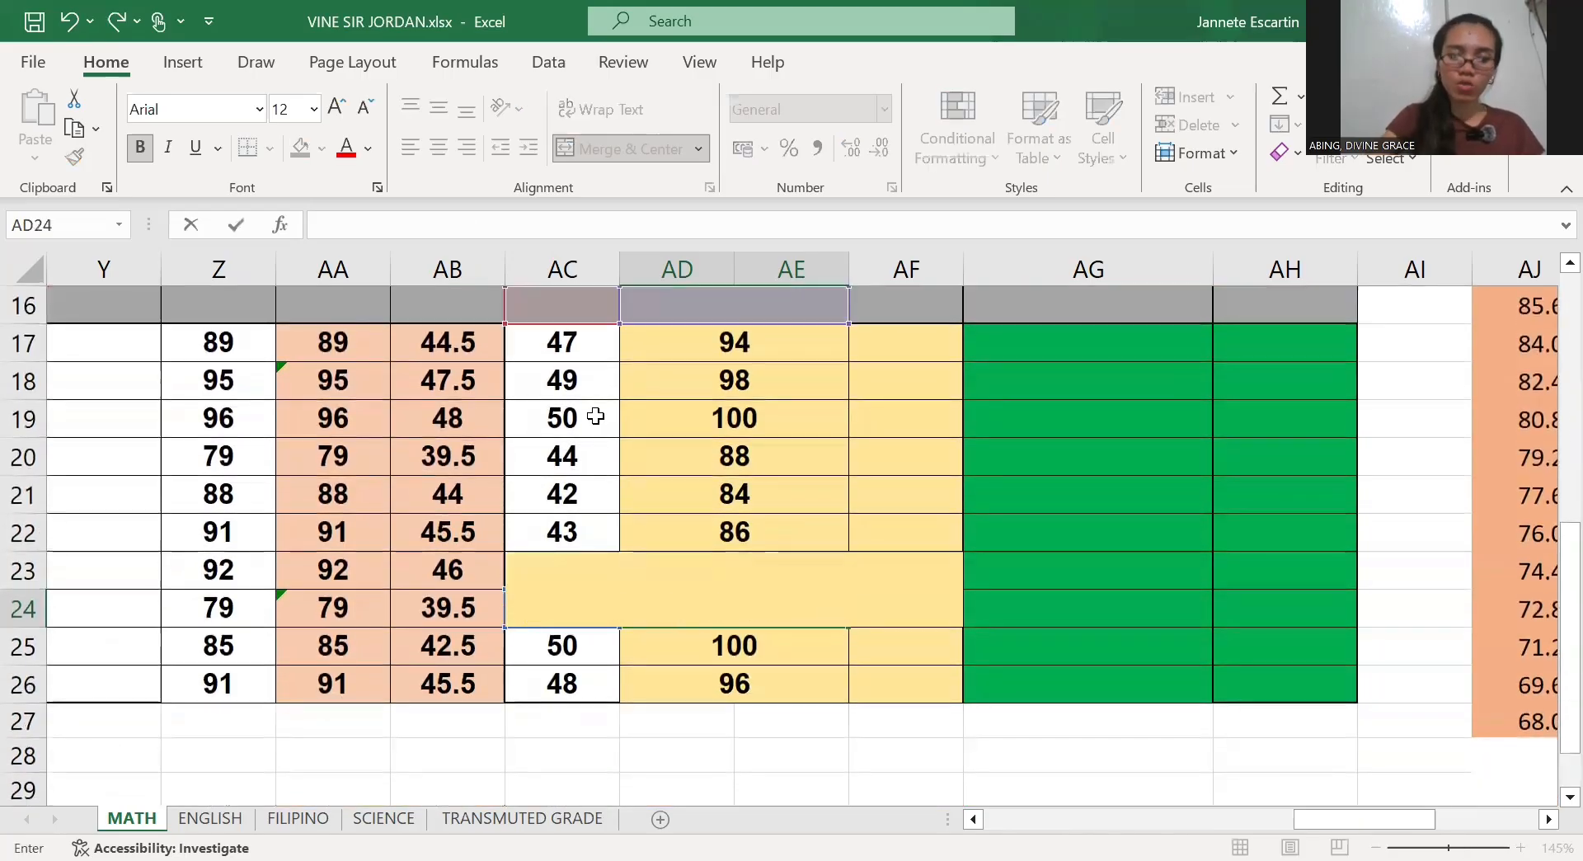
{"action": "type", "text": "="}
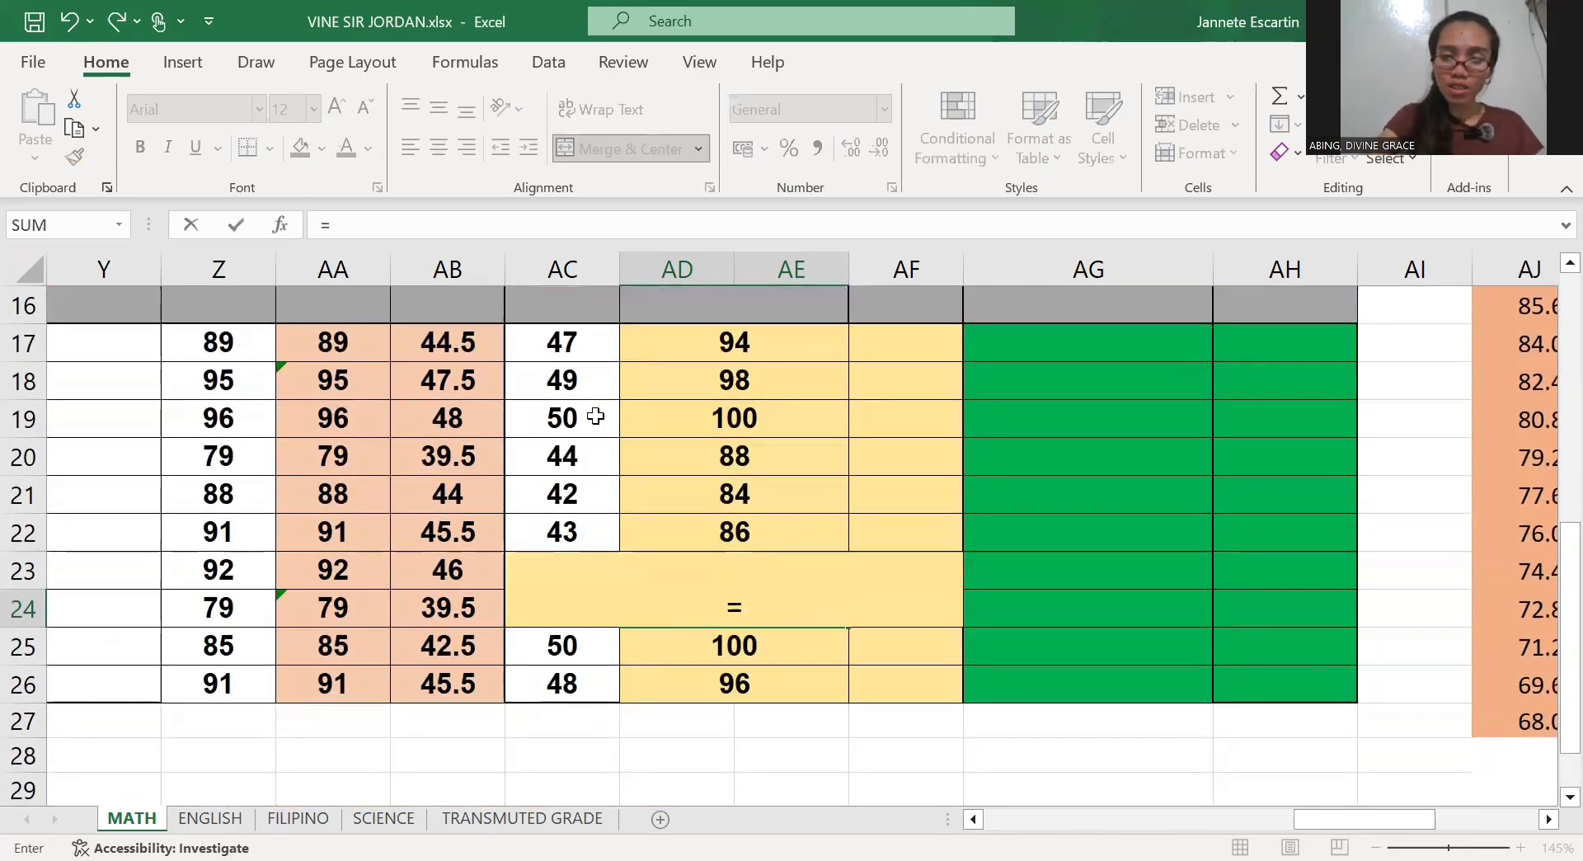
{"action": "type", "text": "("}
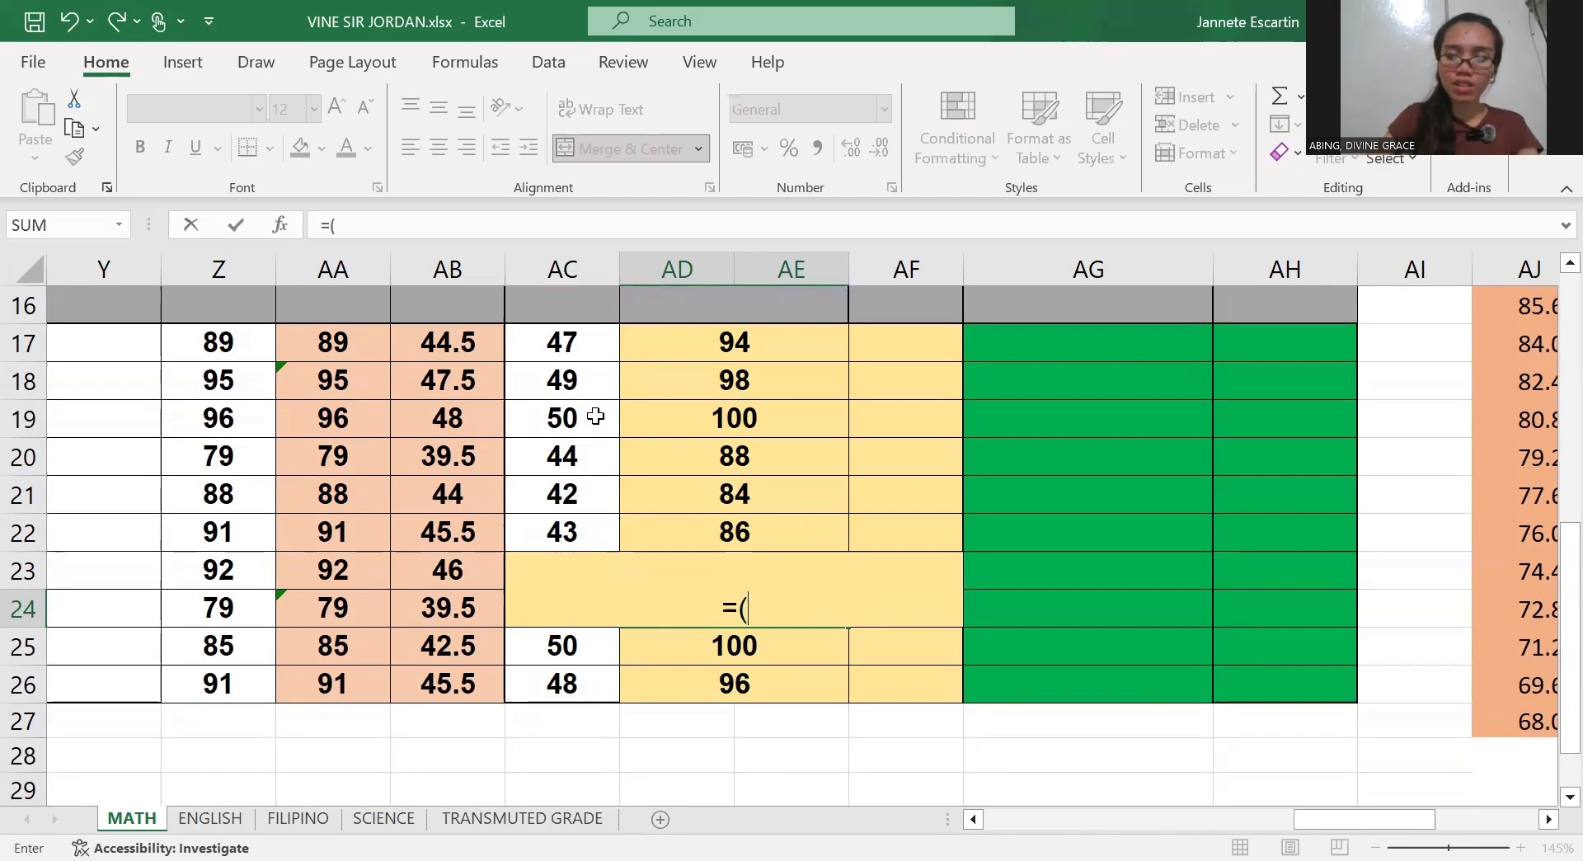
{"action": "key", "text": "Escape"}
{"action": "left_click", "coordinate": [823, 751]}
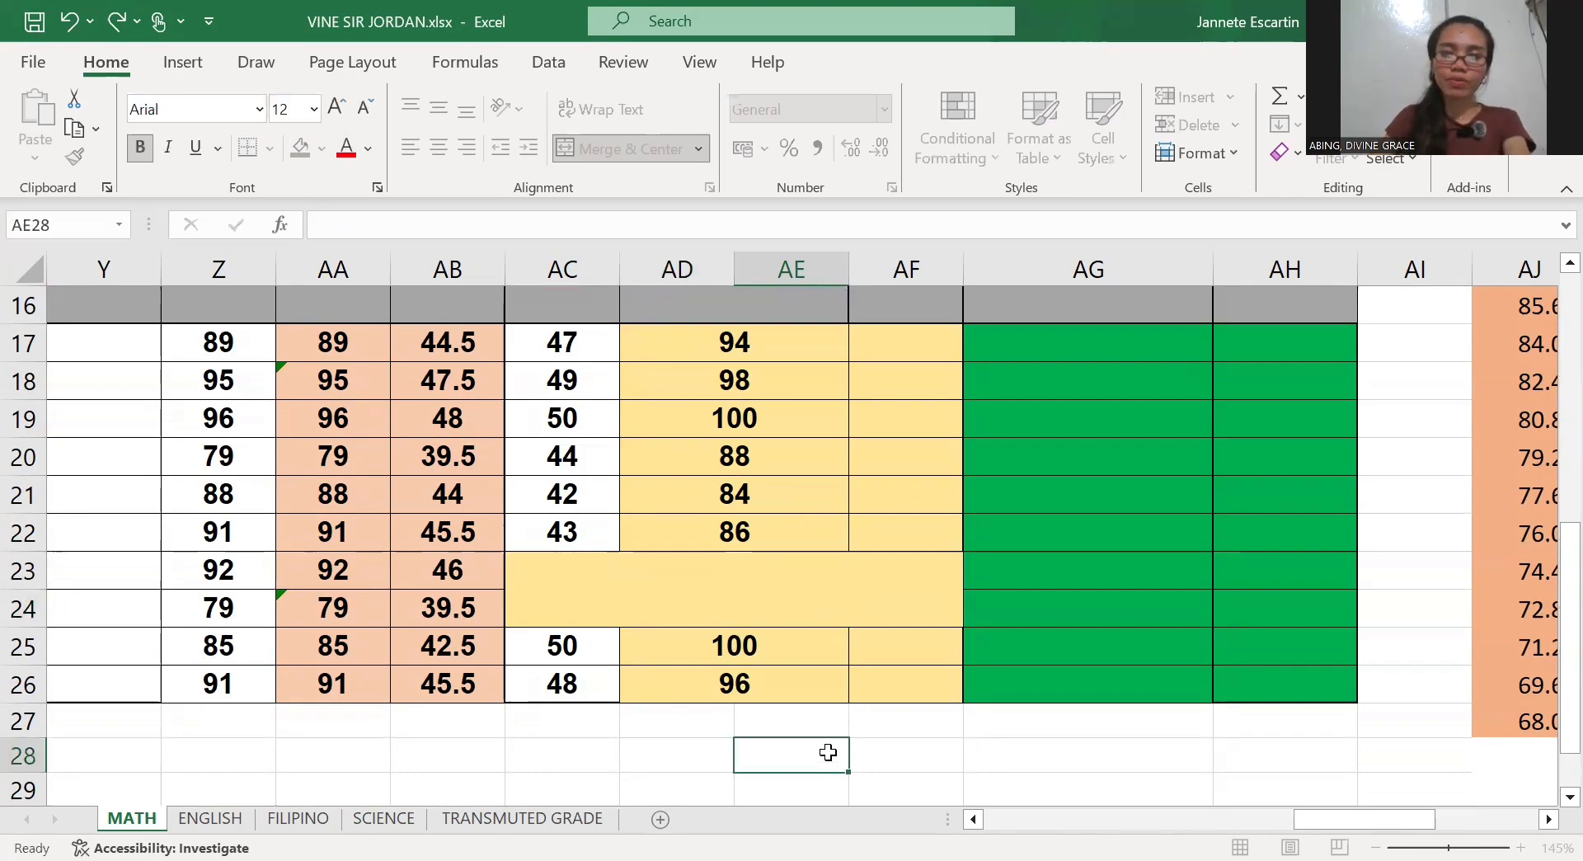
Enter =(AC24/AC9)*AD9 in AD24 as the eighth female learner's quarterly assessment percentage score
{"action": "double_click", "coordinate": [754, 623]}
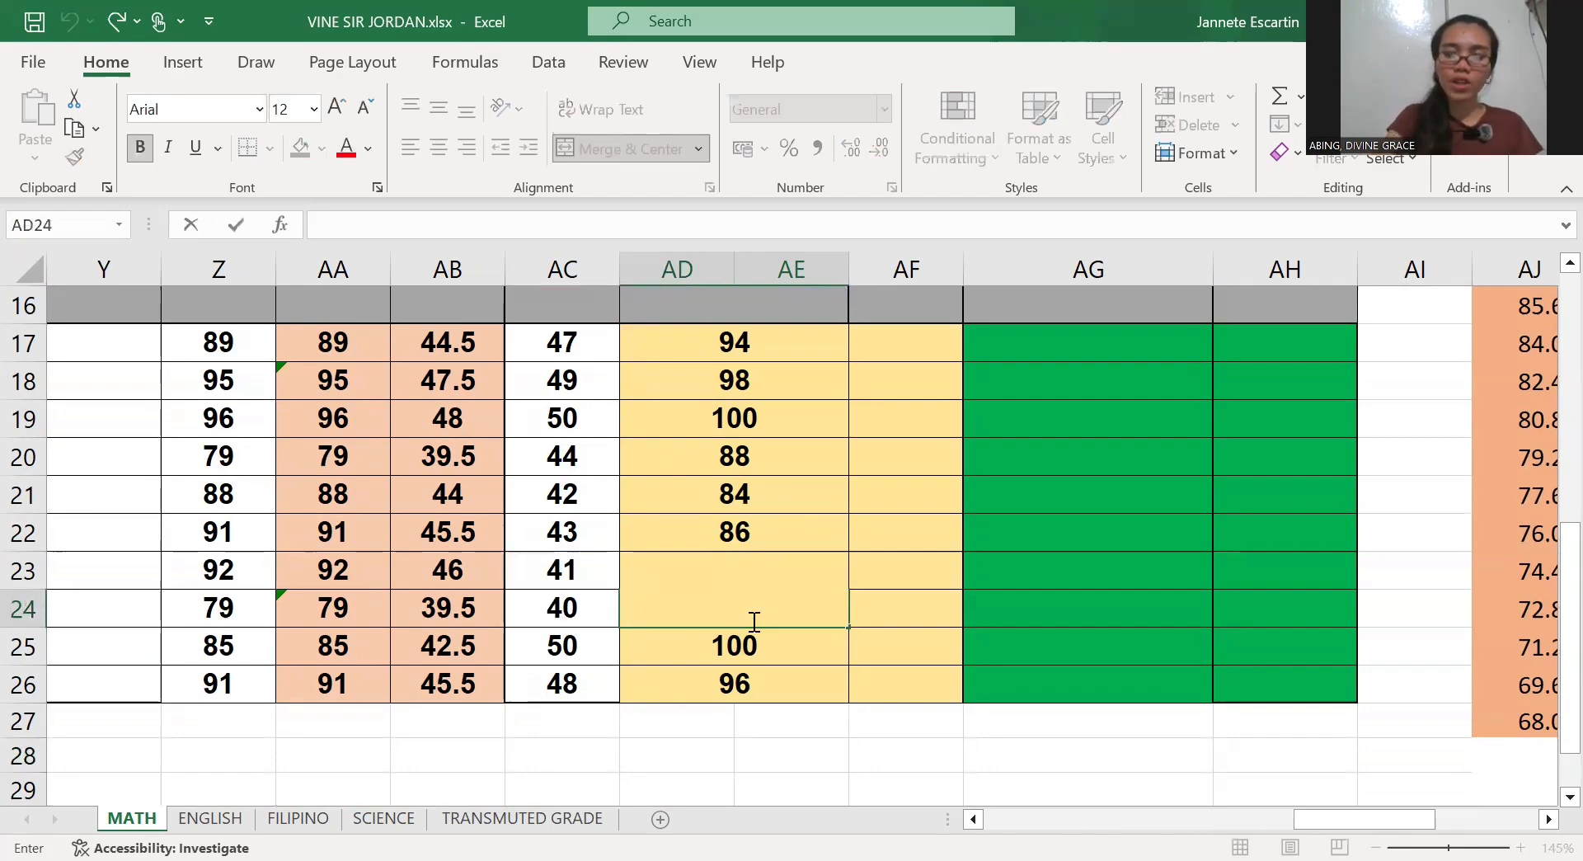
{"action": "type", "text": "=("}
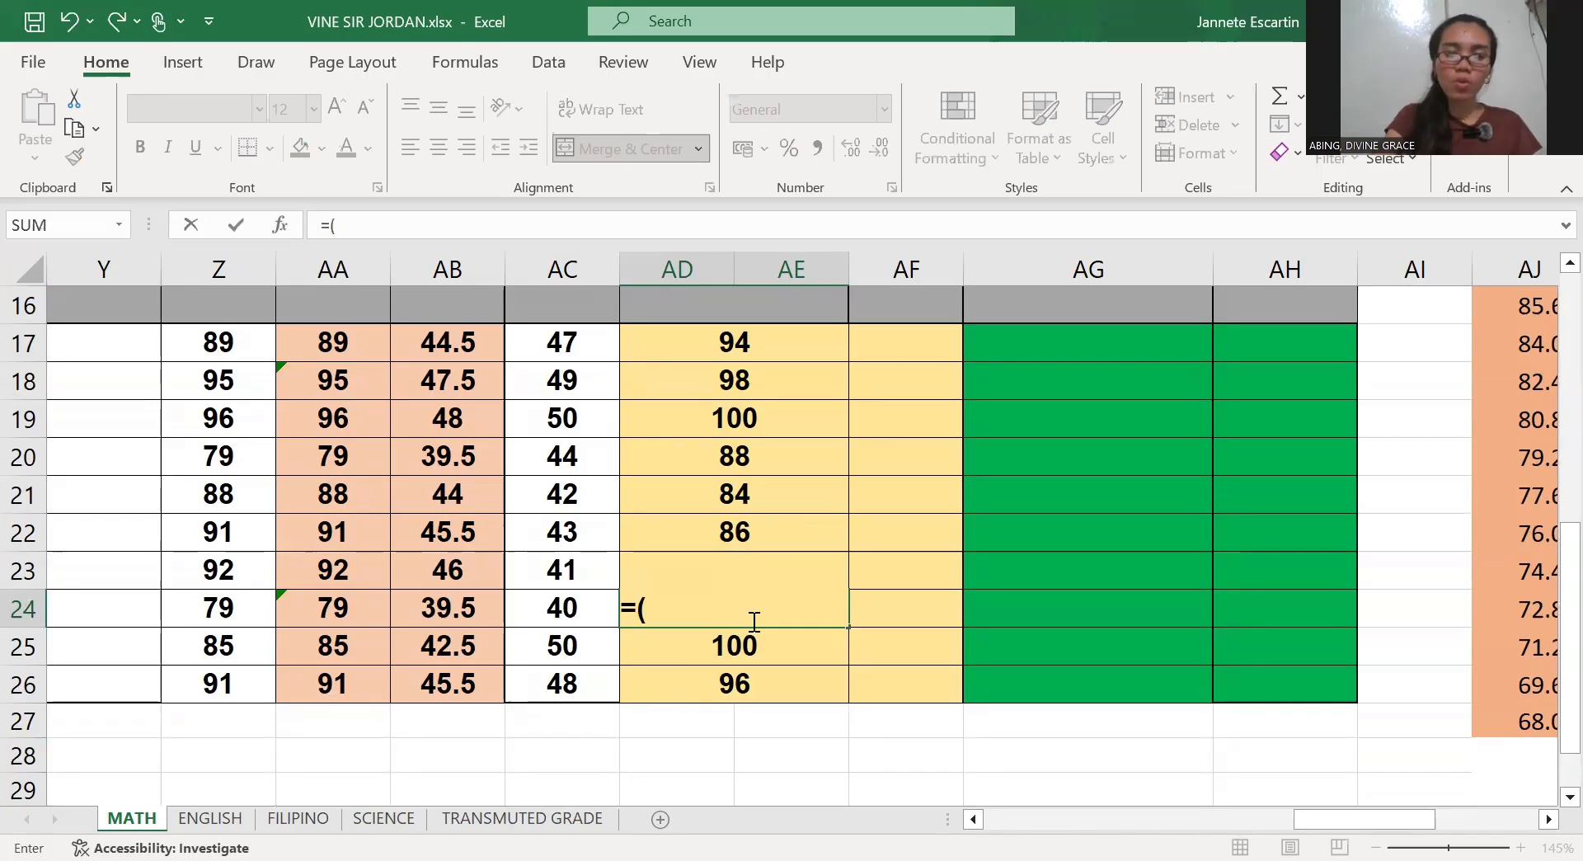
{"action": "key", "text": "Left"}
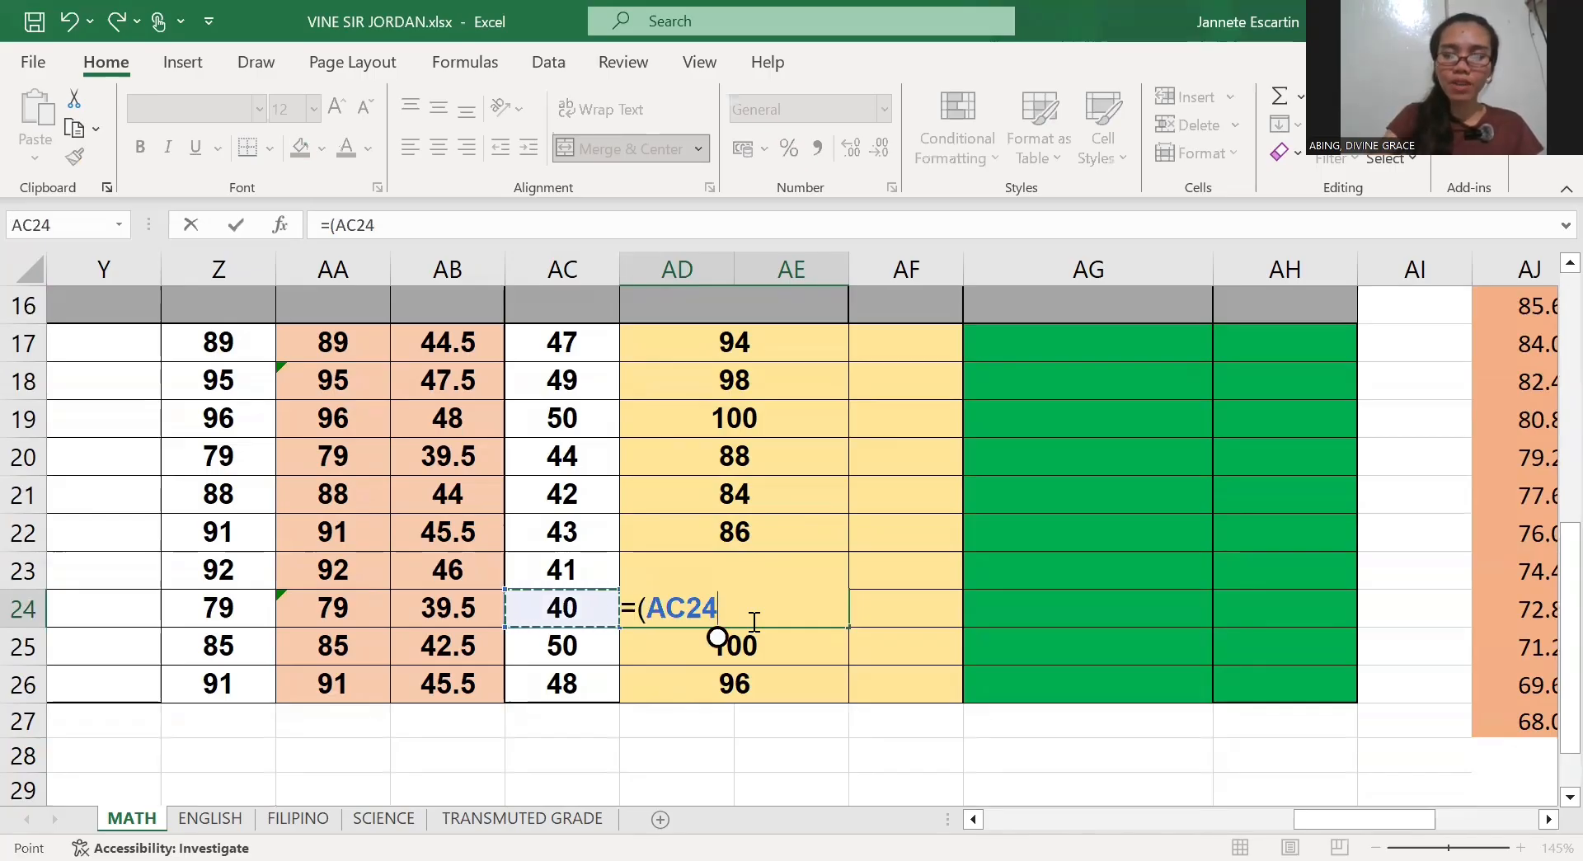
{"action": "type", "text": "/"}
{"action": "key", "text": "Left"}
{"action": "key", "text": "Up"}
{"action": "key", "text": "Up"}
{"action": "key", "text": "Up"}
{"action": "key", "text": "Up"}
{"action": "key", "text": "Up"}
{"action": "key", "text": "Up"}
{"action": "key", "text": "Up"}
{"action": "key", "text": "Up"}
{"action": "key", "text": "Up"}
{"action": "key", "text": "Up"}
{"action": "key", "text": "Up"}
{"action": "key", "text": "Up"}
{"action": "key", "text": "Up"}
{"action": "key", "text": "Up"}
{"action": "key", "text": "Up"}
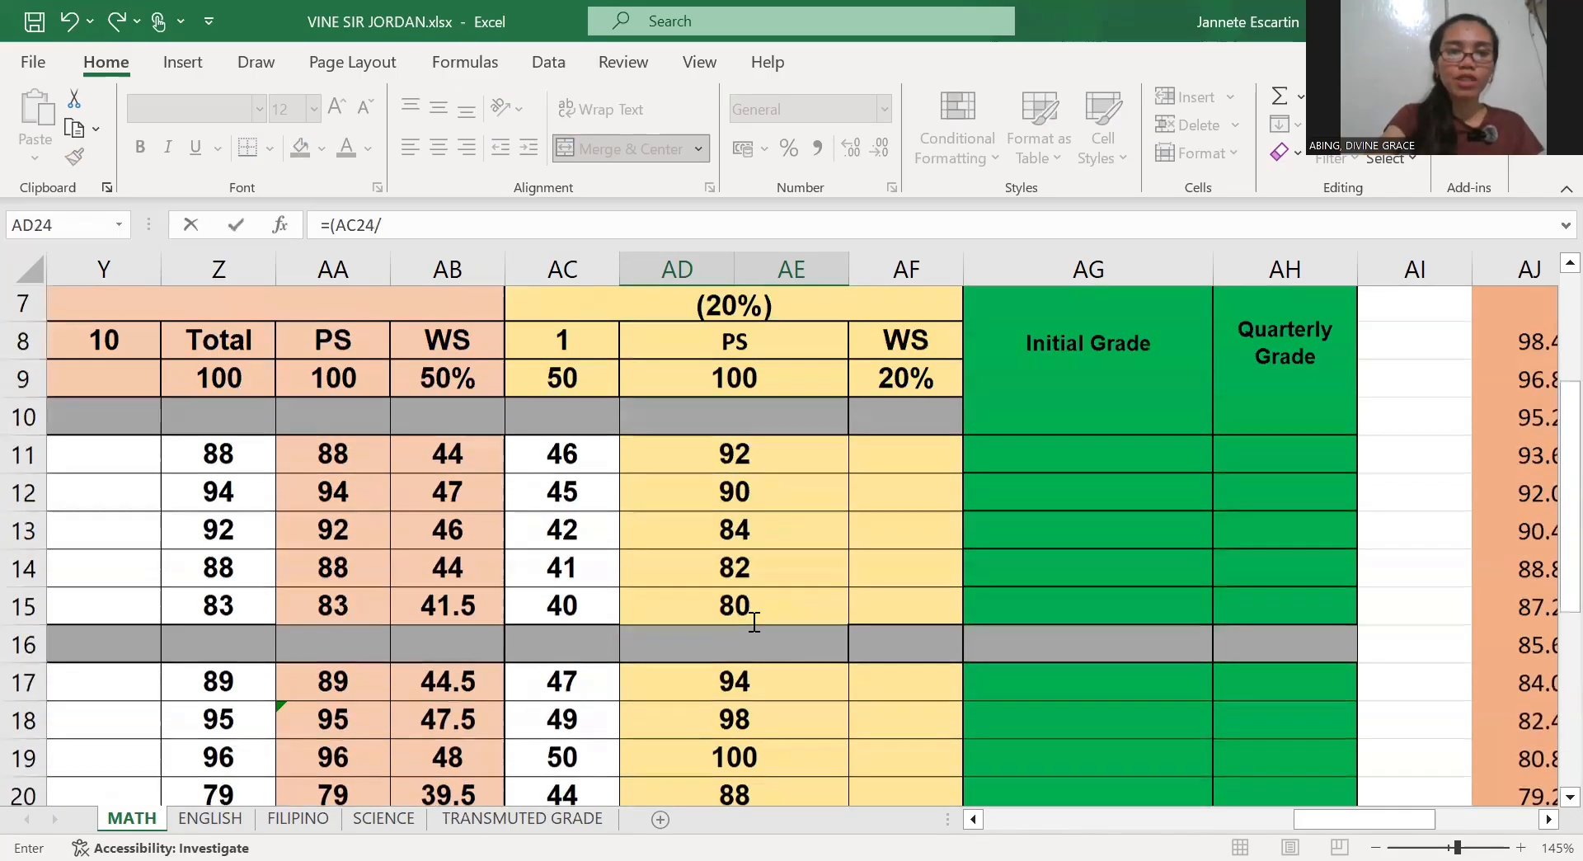
{"action": "scroll", "coordinate": [754, 621], "scroll_direction": "down", "scroll_amount": 3}
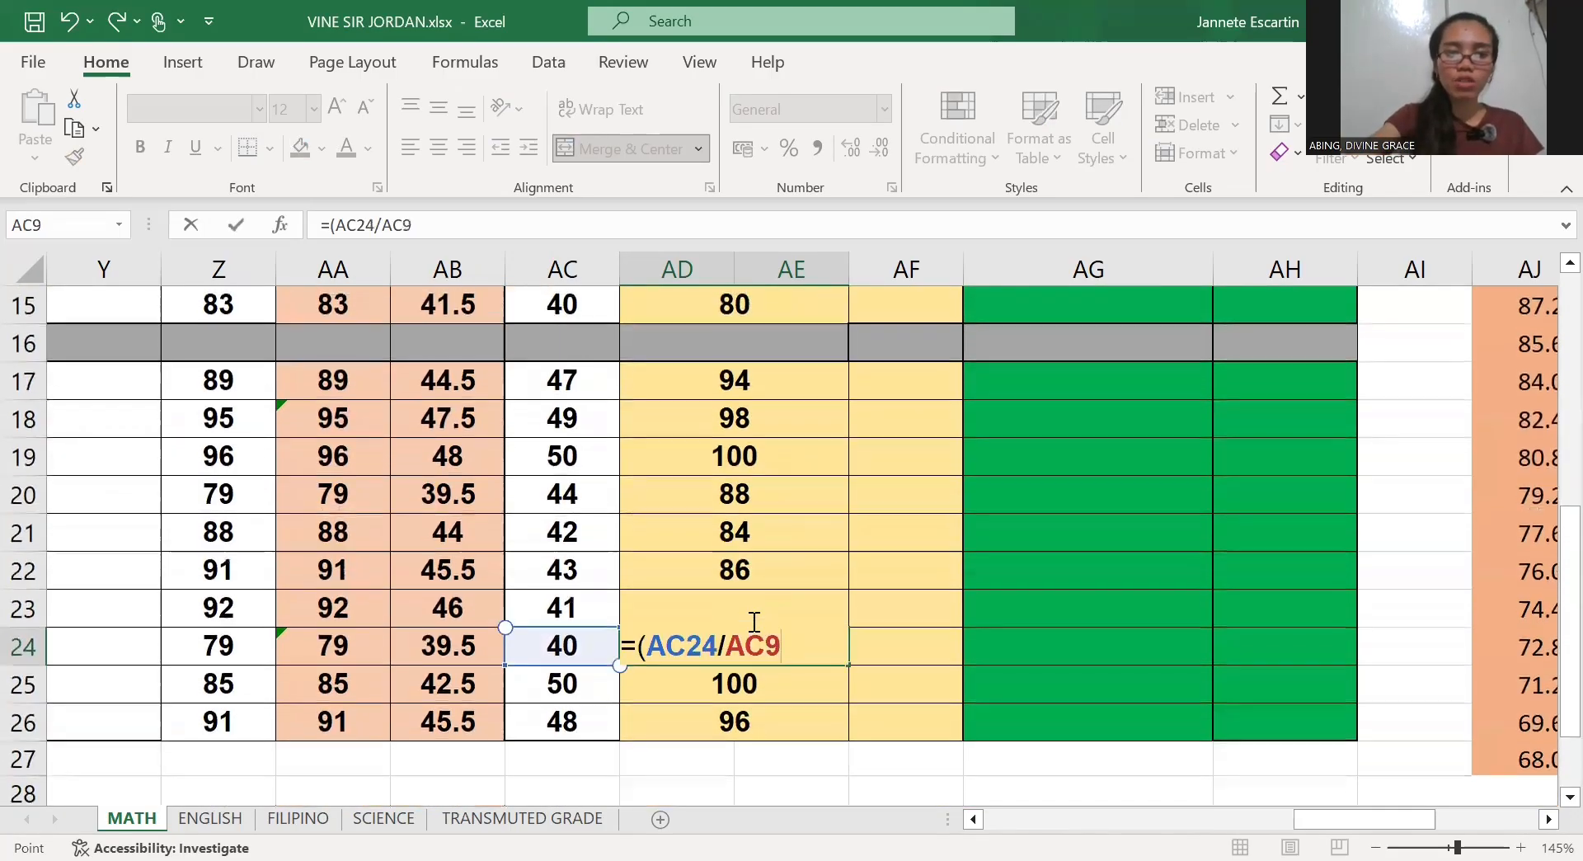
{"action": "type", "text": ")"}
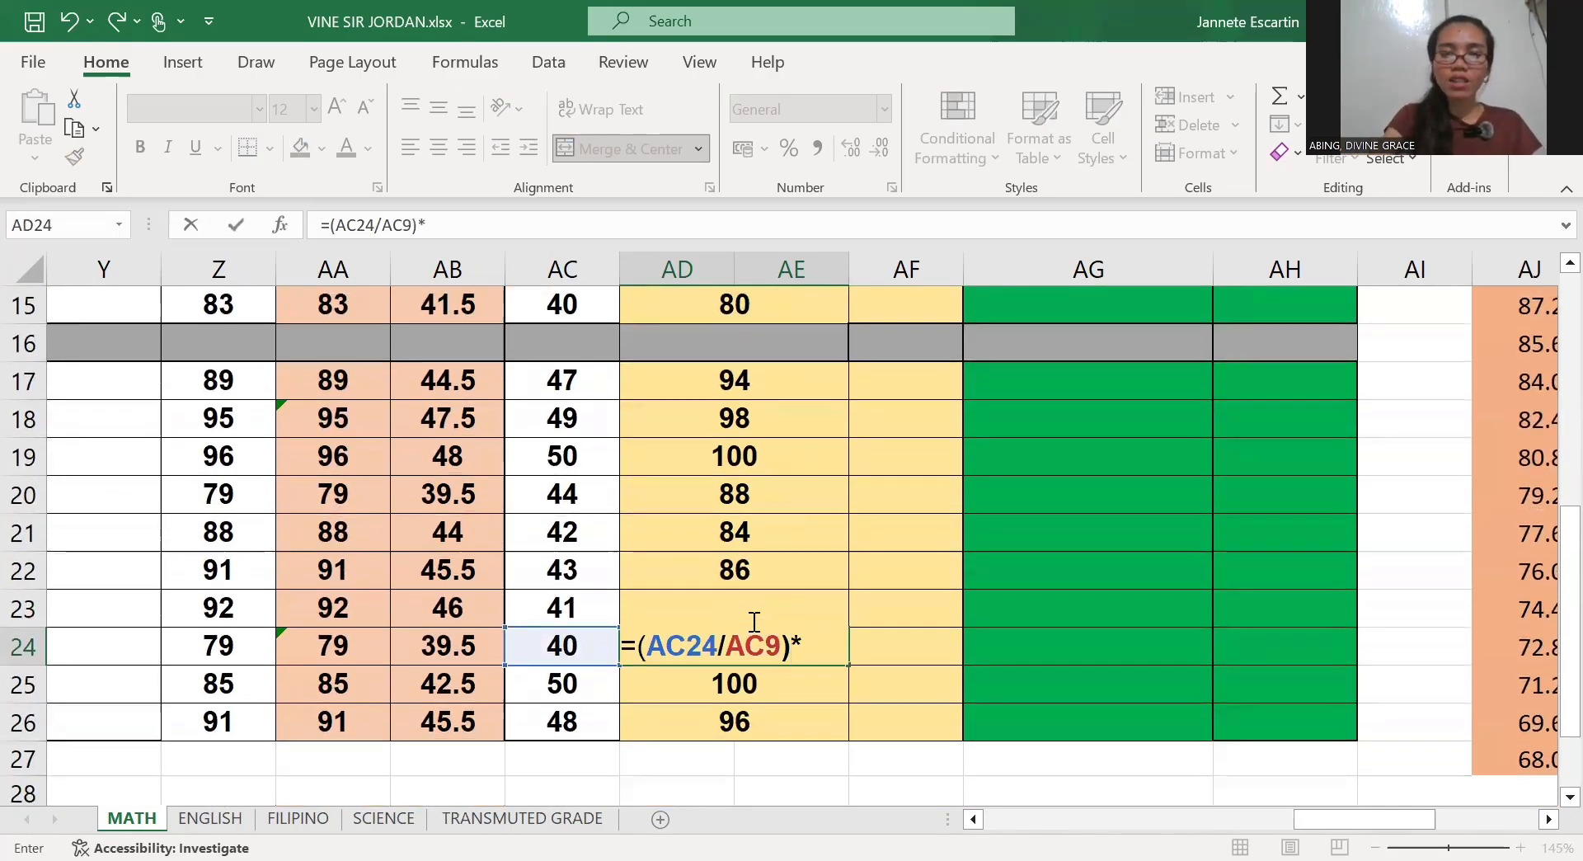
{"action": "type", "text": "*"}
{"action": "key", "text": "Up"}
{"action": "key", "text": "Up"}
{"action": "key", "text": "Up"}
{"action": "key", "text": "Up"}
{"action": "key", "text": "Up"}
{"action": "key", "text": "Up"}
{"action": "key", "text": "Up"}
{"action": "key", "text": "Up"}
{"action": "key", "text": "Up"}
{"action": "key", "text": "Up"}
{"action": "key", "text": "Up"}
{"action": "key", "text": "Up"}
{"action": "key", "text": "Up"}
{"action": "key", "text": "Up"}
{"action": "key", "text": "Up"}
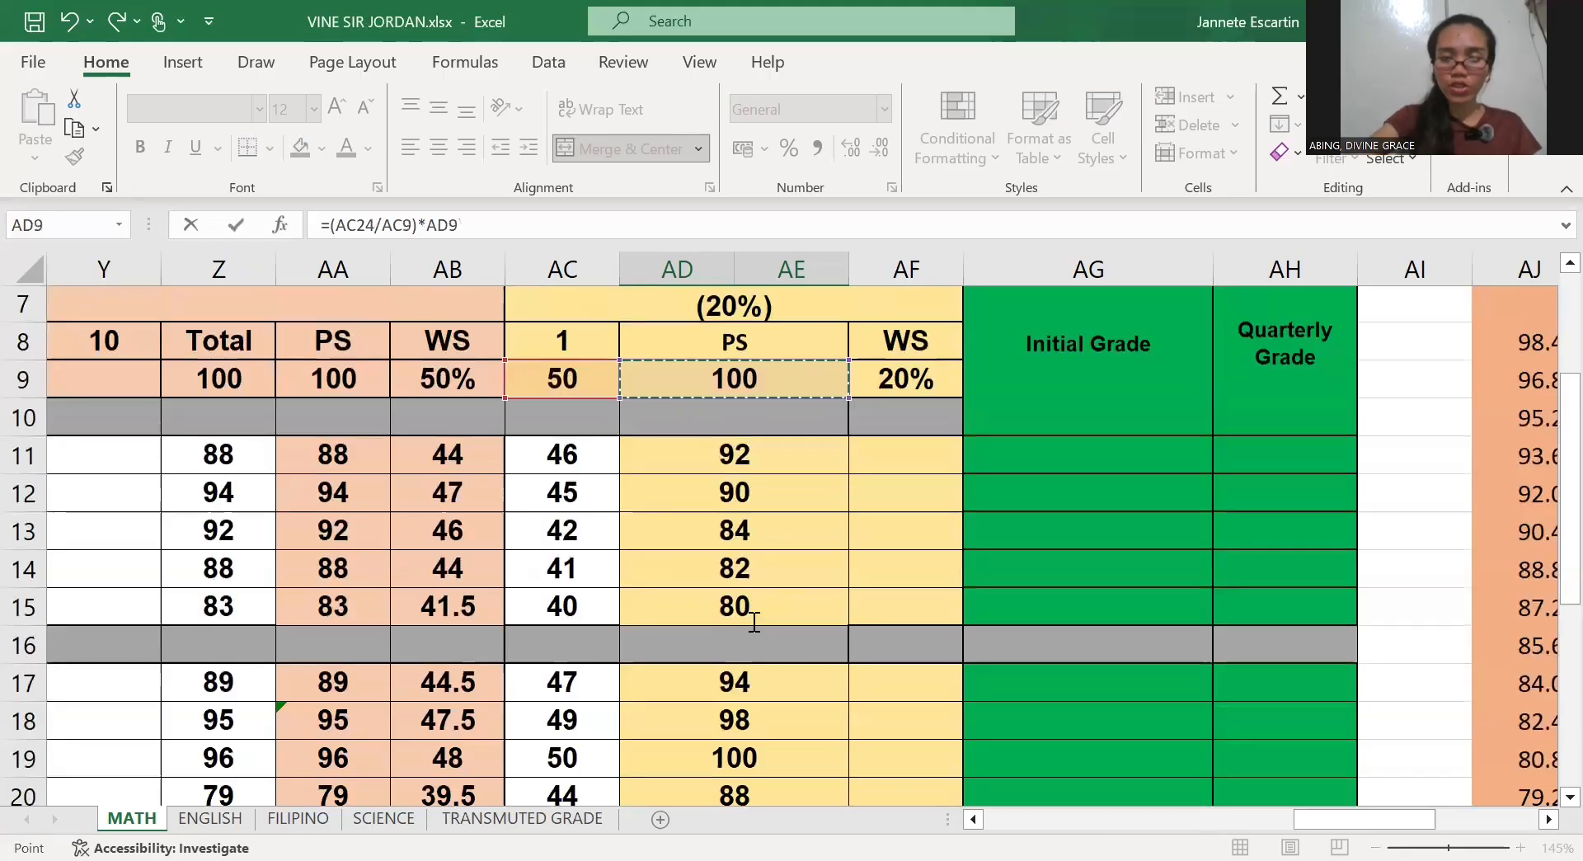
{"action": "key", "text": "Return"}
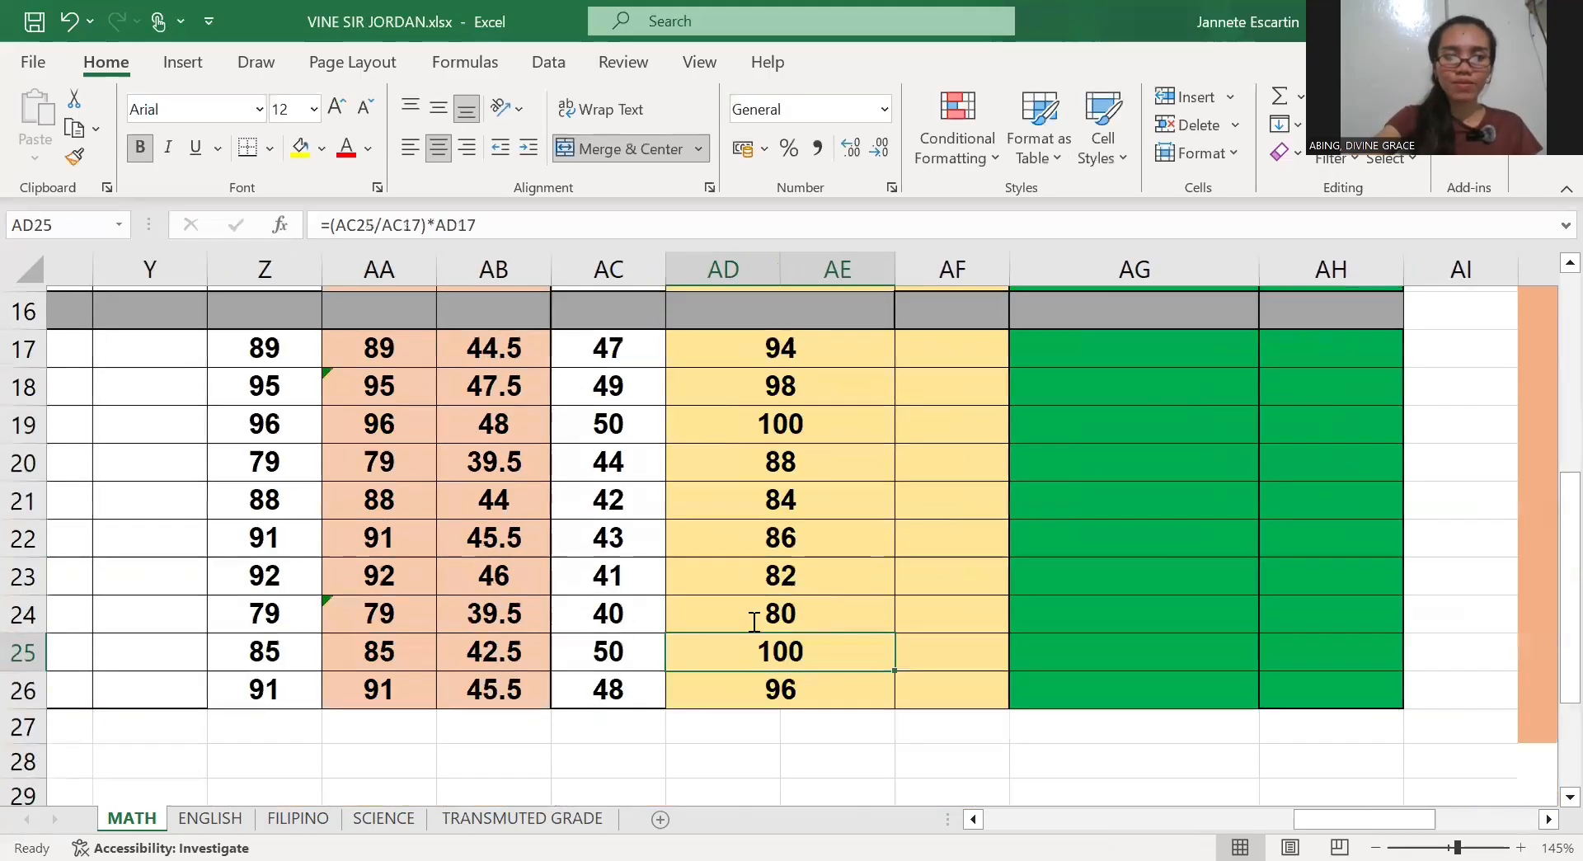
Compute the first male learner's quarterly assessment weighted score in AF11 with =AD11*0.2 and fill it down to AF15
{"action": "scroll", "coordinate": [754, 621], "scroll_direction": "up", "scroll_amount": 4}
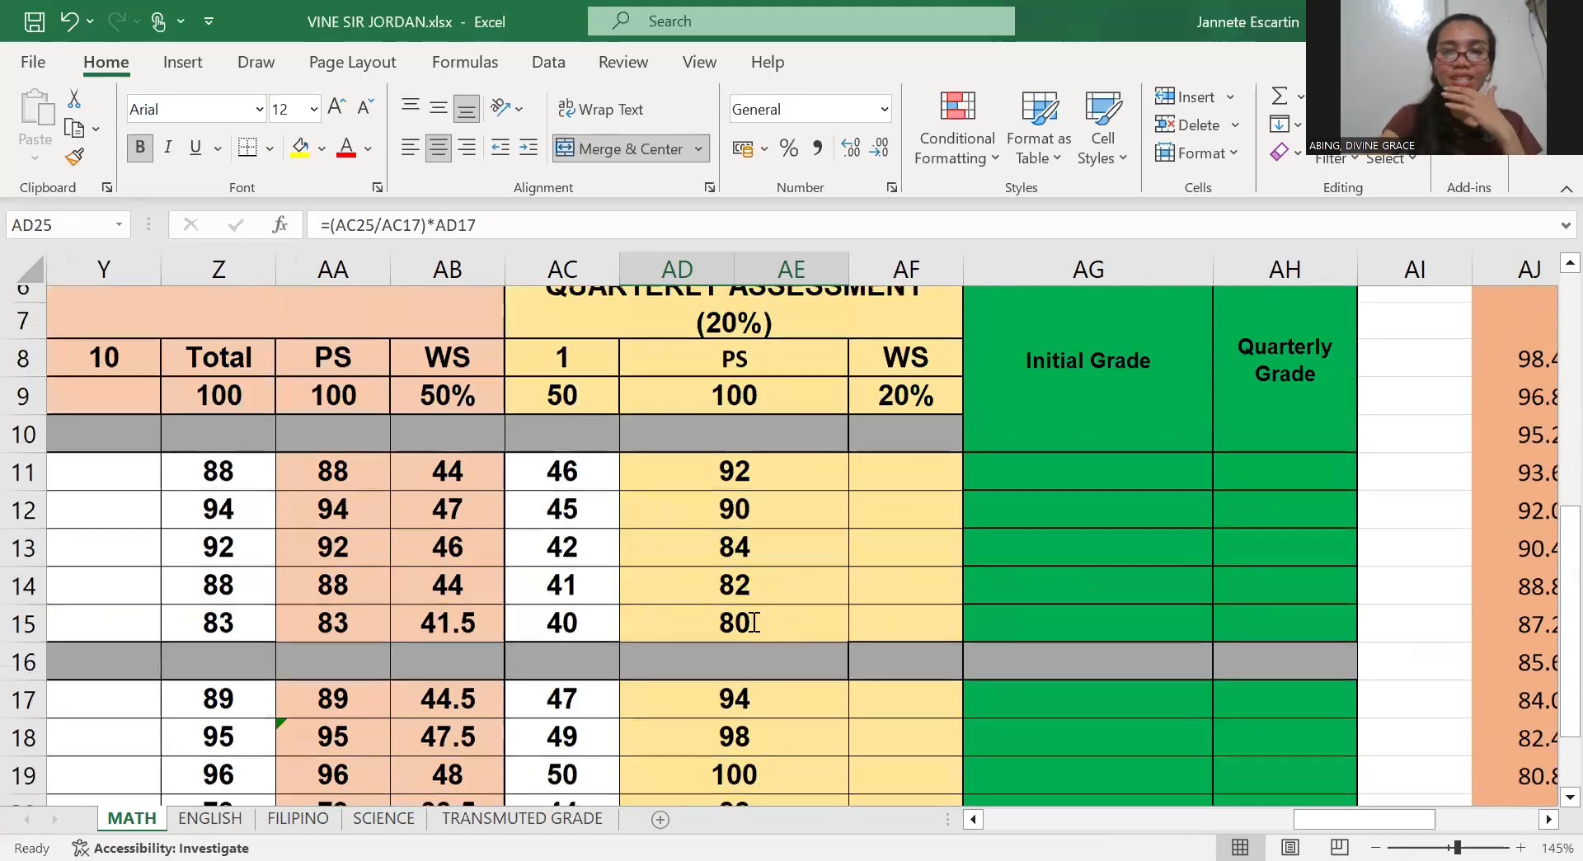
{"action": "left_click", "coordinate": [906, 489]}
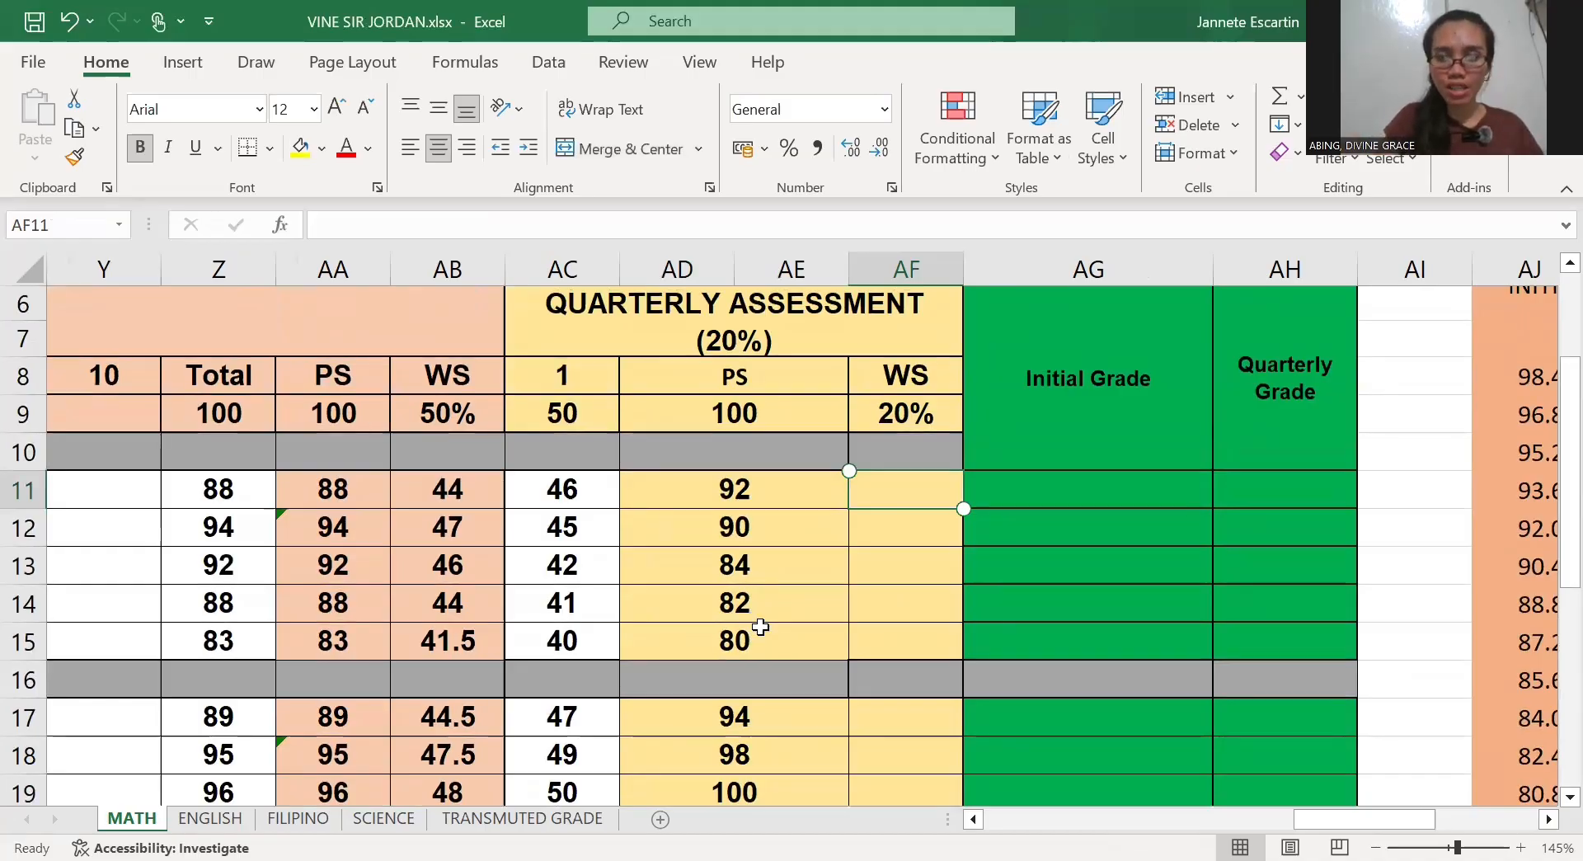
{"action": "type", "text": "="}
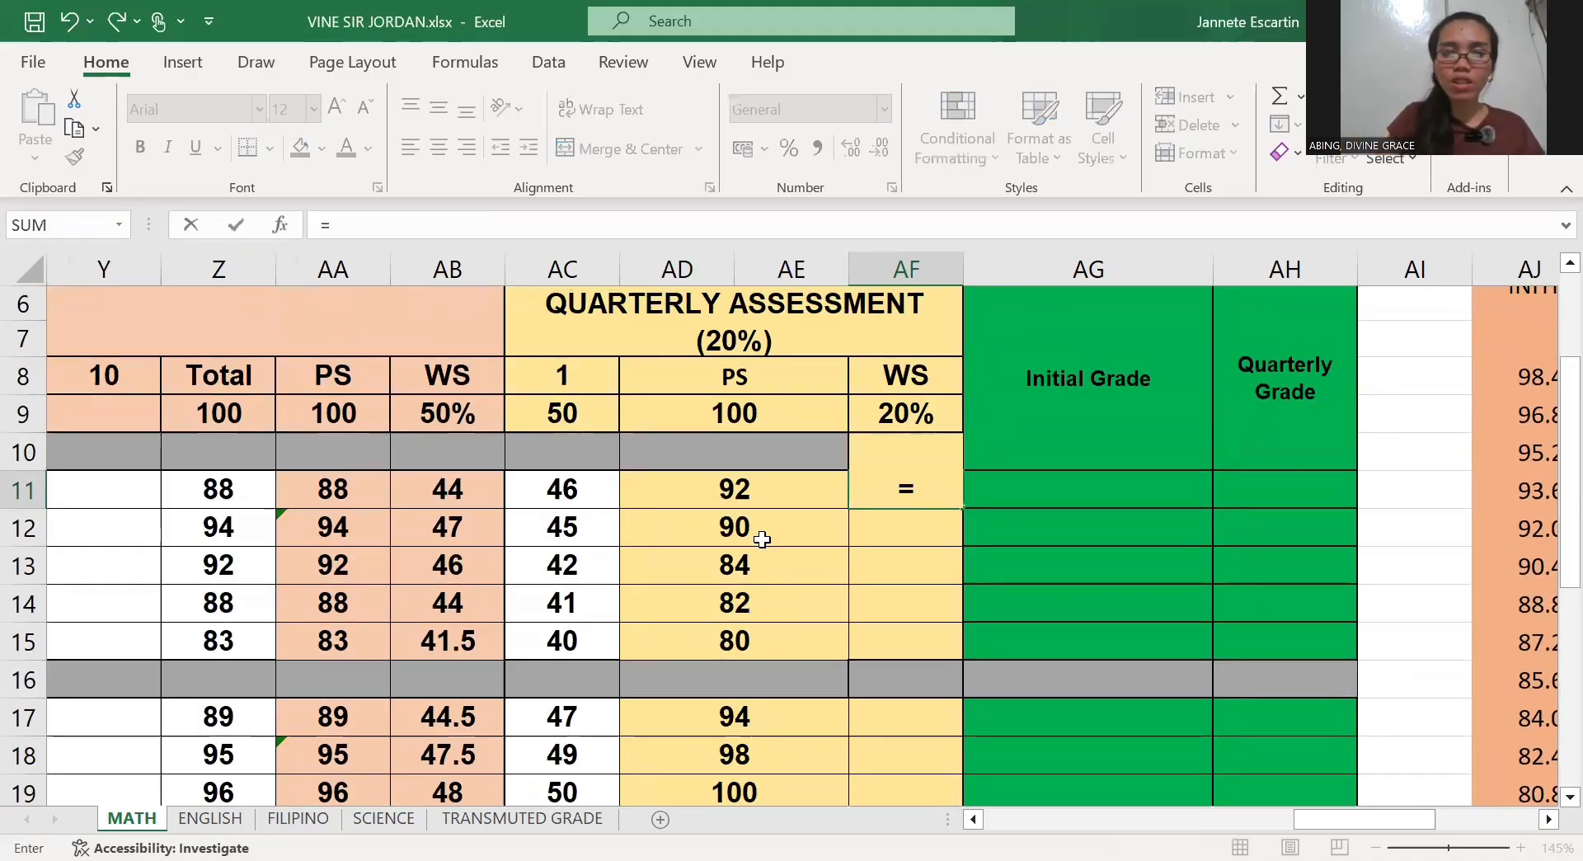
{"action": "left_click", "coordinate": [752, 495]}
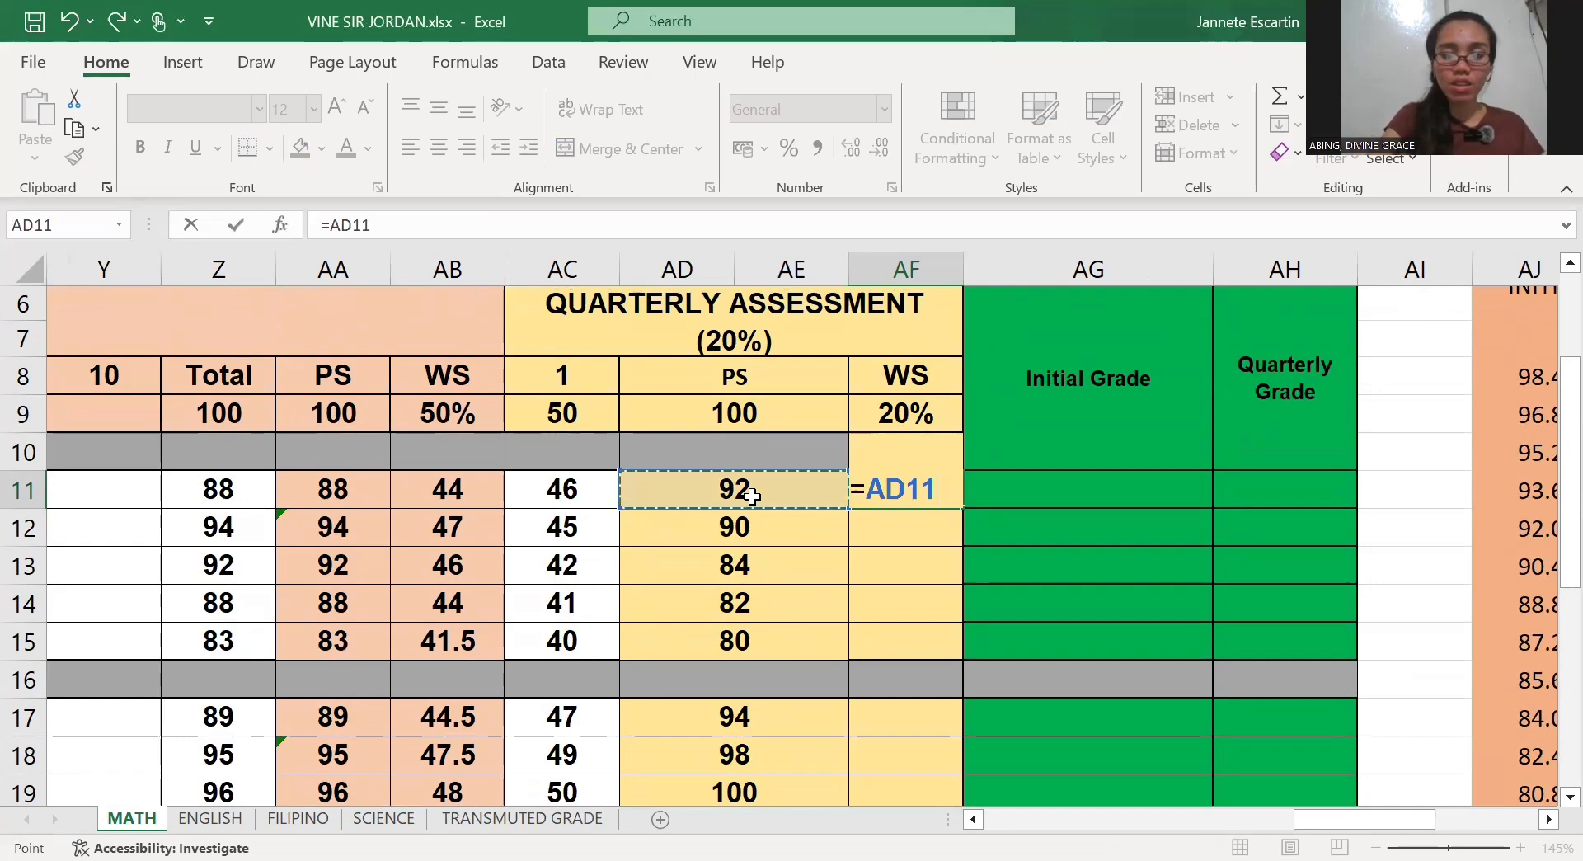
{"action": "type", "text": "*0"}
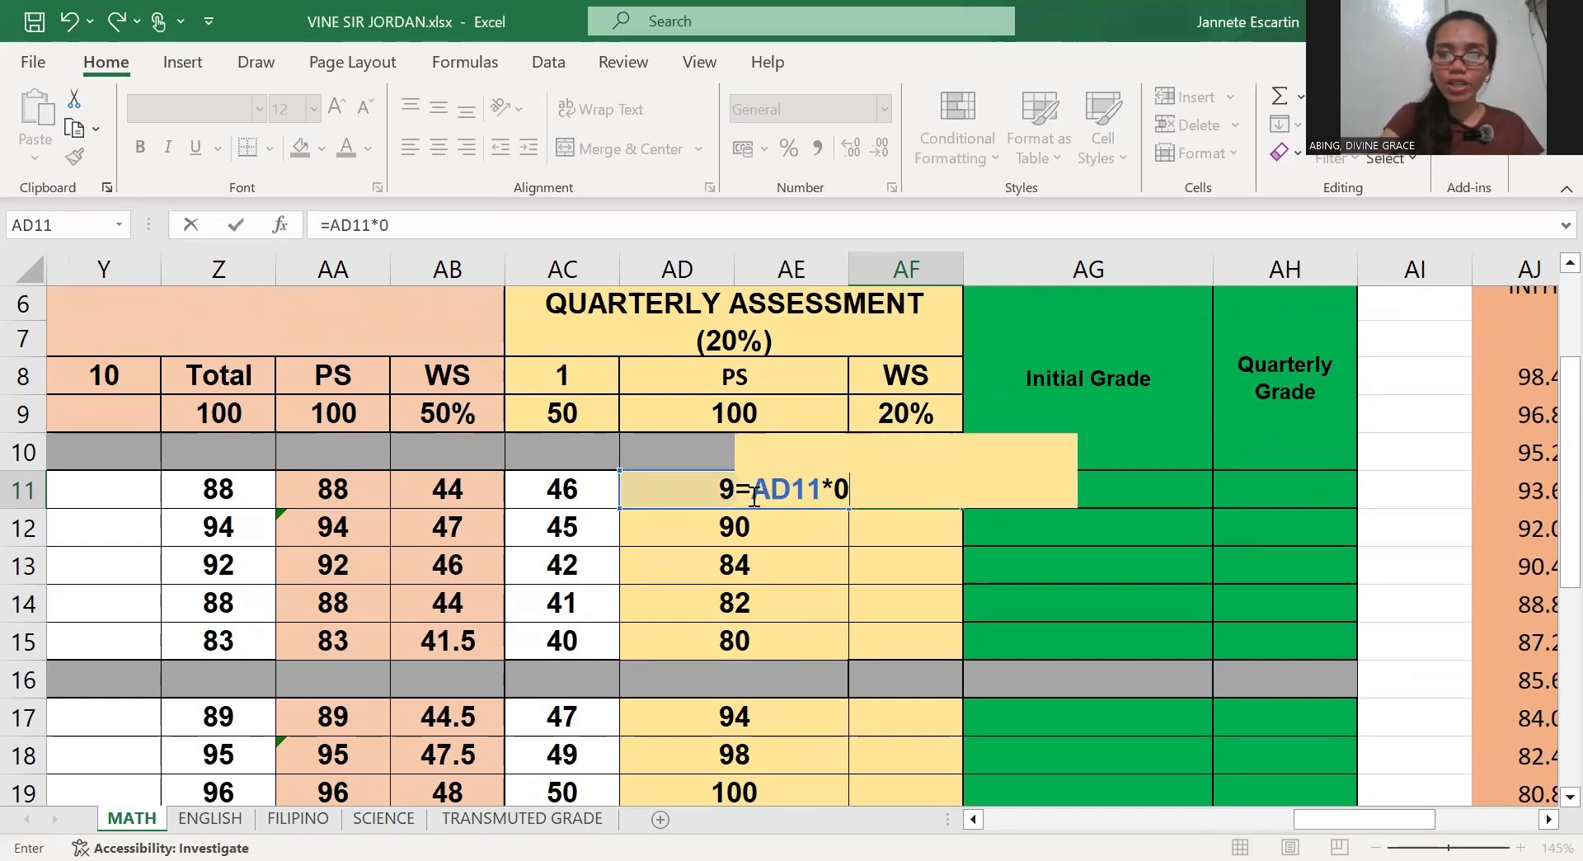
{"action": "type", "text": ".2"}
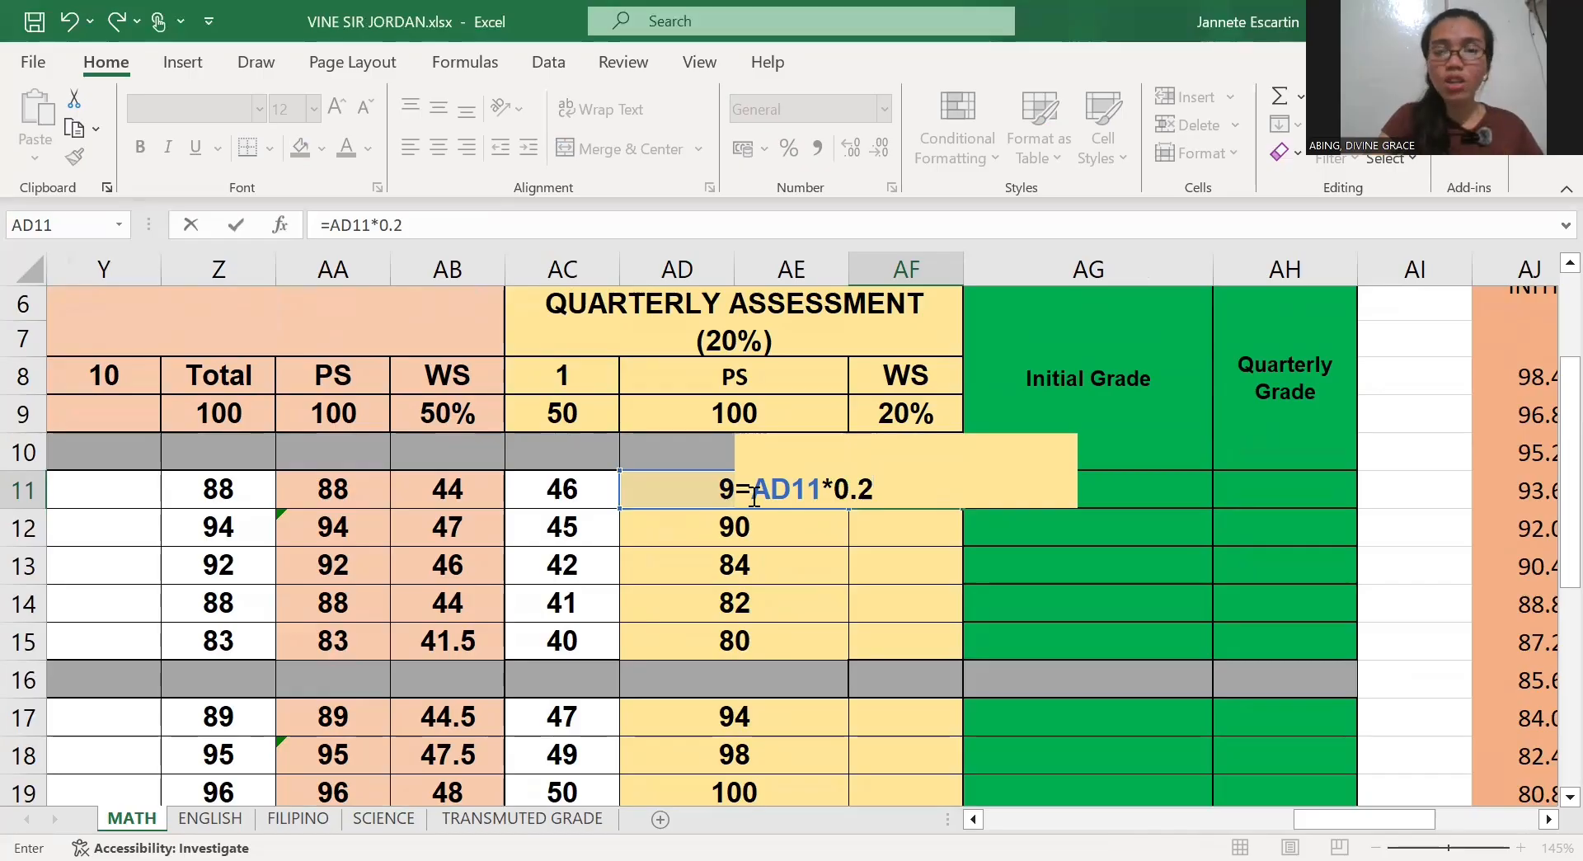
{"action": "key", "text": "Return"}
{"action": "left_click", "coordinate": [869, 488]}
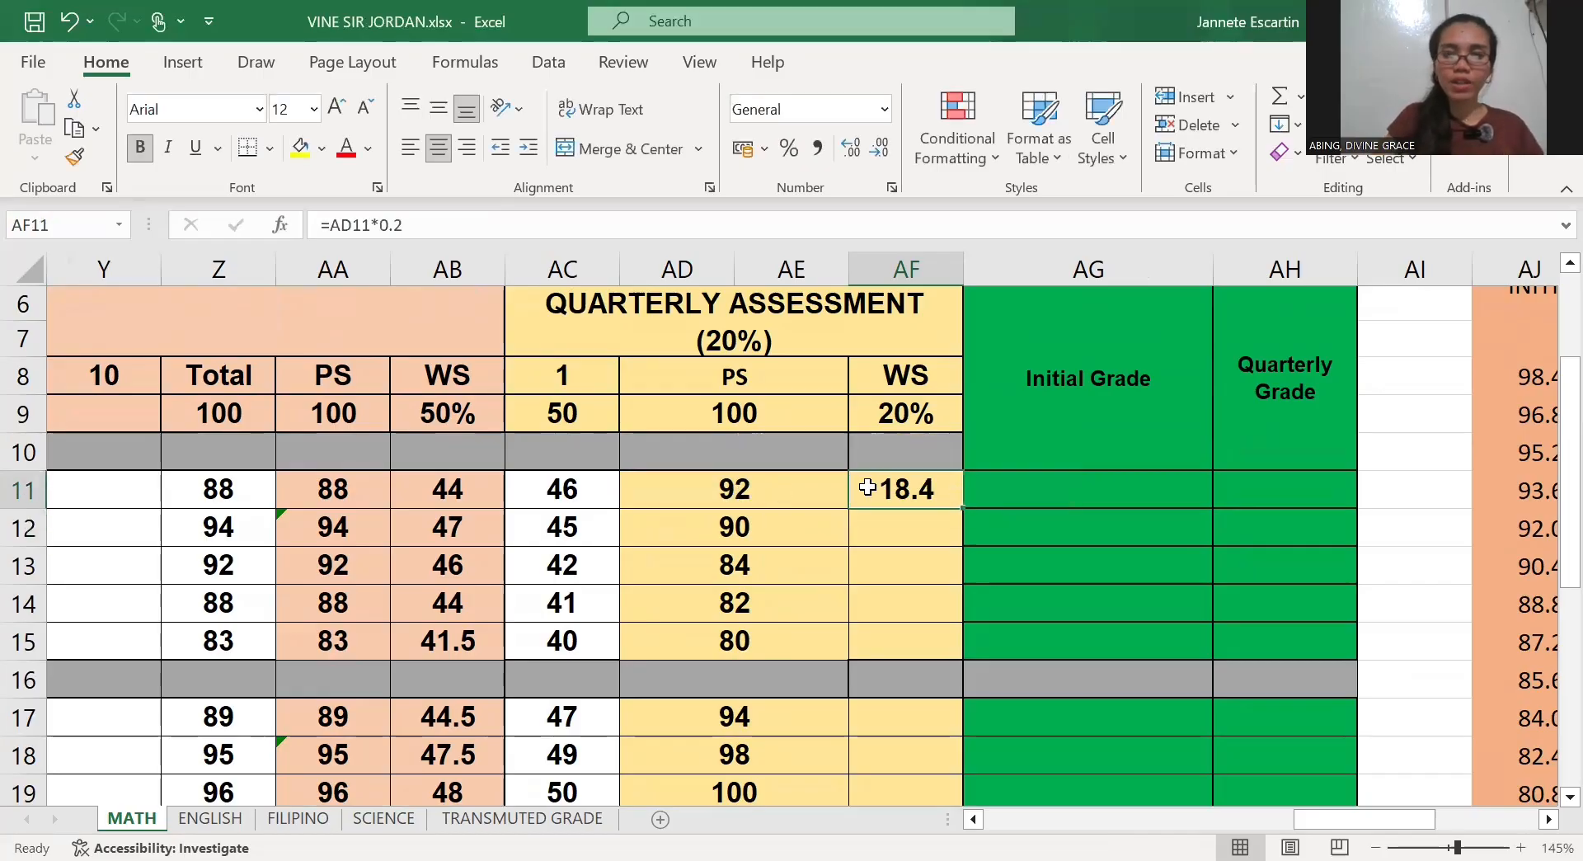
{"action": "left_click_drag", "start_coordinate": [959, 505], "coordinate": [891, 582]}
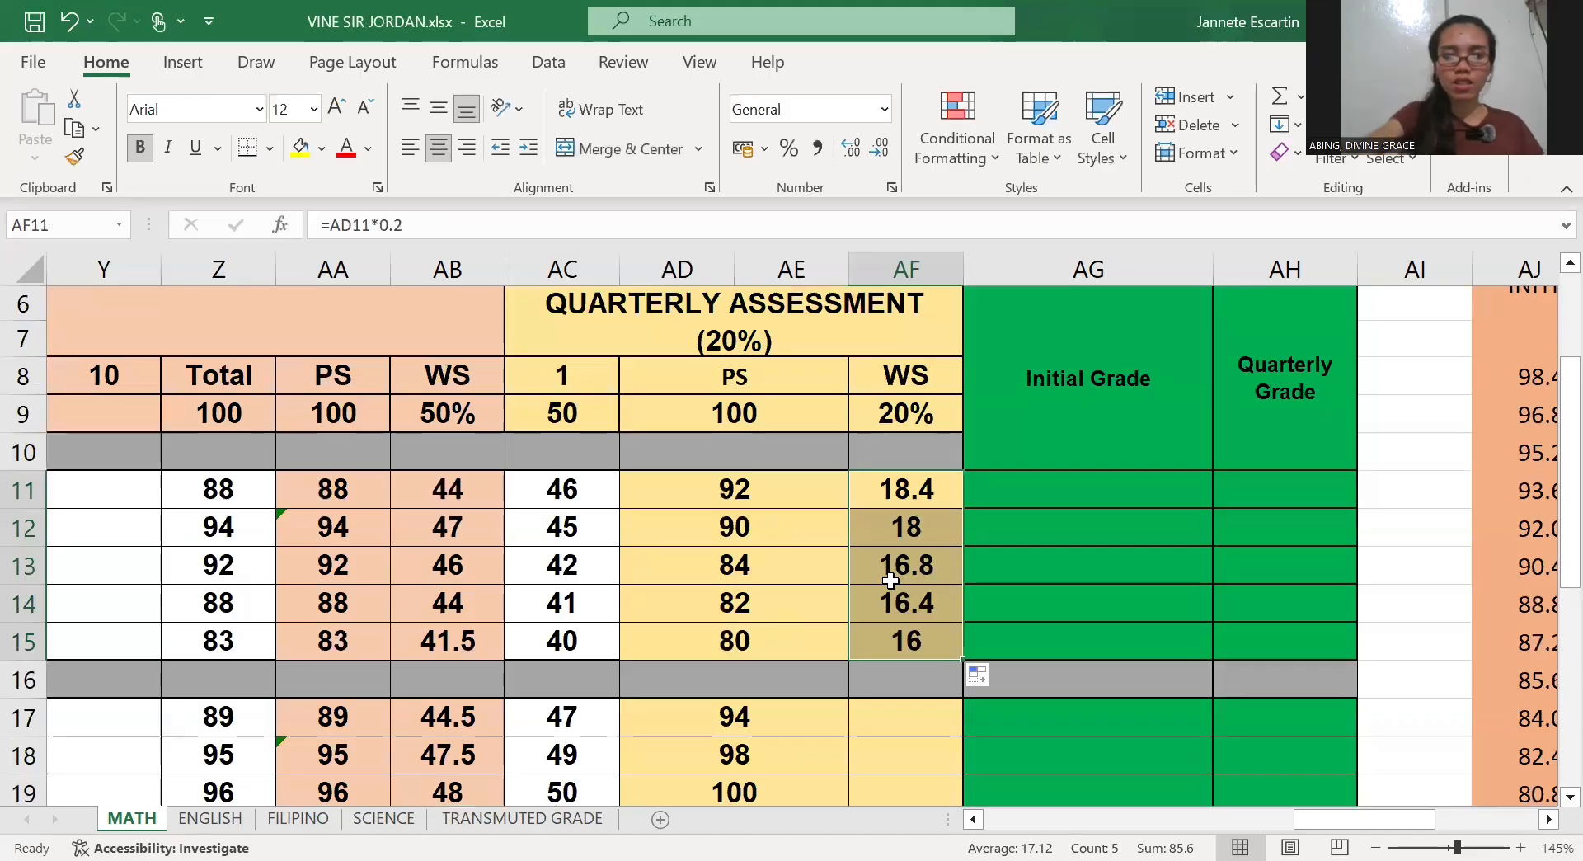
Compute the first female learner's quarterly assessment weighted score in AF17 with =AD17*0.2 and fill it down to AF26
{"action": "scroll", "coordinate": [891, 581], "scroll_direction": "down", "scroll_amount": 3}
{"action": "left_click", "coordinate": [900, 460]}
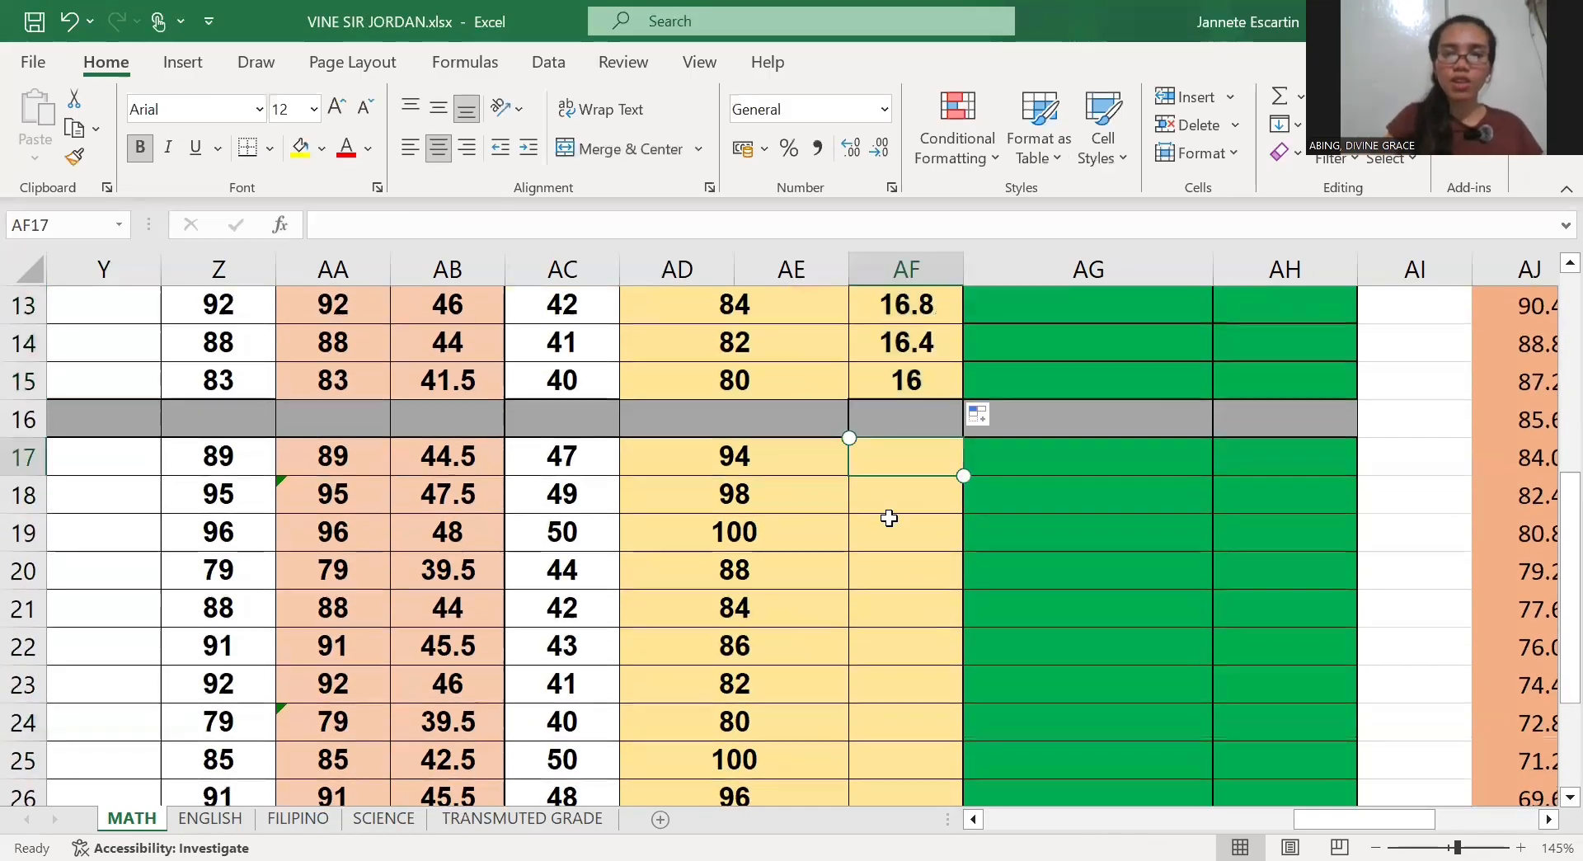
{"action": "type", "text": "="}
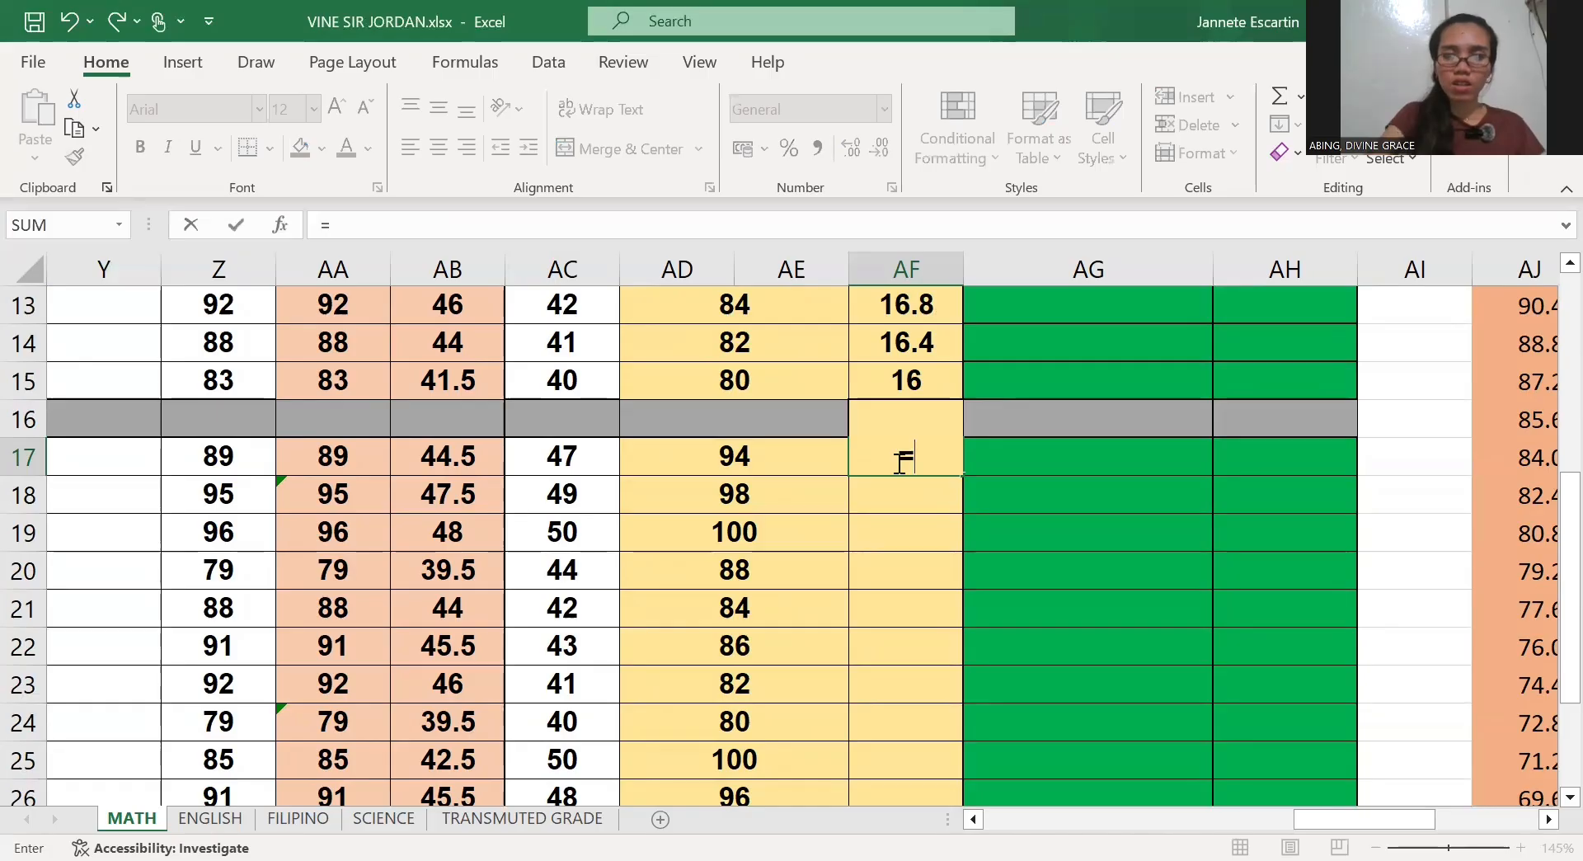
{"action": "key", "text": "Left"}
{"action": "scroll", "coordinate": [901, 462], "scroll_direction": "up", "scroll_amount": 2}
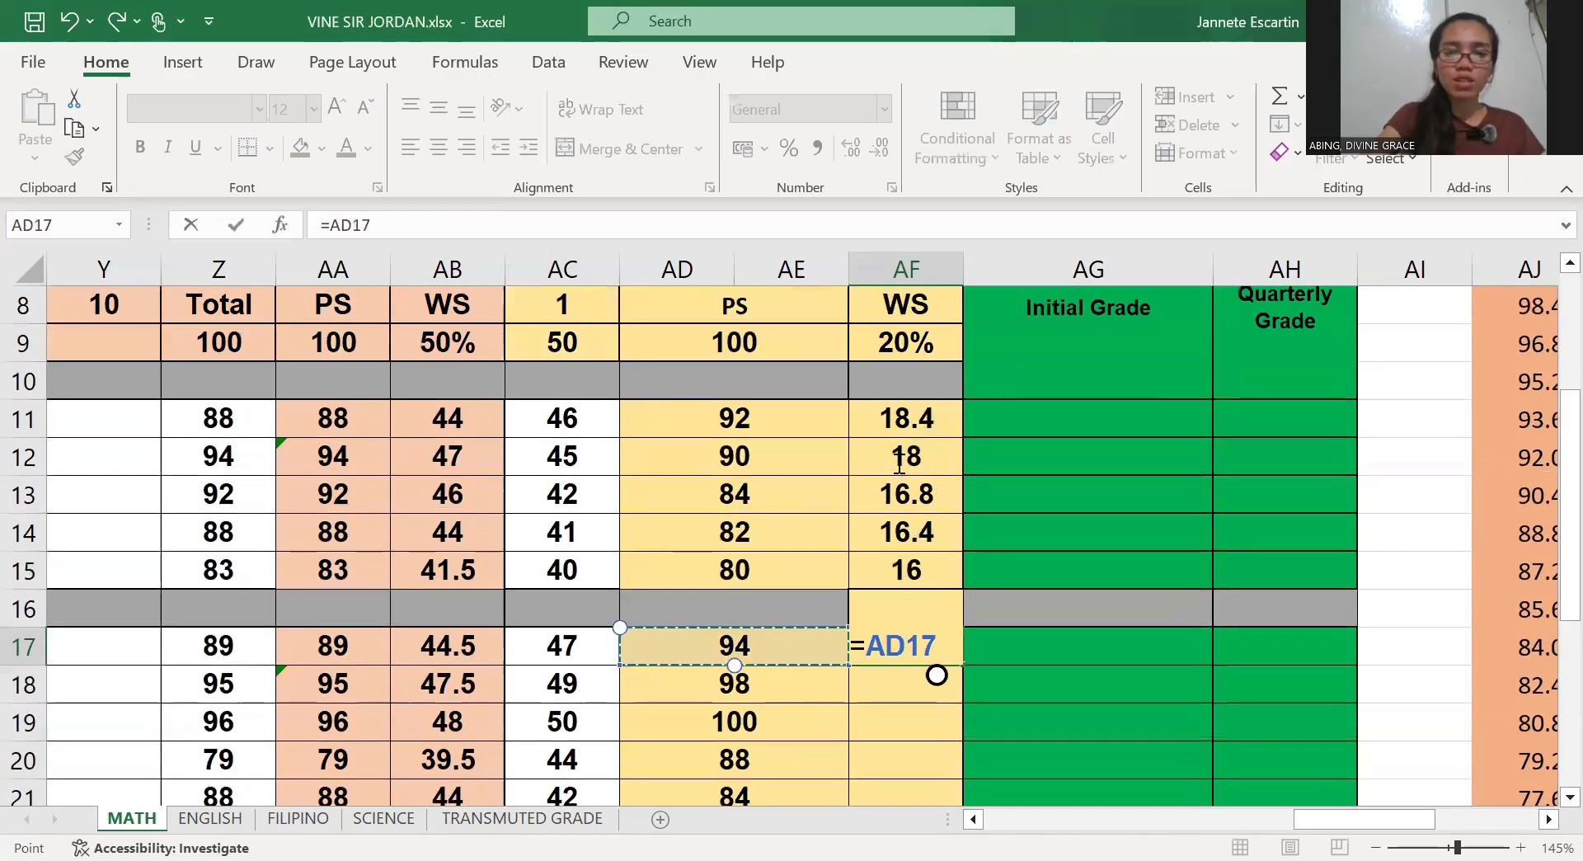
{"action": "type", "text": "*"}
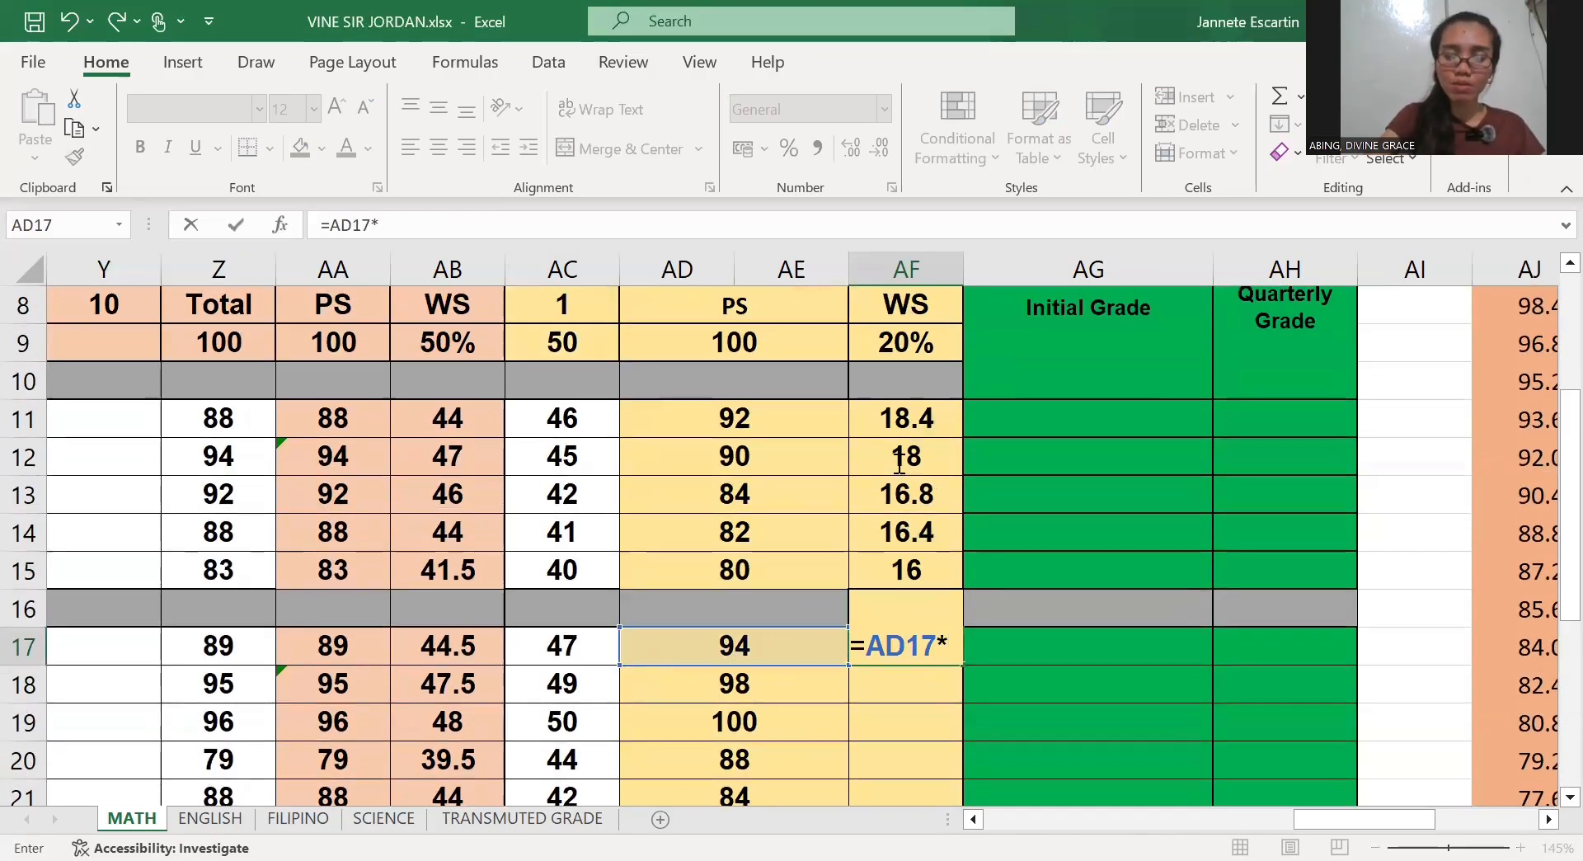
{"action": "type", "text": "0"}
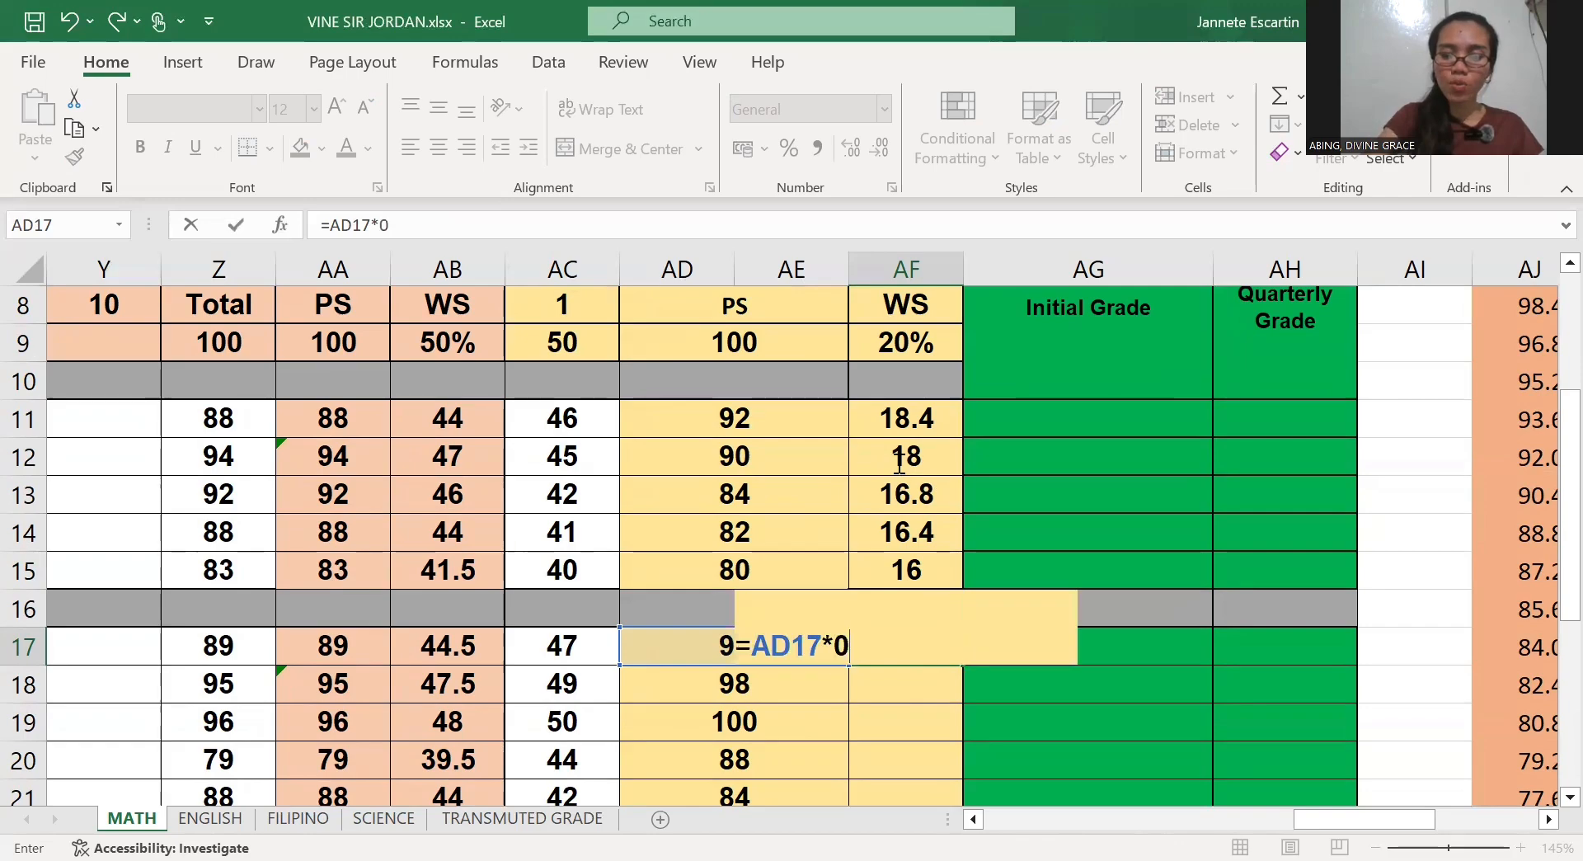
{"action": "type", "text": ".2"}
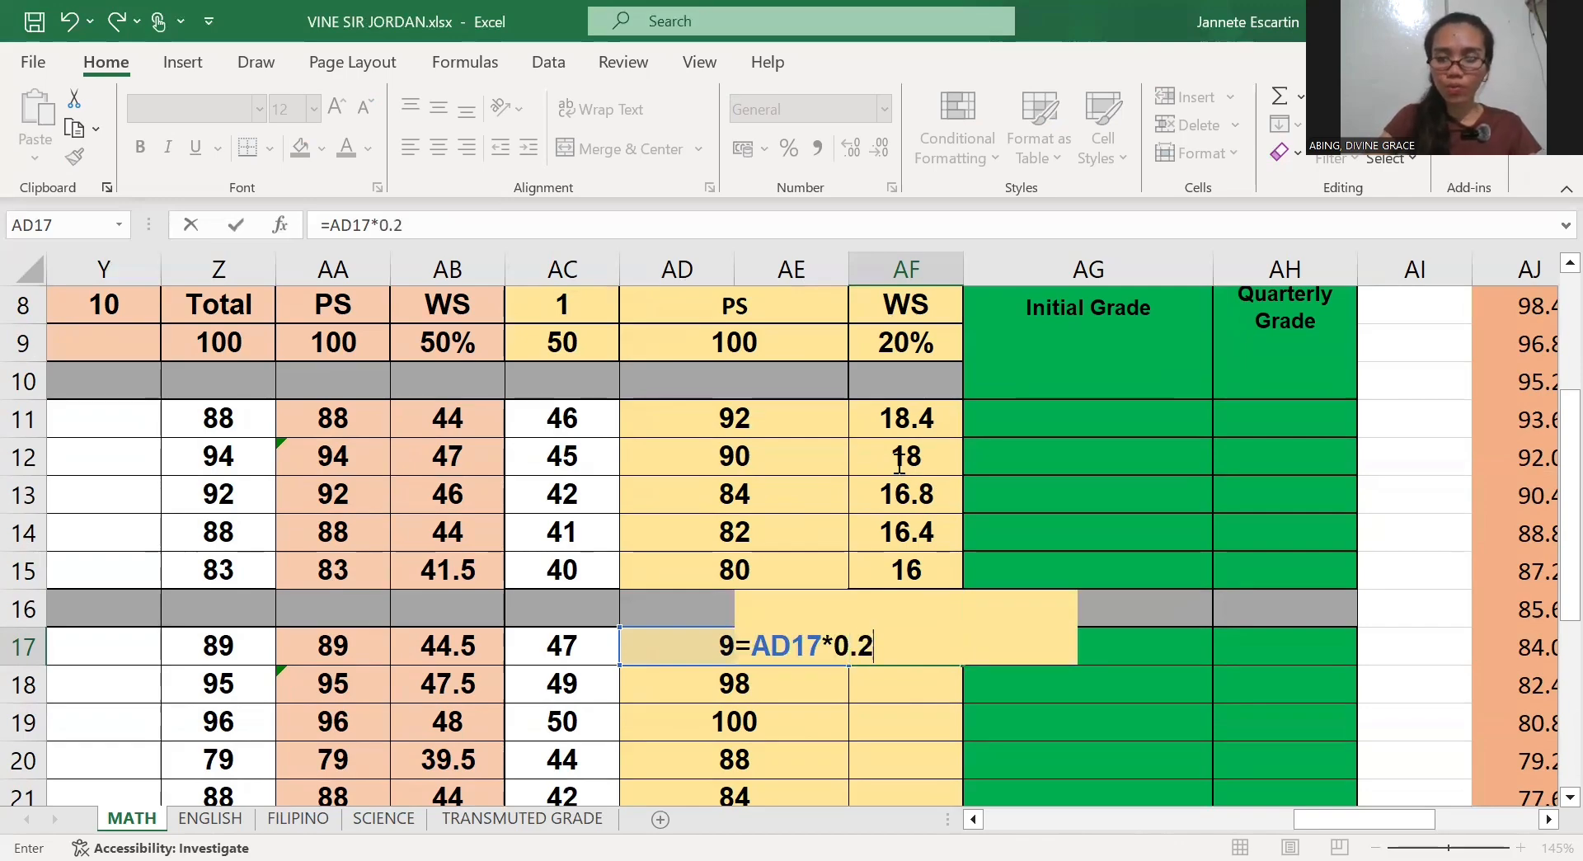
{"action": "key", "text": "Return"}
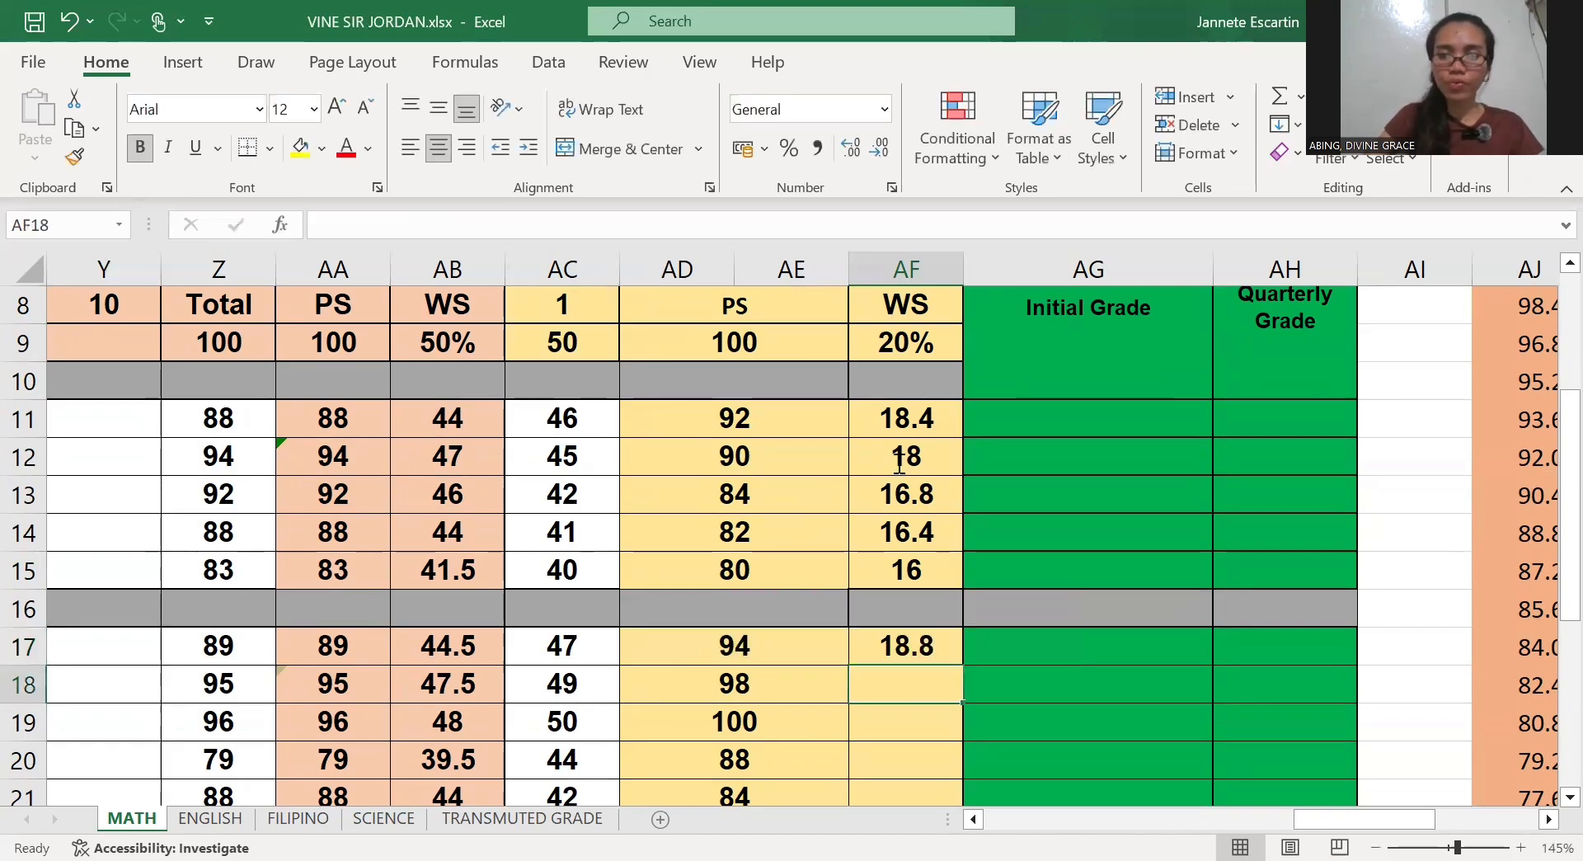
{"action": "left_click", "coordinate": [930, 646]}
{"action": "left_click_drag", "start_coordinate": [961, 664], "coordinate": [943, 784]}
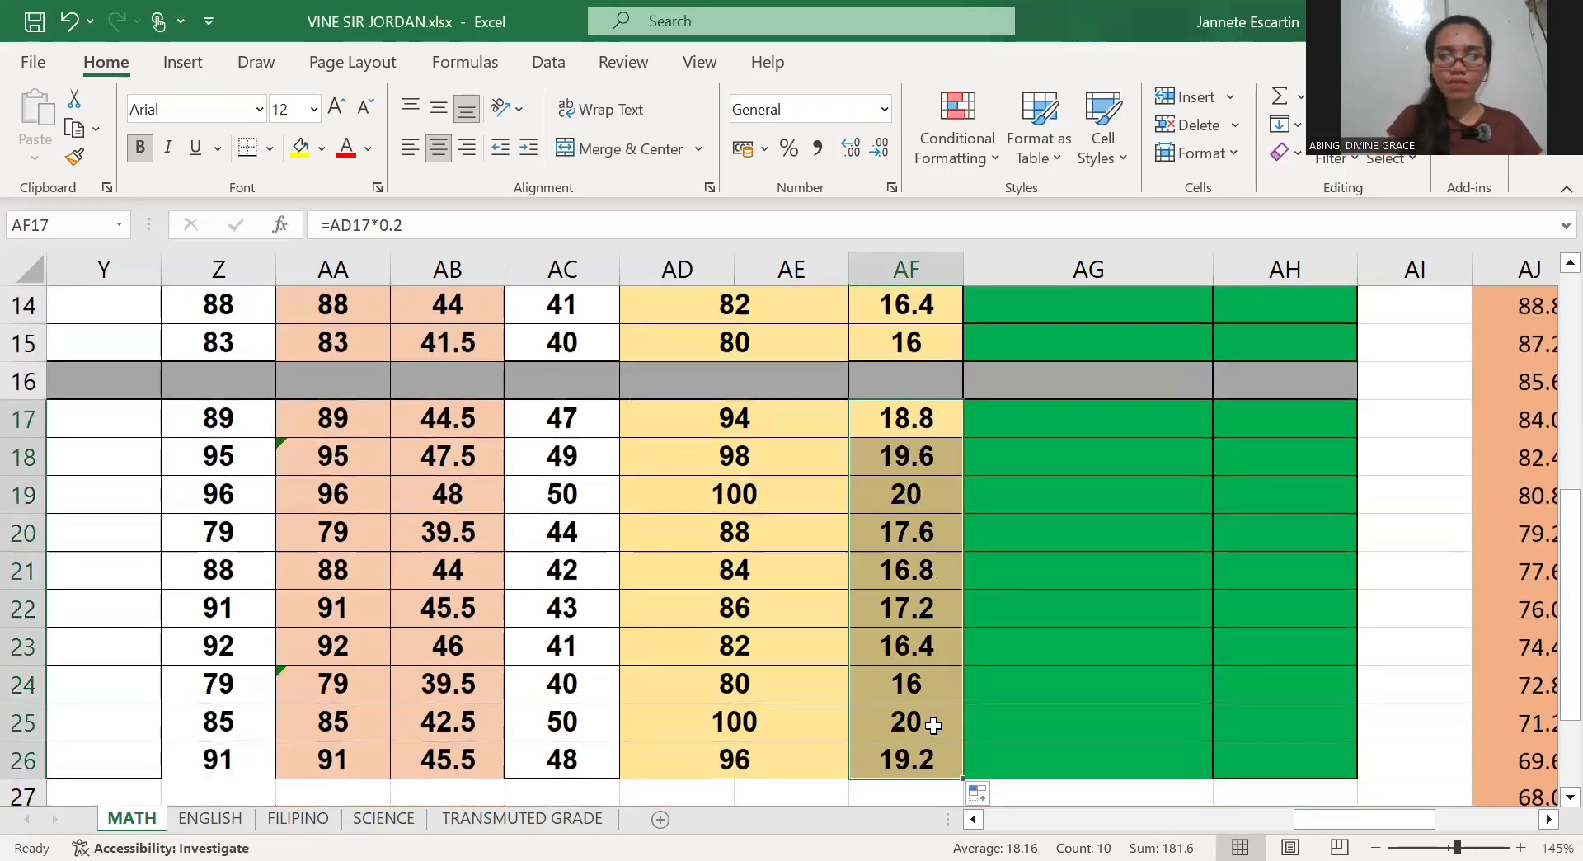
Compute the first male learner's initial grade in AG11 by adding the three weighted scores with =SUM(O11,AB11,AF11)
{"action": "scroll", "coordinate": [934, 725], "scroll_direction": "up", "scroll_amount": 3}
{"action": "scroll", "coordinate": [932, 725], "scroll_direction": "right", "scroll_amount": 2}
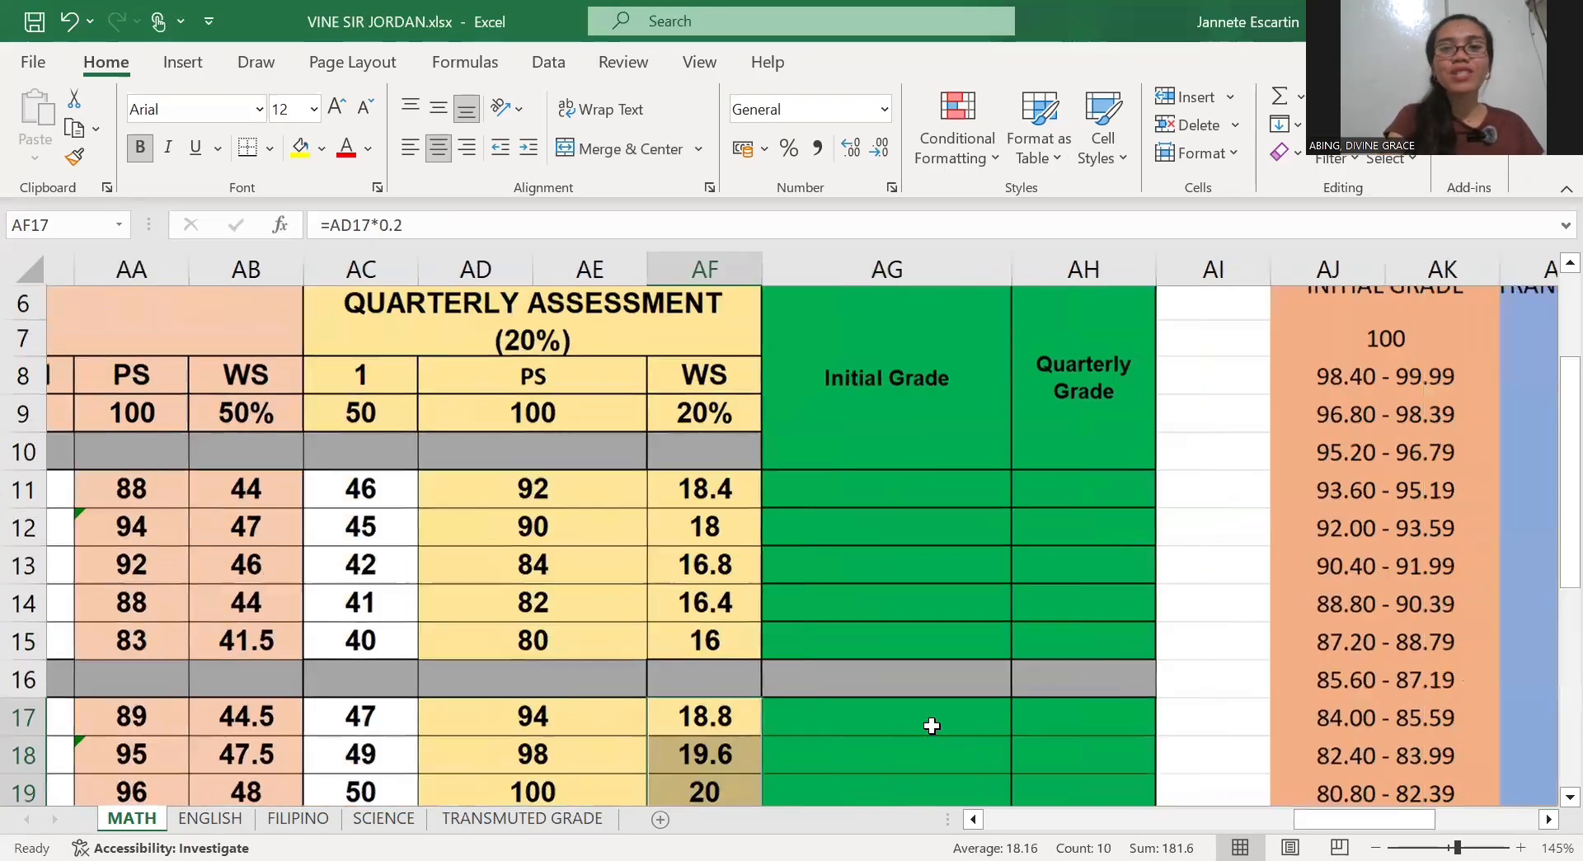
{"action": "scroll", "coordinate": [931, 726], "scroll_direction": "right", "scroll_amount": 1}
{"action": "left_click", "coordinate": [859, 378]}
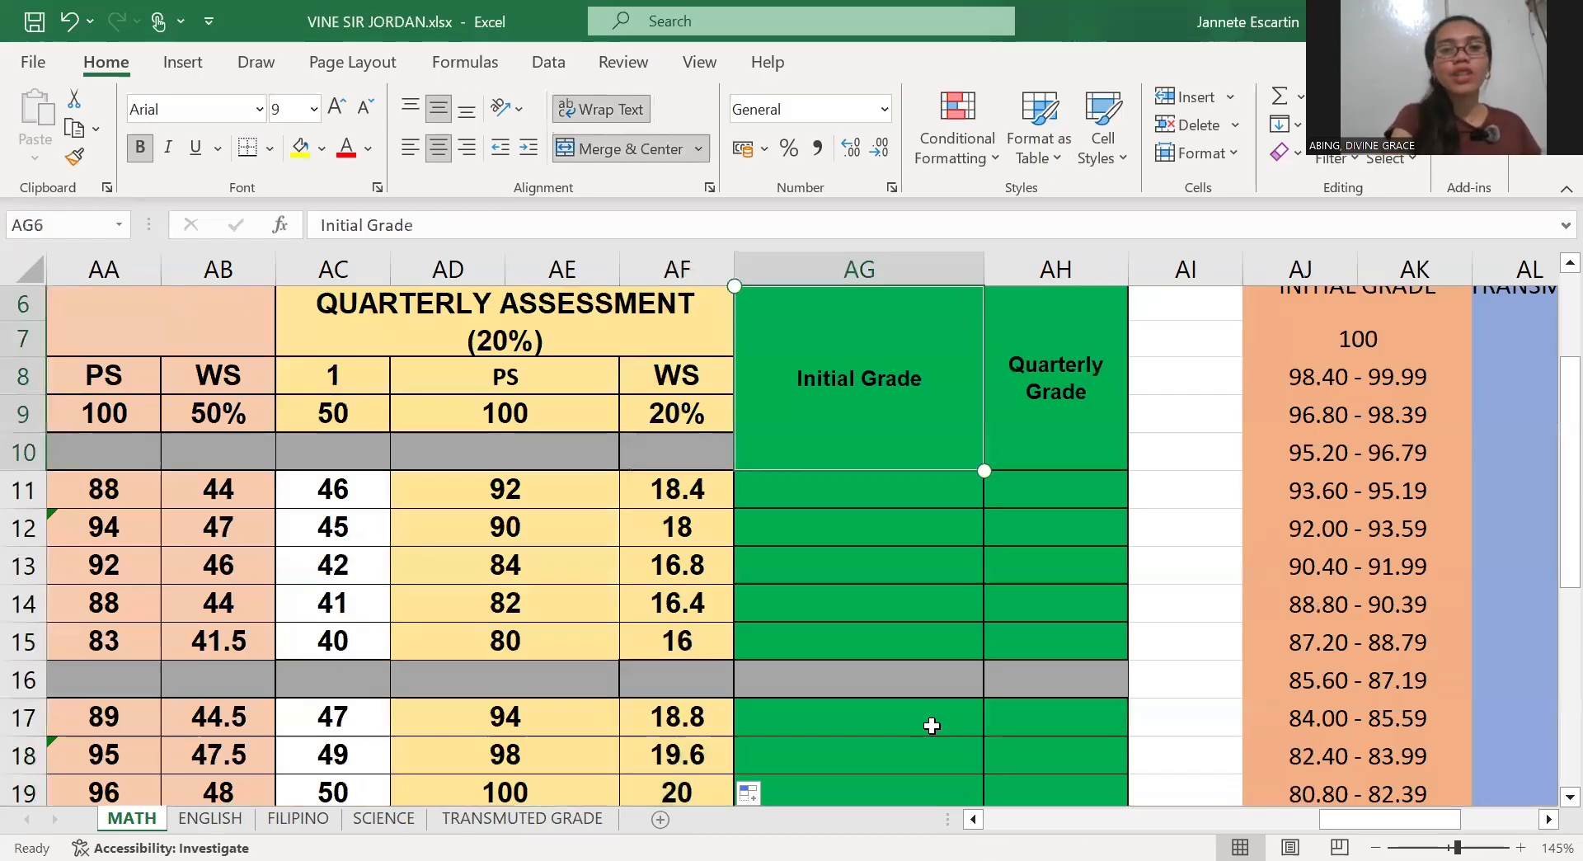
{"action": "scroll", "coordinate": [932, 726], "scroll_direction": "left", "scroll_amount": 10}
{"action": "scroll", "coordinate": [932, 726], "scroll_direction": "right", "scroll_amount": 5}
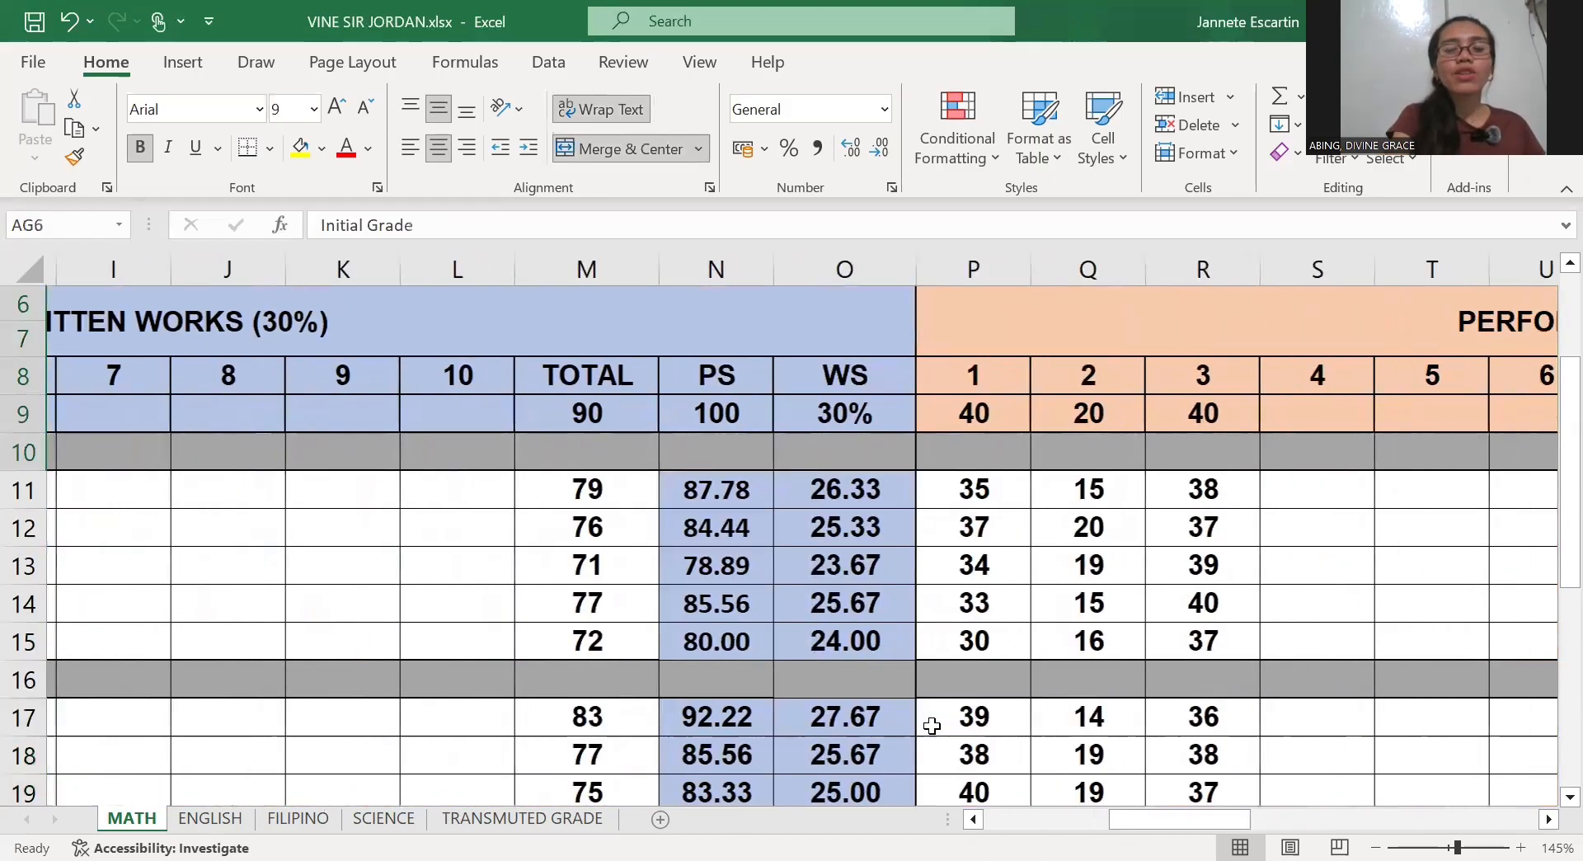
{"action": "scroll", "coordinate": [931, 726], "scroll_direction": "right", "scroll_amount": 4}
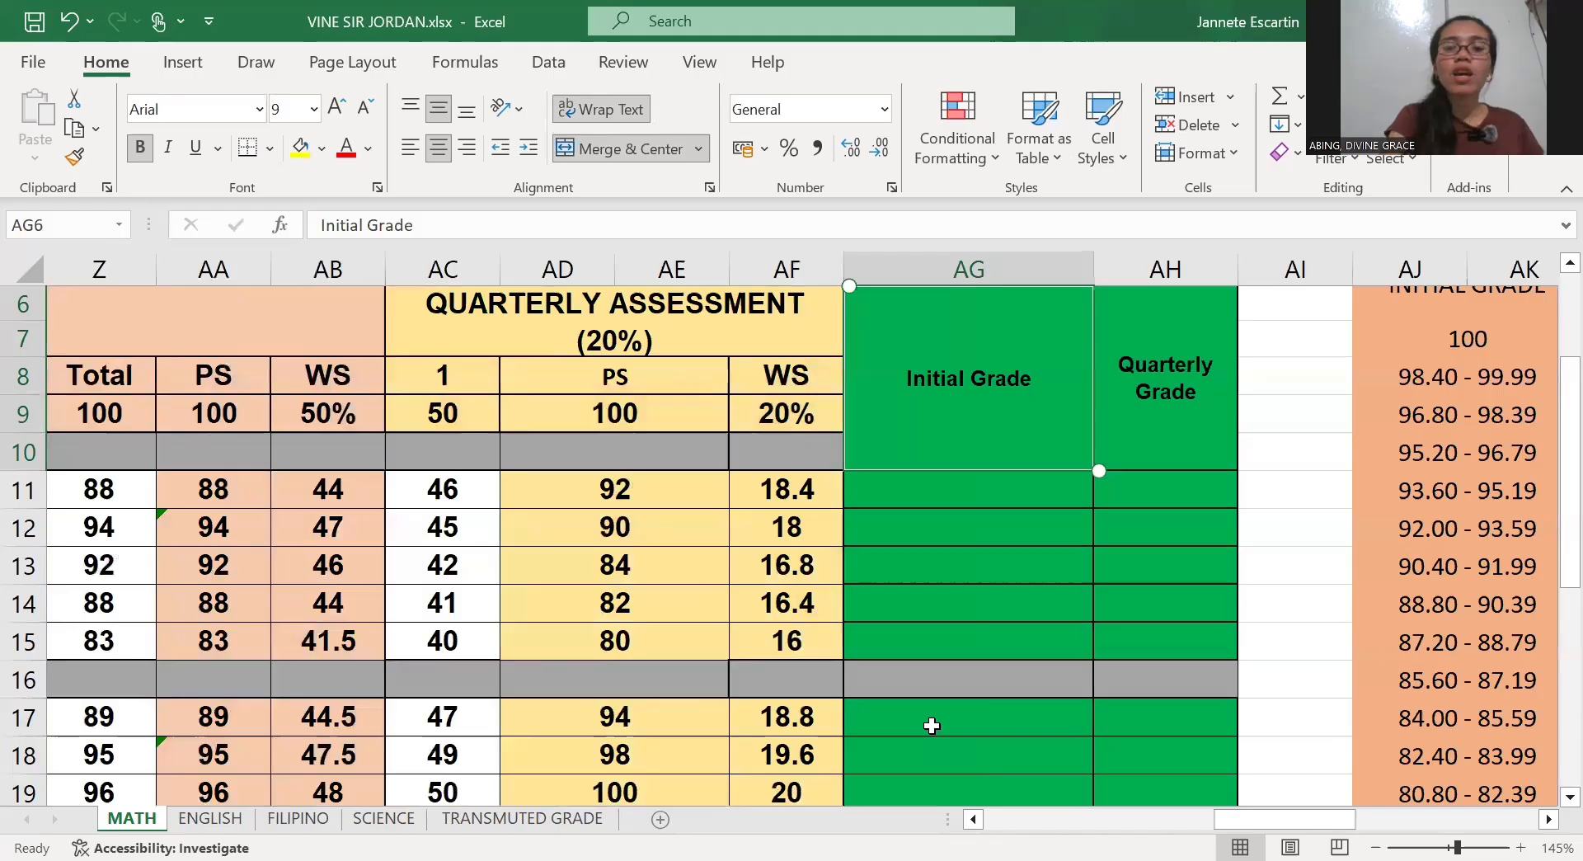
{"action": "key", "text": "Down"}
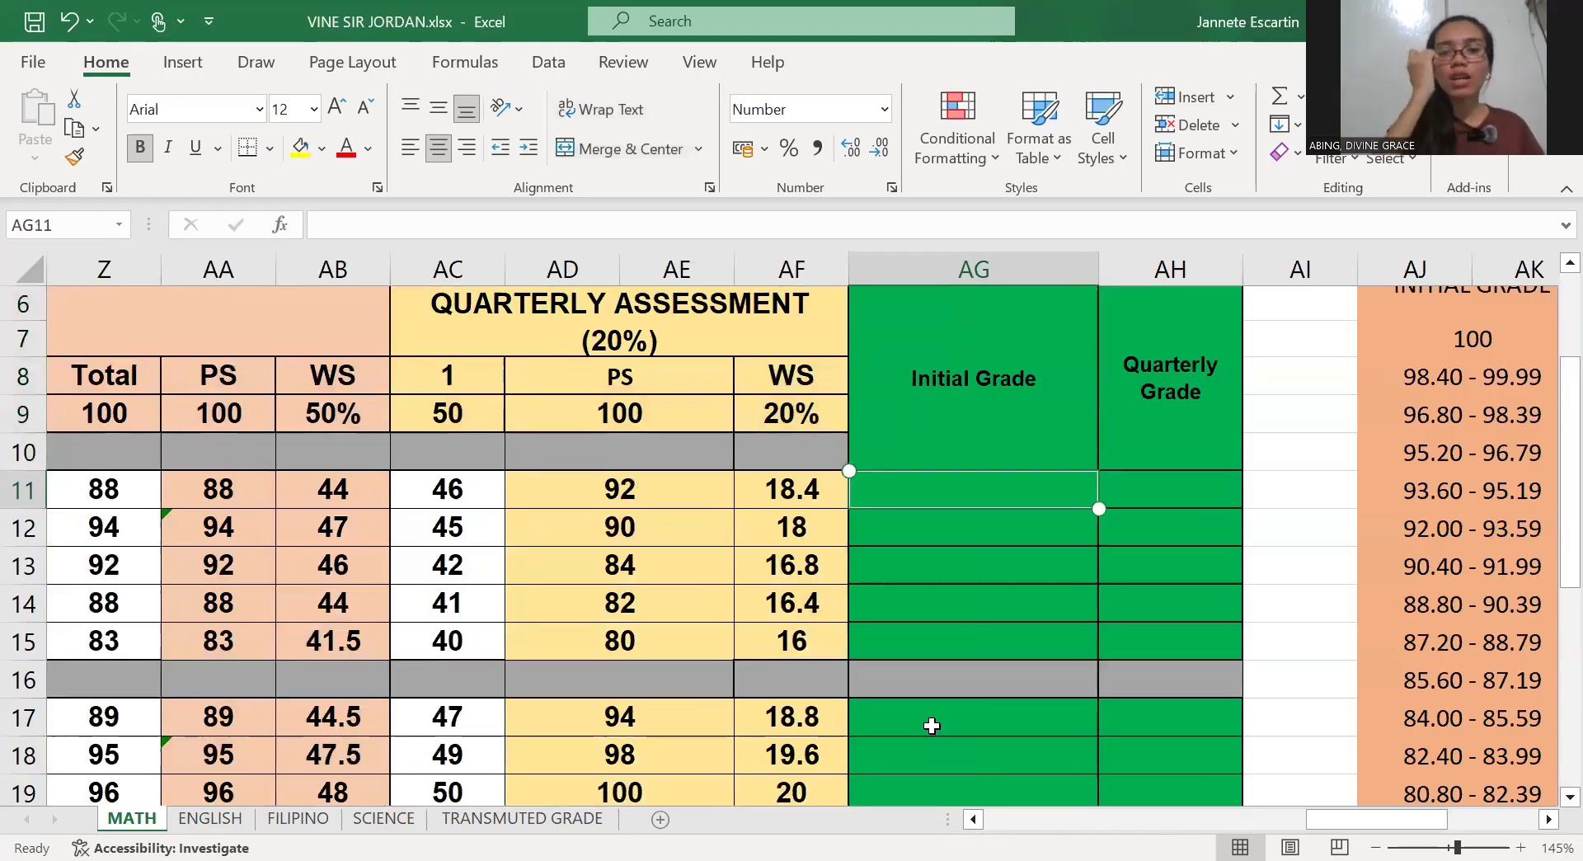
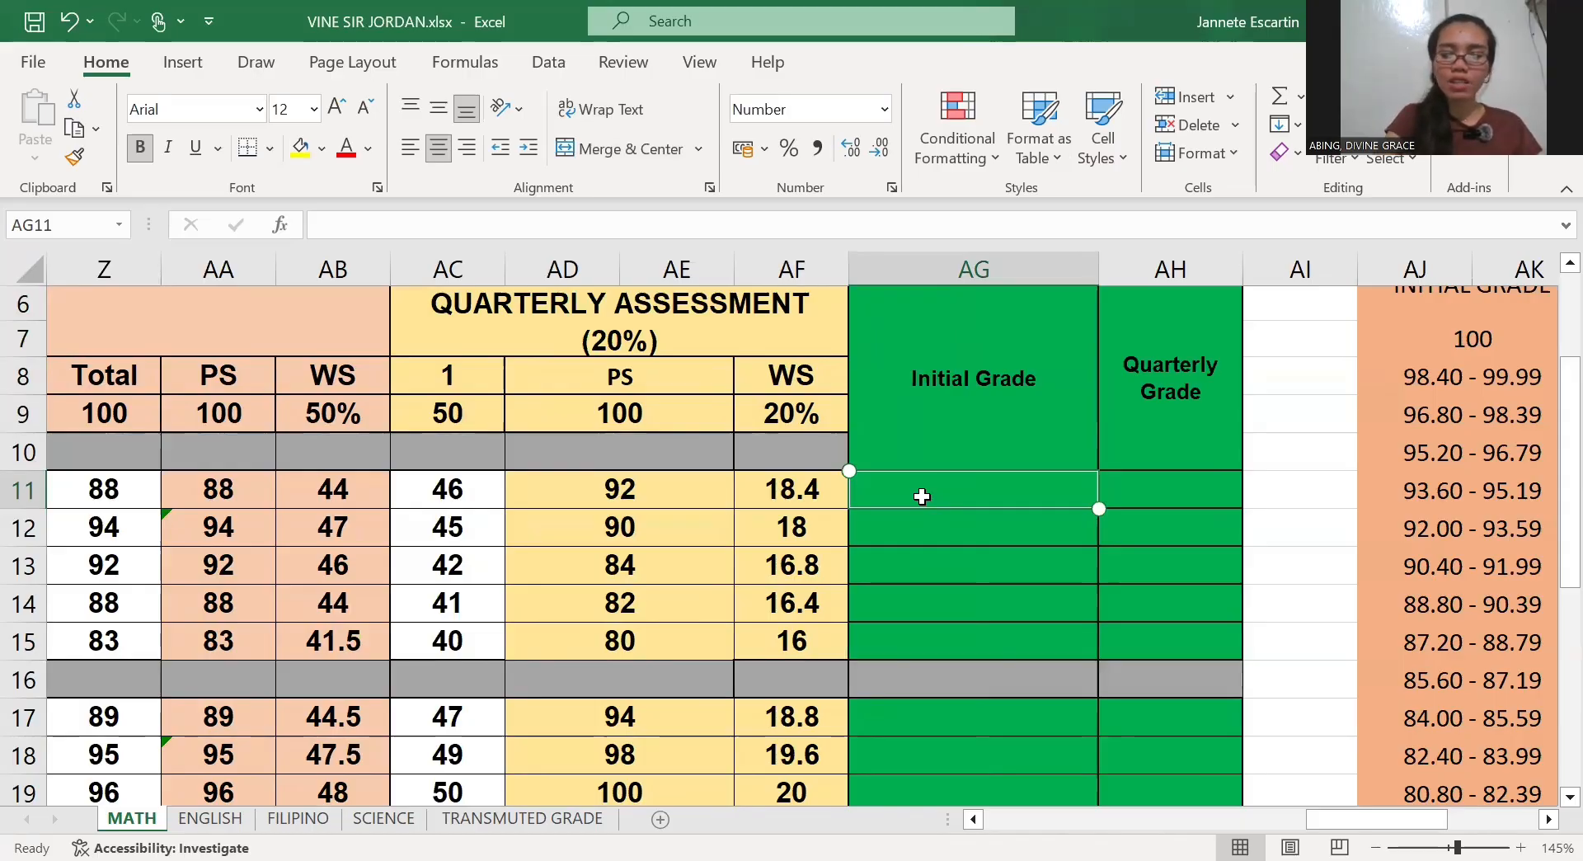
{"action": "type", "text": "="}
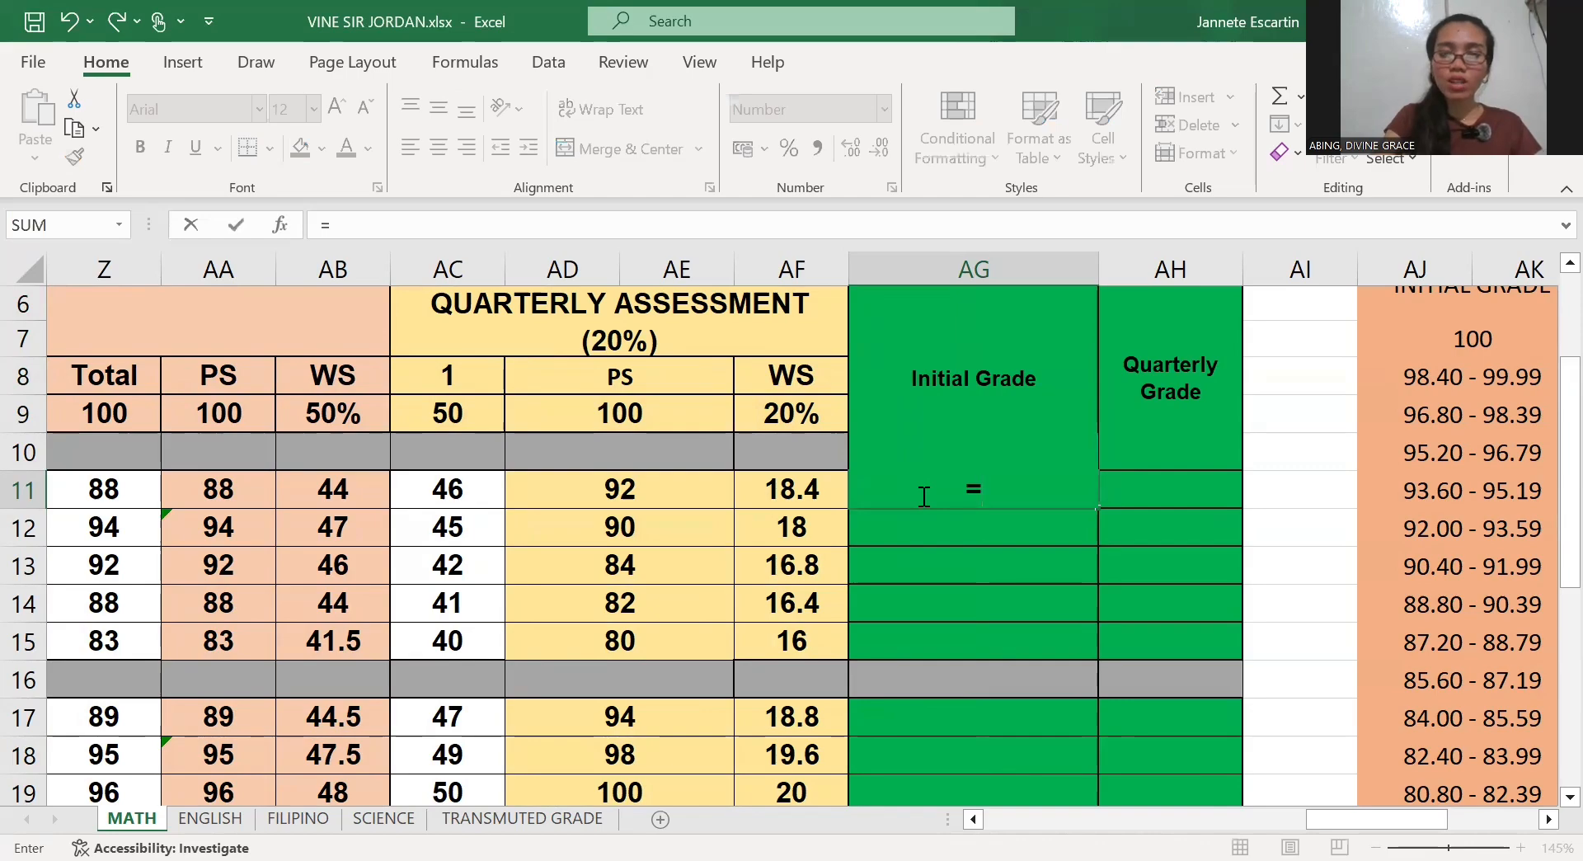
{"action": "type", "text": "sum"}
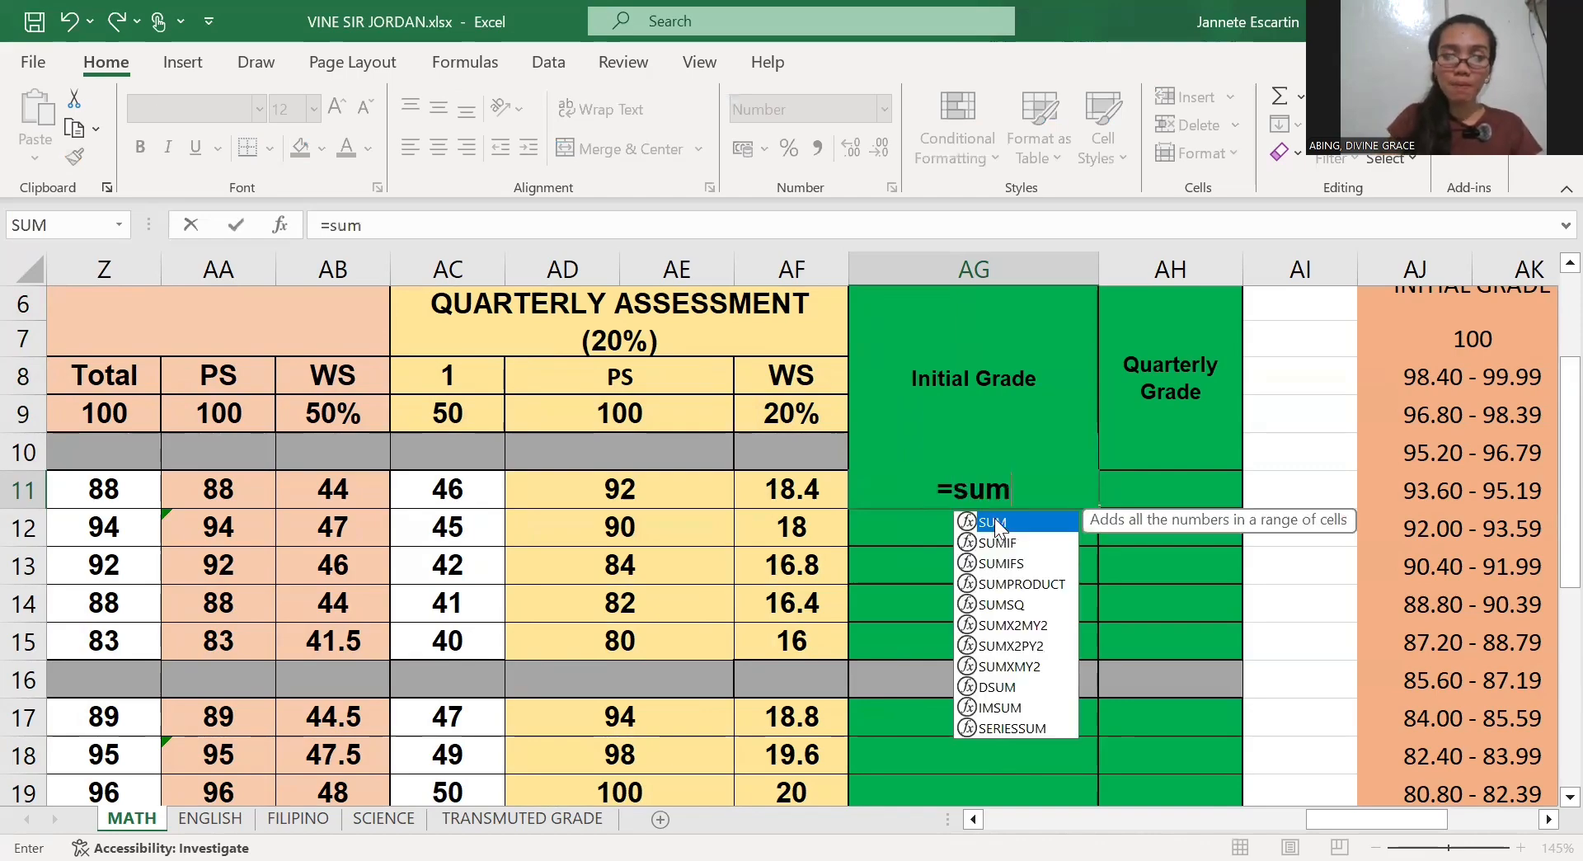
{"action": "double_click", "coordinate": [994, 523]}
{"action": "scroll", "coordinate": [995, 521], "scroll_direction": "left", "scroll_amount": 5}
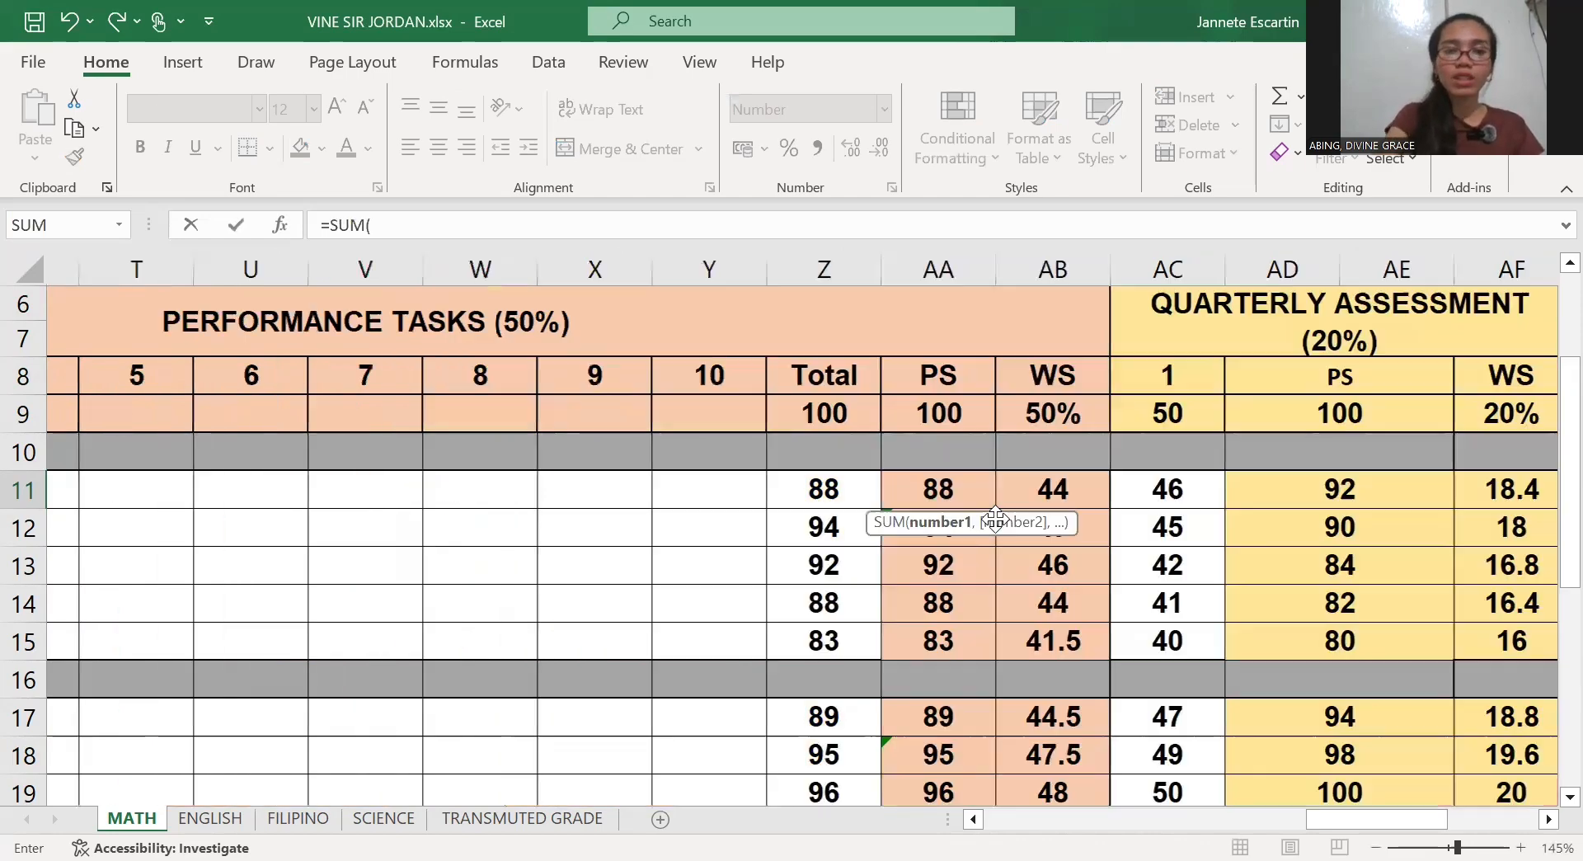
{"action": "scroll", "coordinate": [995, 521], "scroll_direction": "left", "scroll_amount": 5}
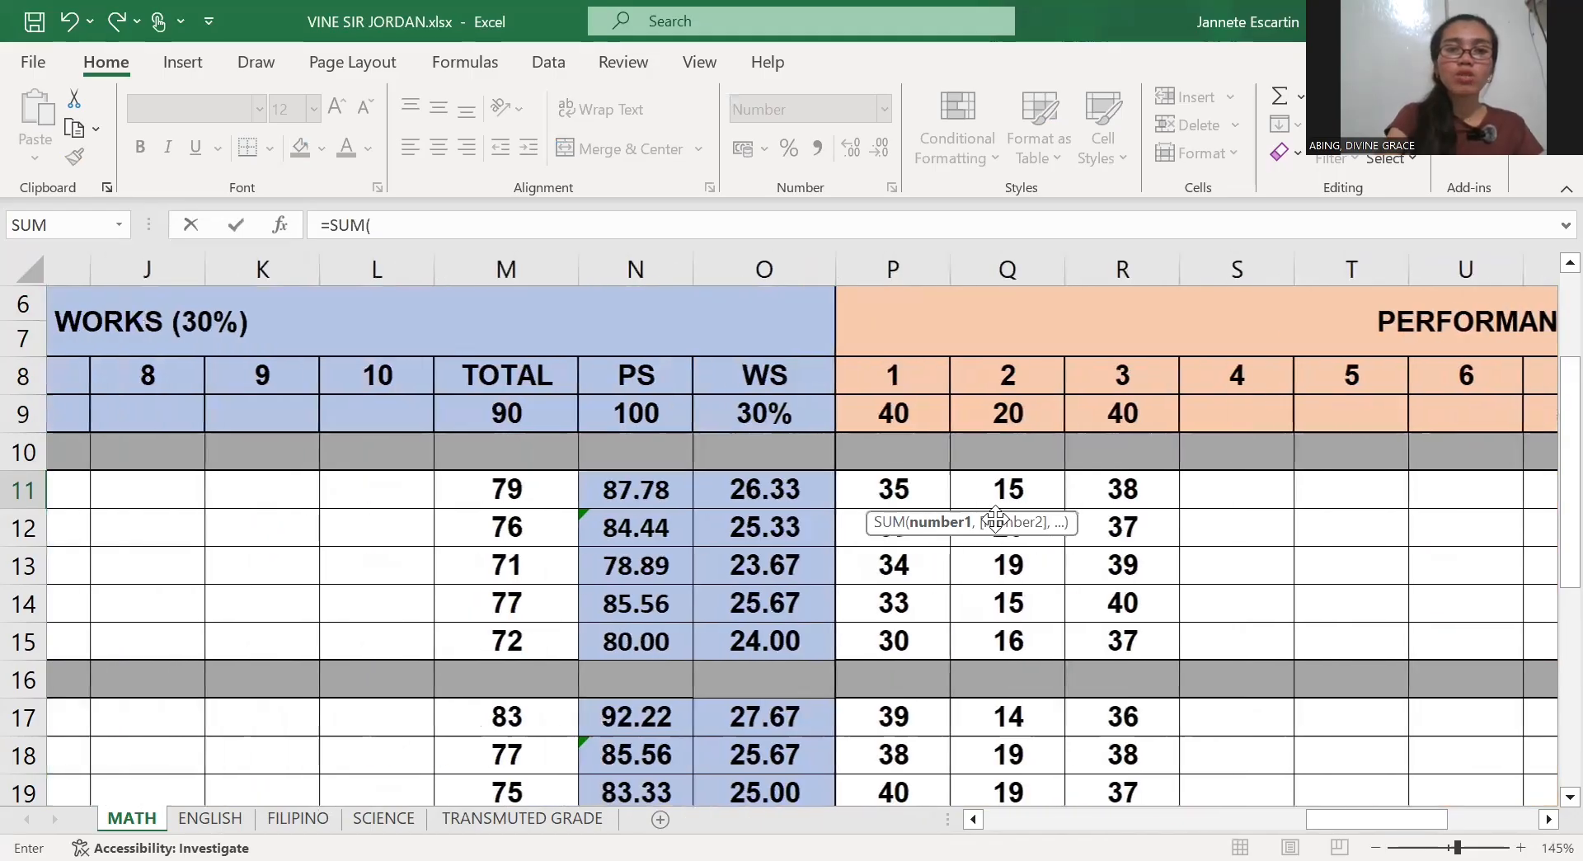
{"action": "left_click", "coordinate": [836, 490]}
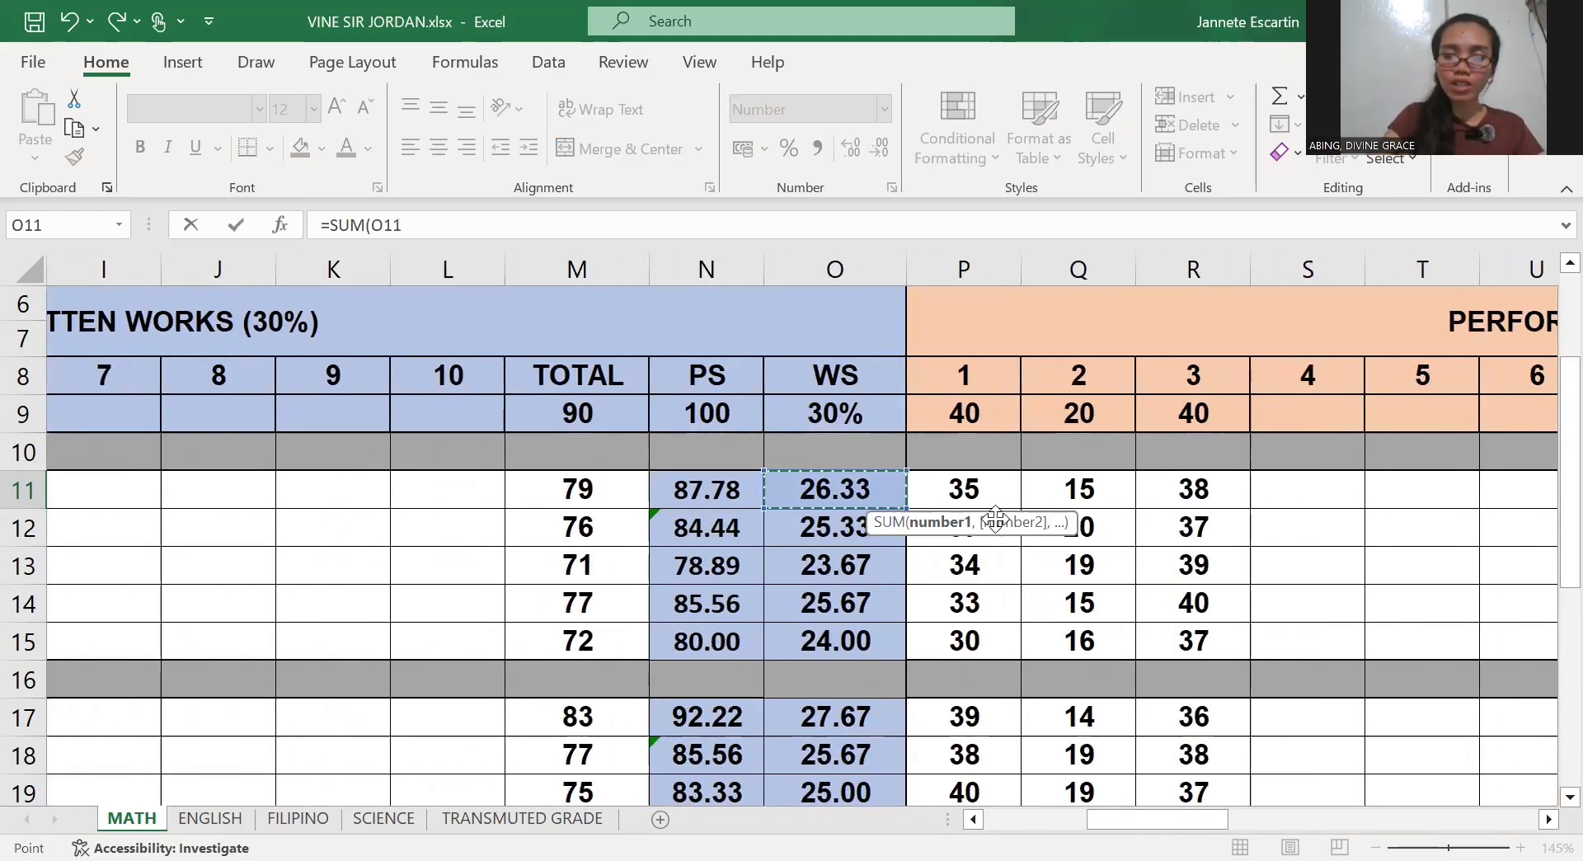
{"action": "type", "text": ","}
{"action": "scroll", "coordinate": [995, 517], "scroll_direction": "right", "scroll_amount": 6}
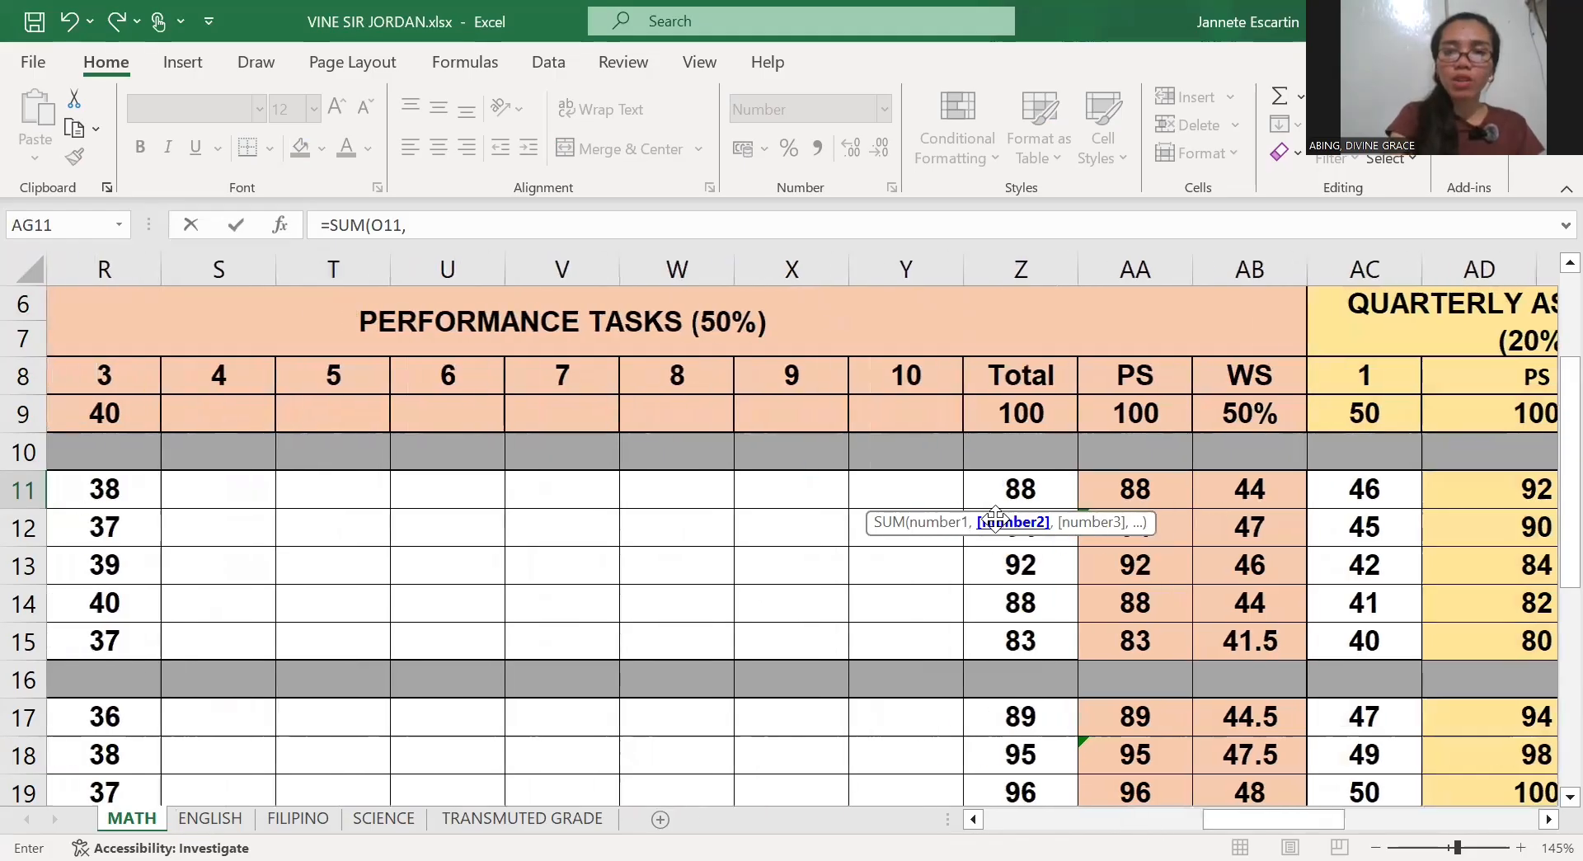
{"action": "left_click", "coordinate": [1249, 490]}
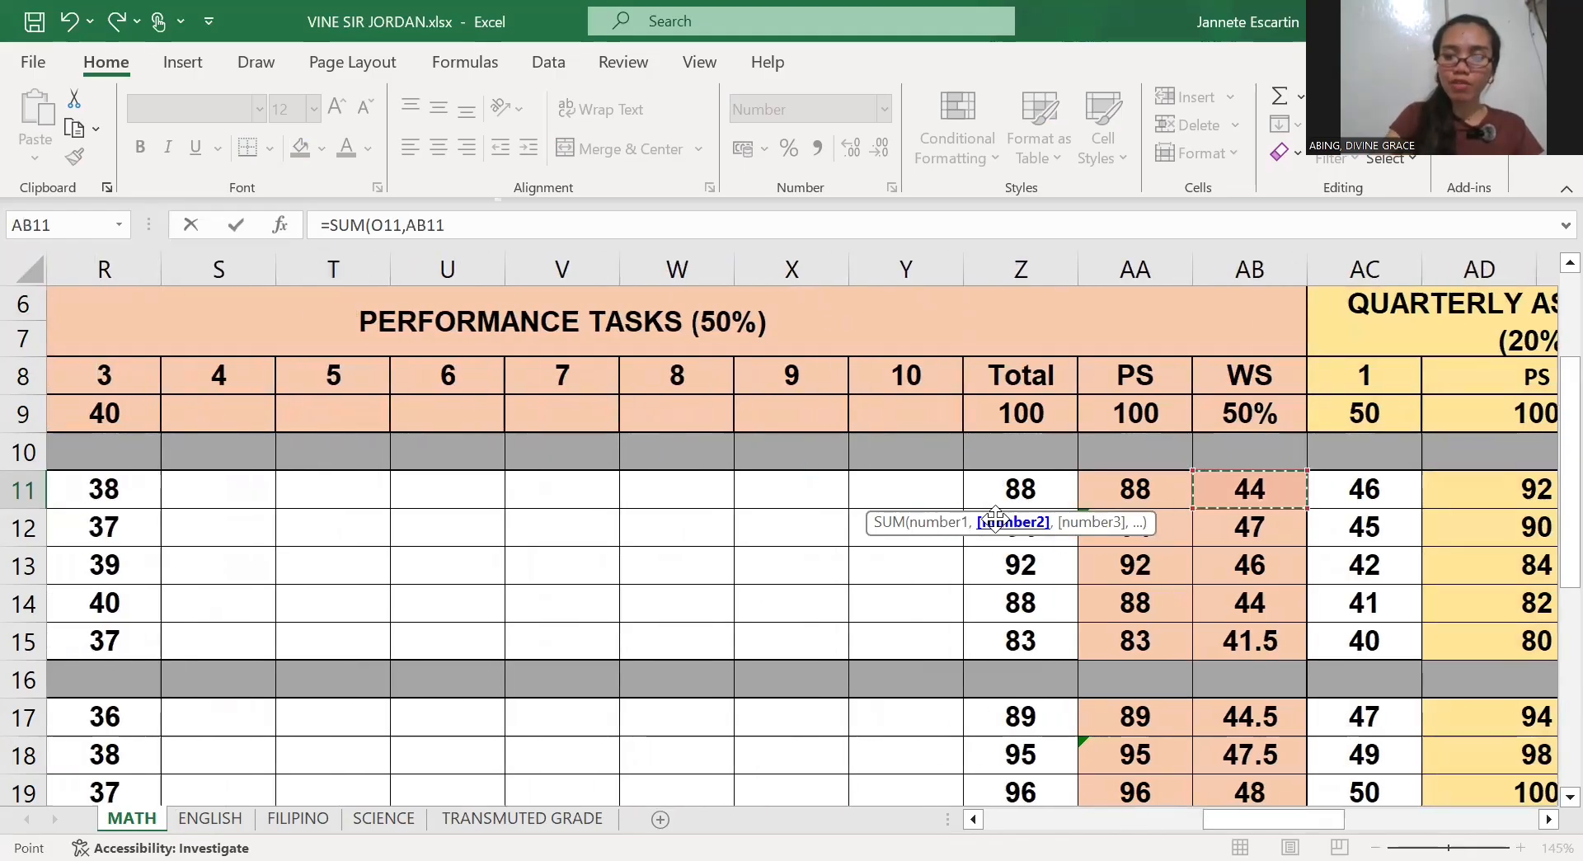
{"action": "type", "text": ","}
{"action": "scroll", "coordinate": [995, 518], "scroll_direction": "right", "scroll_amount": 6}
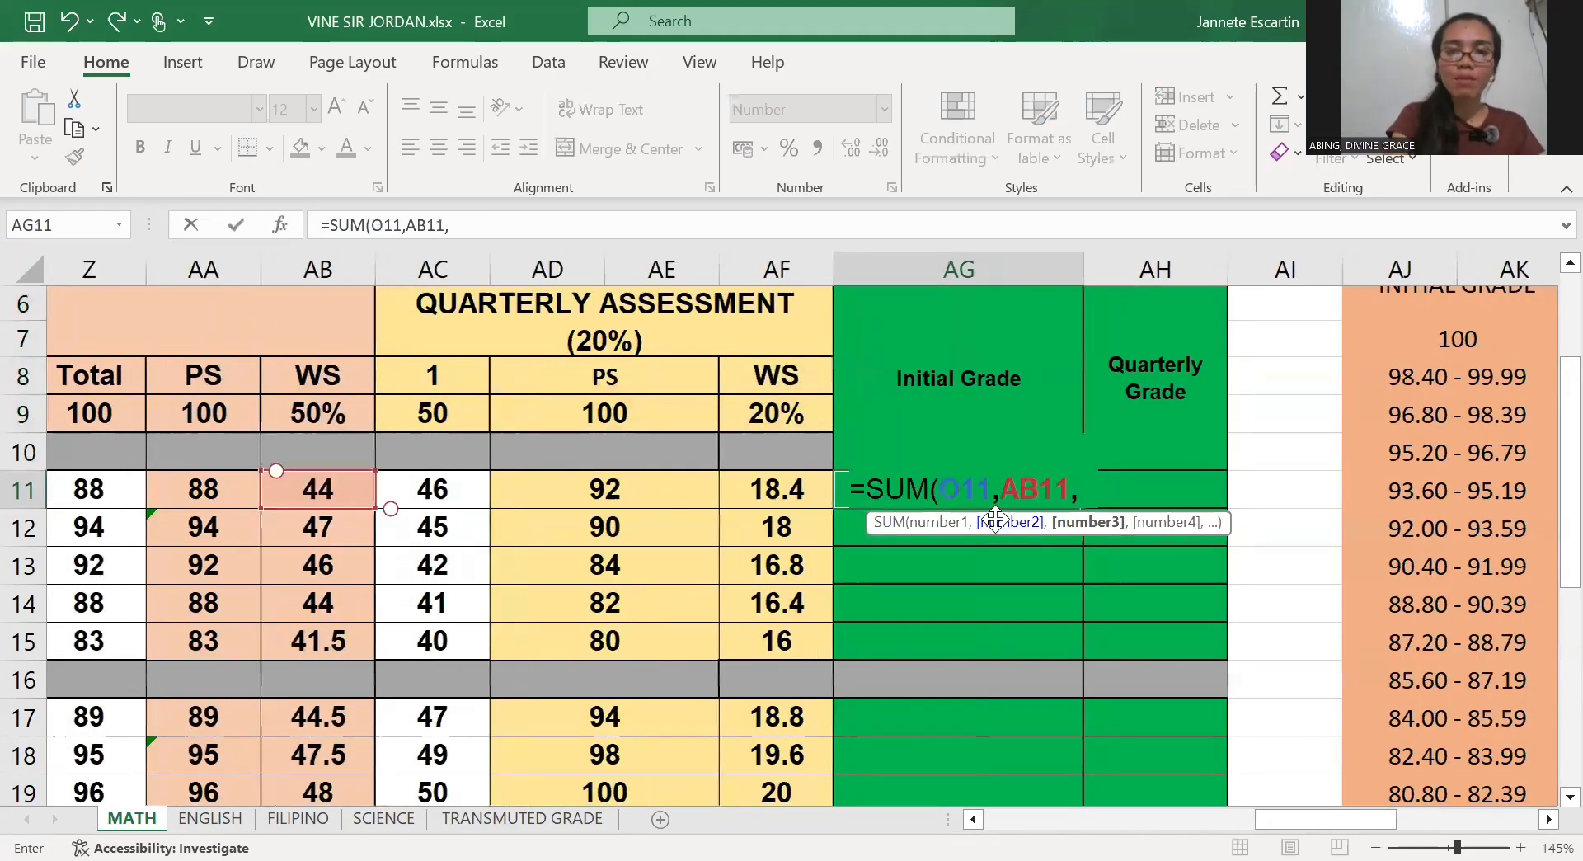
{"action": "left_click", "coordinate": [791, 489]}
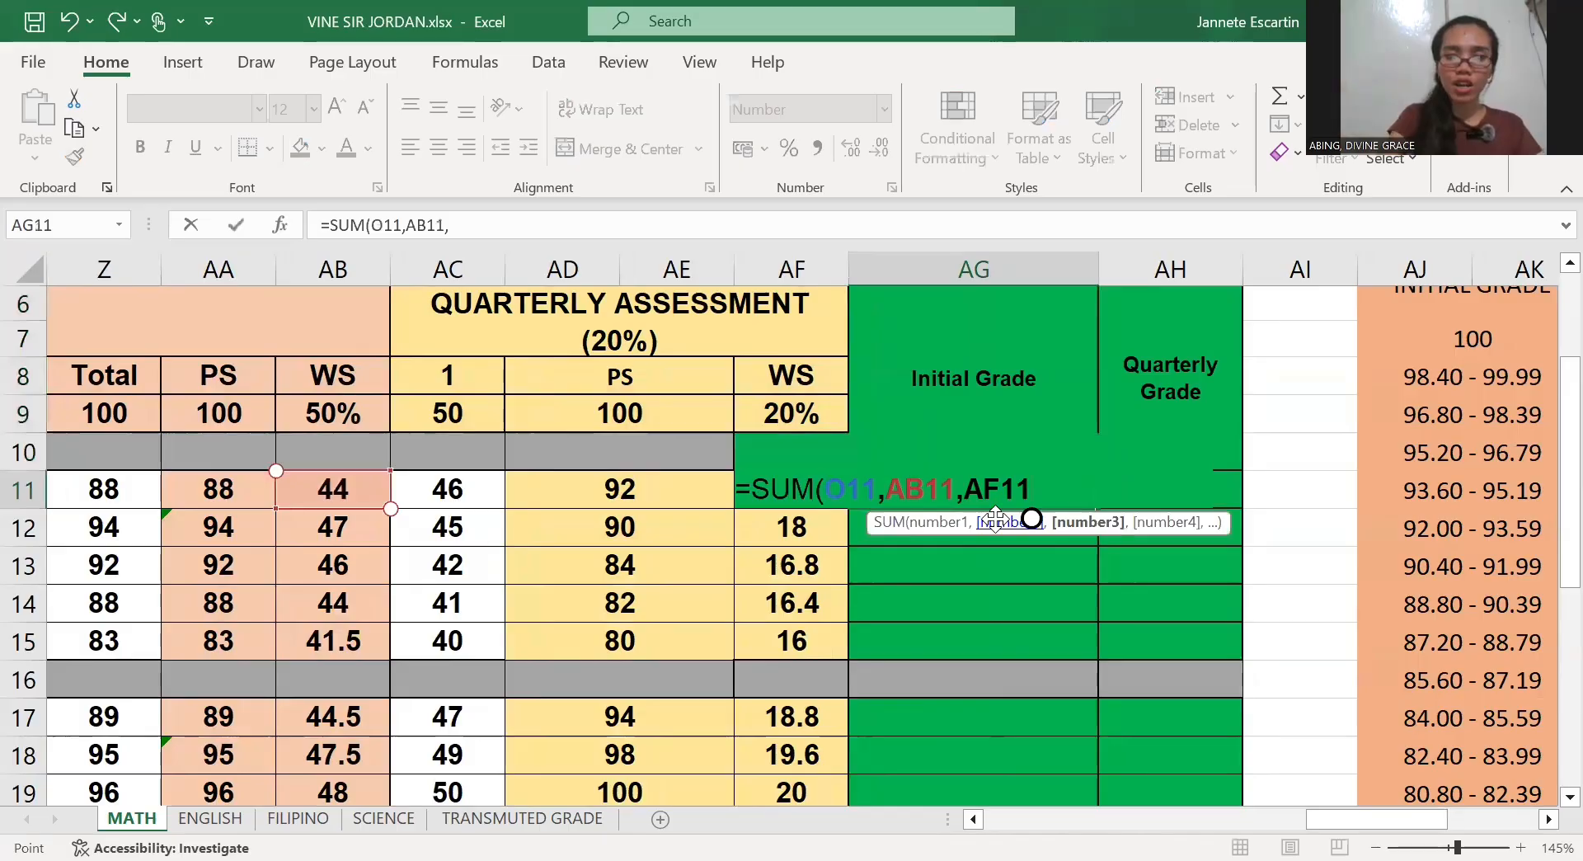
{"action": "scroll", "coordinate": [996, 517], "scroll_direction": "down", "scroll_amount": 1}
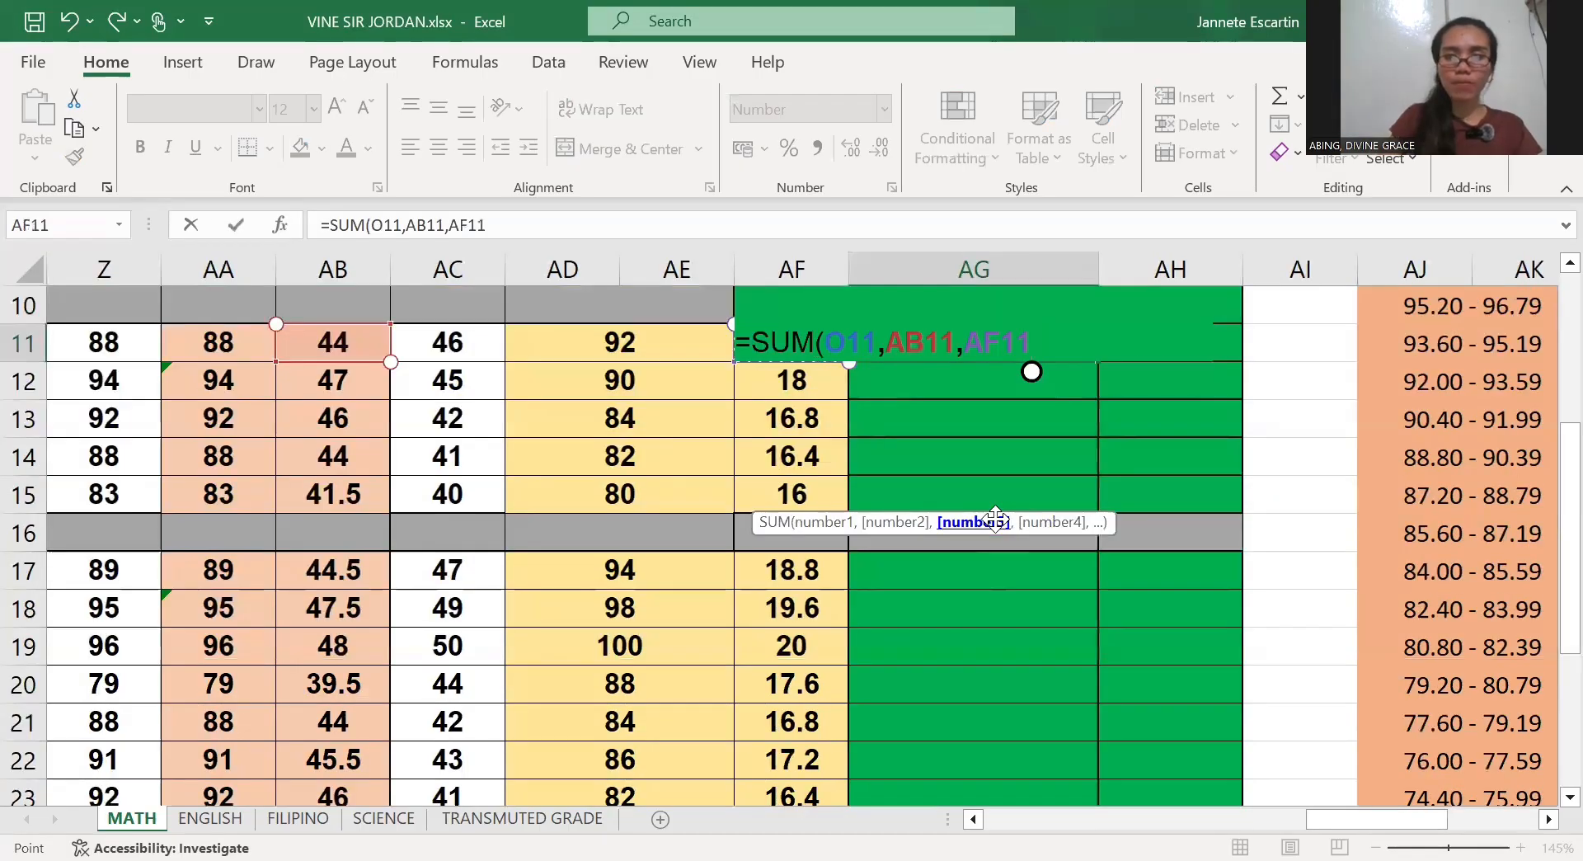
{"action": "key", "text": "Return"}
Fill the initial grade formula from AG11 down to AG15 for the remaining male learners
{"action": "scroll", "coordinate": [993, 346], "scroll_direction": "up", "scroll_amount": 1}
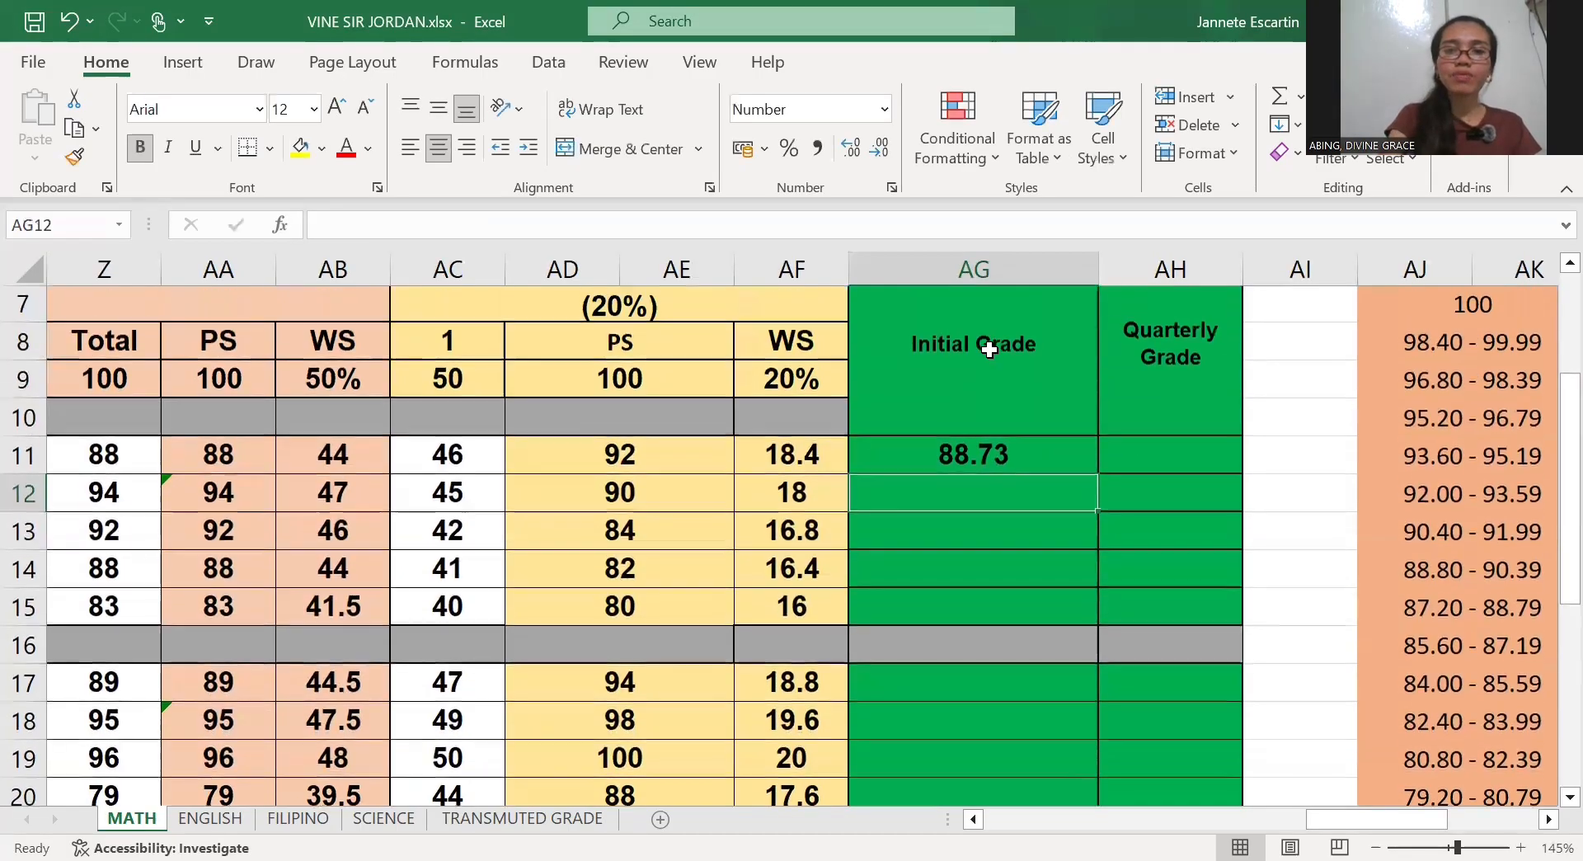
{"action": "key", "text": "Up"}
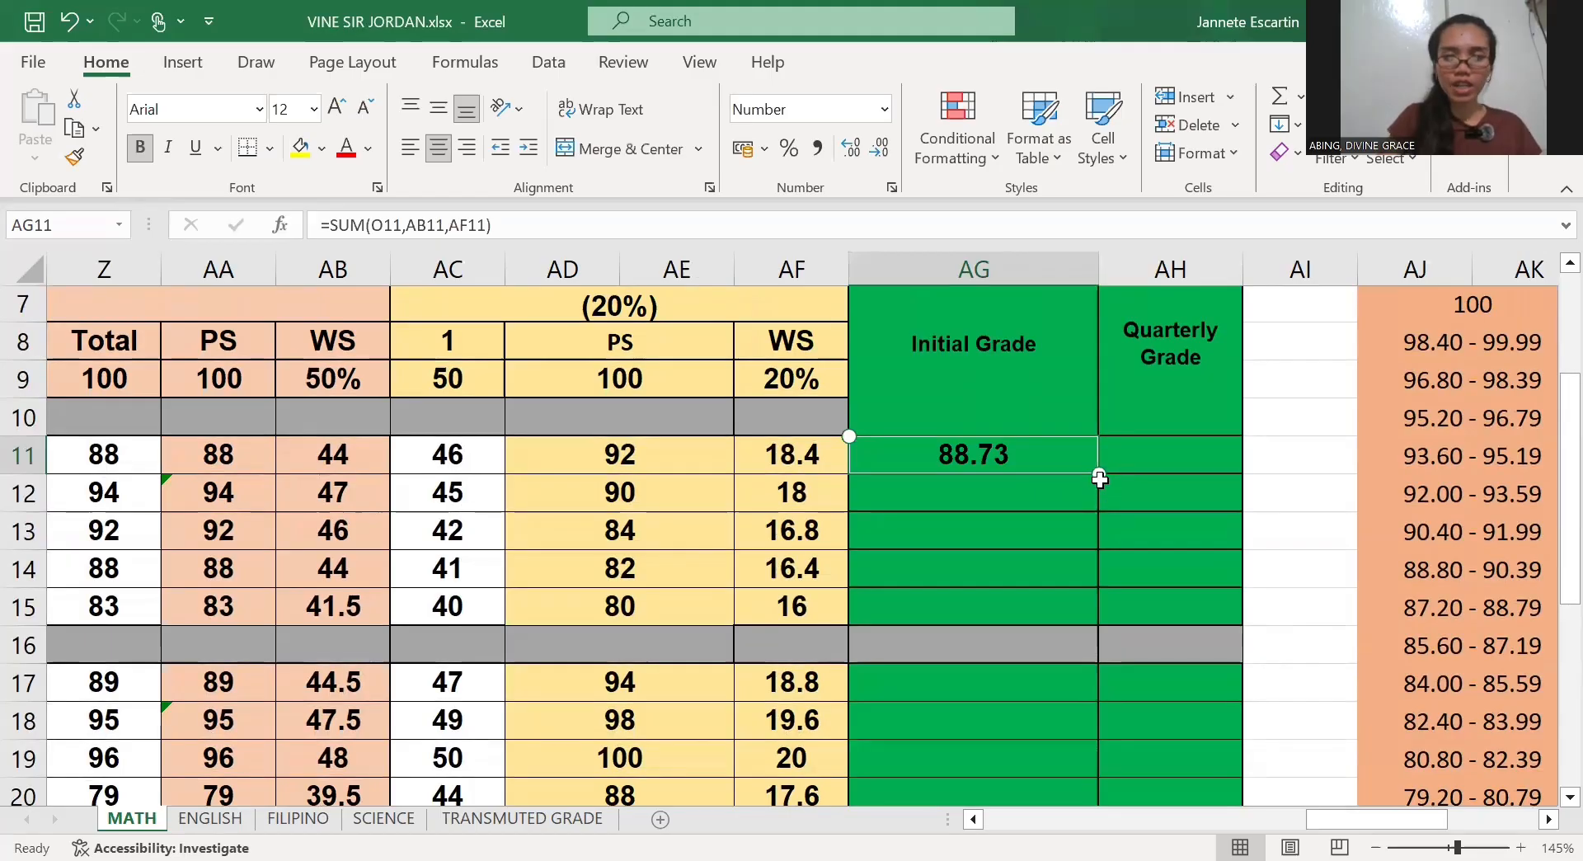
{"action": "left_click_drag", "start_coordinate": [1100, 479], "coordinate": [1097, 527]}
{"action": "left_click", "coordinate": [1071, 459]}
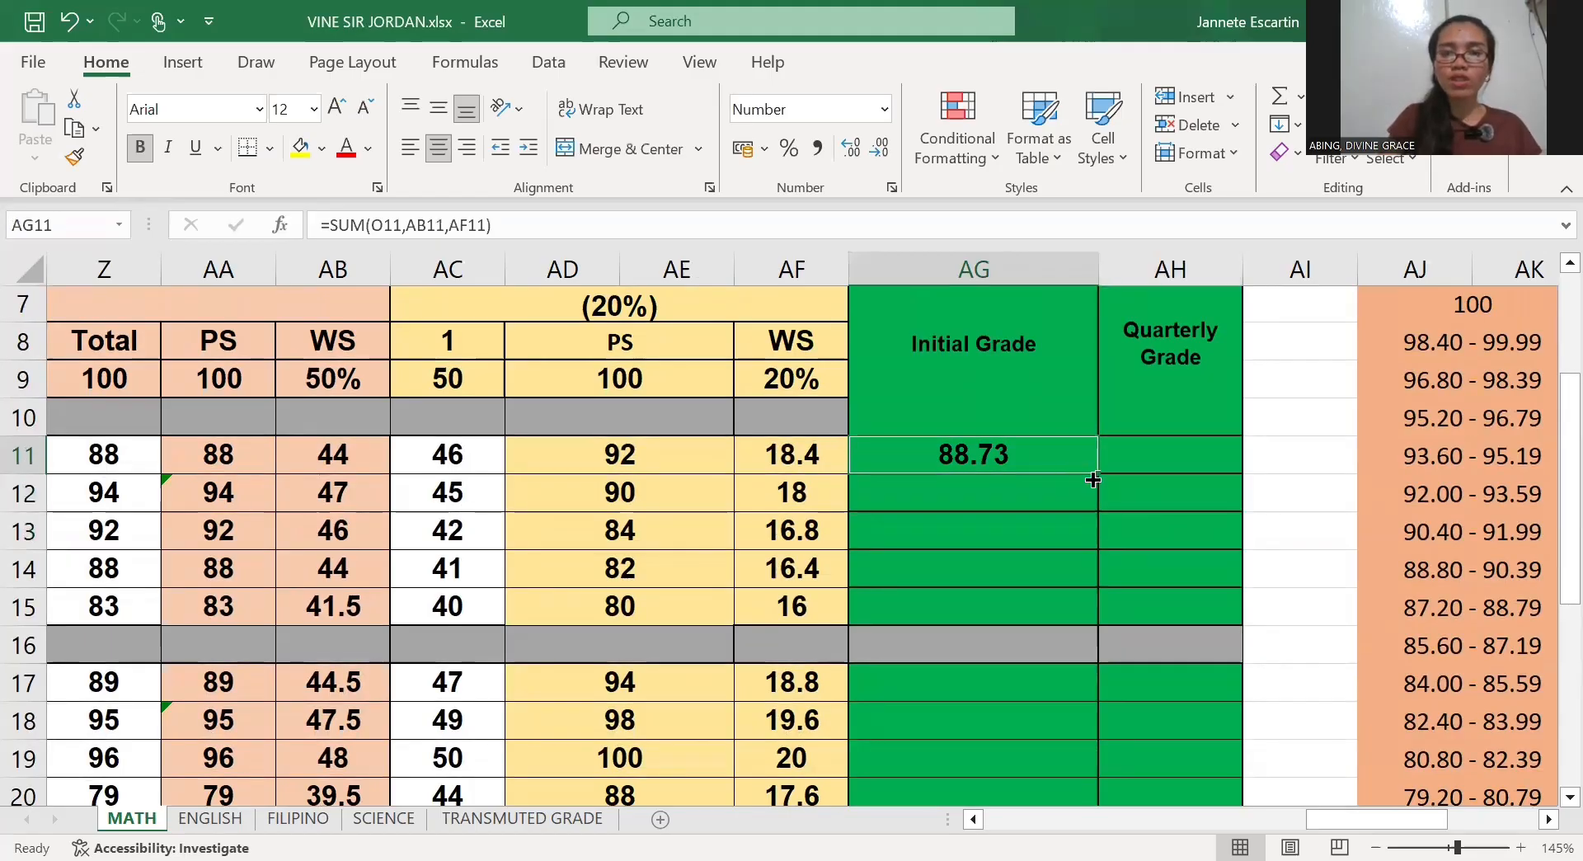
{"action": "left_click_drag", "start_coordinate": [1095, 473], "coordinate": [1081, 627]}
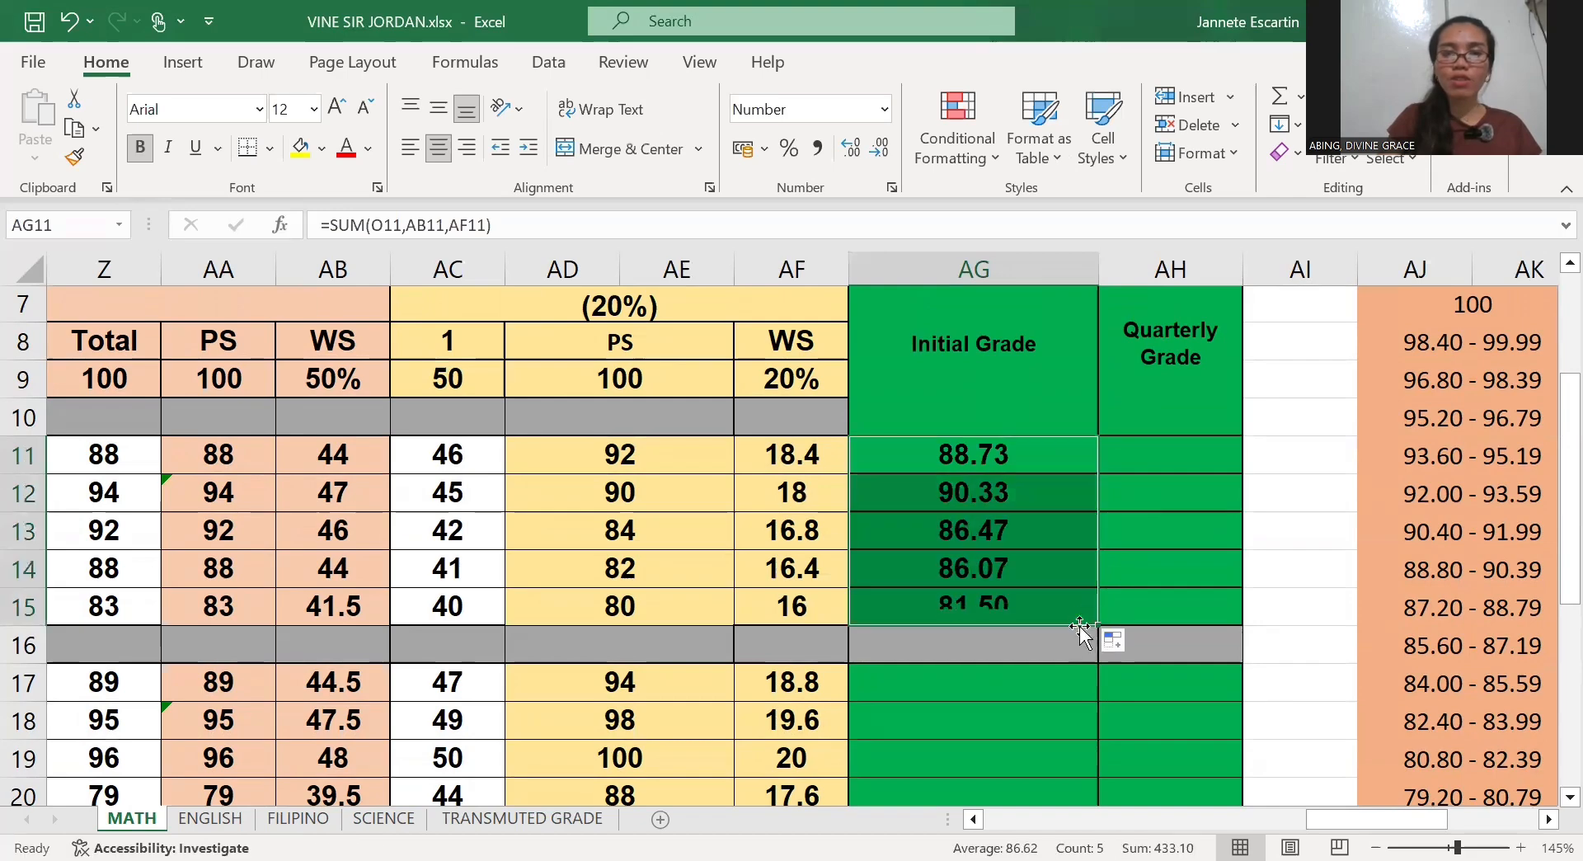
Compute the first female learner's initial grade in AG17 by adding the three weighted scores with =SUM(O17,AB17,AF17)
{"action": "double_click", "coordinate": [1060, 687]}
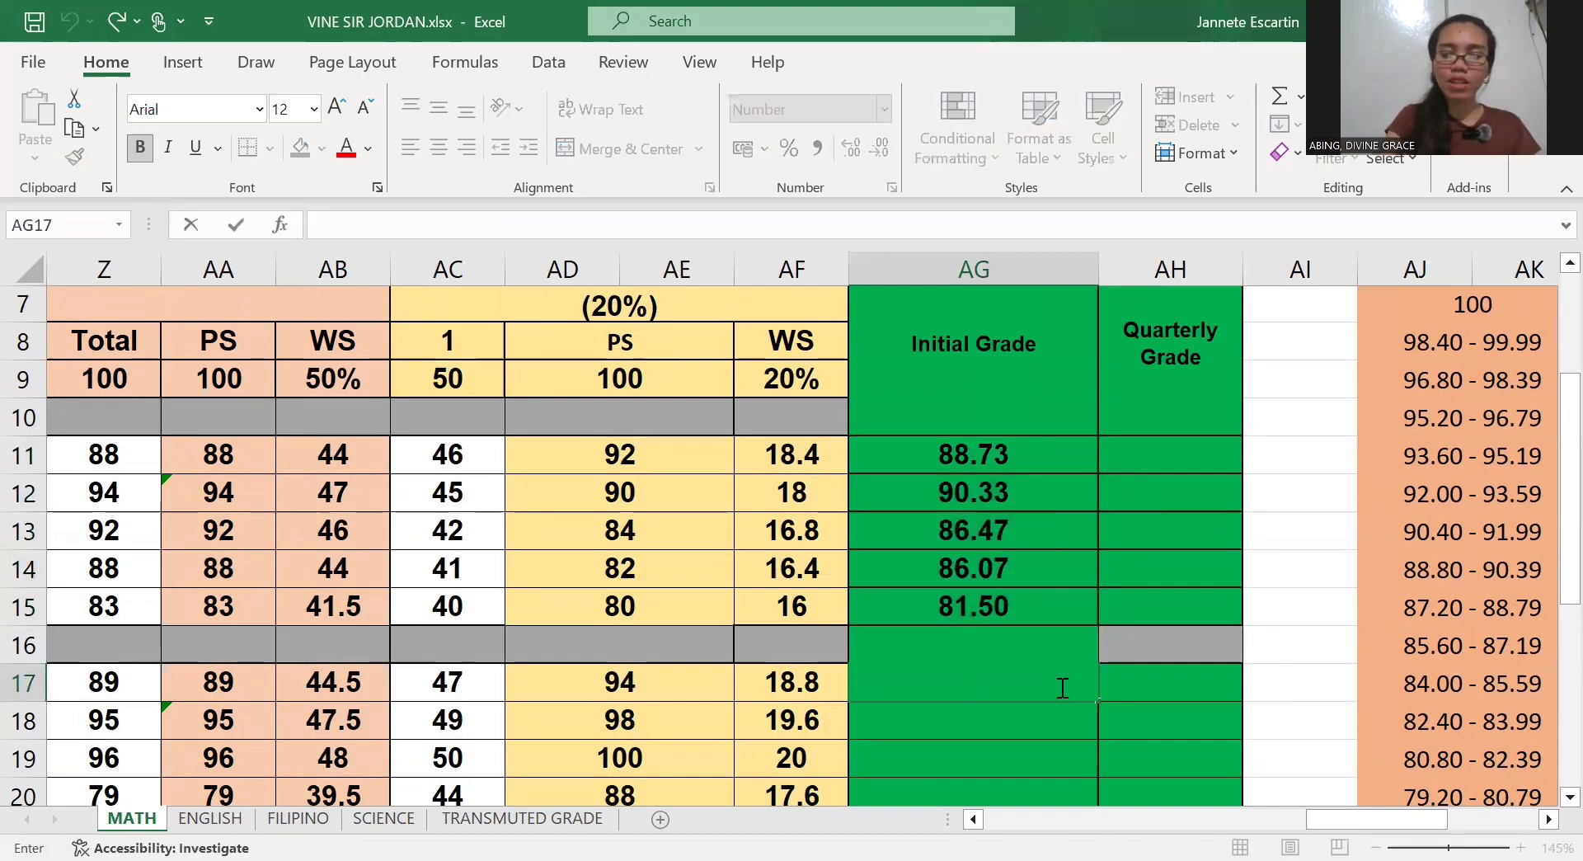
{"action": "type", "text": "=s"}
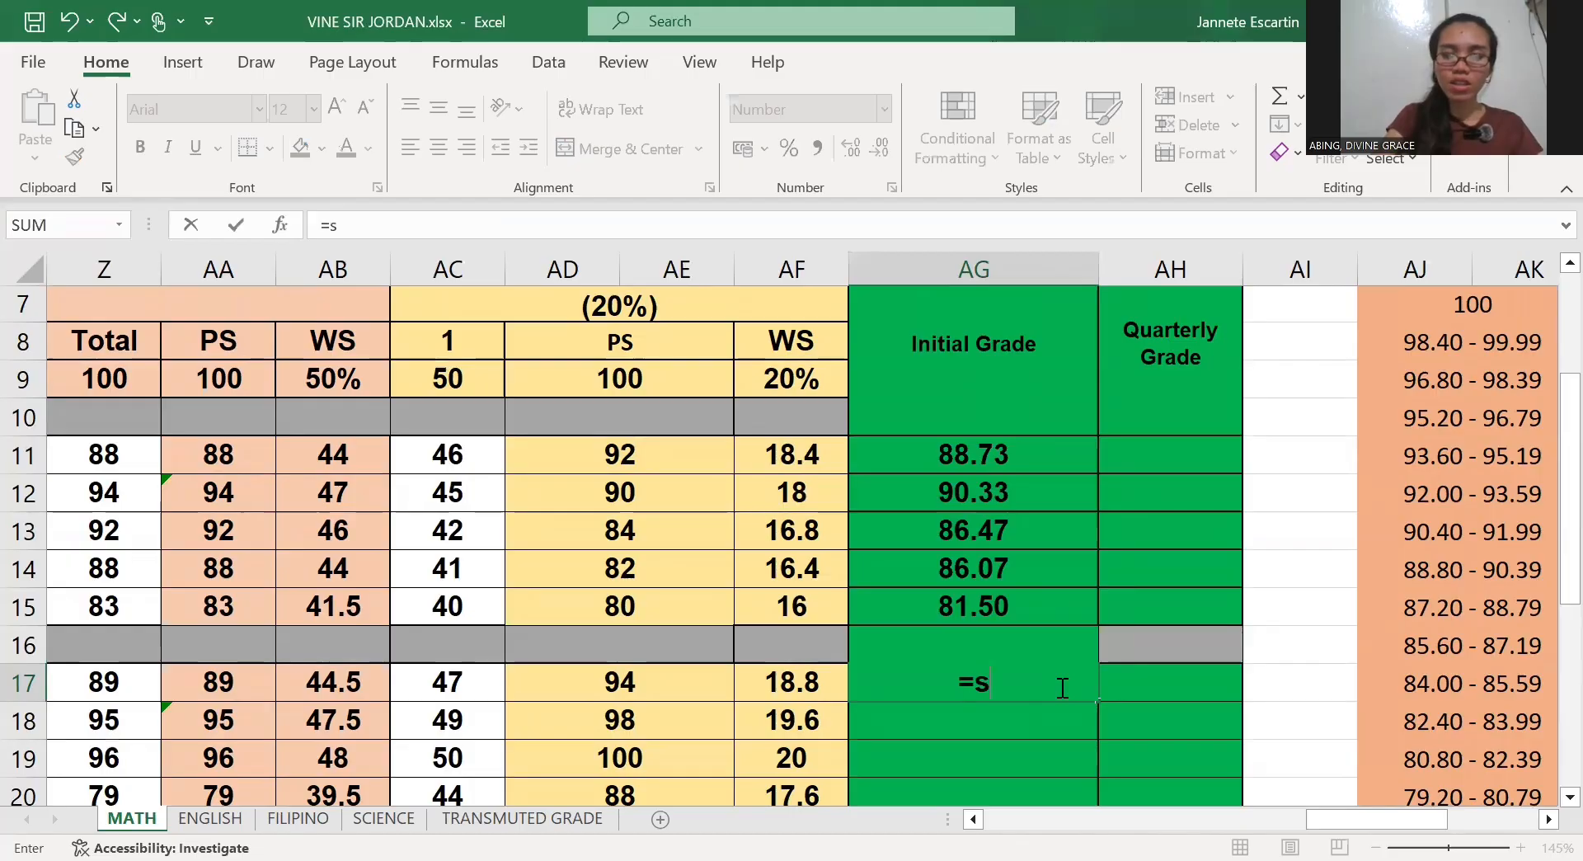
{"action": "type", "text": "um"}
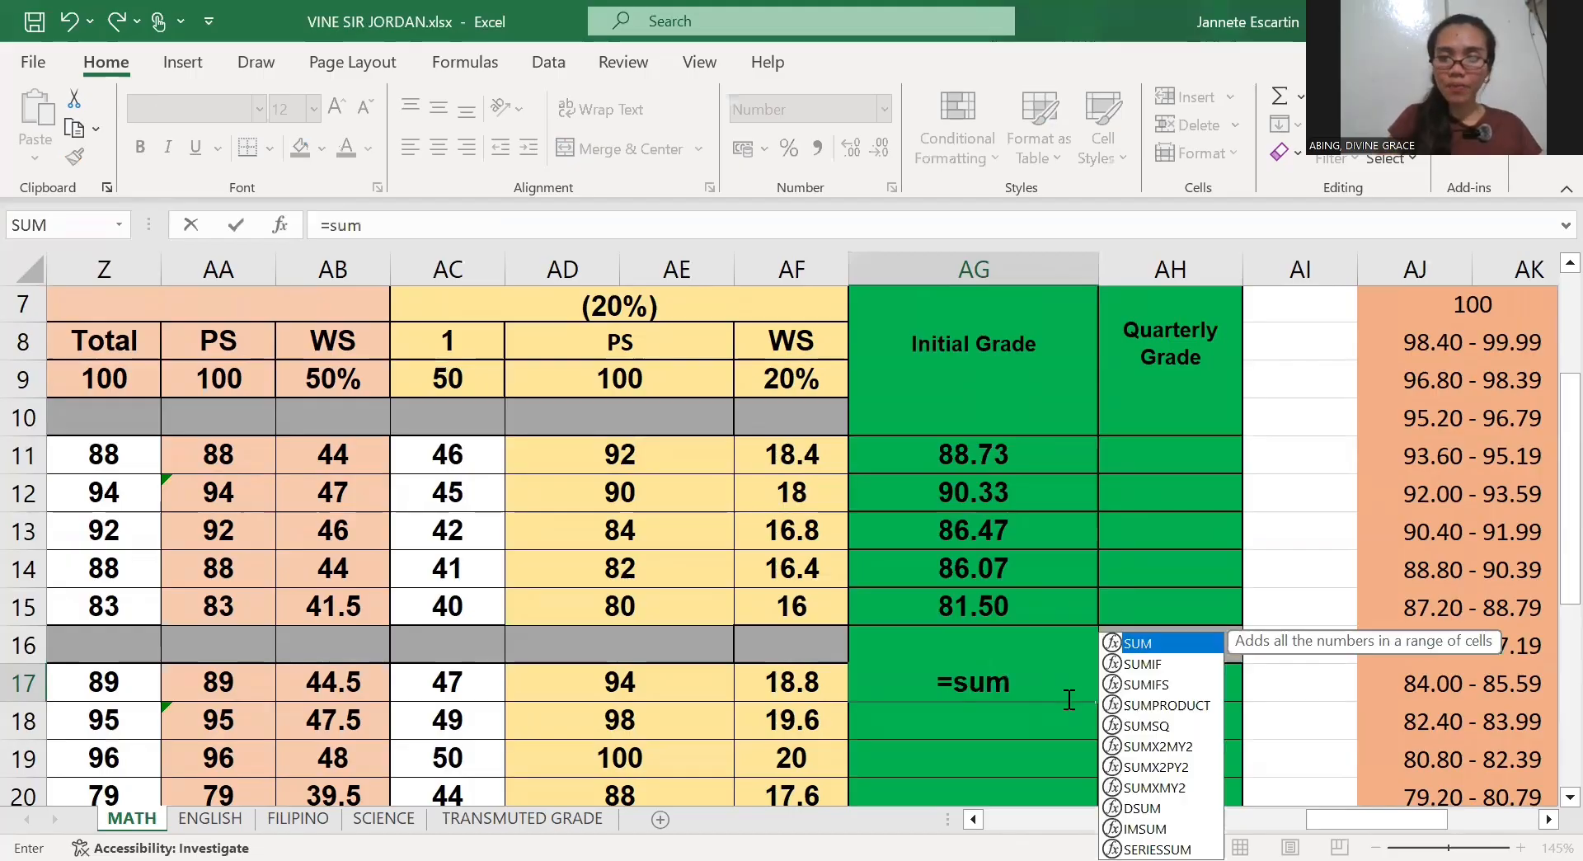
{"action": "double_click", "coordinate": [1200, 640]}
{"action": "scroll", "coordinate": [1201, 640], "scroll_direction": "left", "scroll_amount": 6}
{"action": "scroll", "coordinate": [1201, 640], "scroll_direction": "left", "scroll_amount": 2}
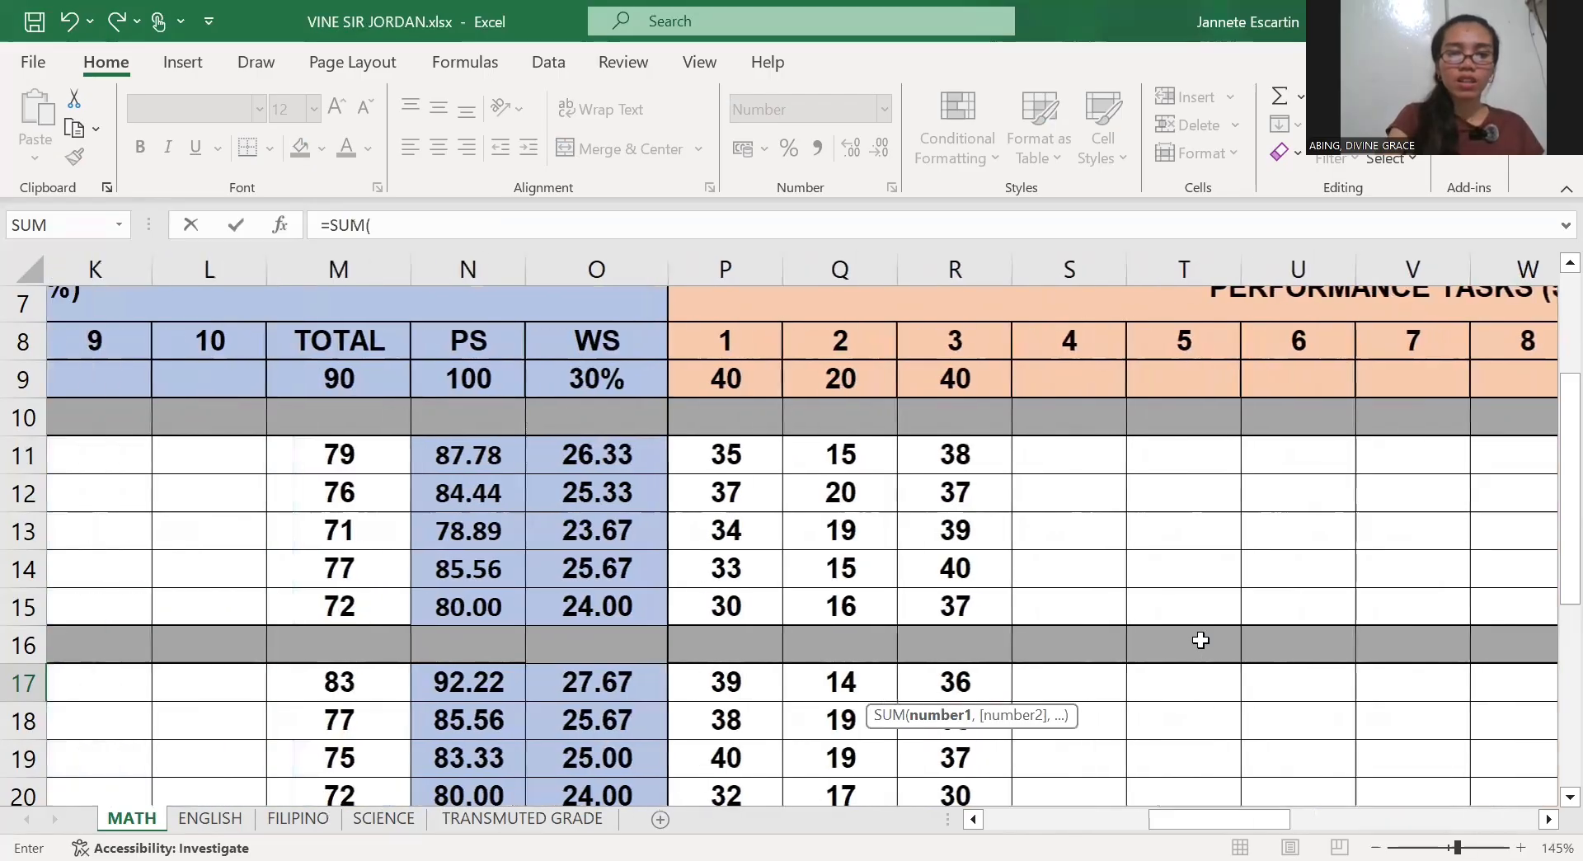
{"action": "left_click", "coordinate": [606, 682]}
{"action": "scroll", "coordinate": [1200, 640], "scroll_direction": "right", "scroll_amount": 6}
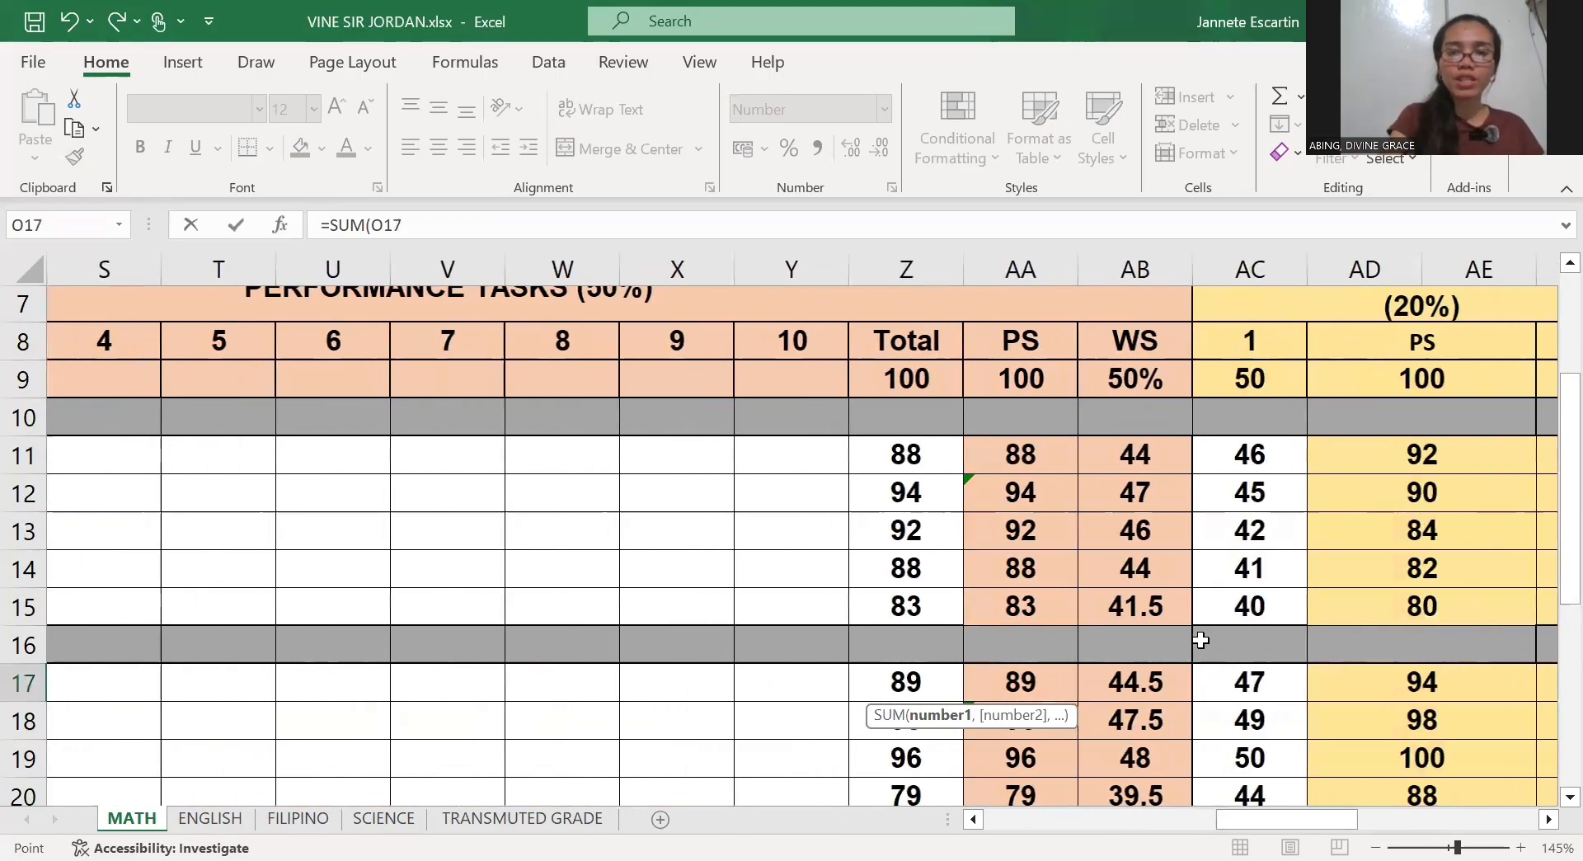
{"action": "scroll", "coordinate": [1200, 640], "scroll_direction": "right", "scroll_amount": 2}
{"action": "type", "text": ","}
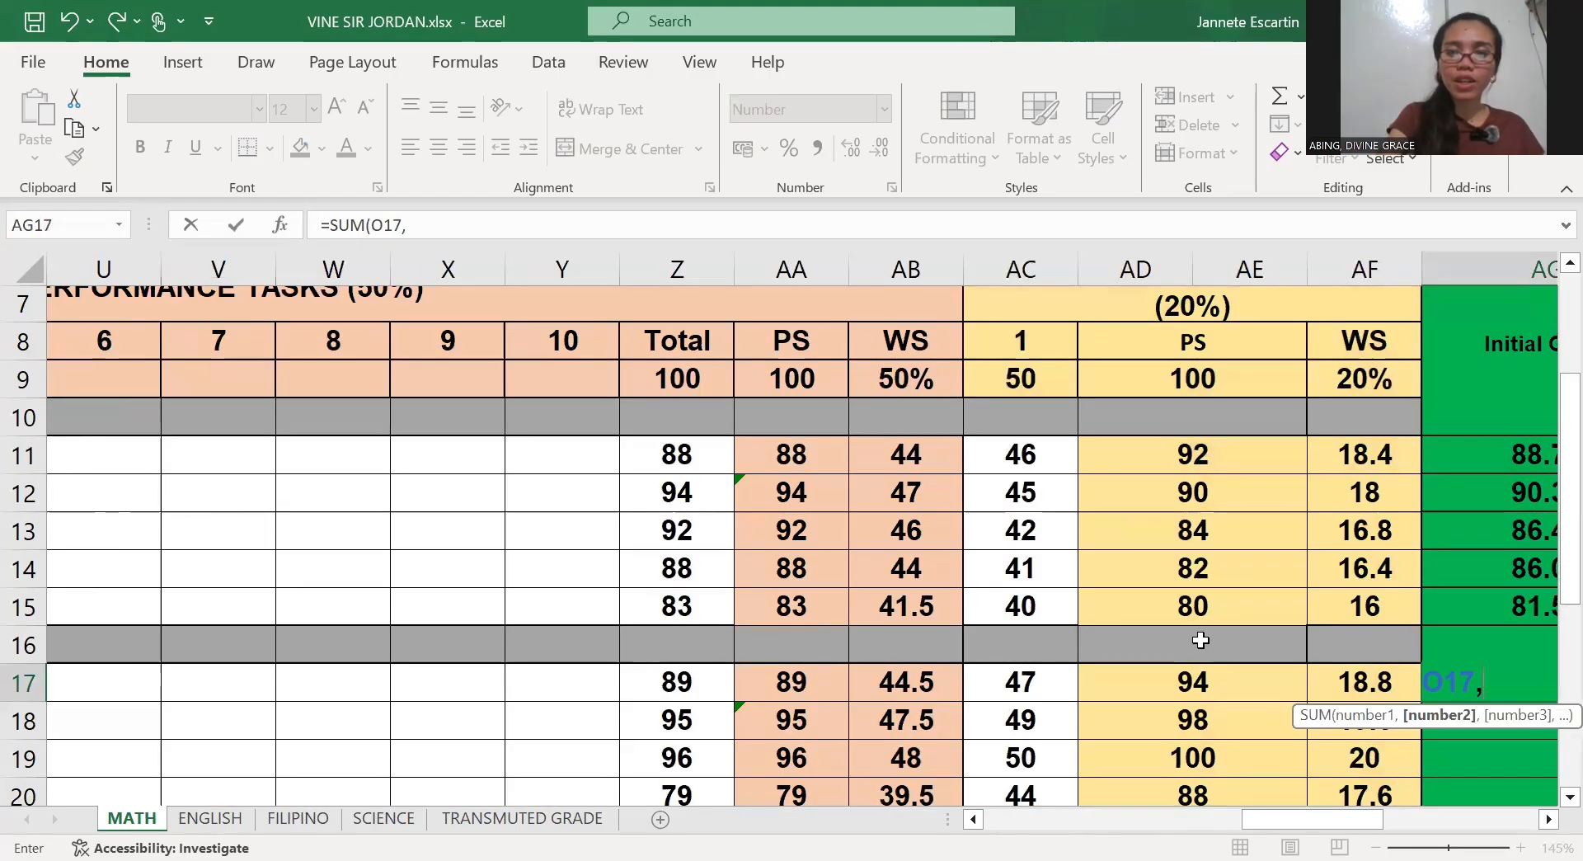
{"action": "key", "text": "Left"}
{"action": "key", "text": "Left"}
{"action": "key", "text": "Left"}
{"action": "key", "text": "Left"}
{"action": "key", "text": "Left"}
{"action": "scroll", "coordinate": [1200, 640], "scroll_direction": "right", "scroll_amount": 3}
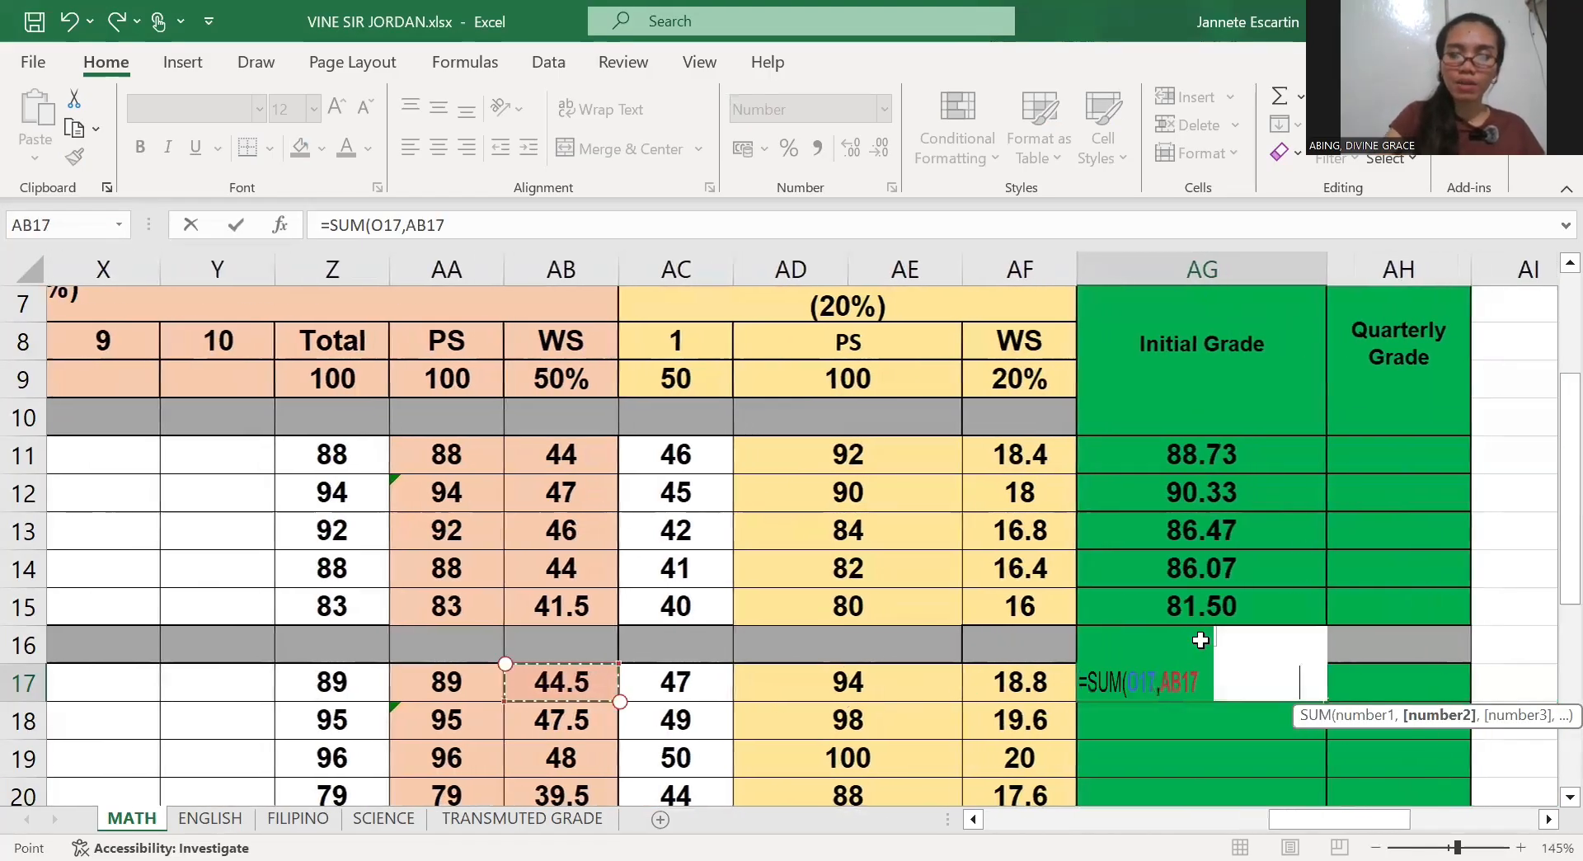
{"action": "type", "text": ",AF17"}
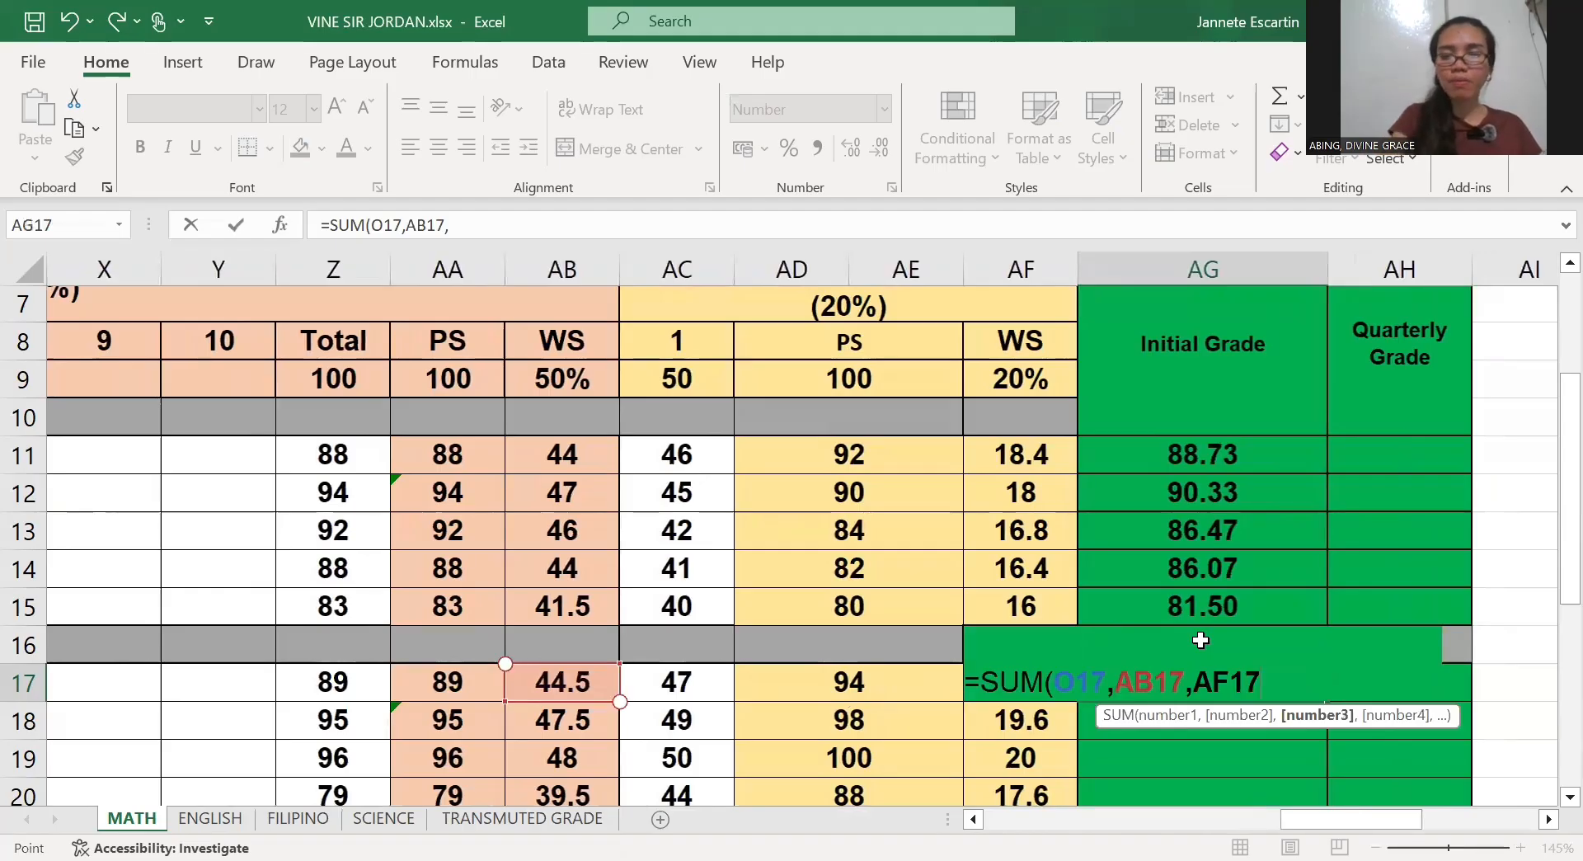
{"action": "key", "text": "Return"}
Fill the initial grade formula from AG17 down to AG26 for the remaining female learners
{"action": "scroll", "coordinate": [1322, 682], "scroll_direction": "down", "scroll_amount": 3}
{"action": "scroll", "coordinate": [1322, 682], "scroll_direction": "up", "scroll_amount": 1}
{"action": "key", "text": "Up"}
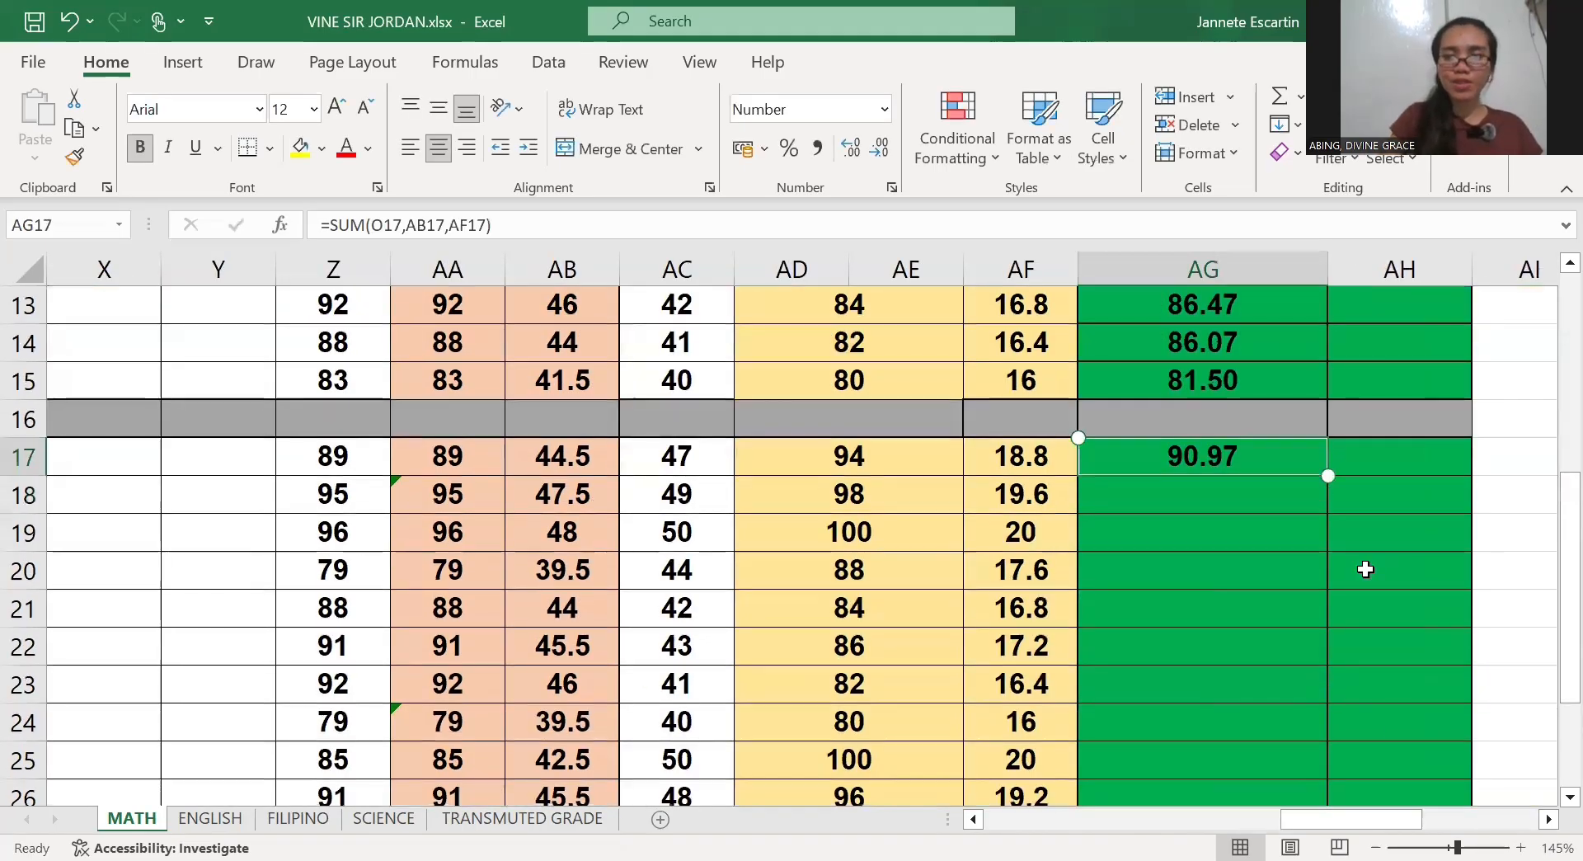
{"action": "left_click_drag", "start_coordinate": [1328, 476], "coordinate": [1240, 724]}
Examine the transmutation table beside the class record, comparing its initial grade ranges and transmuted grades with the learners' initial grades
{"action": "scroll", "coordinate": [1240, 688], "scroll_direction": "right", "scroll_amount": 2}
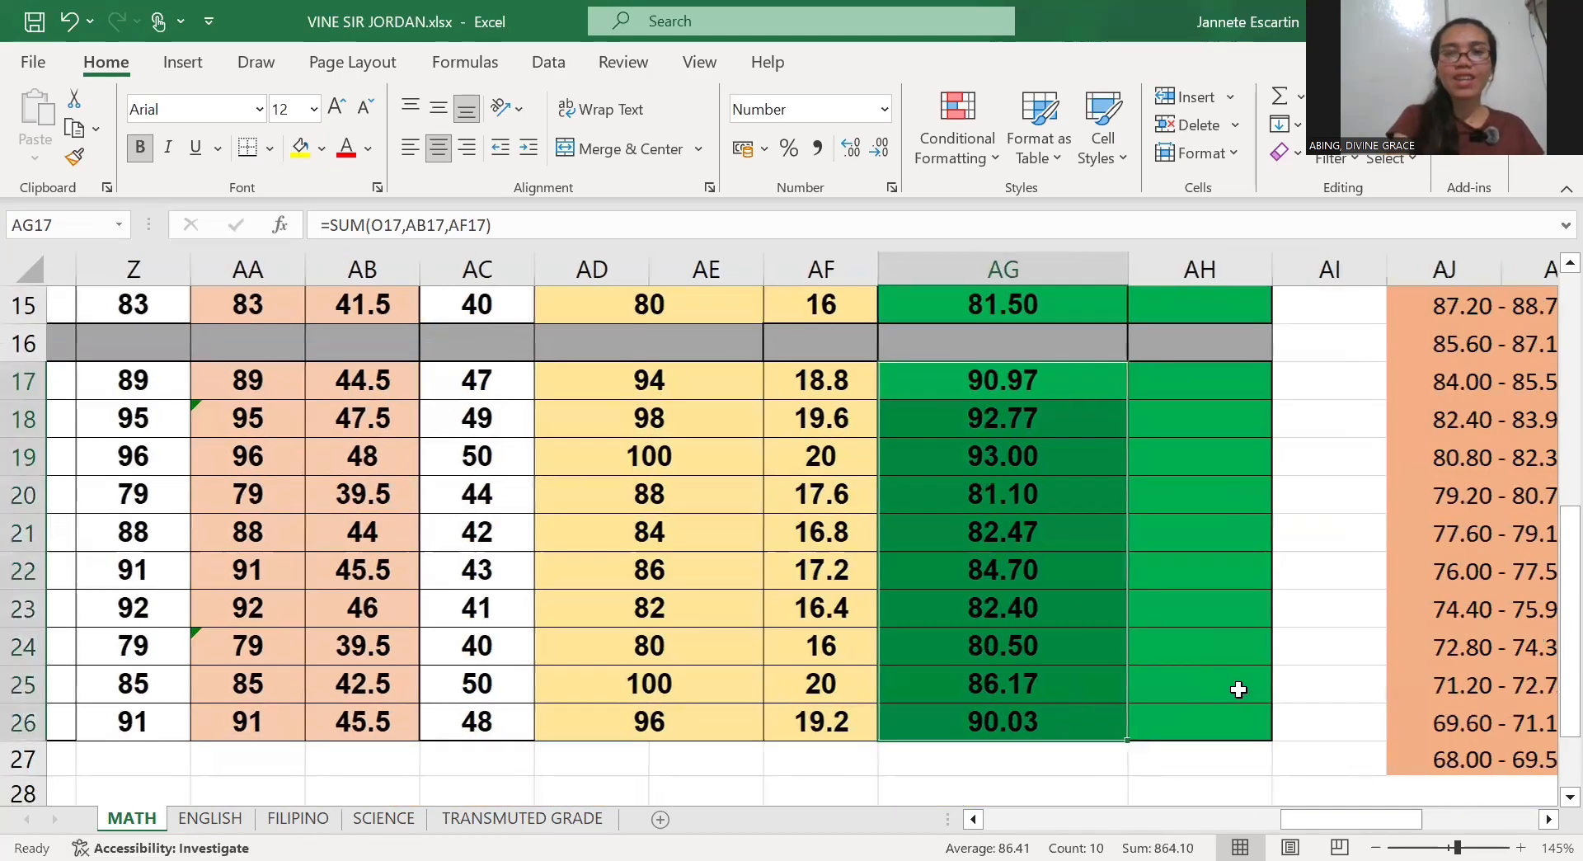
{"action": "scroll", "coordinate": [1238, 689], "scroll_direction": "right", "scroll_amount": 1}
{"action": "scroll", "coordinate": [1238, 689], "scroll_direction": "left", "scroll_amount": 1}
{"action": "scroll", "coordinate": [1239, 689], "scroll_direction": "up", "scroll_amount": 4}
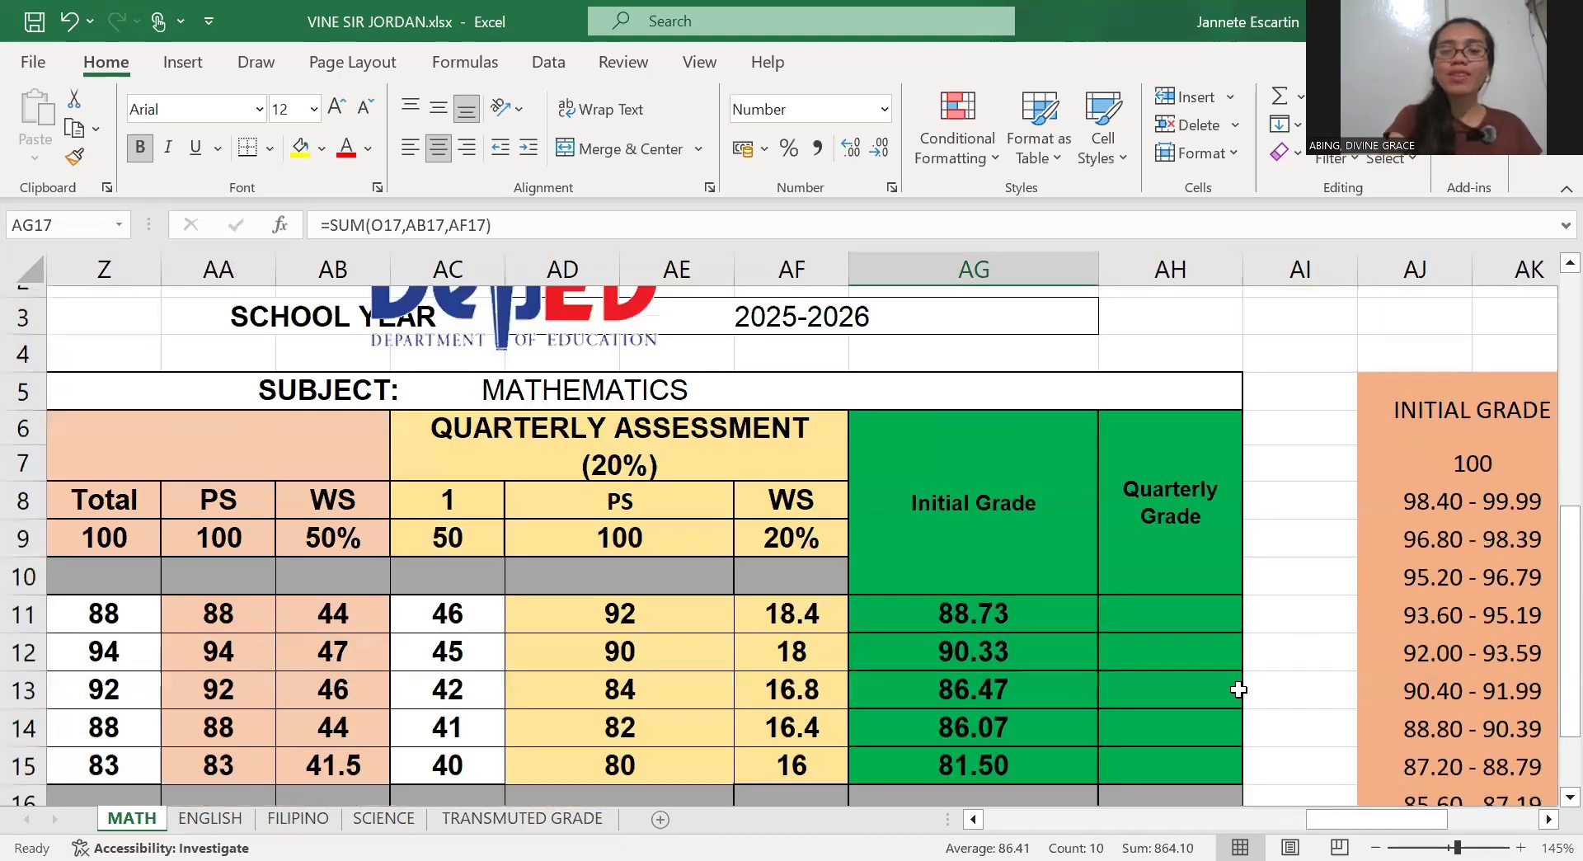
{"action": "scroll", "coordinate": [1238, 689], "scroll_direction": "up", "scroll_amount": 1}
{"action": "scroll", "coordinate": [1239, 689], "scroll_direction": "right", "scroll_amount": 3}
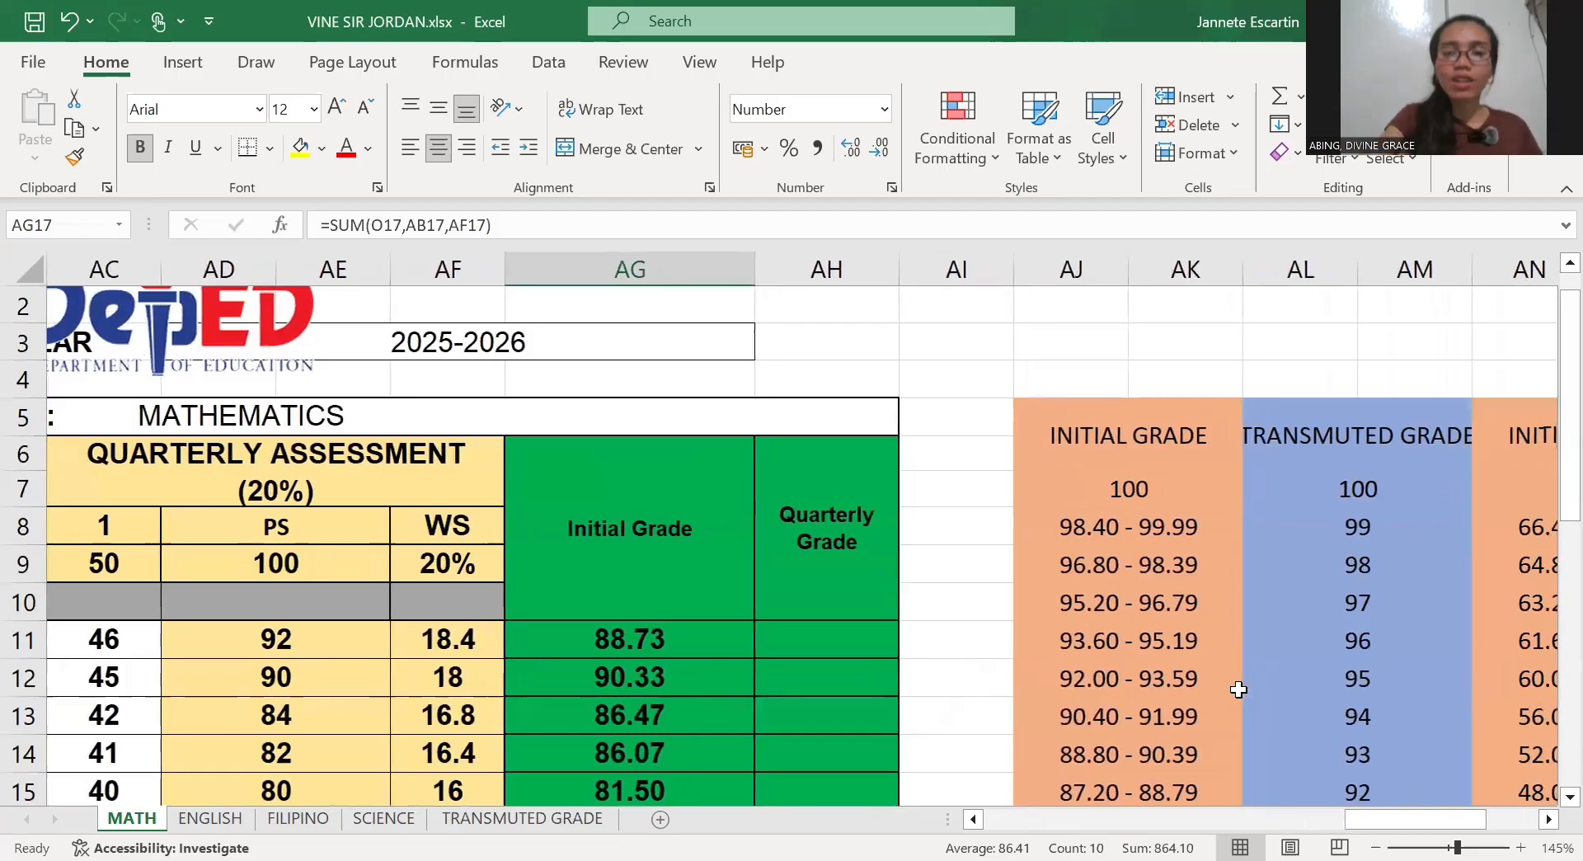
{"action": "scroll", "coordinate": [1239, 690], "scroll_direction": "down", "scroll_amount": 2}
{"action": "scroll", "coordinate": [1239, 689], "scroll_direction": "up", "scroll_amount": 1}
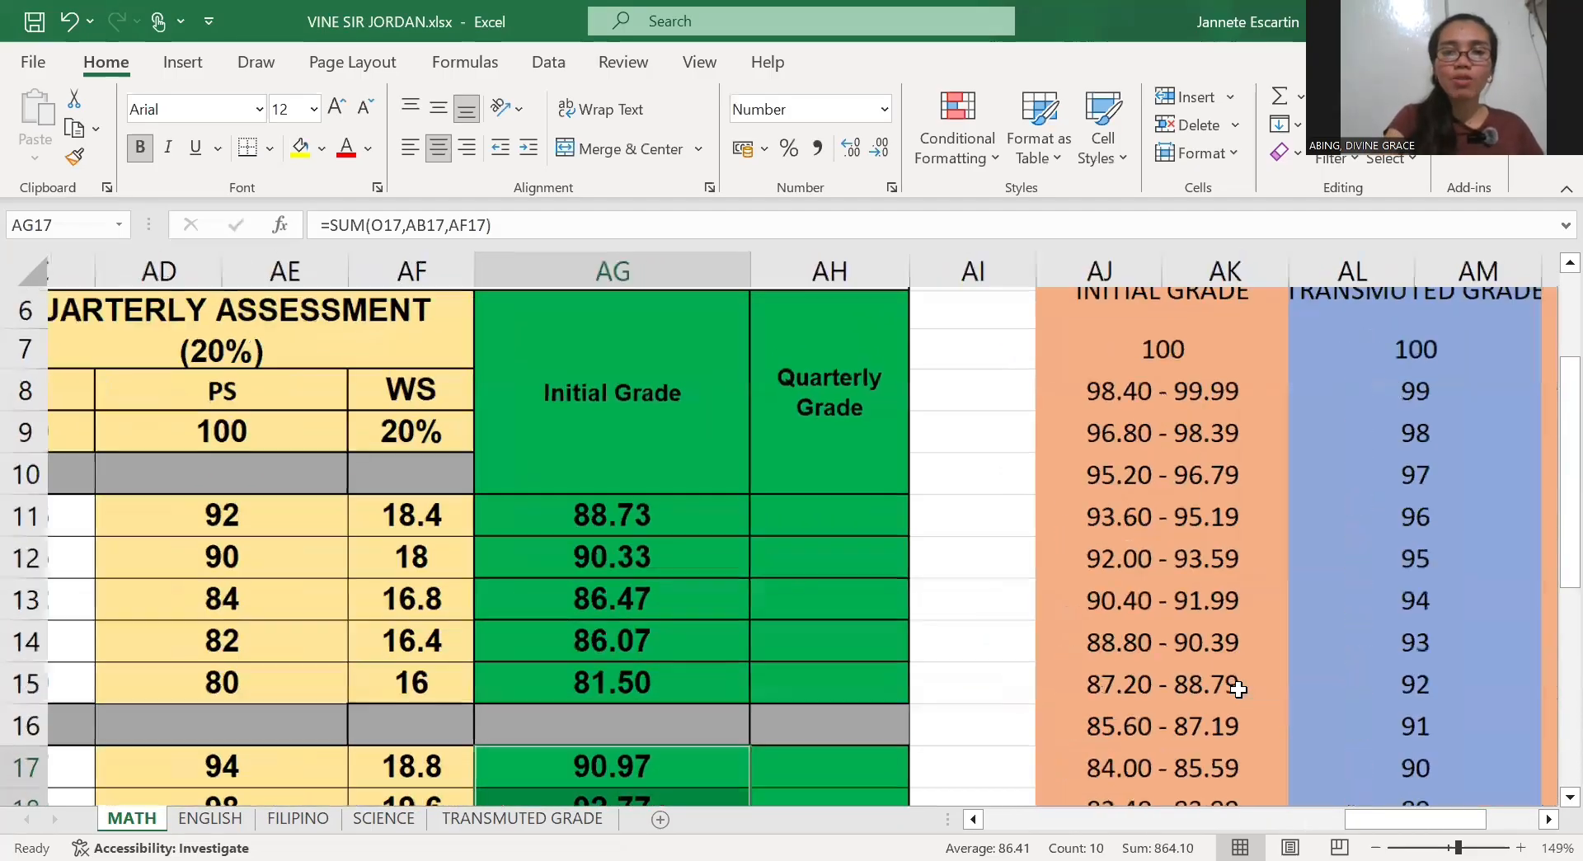
{"action": "scroll", "coordinate": [1238, 689], "scroll_direction": "up", "scroll_amount": 2}
{"action": "scroll", "coordinate": [1239, 689], "scroll_direction": "up", "scroll_amount": 3}
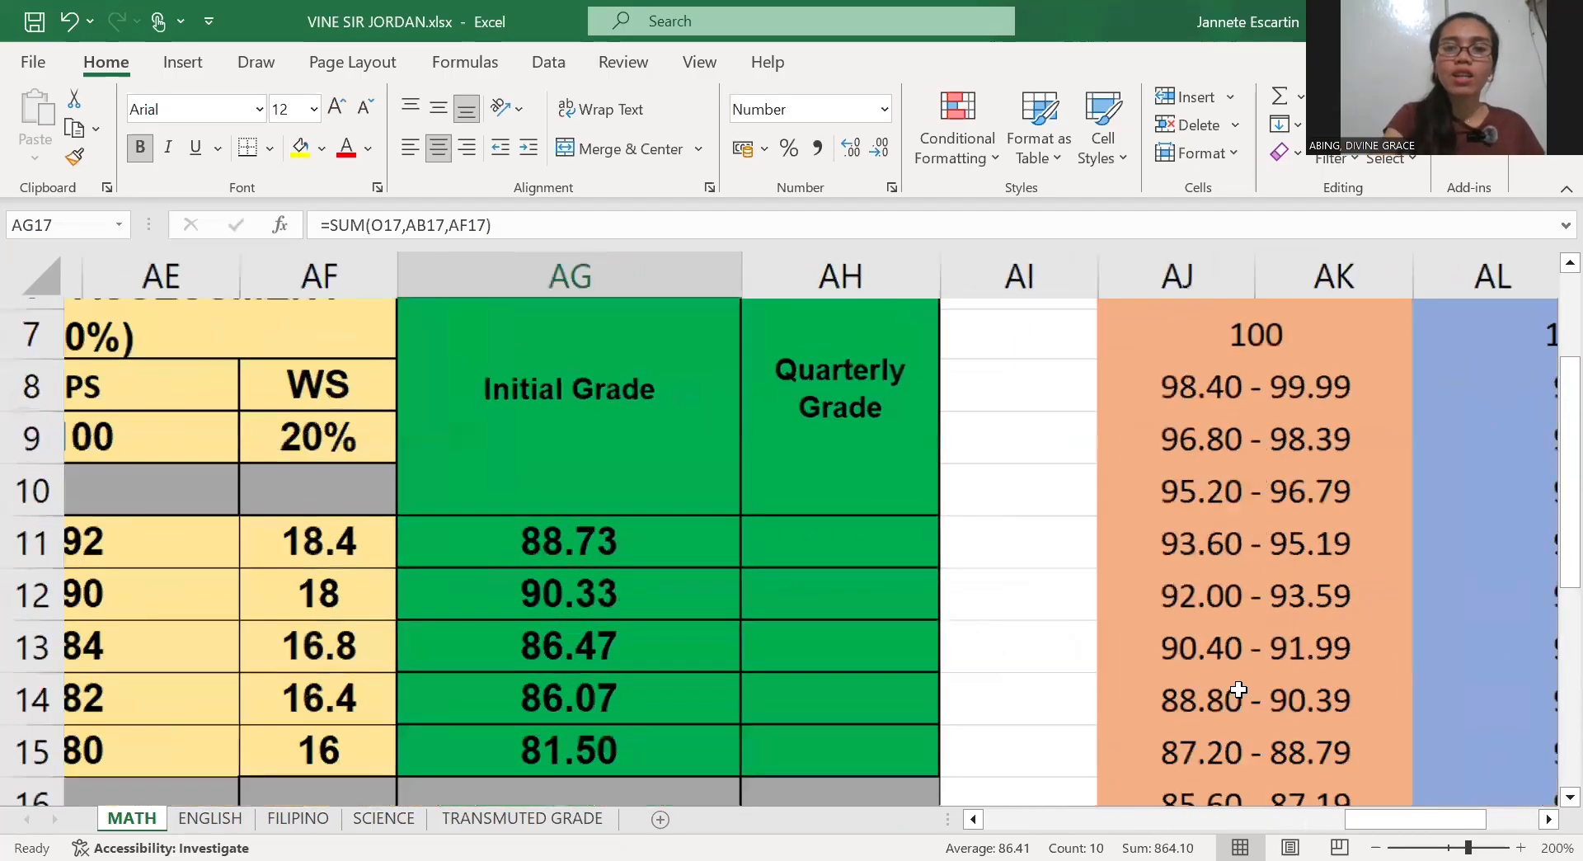
{"action": "scroll", "coordinate": [1238, 690], "scroll_direction": "down", "scroll_amount": 3}
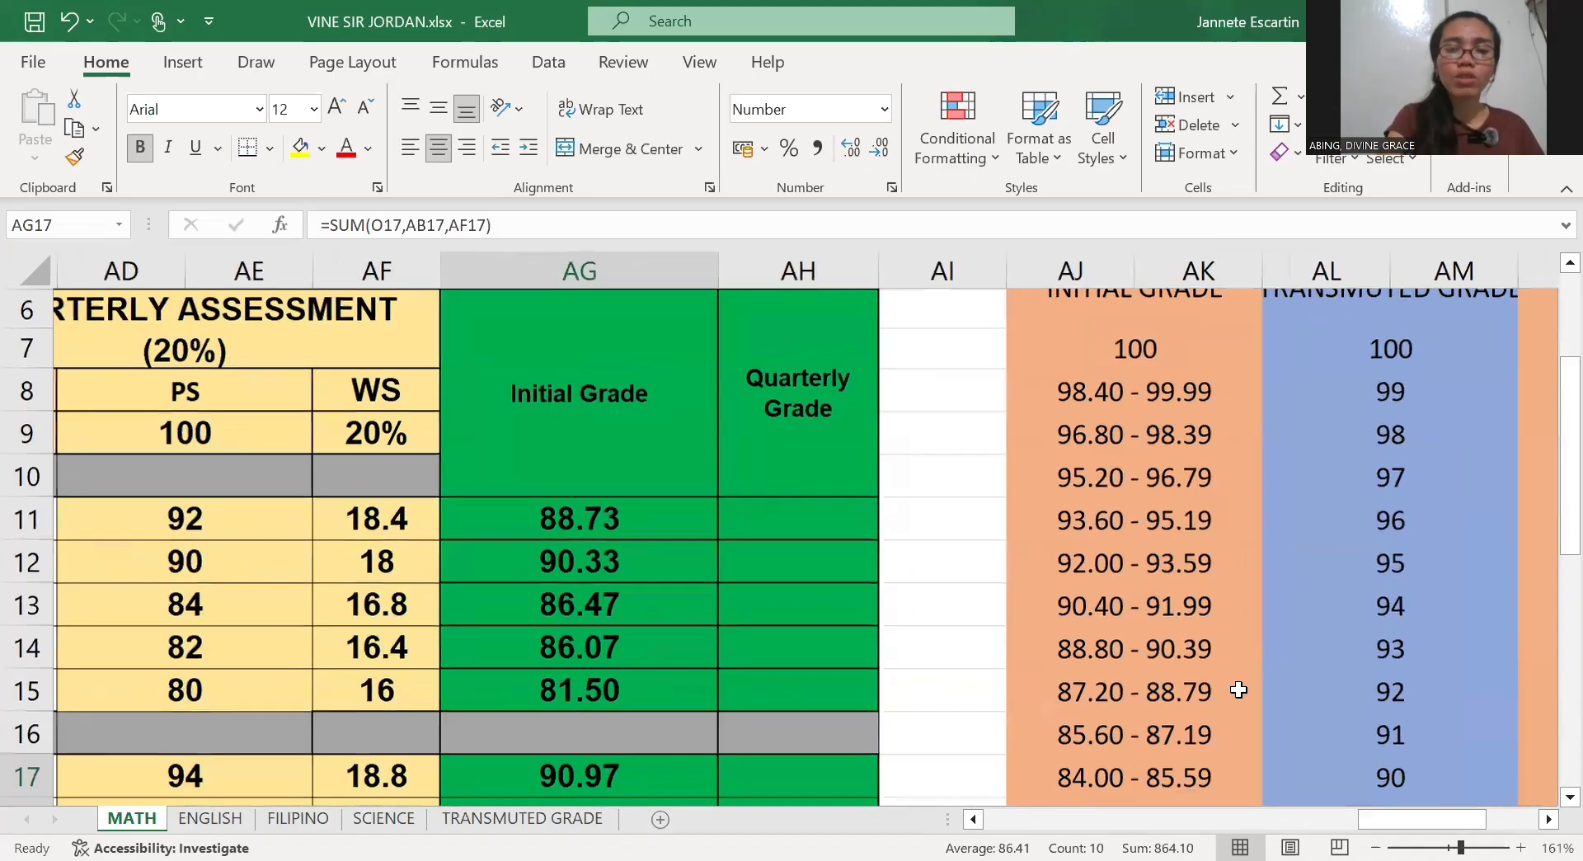
{"action": "scroll", "coordinate": [1238, 689], "scroll_direction": "right", "scroll_amount": 2}
{"action": "scroll", "coordinate": [1238, 689], "scroll_direction": "right", "scroll_amount": 1}
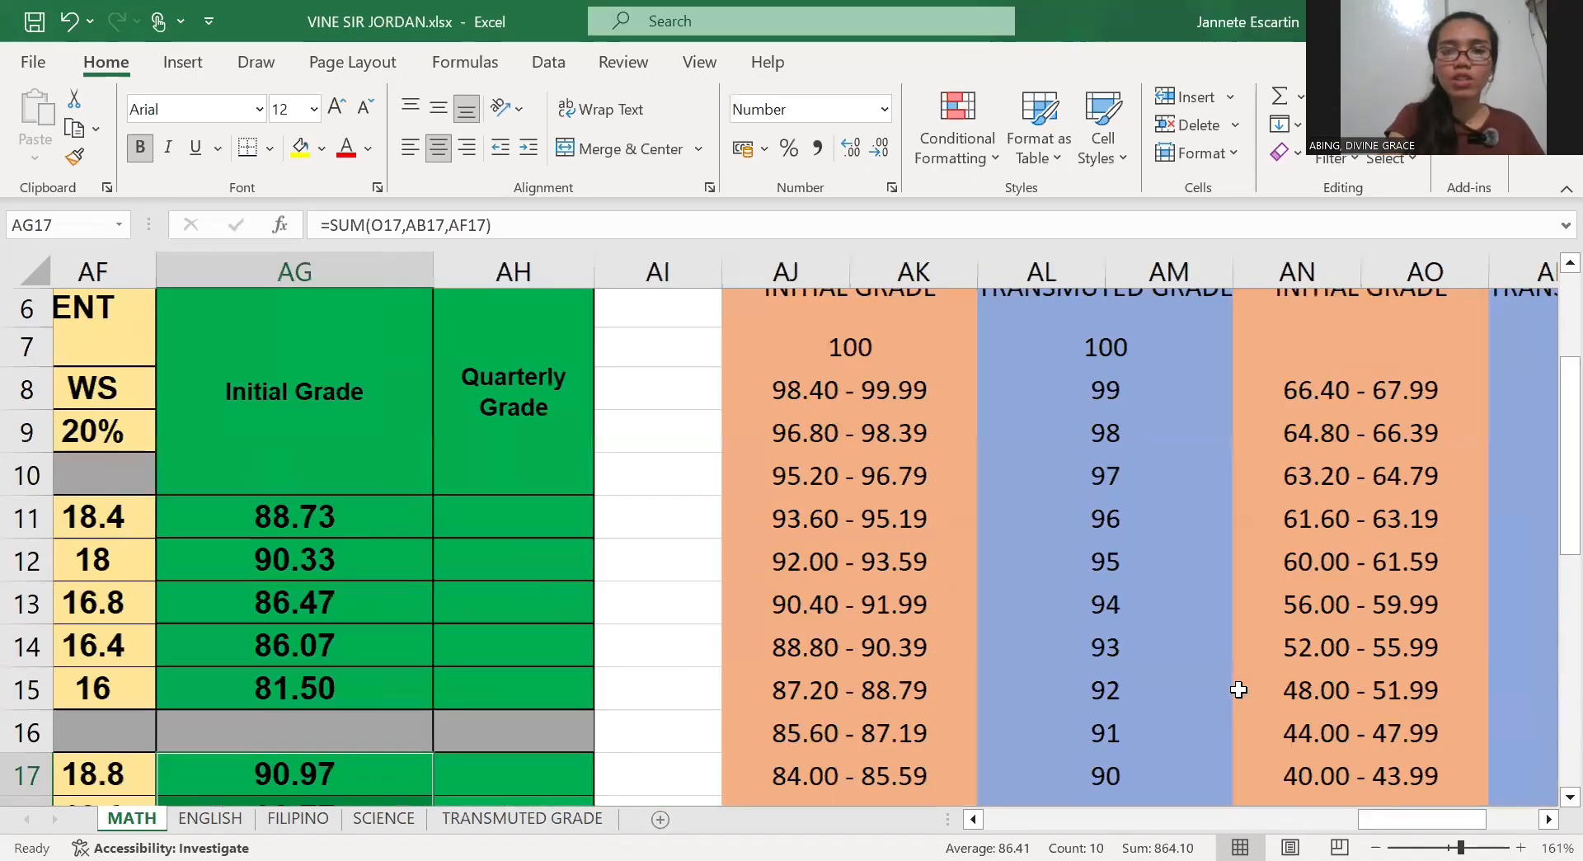
{"action": "scroll", "coordinate": [1239, 690], "scroll_direction": "up", "scroll_amount": 1}
{"action": "scroll", "coordinate": [1238, 689], "scroll_direction": "right", "scroll_amount": 1}
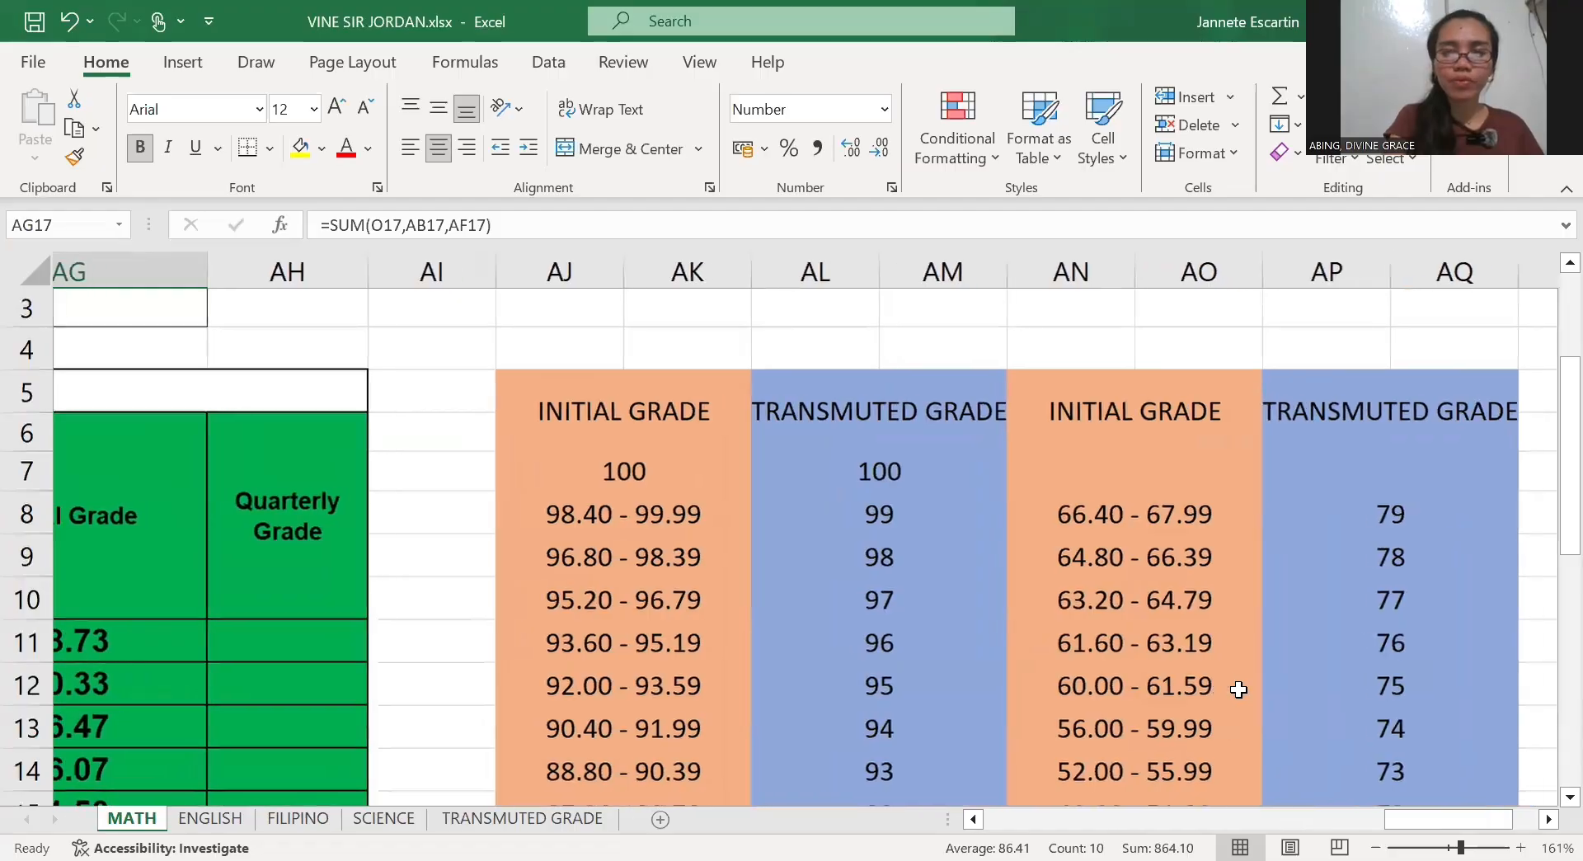
{"action": "scroll", "coordinate": [1238, 690], "scroll_direction": "right", "scroll_amount": 1}
{"action": "scroll", "coordinate": [1239, 690], "scroll_direction": "down", "scroll_amount": 1}
{"action": "scroll", "coordinate": [1238, 689], "scroll_direction": "down", "scroll_amount": 1}
{"action": "scroll", "coordinate": [1239, 689], "scroll_direction": "up", "scroll_amount": 2}
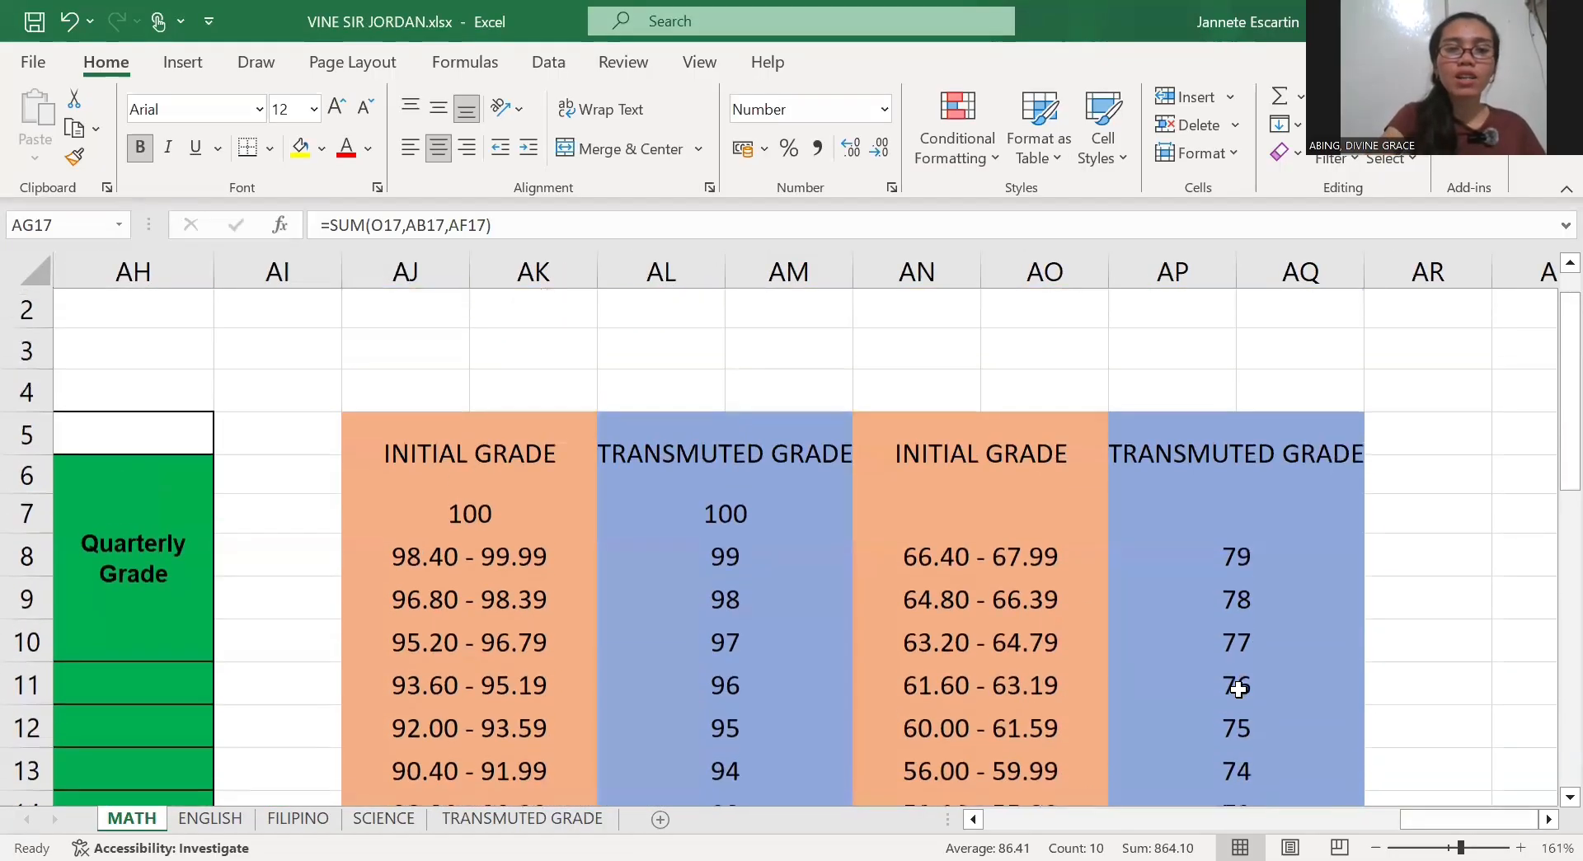
{"action": "scroll", "coordinate": [1238, 689], "scroll_direction": "left", "scroll_amount": 1}
{"action": "scroll", "coordinate": [1239, 690], "scroll_direction": "right", "scroll_amount": 1}
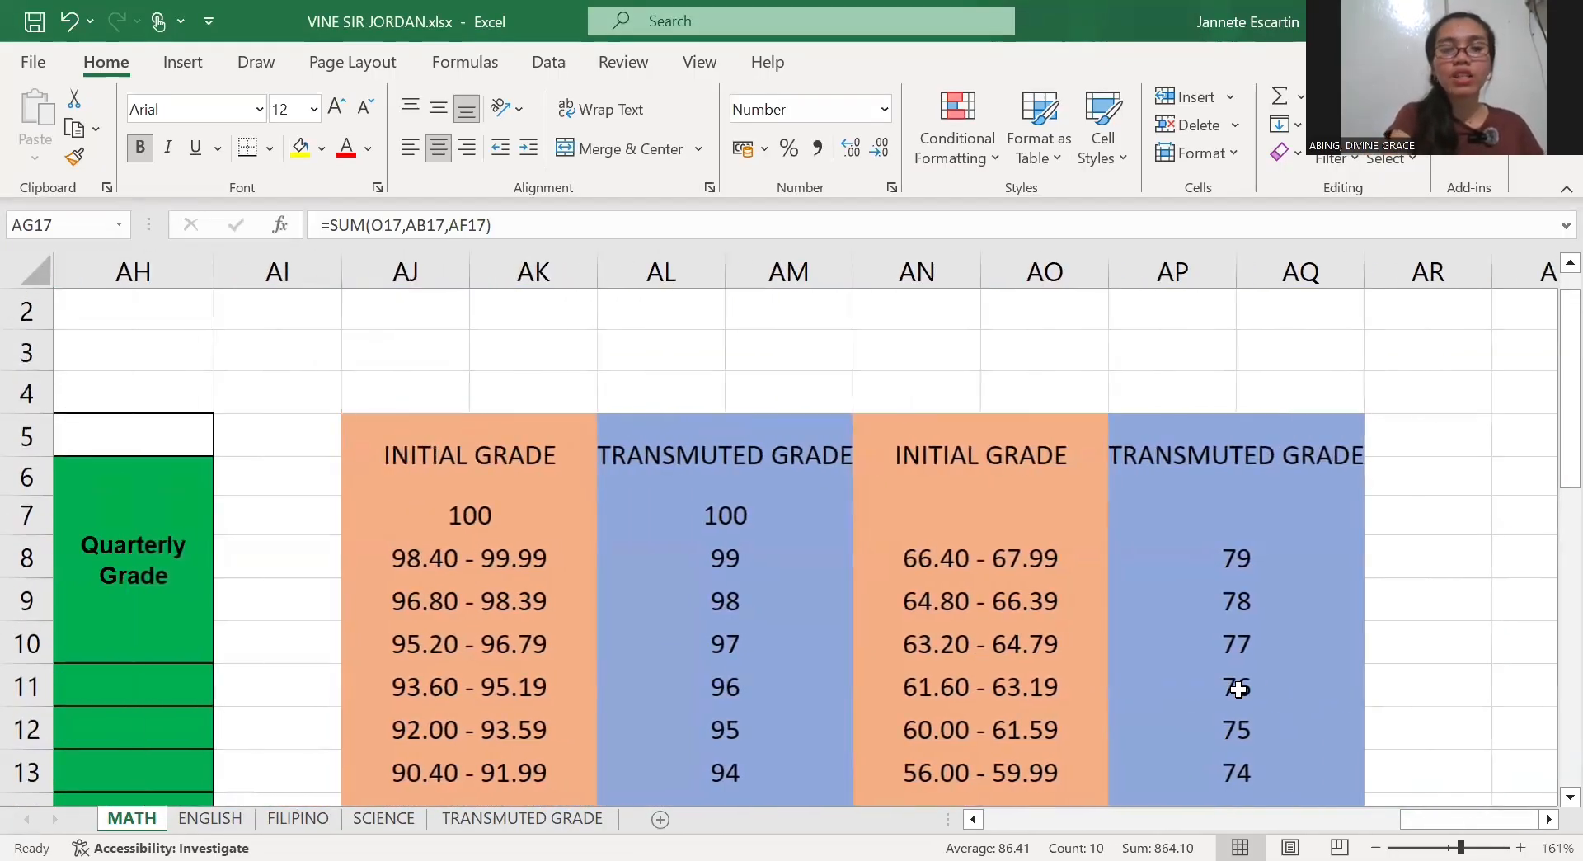
{"action": "scroll", "coordinate": [1239, 690], "scroll_direction": "left", "scroll_amount": 3}
{"action": "scroll", "coordinate": [1239, 689], "scroll_direction": "down", "scroll_amount": 1}
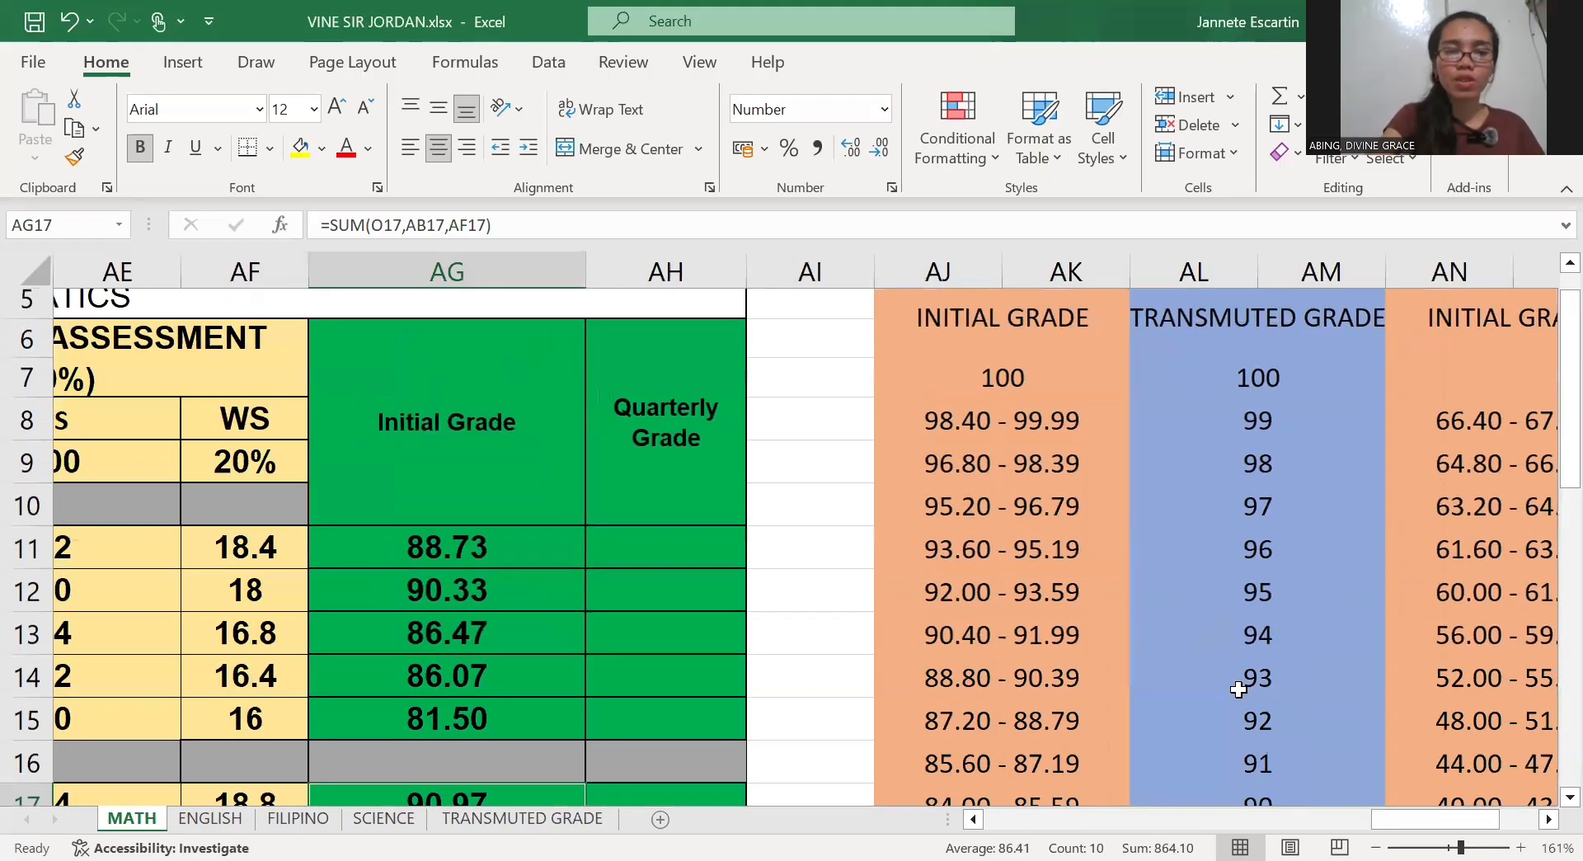
{"action": "scroll", "coordinate": [1239, 689], "scroll_direction": "up", "scroll_amount": 1}
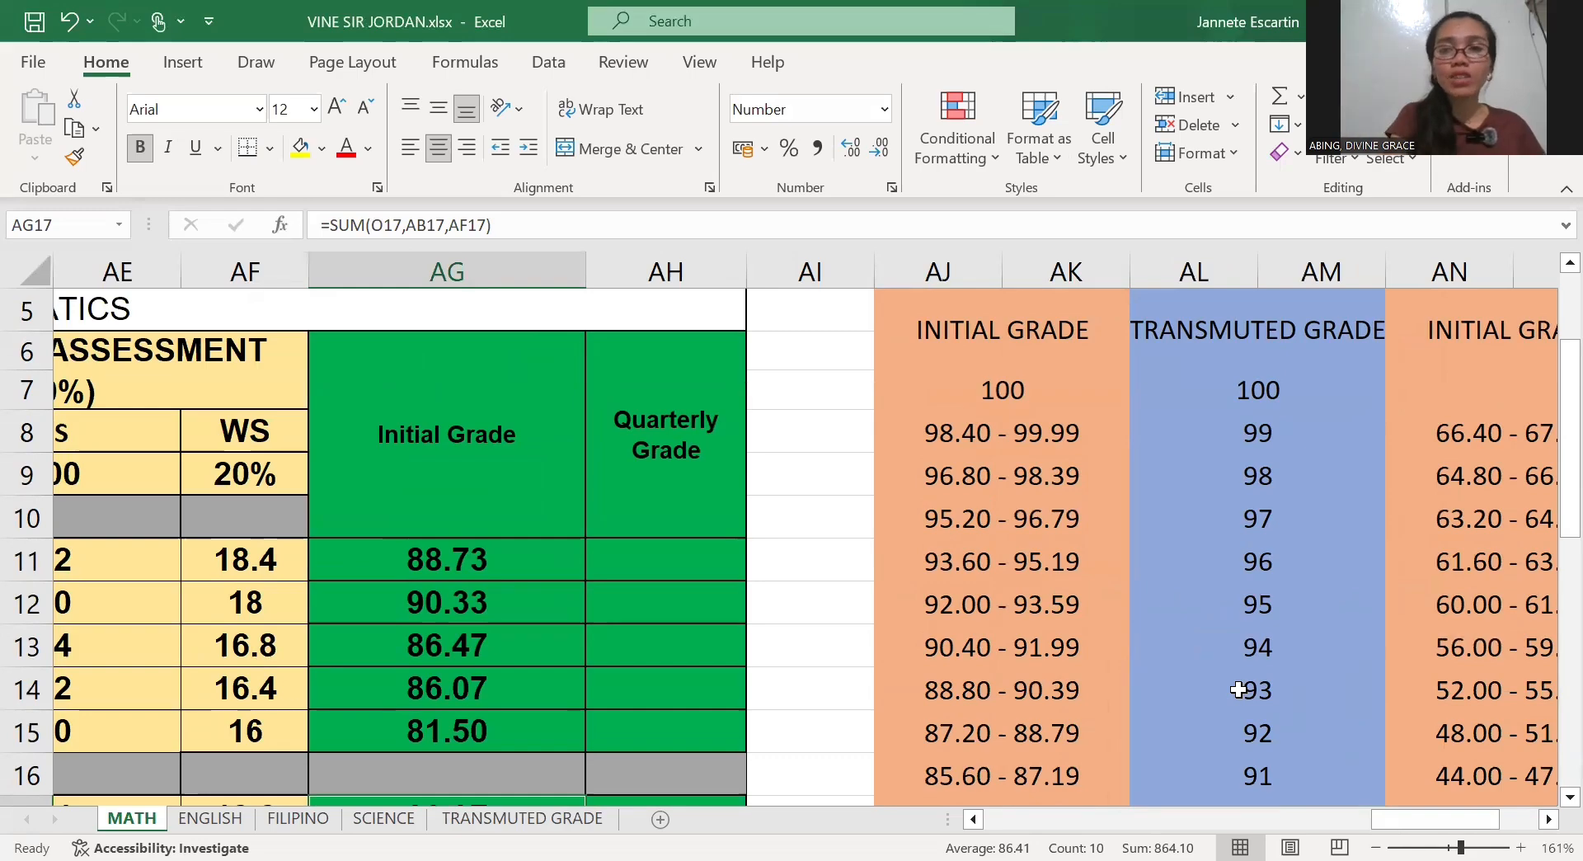
{"action": "scroll", "coordinate": [1239, 689], "scroll_direction": "right", "scroll_amount": 3}
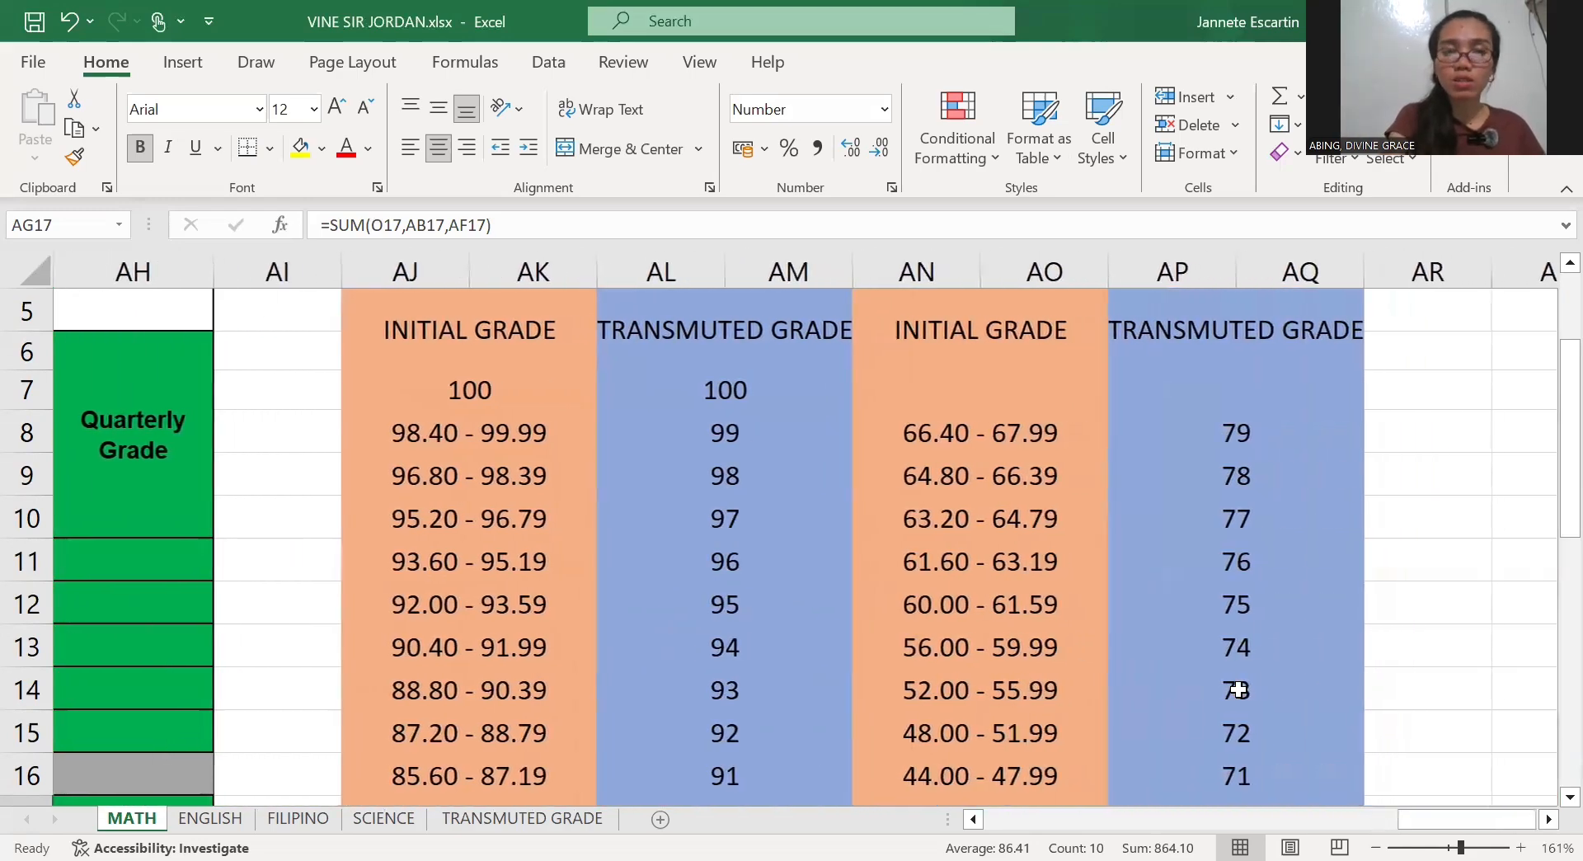
{"action": "scroll", "coordinate": [1239, 689], "scroll_direction": "left", "scroll_amount": 2}
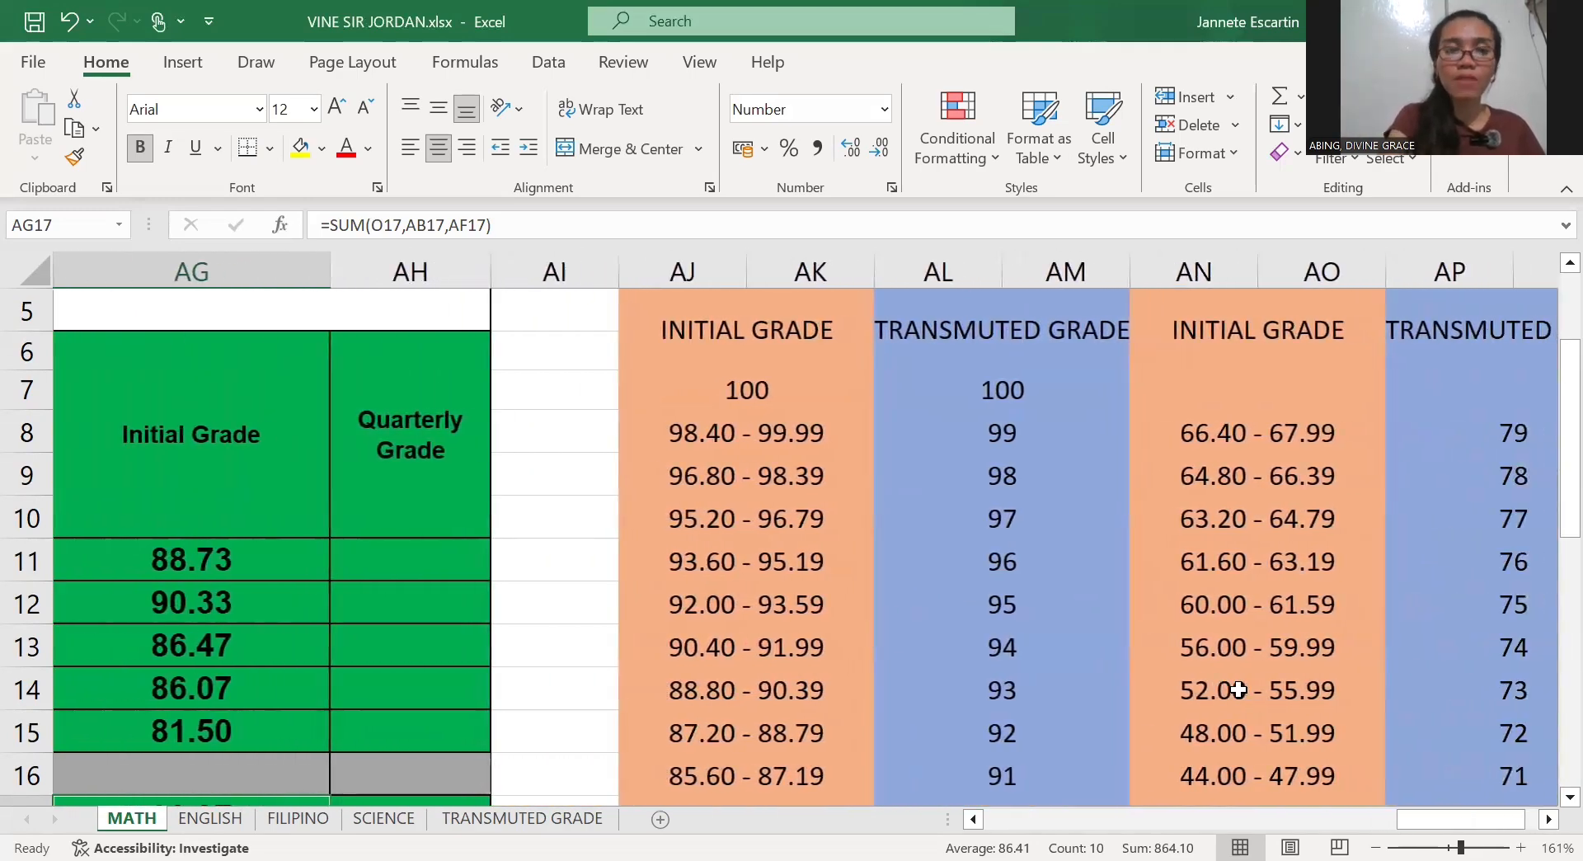
Look up the first male learner's initial grade in the transmutation table and enter 93 as the quarterly grade in AH11
{"action": "left_click", "coordinate": [410, 559]}
{"action": "key", "text": "Left"}
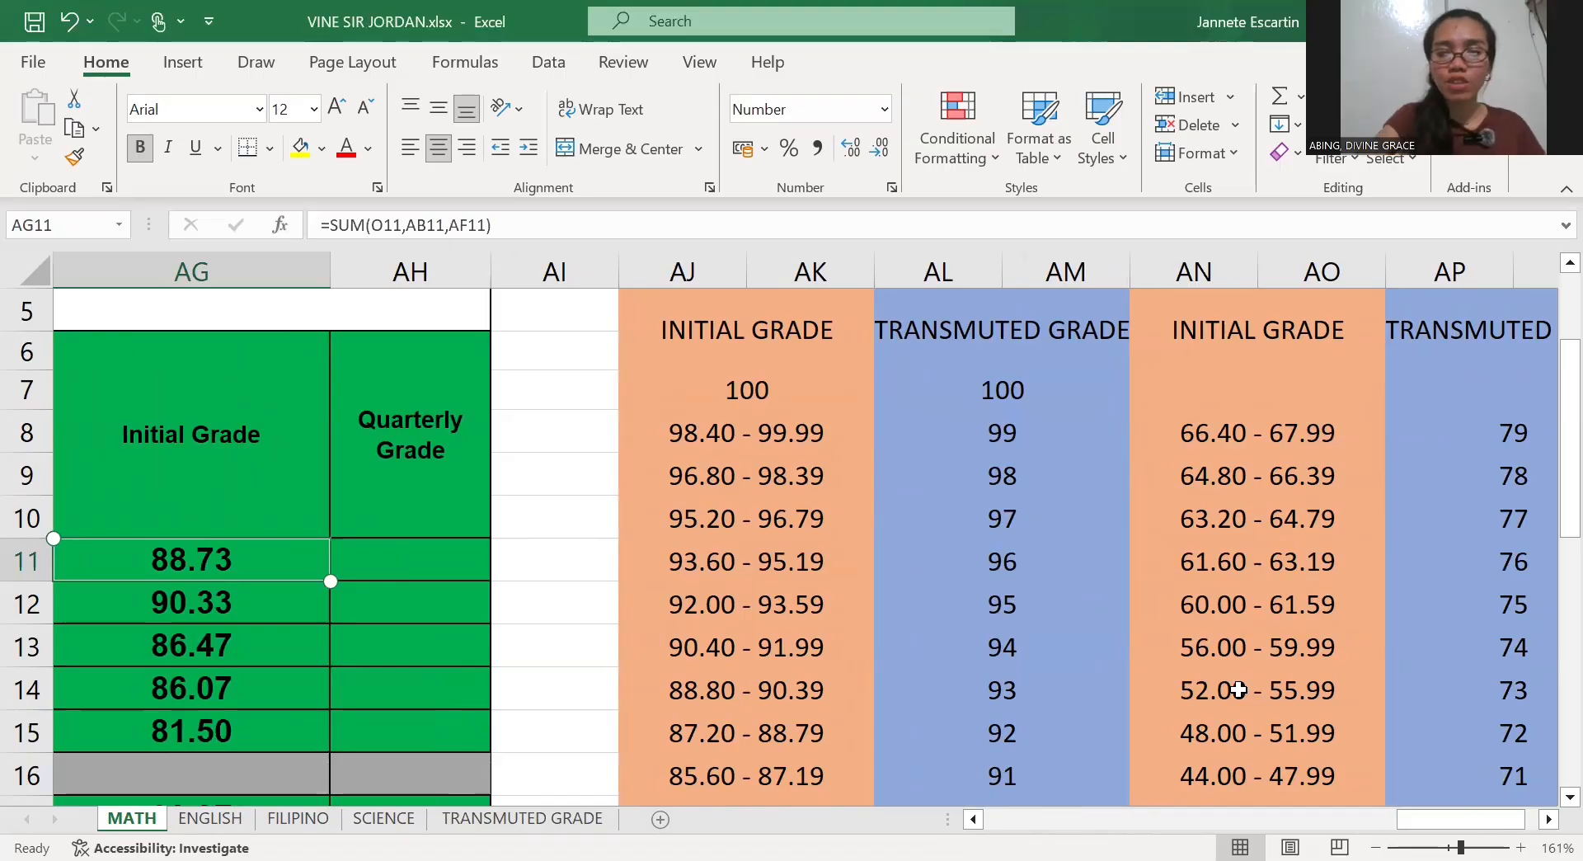
{"action": "scroll", "coordinate": [1238, 690], "scroll_direction": "down", "scroll_amount": 1}
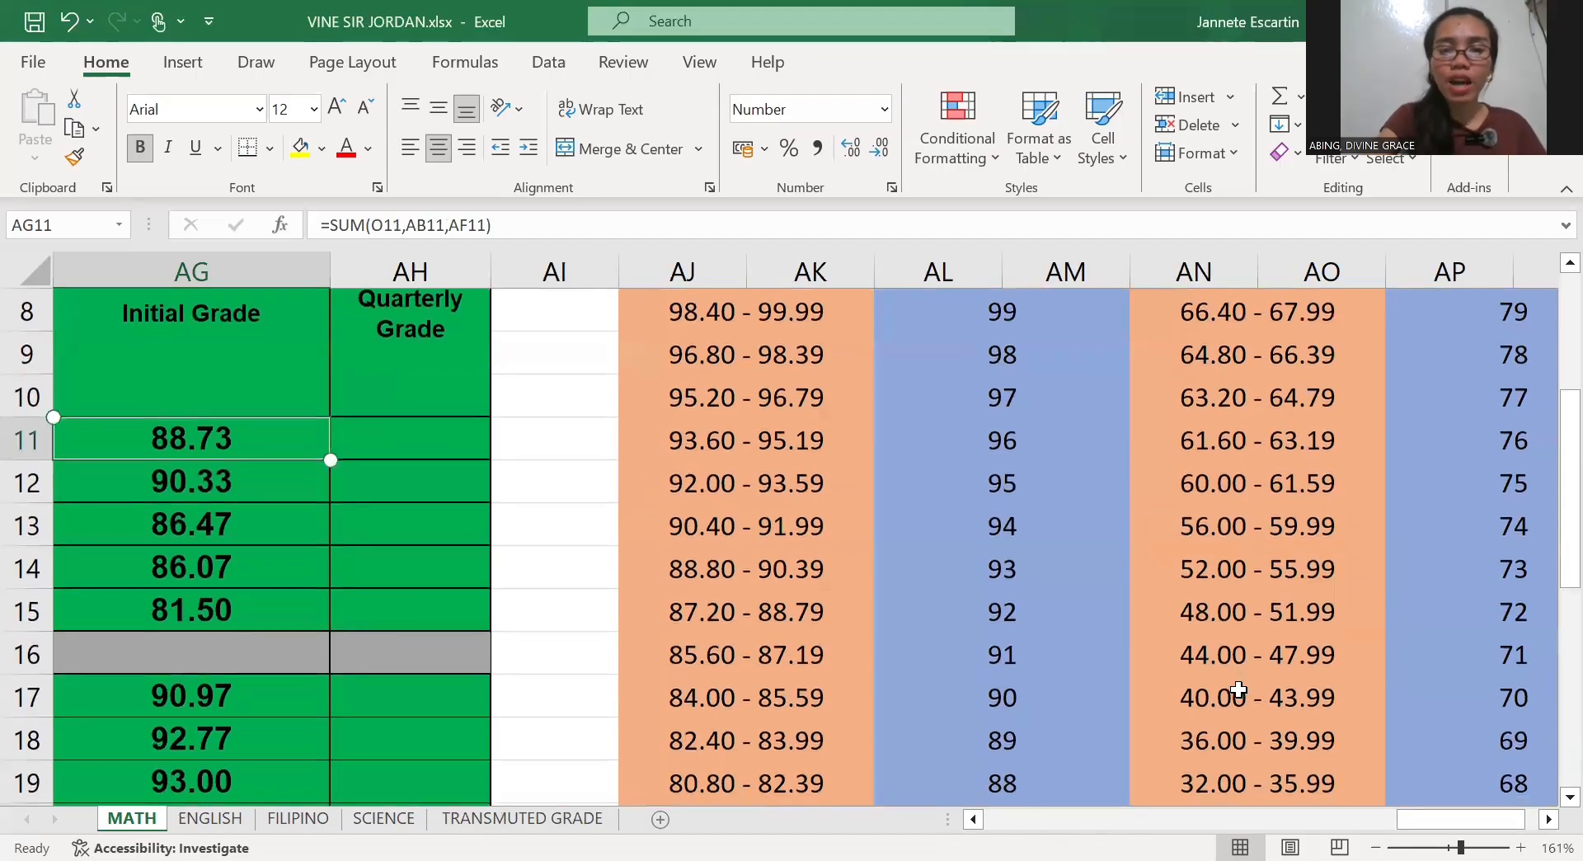
{"action": "scroll", "coordinate": [1238, 690], "scroll_direction": "up", "scroll_amount": 2}
{"action": "scroll", "coordinate": [1238, 689], "scroll_direction": "down", "scroll_amount": 2}
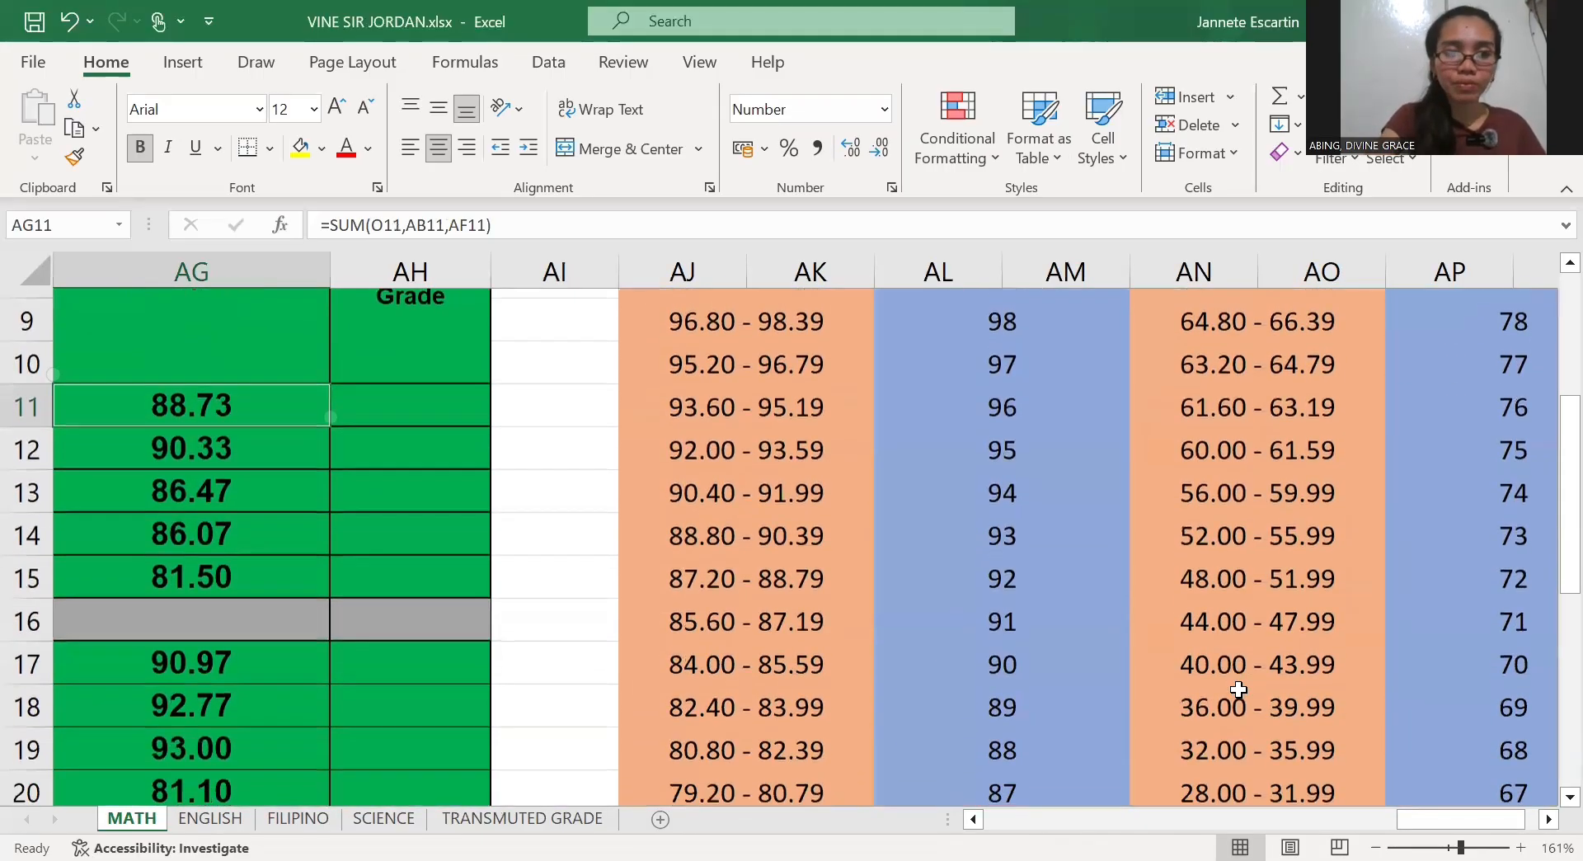
{"action": "scroll", "coordinate": [1239, 690], "scroll_direction": "up", "scroll_amount": 1}
{"action": "left_click", "coordinate": [746, 532]}
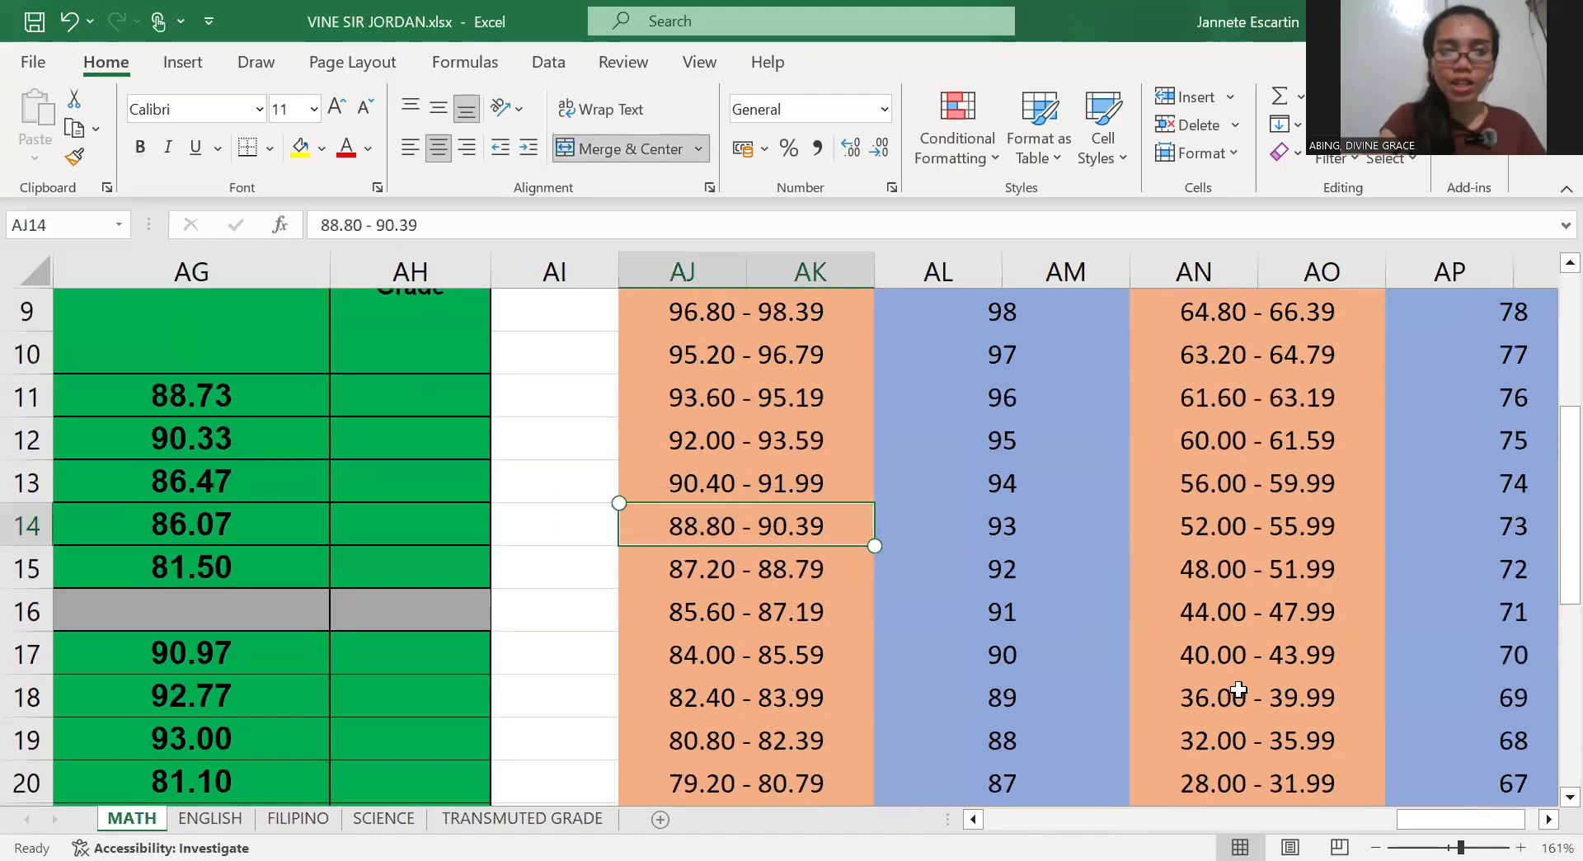
{"action": "left_click", "coordinate": [410, 396]}
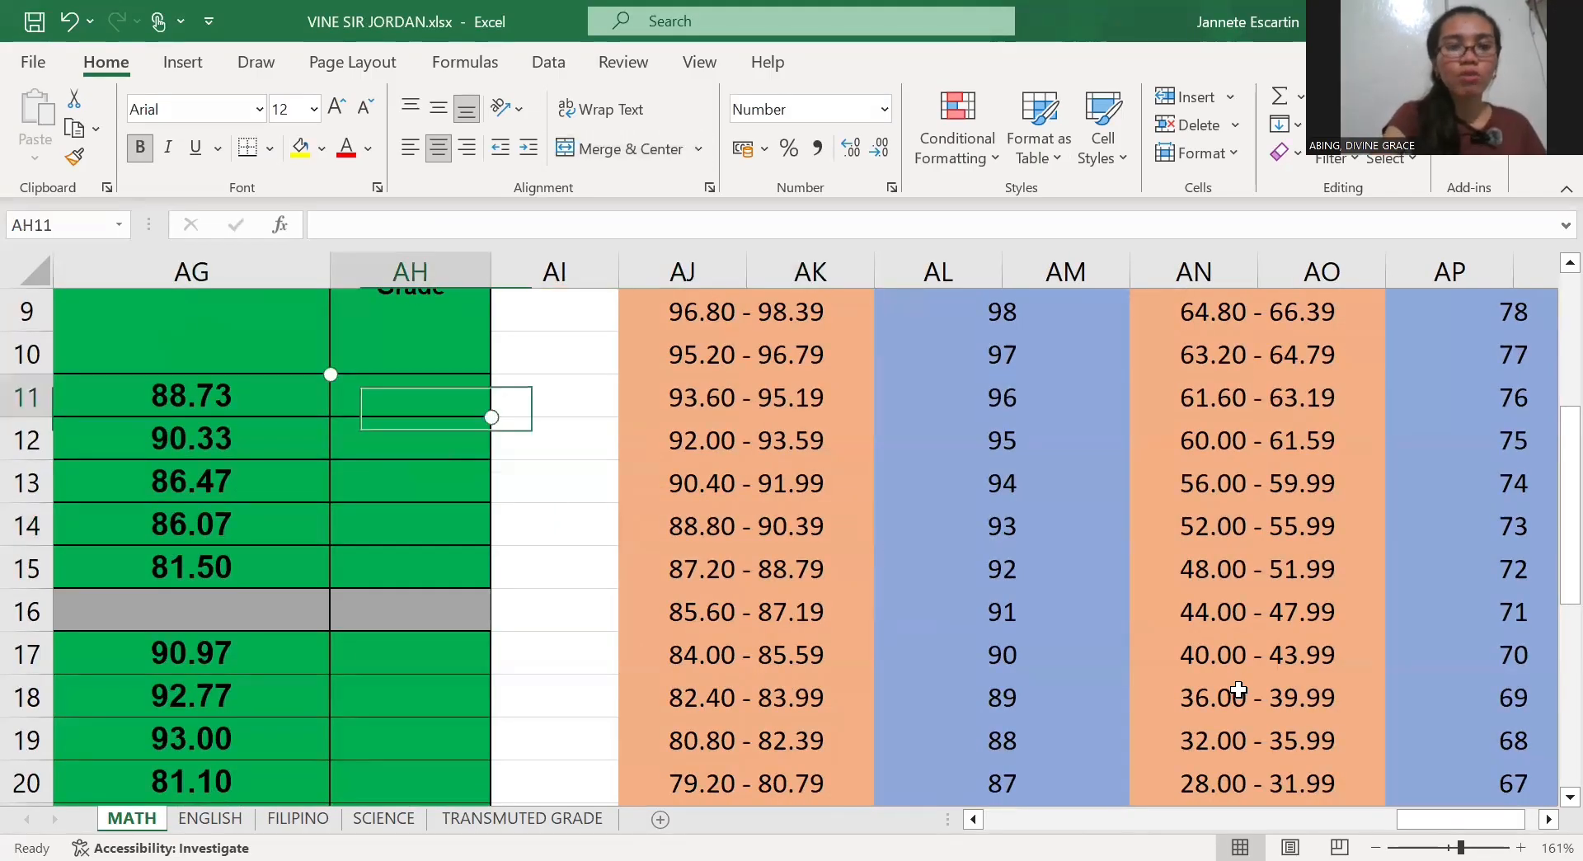
{"action": "type", "text": "93"}
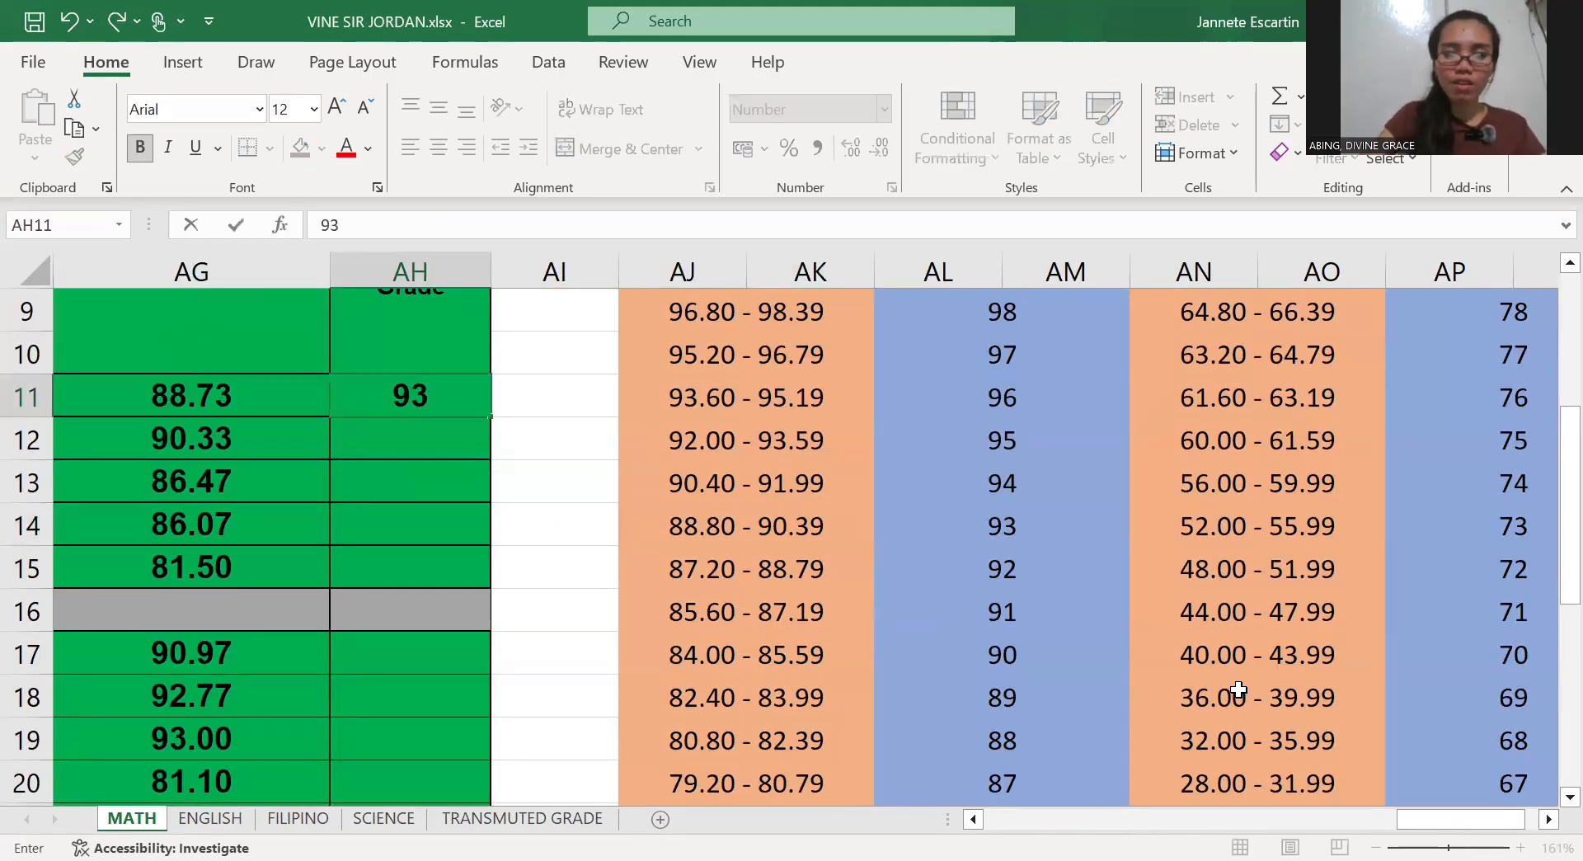
{"action": "key", "text": "Return"}
Match the second male learner's initial grade to its transmuted grade and enter 94 as the quarterly grade in AH12
{"action": "scroll", "coordinate": [1238, 689], "scroll_direction": "up", "scroll_amount": 2}
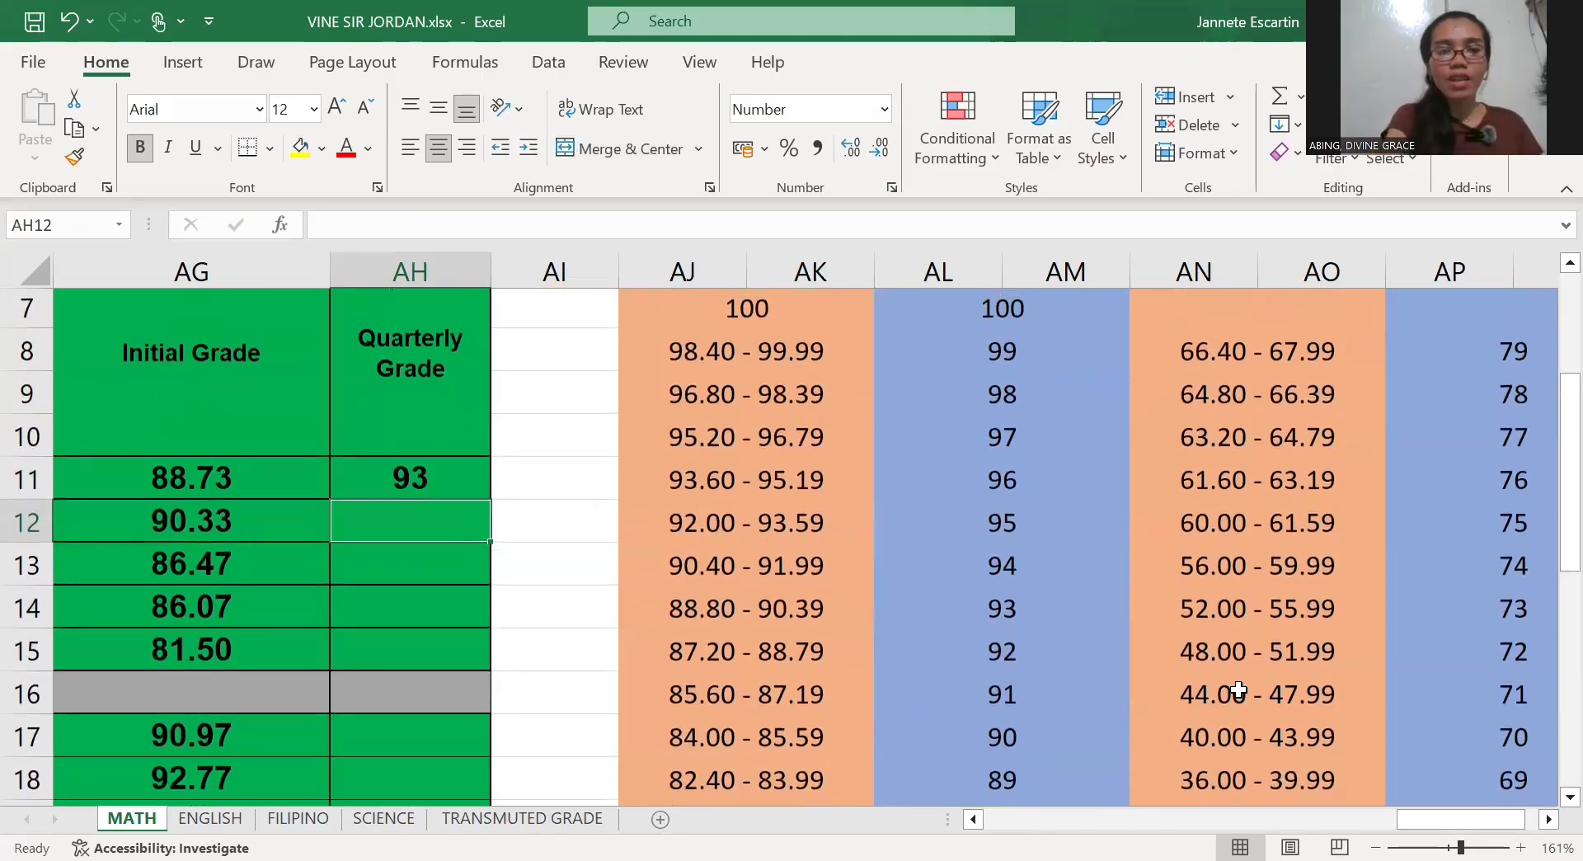
{"action": "left_click", "coordinate": [191, 520]}
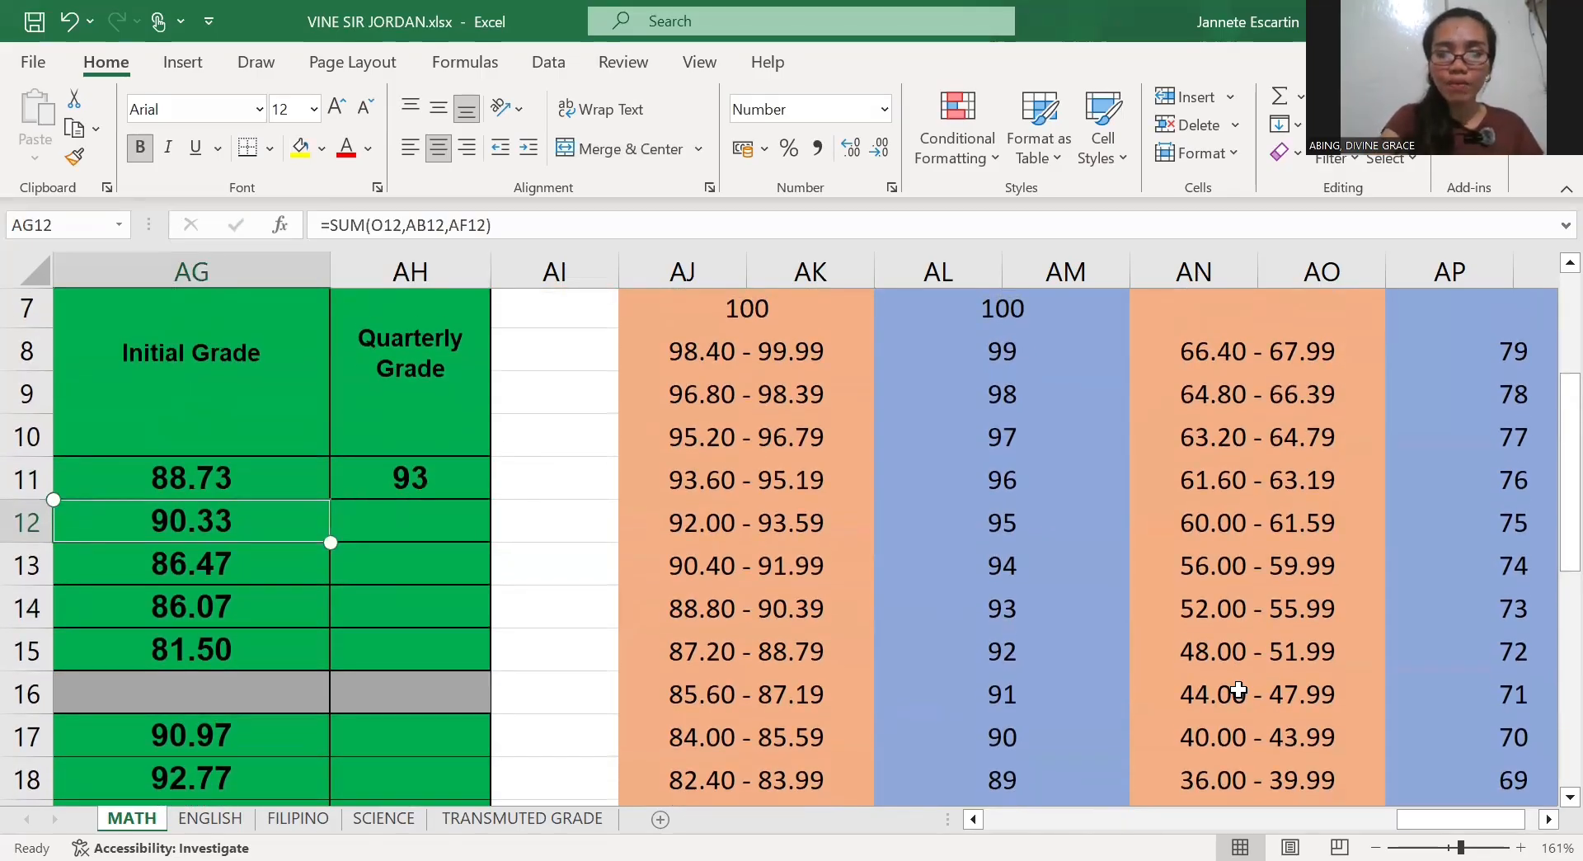
{"action": "left_click", "coordinate": [1002, 608]}
{"action": "left_click", "coordinate": [1002, 565]}
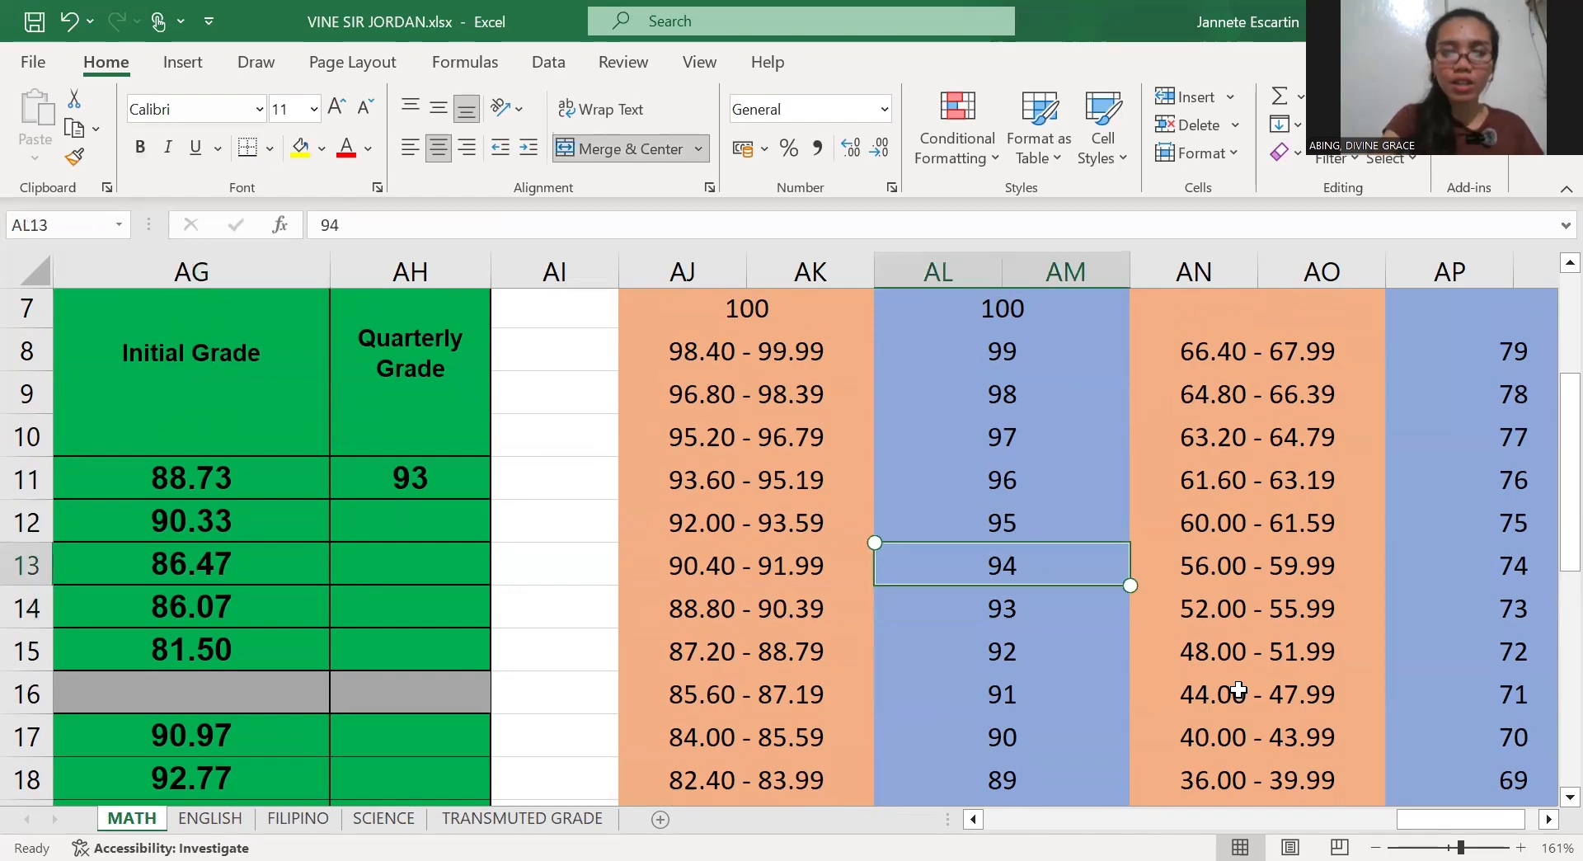
{"action": "left_click", "coordinate": [409, 520]}
{"action": "type", "text": "94"}
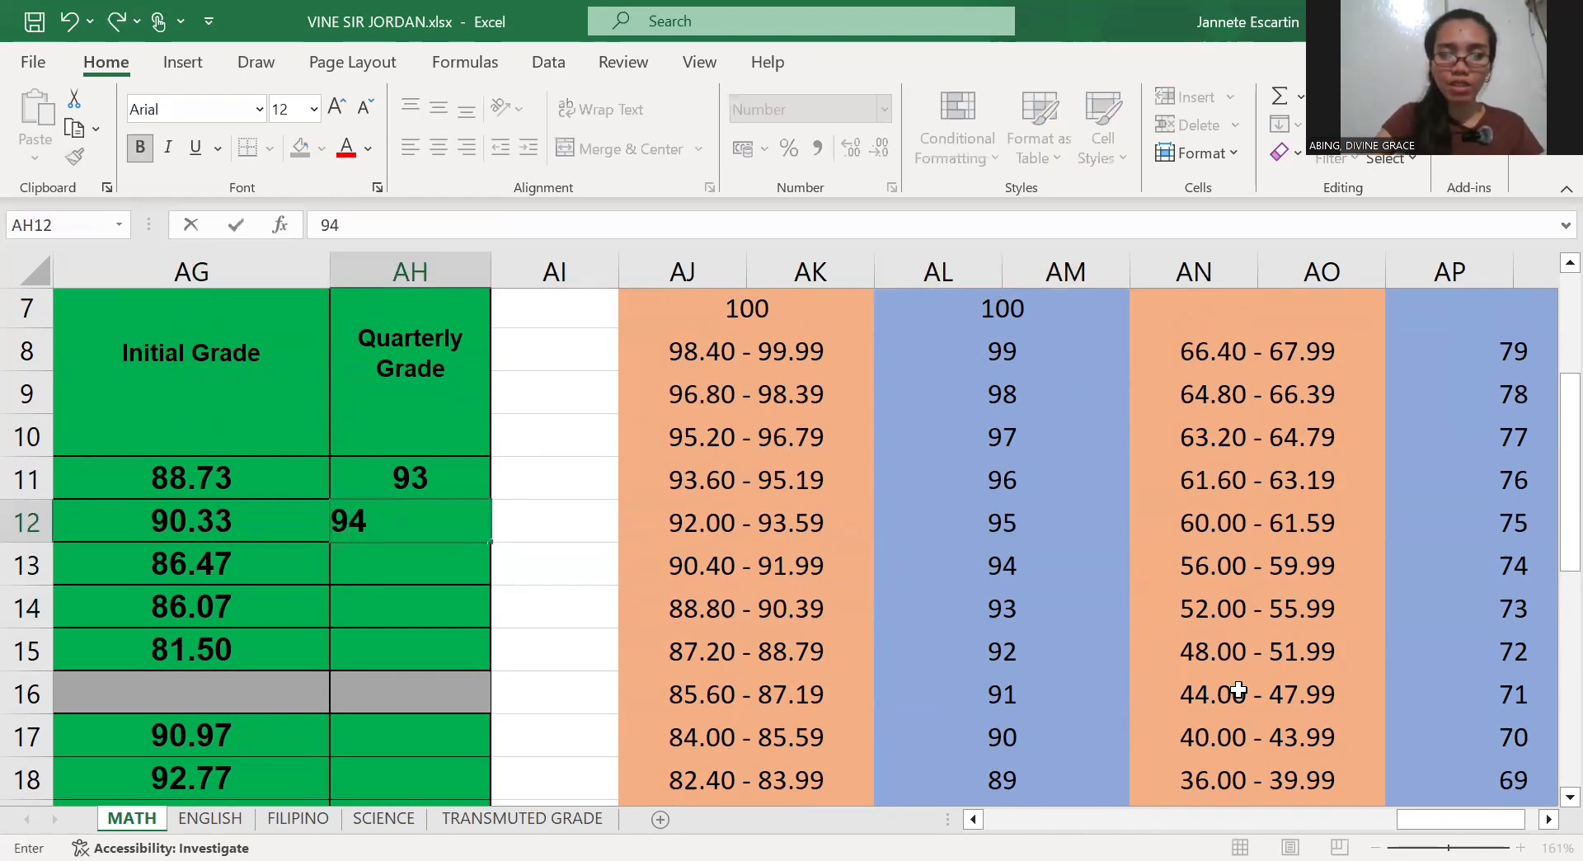
{"action": "key", "text": "Return"}
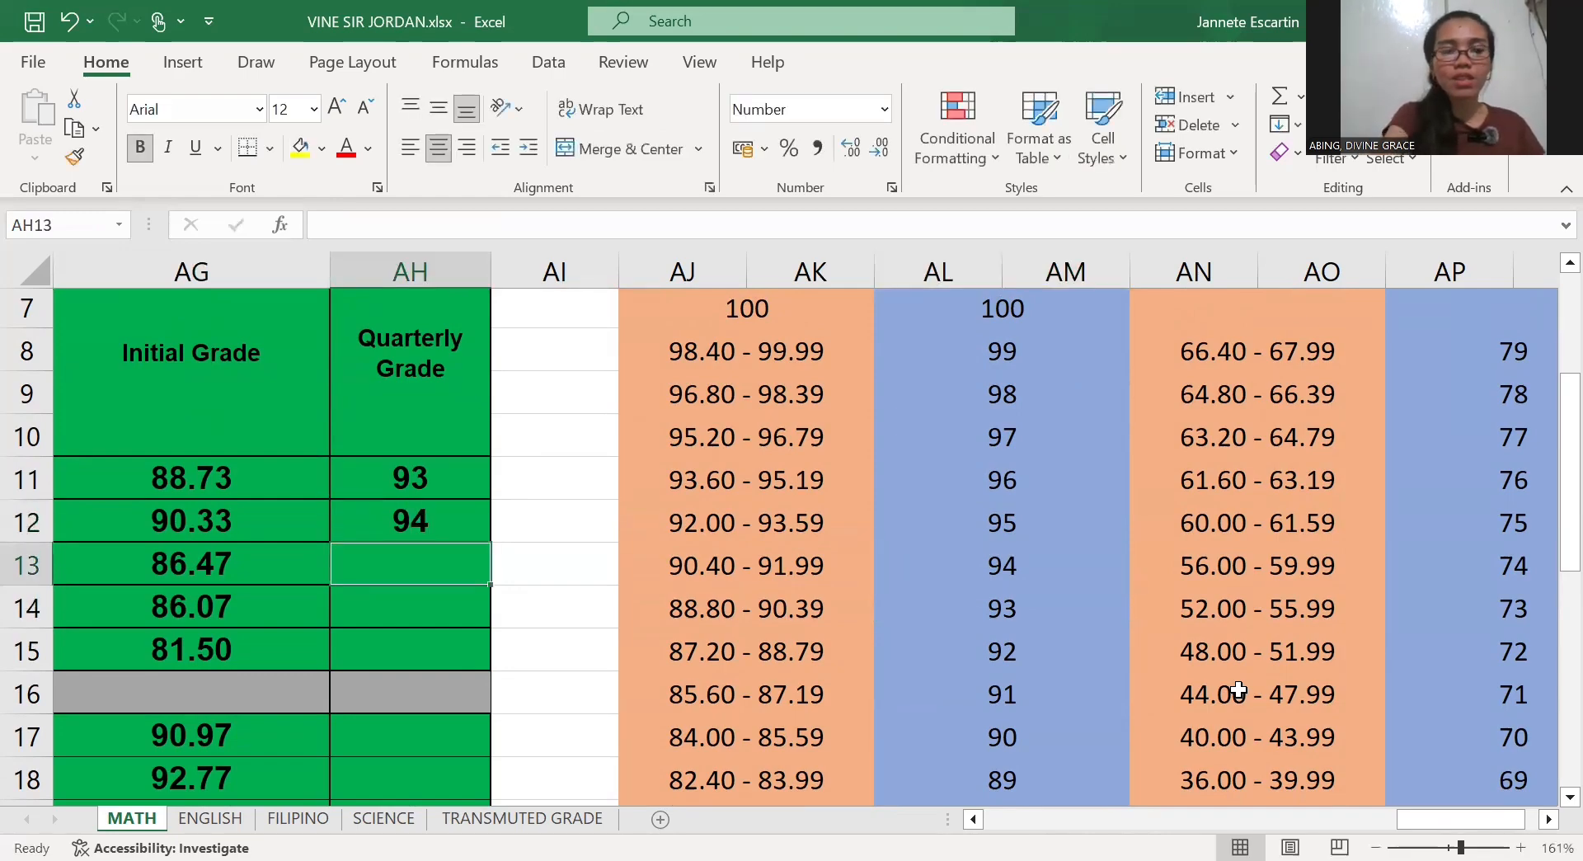
Find the third male learner's initial grade in the transmutation table and enter 91 as the quarterly grade in AH13
{"action": "left_click", "coordinate": [192, 563]}
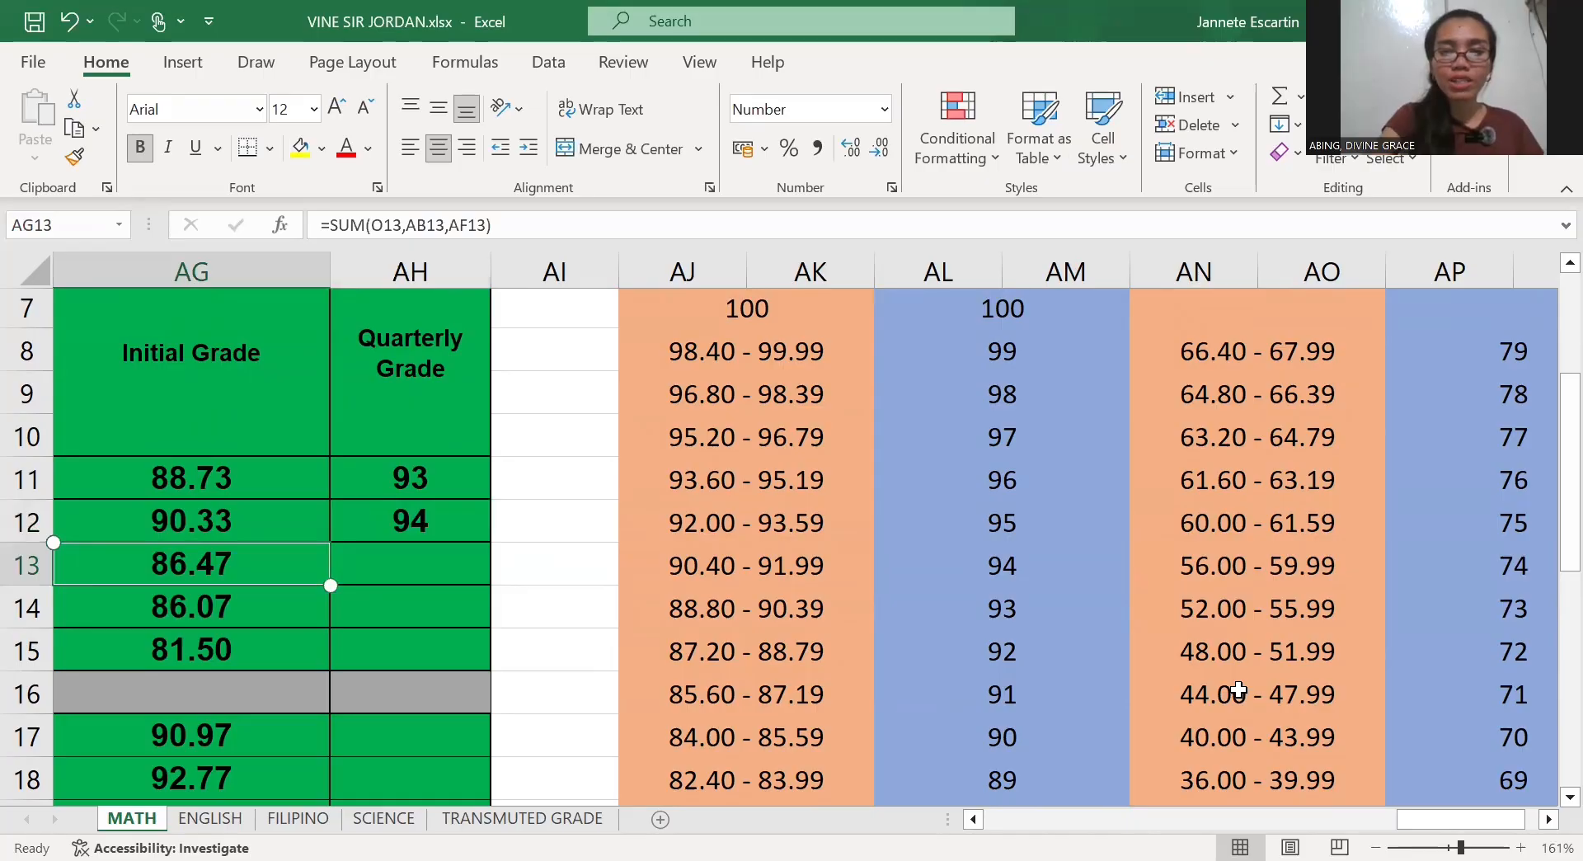
{"action": "left_click", "coordinate": [746, 694]}
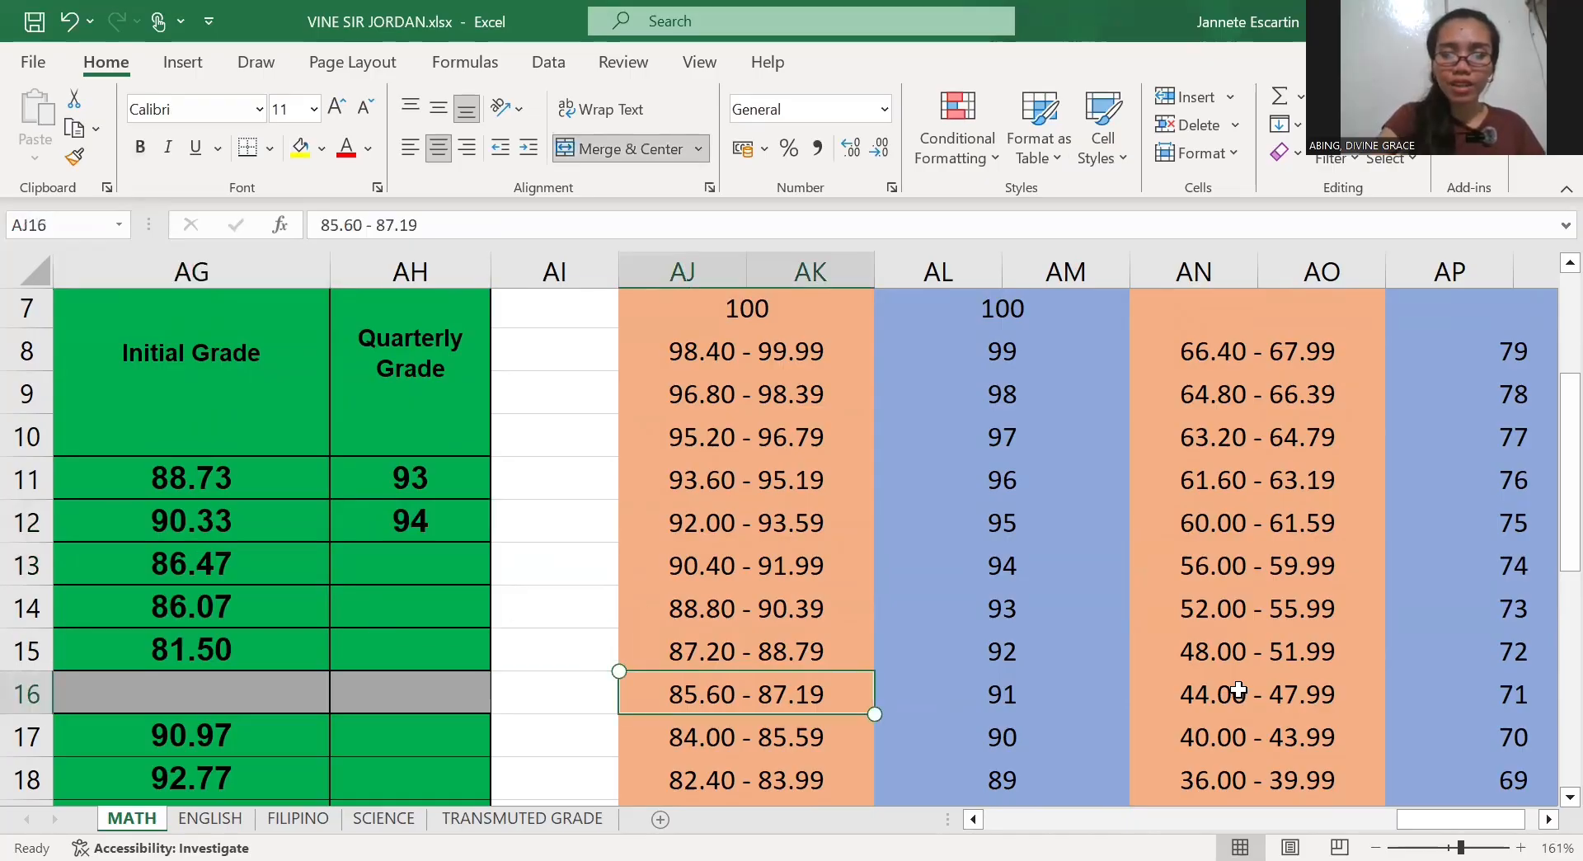
{"action": "left_click", "coordinate": [1002, 693]}
{"action": "left_click", "coordinate": [410, 563]}
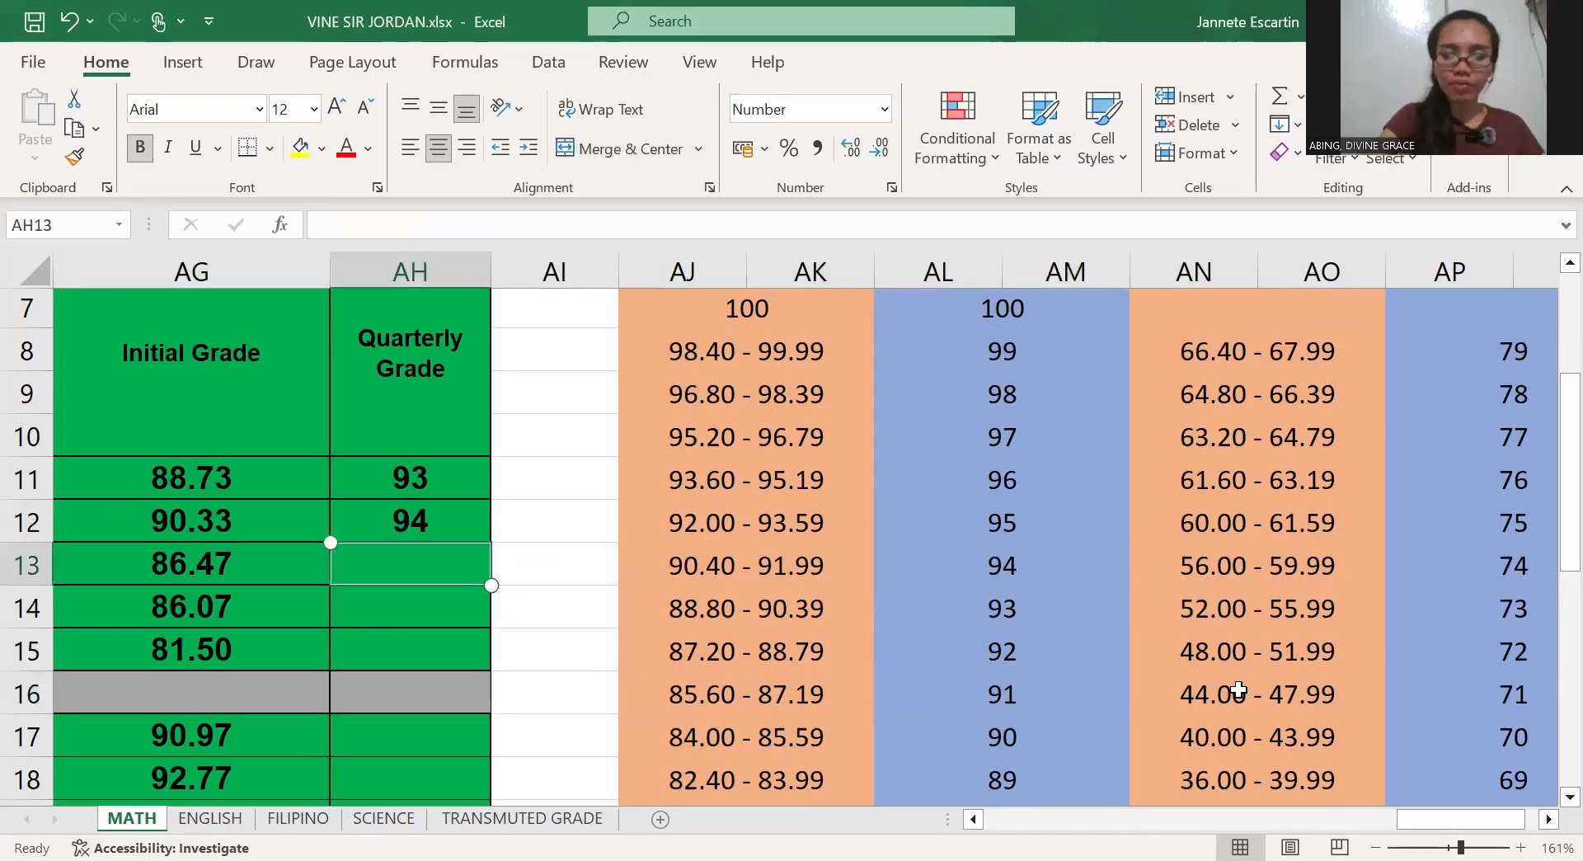
{"action": "type", "text": "91"}
{"action": "key", "text": "Return"}
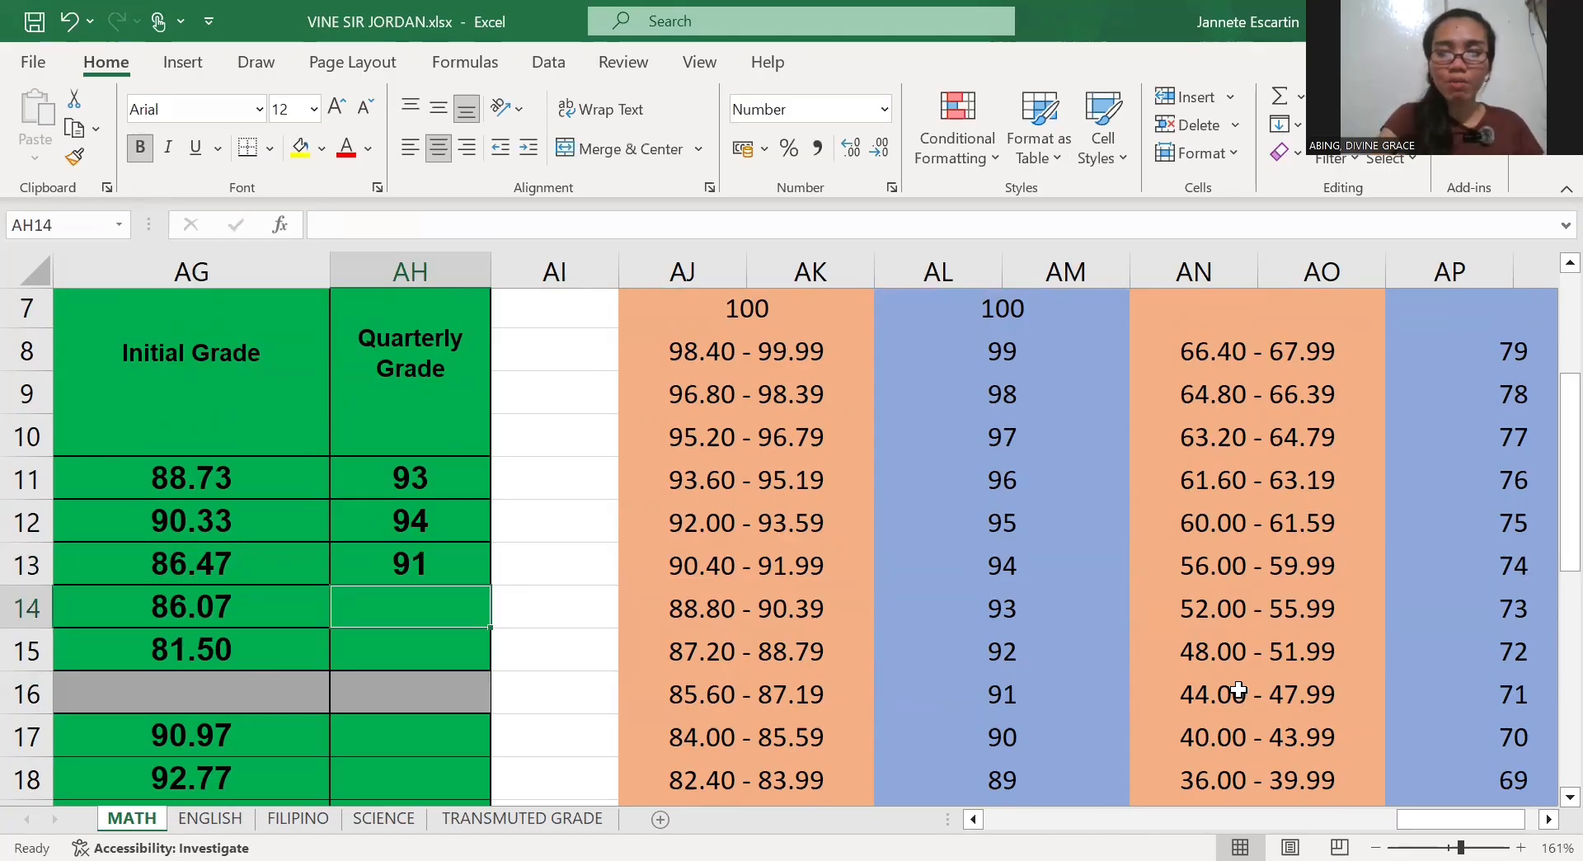
Look up the fourth male learner's transmuted grade and enter 91 as the quarterly grade in AH14
{"action": "left_click", "coordinate": [1002, 693]}
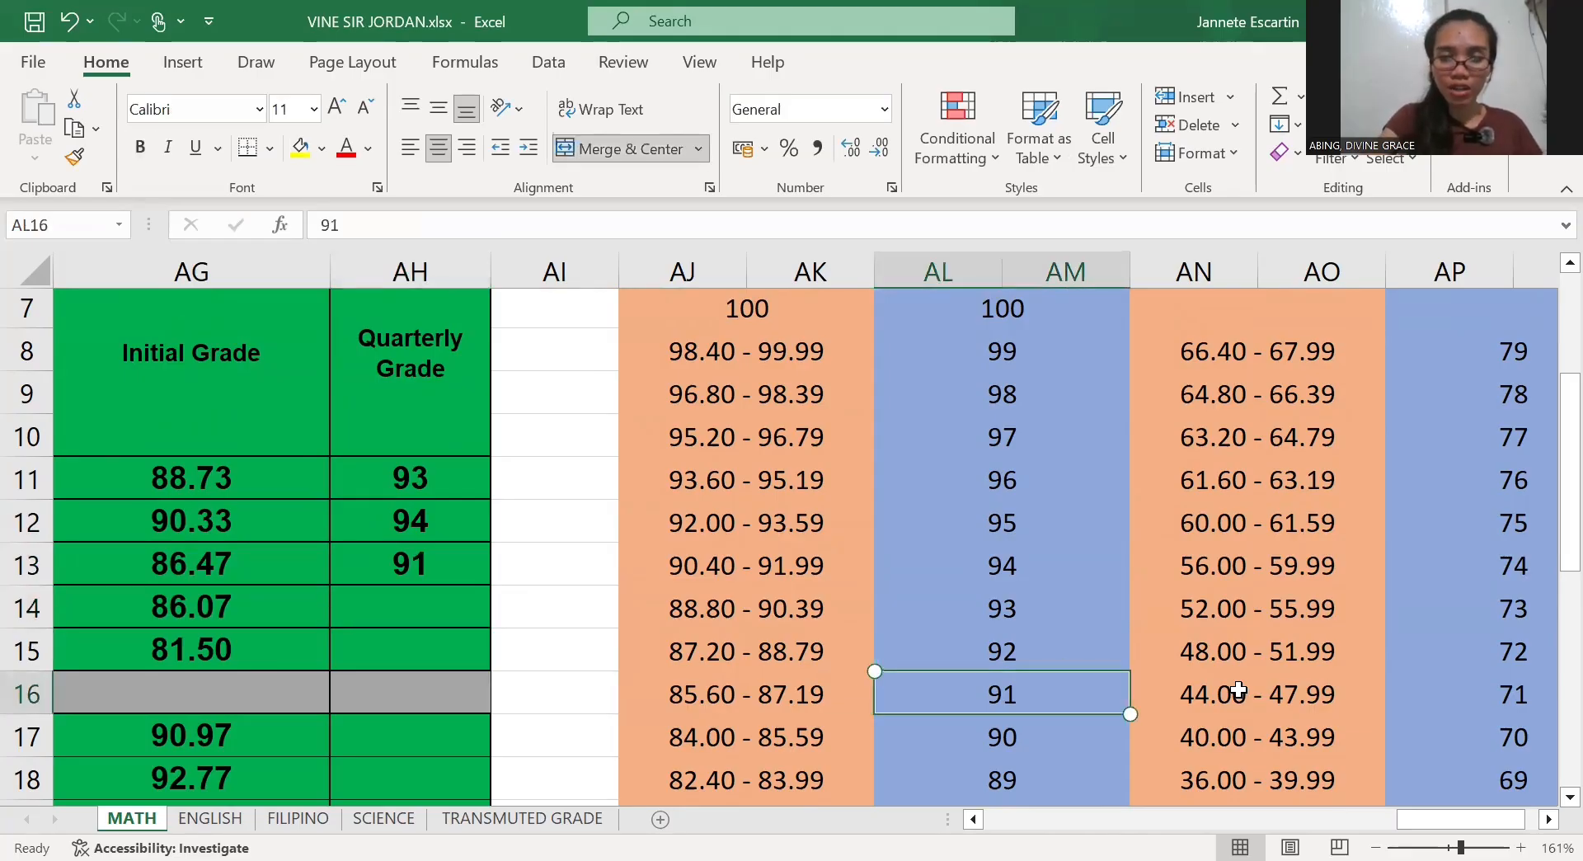
{"action": "key", "text": "Left"}
{"action": "key", "text": "Left"}
{"action": "key", "text": "Left"}
{"action": "key", "text": "Up"}
{"action": "key", "text": "Up"}
{"action": "type", "text": "91"}
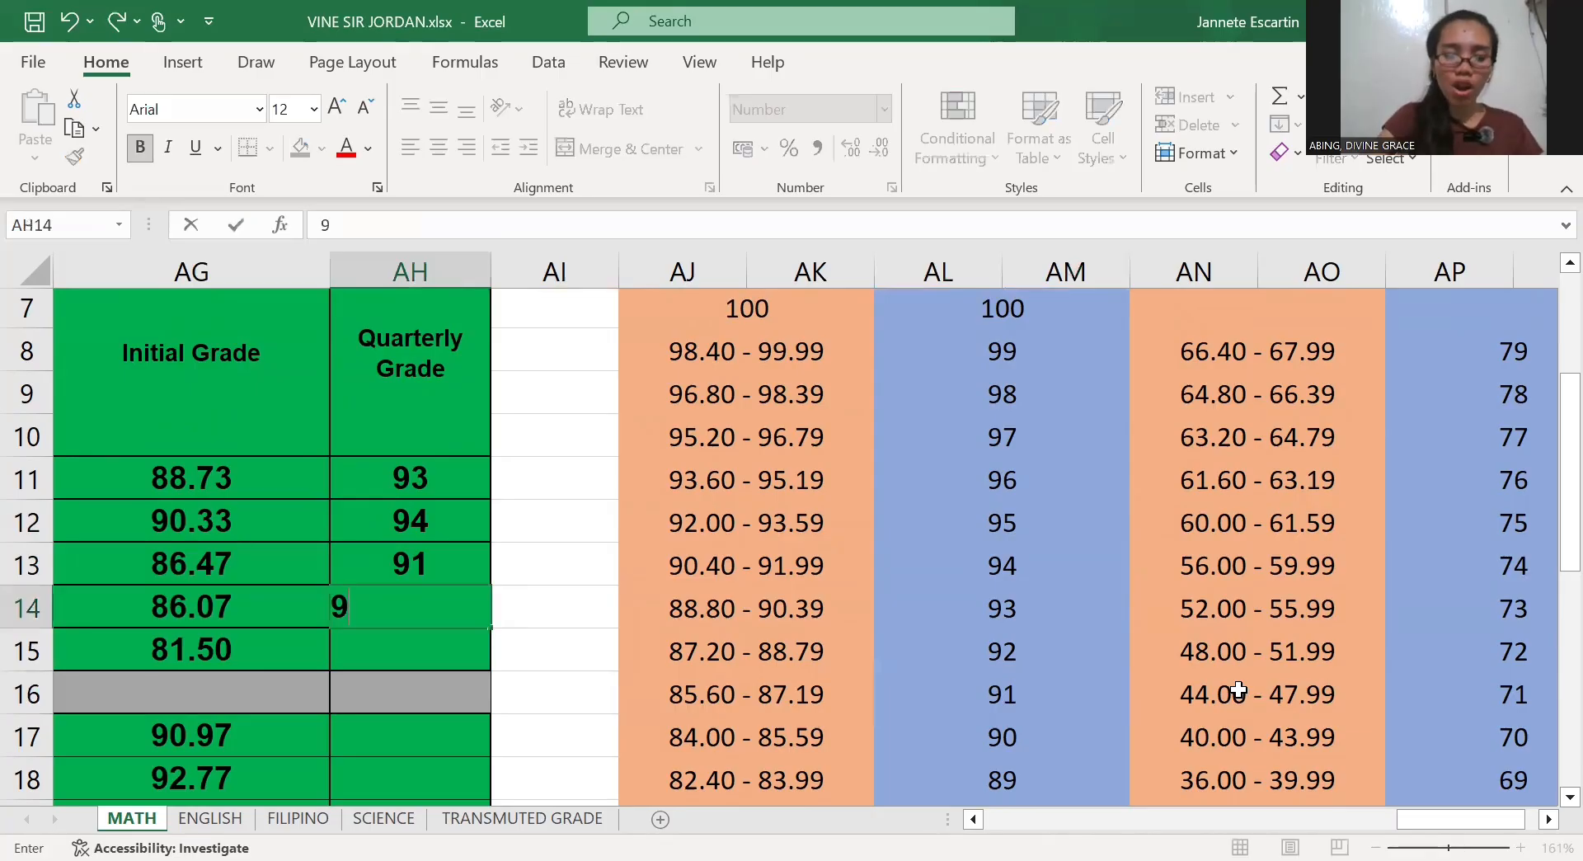
{"action": "key", "text": "Return"}
Find the range containing the fifth male learner's initial grade and enter 88 as the quarterly grade in AH15
{"action": "scroll", "coordinate": [1238, 691], "scroll_direction": "down", "scroll_amount": 1}
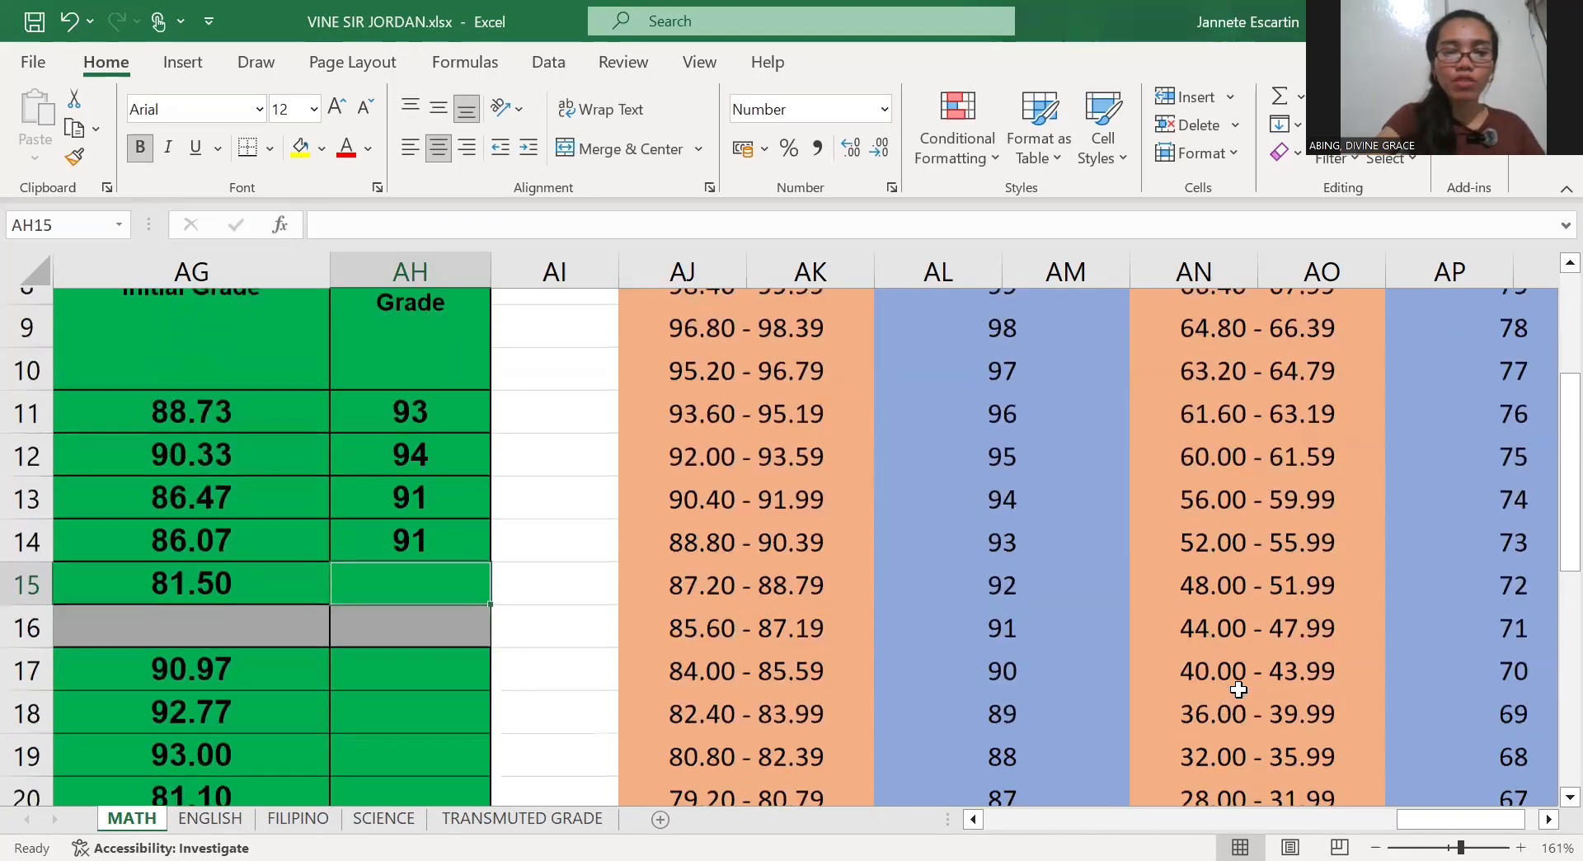
{"action": "key", "text": "Right"}
{"action": "key", "text": "Right"}
{"action": "key", "text": "Down"}
{"action": "key", "text": "Down"}
{"action": "key", "text": "Down"}
{"action": "key", "text": "Down"}
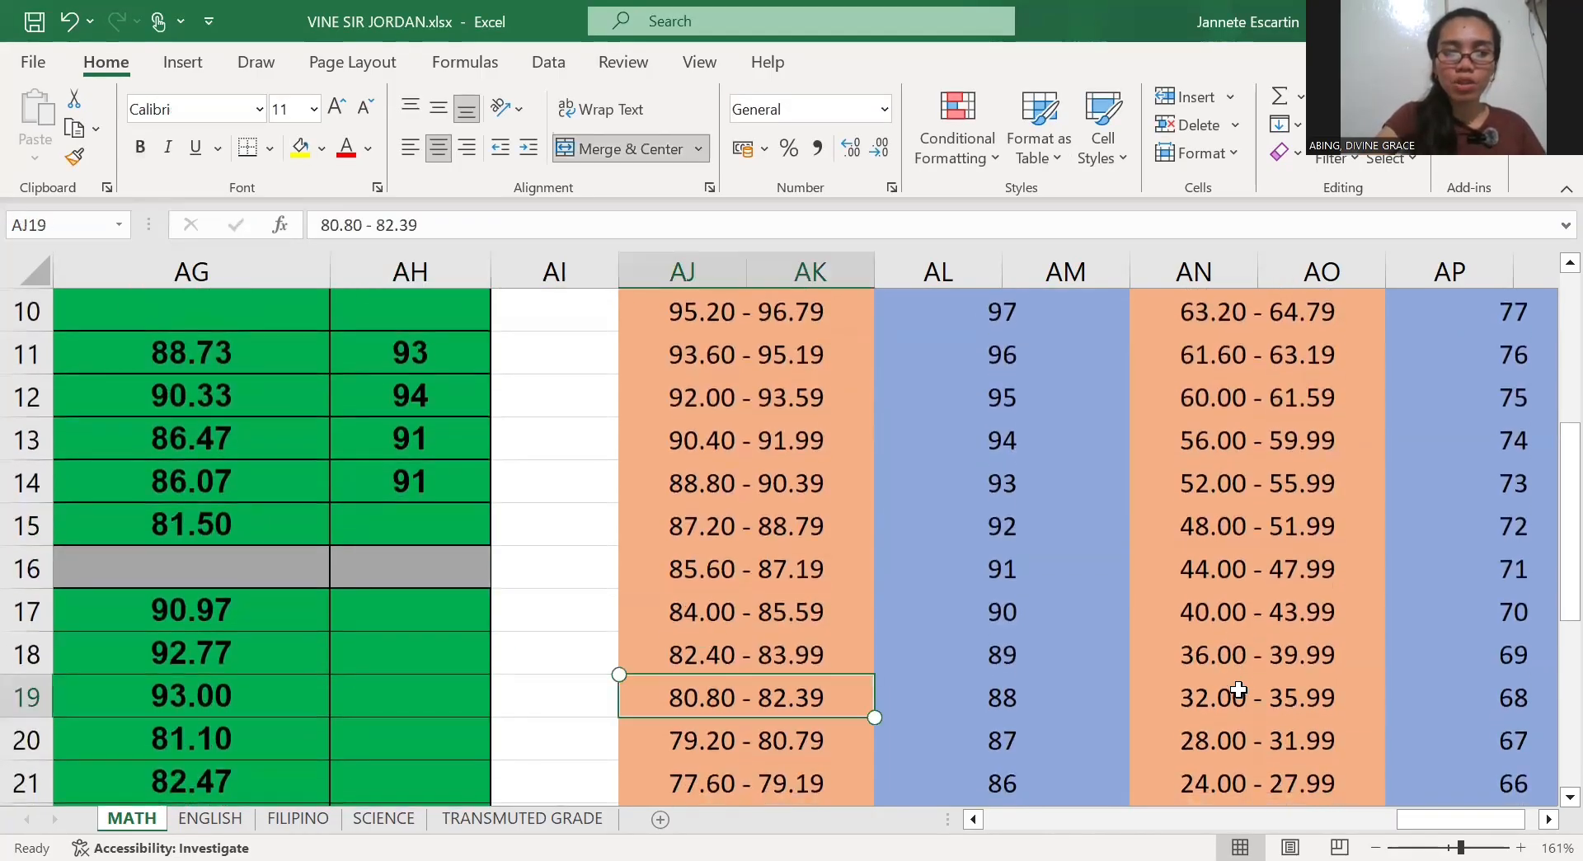
{"action": "key", "text": "Up"}
{"action": "key", "text": "Up"}
{"action": "key", "text": "Up"}
{"action": "key", "text": "Up"}
{"action": "key", "text": "Left"}
{"action": "key", "text": "Left"}
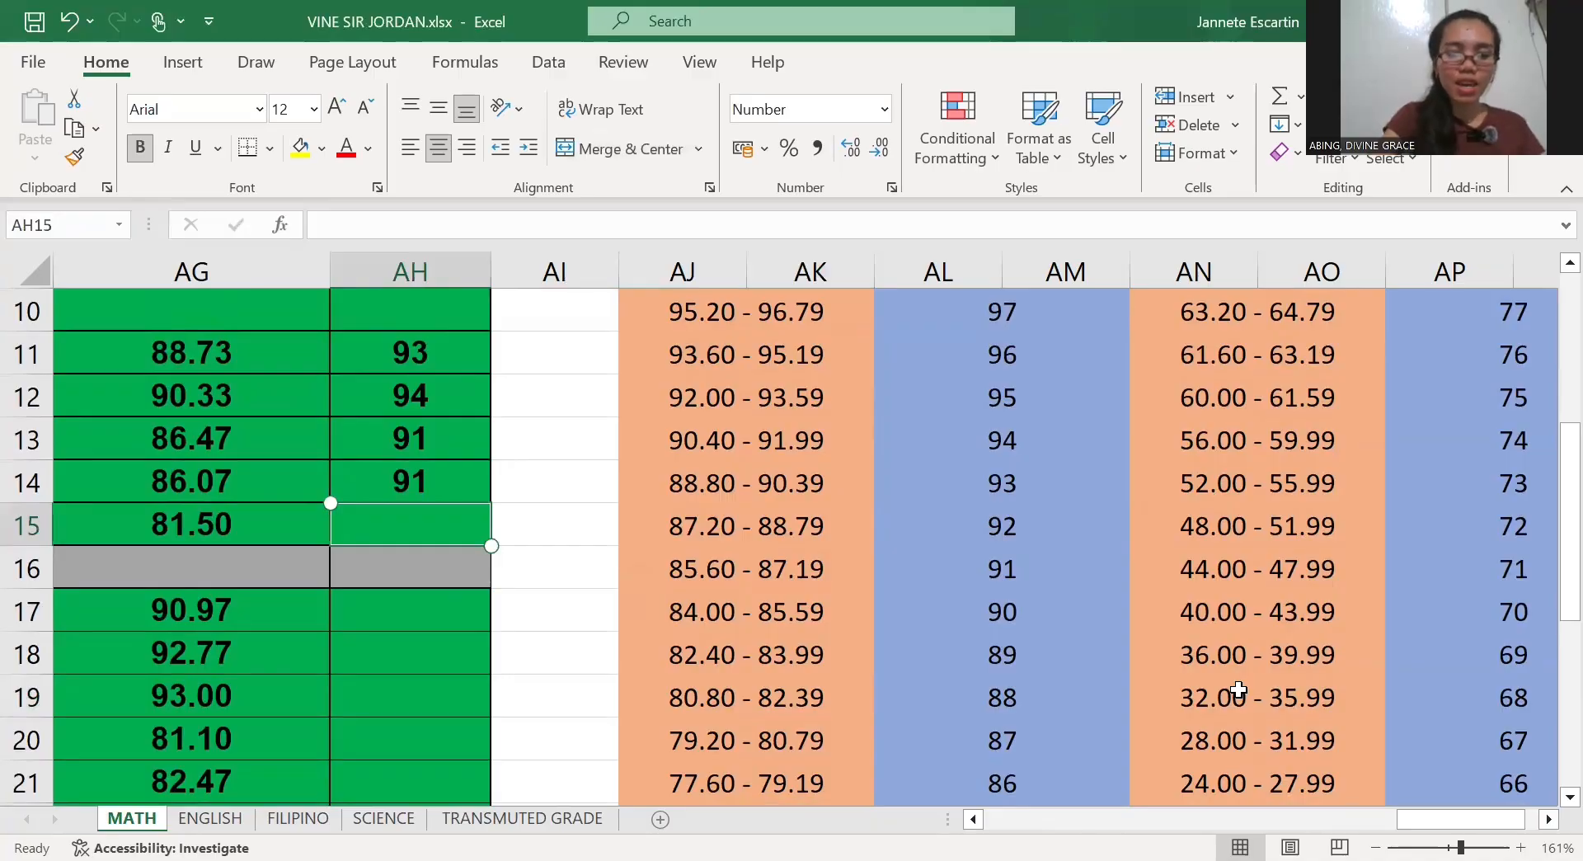
{"action": "type", "text": "88"}
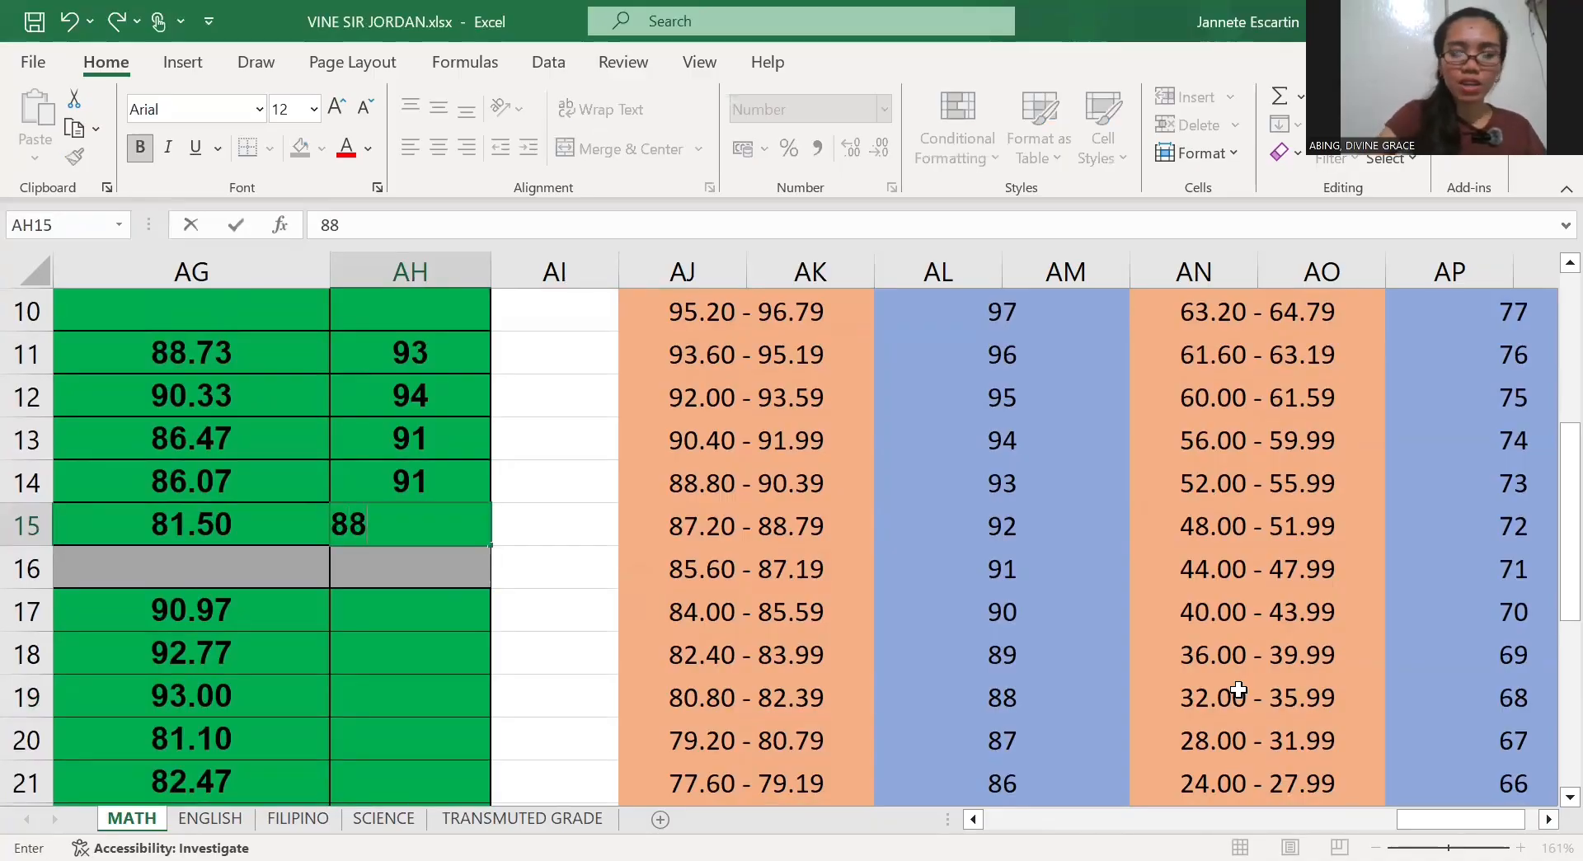
{"action": "key", "text": "Return"}
Look up the first female learner's initial grade in the transmutation table and enter 94 as the quarterly grade in AH17
{"action": "key", "text": "Return"}
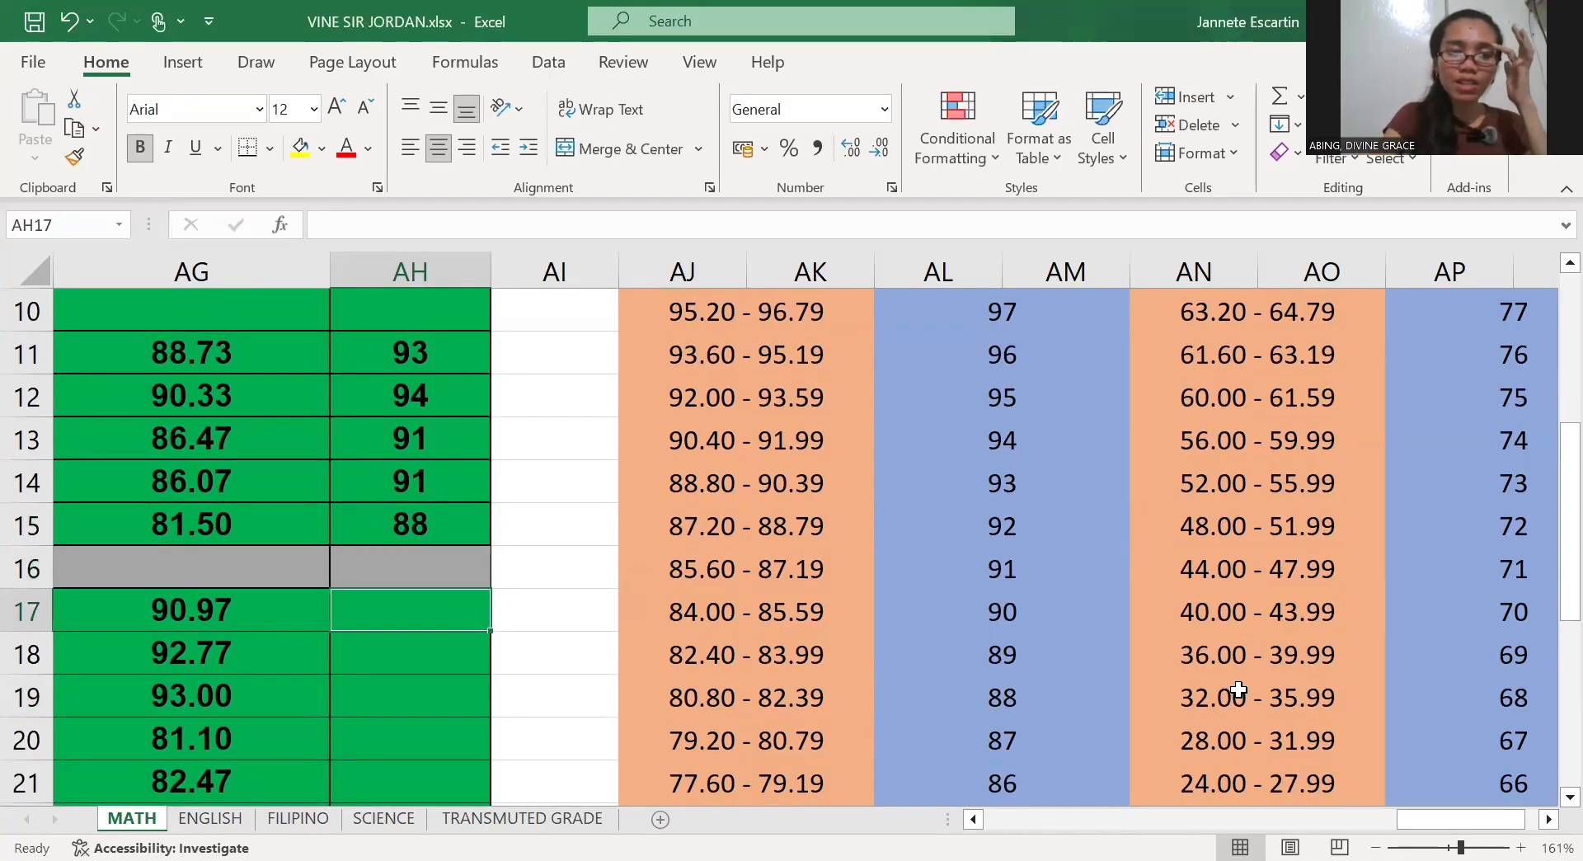
{"action": "scroll", "coordinate": [1238, 689], "scroll_direction": "down", "scroll_amount": 3}
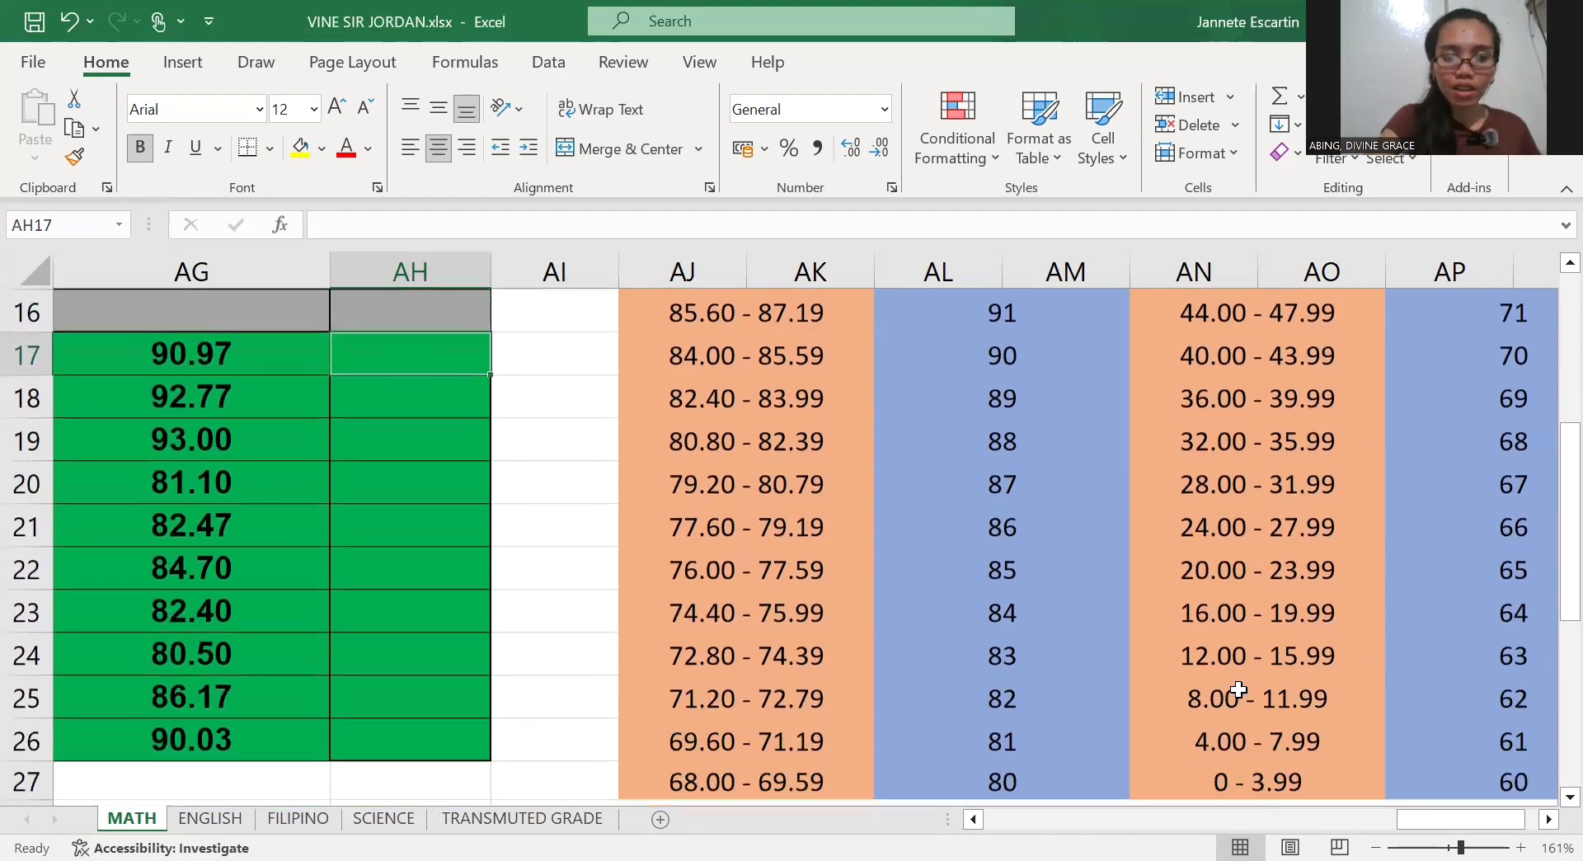
{"action": "scroll", "coordinate": [1239, 689], "scroll_direction": "up", "scroll_amount": 3}
{"action": "left_click", "coordinate": [746, 478]}
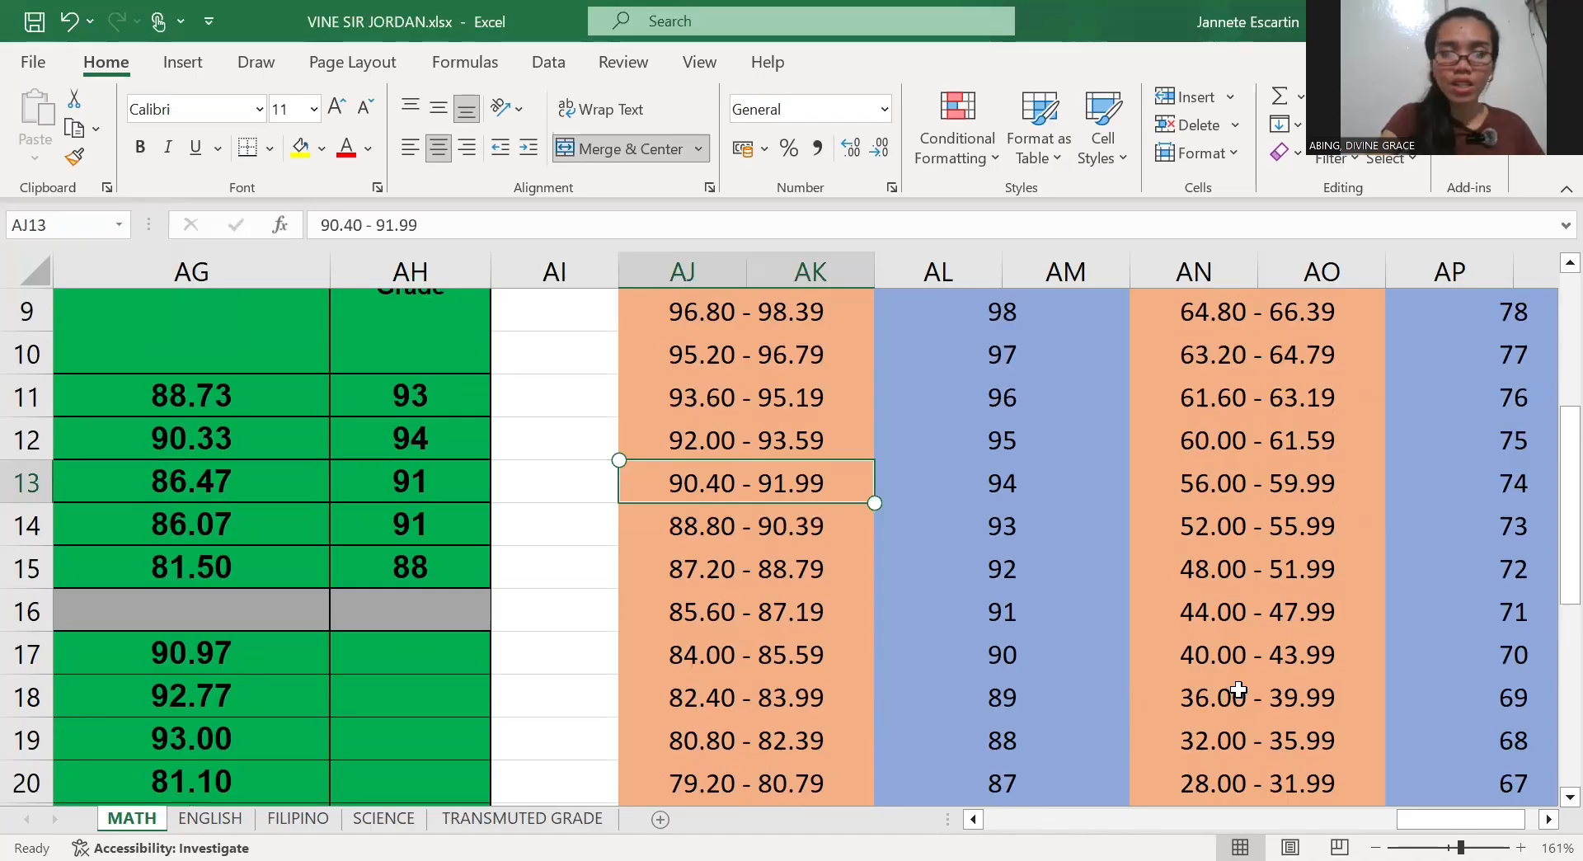
{"action": "left_click", "coordinate": [410, 652]}
{"action": "type", "text": "94"}
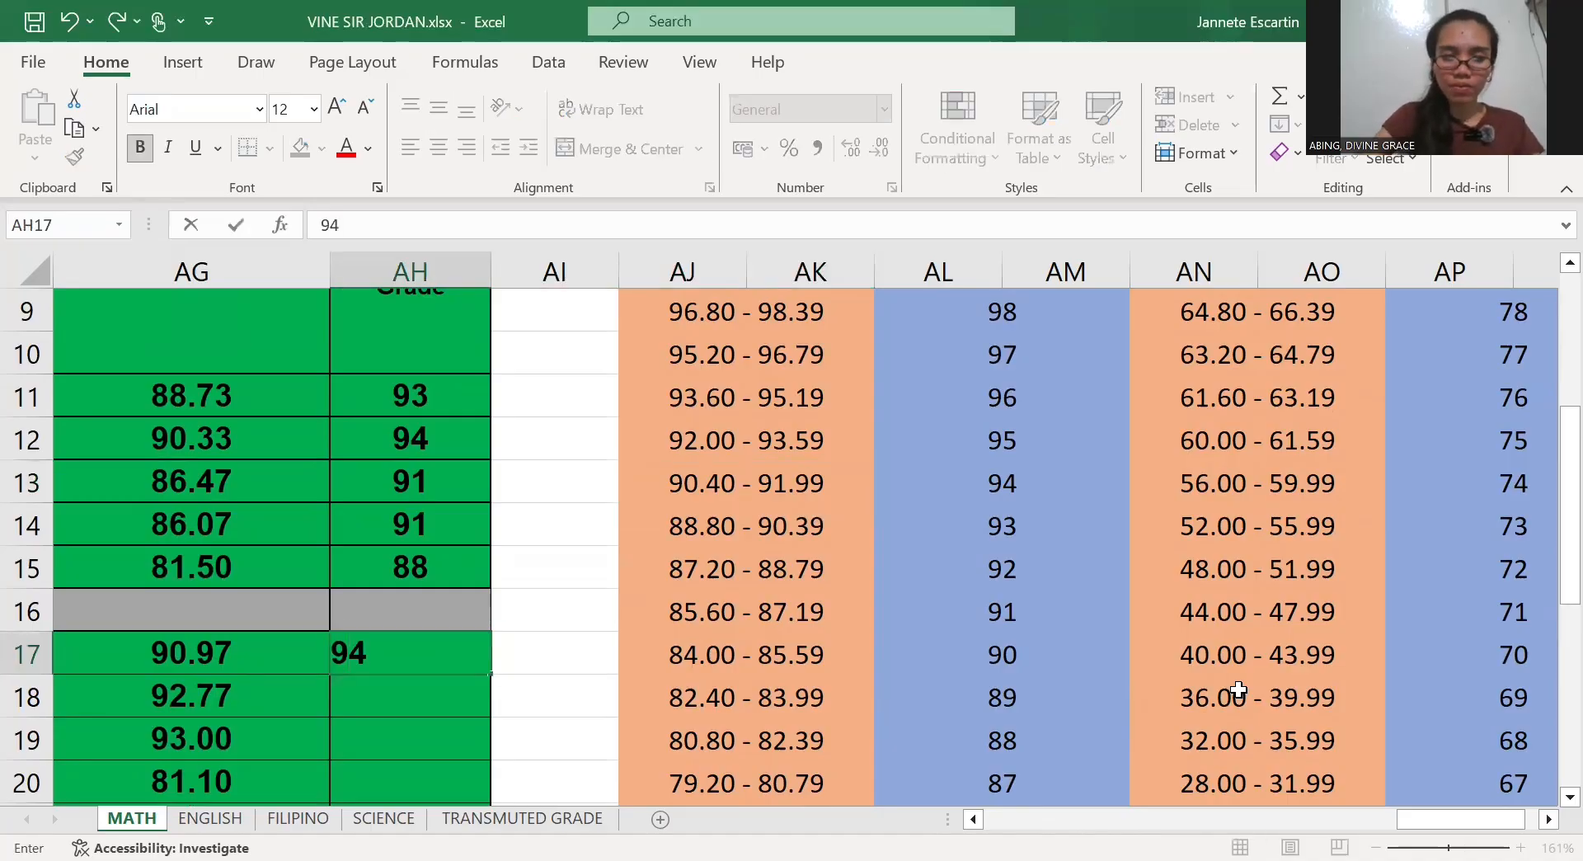
{"action": "key", "text": "Return"}
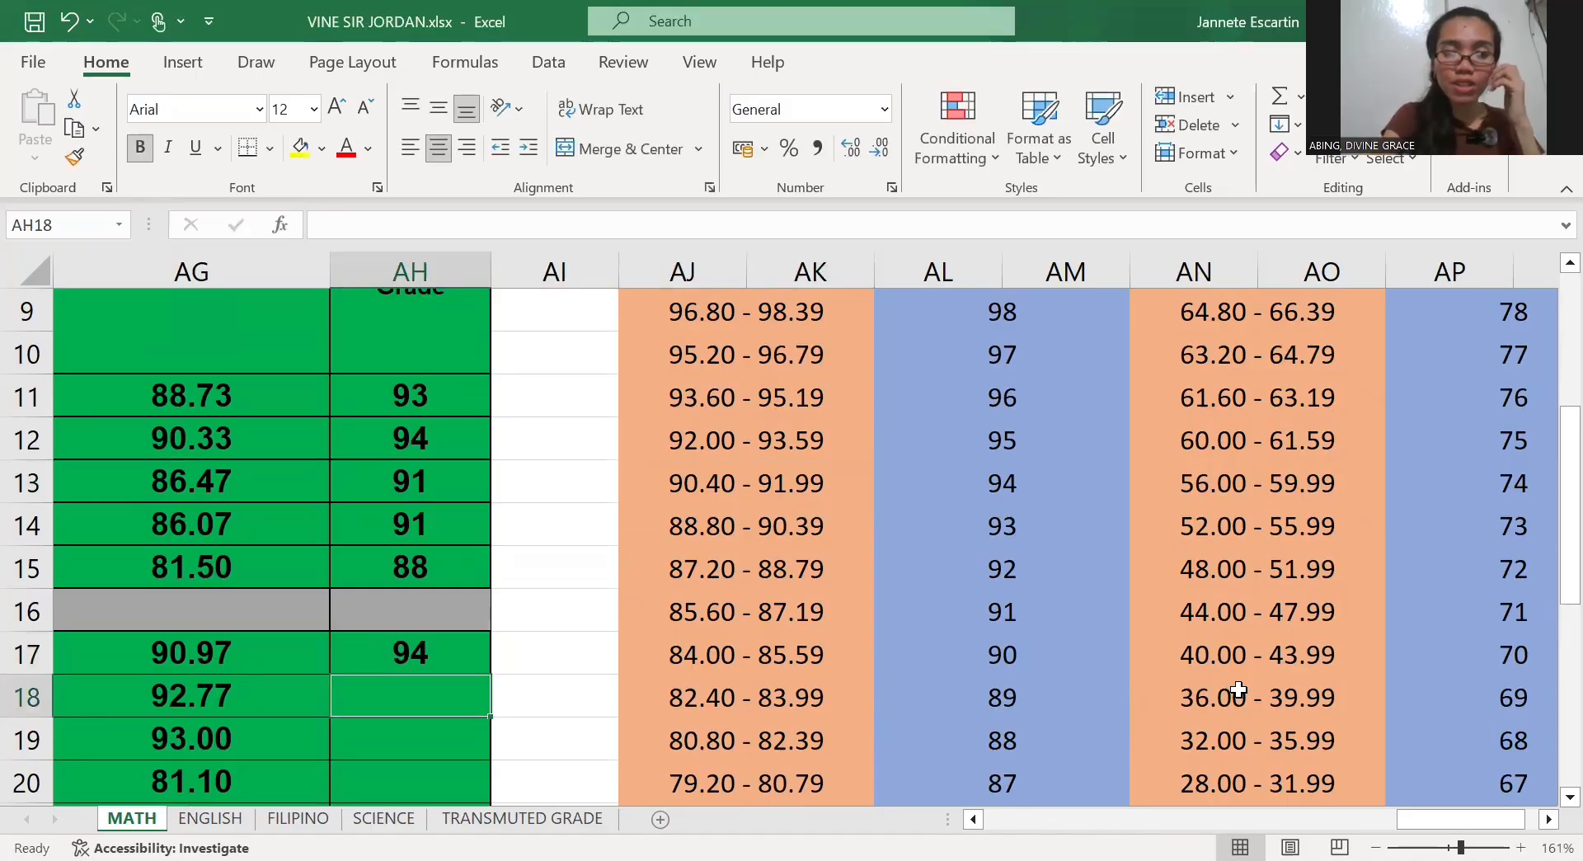
Match the second female learner's initial grade to the 92.00 - 93.59 range and enter 95 in AH18
{"action": "left_click", "coordinate": [747, 439]}
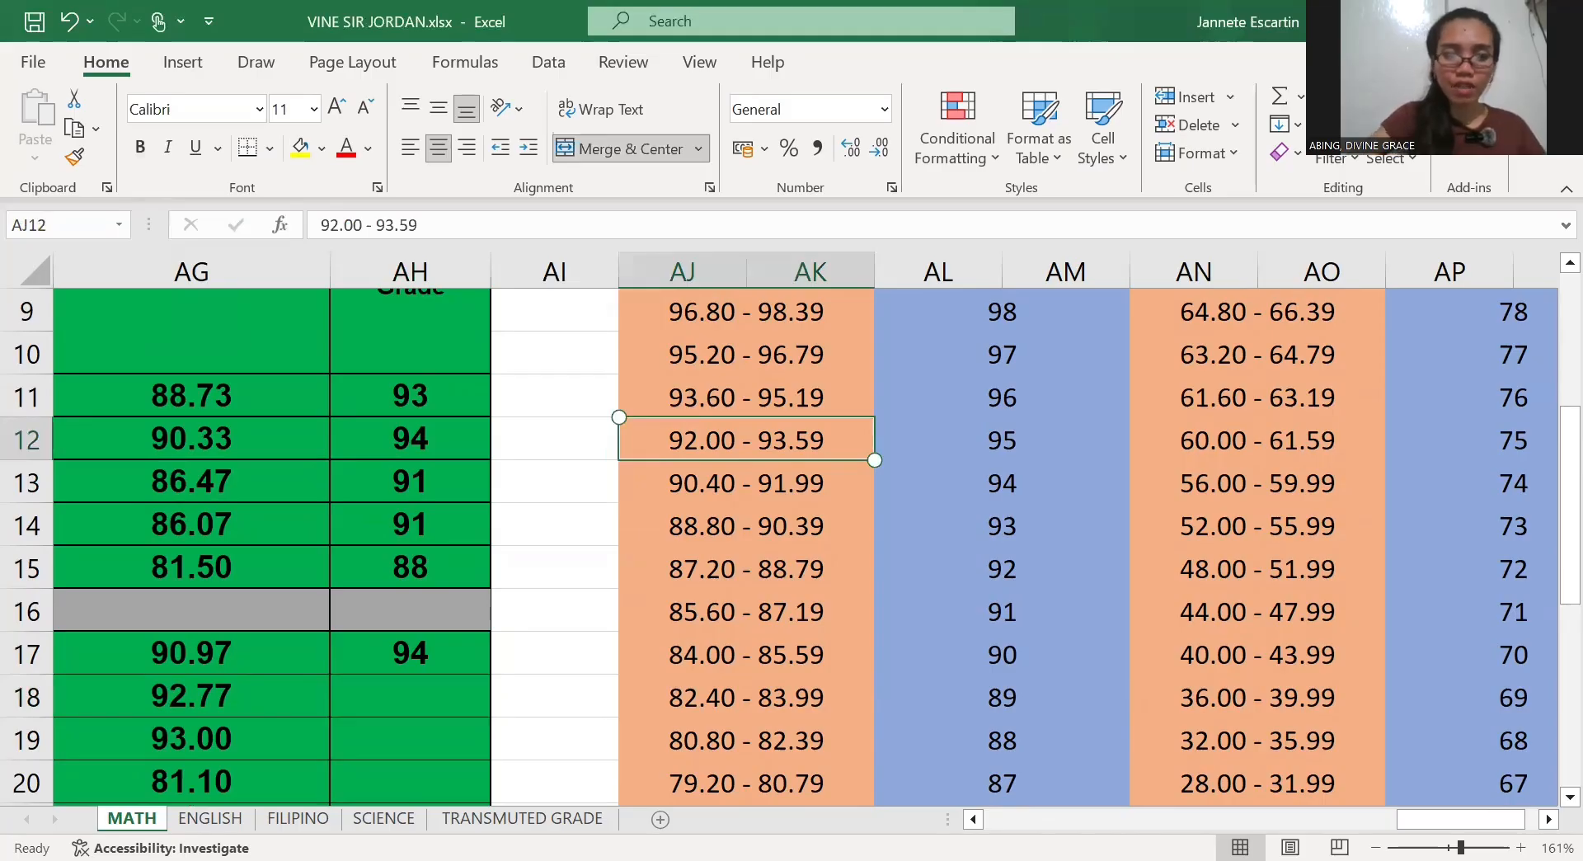
{"action": "left_click", "coordinate": [410, 695]}
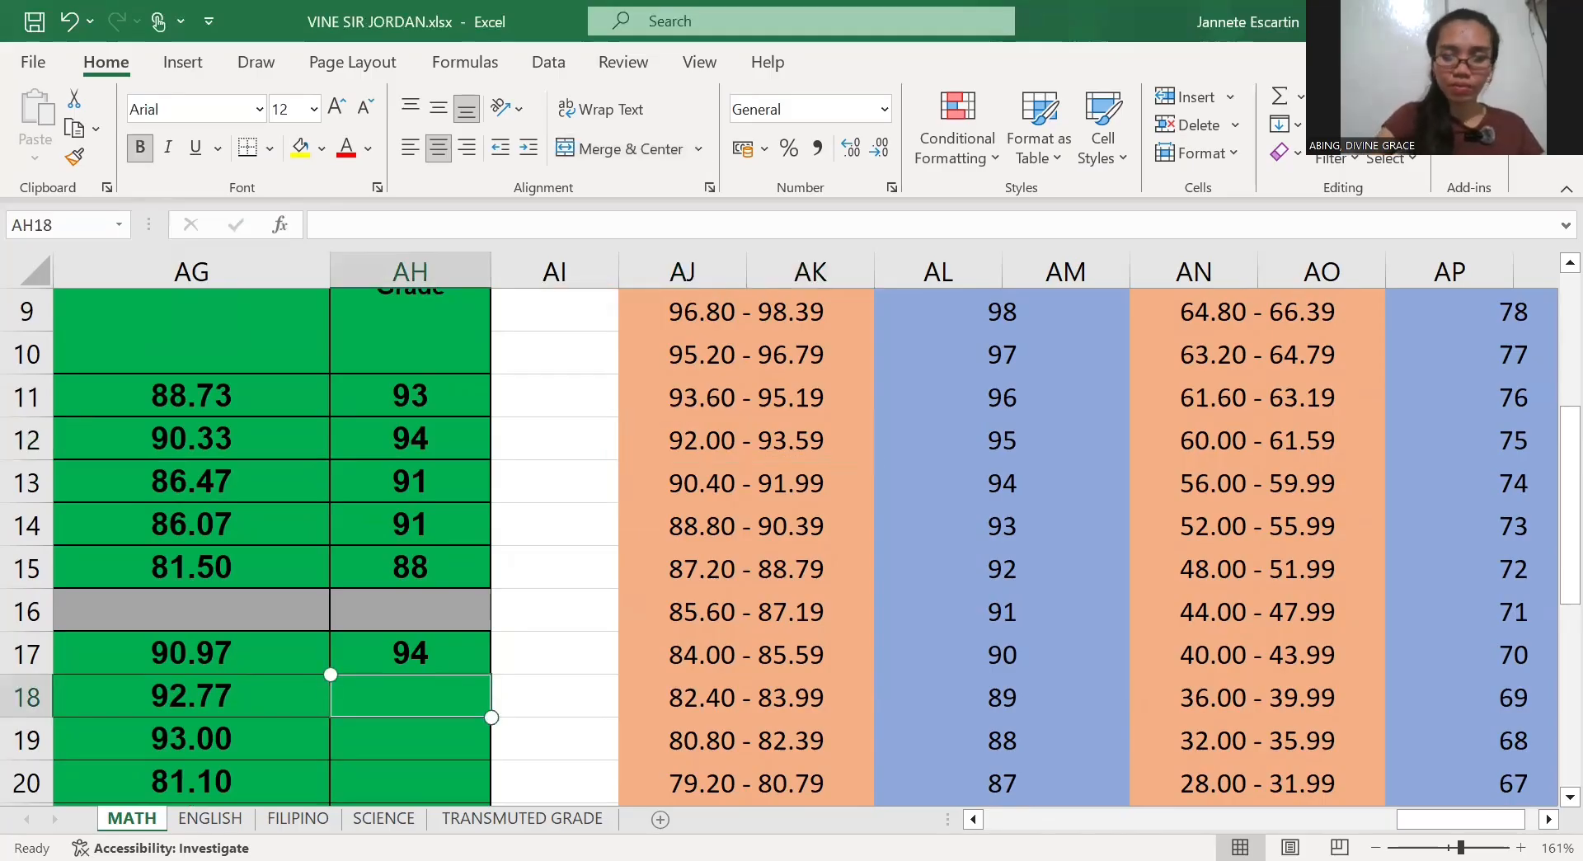
{"action": "type", "text": "95"}
{"action": "key", "text": "Return"}
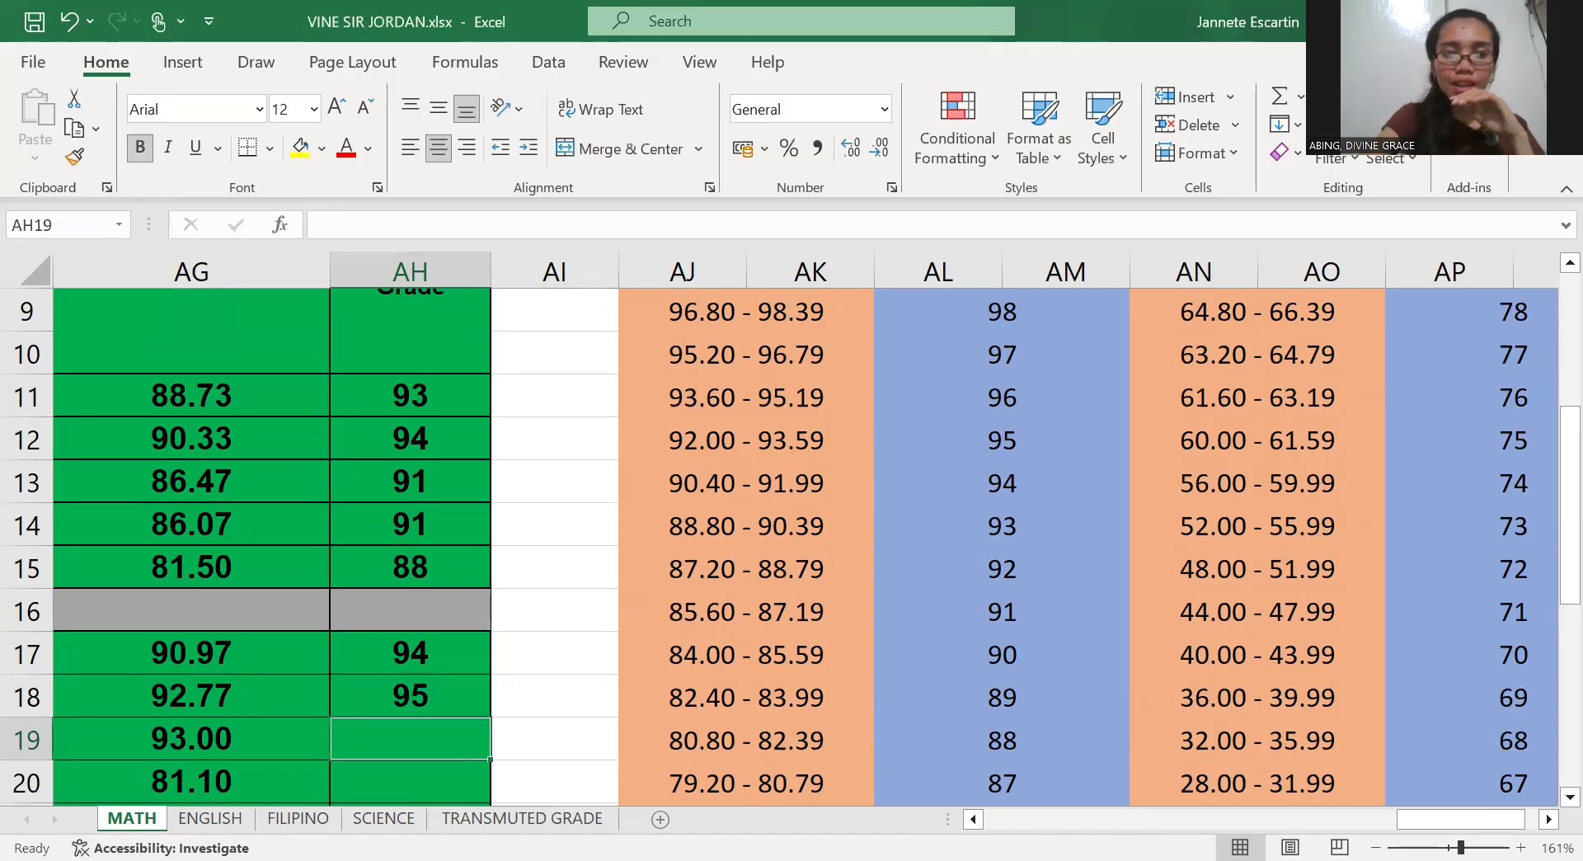
{"action": "scroll", "coordinate": [775, 527], "scroll_direction": "down", "scroll_amount": 2}
{"action": "scroll", "coordinate": [775, 528], "scroll_direction": "up", "scroll_amount": 2}
{"action": "left_click", "coordinate": [746, 526]}
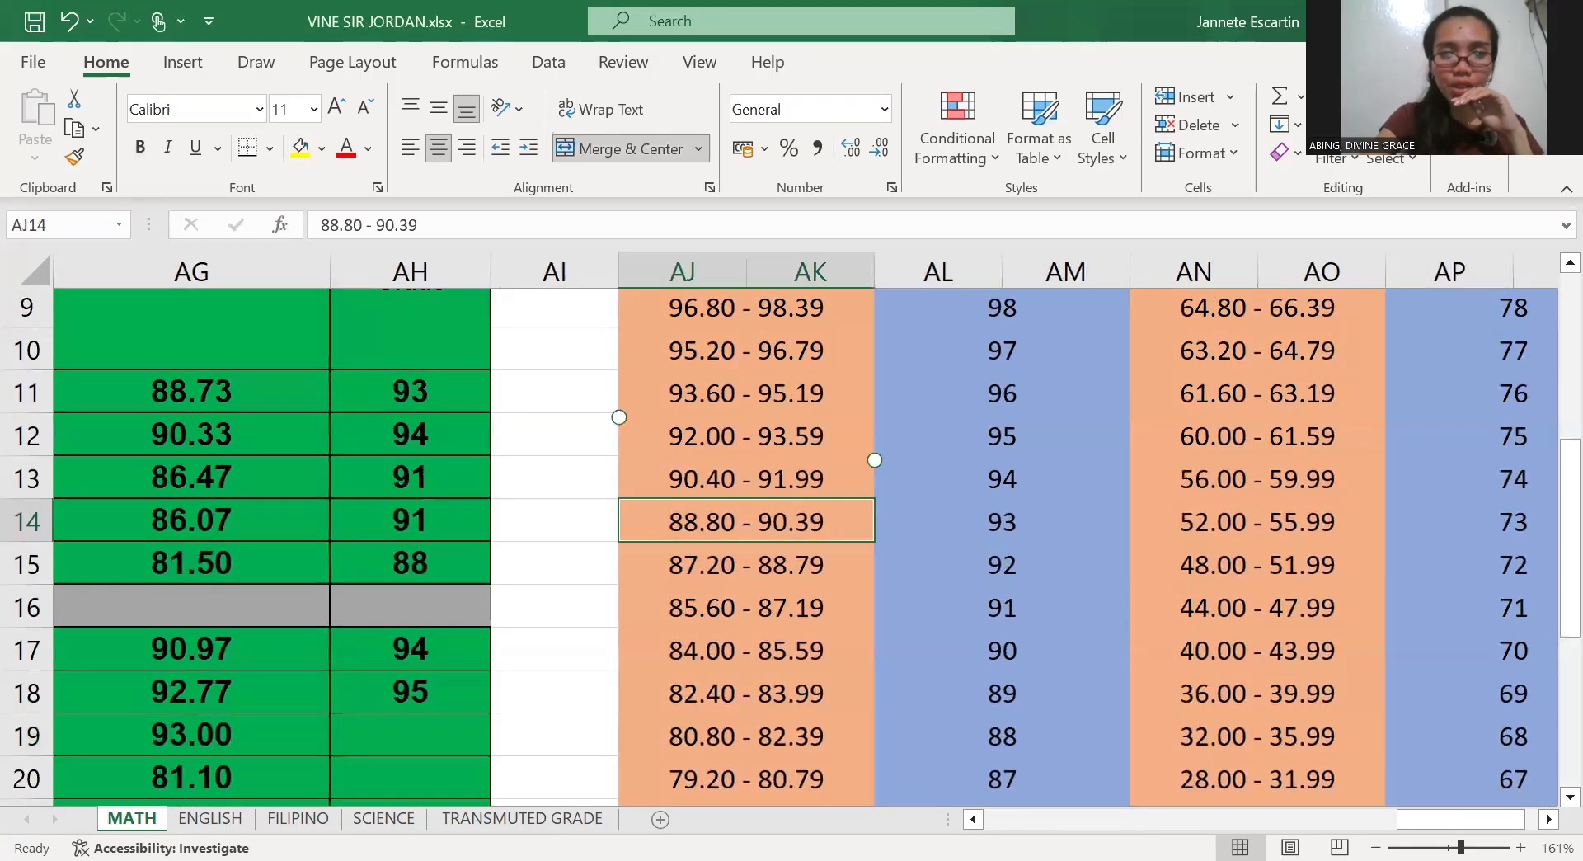
{"action": "left_click", "coordinate": [746, 521]}
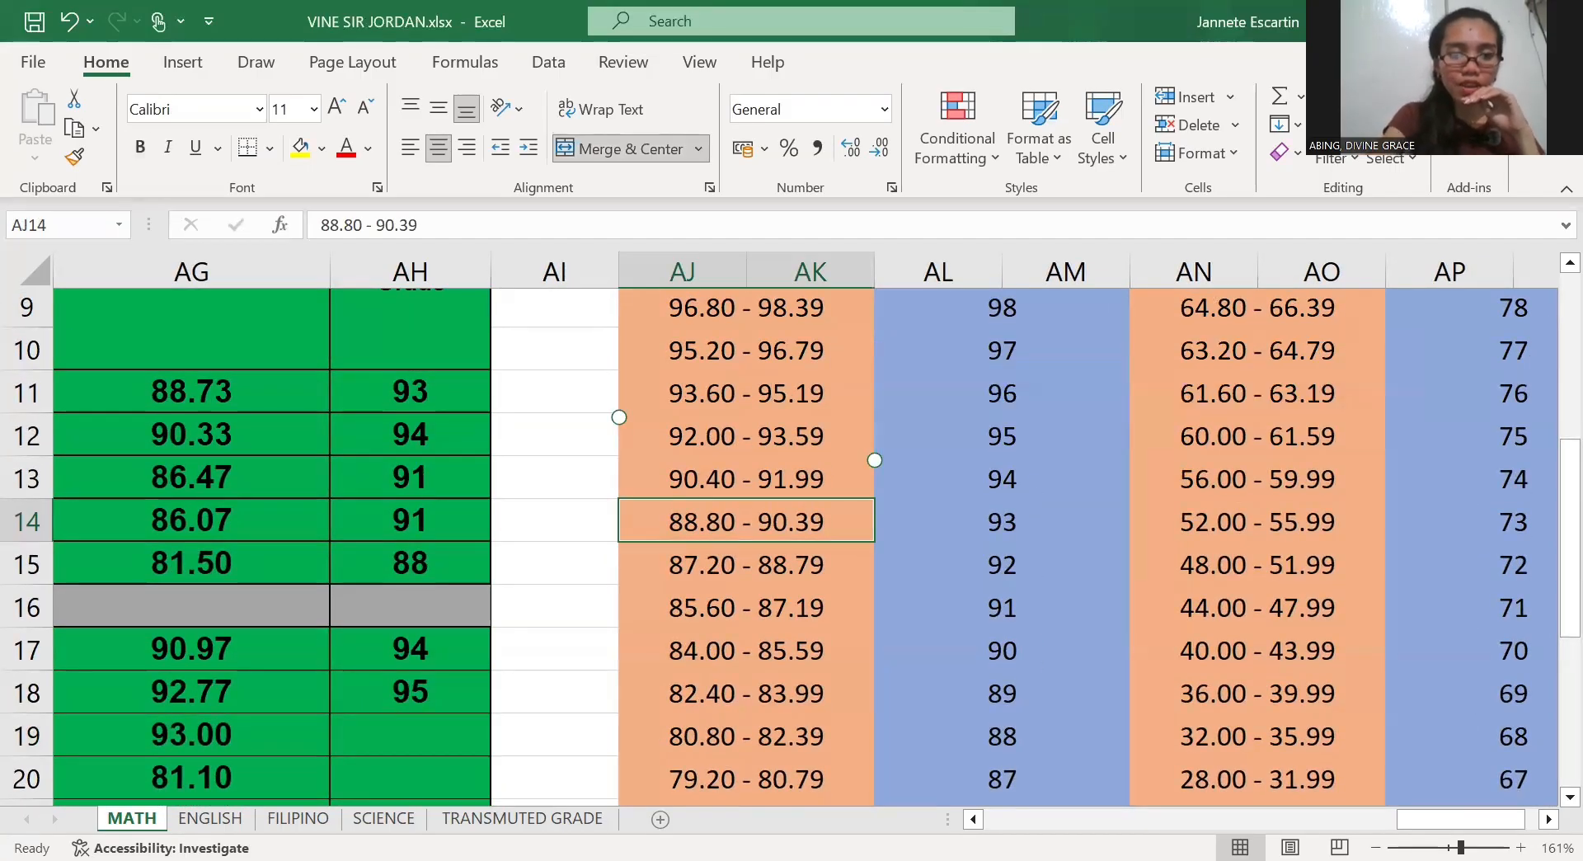
{"action": "left_click", "coordinate": [410, 802]}
{"action": "left_click", "coordinate": [410, 777]}
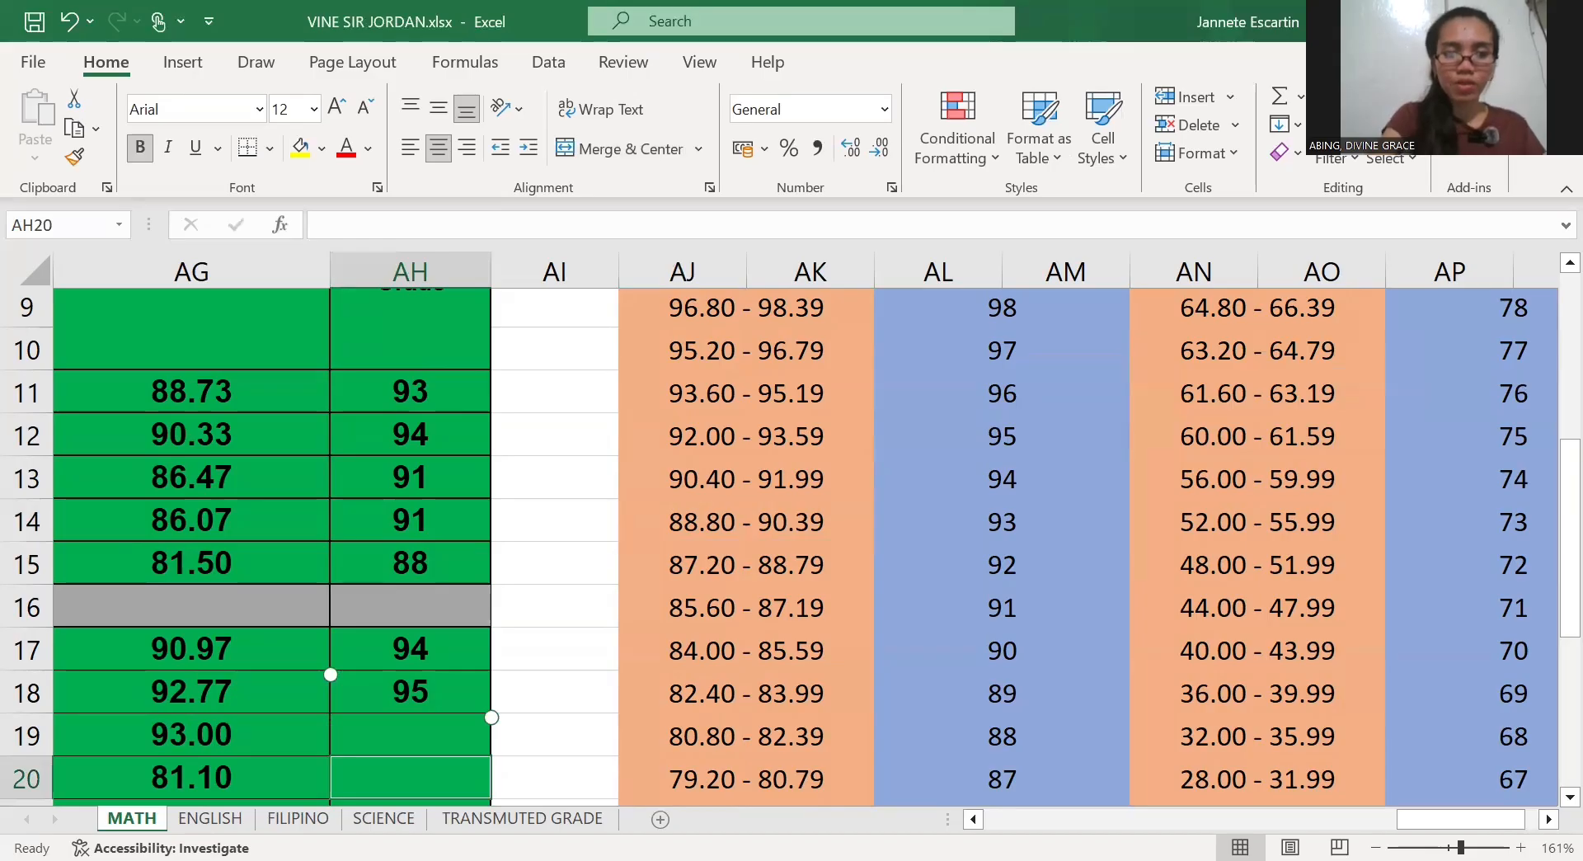
{"action": "left_click", "coordinate": [409, 802]}
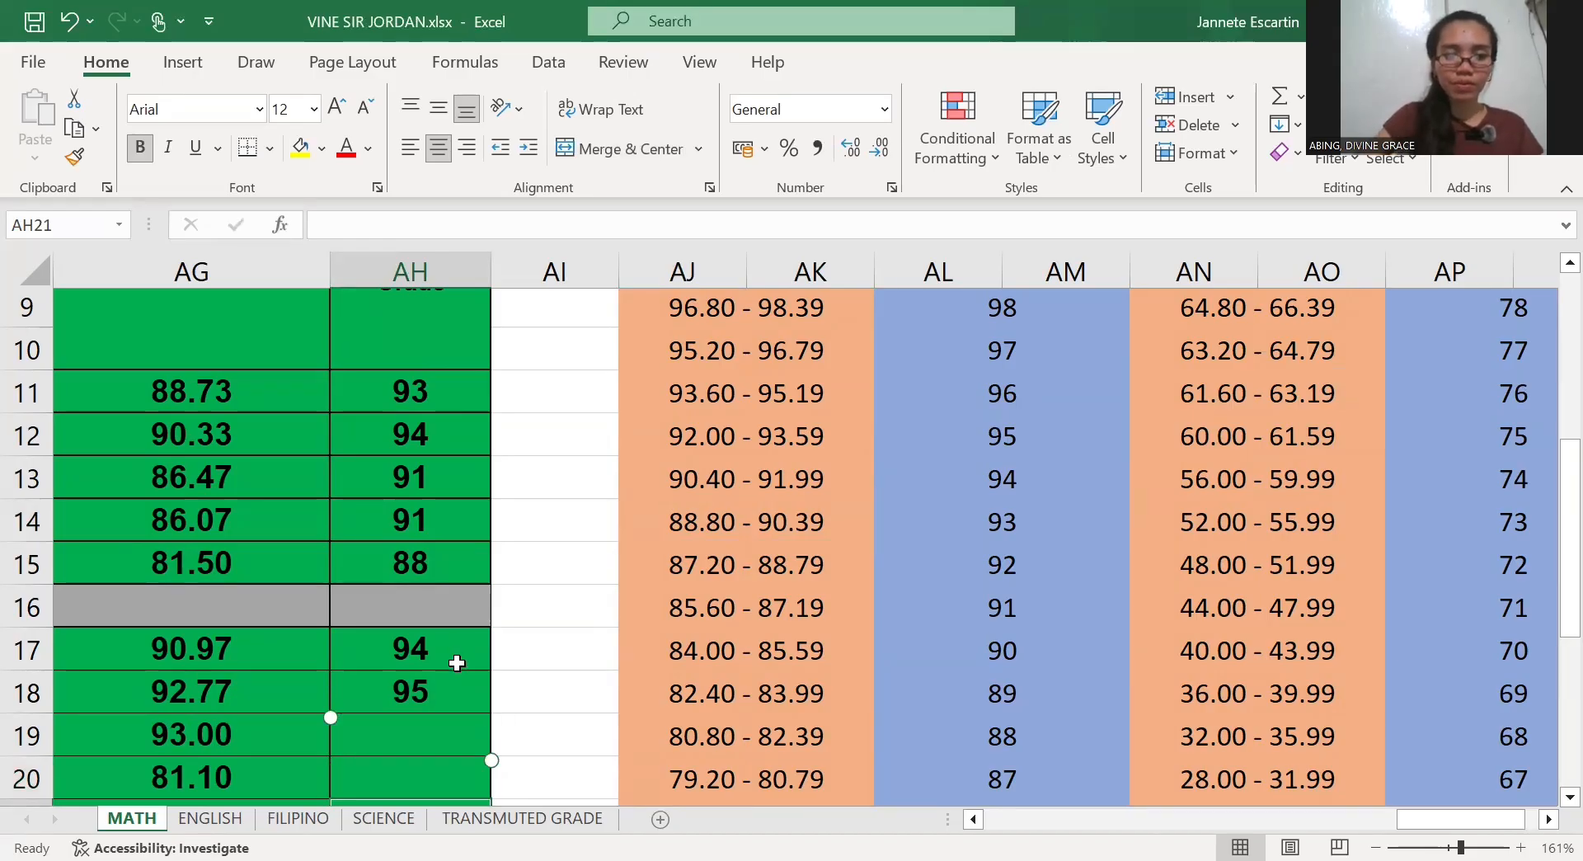
{"action": "type", "text": "95"}
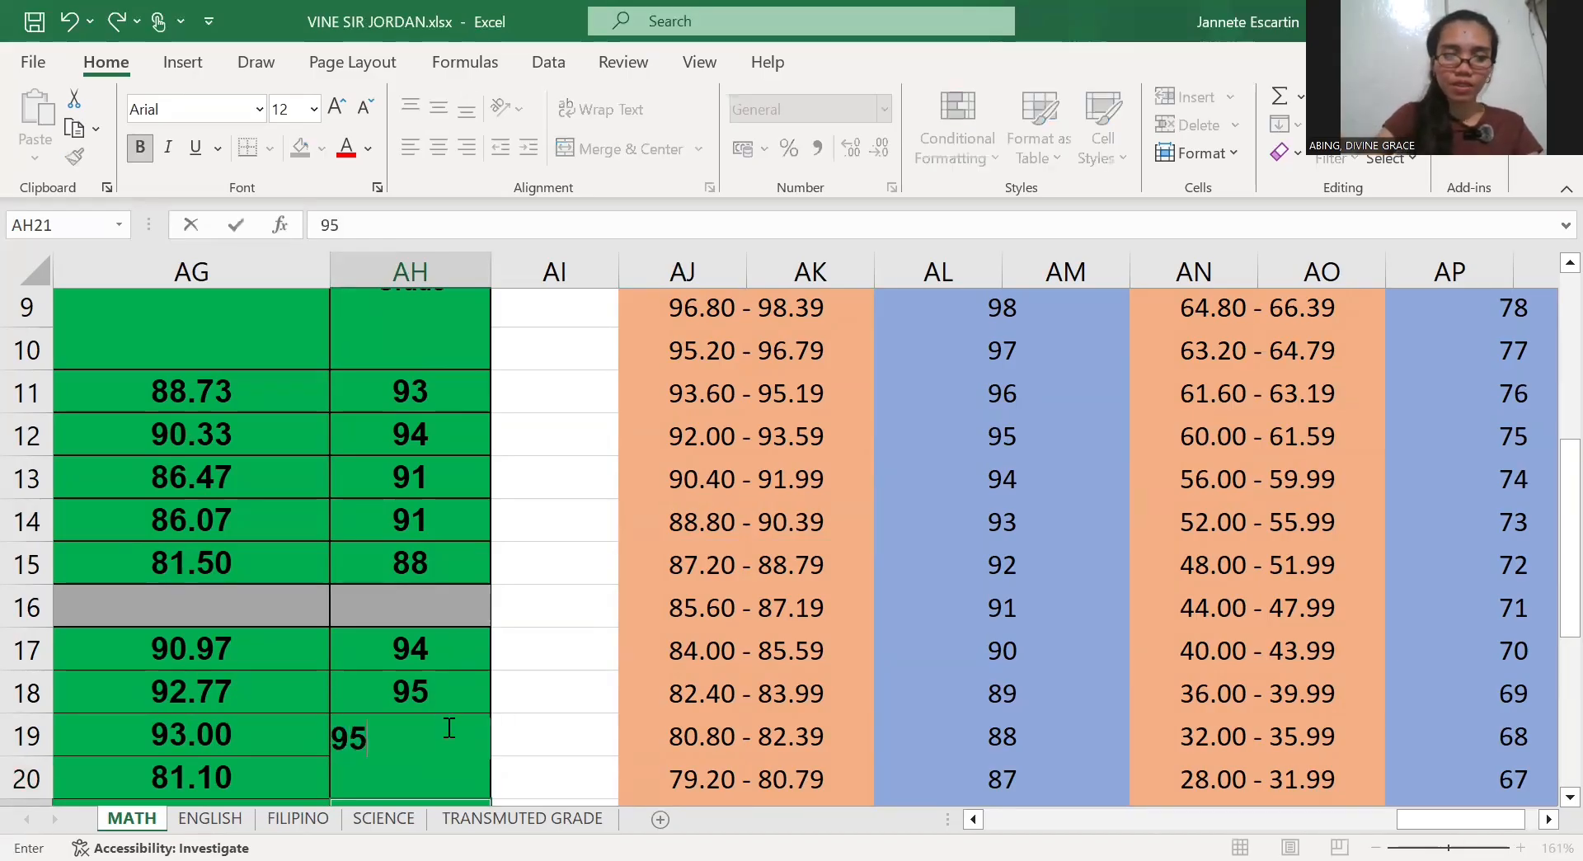
{"action": "key", "text": "Return"}
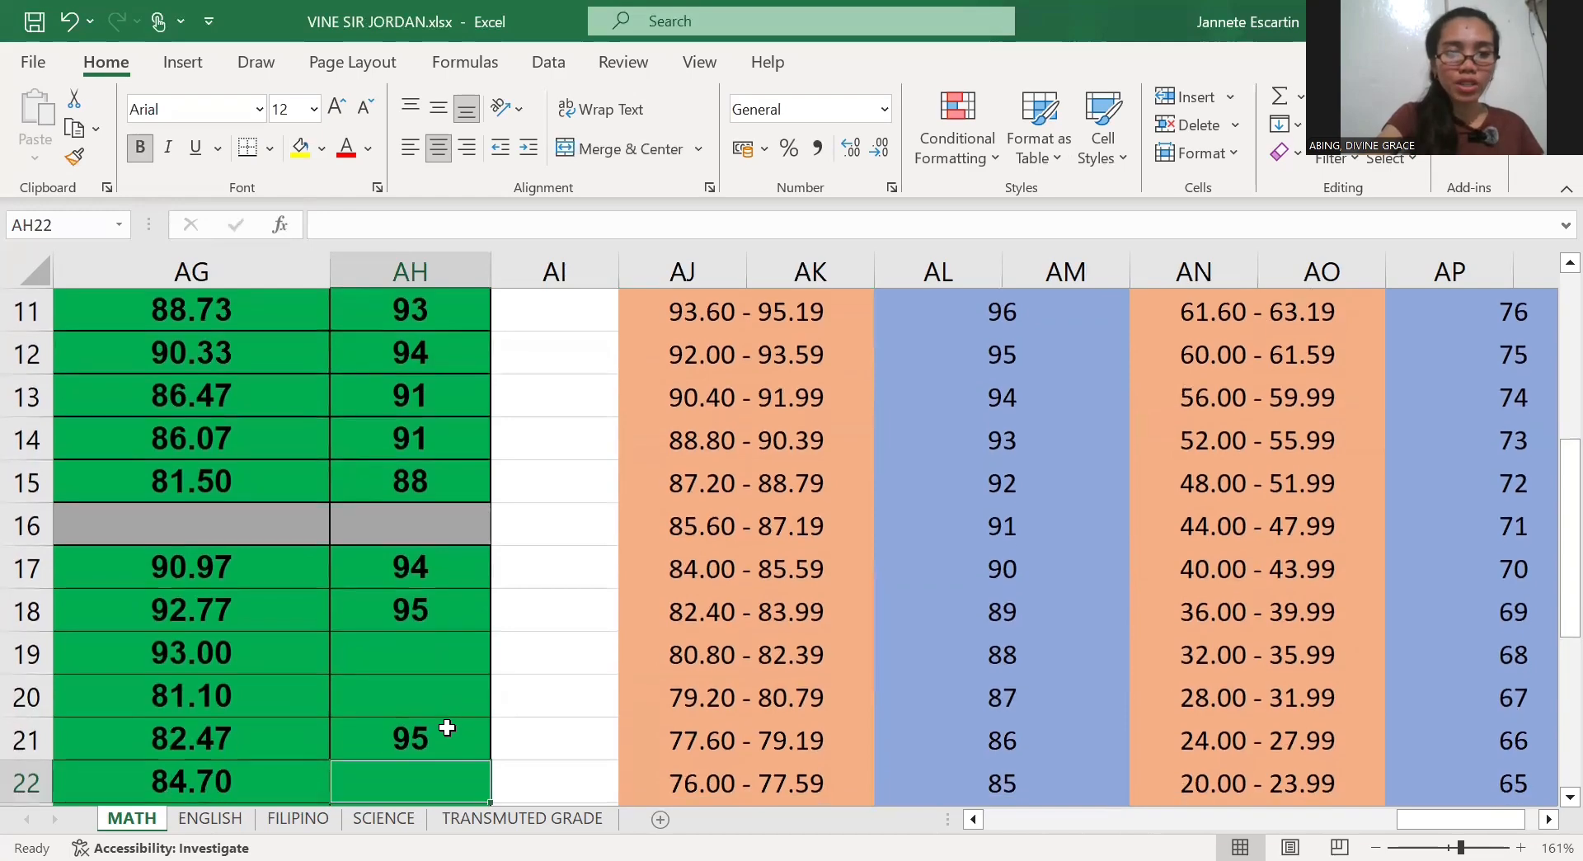
{"action": "left_click", "coordinate": [411, 654]}
{"action": "key", "text": "Down"}
{"action": "key", "text": "Down"}
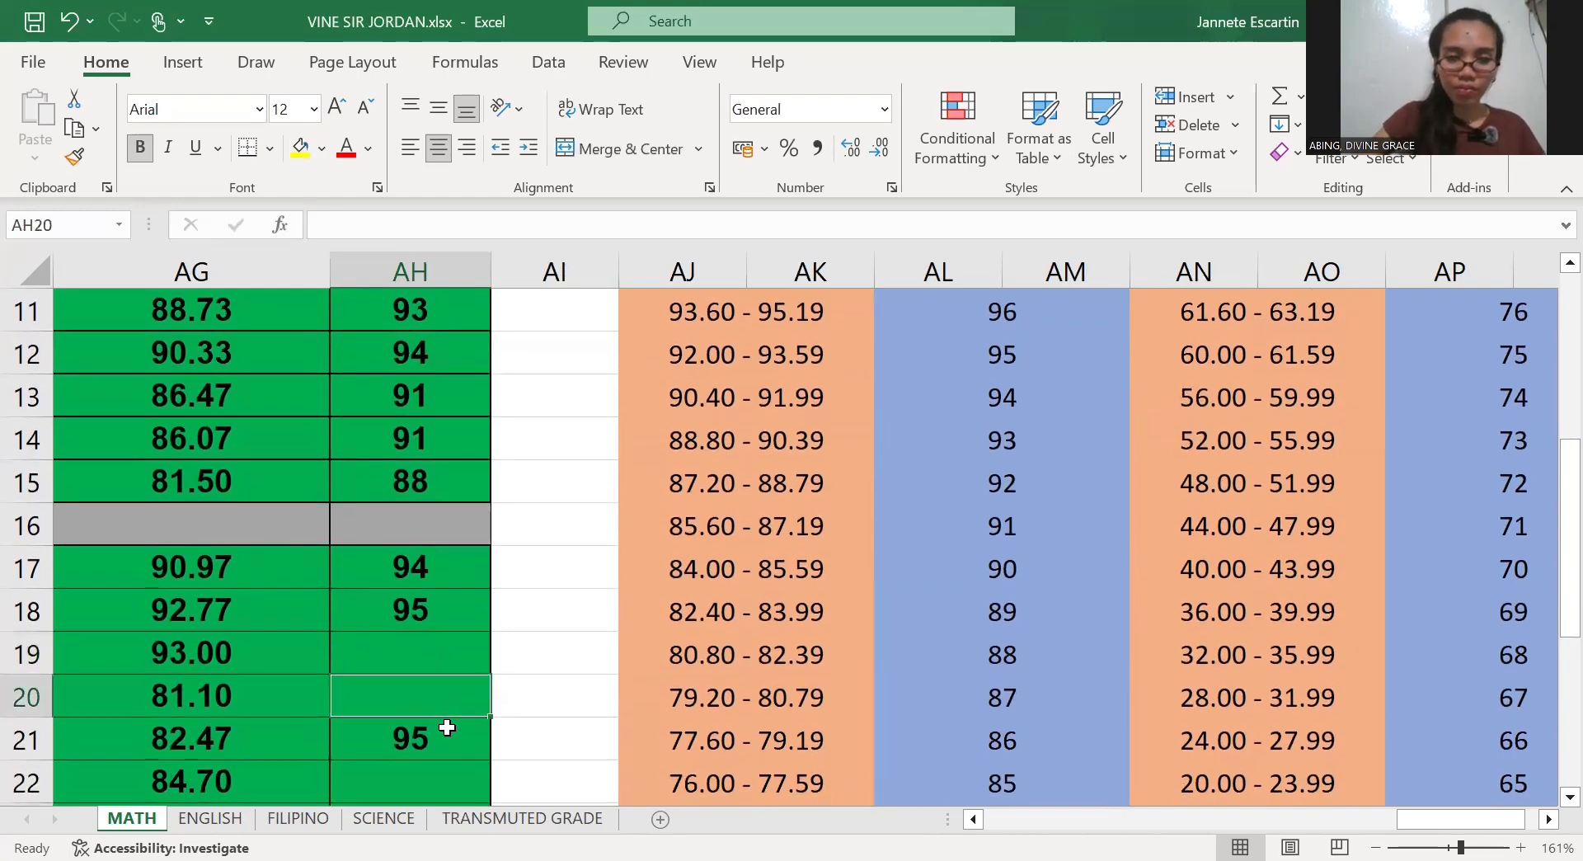
{"action": "key", "text": "BackSpace"}
Enter 95 as the third female learner's quarterly grade in AH19
{"action": "key", "text": "Up"}
{"action": "key", "text": "Up"}
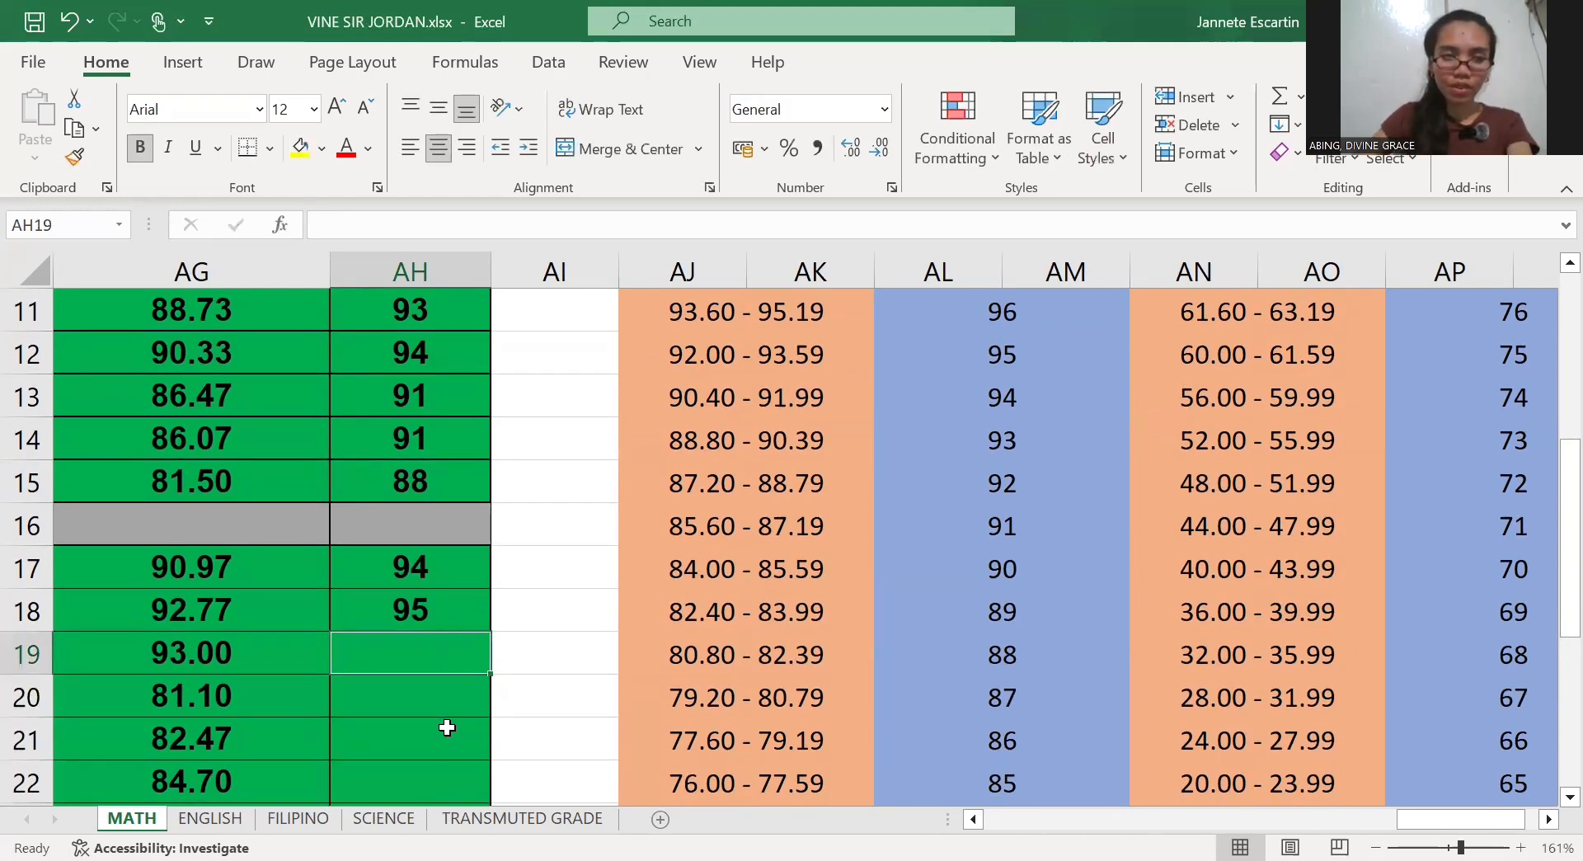
{"action": "type", "text": "95"}
{"action": "key", "text": "Return"}
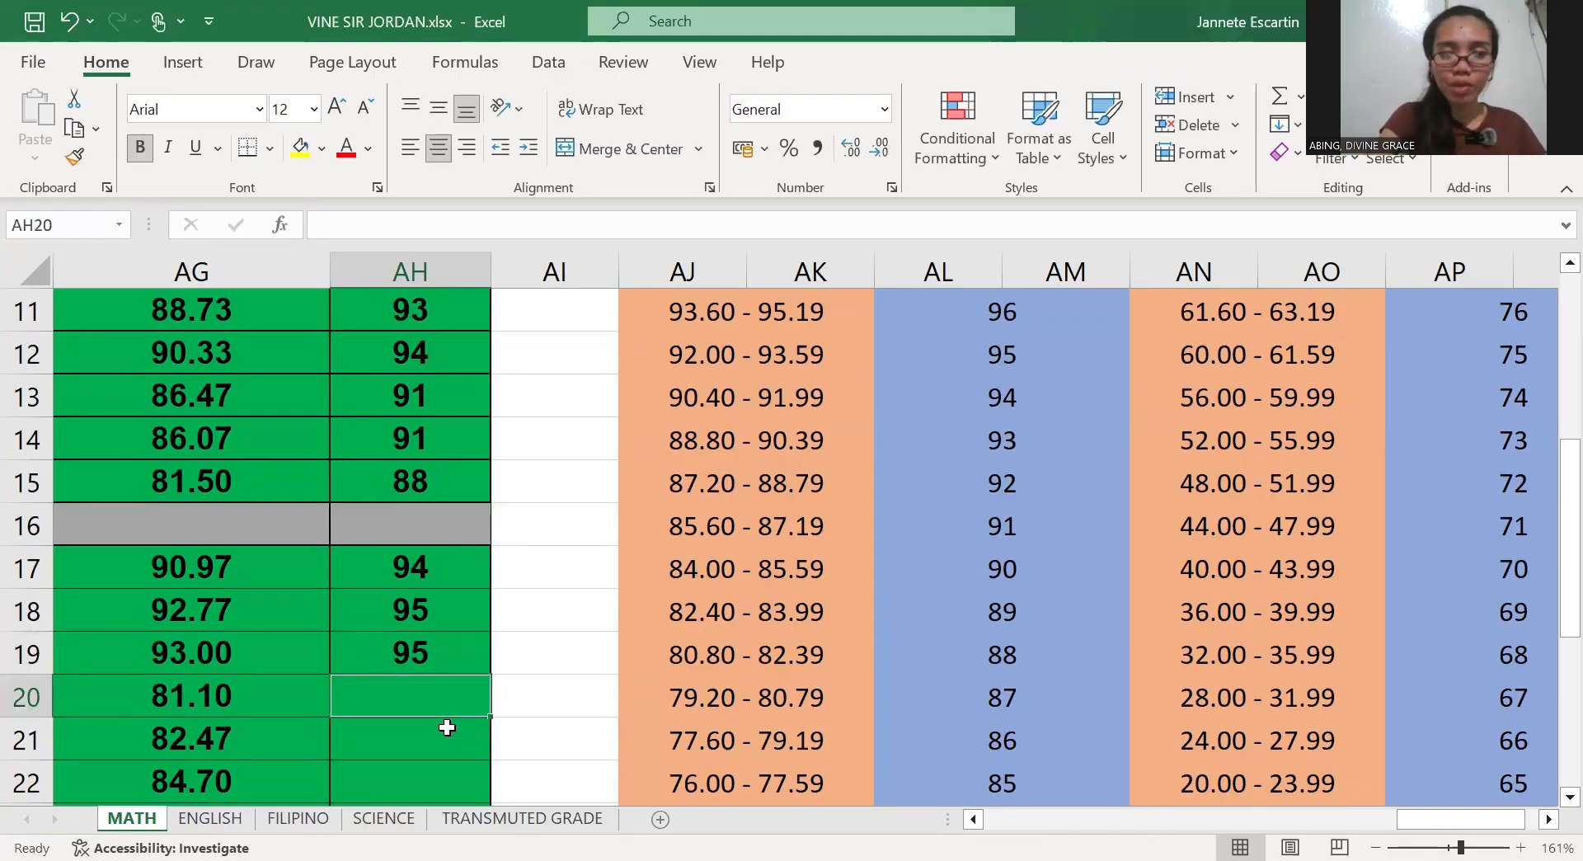
Match the fourth female learner's initial grade to the 80.80 - 82.39 range and enter 88 in AH20
{"action": "left_click", "coordinate": [746, 653]}
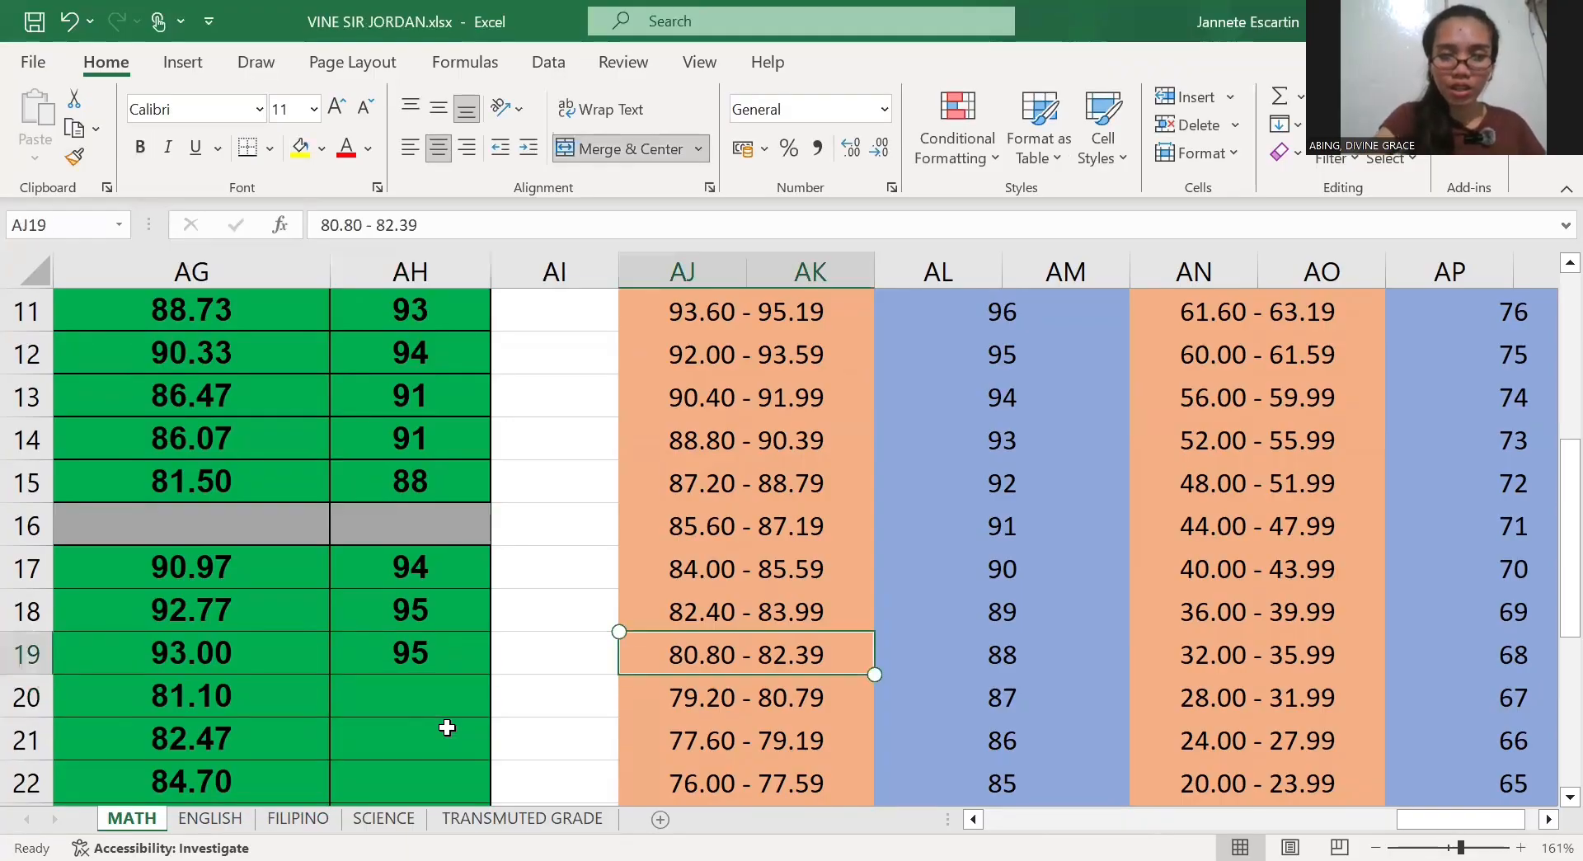
{"action": "left_click", "coordinate": [410, 695]}
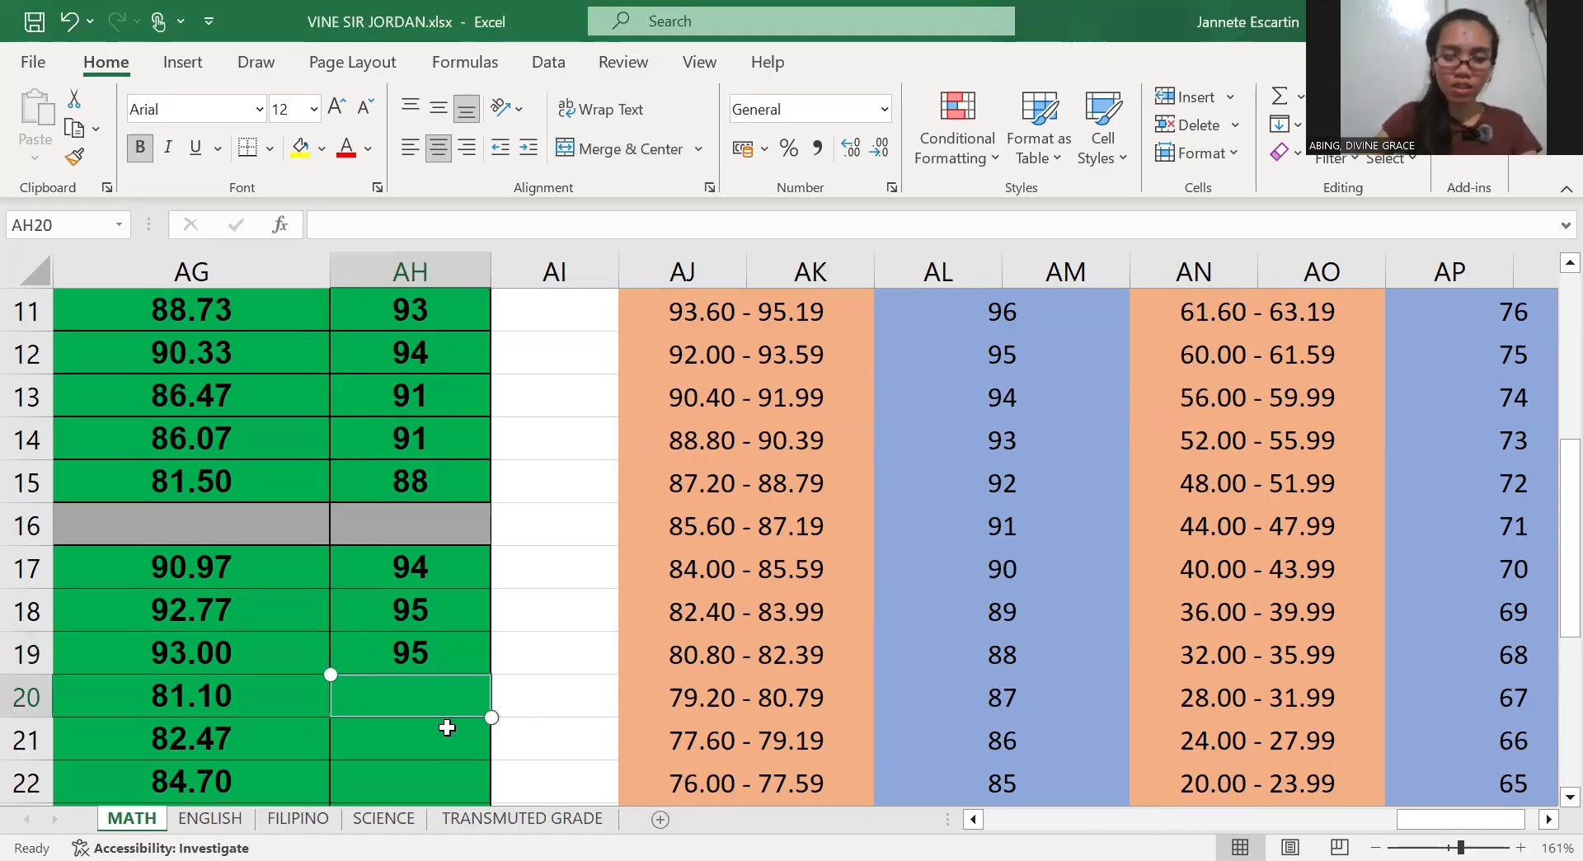
{"action": "type", "text": "88"}
{"action": "key", "text": "Return"}
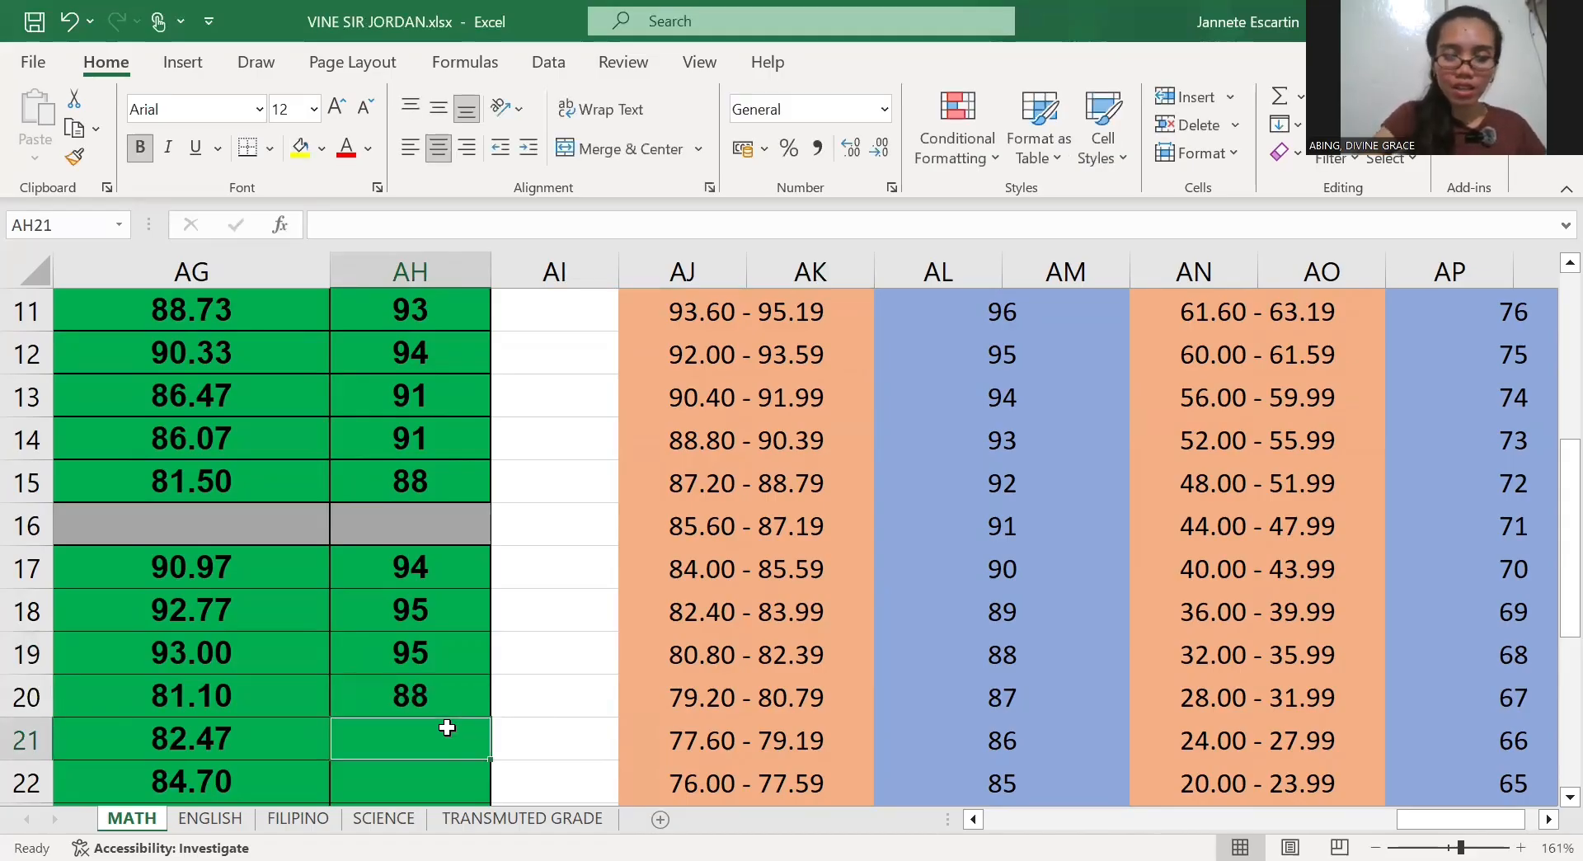
Enter the next two female learners' quarterly grades, 89 in AH21 and 90 in AH22
{"action": "type", "text": "89"}
{"action": "key", "text": "Return"}
{"action": "scroll", "coordinate": [447, 728], "scroll_direction": "down", "scroll_amount": 1}
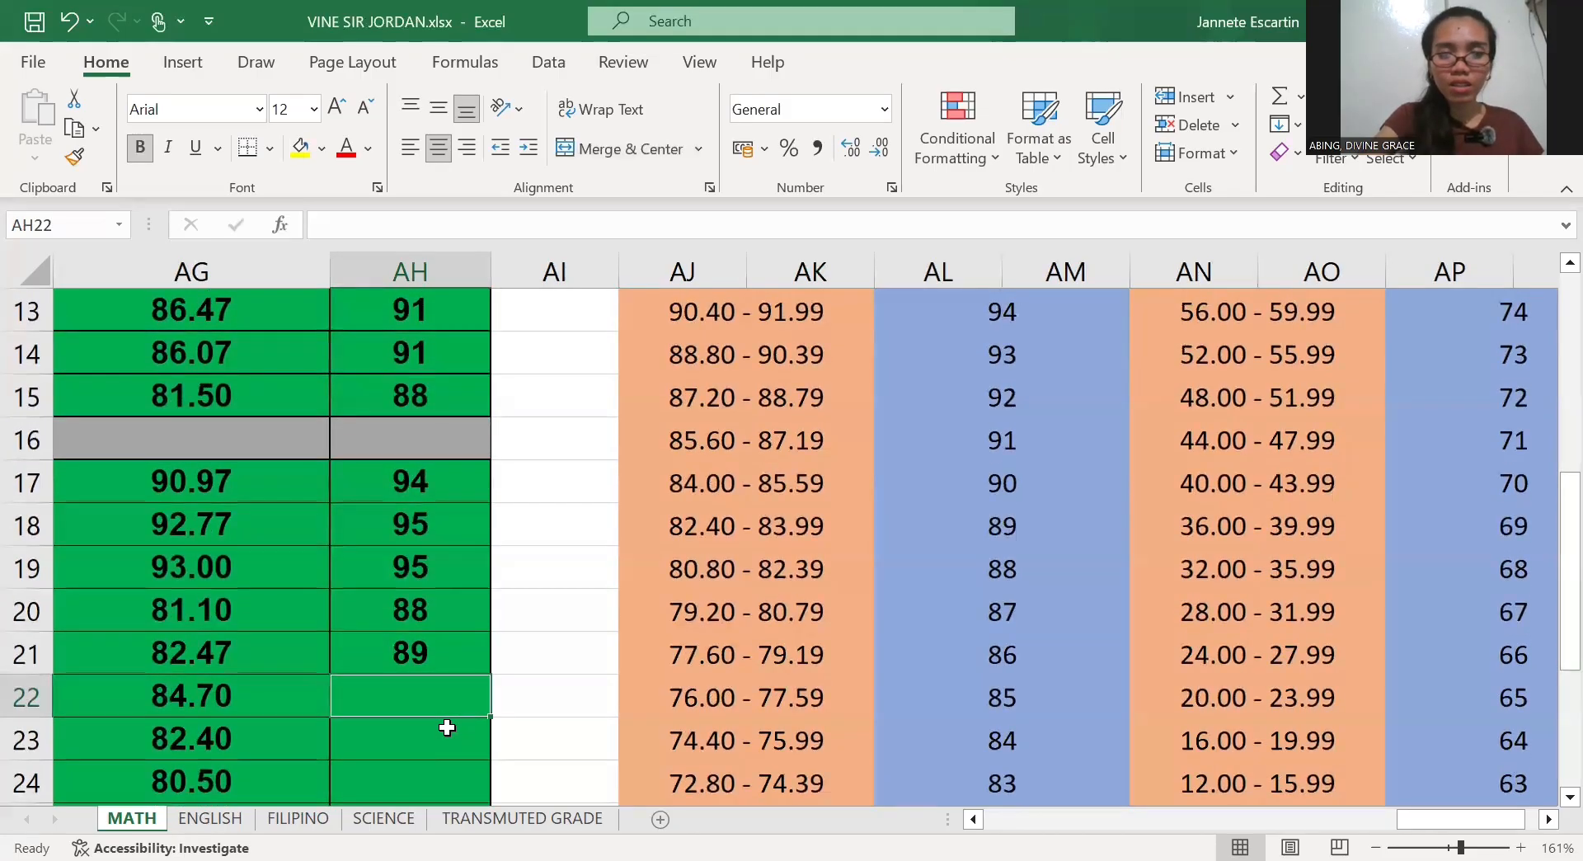
{"action": "type", "text": "90"}
{"action": "key", "text": "Return"}
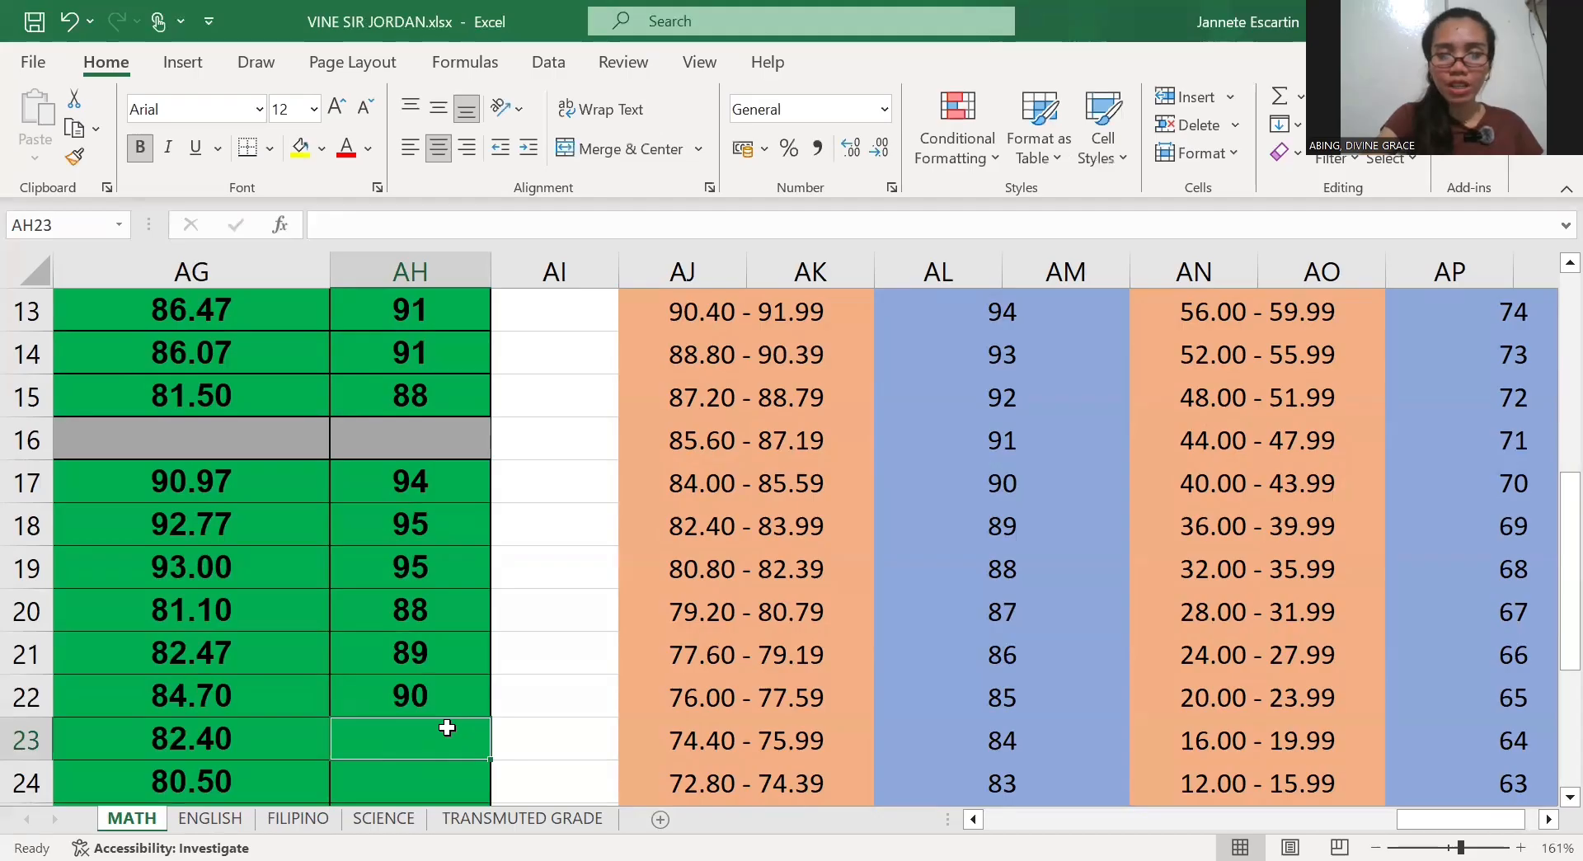
Enter 89 in AH23 and 88 in AH24 as the seventh and eighth female learners' quarterly grades
{"action": "type", "text": "89"}
{"action": "key", "text": "Return"}
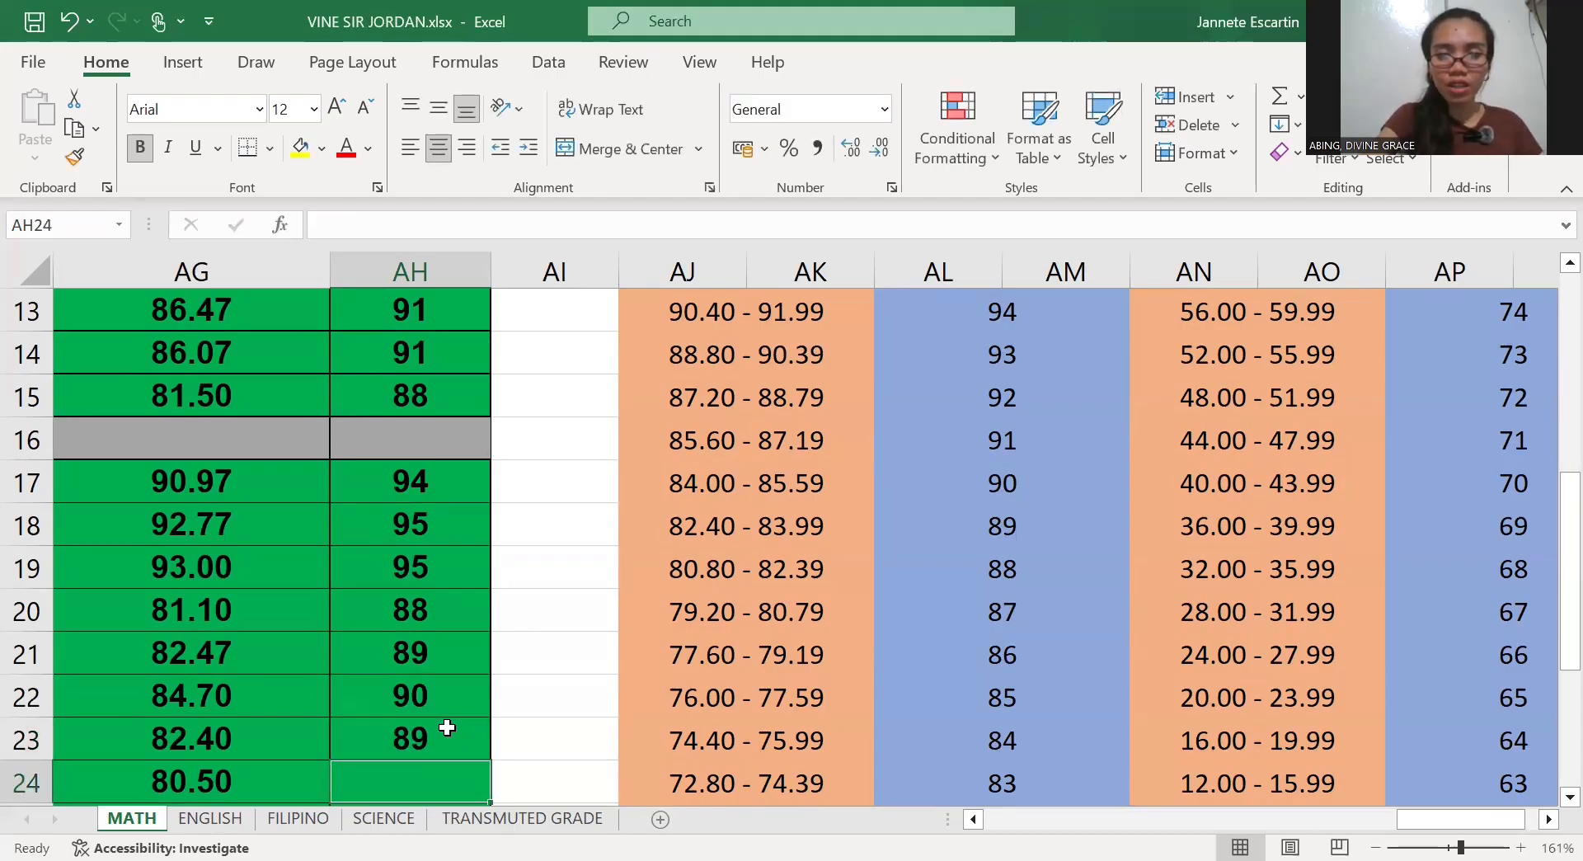
{"action": "type", "text": "88"}
{"action": "key", "text": "Return"}
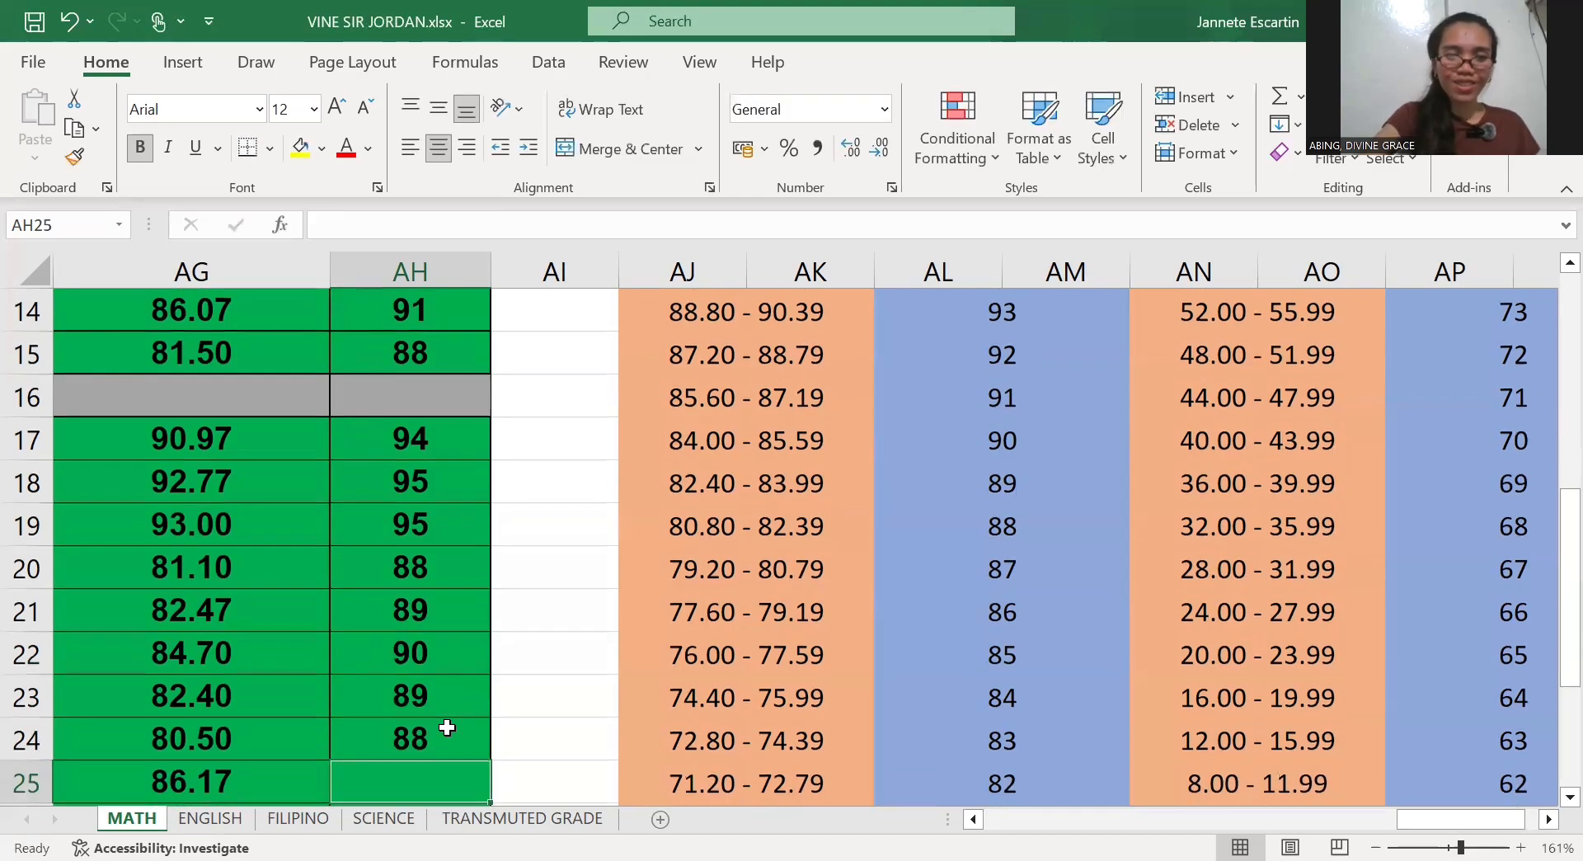
{"action": "scroll", "coordinate": [447, 728], "scroll_direction": "down", "scroll_amount": 2}
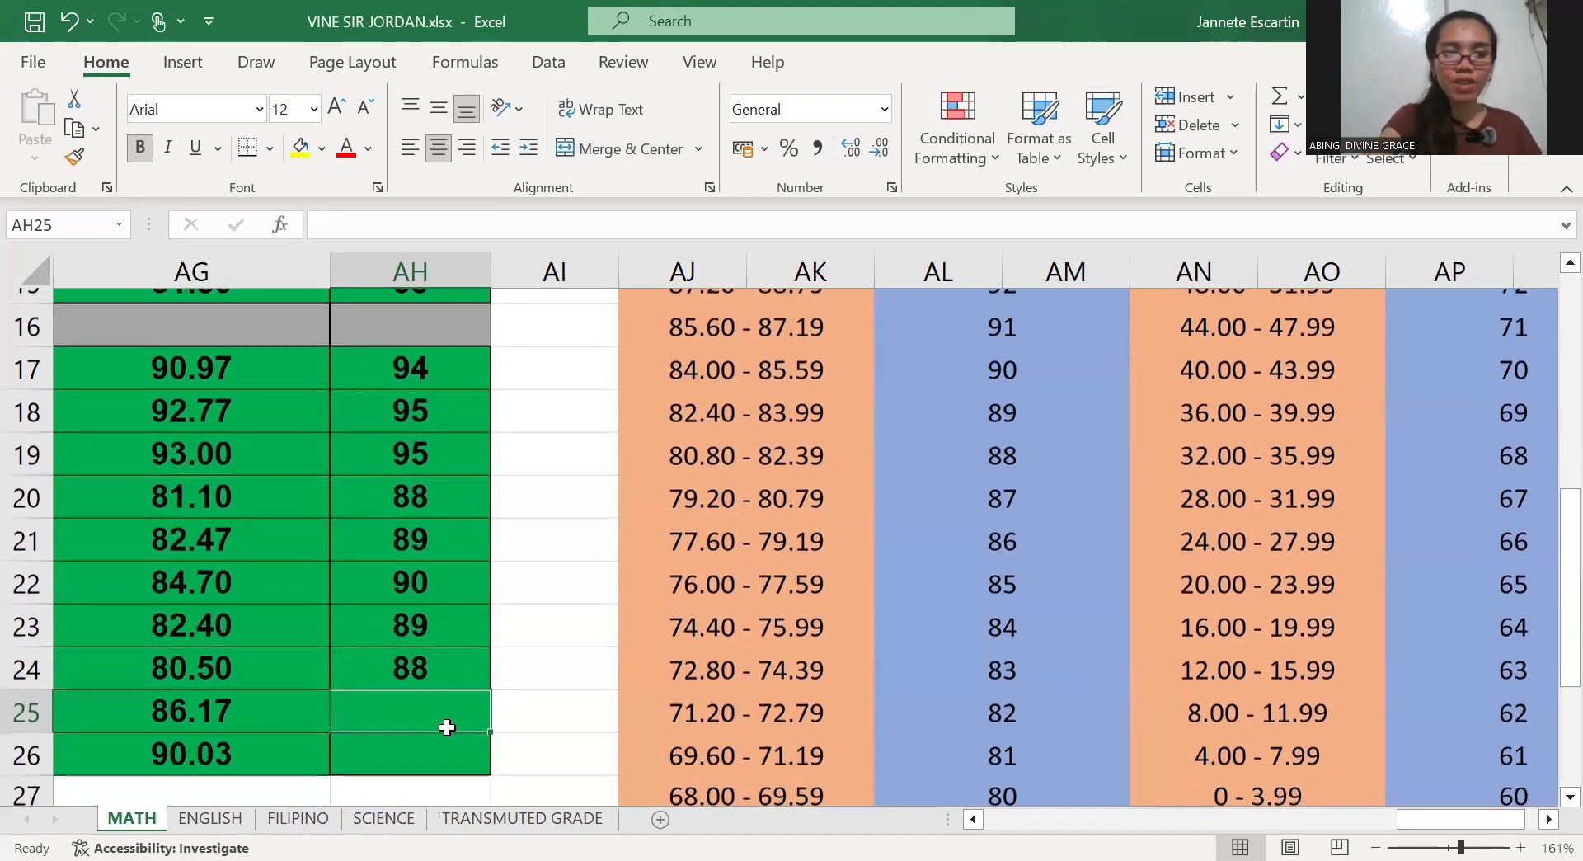
Enter 91 in AH25 and 94 in AH26 as the ninth and tenth female learners' quarterly grades
{"action": "scroll", "coordinate": [447, 728], "scroll_direction": "up", "scroll_amount": 2}
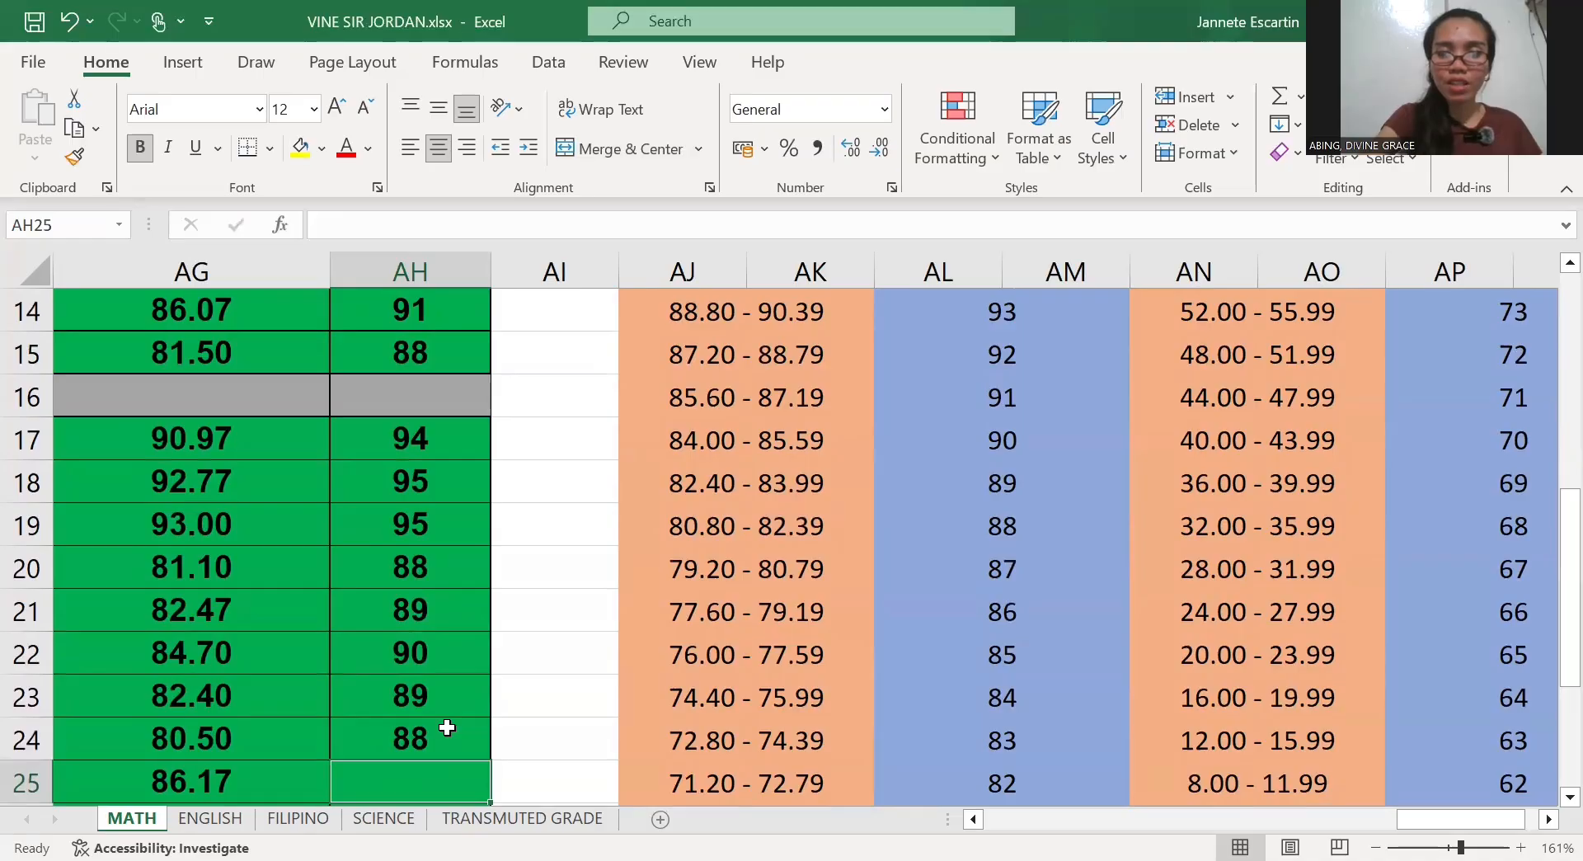
{"action": "type", "text": "91"}
{"action": "key", "text": "Return"}
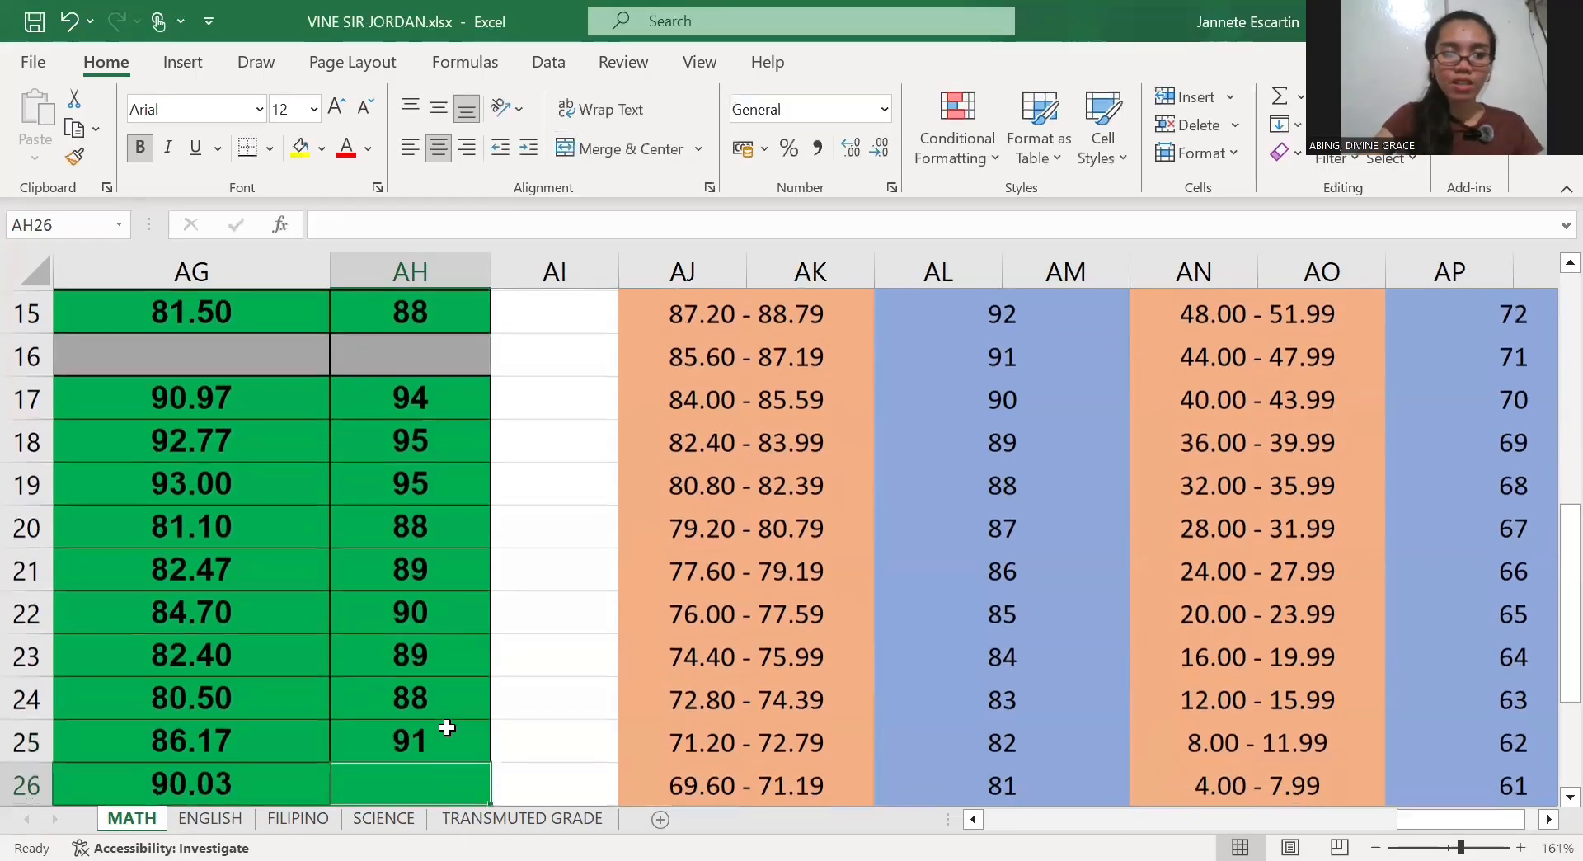
{"action": "scroll", "coordinate": [447, 728], "scroll_direction": "down", "scroll_amount": 1}
{"action": "scroll", "coordinate": [447, 728], "scroll_direction": "up", "scroll_amount": 1}
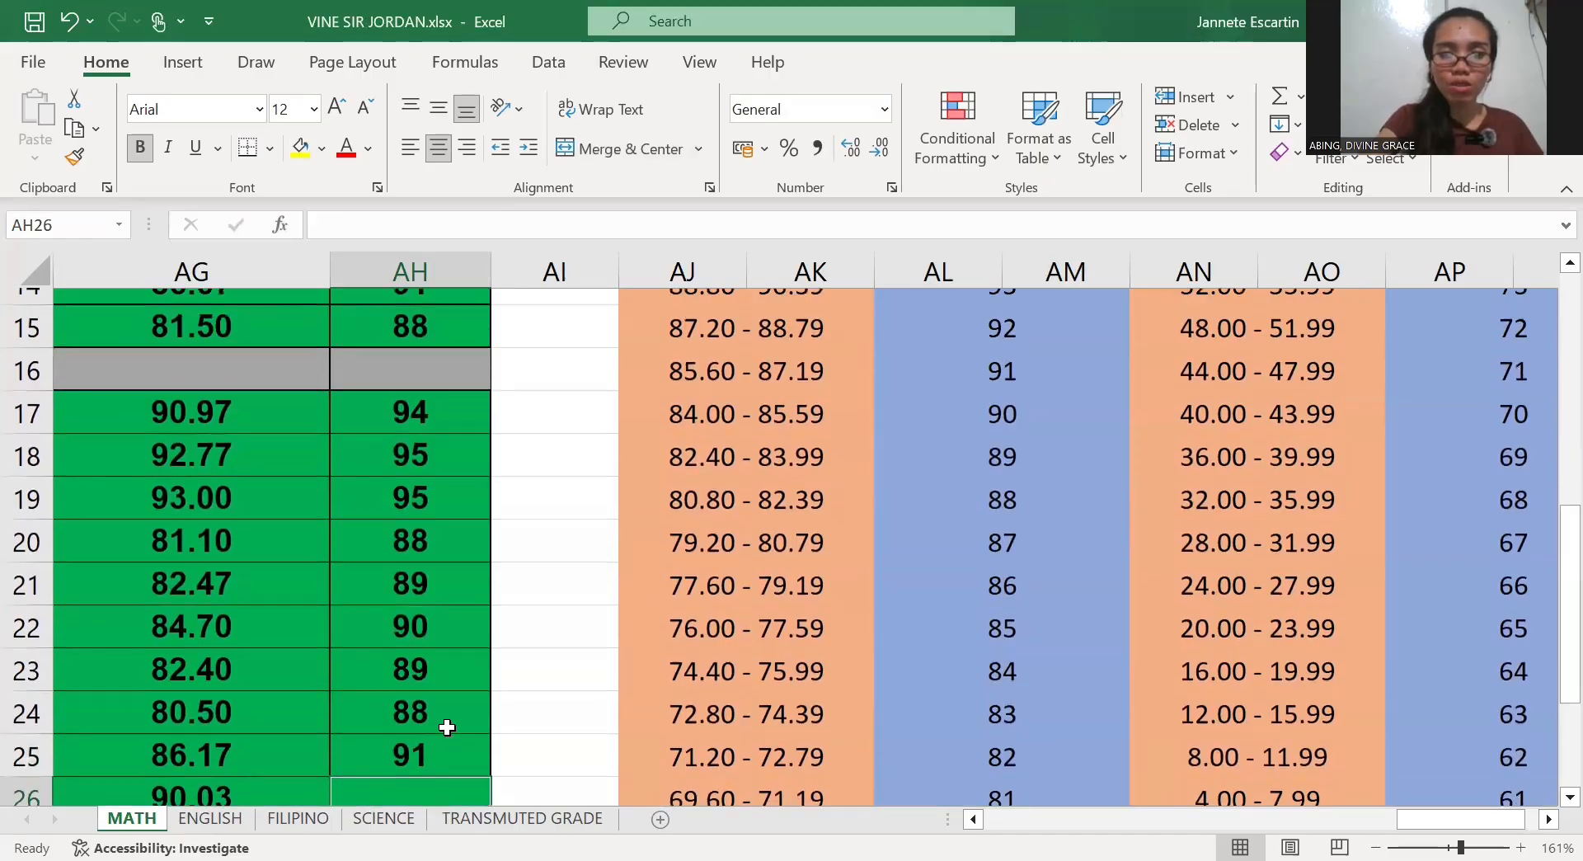
{"action": "scroll", "coordinate": [447, 727], "scroll_direction": "up", "scroll_amount": 2}
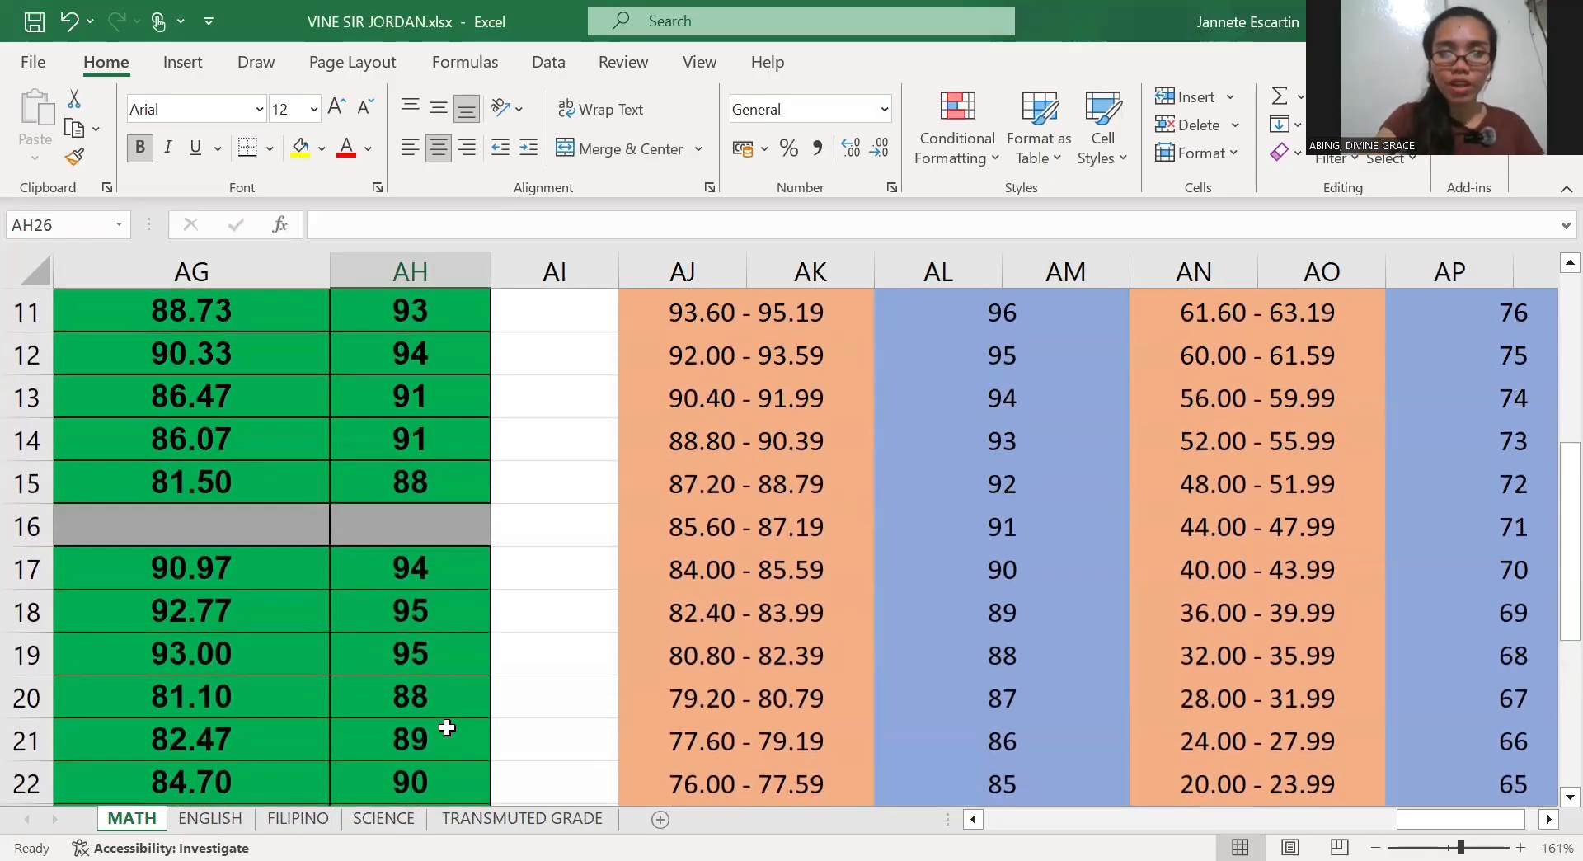
{"action": "scroll", "coordinate": [447, 727], "scroll_direction": "down", "scroll_amount": 2}
{"action": "type", "text": "94"}
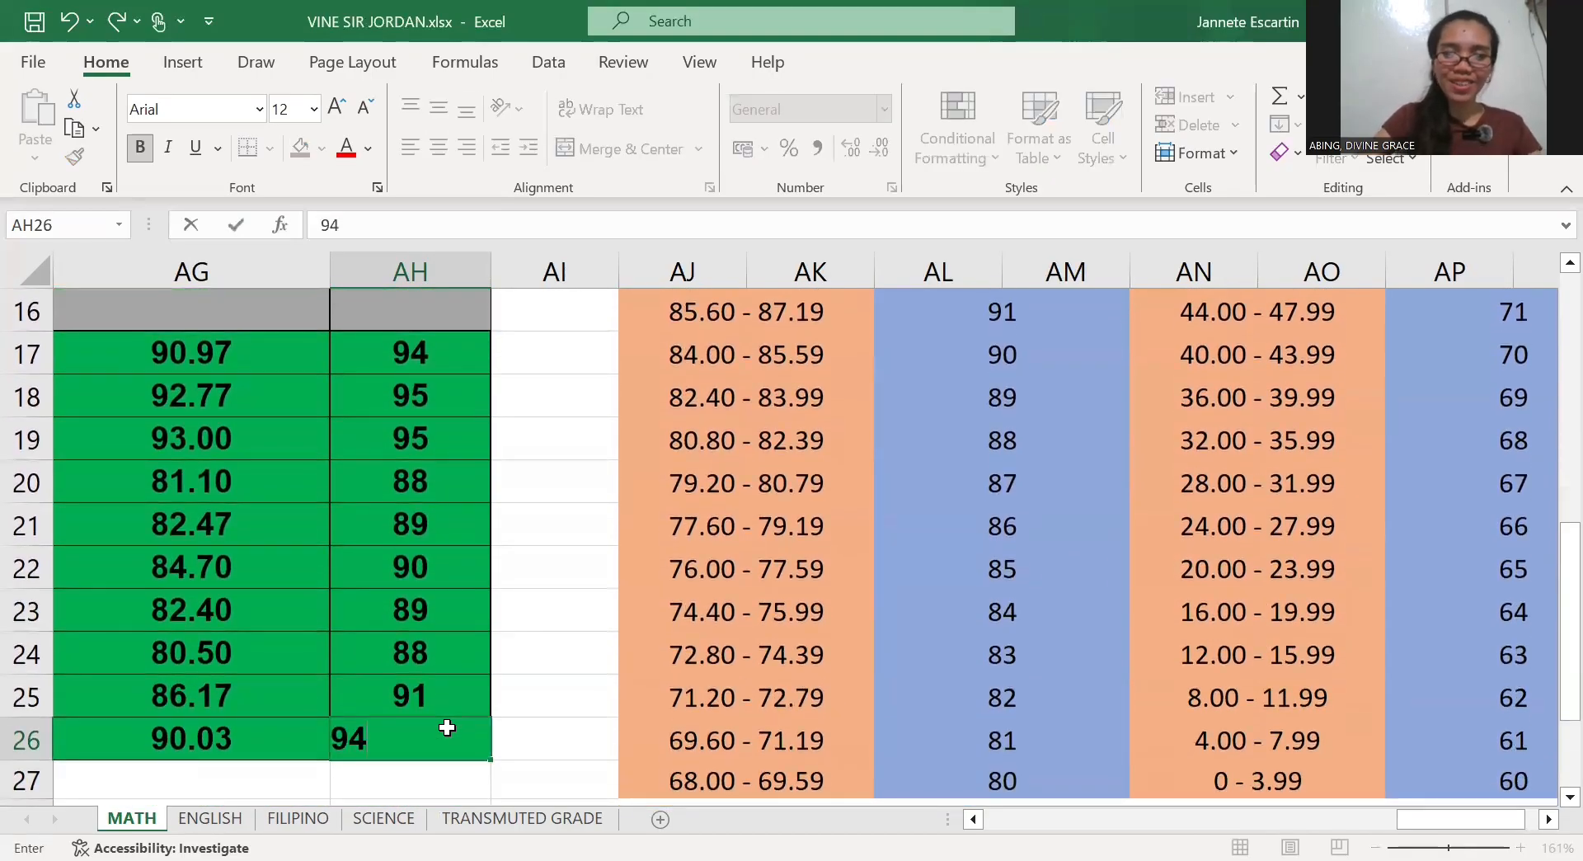
{"action": "key", "text": "Return"}
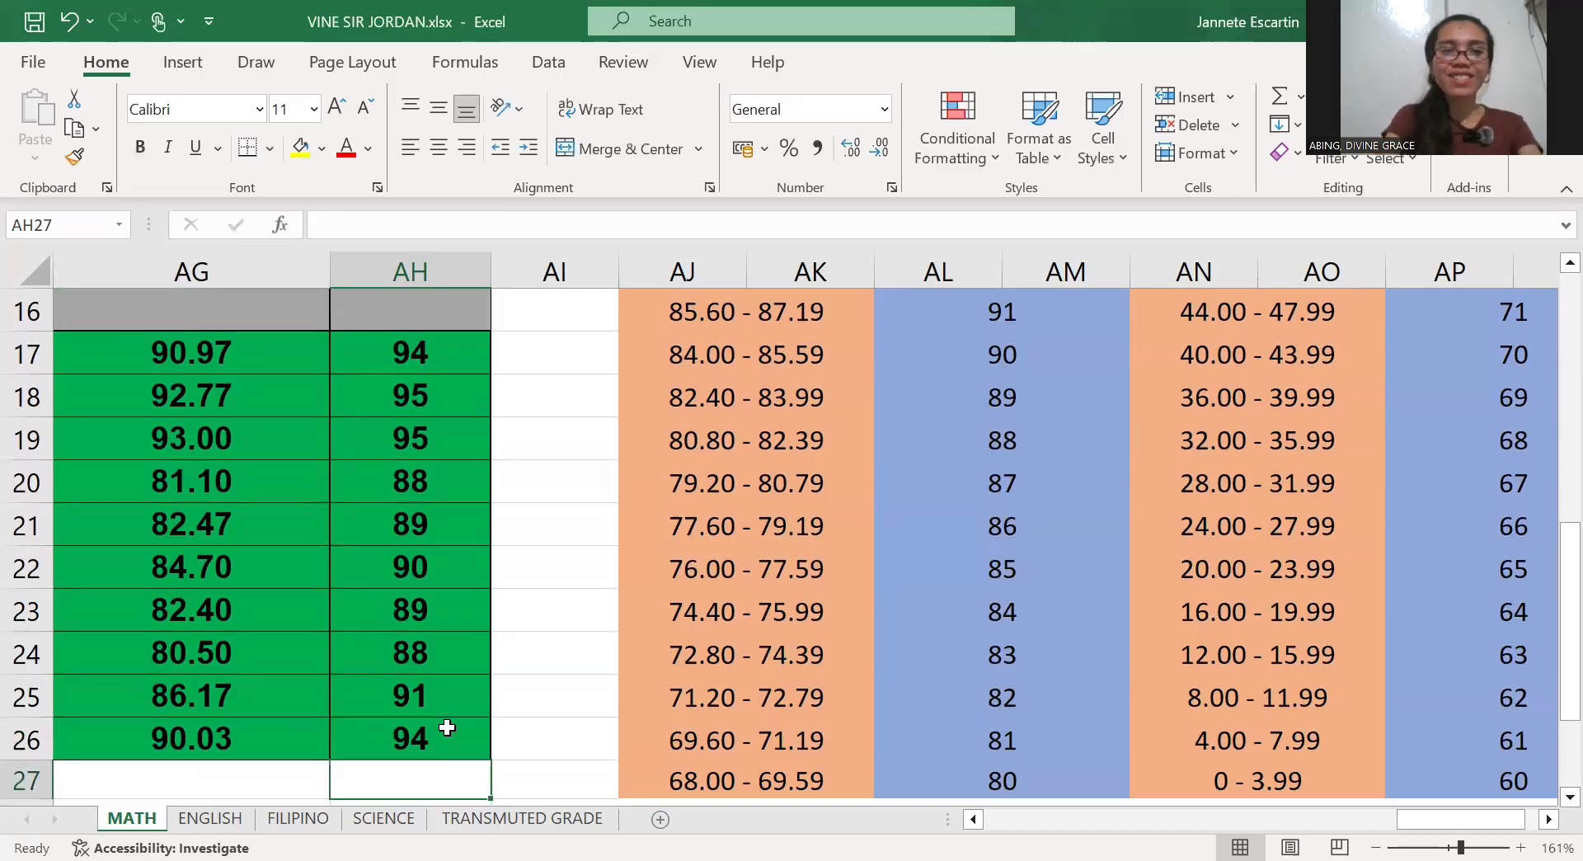
{"action": "scroll", "coordinate": [447, 727], "scroll_direction": "down", "scroll_amount": 3, "text": "ctrl"}
{"action": "scroll", "coordinate": [447, 727], "scroll_direction": "down", "scroll_amount": 2, "text": "ctrl"}
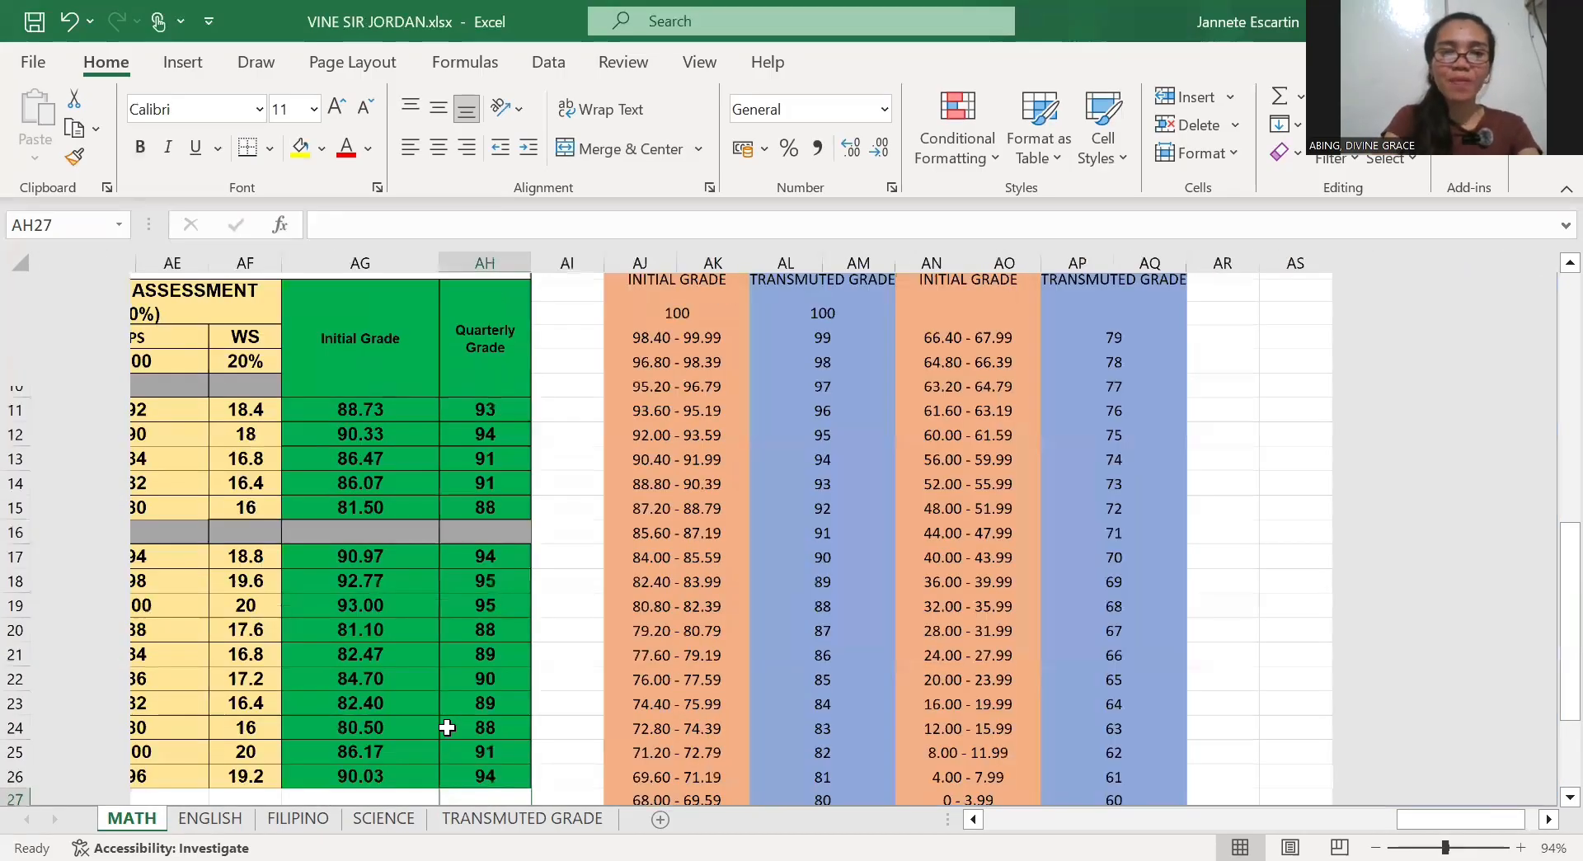
{"action": "scroll", "coordinate": [447, 728], "scroll_direction": "up", "scroll_amount": 2, "text": "ctrl"}
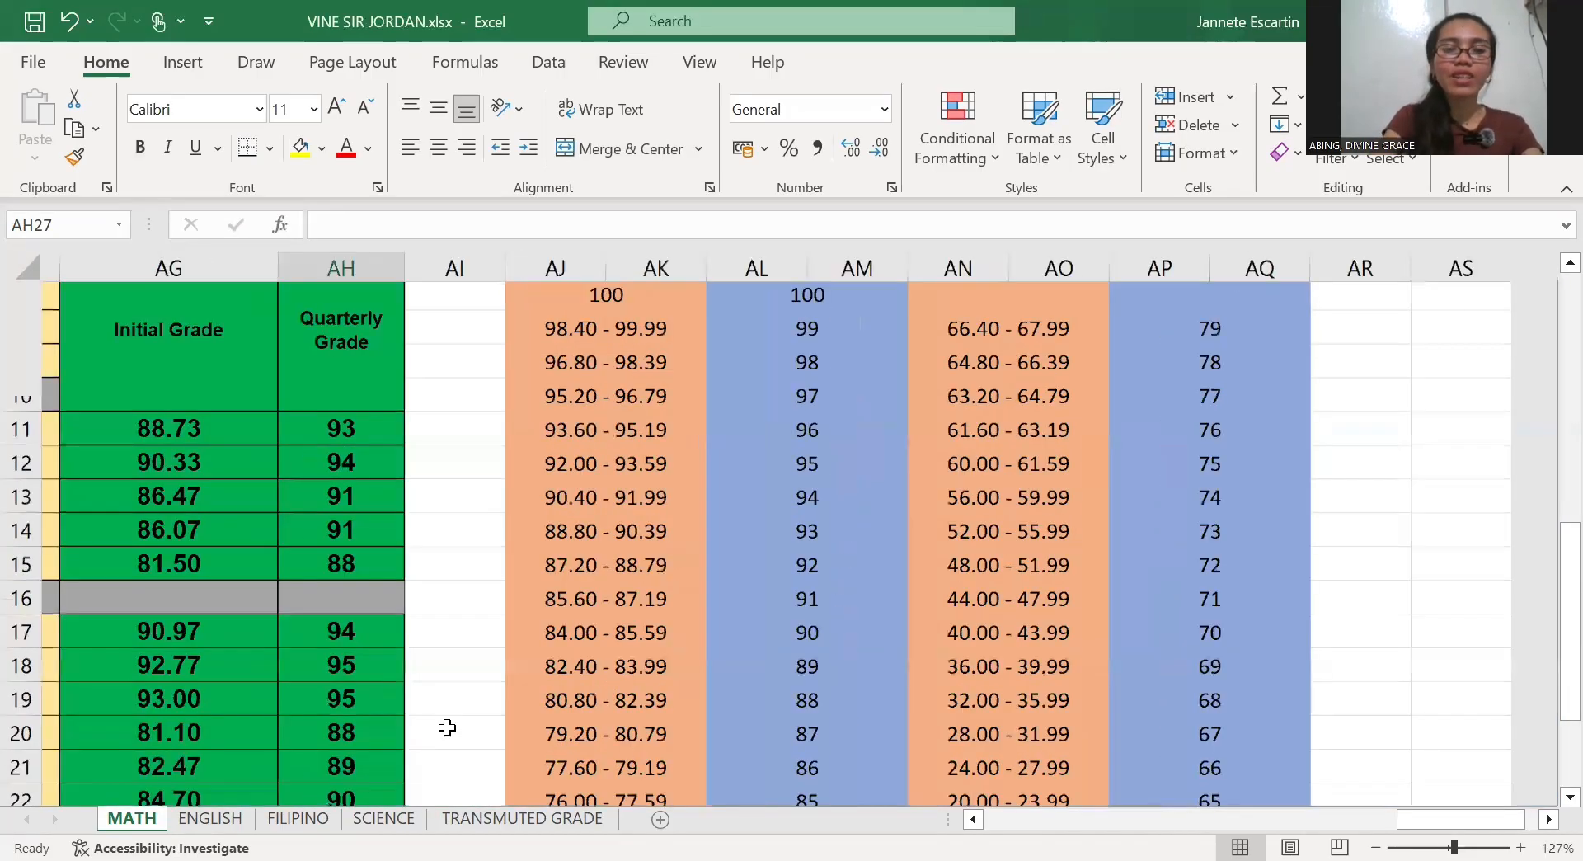
{"action": "scroll", "coordinate": [447, 727], "scroll_direction": "up", "scroll_amount": 3, "text": "ctrl"}
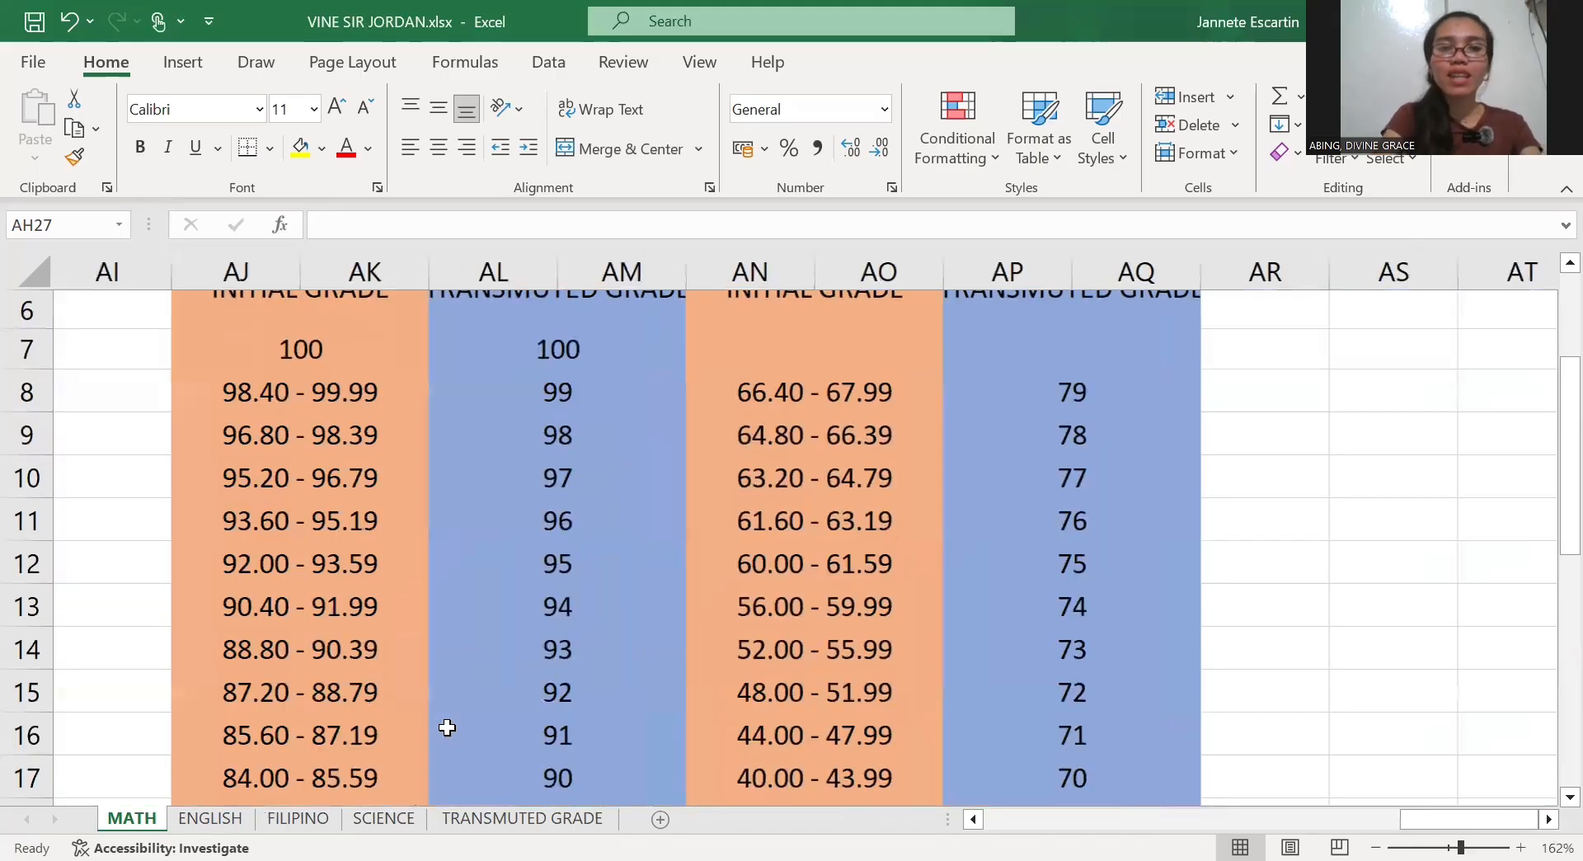
{"action": "scroll", "coordinate": [447, 728], "scroll_direction": "up", "scroll_amount": 1}
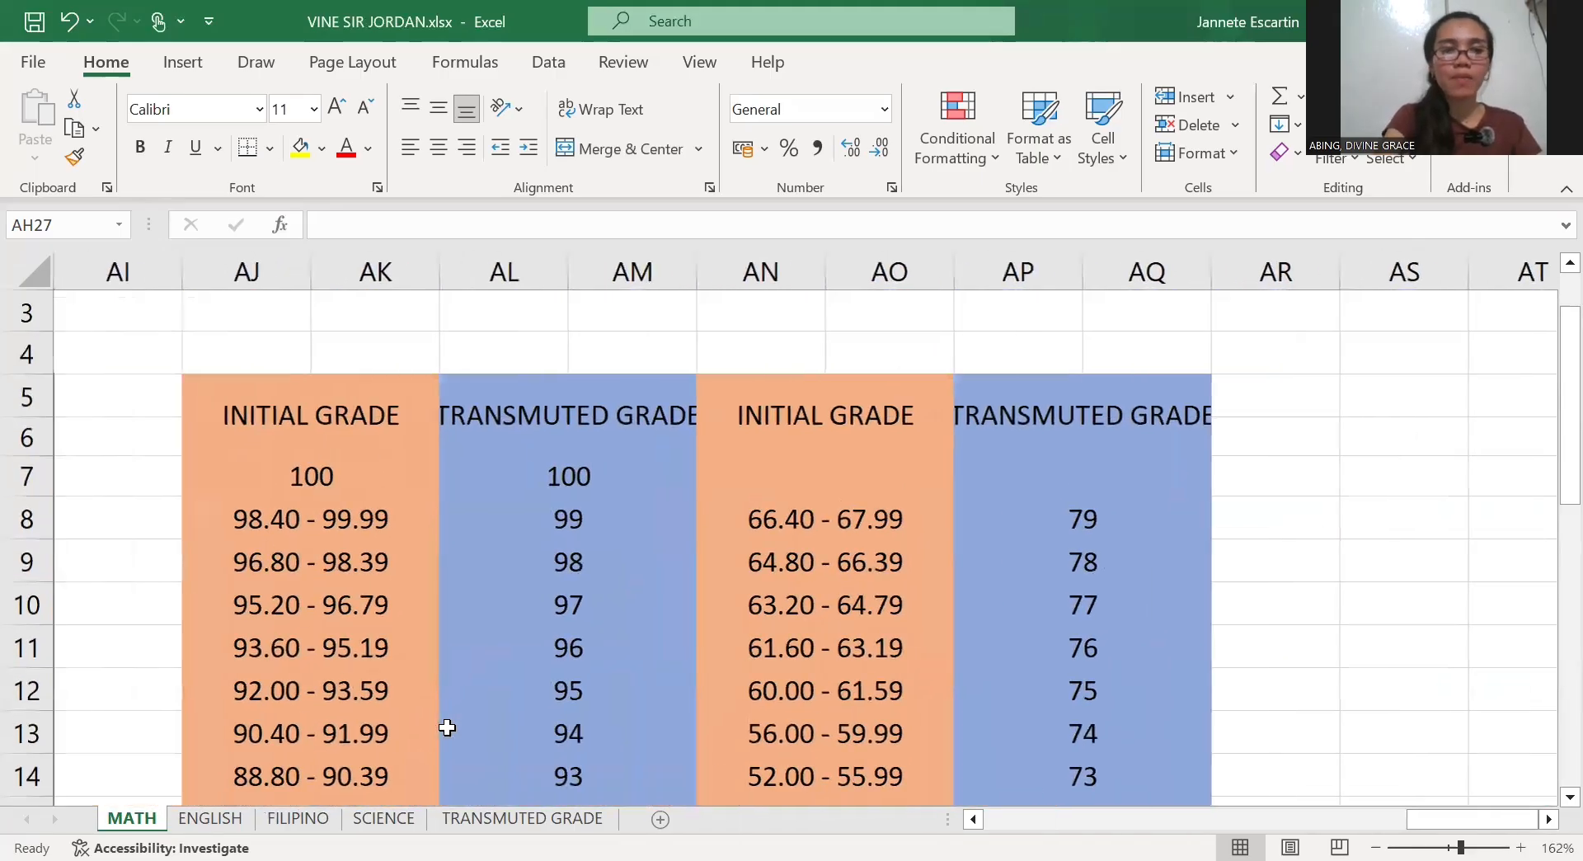
{"action": "scroll", "coordinate": [447, 727], "scroll_direction": "left", "scroll_amount": 4}
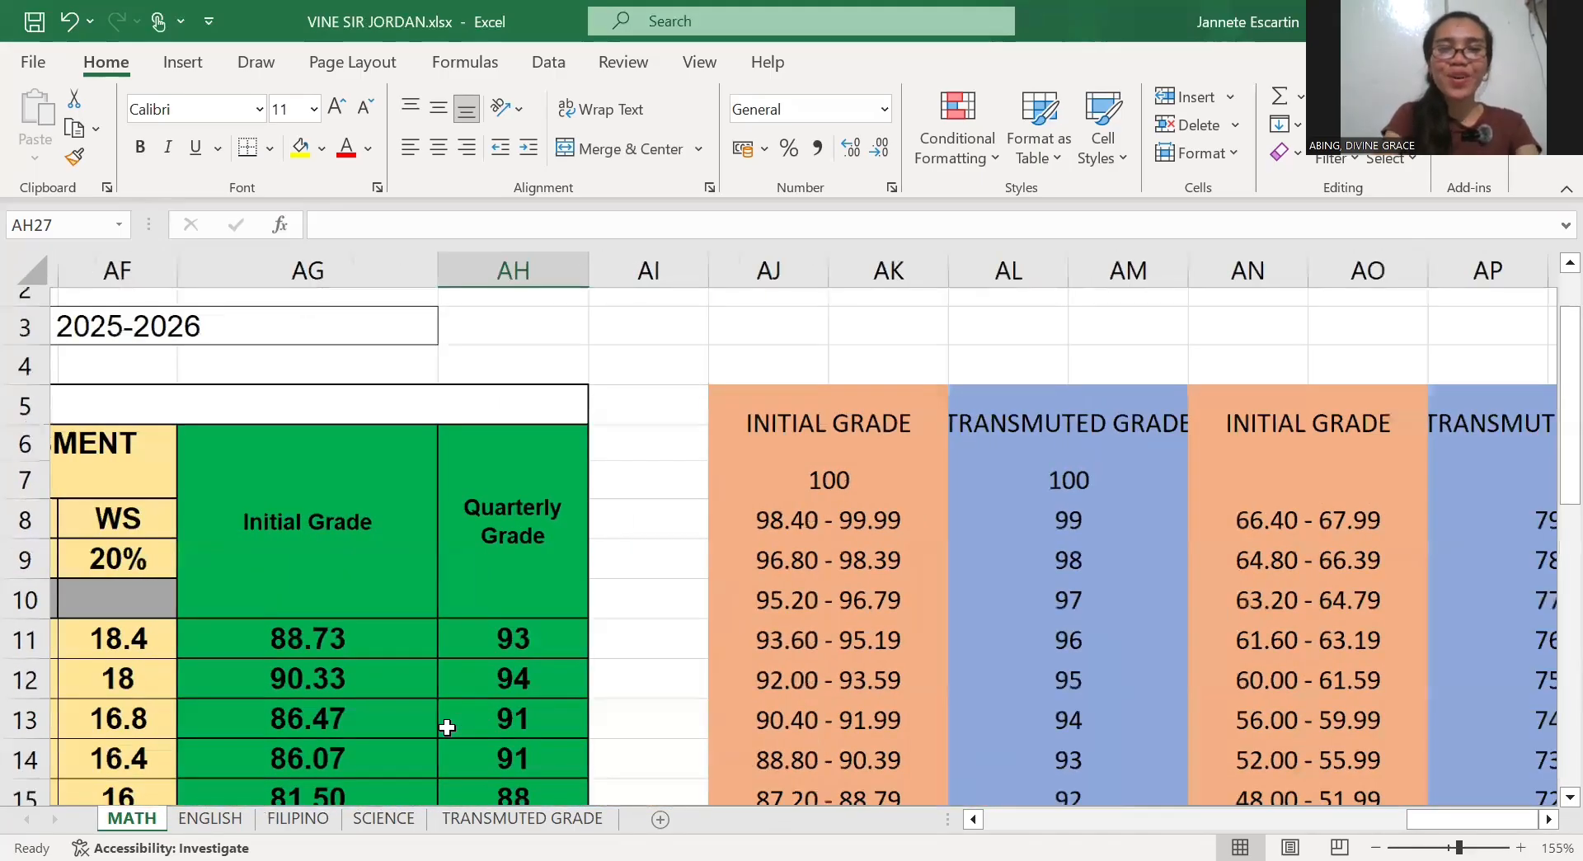
Examine the completed MATH class record, including performance tasks, quarterly assessment, initial and quarterly grades, and the transmutation table
{"action": "scroll", "coordinate": [447, 728], "scroll_direction": "down", "scroll_amount": 3, "text": "ctrl"}
{"action": "scroll", "coordinate": [447, 727], "scroll_direction": "down", "scroll_amount": 2, "text": "ctrl"}
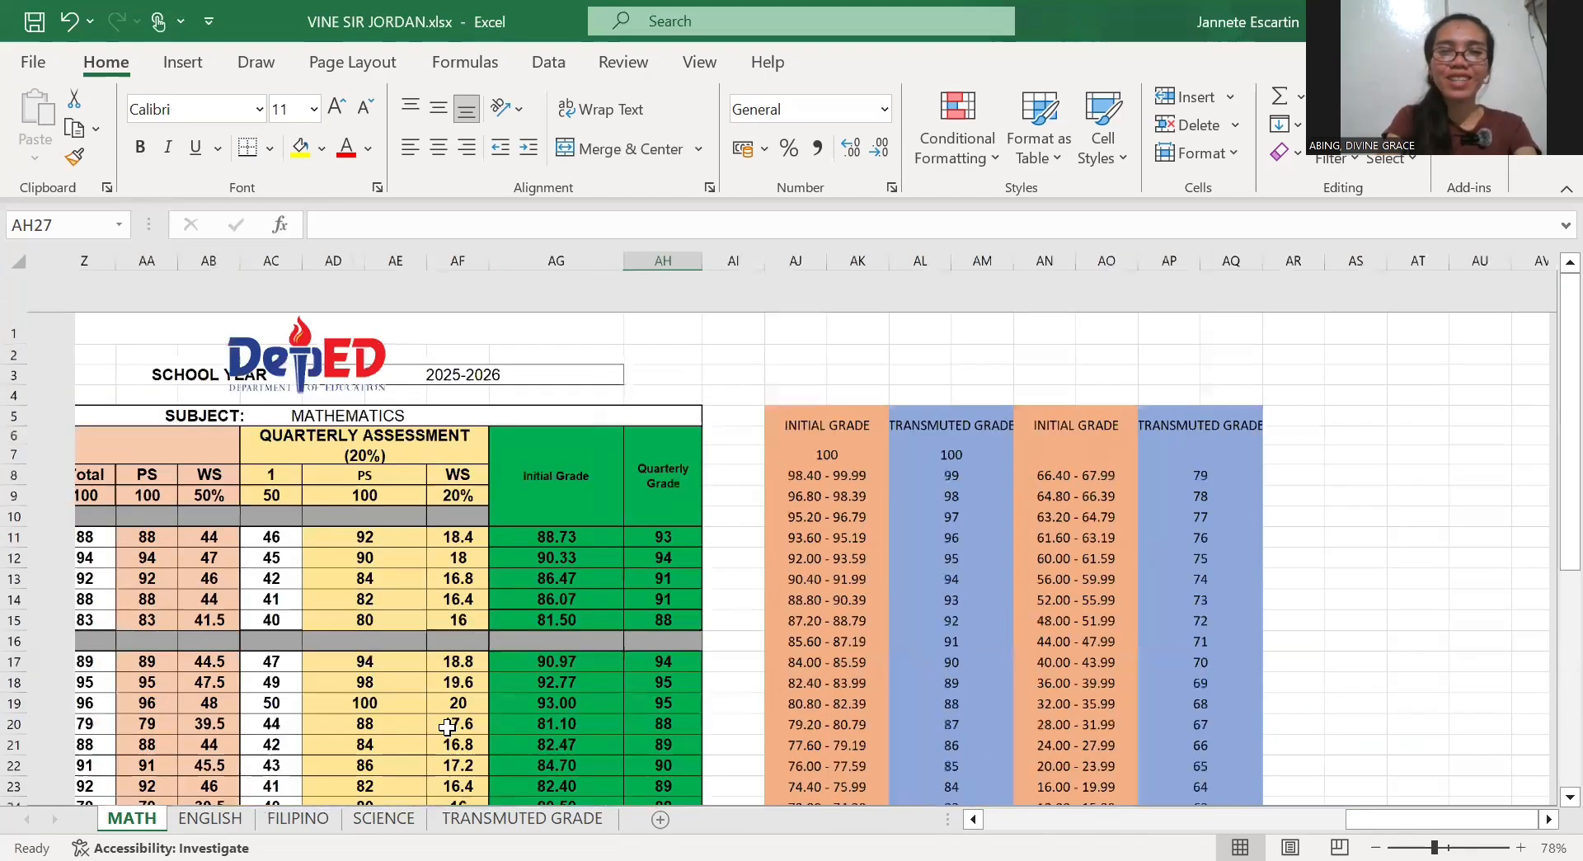
{"action": "scroll", "coordinate": [446, 727], "scroll_direction": "up", "scroll_amount": 2, "text": "ctrl"}
{"action": "scroll", "coordinate": [447, 727], "scroll_direction": "left", "scroll_amount": 2}
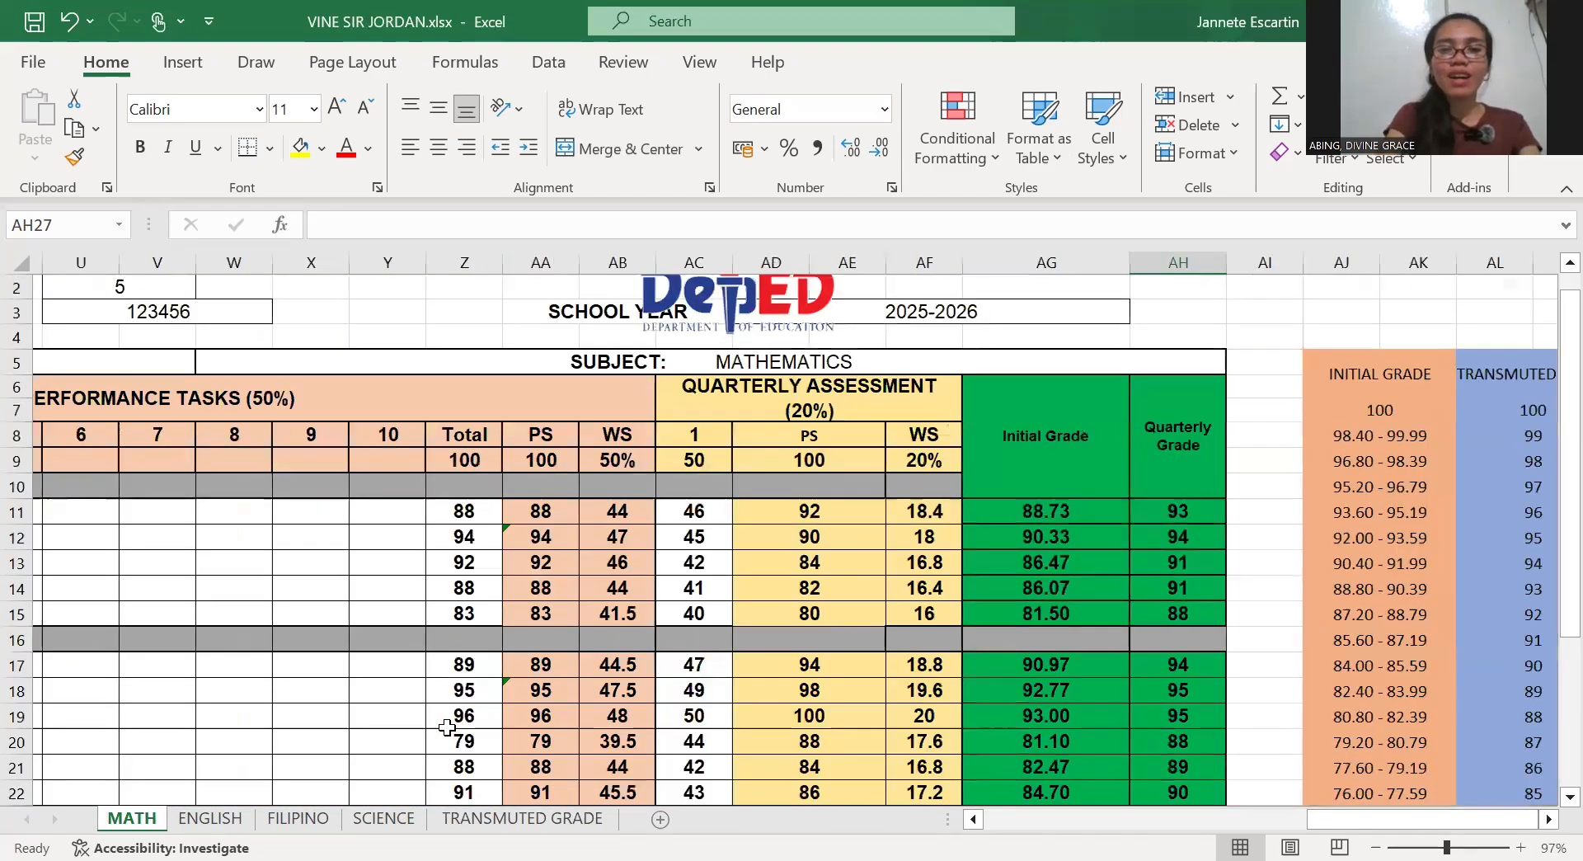
{"action": "scroll", "coordinate": [447, 728], "scroll_direction": "left", "scroll_amount": 2}
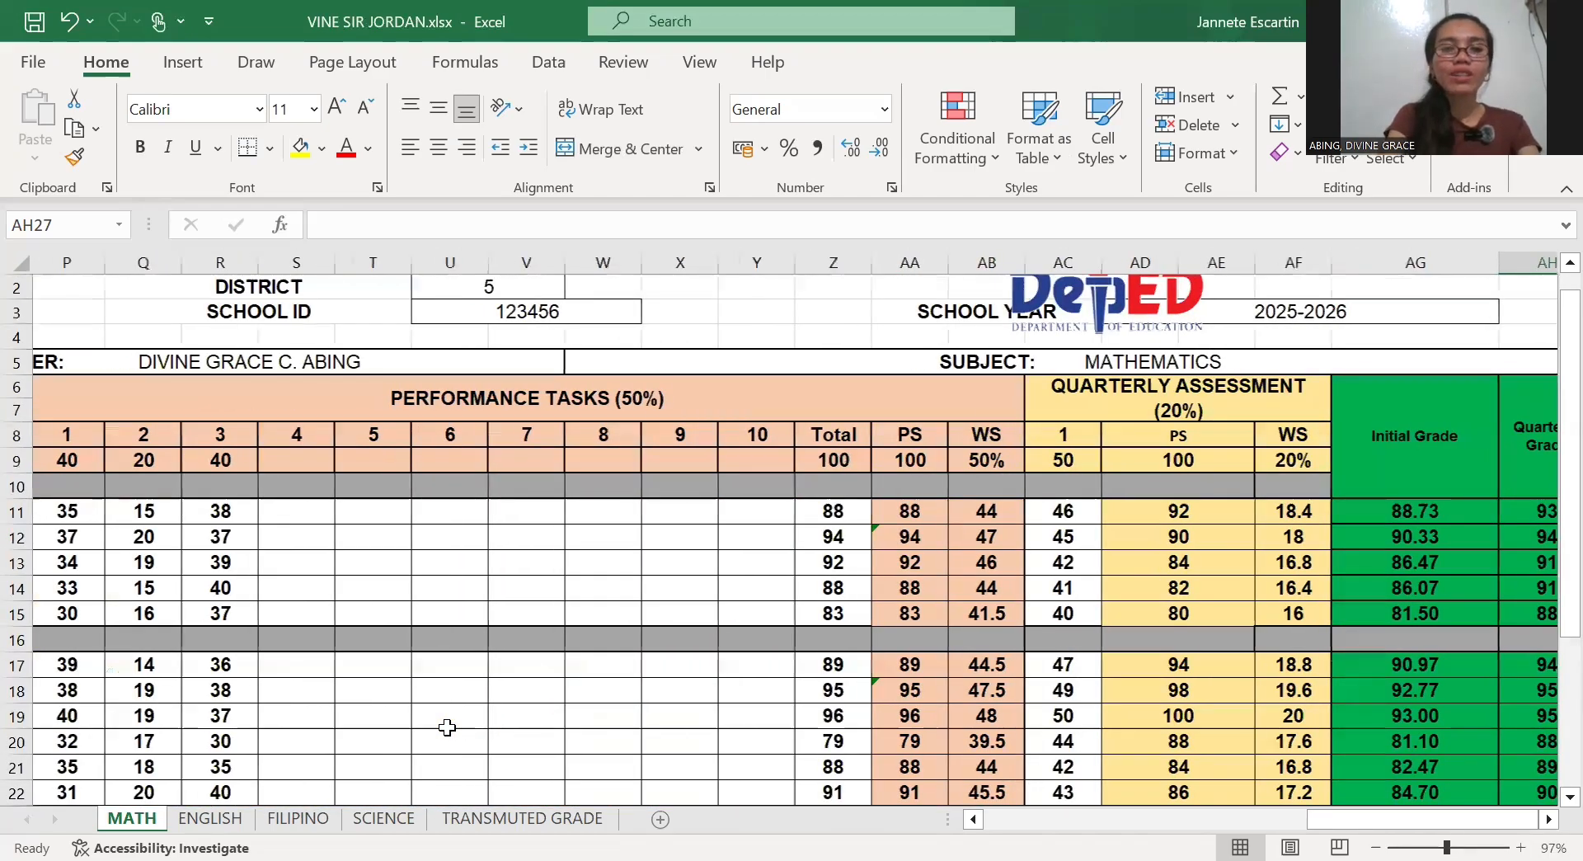
{"action": "scroll", "coordinate": [447, 727], "scroll_direction": "left", "scroll_amount": 6}
{"action": "scroll", "coordinate": [447, 728], "scroll_direction": "right", "scroll_amount": 4}
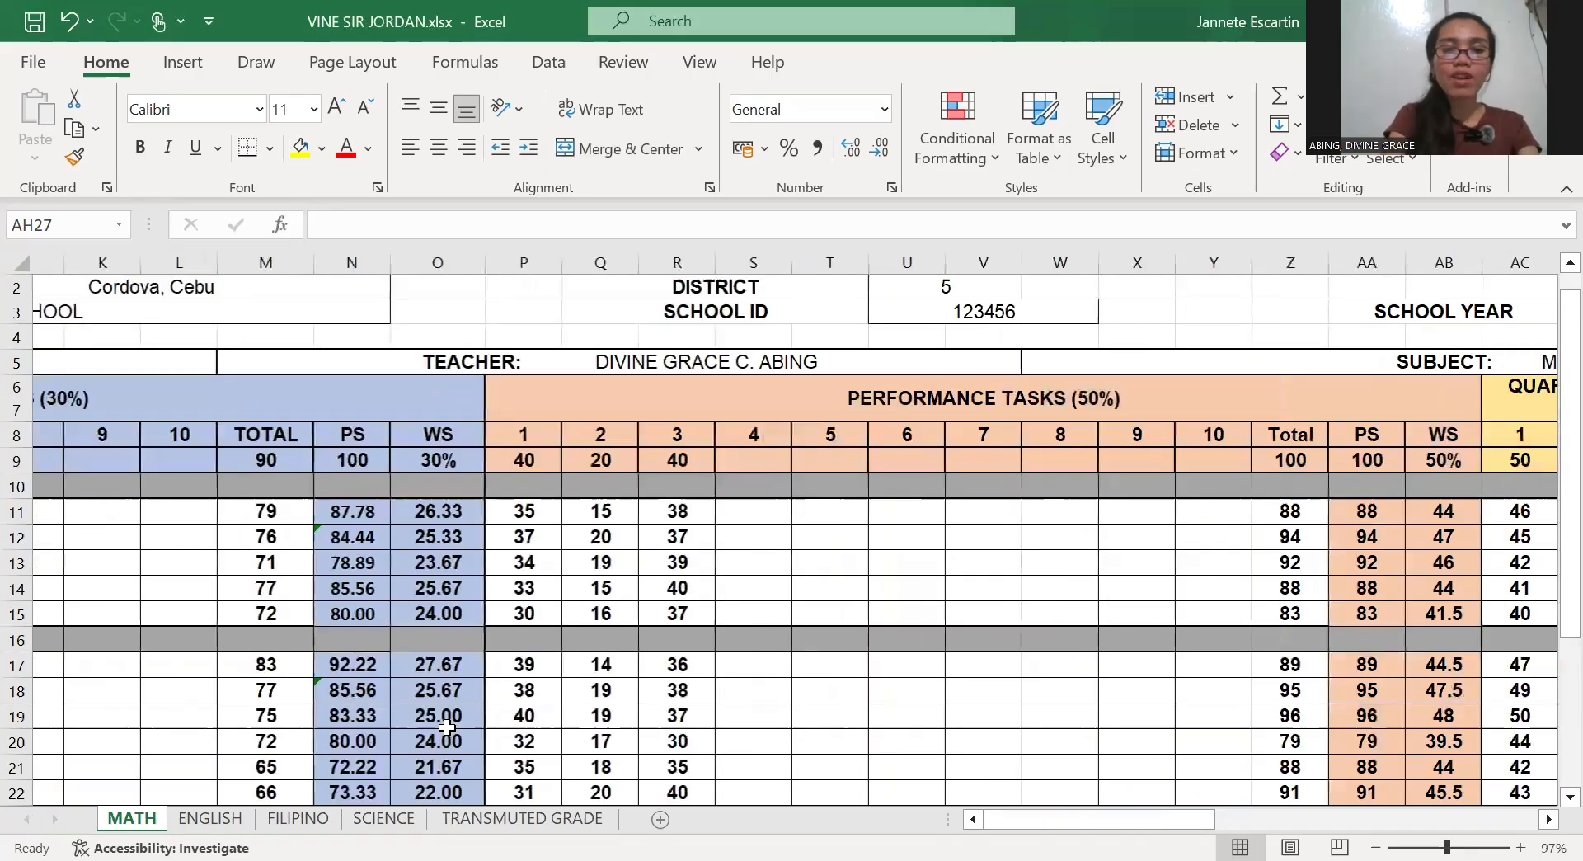
{"action": "scroll", "coordinate": [447, 727], "scroll_direction": "right", "scroll_amount": 2}
{"action": "scroll", "coordinate": [447, 728], "scroll_direction": "down", "scroll_amount": 9}
{"action": "scroll", "coordinate": [447, 727], "scroll_direction": "up", "scroll_amount": 4}
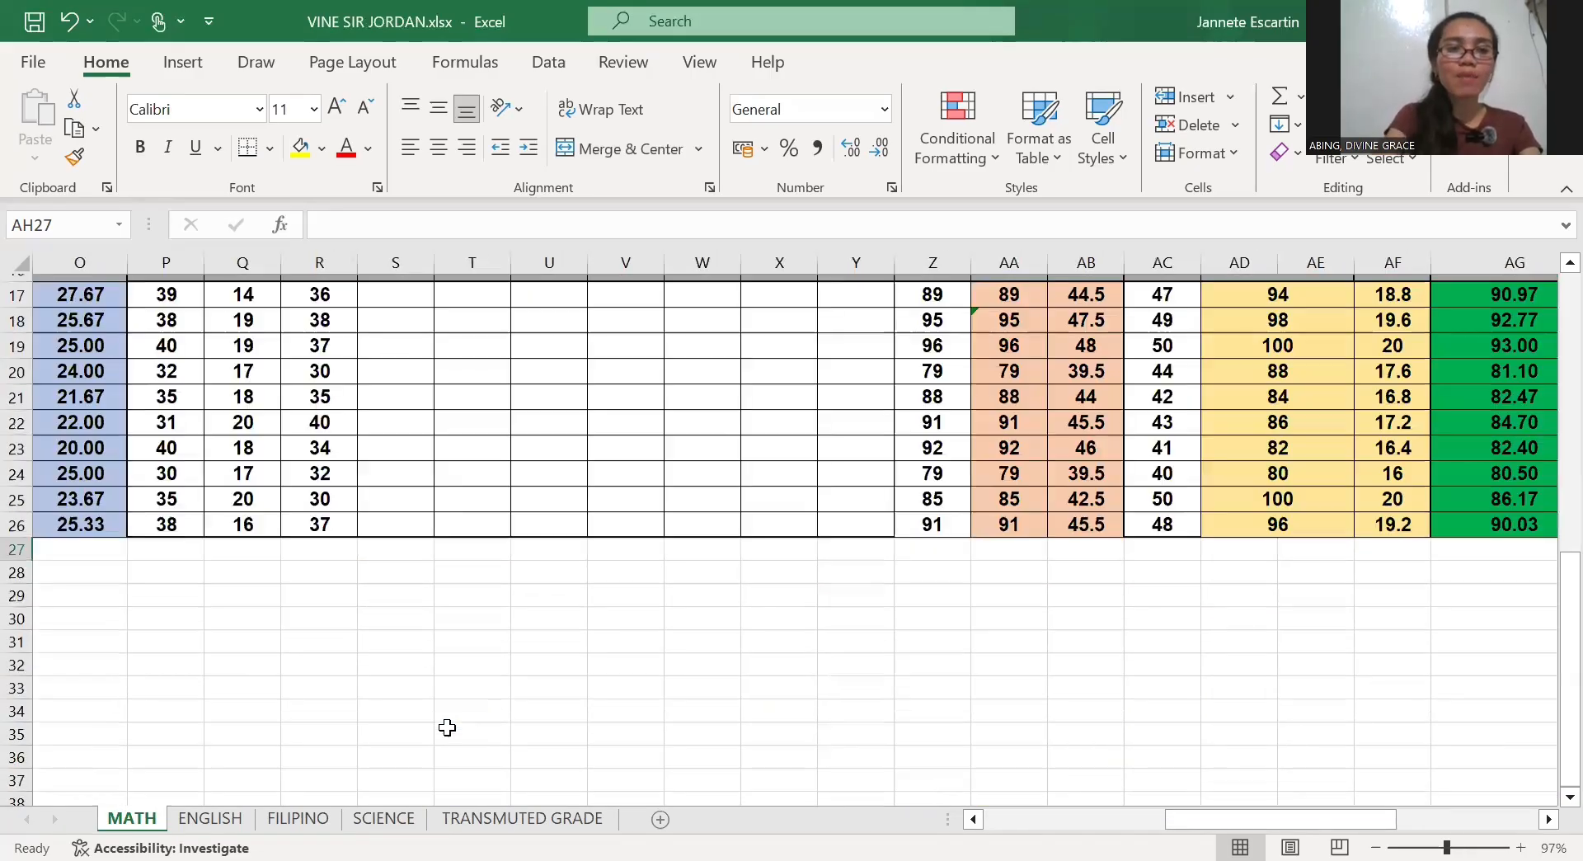
{"action": "scroll", "coordinate": [447, 727], "scroll_direction": "up", "scroll_amount": 6}
{"action": "scroll", "coordinate": [447, 727], "scroll_direction": "left", "scroll_amount": 1}
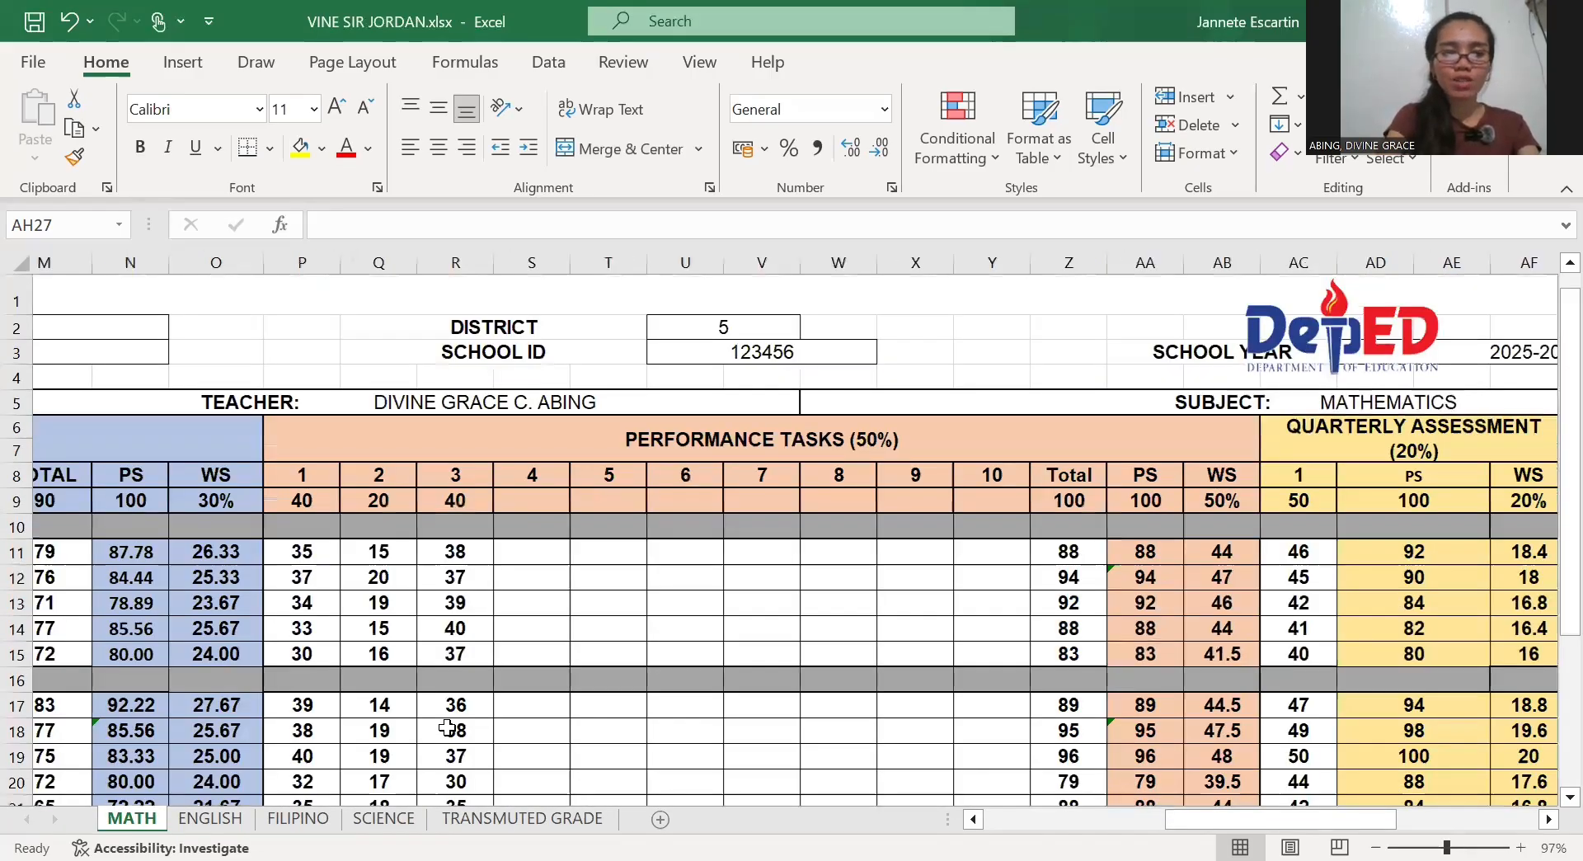
{"action": "scroll", "coordinate": [447, 728], "scroll_direction": "left", "scroll_amount": 6}
{"action": "scroll", "coordinate": [447, 727], "scroll_direction": "right", "scroll_amount": 3}
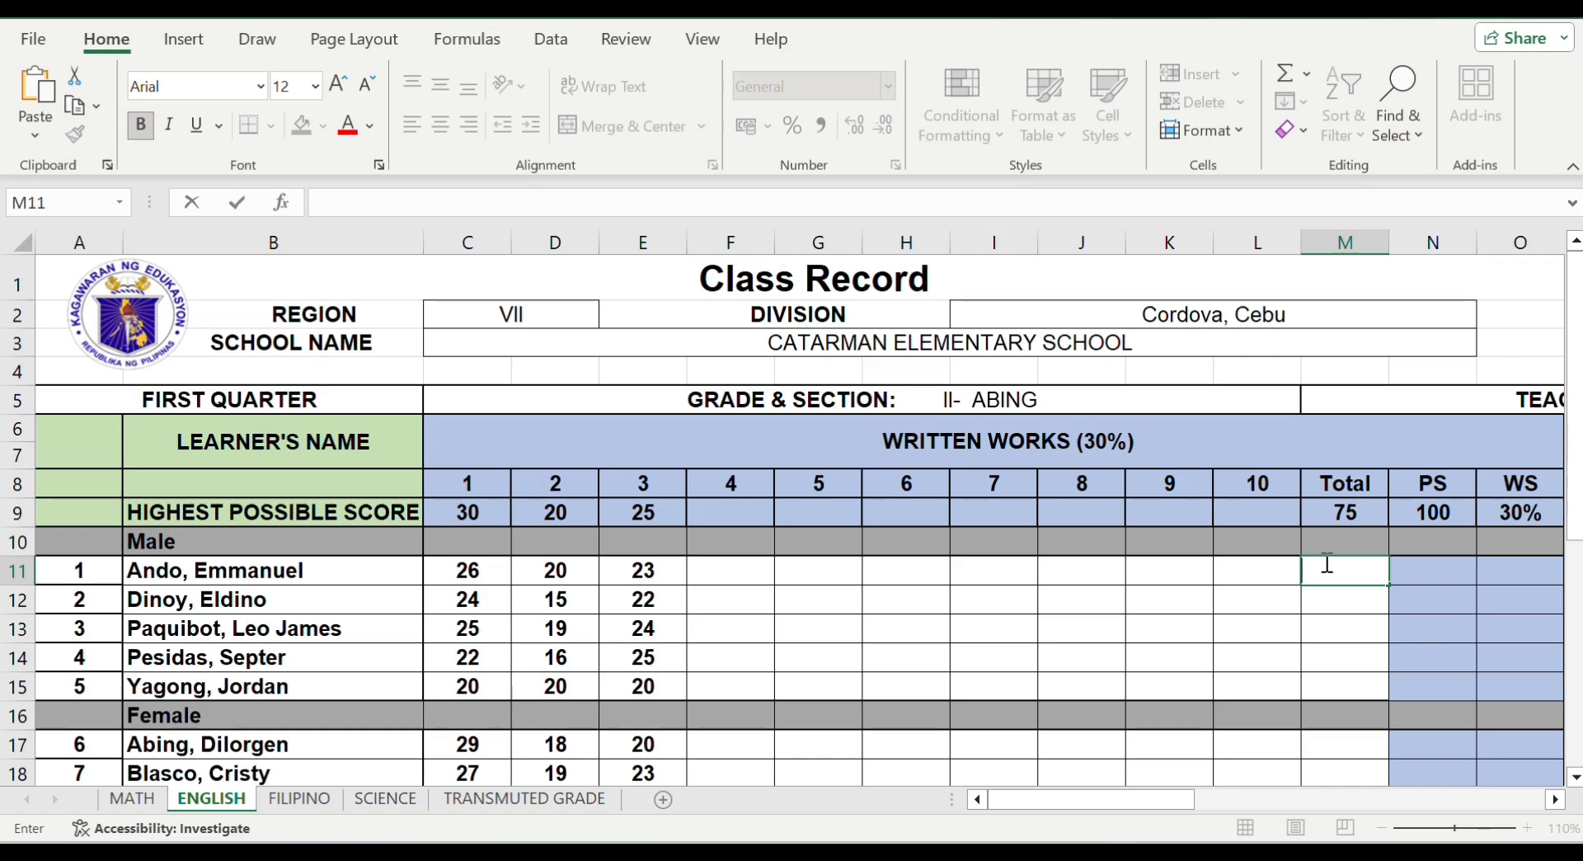
On the ENGLISH sheet, total the written works in M11 with =SUM(C11,D11,E11) and fill the formula down to M15
{"action": "type", "text": "="}
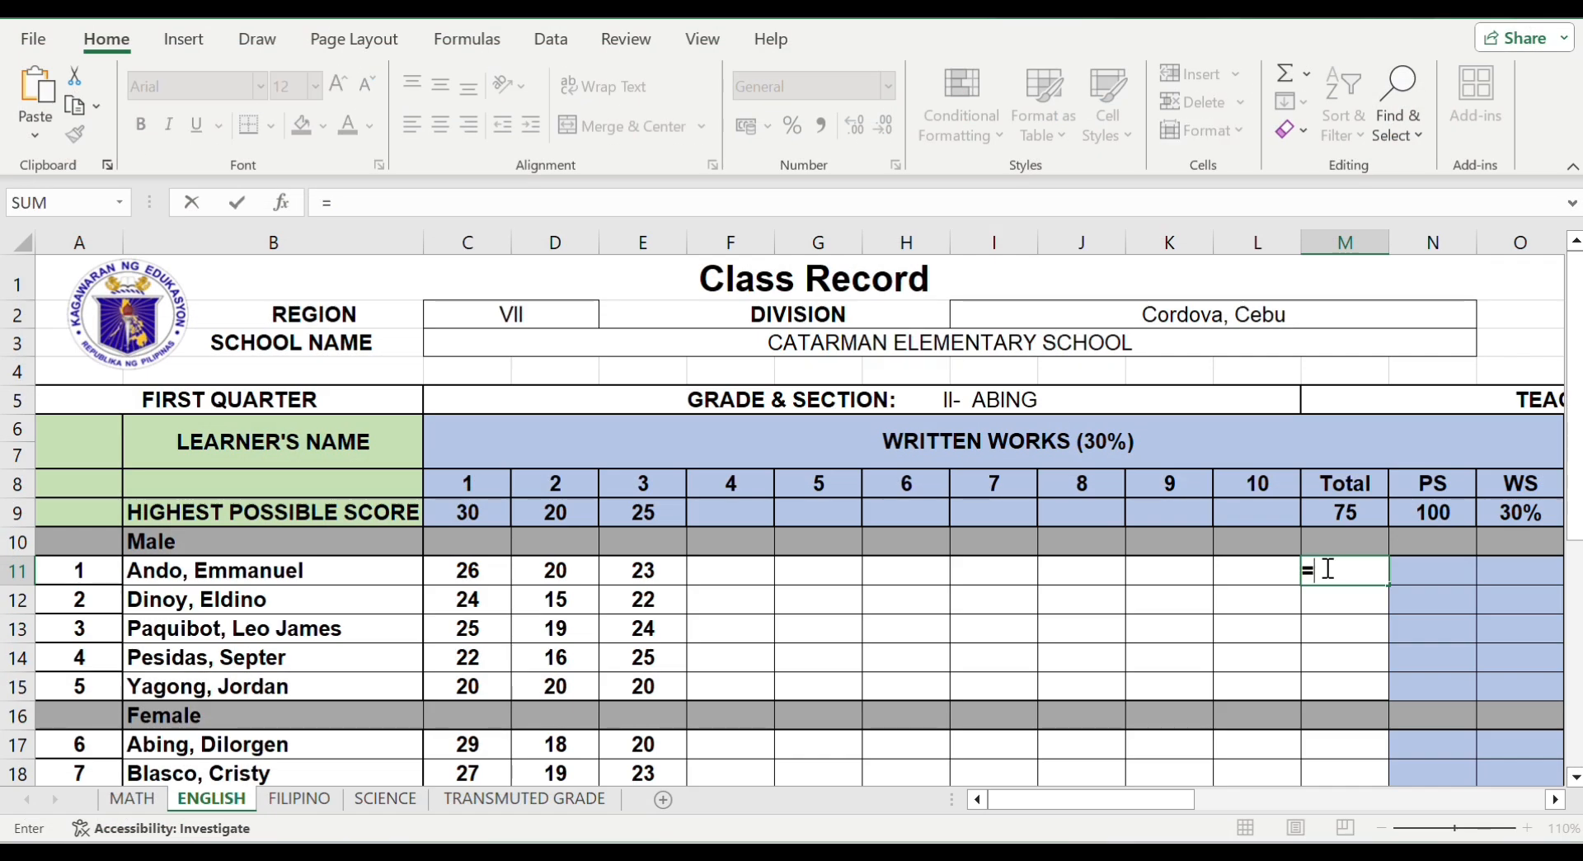
{"action": "type", "text": "sum"}
{"action": "key", "text": "Tab"}
{"action": "left_click", "coordinate": [468, 570]}
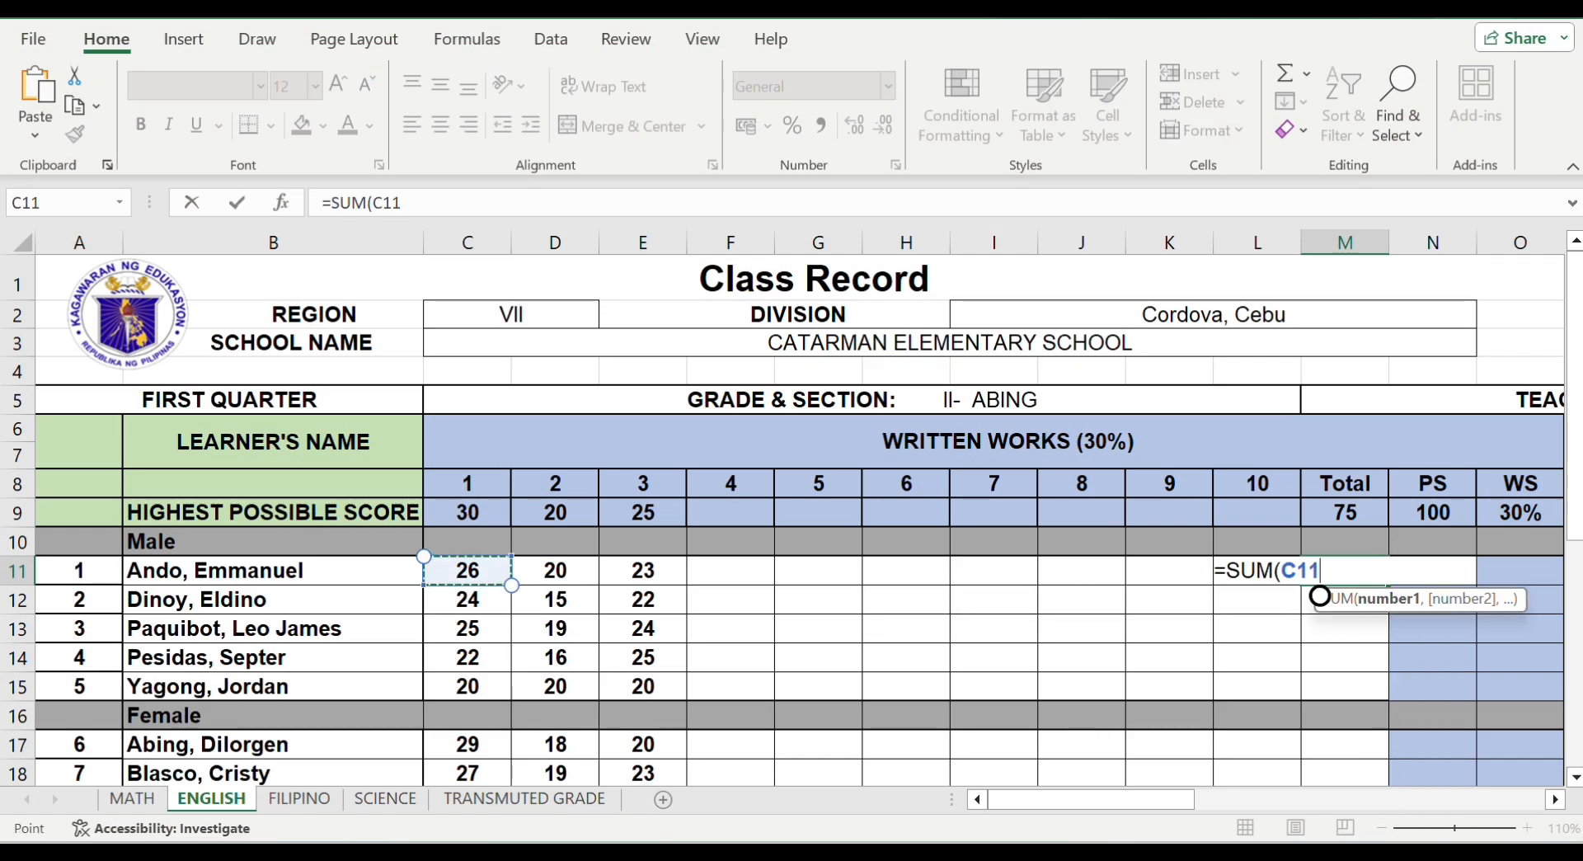
{"action": "type", "text": ","}
{"action": "left_click", "coordinate": [555, 571]}
{"action": "type", "text": ","}
{"action": "left_click", "coordinate": [643, 570]}
{"action": "key", "text": "Return"}
{"action": "left_click", "coordinate": [1377, 577]}
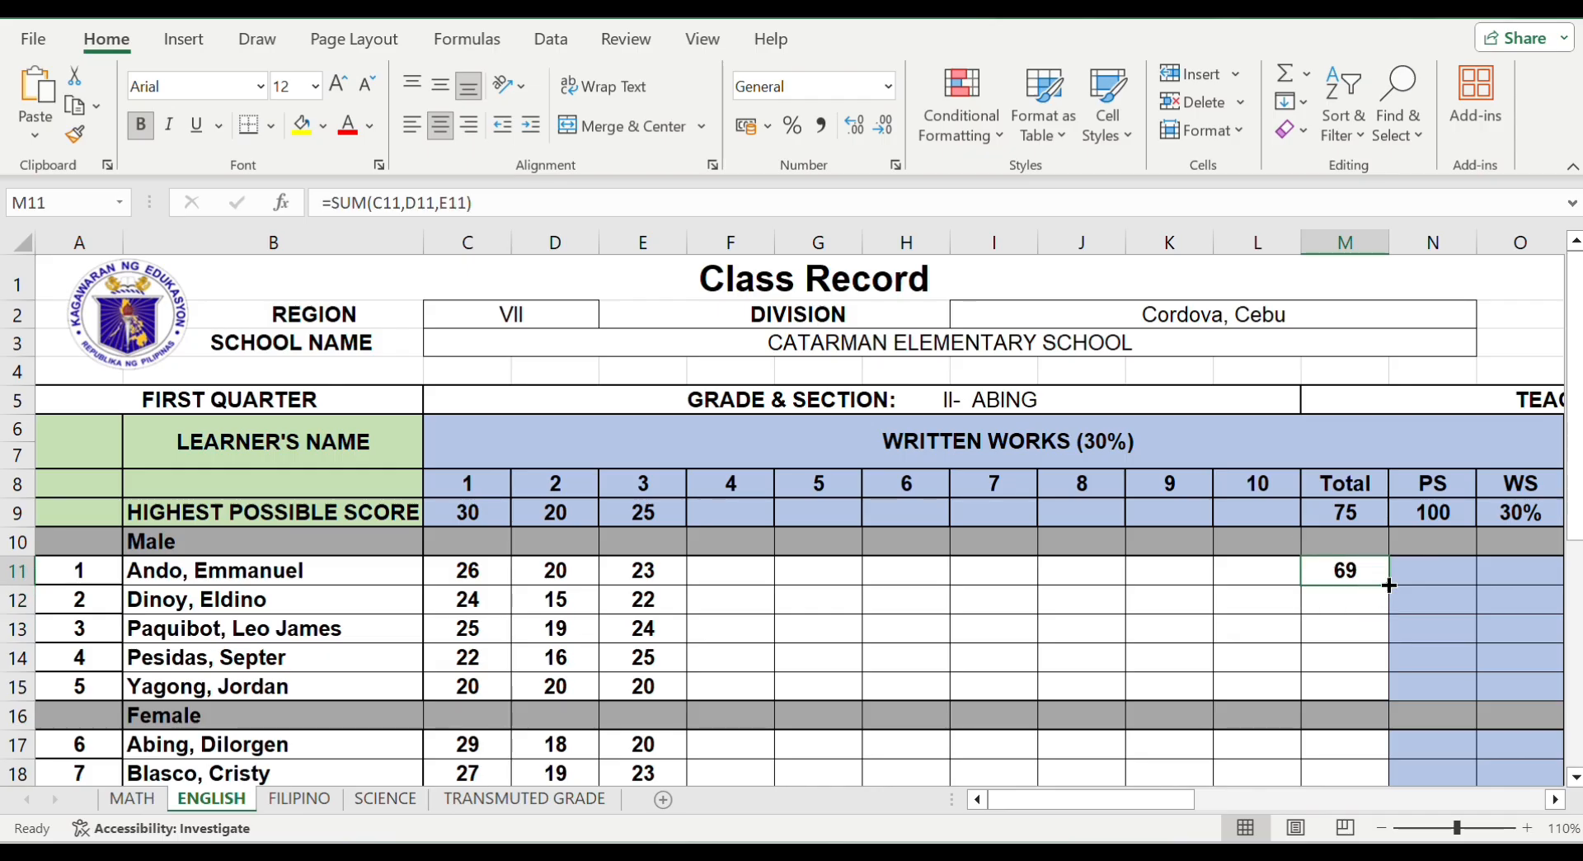
{"action": "left_click_drag", "start_coordinate": [1388, 586], "coordinate": [1379, 697]}
Total the first female learner's written works in M17 with =SUM(C17,D17,E17) and fill the formula down through row 26
{"action": "double_click", "coordinate": [1331, 748]}
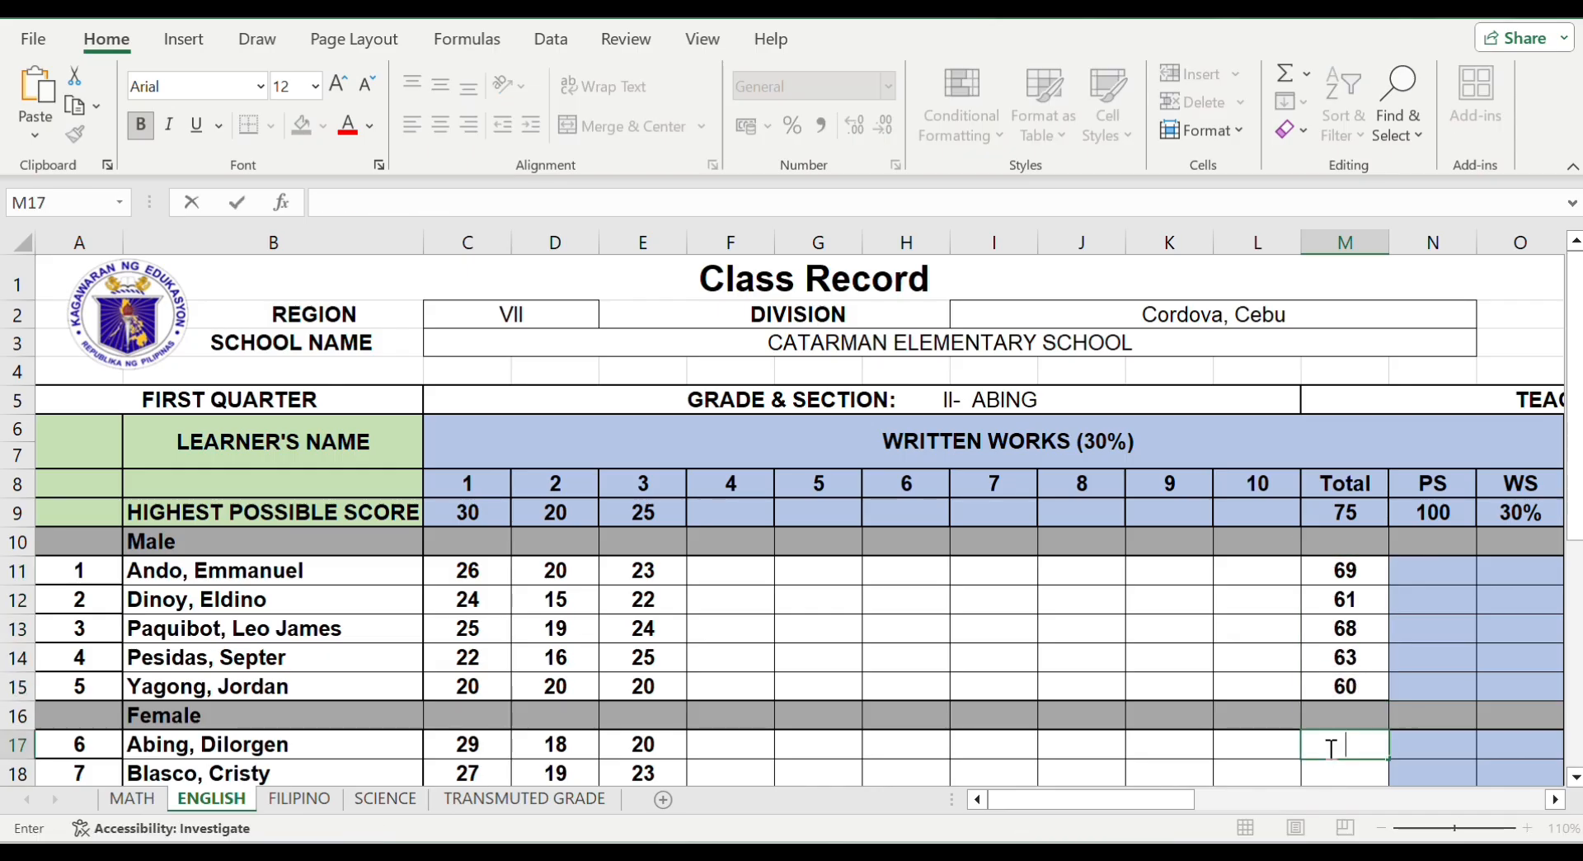
{"action": "type", "text": "=sum"}
{"action": "key", "text": "Tab"}
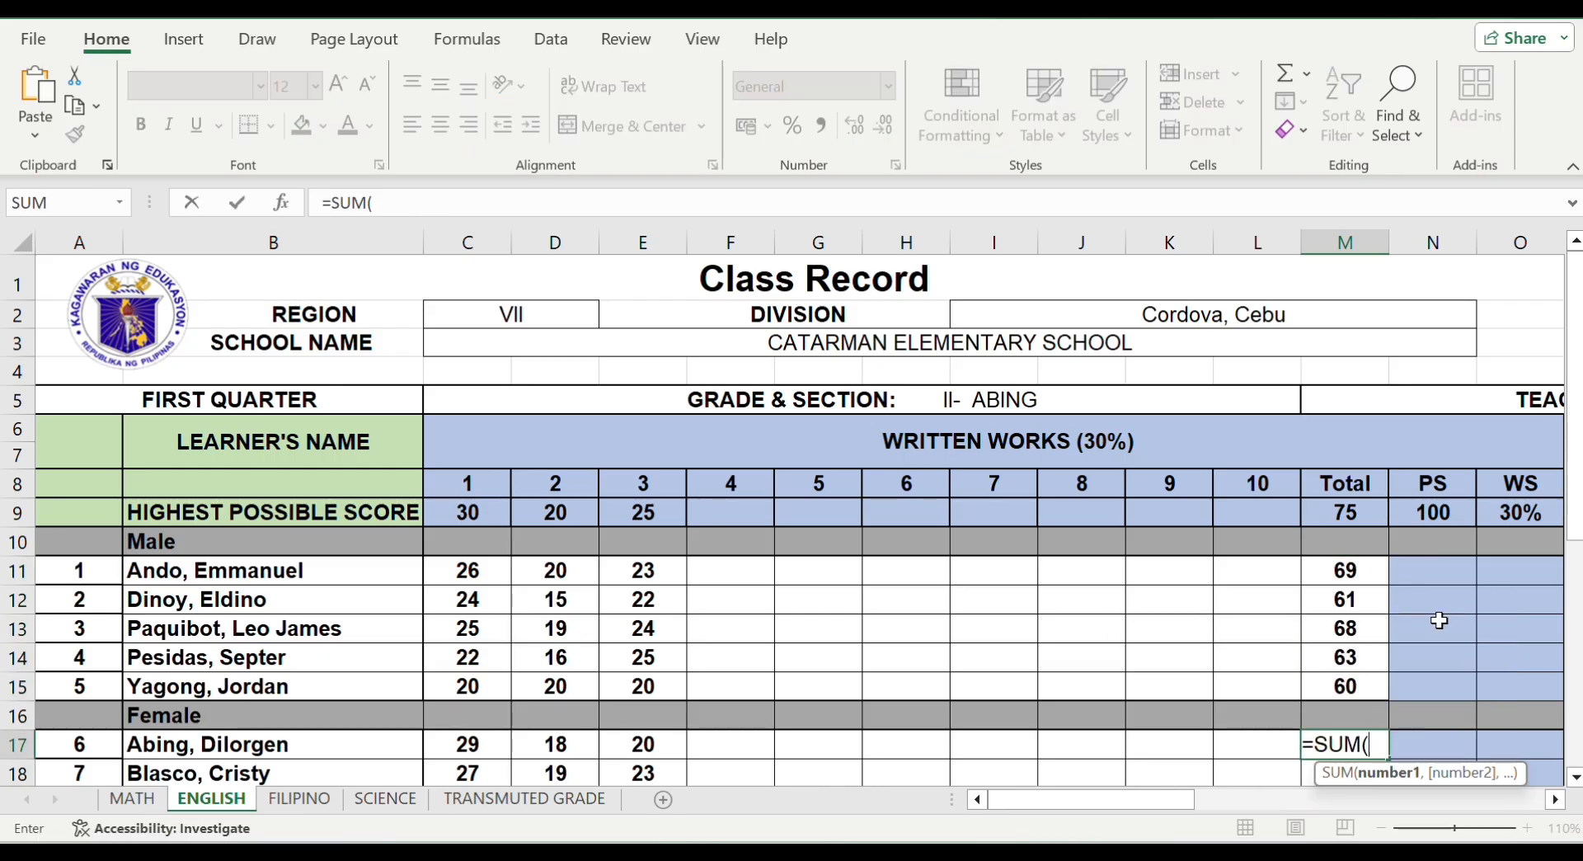
{"action": "left_click", "coordinate": [489, 732]}
{"action": "type", "text": ","}
{"action": "left_click", "coordinate": [555, 745]}
{"action": "type", "text": ","}
{"action": "left_click", "coordinate": [644, 745]}
{"action": "key", "text": "Return"}
{"action": "left_click", "coordinate": [1378, 701]}
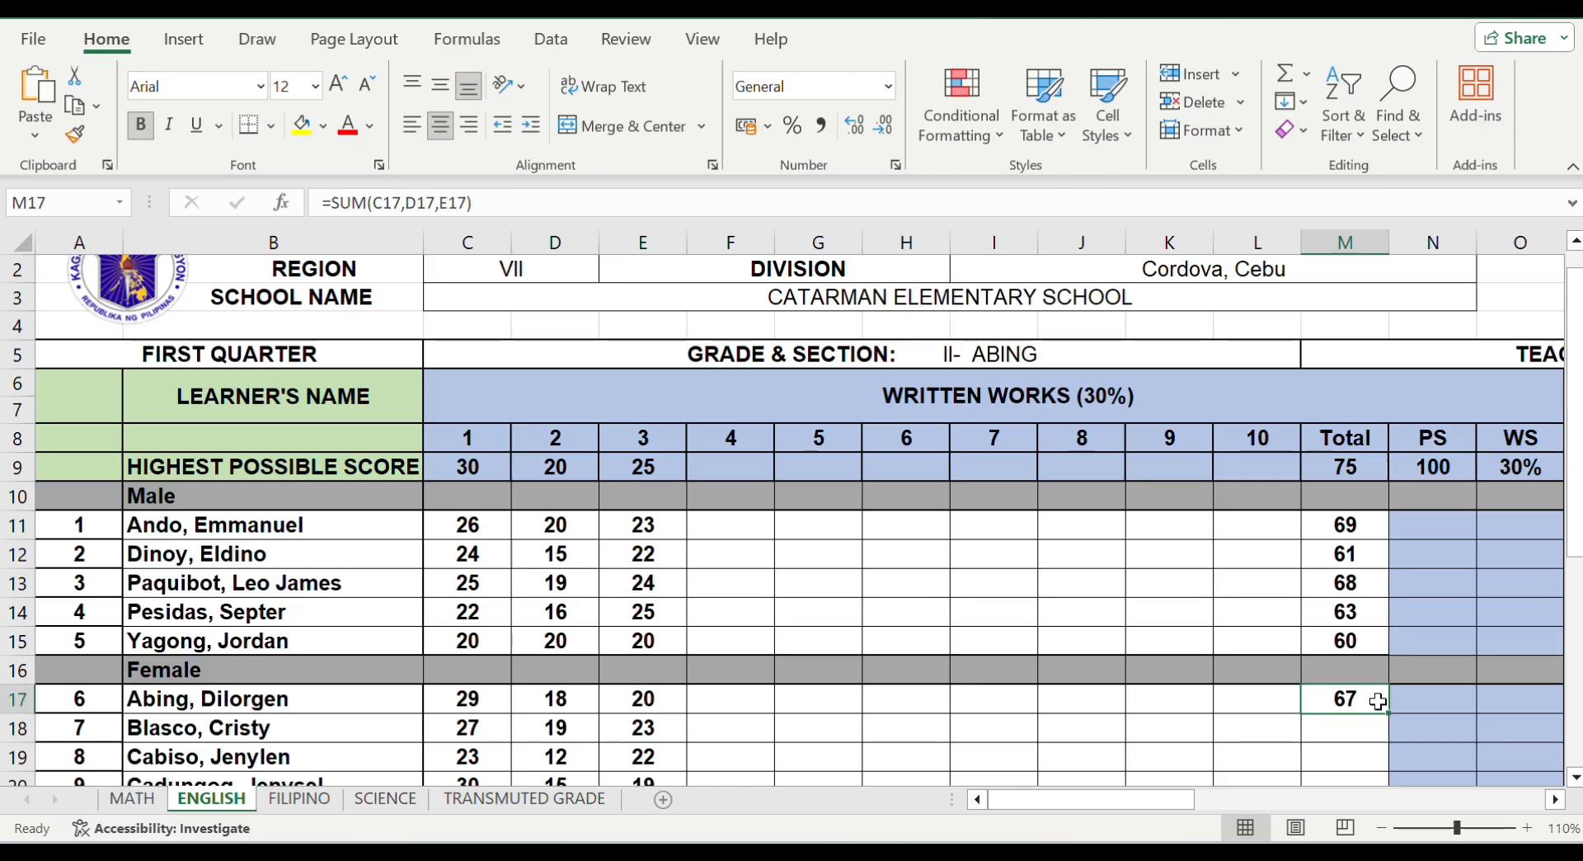
{"action": "scroll", "coordinate": [1378, 700], "scroll_direction": "down", "scroll_amount": 2}
{"action": "left_click_drag", "start_coordinate": [1385, 555], "coordinate": [1356, 684]}
Calculate the written works percentage score in N11 with =(M11/M9)*N9 and fill the formula down to N15
{"action": "scroll", "coordinate": [791, 520], "scroll_direction": "up", "scroll_amount": 4}
{"action": "left_click", "coordinate": [1433, 571]}
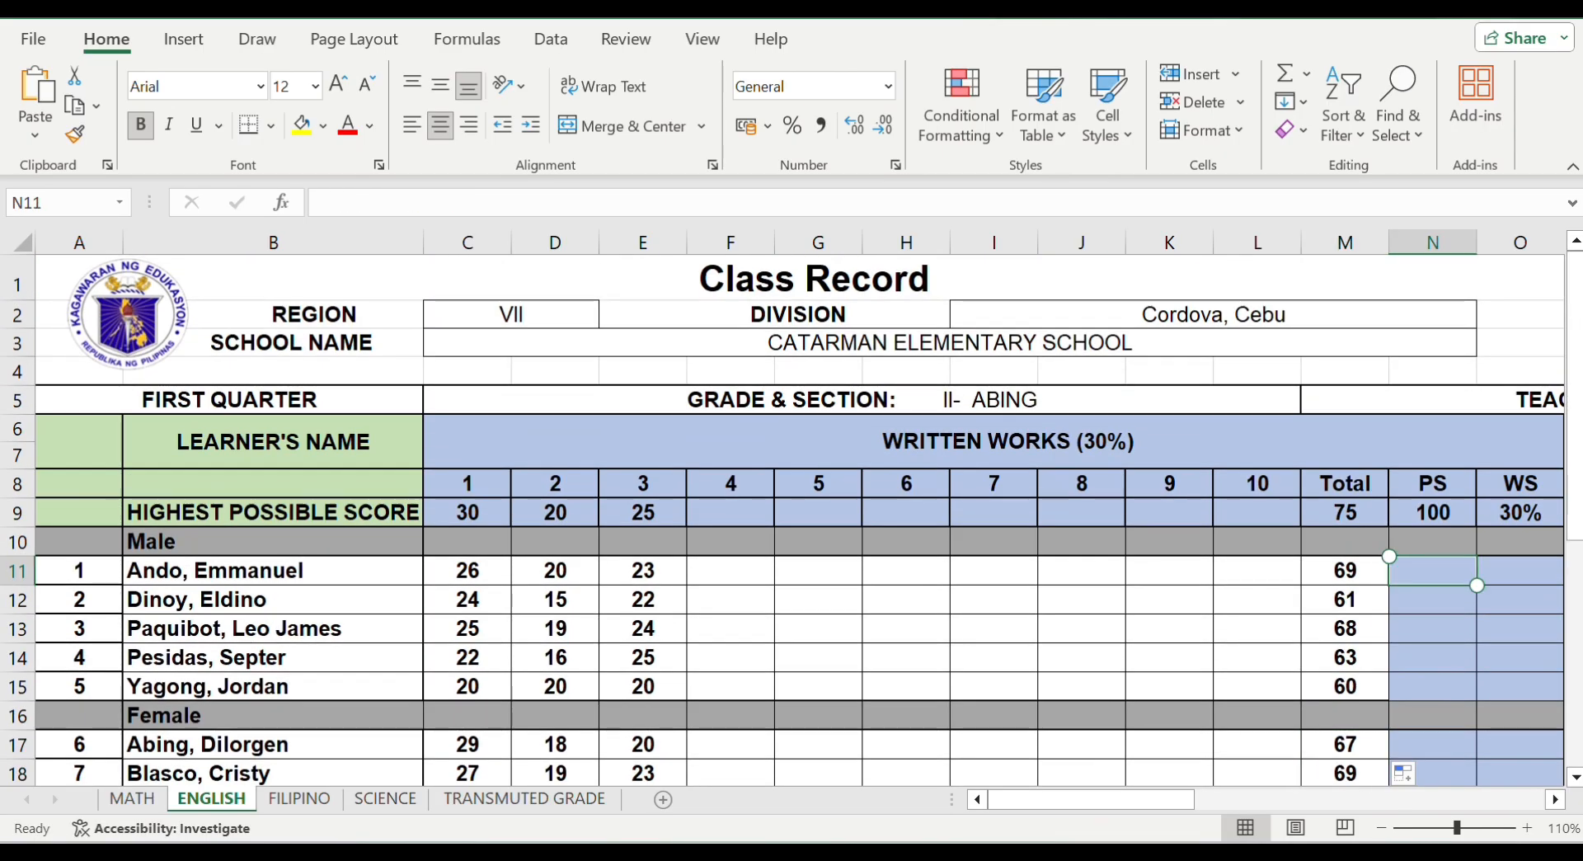
{"action": "type", "text": "=("}
{"action": "left_click", "coordinate": [1345, 571]}
{"action": "type", "text": "/"}
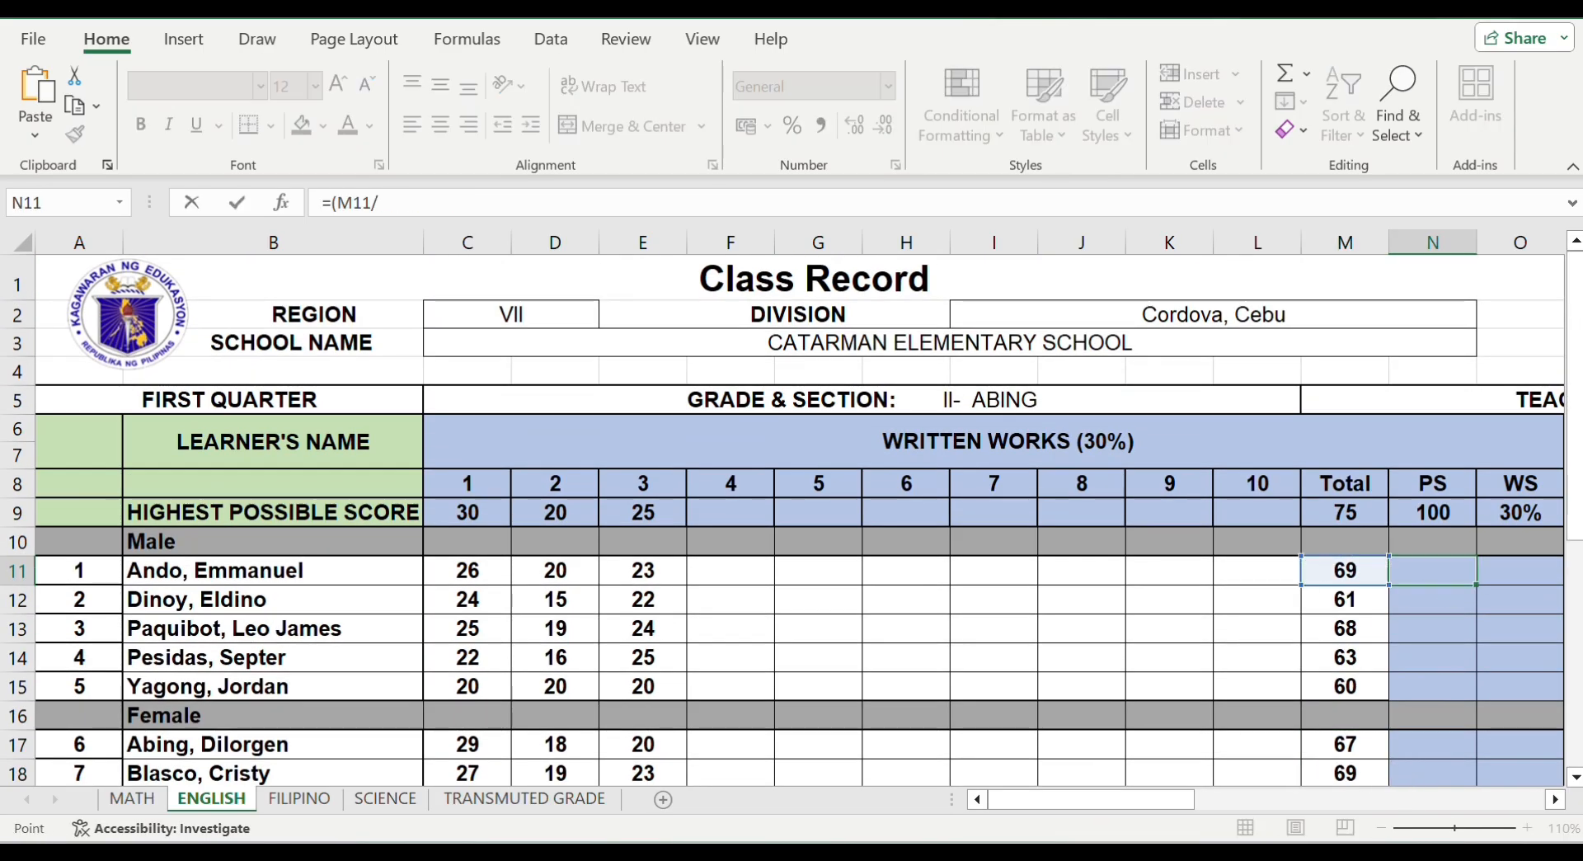
{"action": "left_click", "coordinate": [1345, 512]}
{"action": "type", "text": ")*"}
{"action": "left_click", "coordinate": [1433, 512]}
{"action": "key", "text": "Return"}
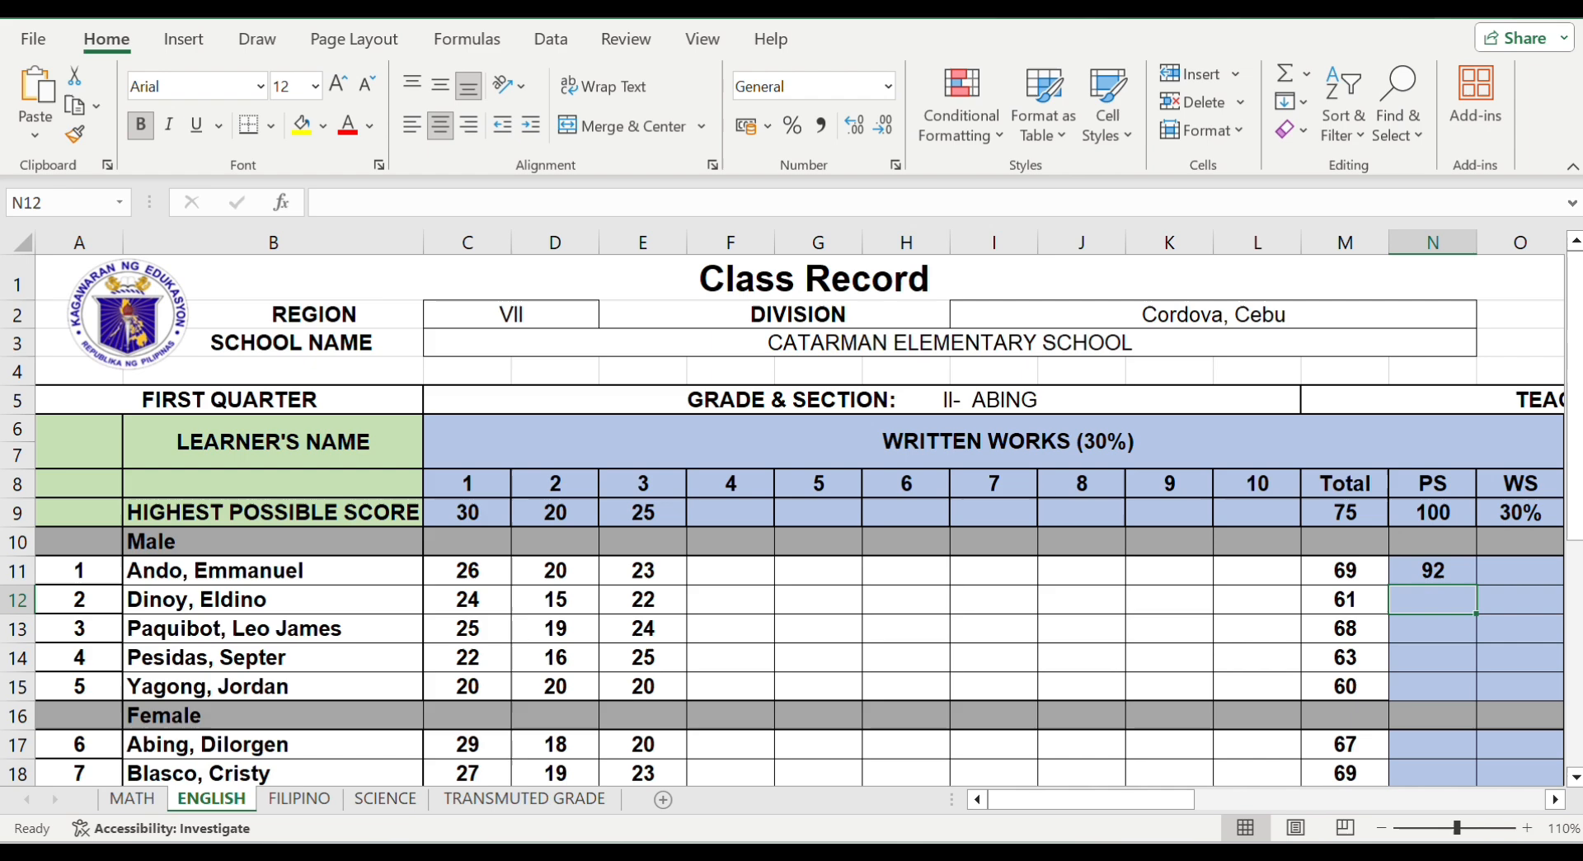
{"action": "left_click", "coordinate": [1402, 567]}
{"action": "left_click_drag", "start_coordinate": [1476, 585], "coordinate": [1452, 706]}
Replace the second male learner's percentage score formula in N12 with =(M12/M9)*100
{"action": "left_click", "coordinate": [1449, 604]}
{"action": "key", "text": "BackSpace"}
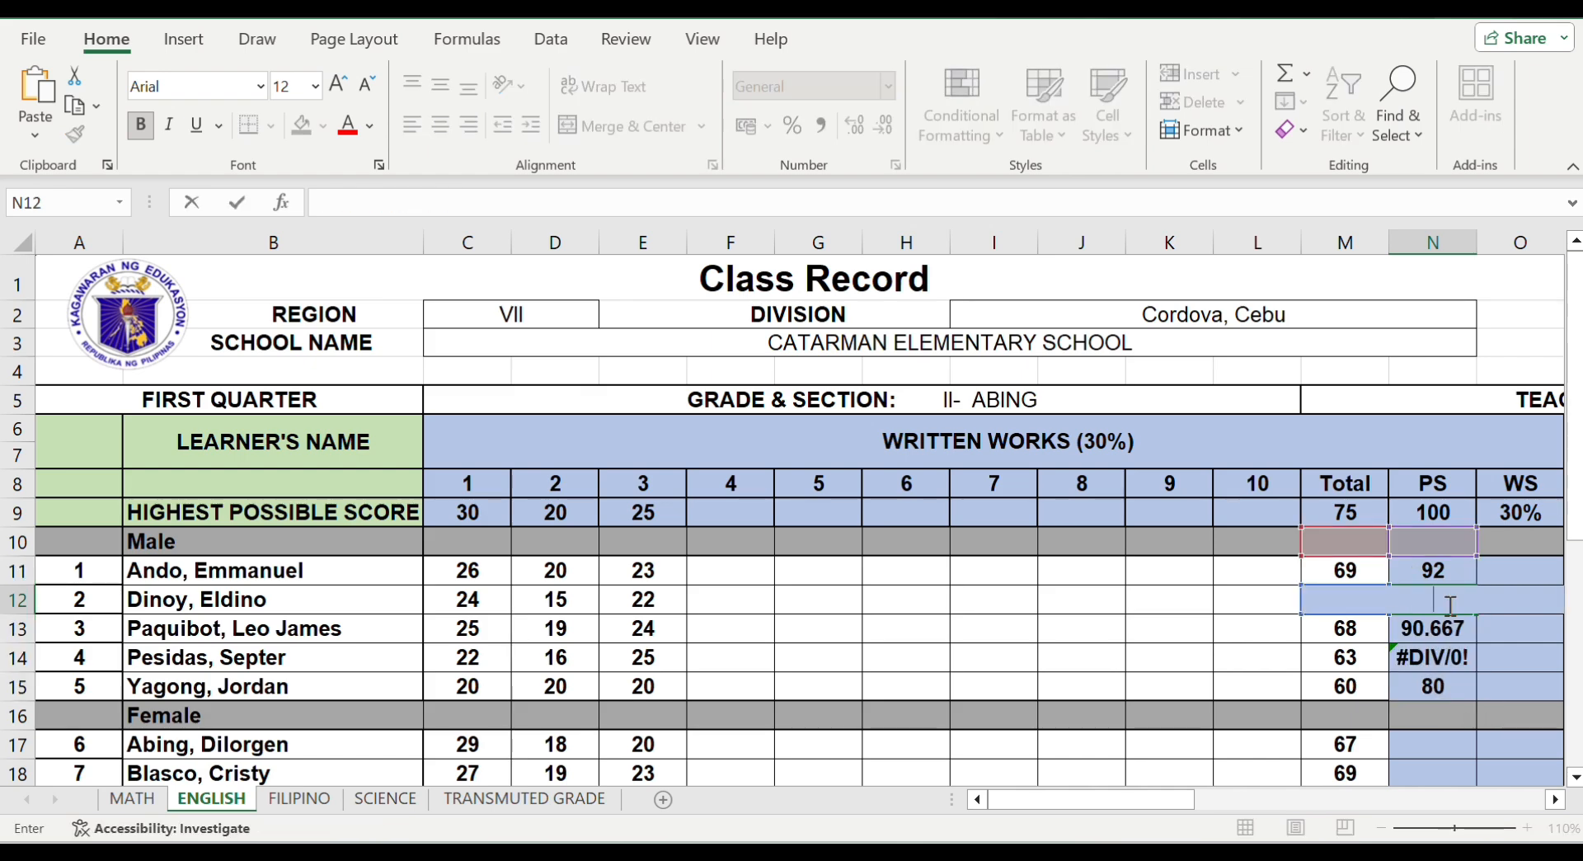
{"action": "key", "text": "Return"}
{"action": "left_click", "coordinate": [1428, 590]}
{"action": "type", "text": "=("}
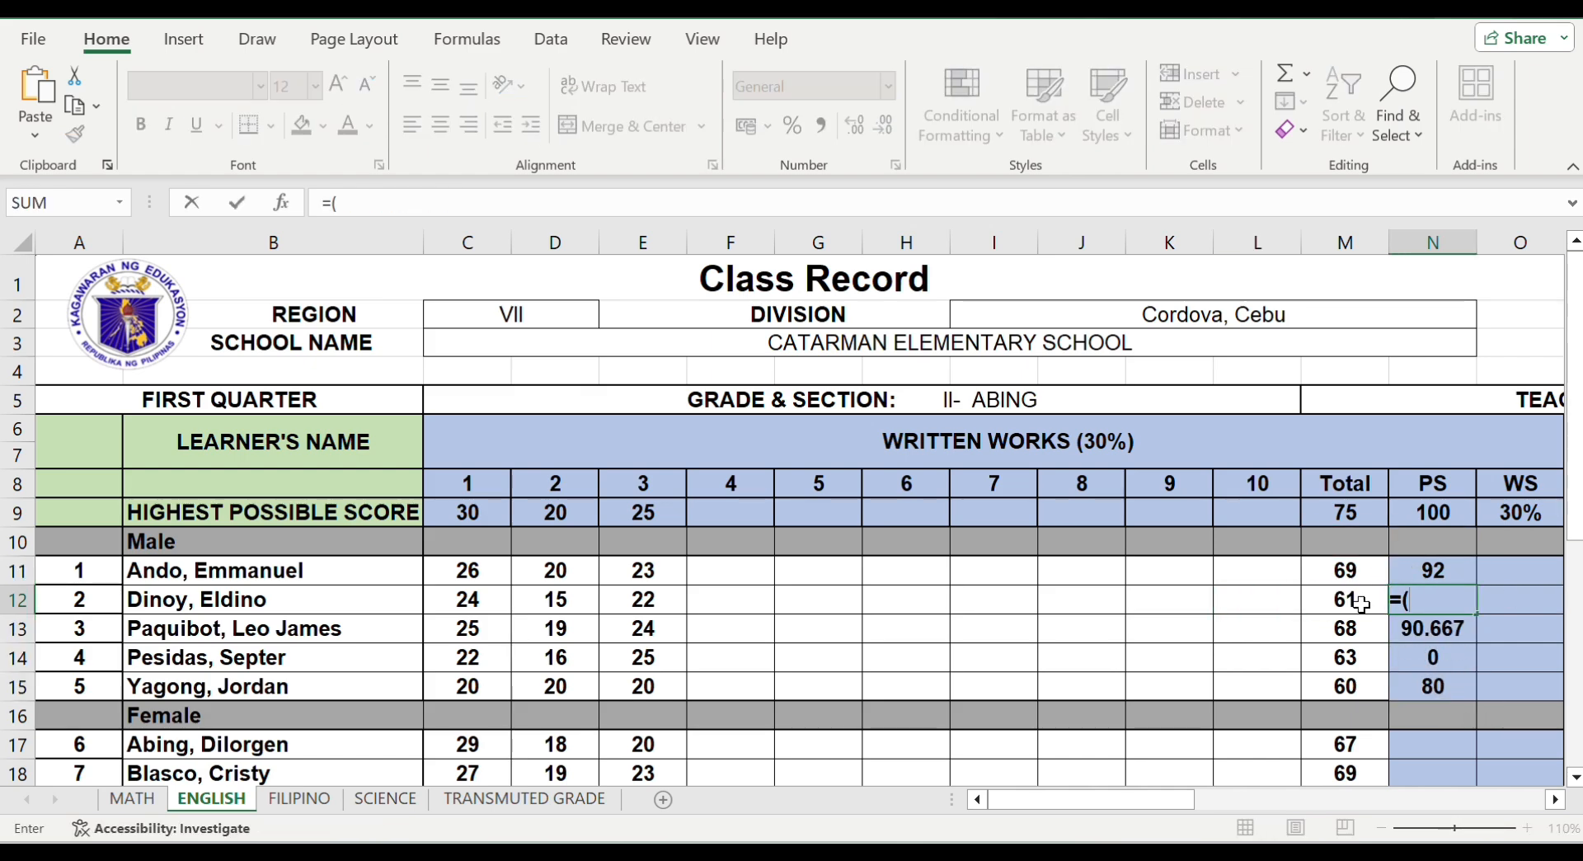
{"action": "left_click", "coordinate": [1353, 603]}
{"action": "type", "text": "/M9)*"}
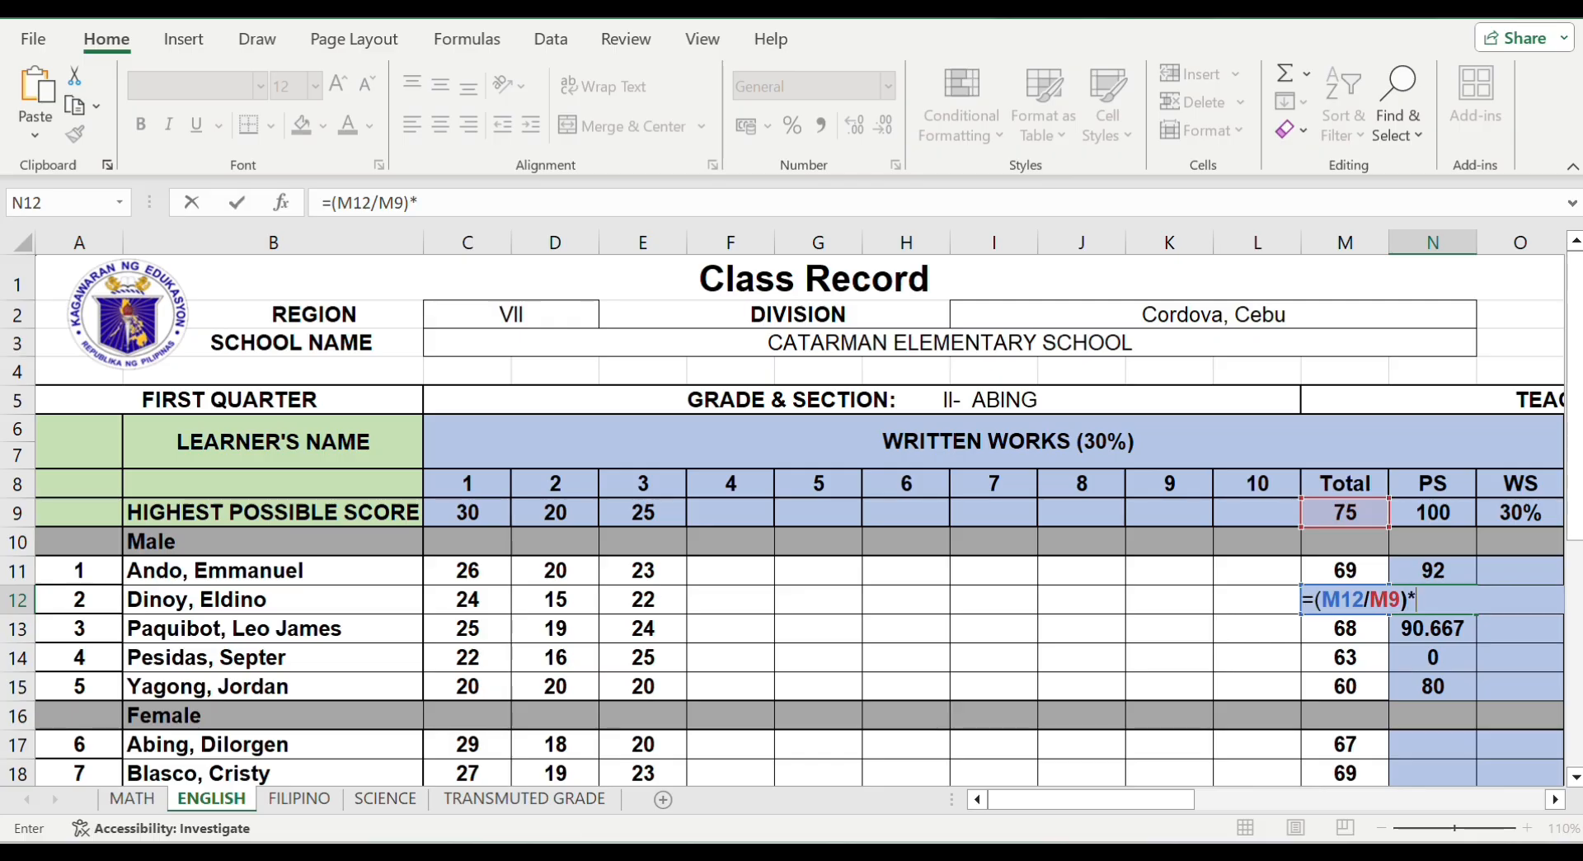
{"action": "type", "text": "100"}
{"action": "key", "text": "Return"}
Calculate the percentage score in N17 with =(M17/M9)*N9 and fill the formula down to N26
{"action": "left_click", "coordinate": [1424, 725]}
{"action": "left_click", "coordinate": [1427, 742]}
{"action": "type", "text": "=("}
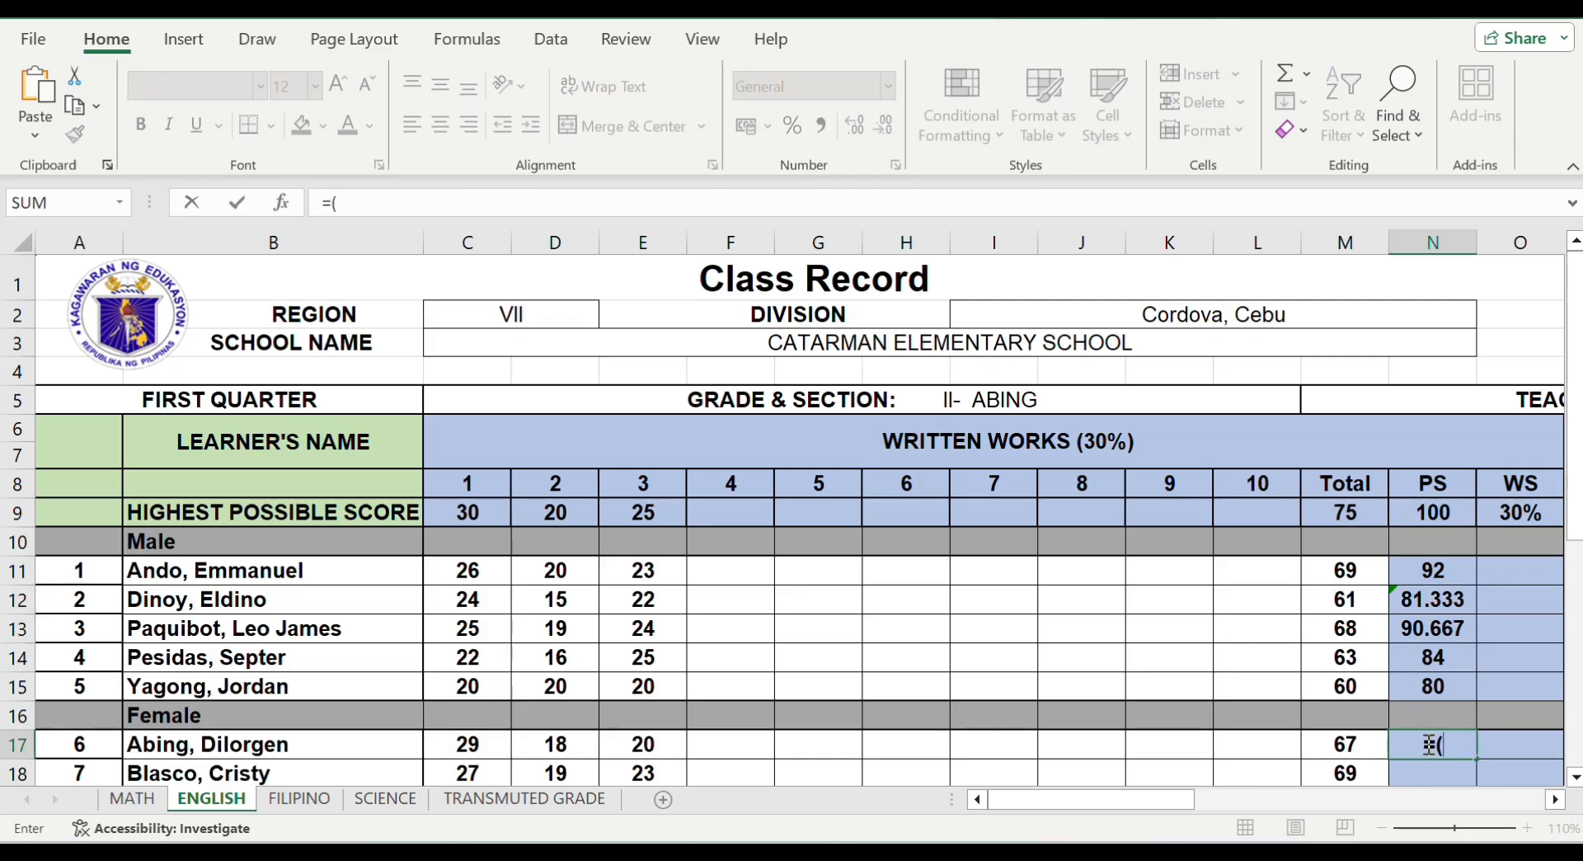
{"action": "left_click", "coordinate": [1345, 744]}
{"action": "type", "text": "/M9)*"}
{"action": "key", "text": "Up"}
{"action": "key", "text": "Up"}
{"action": "key", "text": "Up"}
{"action": "key", "text": "Up"}
{"action": "key", "text": "Up"}
{"action": "key", "text": "Up"}
{"action": "key", "text": "Up"}
{"action": "key", "text": "Up"}
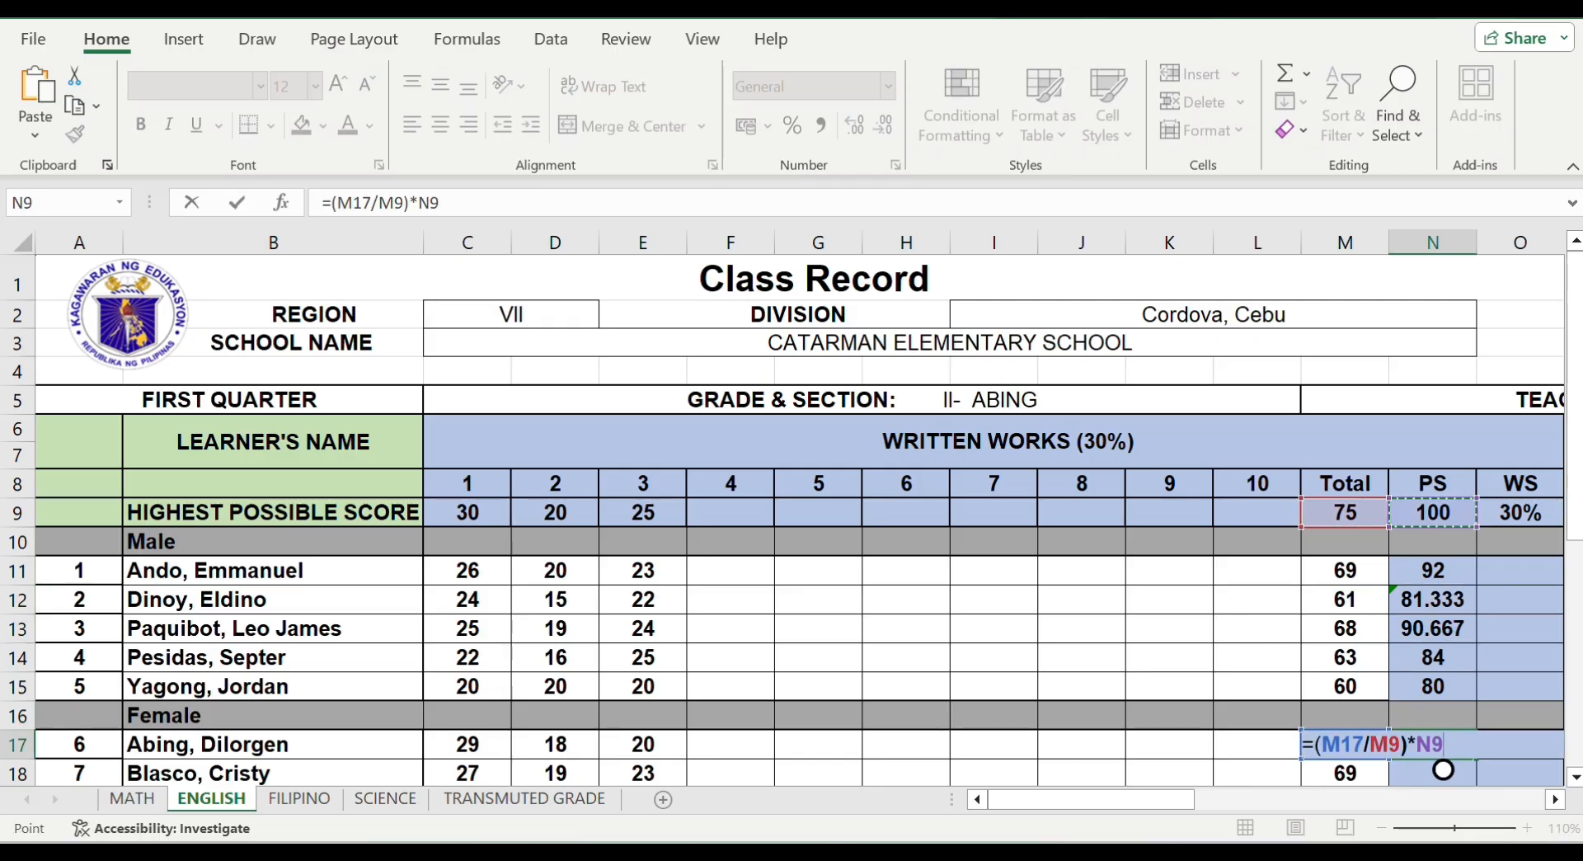
{"action": "key", "text": "Return"}
{"action": "left_click", "coordinate": [1434, 701]}
{"action": "left_click_drag", "start_coordinate": [1476, 714], "coordinate": [1445, 750]}
Clear the percentage score in N18 and enter =(M18/M9) to divide the learner's total by the highest possible total
{"action": "left_click", "coordinate": [1463, 497]}
{"action": "key", "text": "Delete"}
{"action": "type", "text": "="}
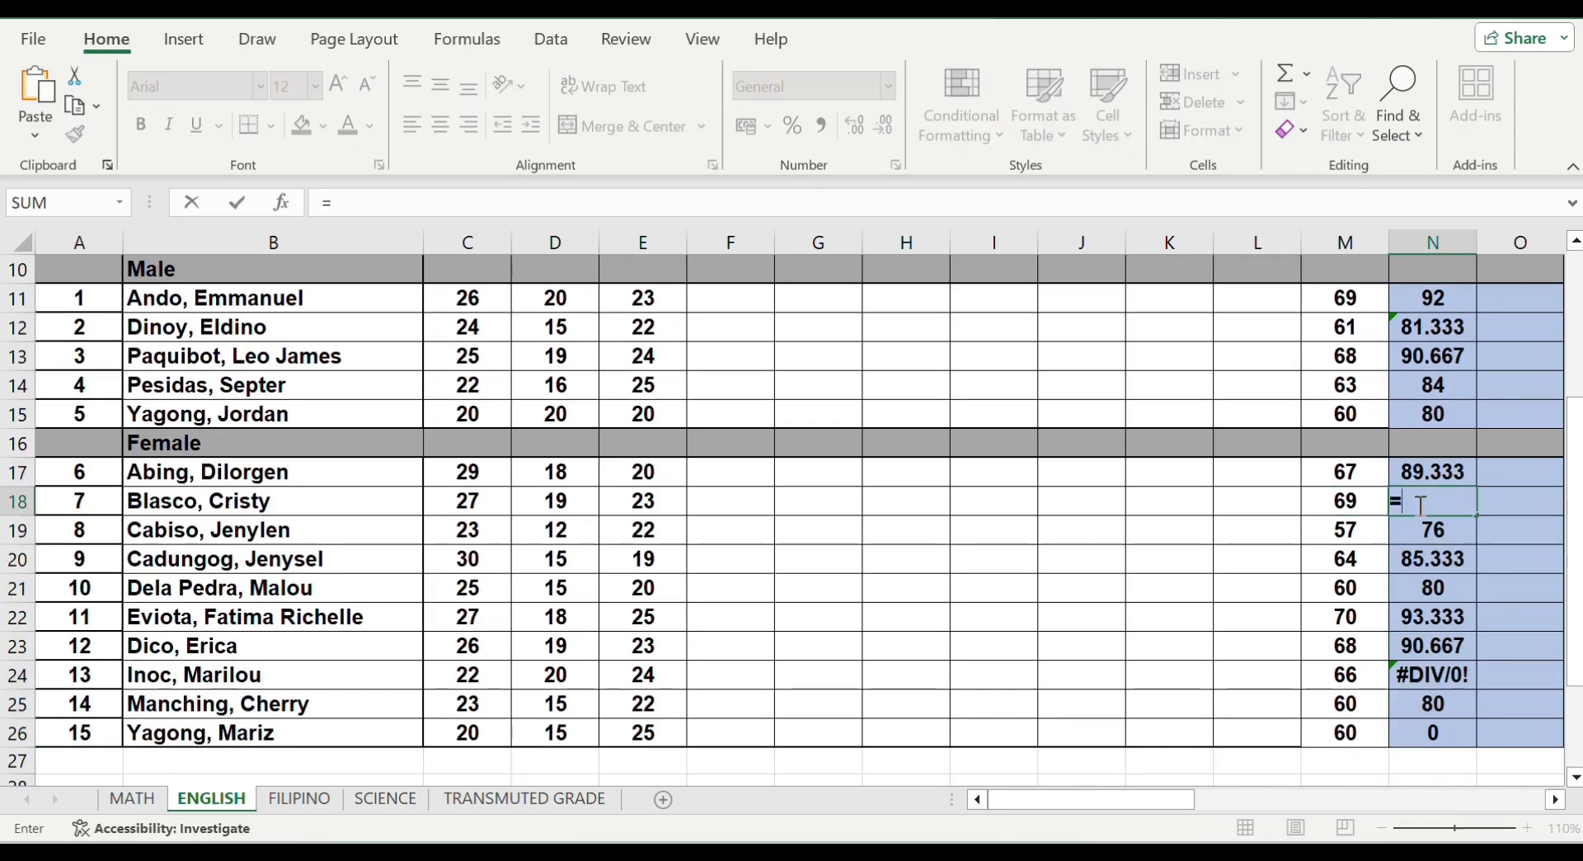
{"action": "type", "text": "("}
{"action": "left_click", "coordinate": [1345, 501]}
{"action": "type", "text": "/"}
{"action": "key", "text": "Left"}
{"action": "key", "text": "Up"}
{"action": "key", "text": "Up"}
{"action": "key", "text": "Up"}
{"action": "key", "text": "Up"}
{"action": "key", "text": "Up"}
{"action": "key", "text": "Up"}
{"action": "key", "text": "Up"}
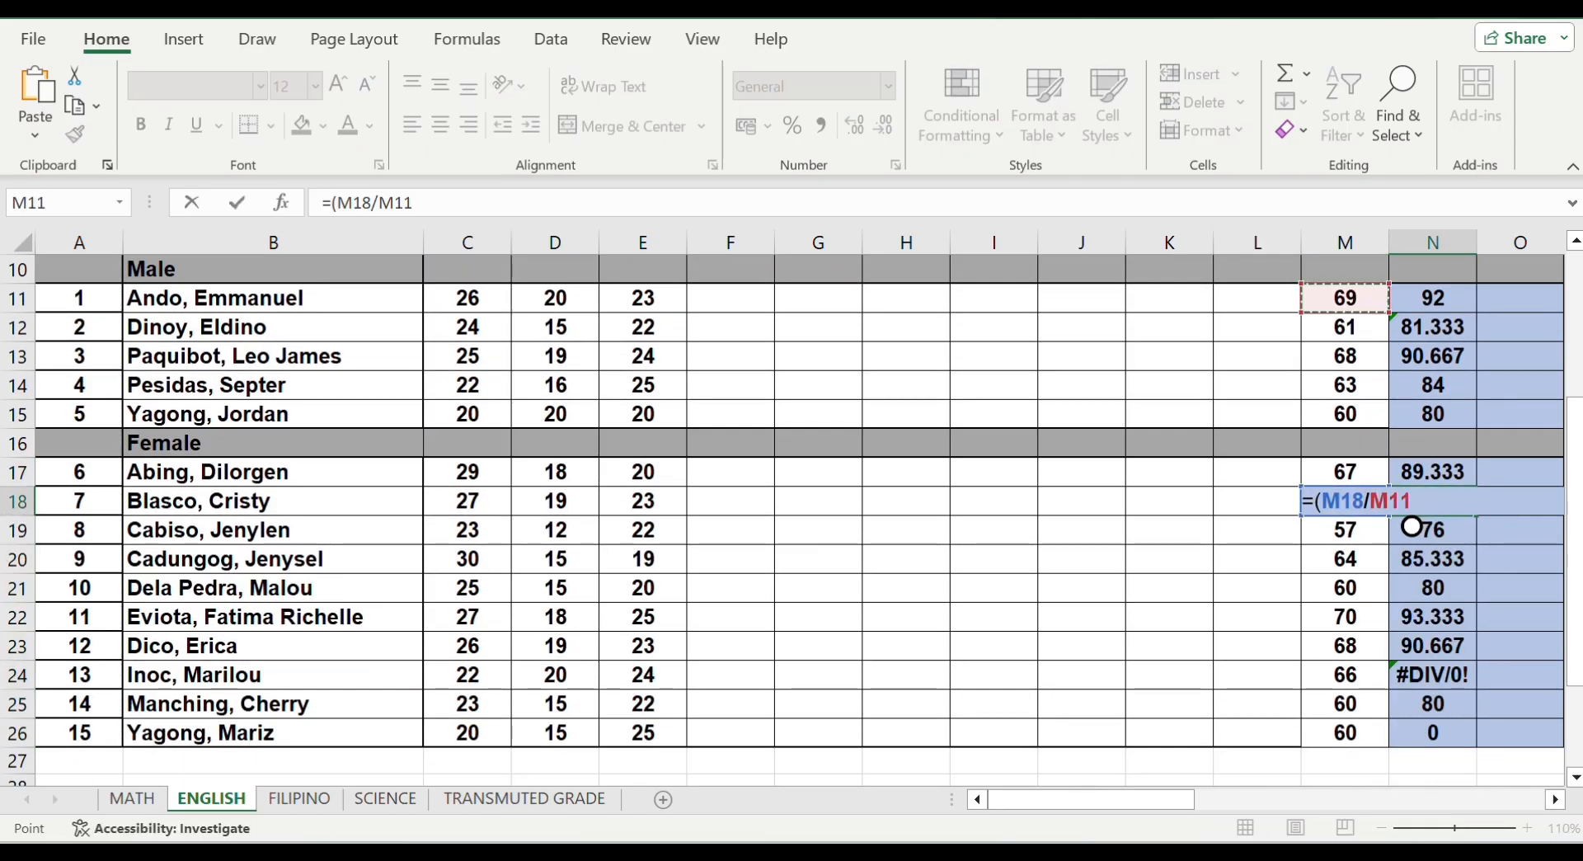
{"action": "key", "text": "Up"}
{"action": "key", "text": "Up"}
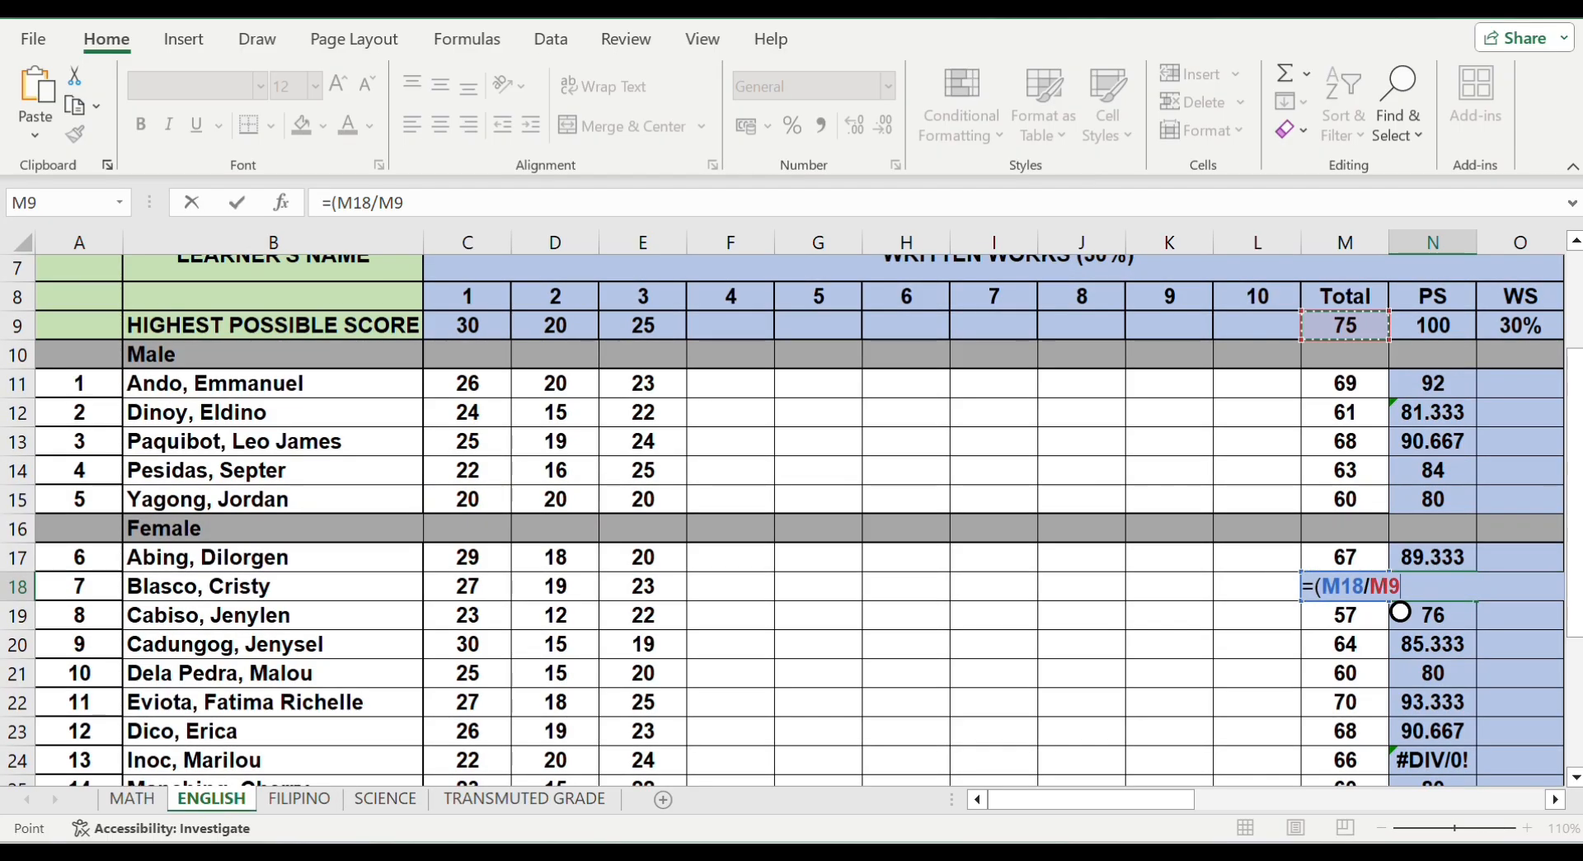
{"action": "key", "text": "Return"}
{"action": "left_click", "coordinate": [1520, 499]}
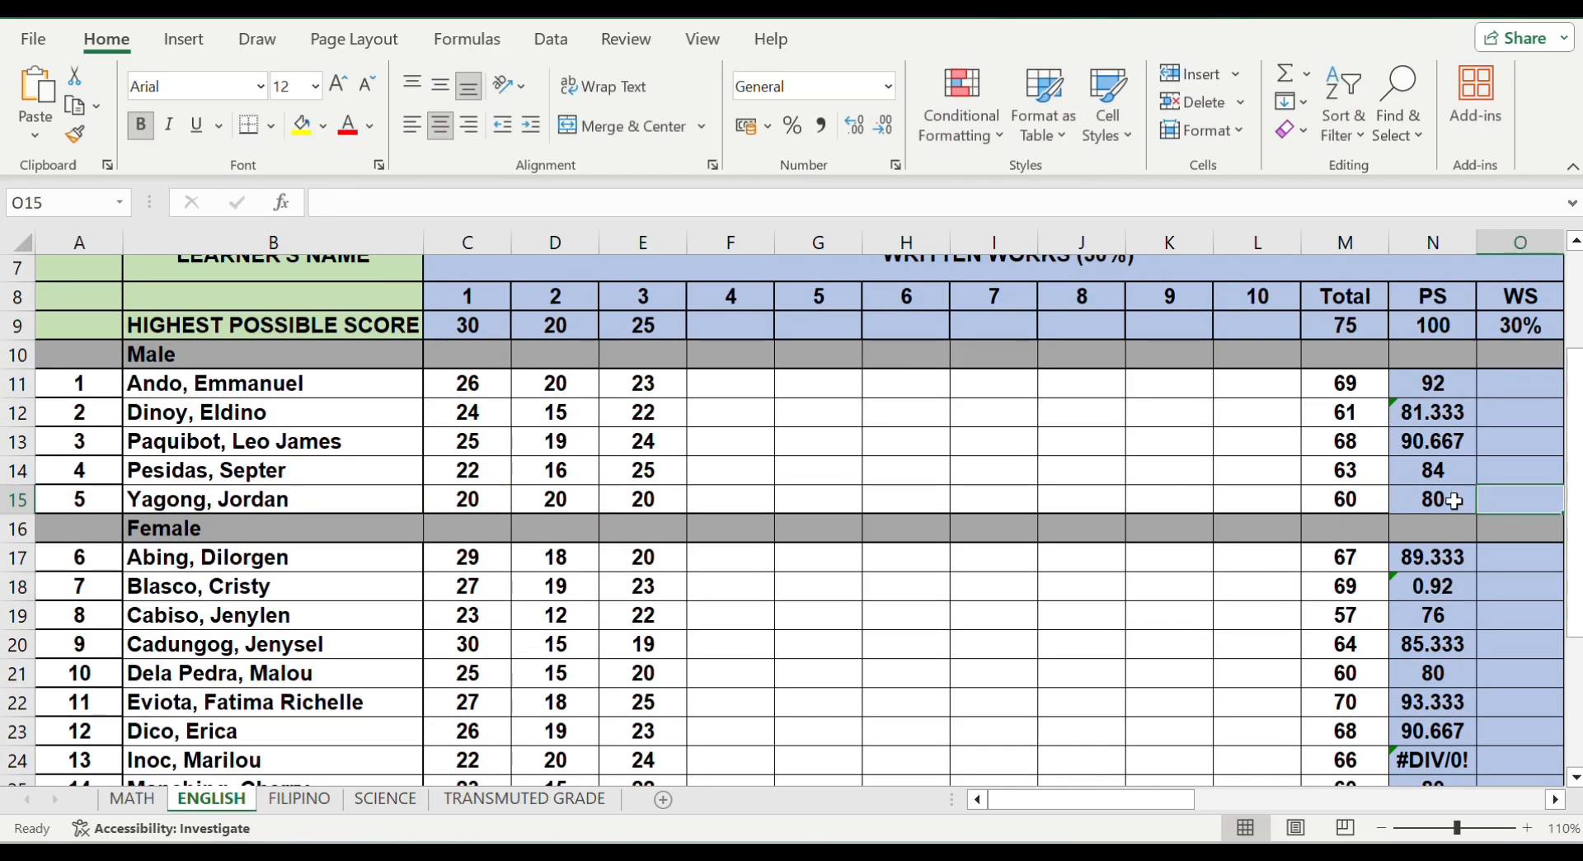
{"action": "left_click", "coordinate": [1170, 442]}
Extend the formula in N18 to multiply by N9, giving =(M18/M9)*N9
{"action": "double_click", "coordinate": [1441, 587]}
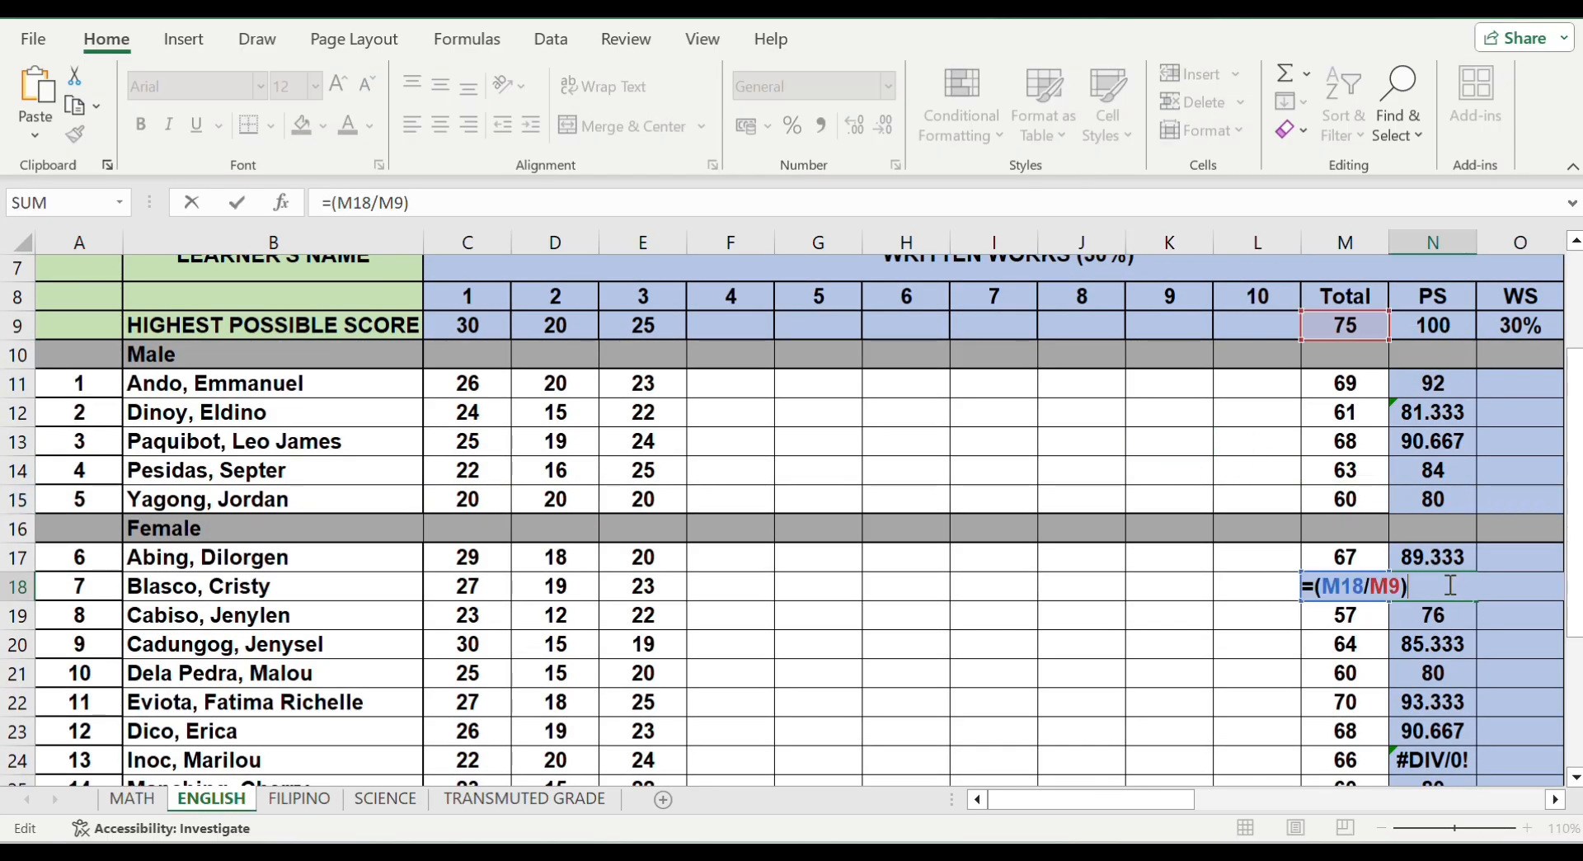
{"action": "type", "text": "*"}
{"action": "left_click", "coordinate": [1435, 326]}
{"action": "key", "text": "Return"}
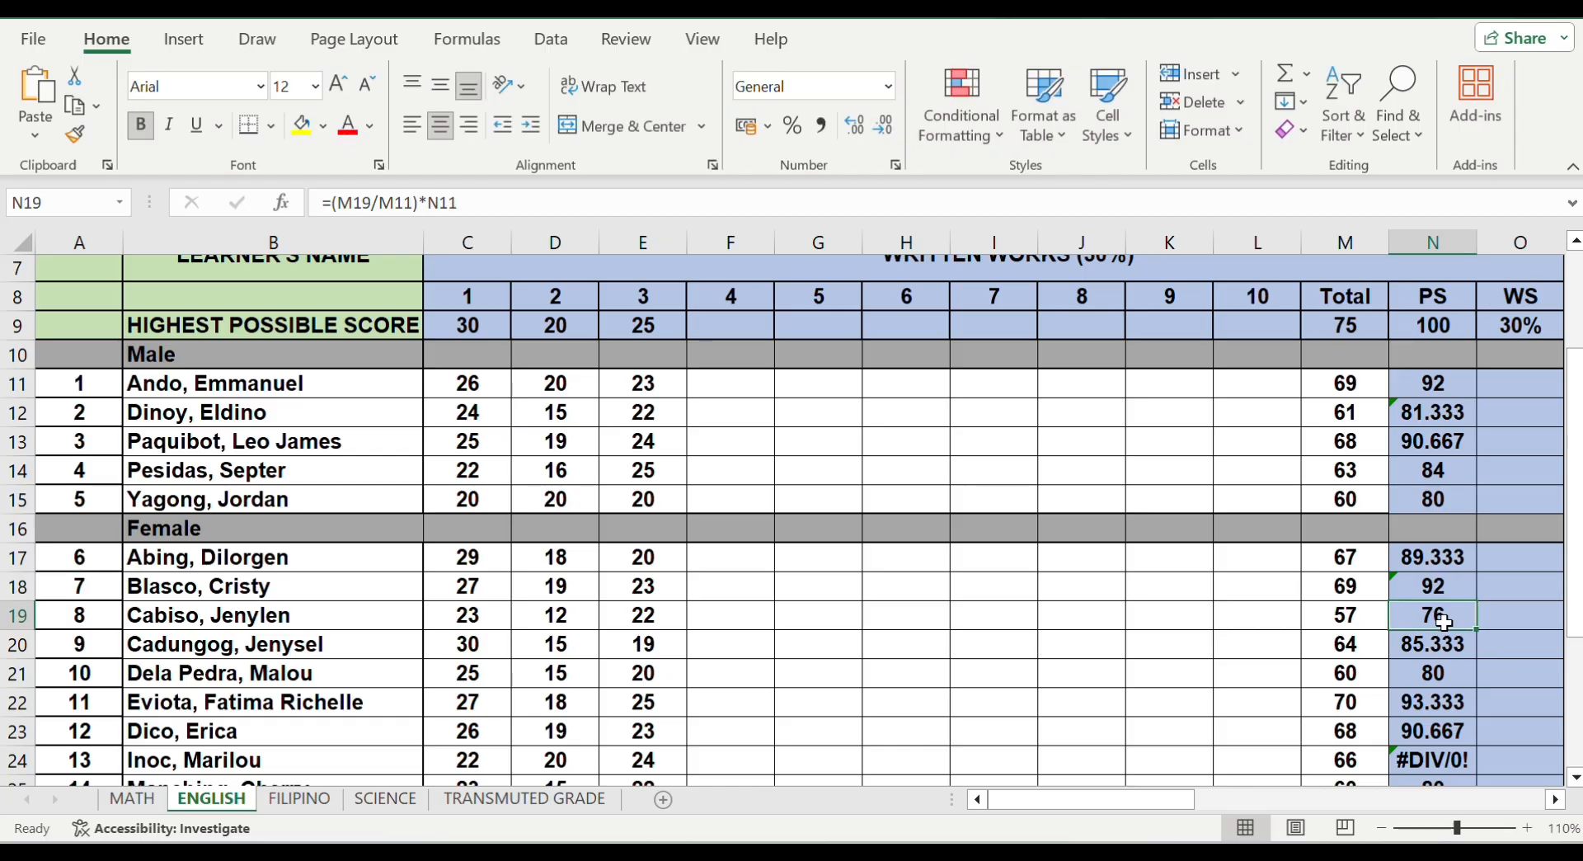
Replace the faulty percentage score formula in N24 with =(M24/M9)*N9
{"action": "left_click", "coordinate": [1439, 757]}
{"action": "key", "text": "BackSpace"}
{"action": "left_click", "coordinate": [1412, 758]}
{"action": "type", "text": "="}
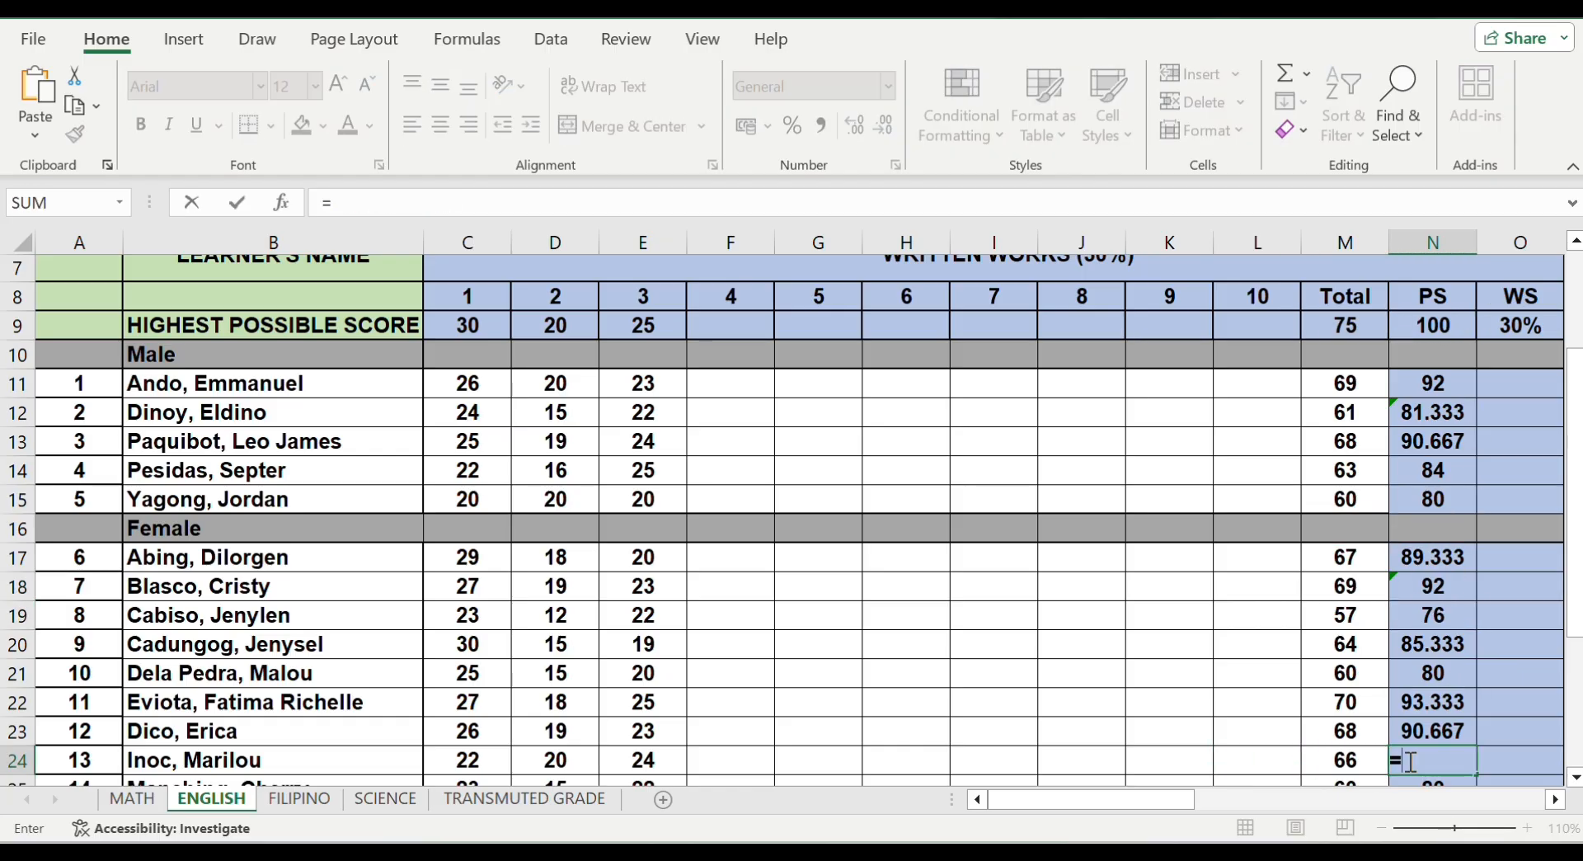
{"action": "type", "text": "(M24/M9)*"}
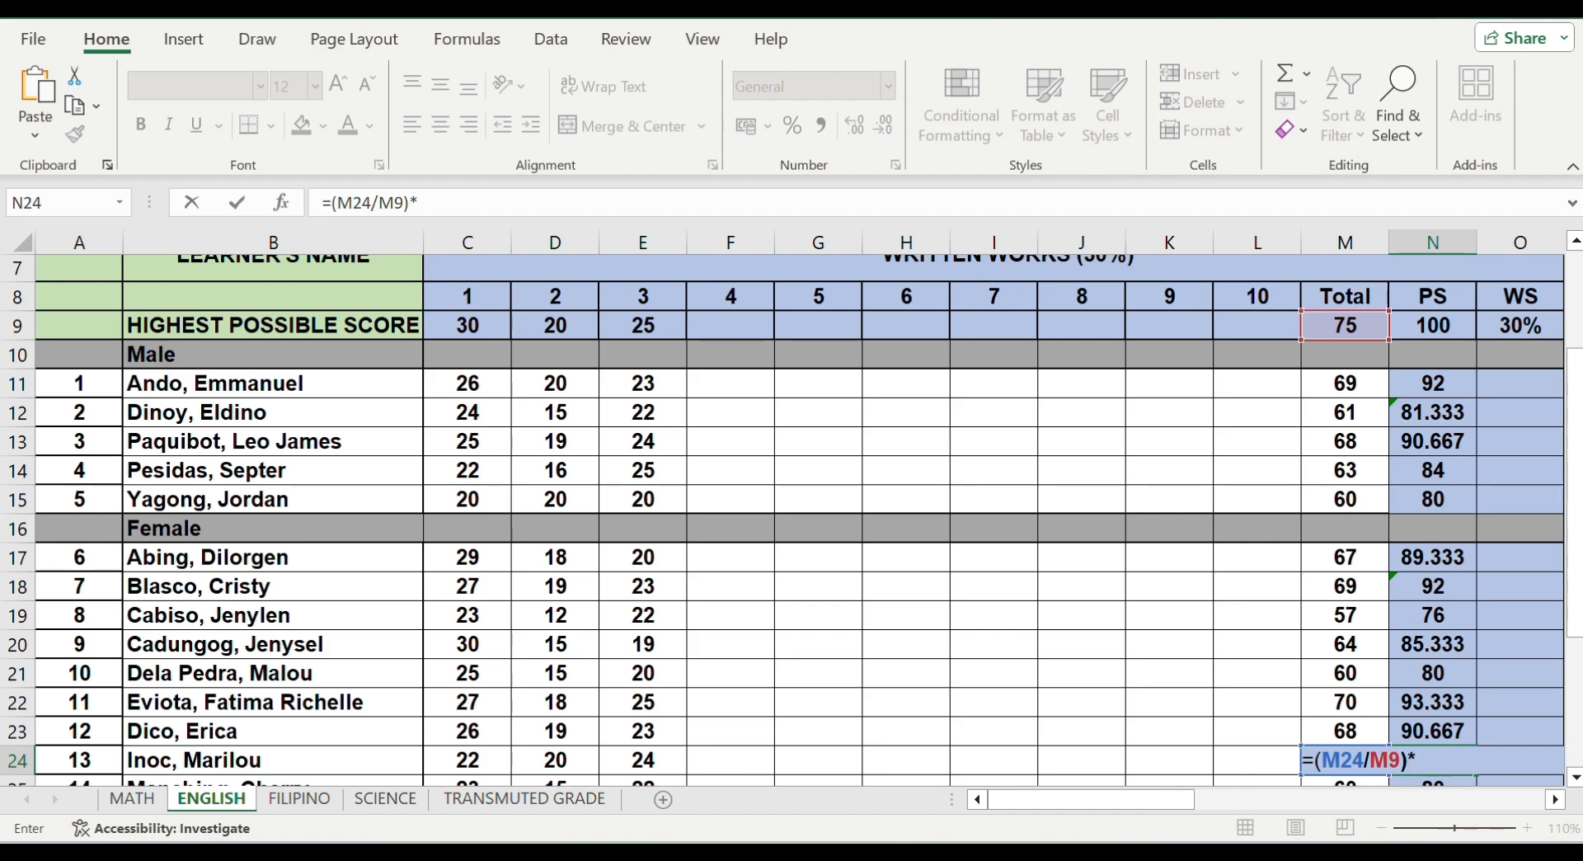
{"action": "type", "text": "N9"}
{"action": "key", "text": "Return"}
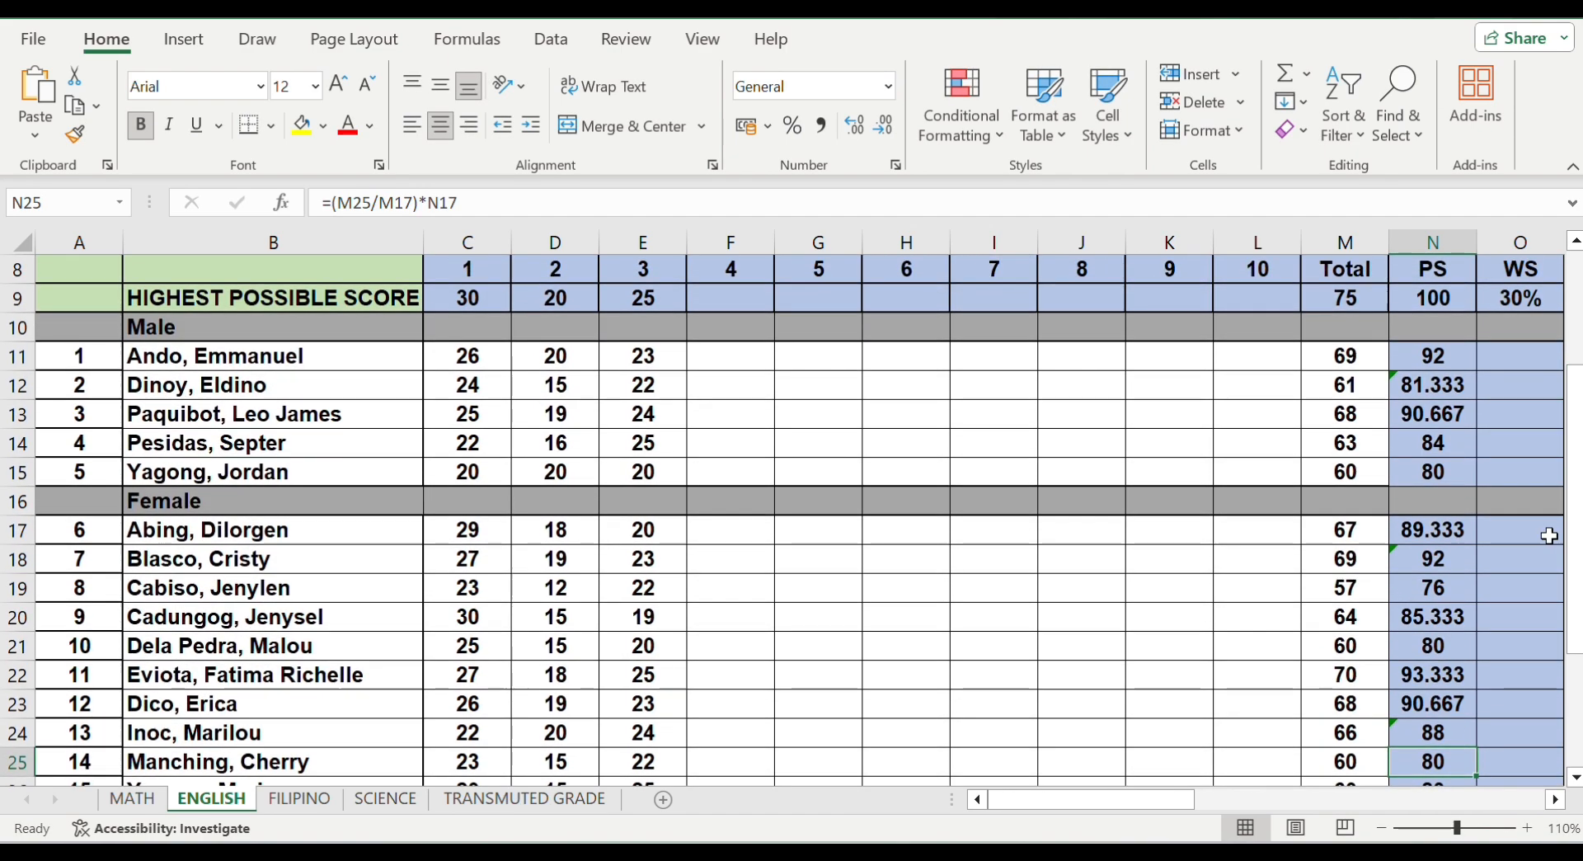
Calculate the weighted score in O11 with =N11*0.3 and fill the formula down to O15
{"action": "left_click", "coordinate": [1519, 356]}
{"action": "type", "text": "="}
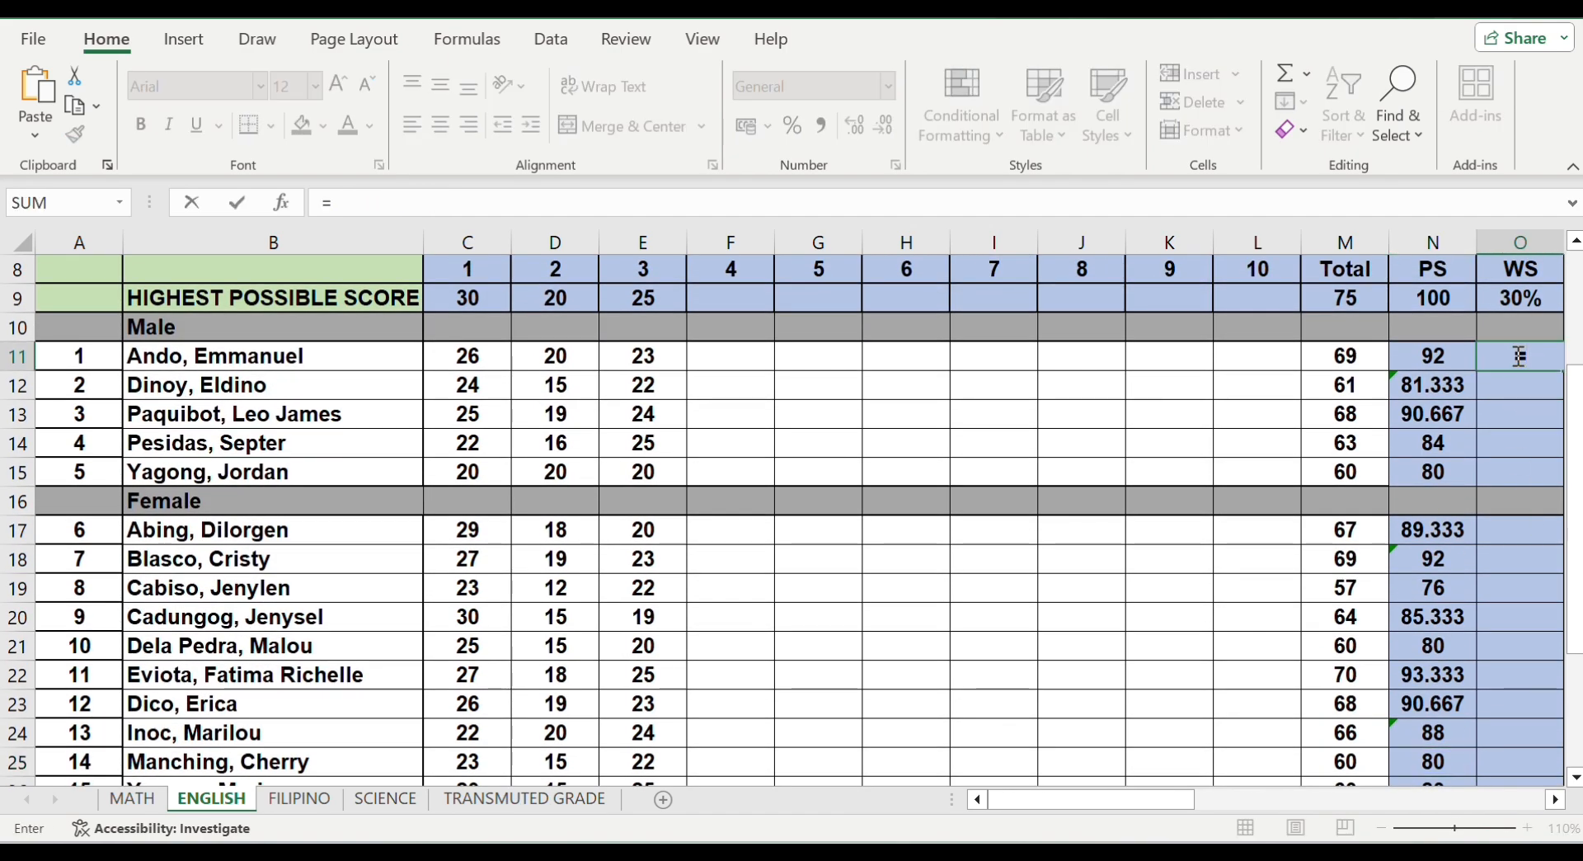
{"action": "key", "text": "Left"}
{"action": "type", "text": "*0.3"}
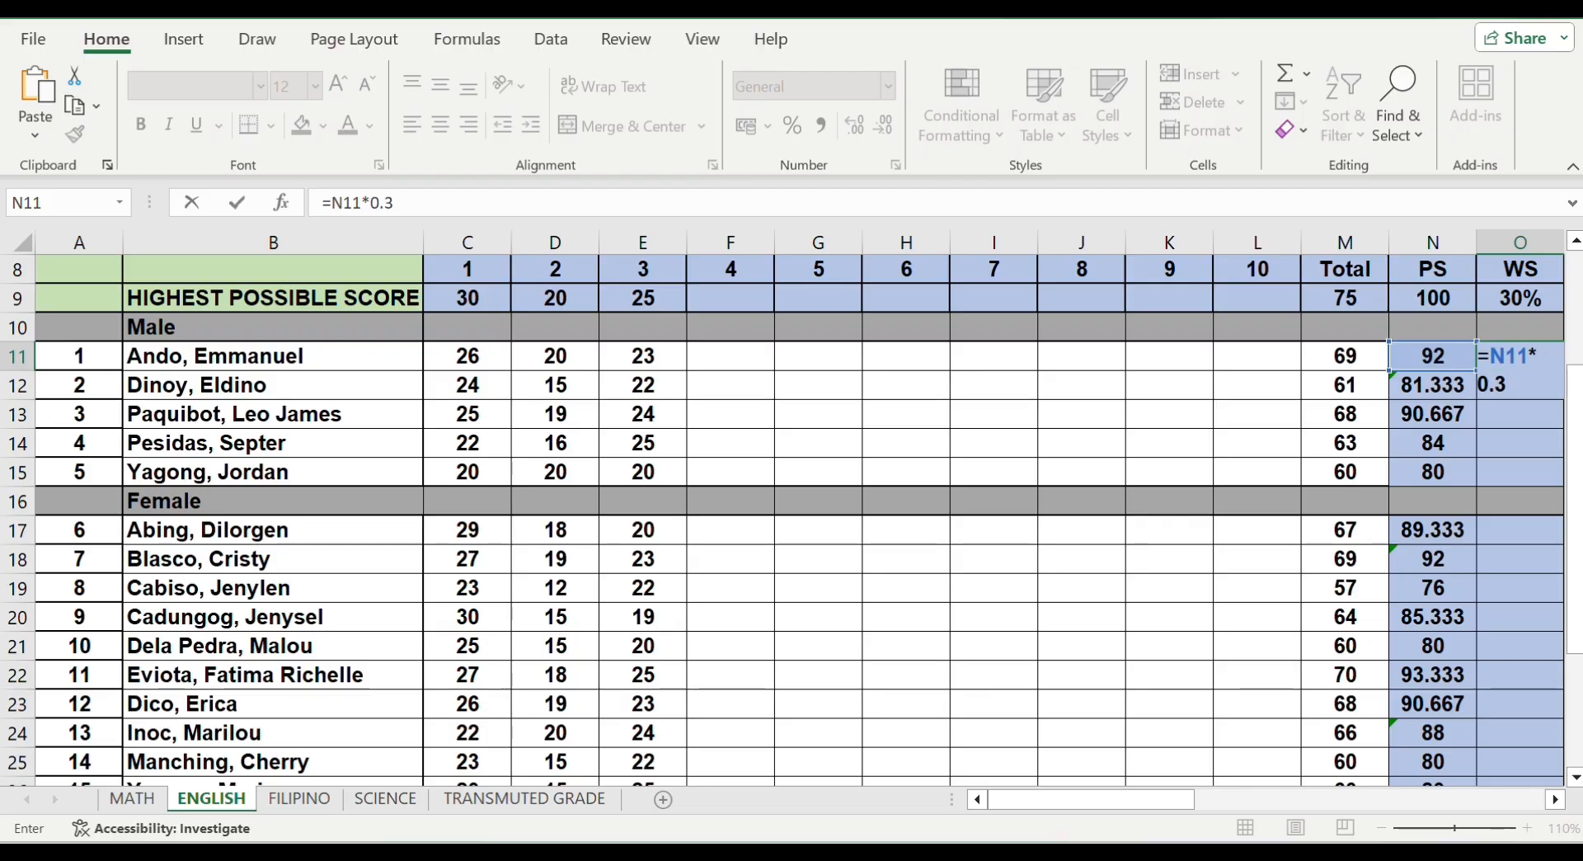
{"action": "key", "text": "Return"}
{"action": "key", "text": "Up"}
{"action": "scroll", "coordinate": [1476, 375], "scroll_direction": "right", "scroll_amount": 1}
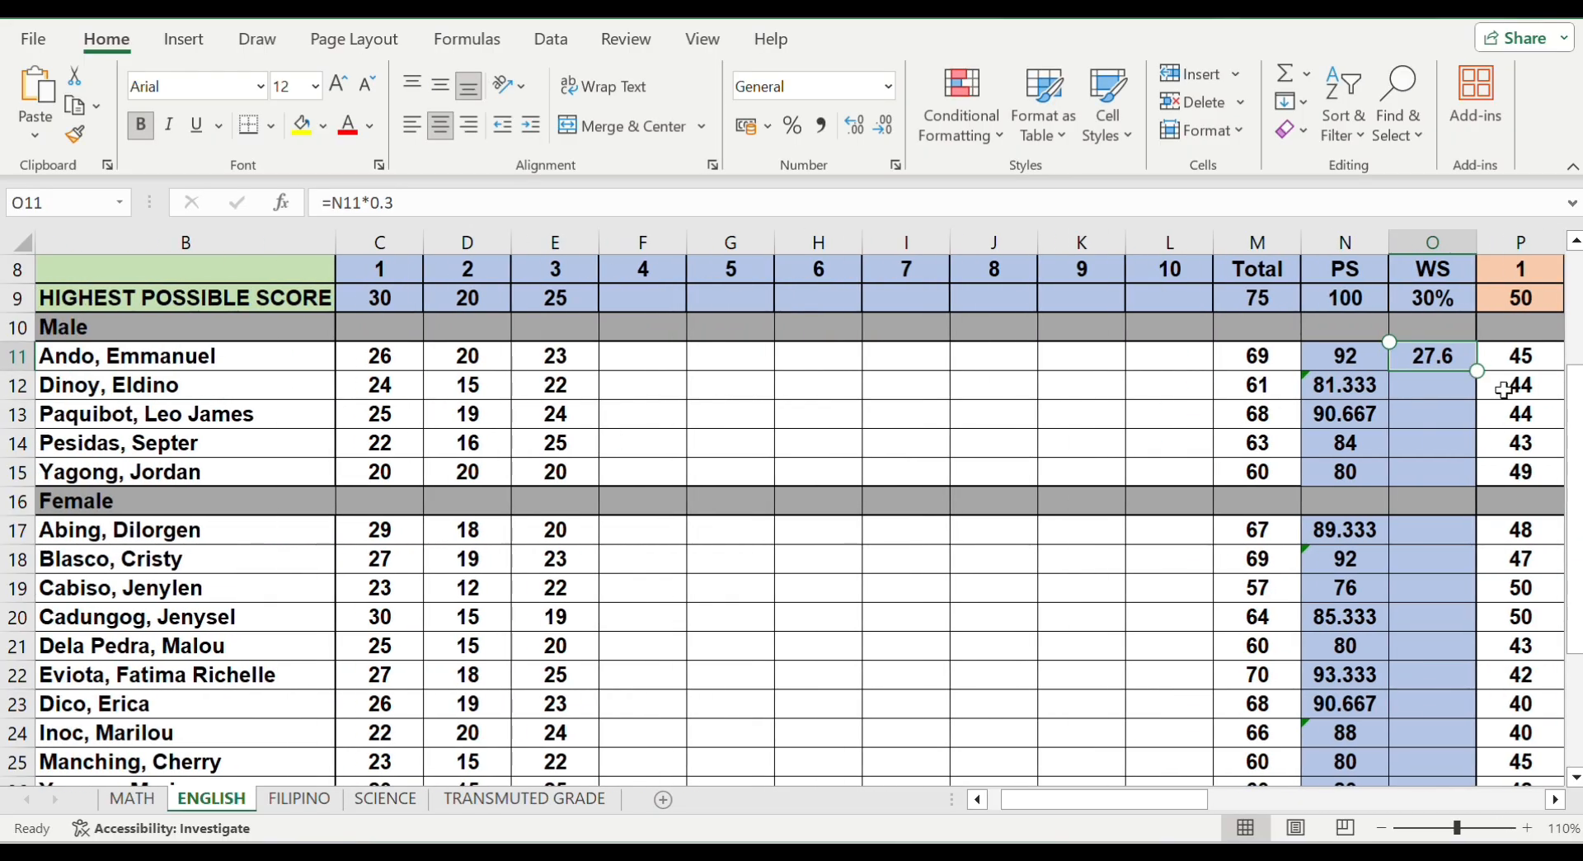
{"action": "left_click_drag", "start_coordinate": [1476, 375], "coordinate": [1476, 486]}
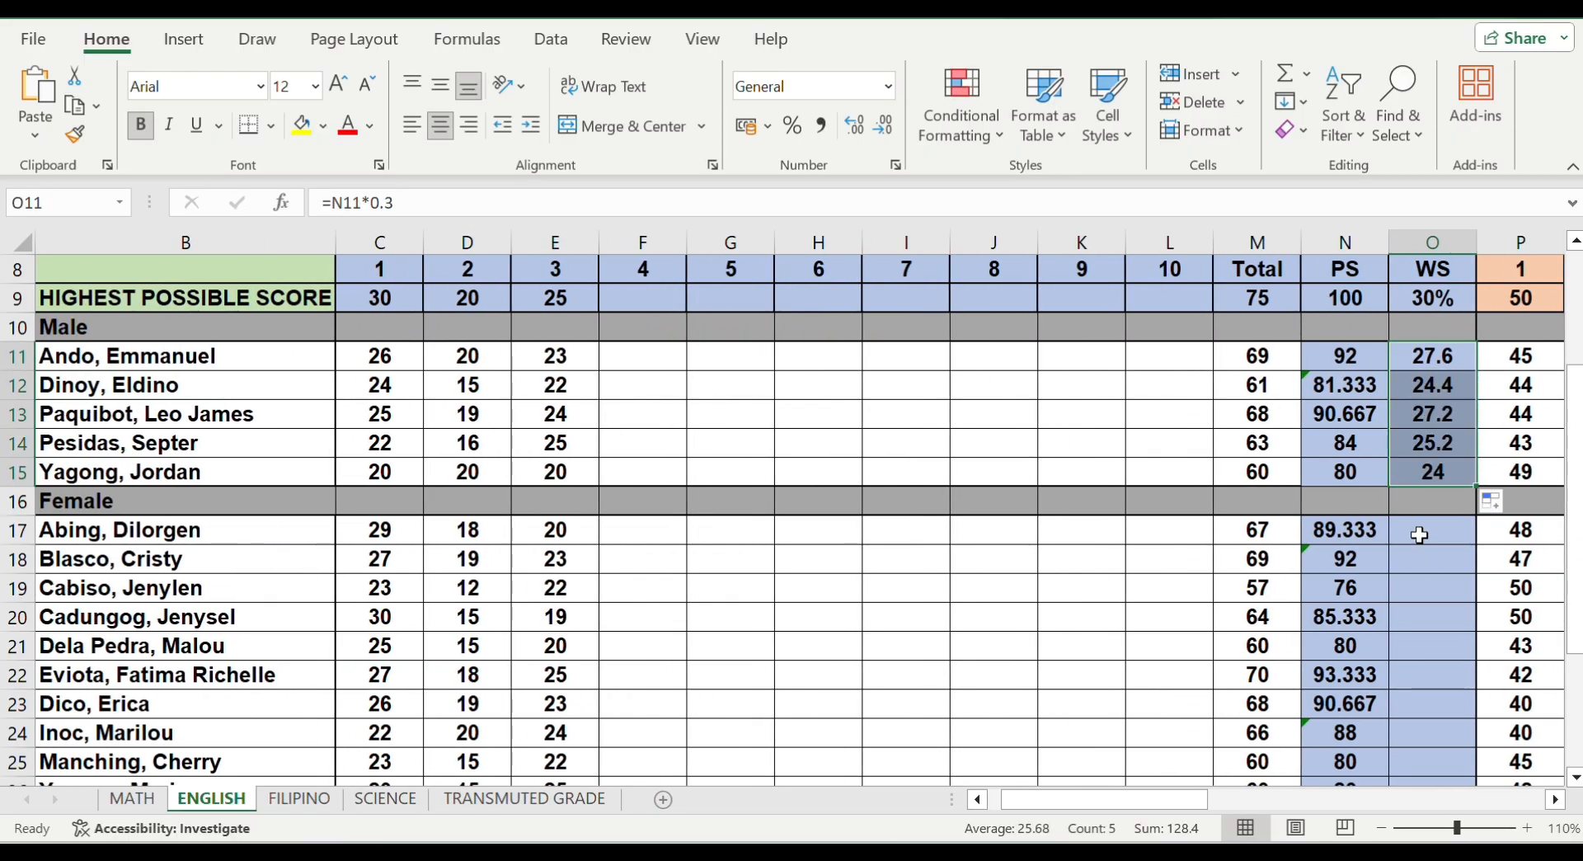
Calculate the weighted score in O17 with =N17*0.3 and fill the formula down to O26
{"action": "double_click", "coordinate": [1420, 534]}
{"action": "type", "text": "="}
{"action": "key", "text": "Left"}
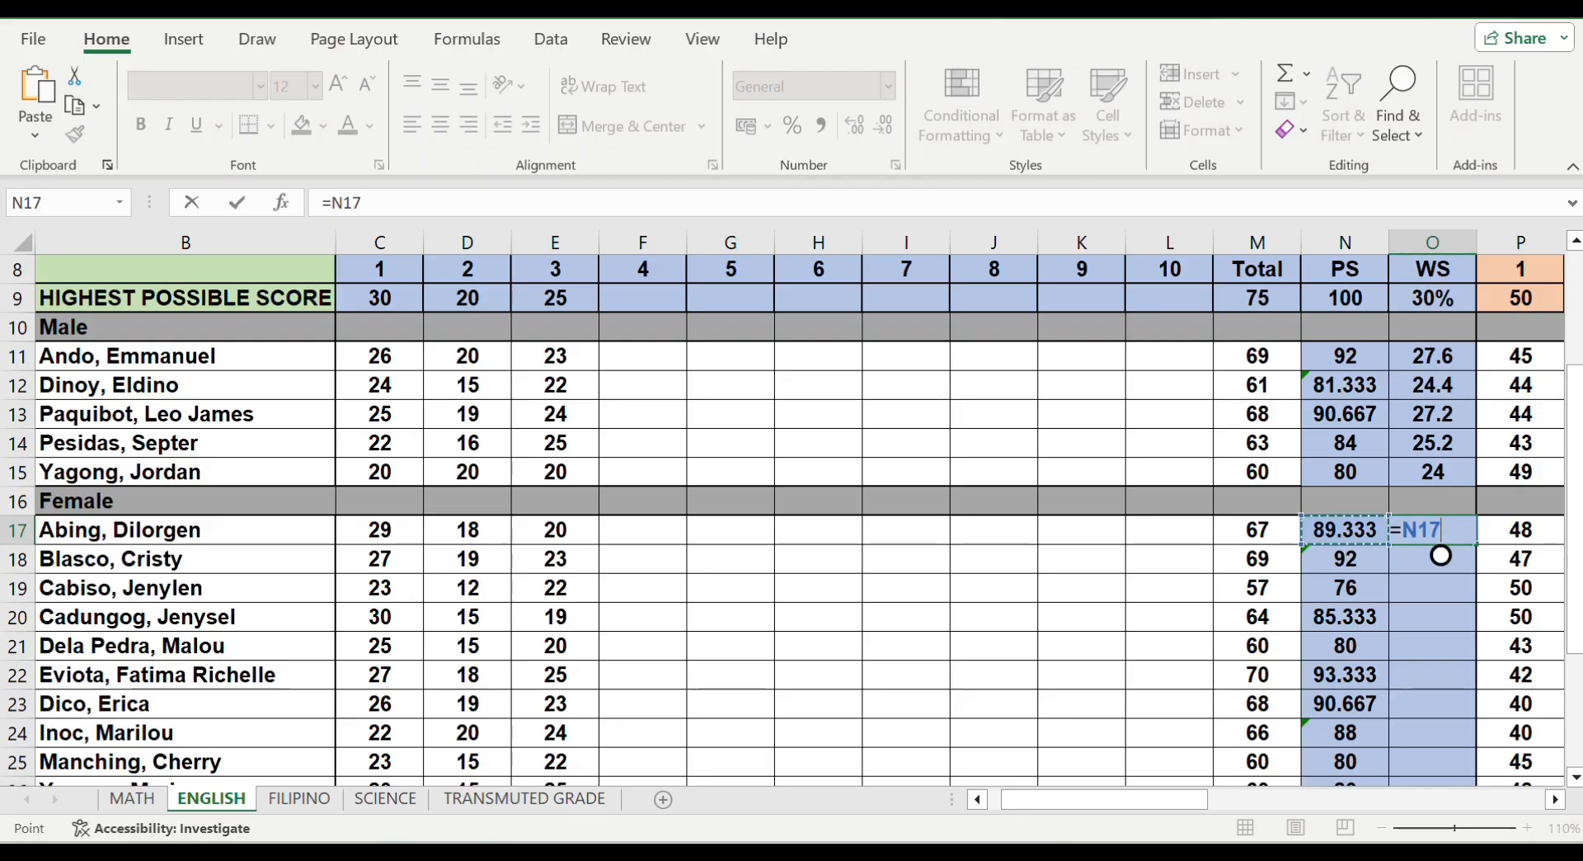
{"action": "type", "text": "*0.3"}
{"action": "key", "text": "Return"}
{"action": "key", "text": "Up"}
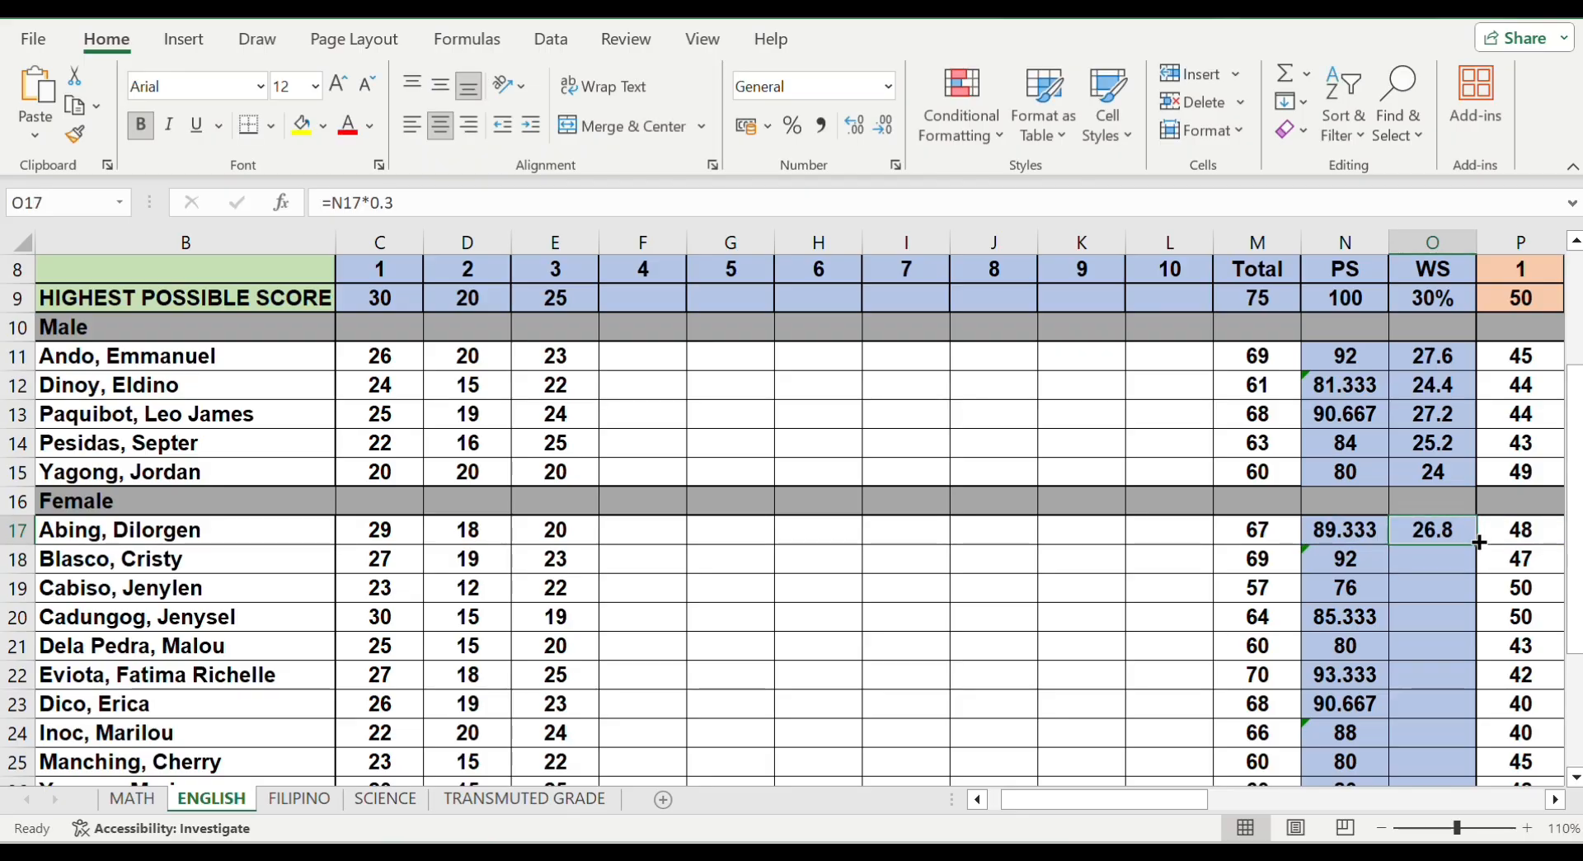
{"action": "left_click_drag", "start_coordinate": [1476, 544], "coordinate": [1423, 742]}
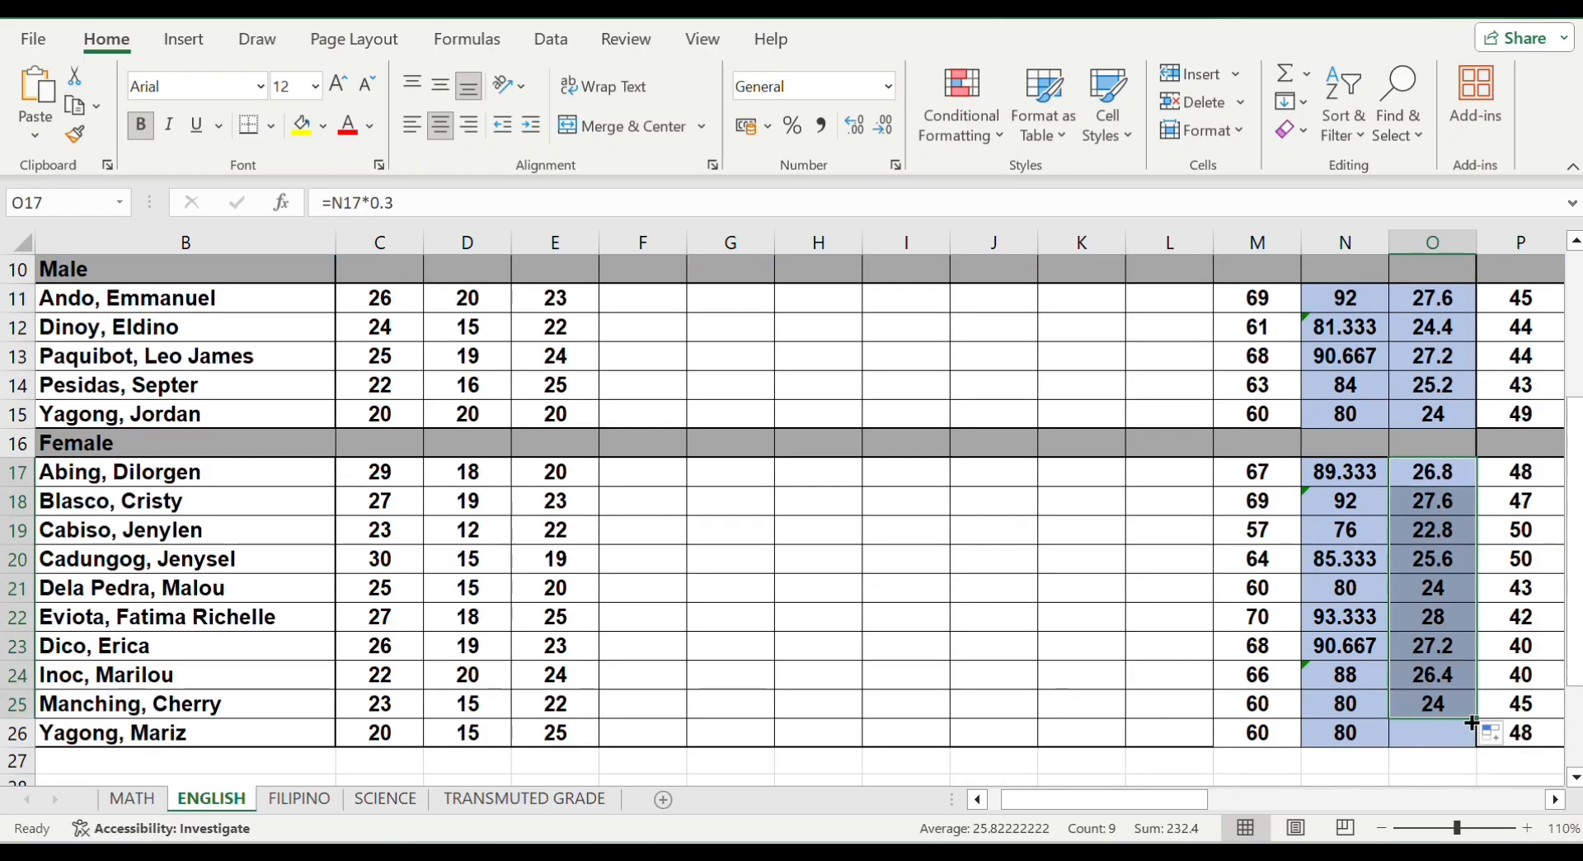
Total the first male learner's performance tasks in Z11 with =SUM(P11,Q11,R11) and fill the formula down to Z15
{"action": "scroll", "coordinate": [792, 511], "scroll_direction": "right", "scroll_amount": 5}
{"action": "scroll", "coordinate": [792, 511], "scroll_direction": "up", "scroll_amount": 3}
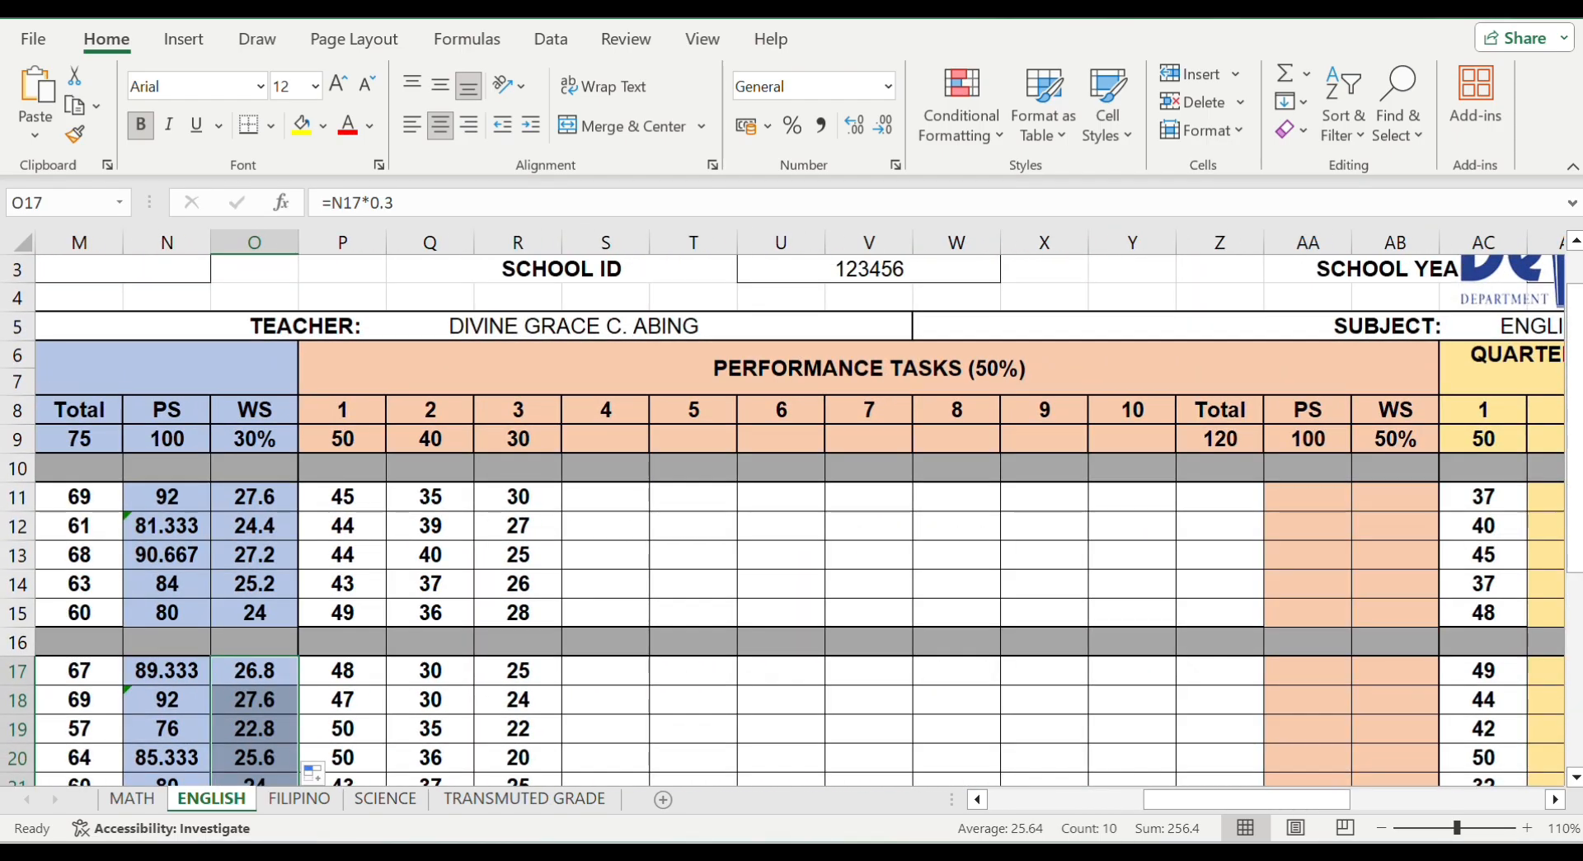
{"action": "left_click", "coordinate": [1221, 526]}
{"action": "left_click", "coordinate": [1221, 497]}
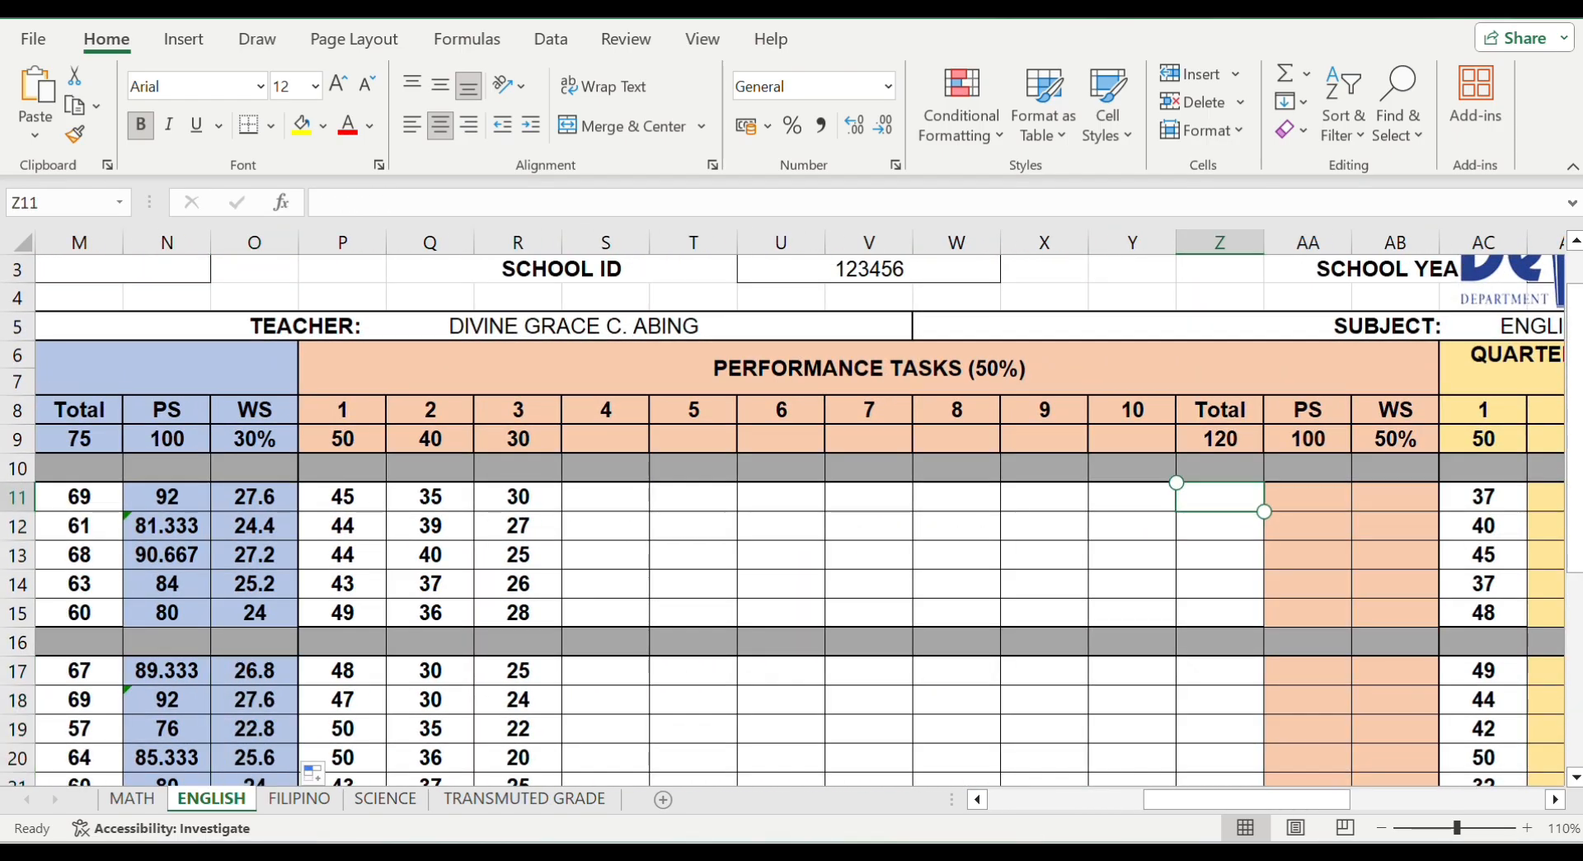
{"action": "type", "text": "=sum"}
{"action": "key", "text": "Tab"}
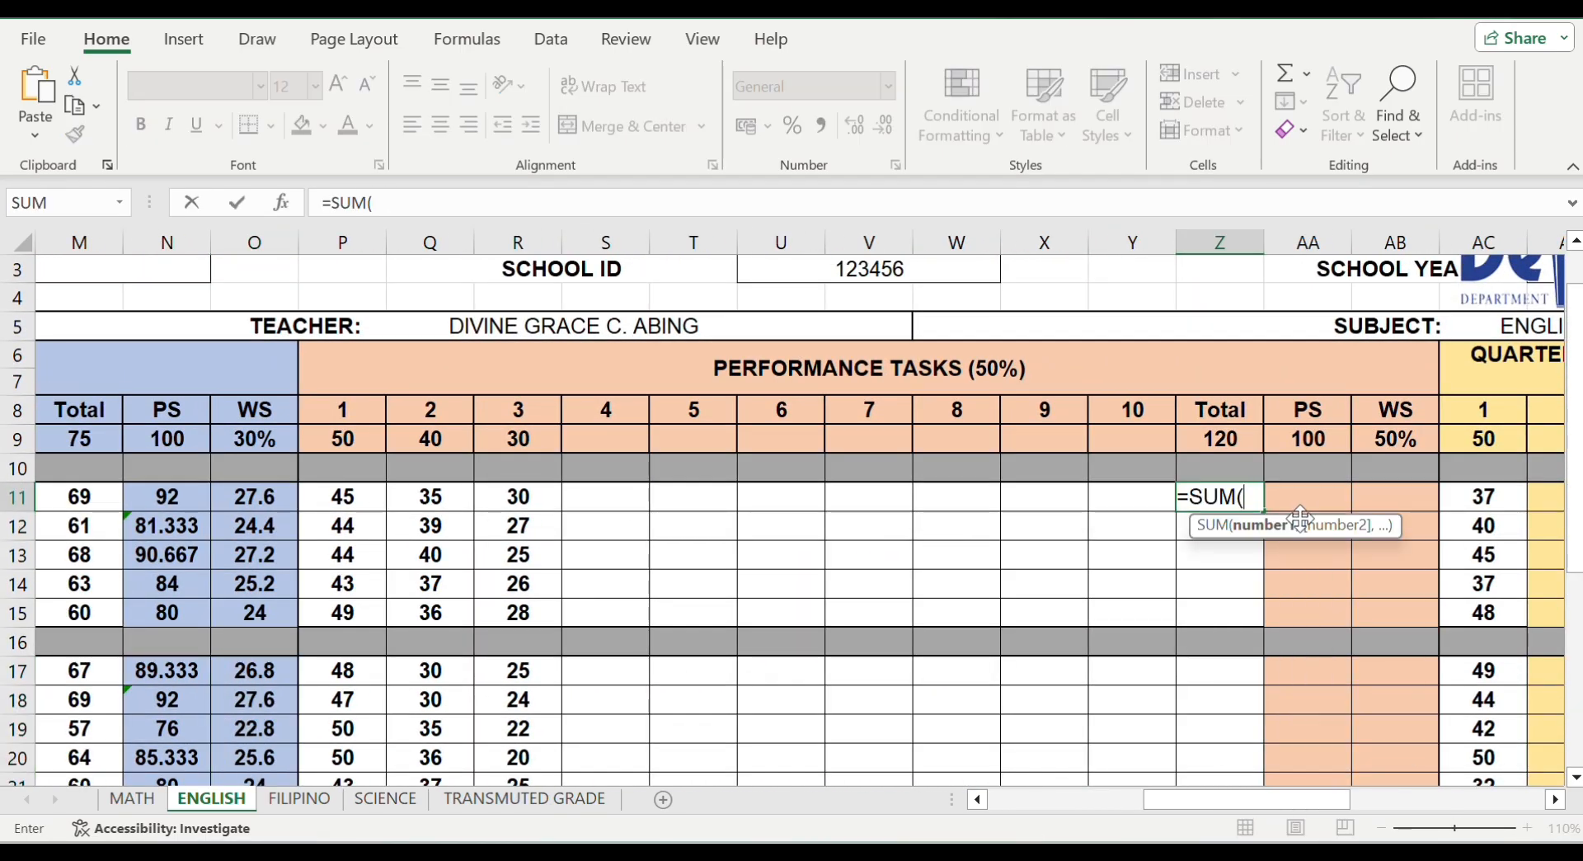
{"action": "left_click", "coordinate": [343, 496]}
{"action": "type", "text": ","}
{"action": "left_click", "coordinate": [403, 486]}
{"action": "type", "text": ",R11"}
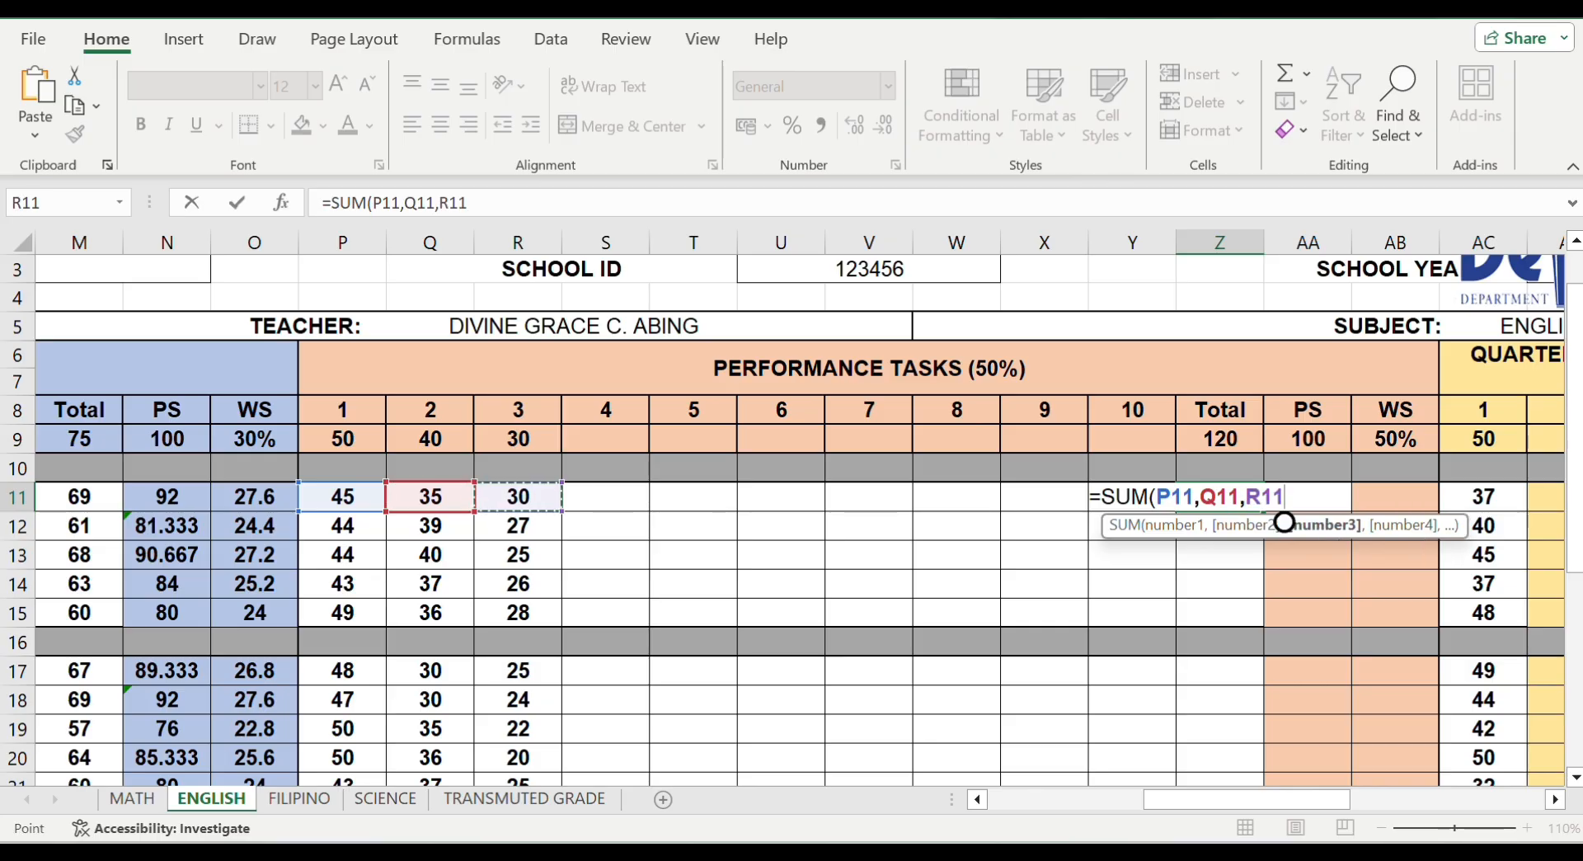
{"action": "key", "text": "Return"}
{"action": "left_click_drag", "start_coordinate": [1264, 512], "coordinate": [1253, 622]}
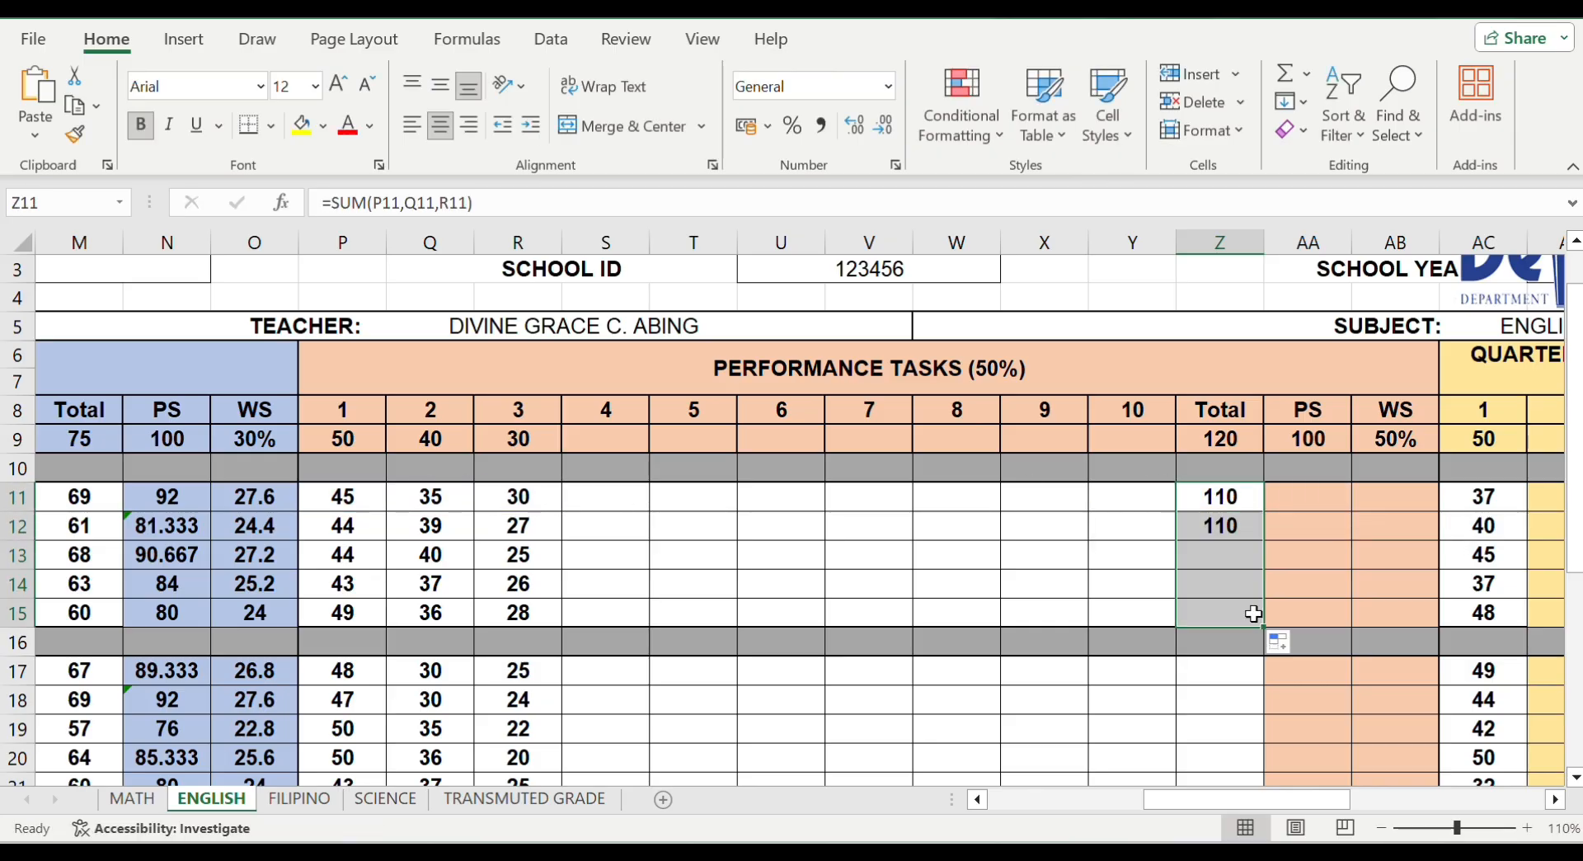
Total the first female learner's performance tasks in Z17 with =SUM(P17,Q17,R17) and fill the formula down to Z26
{"action": "left_click", "coordinate": [1214, 672]}
{"action": "type", "text": "=sum"}
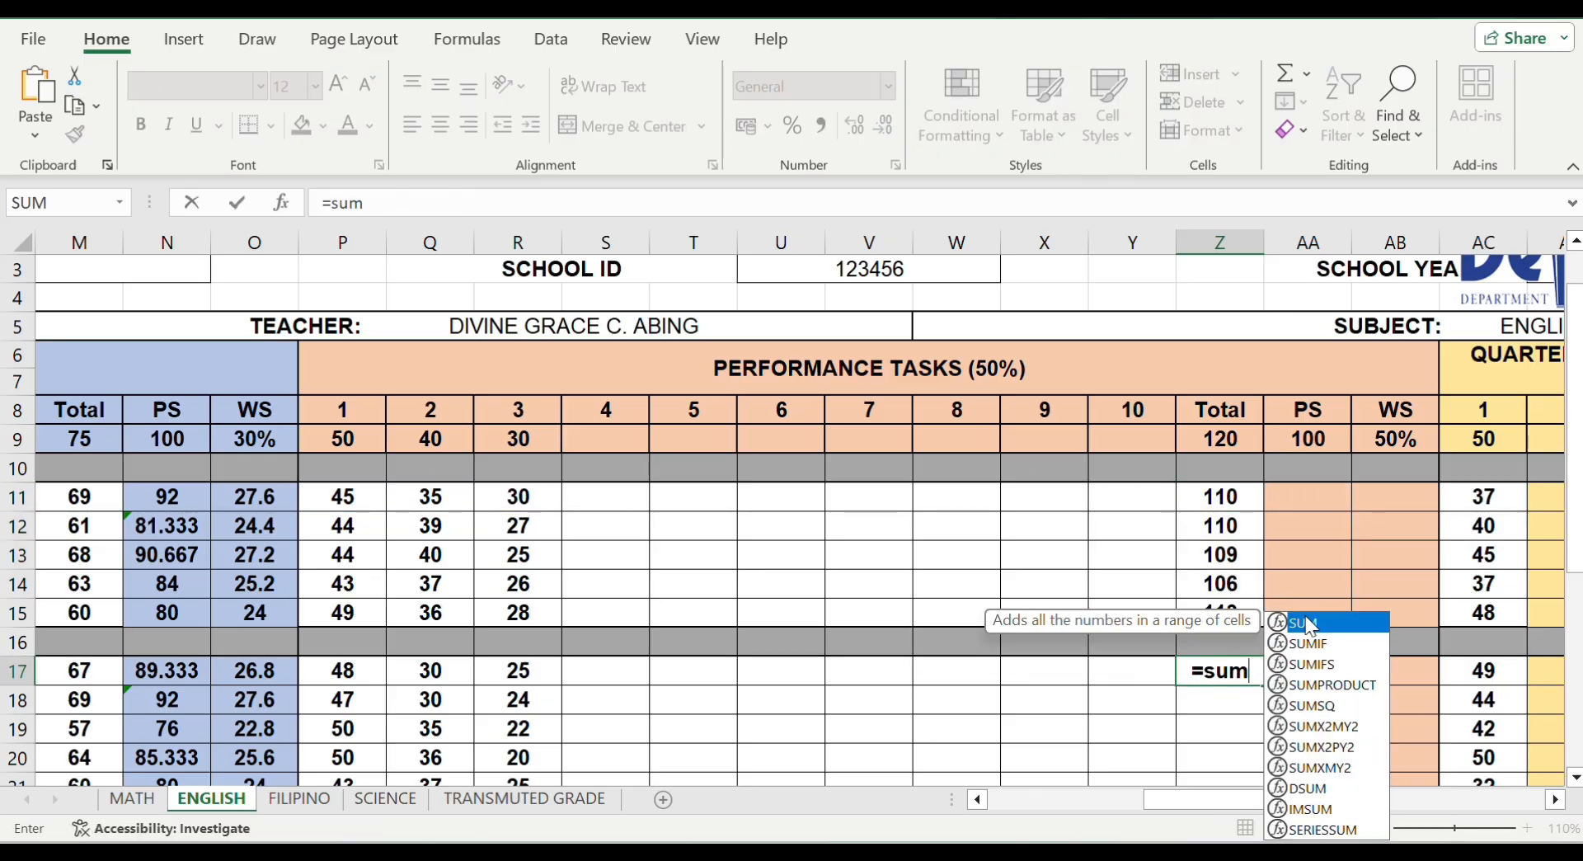
{"action": "key", "text": "Tab"}
{"action": "left_click", "coordinate": [343, 670]}
{"action": "type", "text": ","}
{"action": "left_click", "coordinate": [430, 670]}
{"action": "type", "text": ","}
{"action": "left_click", "coordinate": [518, 671]}
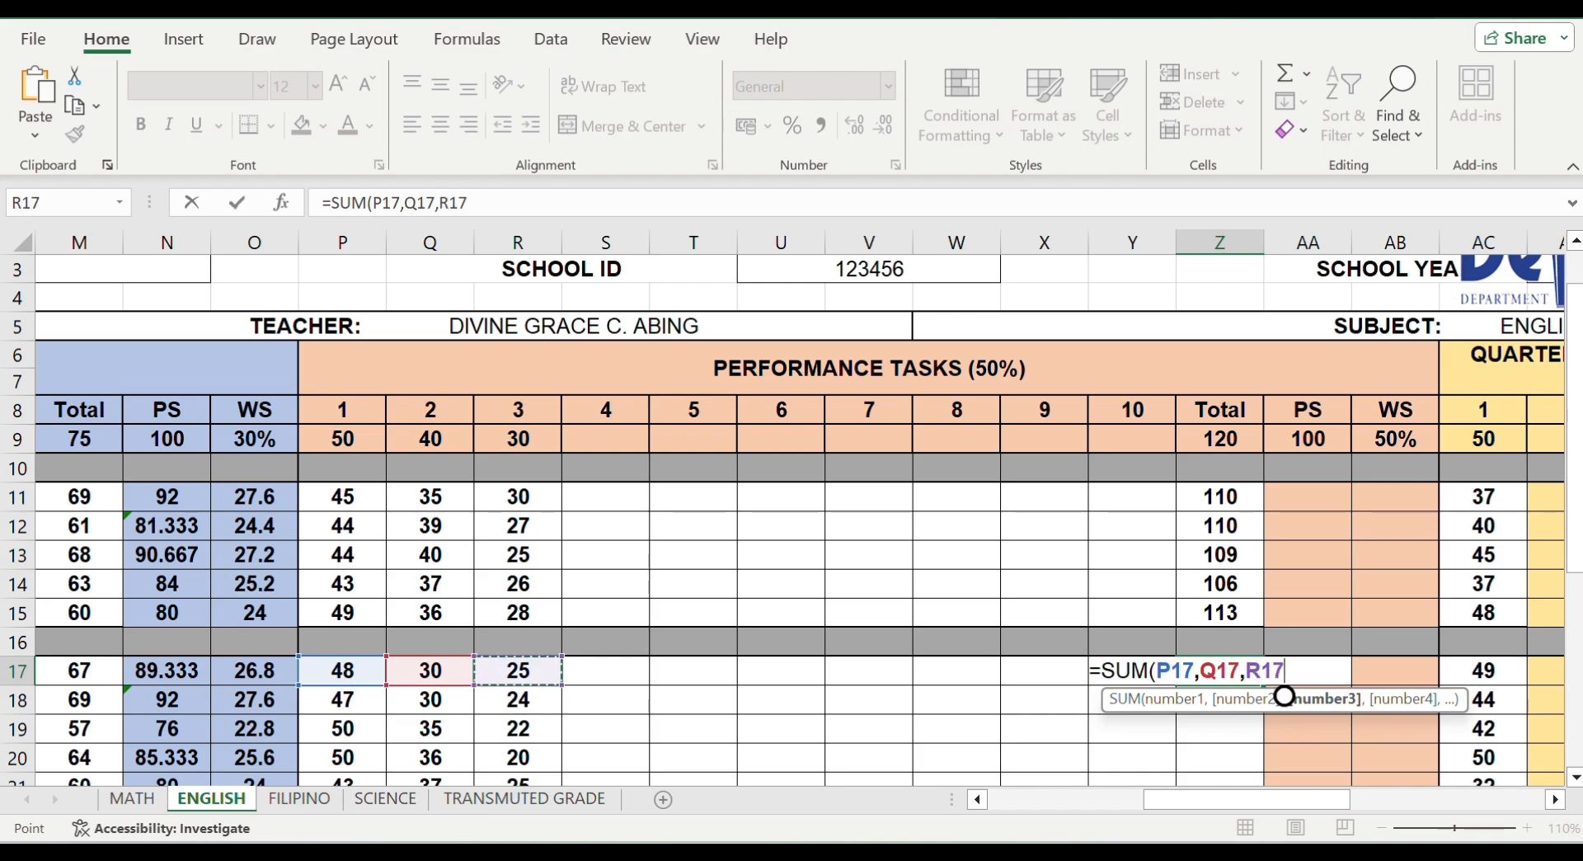
{"action": "key", "text": "Return"}
{"action": "left_click", "coordinate": [1249, 674]}
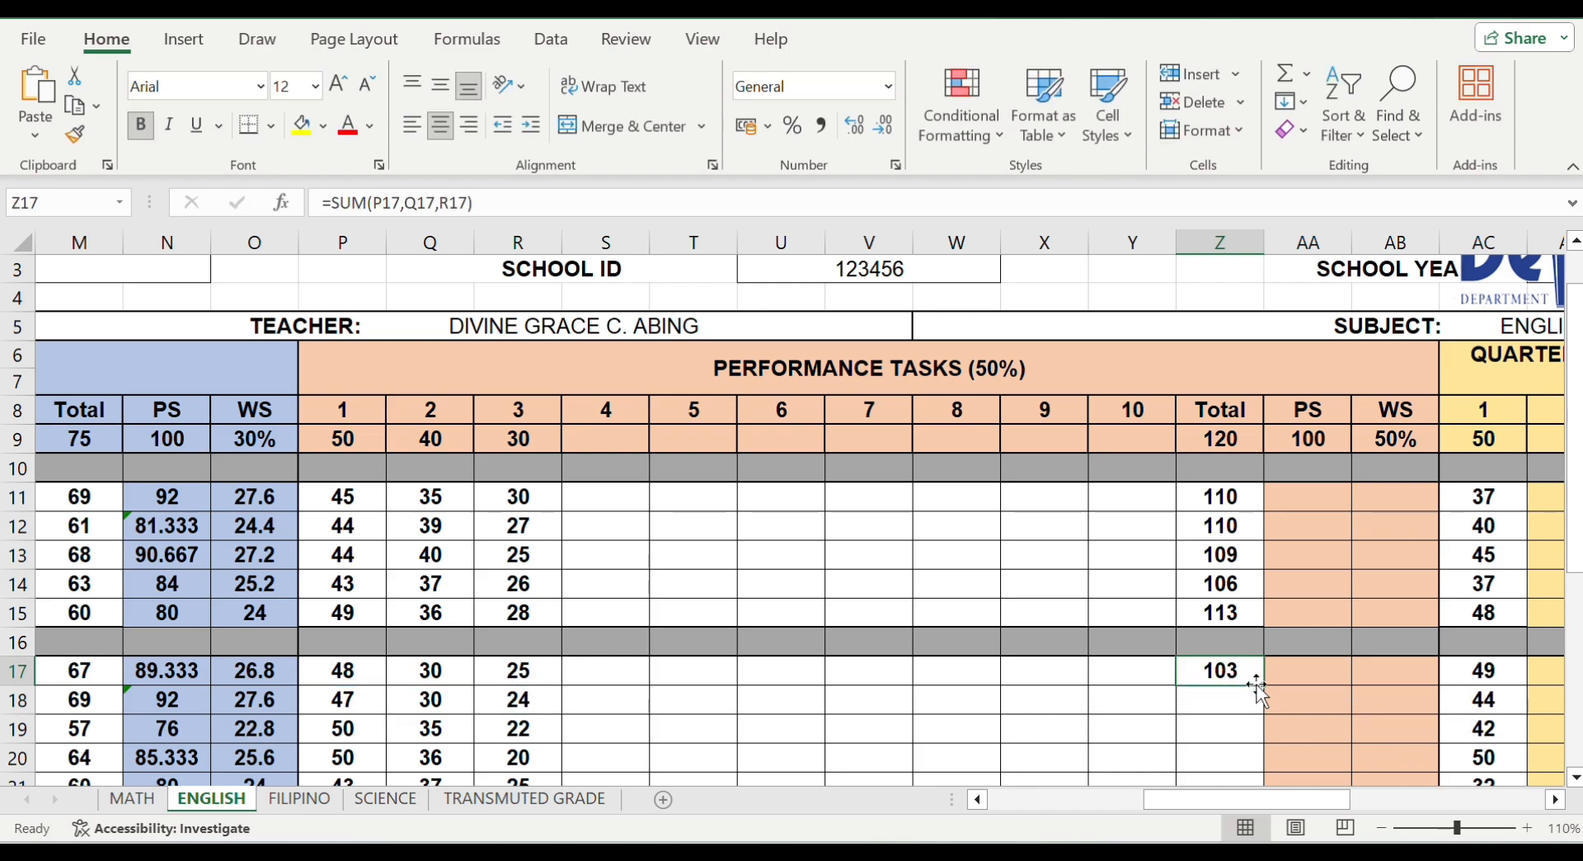
{"action": "left_click_drag", "start_coordinate": [1262, 684], "coordinate": [1233, 586]}
Calculate the performance tasks percentage score in AA11 with =(Z11/Z9)*AA9
{"action": "scroll", "coordinate": [1234, 586], "scroll_direction": "up", "scroll_amount": 3}
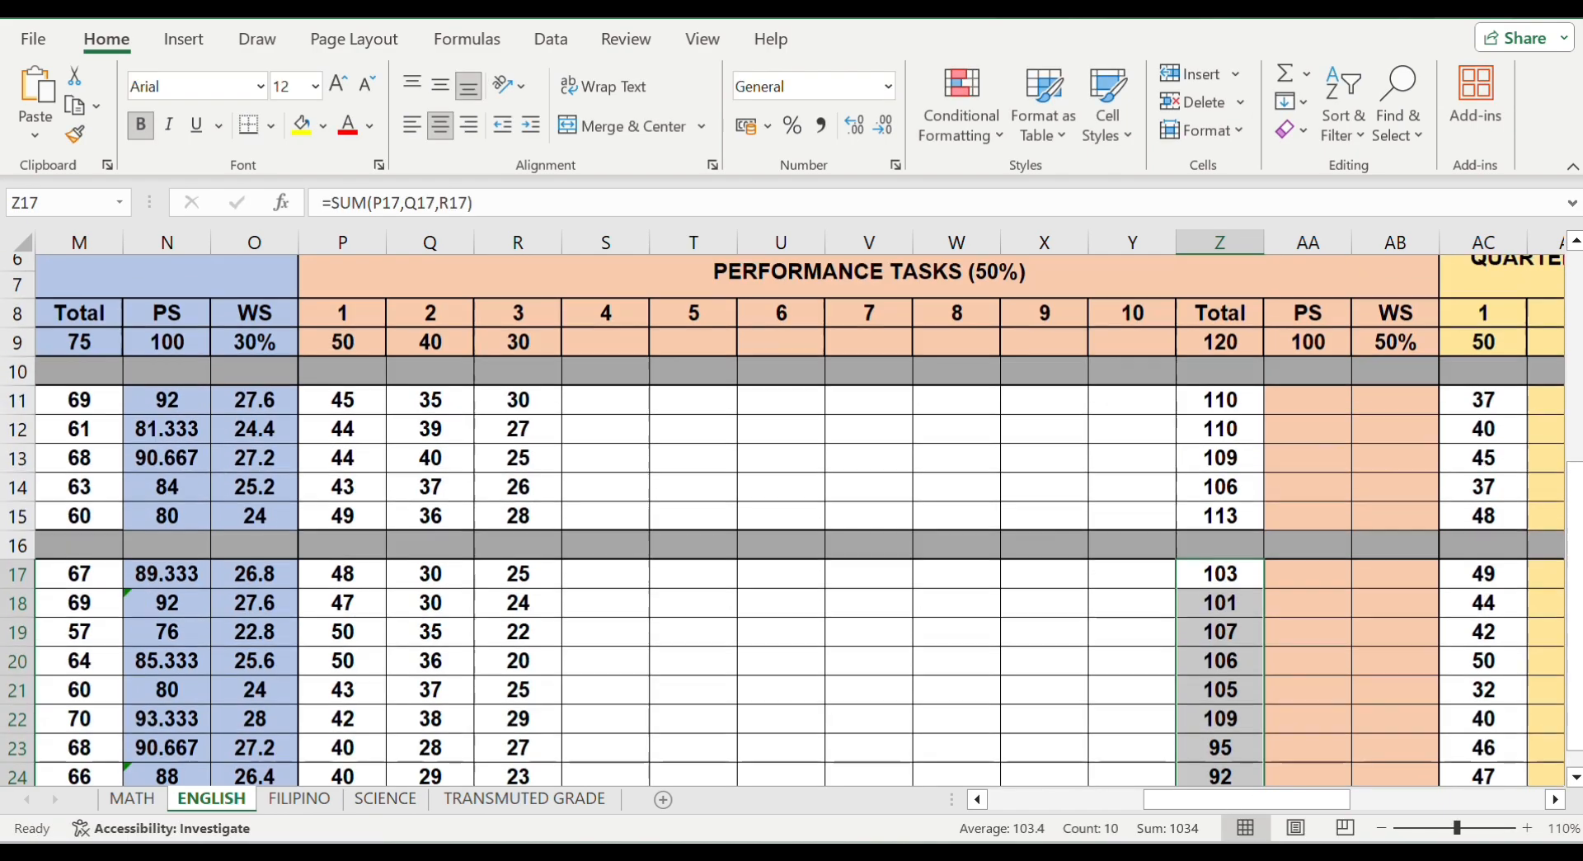
{"action": "left_click", "coordinate": [1309, 383]}
{"action": "type", "text": "=("}
{"action": "key", "text": "Left"}
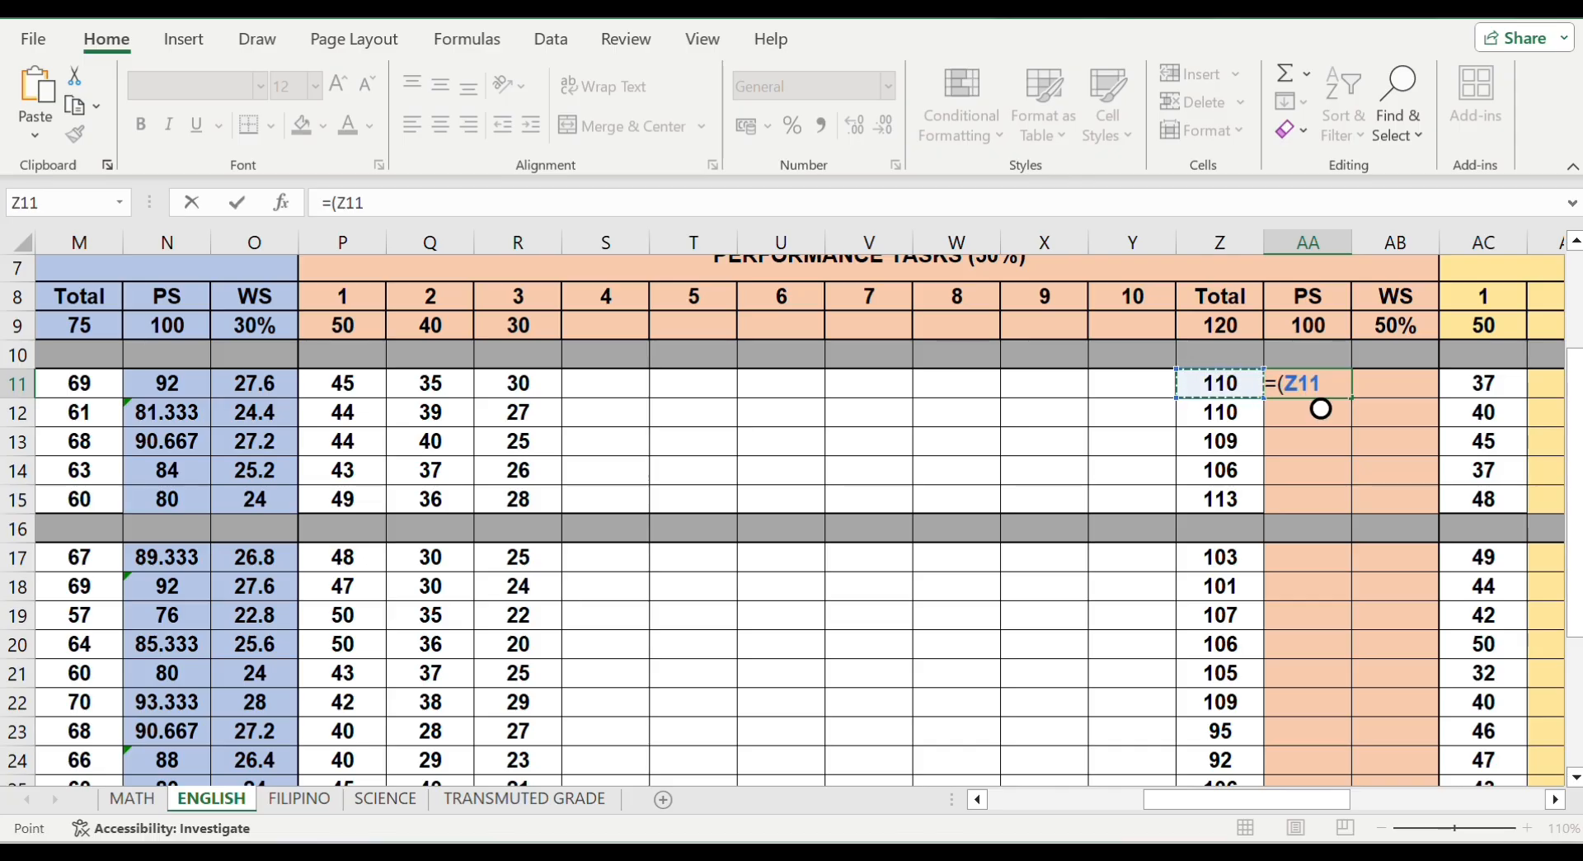
{"action": "type", "text": "/"}
{"action": "key", "text": "Left"}
{"action": "key", "text": "Up"}
{"action": "key", "text": "Up"}
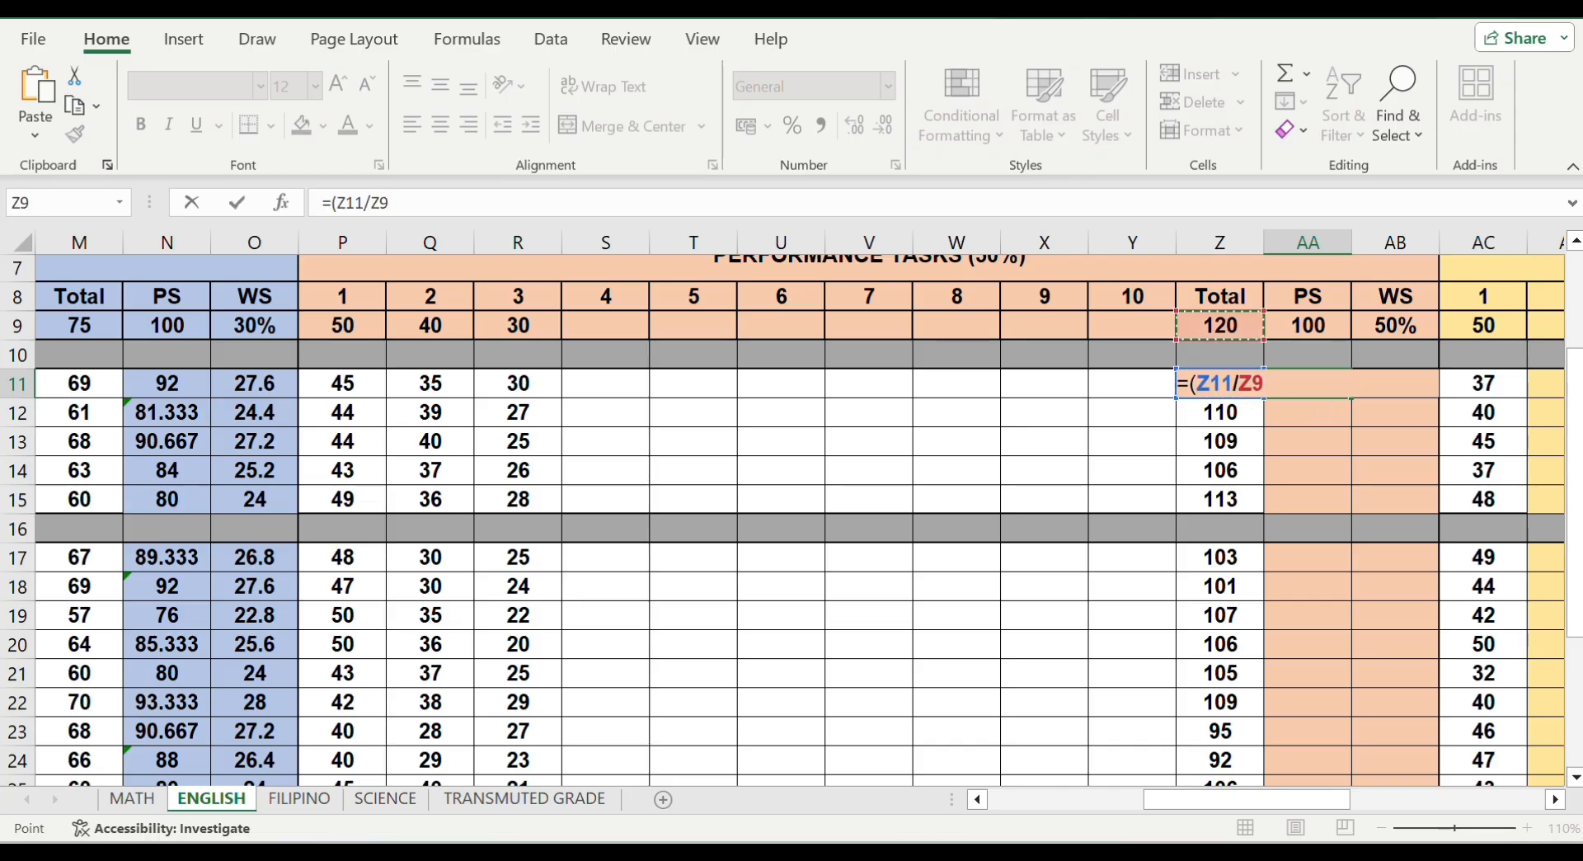
{"action": "type", "text": ")*"}
{"action": "key", "text": "Up"}
{"action": "key", "text": "Up"}
{"action": "key", "text": "Right"}
{"action": "key", "text": "Return"}
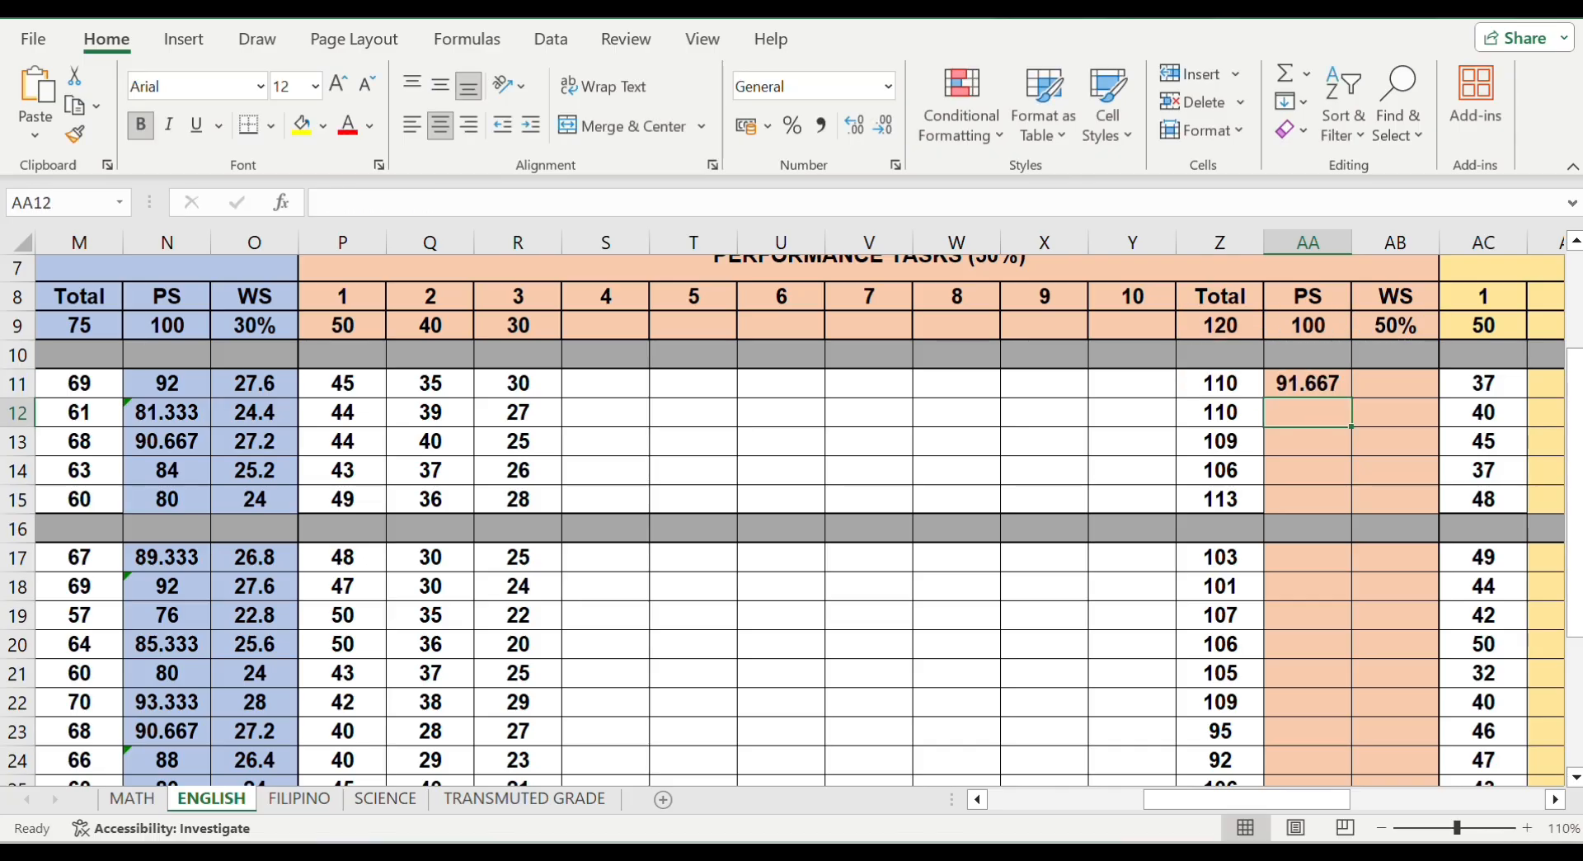
{"action": "type", "text": "=sum"}
{"action": "key", "text": "BackSpace"}
{"action": "key", "text": "BackSpace"}
{"action": "key", "text": "BackSpace"}
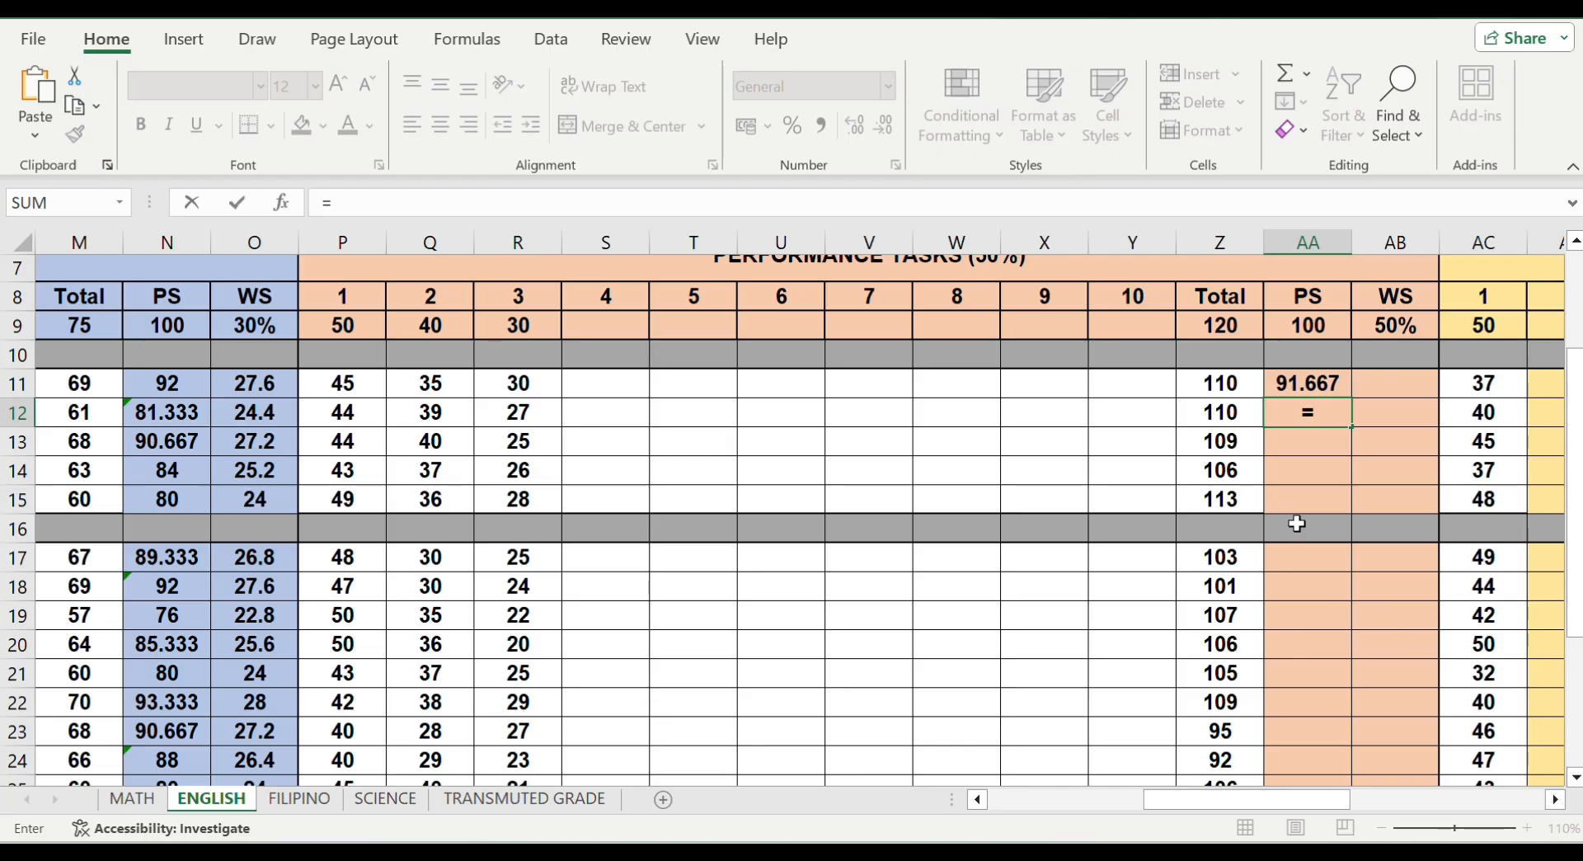
{"action": "key", "text": "Escape"}
Fill the percentage score formula from AA11 down to AA15 and replace the faulty formula in AA12 with =(Z12/Z9)*AA9
{"action": "left_click", "coordinate": [1314, 388]}
{"action": "left_click_drag", "start_coordinate": [1349, 398], "coordinate": [1338, 503]}
{"action": "left_click", "coordinate": [1294, 411]}
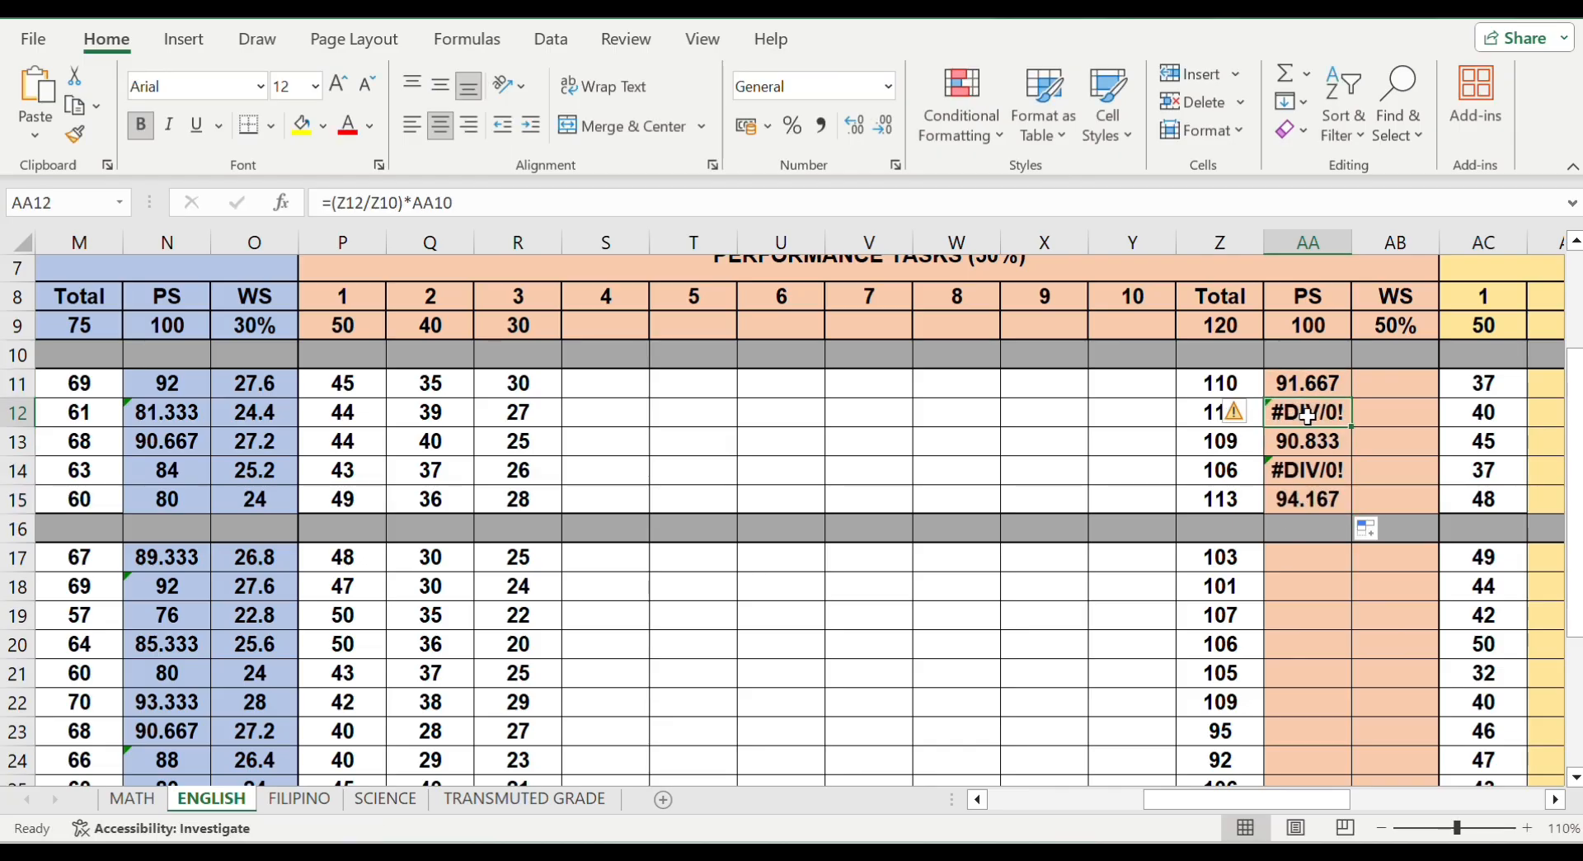
{"action": "key", "text": "Delete"}
{"action": "type", "text": "="}
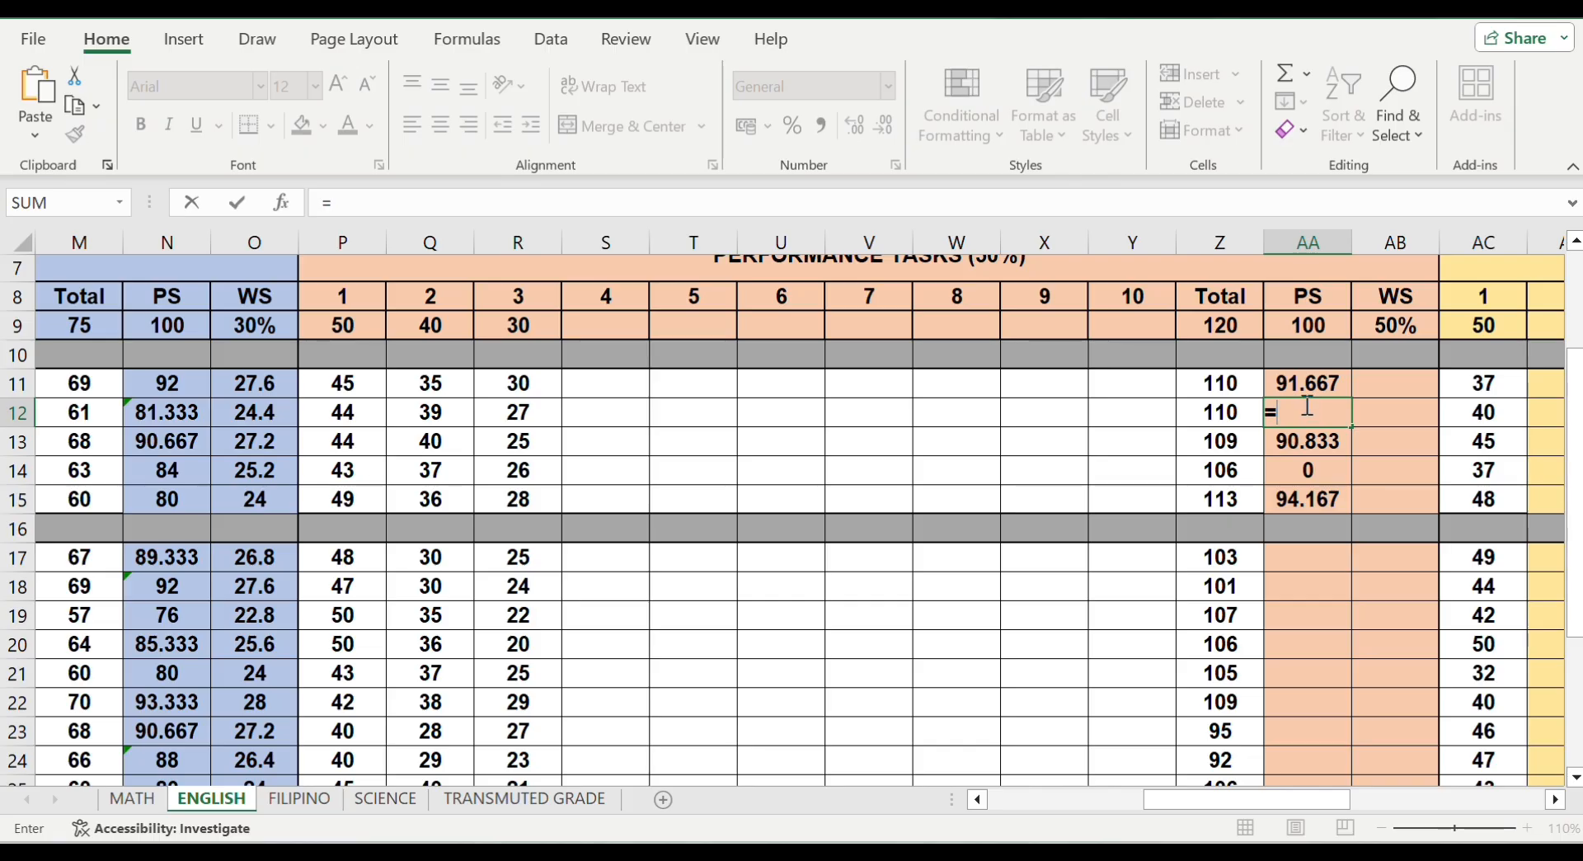
{"action": "type", "text": "(Z12/Z9)"}
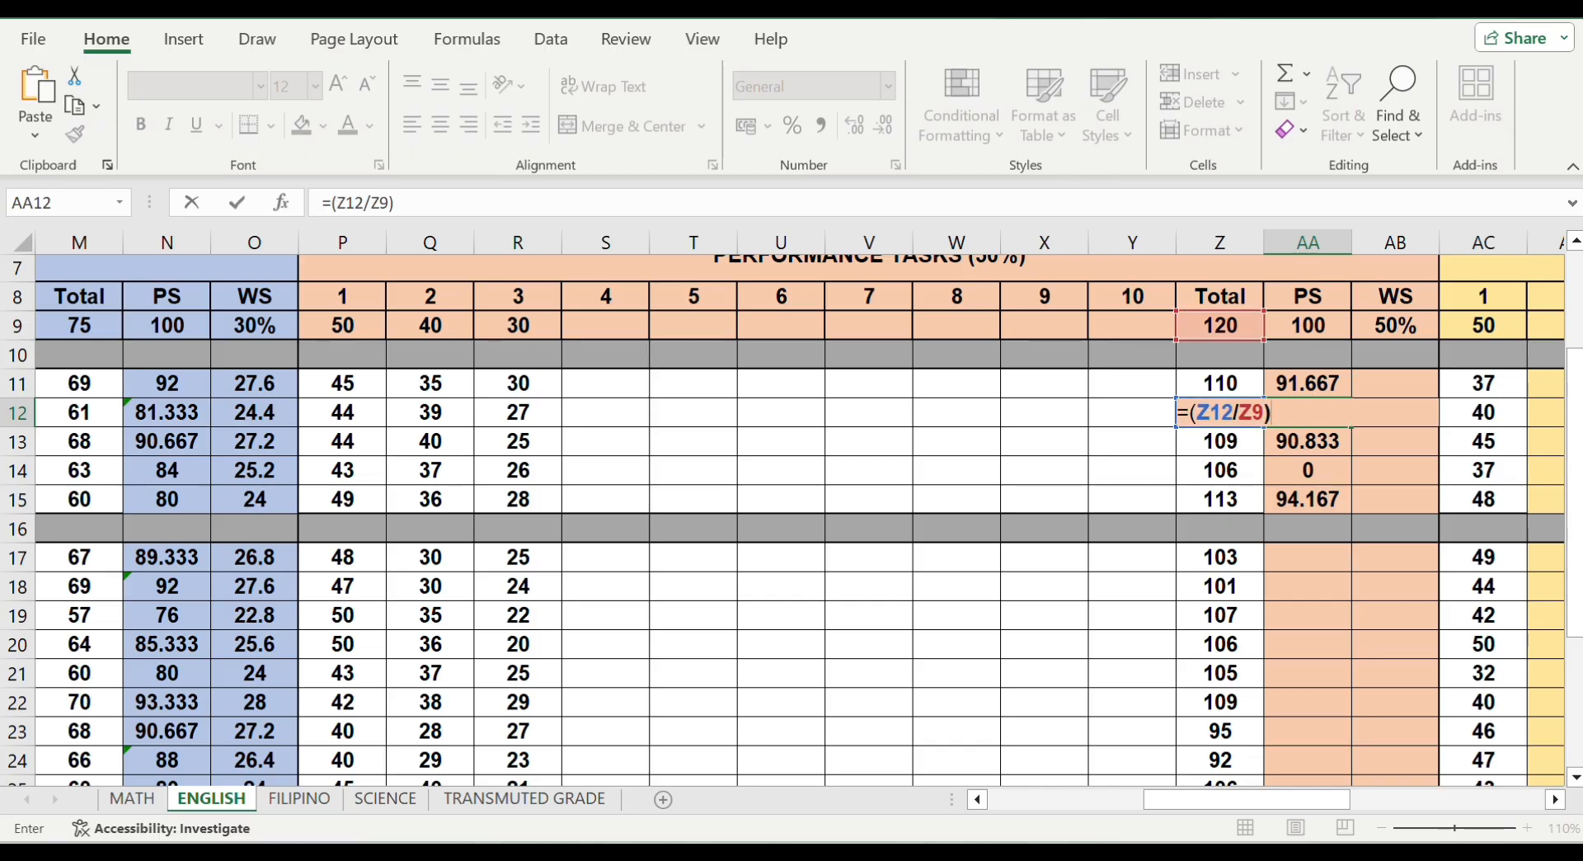
{"action": "type", "text": "*AA9"}
{"action": "key", "text": "Return"}
Calculate the percentage score in AA17 with =(Z17/Z9)*AA9 and fill the formula down to AA26
{"action": "left_click", "coordinate": [1299, 562]}
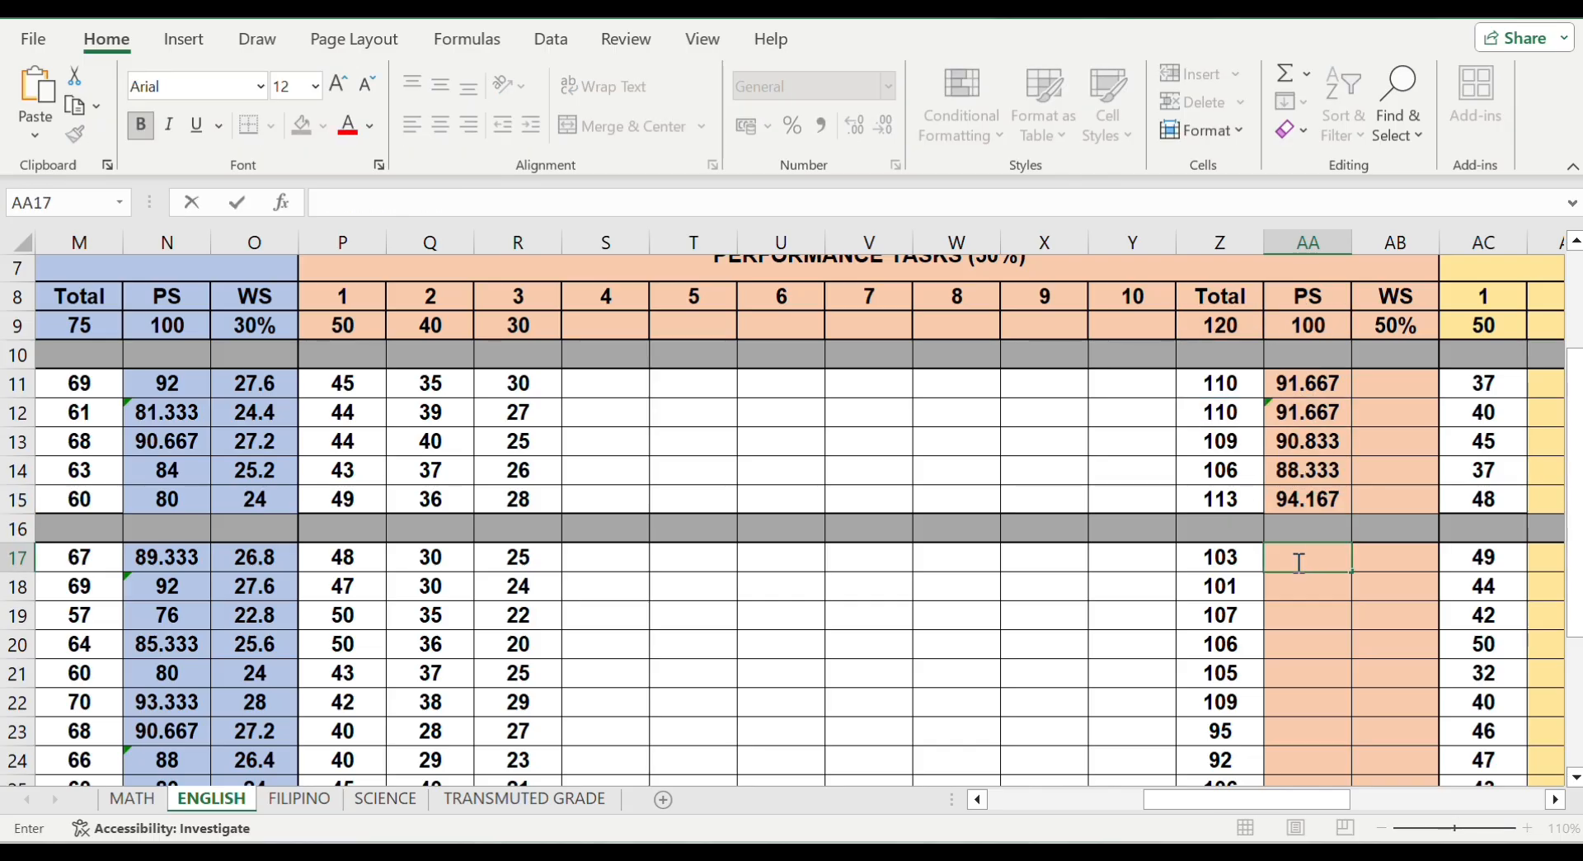
{"action": "type", "text": "=("}
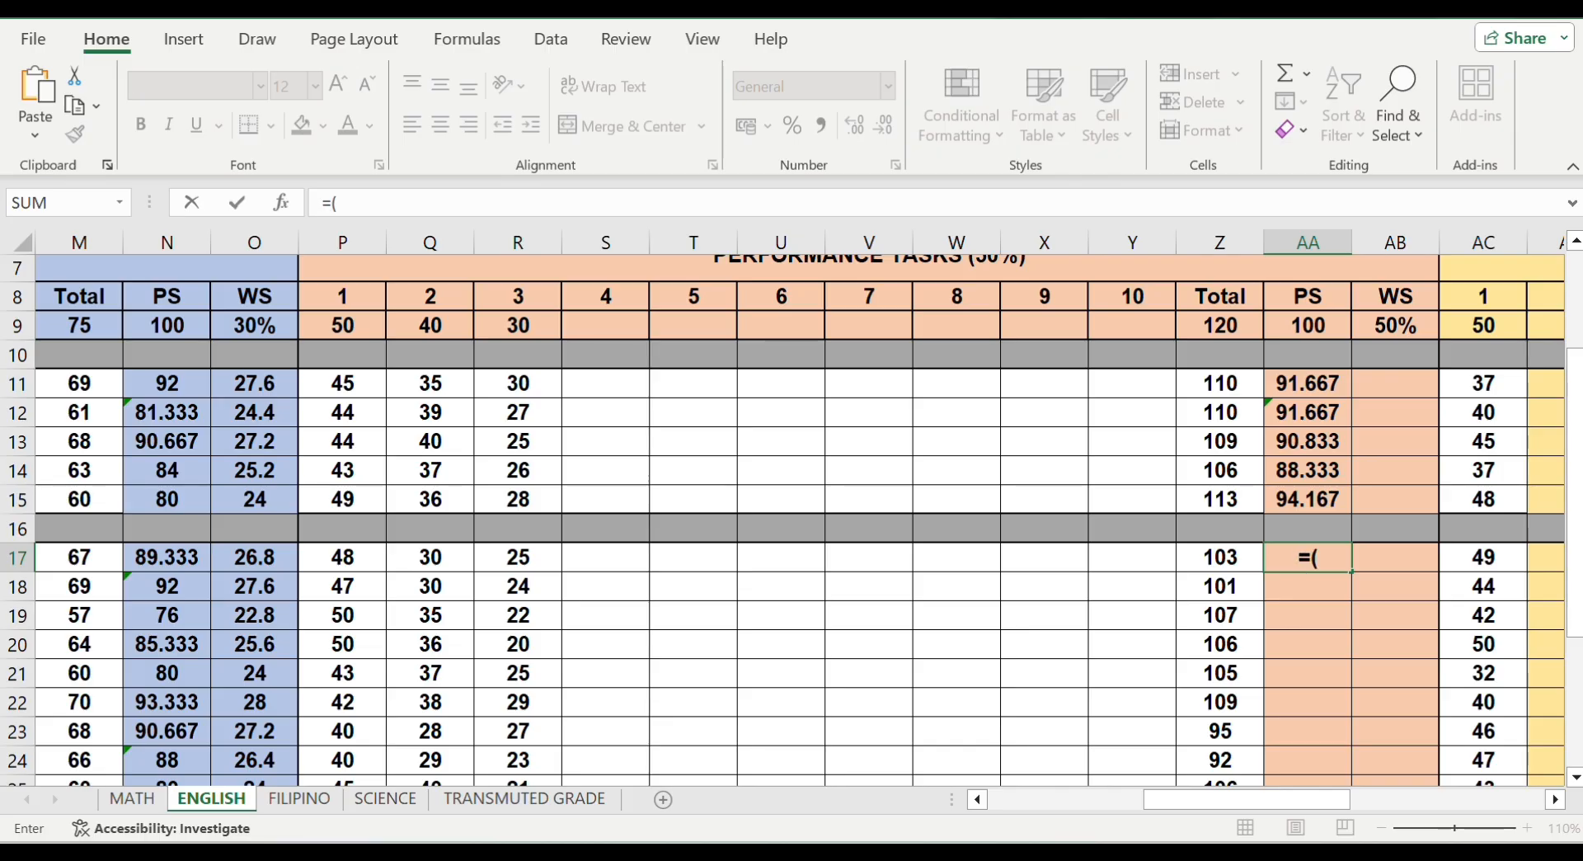
{"action": "type", "text": "Z17/Z9)*AA9"}
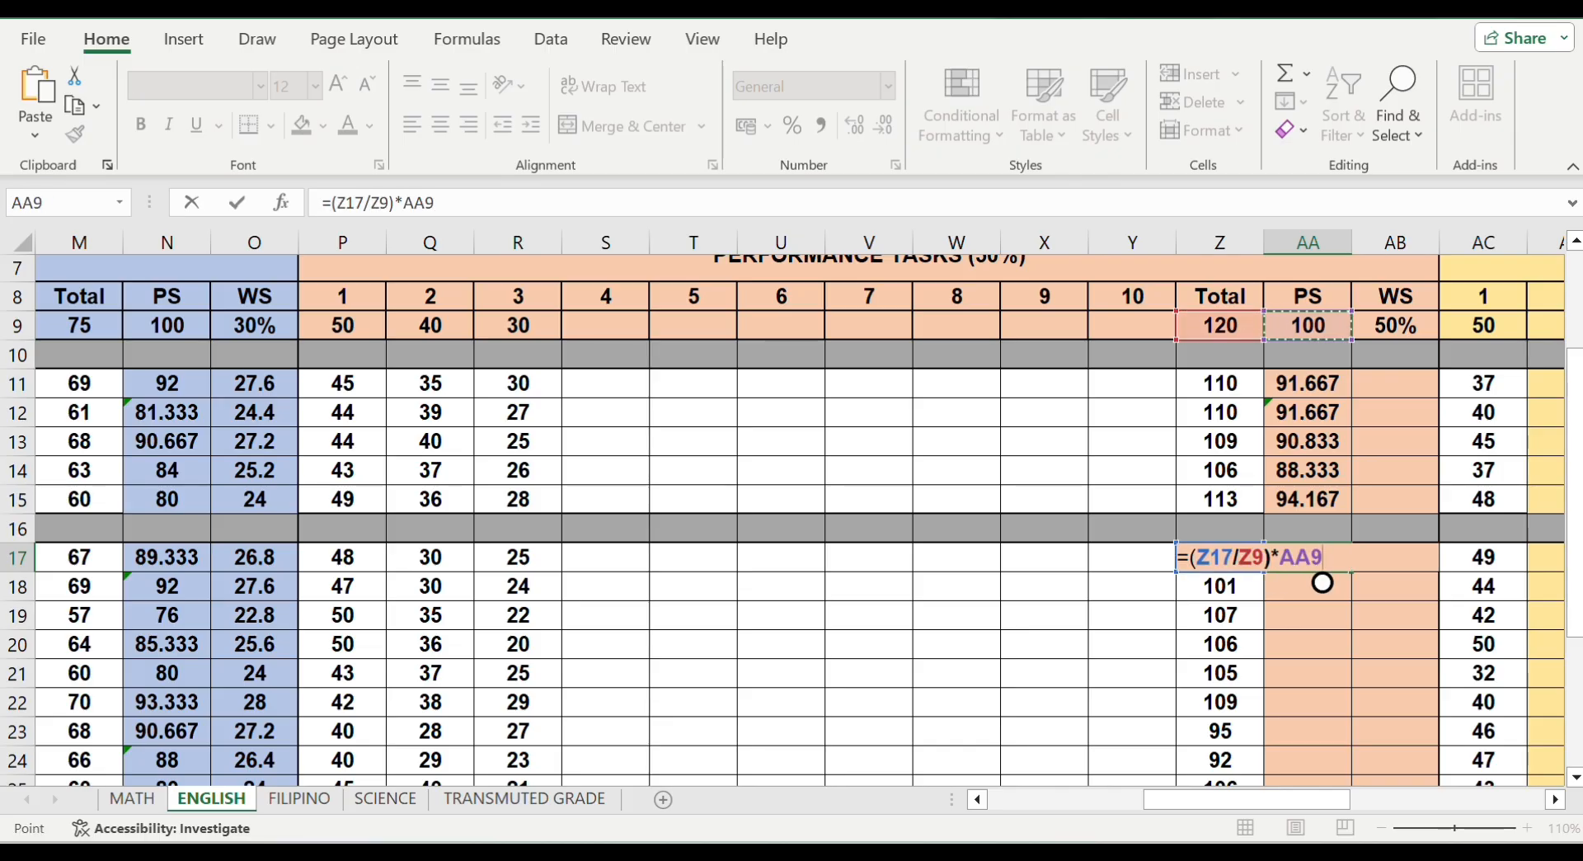
{"action": "key", "text": "Return"}
{"action": "left_click", "coordinate": [1331, 555]}
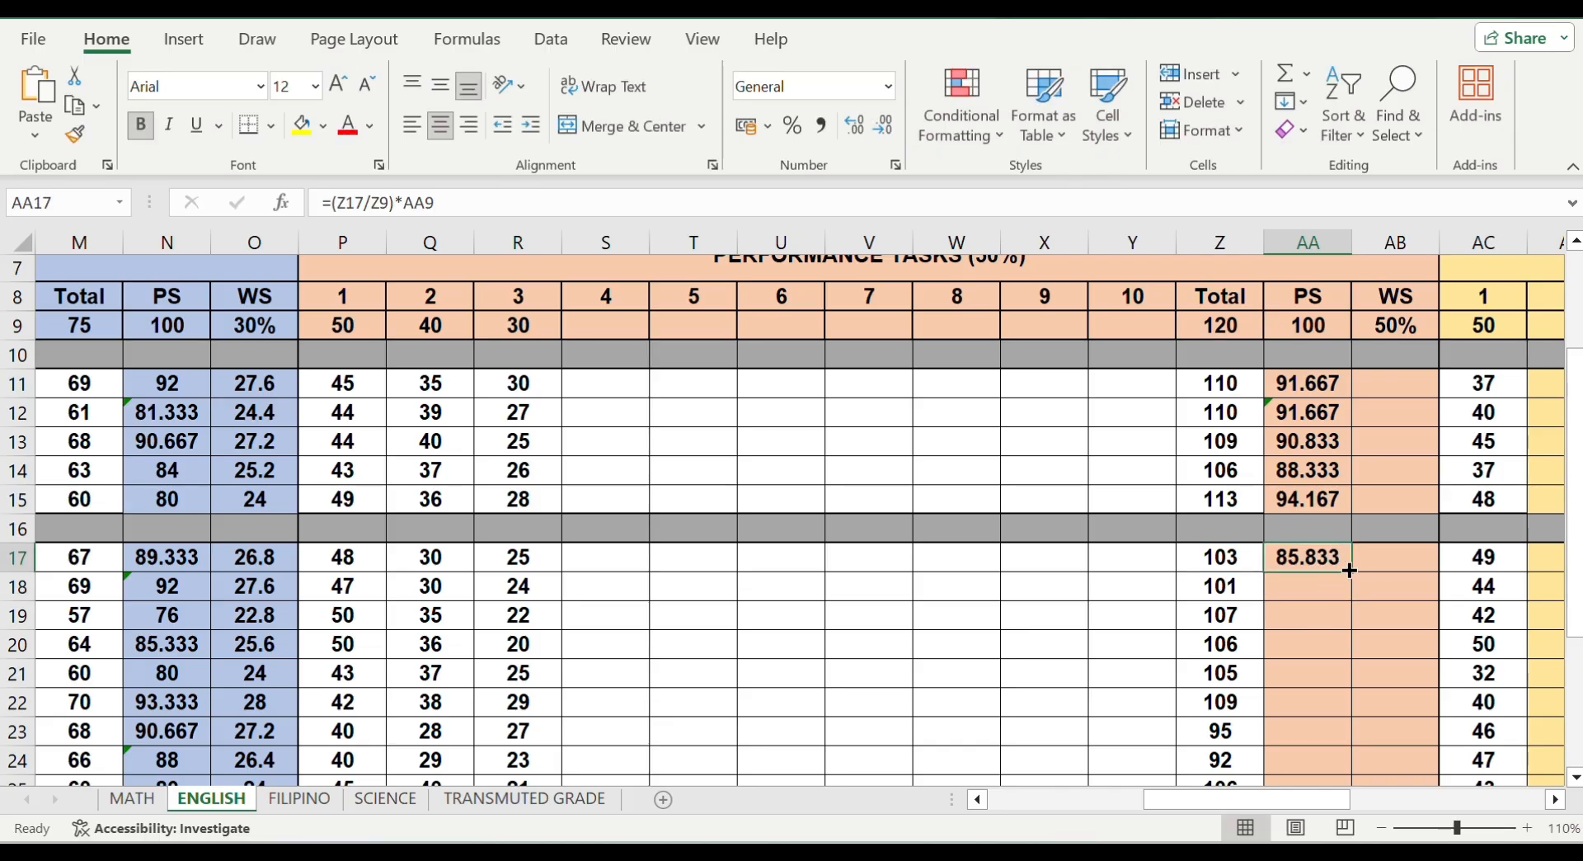
{"action": "left_click_drag", "start_coordinate": [1351, 569], "coordinate": [1311, 689]}
{"action": "left_click", "coordinate": [1299, 445]}
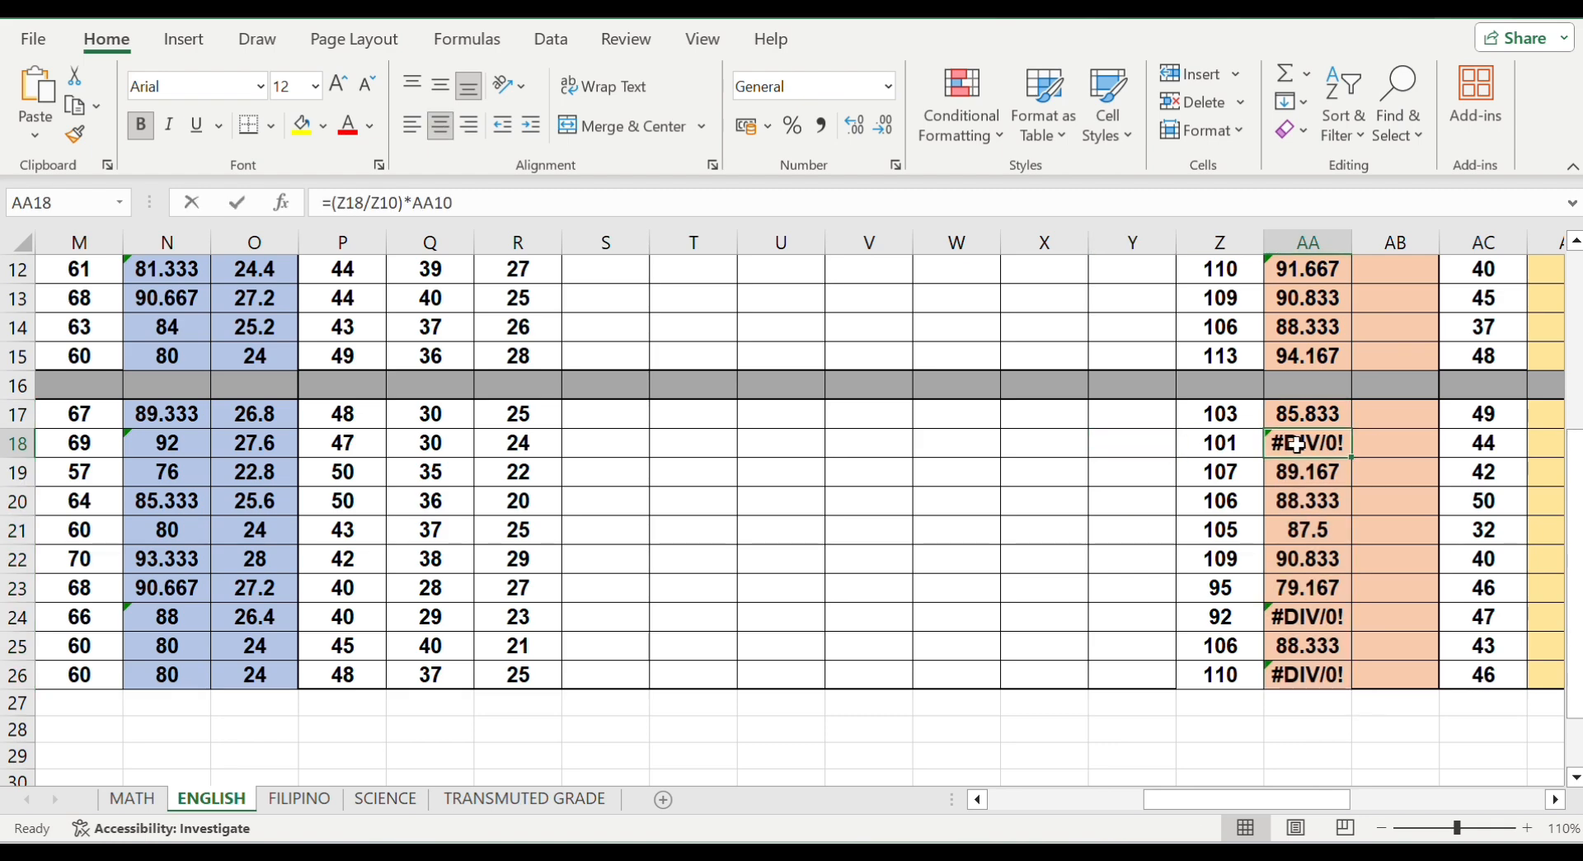
{"action": "key", "text": "BackSpace"}
{"action": "type", "text": "=("}
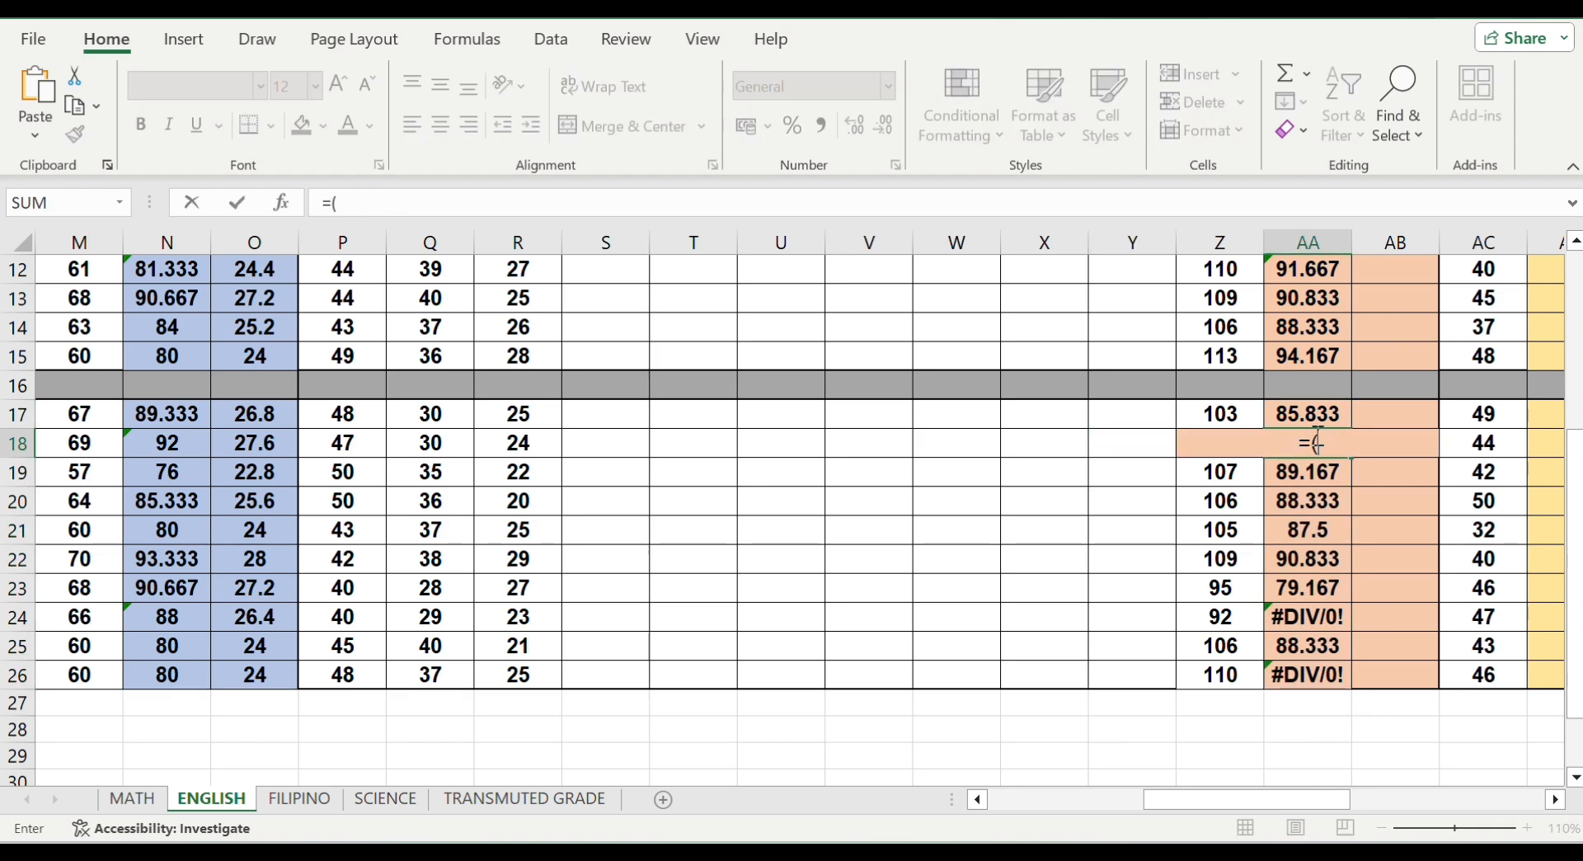
{"action": "type", "text": "Y18"}
{"action": "key", "text": "ctrl+Return"}
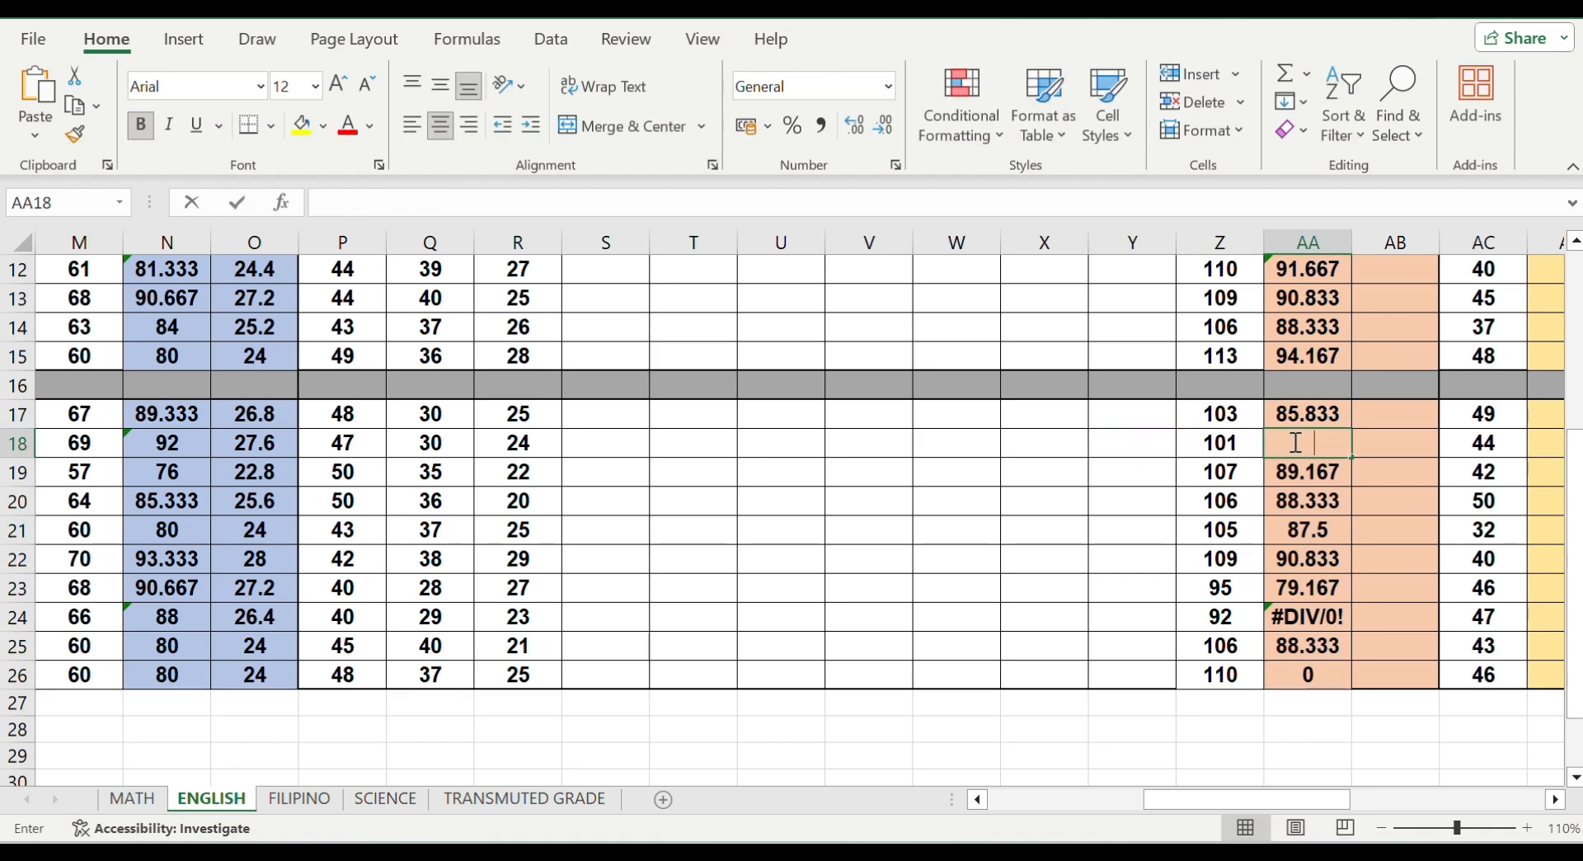
Enter the percentage score formula =(Z18/Z9)*AA9 in AA18
{"action": "type", "text": "=("}
{"action": "left_click", "coordinate": [1220, 442]}
{"action": "type", "text": "/"}
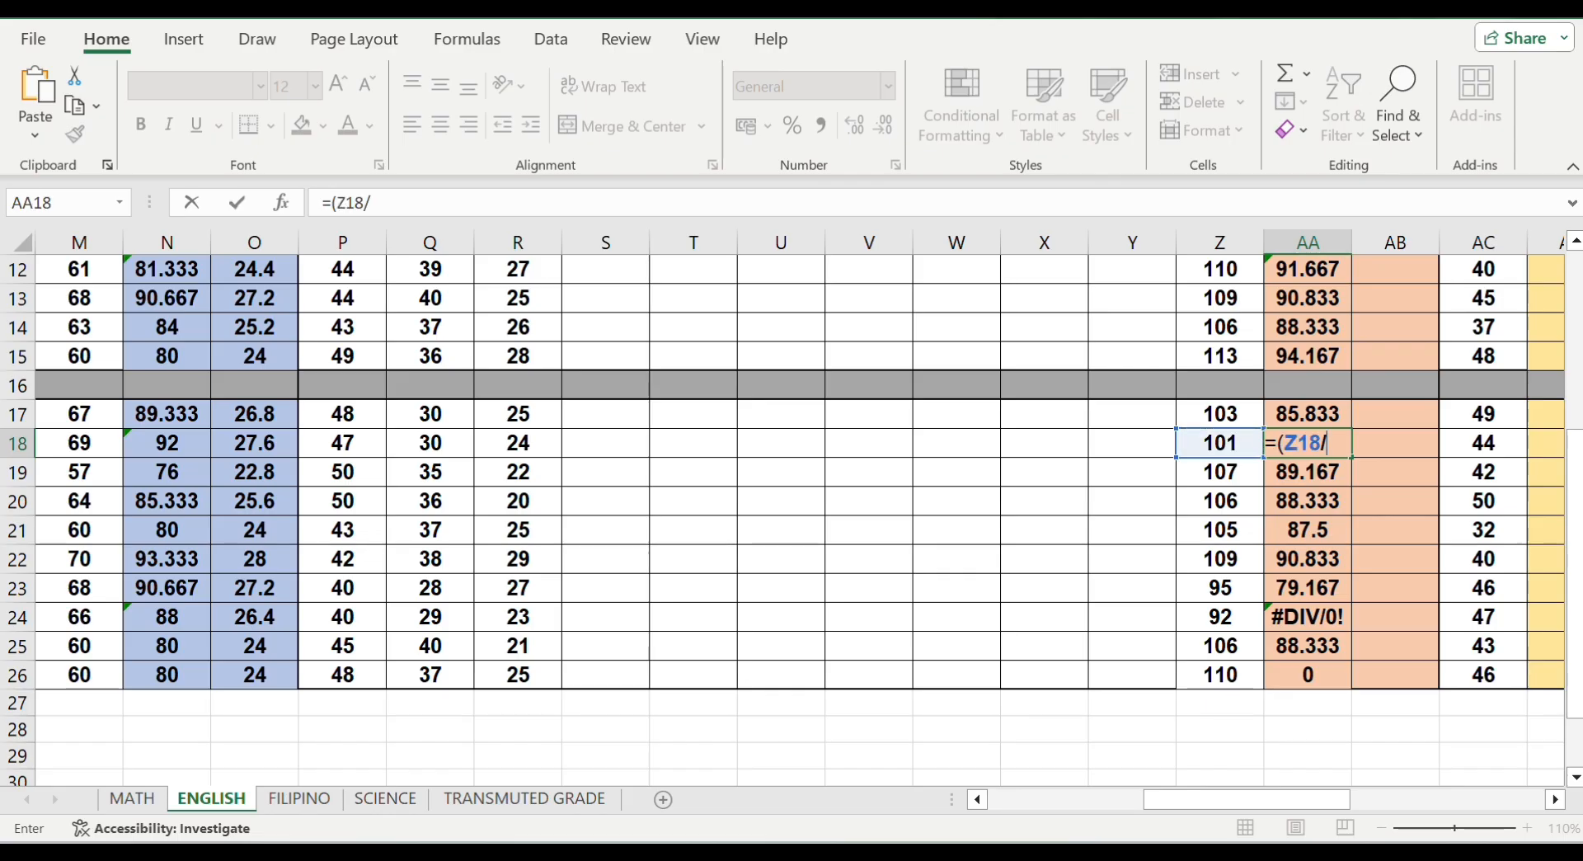
{"action": "scroll", "coordinate": [1264, 495], "scroll_direction": "up", "scroll_amount": 2}
{"action": "left_click", "coordinate": [1221, 325]}
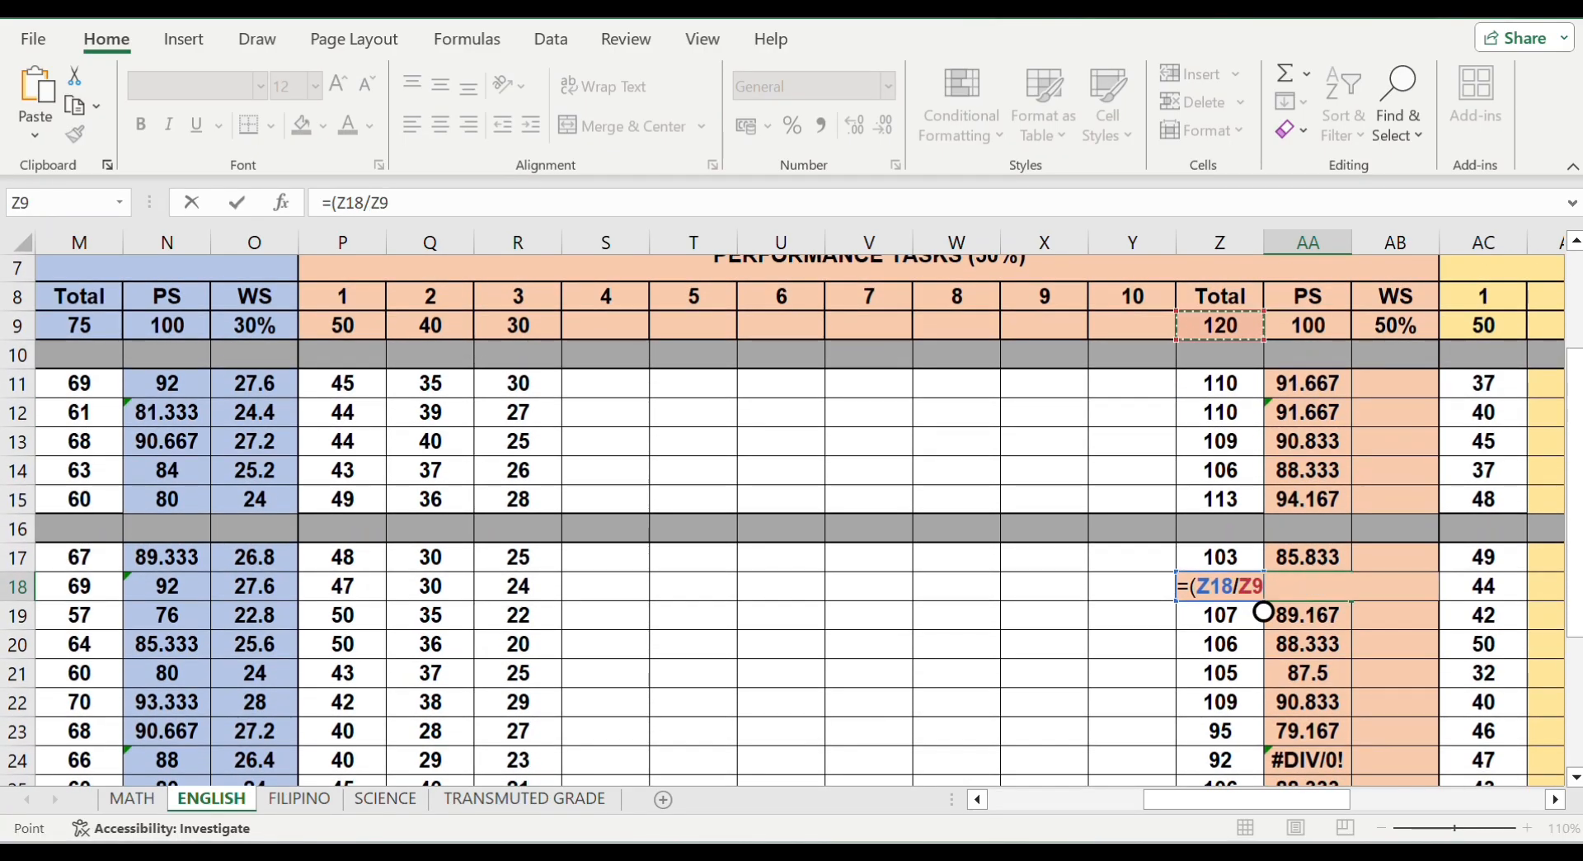
{"action": "type", "text": ")*"}
{"action": "left_click", "coordinate": [1309, 325]}
{"action": "key", "text": "Return"}
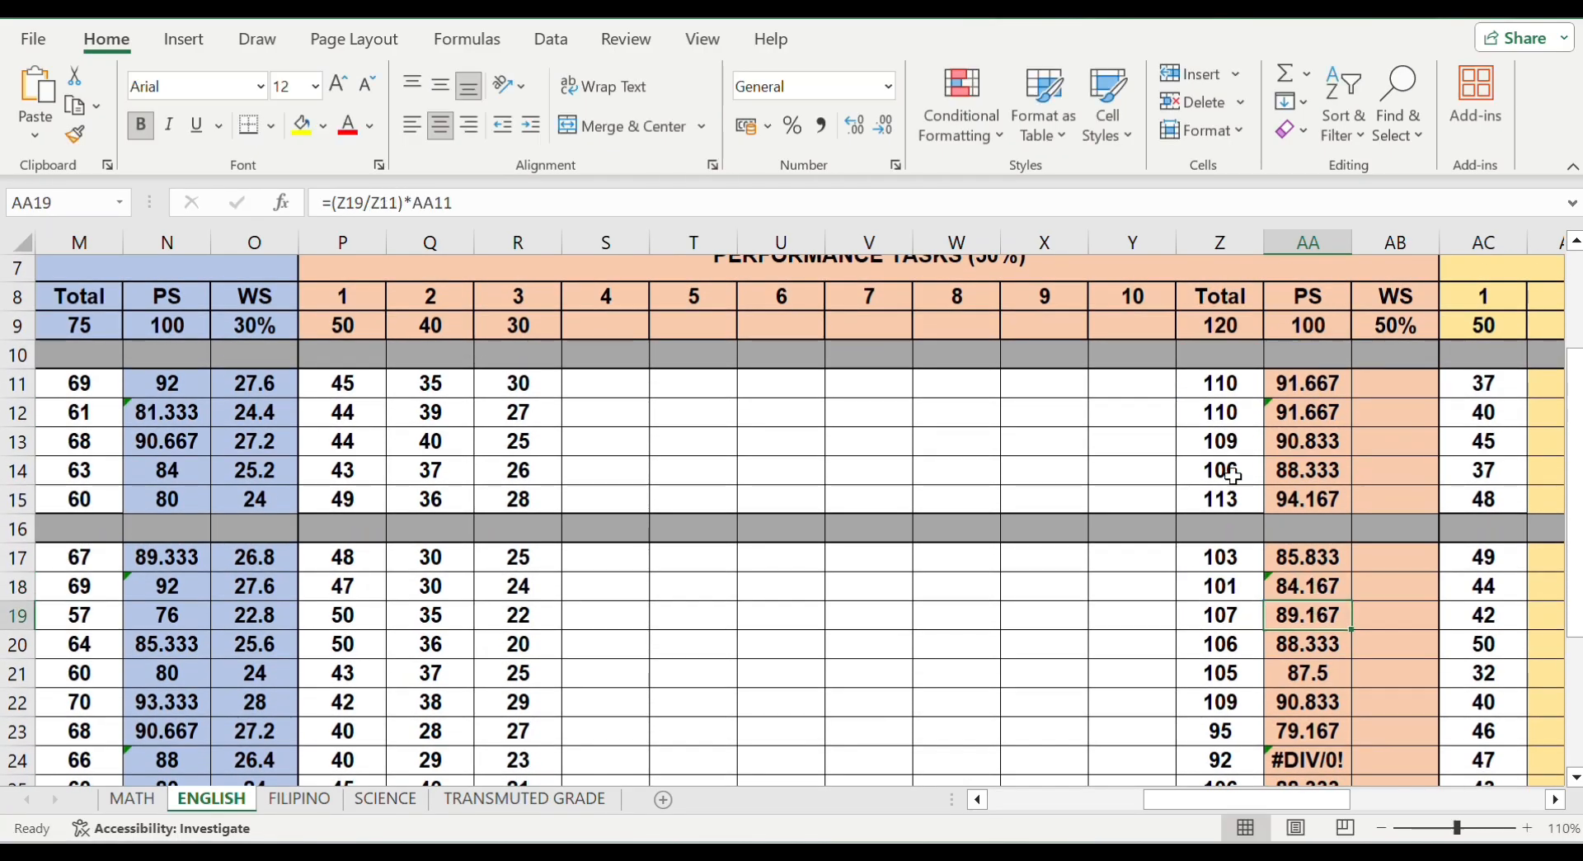
{"action": "left_click", "coordinate": [1338, 752]}
{"action": "type", "text": "="}
{"action": "key", "text": "Escape"}
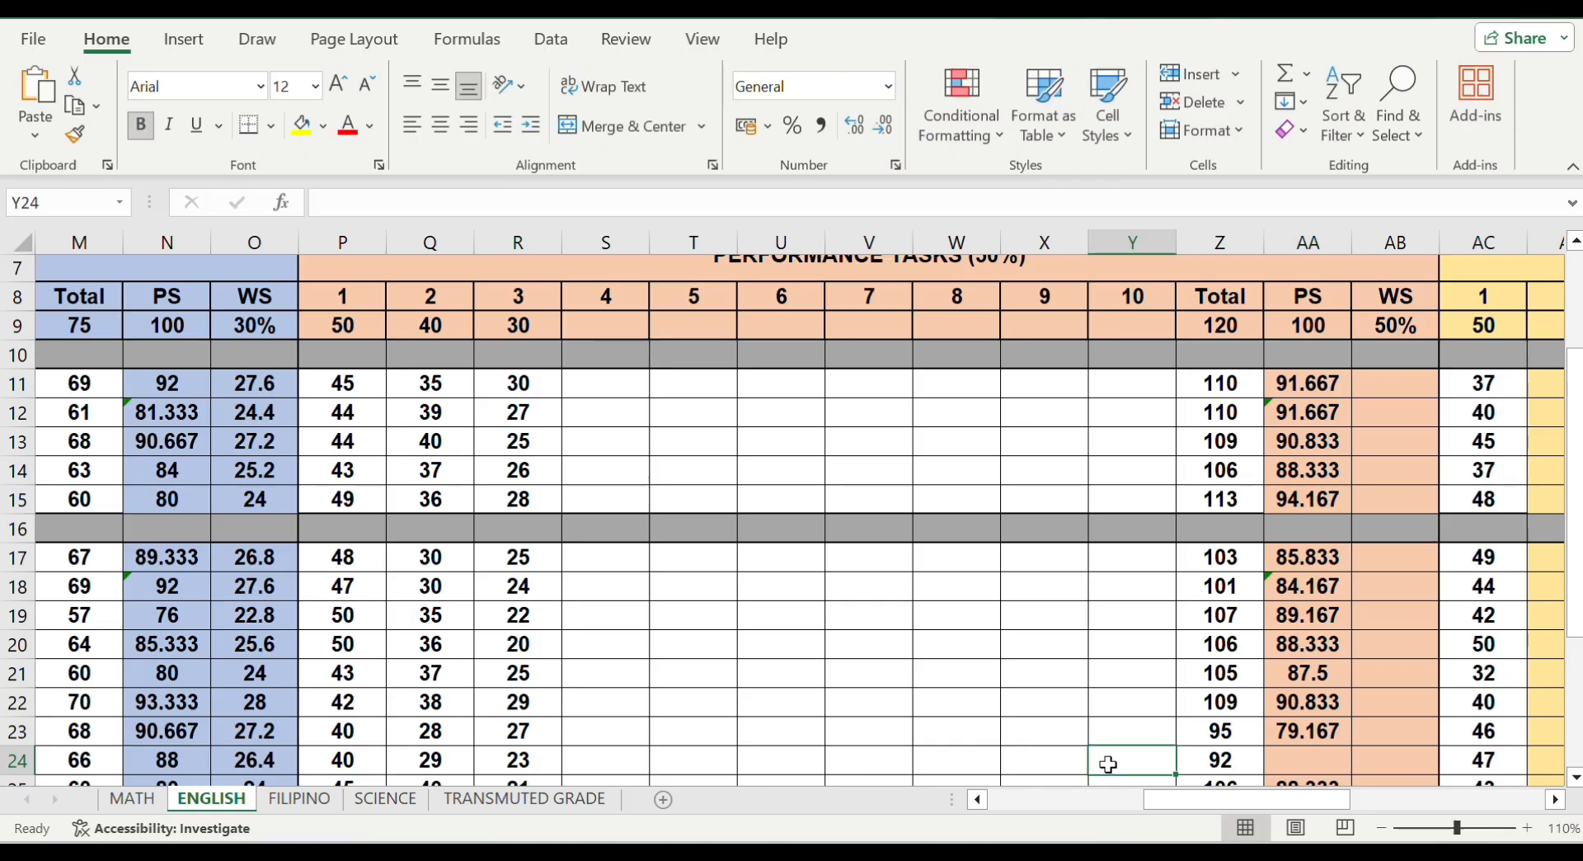
Enter the percentage score formula =(Z24/Z9)*AA9 in AA24
{"action": "left_click", "coordinate": [1307, 759]}
{"action": "type", "text": "=("}
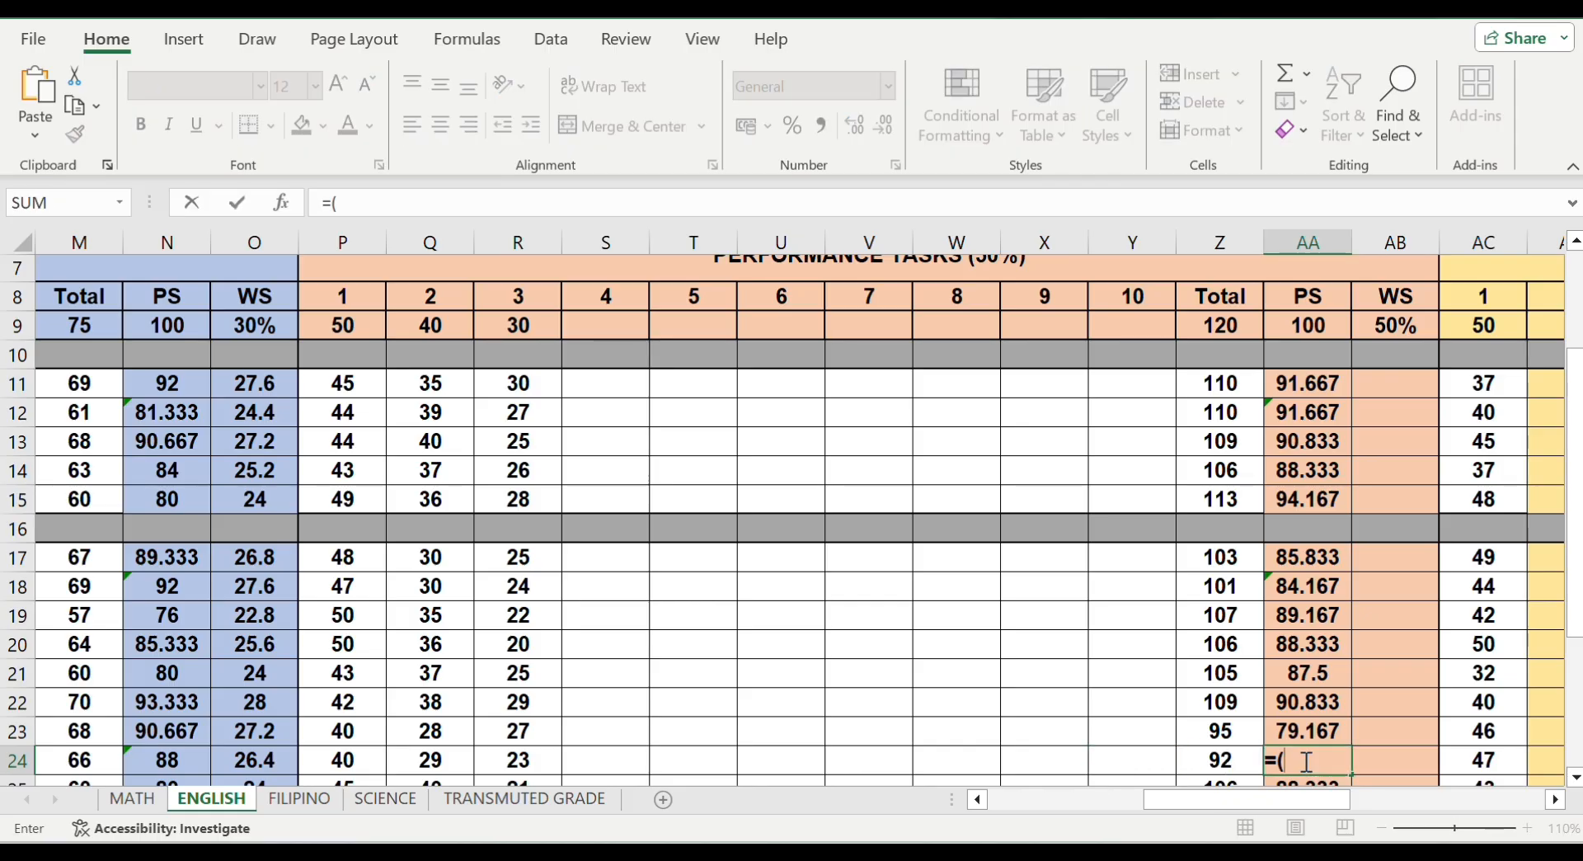
{"action": "left_click", "coordinate": [1220, 760]}
{"action": "type", "text": "/"}
{"action": "left_click", "coordinate": [1220, 324]}
{"action": "type", "text": ")*"}
{"action": "left_click", "coordinate": [1308, 325]}
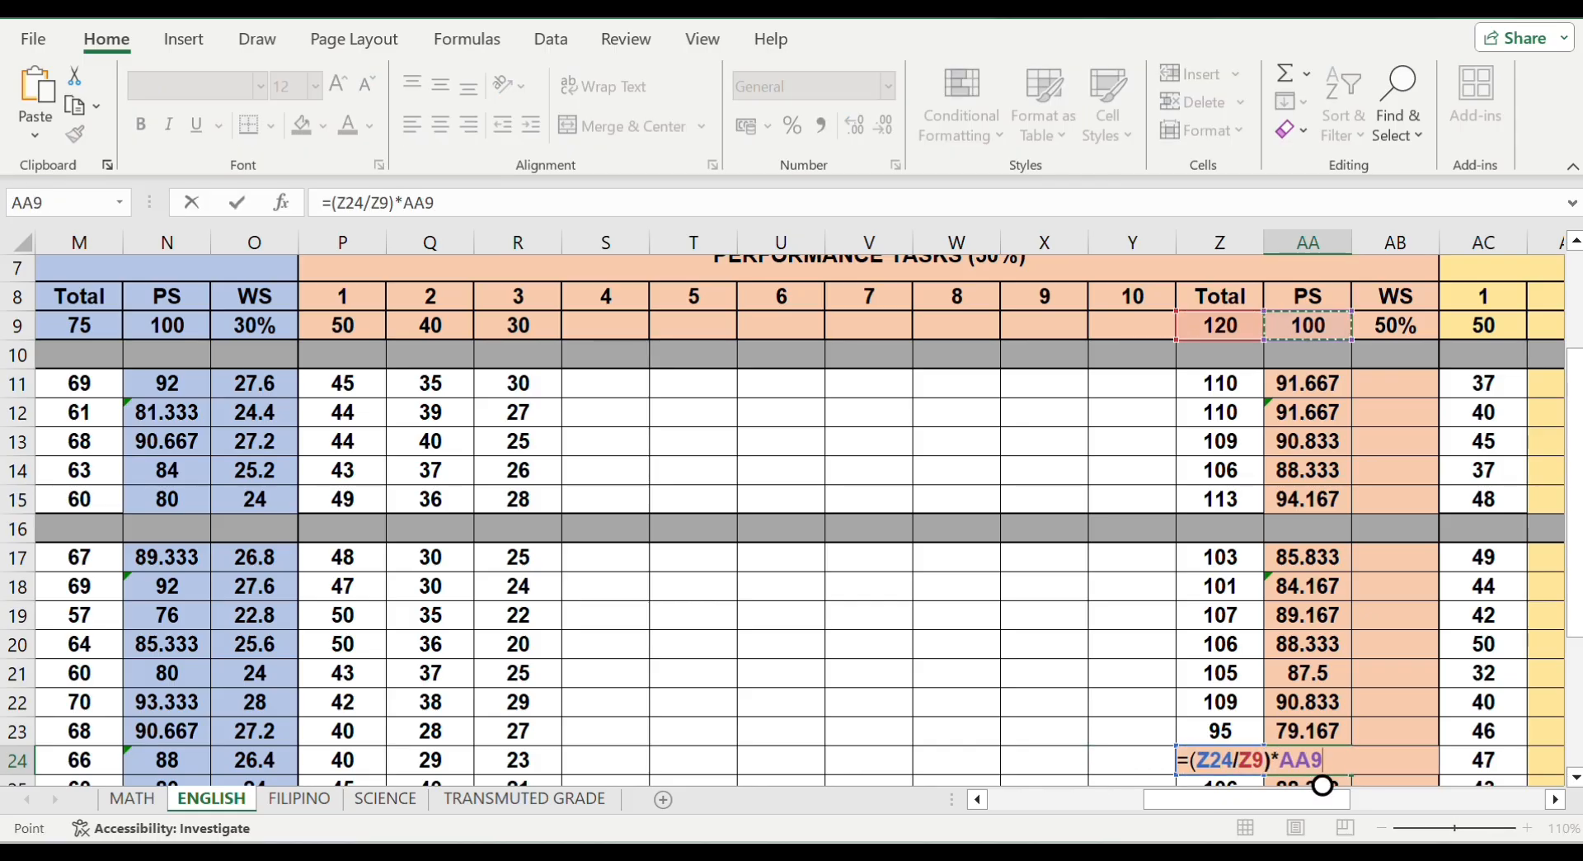
{"action": "key", "text": "Return"}
Calculate the performance tasks weighted score in AB11 with =AA11*0.5
{"action": "left_click_drag", "start_coordinate": [1575, 634], "coordinate": [1575, 601]}
{"action": "left_click", "coordinate": [1410, 416]}
{"action": "type", "text": "="}
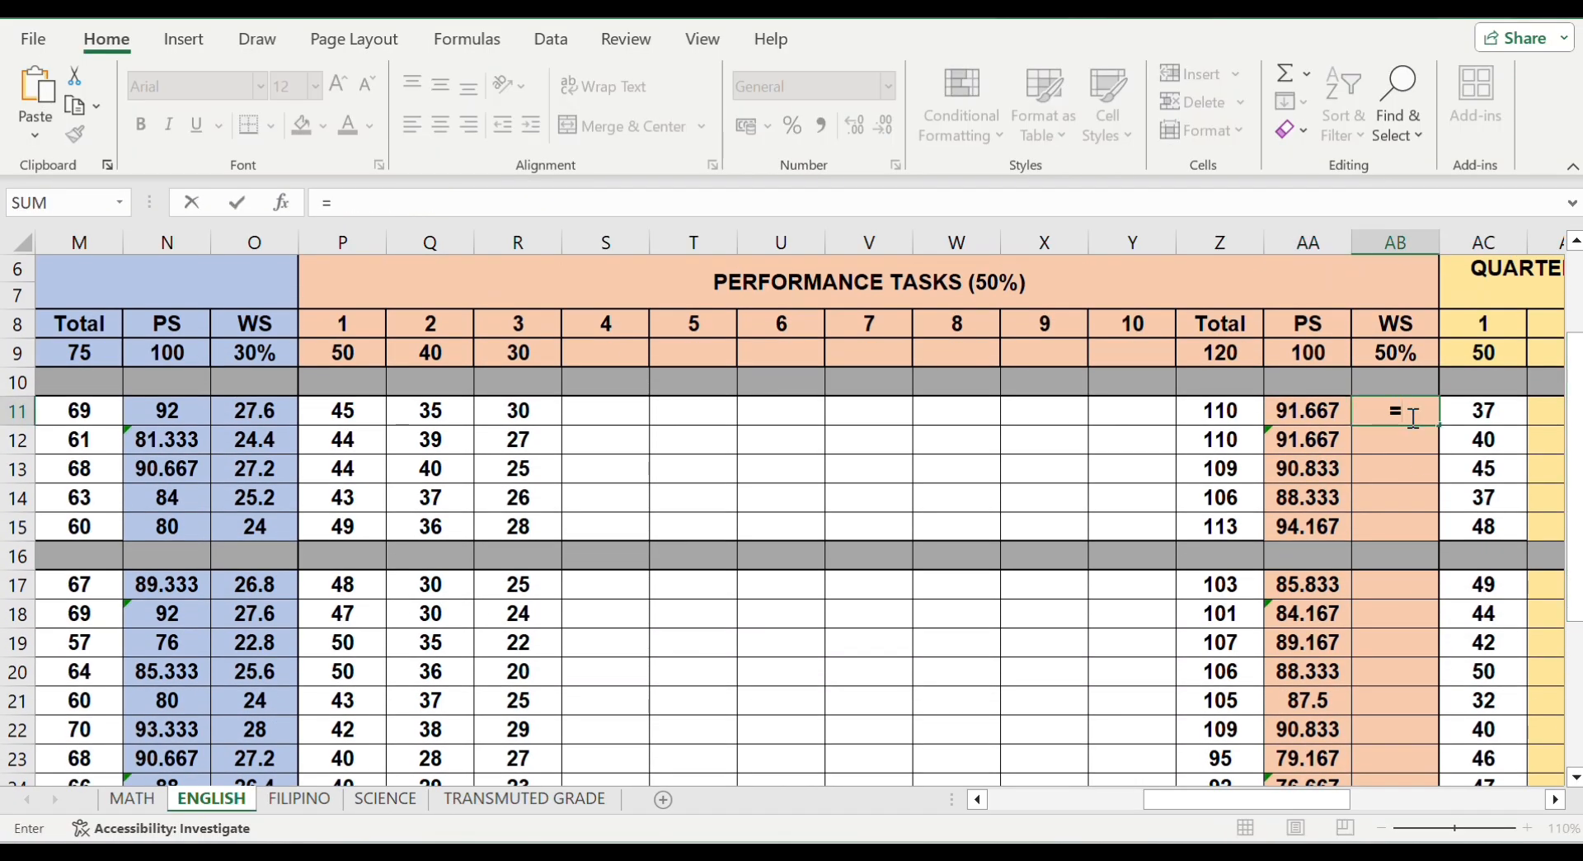
{"action": "key", "text": "Left"}
{"action": "type", "text": "*0."}
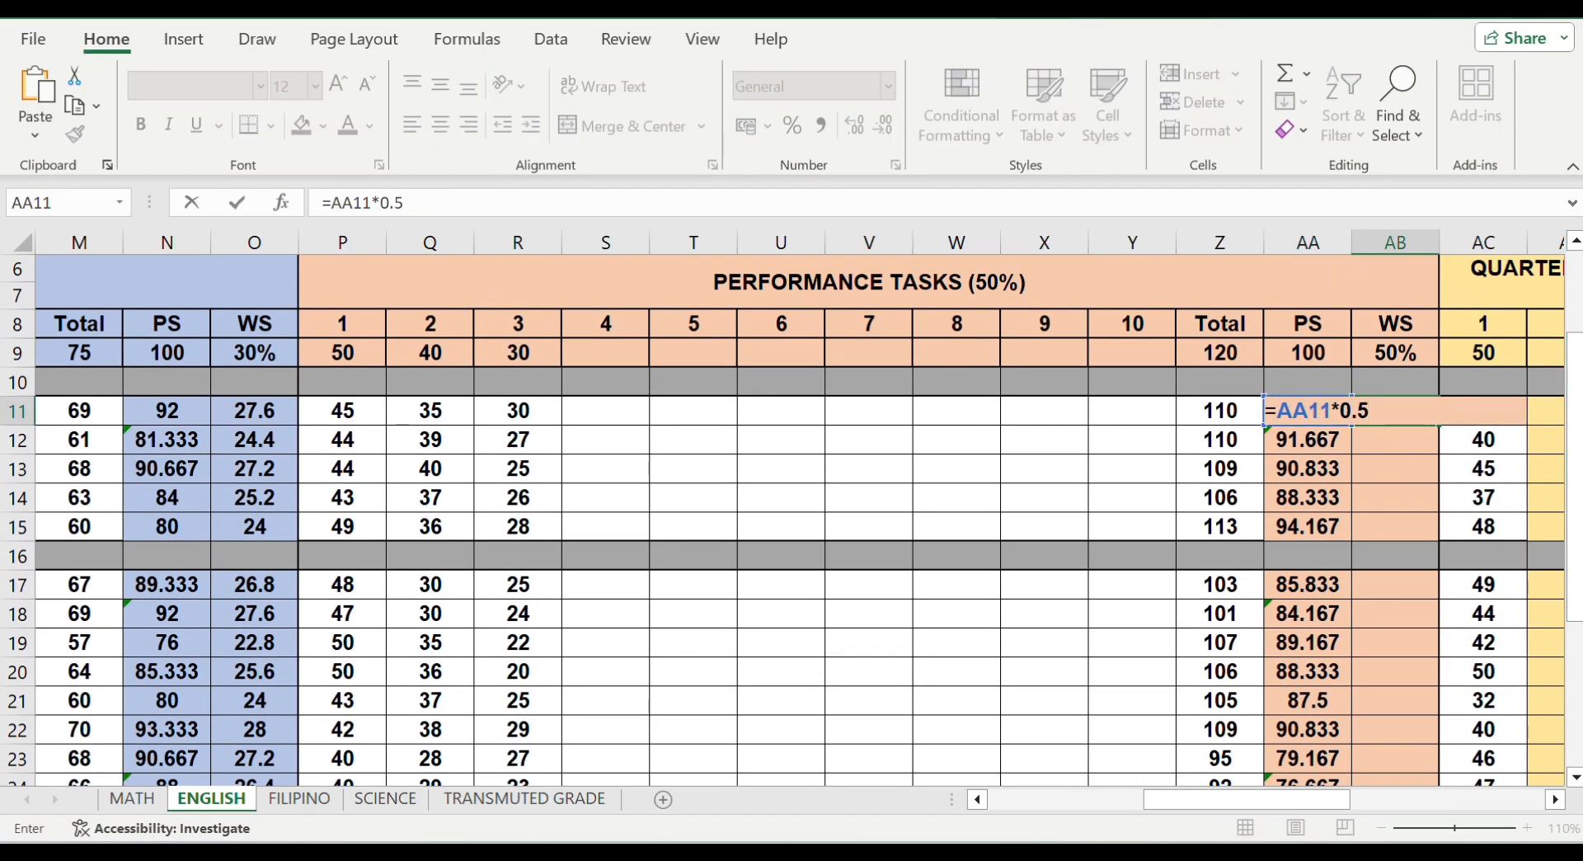
{"action": "type", "text": "5"}
{"action": "key", "text": "Return"}
Calculate the performance tasks weighted score in AB12 with =AA12*0.5
{"action": "type", "text": "="}
{"action": "key", "text": "Left"}
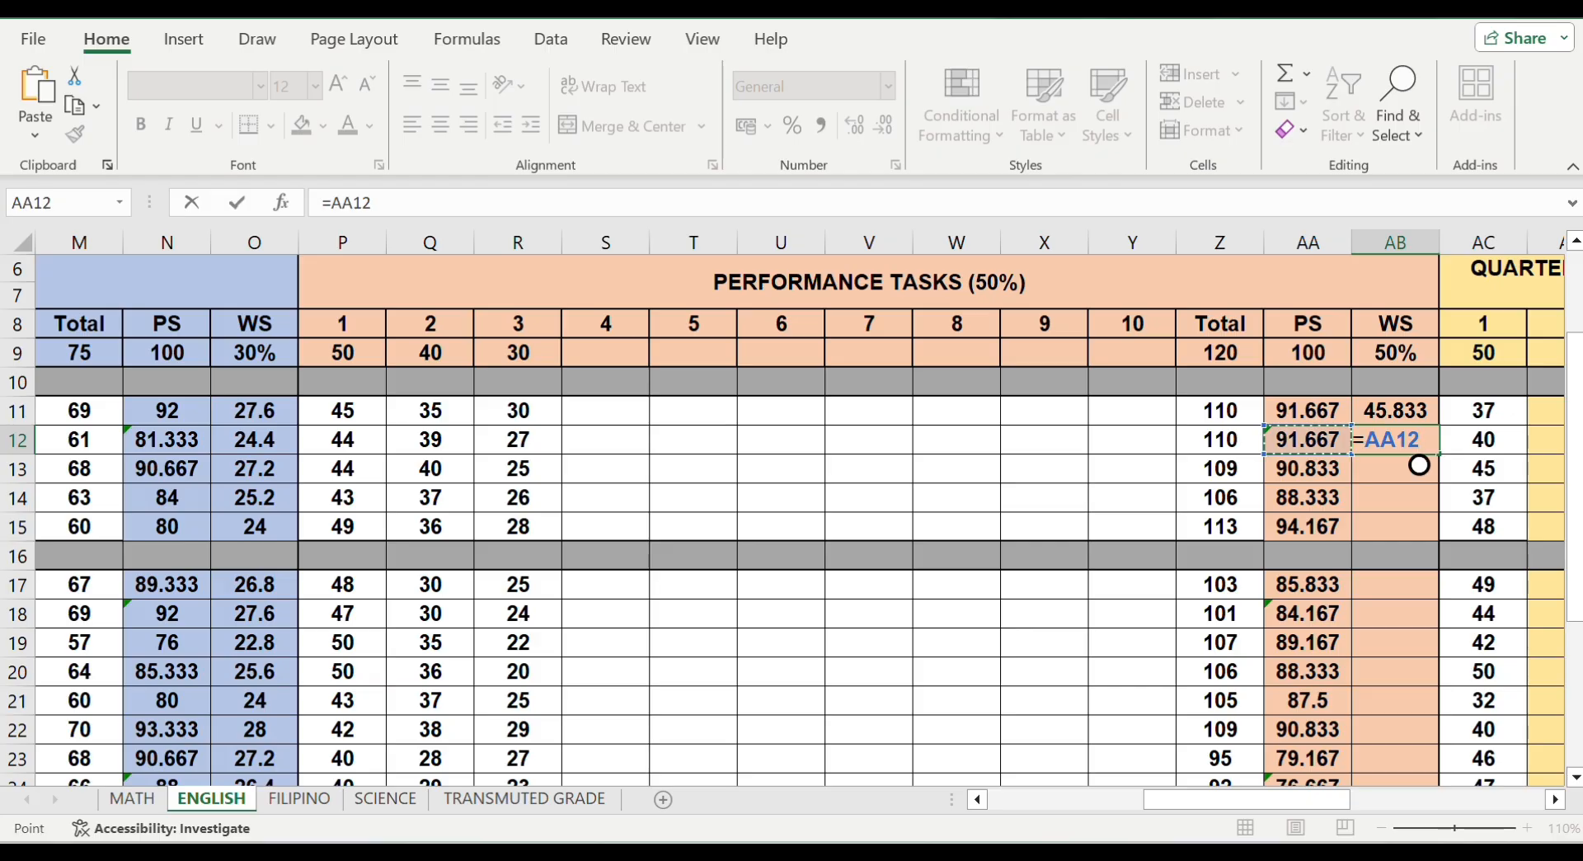
{"action": "type", "text": "*0.5"}
{"action": "key", "text": "Return"}
{"action": "type", "text": "="}
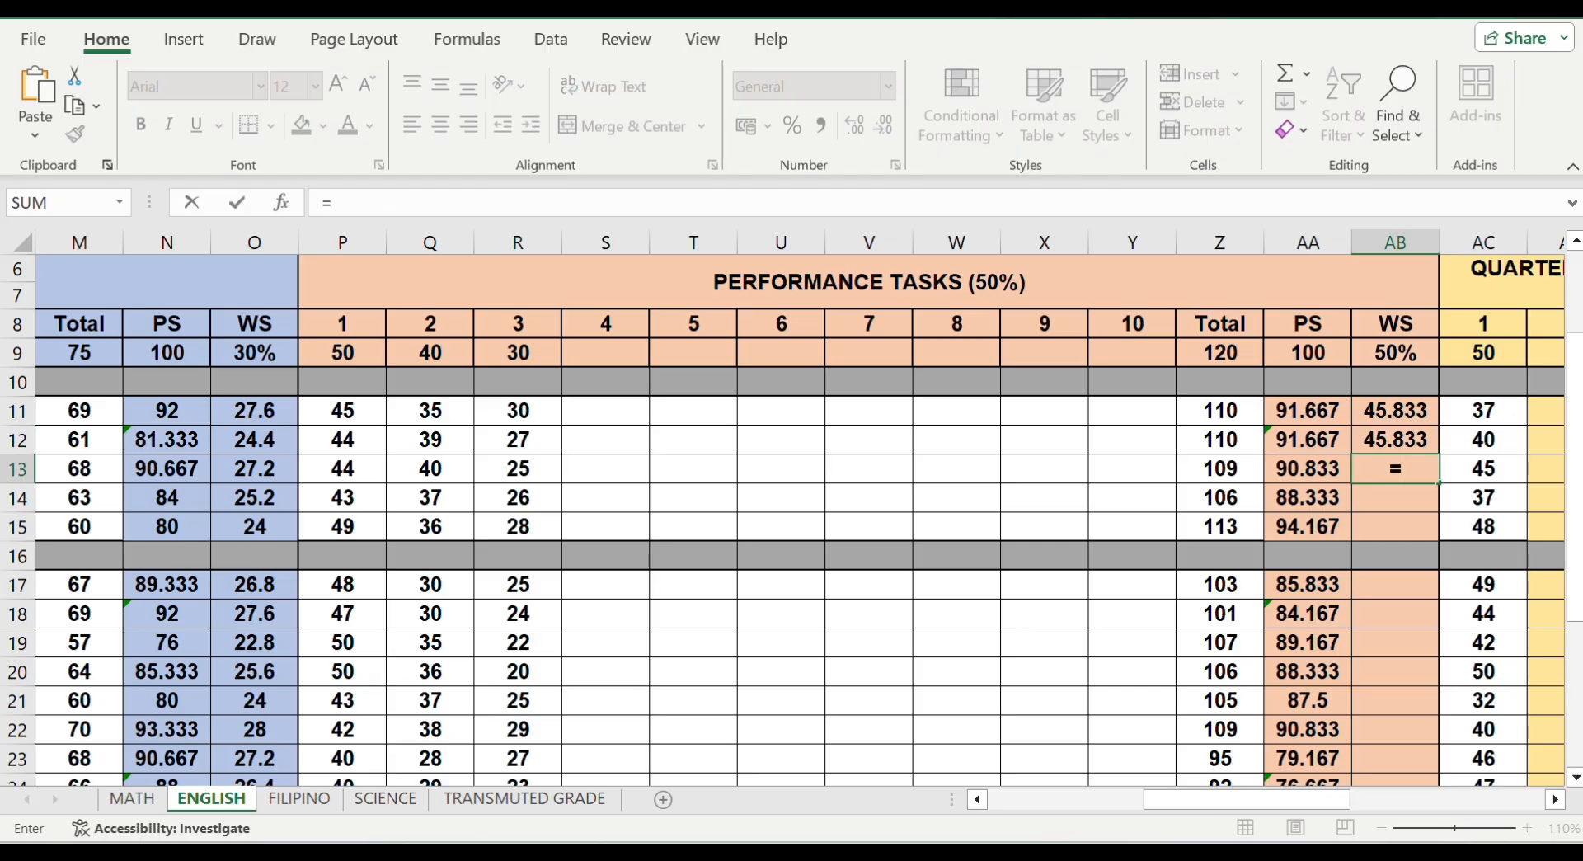
{"action": "key", "text": "Escape"}
Fill the weighted score formula from AB11 down to AB15
{"action": "left_click", "coordinate": [1394, 439]}
{"action": "left_click_drag", "start_coordinate": [1438, 453], "coordinate": [1429, 525]}
{"action": "double_click", "coordinate": [1393, 592]}
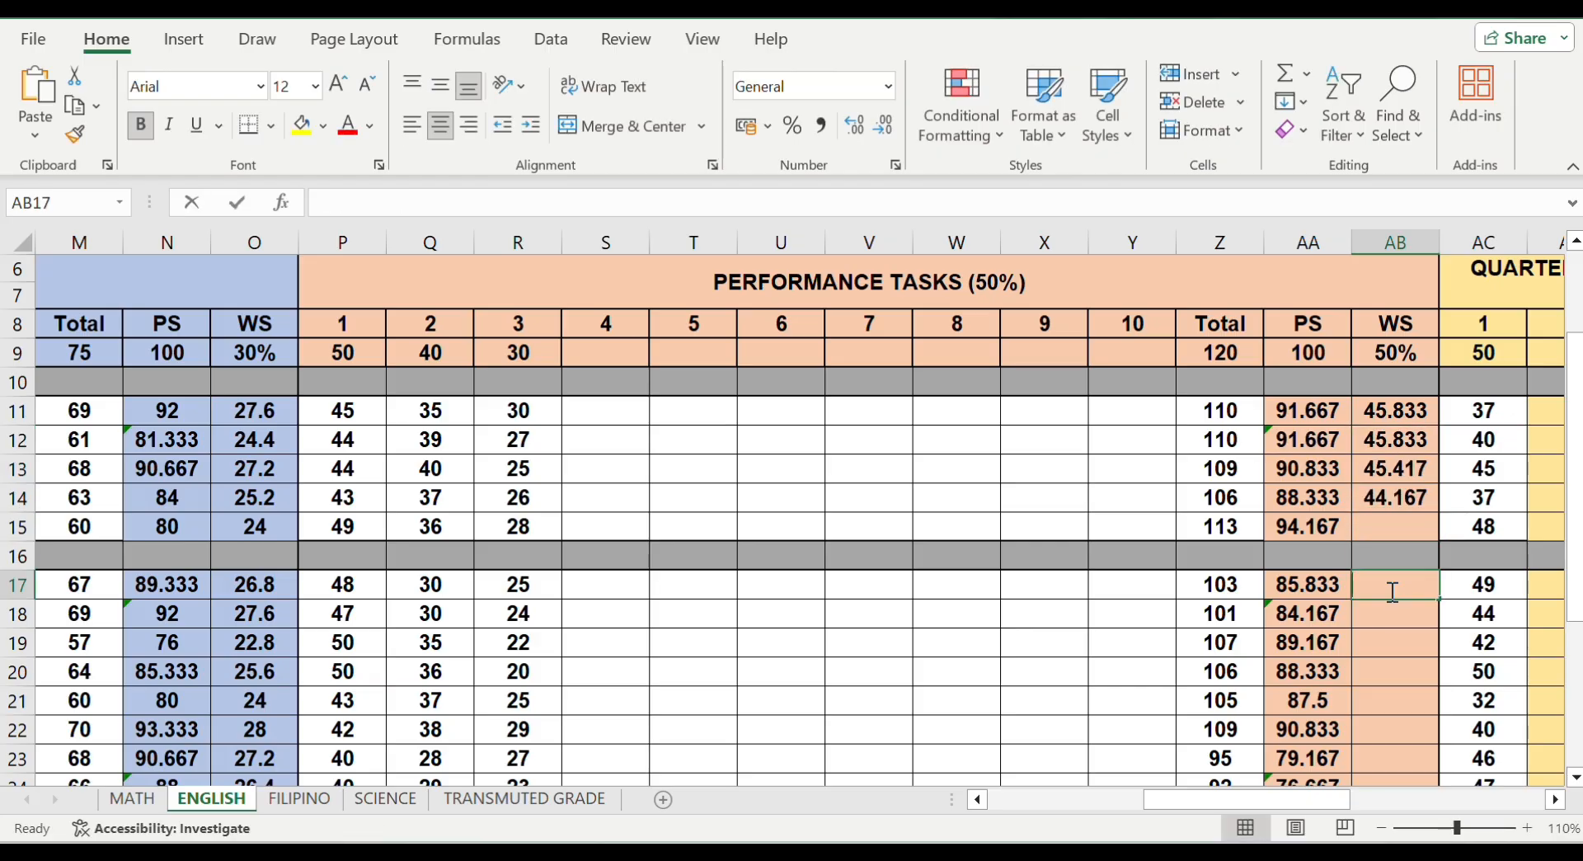
{"action": "left_click", "coordinate": [1403, 498]}
{"action": "left_click", "coordinate": [1393, 415]}
{"action": "left_click_drag", "start_coordinate": [1438, 425], "coordinate": [1426, 532]}
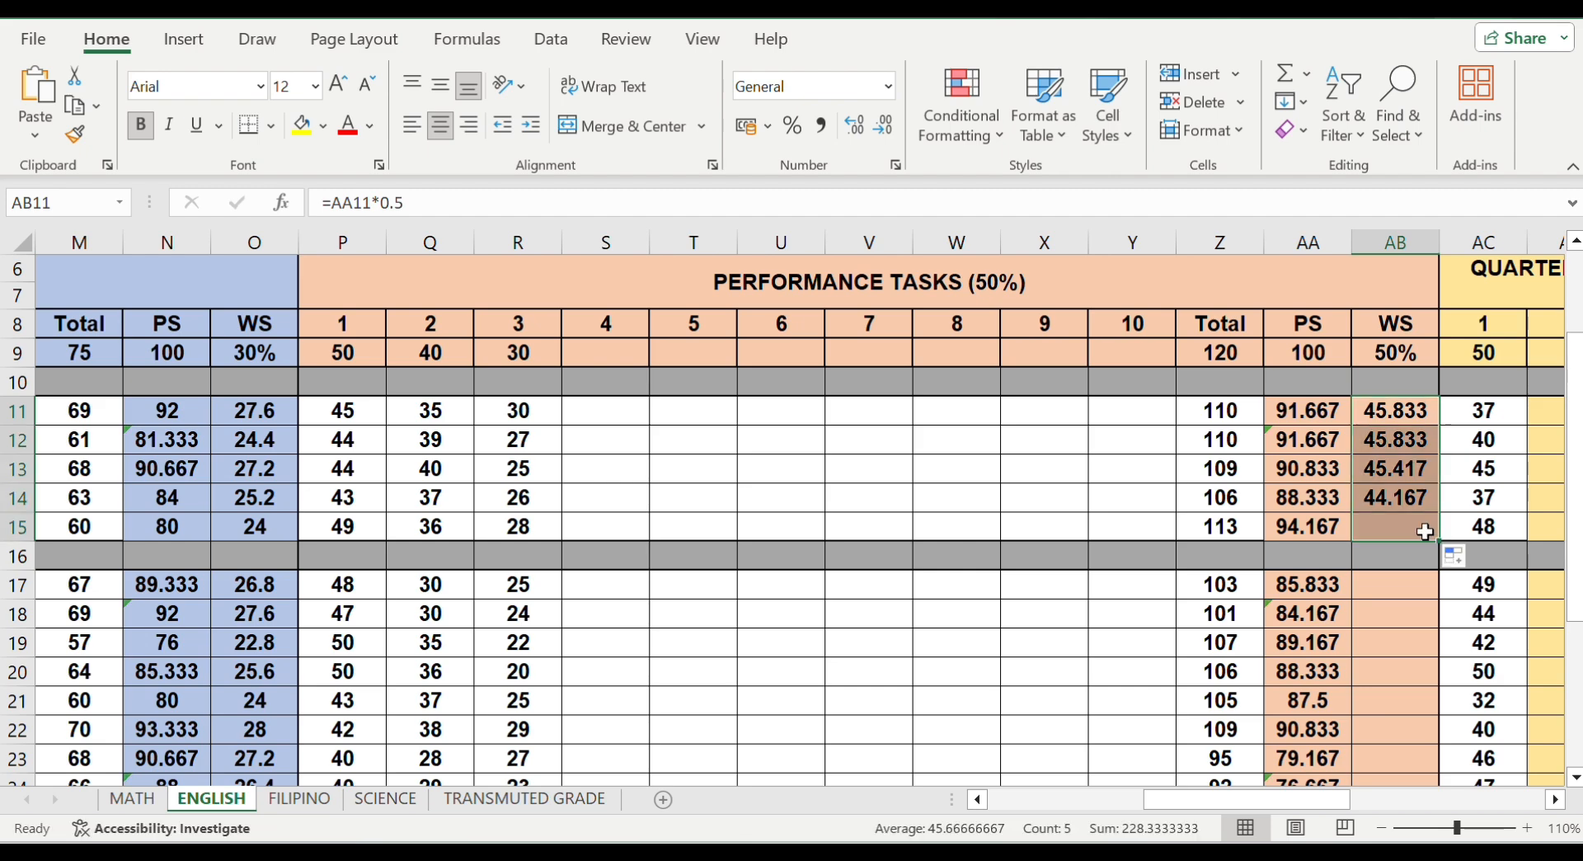
Calculate the performance tasks weighted score in AB17 with =AA17*0.5 and fill the formula down to AB26
{"action": "left_click", "coordinate": [1408, 587]}
{"action": "type", "text": "="}
{"action": "key", "text": "Left"}
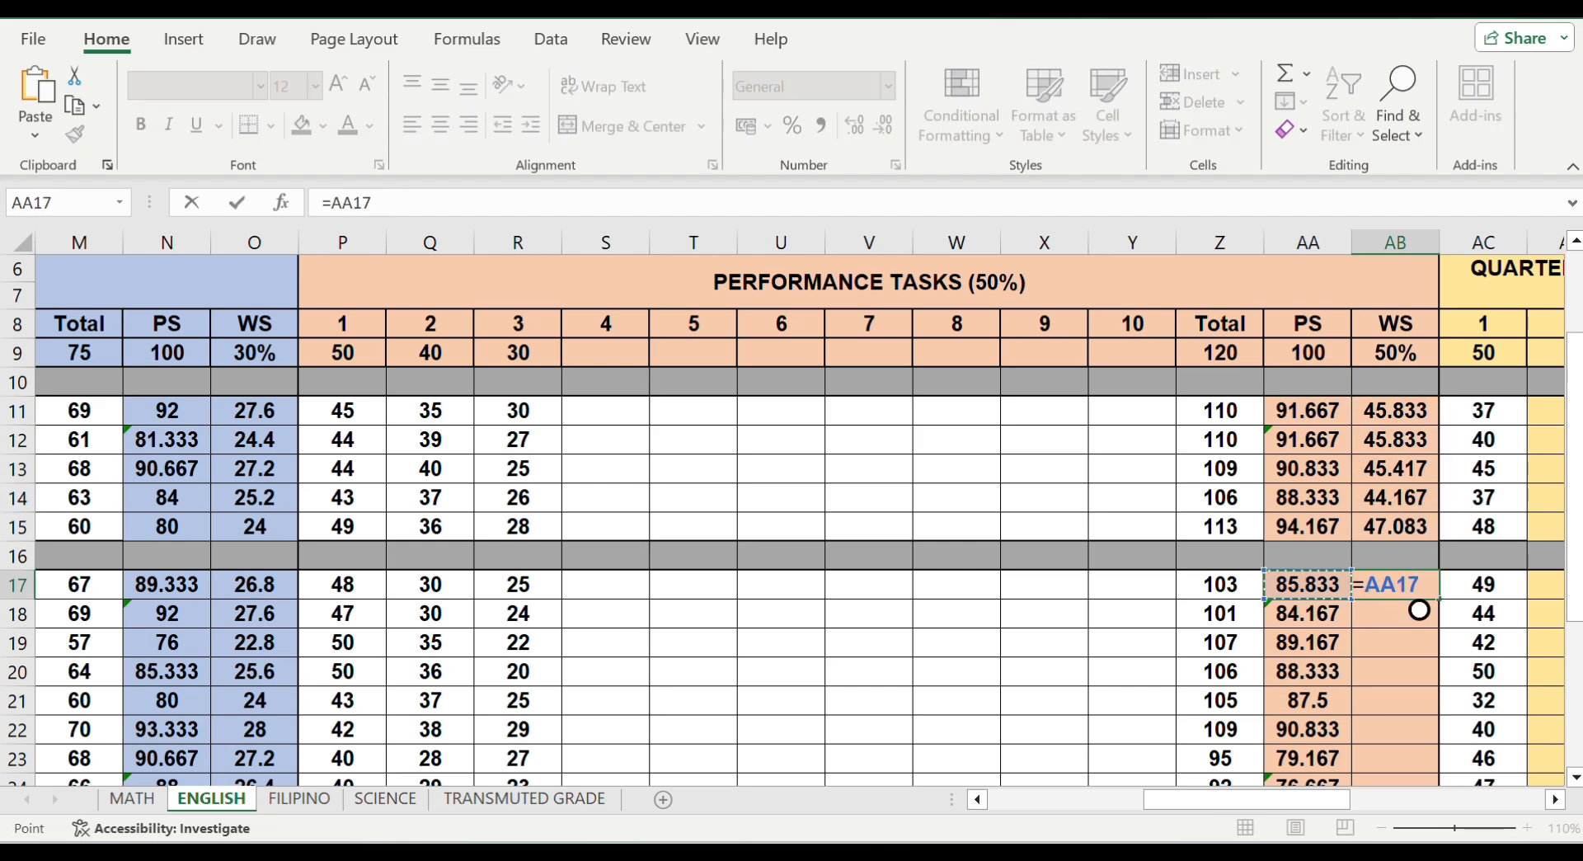
{"action": "type", "text": "*0."}
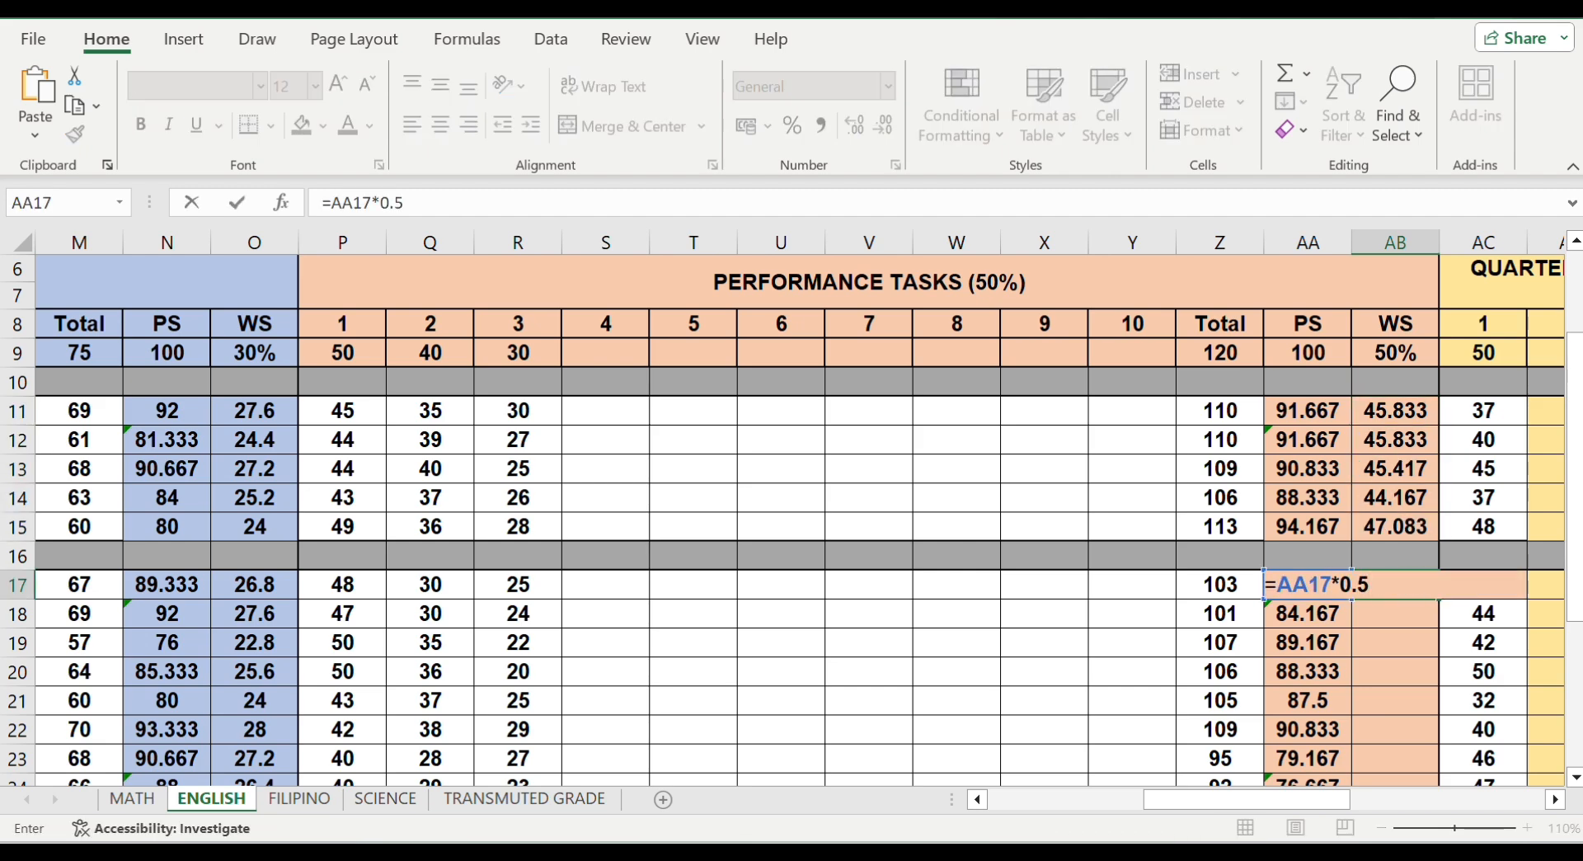
{"action": "type", "text": "5"}
{"action": "key", "text": "Return"}
{"action": "left_click", "coordinate": [1413, 593]}
{"action": "left_click_drag", "start_coordinate": [1438, 599], "coordinate": [1406, 703]}
Calculate the quarterly assessment percentage score in AD11 with =(AC11/AC9)*AD9 and fill the formula down to AD15
{"action": "scroll", "coordinate": [1406, 703], "scroll_direction": "right", "scroll_amount": 3}
{"action": "scroll", "coordinate": [1154, 577], "scroll_direction": "up", "scroll_amount": 4}
{"action": "left_click", "coordinate": [1083, 568]}
{"action": "type", "text": "="}
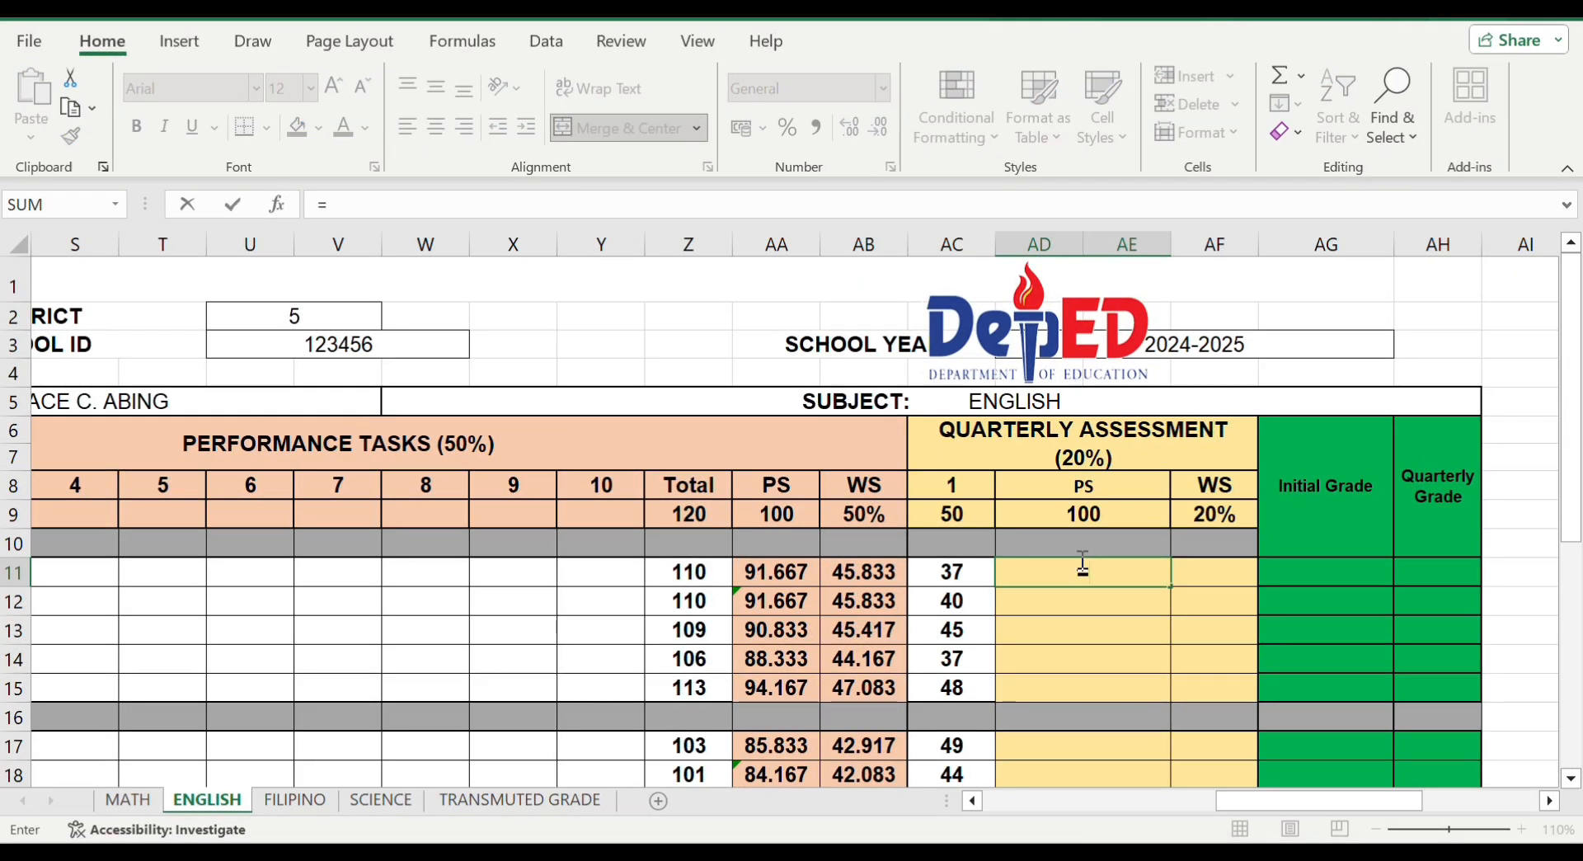
{"action": "type", "text": "("}
{"action": "key", "text": "Left"}
{"action": "type", "text": "/"}
{"action": "key", "text": "Left"}
{"action": "key", "text": "Up"}
{"action": "key", "text": "Up"}
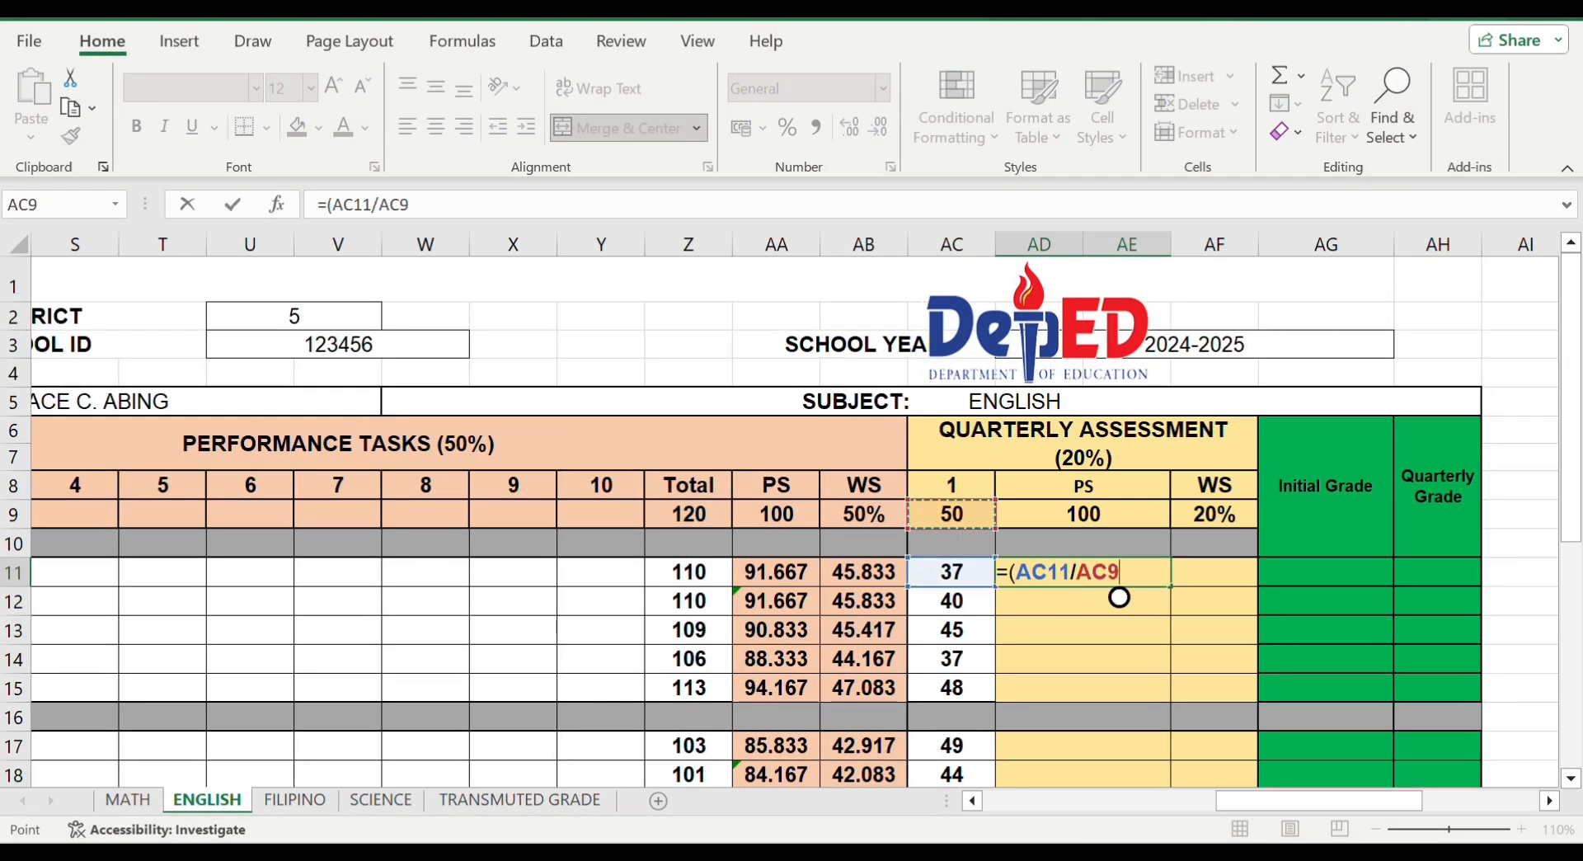
{"action": "type", "text": ")*"}
{"action": "key", "text": "Up"}
{"action": "key", "text": "Up"}
{"action": "key", "text": "Return"}
{"action": "left_click", "coordinate": [1152, 572]}
{"action": "left_click_drag", "start_coordinate": [1170, 586], "coordinate": [1166, 697]}
Replace the percentage score formula in AD12 with =(AC12/AC9)*AD9
{"action": "left_click", "coordinate": [1010, 603]}
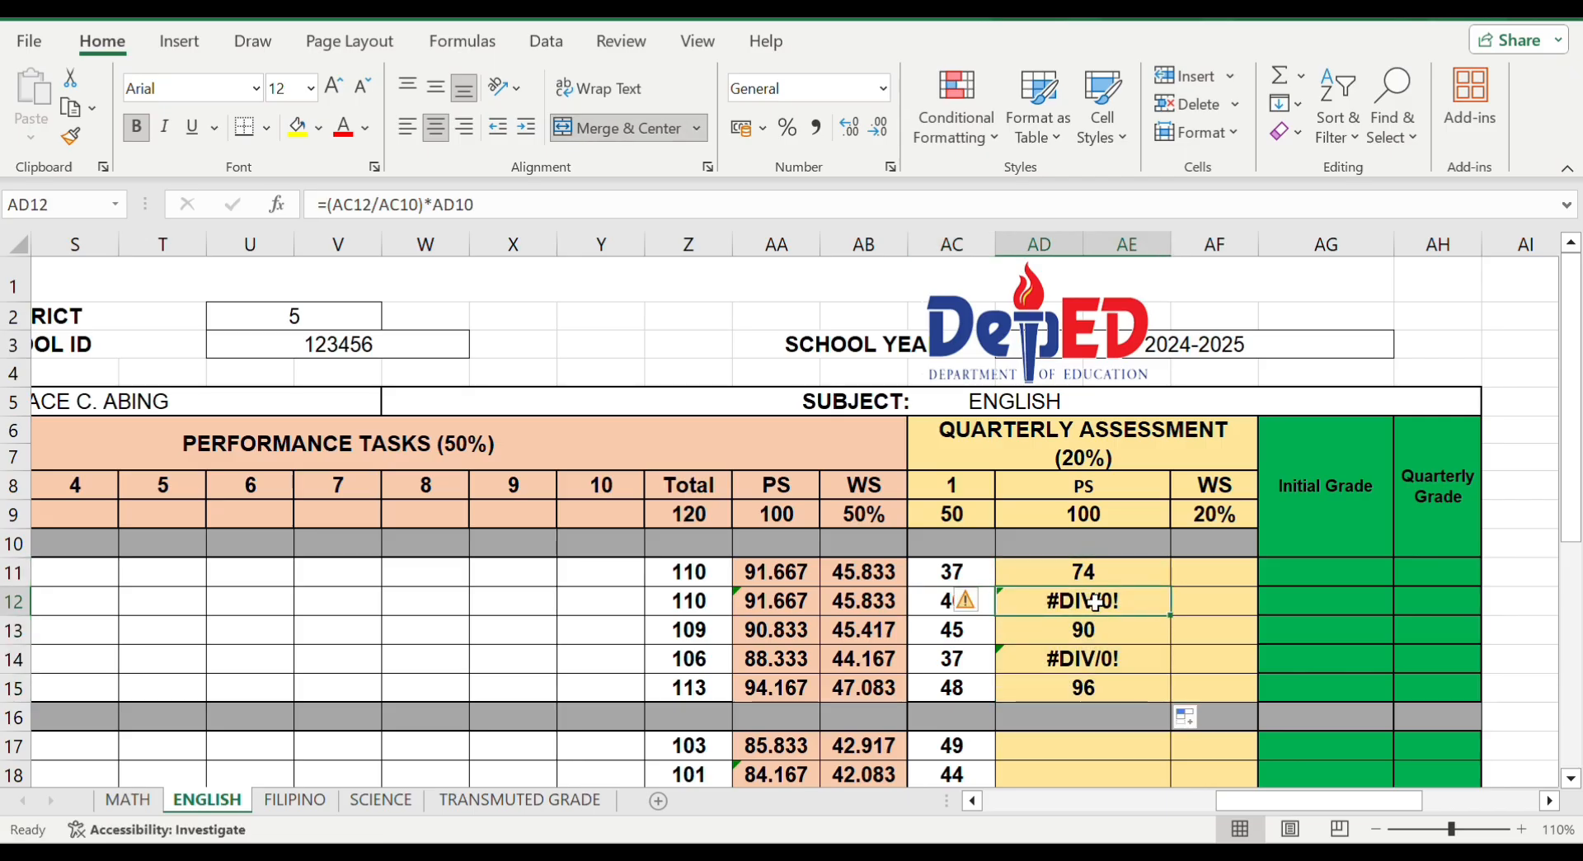
{"action": "key", "text": "Delete"}
{"action": "type", "text": "=("}
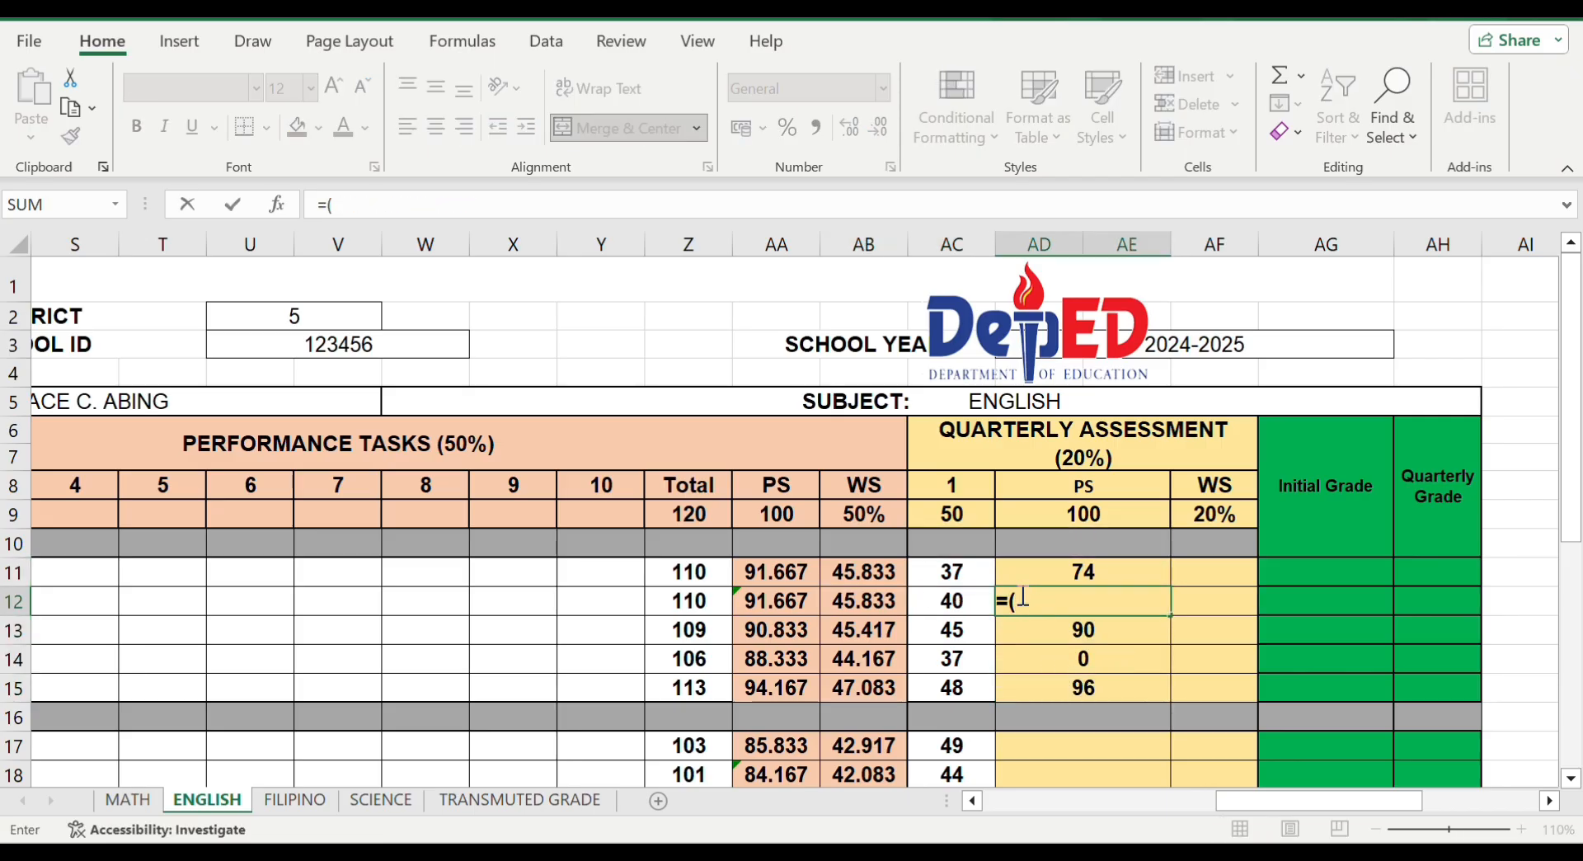
{"action": "key", "text": "Left"}
{"action": "type", "text": "/"}
{"action": "key", "text": "Up"}
{"action": "key", "text": "Up"}
{"action": "key", "text": "Up"}
{"action": "key", "text": "Up"}
{"action": "type", "text": ")"}
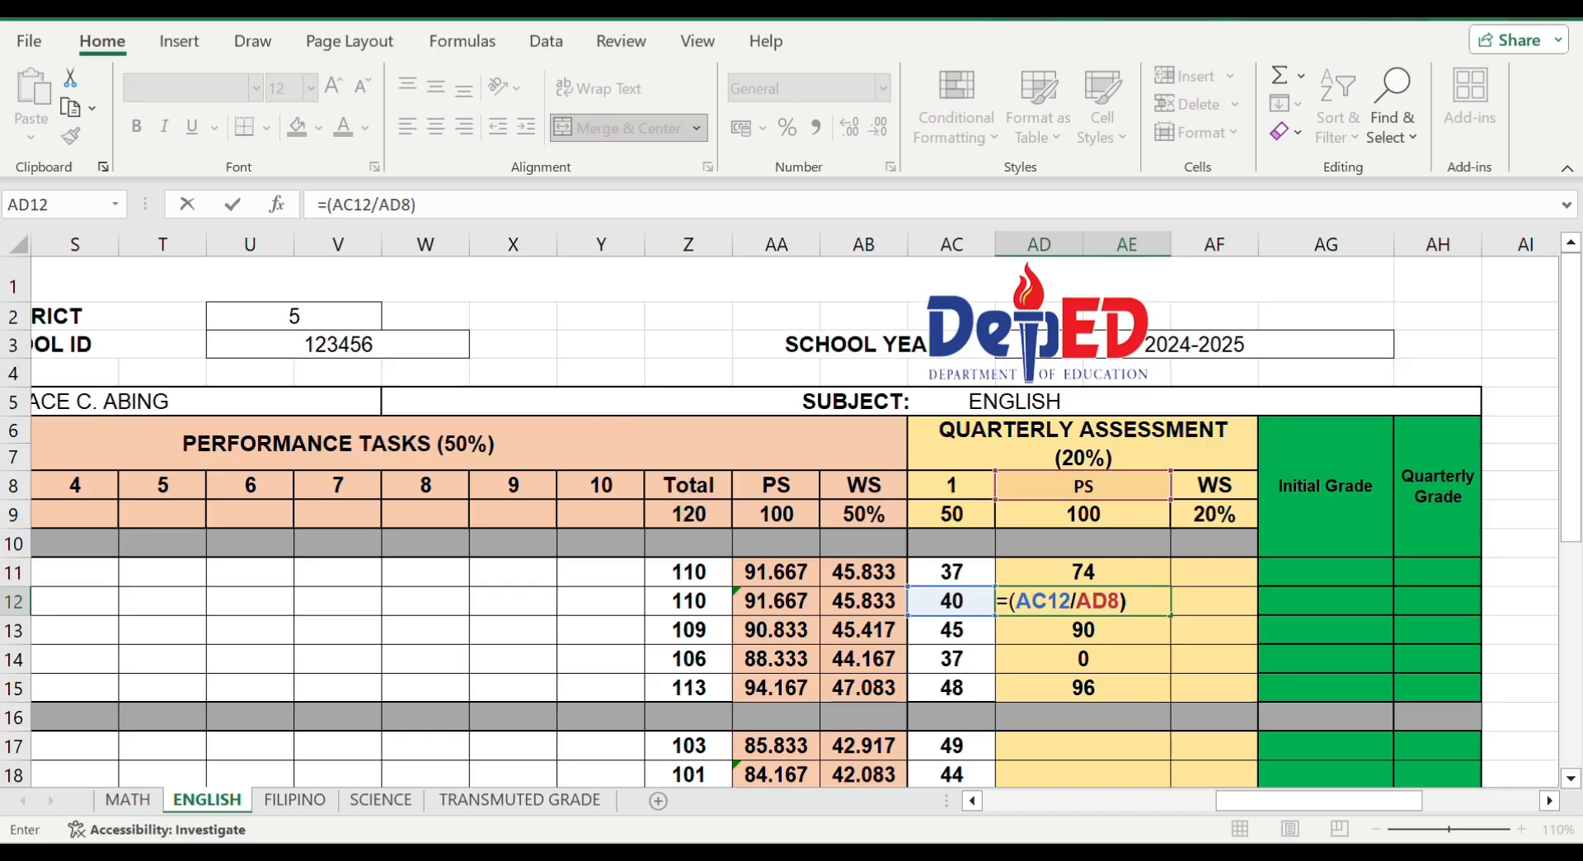
{"action": "key", "text": "BackSpace"}
{"action": "key", "text": "BackSpace"}
{"action": "key", "text": "BackSpace"}
{"action": "key", "text": "BackSpace"}
{"action": "key", "text": "Left"}
{"action": "key", "text": "Up"}
{"action": "key", "text": "Up"}
{"action": "key", "text": "Up"}
{"action": "type", "text": ")*"}
{"action": "key", "text": "Up"}
{"action": "key", "text": "Up"}
{"action": "key", "text": "Up"}
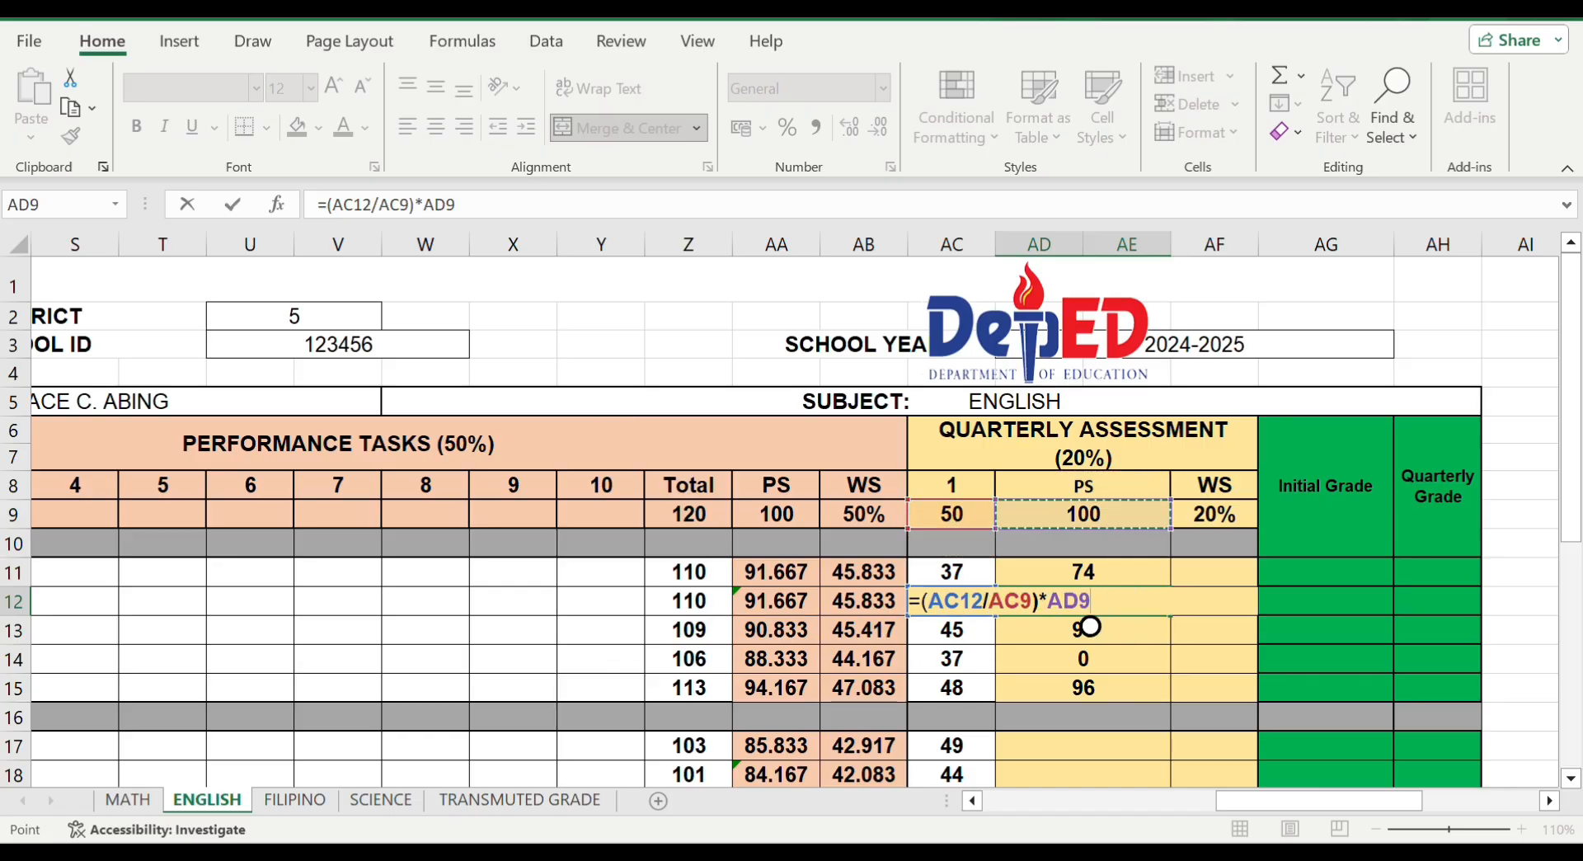
{"action": "key", "text": "Return"}
Calculate the quarterly assessment percentage score in AD17 with =(AC17/AC9)*AD9 and fill the formula down to AD26
{"action": "left_click", "coordinate": [1049, 742]}
{"action": "type", "text": "="}
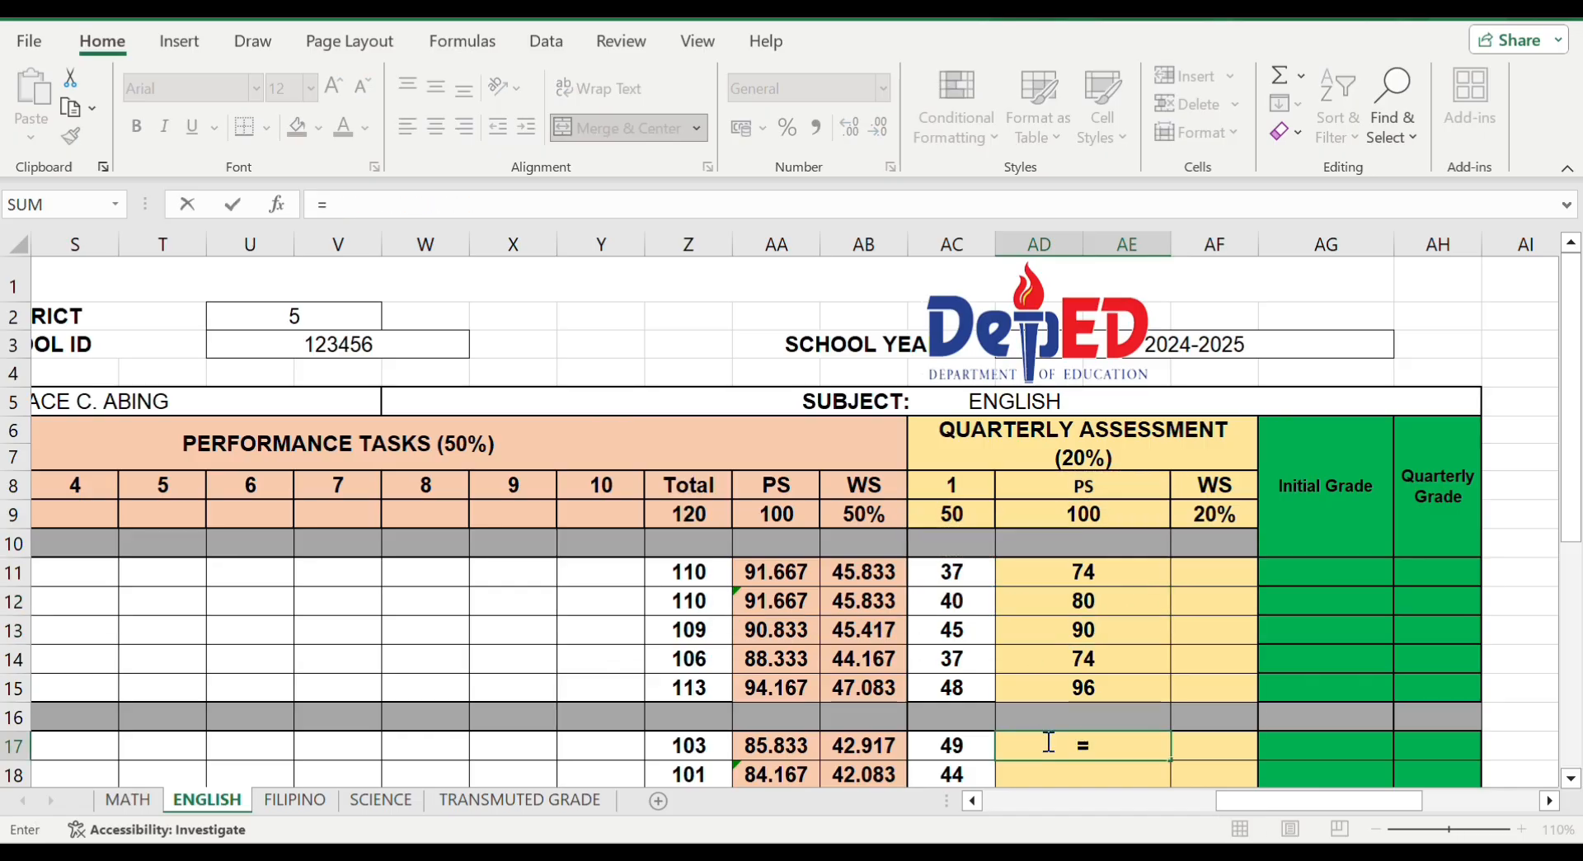
{"action": "type", "text": "("}
{"action": "key", "text": "Left"}
{"action": "type", "text": "/"}
{"action": "key", "text": "Up"}
{"action": "key", "text": "Up"}
{"action": "key", "text": "Up"}
{"action": "key", "text": "Up"}
{"action": "key", "text": "Up"}
{"action": "key", "text": "Up"}
{"action": "key", "text": "Up"}
{"action": "key", "text": "Up"}
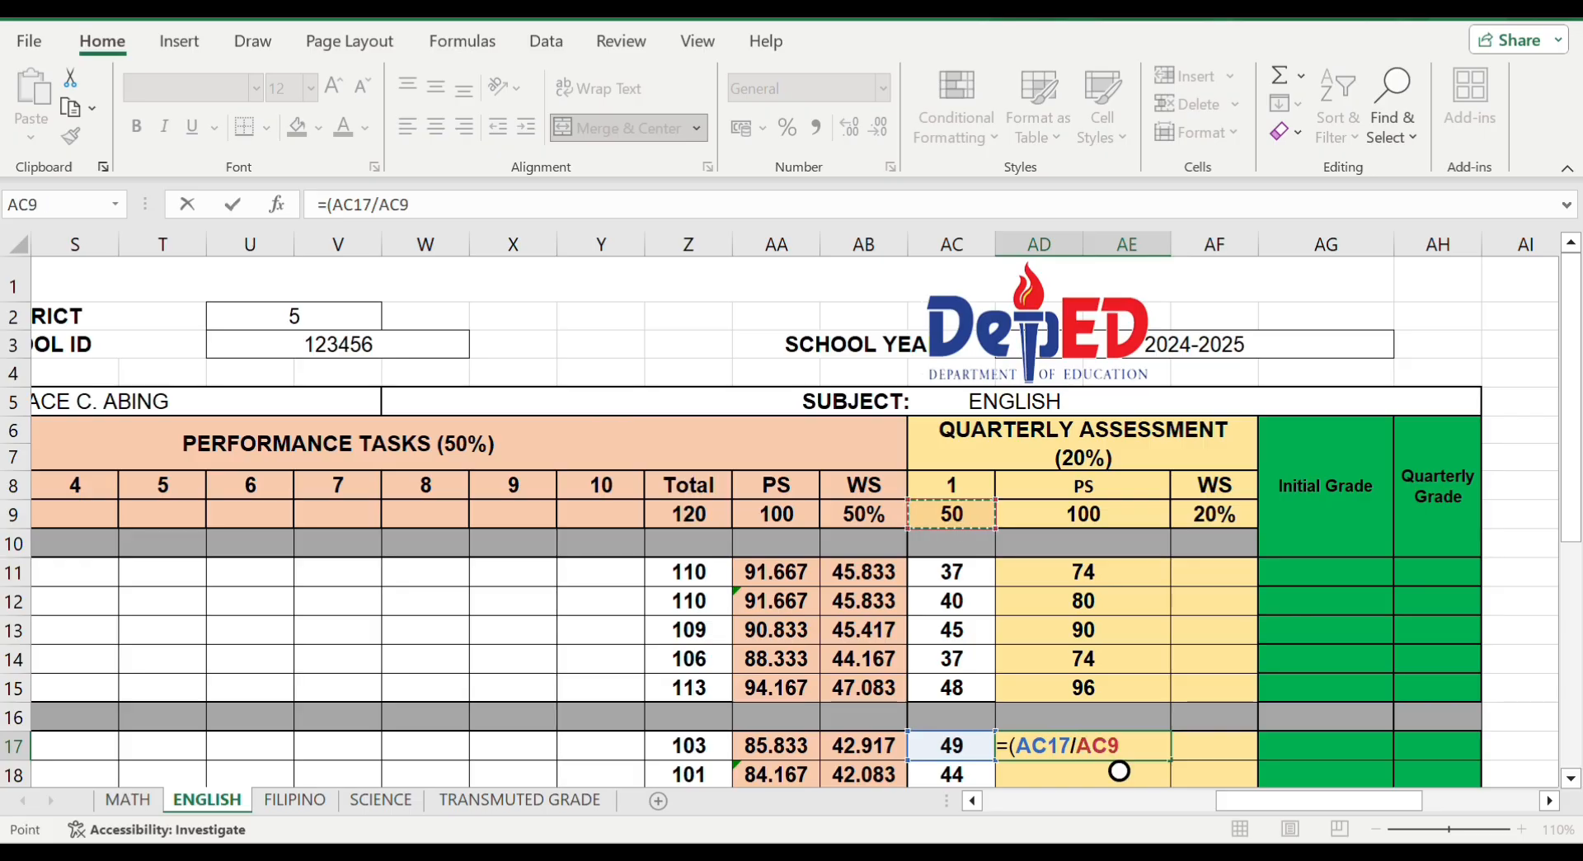
{"action": "key", "text": "Up"}
{"action": "key", "text": "Up"}
{"action": "key", "text": "Up"}
{"action": "key", "text": "Up"}
{"action": "key", "text": "Up"}
{"action": "key", "text": "Up"}
{"action": "key", "text": "Up"}
{"action": "key", "text": "Up"}
{"action": "key", "text": "Return"}
{"action": "left_click", "coordinate": [1022, 706]}
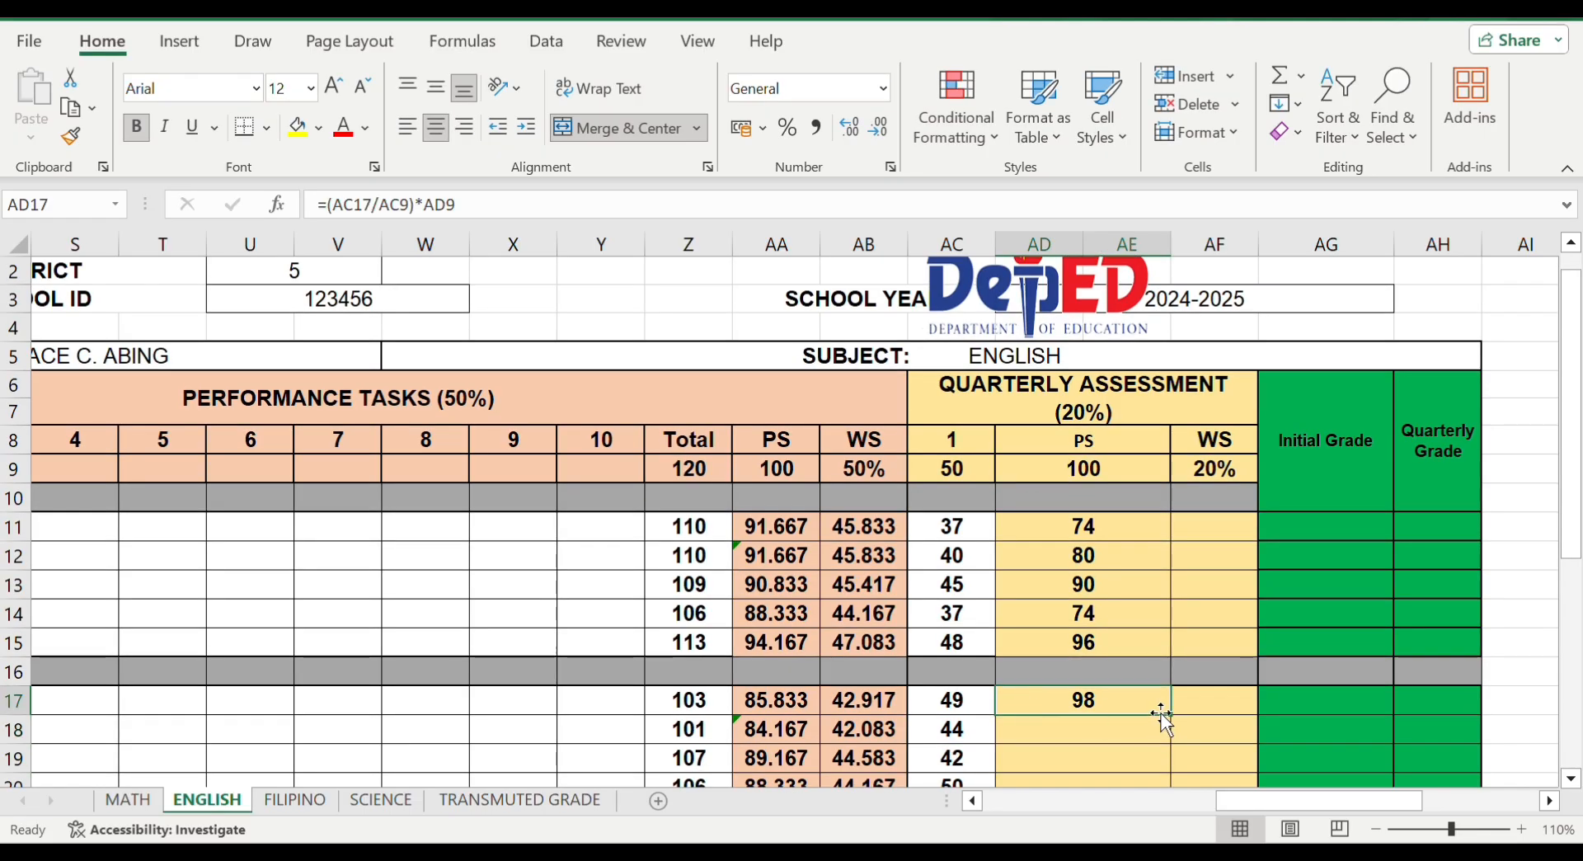
{"action": "left_click_drag", "start_coordinate": [1169, 711], "coordinate": [1113, 710]}
Replace the percentage score formula in AD18 with =(AC18/AC9)*AD9
{"action": "key", "text": "Down"}
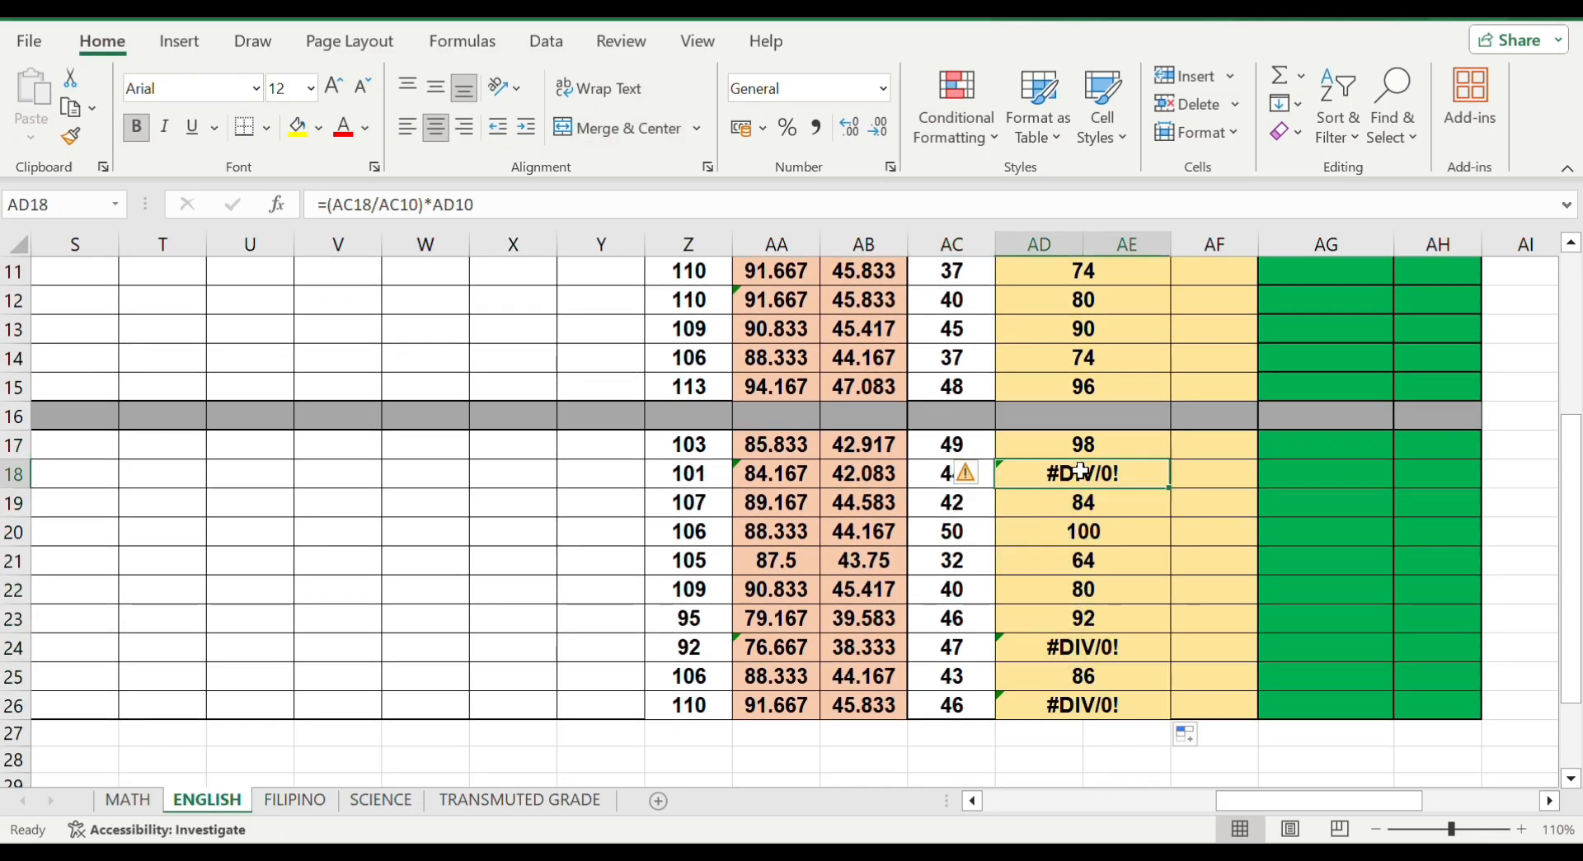
{"action": "key", "text": "BackSpace"}
{"action": "left_click", "coordinate": [876, 462]}
{"action": "left_click", "coordinate": [1025, 476]}
{"action": "type", "text": "=("}
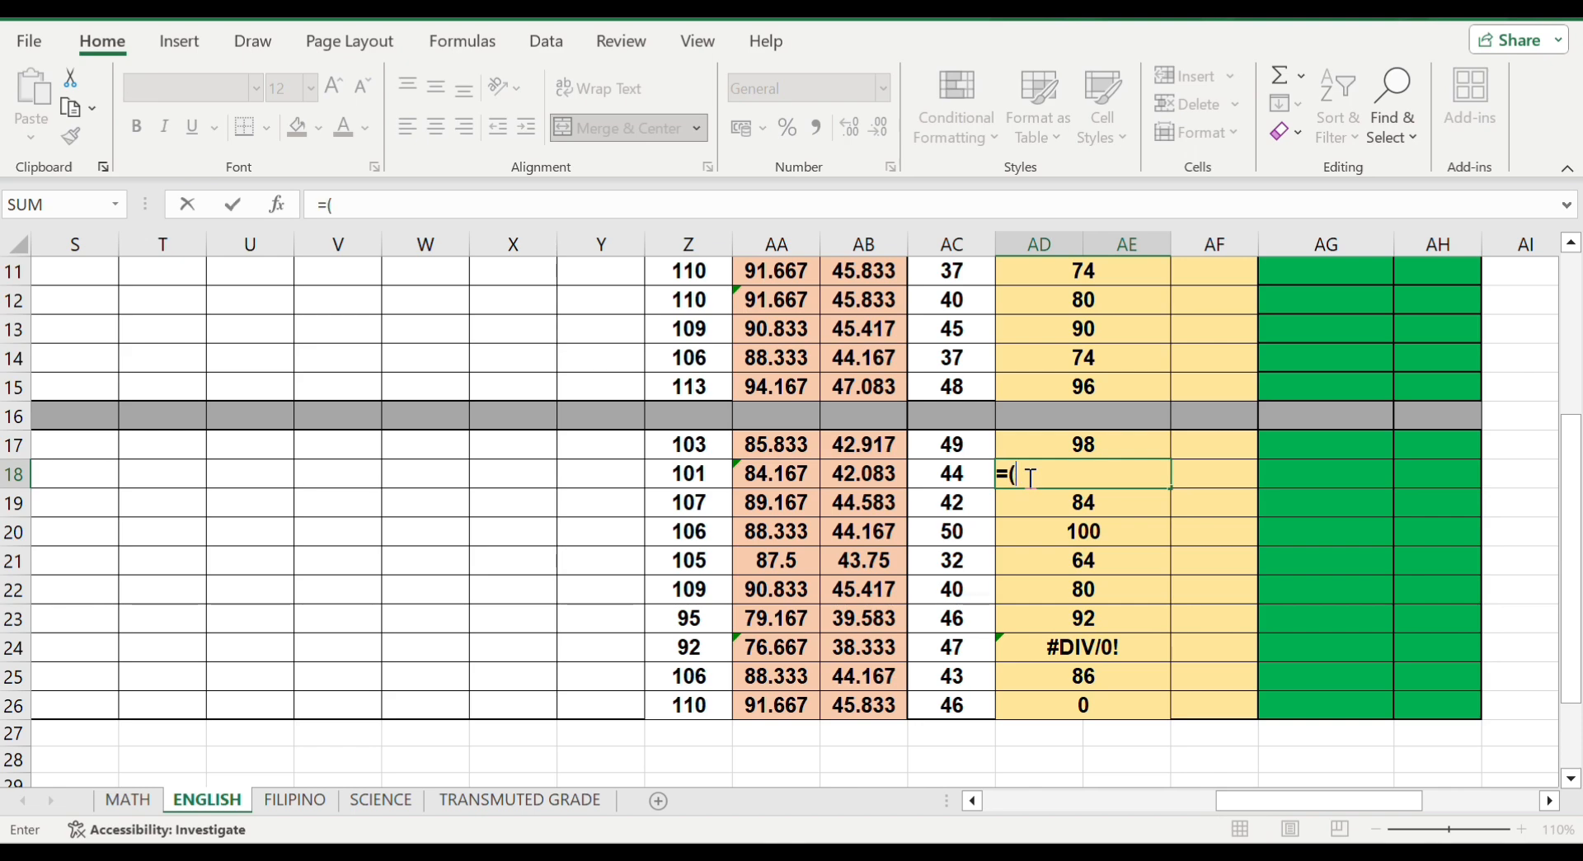
{"action": "key", "text": "Left"}
{"action": "scroll", "coordinate": [794, 521], "scroll_direction": "up", "scroll_amount": 3}
{"action": "type", "text": "/"}
{"action": "left_click", "coordinate": [952, 441]}
{"action": "type", "text": ")"}
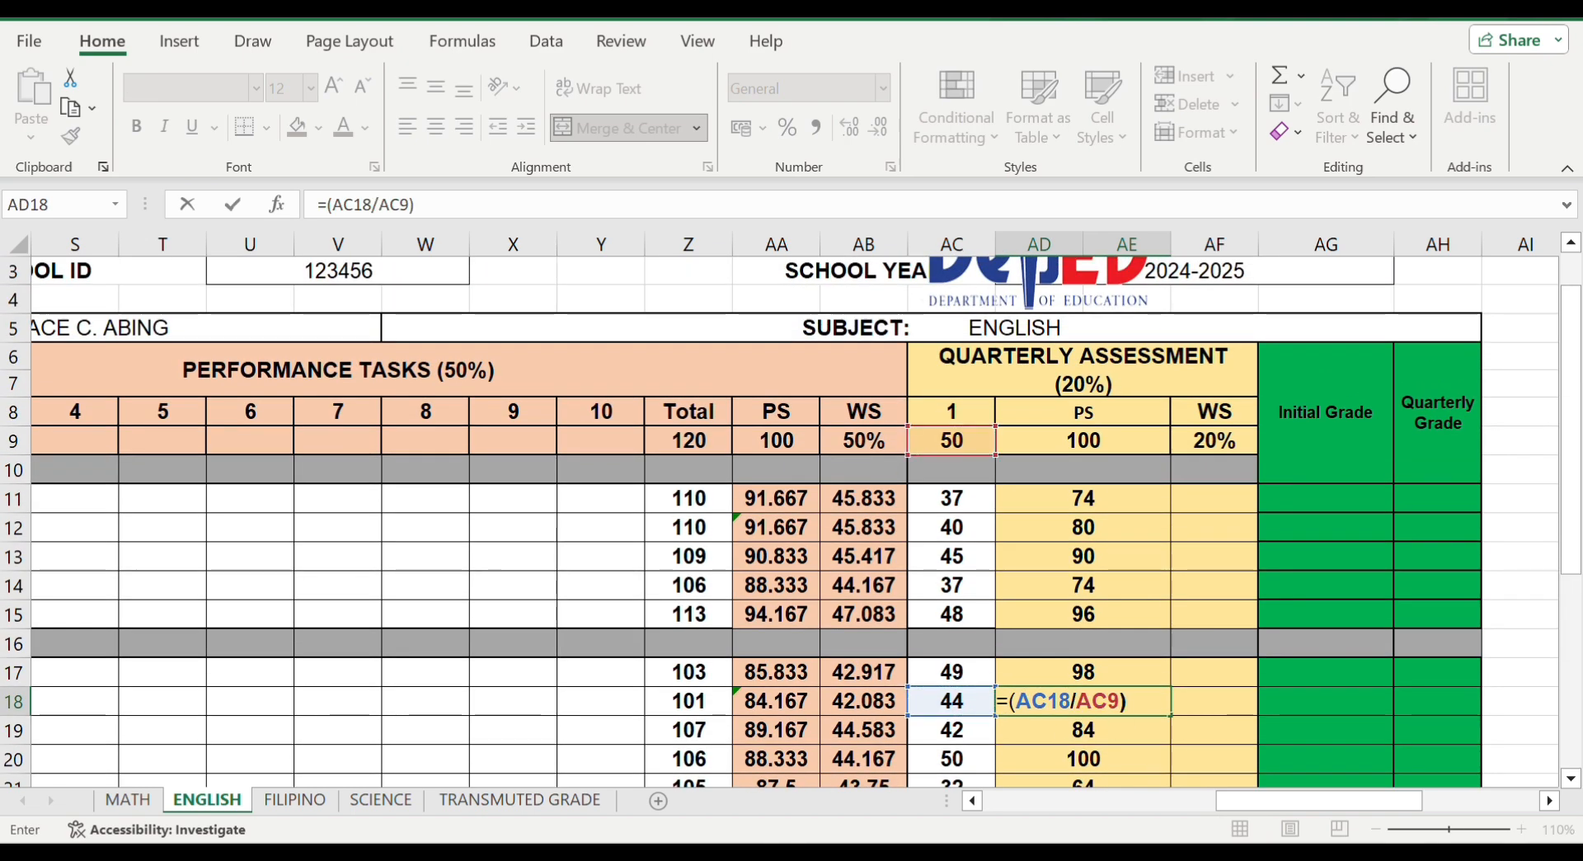
{"action": "type", "text": "*"}
{"action": "left_click", "coordinate": [1084, 440]}
{"action": "key", "text": "Return"}
Replace the percentage score formula in AD24 with =(AC24/AC9)*AD9
{"action": "scroll", "coordinate": [1088, 728], "scroll_direction": "down", "scroll_amount": 3}
{"action": "left_click", "coordinate": [1084, 618]}
{"action": "key", "text": "BackSpace"}
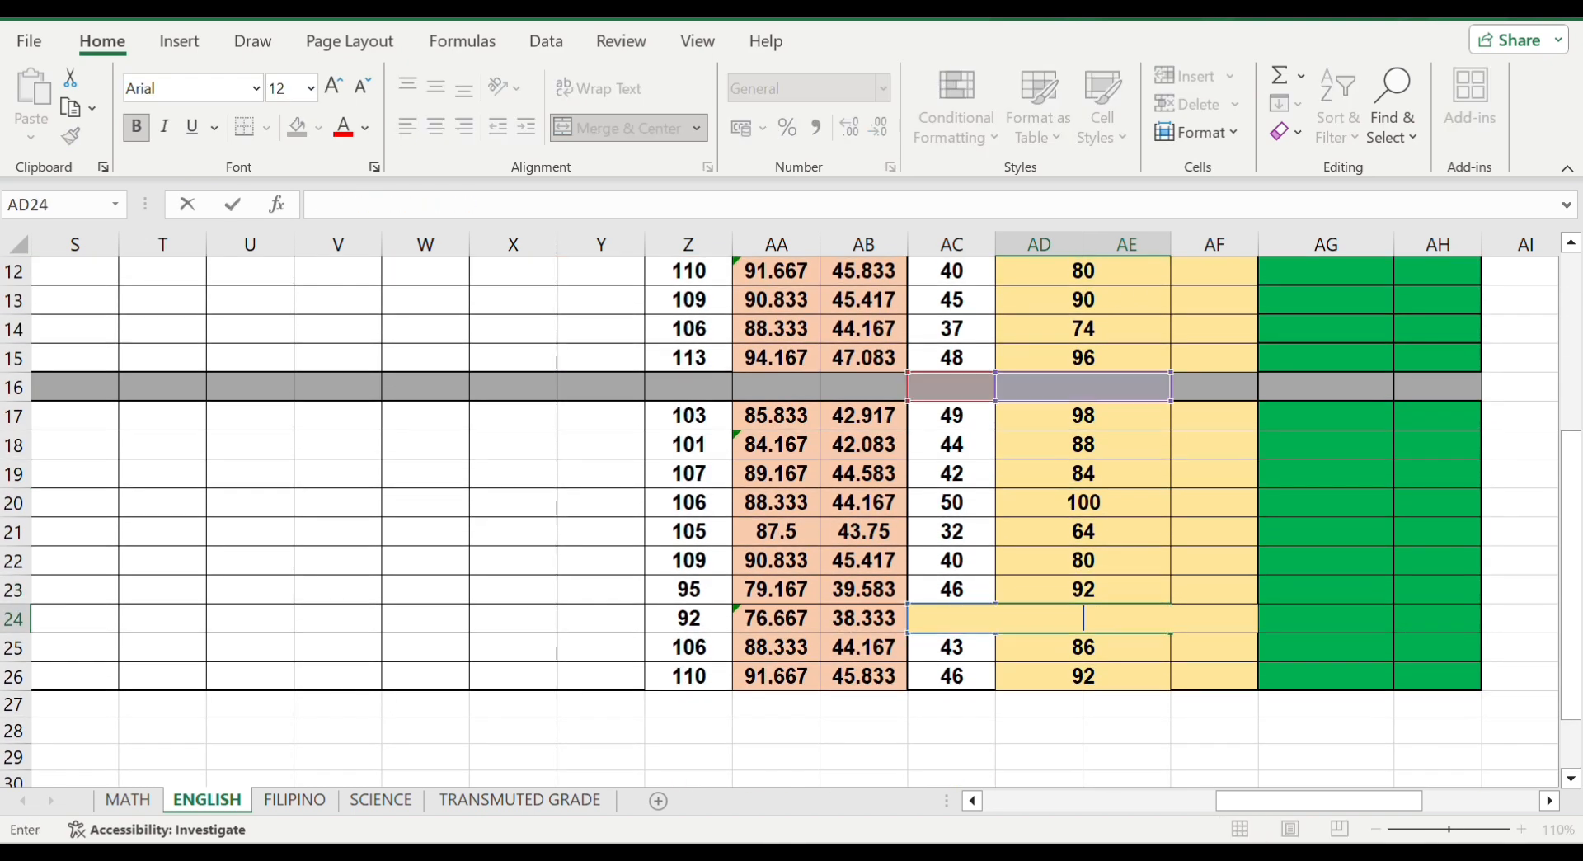
{"action": "key", "text": "Return"}
{"action": "left_click", "coordinate": [1072, 620]}
{"action": "type", "text": "="}
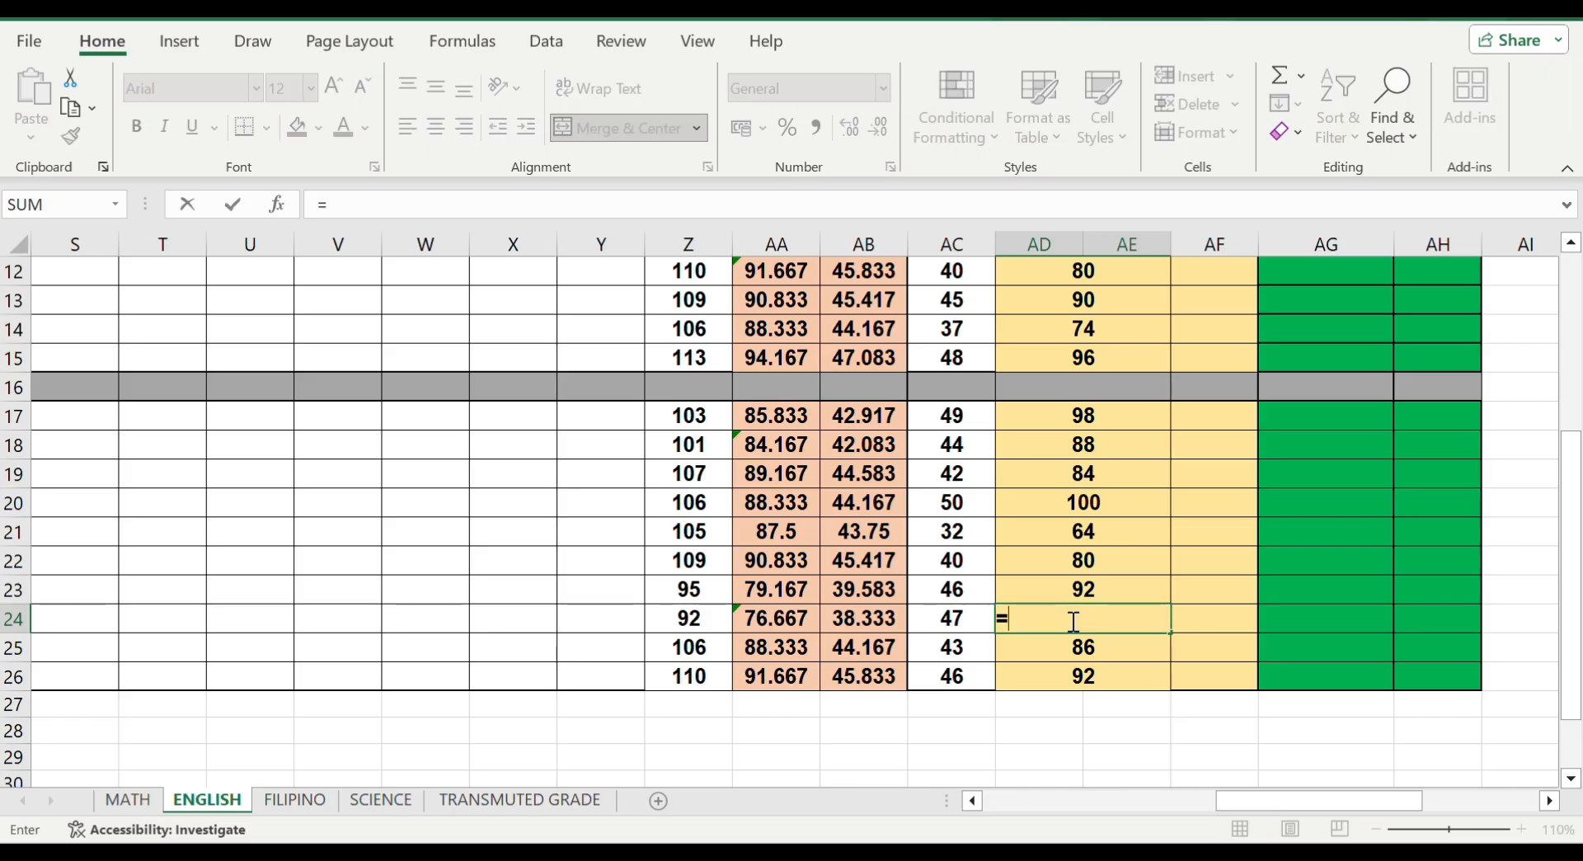
{"action": "type", "text": "("}
{"action": "key", "text": "Left"}
{"action": "type", "text": "/"}
{"action": "scroll", "coordinate": [792, 519], "scroll_direction": "up", "scroll_amount": 2}
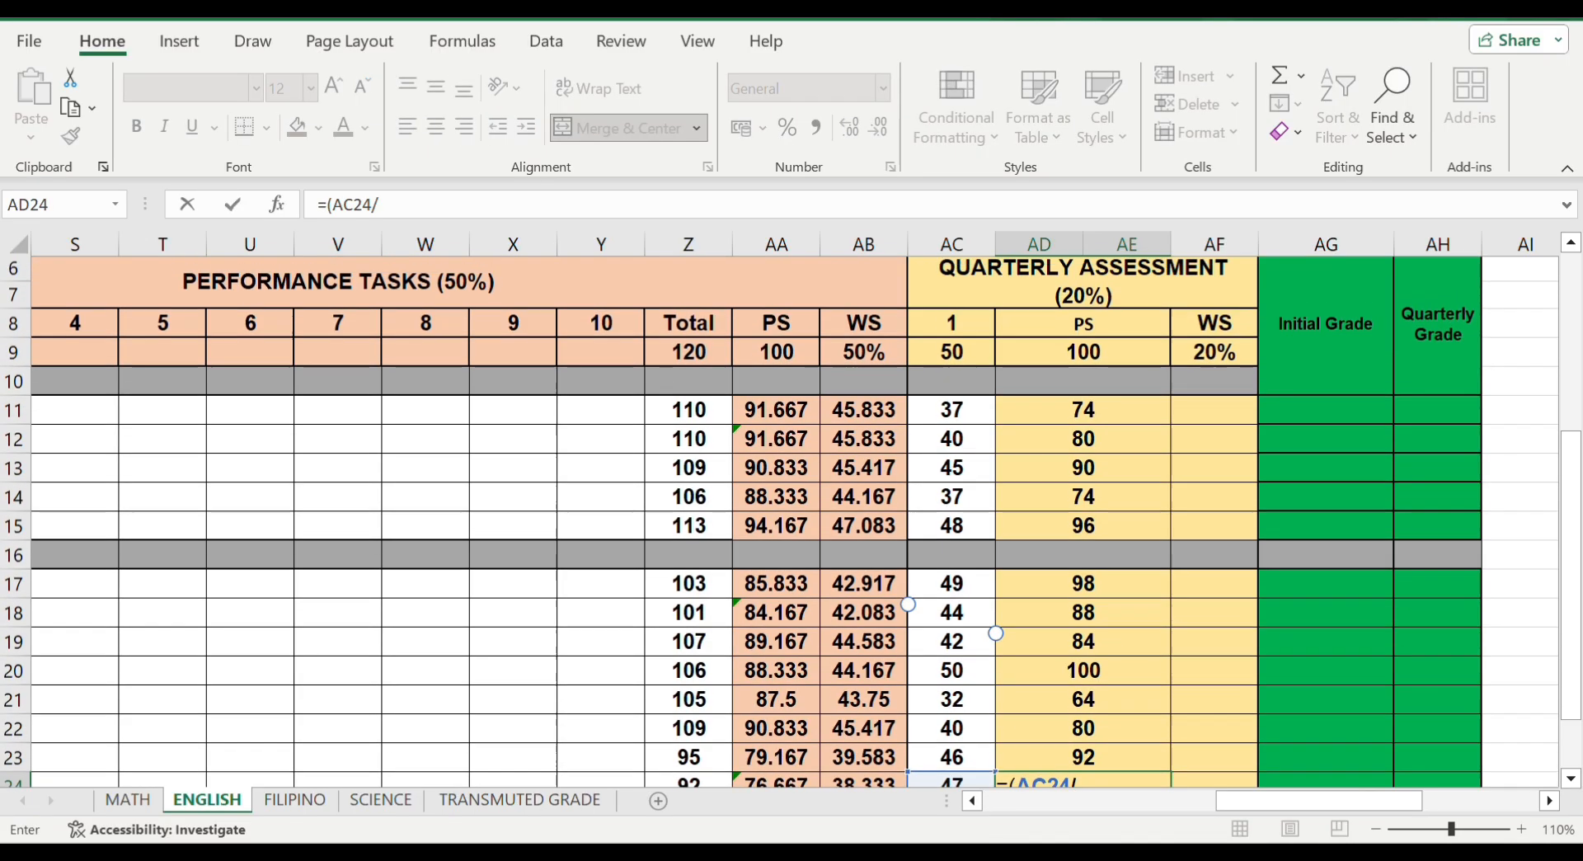
{"action": "left_click", "coordinate": [952, 299]}
{"action": "type", "text": "AD9"}
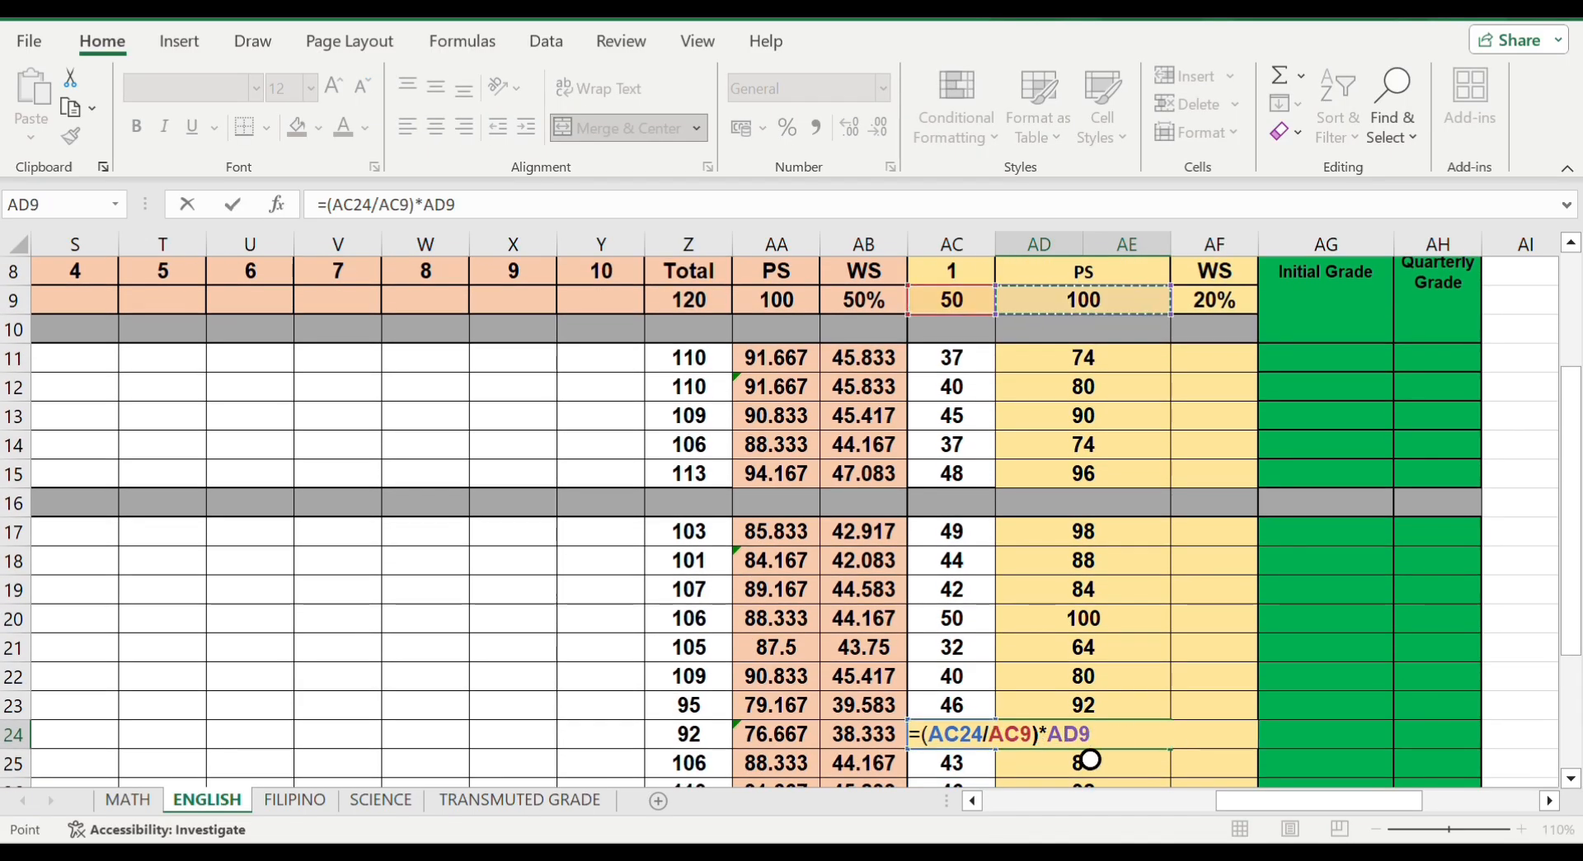
{"action": "key", "text": "Return"}
Calculate the quarterly assessment weighted score in AF11 with =AD11*0.2 and fill the formula down to AF15
{"action": "scroll", "coordinate": [1219, 352], "scroll_direction": "right", "scroll_amount": 2}
{"action": "left_click", "coordinate": [1039, 357]}
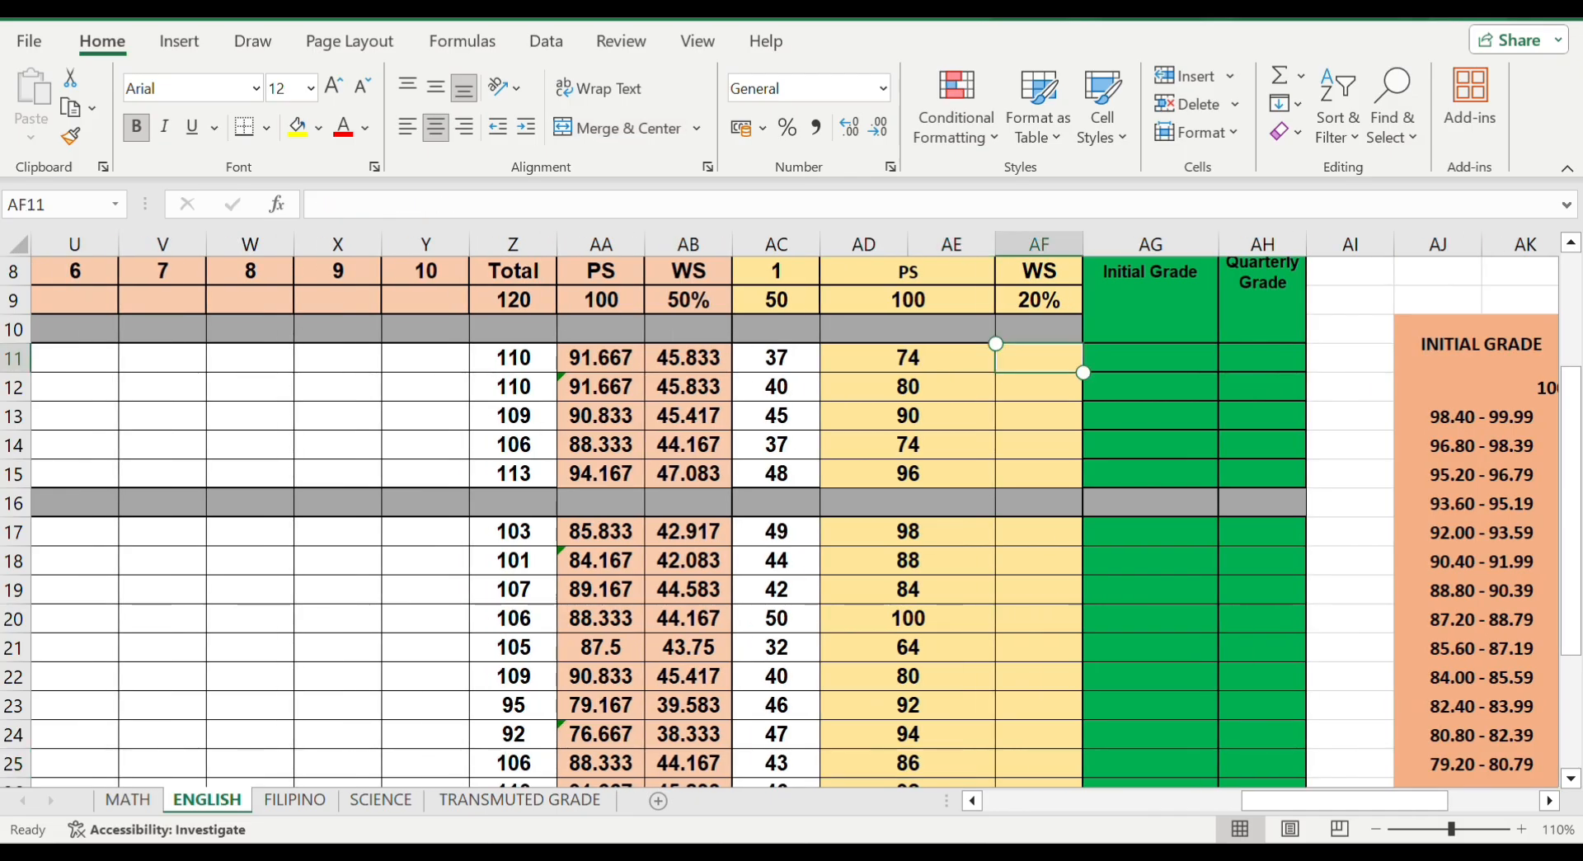
{"action": "type", "text": "=("}
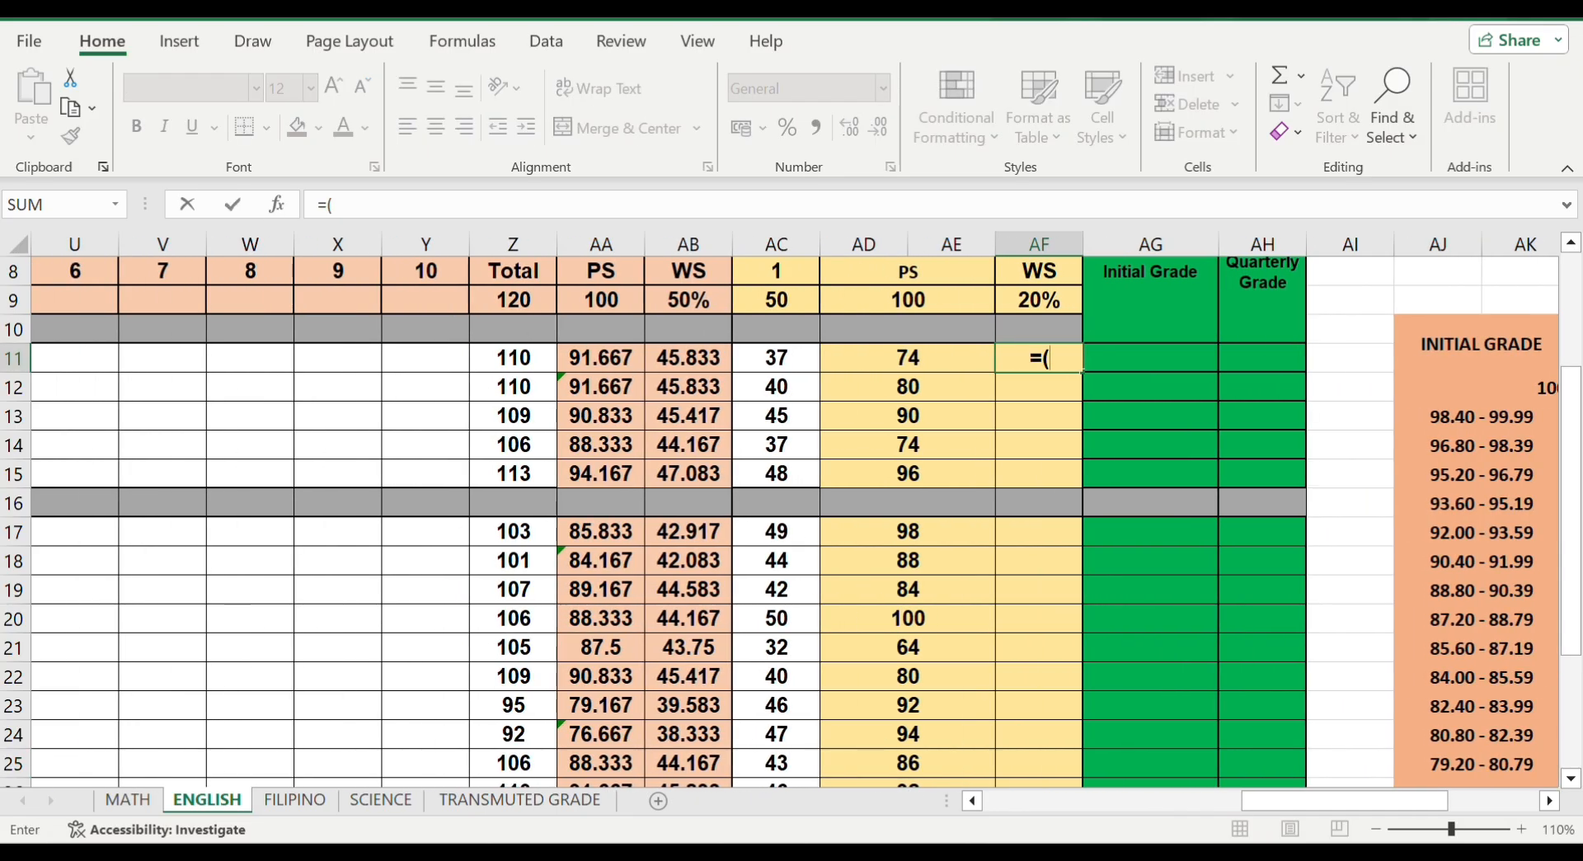
{"action": "left_click", "coordinate": [908, 358]}
{"action": "type", "text": "*0.2"}
{"action": "key", "text": "Return"}
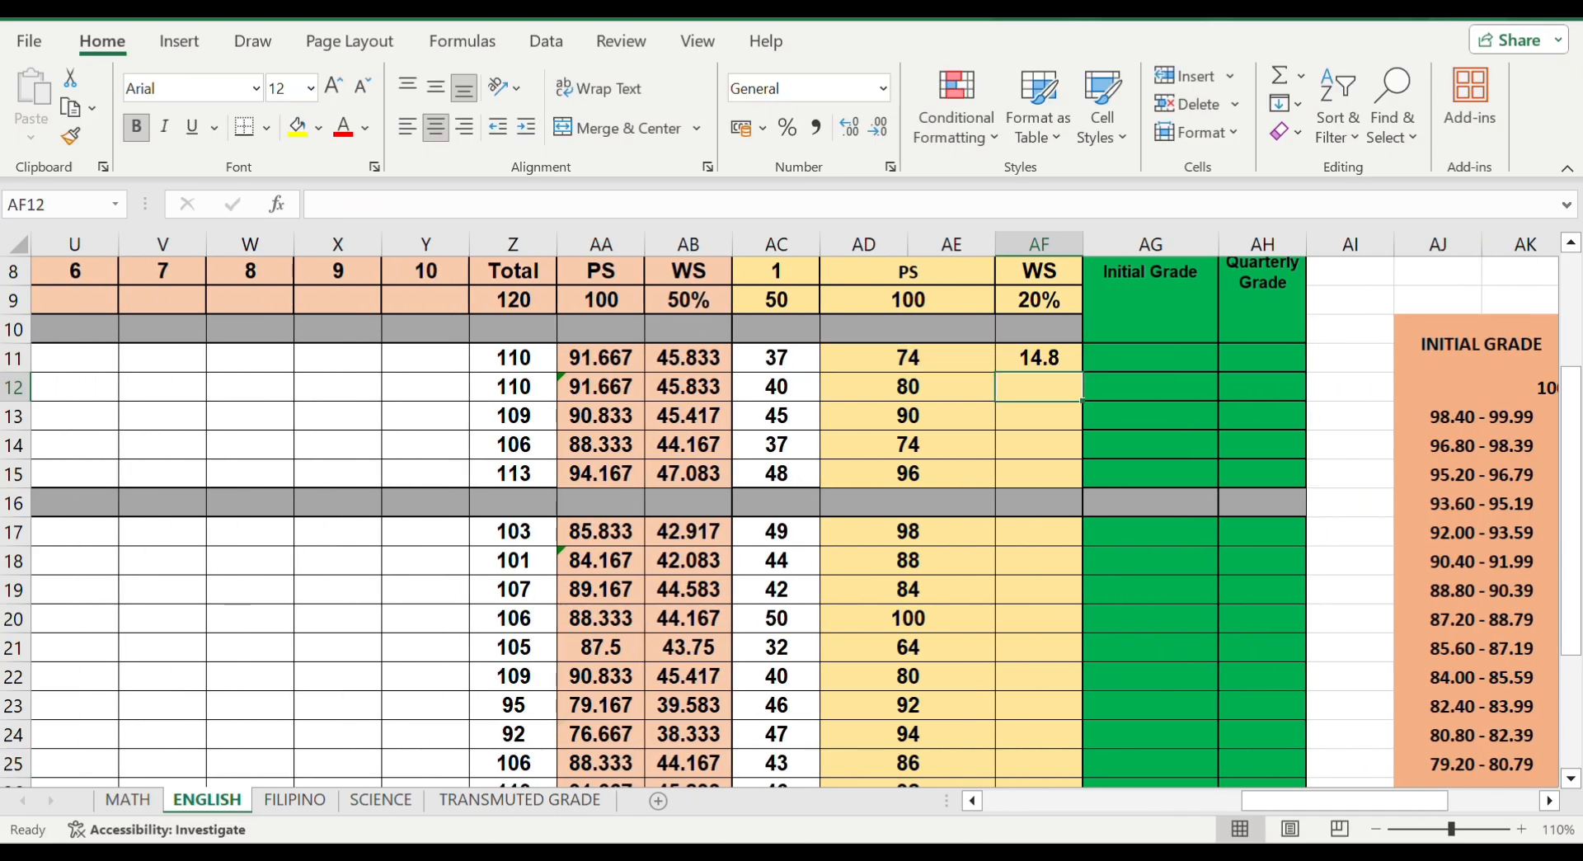
{"action": "left_click", "coordinate": [1070, 353]}
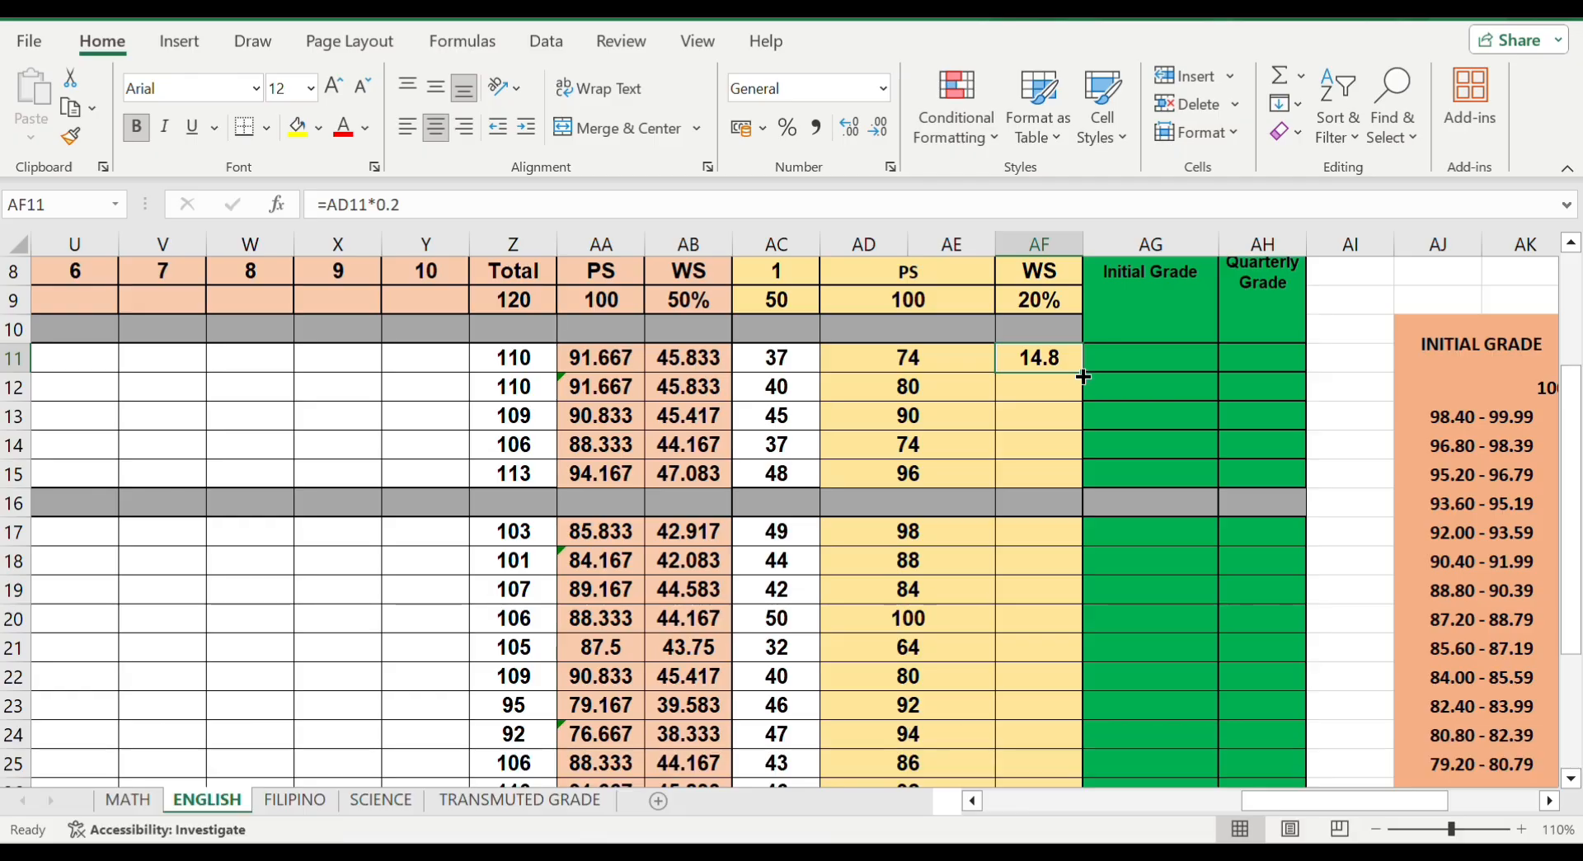
{"action": "left_click_drag", "start_coordinate": [1082, 372], "coordinate": [1083, 479]}
Calculate the quarterly assessment weighted score in AF17 with =AD17*0.2 and fill the formula down to AF26
{"action": "left_click", "coordinate": [1054, 535]}
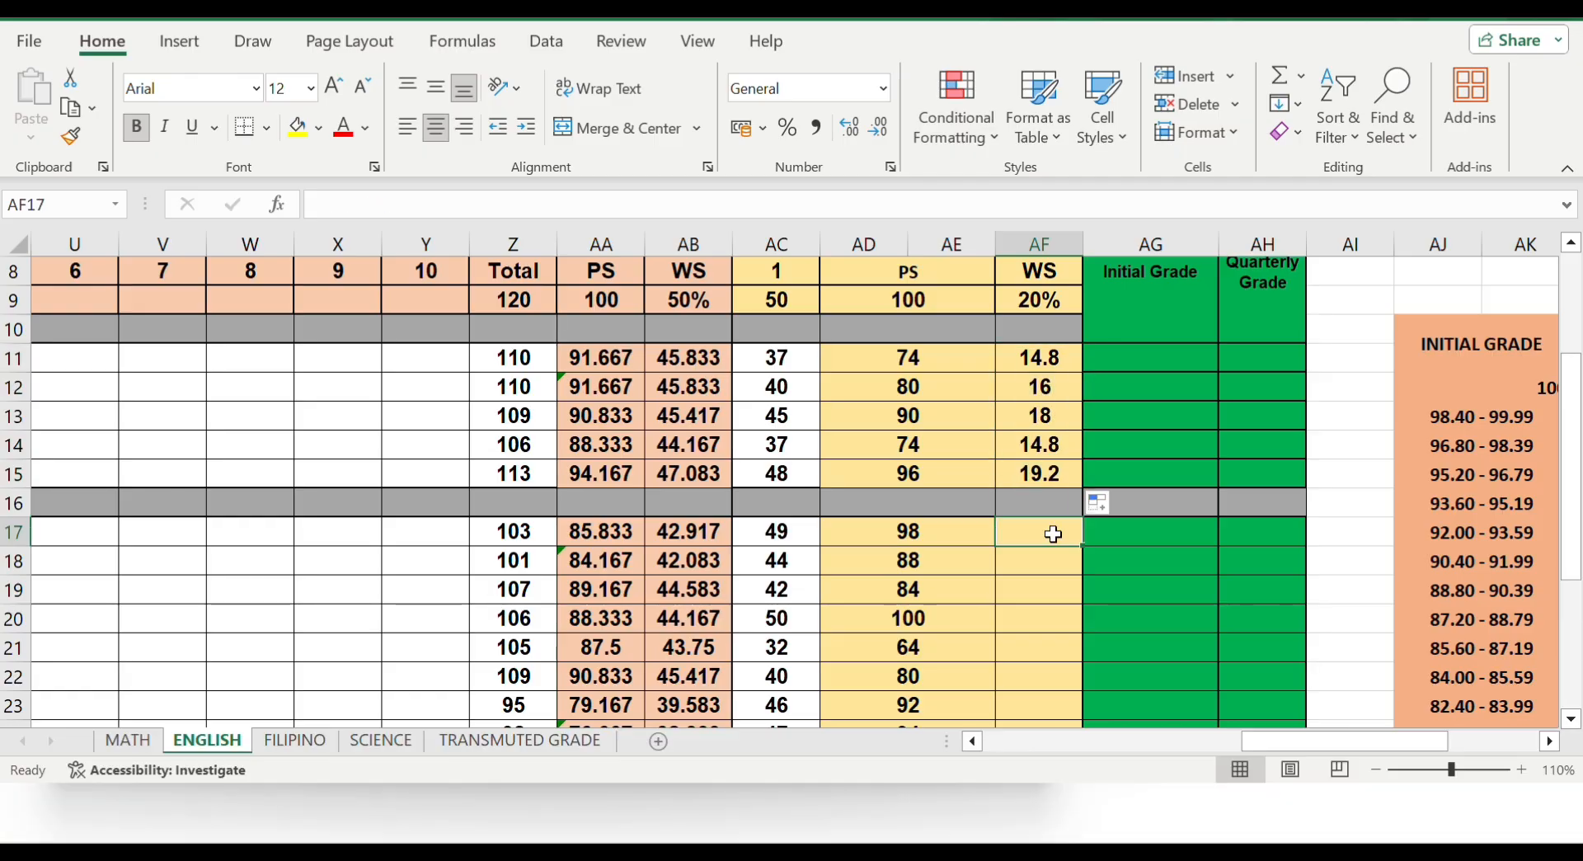
{"action": "type", "text": "="}
{"action": "key", "text": "Left"}
{"action": "type", "text": "*"}
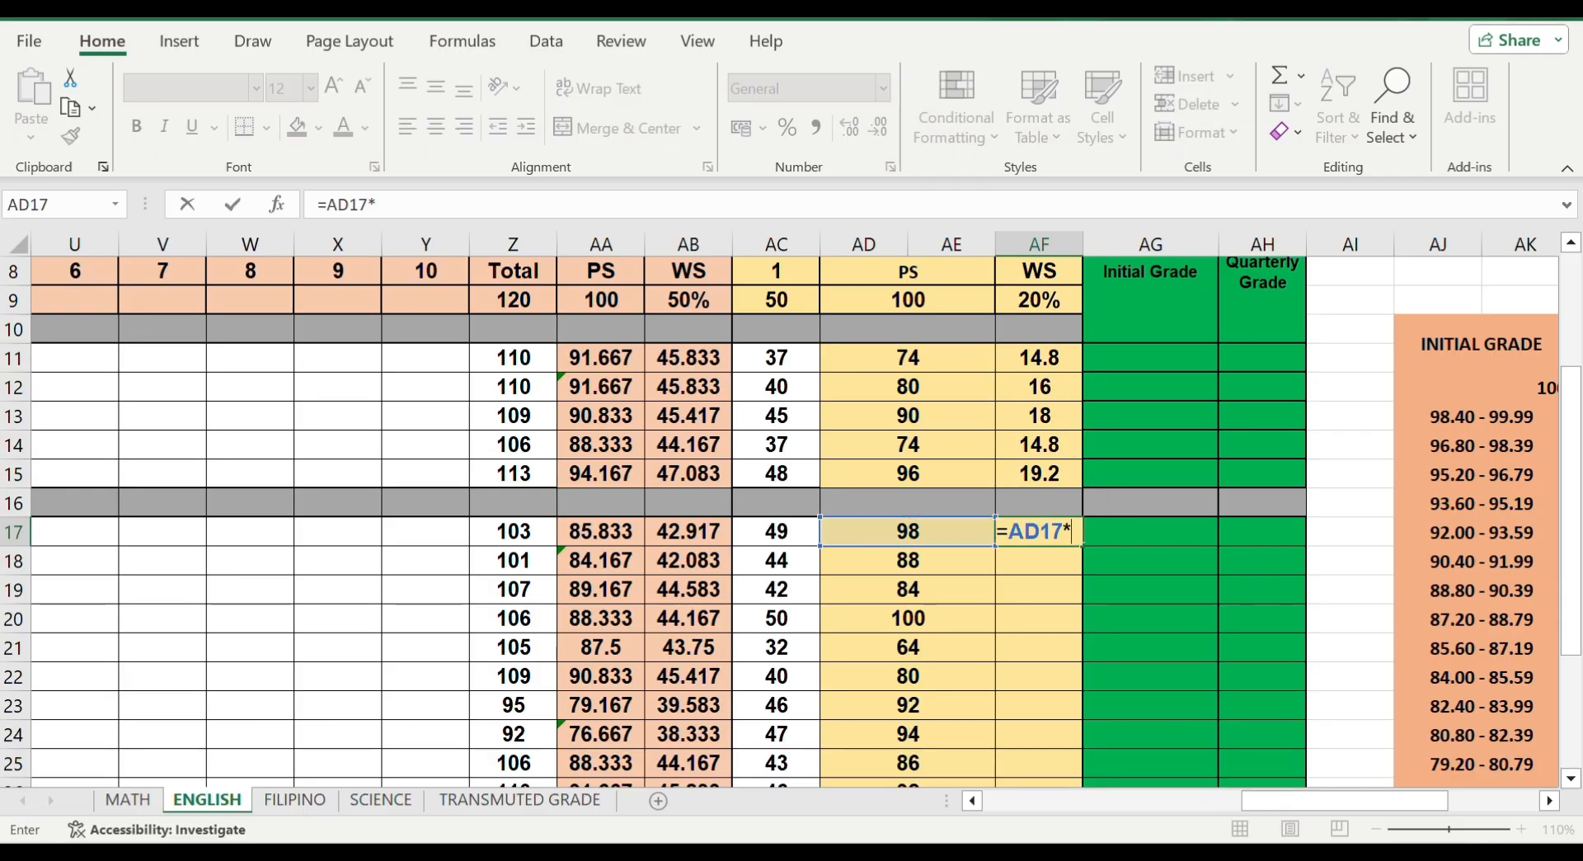
{"action": "type", "text": "0.2"}
{"action": "key", "text": "Return"}
{"action": "left_click", "coordinate": [1072, 536]}
{"action": "left_click_drag", "start_coordinate": [1081, 546], "coordinate": [1062, 742]}
Begin the initial grade formula in AG11 as a SUM of the weighted scores in O11 and AB11
{"action": "scroll", "coordinate": [1155, 371], "scroll_direction": "up", "scroll_amount": 1}
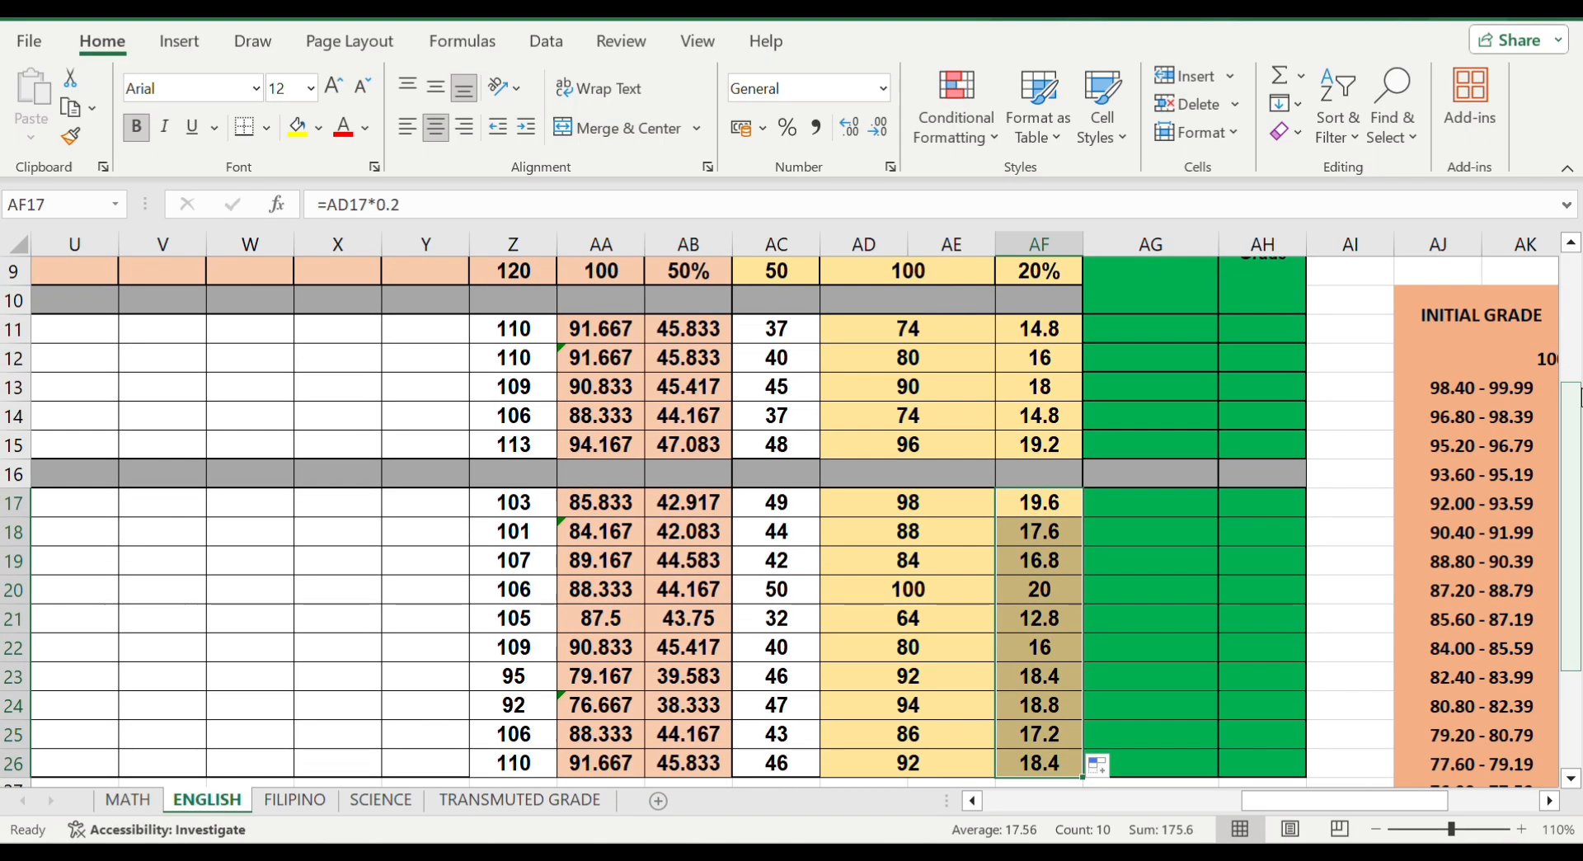
{"action": "left_click", "coordinate": [1187, 343]}
{"action": "scroll", "coordinate": [1187, 343], "scroll_direction": "up", "scroll_amount": 2}
{"action": "type", "text": "=sum"}
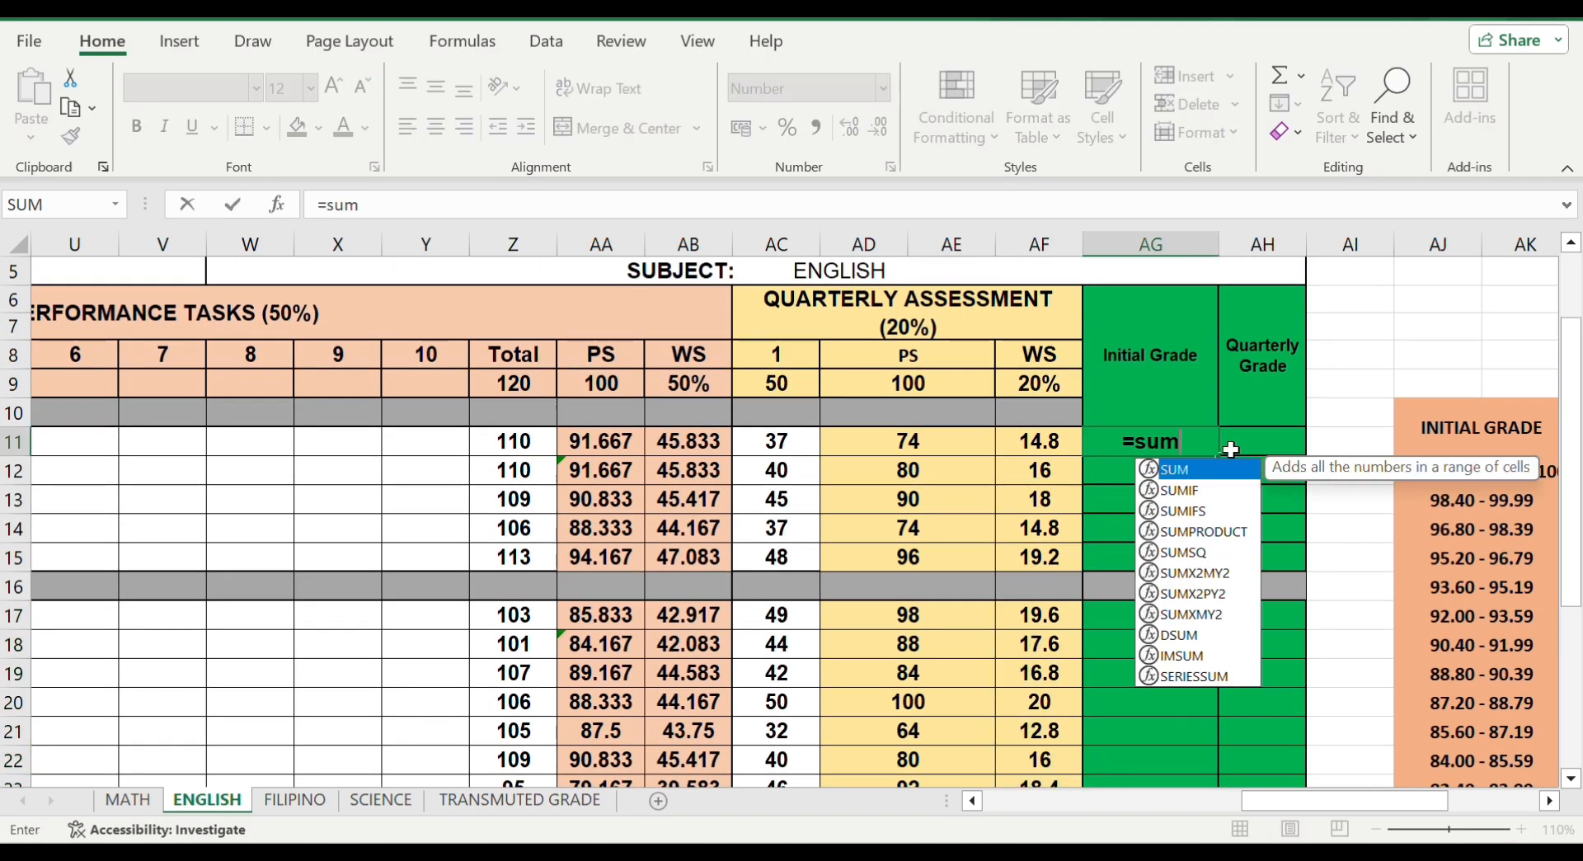
{"action": "double_click", "coordinate": [1224, 476]}
{"action": "scroll", "coordinate": [742, 495], "scroll_direction": "left", "scroll_amount": 7}
{"action": "left_click", "coordinate": [121, 441]}
{"action": "type", "text": ","}
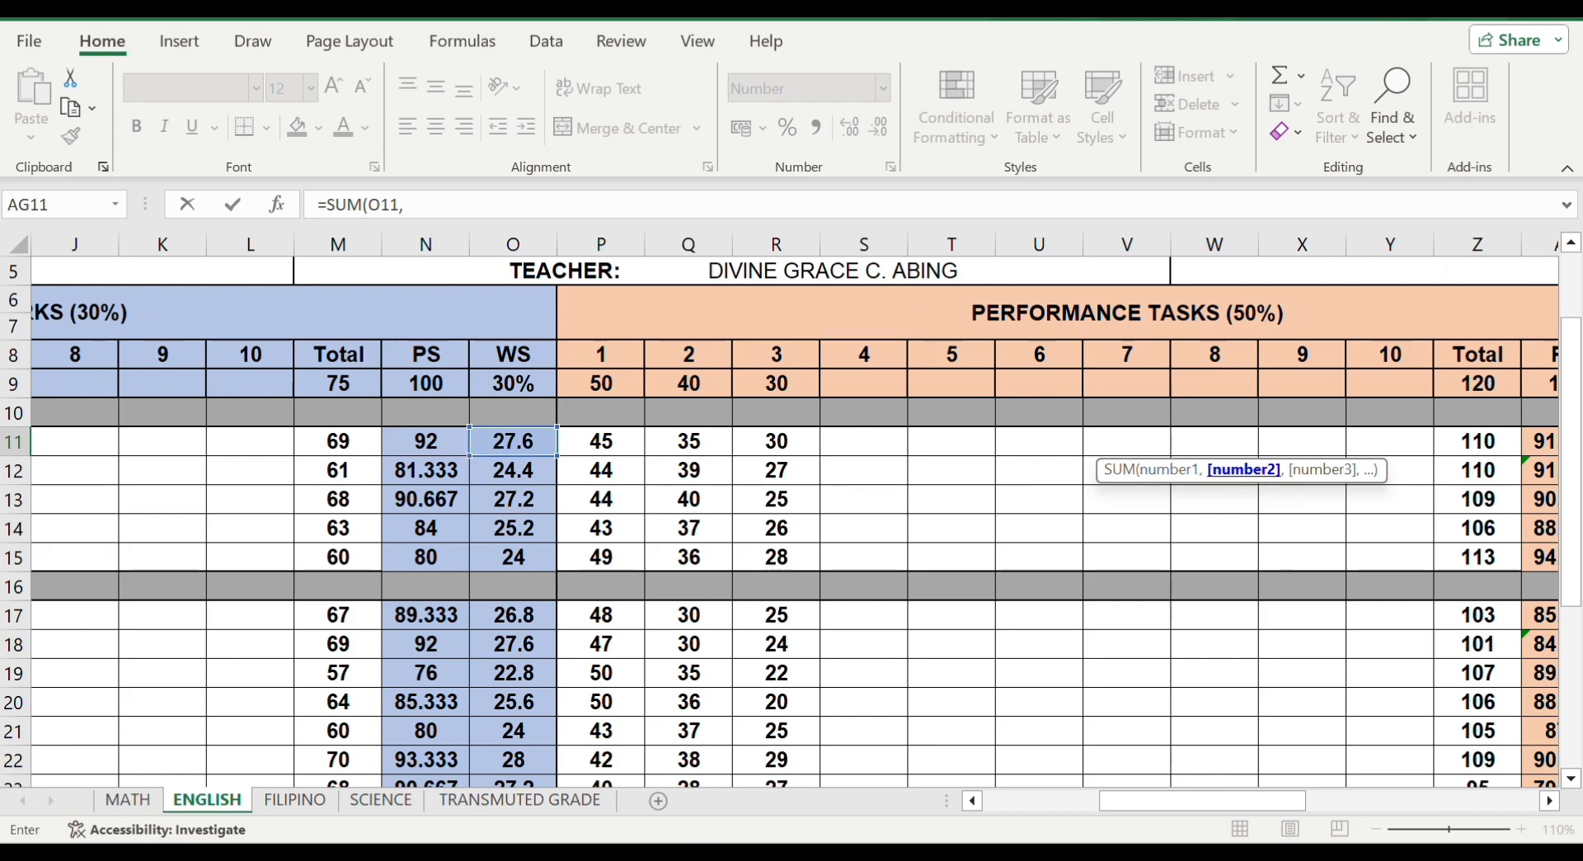
{"action": "left_click", "coordinate": [1260, 442]}
{"action": "type", "text": ","}
{"action": "scroll", "coordinate": [825, 495], "scroll_direction": "right", "scroll_amount": 4}
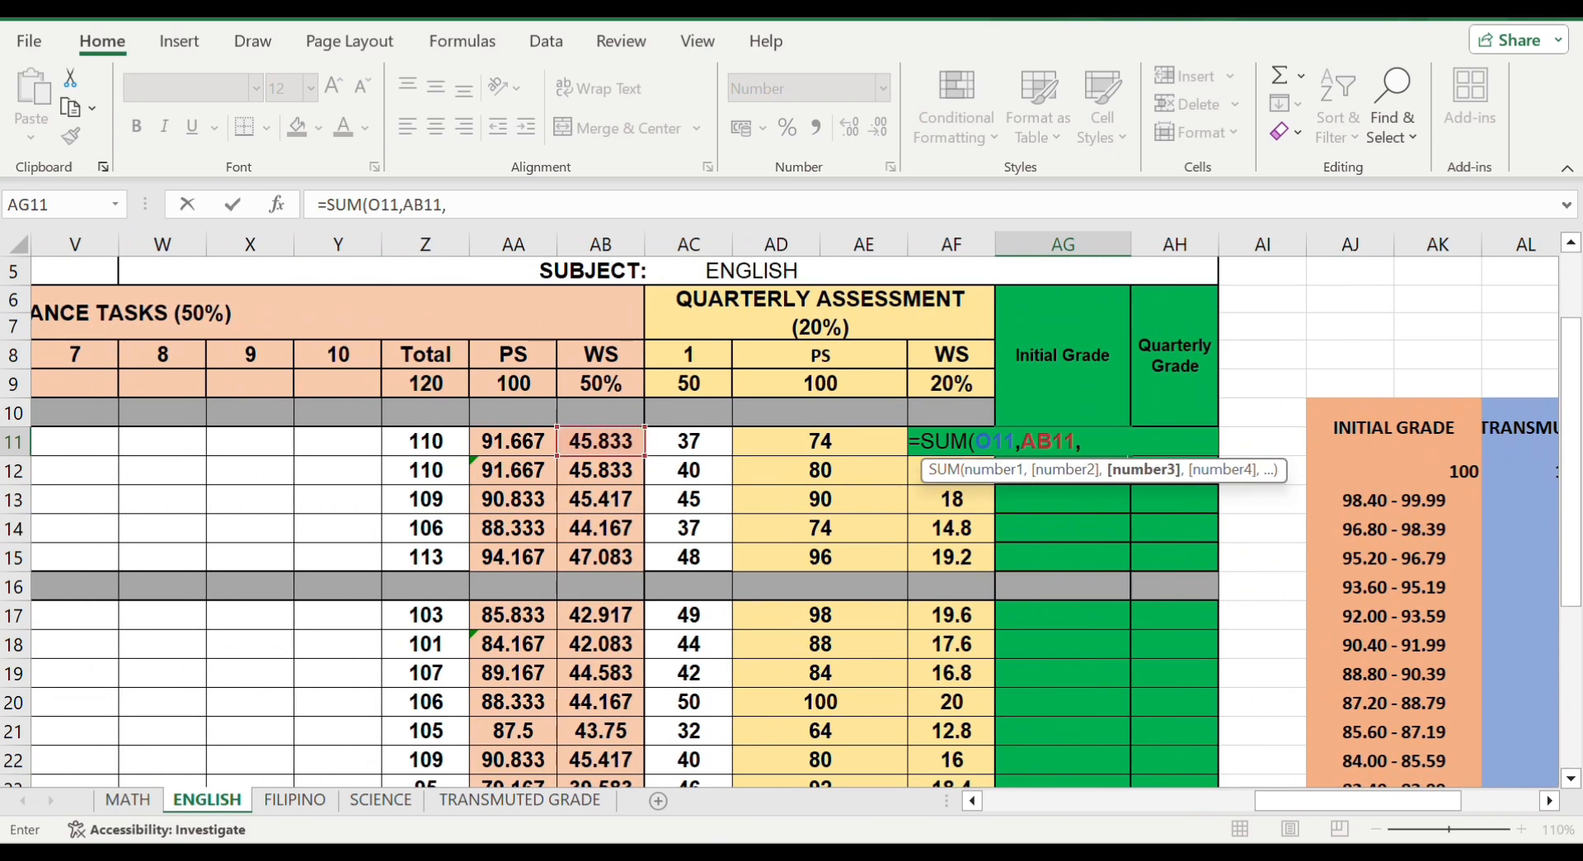
{"action": "key", "text": "F1"}
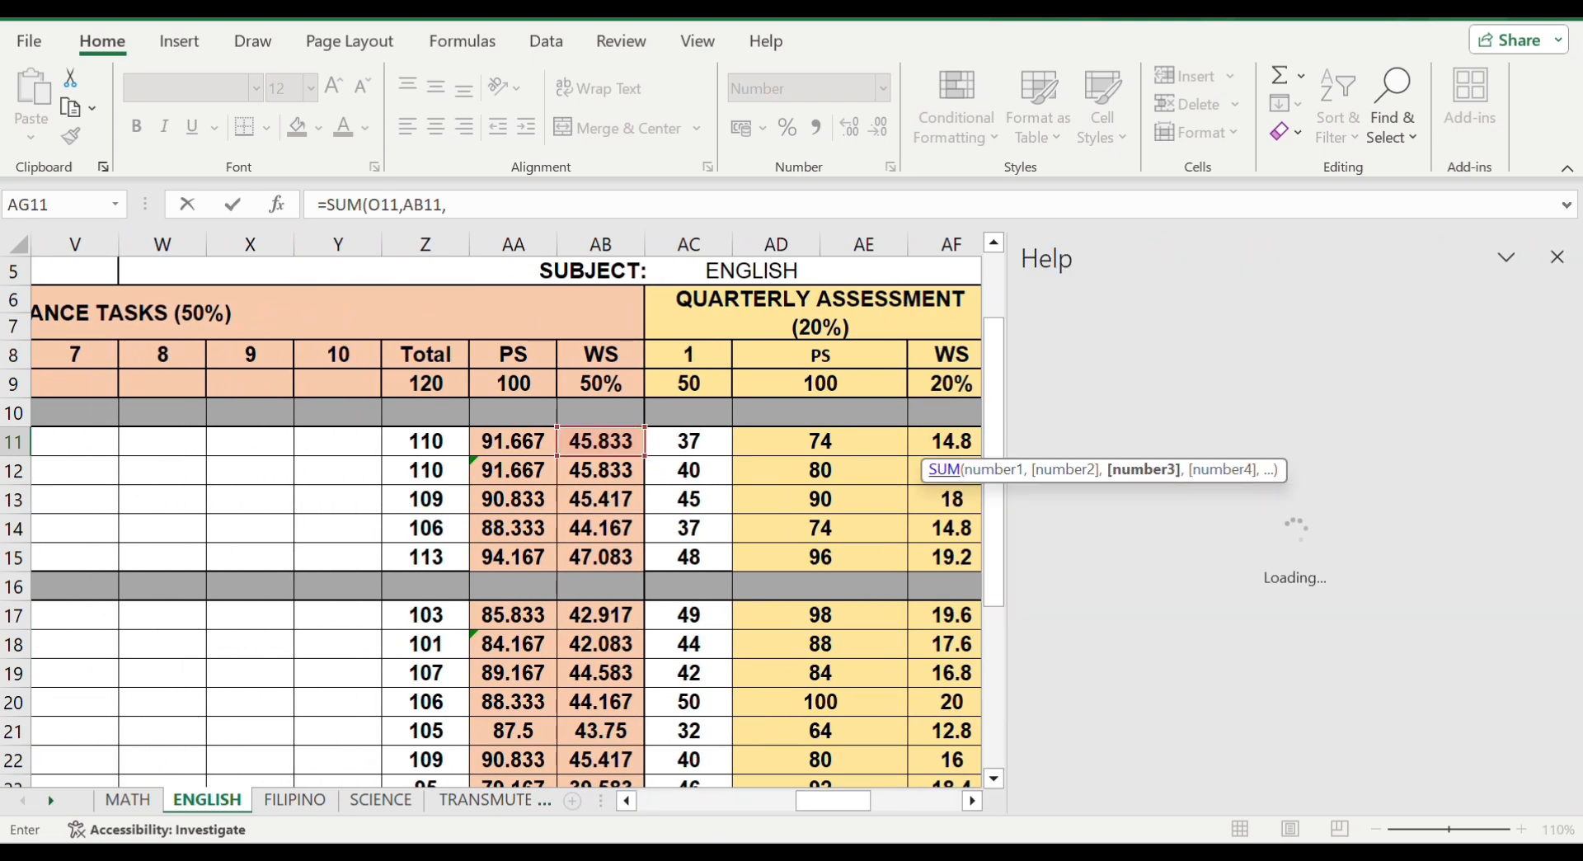
{"action": "key", "text": "Escape"}
{"action": "left_click", "coordinate": [951, 412]}
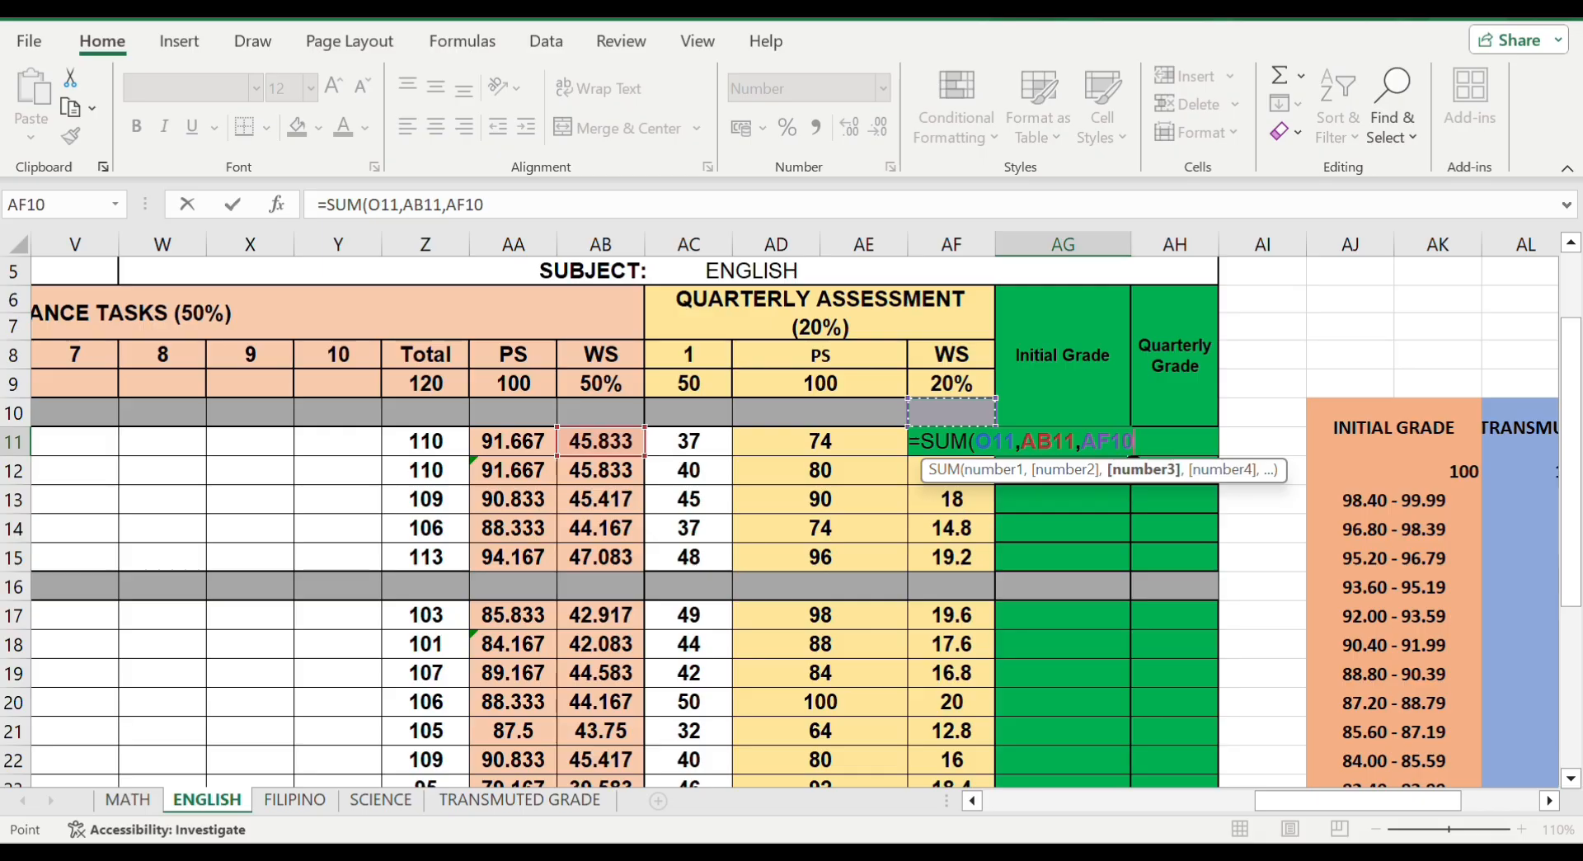
{"action": "key", "text": "BackSpace"}
{"action": "key", "text": "BackSpace"}
{"action": "key", "text": "BackSpace"}
{"action": "key", "text": "BackSpace"}
{"action": "key", "text": "BackSpace"}
{"action": "key", "text": "BackSpace"}
{"action": "key", "text": "BackSpace"}
{"action": "key", "text": "BackSpace"}
{"action": "left_click", "coordinate": [912, 441]}
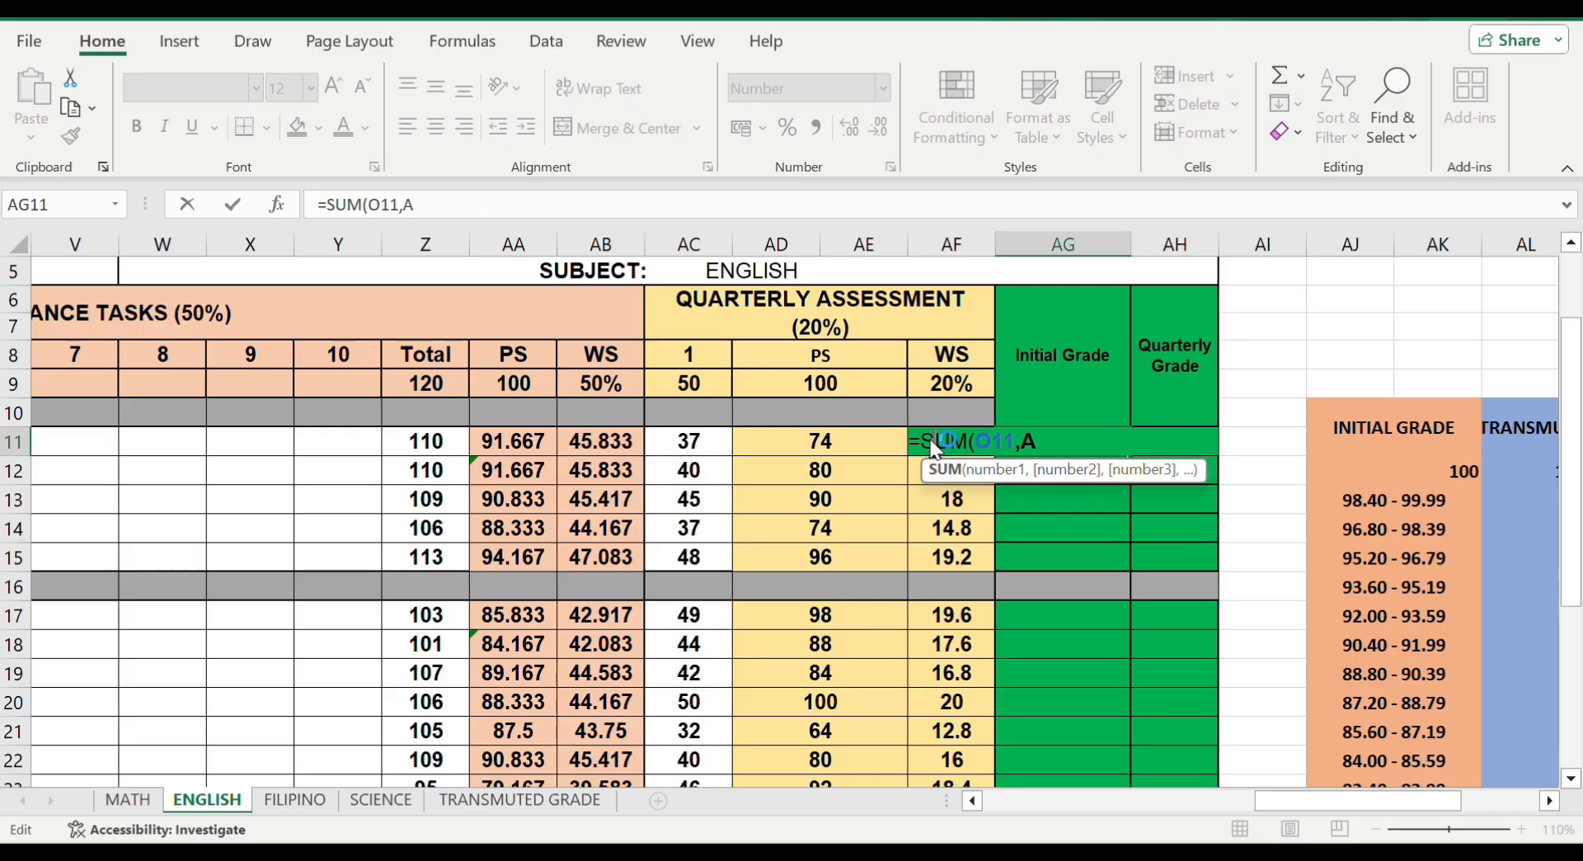
{"action": "key", "text": "Delete"}
{"action": "key", "text": "Delete"}
{"action": "key", "text": "Delete"}
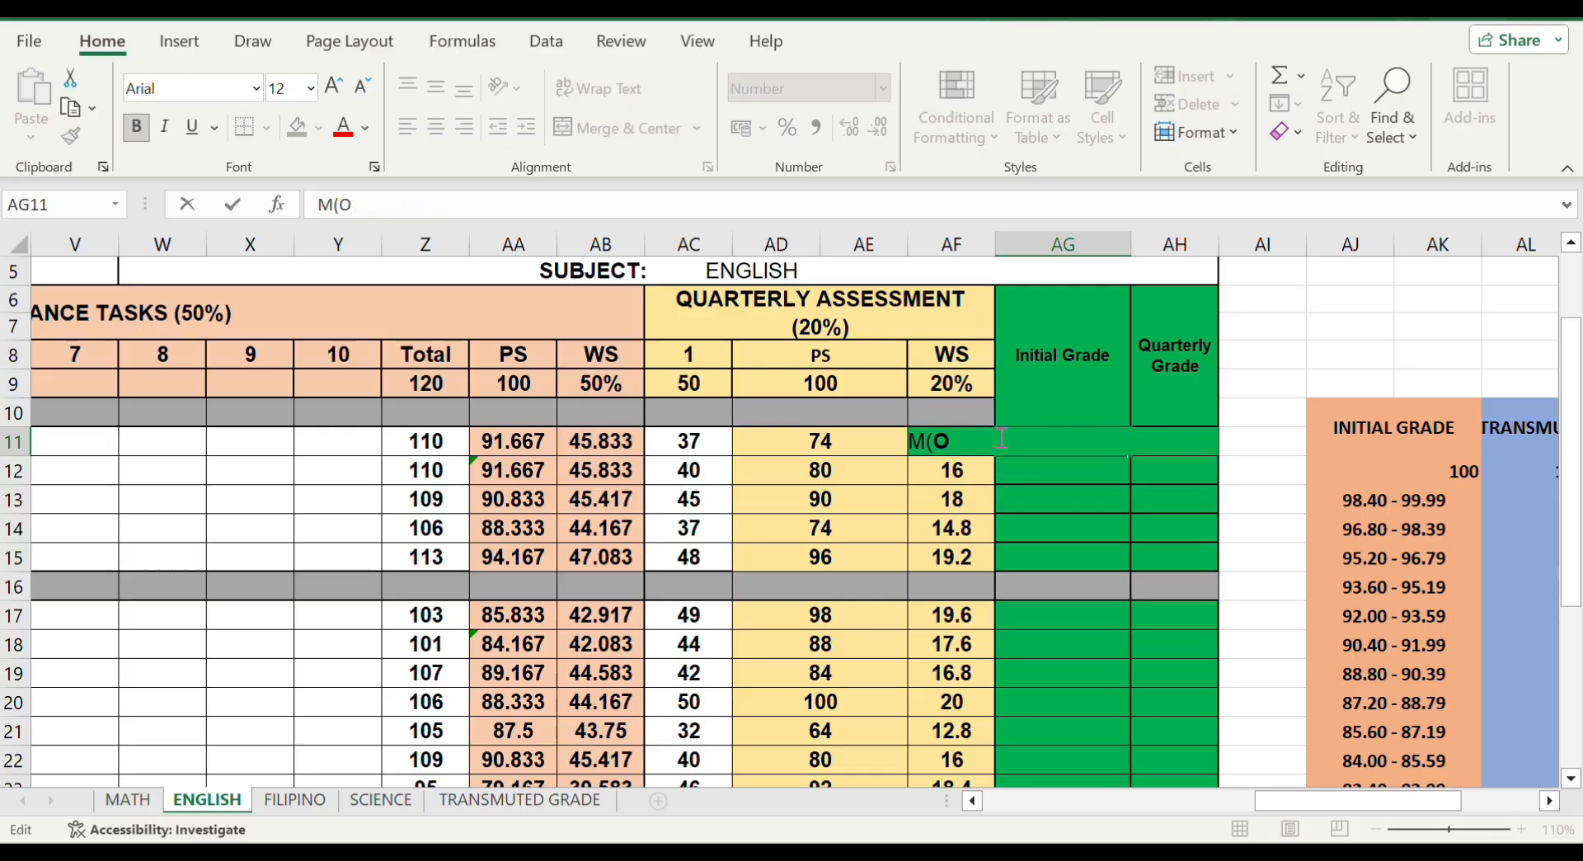
{"action": "left_click", "coordinate": [847, 441]}
{"action": "double_click", "coordinate": [1025, 442]}
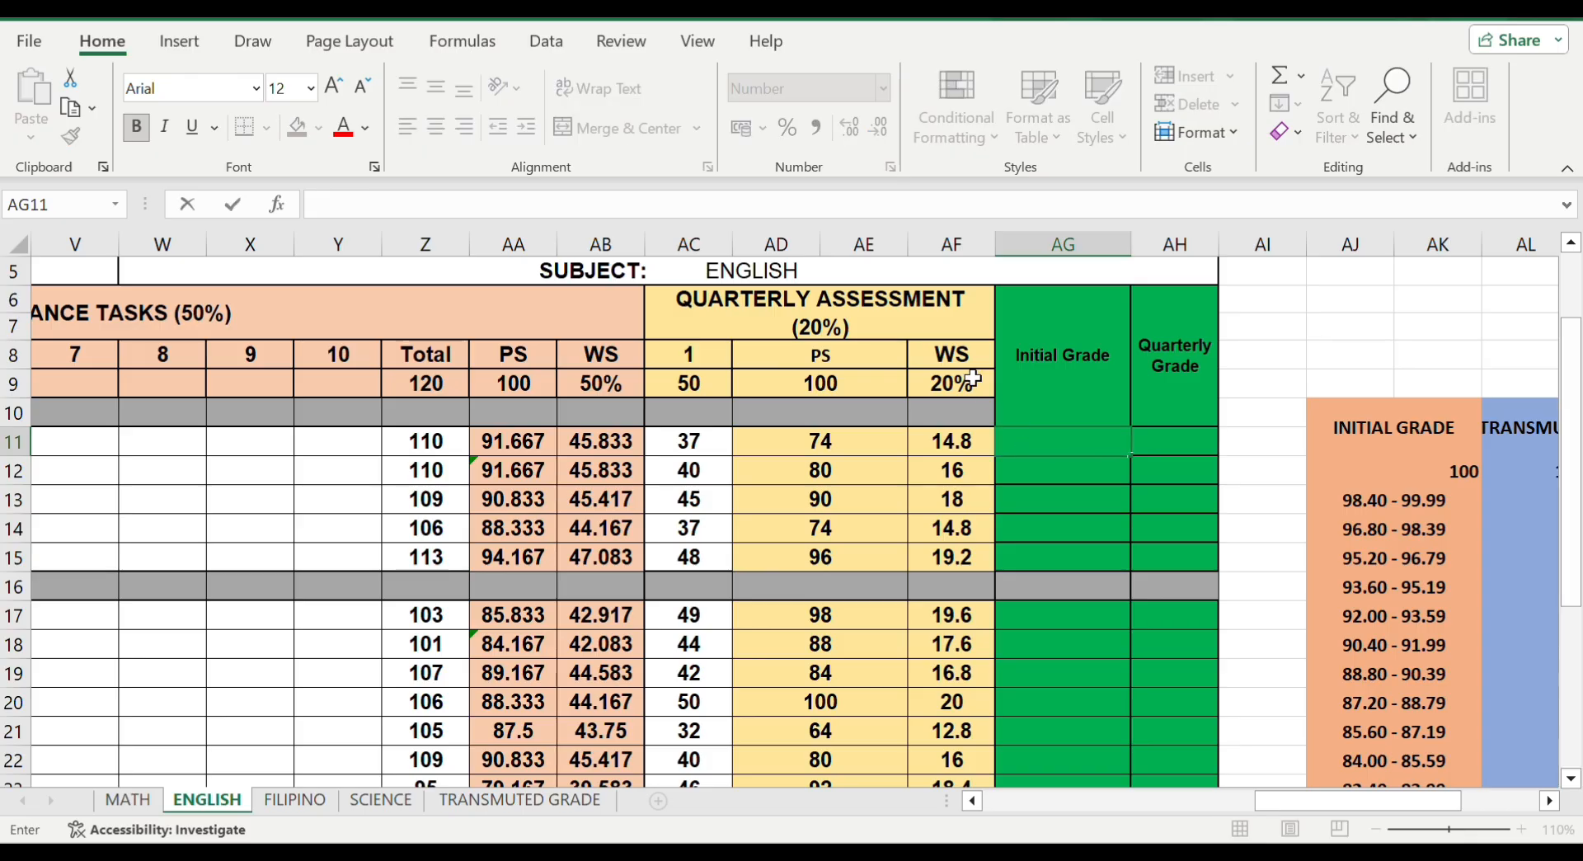
{"action": "left_click", "coordinate": [983, 437]}
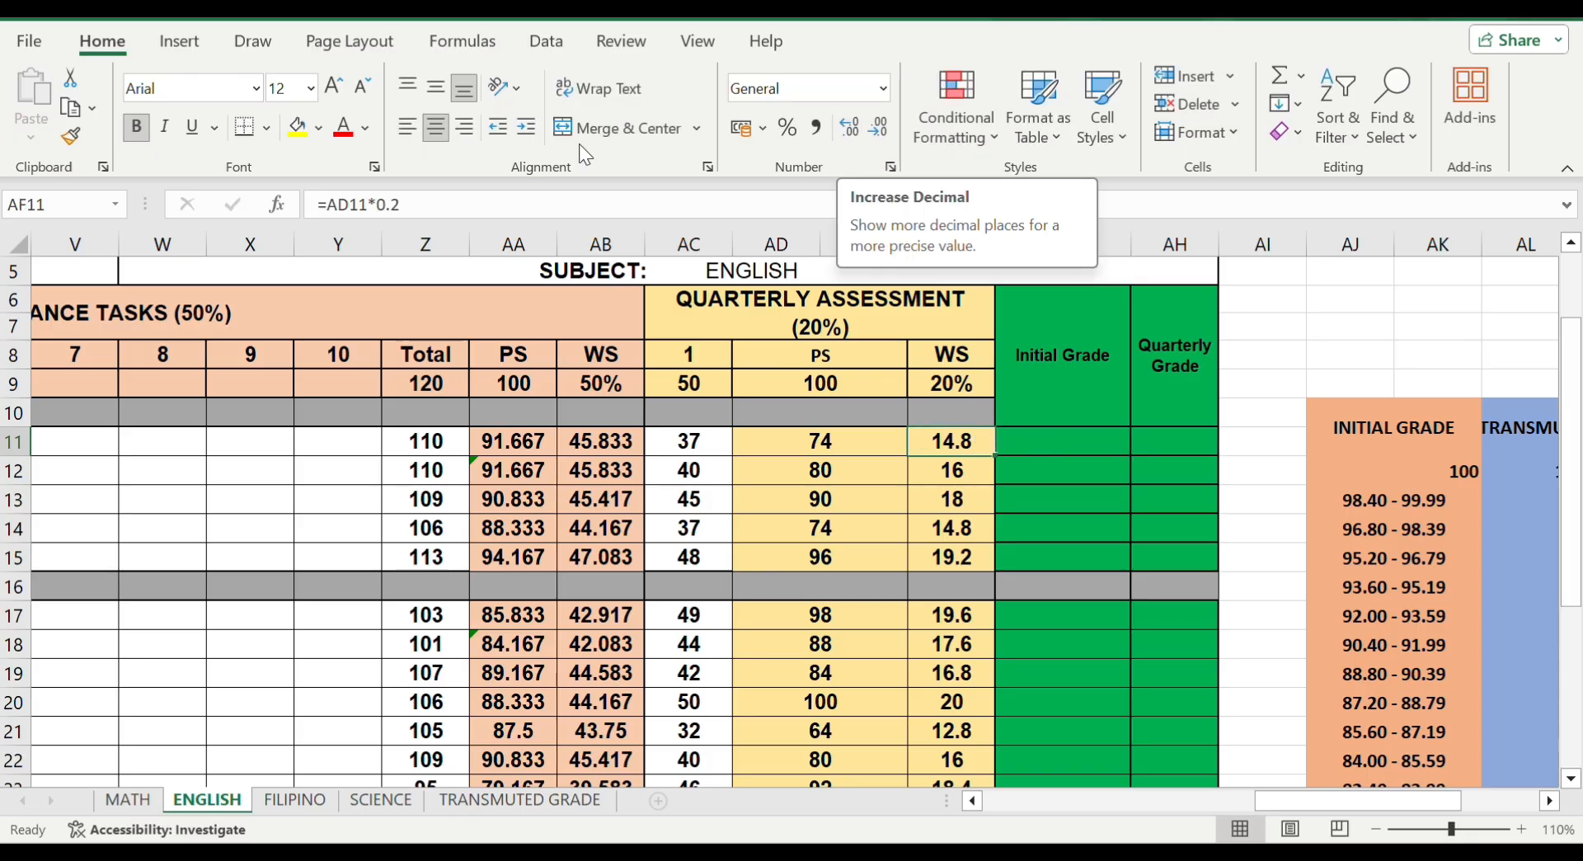
Try filling the percentage score formula in AA11 down to AA26, and undo the fill
{"action": "scroll", "coordinate": [542, 471], "scroll_direction": "left", "scroll_amount": 2}
{"action": "left_click", "coordinate": [701, 437]}
{"action": "left_click", "coordinate": [767, 437]}
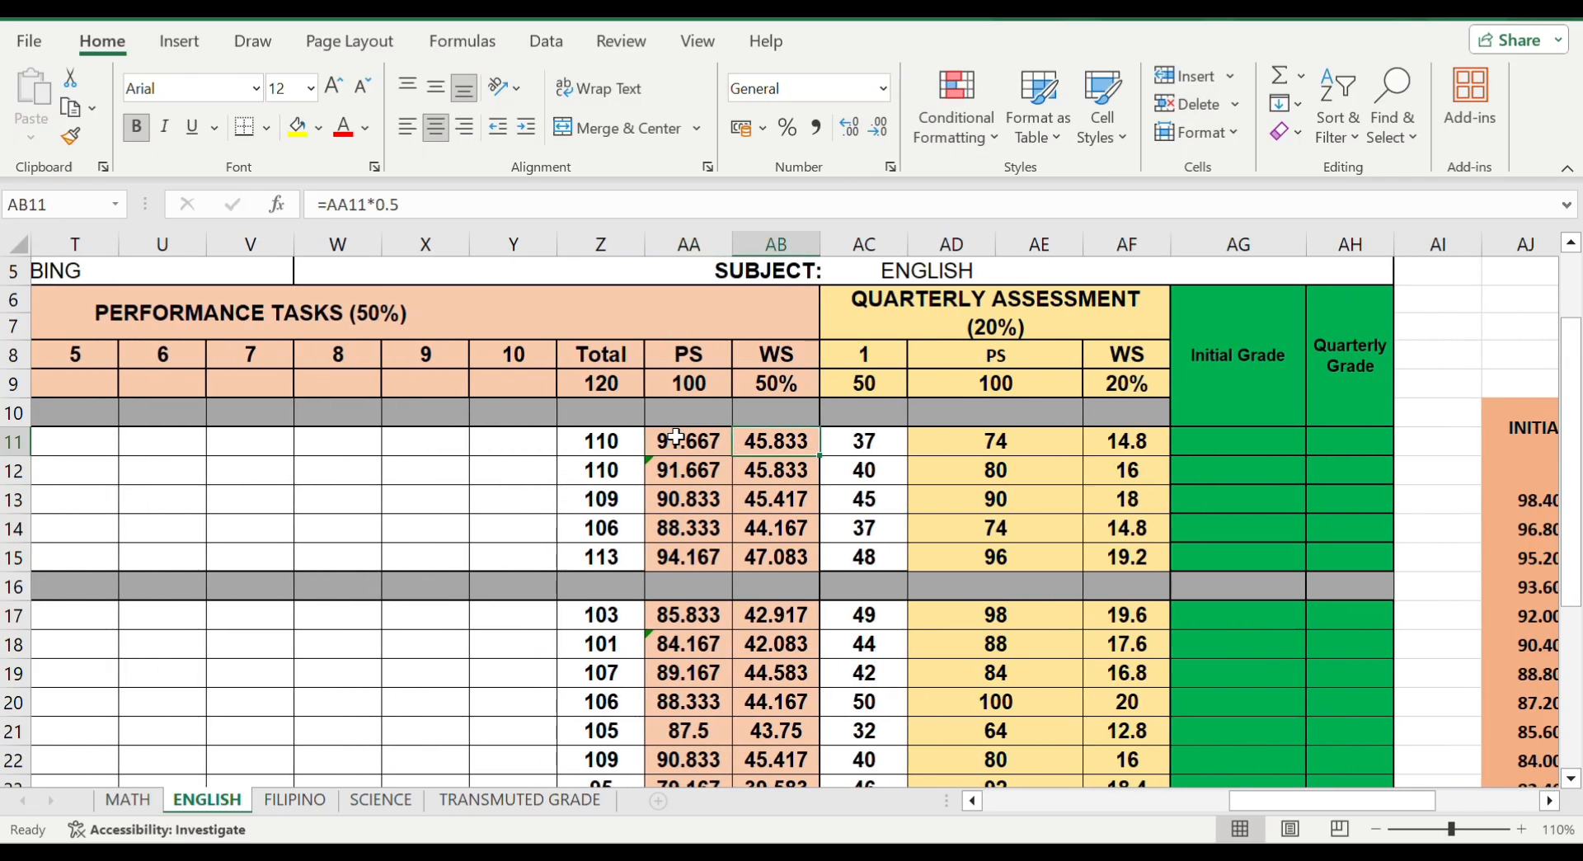
{"action": "left_click", "coordinate": [680, 439]}
{"action": "left_click_drag", "start_coordinate": [731, 456], "coordinate": [742, 718]}
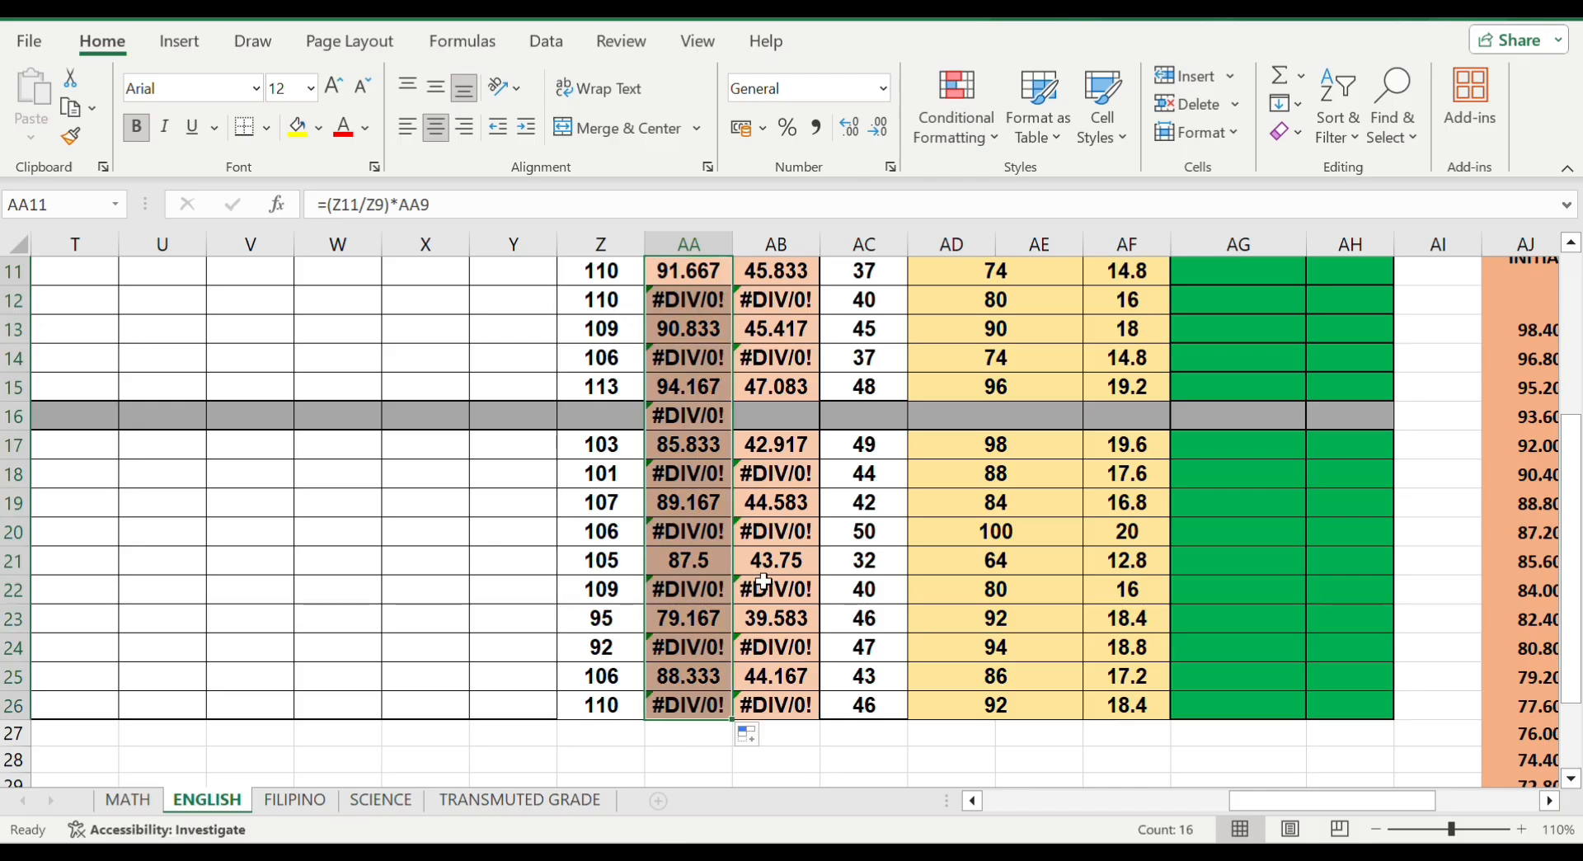
{"action": "key", "text": "ctrl+z"}
{"action": "scroll", "coordinate": [806, 443], "scroll_direction": "up", "scroll_amount": 1}
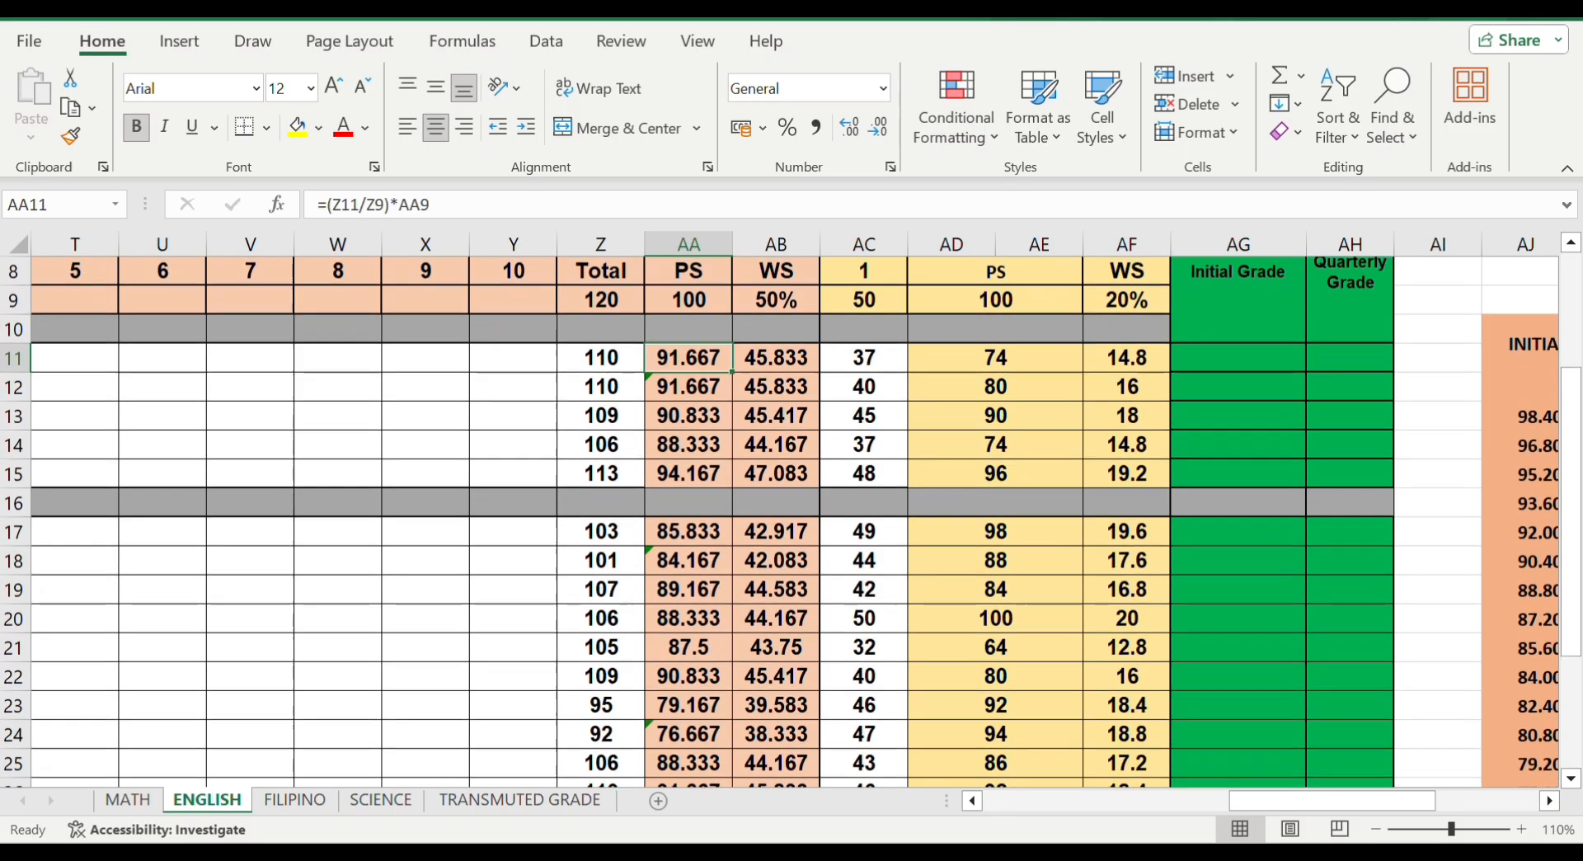
Increase the indent of the weighted score in AF11 so the column widens, and centre the value again
{"action": "left_click", "coordinate": [1237, 359]}
{"action": "left_click", "coordinate": [1138, 357]}
{"action": "left_click", "coordinate": [526, 127]}
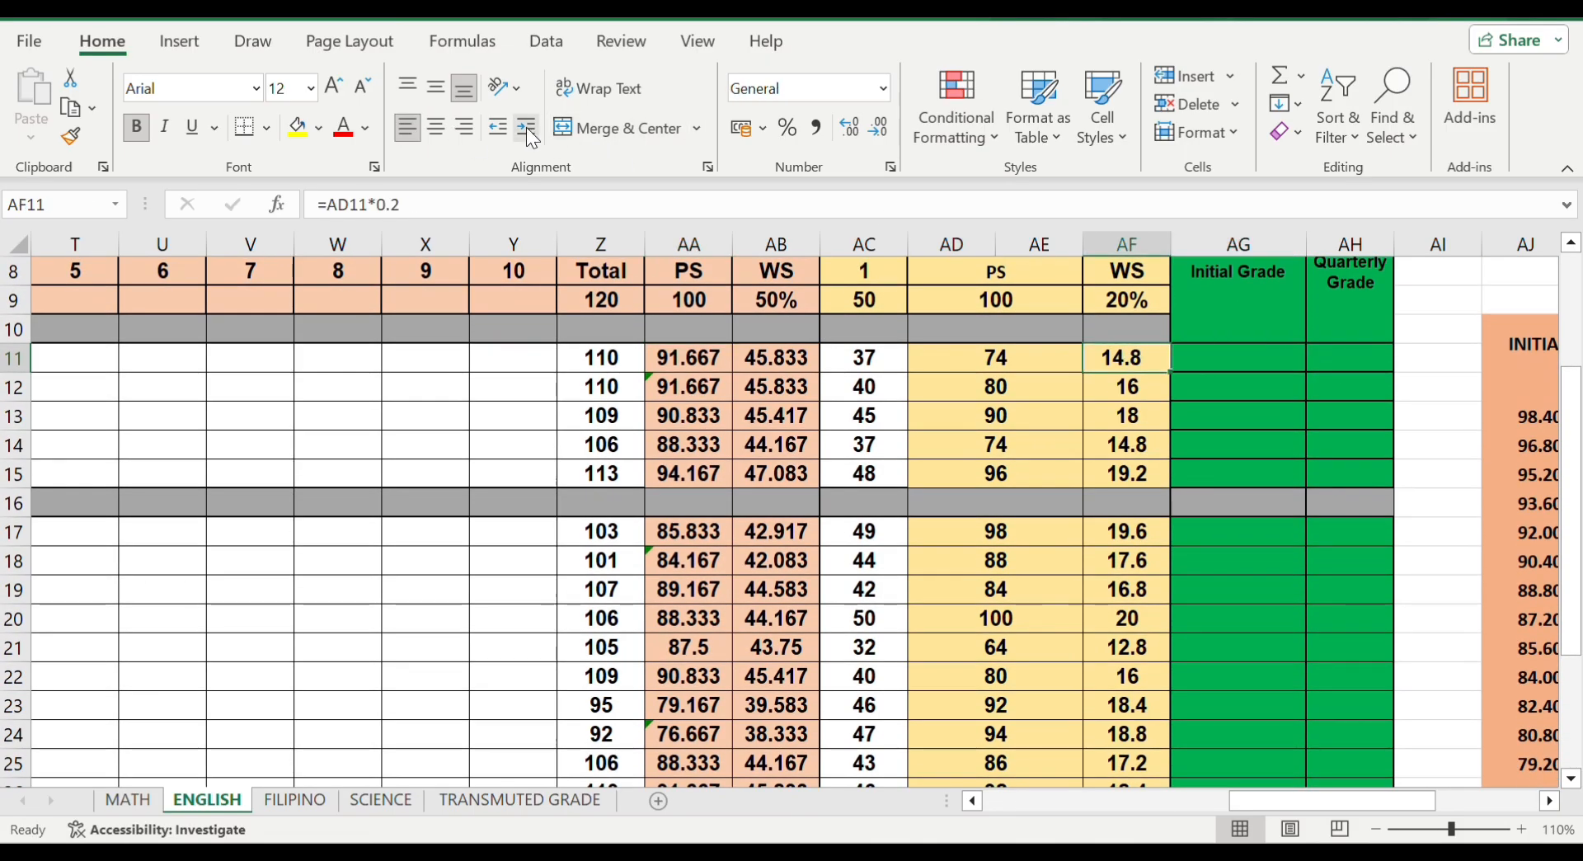
{"action": "left_click", "coordinate": [526, 127]}
{"action": "left_click", "coordinate": [526, 126]}
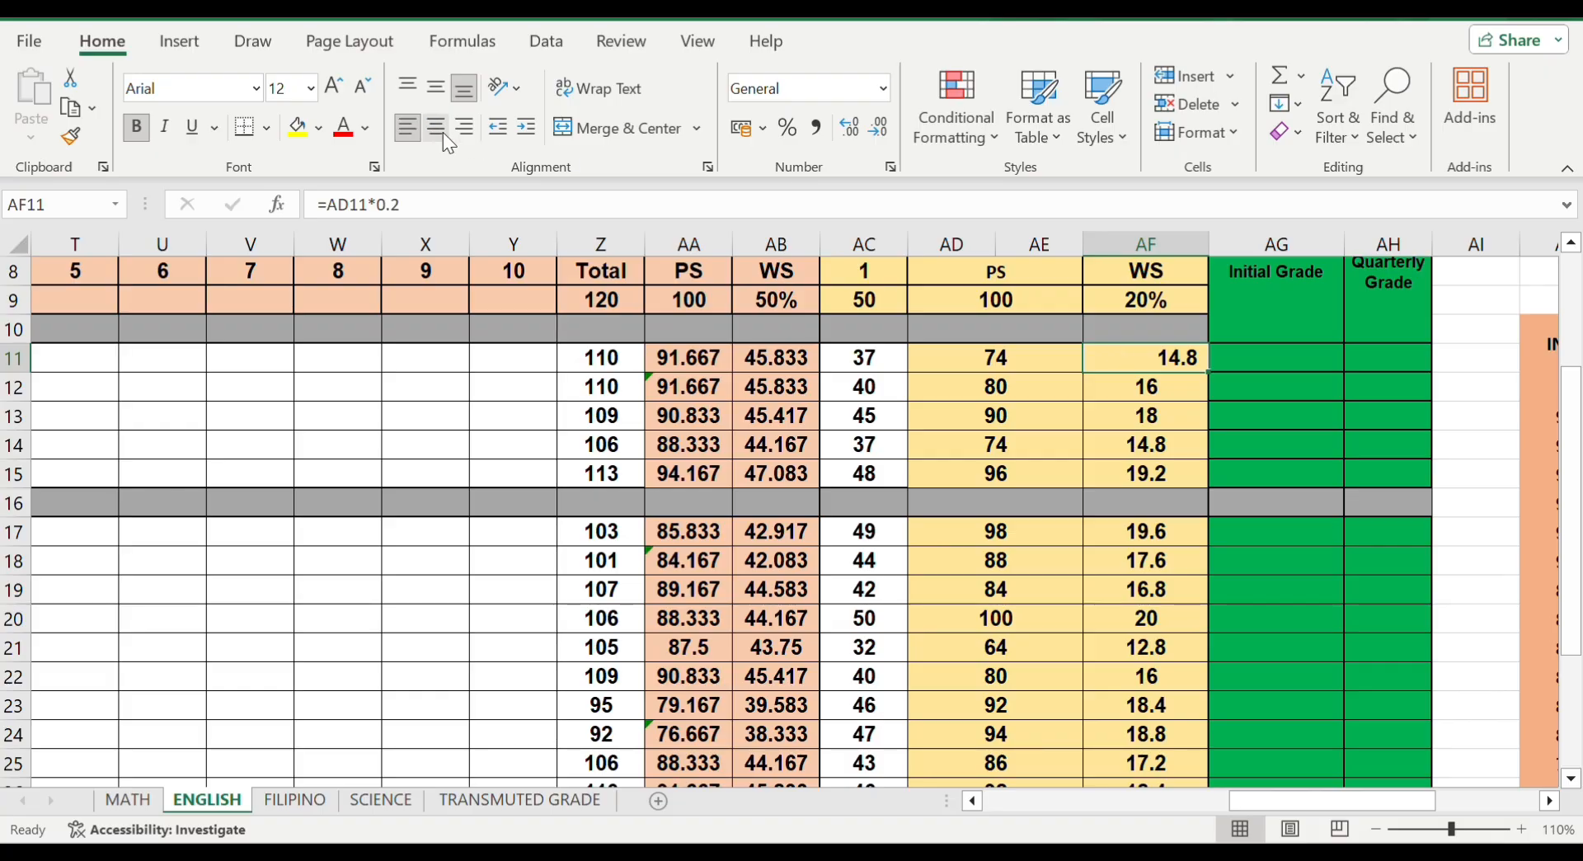
Calculate the initial grade in AG11 with =SUM(O11,AB11,AF11) and fill the formula down to AG15
{"action": "left_click", "coordinate": [1301, 354]}
{"action": "scroll", "coordinate": [1301, 355], "scroll_direction": "up", "scroll_amount": 1}
{"action": "type", "text": "=sum"}
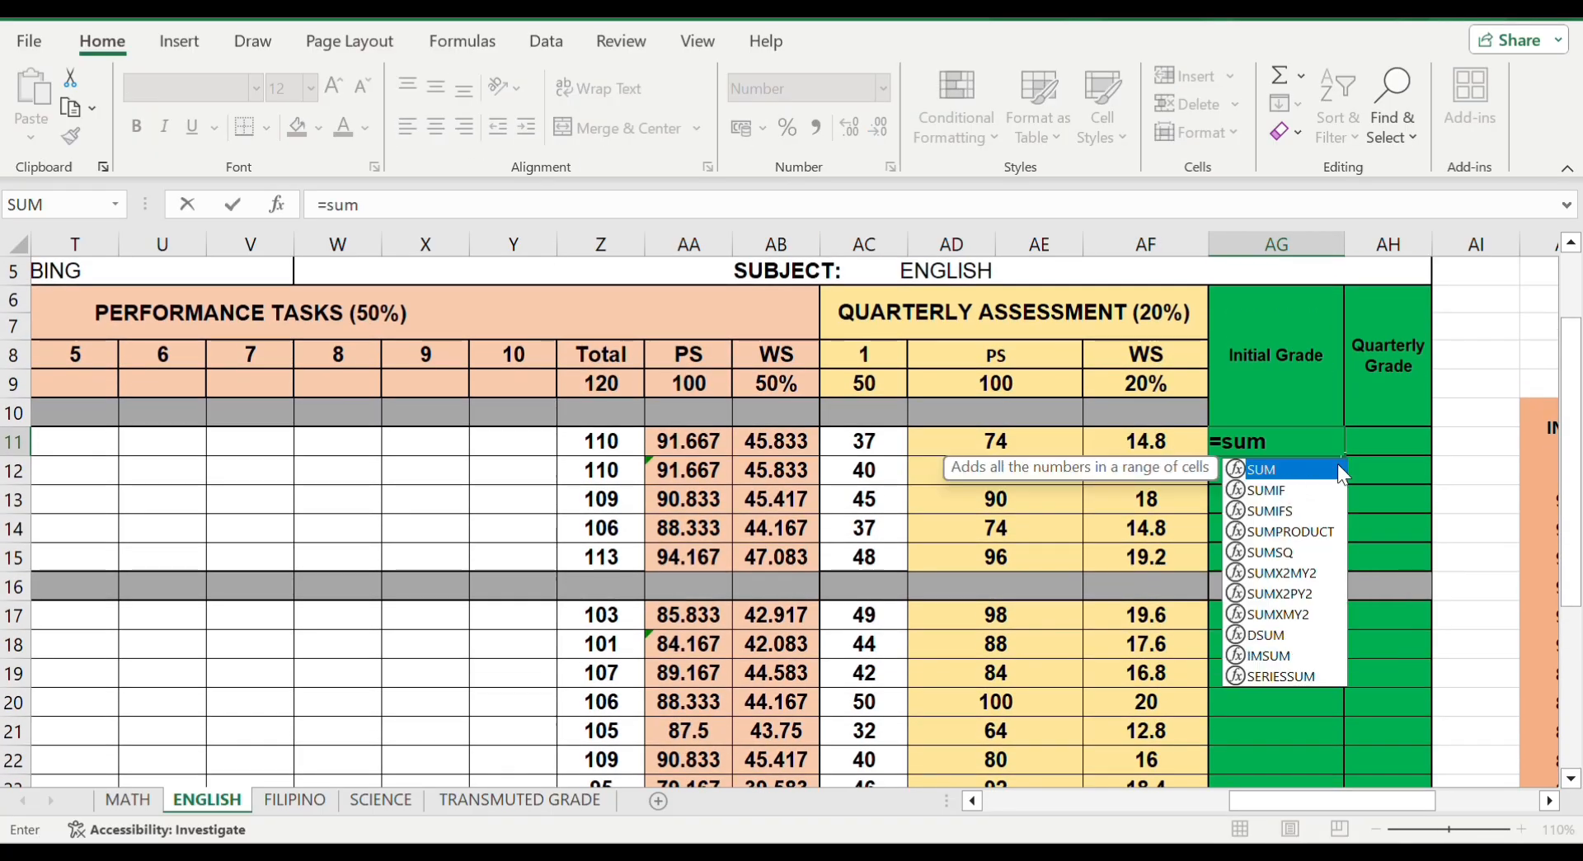
{"action": "key", "text": "Tab"}
{"action": "key", "text": "Left"}
{"action": "key", "text": "Left"}
{"action": "key", "text": "Left"}
{"action": "key", "text": "Left"}
{"action": "key", "text": "Left"}
{"action": "key", "text": "Left"}
{"action": "key", "text": "Left"}
{"action": "key", "text": "Left"}
{"action": "key", "text": "Left"}
{"action": "key", "text": "Left"}
{"action": "key", "text": "Left"}
{"action": "key", "text": "Left"}
{"action": "key", "text": "Left"}
{"action": "key", "text": "Left"}
{"action": "key", "text": "Left"}
{"action": "key", "text": "Left"}
{"action": "key", "text": "Left"}
{"action": "key", "text": "Left"}
{"action": "type", "text": ","}
{"action": "key", "text": "Left"}
{"action": "key", "text": "Left"}
{"action": "key", "text": "Left"}
{"action": "key", "text": "Left"}
{"action": "key", "text": "Left"}
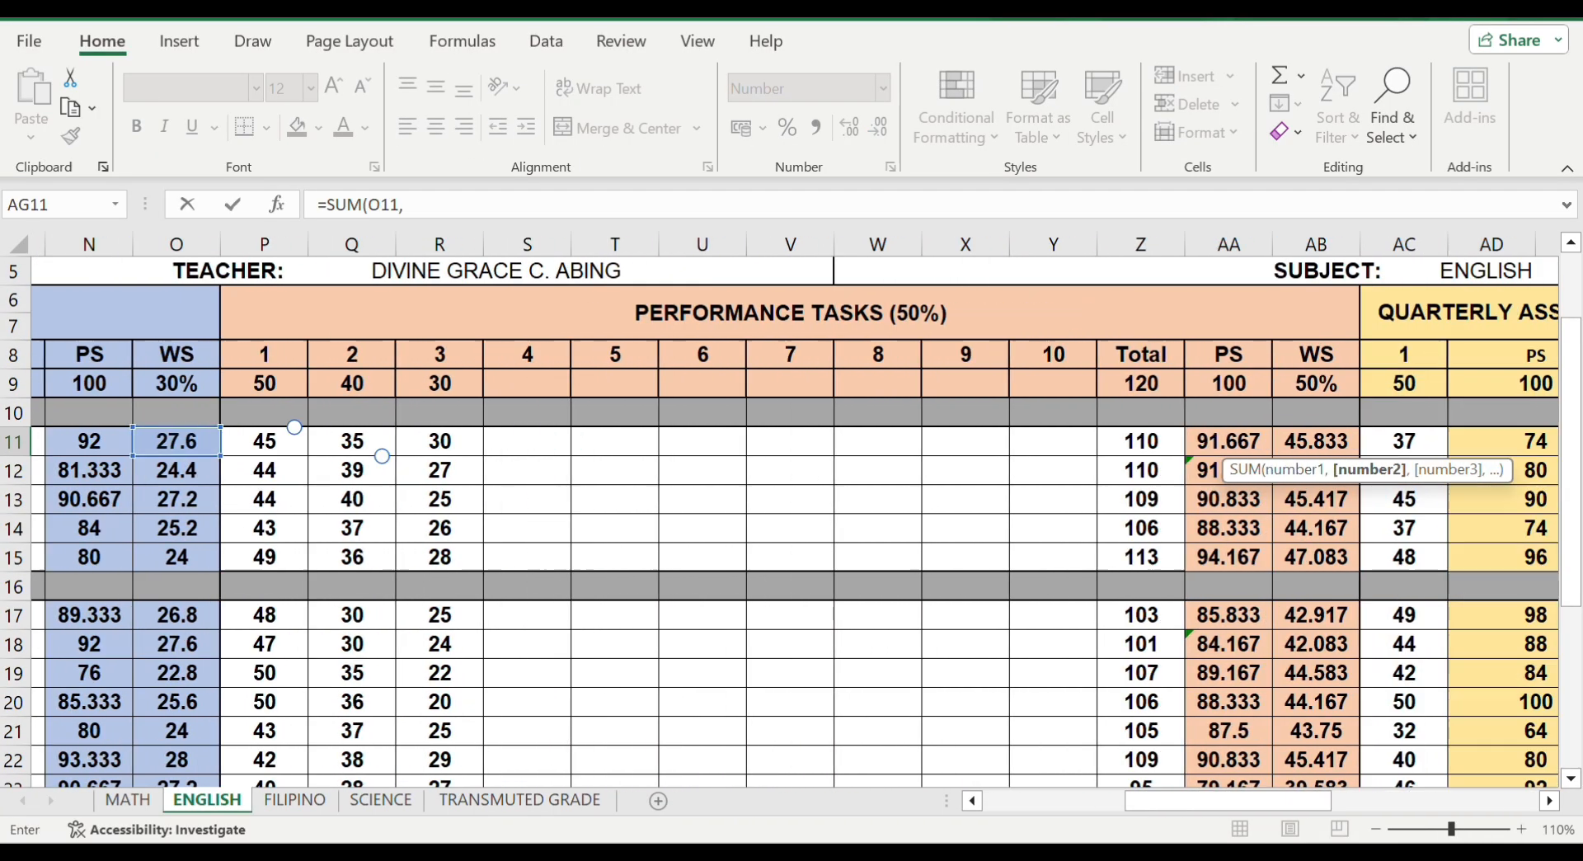
{"action": "type", "text": ","}
{"action": "key", "text": "Left"}
{"action": "key", "text": "Return"}
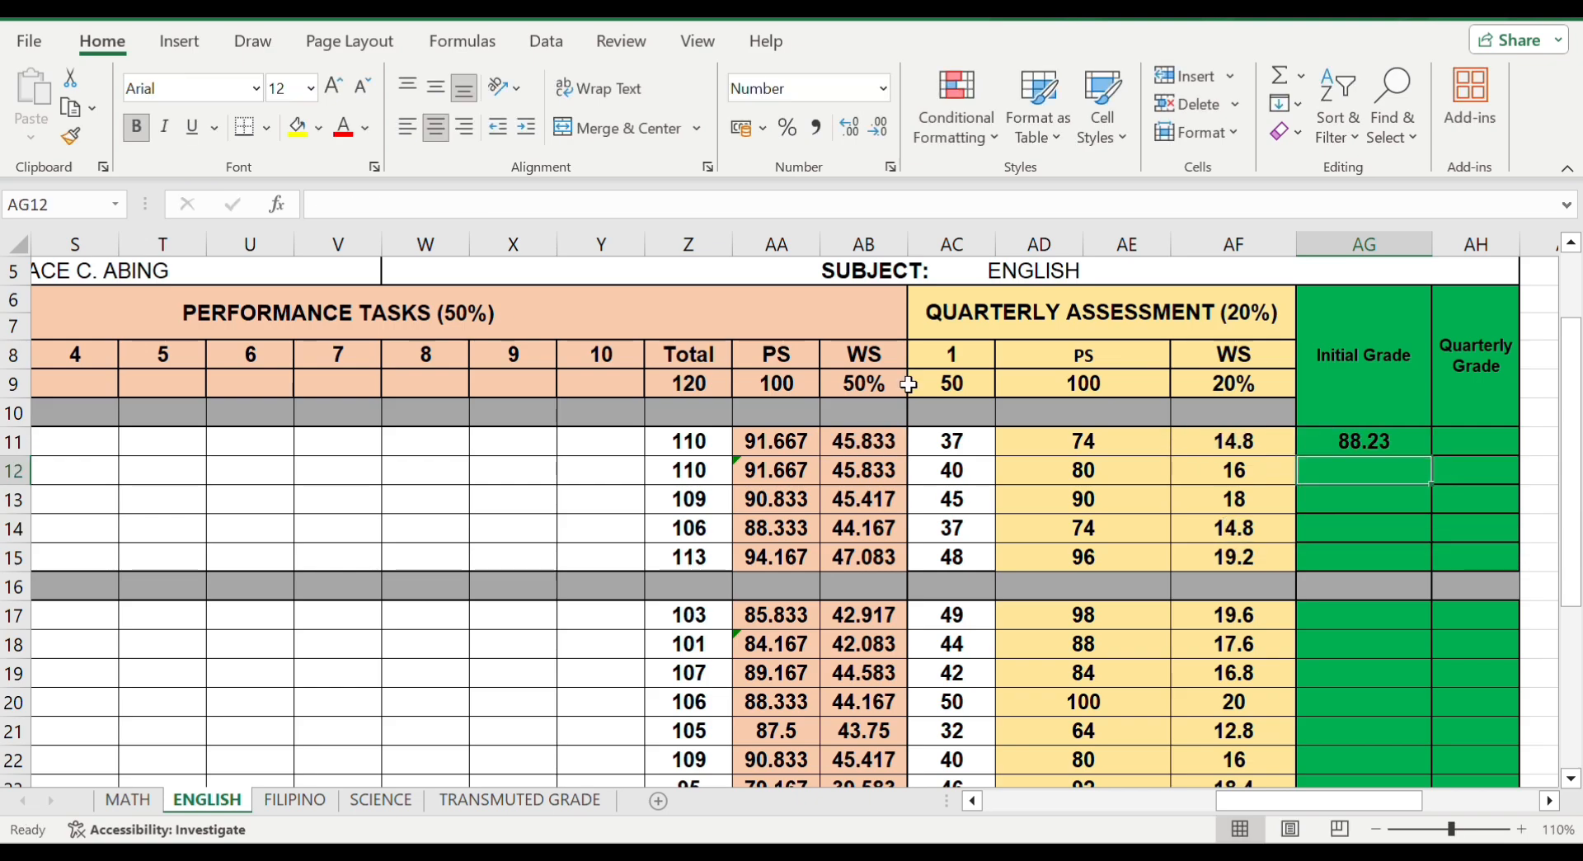
{"action": "left_click", "coordinate": [1311, 443]}
{"action": "left_click_drag", "start_coordinate": [1433, 454], "coordinate": [1423, 566]}
Calculate the initial grade in AG17 with =SUM(O17,AB17,AF17)
{"action": "left_click", "coordinate": [1402, 615]}
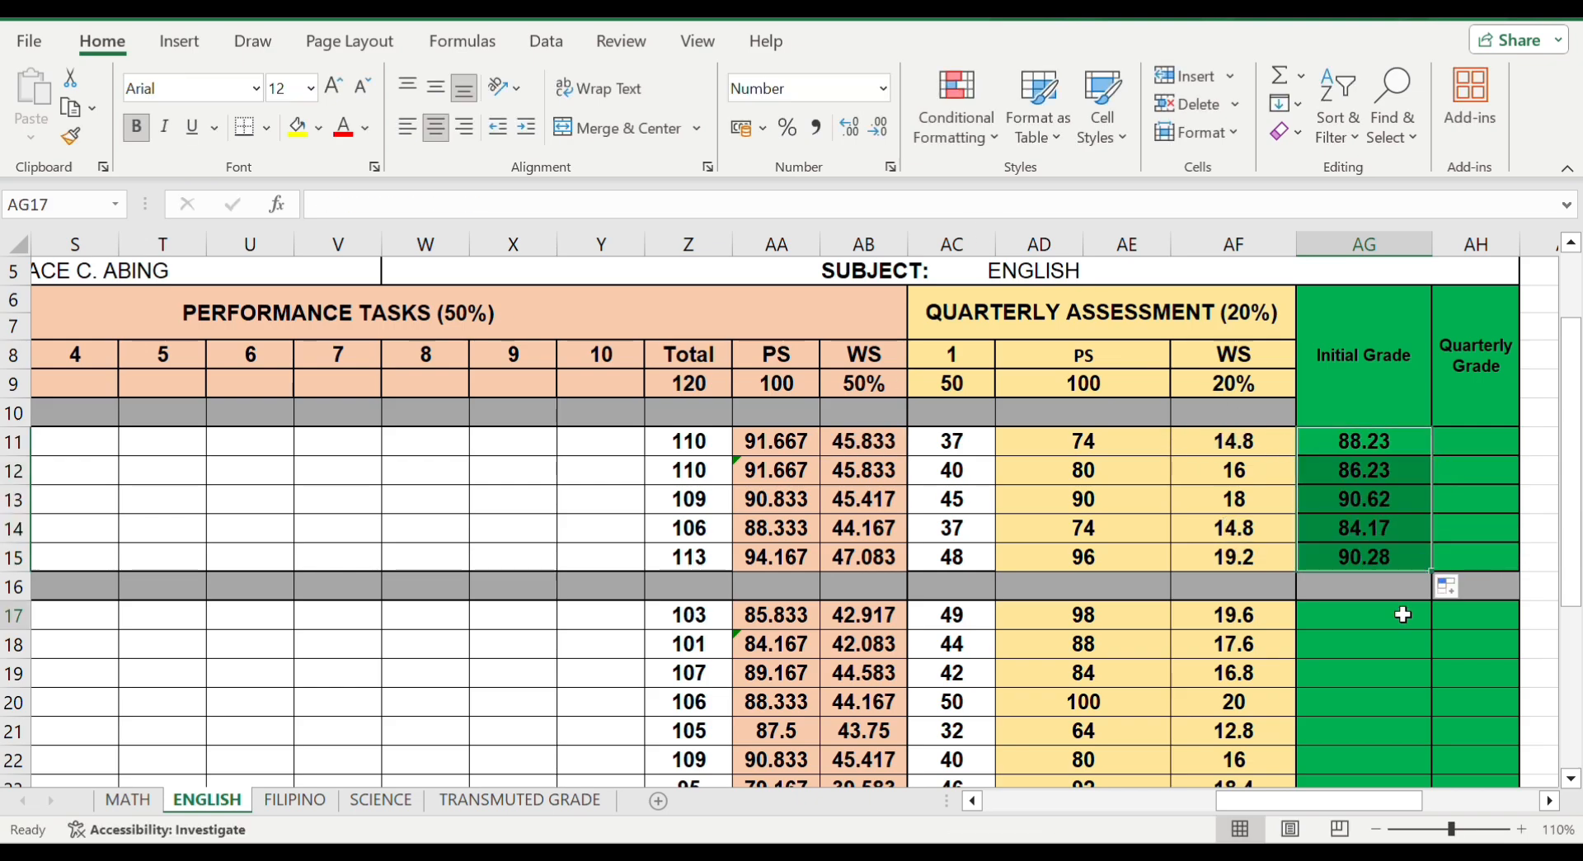
{"action": "type", "text": "=sum"}
{"action": "key", "text": "Tab"}
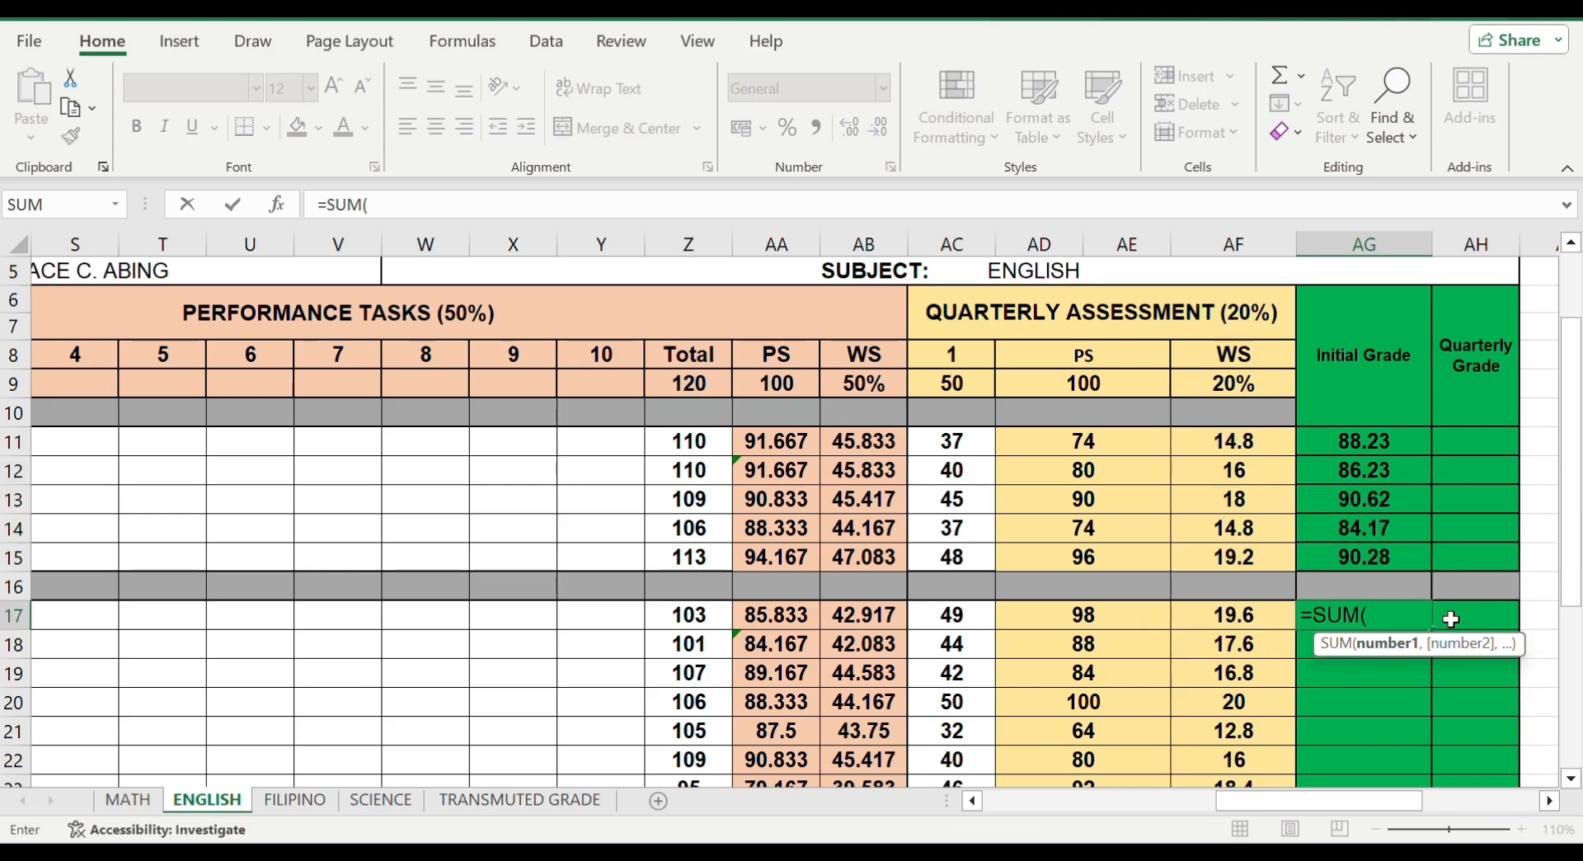
{"action": "scroll", "coordinate": [792, 511], "scroll_direction": "left", "scroll_amount": 5}
{"action": "left_click", "coordinate": [424, 615]}
{"action": "type", "text": ","}
{"action": "left_click", "coordinate": [956, 615]}
{"action": "type", "text": ","}
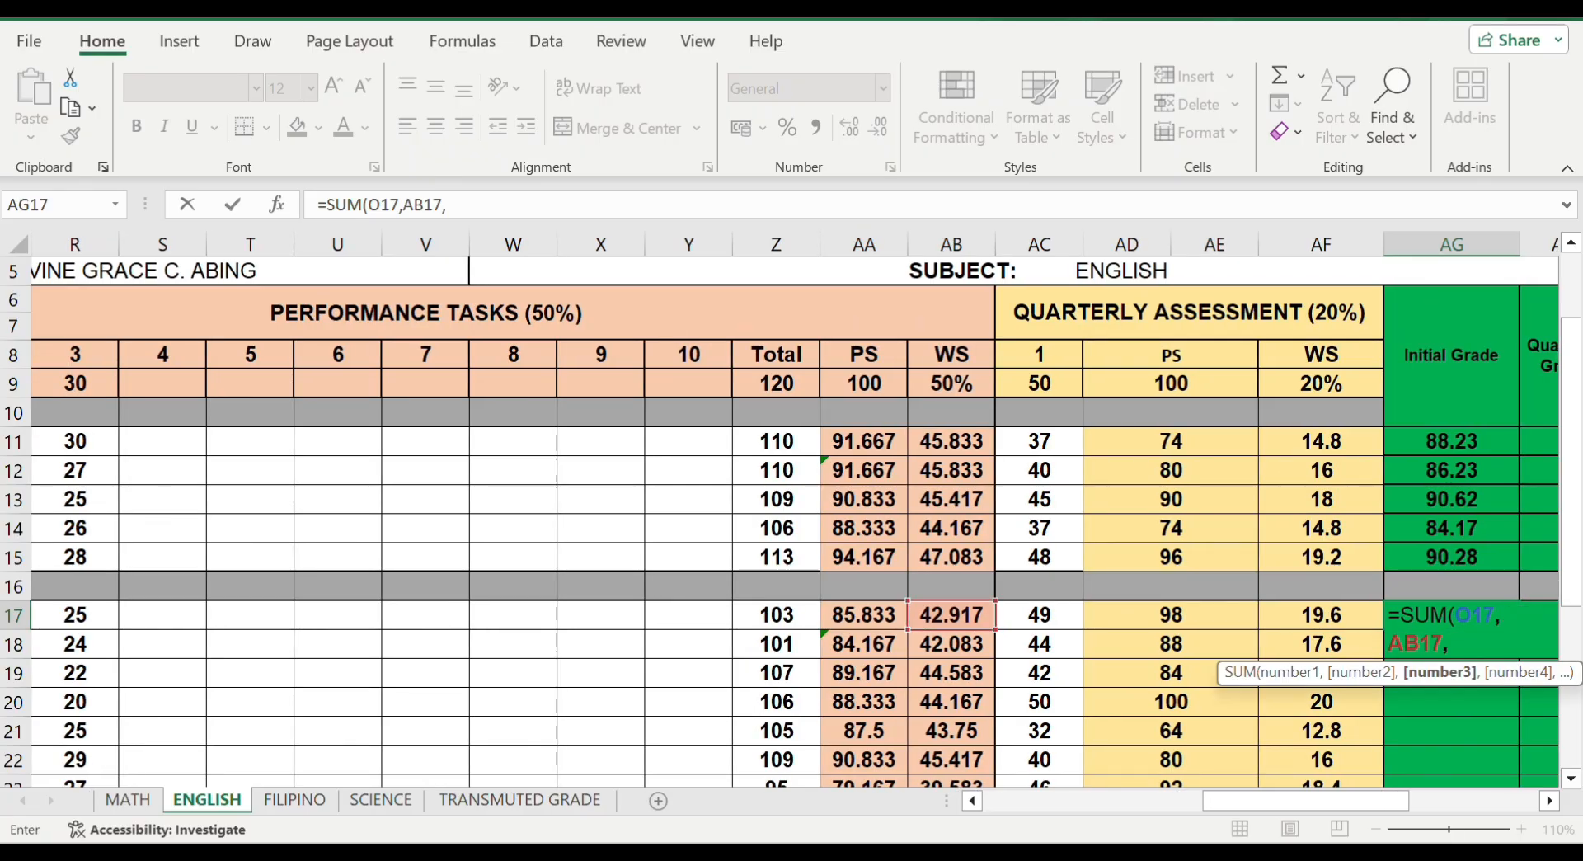
{"action": "scroll", "coordinate": [1147, 615], "scroll_direction": "right", "scroll_amount": 2}
{"action": "left_click", "coordinate": [1146, 614]}
{"action": "key", "text": "Return"}
Format the initial grade in AG17 as centred with two decimal places and fill it down to AG26
{"action": "left_click", "coordinate": [1338, 616]}
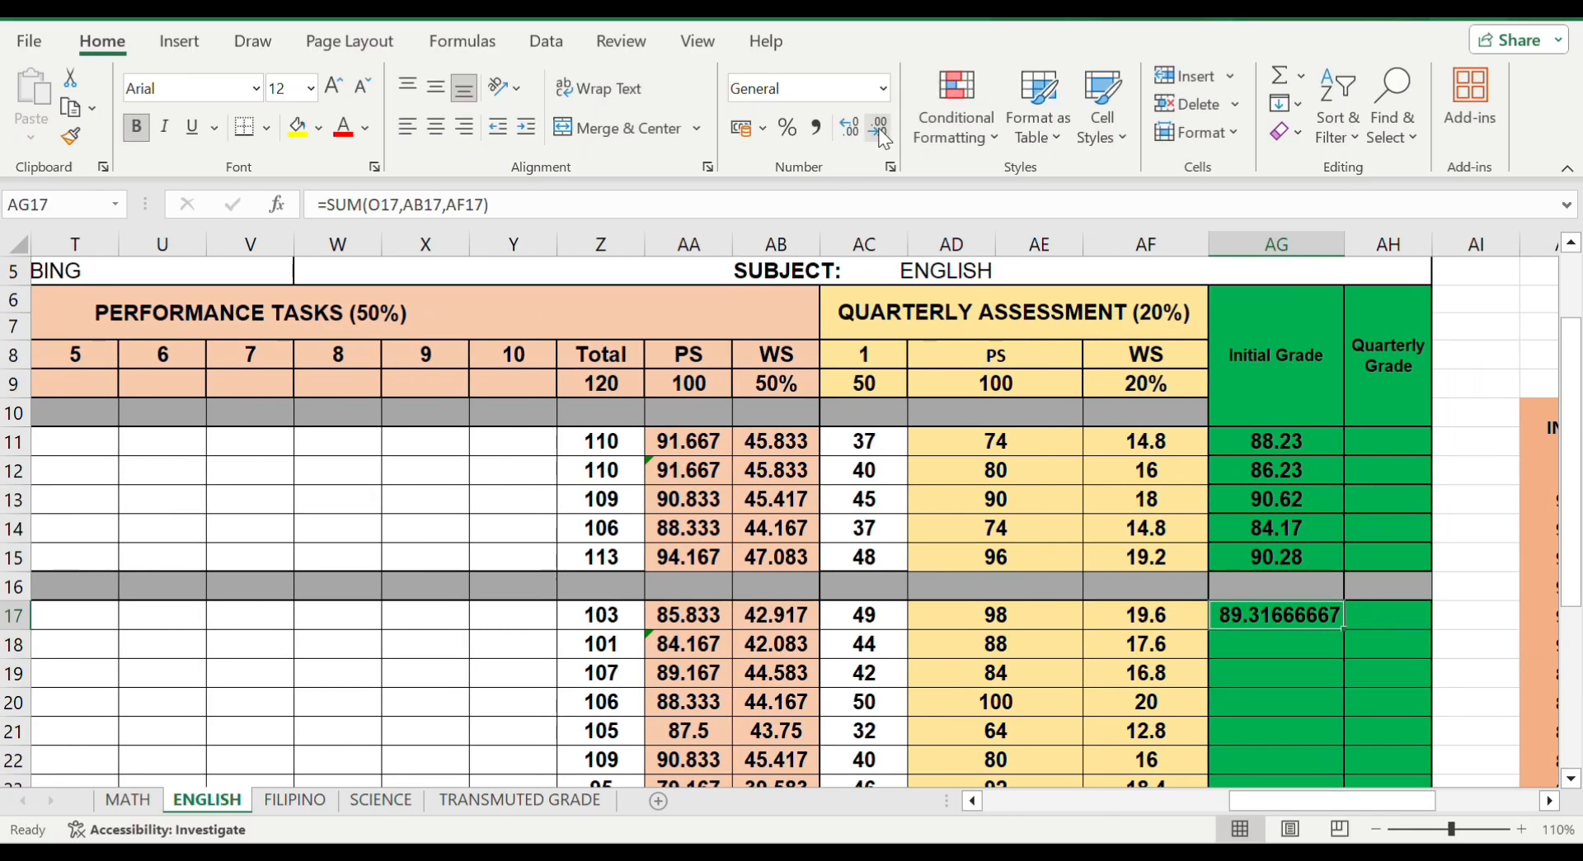
{"action": "left_click", "coordinate": [881, 132]}
{"action": "left_click", "coordinate": [881, 132]}
{"action": "left_click", "coordinate": [881, 132]}
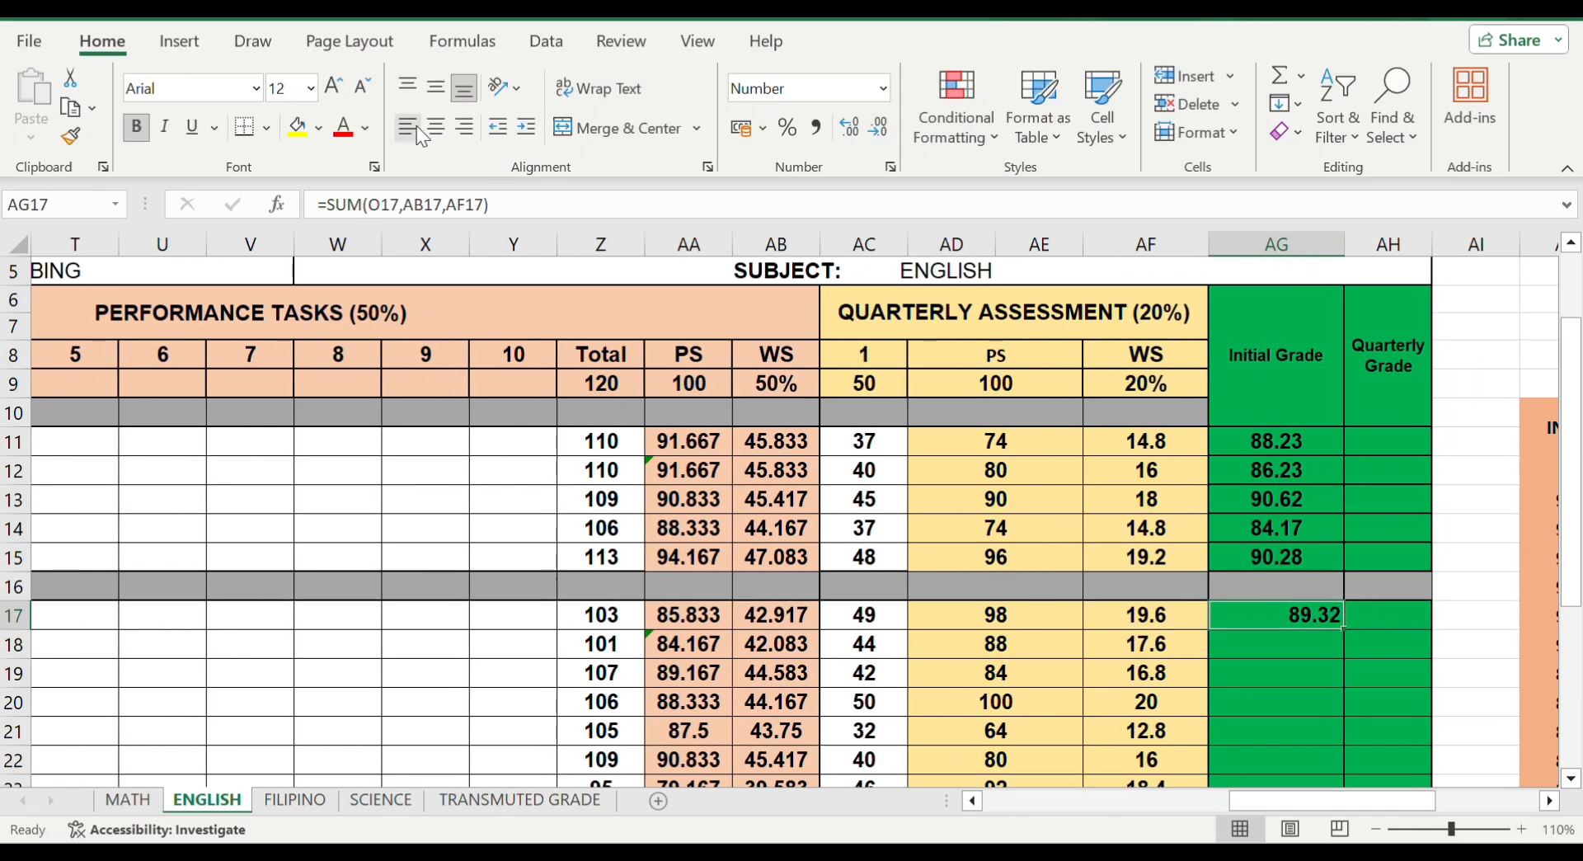
{"action": "left_click_drag", "start_coordinate": [1346, 633], "coordinate": [1283, 739]}
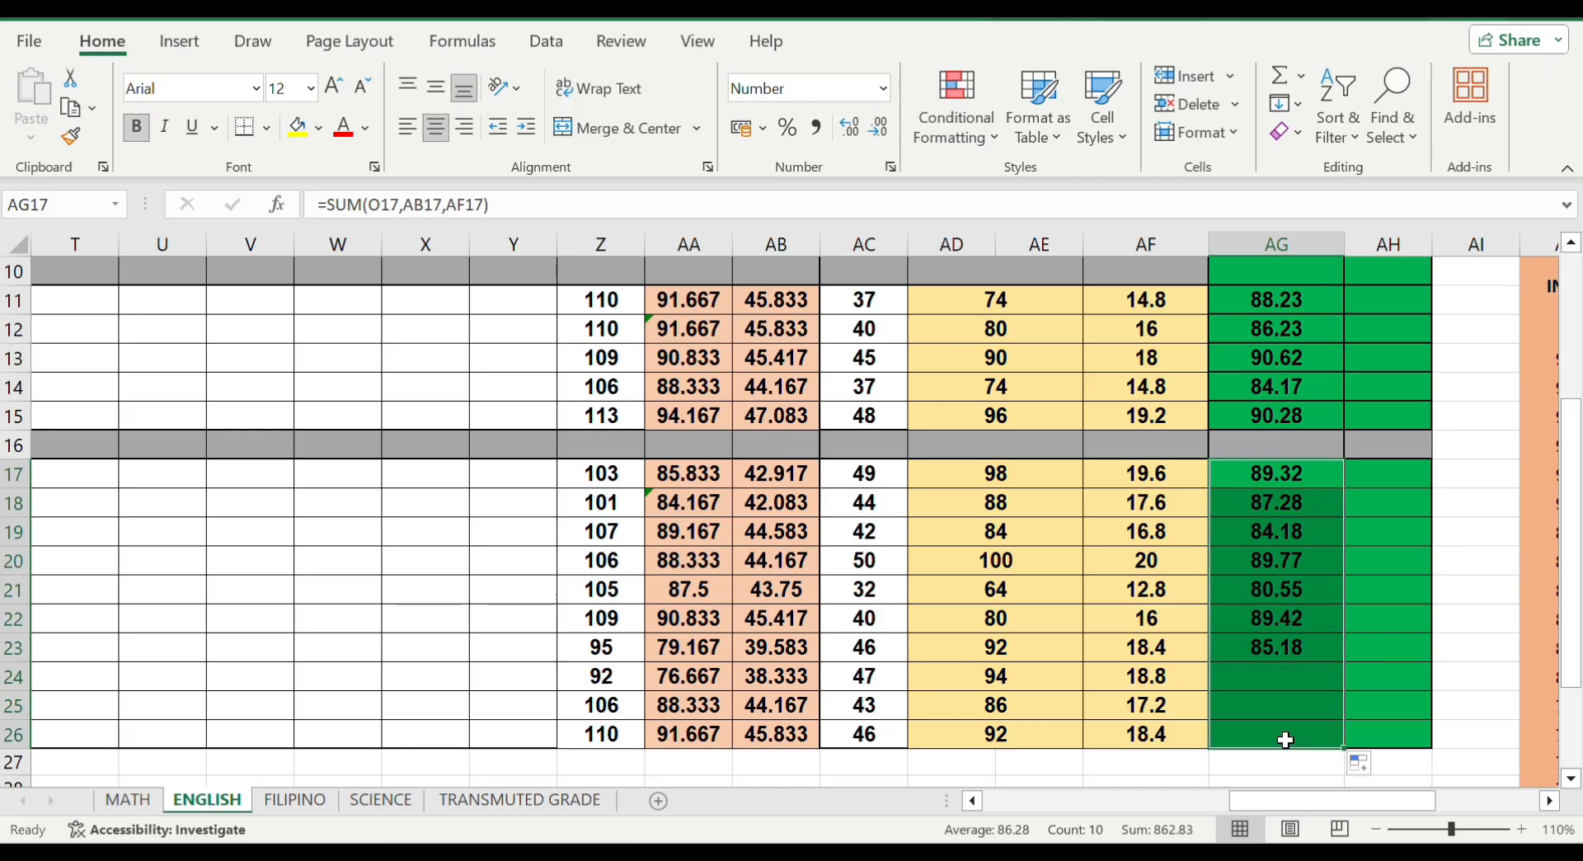
Enter the transmuted quarterly grades 92, 91, 94, 90 and 94 in AH11 through AH15
{"action": "scroll", "coordinate": [1283, 739], "scroll_direction": "up", "scroll_amount": 3}
{"action": "scroll", "coordinate": [1283, 739], "scroll_direction": "right", "scroll_amount": 2}
{"action": "scroll", "coordinate": [791, 511], "scroll_direction": "right", "scroll_amount": 4}
{"action": "left_click", "coordinate": [599, 385]}
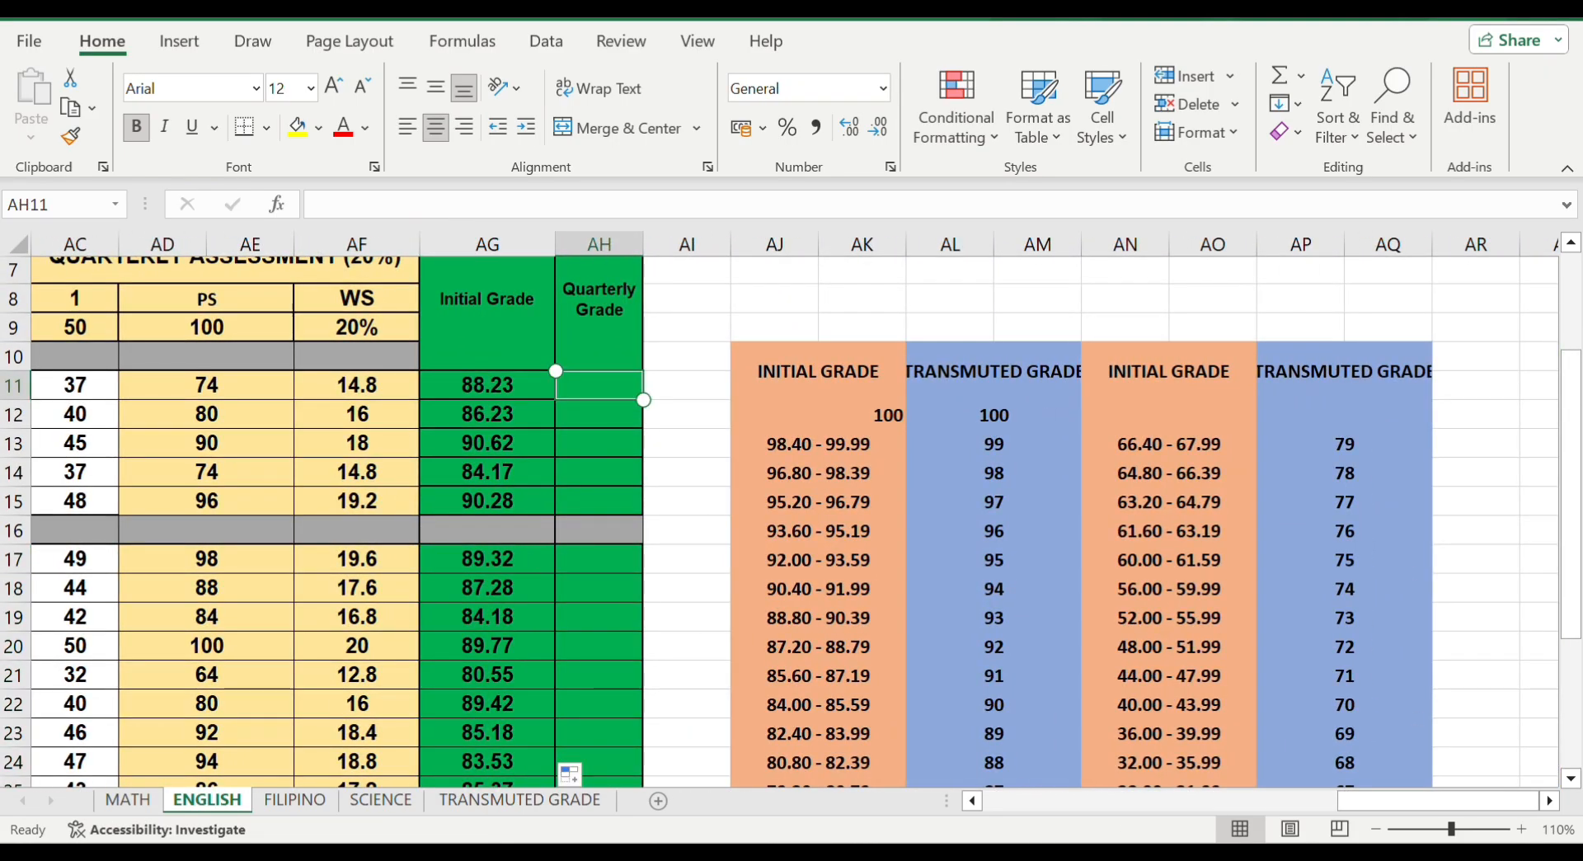
{"action": "scroll", "coordinate": [792, 522], "scroll_direction": "down", "scroll_amount": 3}
{"action": "scroll", "coordinate": [791, 522], "scroll_direction": "up", "scroll_amount": 2}
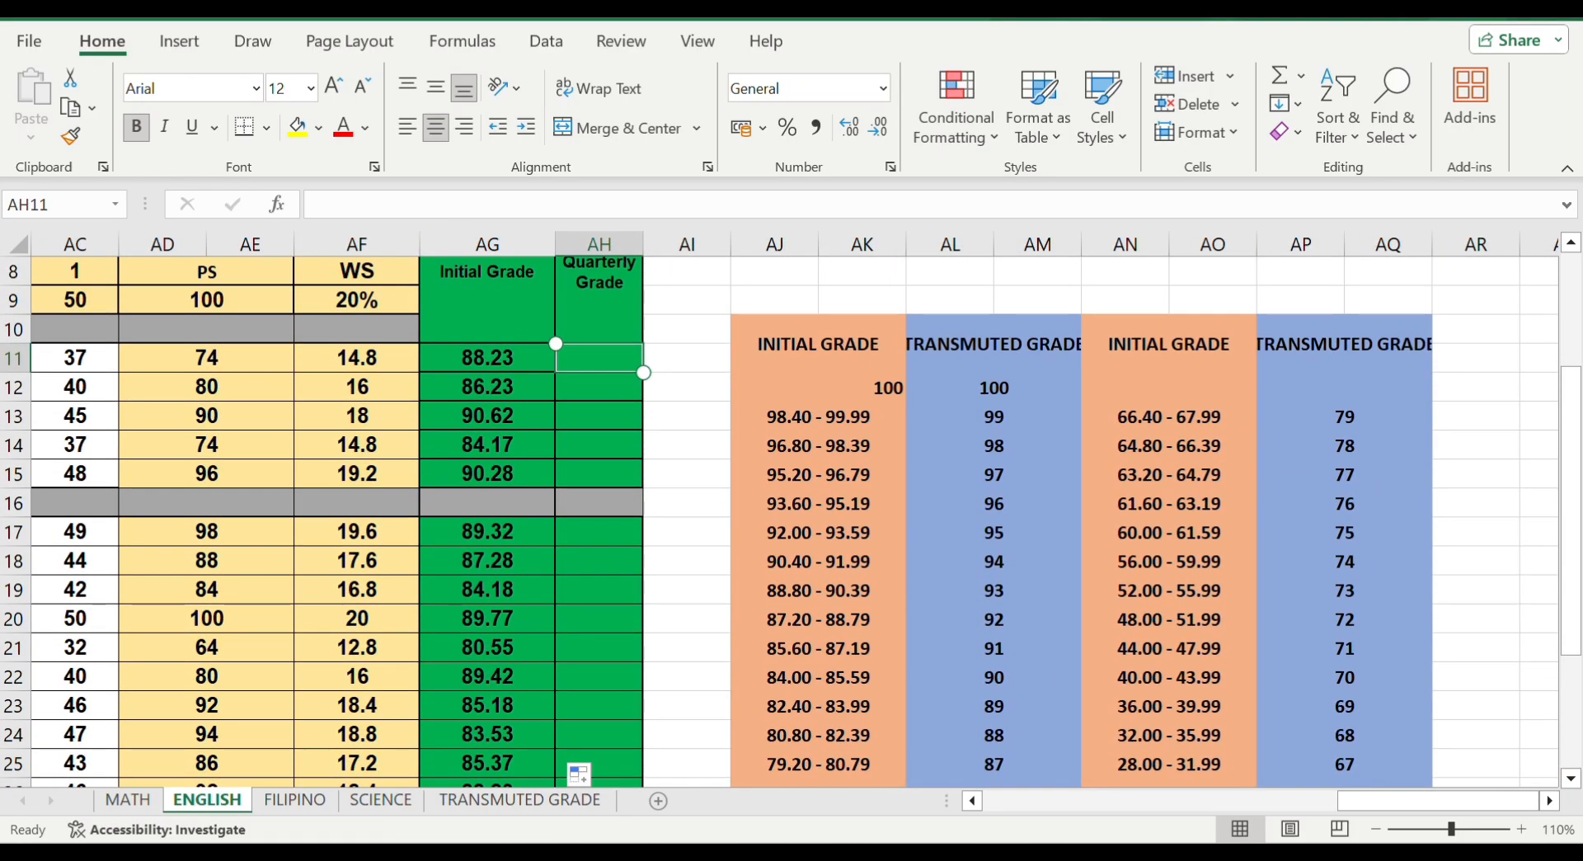
{"action": "type", "text": "92"}
{"action": "key", "text": "Return"}
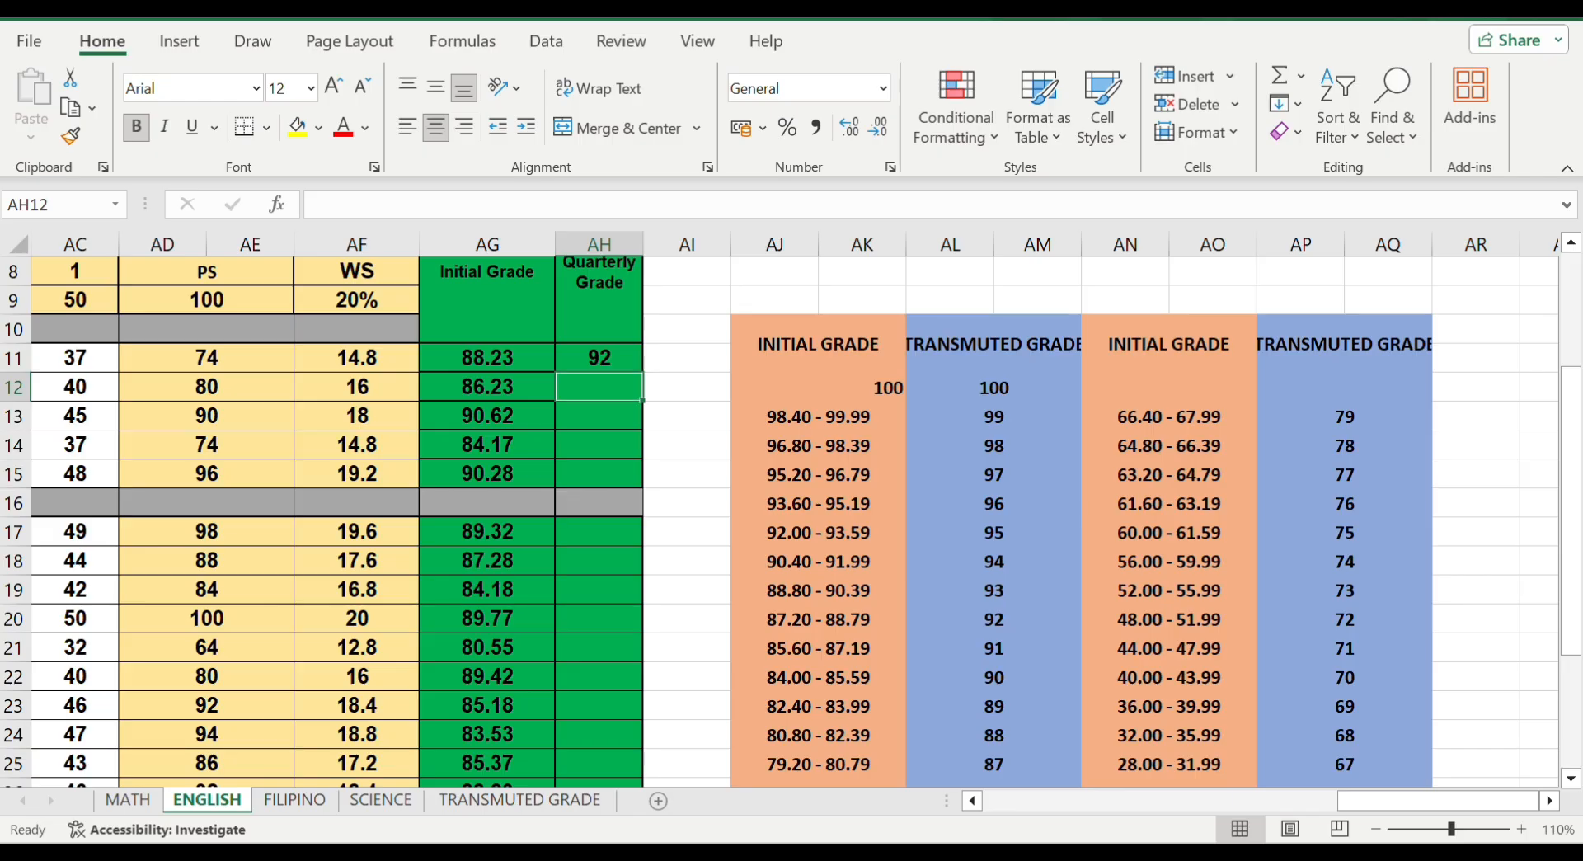
{"action": "type", "text": "91"}
{"action": "key", "text": "Return"}
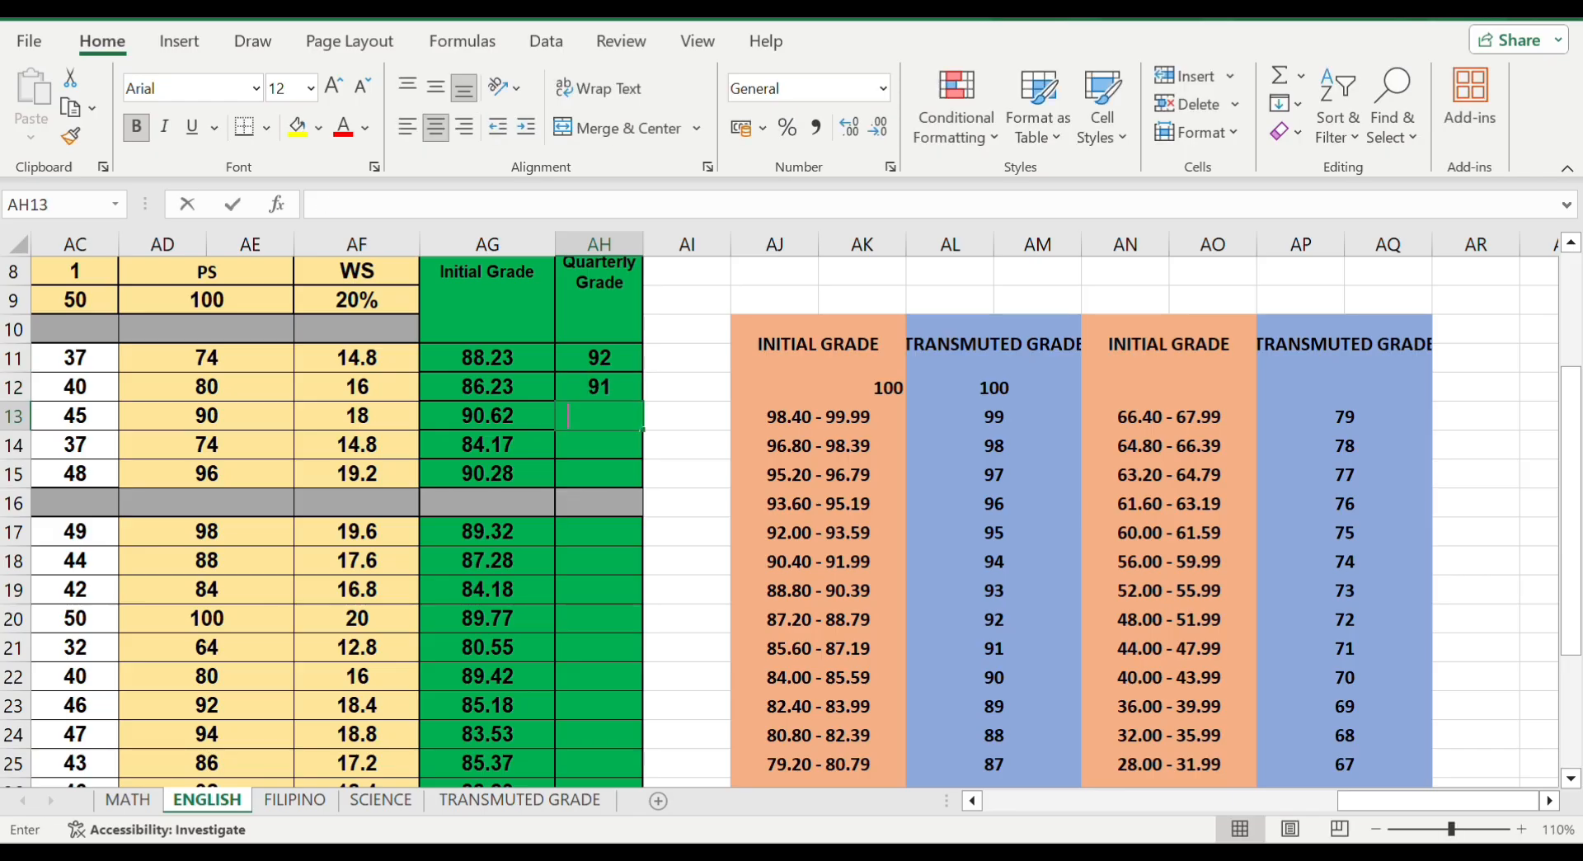
{"action": "type", "text": "94"}
{"action": "key", "text": "Return"}
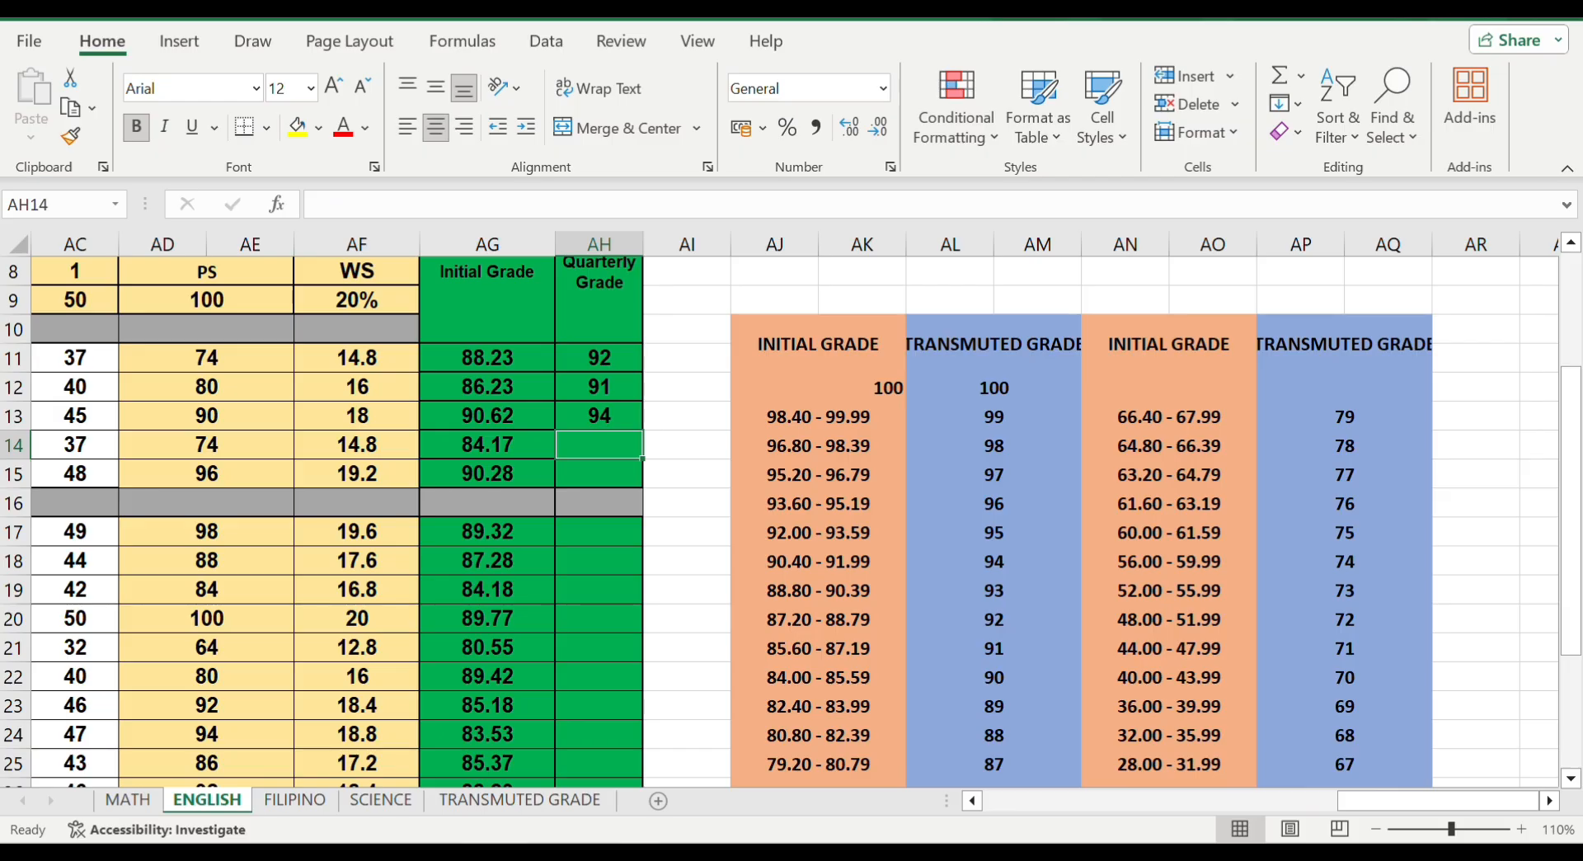
{"action": "type", "text": "90"}
{"action": "key", "text": "Return"}
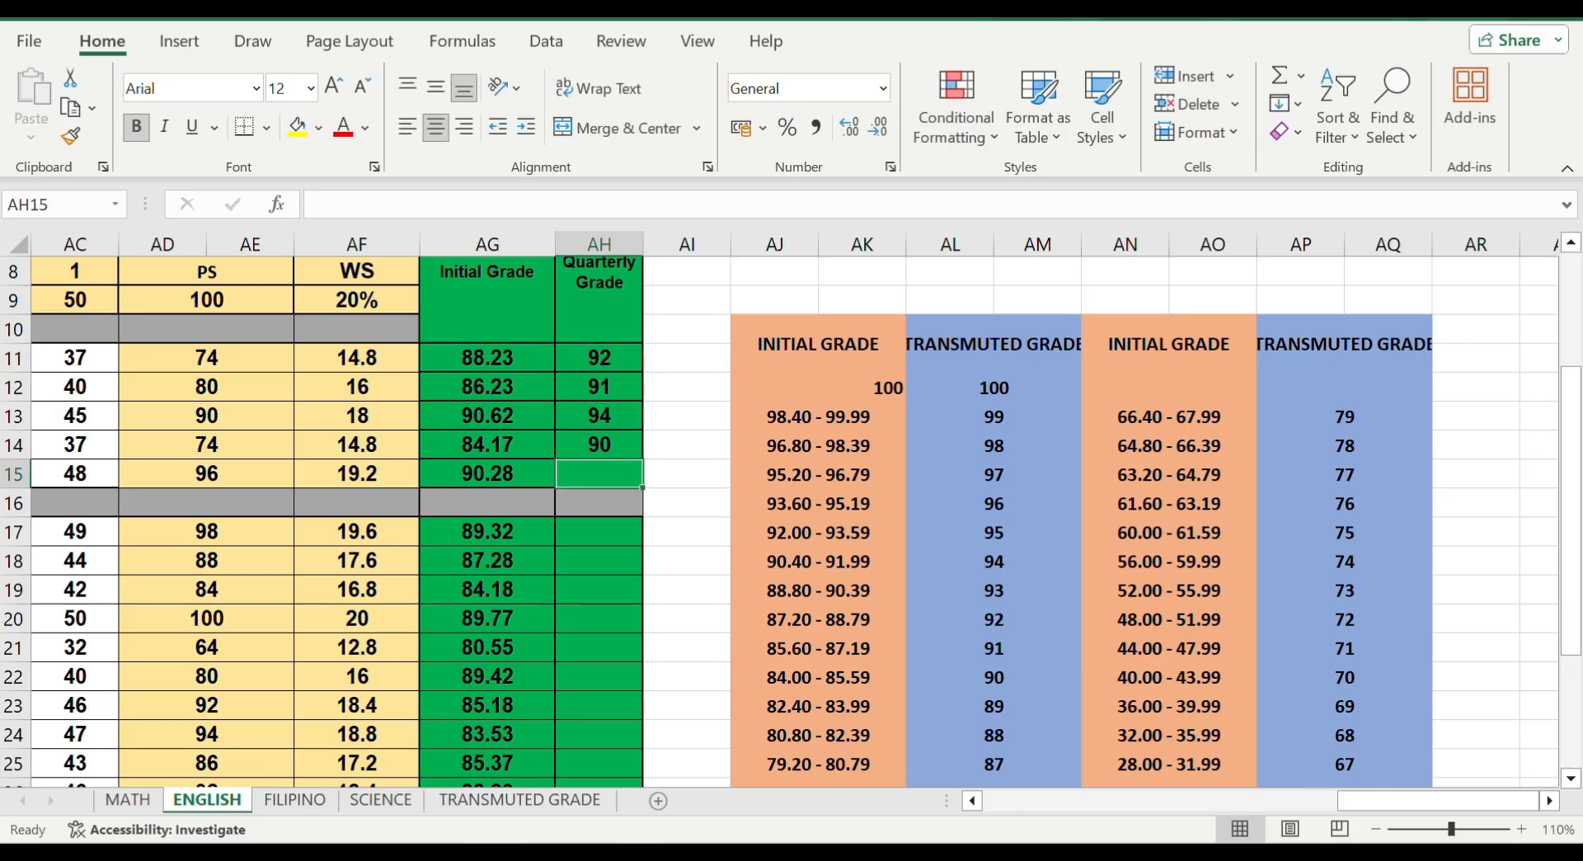
{"action": "type", "text": "94"}
{"action": "key", "text": "Return"}
{"action": "key", "text": "Return"}
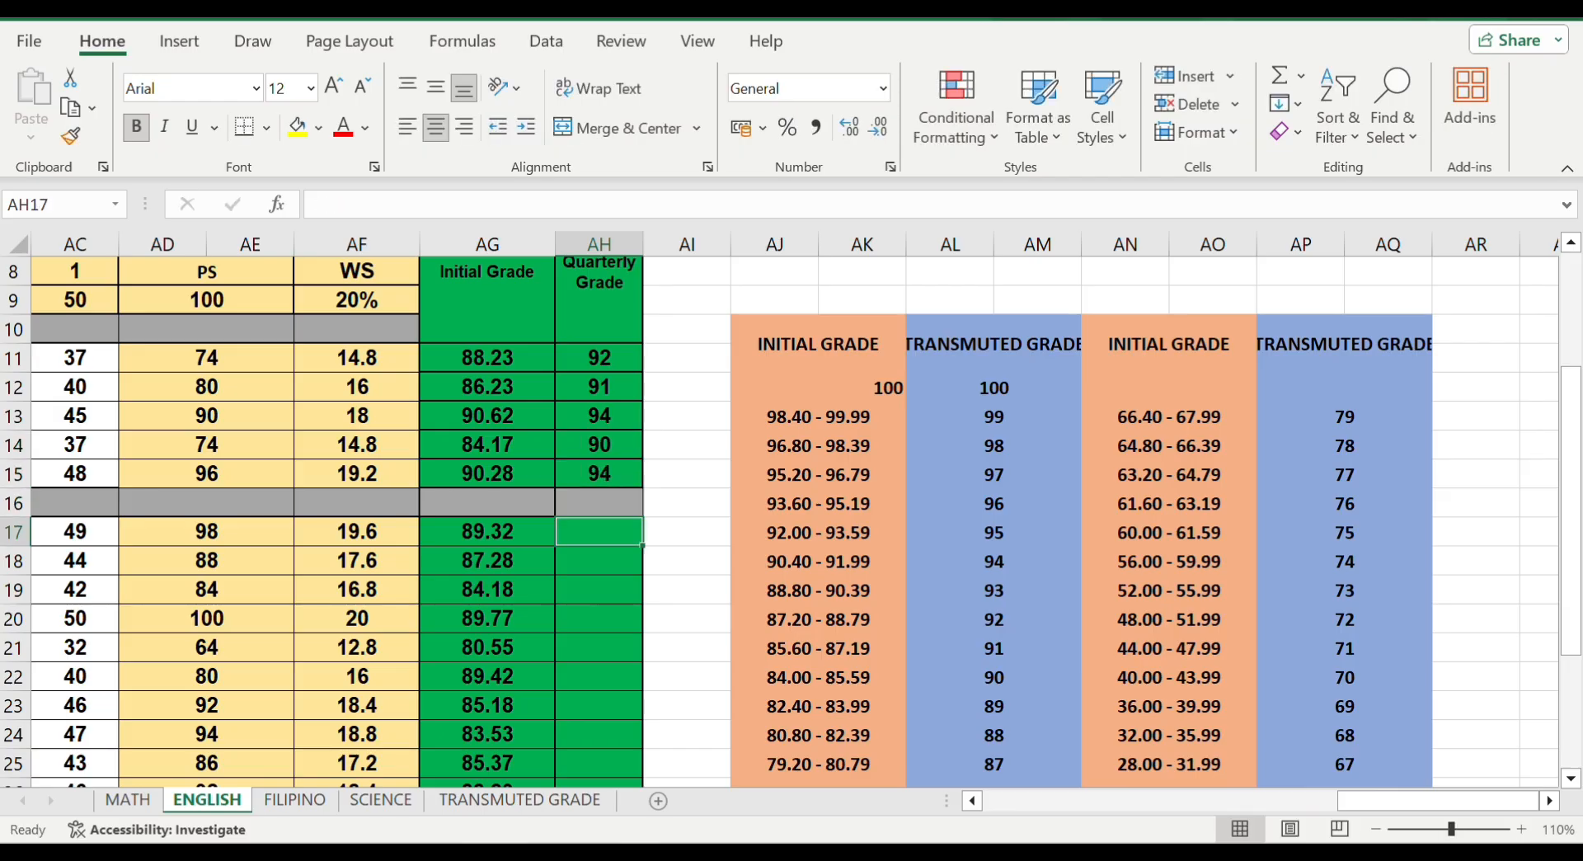
Enter the transmuted quarterly grades 93, 92, 90 and 93 in AH17 through AH20
{"action": "type", "text": "93"}
{"action": "key", "text": "Return"}
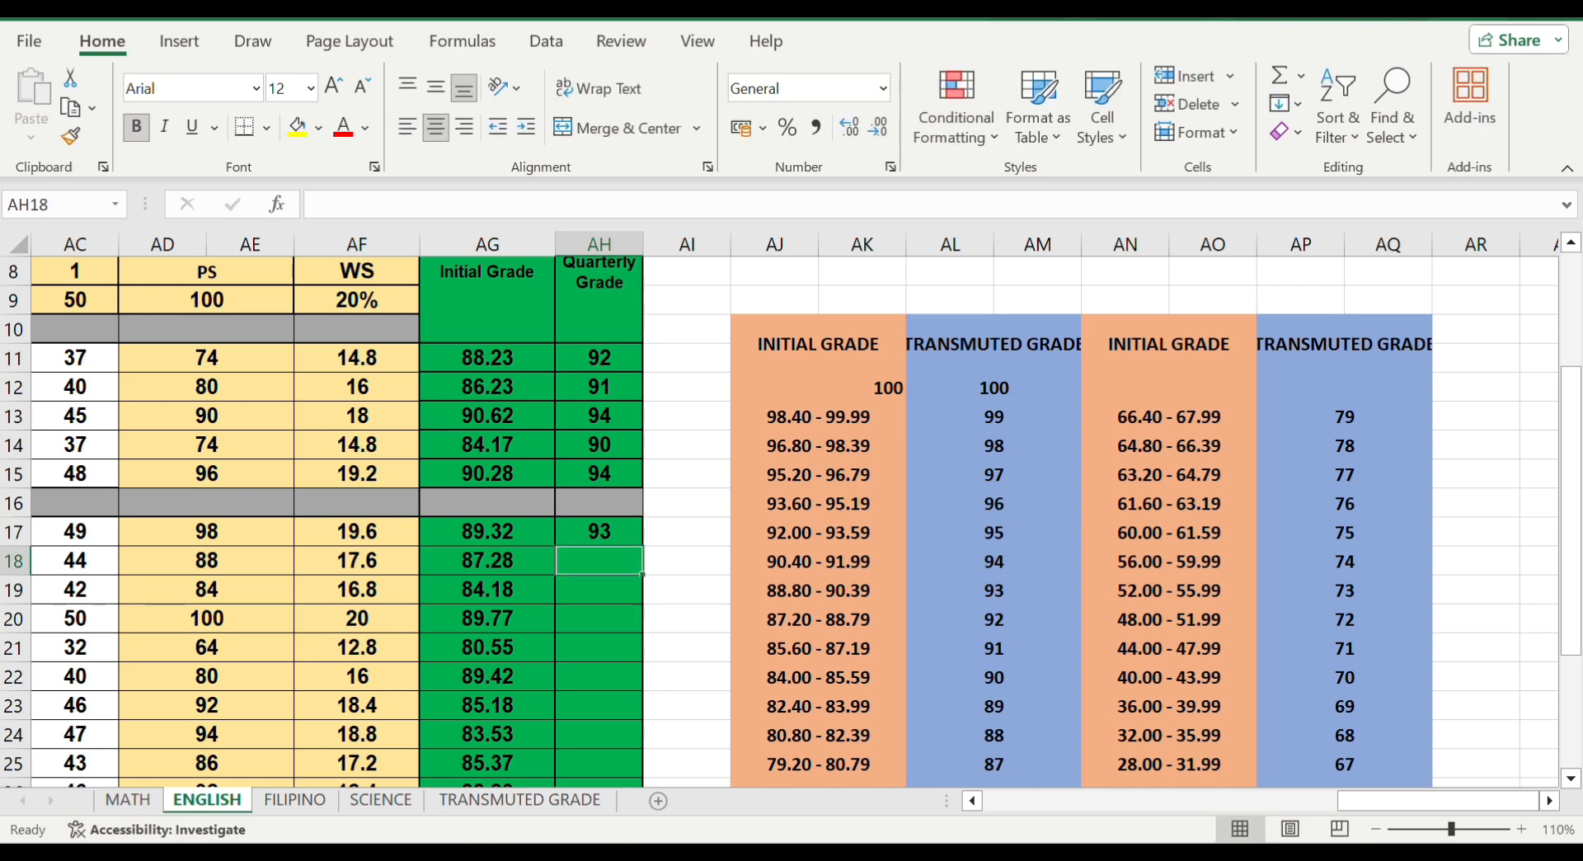
{"action": "type", "text": "92"}
{"action": "key", "text": "Return"}
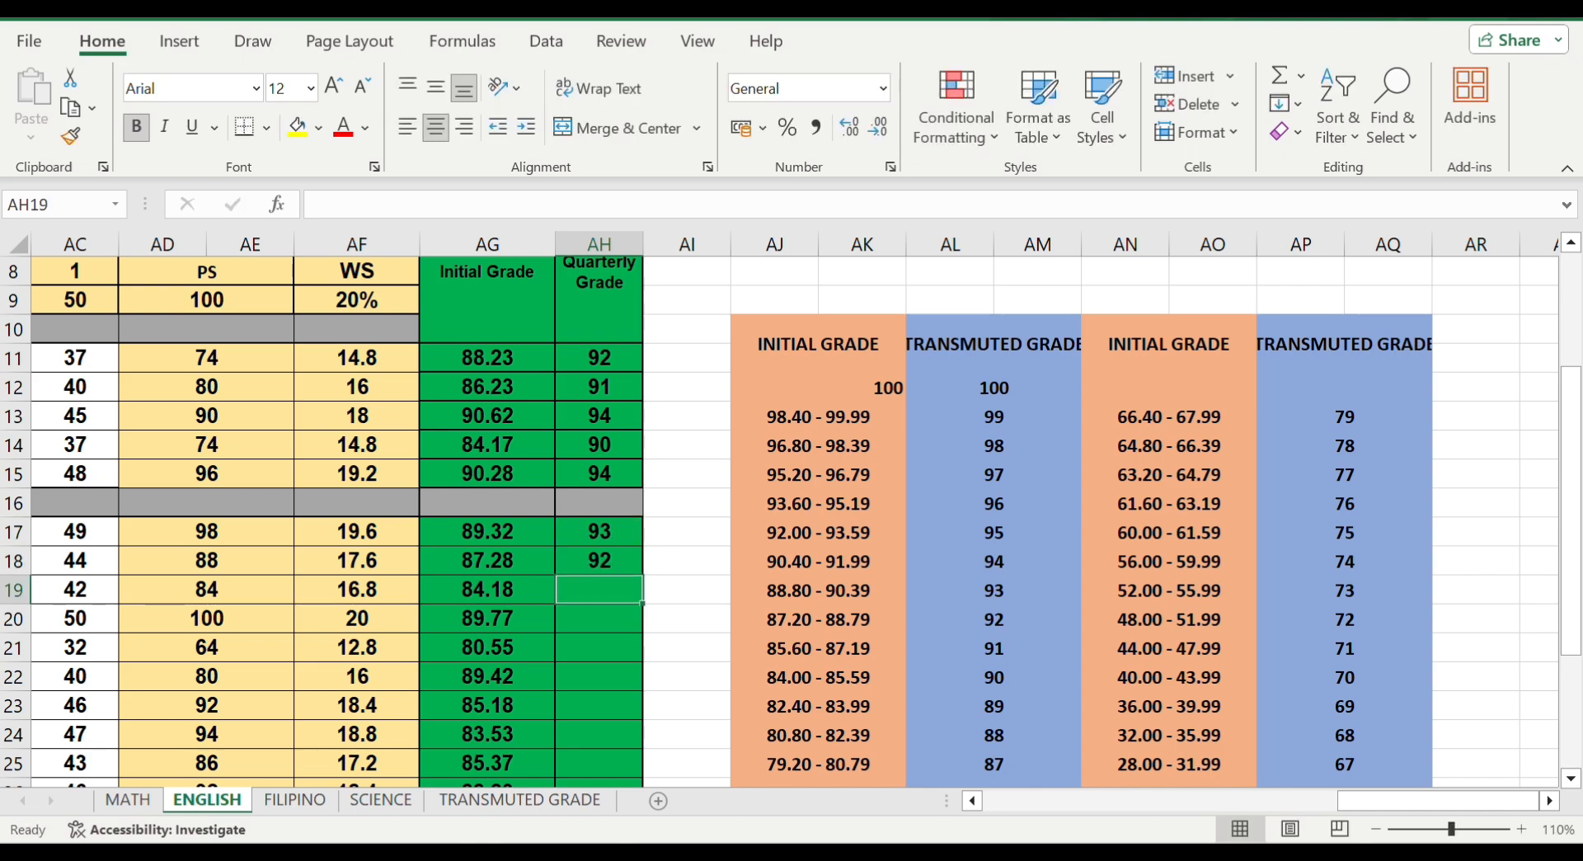
{"action": "type", "text": "90"}
{"action": "key", "text": "Return"}
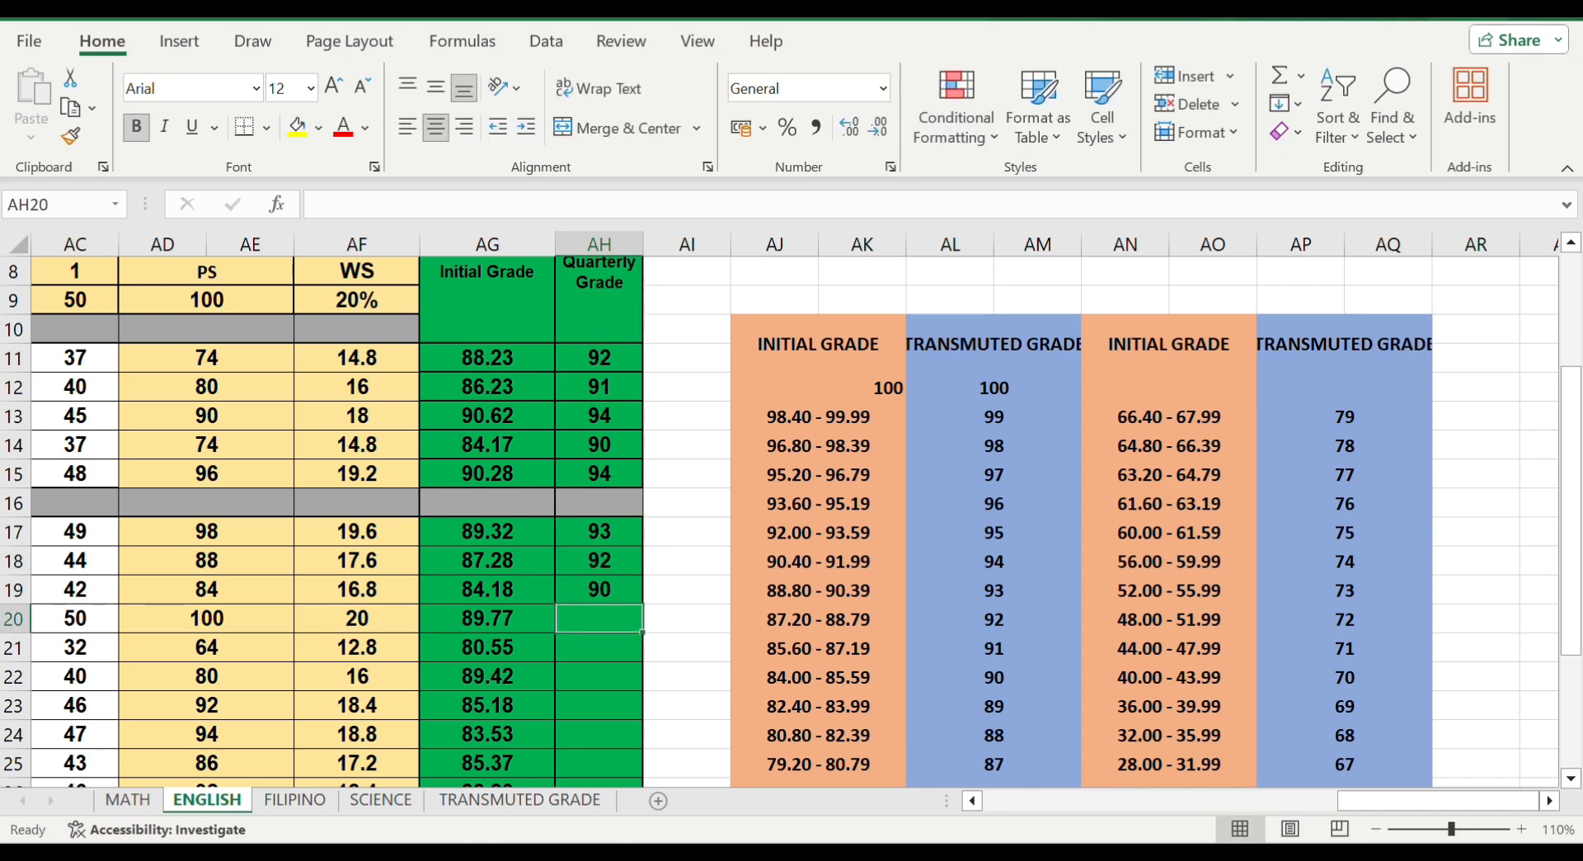
{"action": "type", "text": "93"}
{"action": "key", "text": "Return"}
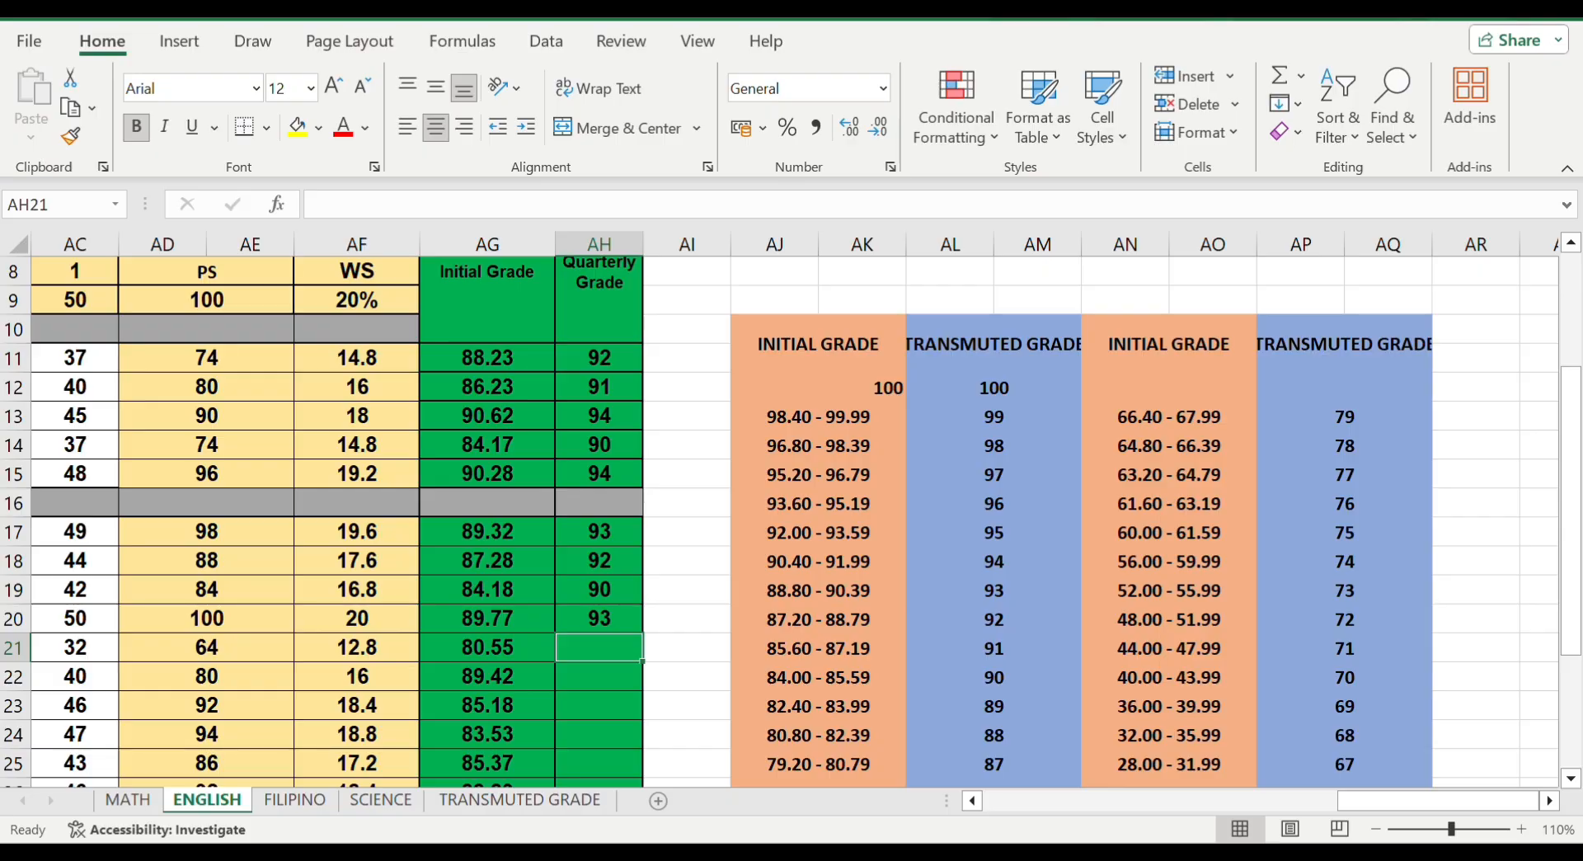
Enter the transmuted quarterly grades 88, 93, 91 and 89 in AH21 through AH24
{"action": "type", "text": "88"}
{"action": "key", "text": "Return"}
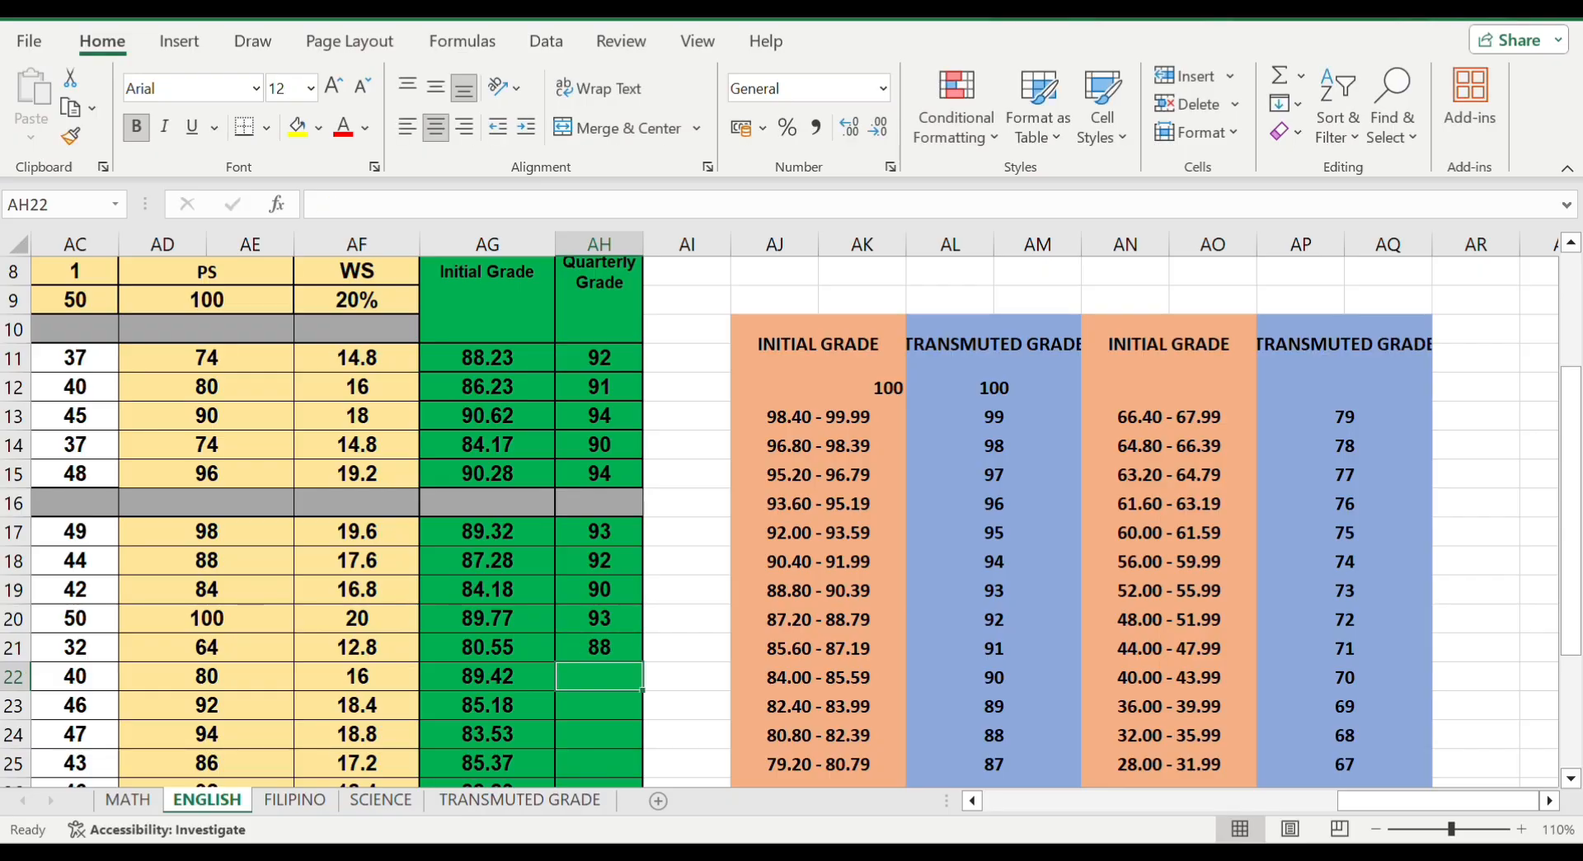
{"action": "type", "text": "93"}
{"action": "key", "text": "Return"}
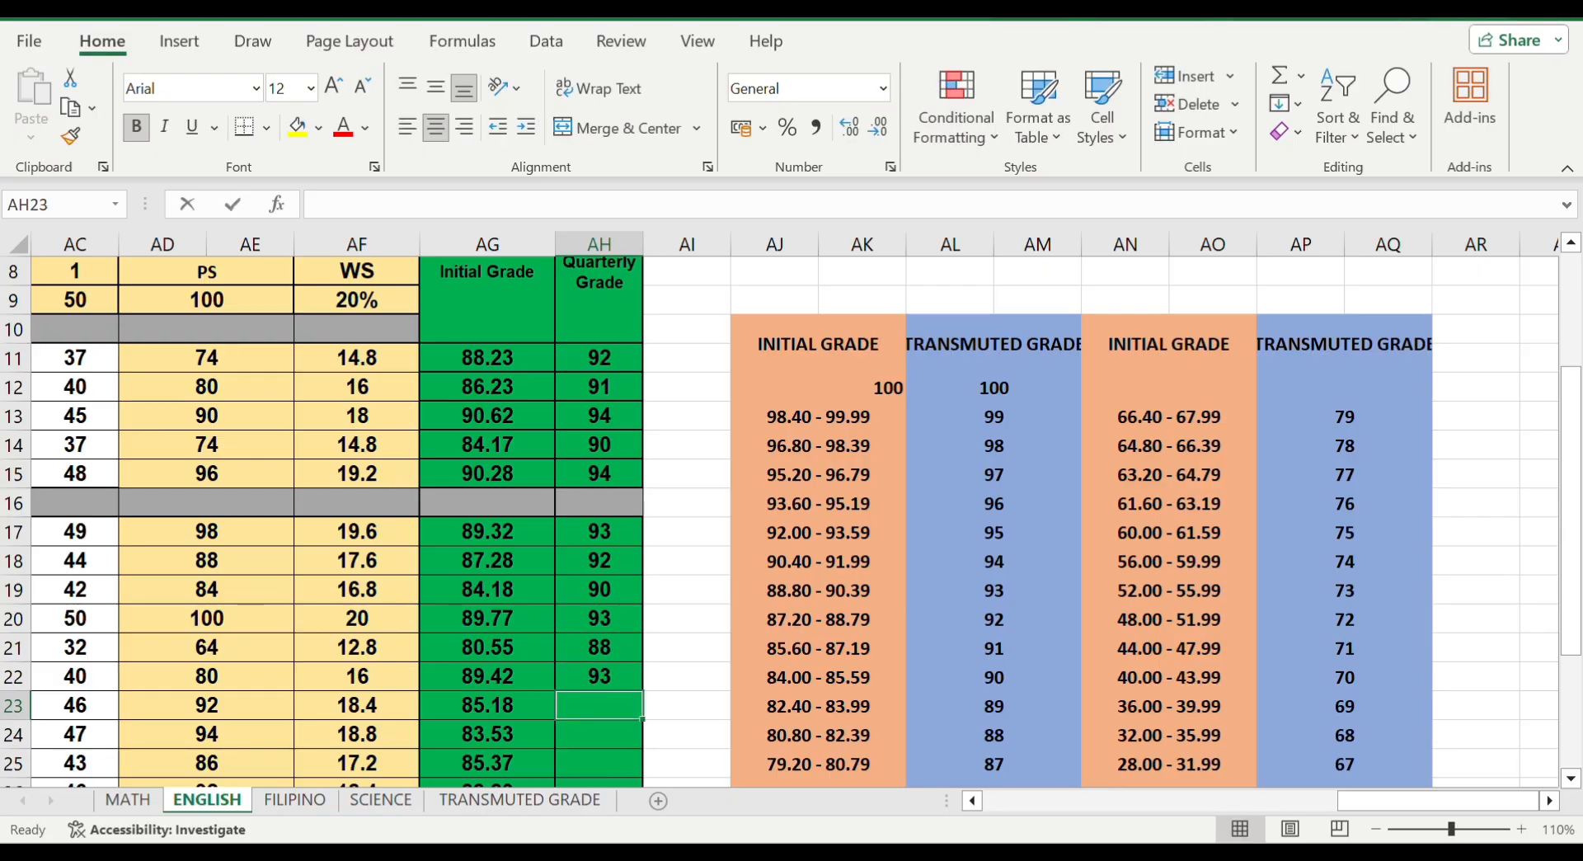
{"action": "type", "text": "91"}
{"action": "key", "text": "Return"}
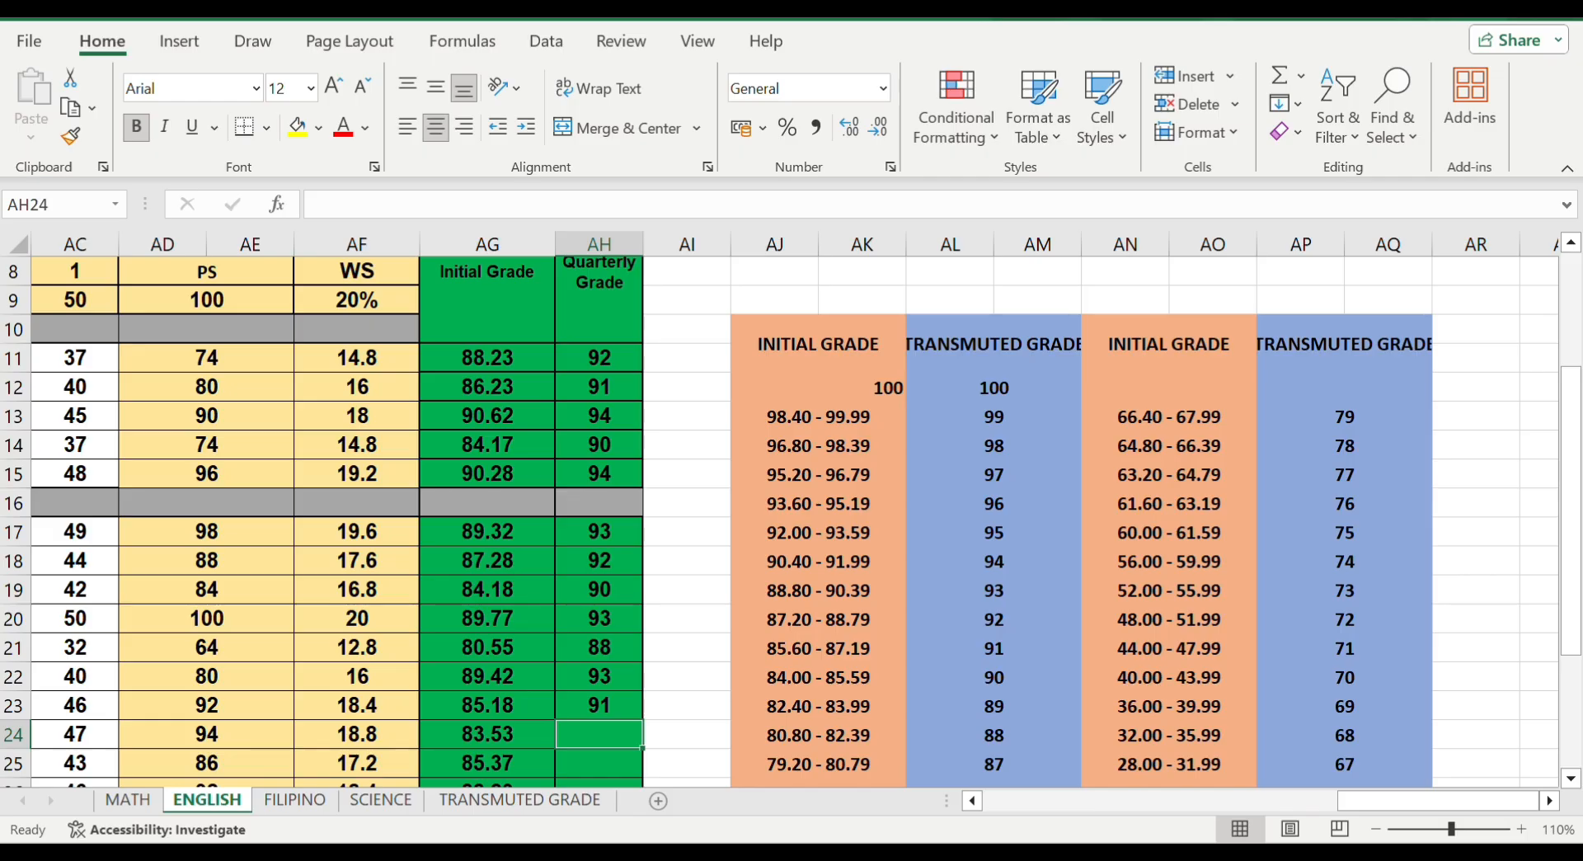
{"action": "type", "text": "89"}
{"action": "key", "text": "Return"}
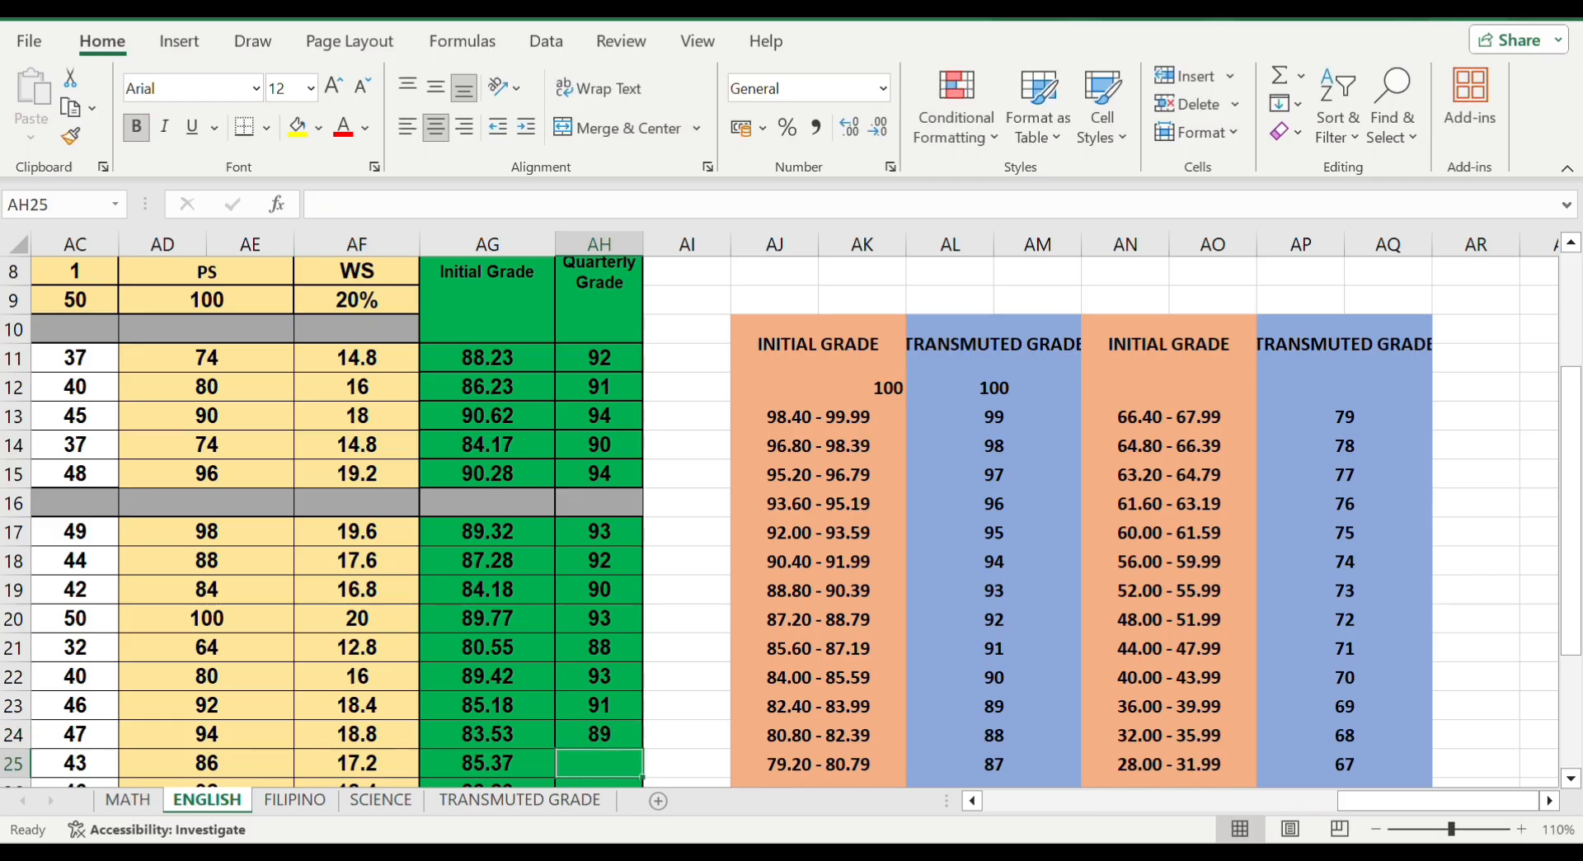
Enter the transmuted quarterly grades 91 and 93 in AH25 and AH26
{"action": "type", "text": "91"}
{"action": "key", "text": "Return"}
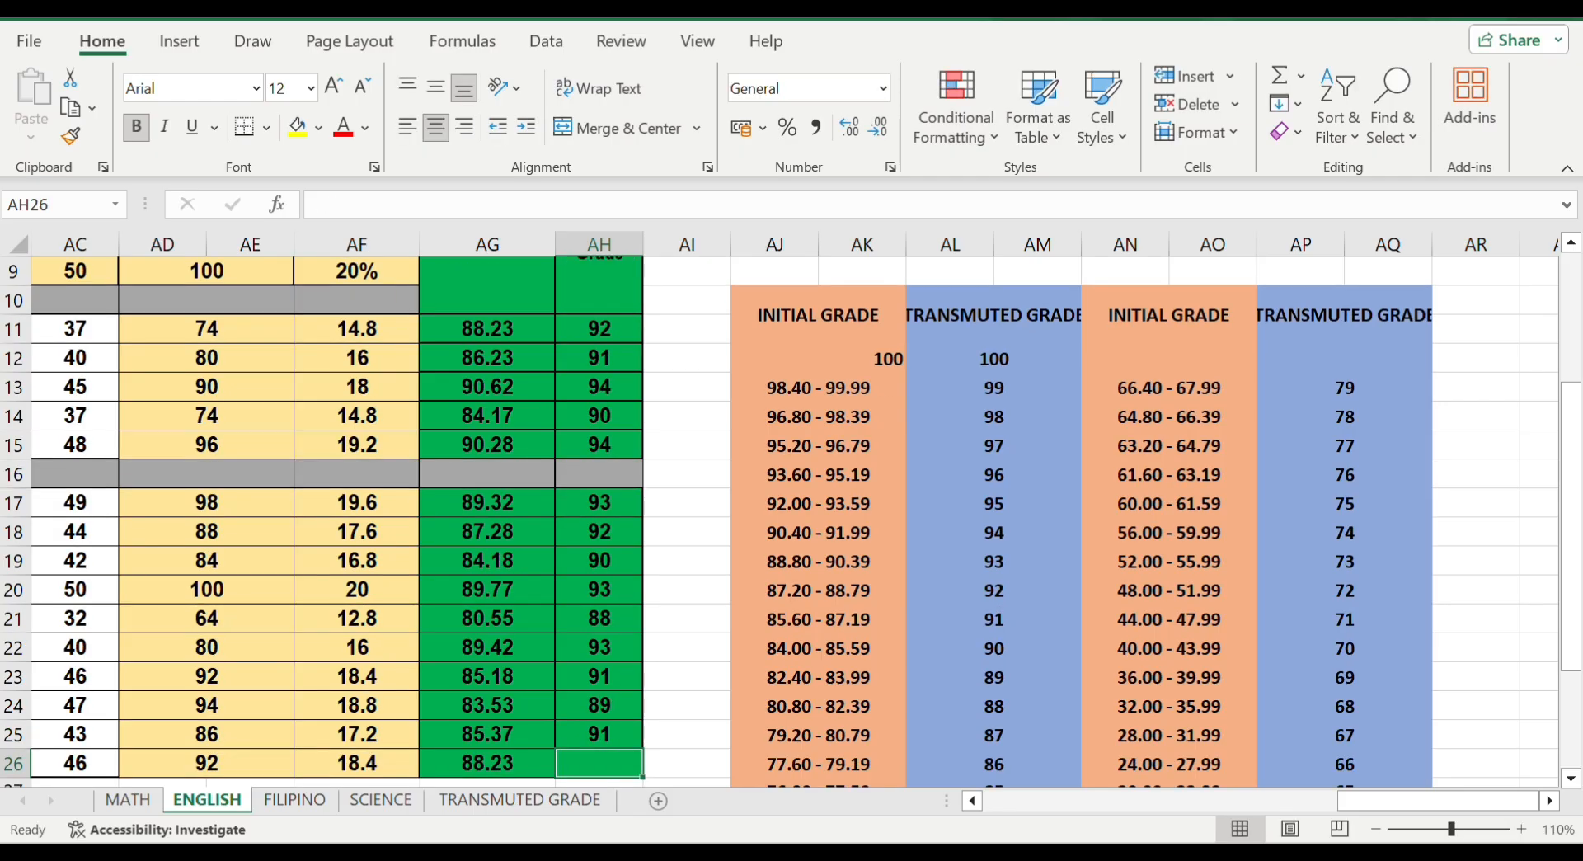
{"action": "type", "text": "93"}
{"action": "key", "text": "Return"}
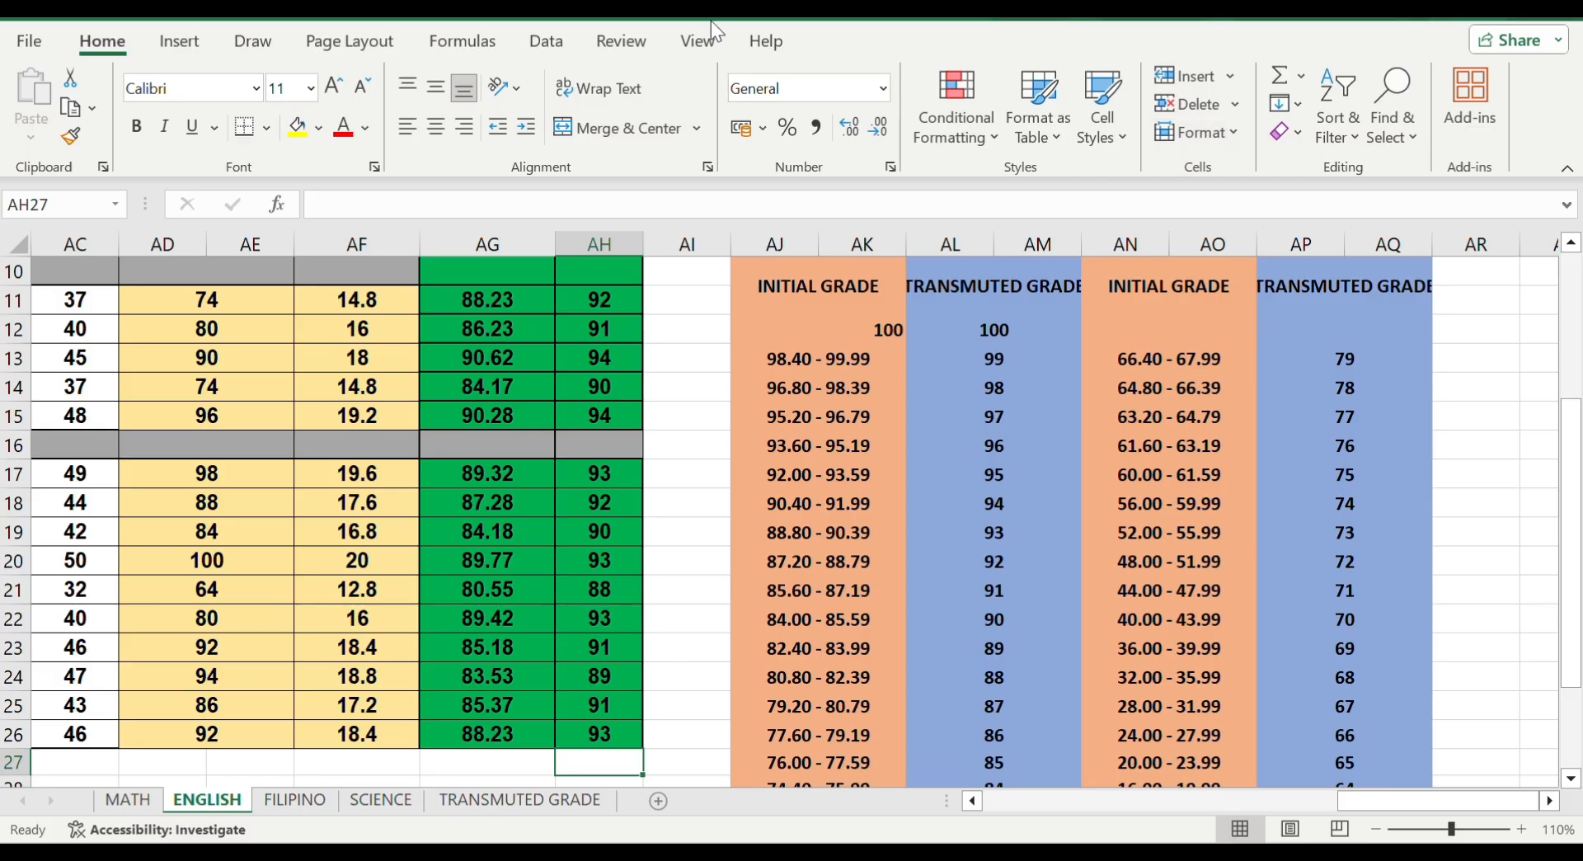
On the FILIPINO sheet, total the written works in M11 with =SUM(C11,D11,E11,F11) and fill it down to M15
{"action": "key", "text": "ctrl+Page_Down"}
{"action": "left_click", "coordinate": [1217, 541]}
{"action": "type", "text": "=sum"}
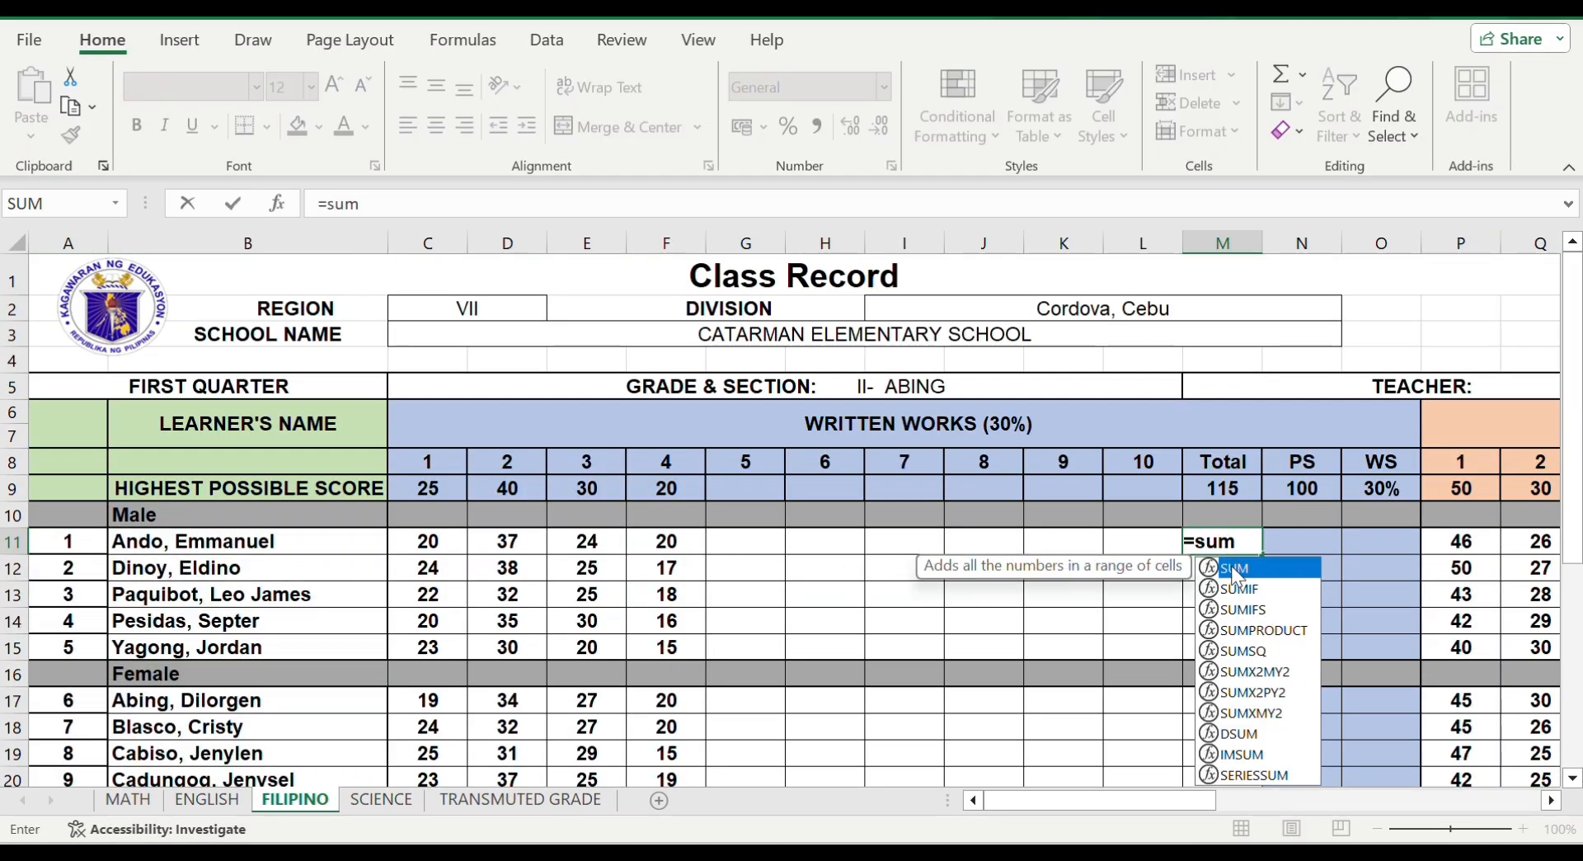
{"action": "double_click", "coordinate": [1236, 569]}
{"action": "left_click", "coordinate": [430, 545]}
{"action": "type", "text": ","}
{"action": "left_click", "coordinate": [507, 543]}
{"action": "type", "text": ","}
{"action": "left_click", "coordinate": [587, 543]}
{"action": "type", "text": ","}
{"action": "left_click", "coordinate": [666, 543]}
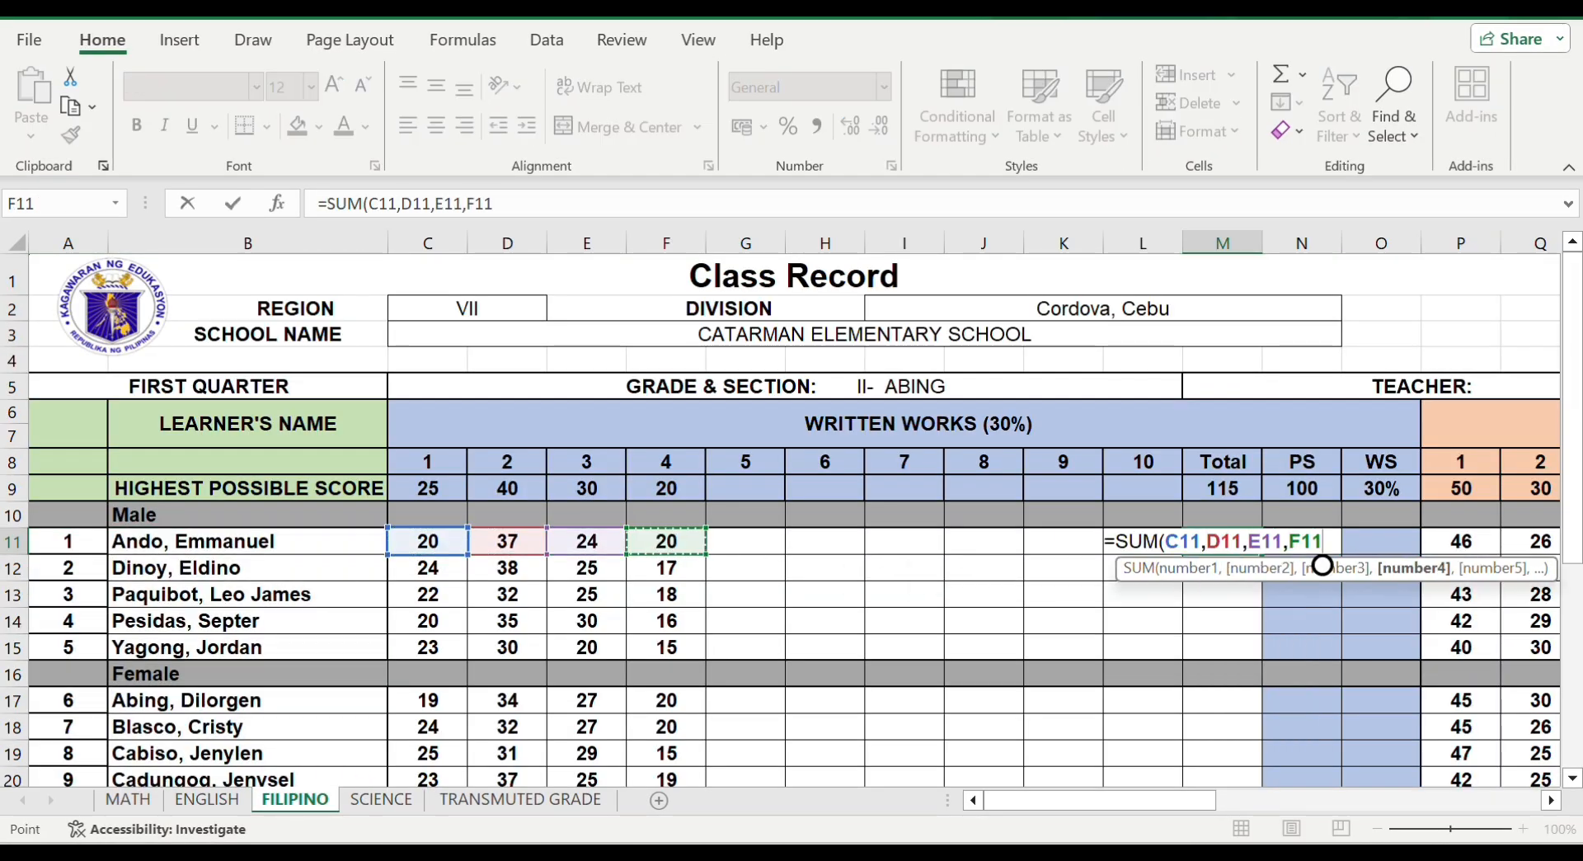
{"action": "key", "text": "Return"}
{"action": "left_click", "coordinate": [1223, 539]}
{"action": "left_click_drag", "start_coordinate": [1262, 553], "coordinate": [1251, 649]}
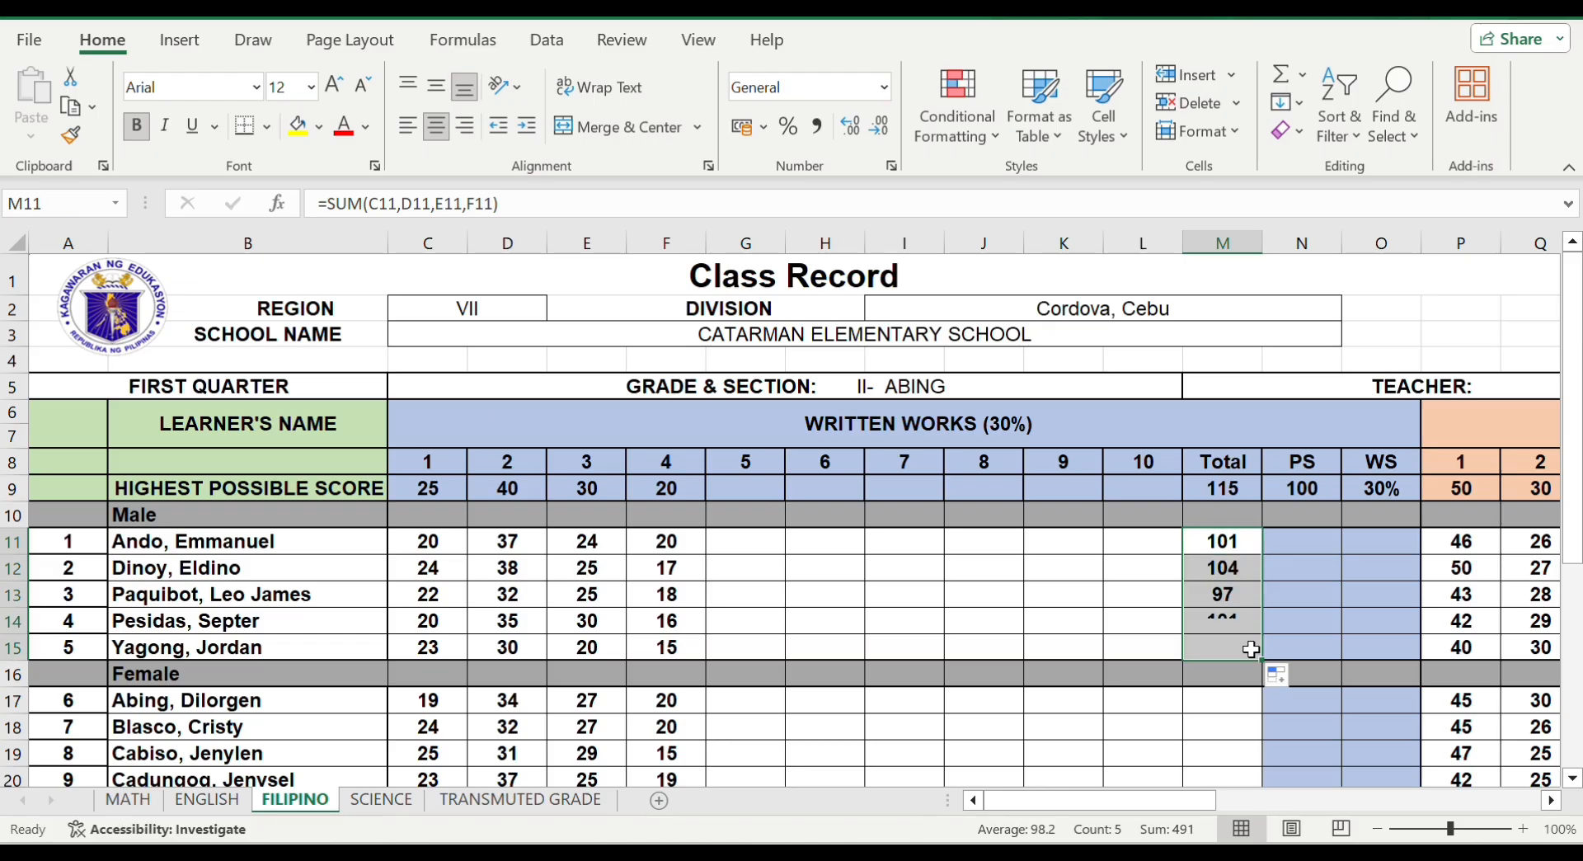
Total the written works in M17 with =SUM(C17,D17,E17,F17) and fill it down for the remaining female learners
{"action": "left_click", "coordinate": [1225, 695]}
{"action": "type", "text": "=sum"}
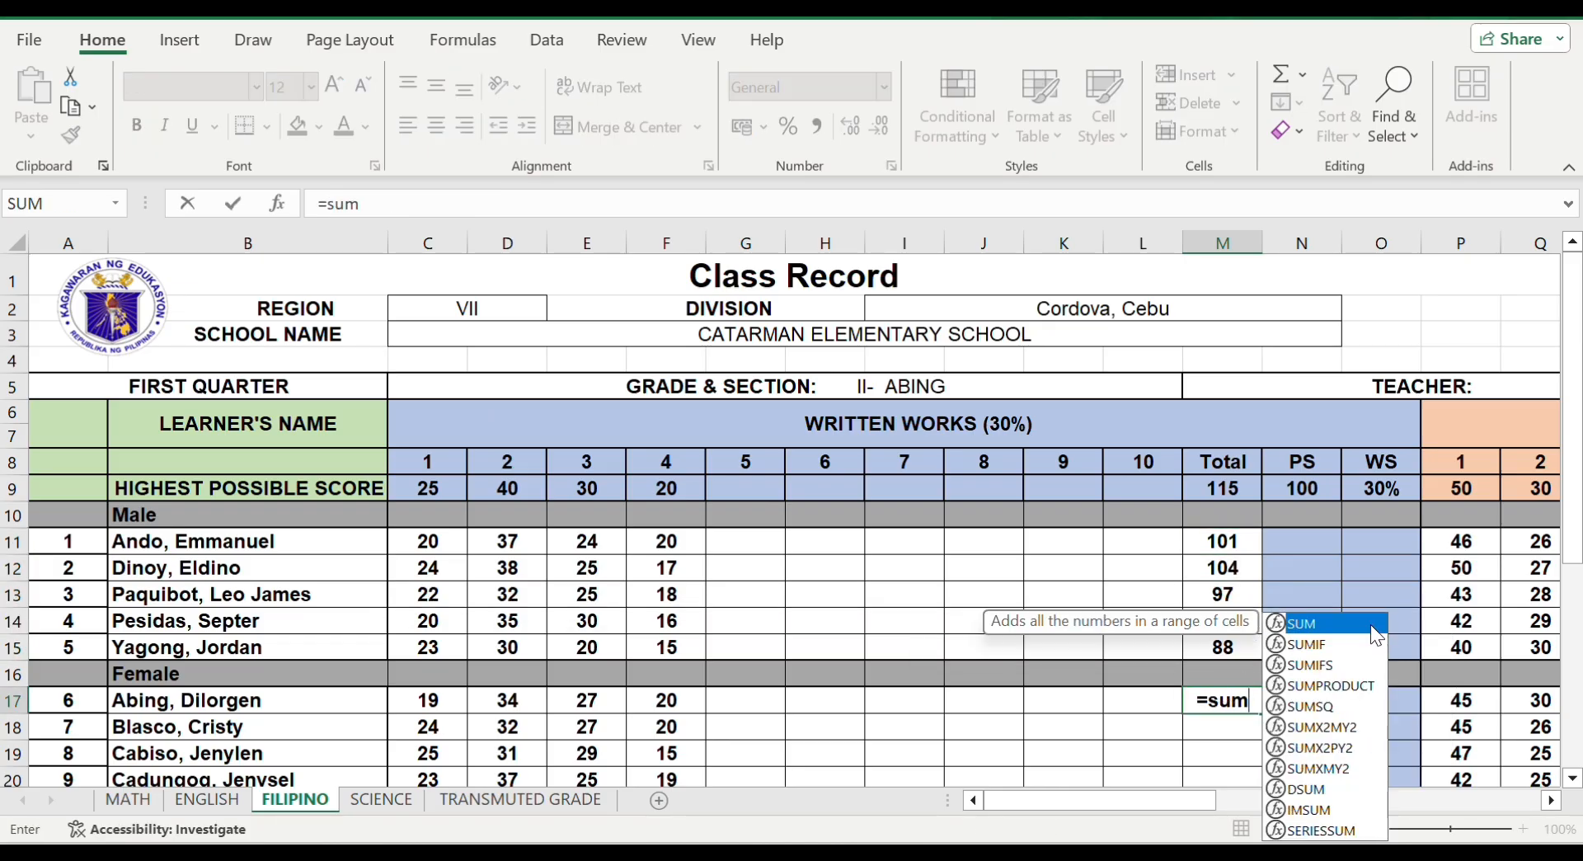
{"action": "double_click", "coordinate": [1376, 635]}
{"action": "left_click", "coordinate": [428, 700]}
{"action": "type", "text": ","}
{"action": "left_click", "coordinate": [507, 700]}
{"action": "type", "text": ","}
{"action": "left_click", "coordinate": [587, 700]}
{"action": "type", "text": ","}
{"action": "left_click", "coordinate": [666, 700]}
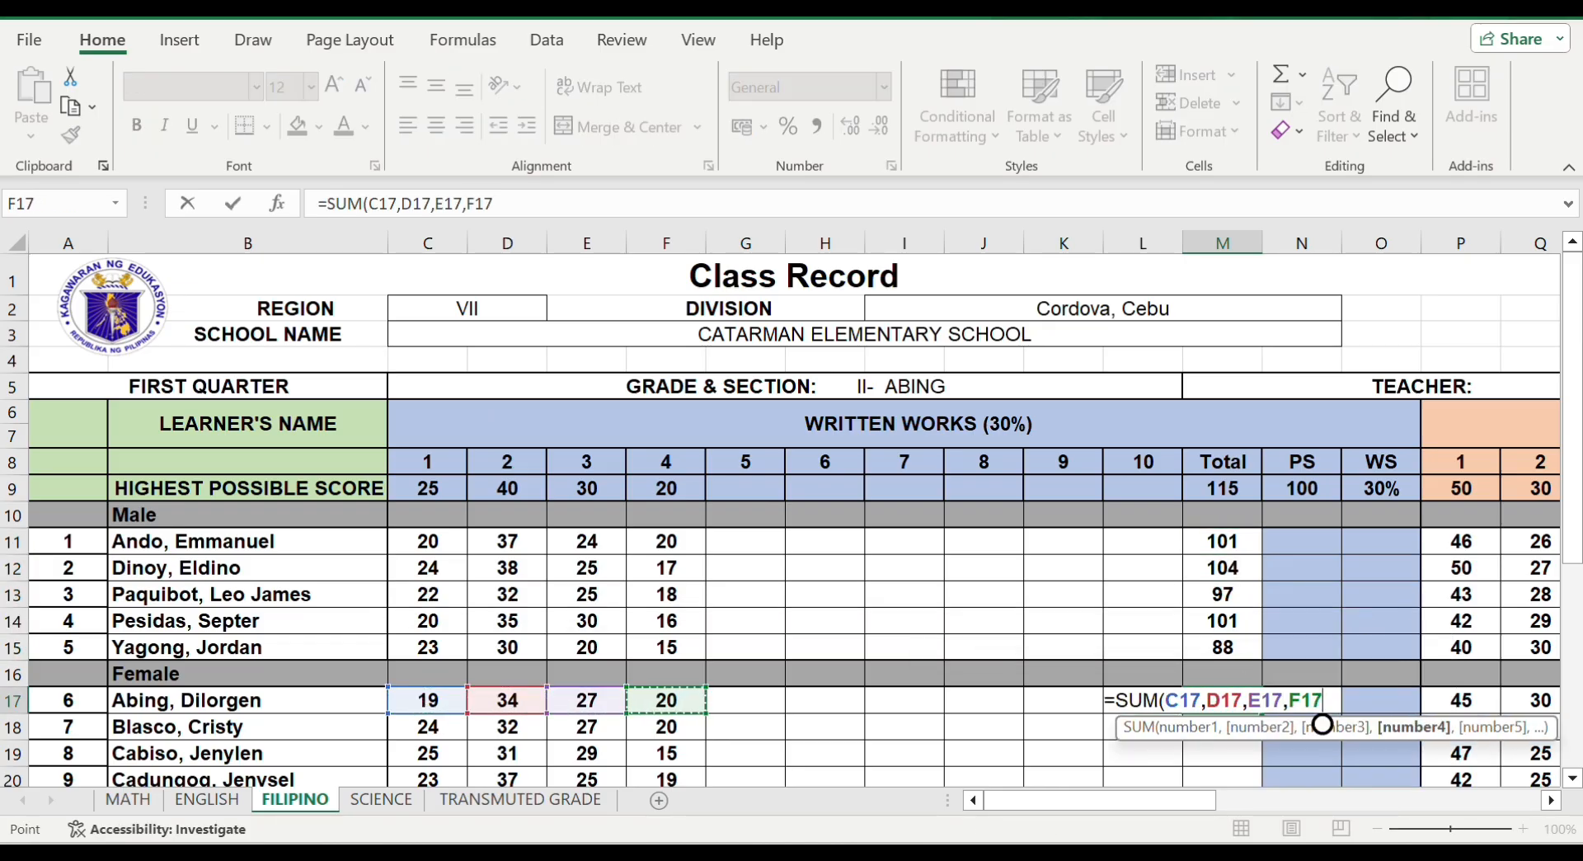
{"action": "key", "text": "Return"}
{"action": "left_click", "coordinate": [1216, 700]}
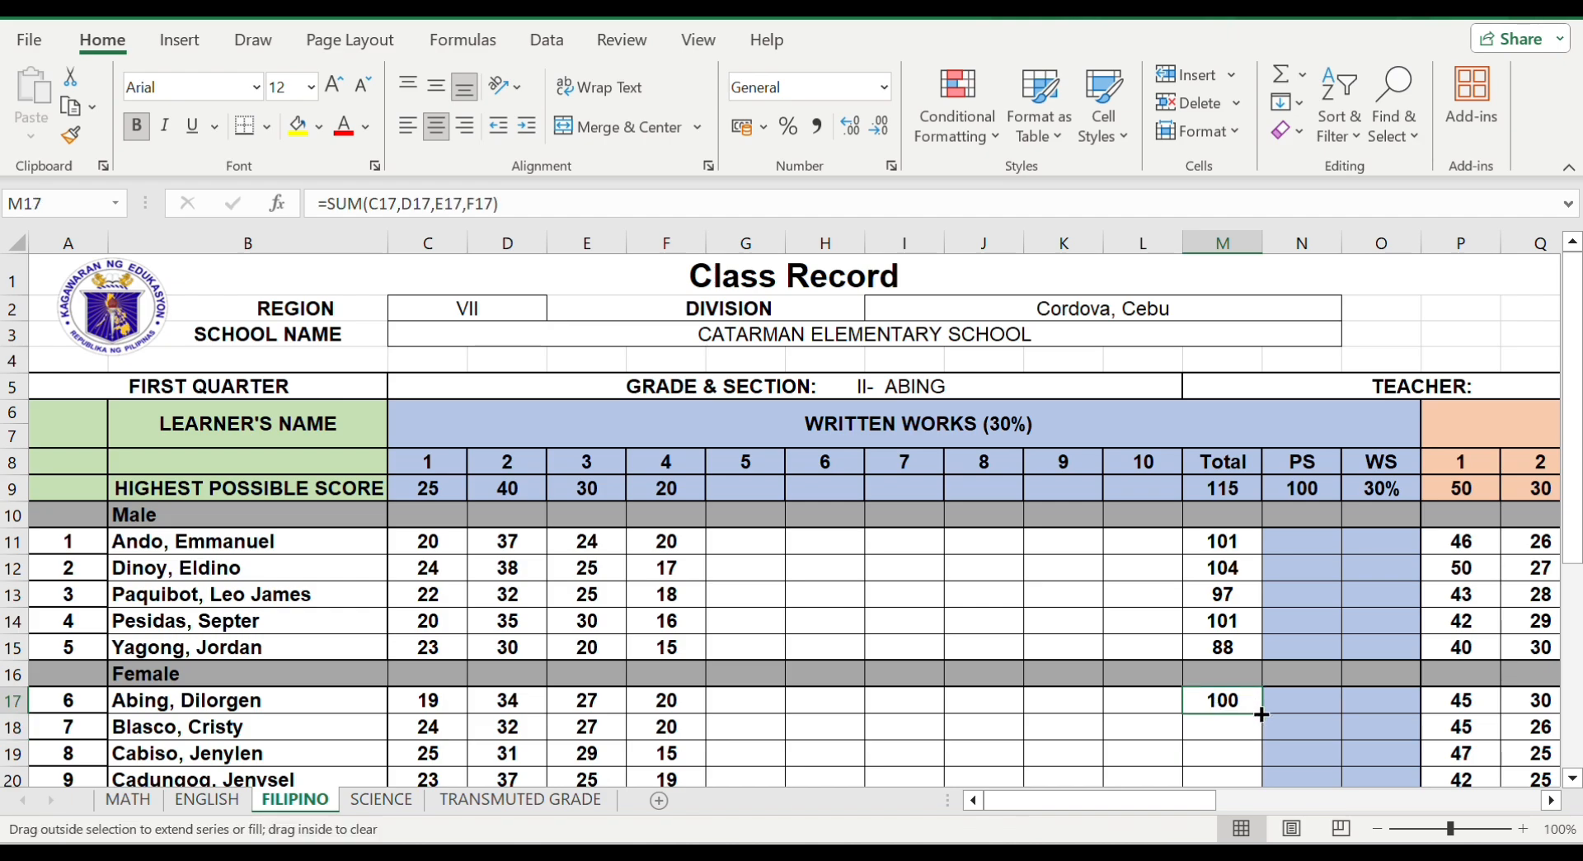
{"action": "left_click_drag", "start_coordinate": [1261, 714], "coordinate": [1212, 612]}
Calculate the written works percentage score in N11 with =(M11/M9)*N9 and fill it down to N15
{"action": "scroll", "coordinate": [1212, 612], "scroll_direction": "up", "scroll_amount": 3}
{"action": "left_click", "coordinate": [1306, 421]}
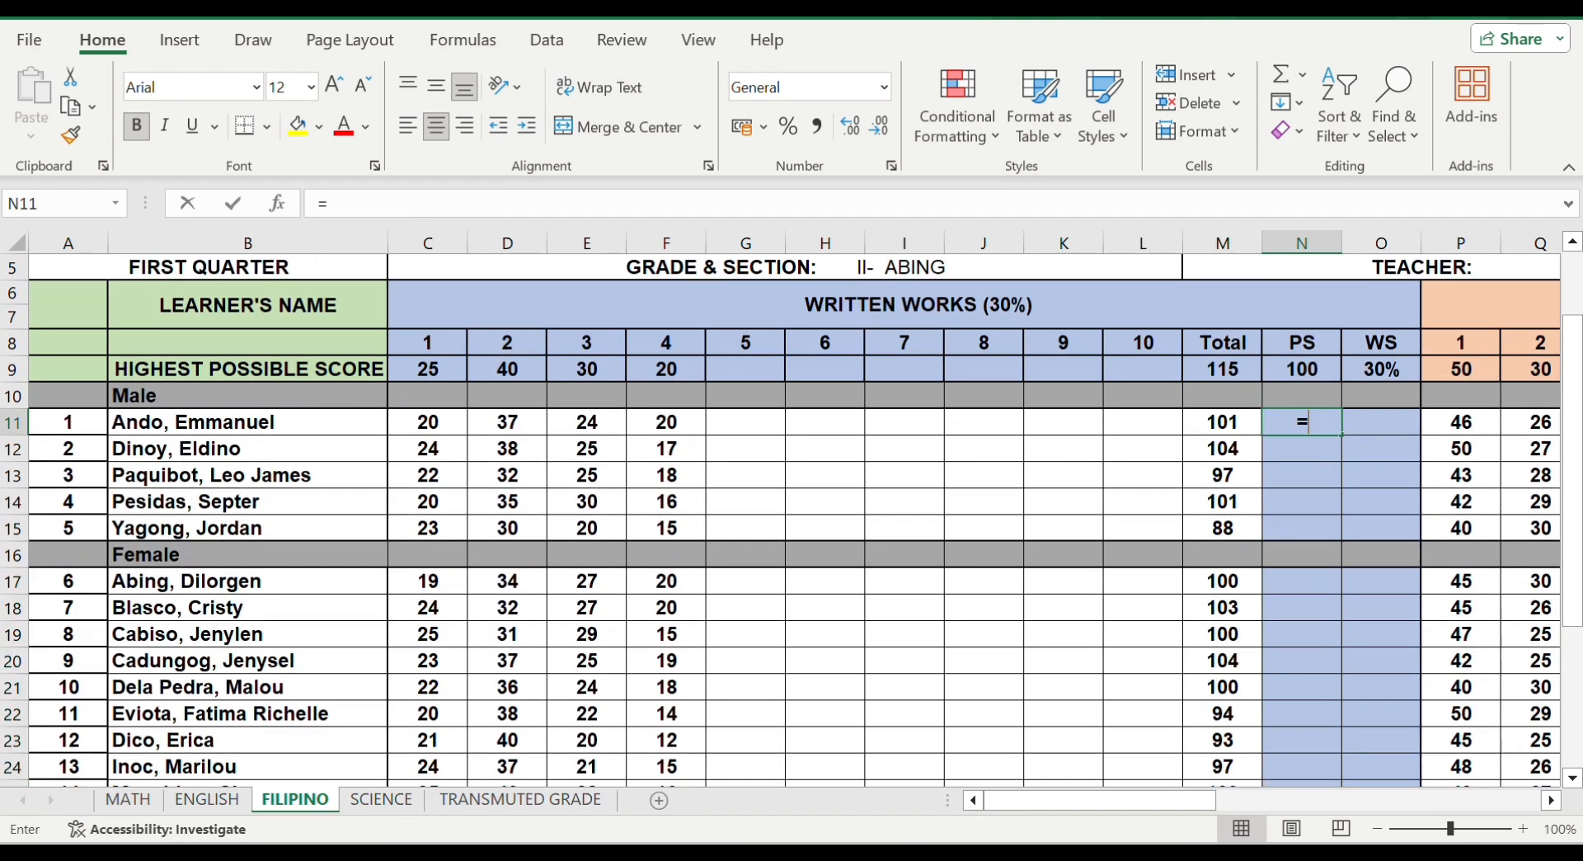
{"action": "type", "text": "=("}
{"action": "key", "text": "Left"}
{"action": "type", "text": "/"}
{"action": "key", "text": "Left"}
{"action": "key", "text": "Up"}
{"action": "key", "text": "Up"}
{"action": "type", "text": ")"}
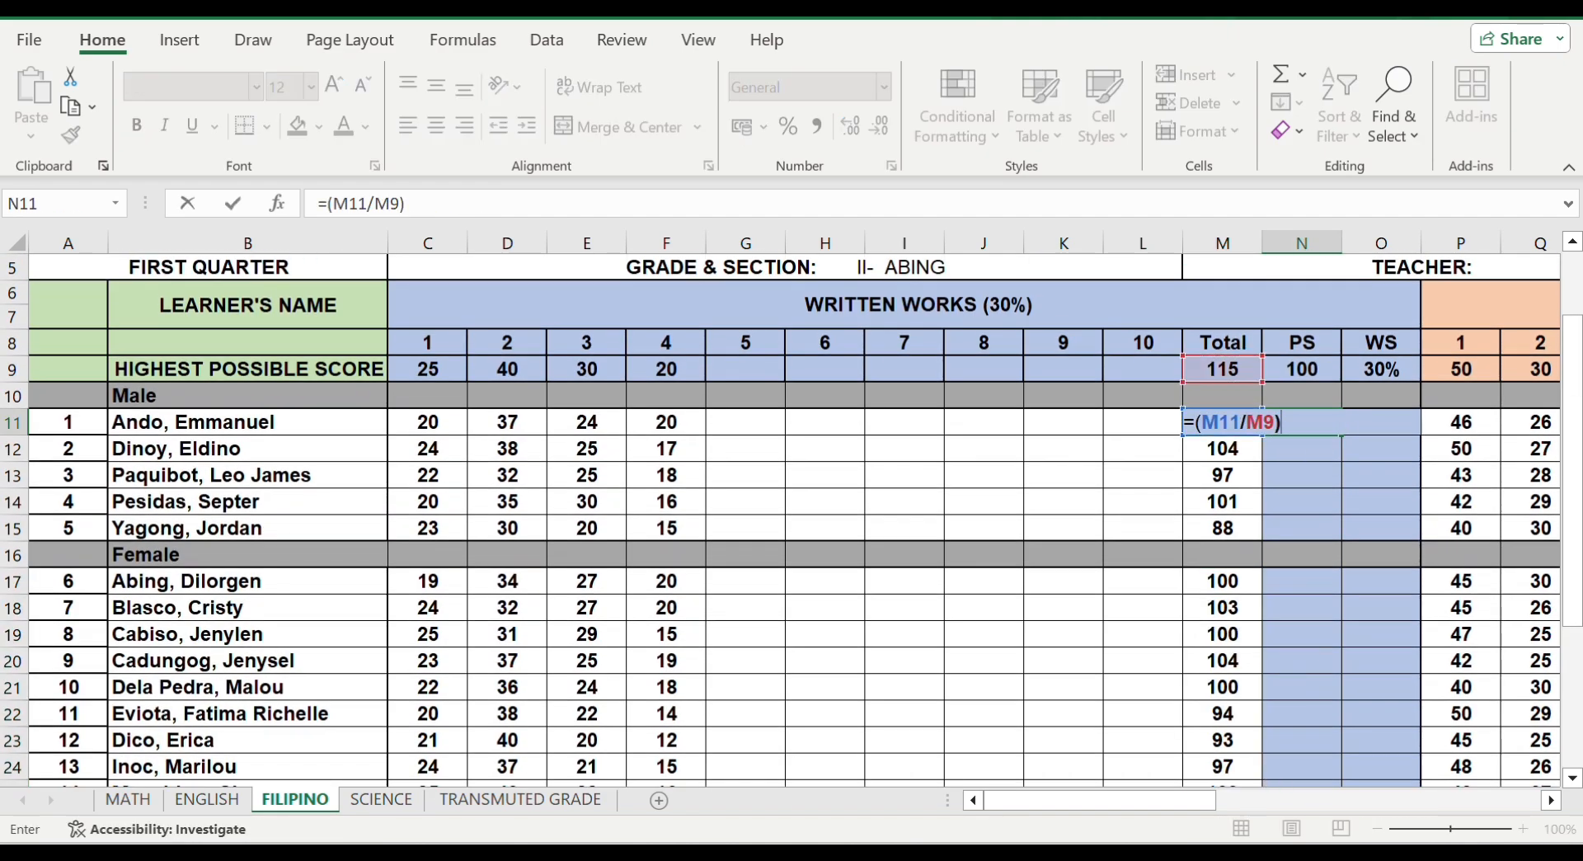
{"action": "type", "text": "*"}
{"action": "key", "text": "Up"}
{"action": "key", "text": "Up"}
{"action": "key", "text": "Return"}
{"action": "left_click", "coordinate": [1320, 425]}
{"action": "left_click_drag", "start_coordinate": [1341, 435], "coordinate": [1325, 527]}
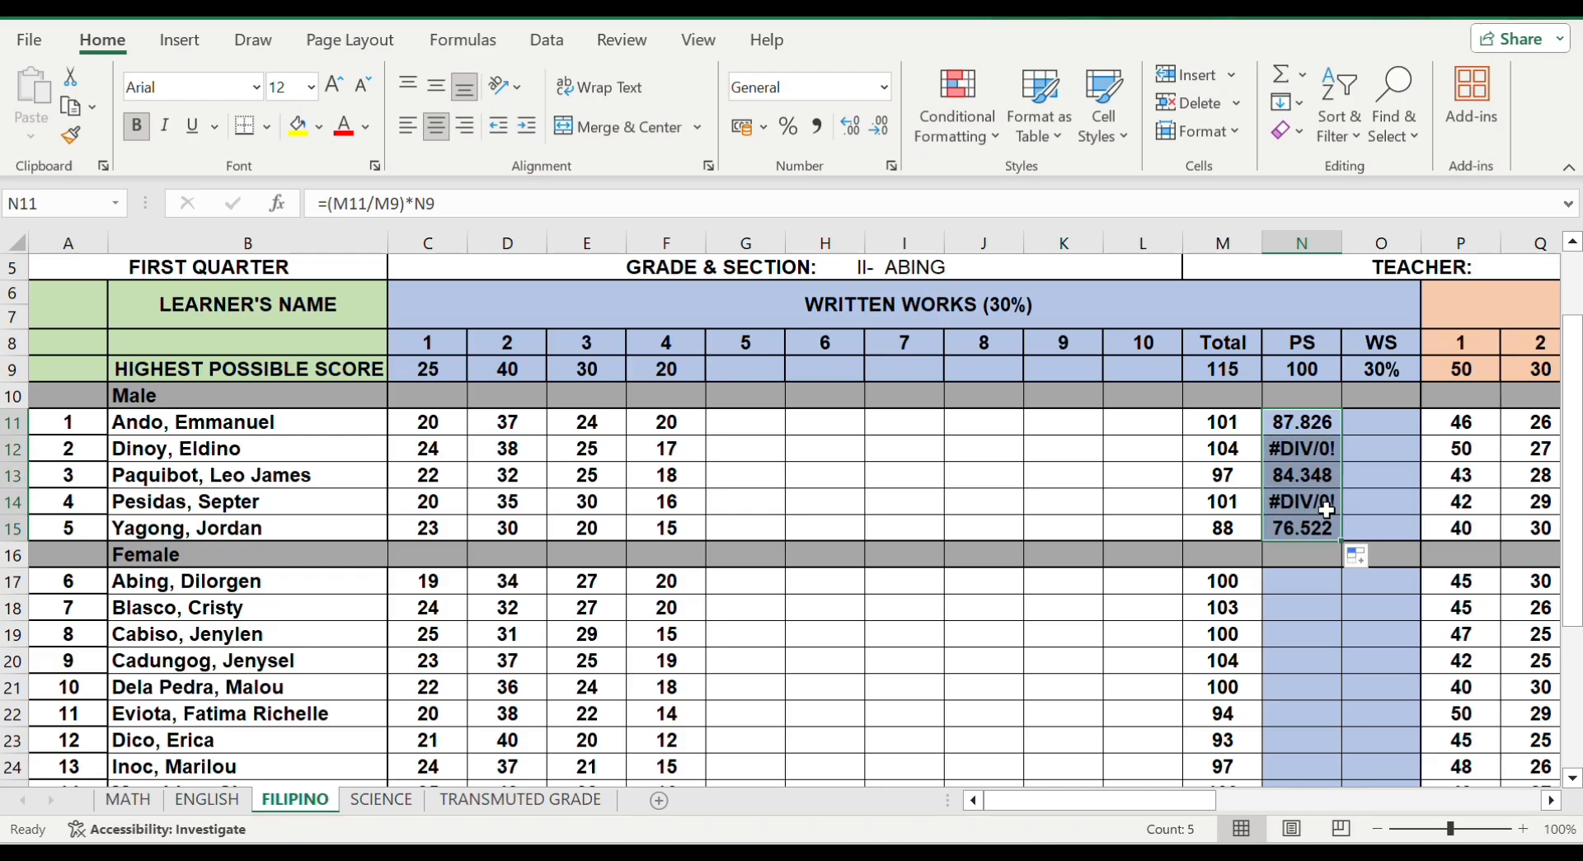
Replace the faulty percentage score formula in N12 with =(M12/M9)*N9
{"action": "left_click", "coordinate": [1318, 449]}
{"action": "key", "text": "BackSpace"}
{"action": "key", "text": "Return"}
{"action": "left_click", "coordinate": [1309, 446]}
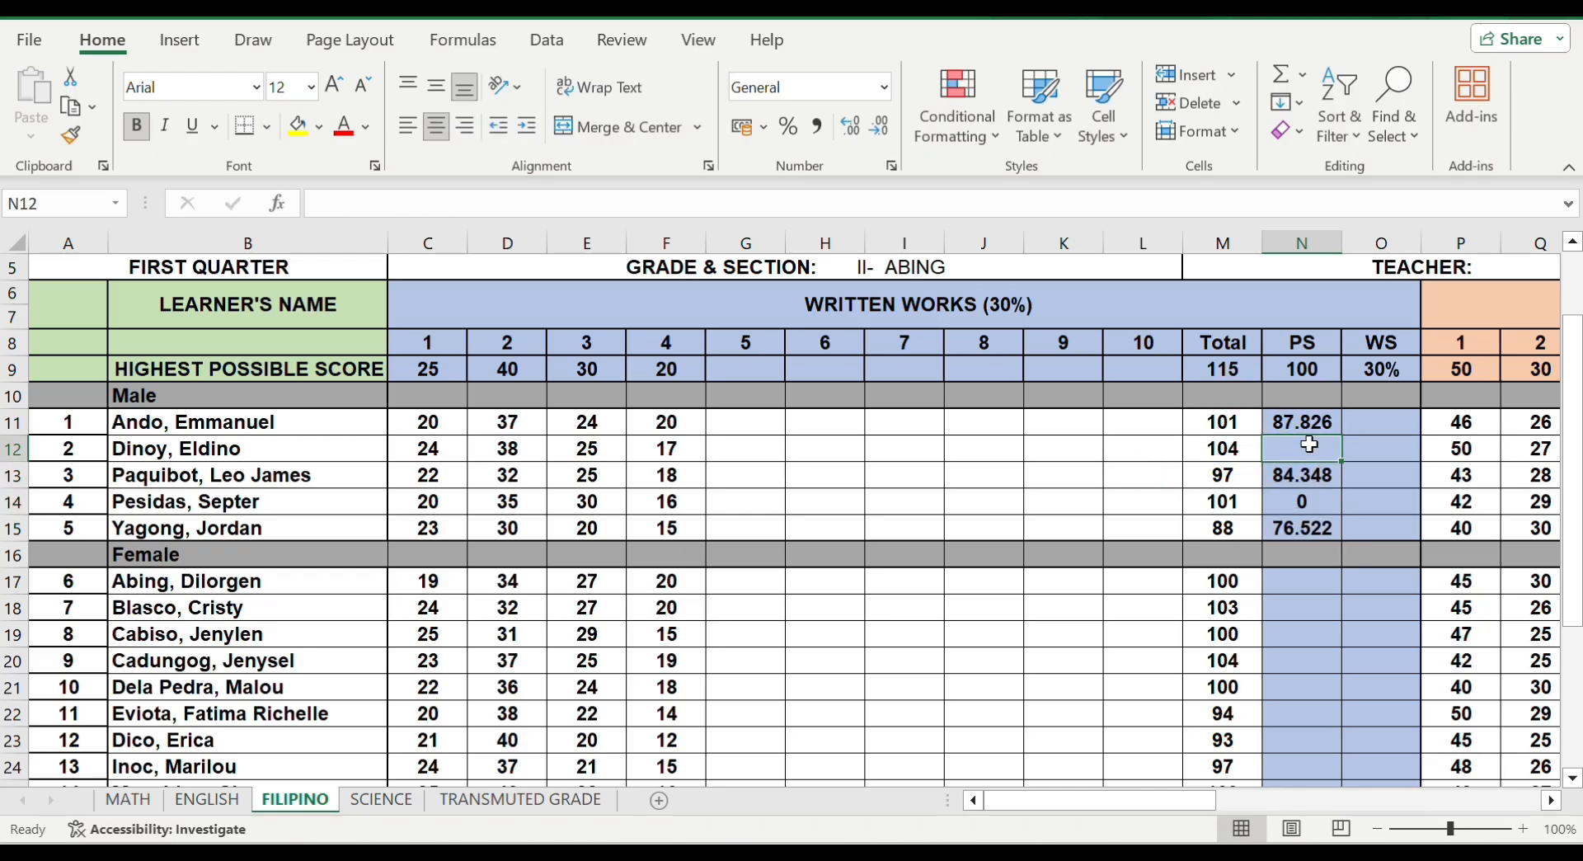
{"action": "type", "text": "=("}
{"action": "key", "text": "Left"}
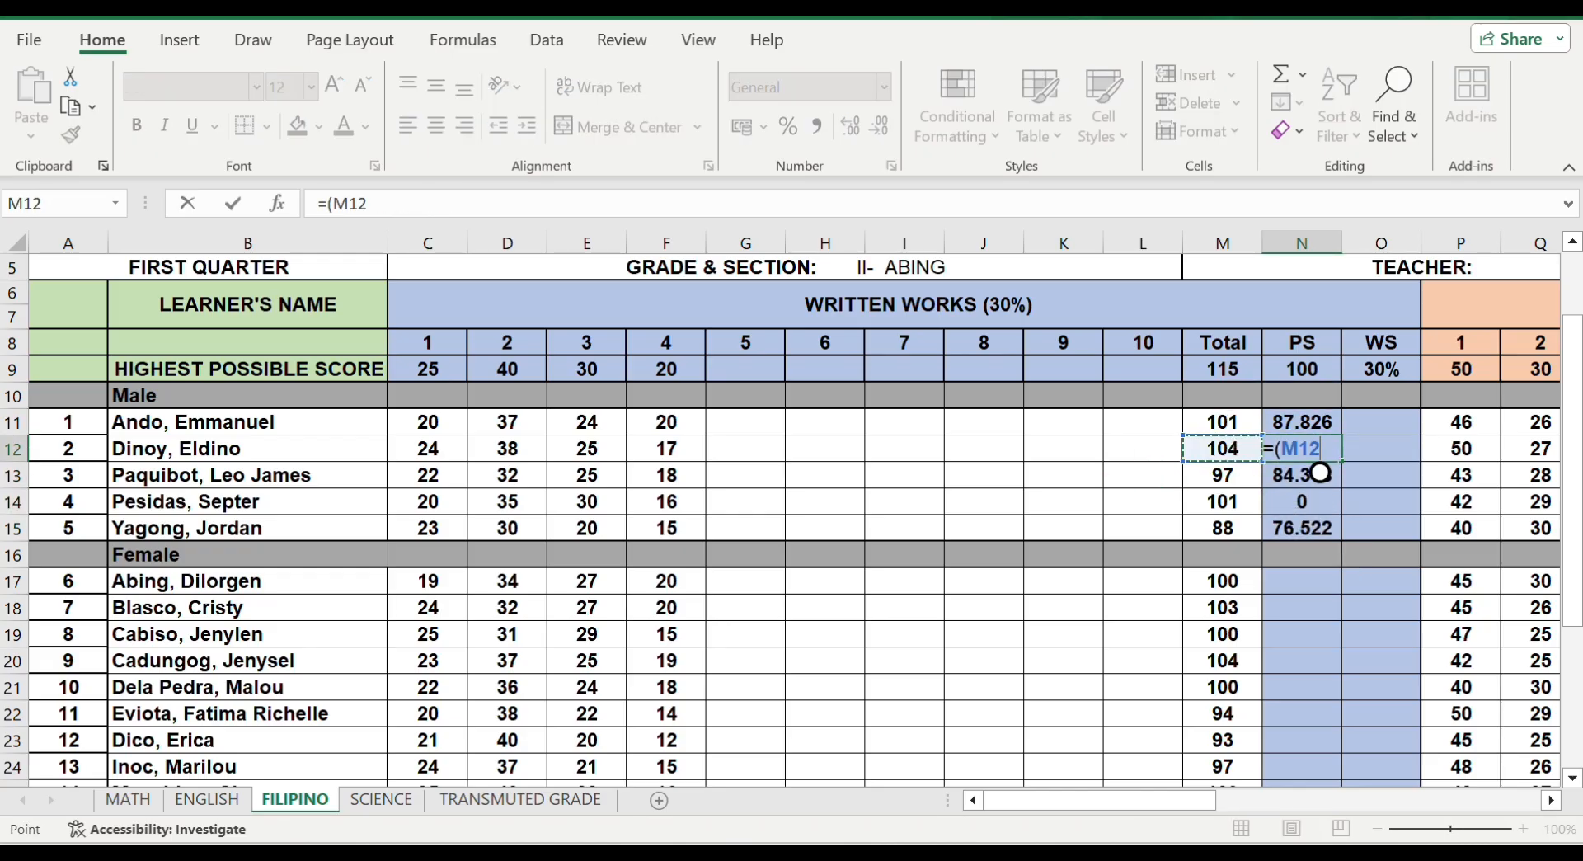
{"action": "type", "text": "/"}
{"action": "key", "text": "Left"}
{"action": "key", "text": "Up"}
{"action": "key", "text": "Up"}
{"action": "key", "text": "Up"}
{"action": "type", "text": ")*"}
{"action": "key", "text": "Up"}
{"action": "key", "text": "Up"}
{"action": "key", "text": "Up"}
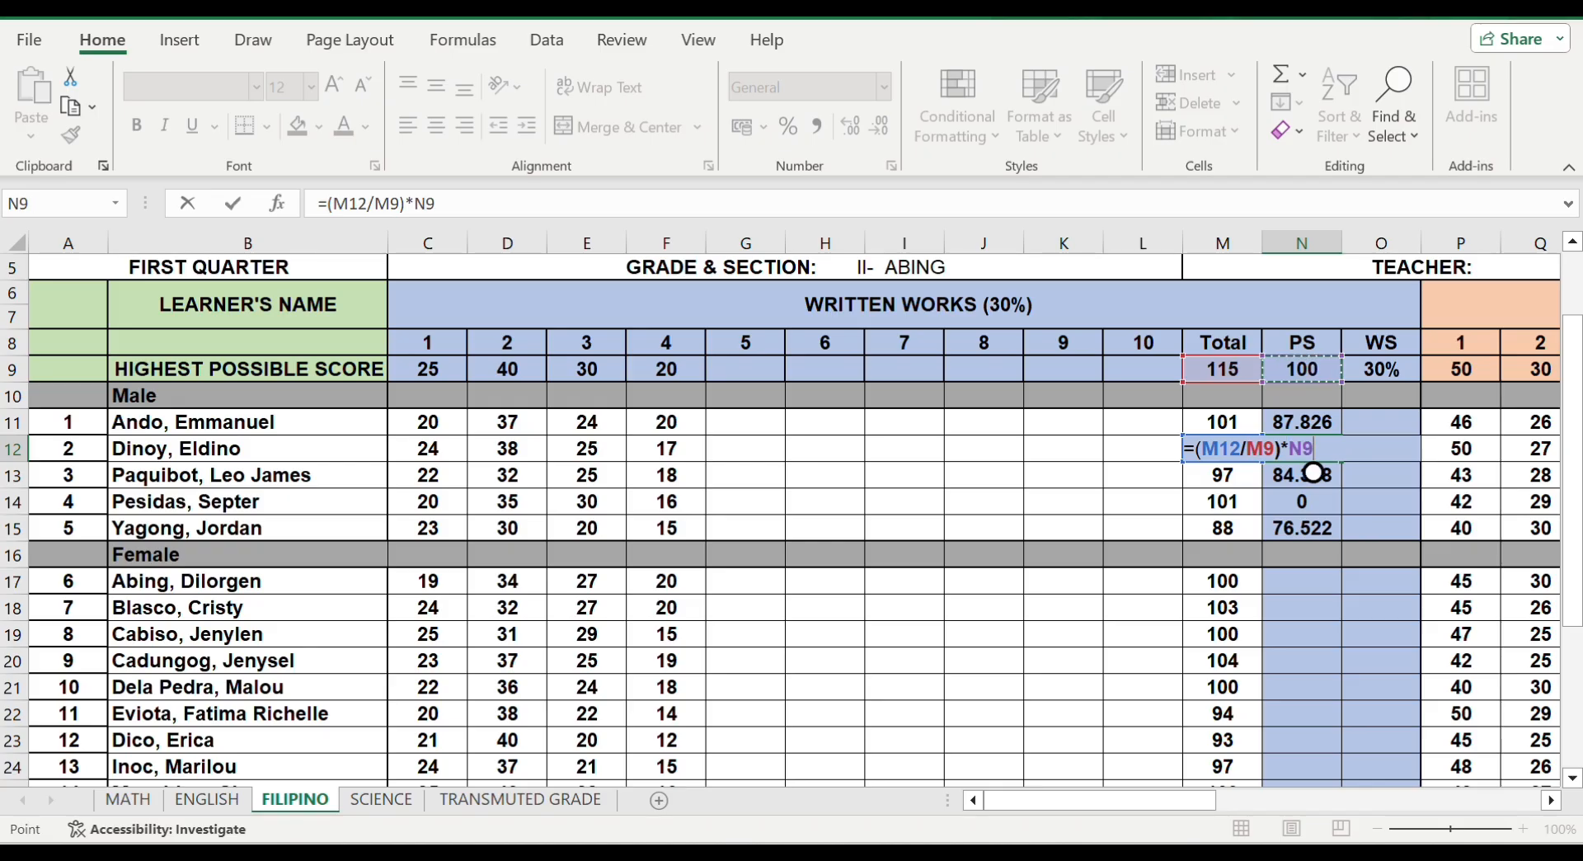
{"action": "key", "text": "Return"}
Calculate the percentage score in N17 with =(M17/M9)*N9 and fill it down for the remaining female learners
{"action": "left_click", "coordinate": [1300, 582]}
{"action": "type", "text": "="}
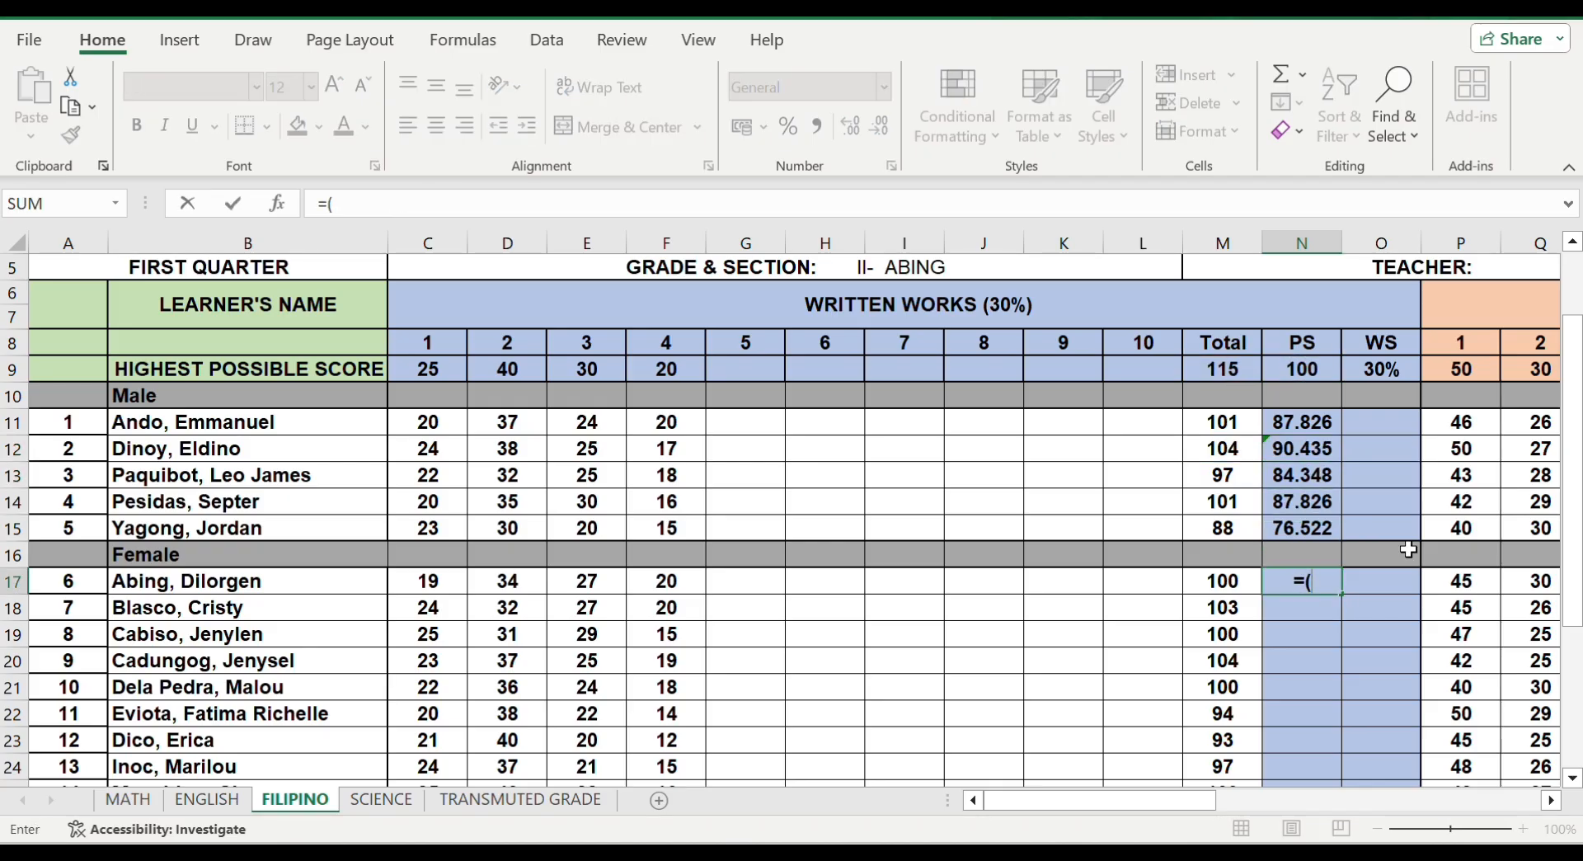
{"action": "type", "text": "("}
{"action": "key", "text": "Left"}
{"action": "type", "text": "/"}
{"action": "key", "text": "Up"}
{"action": "key", "text": "Up"}
{"action": "key", "text": "Up"}
{"action": "key", "text": "Up"}
{"action": "key", "text": "Up"}
{"action": "key", "text": "Up"}
{"action": "key", "text": "Up"}
{"action": "key", "text": "Up"}
{"action": "type", "text": ")"}
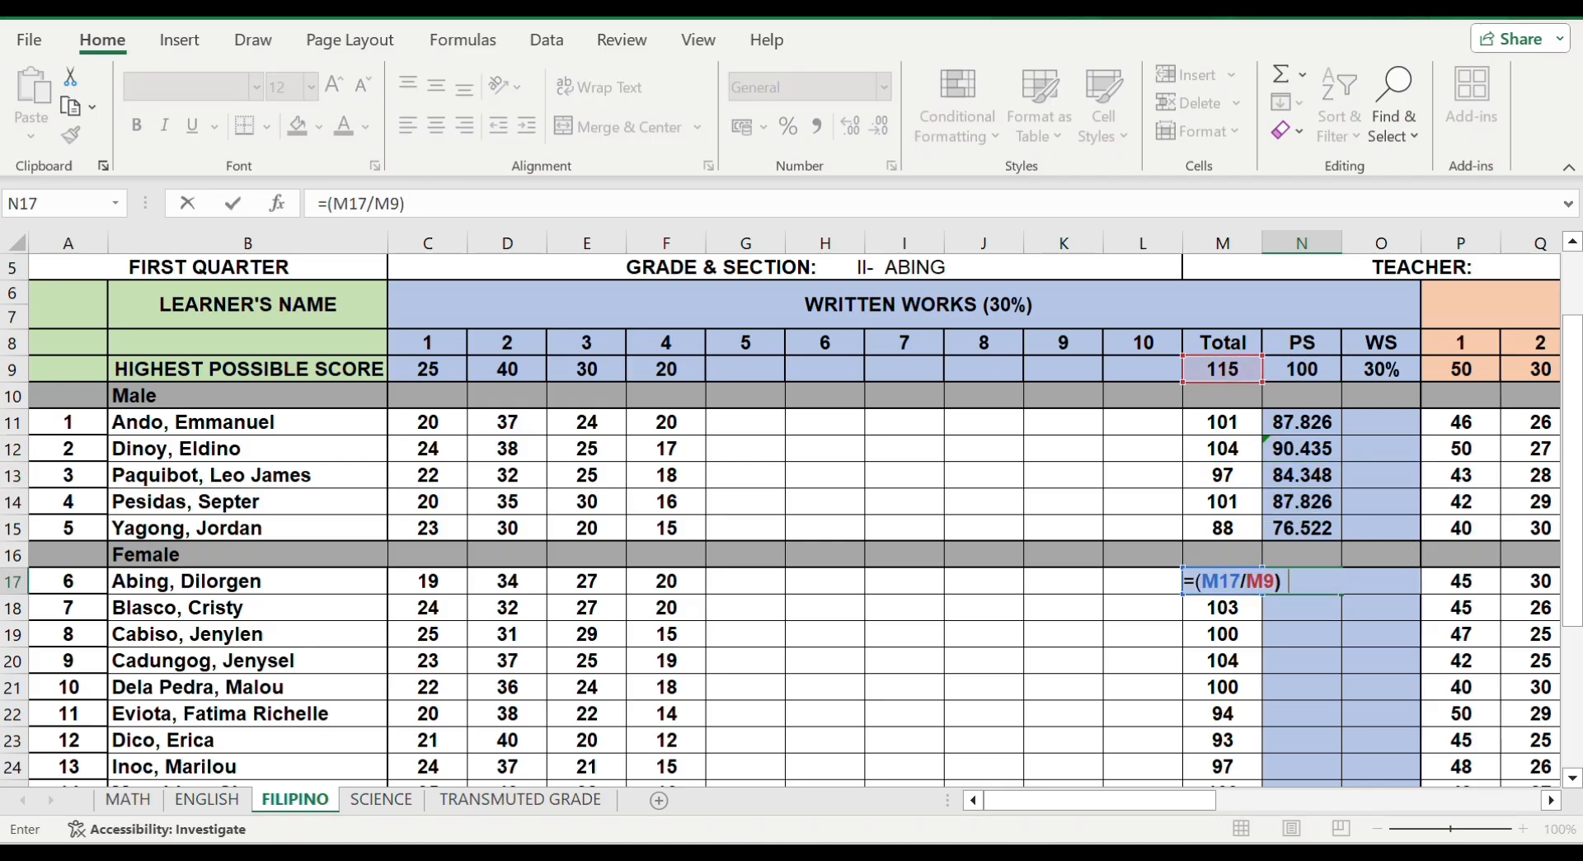
{"action": "type", "text": "*"}
{"action": "key", "text": "Up"}
{"action": "key", "text": "Up"}
{"action": "key", "text": "Up"}
{"action": "key", "text": "Up"}
{"action": "key", "text": "Up"}
{"action": "key", "text": "Up"}
{"action": "key", "text": "Up"}
{"action": "key", "text": "Up"}
{"action": "key", "text": "Return"}
{"action": "left_click", "coordinate": [1303, 554]}
{"action": "left_click", "coordinate": [1336, 585]}
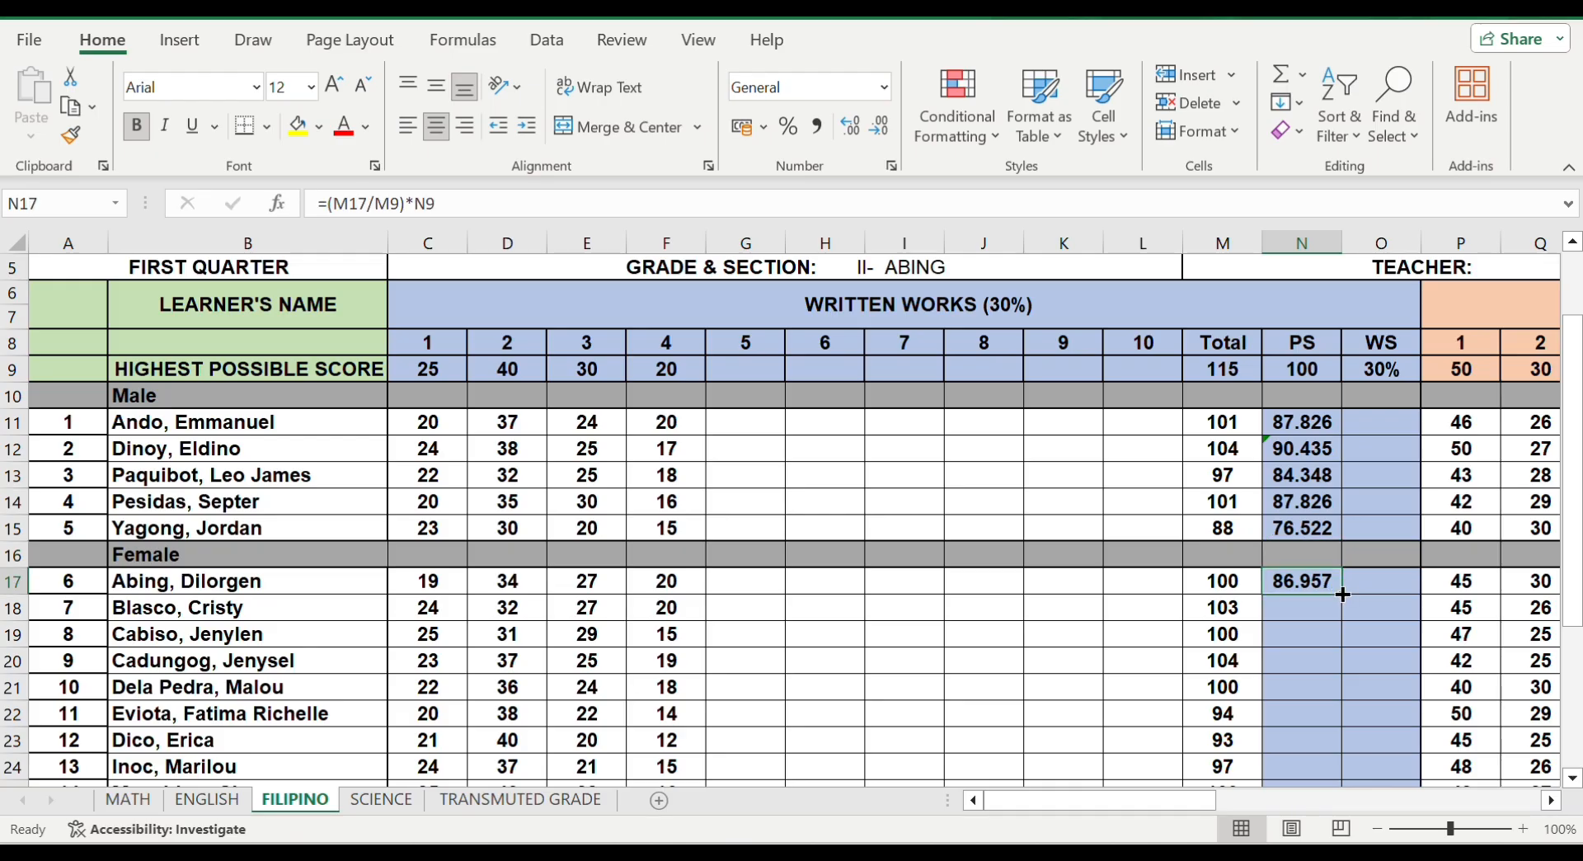
{"action": "double_click", "coordinate": [1342, 594]}
Replace the percentage score formula in N18 with =(M18/M9)*N9
{"action": "left_click", "coordinate": [1320, 611]}
{"action": "double_click", "coordinate": [1319, 611]}
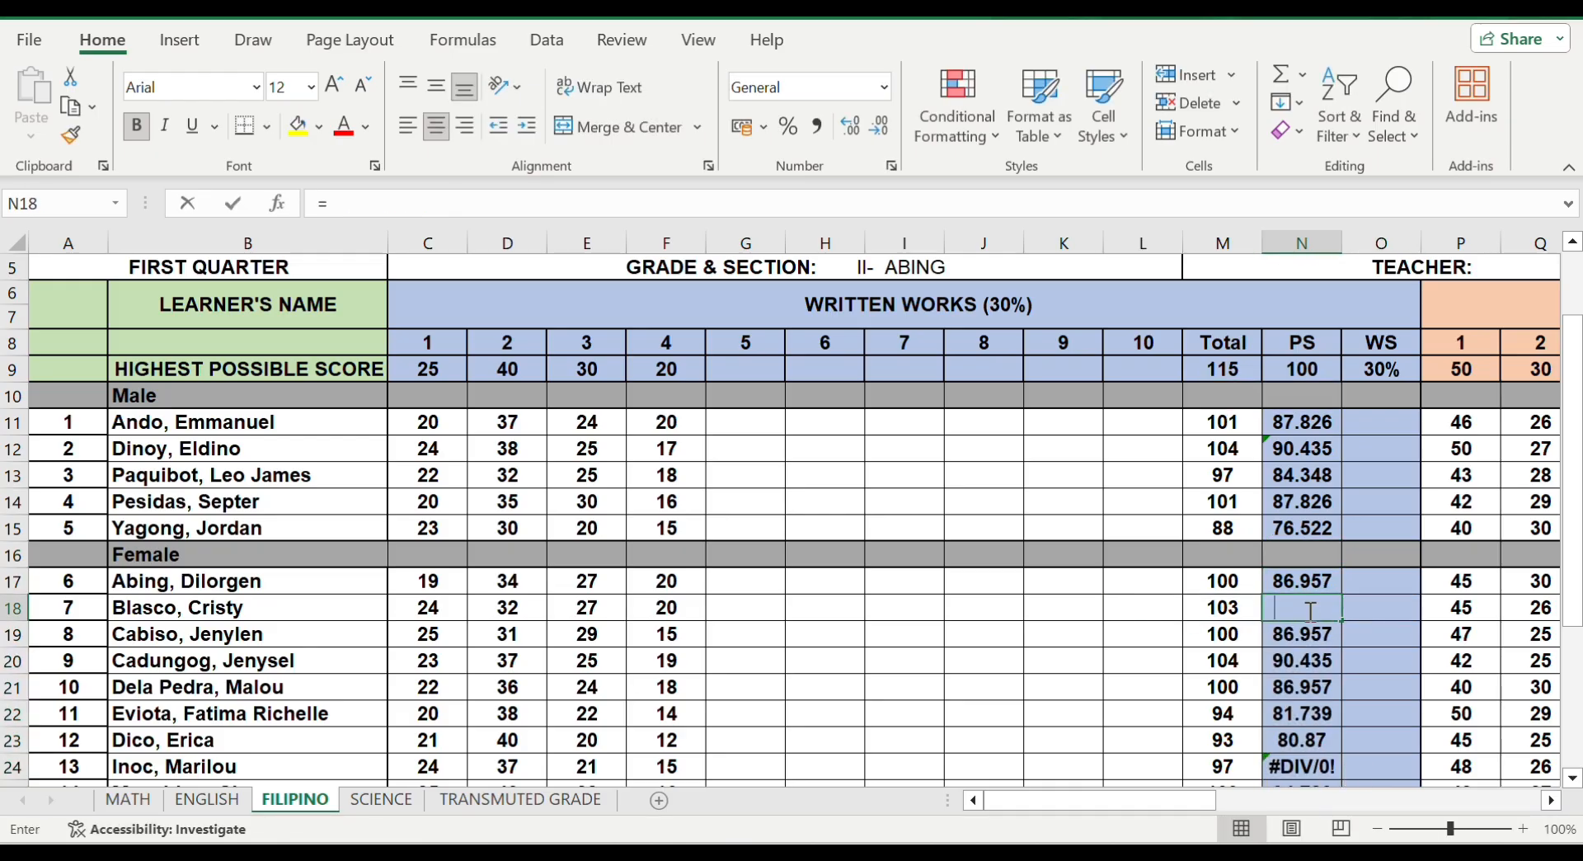
{"action": "type", "text": "=("}
{"action": "key", "text": "Left"}
{"action": "type", "text": "/"}
{"action": "key", "text": "Up"}
{"action": "key", "text": "Up"}
{"action": "key", "text": "Up"}
{"action": "key", "text": "Up"}
{"action": "key", "text": "Up"}
{"action": "key", "text": "Up"}
{"action": "key", "text": "Up"}
{"action": "key", "text": "Up"}
{"action": "key", "text": "Up"}
{"action": "key", "text": "Left"}
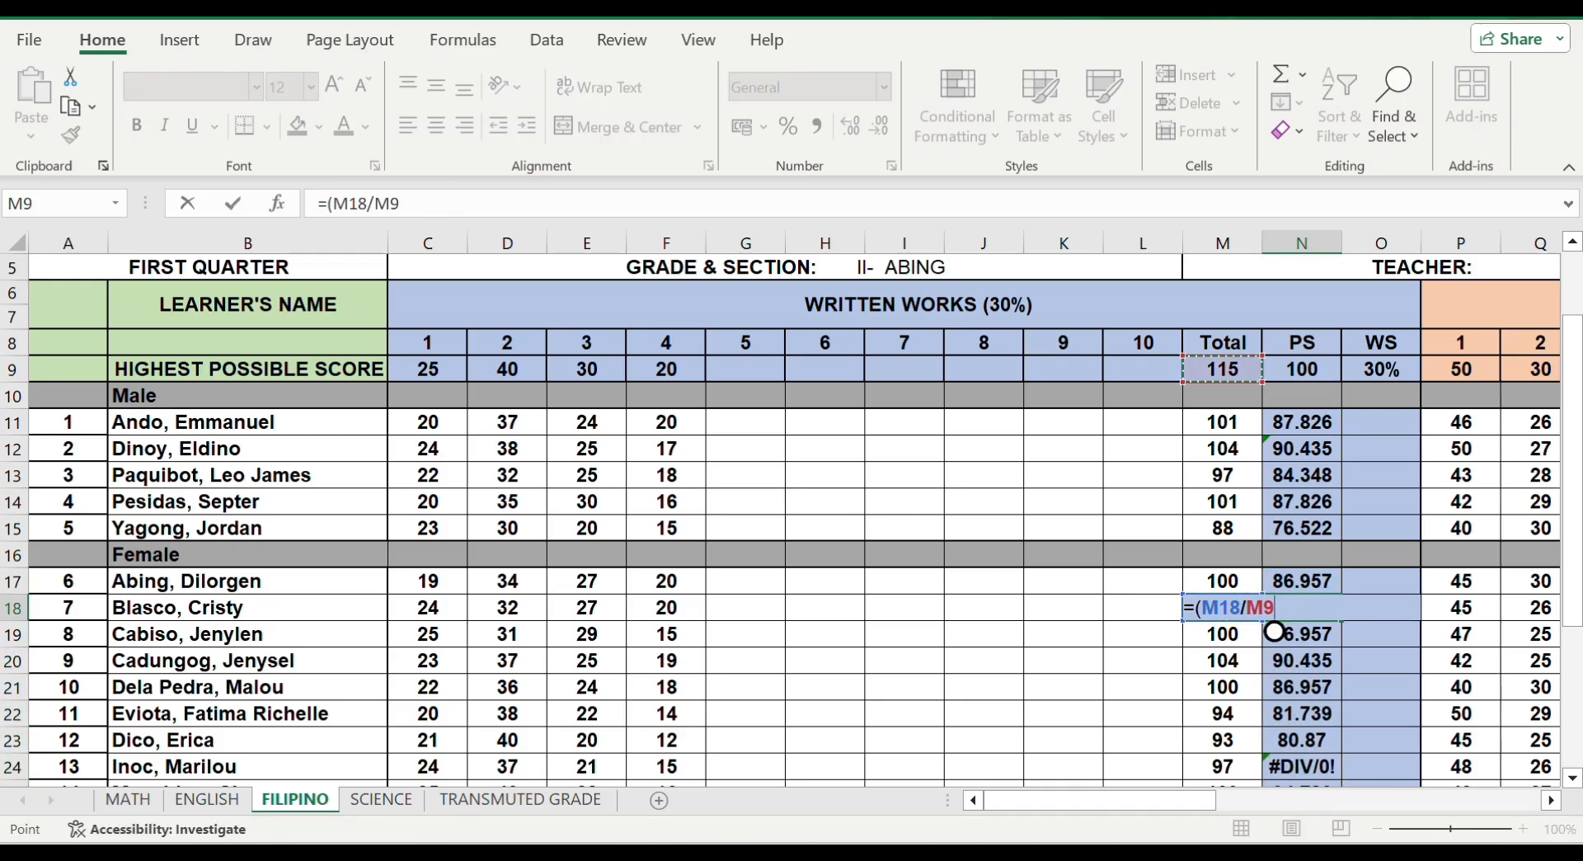
{"action": "type", "text": ")*"}
{"action": "key", "text": "Up"}
{"action": "key", "text": "Up"}
{"action": "key", "text": "Up"}
{"action": "key", "text": "Up"}
{"action": "key", "text": "Up"}
{"action": "key", "text": "Up"}
{"action": "key", "text": "Up"}
{"action": "key", "text": "Up"}
{"action": "key", "text": "Up"}
{"action": "key", "text": "Return"}
Replace the faulty written works percentage score formula in N24 with =(M24/M9)*N9
{"action": "key", "text": "Down"}
{"action": "key", "text": "Down"}
{"action": "key", "text": "Down"}
{"action": "key", "text": "Down"}
{"action": "key", "text": "Down"}
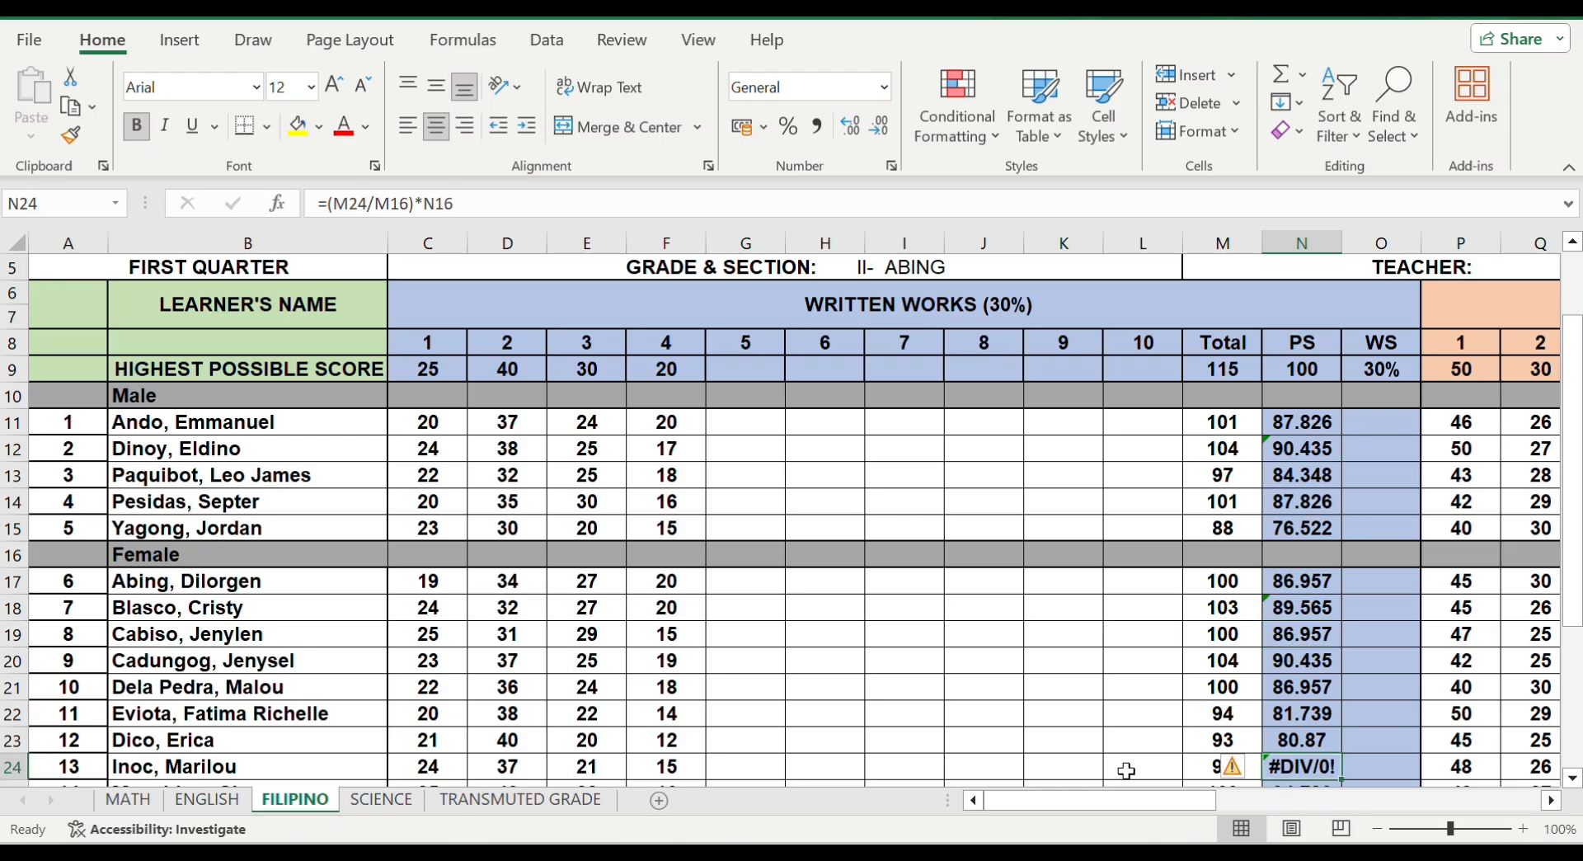
{"action": "type", "text": "="}
{"action": "key", "text": "Escape"}
{"action": "left_click", "coordinate": [1124, 767]}
{"action": "left_click", "coordinate": [1291, 764]}
{"action": "type", "text": "="}
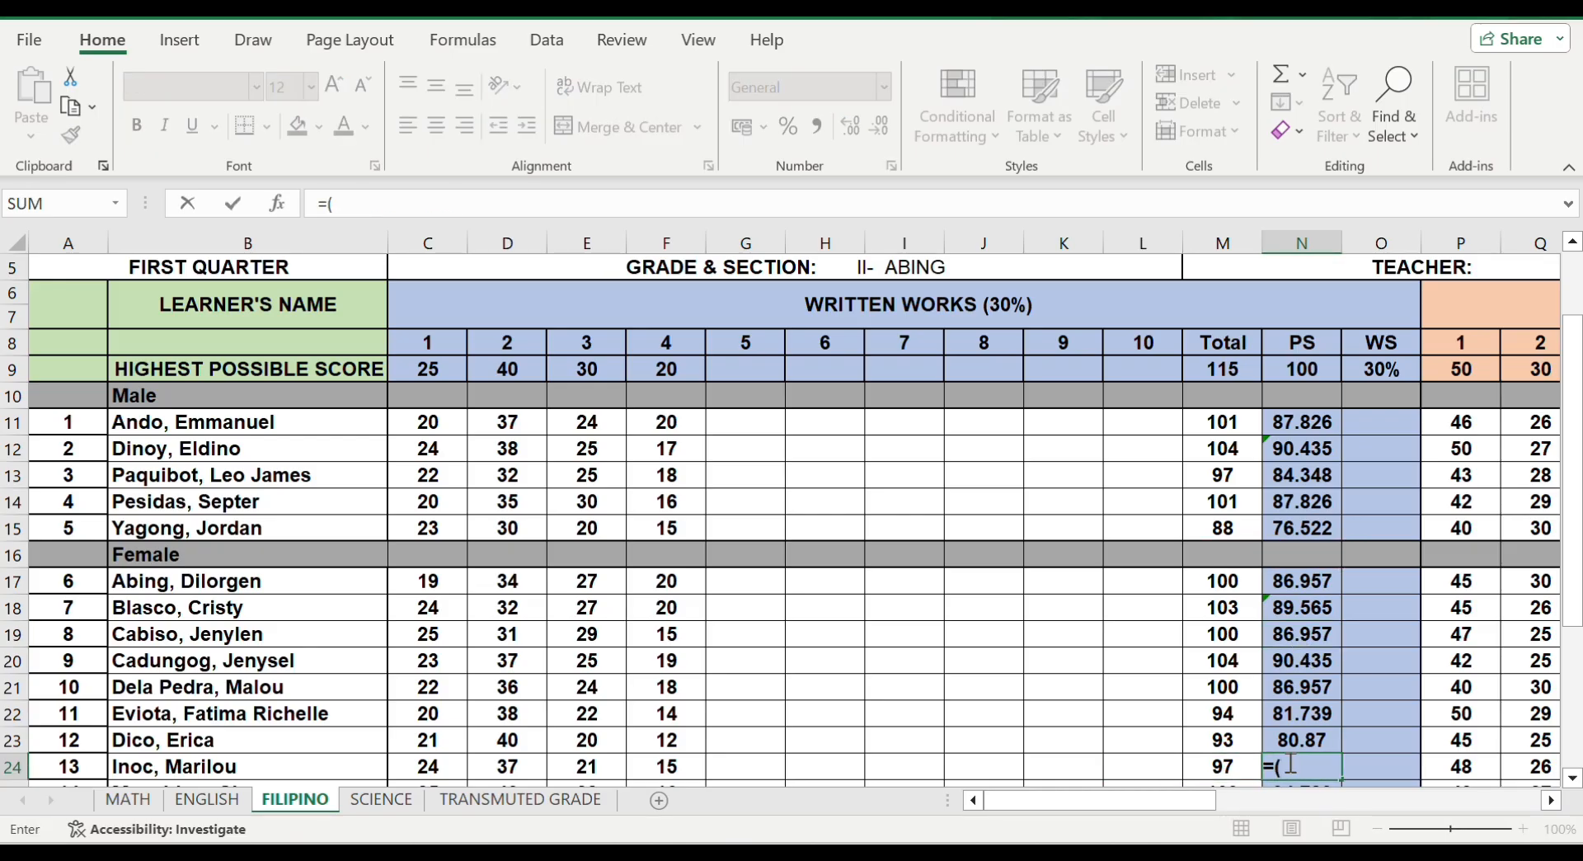
{"action": "type", "text": "("}
{"action": "key", "text": "Left"}
{"action": "type", "text": "/"}
{"action": "key", "text": "Up"}
{"action": "key", "text": "Up"}
{"action": "key", "text": "Up"}
{"action": "key", "text": "Up"}
{"action": "key", "text": "Up"}
{"action": "key", "text": "Up"}
{"action": "key", "text": "Up"}
{"action": "key", "text": "Up"}
{"action": "key", "text": "Up"}
{"action": "key", "text": "Up"}
{"action": "key", "text": "Up"}
{"action": "key", "text": "Up"}
{"action": "key", "text": "Up"}
{"action": "key", "text": "Up"}
{"action": "key", "text": "Up"}
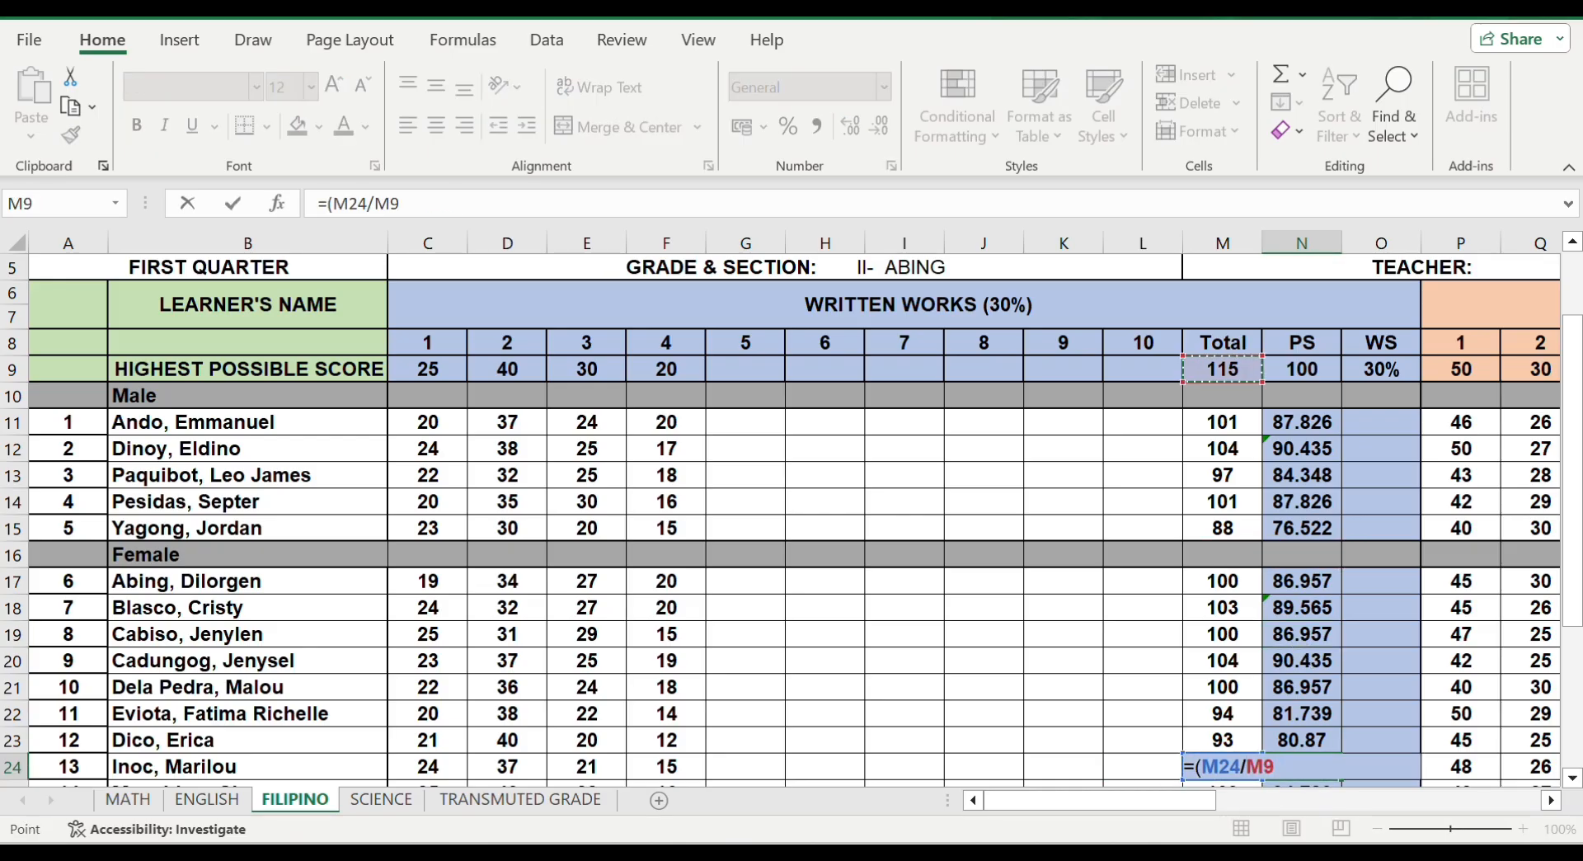
{"action": "type", "text": ")*"}
{"action": "key", "text": "Up"}
{"action": "key", "text": "Up"}
{"action": "key", "text": "Up"}
{"action": "key", "text": "Up"}
{"action": "key", "text": "Up"}
{"action": "key", "text": "Up"}
{"action": "key", "text": "Up"}
{"action": "key", "text": "Up"}
{"action": "key", "text": "Up"}
{"action": "key", "text": "Up"}
{"action": "key", "text": "Up"}
{"action": "key", "text": "Up"}
{"action": "key", "text": "Up"}
{"action": "key", "text": "Up"}
{"action": "key", "text": "Up"}
{"action": "key", "text": "Return"}
Calculate the written works weighted score in O11 with =N11*0.3 and fill it down to O15
{"action": "scroll", "coordinate": [791, 511], "scroll_direction": "up", "scroll_amount": 2}
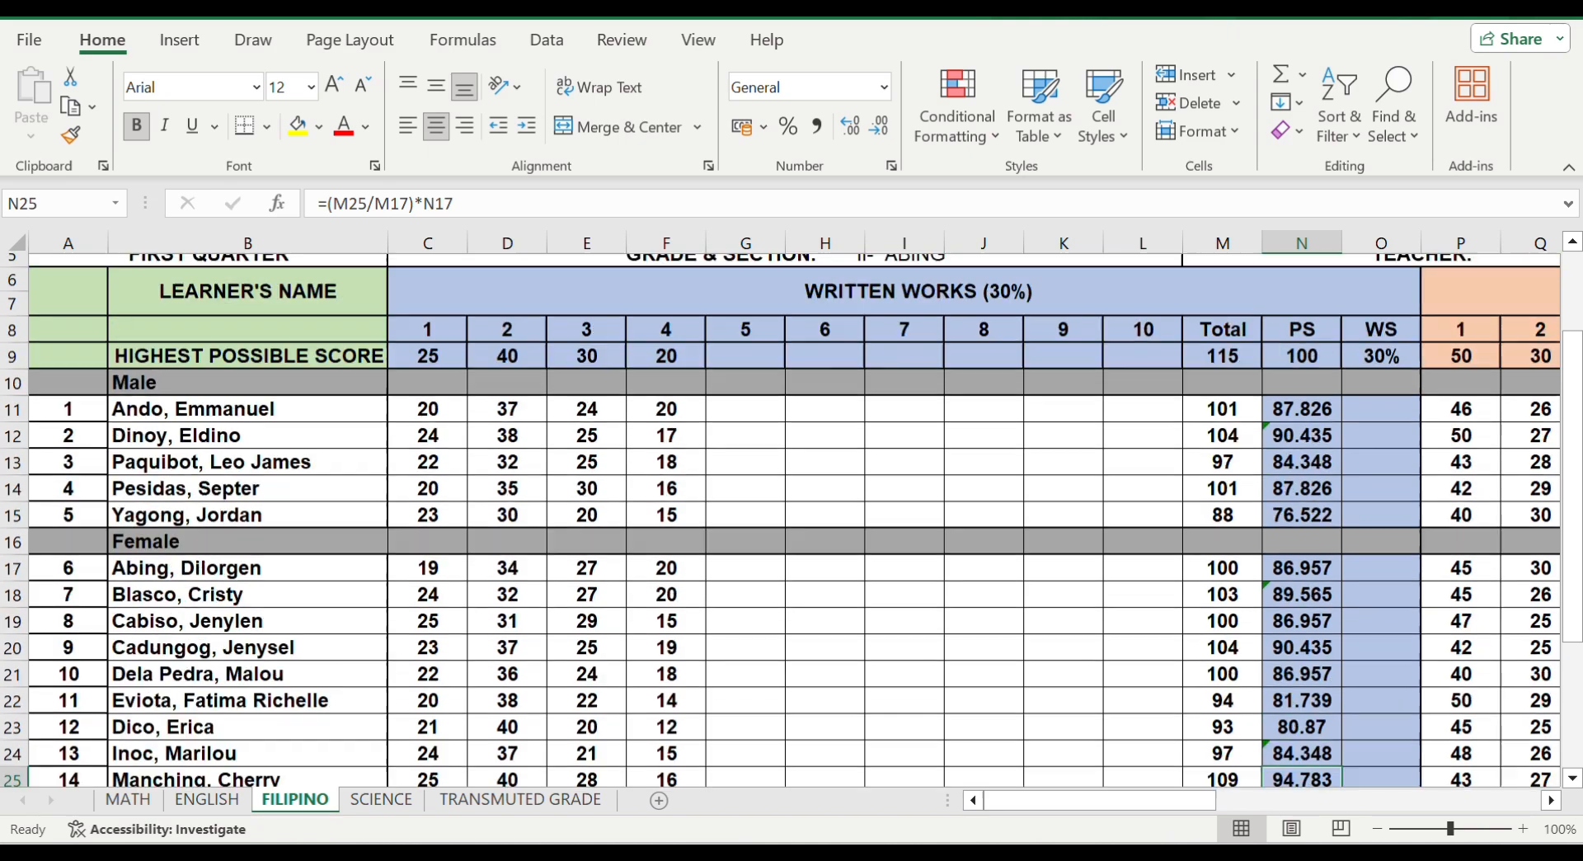
{"action": "left_click", "coordinate": [1382, 540]}
{"action": "type", "text": "="}
{"action": "key", "text": "Left"}
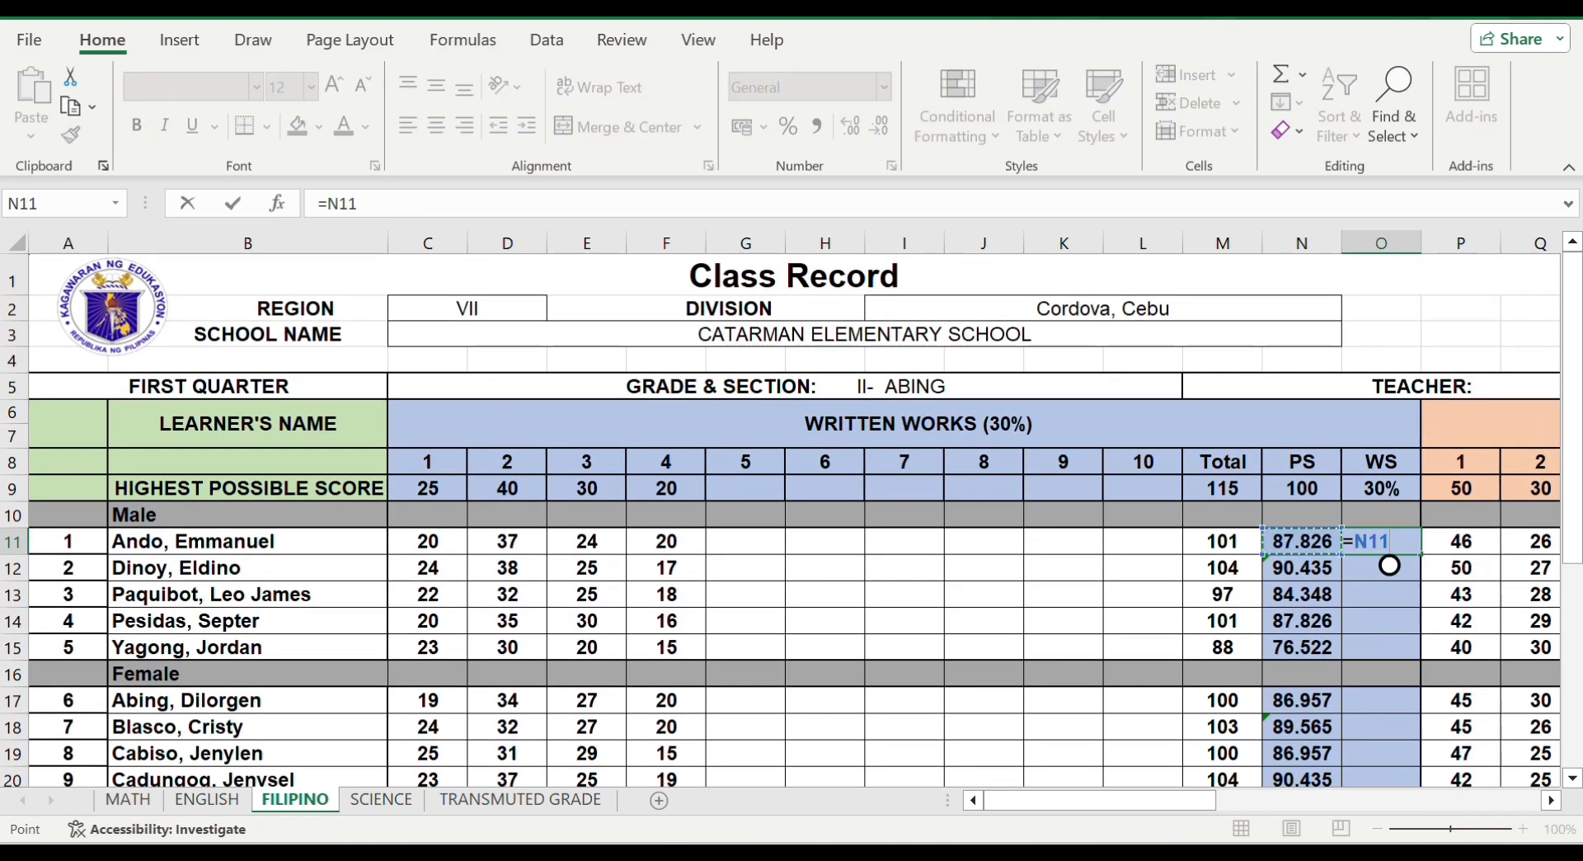
{"action": "type", "text": "*0.3"}
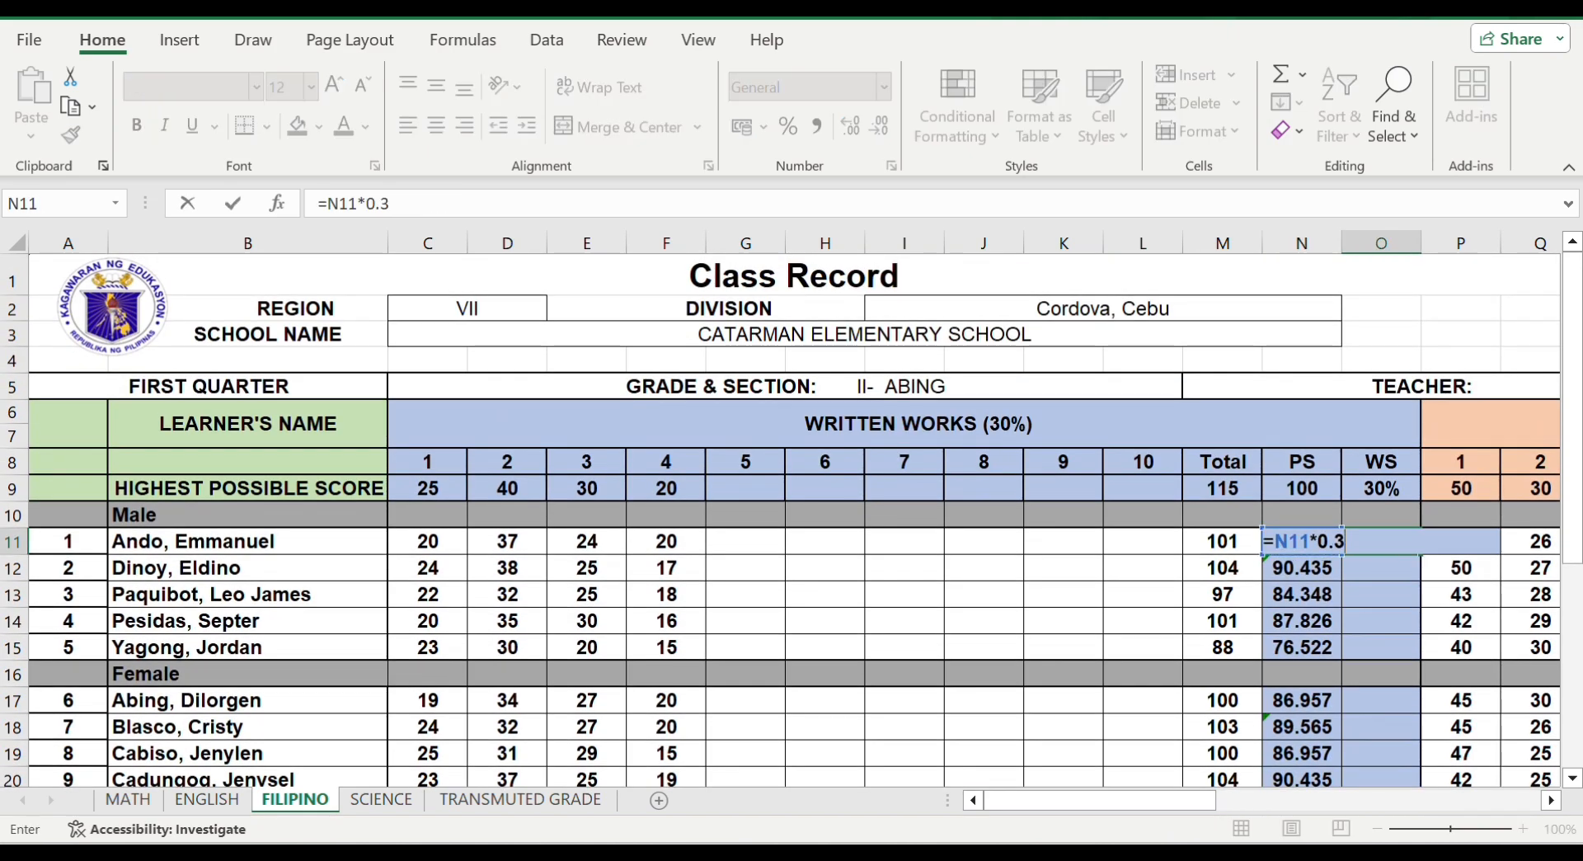
{"action": "key", "text": "ctrl+Return"}
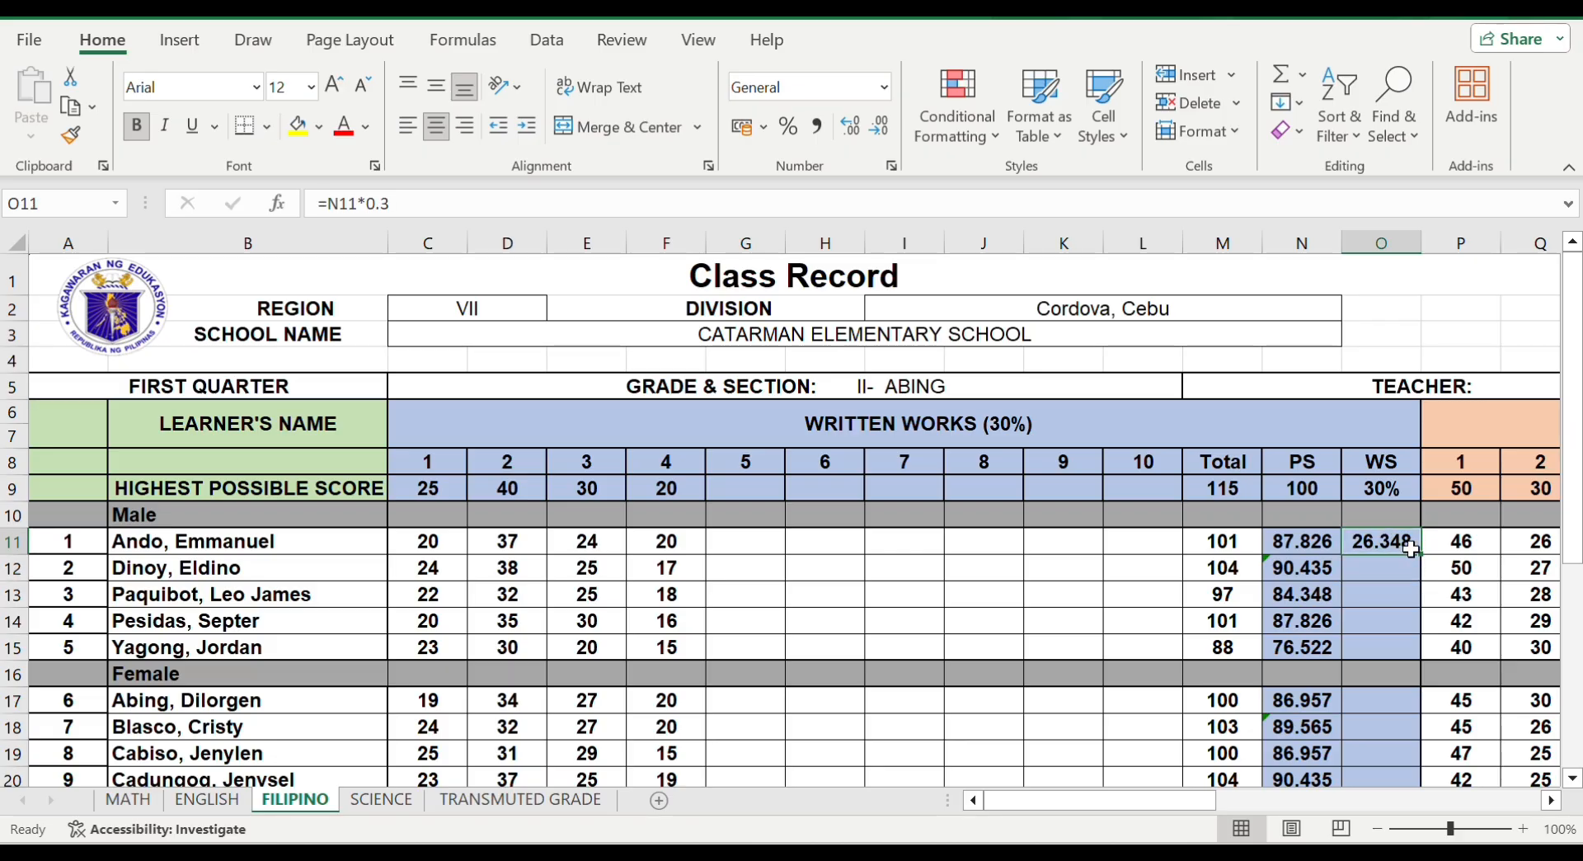
{"action": "double_click", "coordinate": [1420, 552]}
Calculate the weighted score in O17 with =N17*0.3 and fill it down for the remaining female learners
{"action": "left_click", "coordinate": [1384, 697]}
{"action": "type", "text": "="}
{"action": "left_click", "coordinate": [1325, 697]}
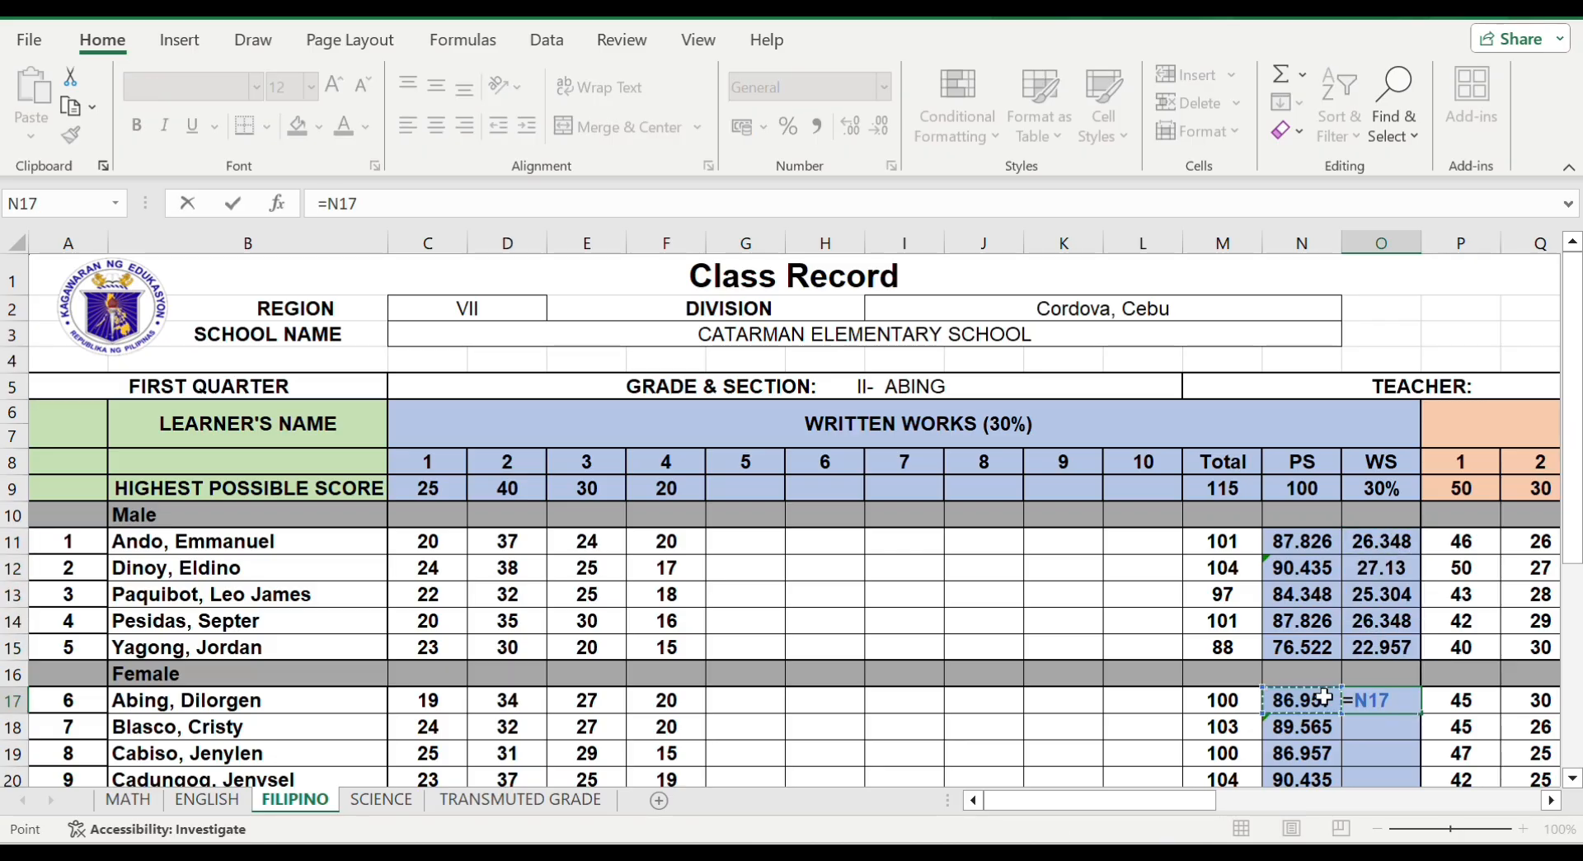
{"action": "type", "text": "*0.3"}
{"action": "key", "text": "ctrl+Return"}
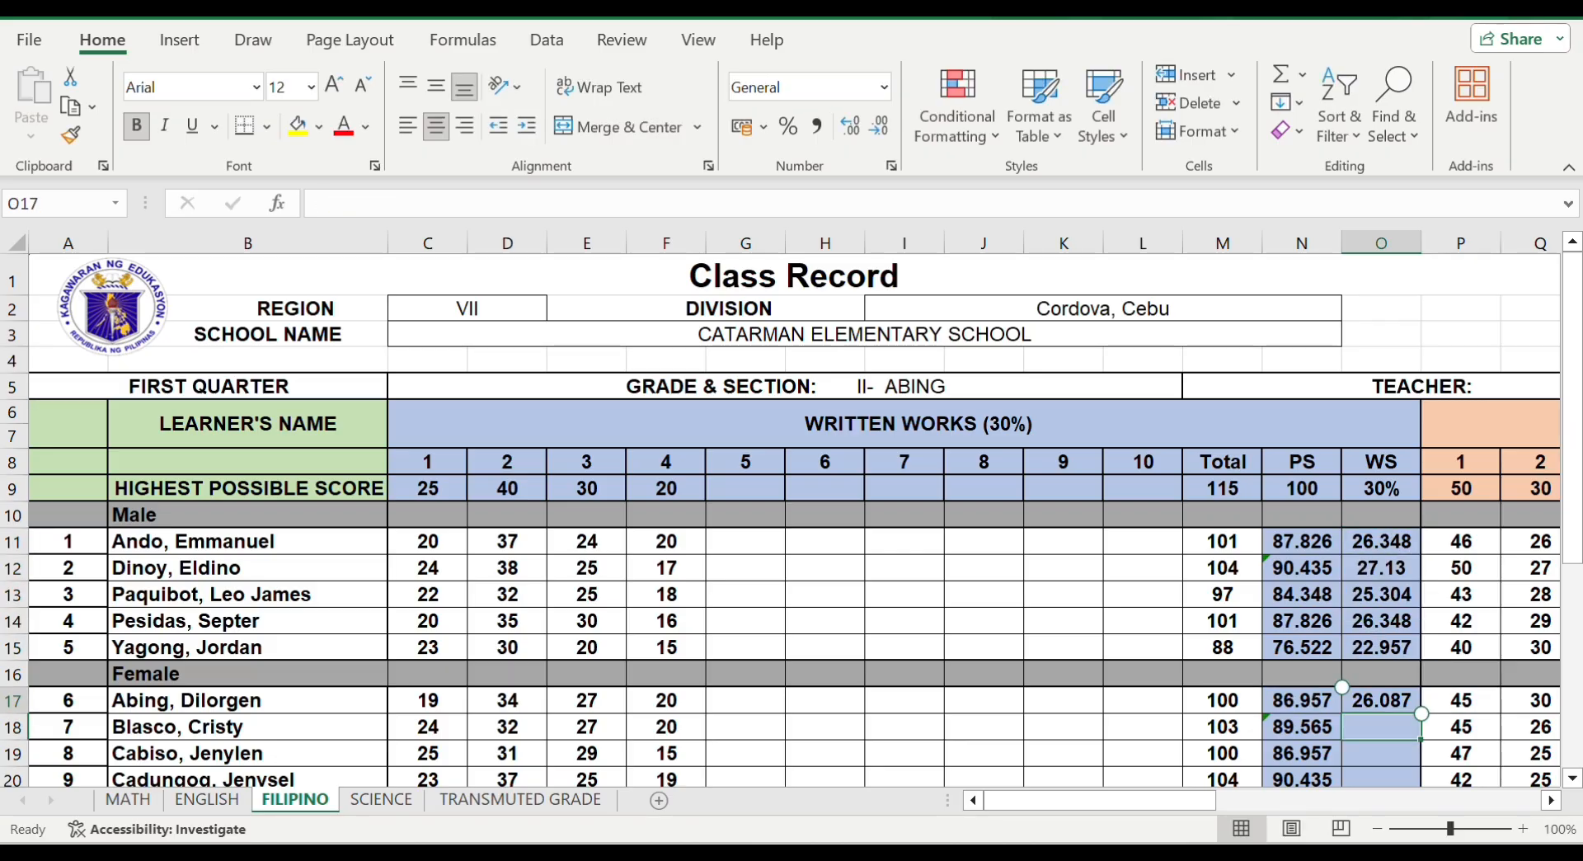
{"action": "double_click", "coordinate": [1421, 711]}
Total the performance tasks in Z11 with =SUM(P11,Q11,R11) and fill the formula down to Z15
{"action": "scroll", "coordinate": [792, 511], "scroll_direction": "right", "scroll_amount": 5}
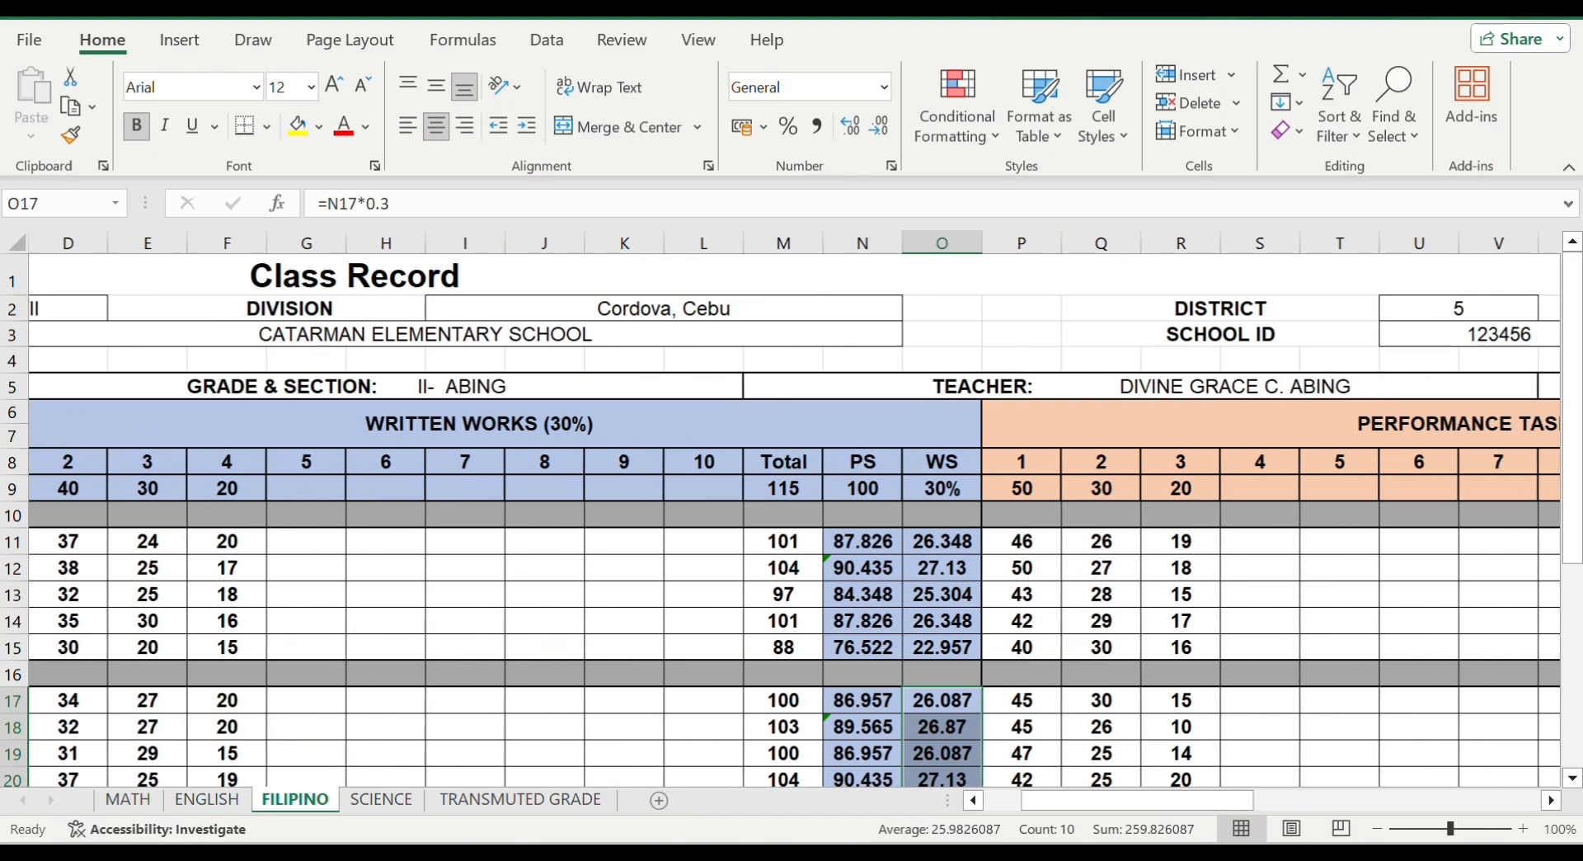
{"action": "scroll", "coordinate": [791, 511], "scroll_direction": "down", "scroll_amount": 1}
{"action": "scroll", "coordinate": [792, 511], "scroll_direction": "right", "scroll_amount": 2}
{"action": "left_click", "coordinate": [1101, 474]}
{"action": "type", "text": "=sum"}
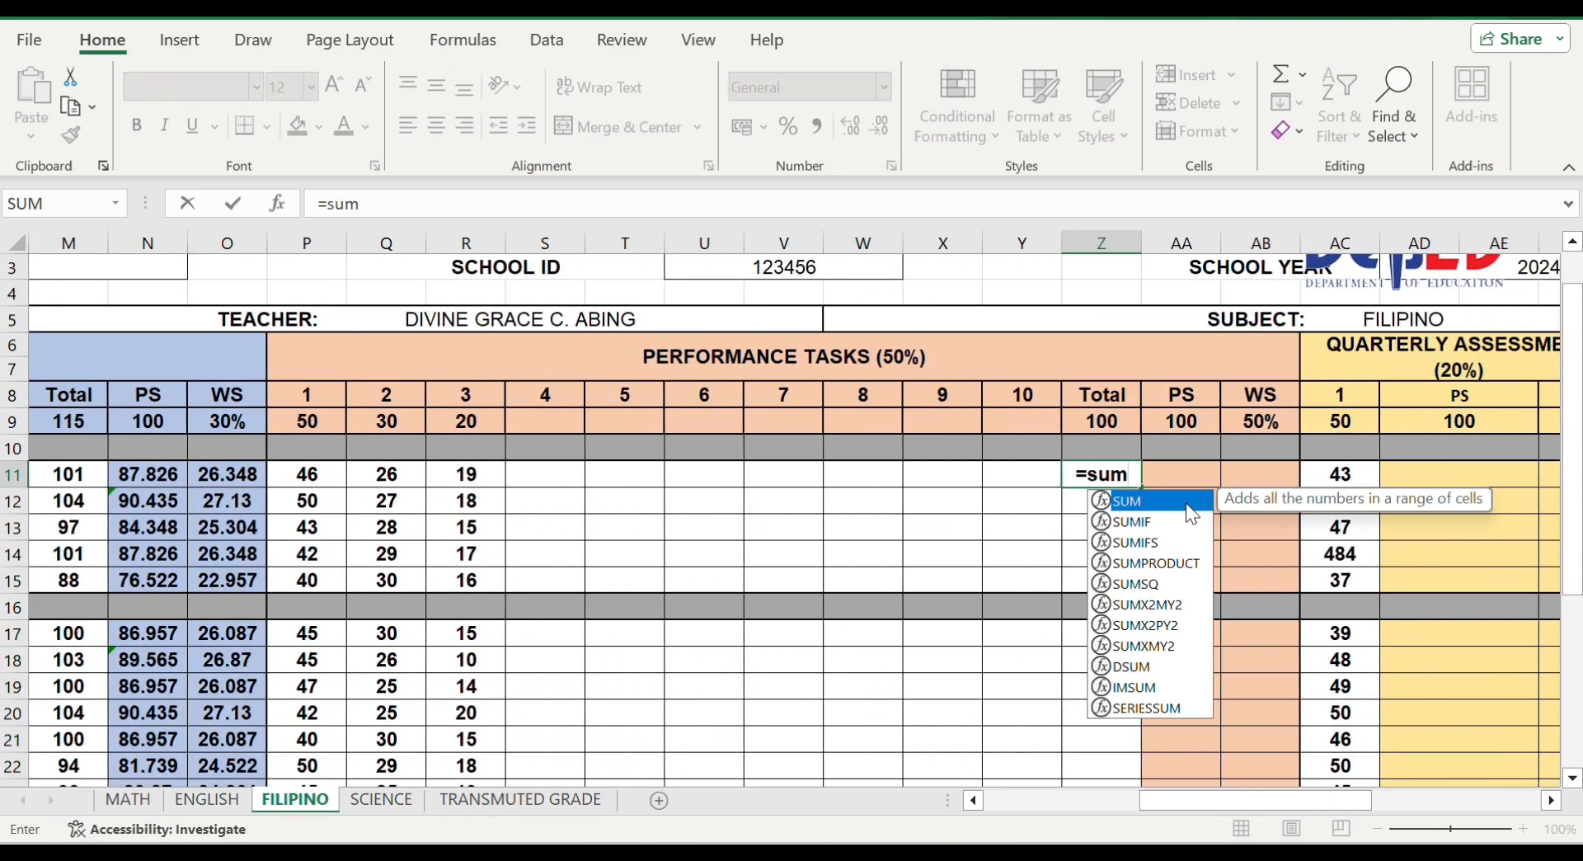
{"action": "double_click", "coordinate": [1193, 513]}
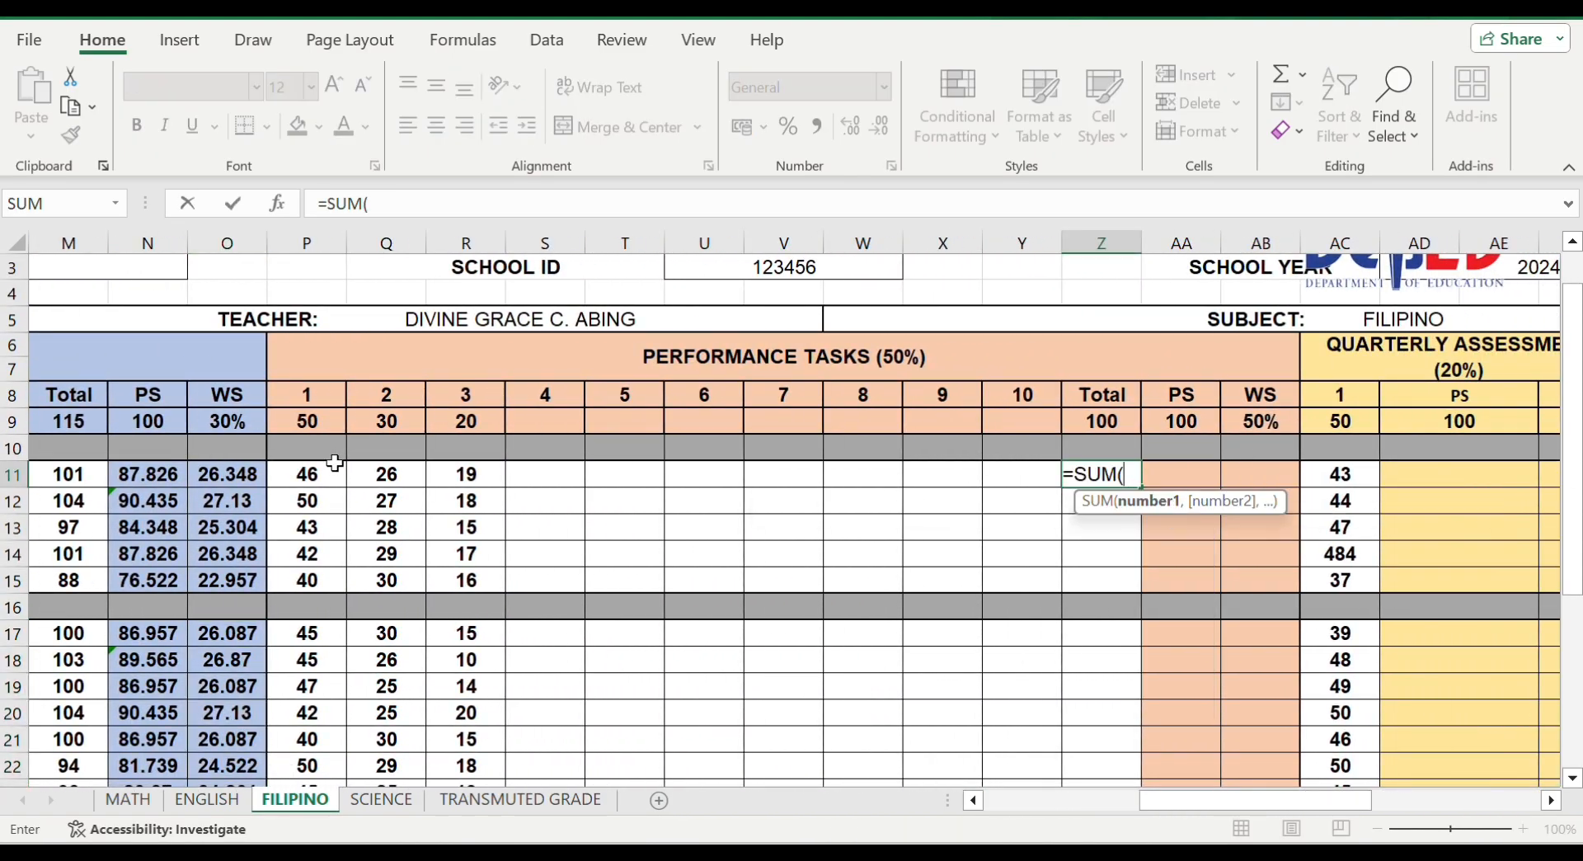
{"action": "left_click", "coordinate": [304, 474]}
{"action": "type", "text": ","}
{"action": "left_click", "coordinate": [387, 474]}
{"action": "type", "text": ","}
{"action": "left_click", "coordinate": [466, 474]}
{"action": "key", "text": "Return"}
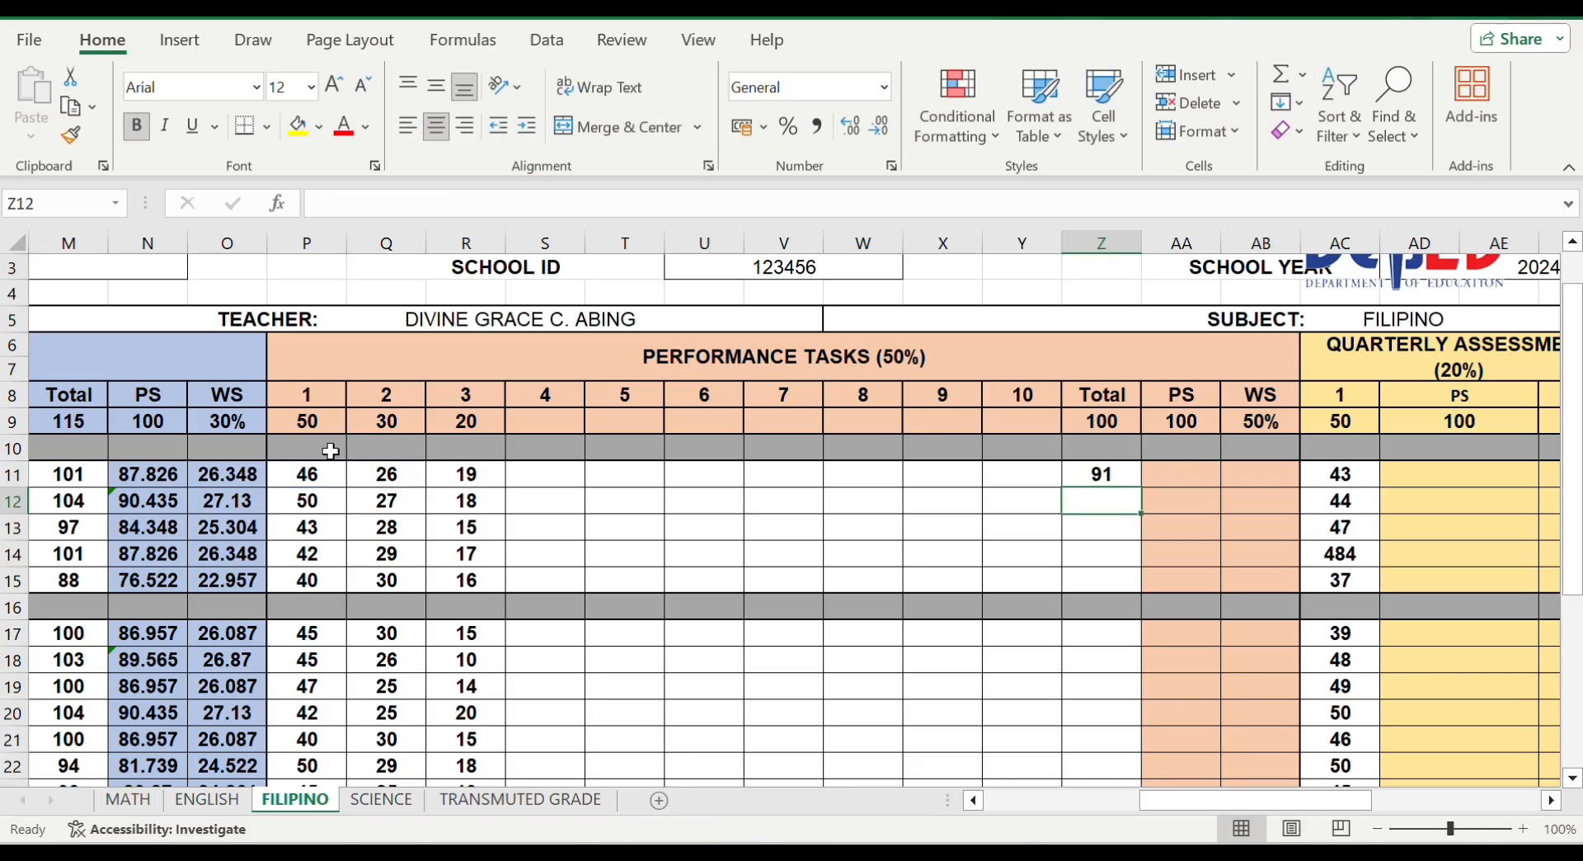
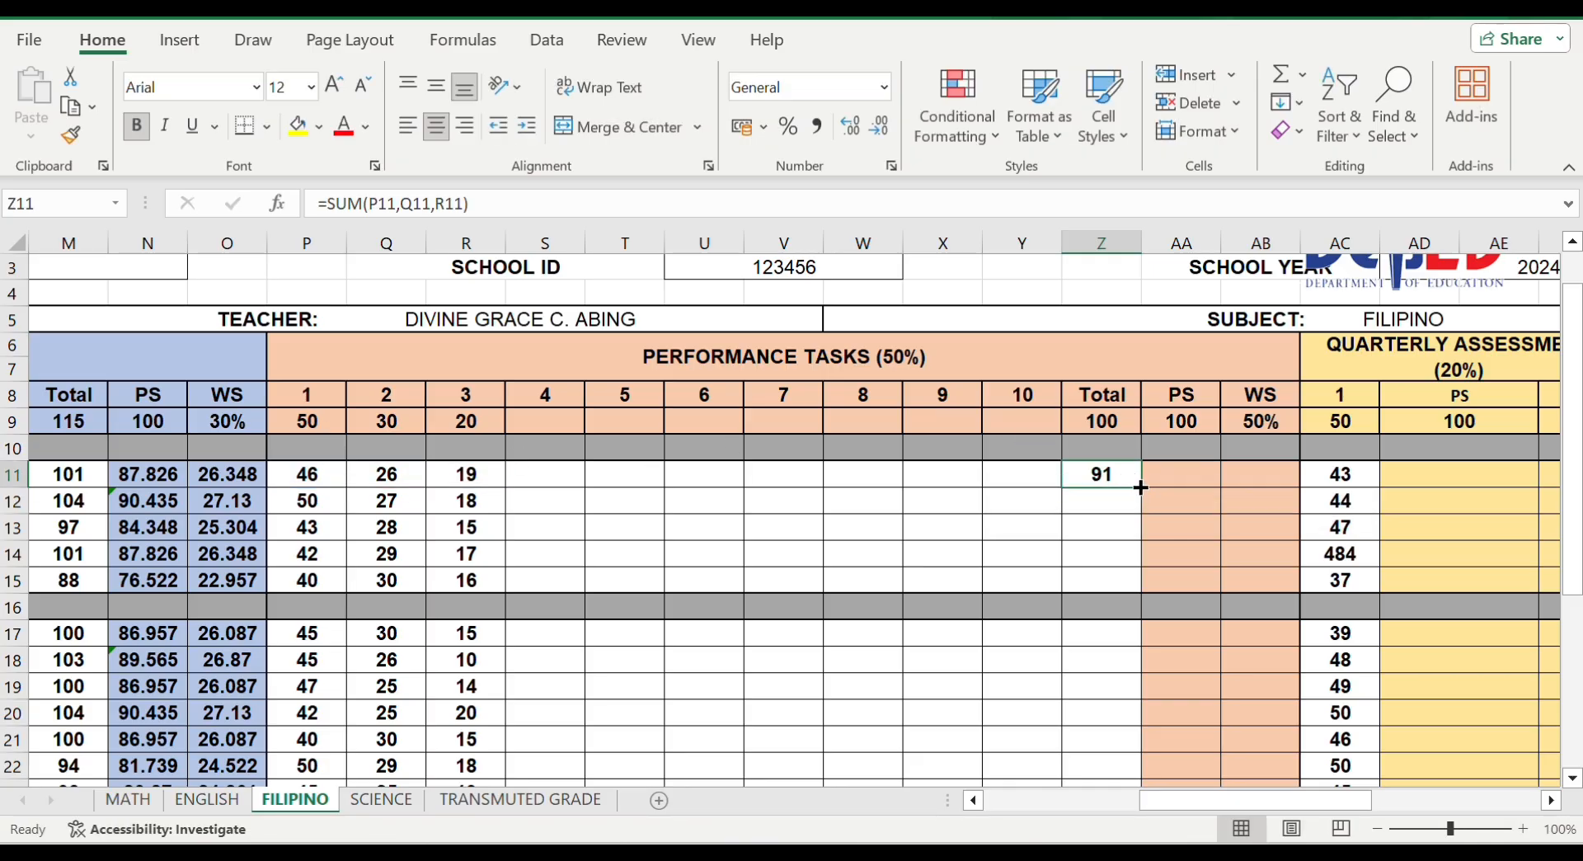
{"action": "left_click_drag", "start_coordinate": [1141, 487], "coordinate": [1140, 587]}
Total the performance tasks in Z17 with =SUM(P17,Q17,R17) and fill it down for the remaining female learners
{"action": "double_click", "coordinate": [1096, 639]}
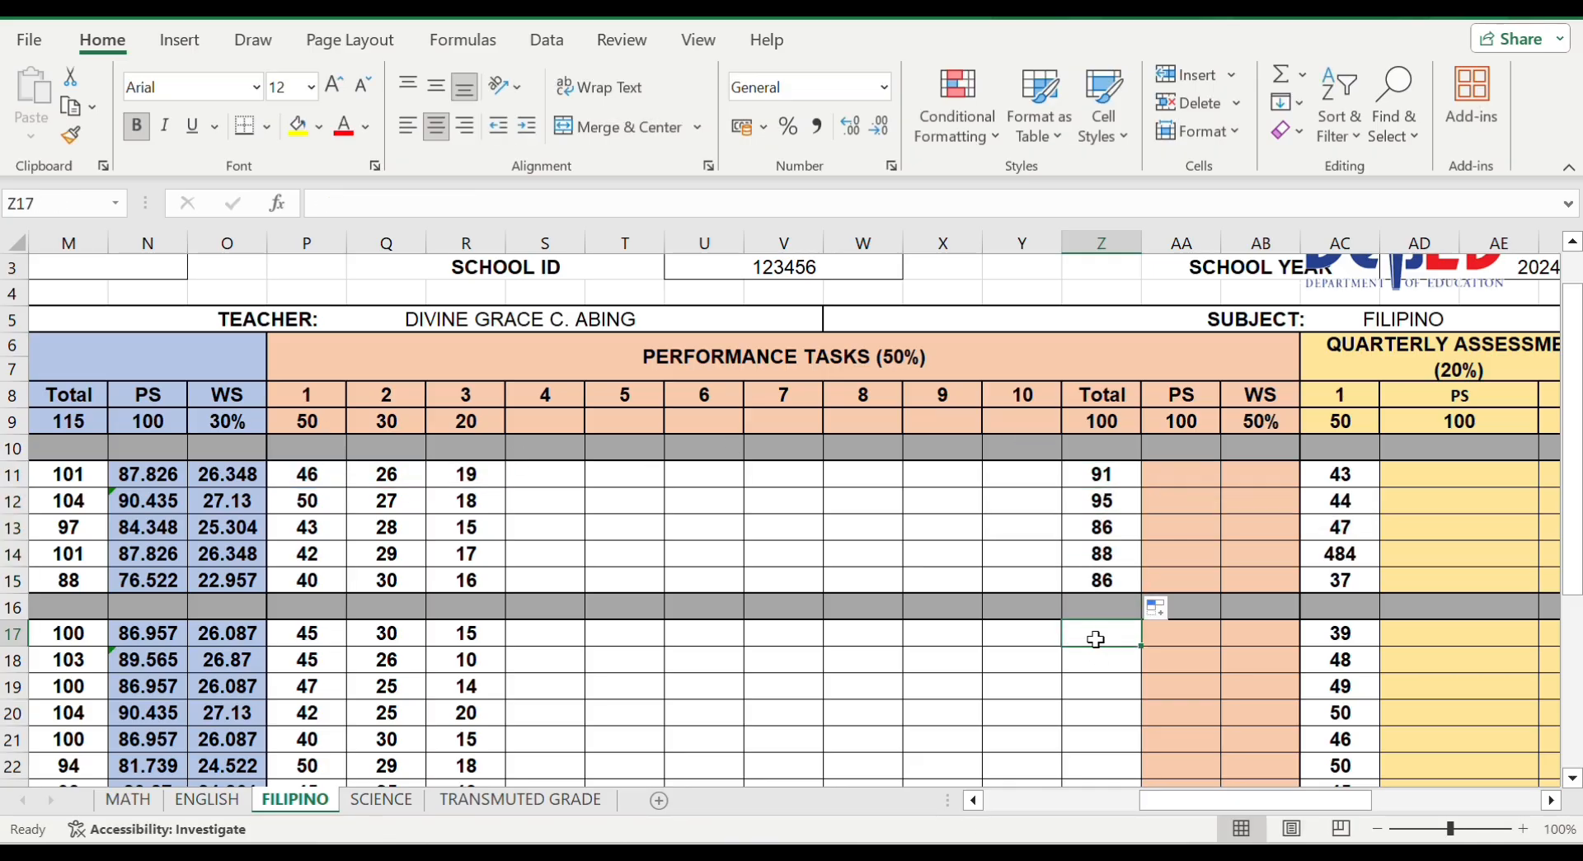
{"action": "type", "text": "=sum"}
{"action": "key", "text": "Tab"}
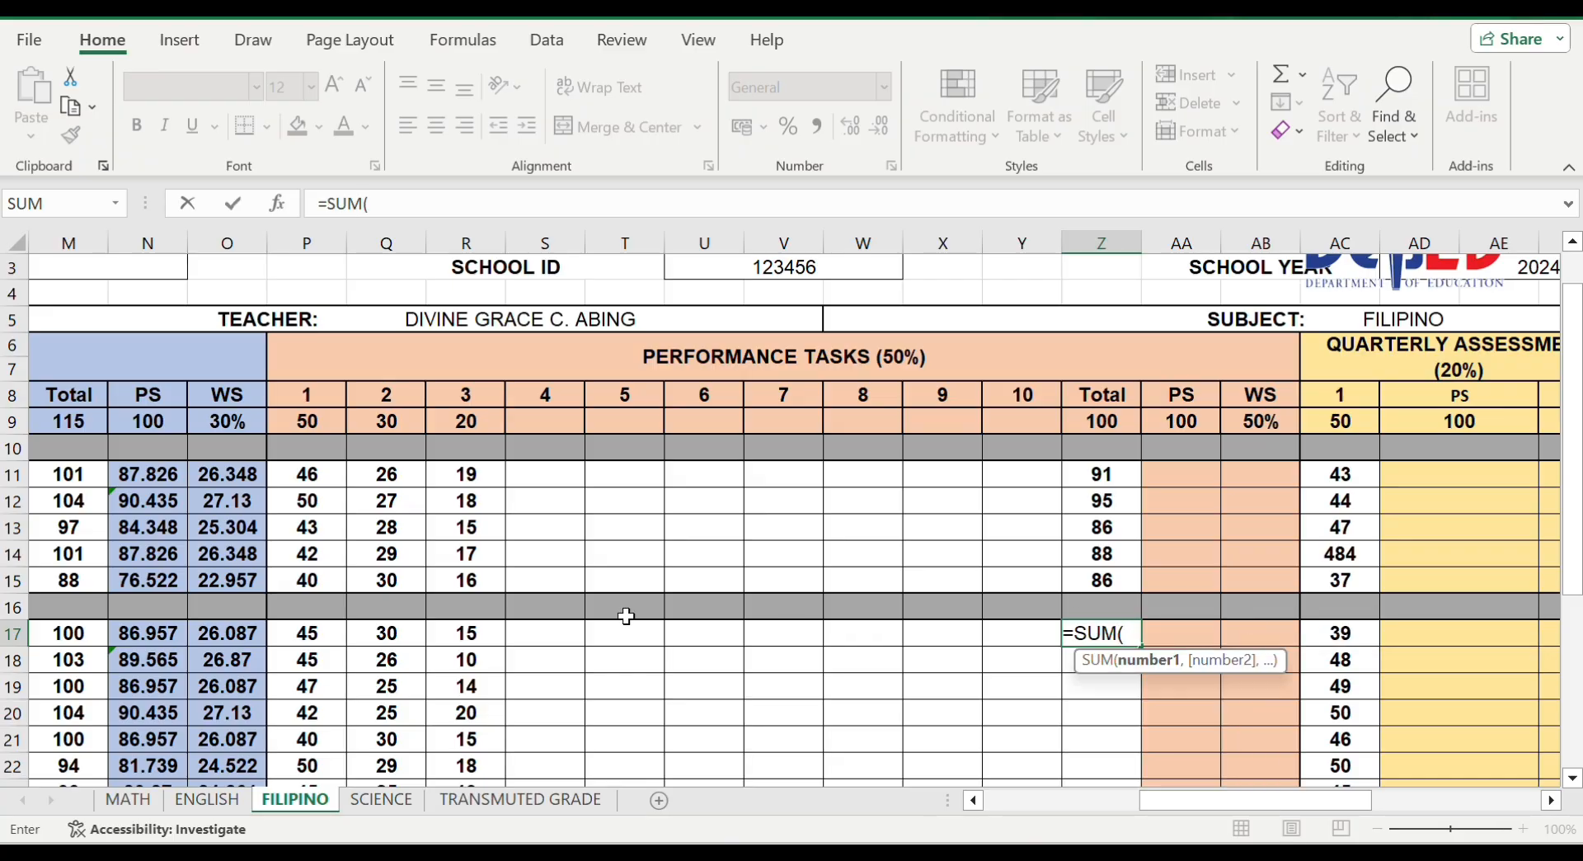
{"action": "left_click", "coordinate": [339, 632]}
{"action": "type", "text": ","}
{"action": "left_click", "coordinate": [386, 633]}
{"action": "type", "text": ","}
{"action": "left_click", "coordinate": [466, 632]}
{"action": "key", "text": "Return"}
{"action": "left_click", "coordinate": [1080, 635]}
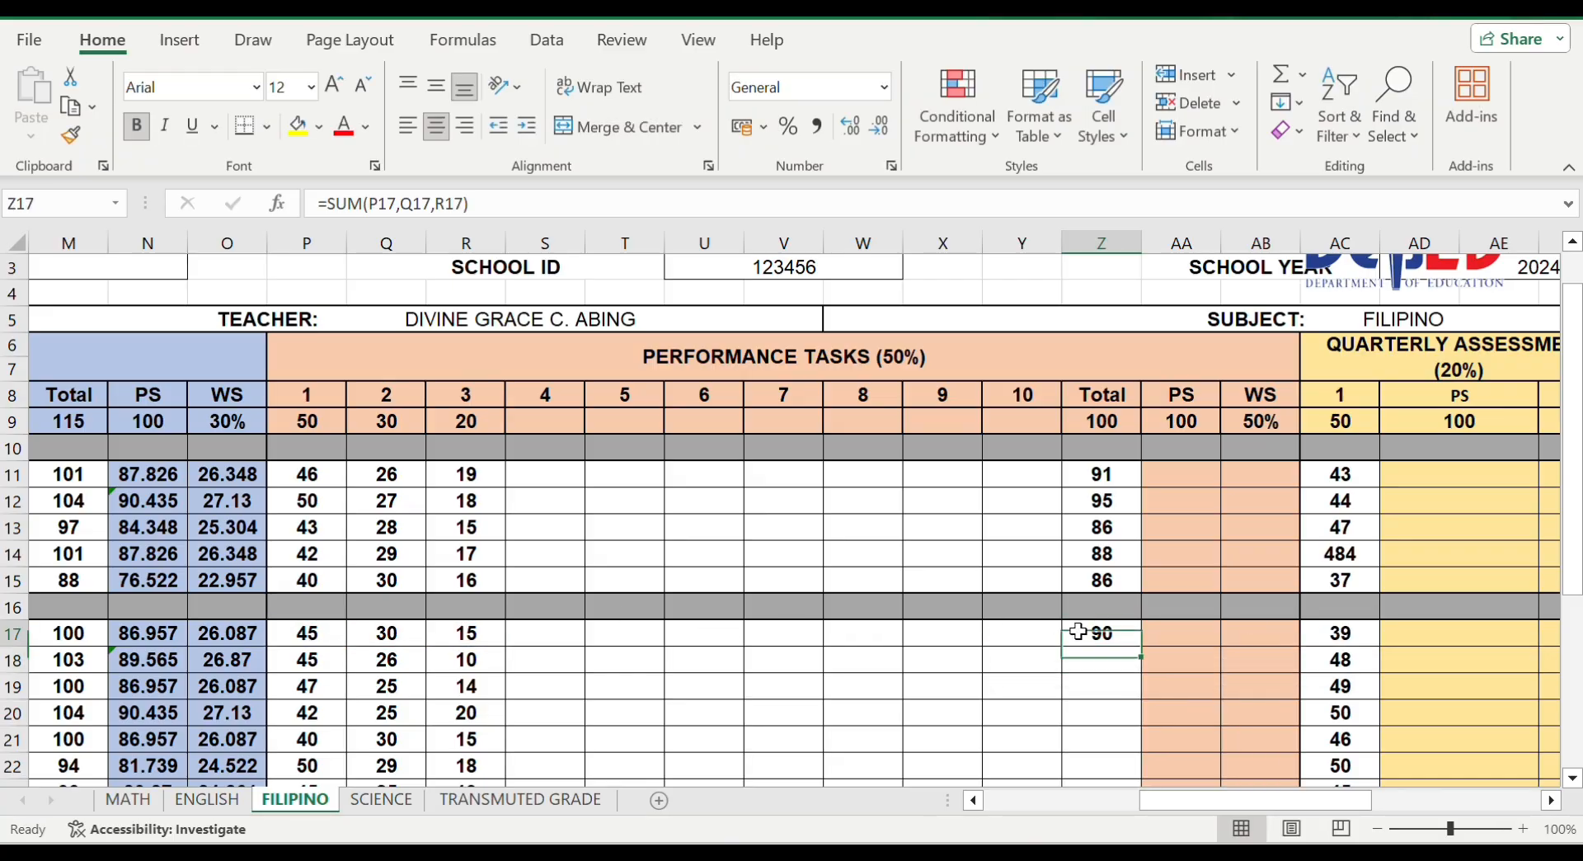
{"action": "left_click_drag", "start_coordinate": [1144, 647], "coordinate": [1124, 769]}
Calculate the performance tasks percentage score in AA11 with =(Z11/Z9)*AA9 and fill it down to AA14
{"action": "left_click", "coordinate": [1185, 376]}
{"action": "type", "text": "="}
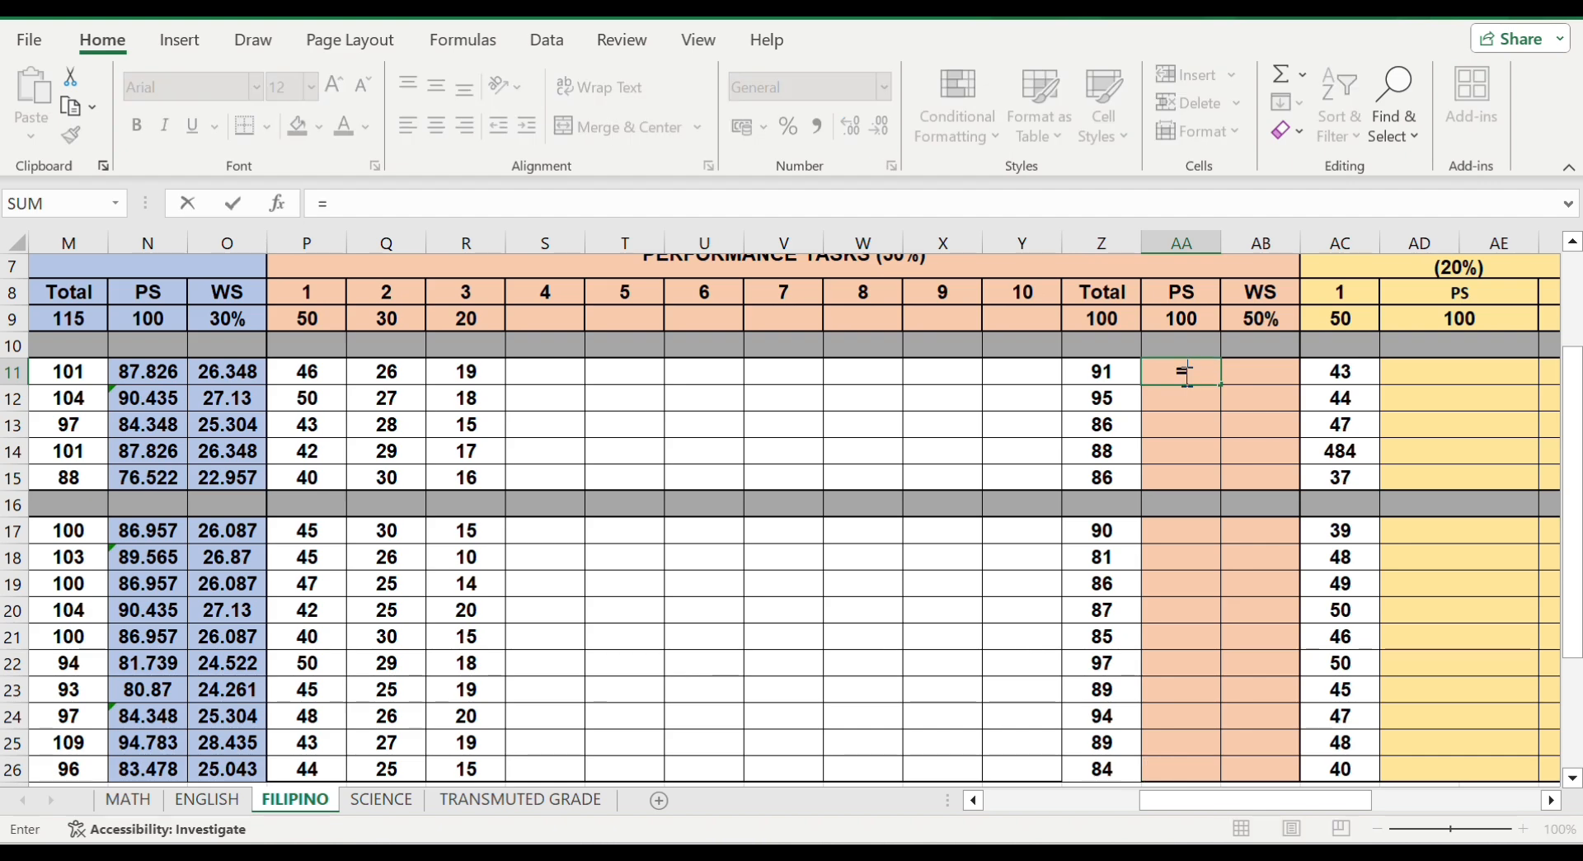
{"action": "type", "text": "("}
{"action": "key", "text": "Left"}
{"action": "type", "text": "/"}
{"action": "key", "text": "Left"}
{"action": "key", "text": "Up"}
{"action": "key", "text": "Up"}
{"action": "type", "text": ")"}
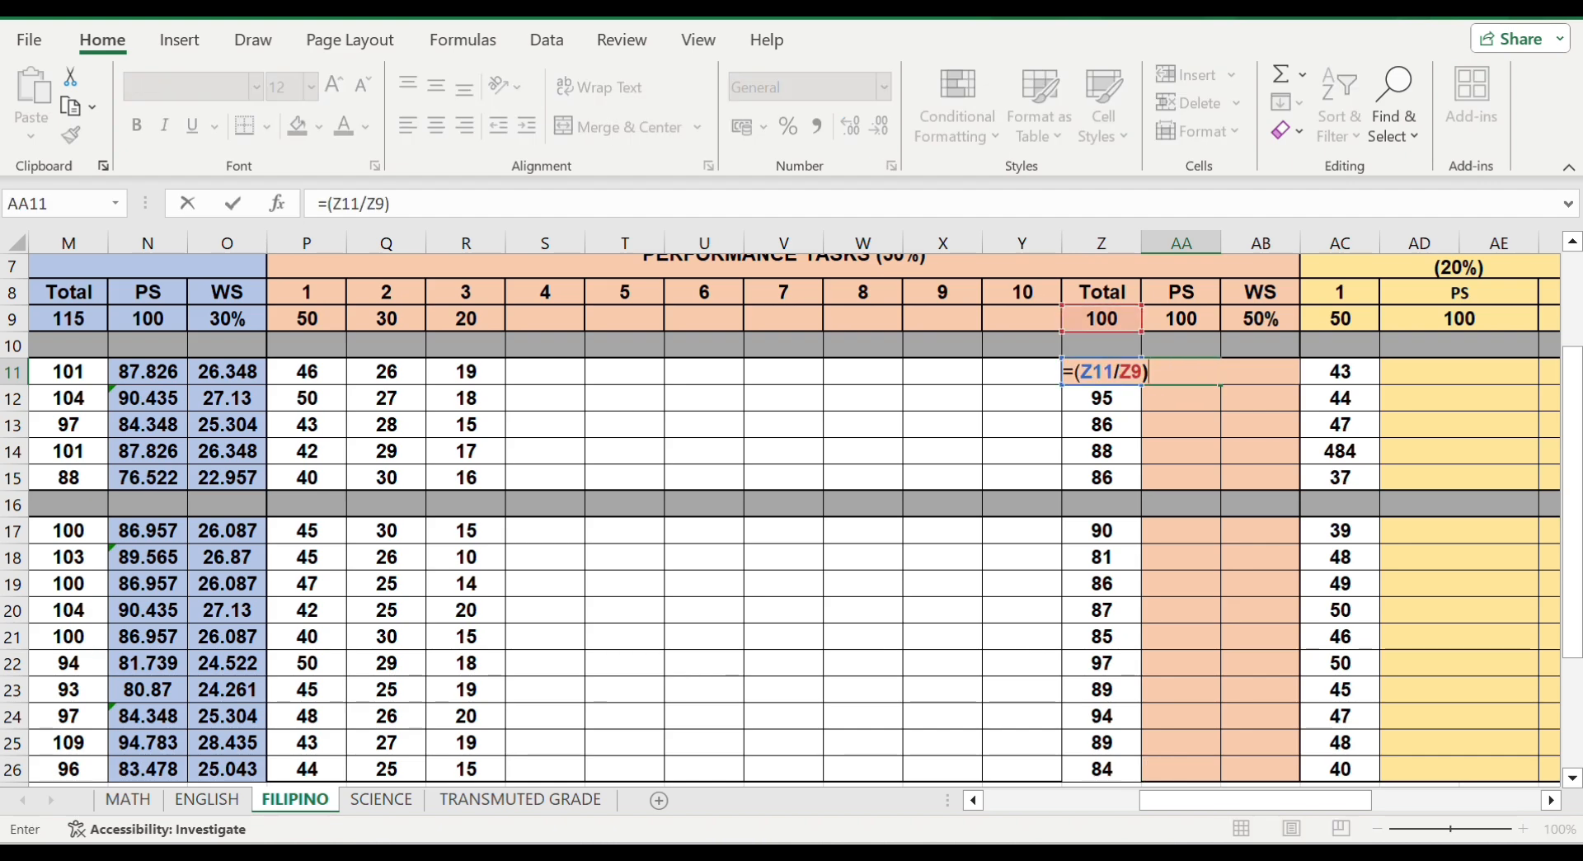
{"action": "type", "text": "*"}
{"action": "key", "text": "Up"}
{"action": "key", "text": "Up"}
{"action": "key", "text": "Return"}
{"action": "left_click", "coordinate": [1196, 376]}
{"action": "left_click_drag", "start_coordinate": [1222, 384], "coordinate": [1204, 451]}
Replace the faulty performance tasks percentage score formula in AA12 with =(Z12/Z9)*AA9
{"action": "left_click", "coordinate": [1058, 404]}
{"action": "double_click", "coordinate": [1161, 399]}
{"action": "key", "text": "BackSpace"}
{"action": "key", "text": "BackSpace"}
{"action": "key", "text": "BackSpace"}
{"action": "key", "text": "BackSpace"}
{"action": "key", "text": "BackSpace"}
{"action": "key", "text": "BackSpace"}
{"action": "key", "text": "BackSpace"}
{"action": "key", "text": "BackSpace"}
{"action": "key", "text": "BackSpace"}
{"action": "key", "text": "BackSpace"}
{"action": "key", "text": "BackSpace"}
{"action": "key", "text": "BackSpace"}
{"action": "key", "text": "BackSpace"}
{"action": "key", "text": "BackSpace"}
{"action": "key", "text": "BackSpace"}
{"action": "left_click", "coordinate": [1055, 401]}
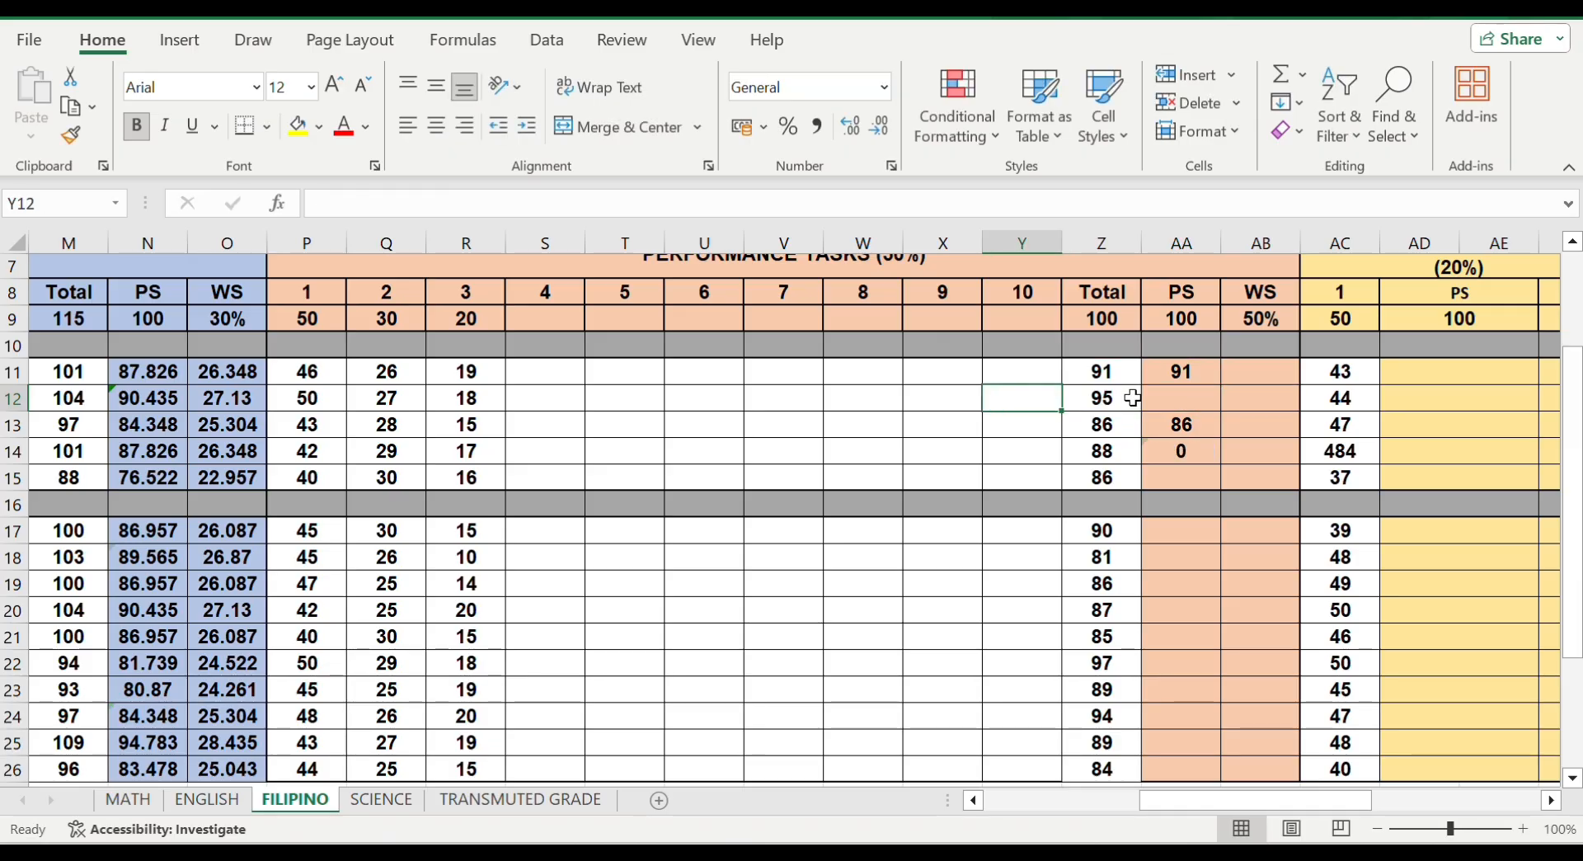
{"action": "double_click", "coordinate": [1173, 398]}
{"action": "type", "text": "=("}
{"action": "left_click", "coordinate": [1102, 398]}
{"action": "type", "text": "/"}
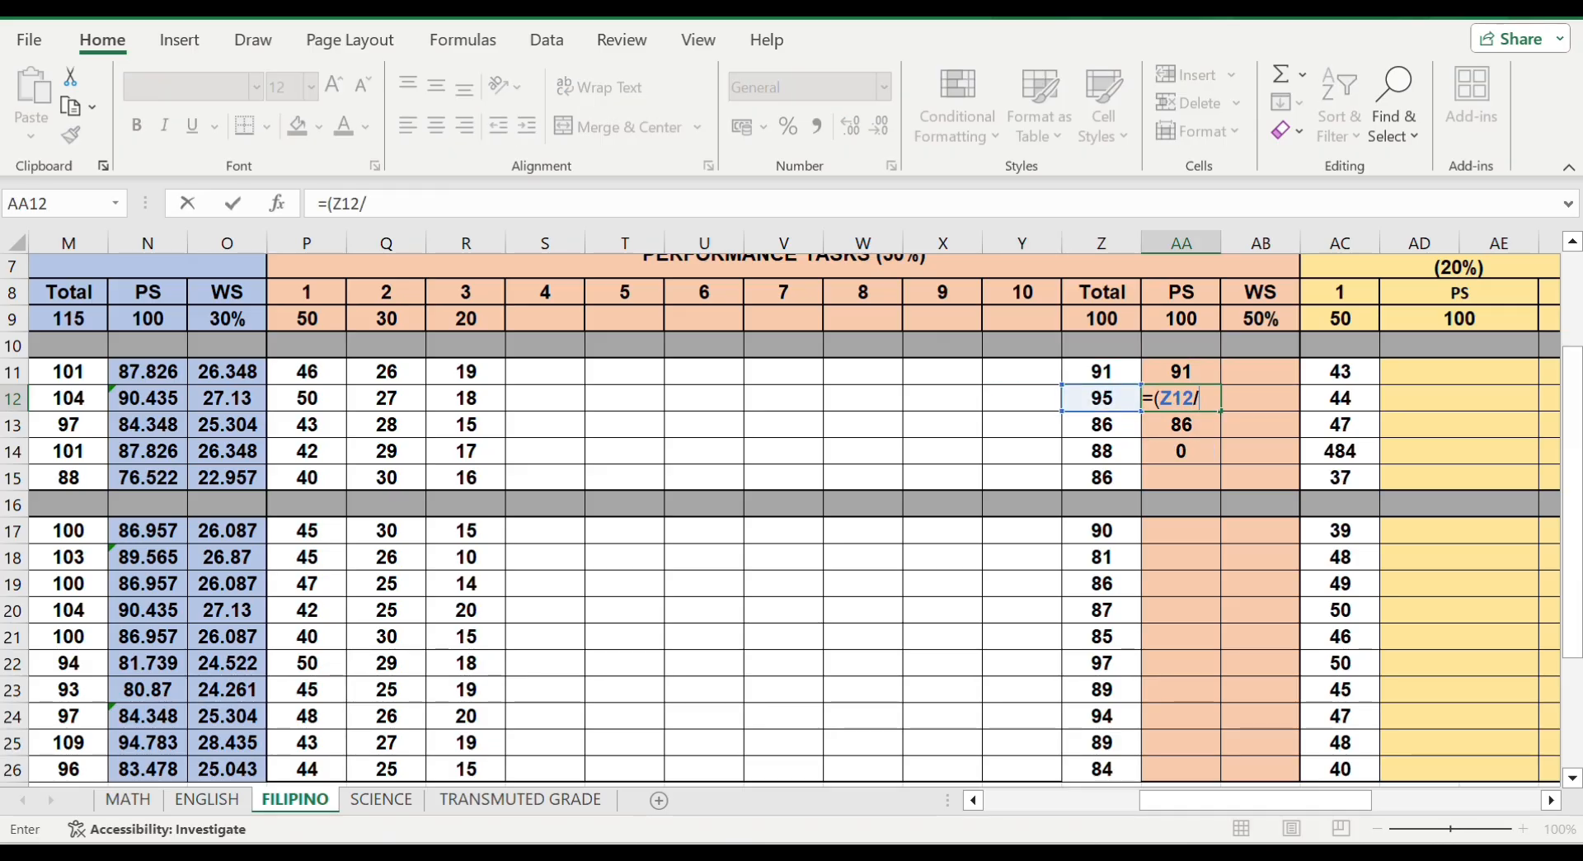
{"action": "left_click", "coordinate": [1102, 320]}
{"action": "type", "text": ")*"}
{"action": "left_click", "coordinate": [1180, 319]}
{"action": "key", "text": "Return"}
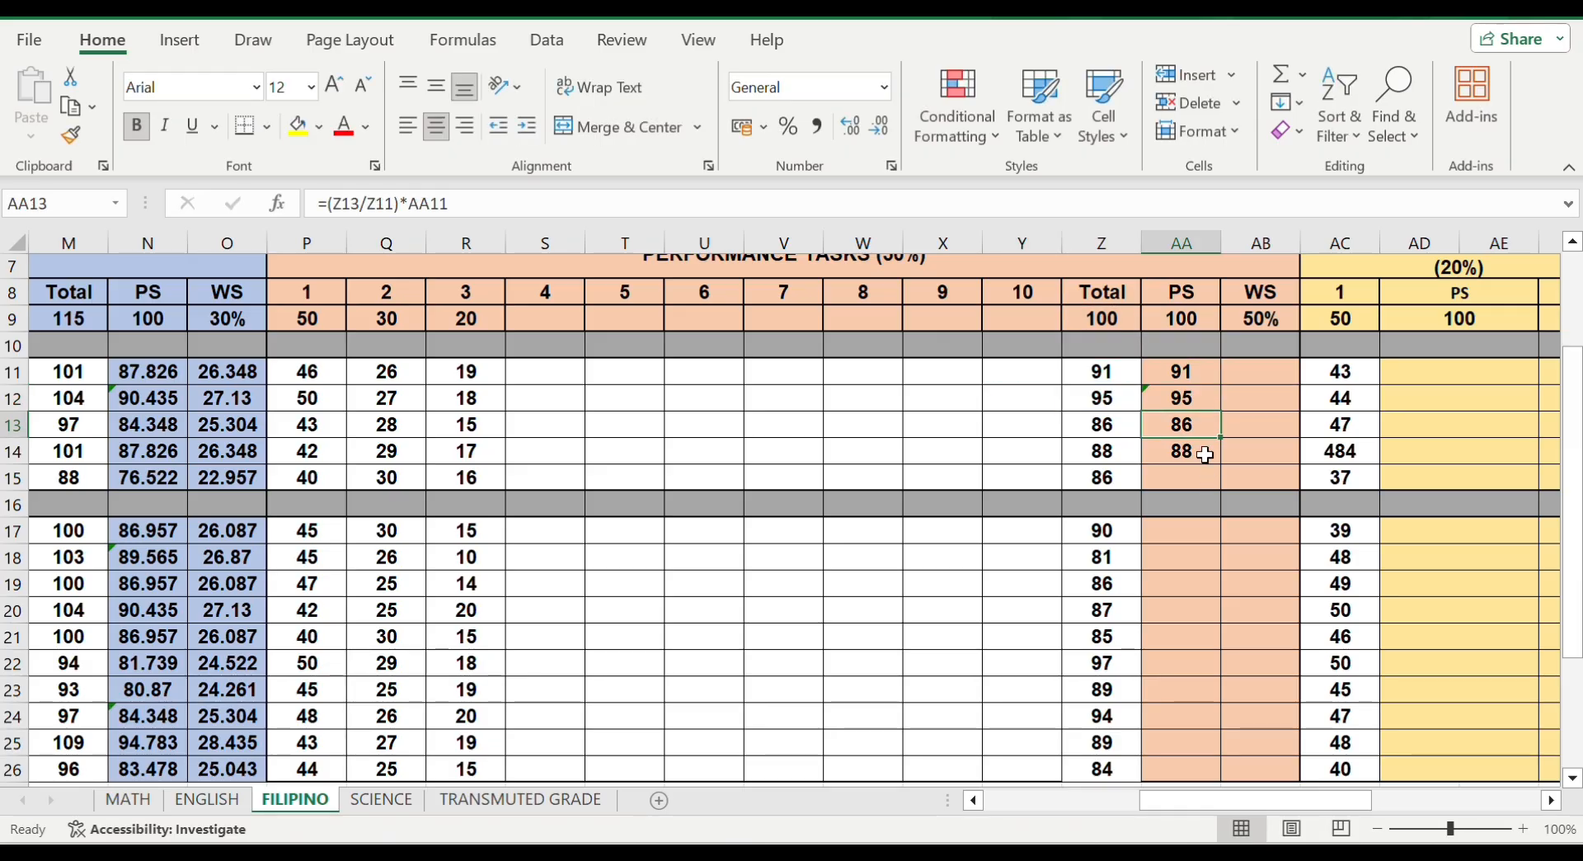
Fill the percentage score formula from AA11 down to AA15 and re-enter AA12 as =(Z12/Z9)*AA9
{"action": "left_click", "coordinate": [1190, 386]}
{"action": "left_click_drag", "start_coordinate": [1221, 384], "coordinate": [1200, 483]}
{"action": "left_click", "coordinate": [1172, 405]}
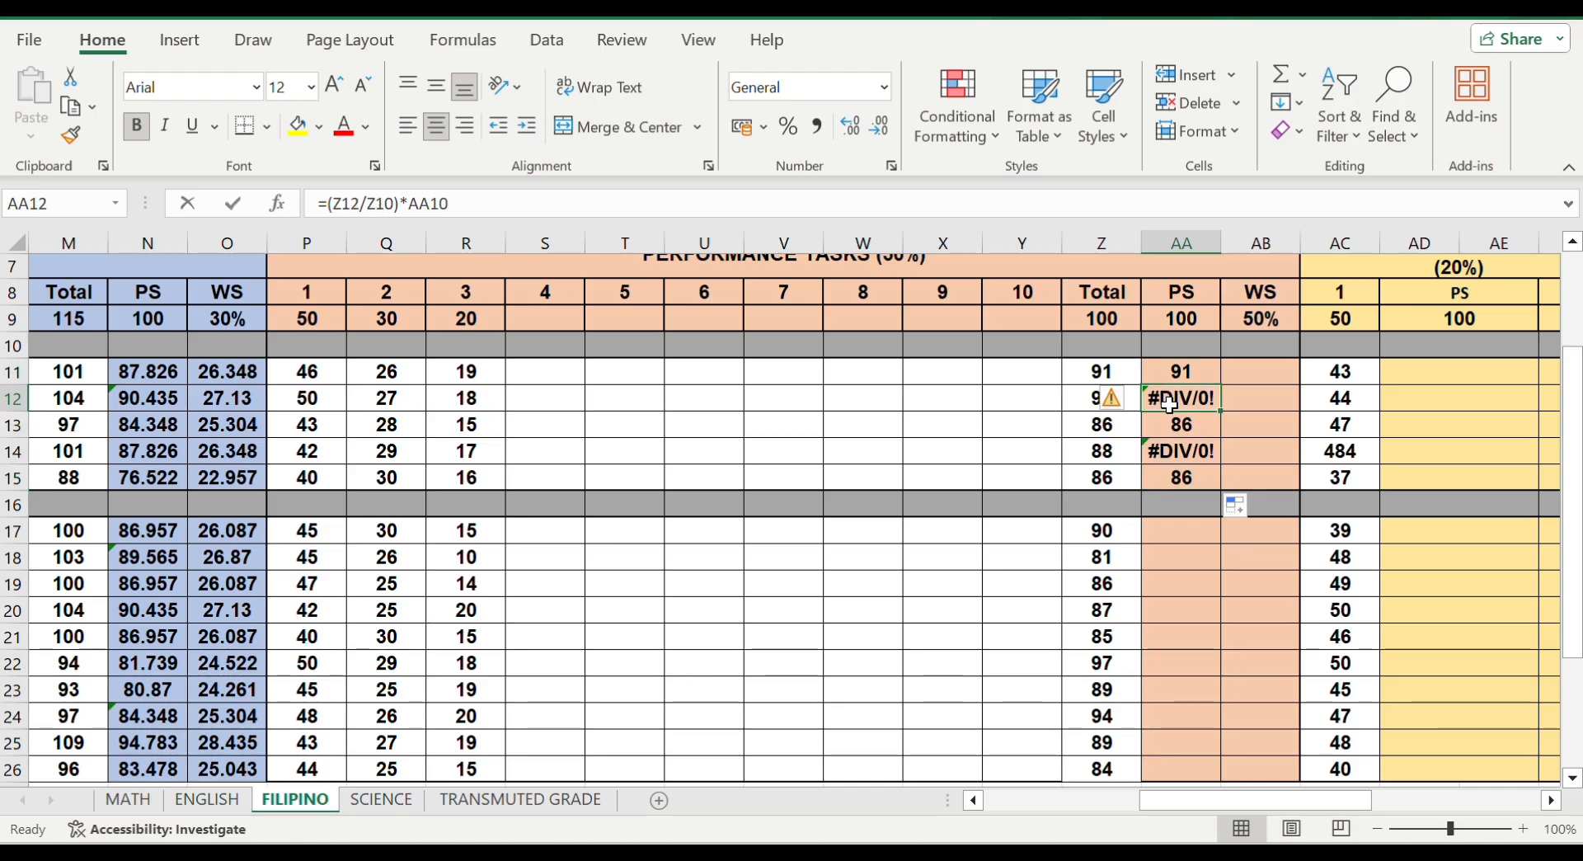
{"action": "key", "text": "BackSpace"}
{"action": "type", "text": "("}
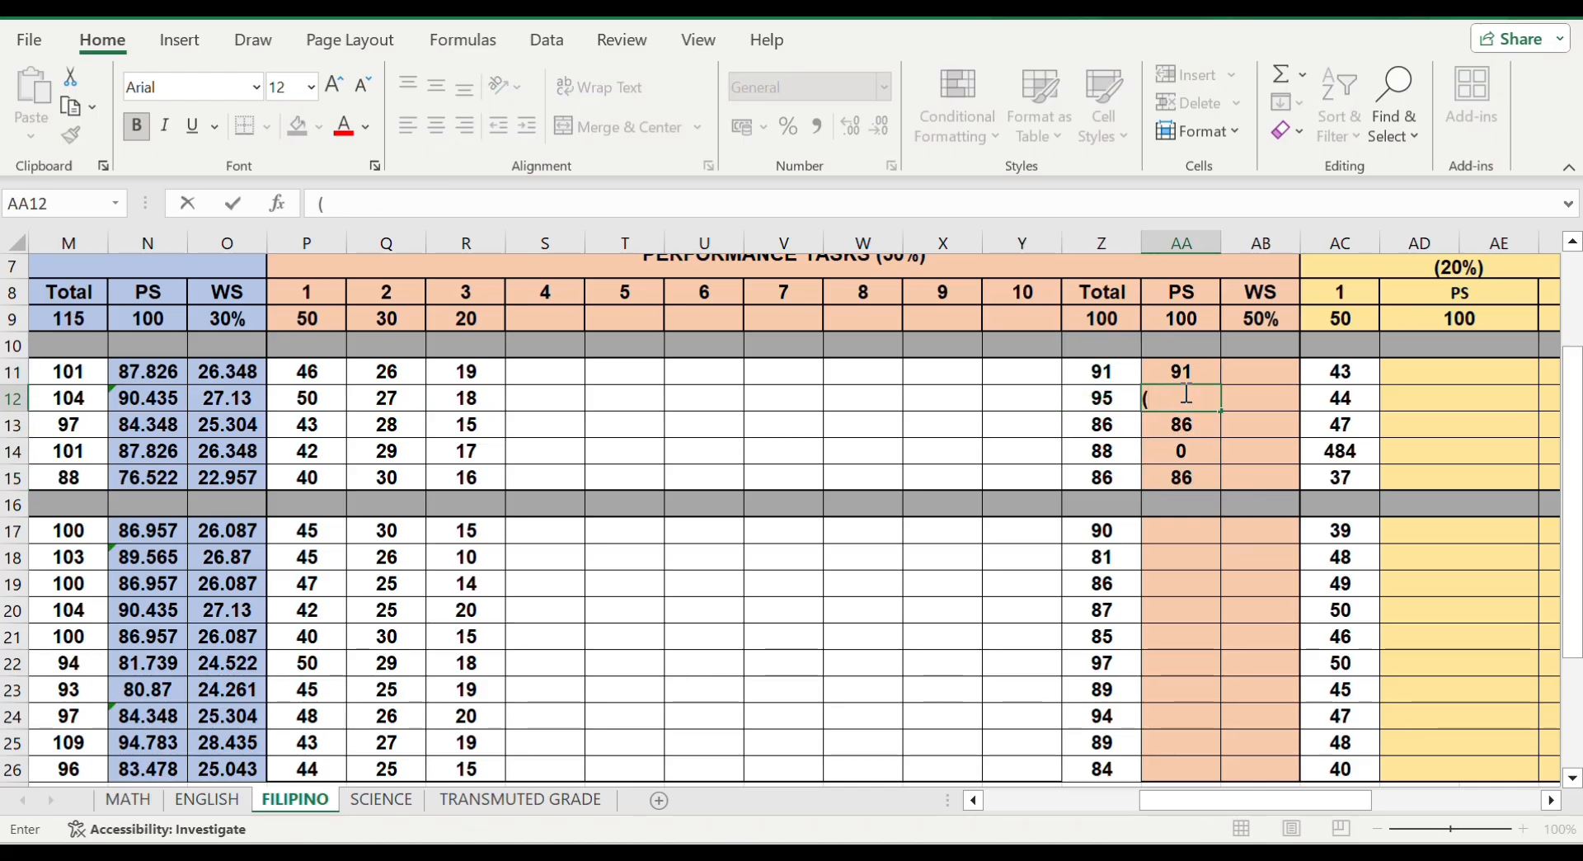
{"action": "type", "text": "=("}
{"action": "left_click", "coordinate": [1115, 397]}
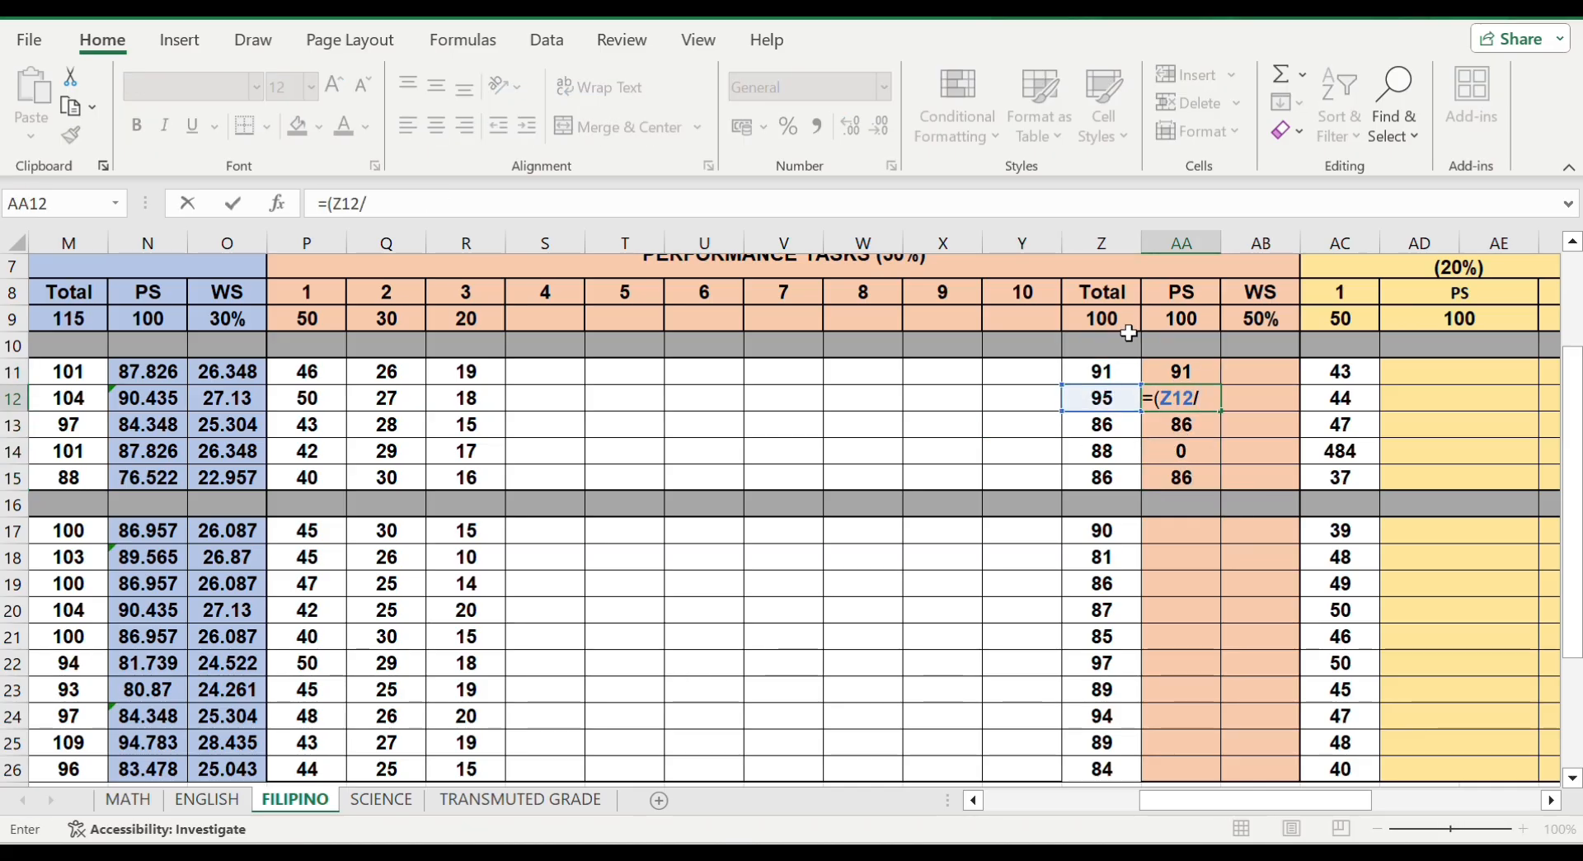
{"action": "type", "text": "/"}
{"action": "left_click", "coordinate": [1109, 315]}
{"action": "type", "text": ")*AA9"}
{"action": "key", "text": "Return"}
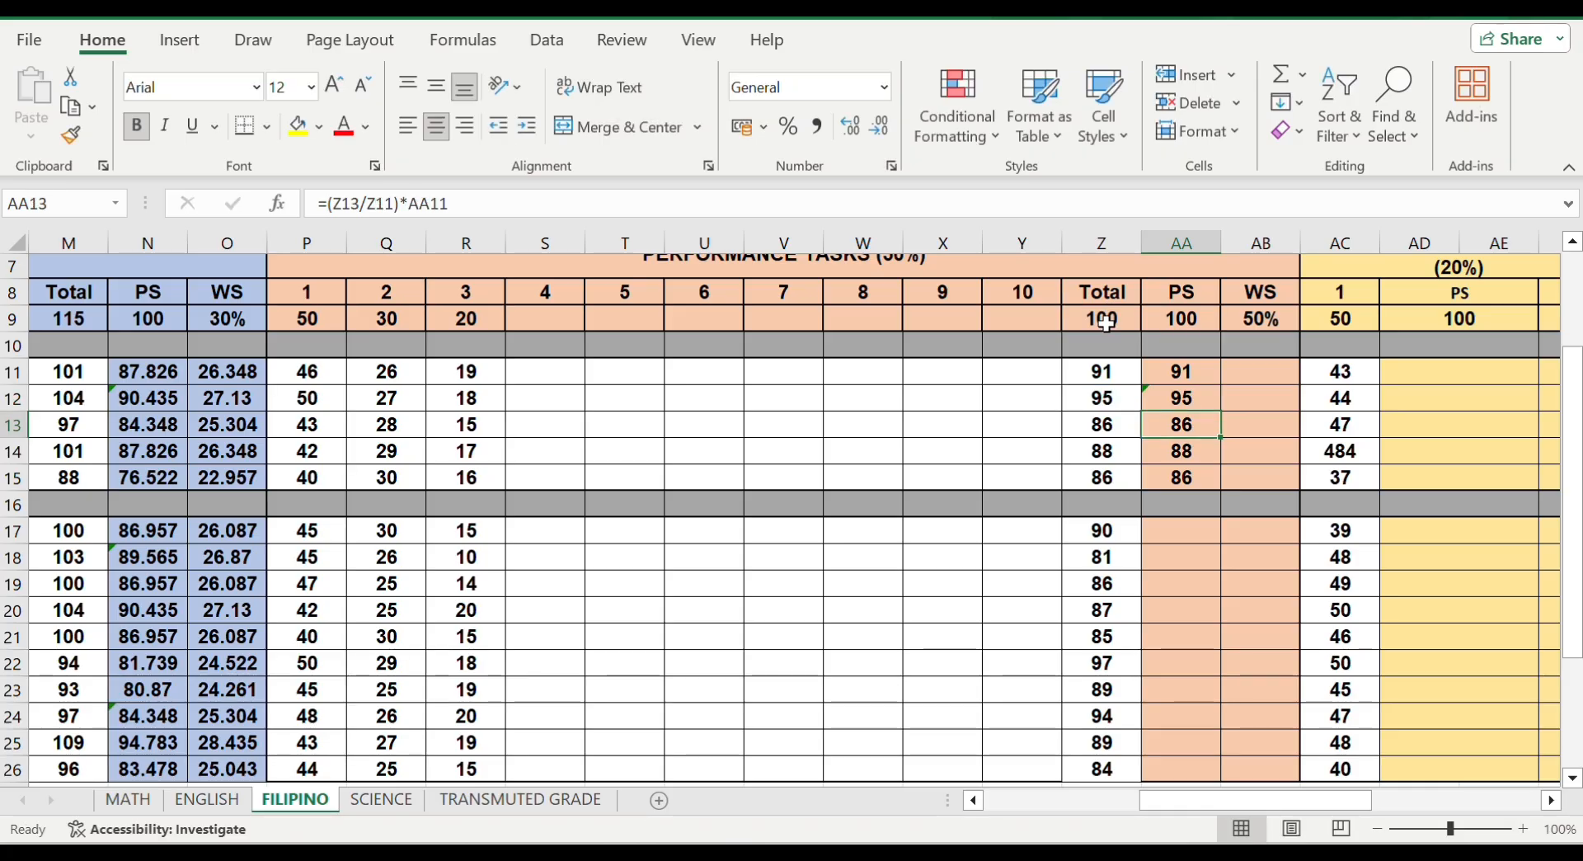
Calculate the performance tasks percentage score in AA17 with =(Z17/Z9)*AA9 and fill it down to AA26
{"action": "left_click", "coordinate": [1188, 531]}
{"action": "type", "text": "=Z17/"}
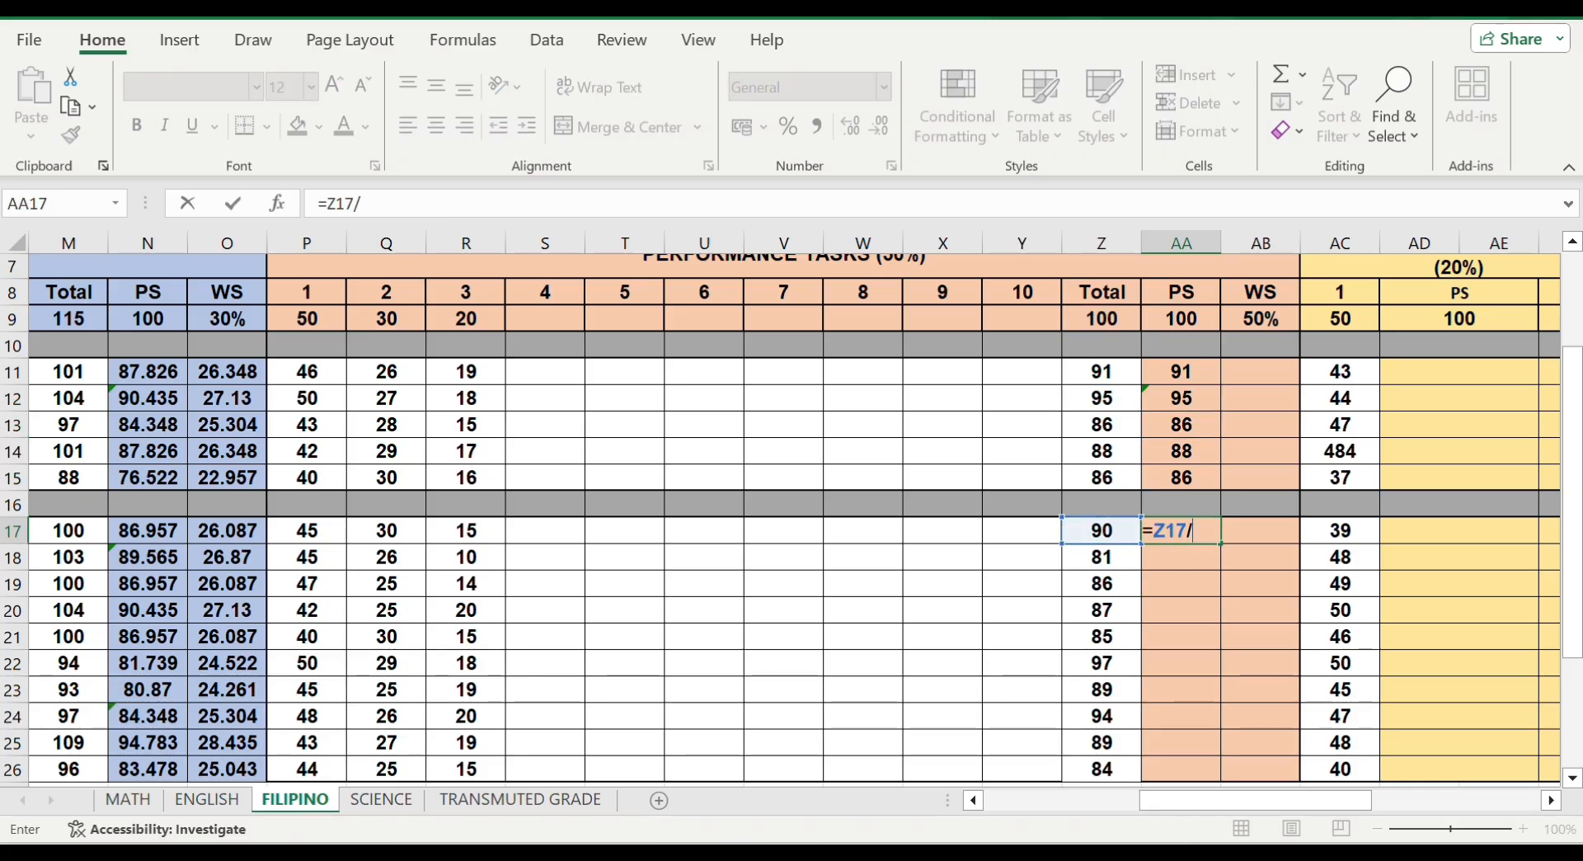
{"action": "left_click", "coordinate": [1101, 319]}
{"action": "type", "text": ")*AA9"}
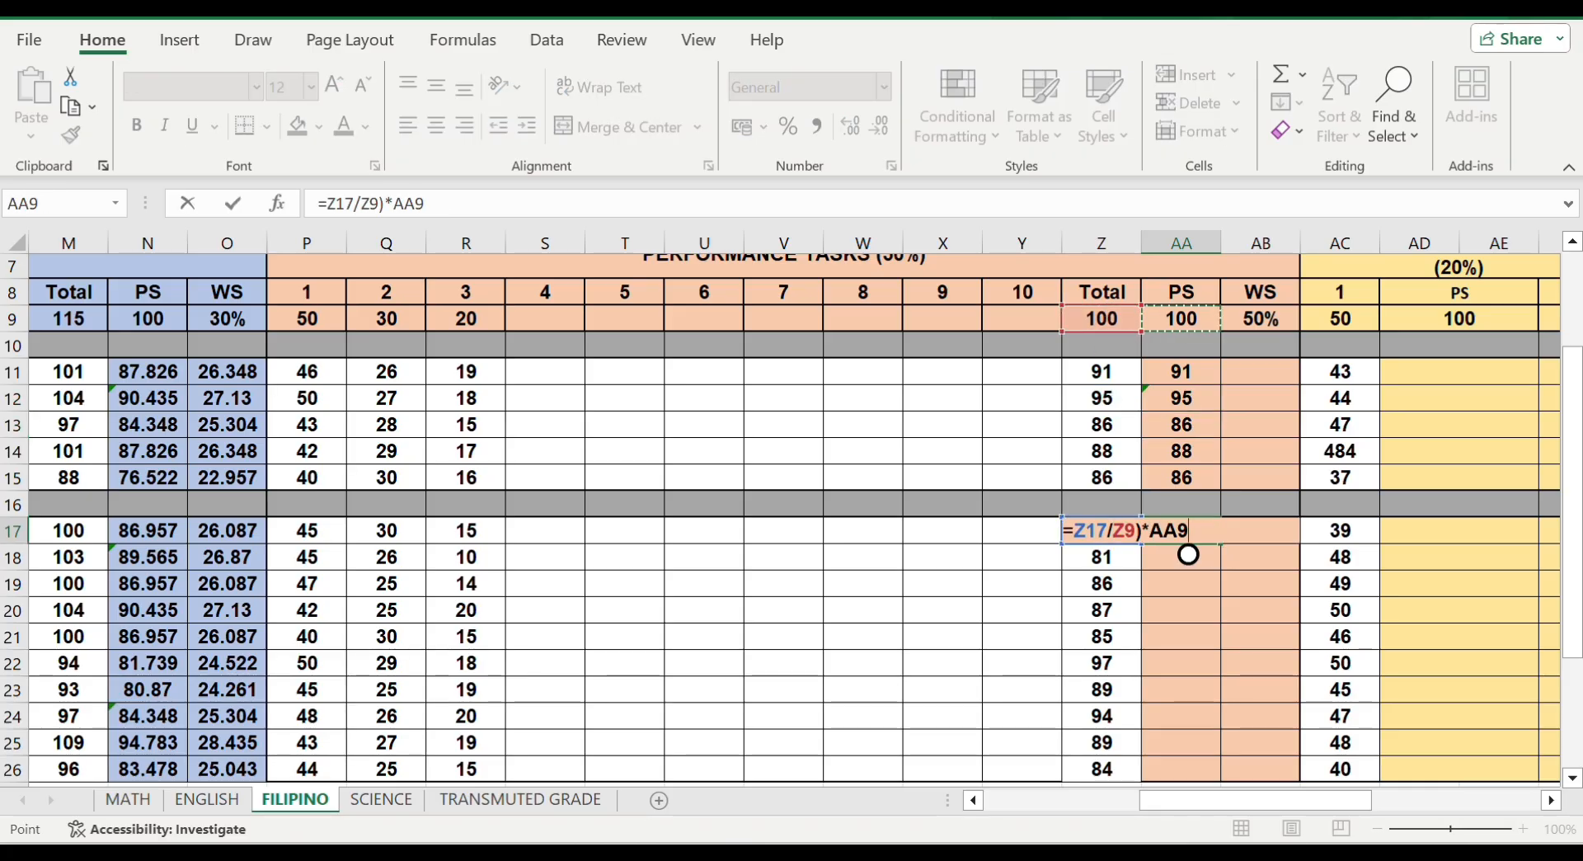
{"action": "left_click", "coordinate": [1074, 531]}
{"action": "type", "text": "("}
{"action": "key", "text": "Return"}
{"action": "left_click", "coordinate": [1171, 526]}
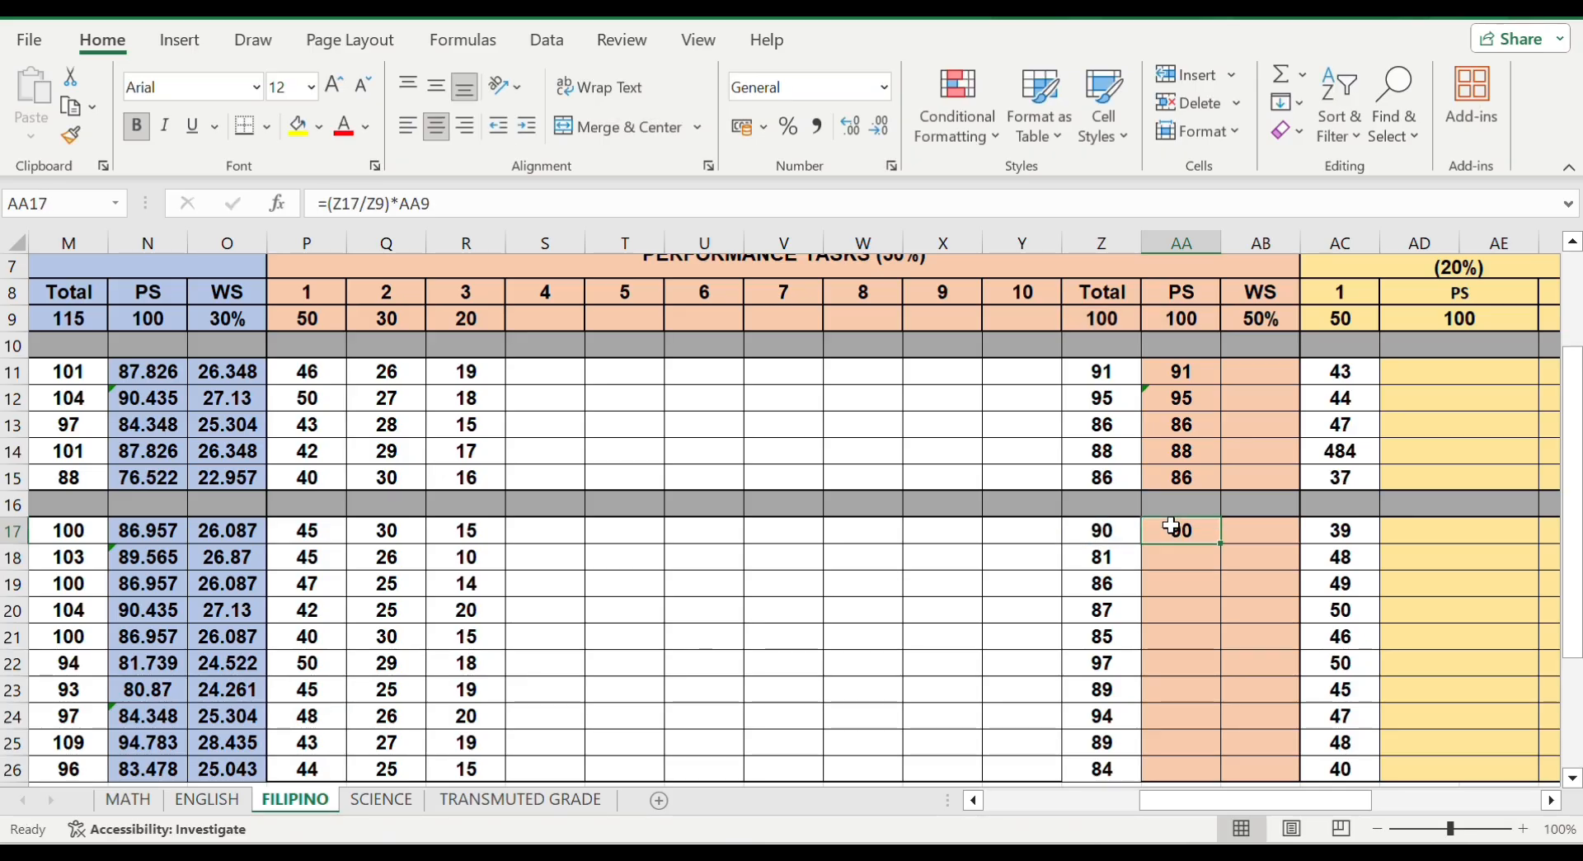
{"action": "left_click_drag", "start_coordinate": [1222, 540], "coordinate": [1228, 697]}
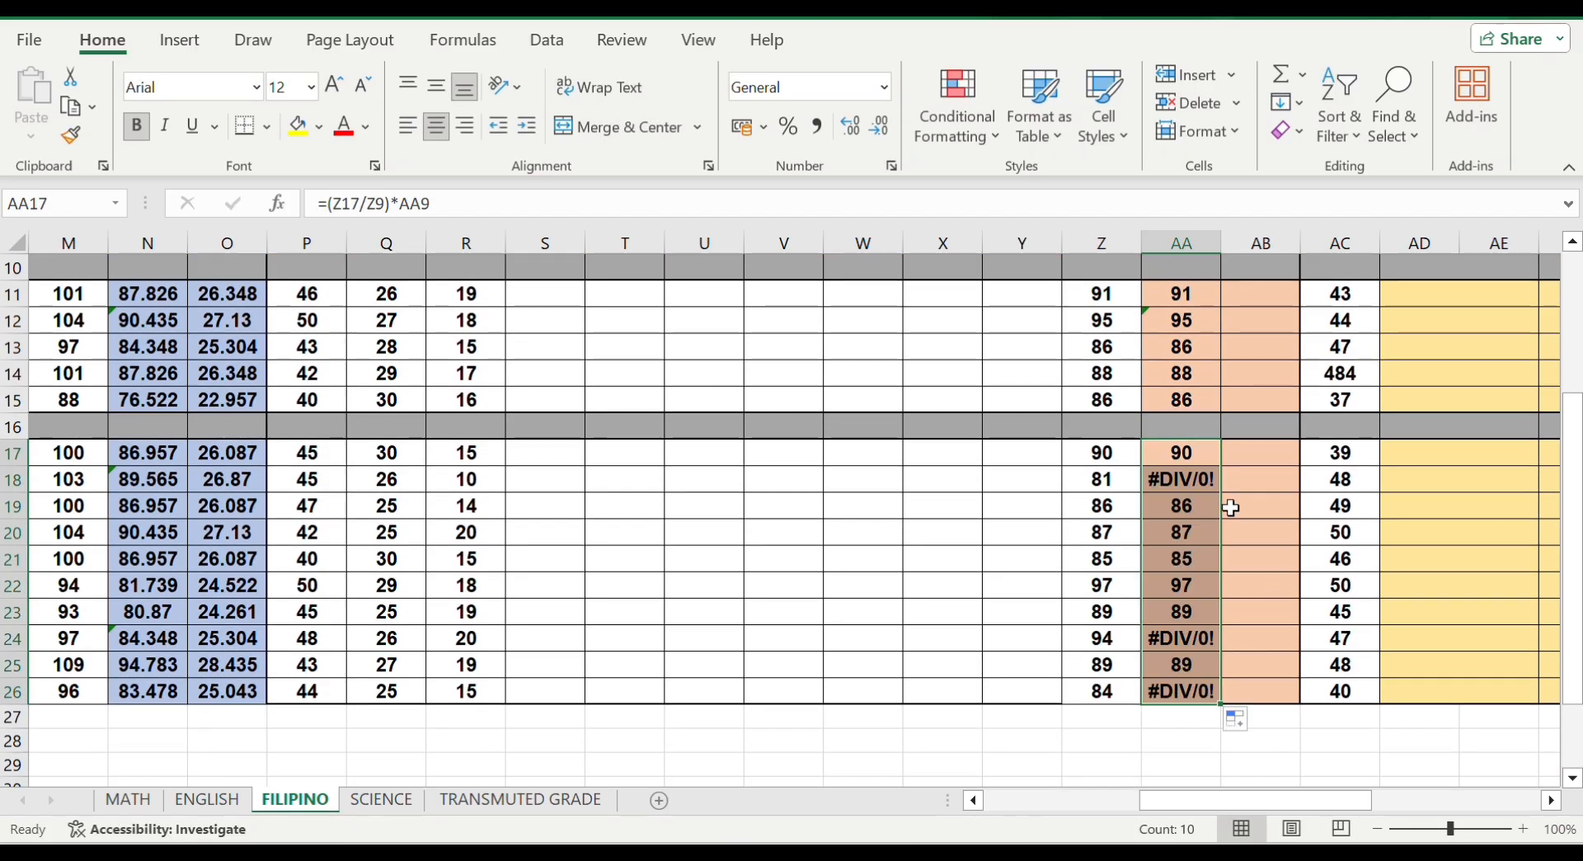
{"action": "left_click", "coordinate": [1049, 491]}
{"action": "double_click", "coordinate": [1167, 481]}
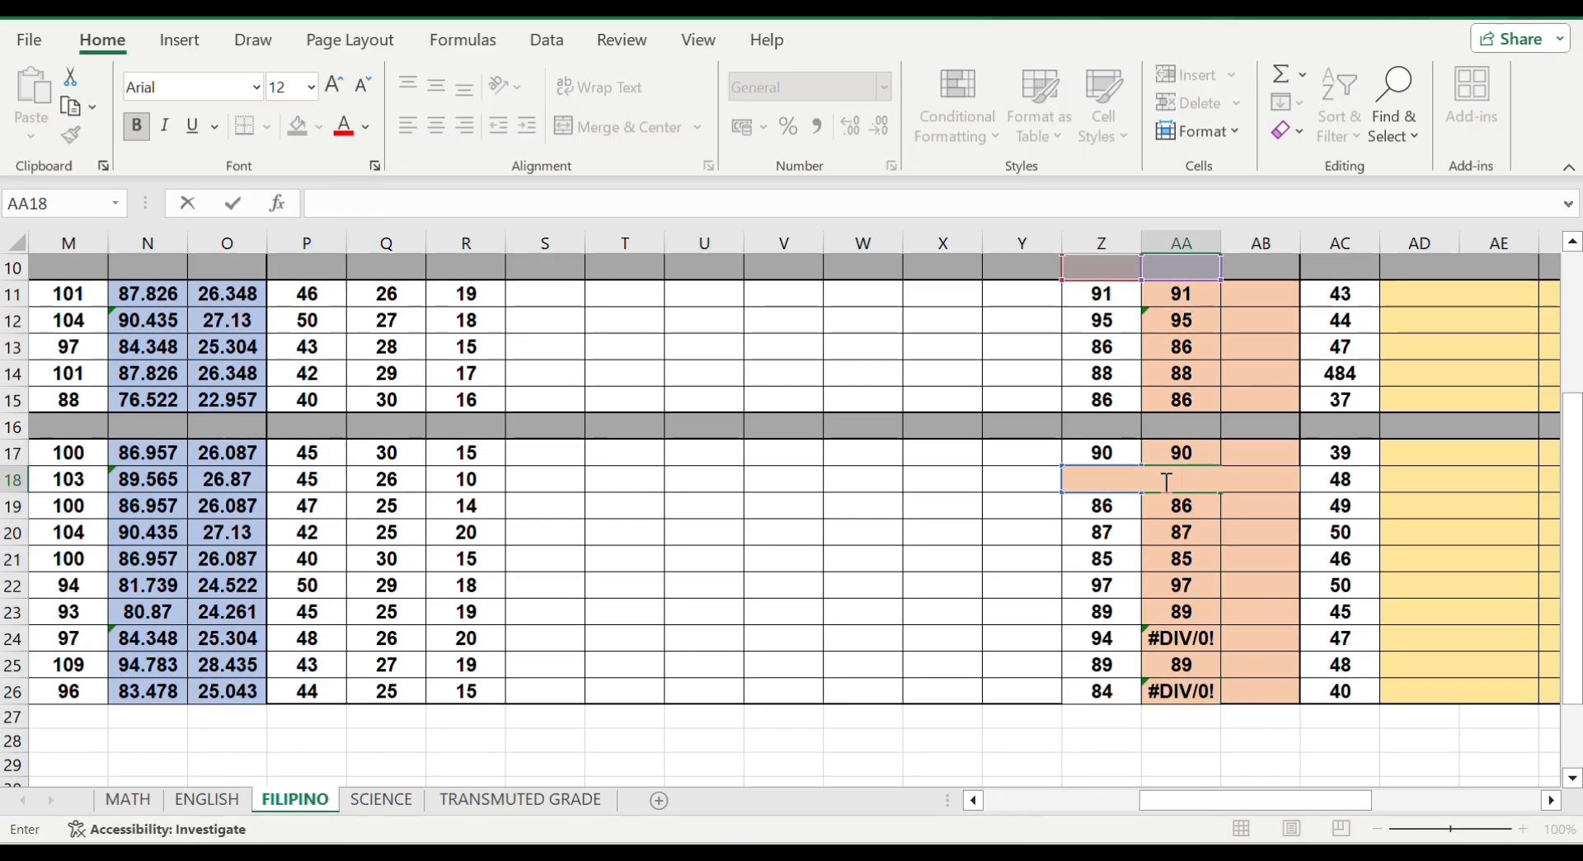
{"action": "type", "text": "="}
{"action": "left_click", "coordinate": [1018, 481]}
{"action": "key", "text": "Escape"}
Replace the faulty performance tasks percentage score formula in AA18 with =(Z18/Z9)*AA9
{"action": "left_click", "coordinate": [1177, 478]}
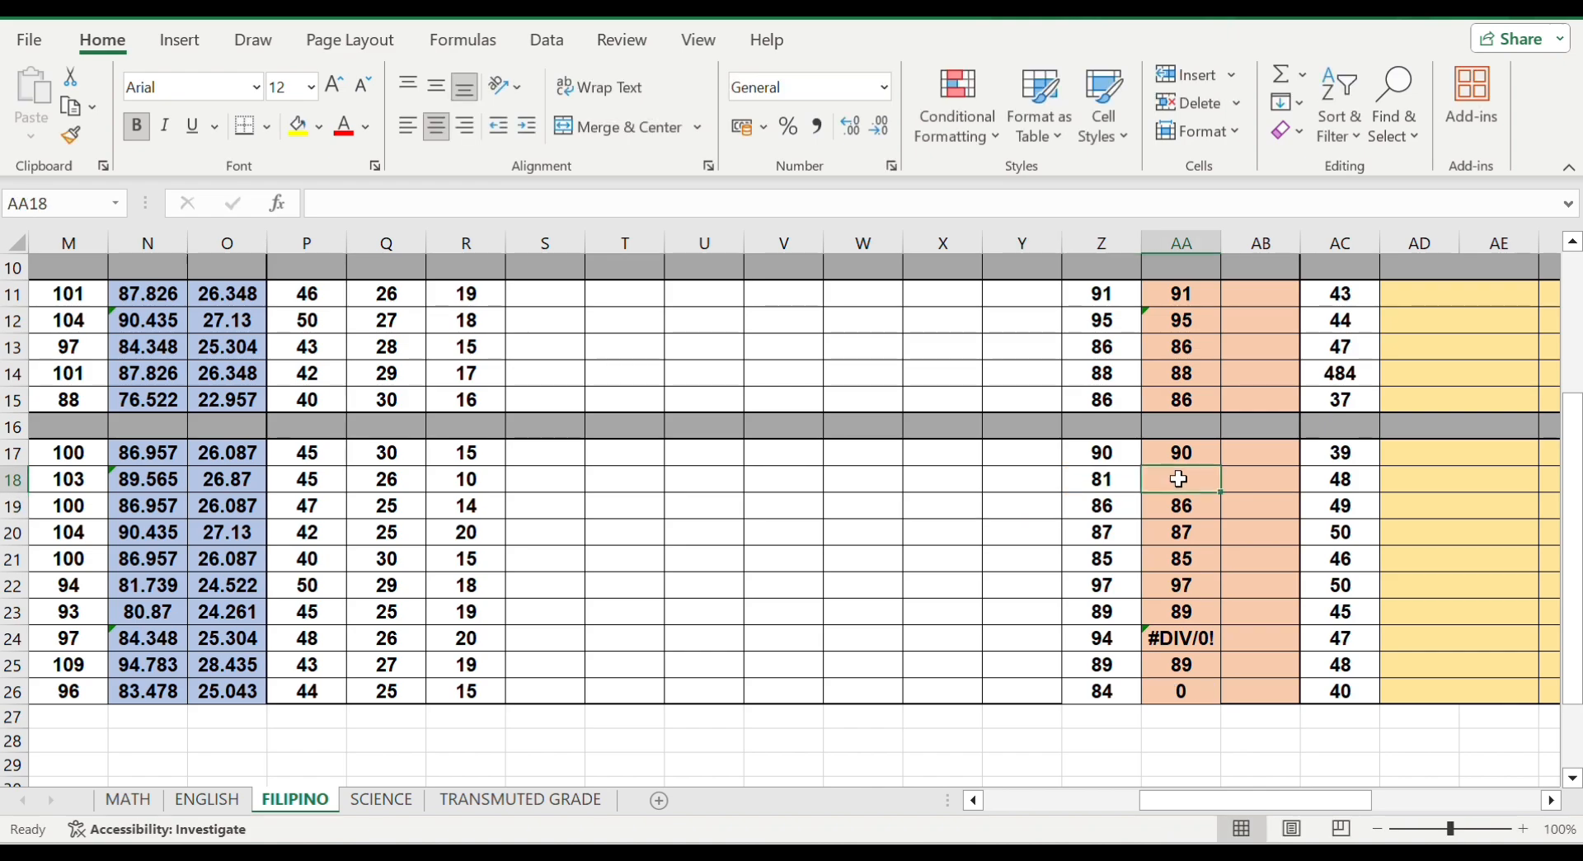
{"action": "type", "text": "=("}
{"action": "left_click", "coordinate": [1102, 479]}
{"action": "type", "text": "/"}
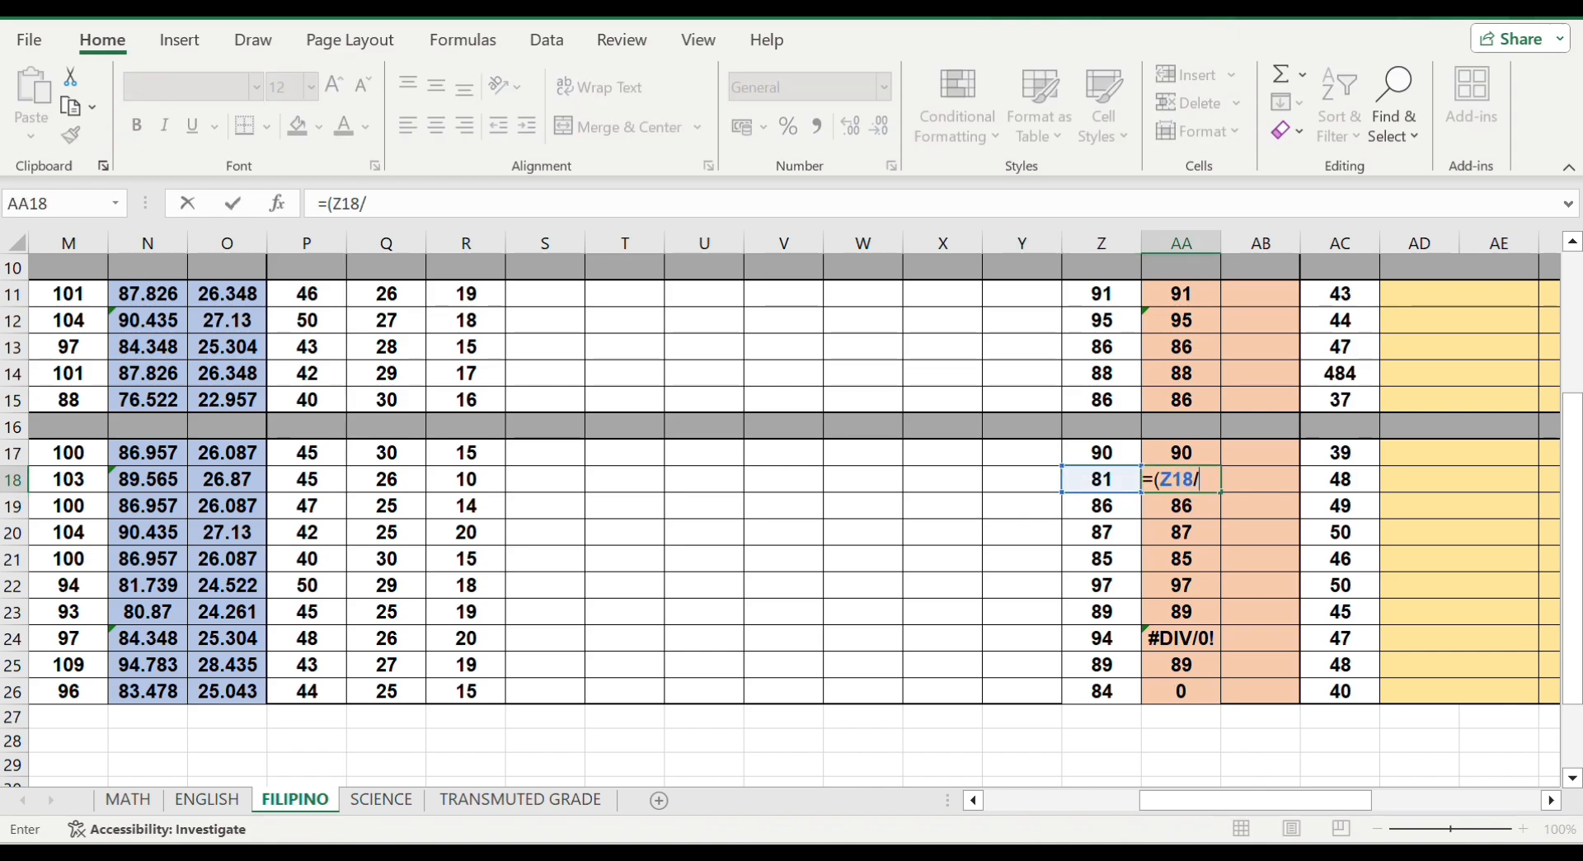
{"action": "scroll", "coordinate": [1102, 480], "scroll_direction": "up", "scroll_amount": 2}
{"action": "left_click", "coordinate": [1102, 370]}
{"action": "type", "text": ")*"}
{"action": "left_click", "coordinate": [1181, 369]}
{"action": "key", "text": "Return"}
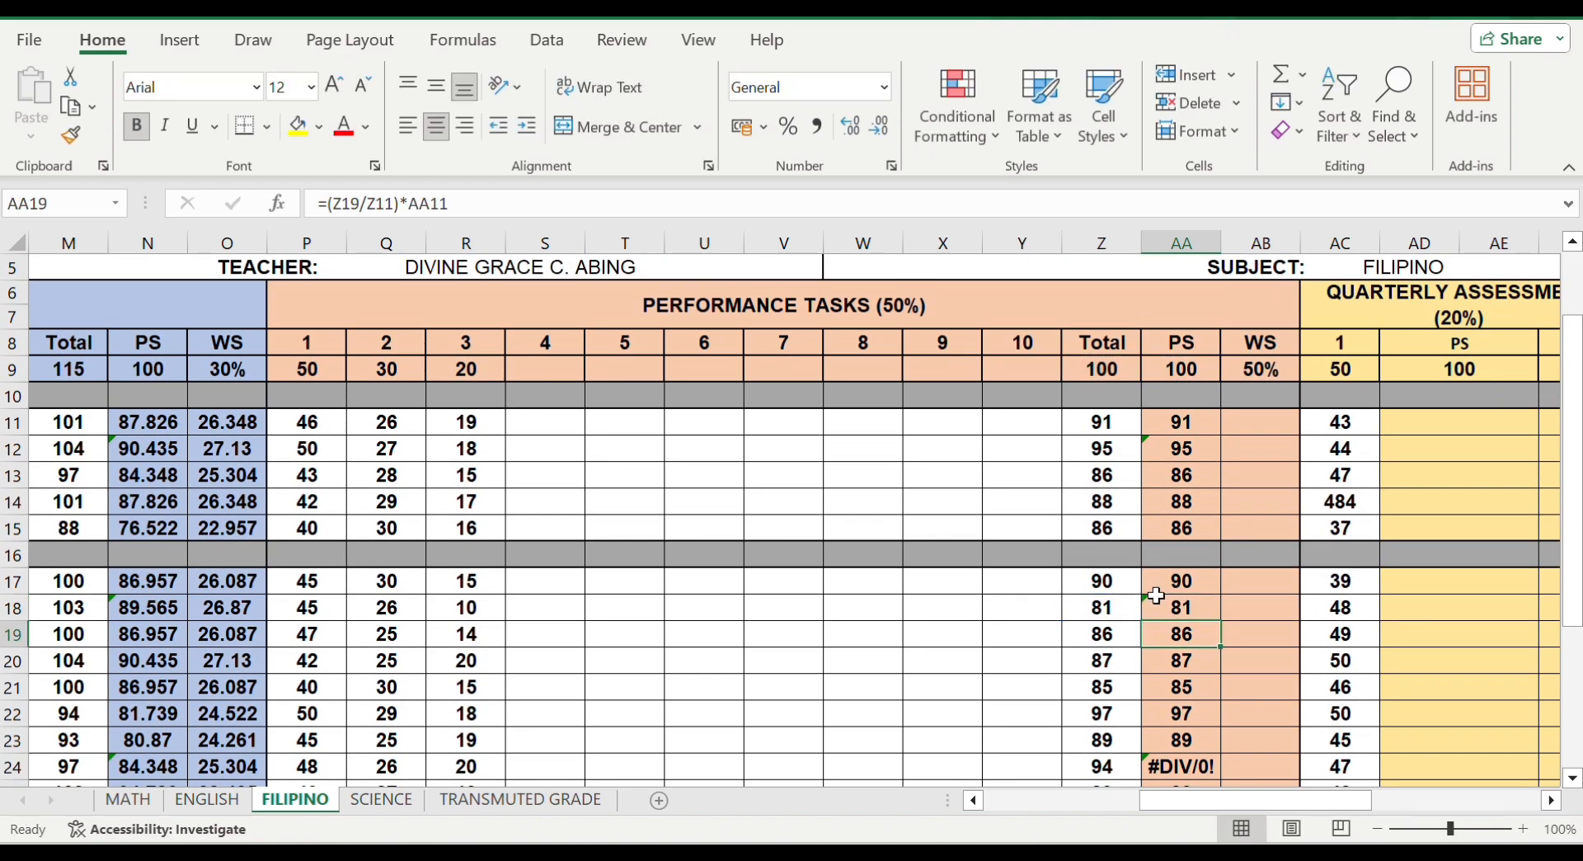
Clear the faulty performance tasks percentage score in AA24 and re-enter it as =(Z24/Z9)*AA9
{"action": "double_click", "coordinate": [1181, 766]}
{"action": "left_click_drag", "start_coordinate": [1076, 766], "coordinate": [1047, 766]}
{"action": "key", "text": "BackSpace"}
{"action": "left_click", "coordinate": [1030, 767]}
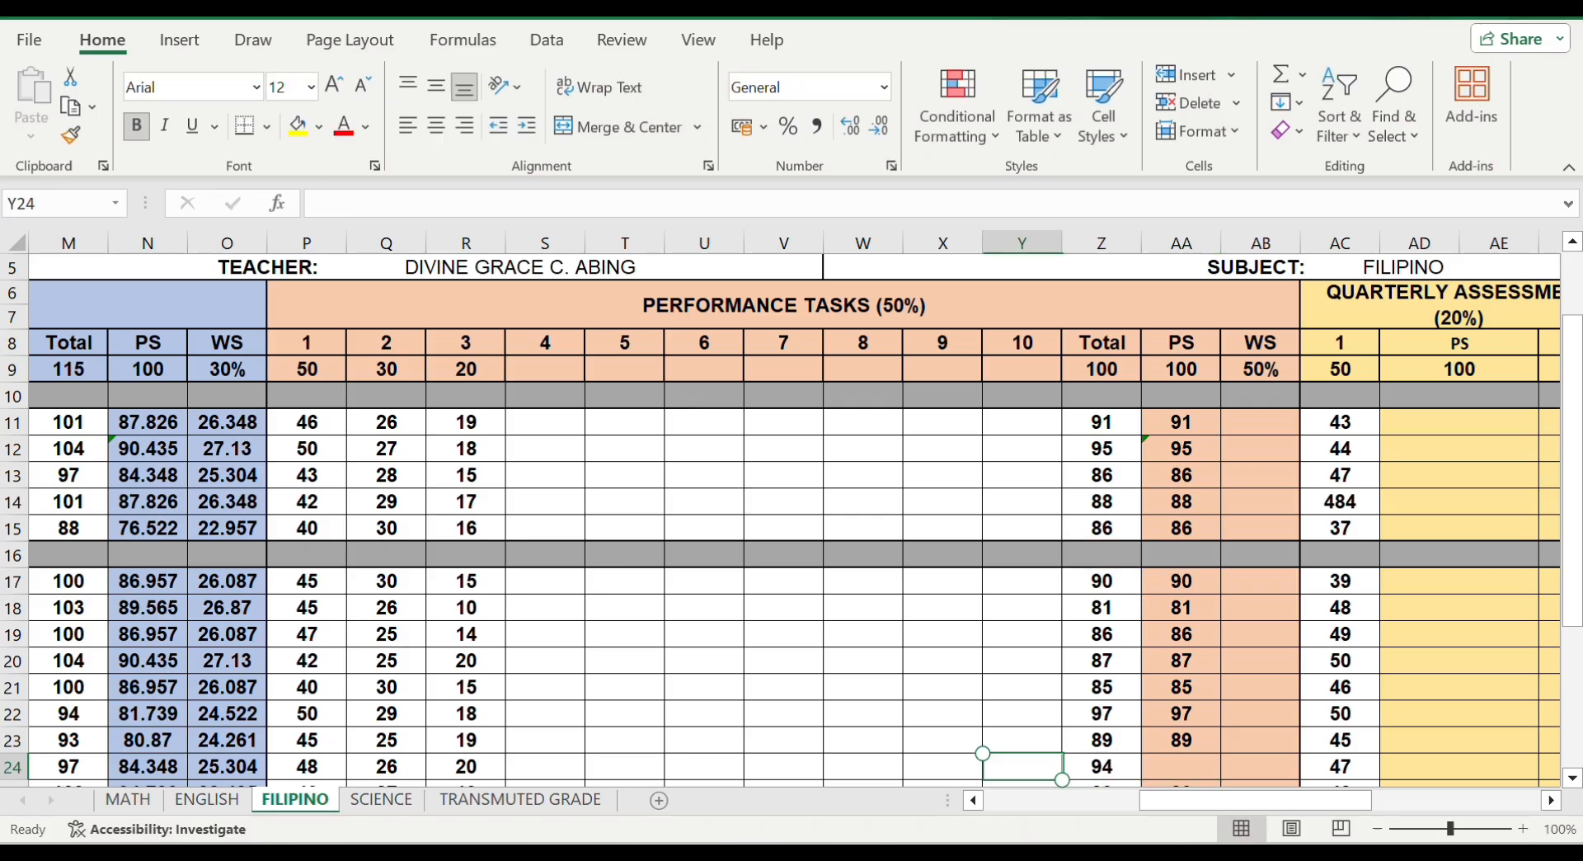
{"action": "left_click", "coordinate": [1181, 767]}
{"action": "type", "text": "=("}
{"action": "left_click", "coordinate": [1101, 766]}
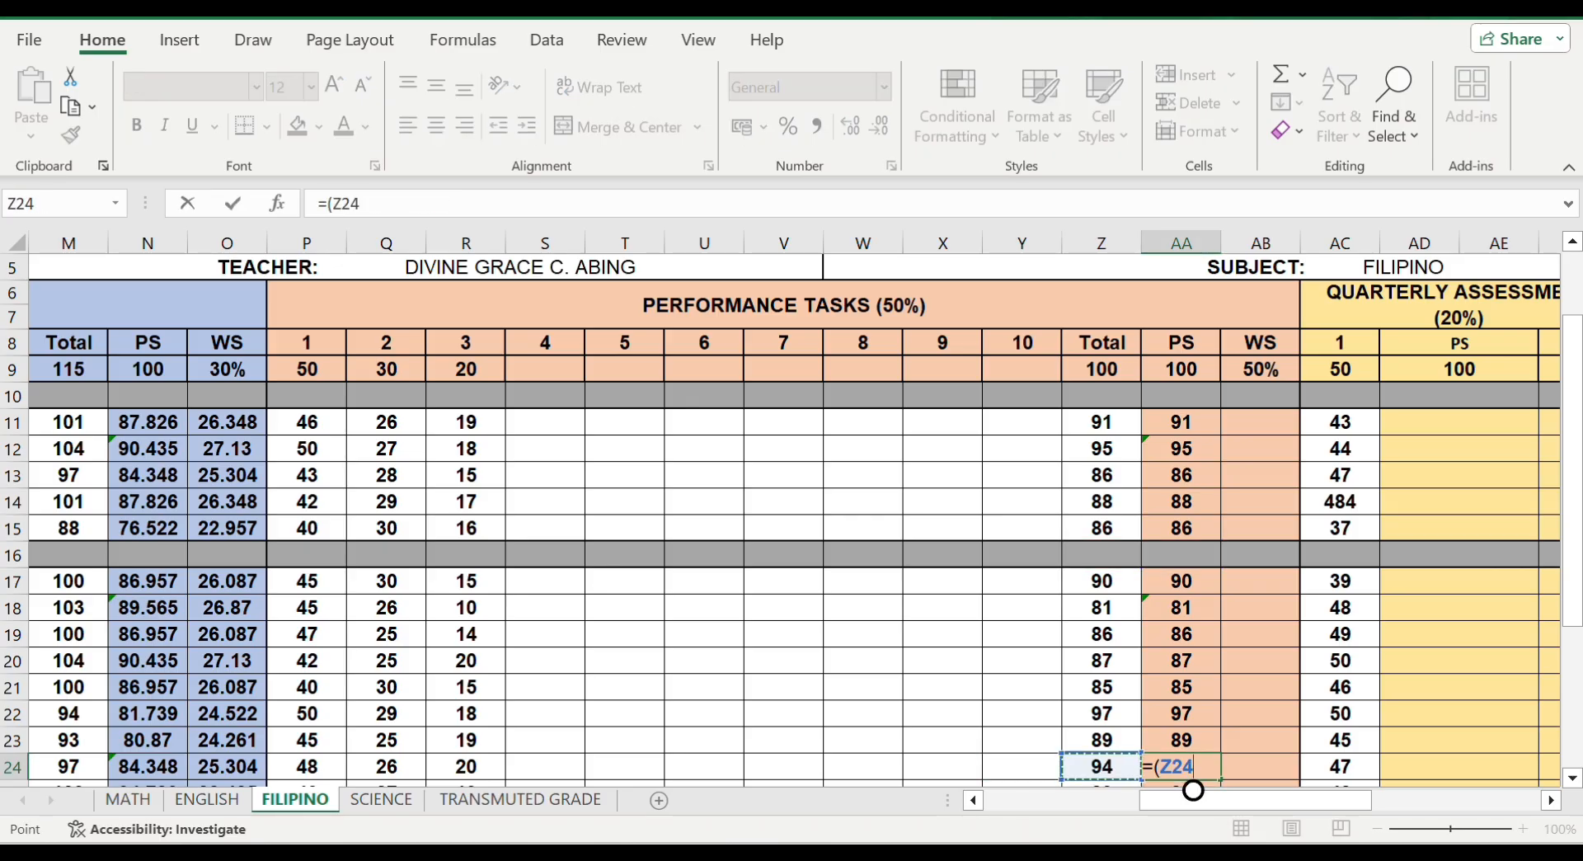
{"action": "type", "text": "/"}
{"action": "left_click", "coordinate": [1102, 369]}
{"action": "type", "text": ")*"}
{"action": "left_click", "coordinate": [1181, 369]}
{"action": "key", "text": "Return"}
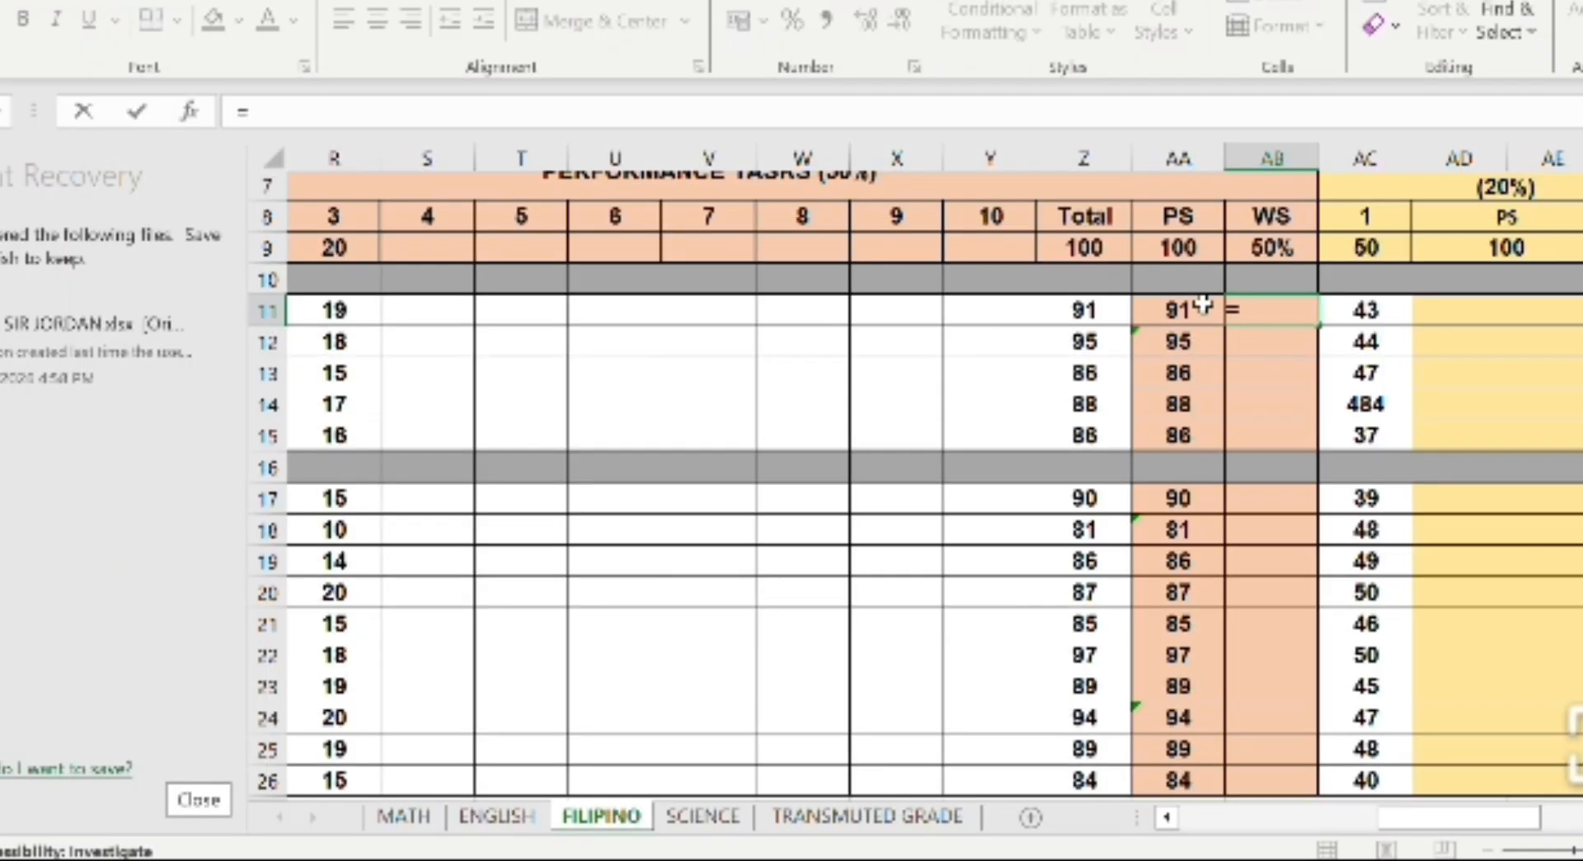
Calculate the performance tasks weighted score in AB11 with =AA11*0.5 and fill it down to AB15
{"action": "left_click", "coordinate": [1201, 316]}
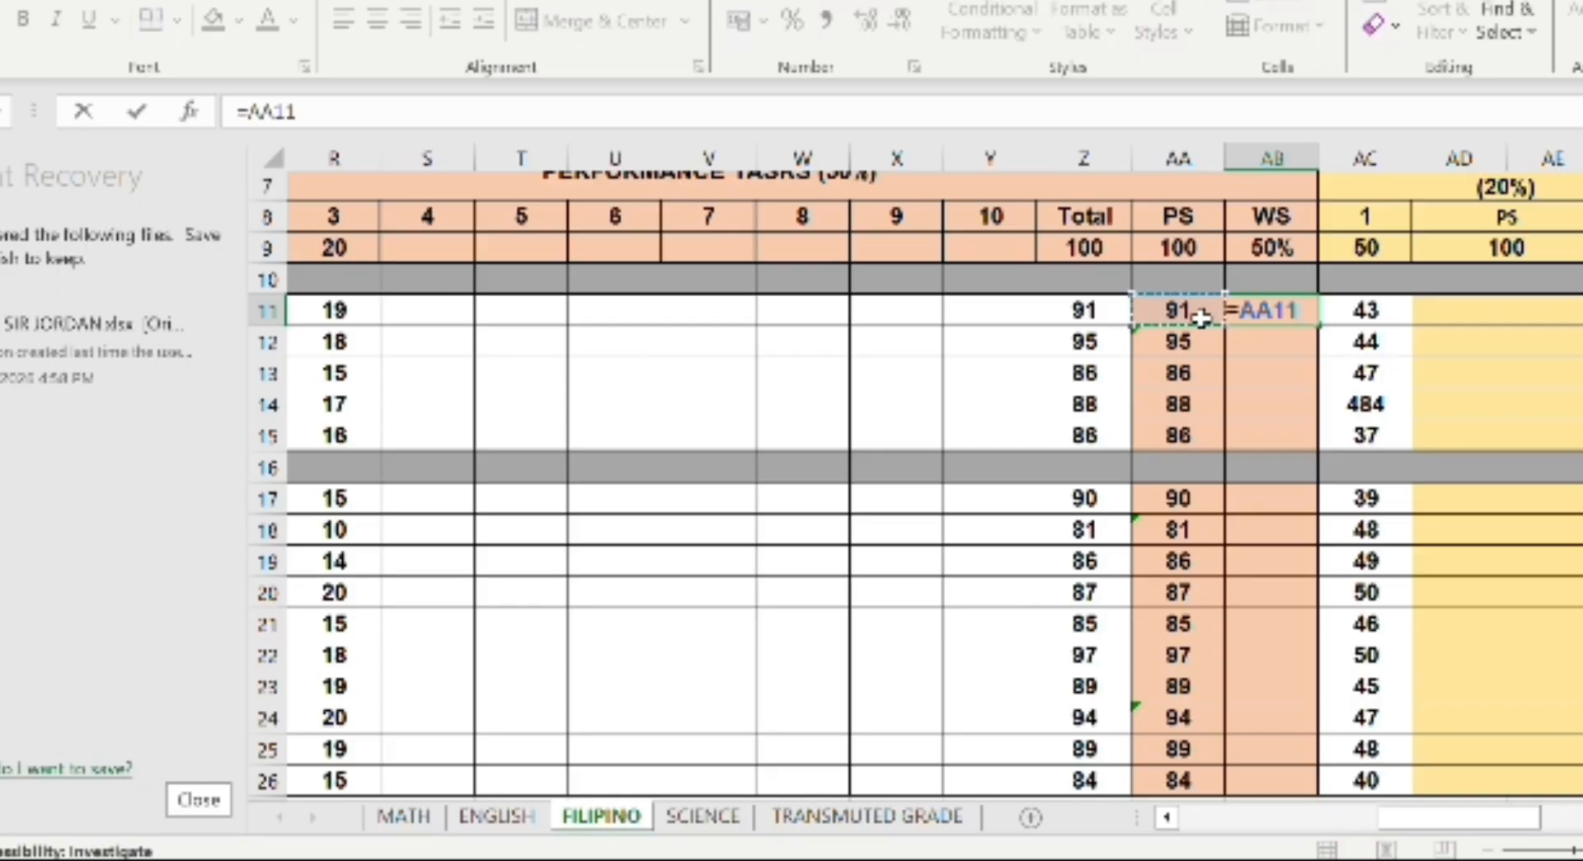
{"action": "type", "text": "*0.5"}
{"action": "key", "text": "Return"}
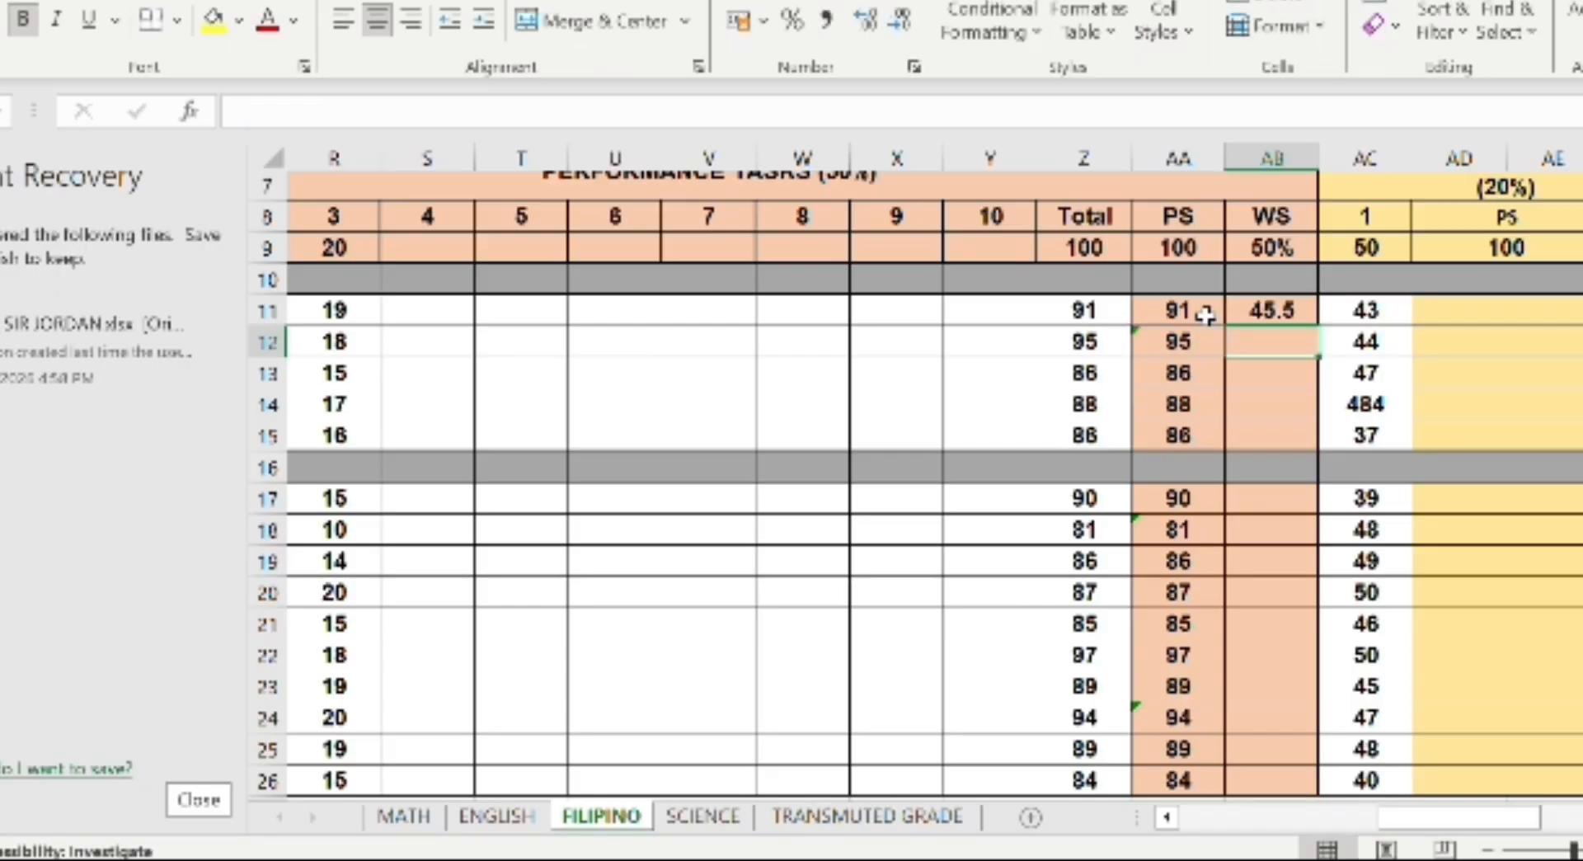
{"action": "left_click", "coordinate": [1286, 318]}
{"action": "left_click_drag", "start_coordinate": [1317, 325], "coordinate": [1307, 438]}
Calculate the performance tasks weighted score in AB17 with =AA17*0.5 and fill it down to AB26
{"action": "left_click", "coordinate": [1303, 493]}
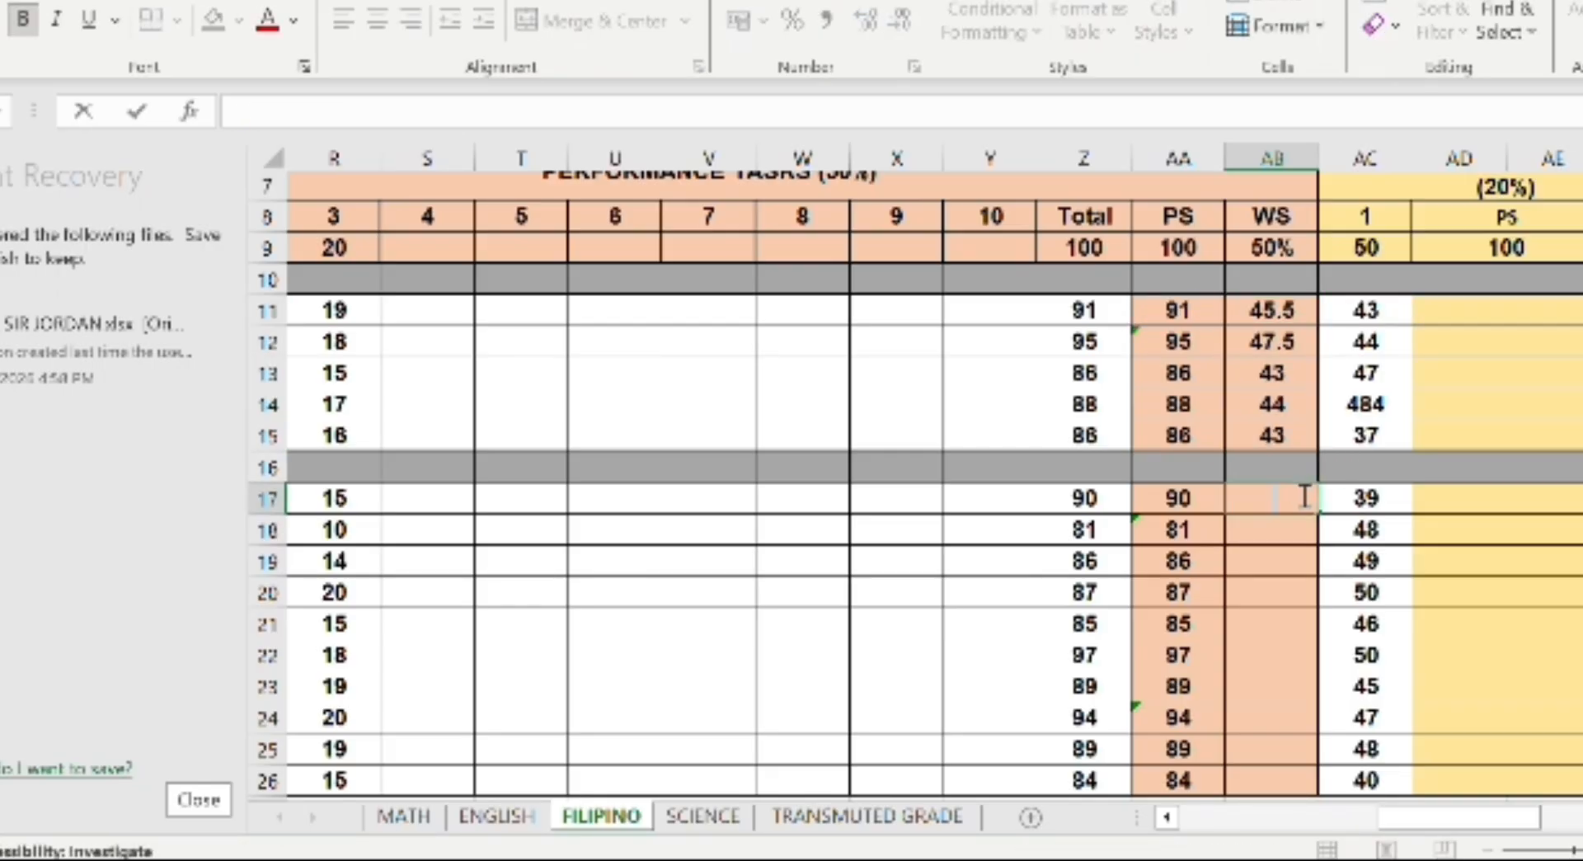
{"action": "type", "text": "="}
{"action": "key", "text": "Left"}
{"action": "type", "text": "*"}
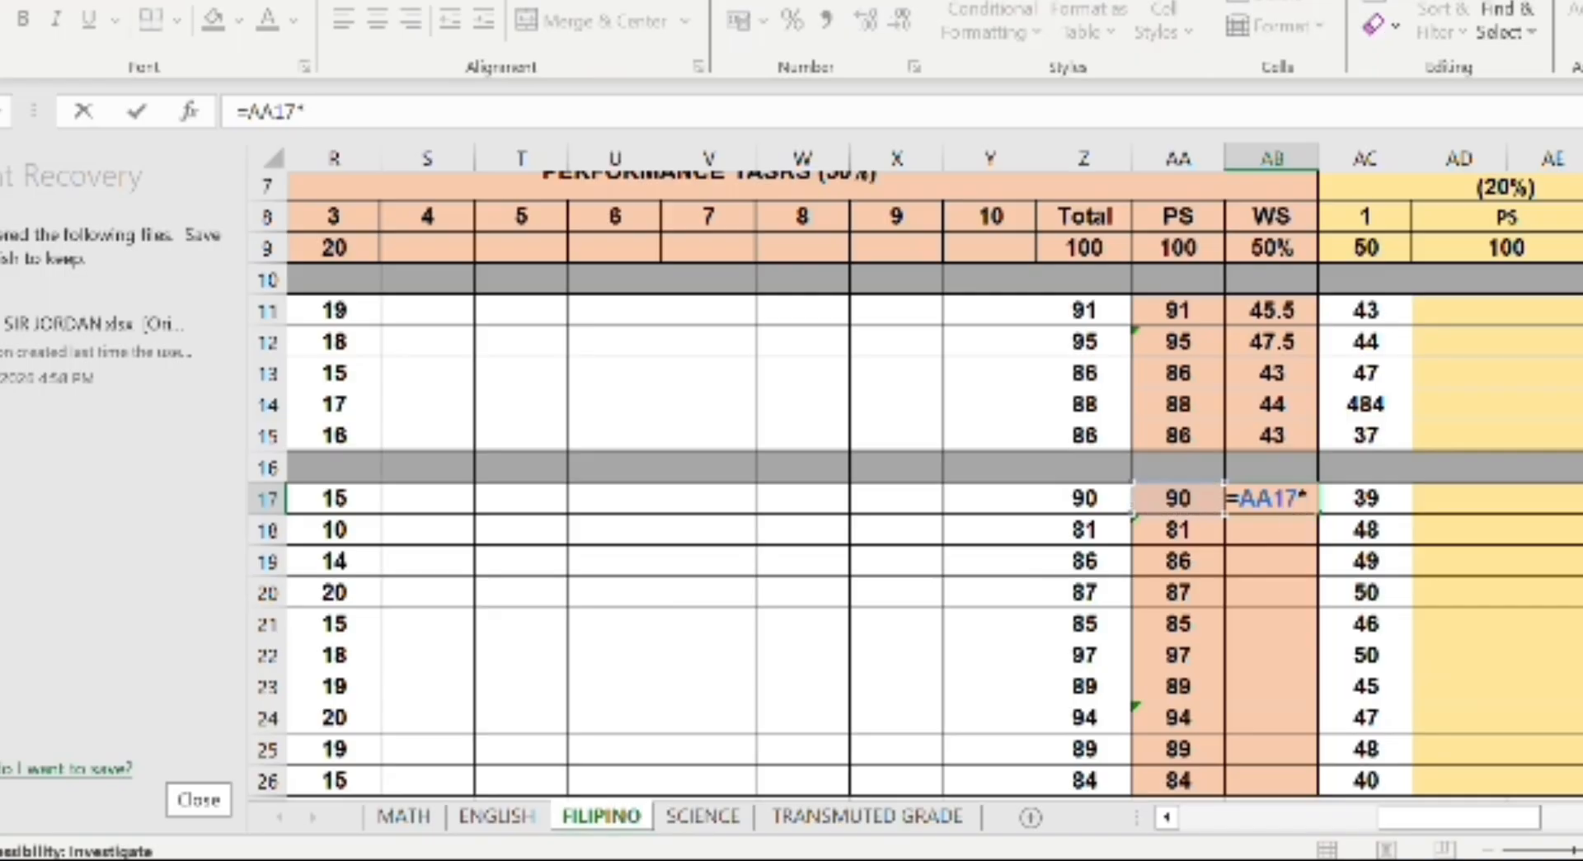
{"action": "type", "text": "0.5"}
{"action": "key", "text": "Return"}
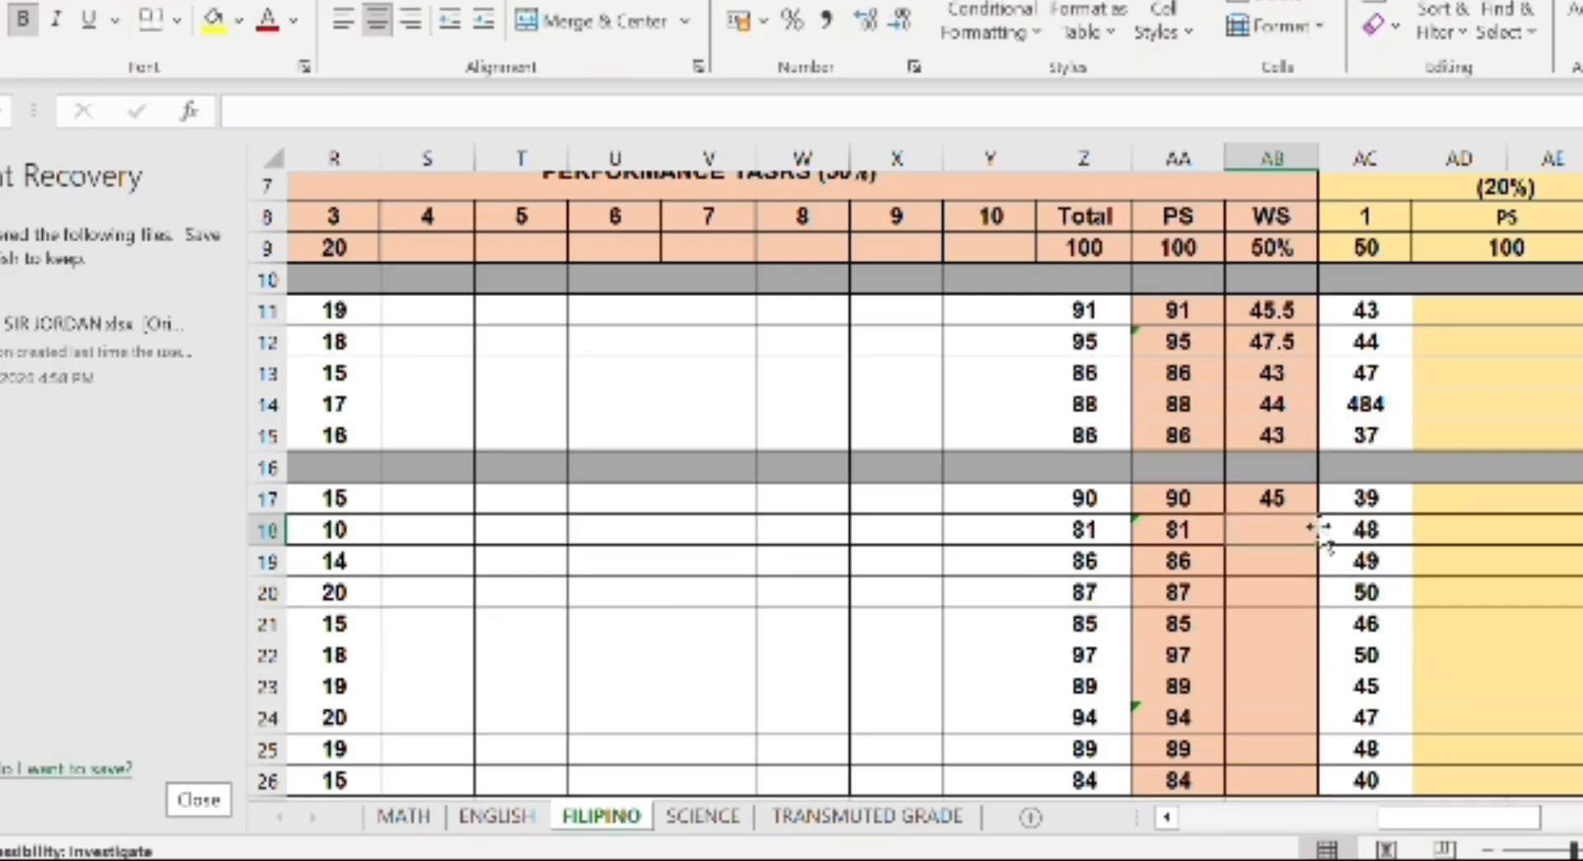
{"action": "left_click", "coordinate": [1307, 498]}
{"action": "left_click_drag", "start_coordinate": [1317, 513], "coordinate": [1311, 701]}
Calculate the quarterly assessment percentage score in AD11 with =(AC11/AC9)*AD9 and fill it down to AD15
{"action": "scroll", "coordinate": [1274, 412], "scroll_direction": "up", "scroll_amount": 2}
{"action": "scroll", "coordinate": [1286, 395], "scroll_direction": "right", "scroll_amount": 3}
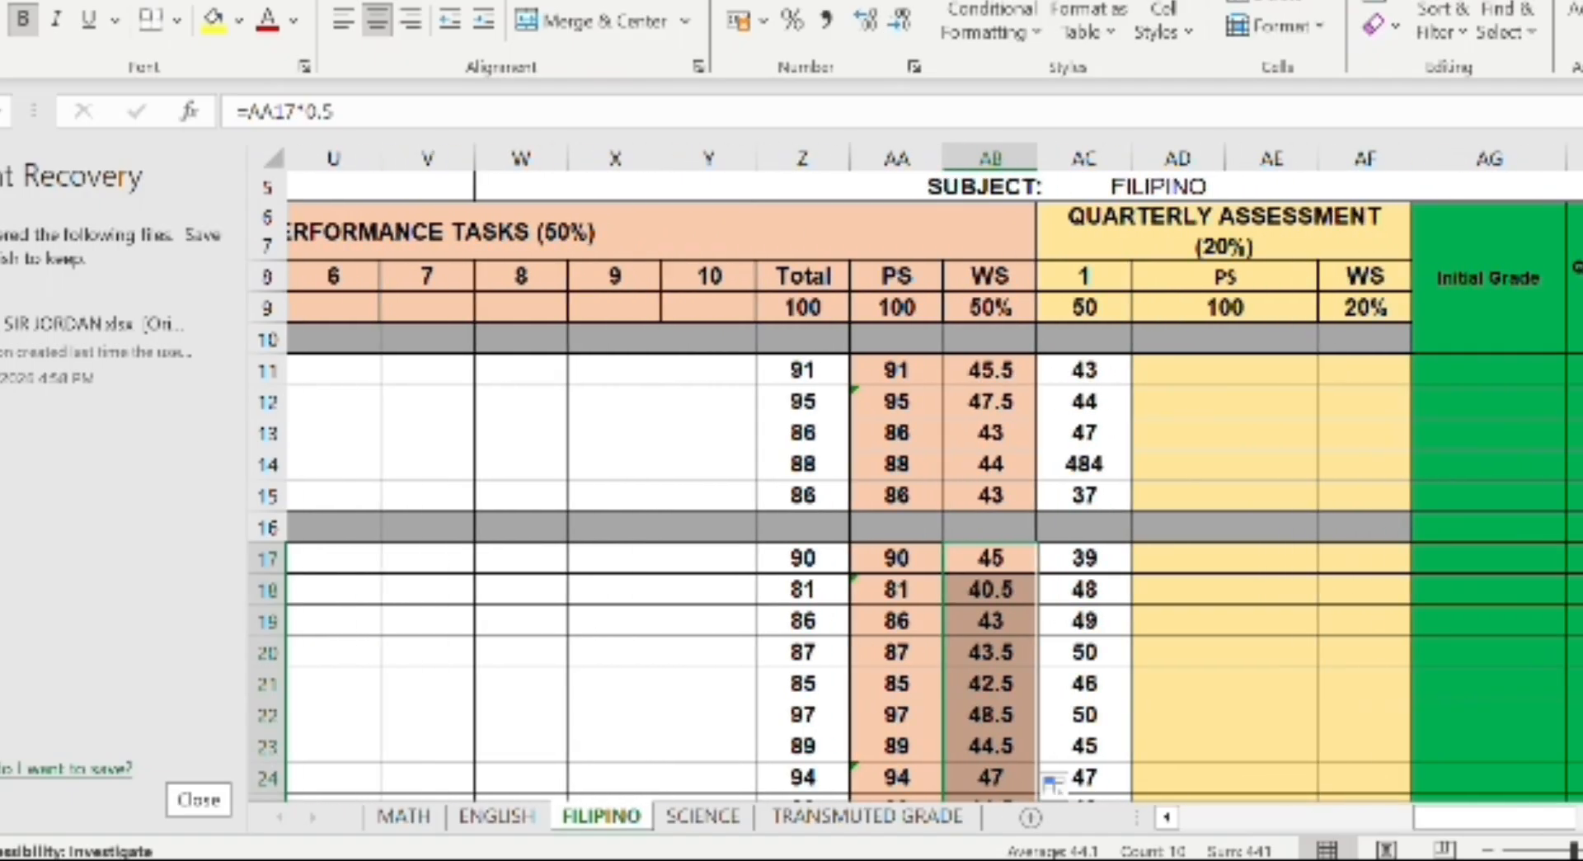
{"action": "left_click", "coordinate": [1311, 373]}
{"action": "type", "text": "="}
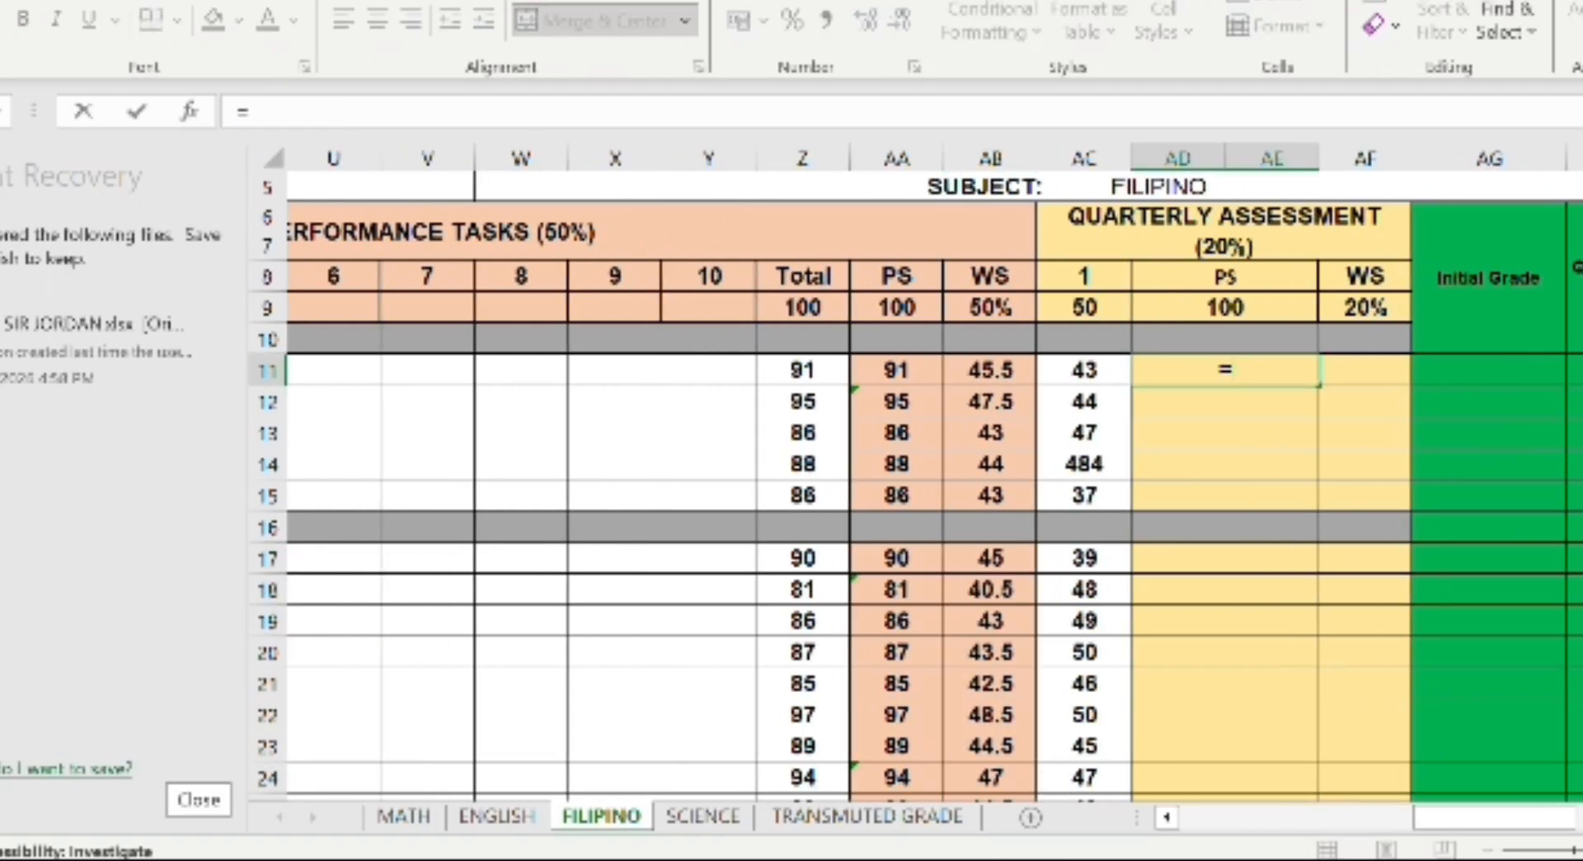
{"action": "type", "text": "("}
{"action": "left_click", "coordinate": [1084, 370]}
{"action": "type", "text": "/"}
{"action": "left_click", "coordinate": [1084, 307]}
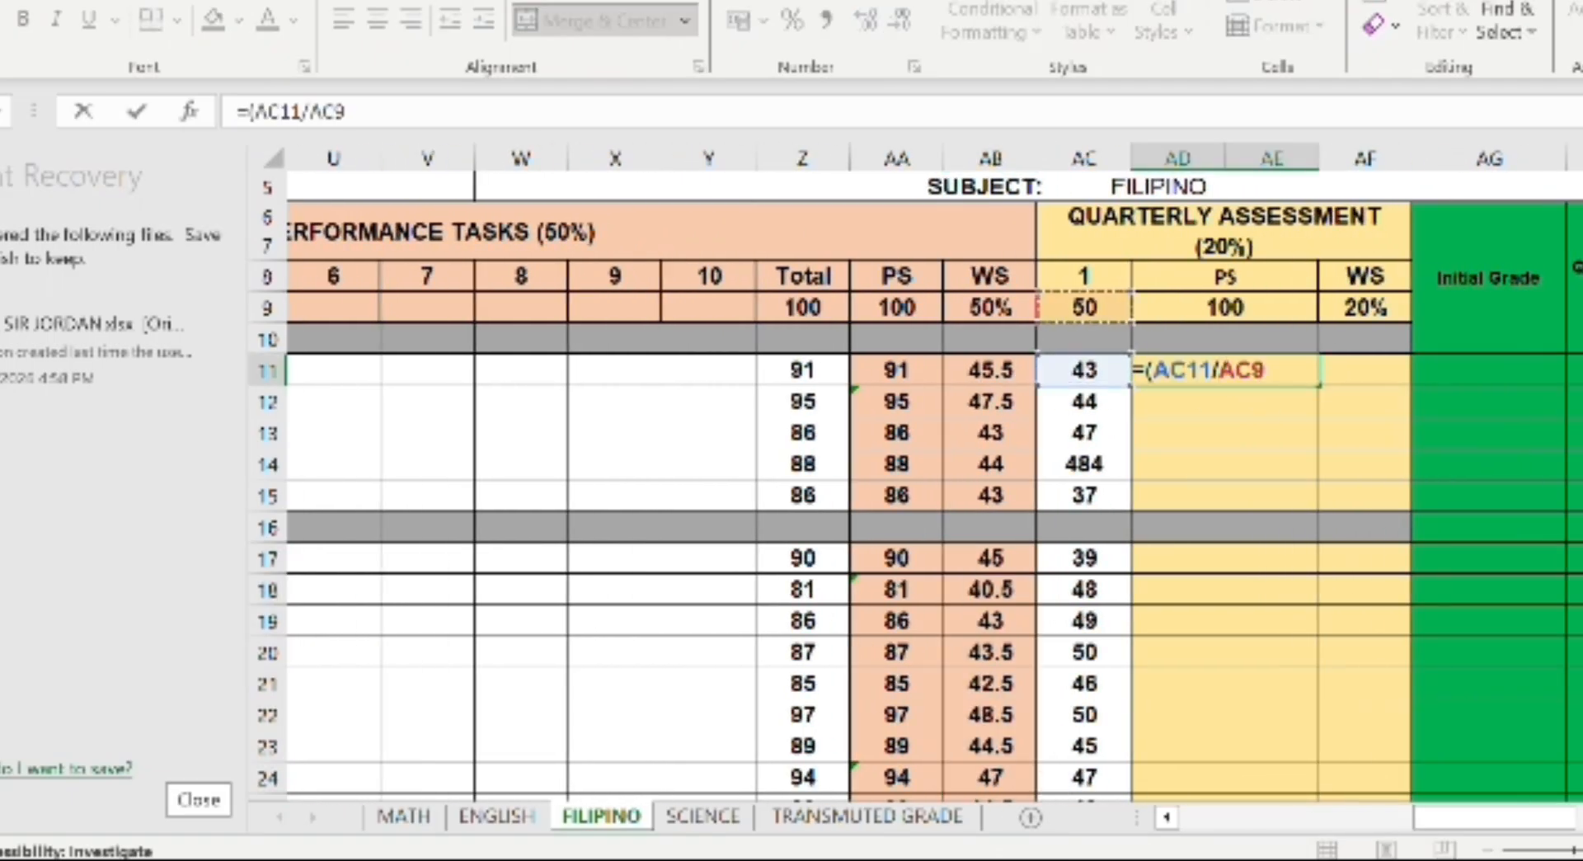
{"action": "type", "text": ")*"}
{"action": "left_click", "coordinate": [1225, 308]}
{"action": "key", "text": "Return"}
{"action": "left_click", "coordinate": [1184, 363]}
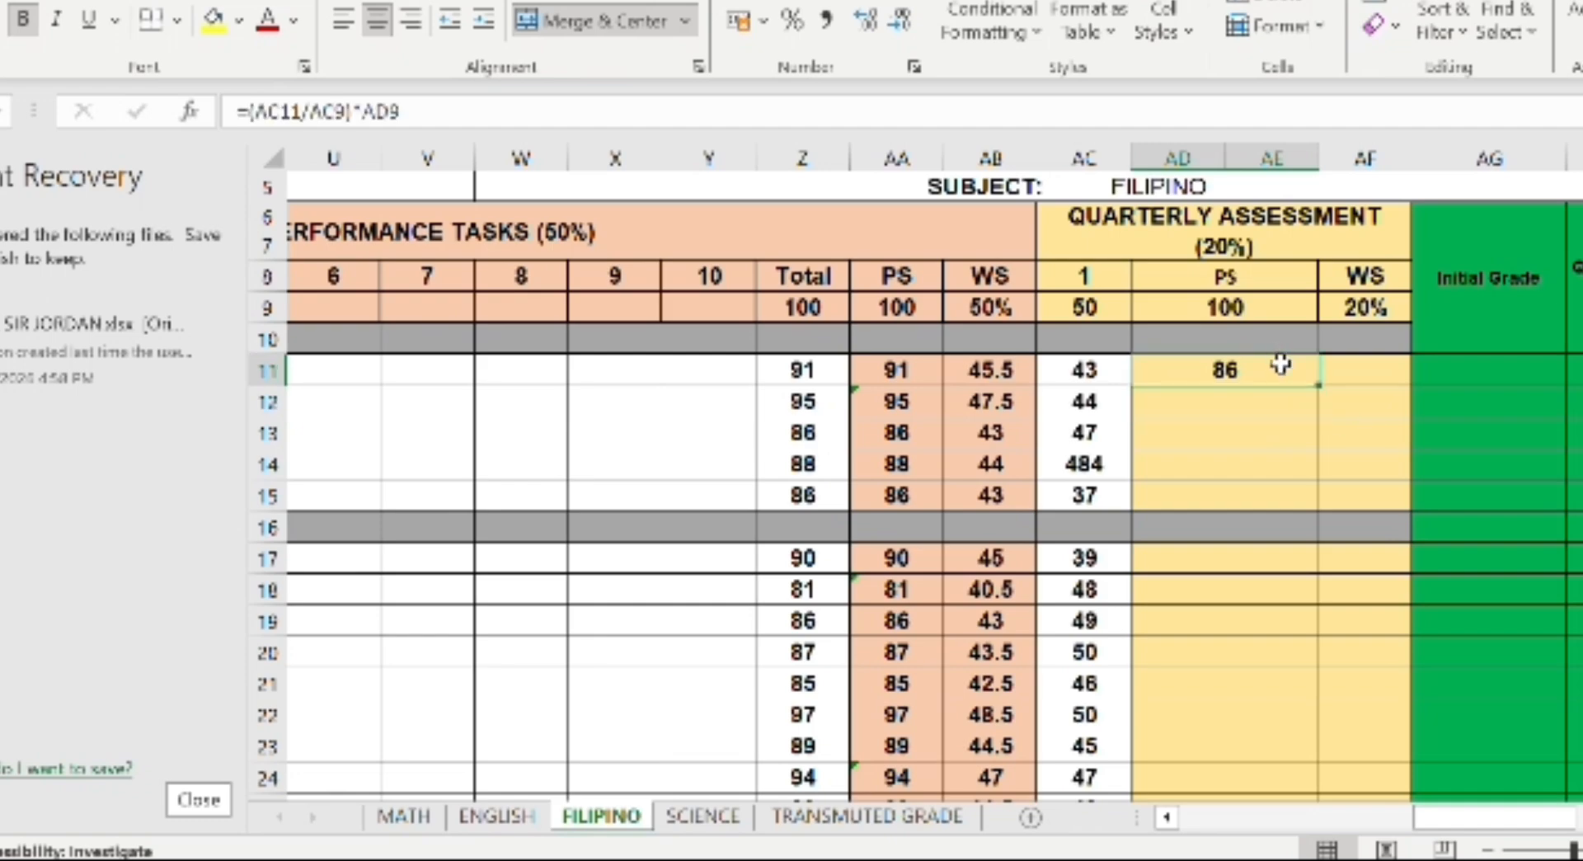
{"action": "left_click_drag", "start_coordinate": [1318, 385], "coordinate": [1315, 499]}
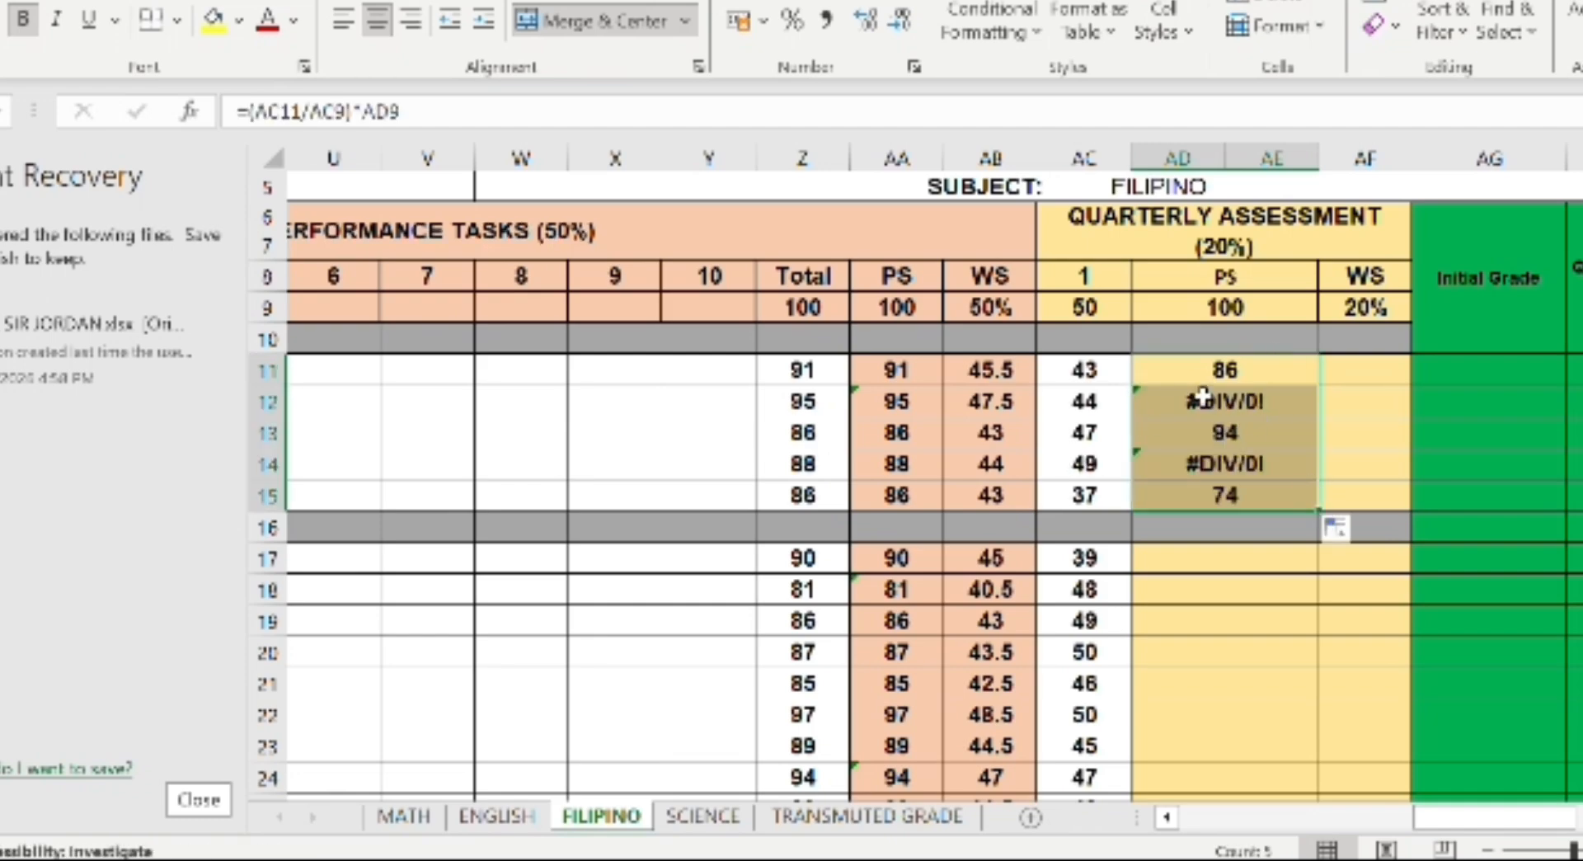
Replace the faulty quarterly assessment percentage score formula in AD12 with =(AC12/AC9)*AD9
{"action": "left_click", "coordinate": [1169, 398]}
{"action": "key", "text": "Delete"}
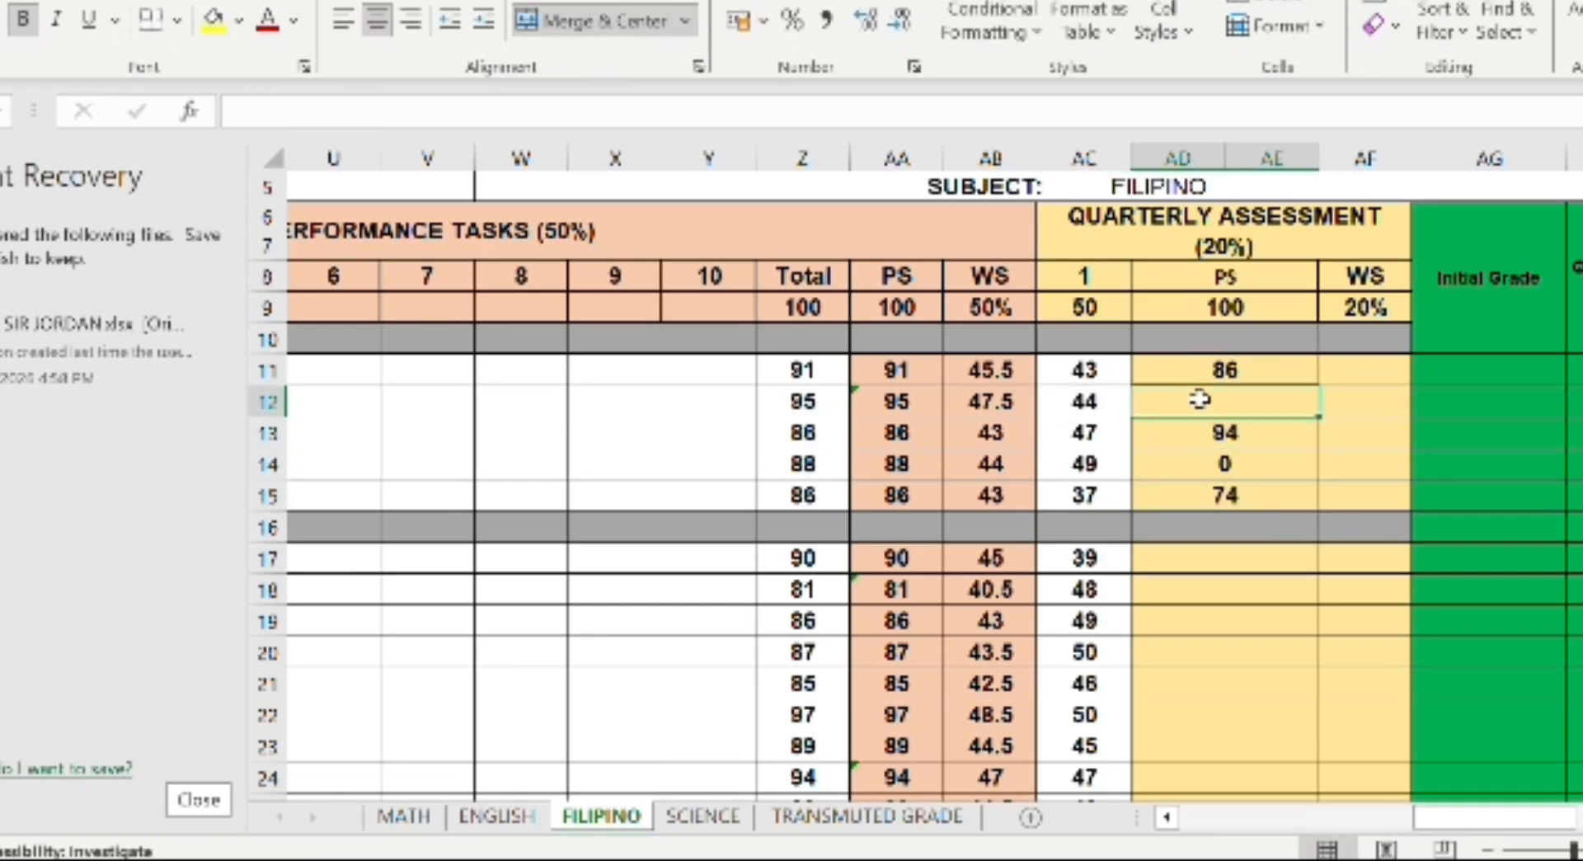
{"action": "type", "text": "=(AC12/AC9)*AD9"}
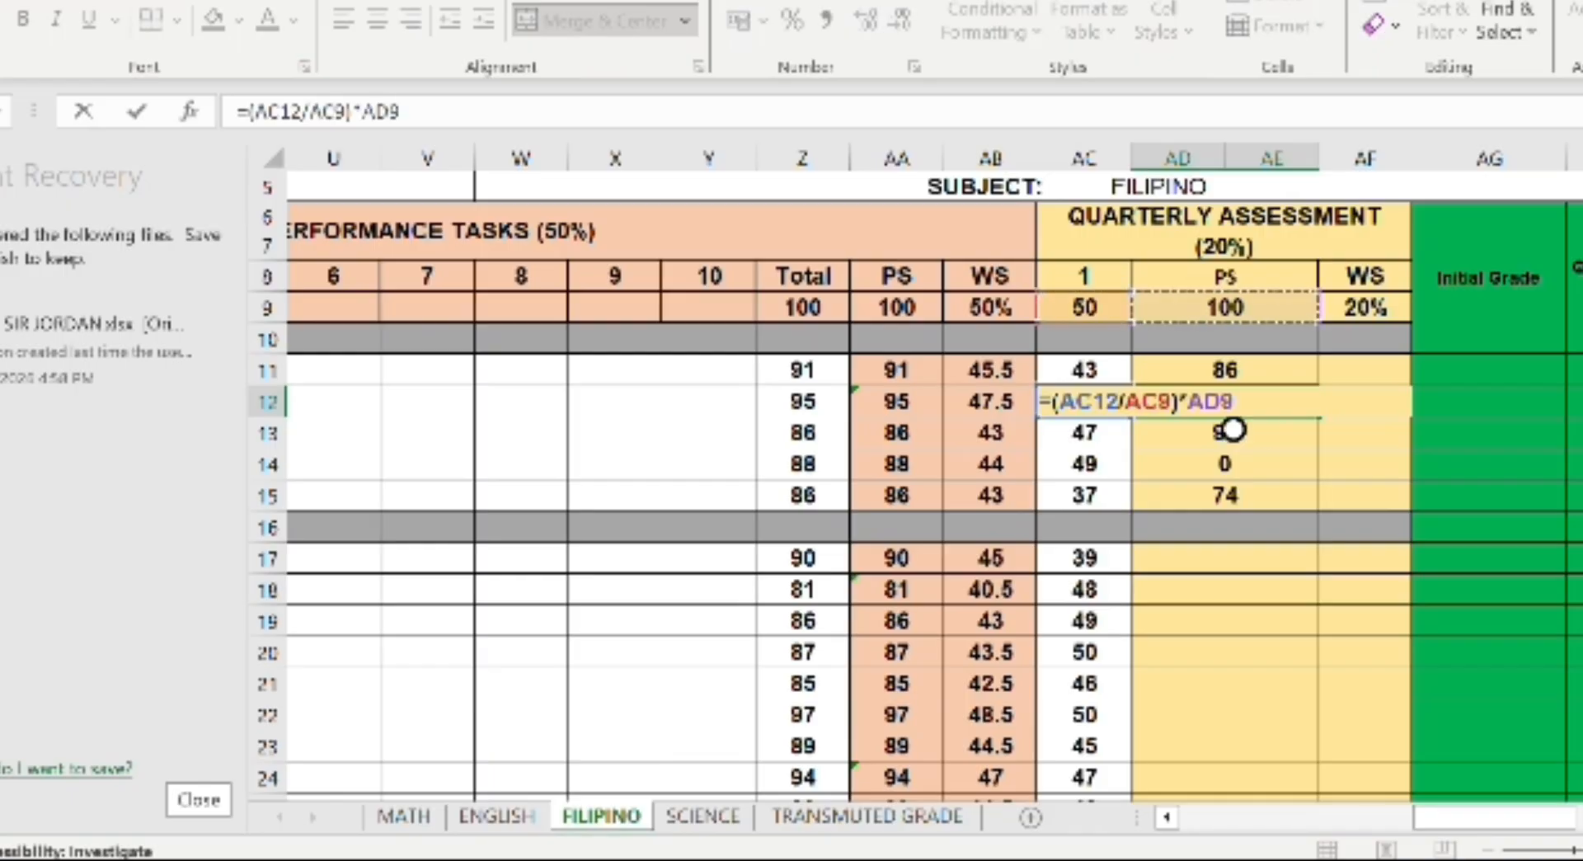
{"action": "key", "text": "Return"}
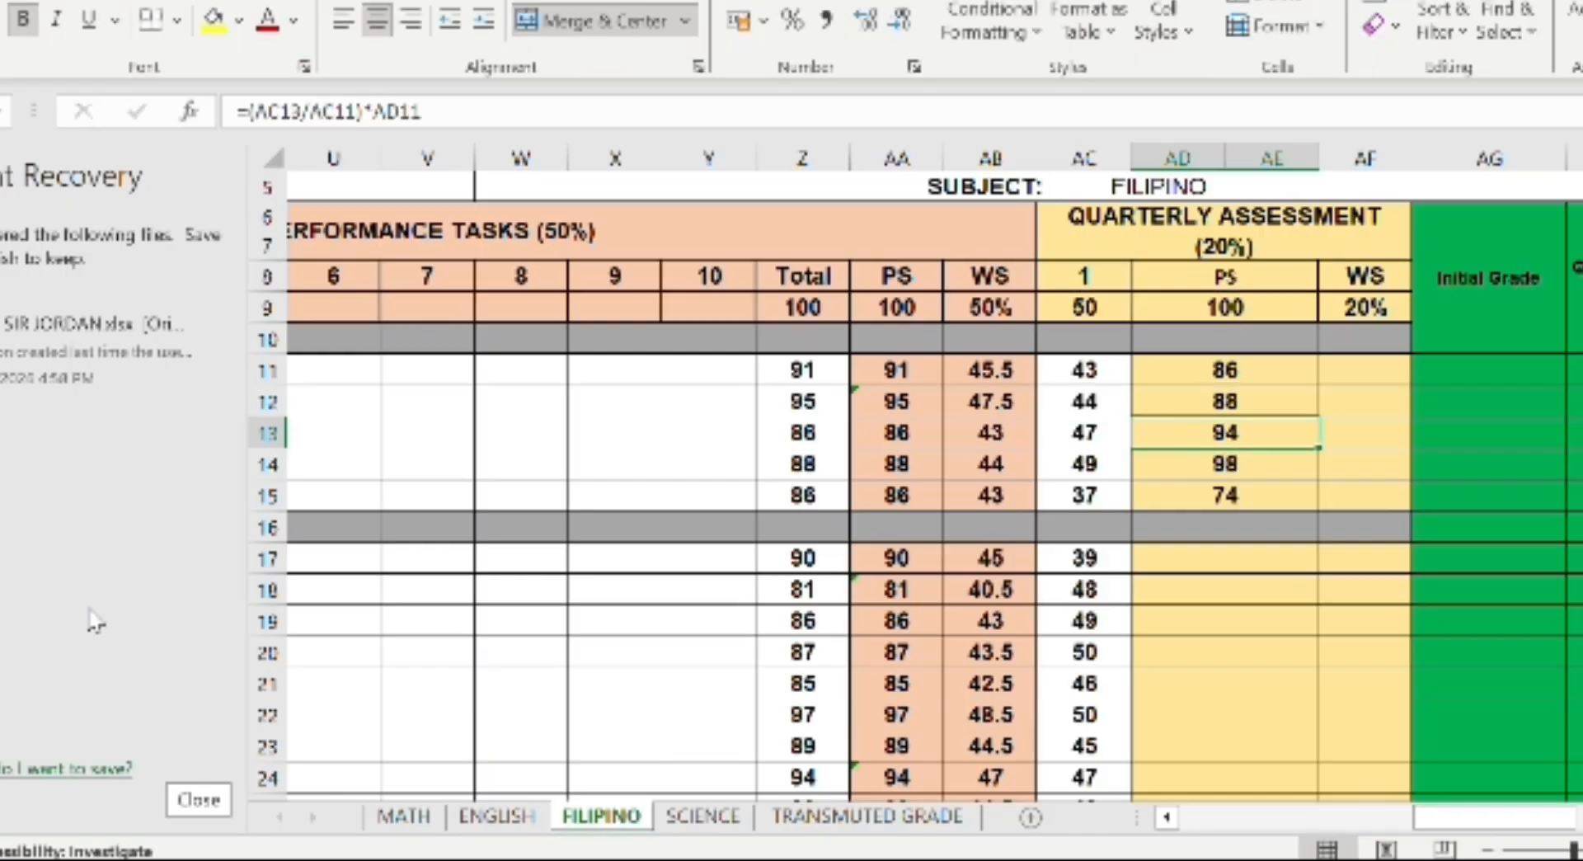
Calculate the quarterly assessment percentage score in AD17 with =(AC17/AC9)*AD9 and fill it down to AD25
{"action": "left_click", "coordinate": [1174, 569]}
{"action": "type", "text": "=(AC17/"}
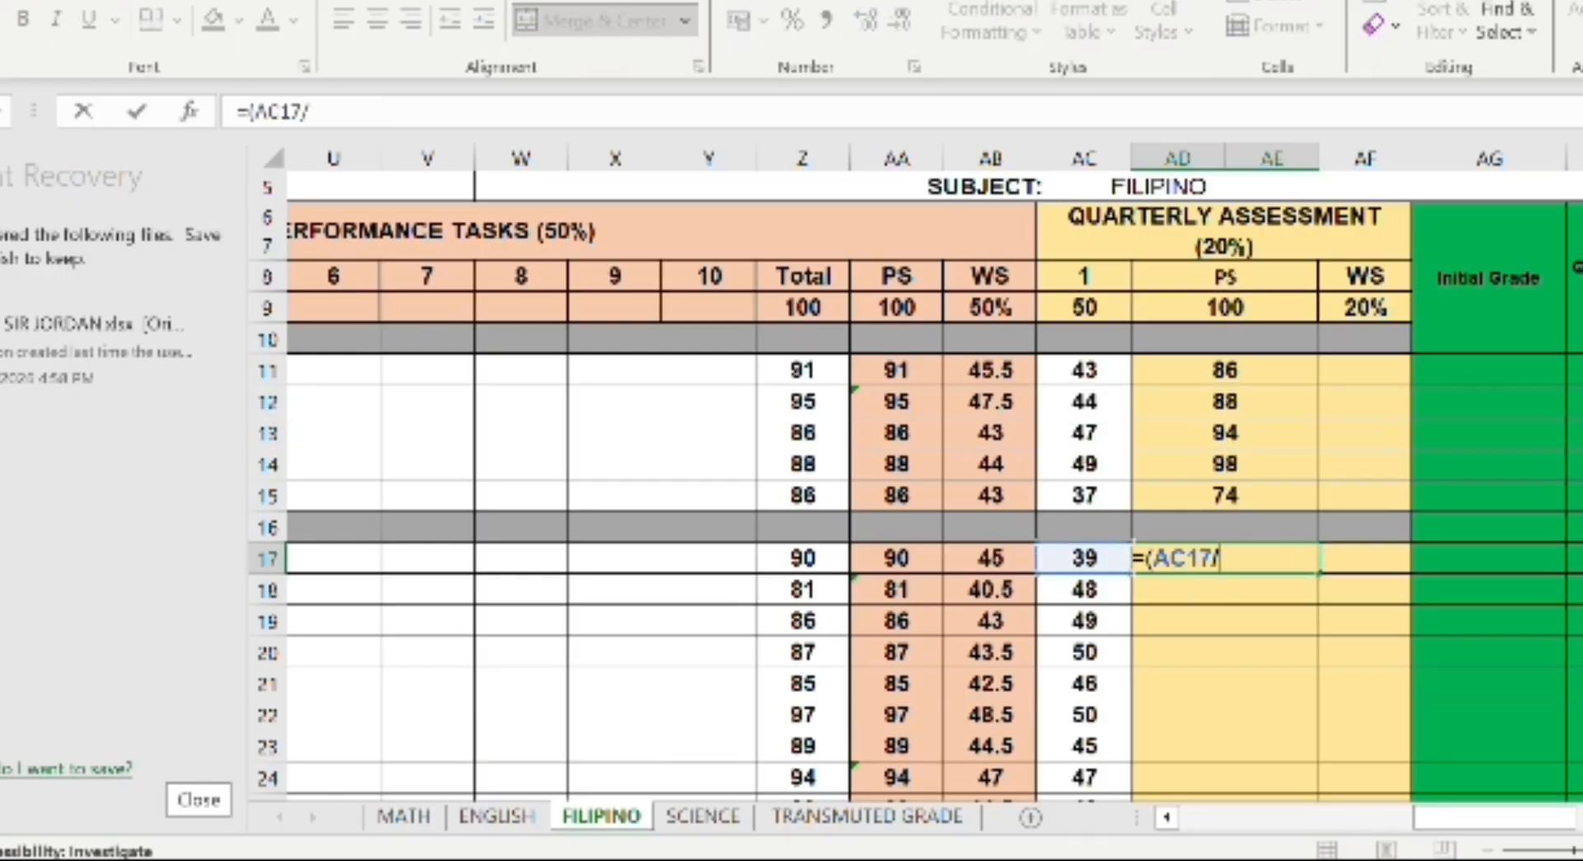
{"action": "type", "text": "AC9)*AD9"}
{"action": "key", "text": "Return"}
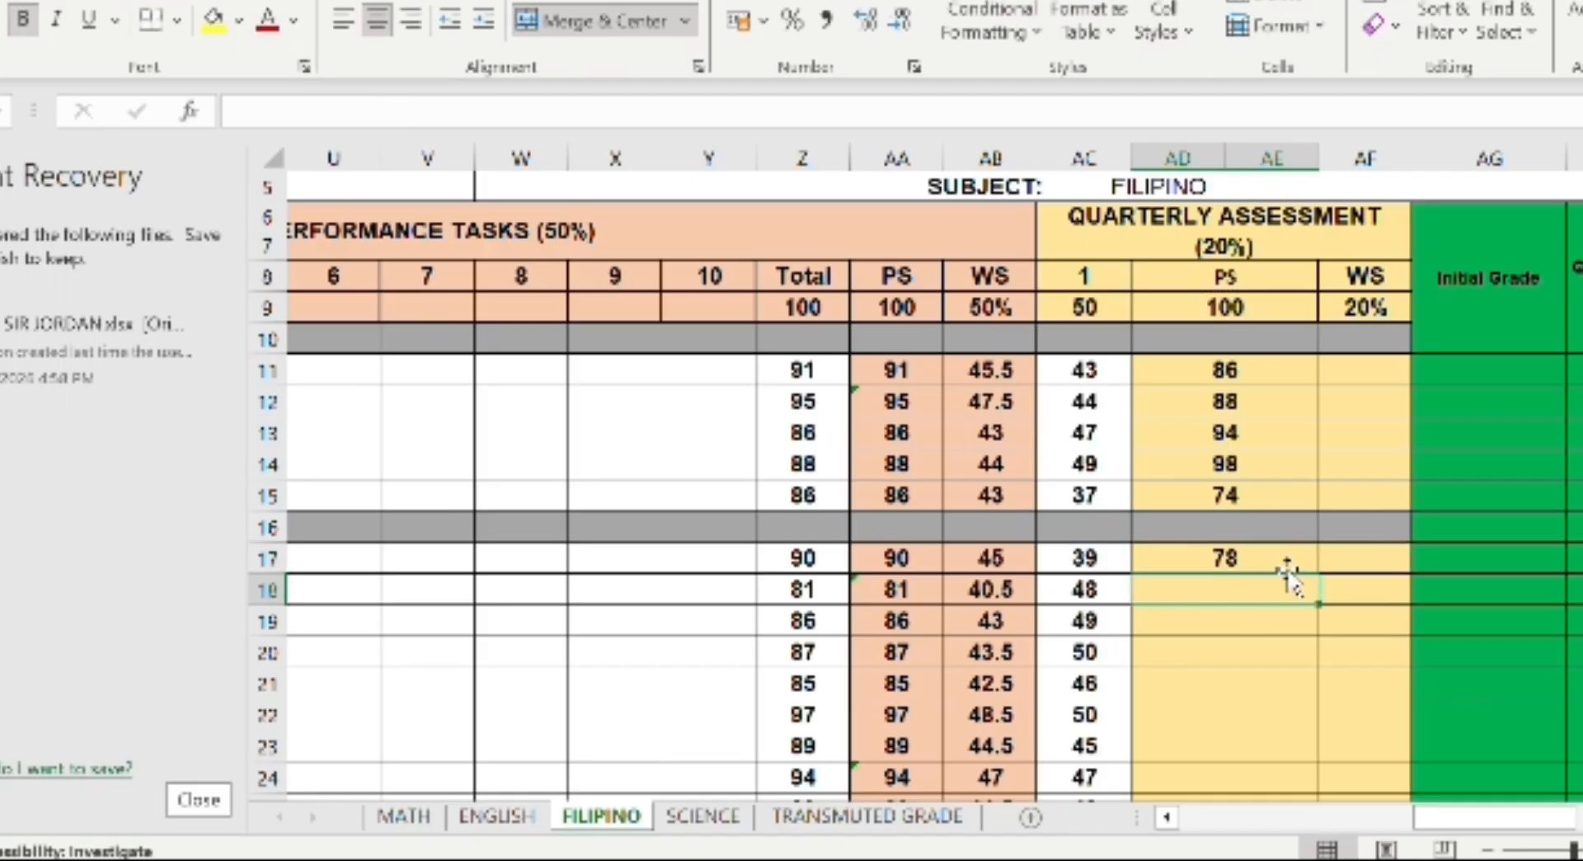
{"action": "left_click", "coordinate": [1288, 564]}
{"action": "left_click_drag", "start_coordinate": [1316, 573], "coordinate": [1295, 718]}
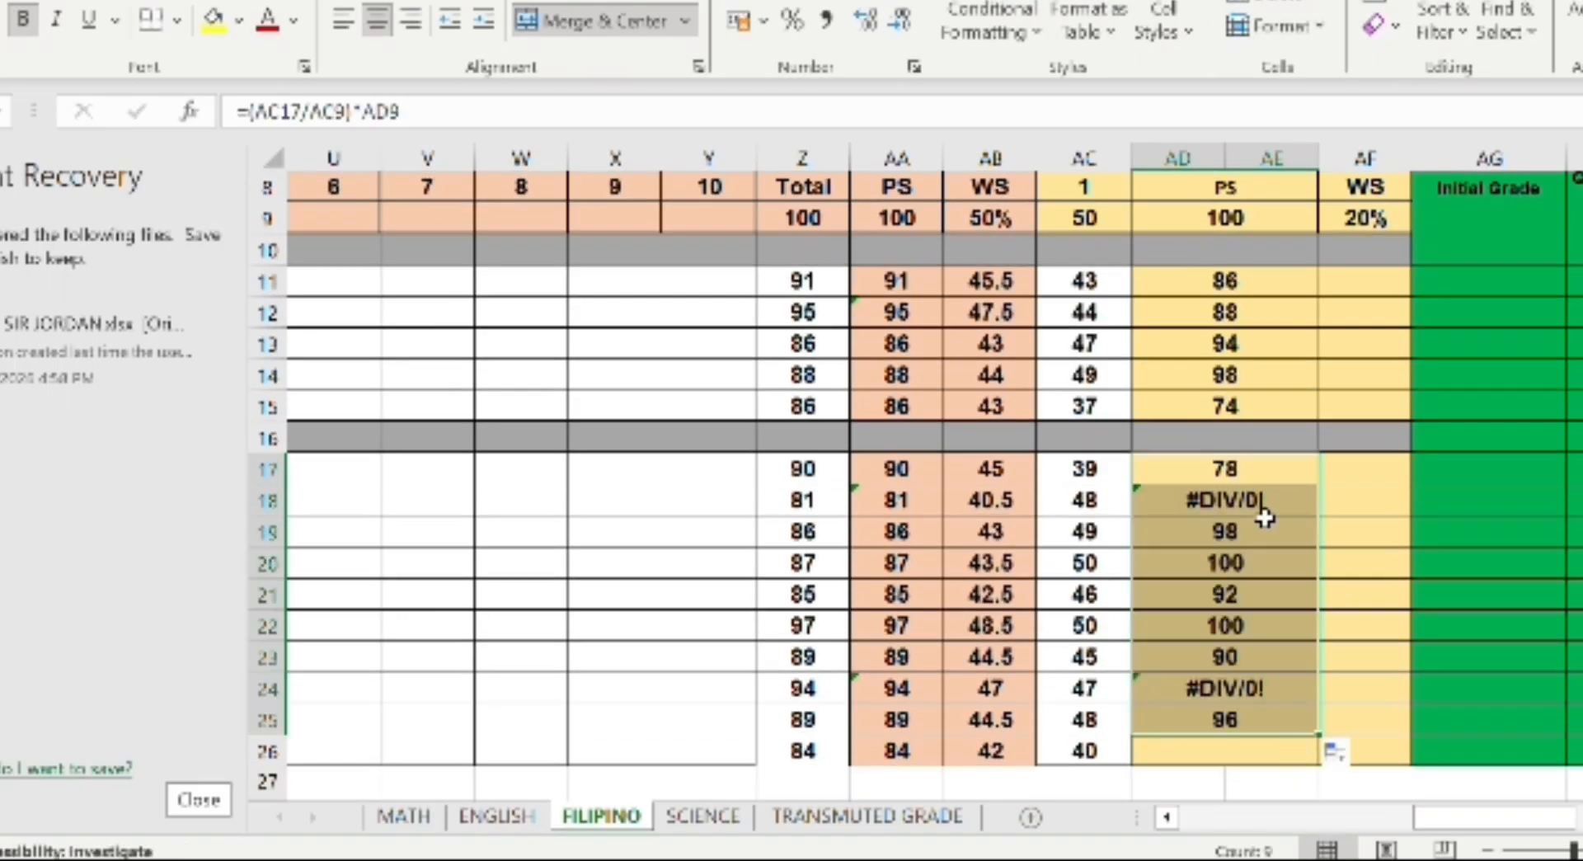
Replace the faulty quarterly assessment percentage score formula in AD18 with =(AC18/AC9)*AD9
{"action": "left_click", "coordinate": [1181, 497]}
{"action": "type", "text": "="}
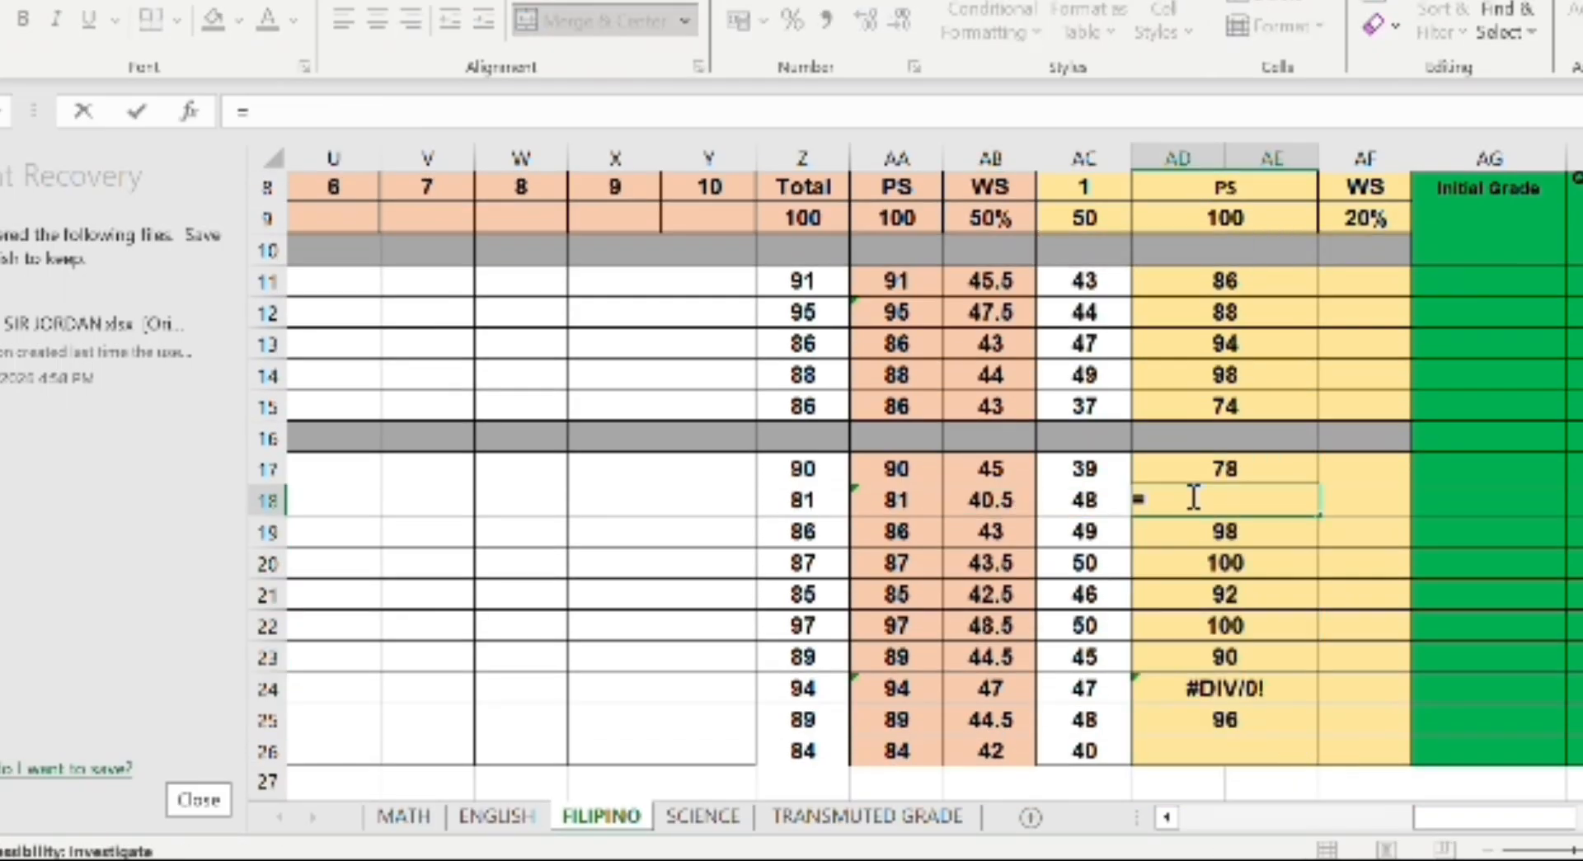
{"action": "type", "text": "(AC18/AC9)*AD9"}
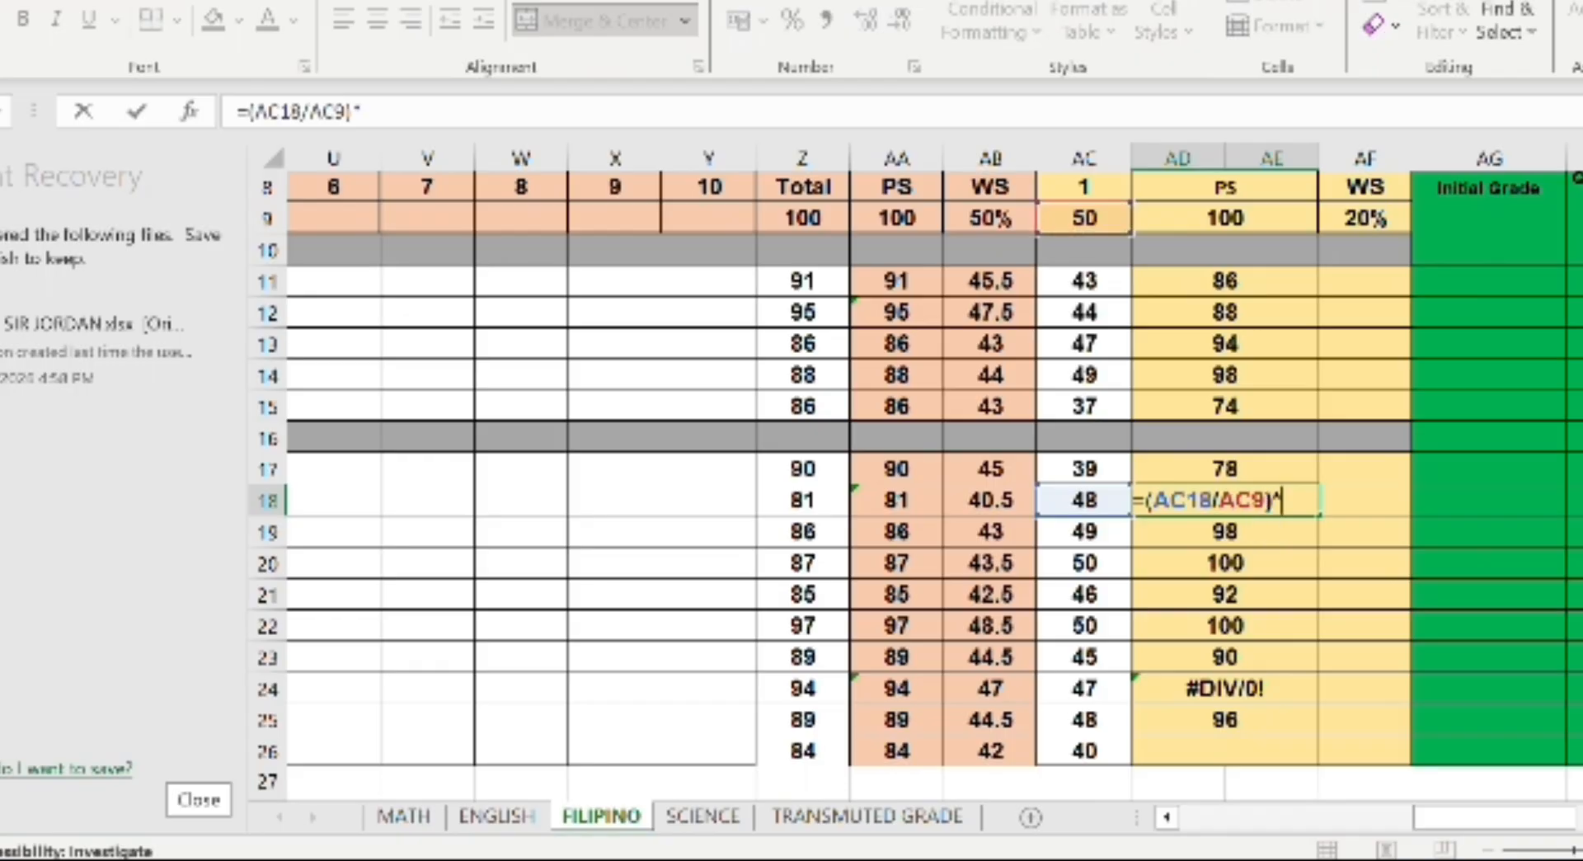
{"action": "key", "text": "Return"}
Clear the faulty quarterly assessment percentage score in AD24 and re-enter it as =(AC24/AC9)*AD9
{"action": "left_click", "coordinate": [1244, 689]}
{"action": "key", "text": "Delete"}
{"action": "type", "text": "=("}
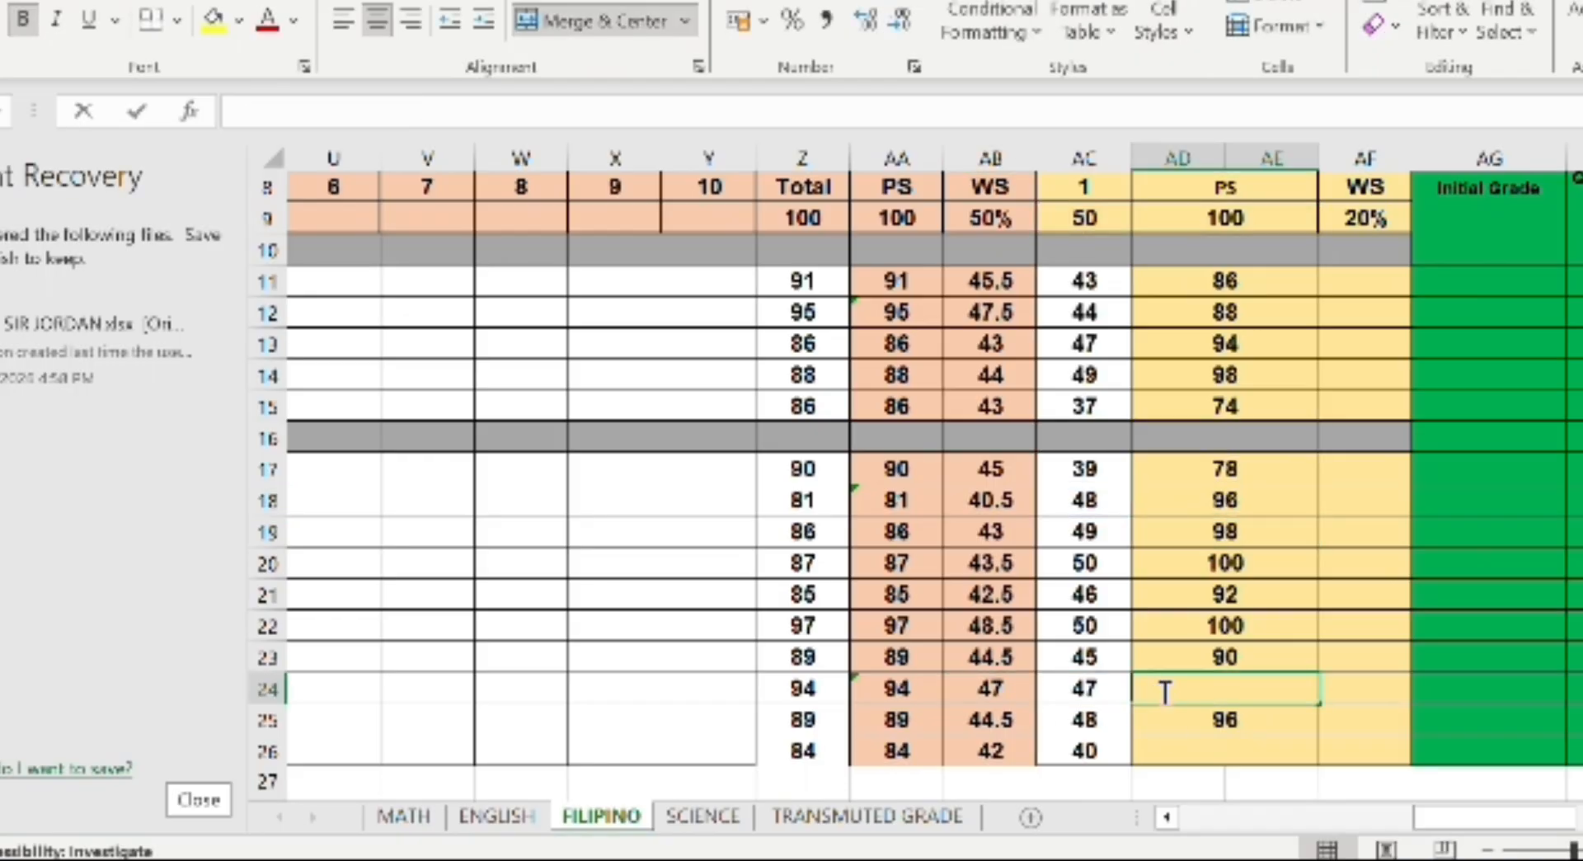
{"action": "left_click", "coordinate": [1084, 689]}
{"action": "type", "text": "/"}
{"action": "left_click", "coordinate": [1085, 218]}
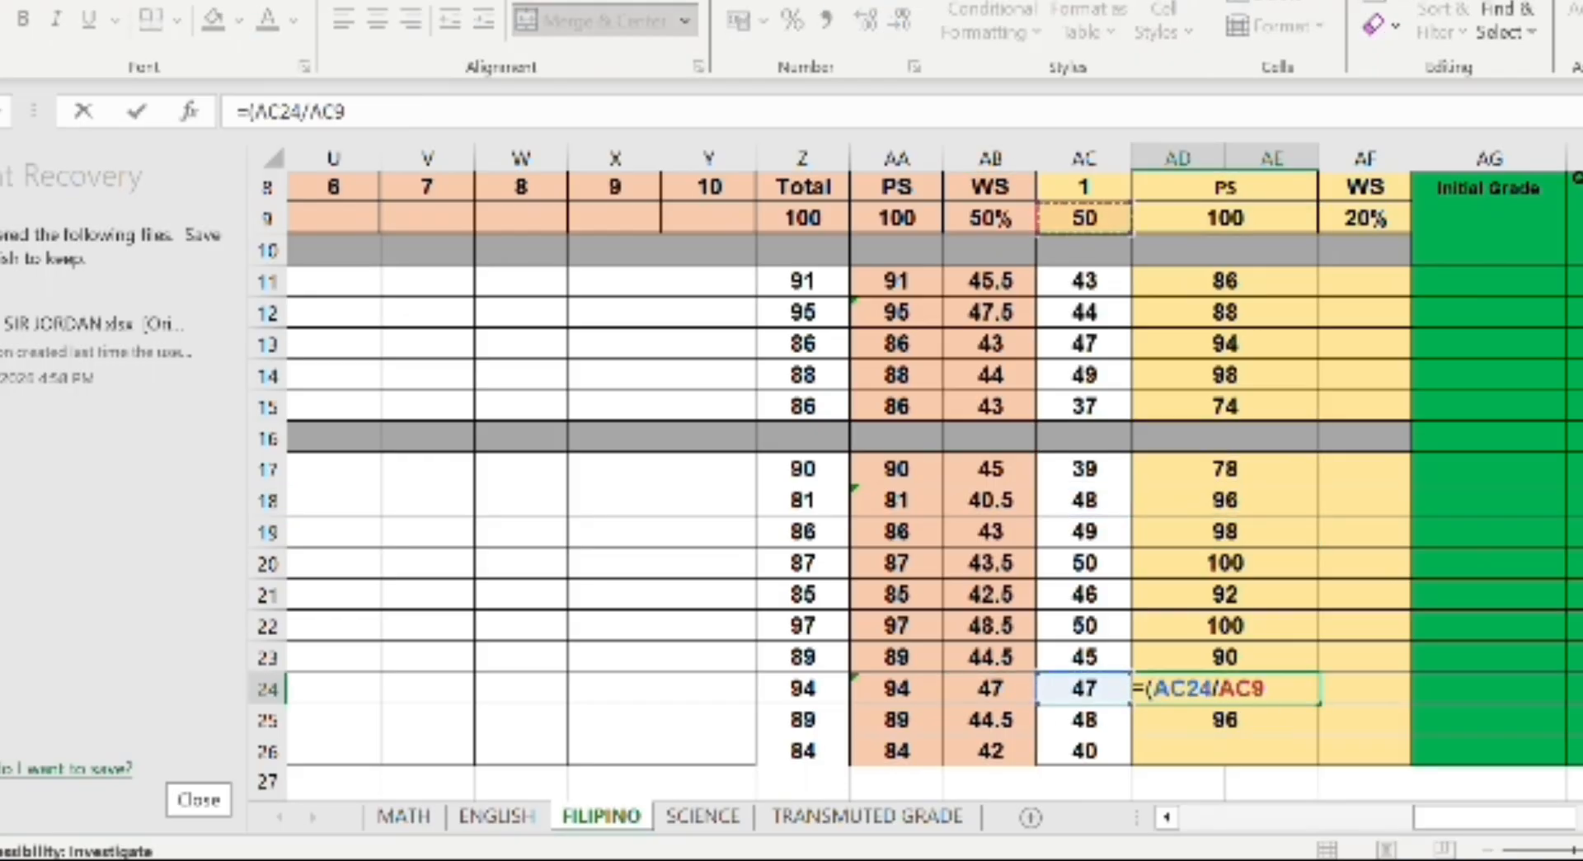
{"action": "type", "text": ")*AD9"}
{"action": "key", "text": "Return"}
Calculate the last learner's quarterly assessment percentage score in AD26 with =(AC26/AC9)*AD9
{"action": "left_click", "coordinate": [1280, 746]}
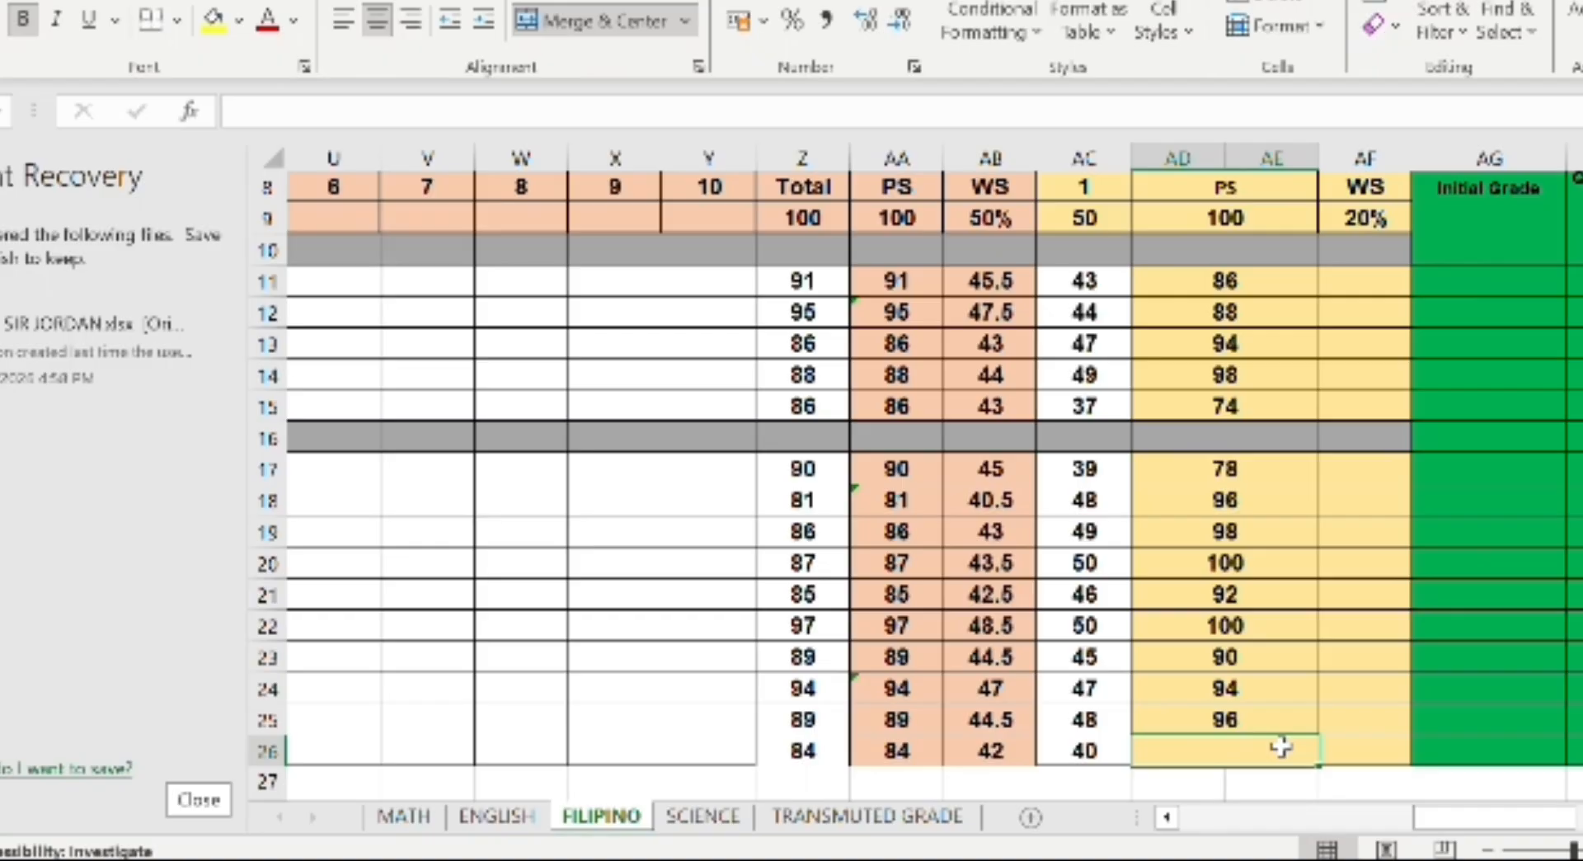
{"action": "type", "text": "=("}
{"action": "left_click", "coordinate": [1084, 751]}
{"action": "type", "text": "/"}
{"action": "left_click", "coordinate": [1084, 217]}
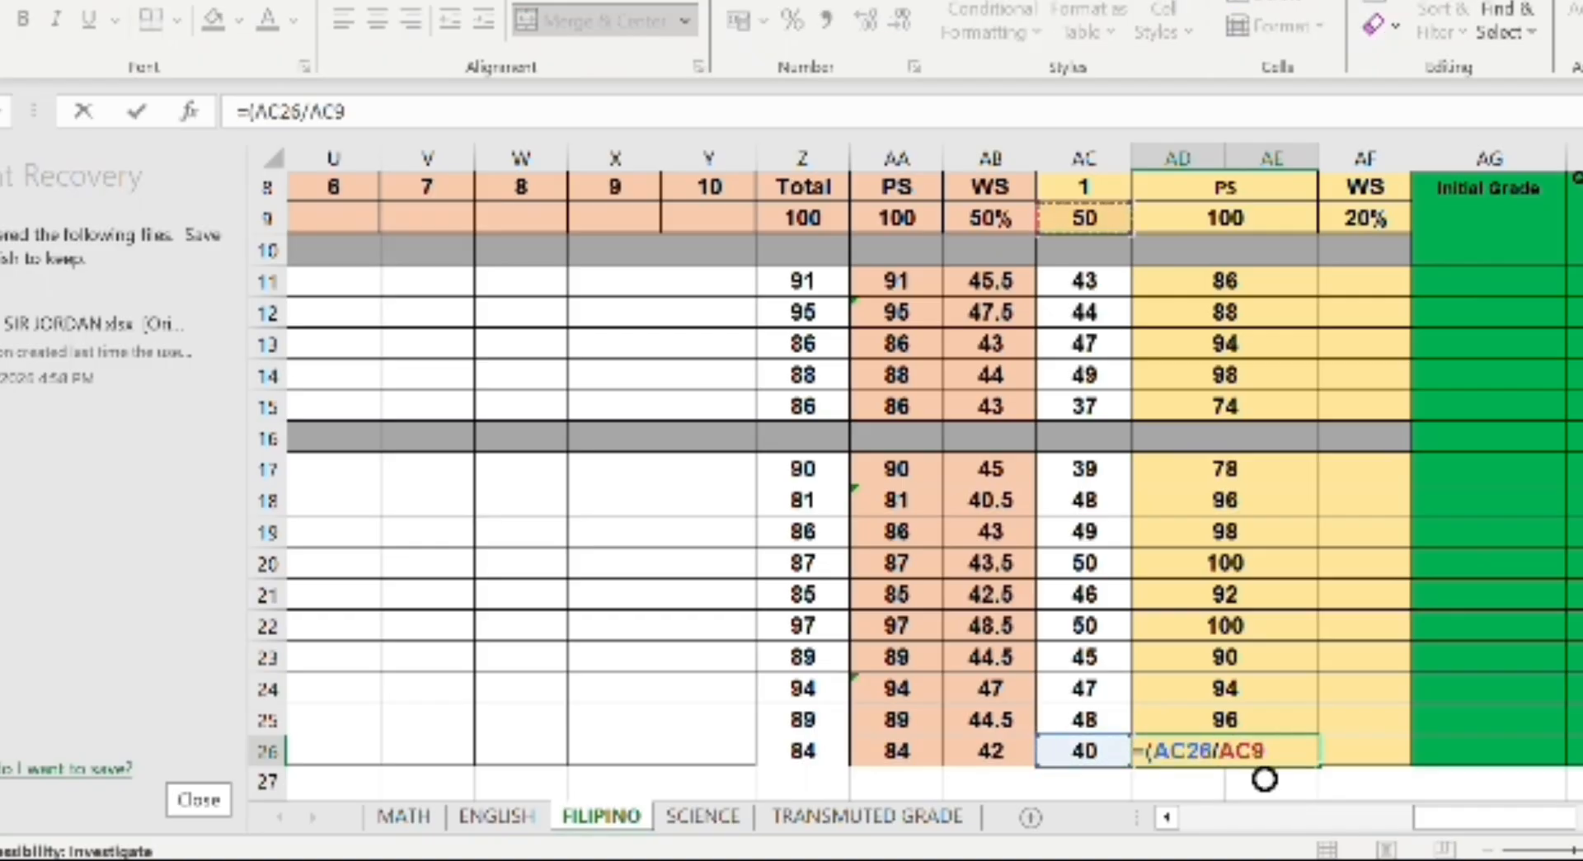
{"action": "type", "text": ")*AD9"}
{"action": "key", "text": "Return"}
Calculate the quarterly assessment weighted score in AF11 with =AD11*0.2 and fill it down to AF15
{"action": "left_click", "coordinate": [1399, 278]}
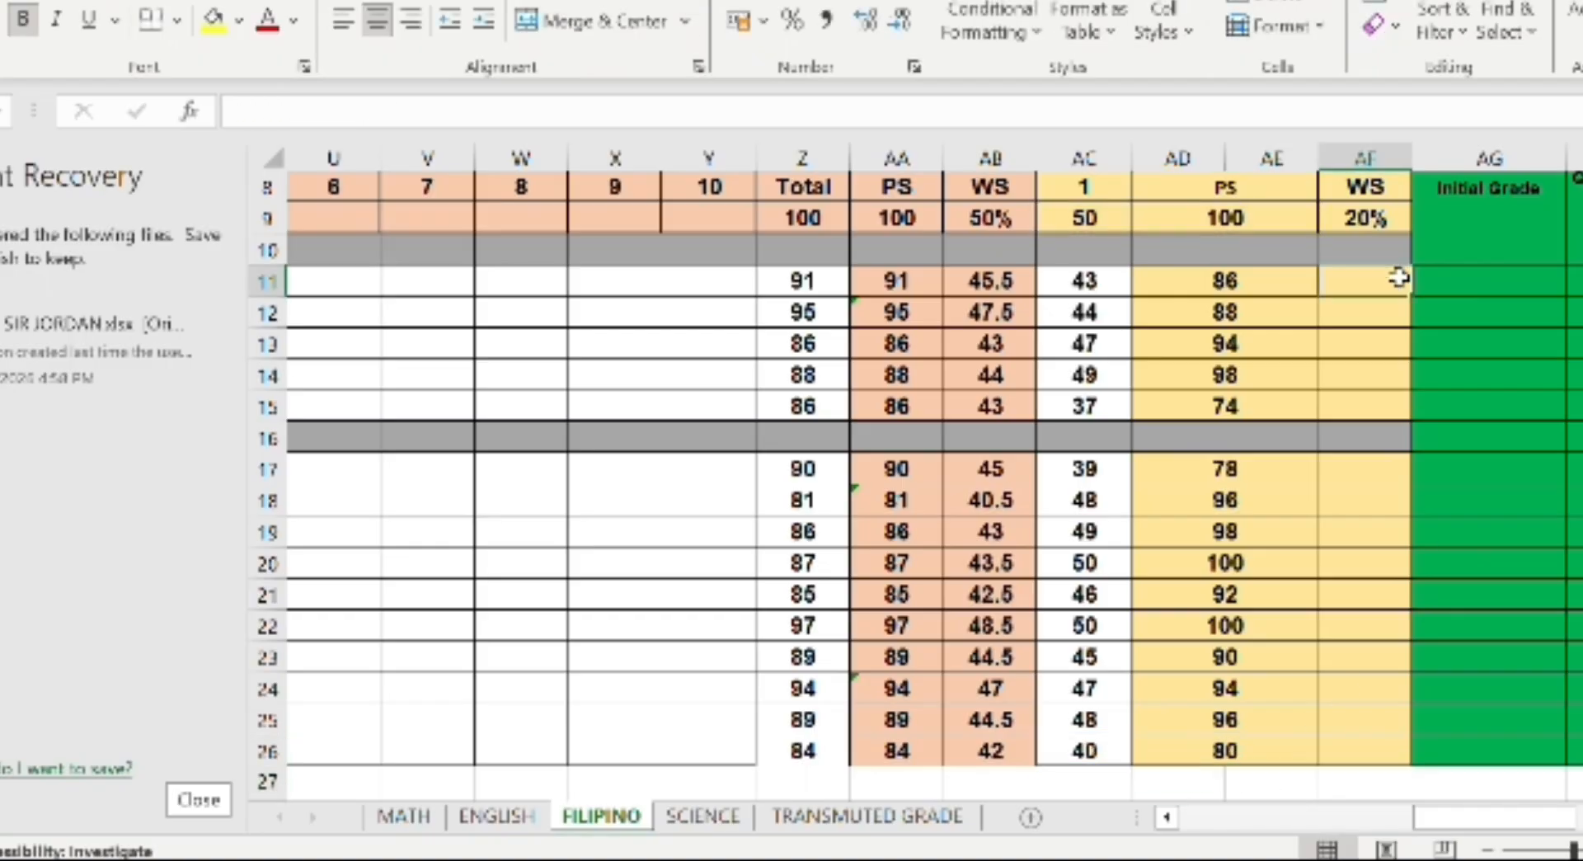
{"action": "type", "text": "=AD11*0.2"}
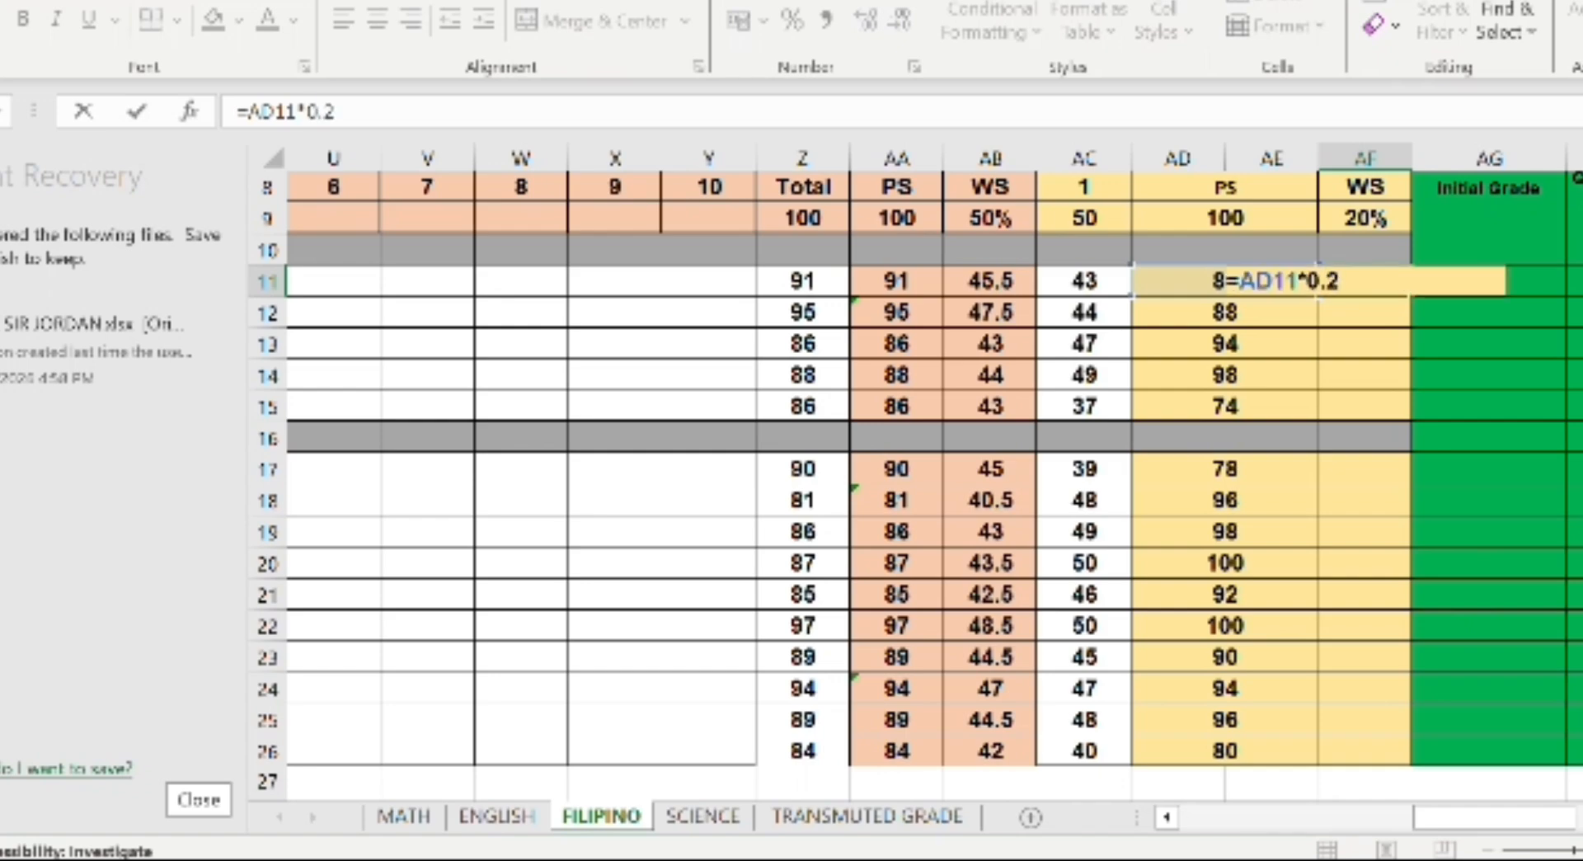
{"action": "key", "text": "Return"}
{"action": "left_click", "coordinate": [1385, 282]}
{"action": "left_click_drag", "start_coordinate": [1410, 295], "coordinate": [1406, 421]}
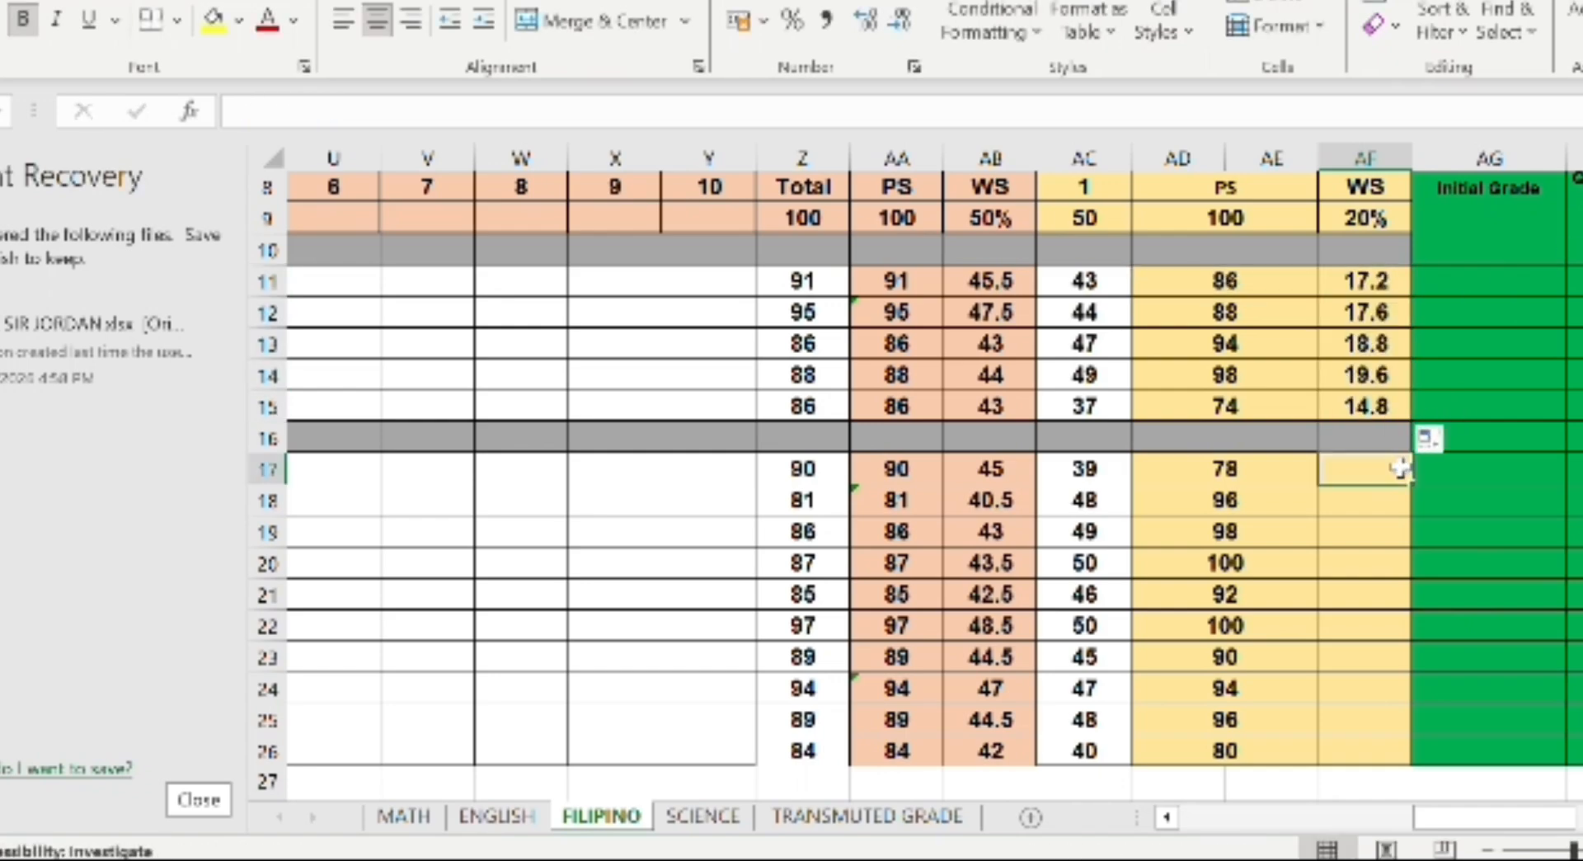
Calculate the quarterly assessment weighted score in AF17 with =AD17*0.2 and fill it down to AF26
{"action": "left_click", "coordinate": [1403, 468]}
{"action": "type", "text": "="}
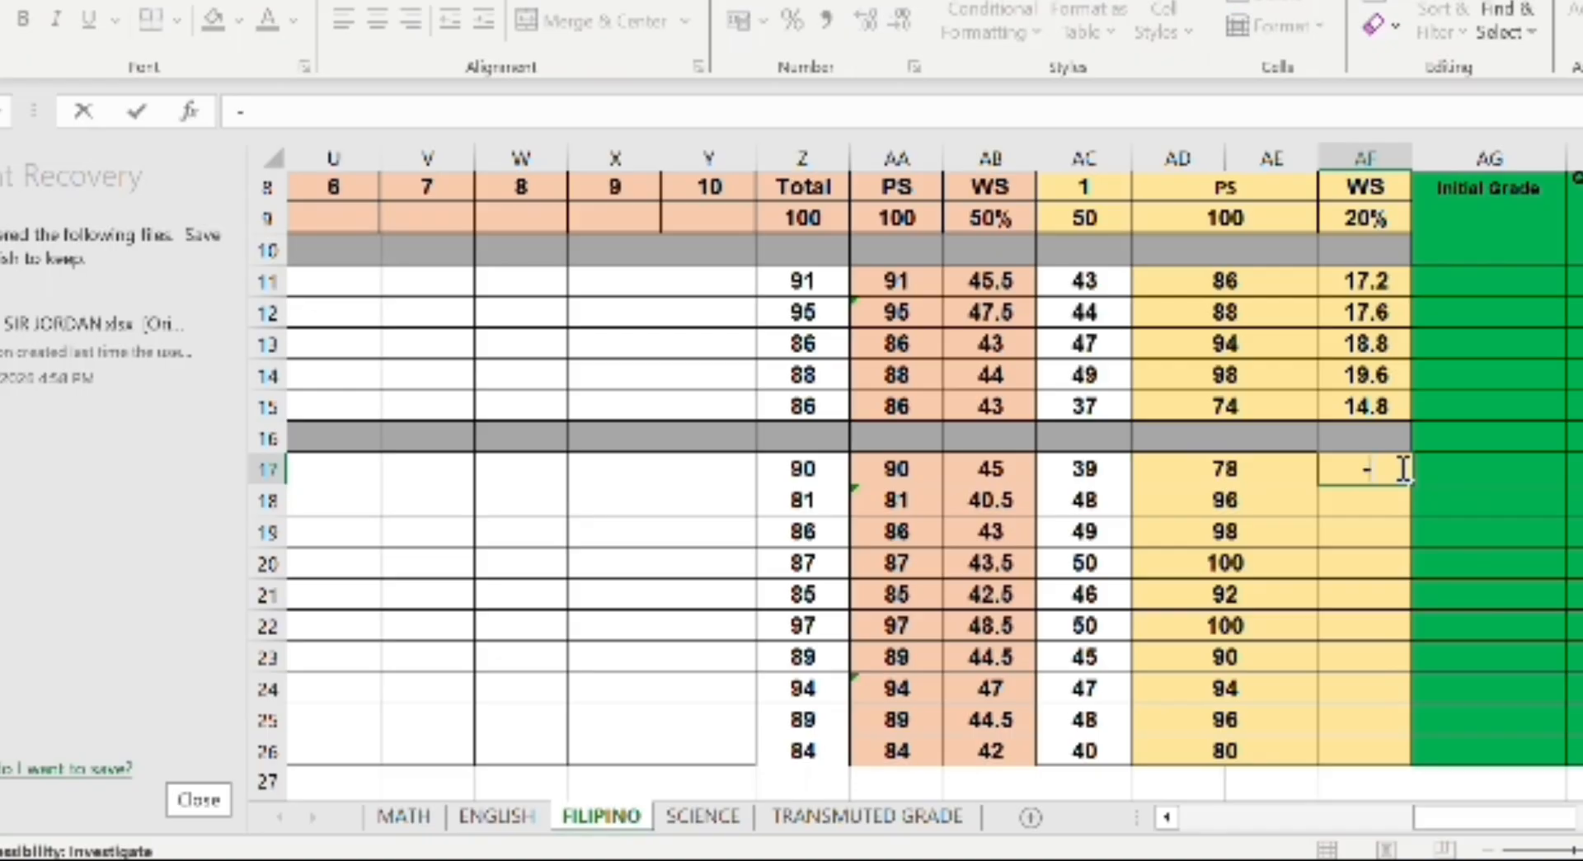
{"action": "key", "text": "Left"}
{"action": "type", "text": "*0.2"}
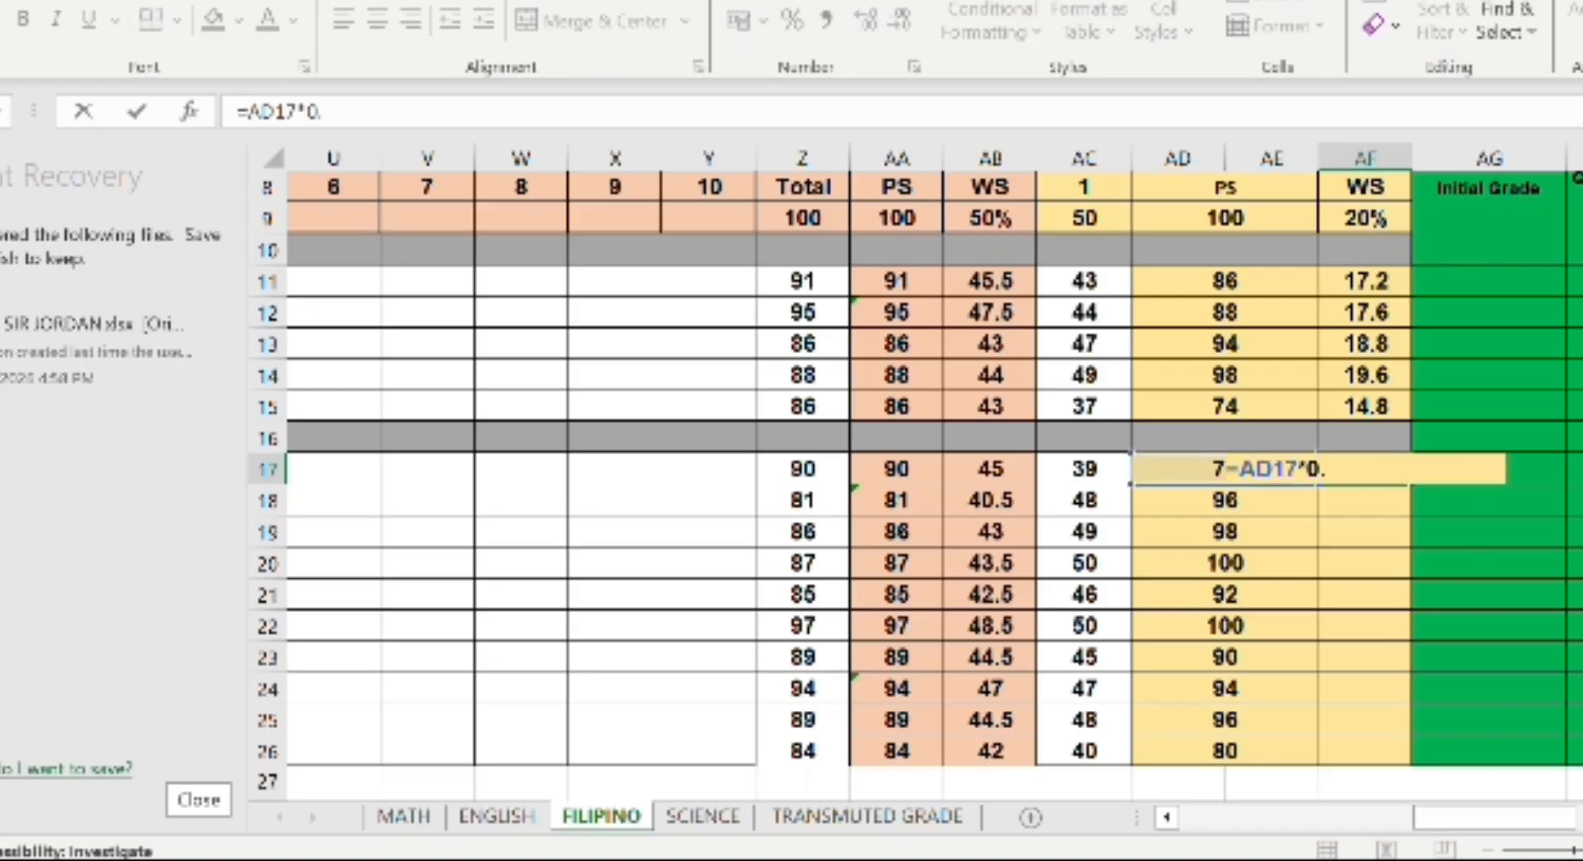
{"action": "key", "text": "Return"}
{"action": "left_click", "coordinate": [1394, 469]}
{"action": "left_click_drag", "start_coordinate": [1411, 485], "coordinate": [1343, 585]}
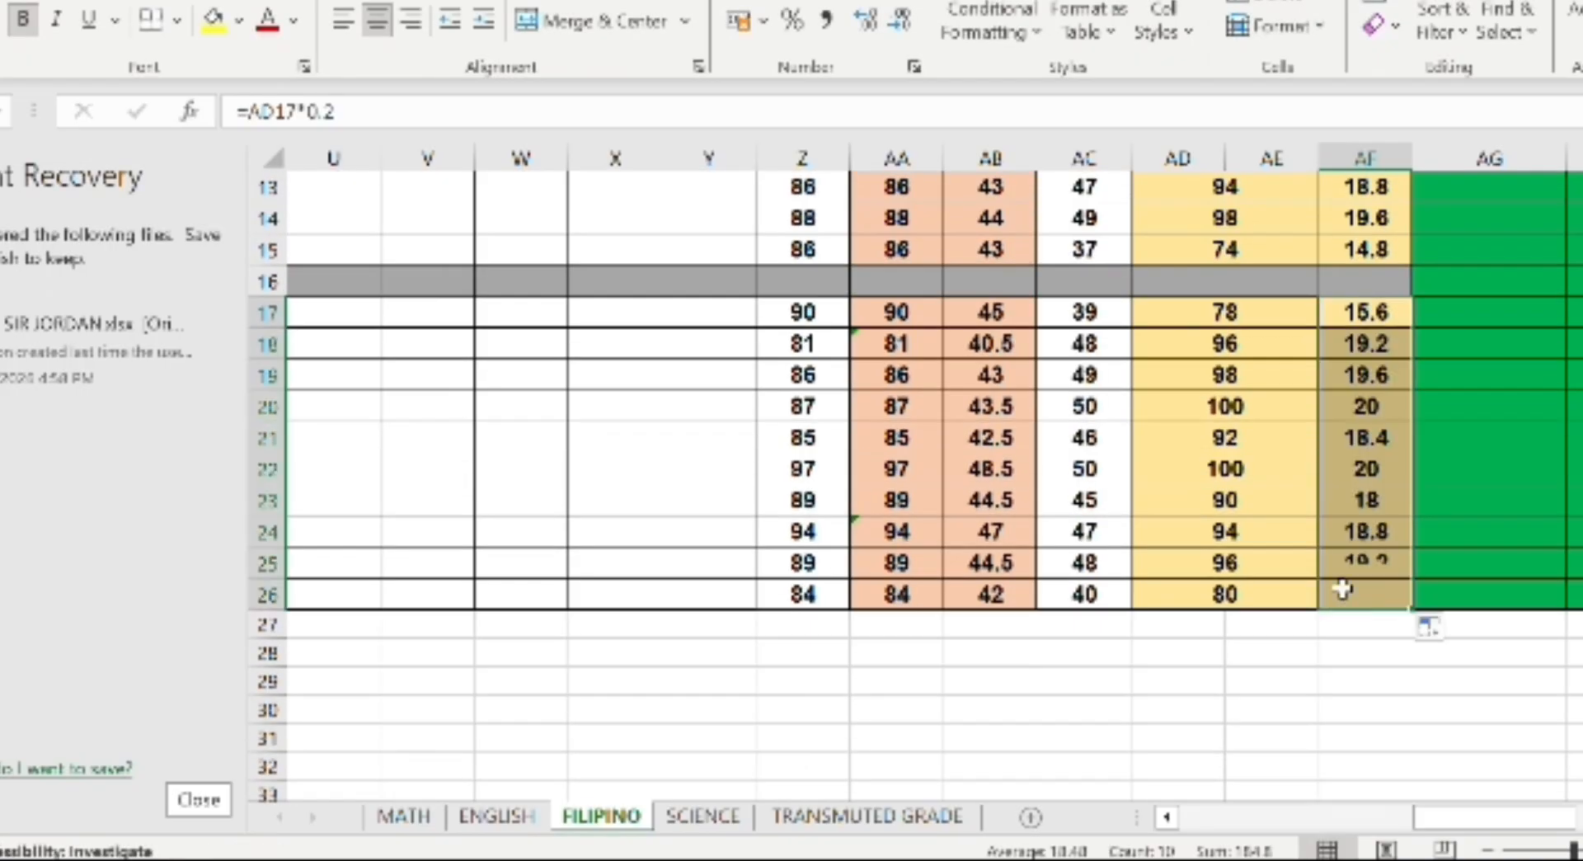
Calculate the first learner's initial grade in AG11 with =SUM(O11,AB11,AF11)
{"action": "scroll", "coordinate": [1484, 577], "scroll_direction": "up", "scroll_amount": 2}
{"action": "left_click", "coordinate": [1488, 281]}
{"action": "type", "text": "=sum"}
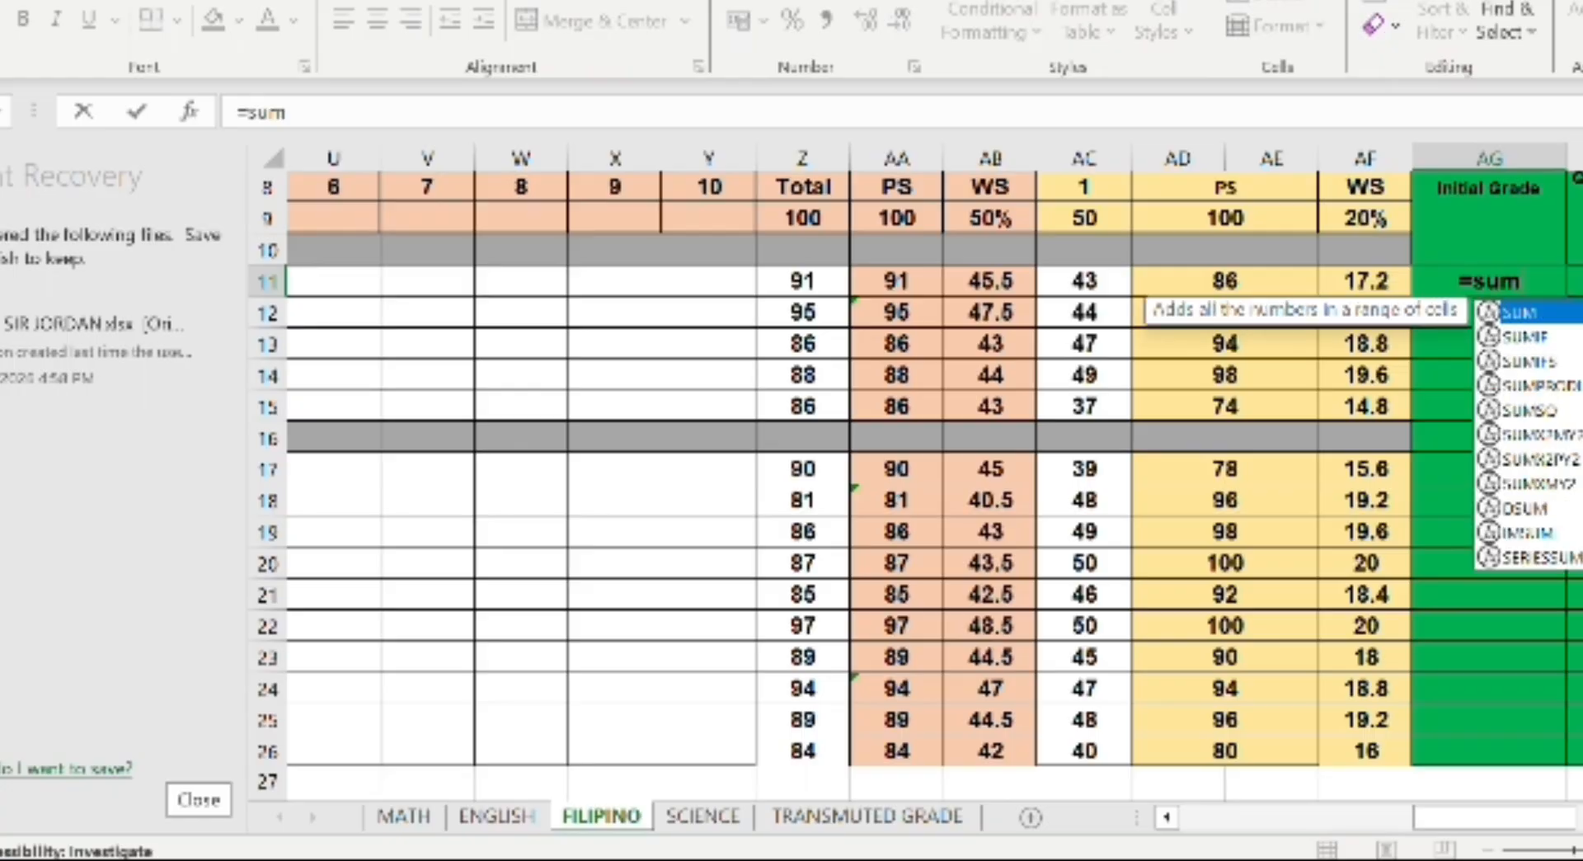
{"action": "double_click", "coordinate": [1522, 312]}
{"action": "scroll", "coordinate": [907, 494], "scroll_direction": "left", "scroll_amount": 5}
{"action": "left_click", "coordinate": [662, 272]}
{"action": "type", "text": ","}
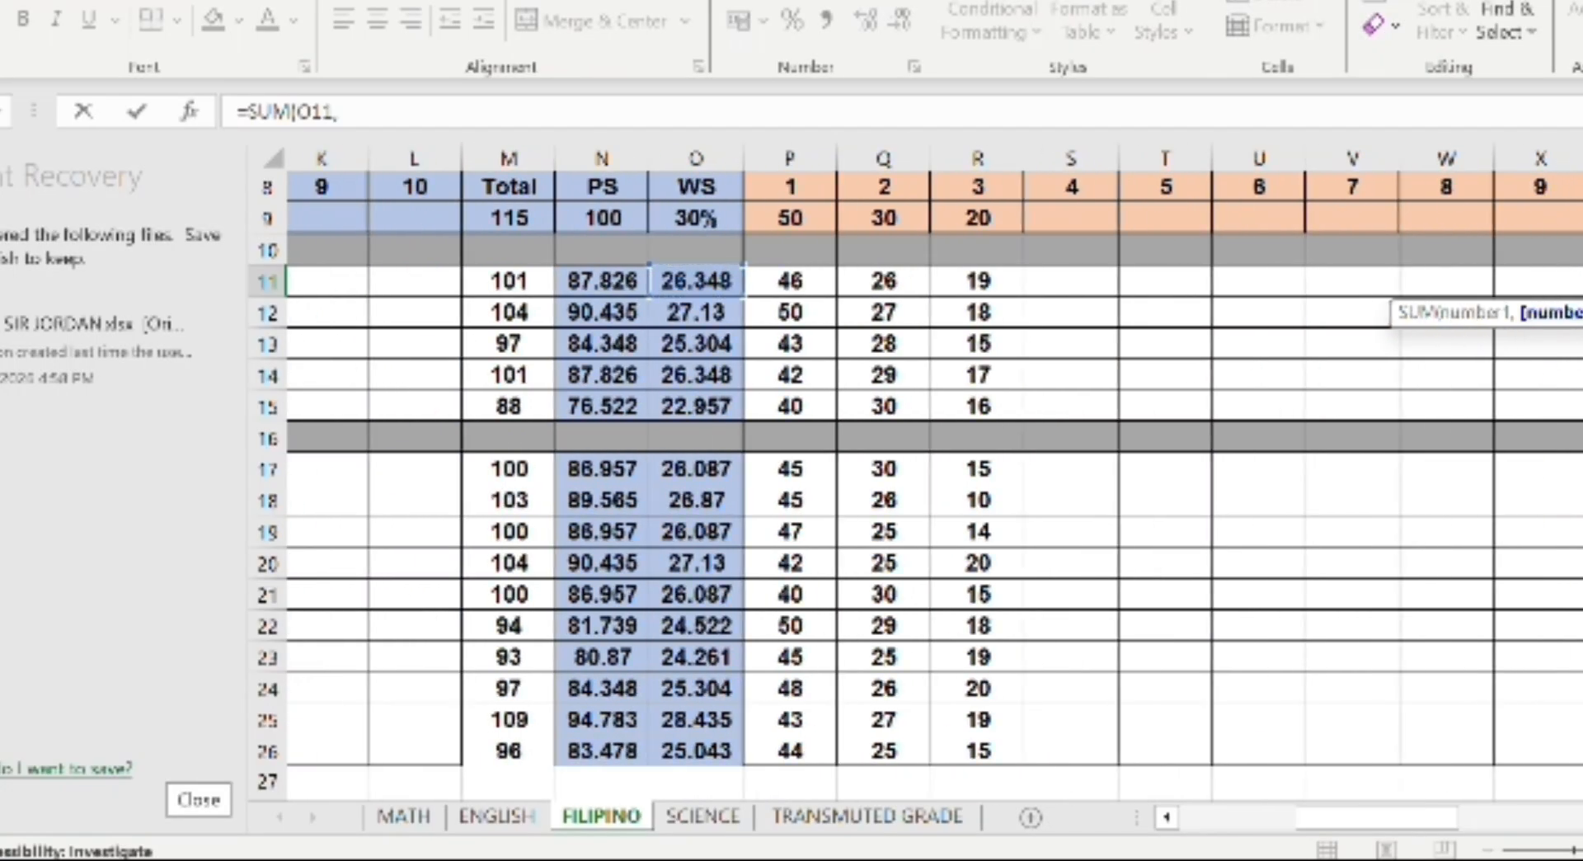
{"action": "scroll", "coordinate": [756, 495], "scroll_direction": "right", "scroll_amount": 4}
{"action": "left_click", "coordinate": [1108, 281]}
{"action": "type", "text": ","}
{"action": "left_click", "coordinate": [1484, 280]}
{"action": "key", "text": "Return"}
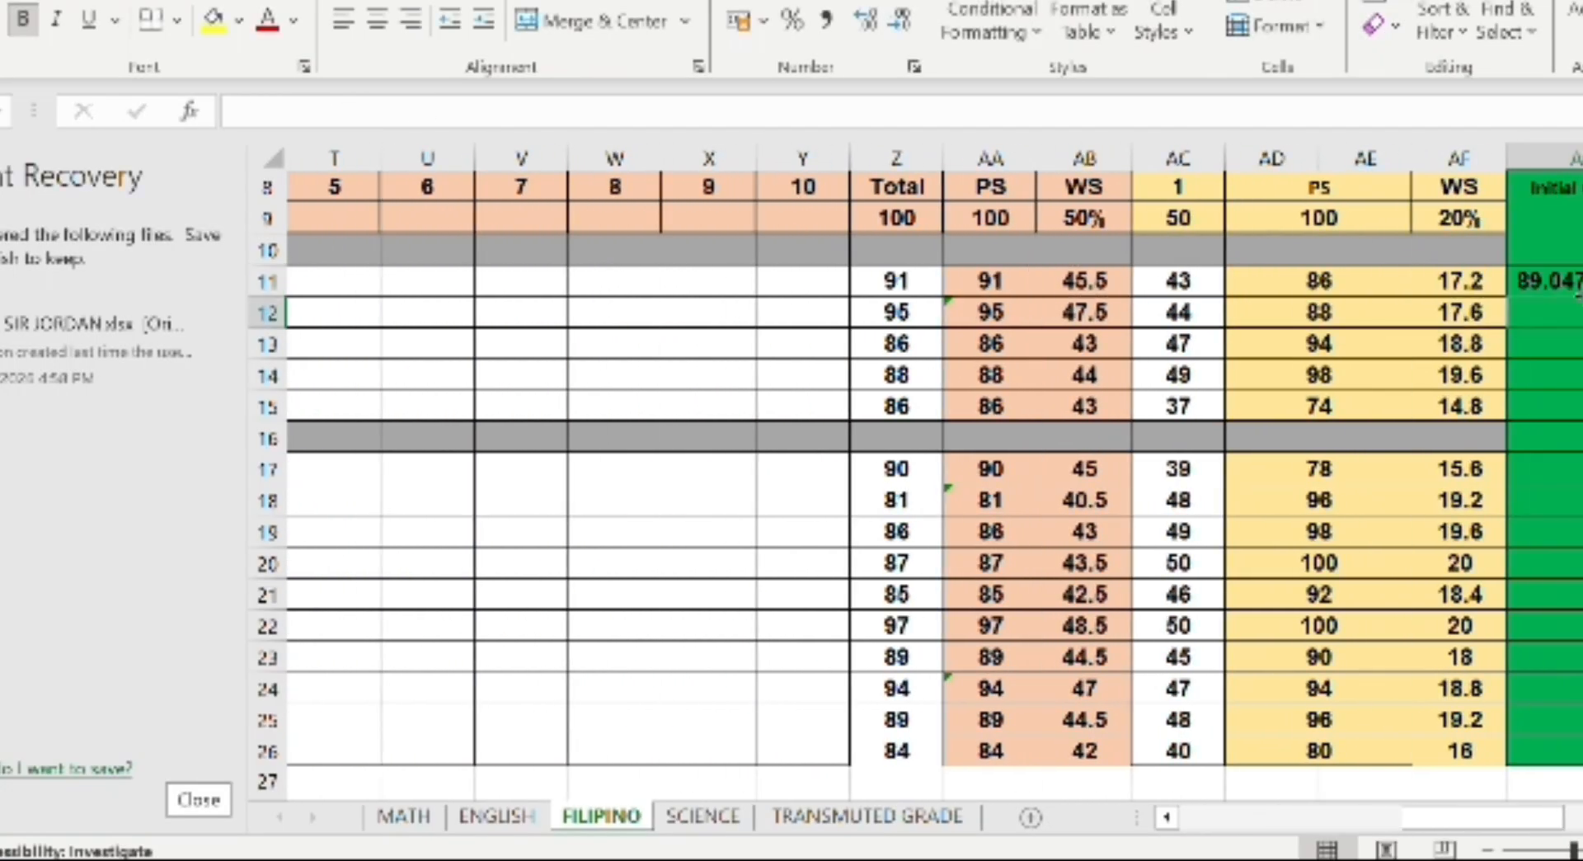
Format the initial grade in AG11 to two decimal places and fill it down to AG26
{"action": "left_click", "coordinate": [1554, 281]}
{"action": "left_click", "coordinate": [899, 20]}
{"action": "left_click", "coordinate": [898, 20]}
{"action": "left_click", "coordinate": [899, 19]}
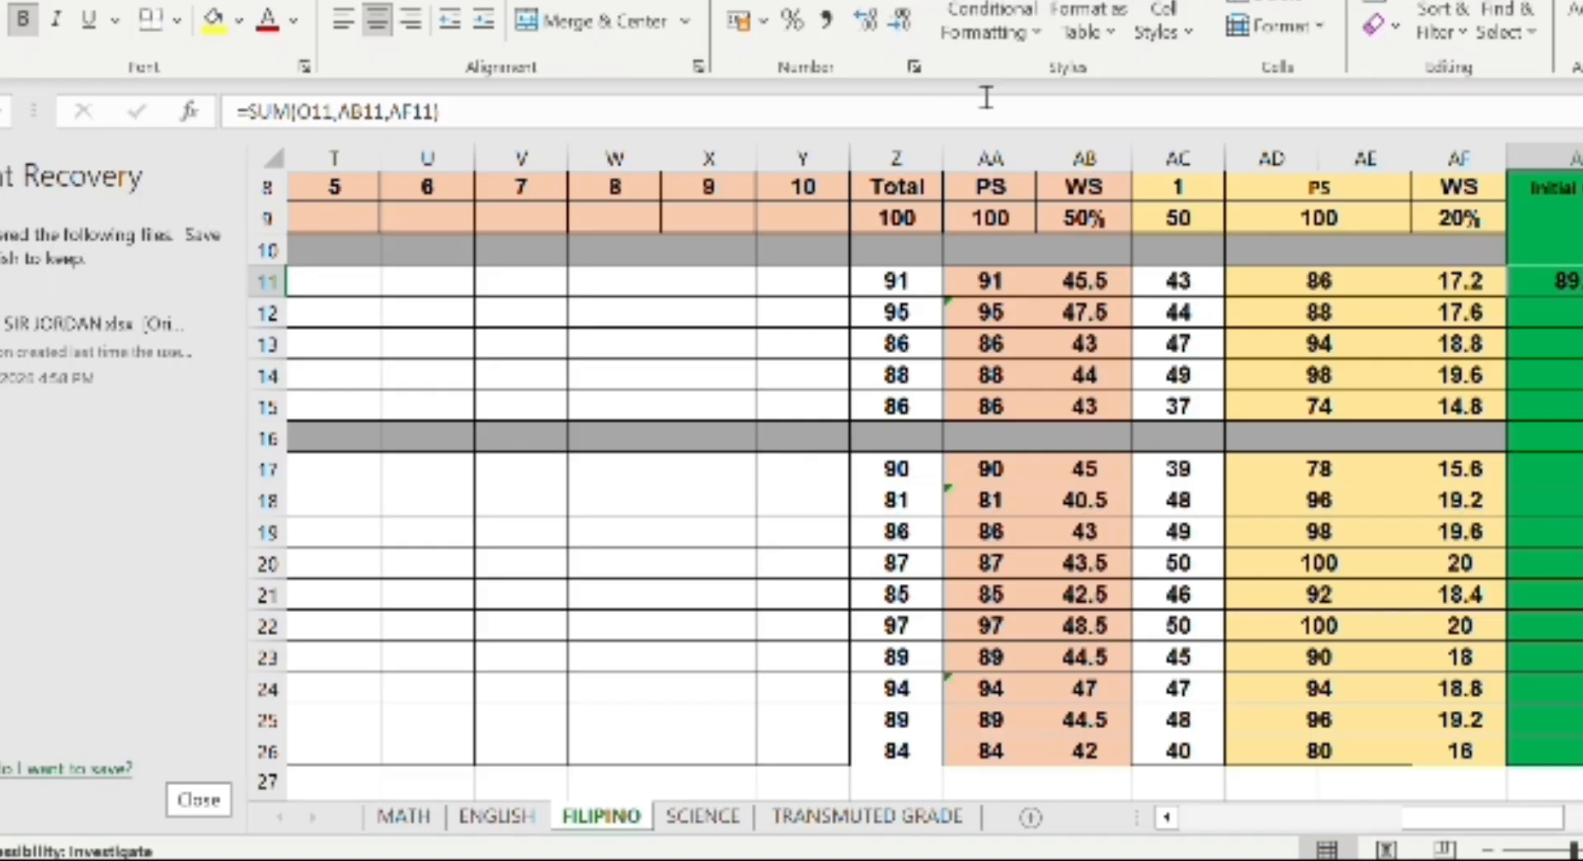
{"action": "left_click", "coordinate": [1557, 309]}
{"action": "left_click", "coordinate": [1554, 285]}
{"action": "left_click_drag", "start_coordinate": [1579, 295], "coordinate": [1571, 752]}
Enter the transmuted quarterly grades 93, 95, 92 and 93 in AH11 to AH14, using the transmutation table
{"action": "scroll", "coordinate": [938, 470], "scroll_direction": "right", "scroll_amount": 2}
{"action": "left_click", "coordinate": [1331, 281]}
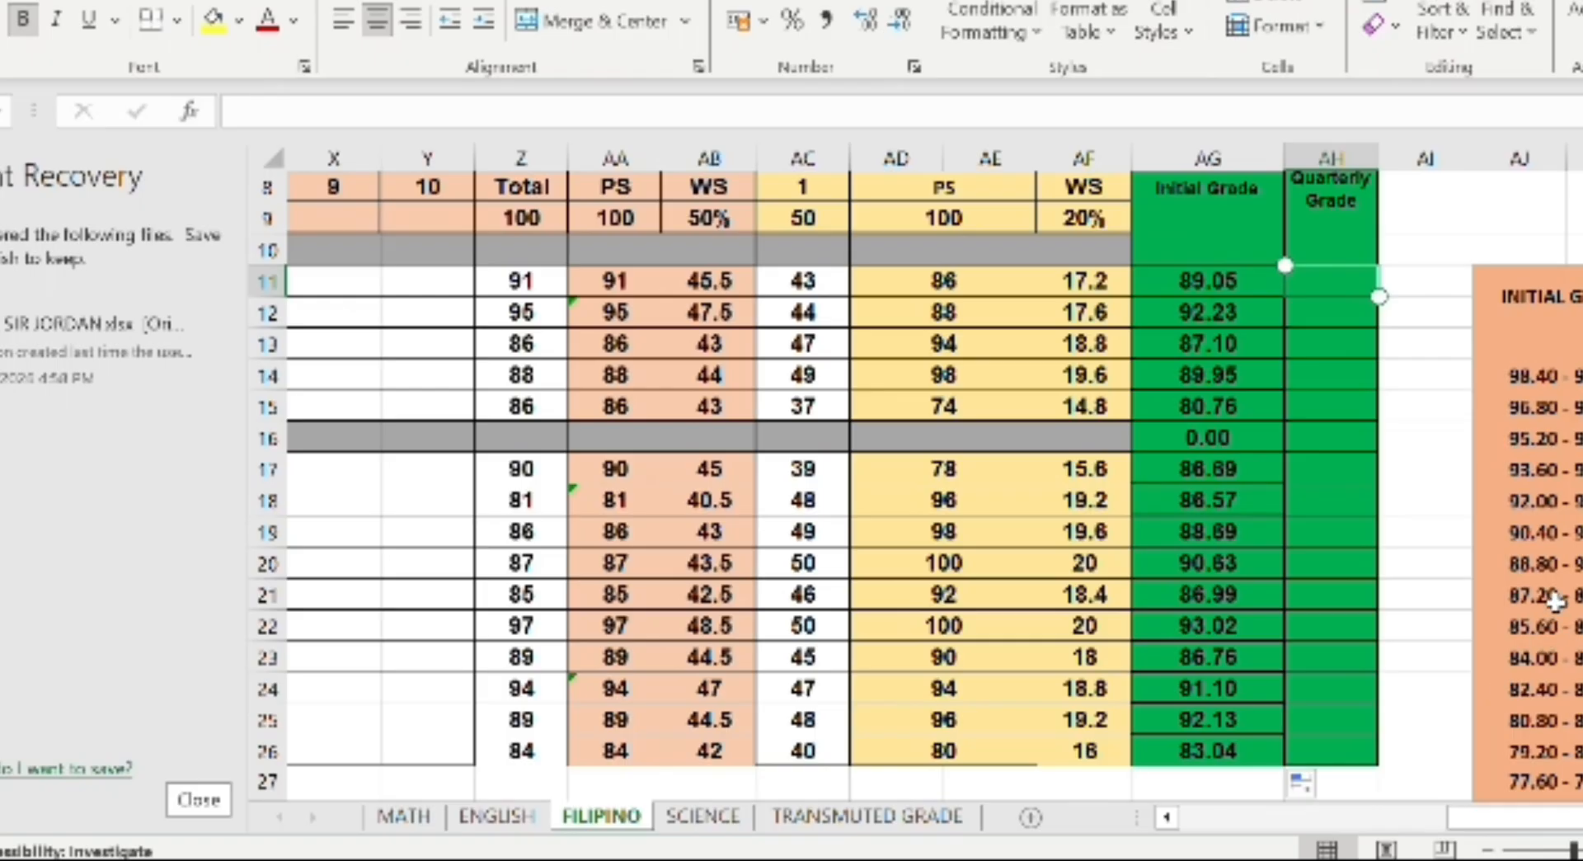
{"action": "scroll", "coordinate": [1551, 575], "scroll_direction": "right", "scroll_amount": 2}
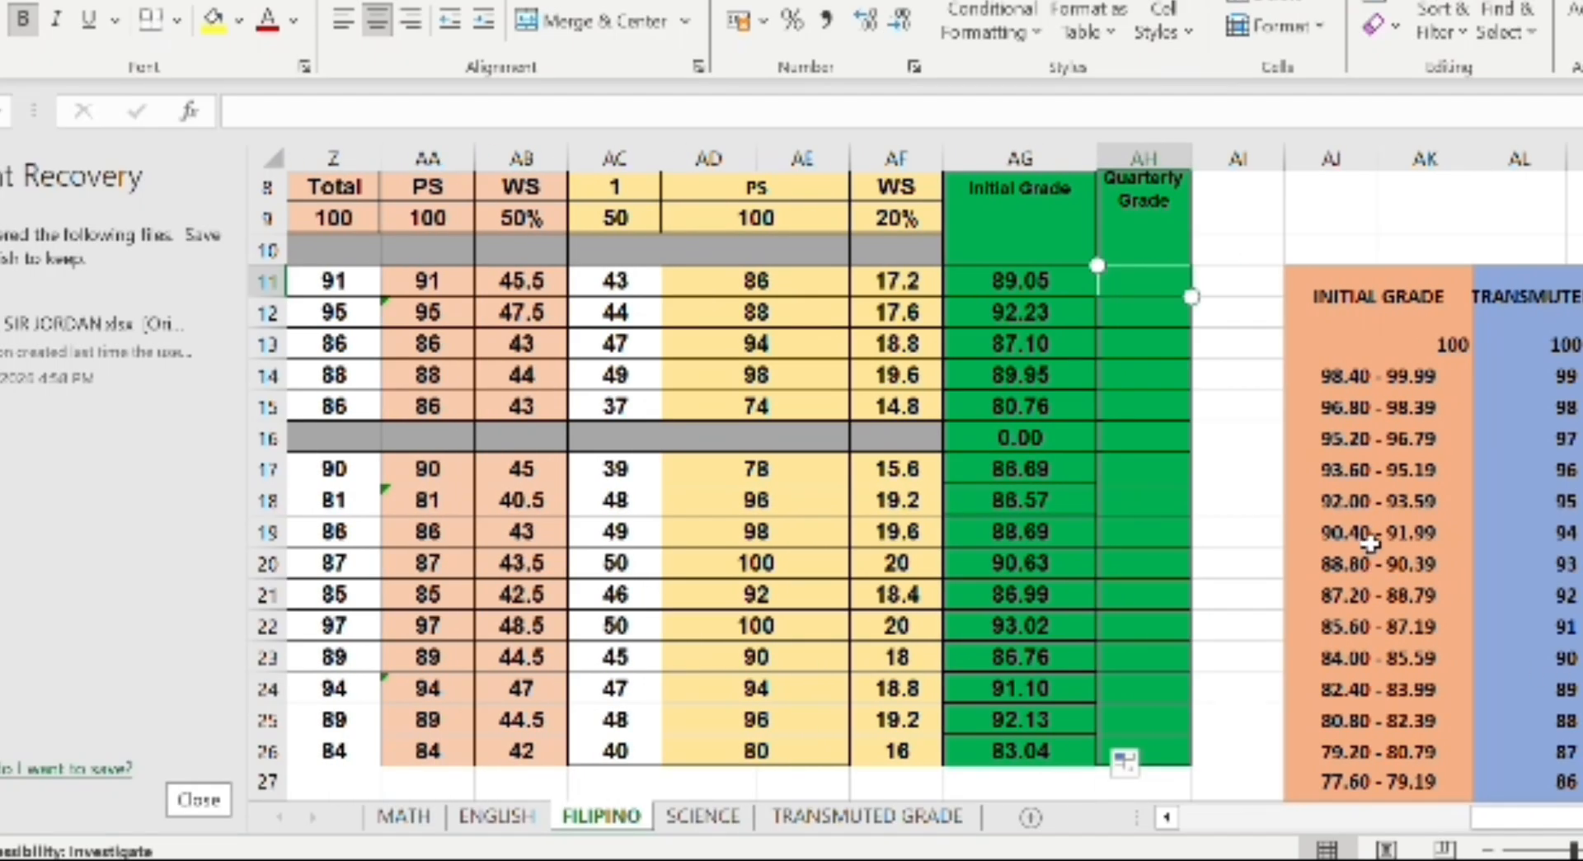
{"action": "type", "text": "93"}
{"action": "key", "text": "Return"}
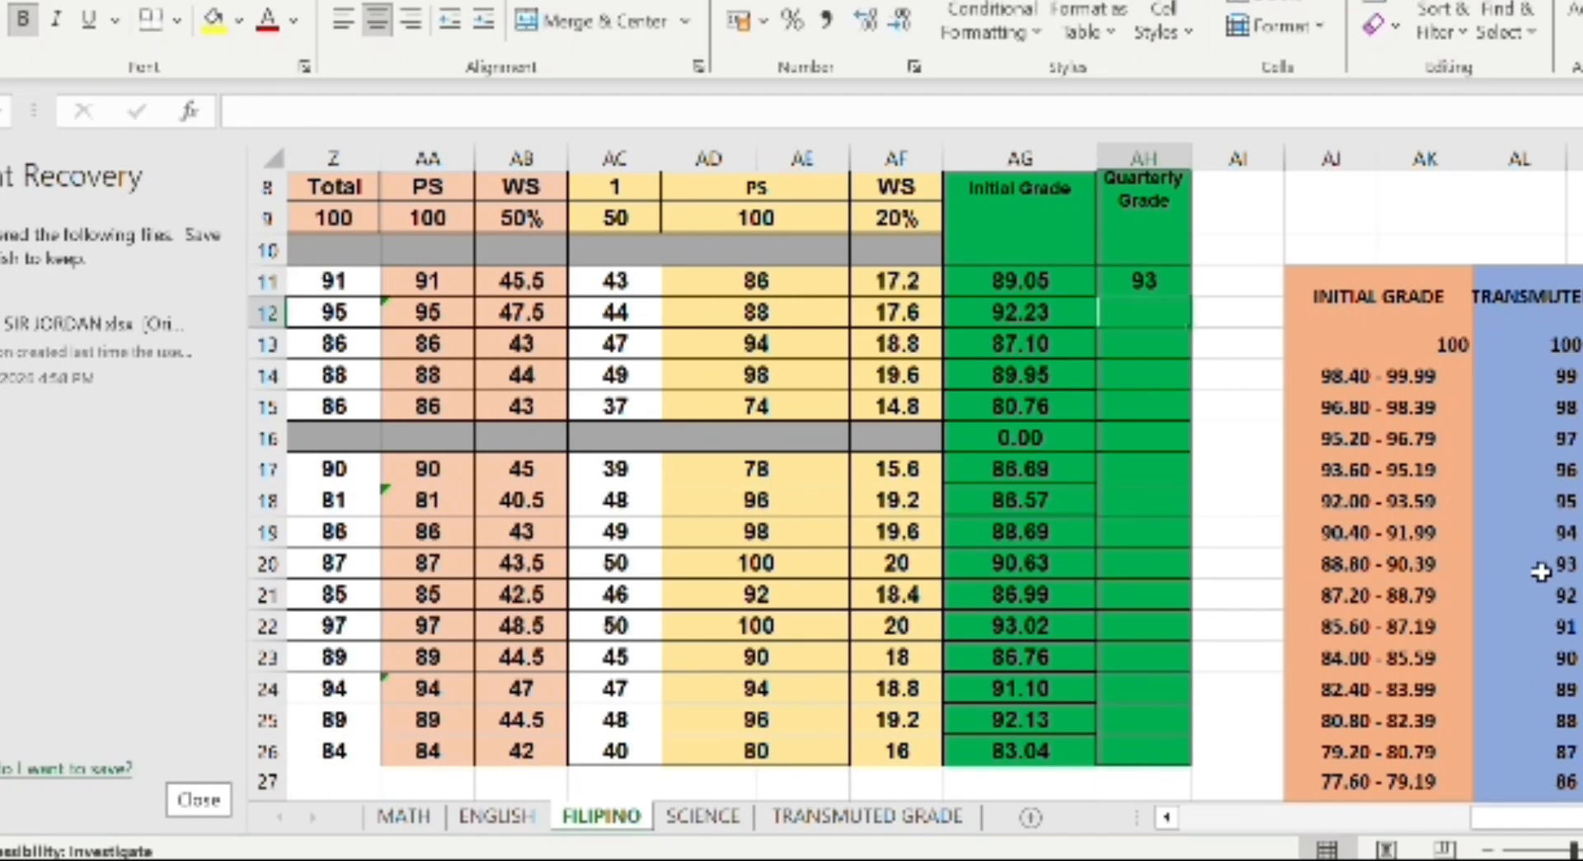
{"action": "type", "text": "95"}
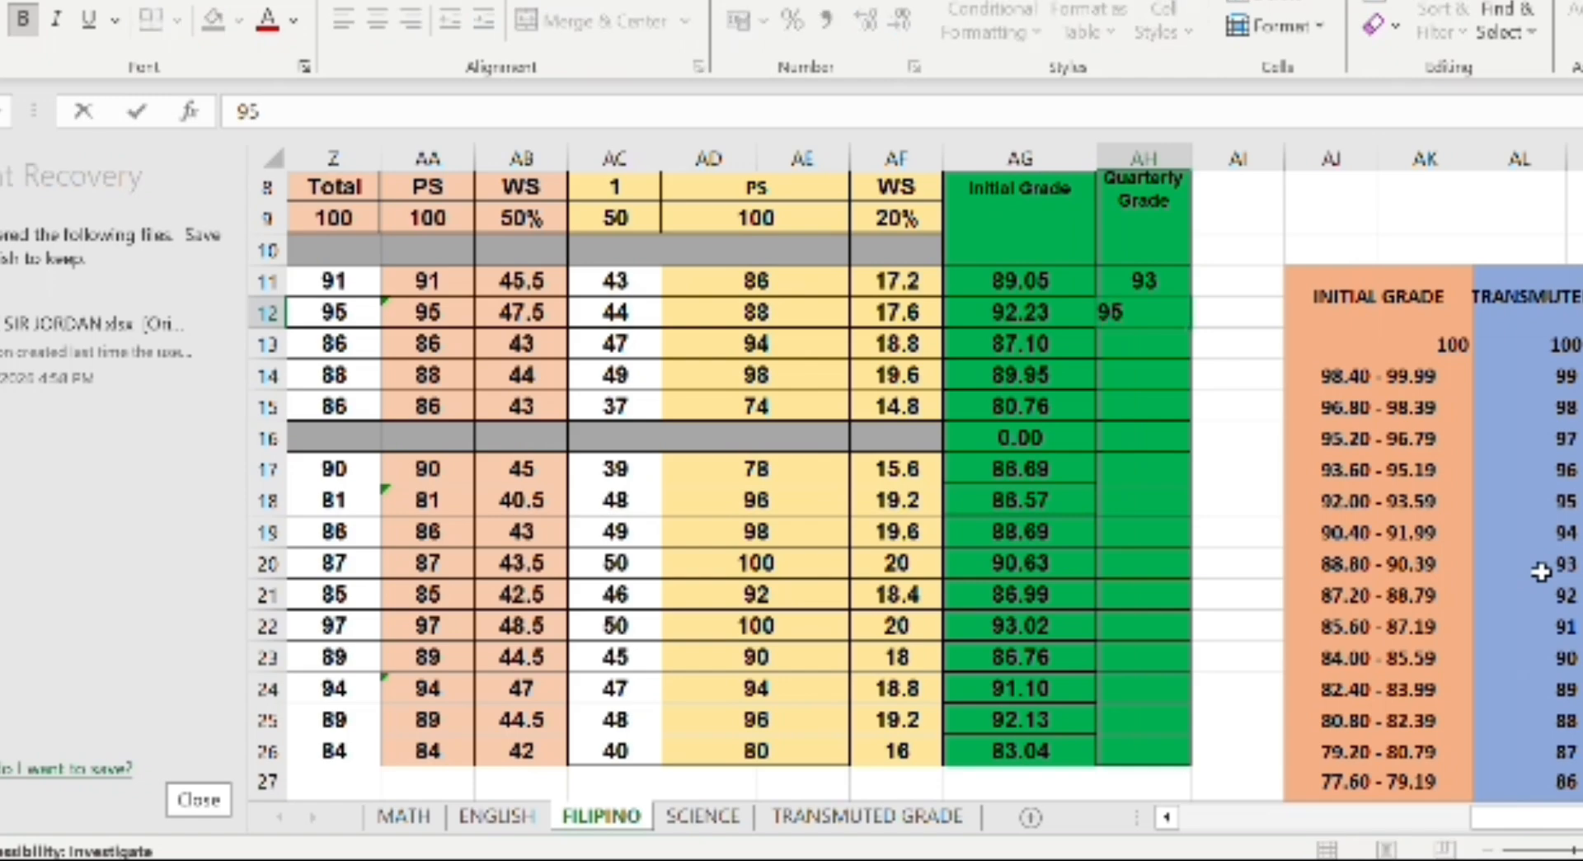
{"action": "key", "text": "Return"}
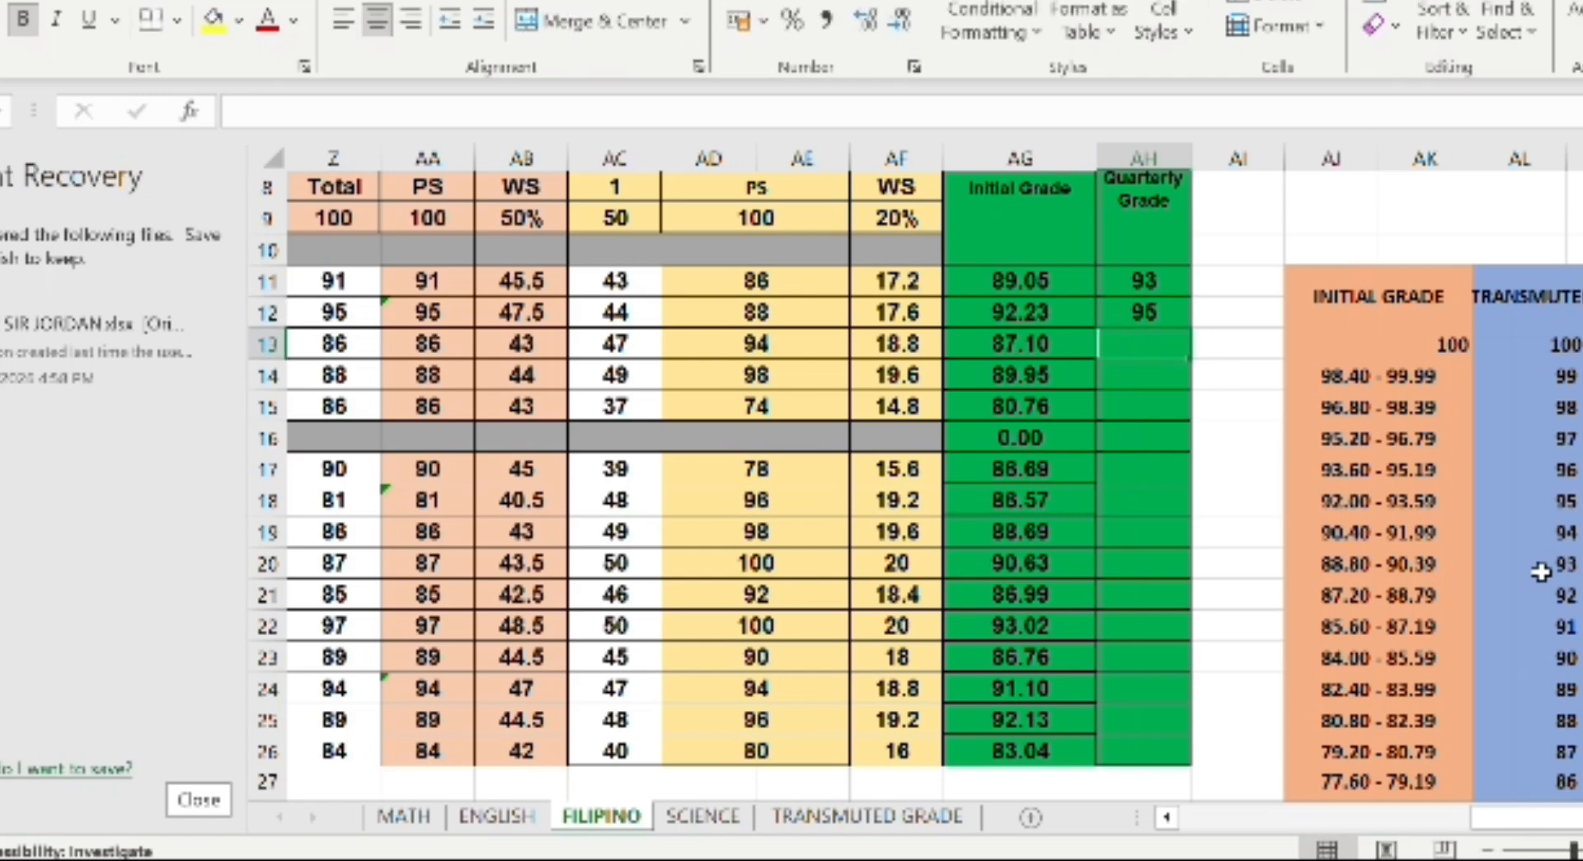
{"action": "type", "text": "92"}
{"action": "key", "text": "Return"}
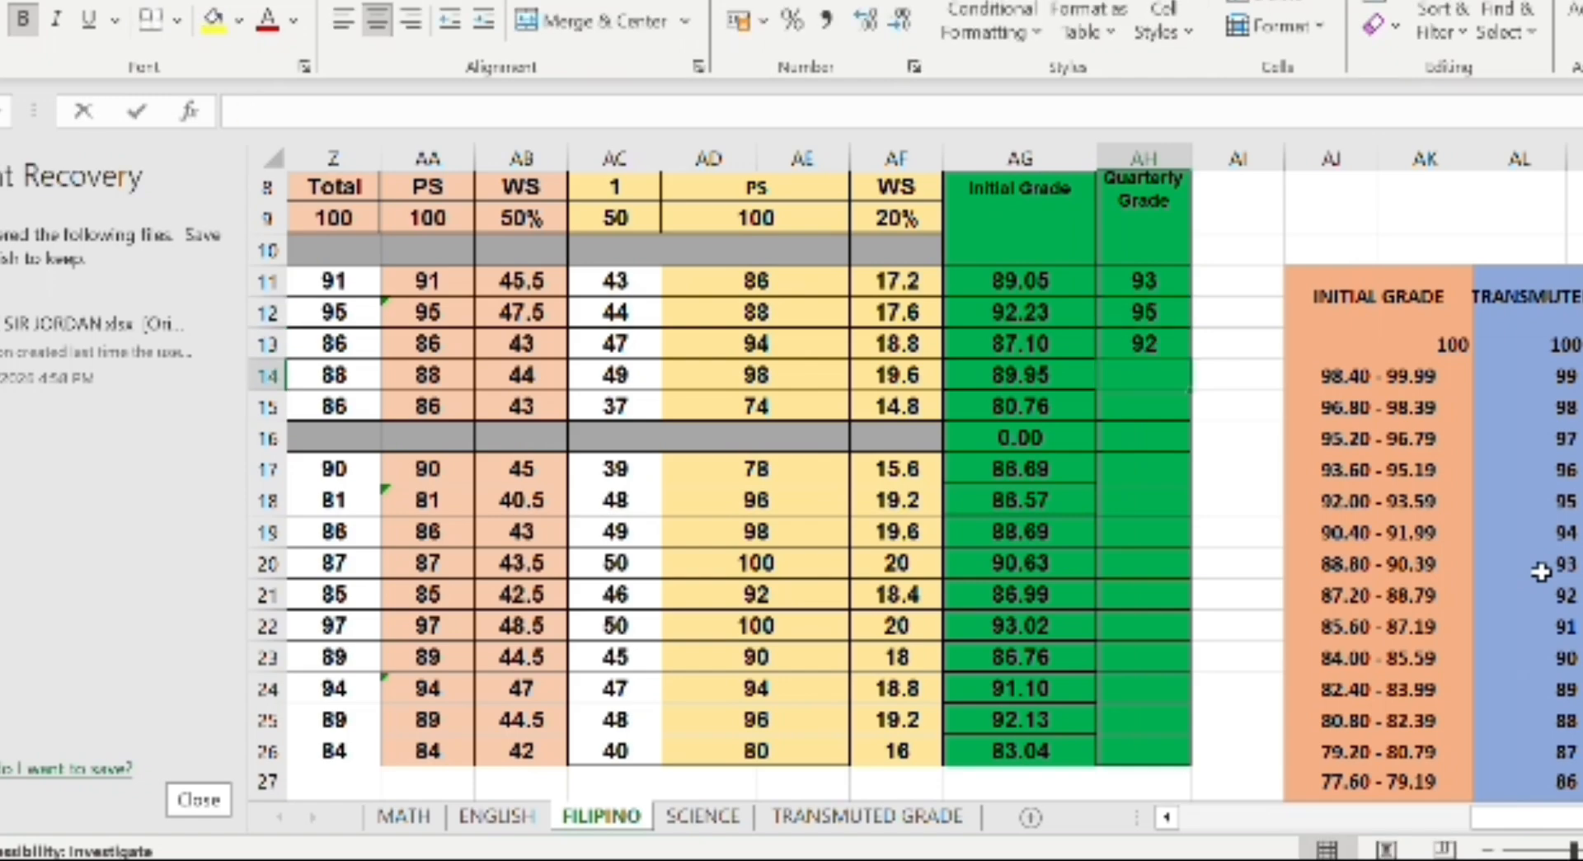
{"action": "type", "text": "93"}
{"action": "key", "text": "Return"}
Clear the initial grade from divider cell AG16 and enter the quarterly grade 88 in AH15
{"action": "left_click", "coordinate": [1085, 434]}
{"action": "key", "text": "Delete"}
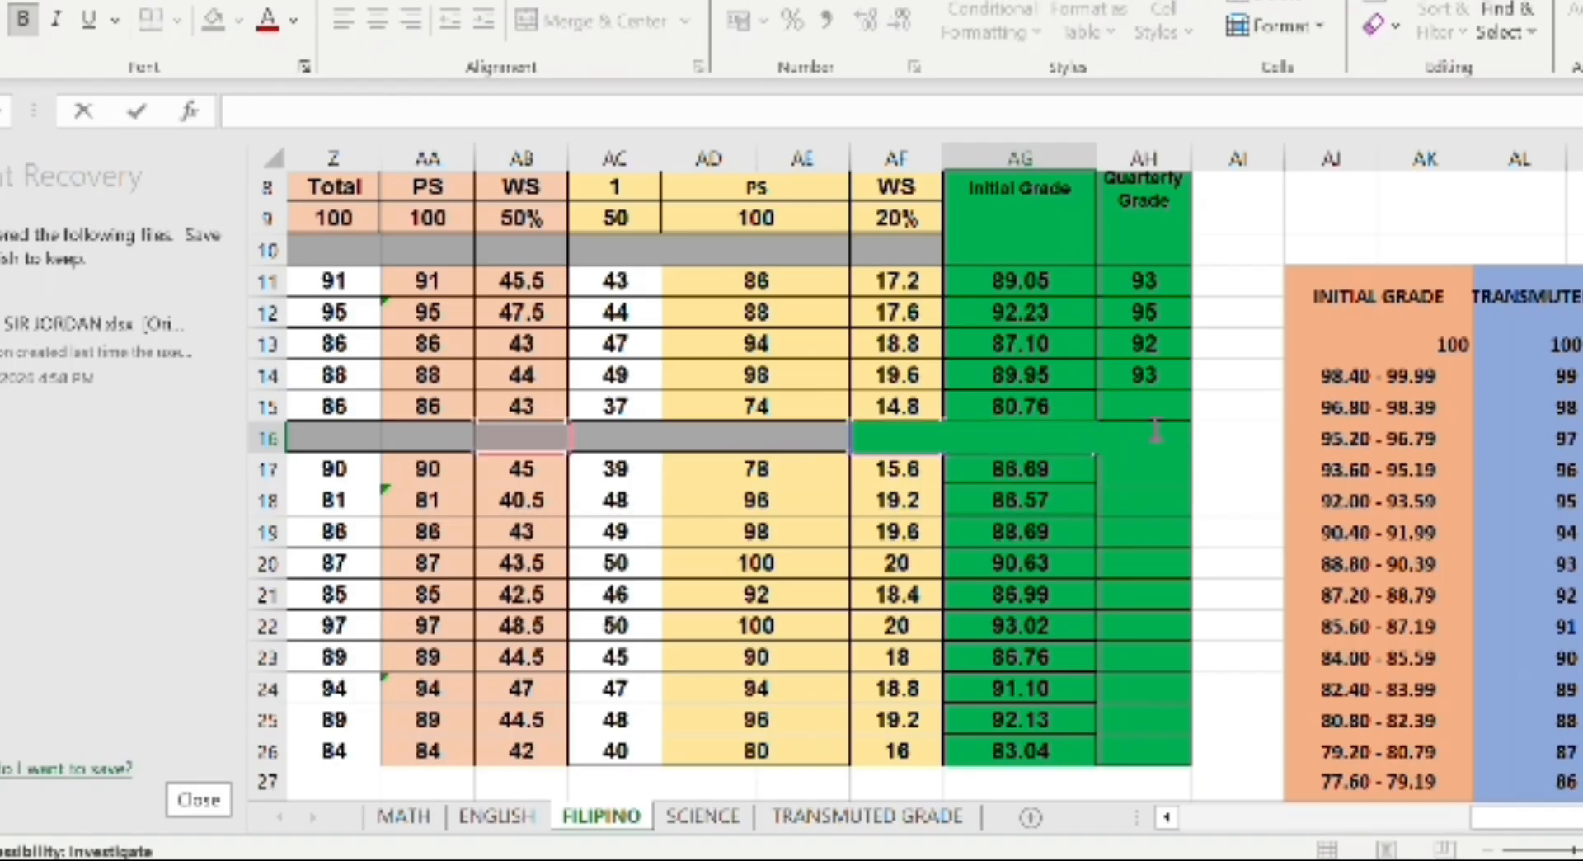
{"action": "left_click", "coordinate": [1118, 441]}
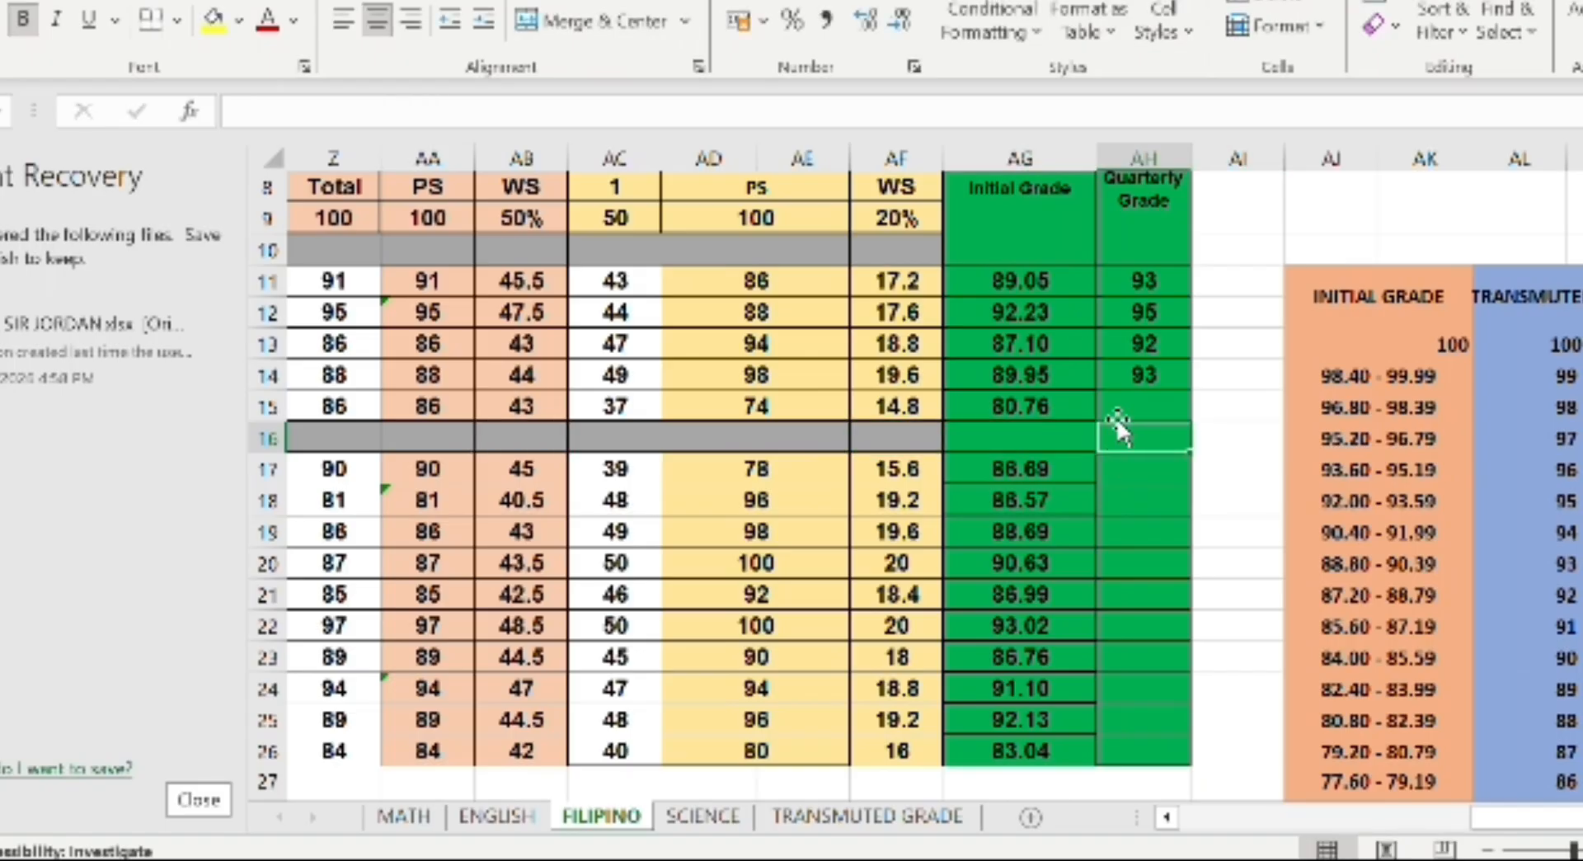
{"action": "left_click", "coordinate": [1117, 419]}
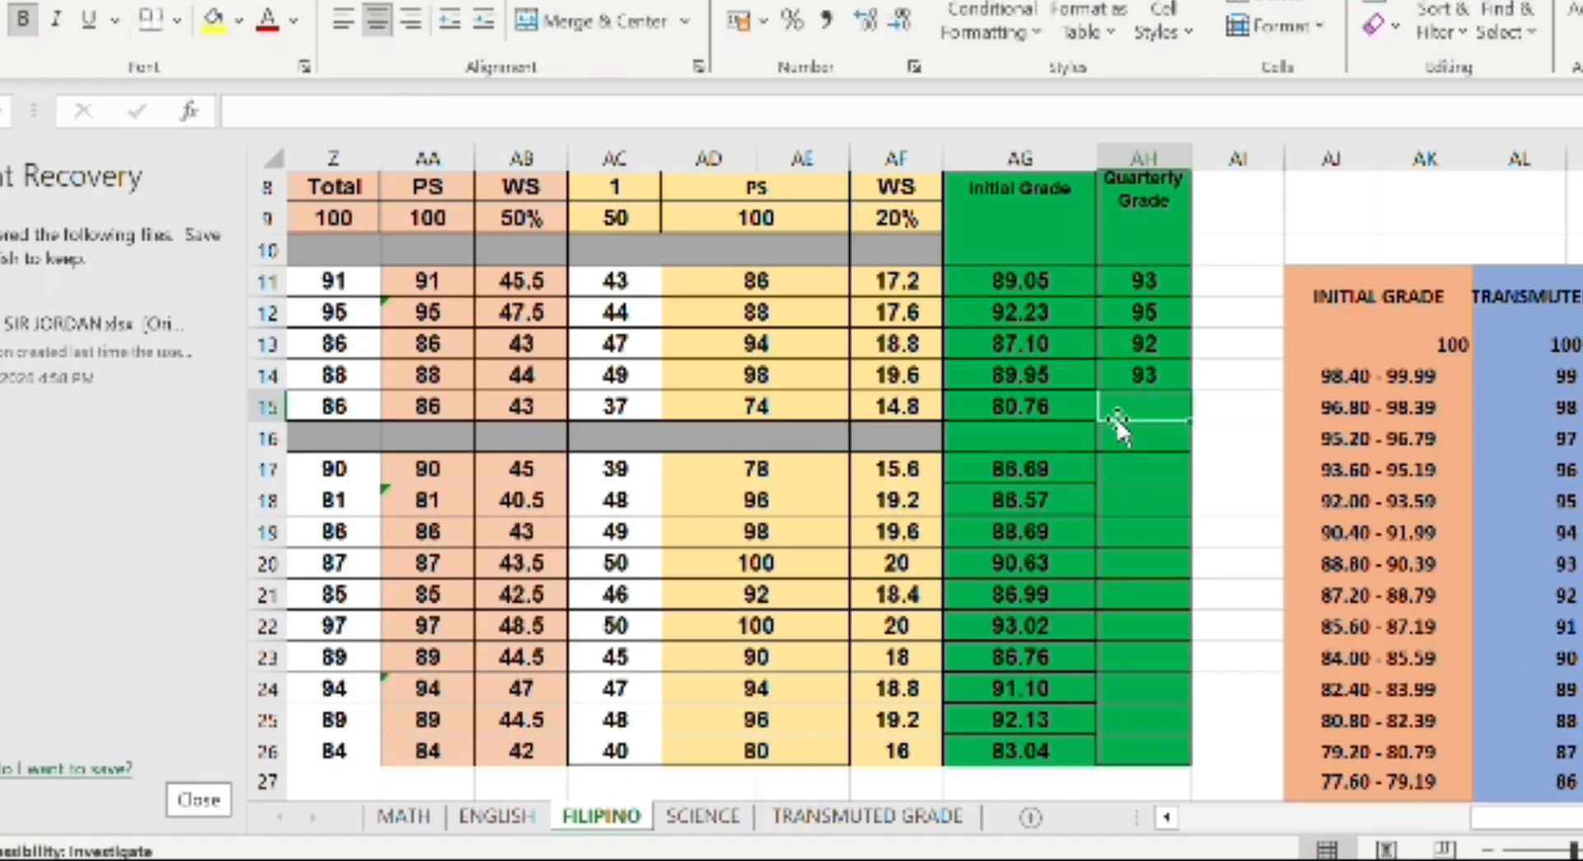
{"action": "type", "text": "88"}
{"action": "key", "text": "Return"}
{"action": "key", "text": "Return"}
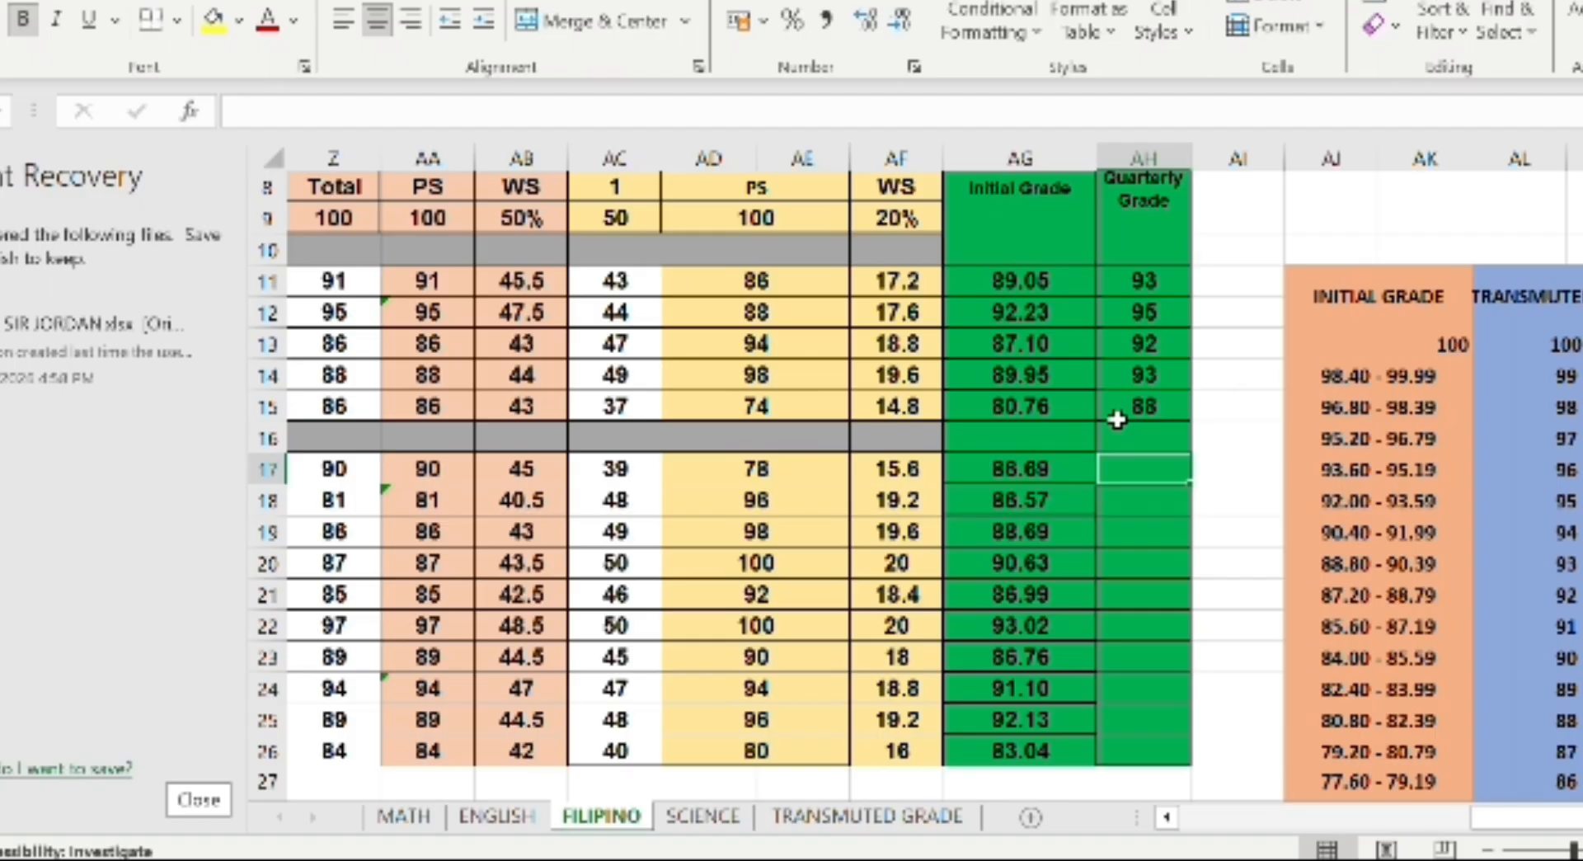
Enter the transmuted quarterly grades 91, 91, 92, 94 and 91 in AH17 to AH21
{"action": "type", "text": "91"}
{"action": "key", "text": "Return"}
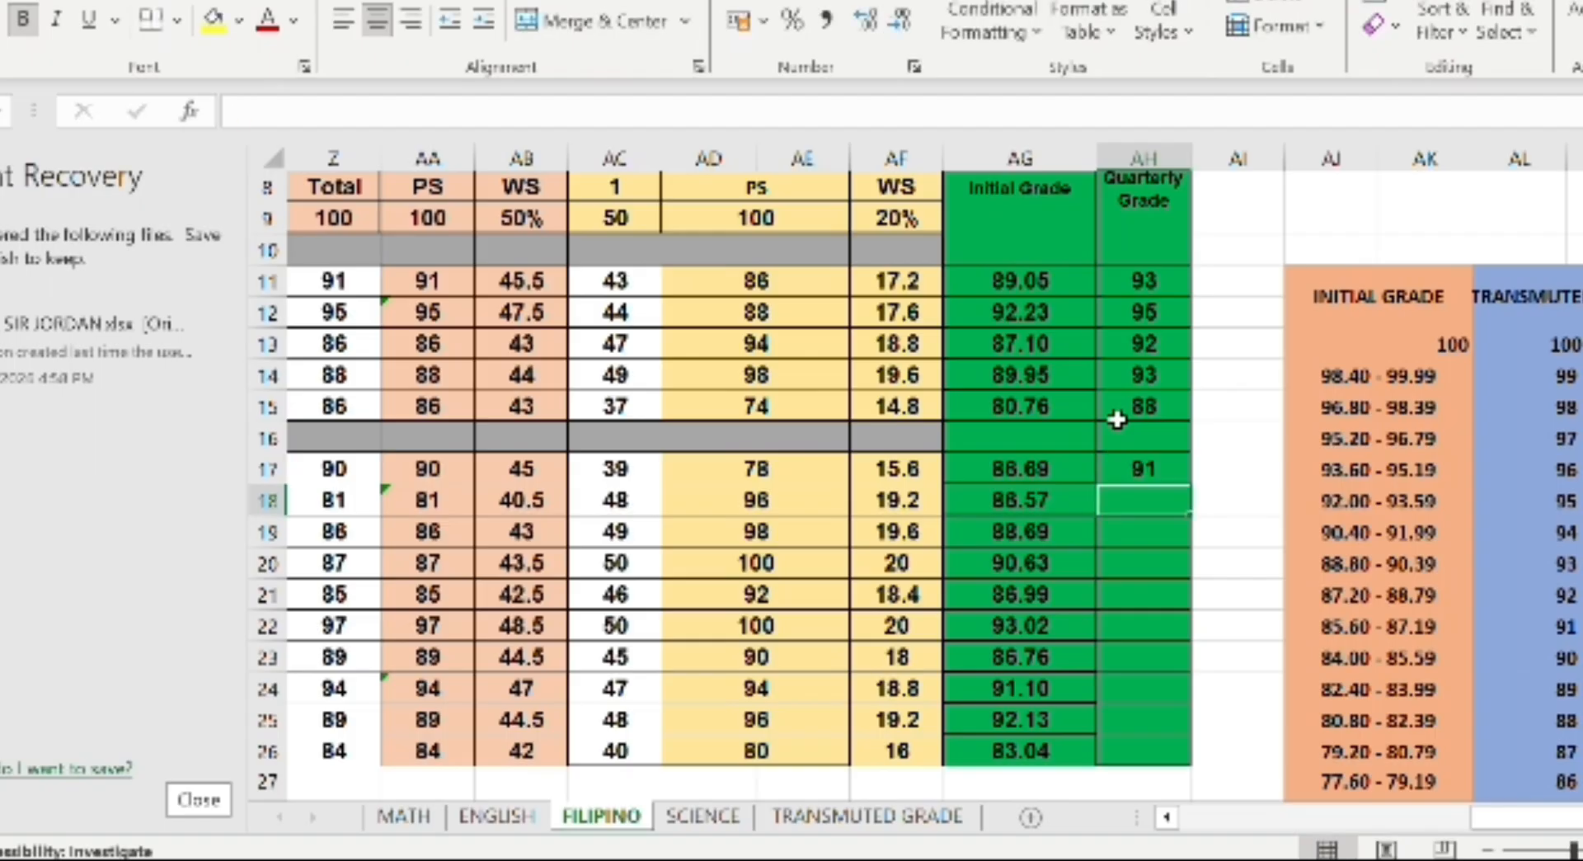
{"action": "type", "text": "91"}
{"action": "key", "text": "Return"}
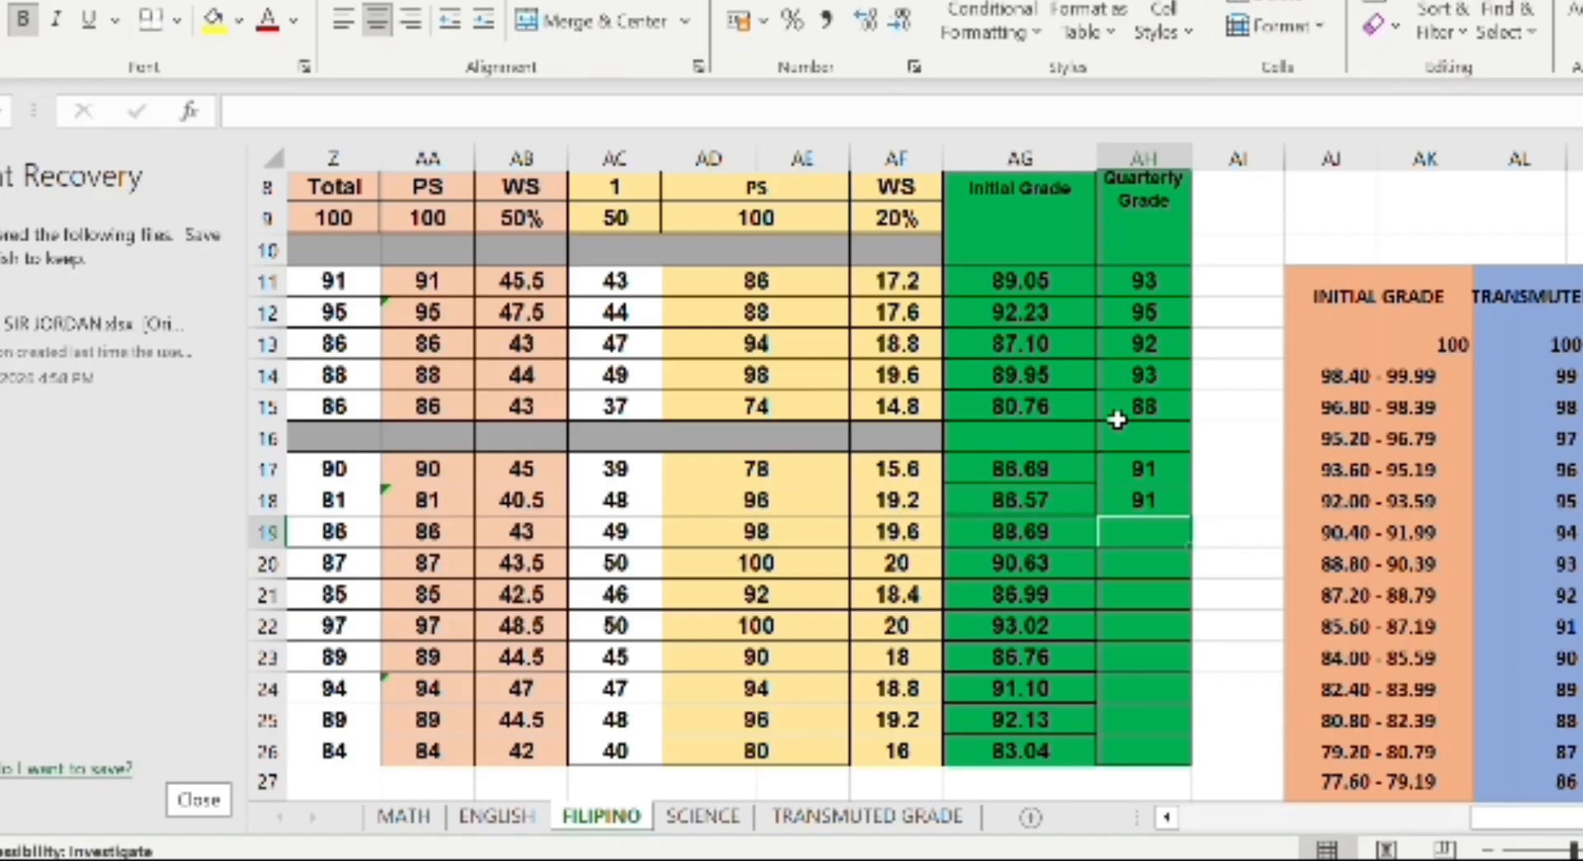
{"action": "type", "text": "92"}
{"action": "key", "text": "Return"}
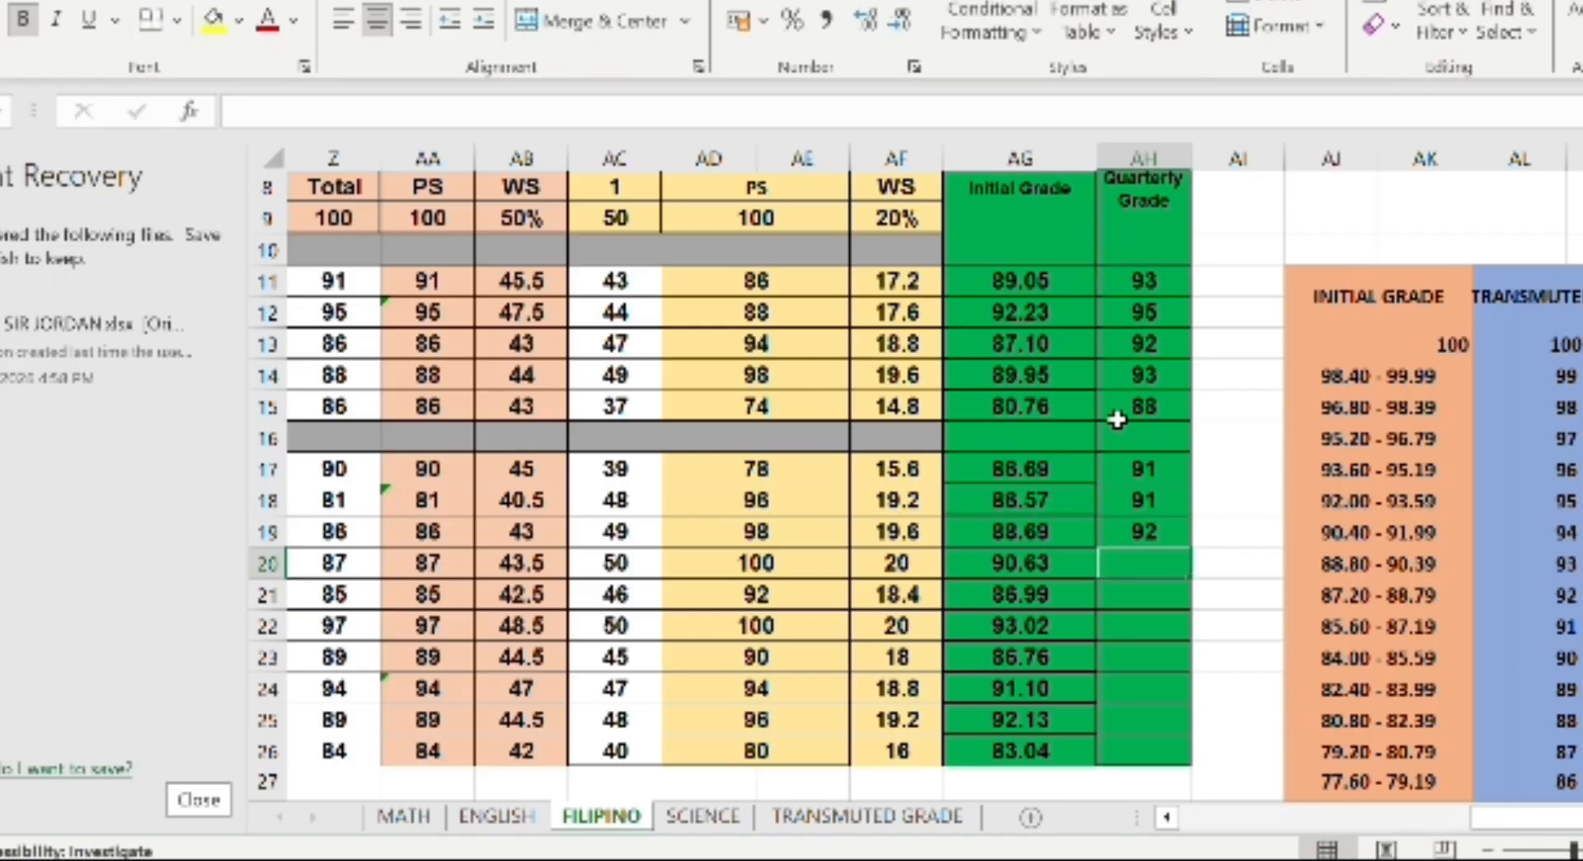
{"action": "type", "text": "94"}
{"action": "key", "text": "Return"}
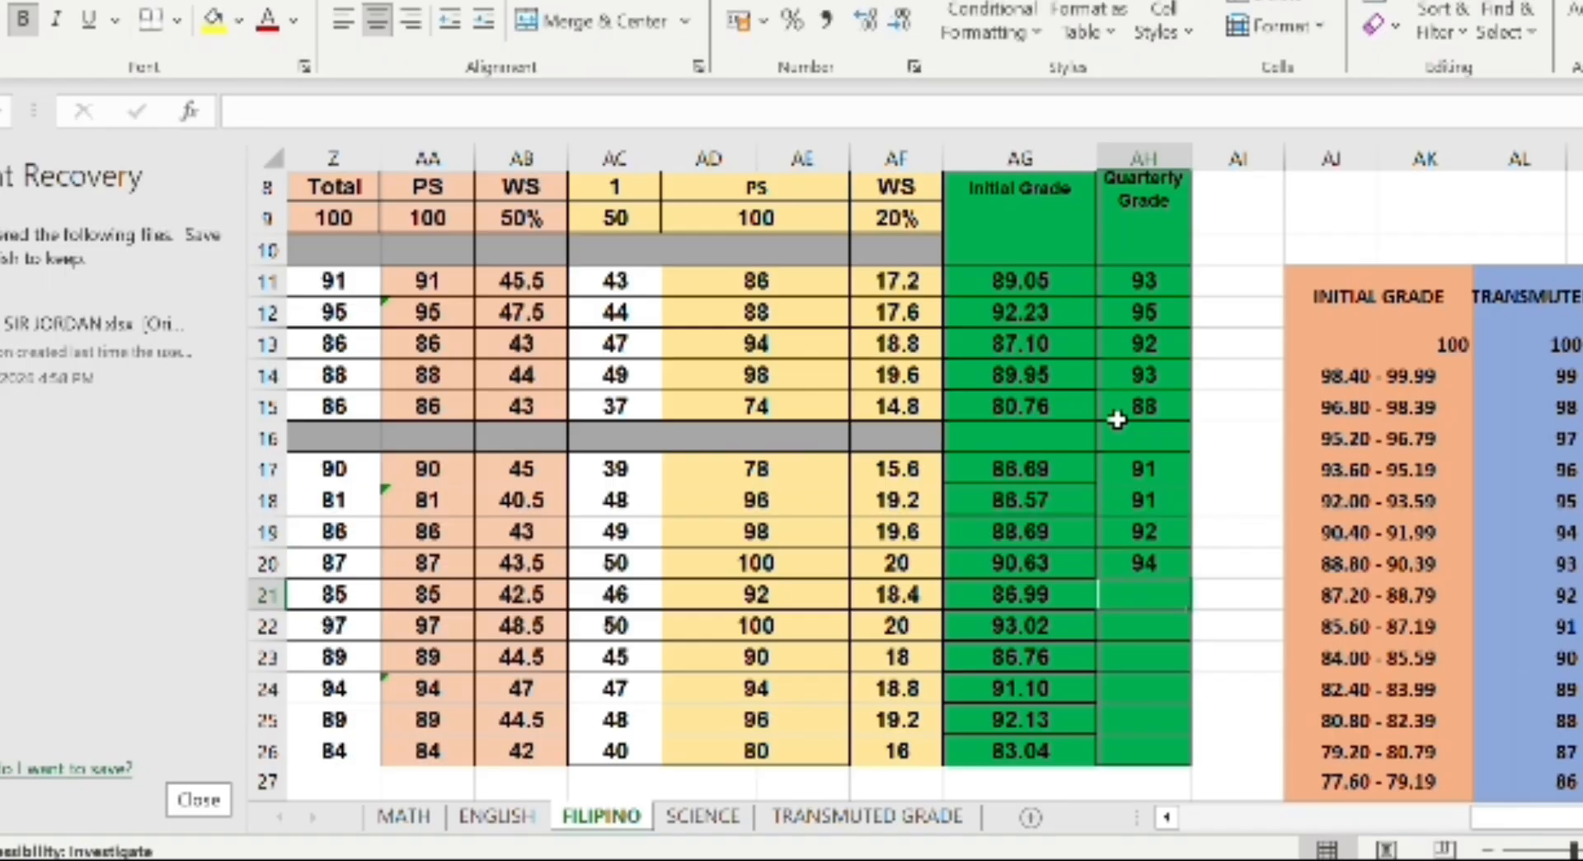
{"action": "type", "text": "91"}
{"action": "key", "text": "Return"}
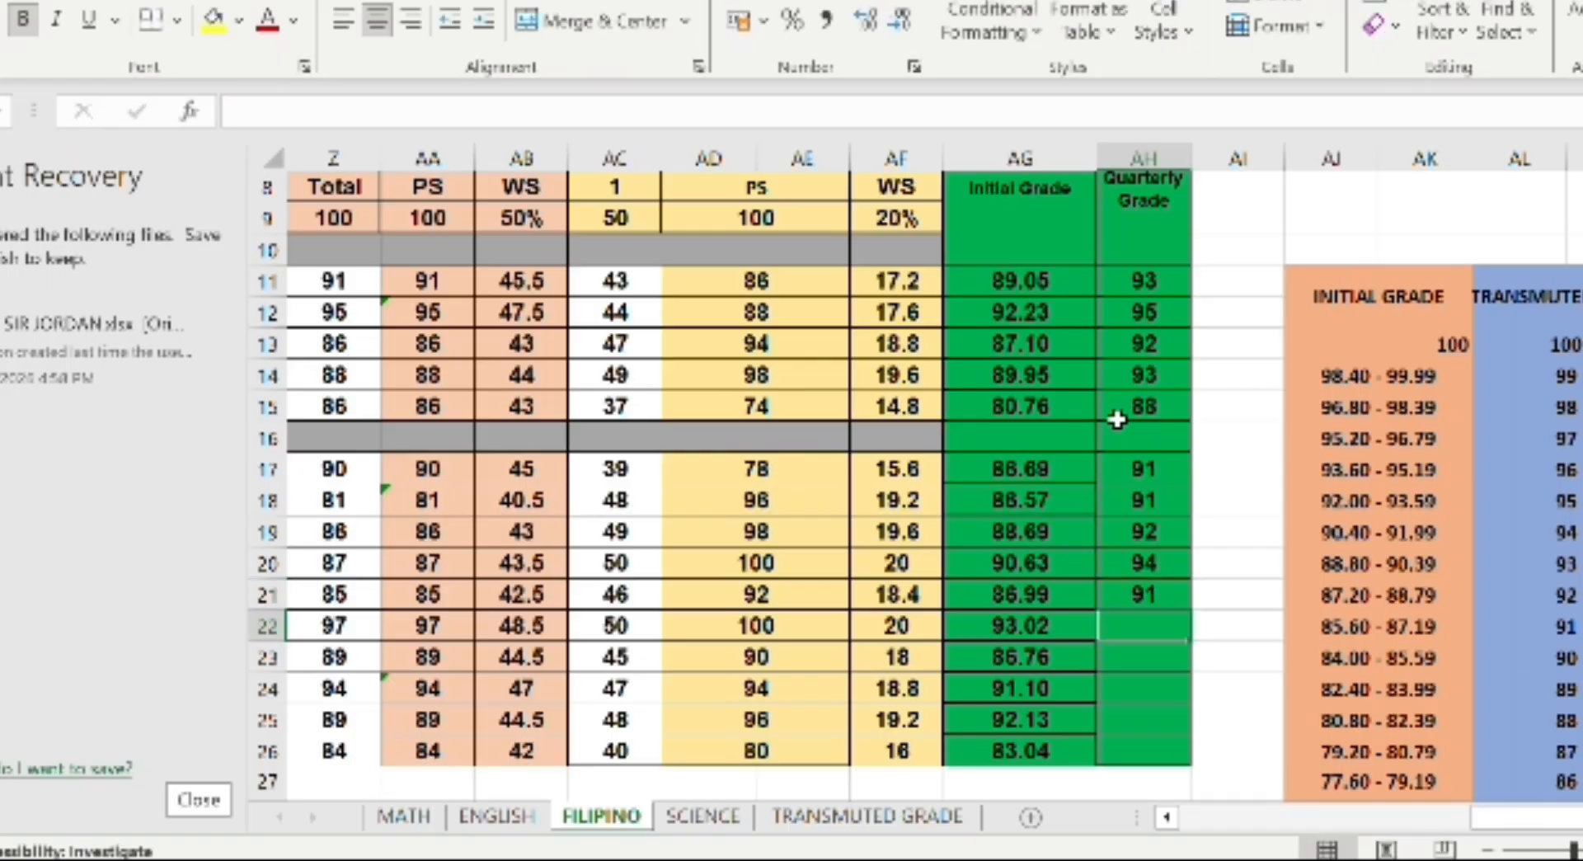
Enter the transmuted quarterly grades 95, 91, 94, 95 and 89 in AH22 to AH26
{"action": "type", "text": "95"}
{"action": "key", "text": "Return"}
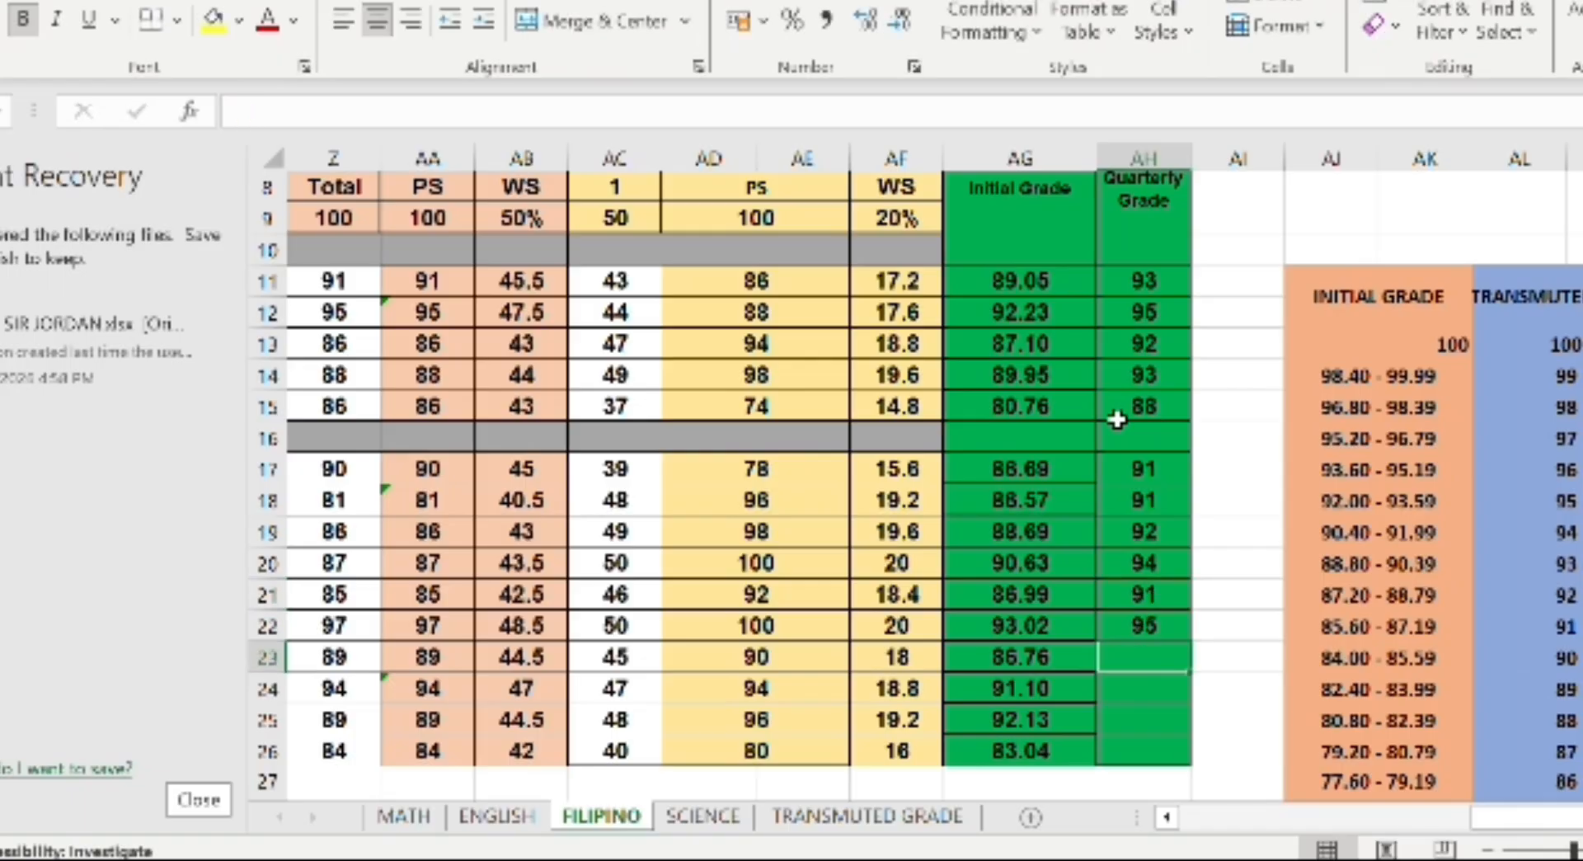
{"action": "type", "text": "91"}
{"action": "key", "text": "Return"}
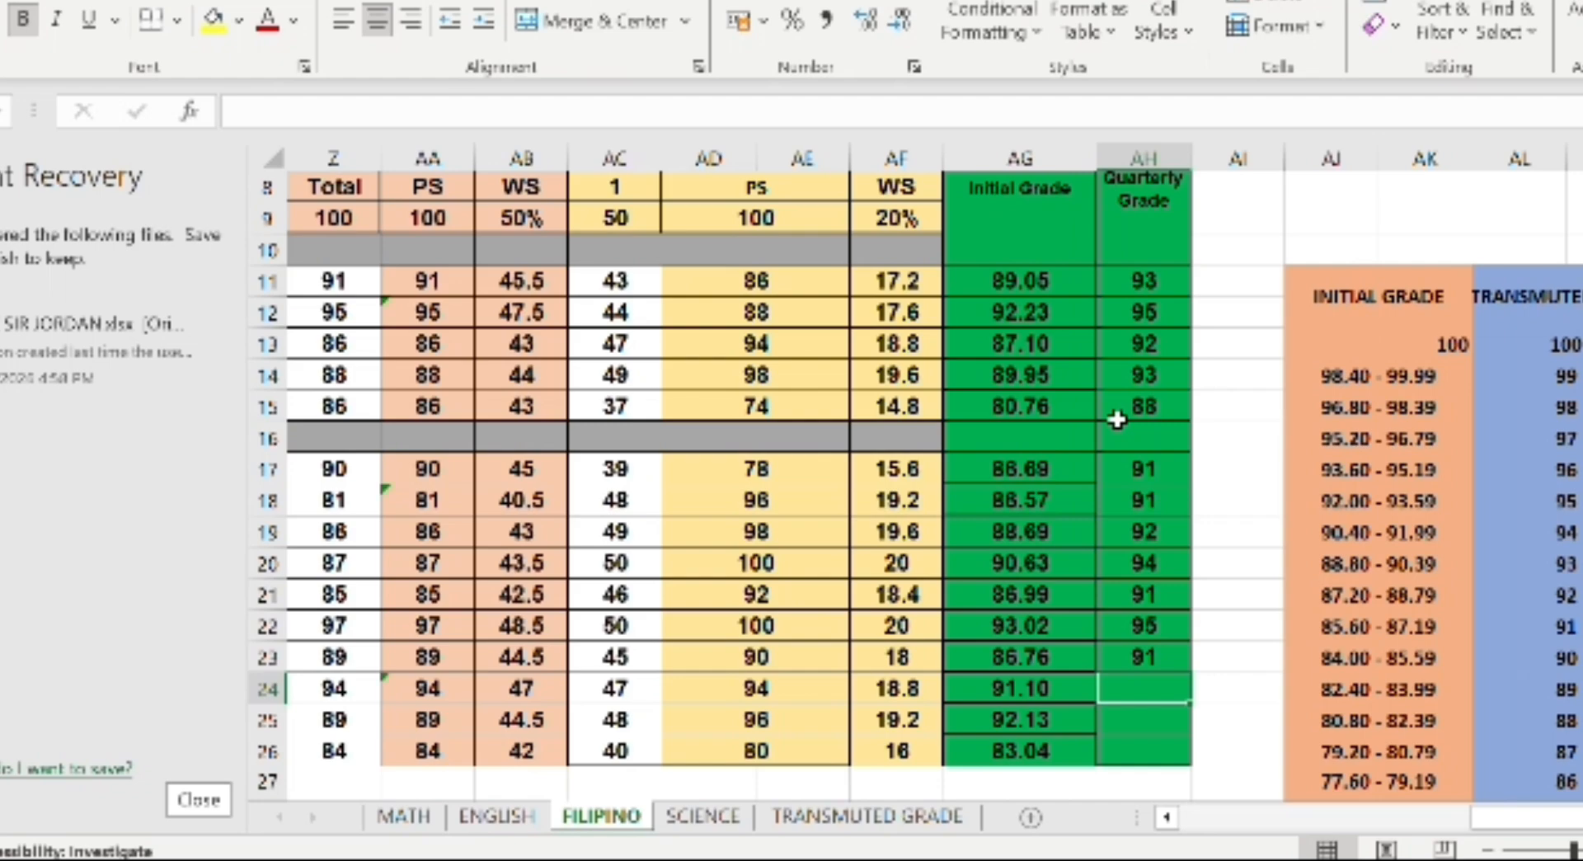
{"action": "type", "text": "94"}
{"action": "key", "text": "Return"}
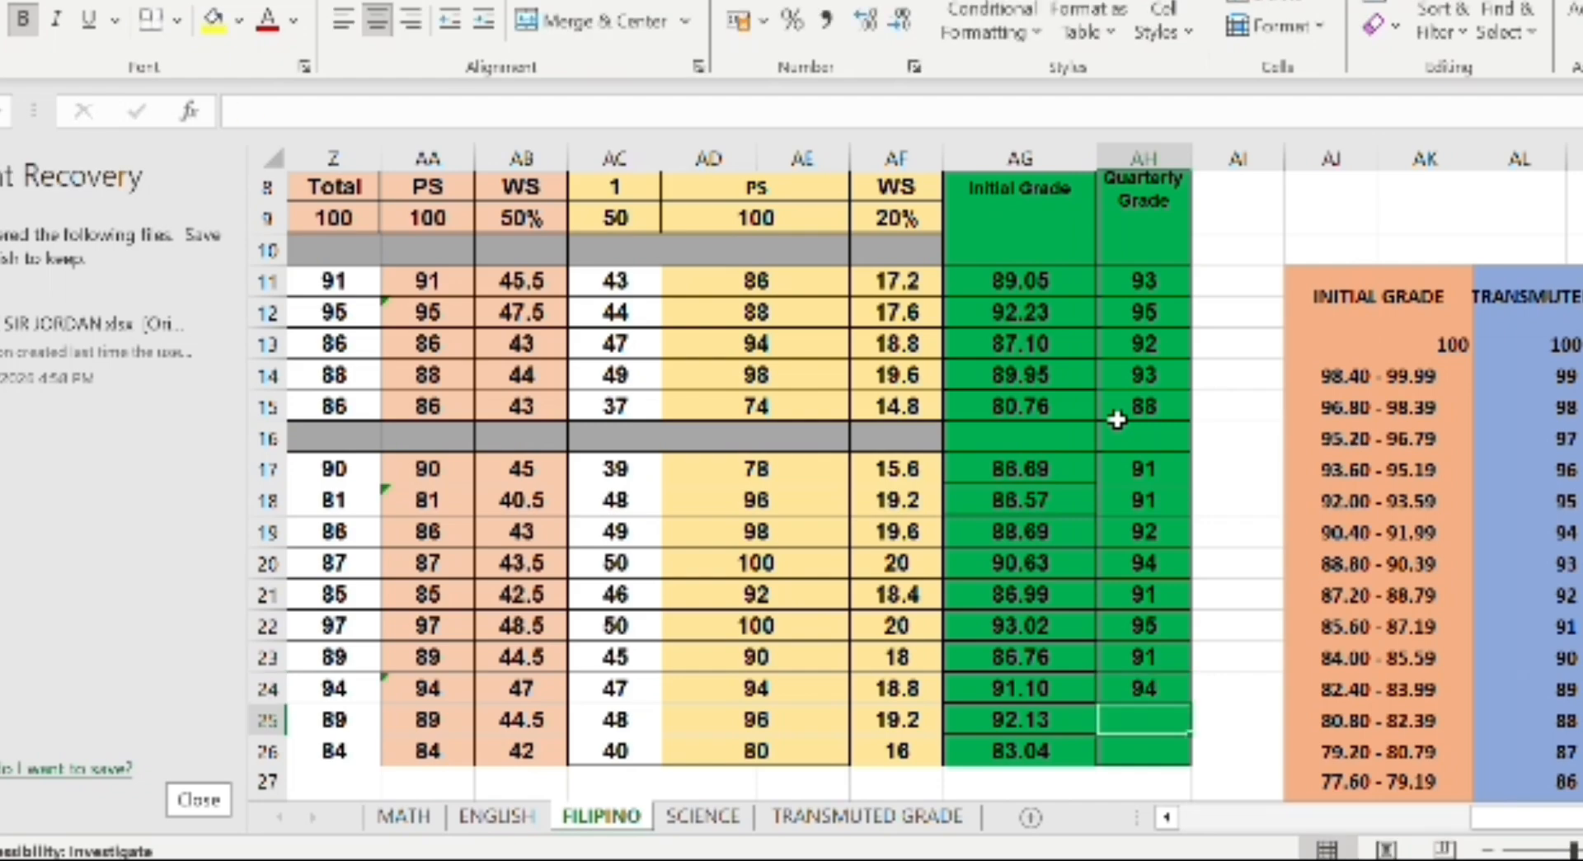
{"action": "type", "text": "95"}
{"action": "key", "text": "Return"}
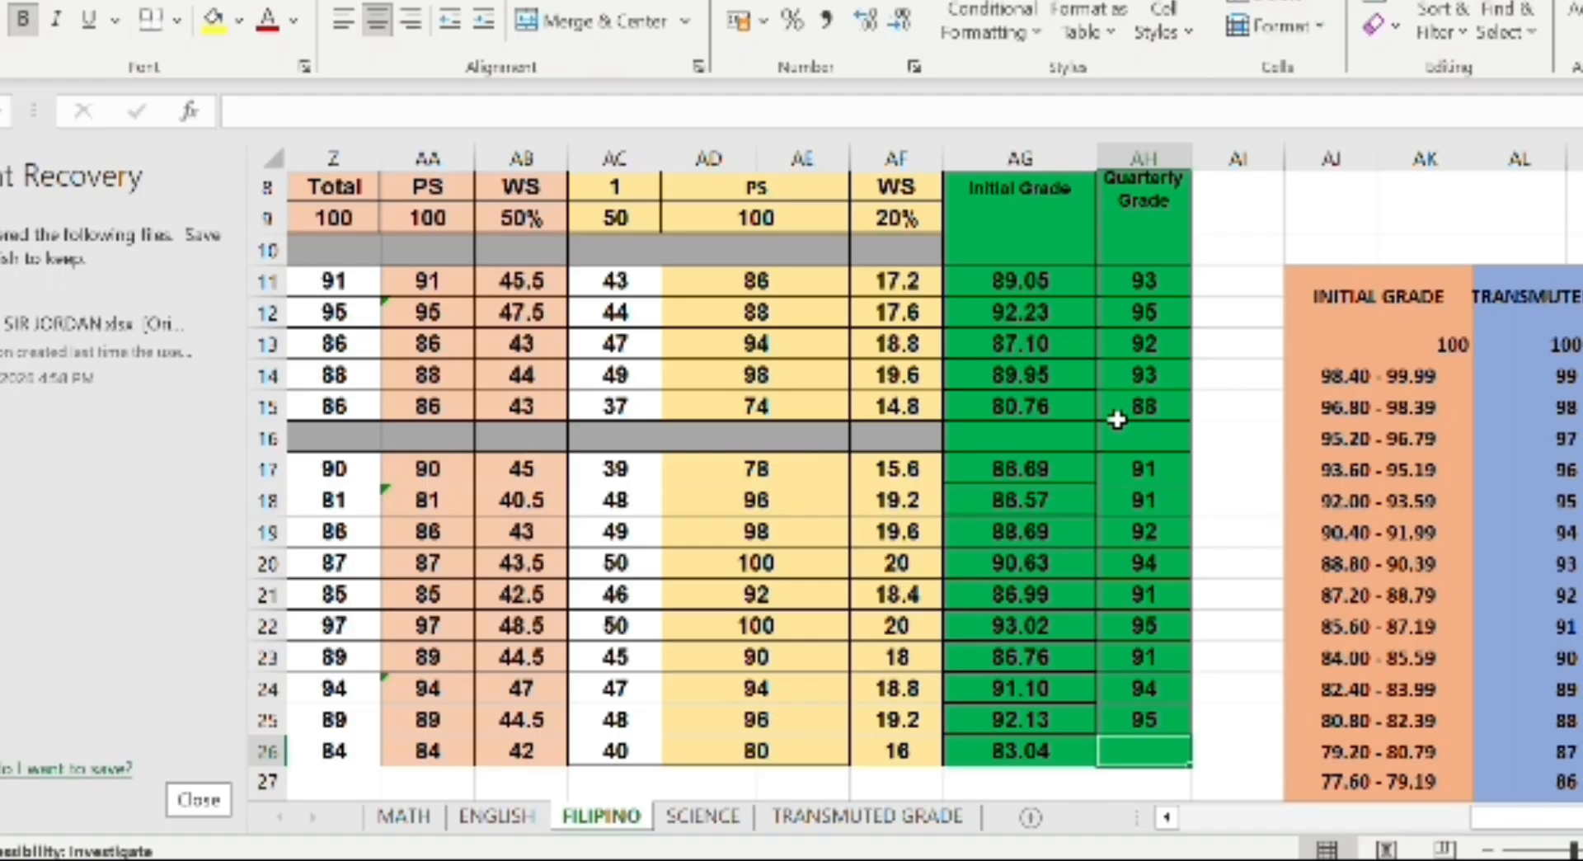
{"action": "type", "text": "89"}
{"action": "key", "text": "Return"}
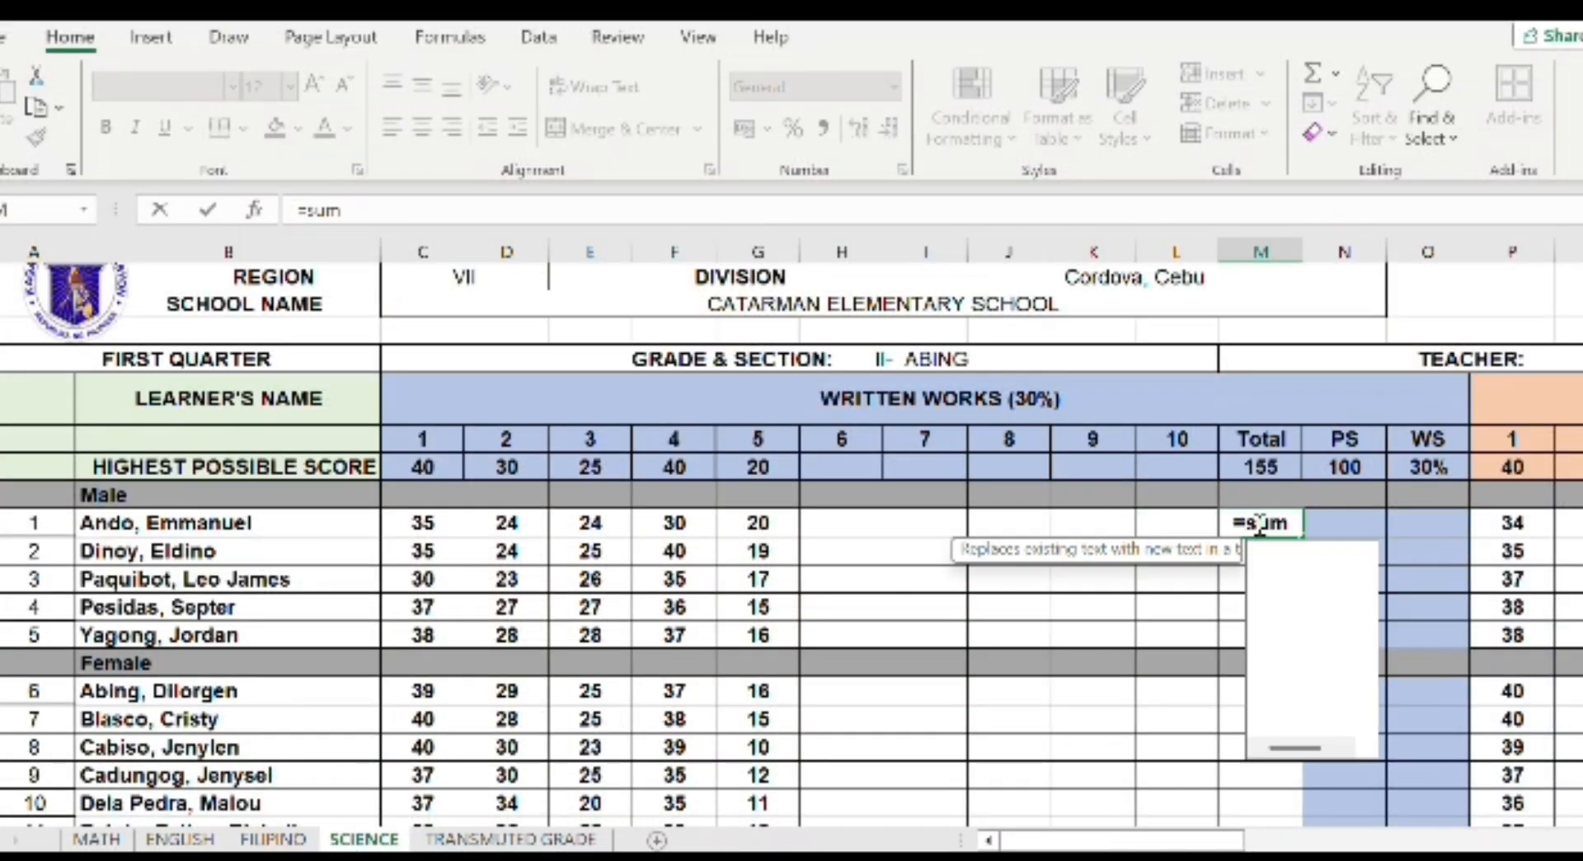
On the SCIENCE sheet, total the written works in M11 with =SUM(C11,D11,E11,F11,G11) and fill it down to M15
{"action": "type", "text": "m"}
{"action": "key", "text": "Tab"}
{"action": "left_click", "coordinate": [418, 527]}
{"action": "type", "text": ","}
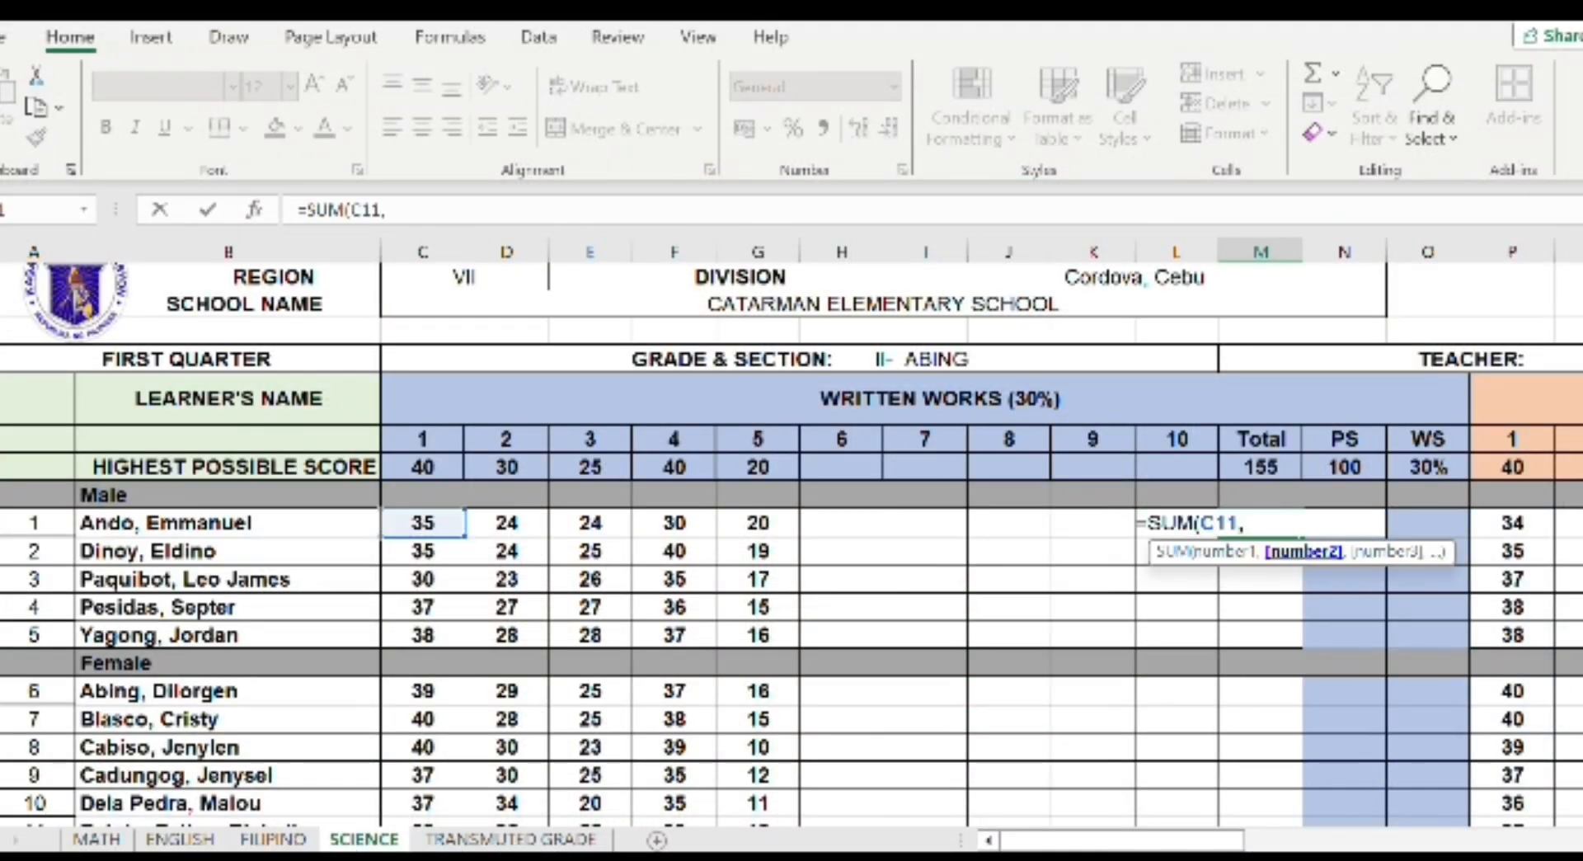
{"action": "left_click", "coordinate": [507, 523]}
{"action": "type", "text": ","}
{"action": "left_click", "coordinate": [589, 523]}
{"action": "type", "text": ","}
{"action": "left_click", "coordinate": [675, 522]}
{"action": "type", "text": ","}
{"action": "left_click", "coordinate": [758, 522]}
{"action": "key", "text": "Return"}
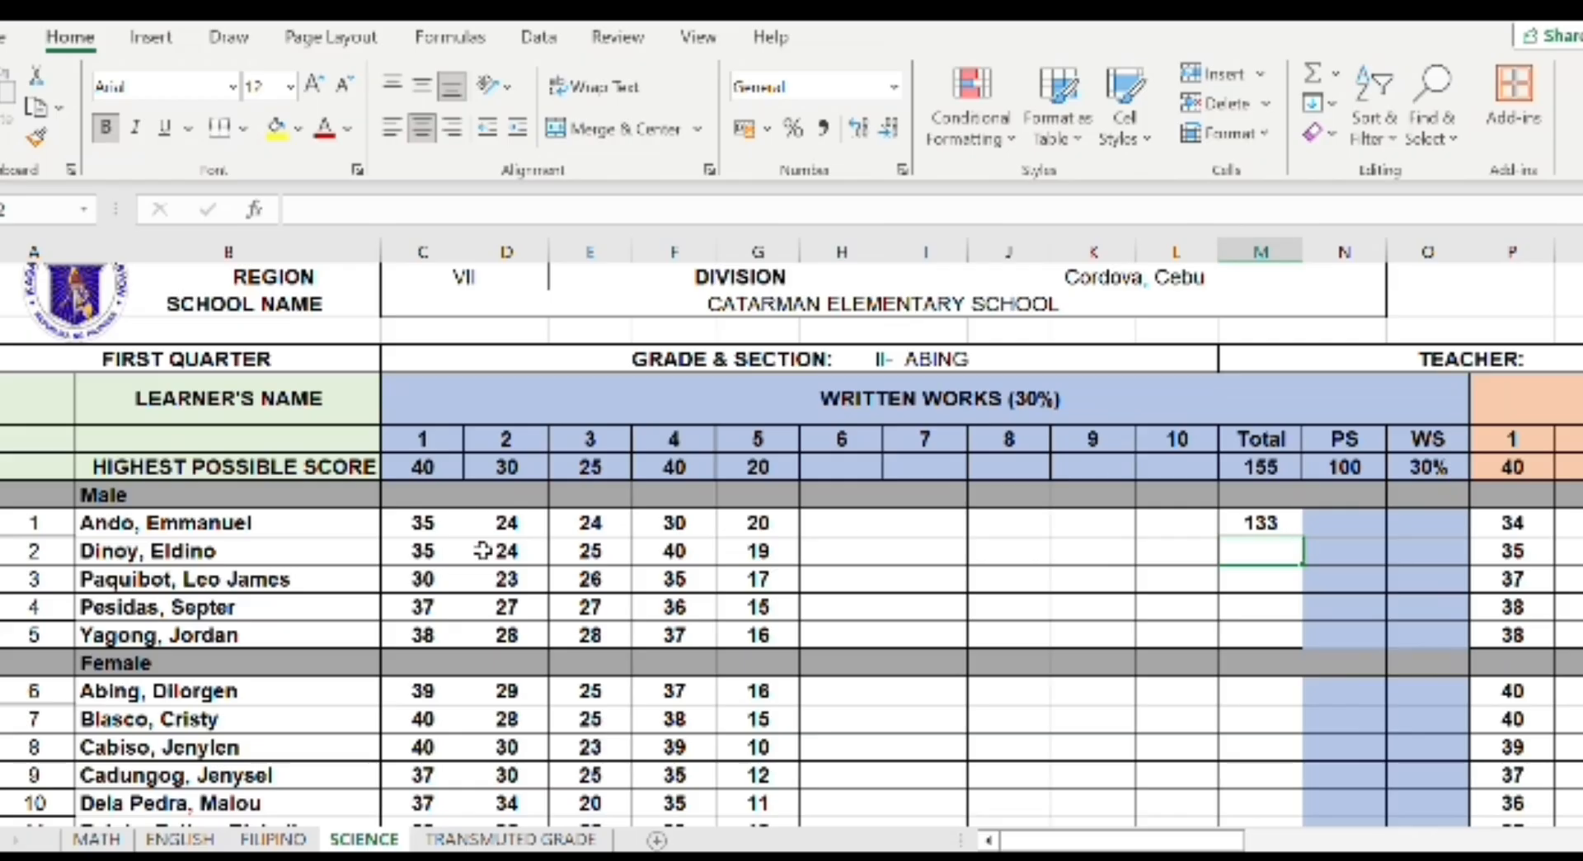
{"action": "left_click", "coordinate": [1229, 515]}
{"action": "left_click_drag", "start_coordinate": [1303, 538], "coordinate": [1297, 655]}
Total the written works in M17 with =SUM(C17,D17,E17,F17,G17) and fill it down to M26
{"action": "left_click", "coordinate": [1289, 691]}
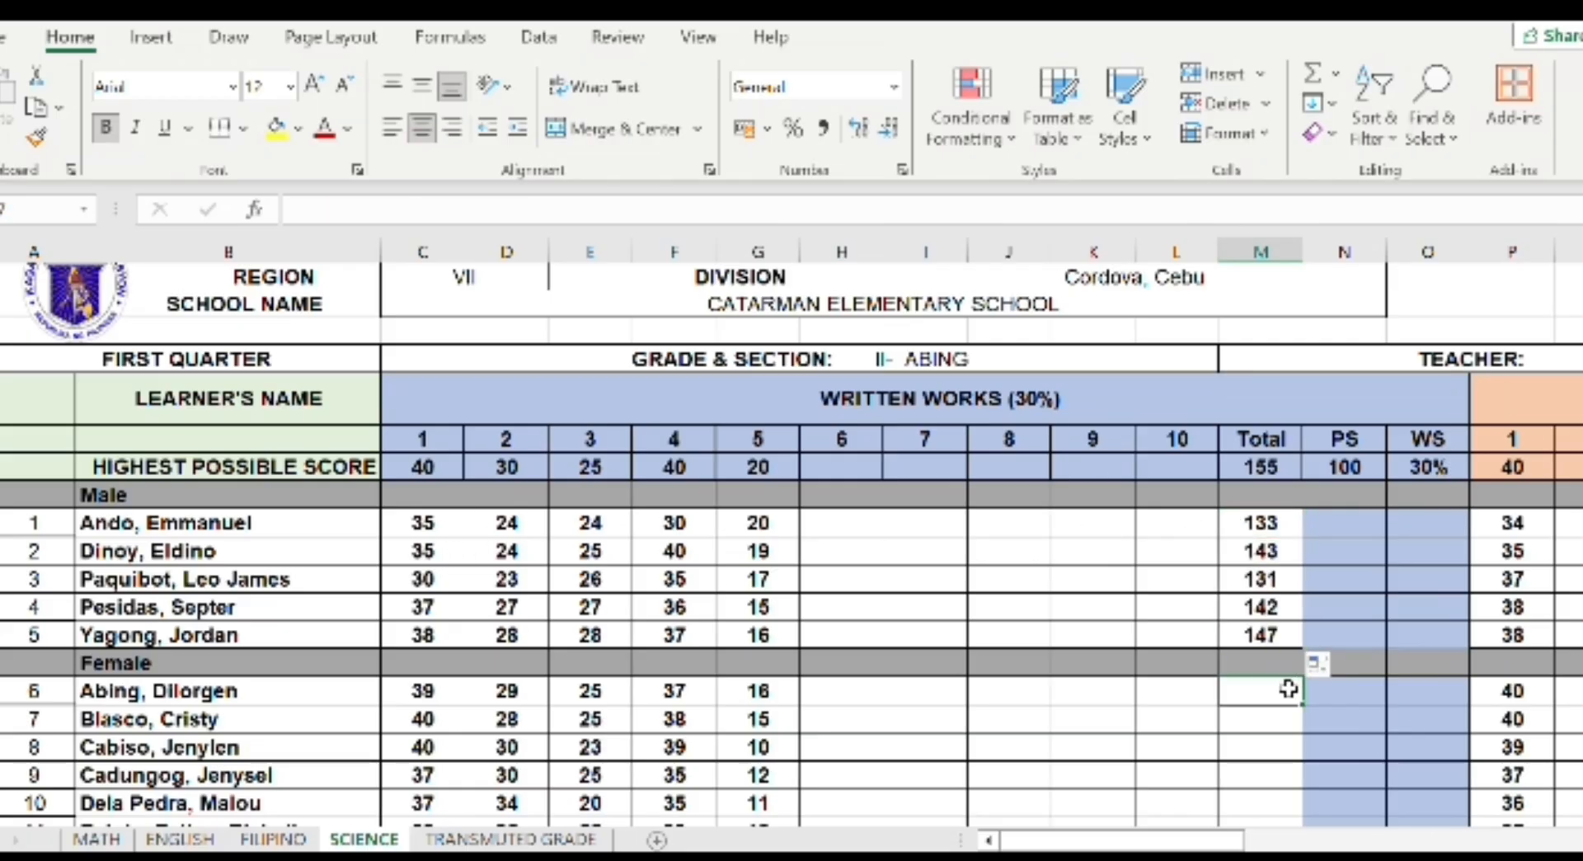
{"action": "type", "text": "=sum"}
{"action": "key", "text": "Tab"}
{"action": "left_click", "coordinate": [422, 692]}
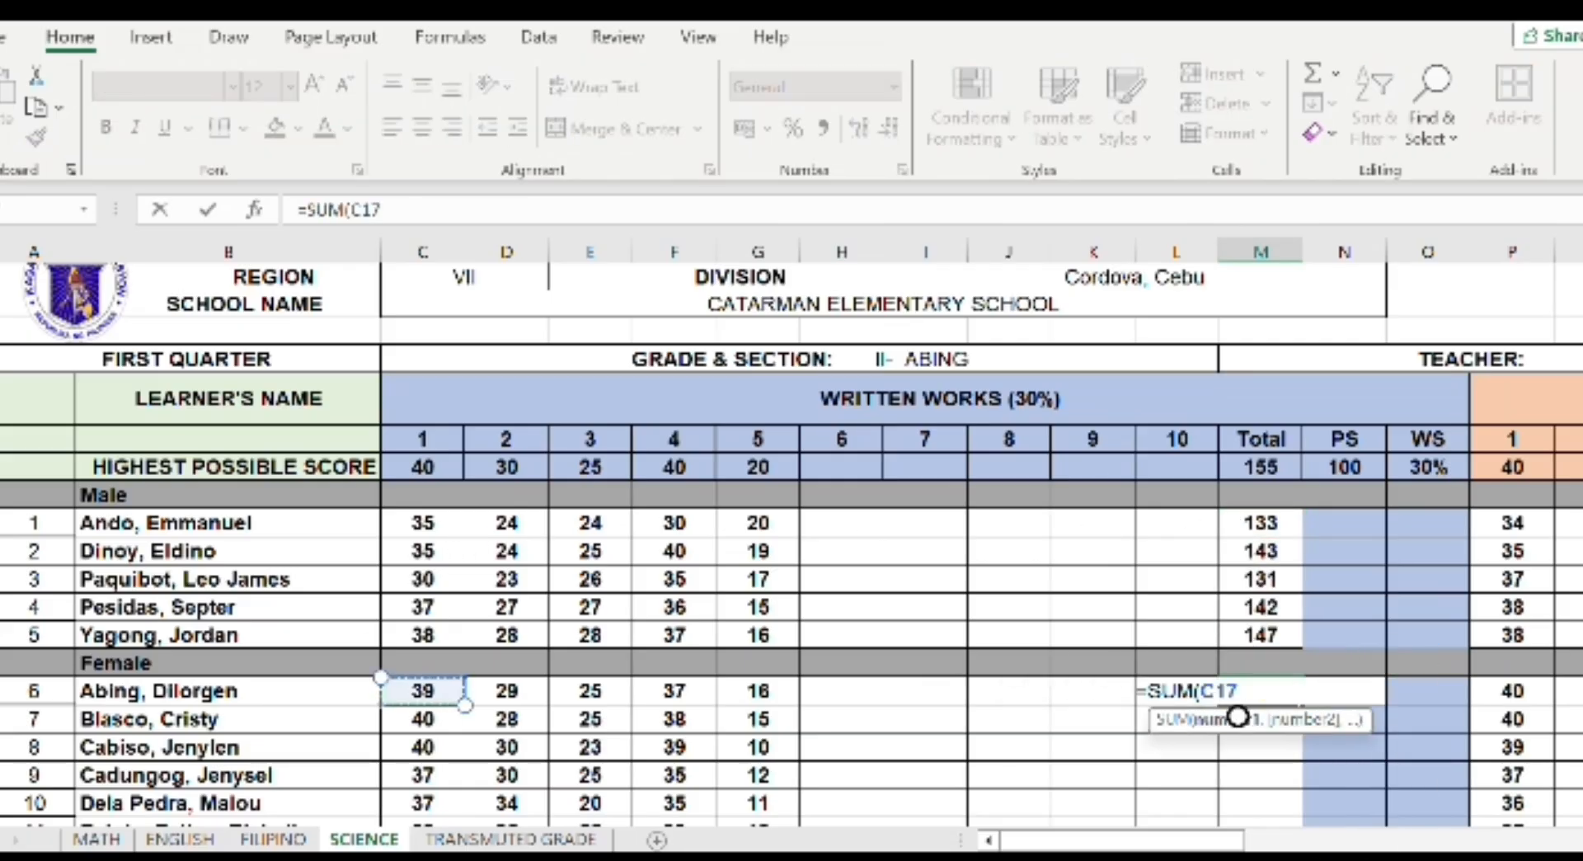
{"action": "type", "text": ","}
{"action": "left_click", "coordinate": [506, 691]}
{"action": "type", "text": ","}
{"action": "left_click", "coordinate": [589, 691]}
{"action": "type", "text": ","}
{"action": "left_click", "coordinate": [674, 691]}
{"action": "type", "text": ","}
{"action": "left_click", "coordinate": [757, 691]}
{"action": "key", "text": "Return"}
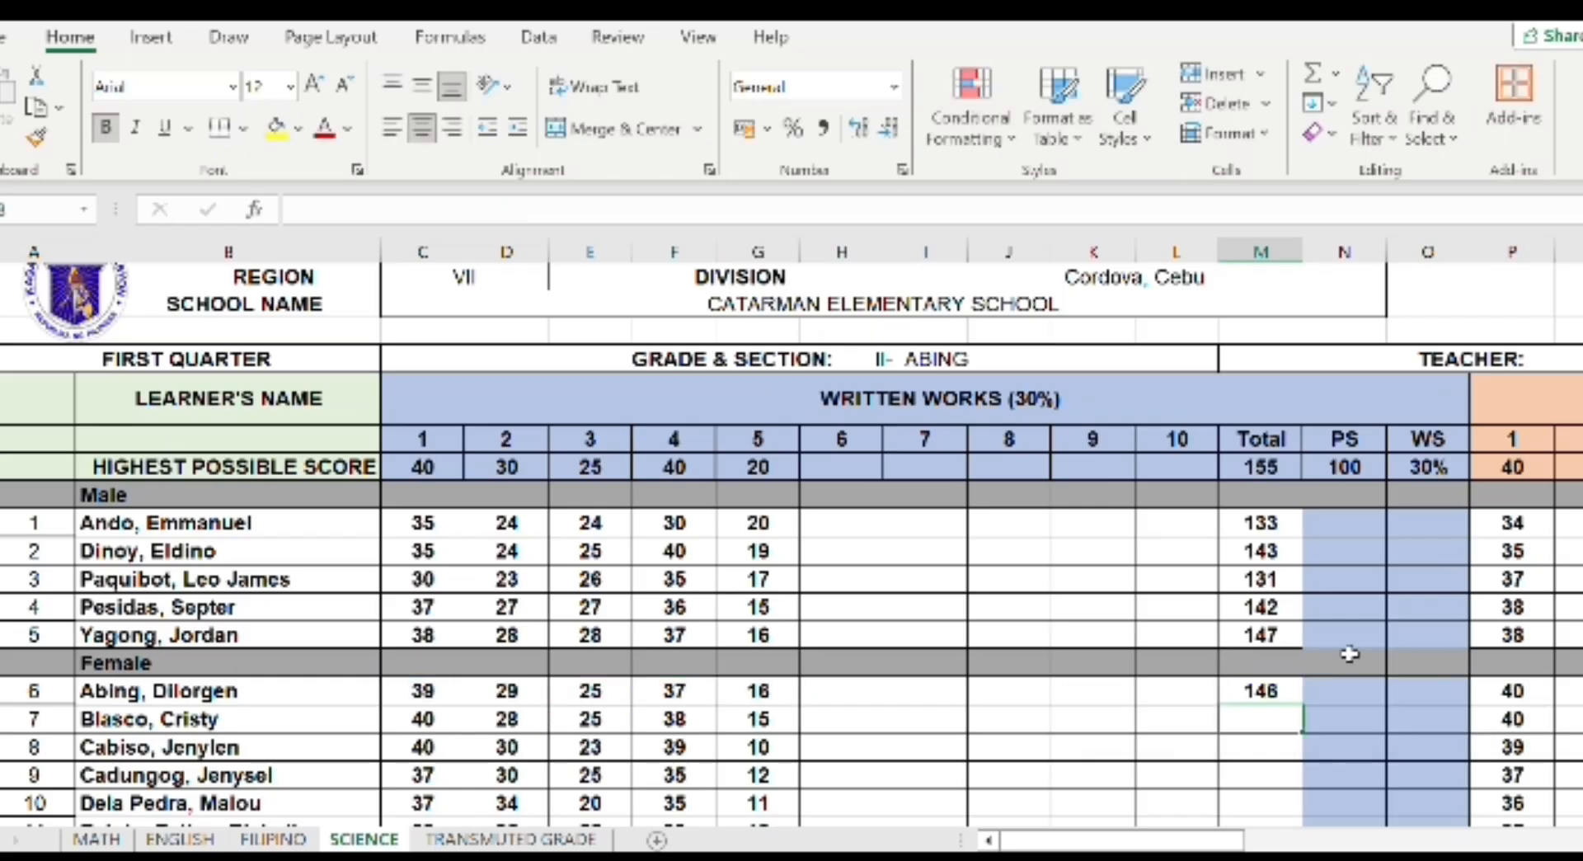
{"action": "left_click", "coordinate": [1291, 699]}
{"action": "left_click_drag", "start_coordinate": [1293, 703], "coordinate": [1419, 833]}
Calculate the first learner's written works percentage score in N11 with =(M11/M9)*N9
{"action": "scroll", "coordinate": [1418, 833], "scroll_direction": "down", "scroll_amount": 1}
{"action": "type", "text": "=M11/M9"}
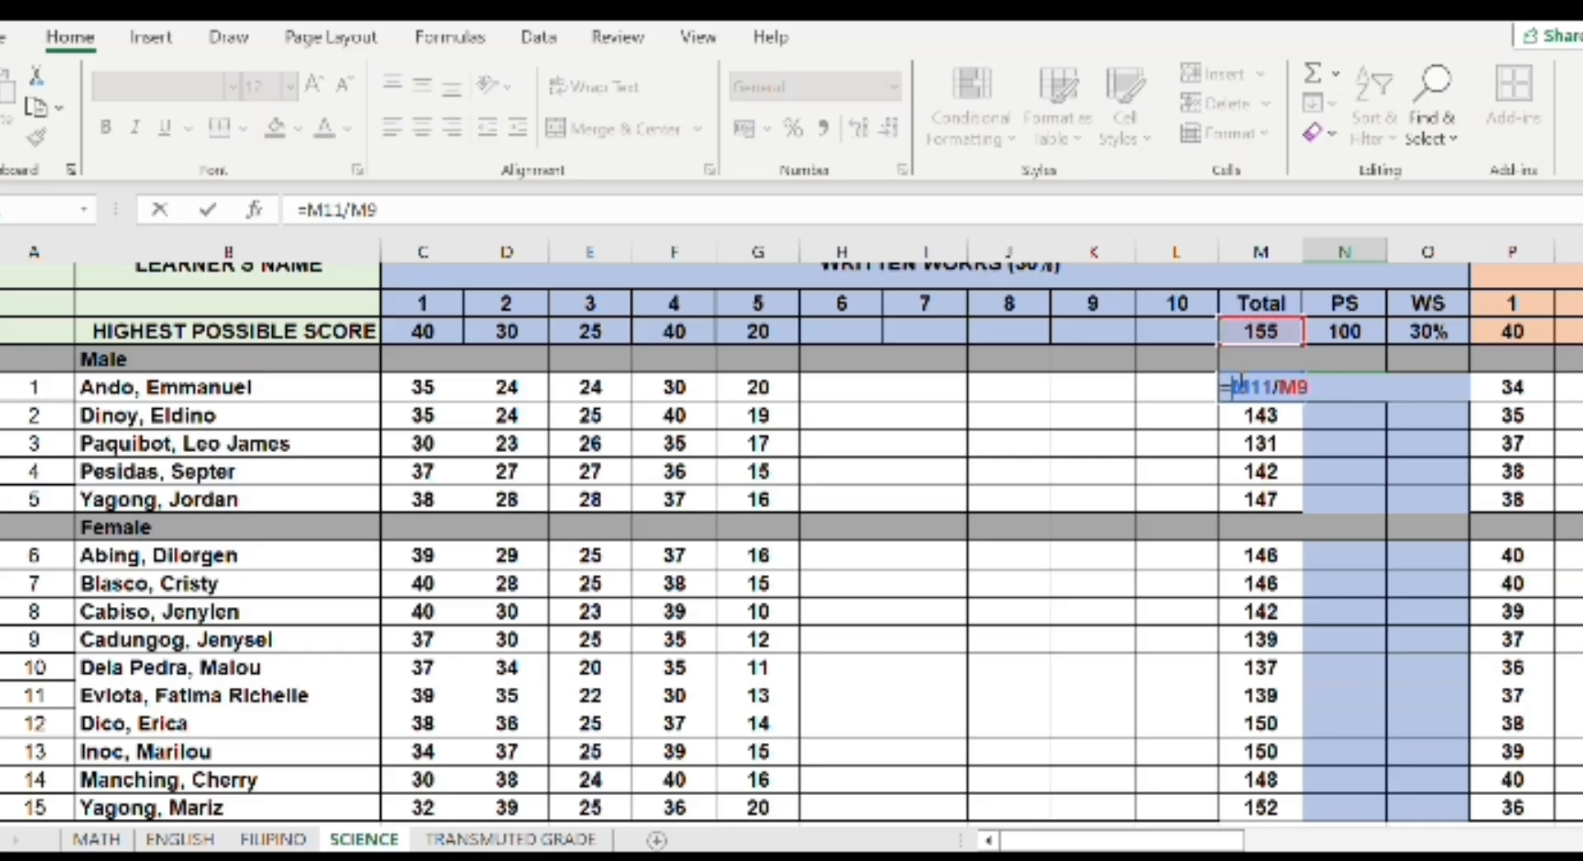
{"action": "type", "text": "("}
{"action": "type", "text": ")*N9"}
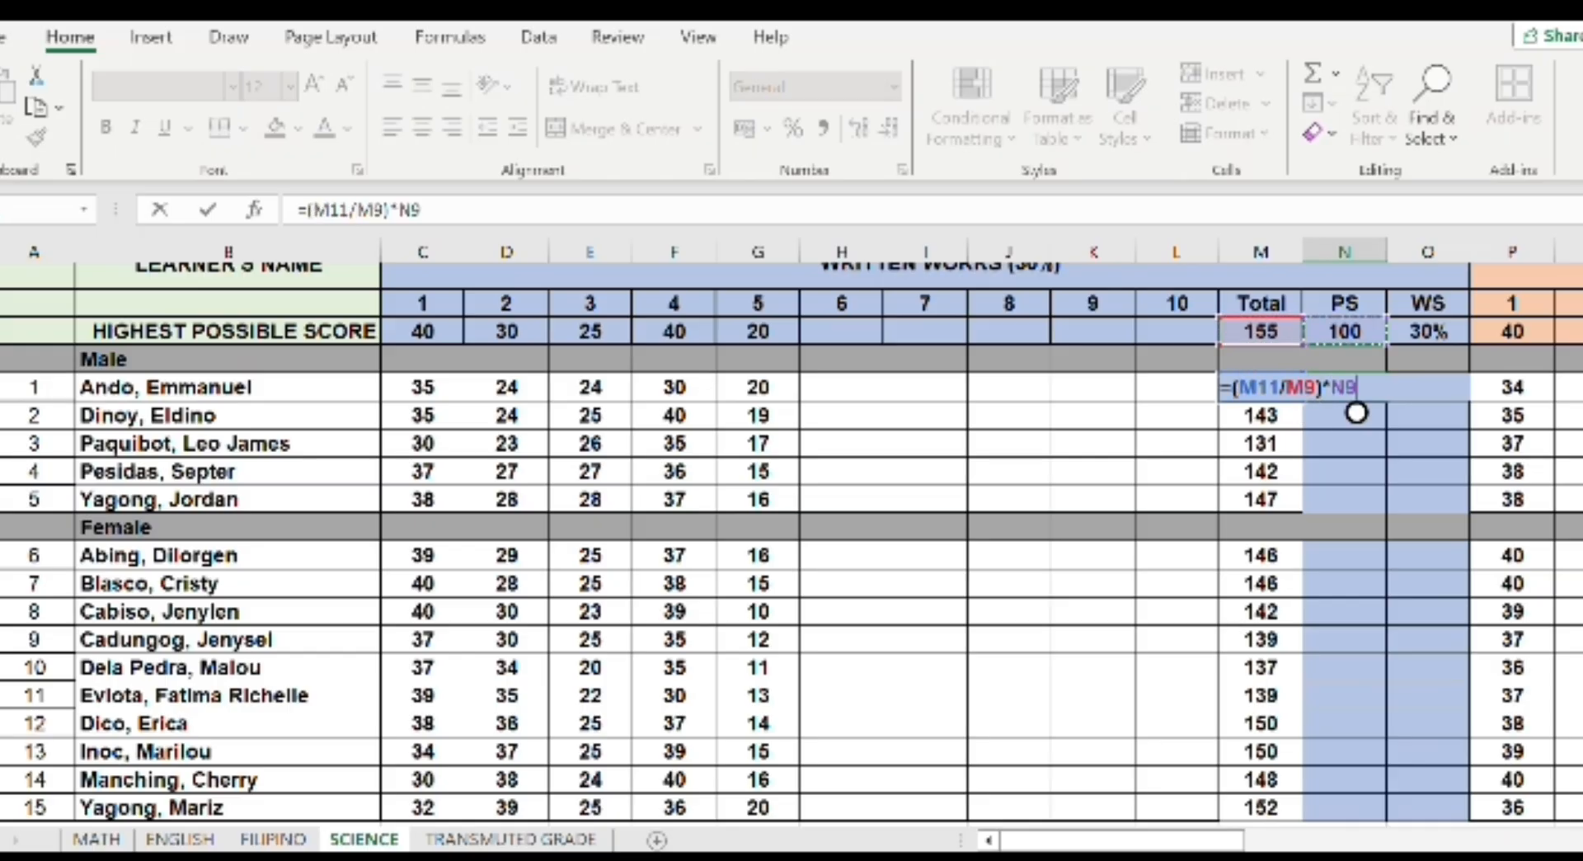
{"action": "key", "text": "Return"}
Try to fill the percentage score formula from N11 down to N15, and undo the fill
{"action": "left_click", "coordinate": [1344, 387]}
{"action": "double_click", "coordinate": [1386, 400]}
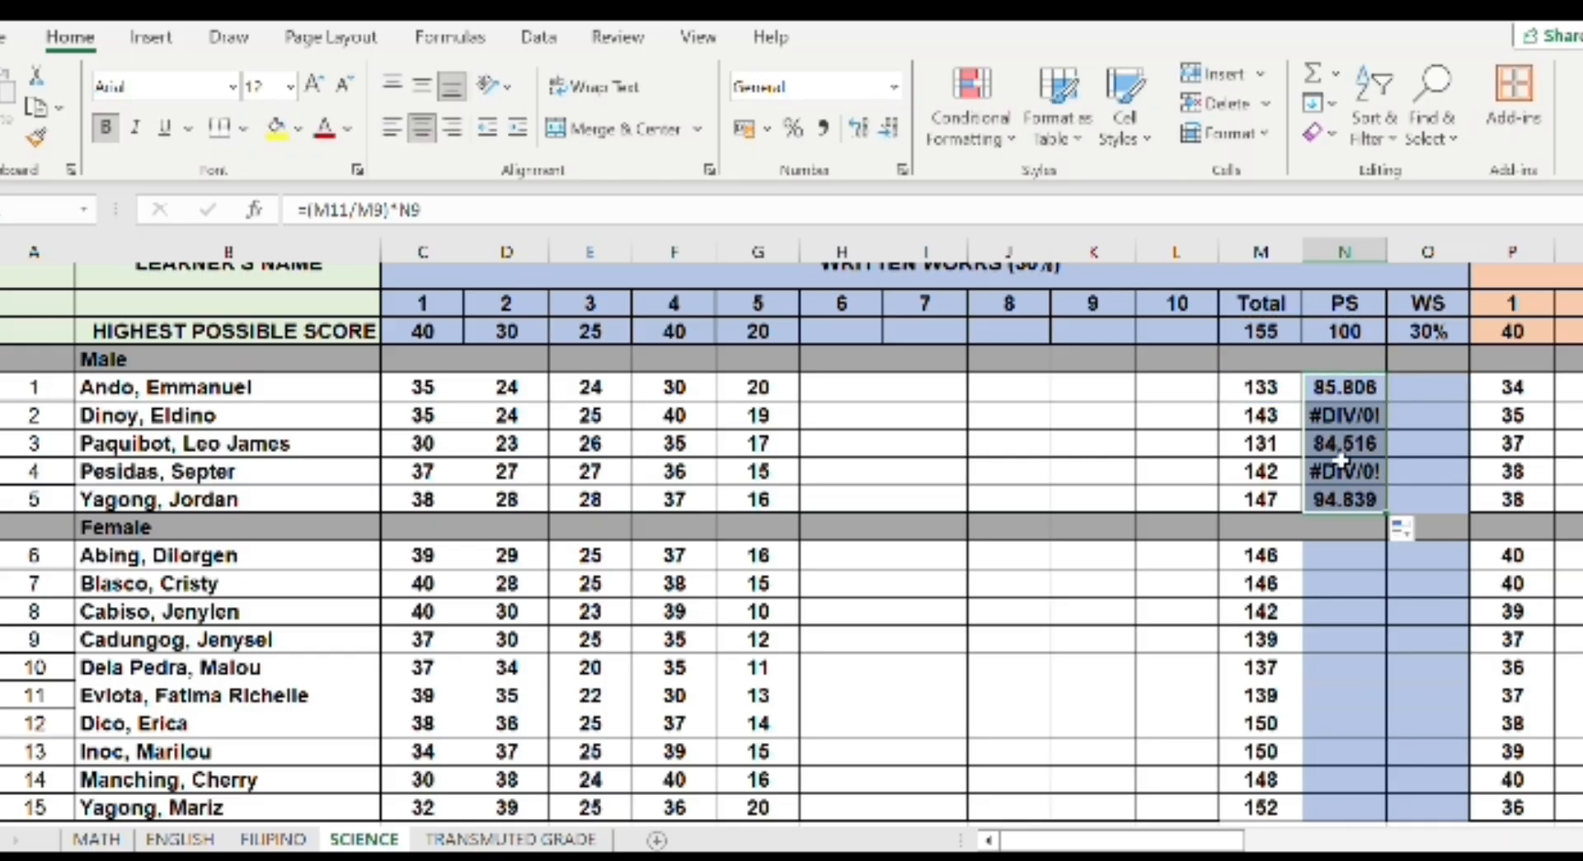
{"action": "double_click", "coordinate": [1287, 418]}
{"action": "key", "text": "Escape"}
{"action": "left_click", "coordinate": [1313, 417]}
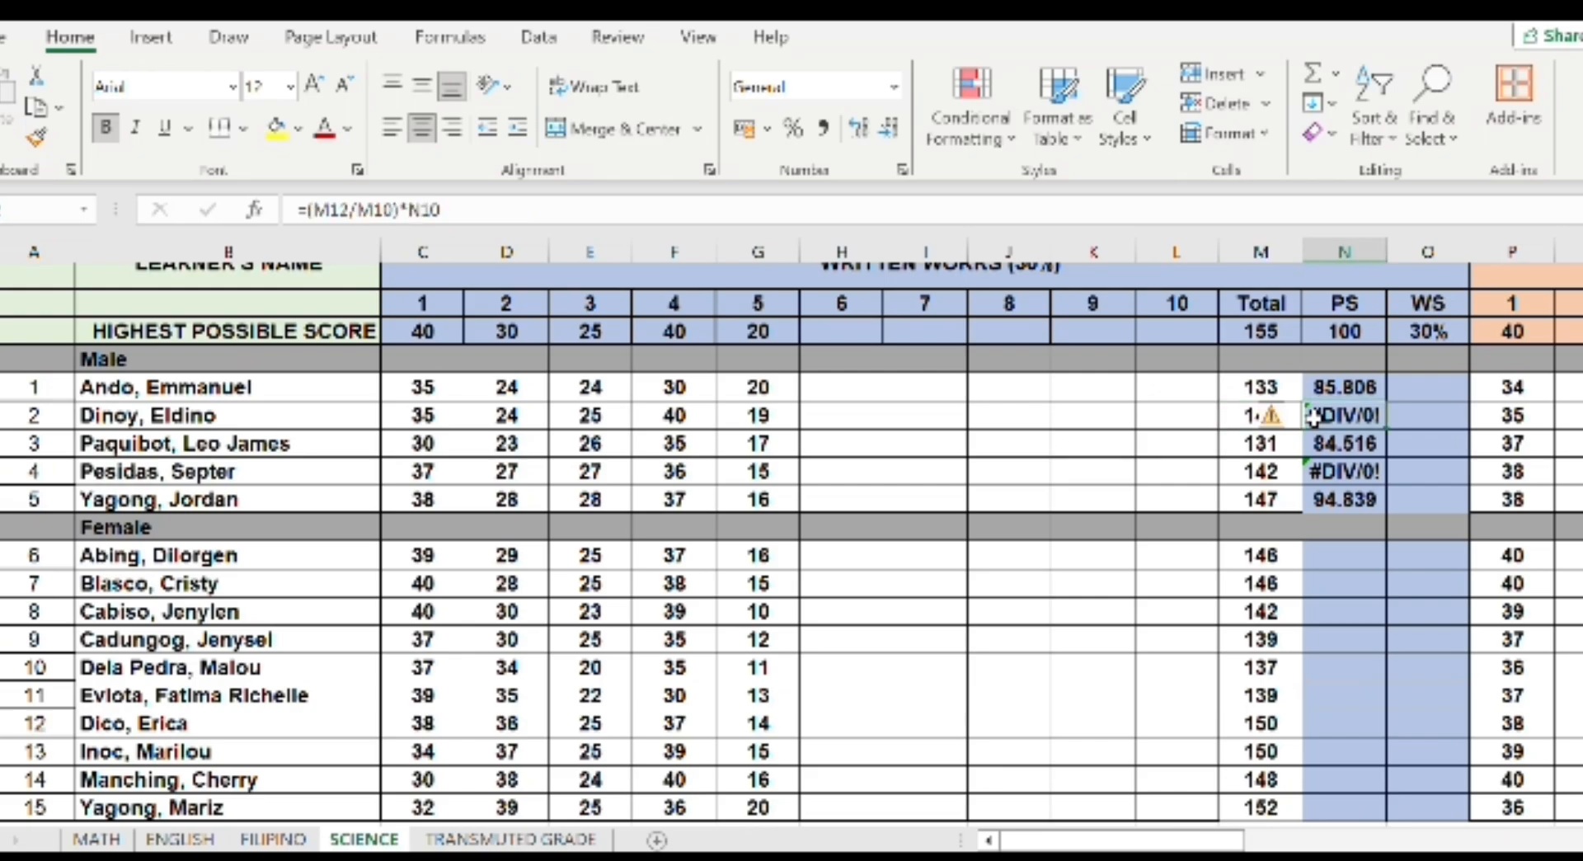
{"action": "left_click", "coordinate": [38, 10]}
{"action": "left_click", "coordinate": [38, 10]}
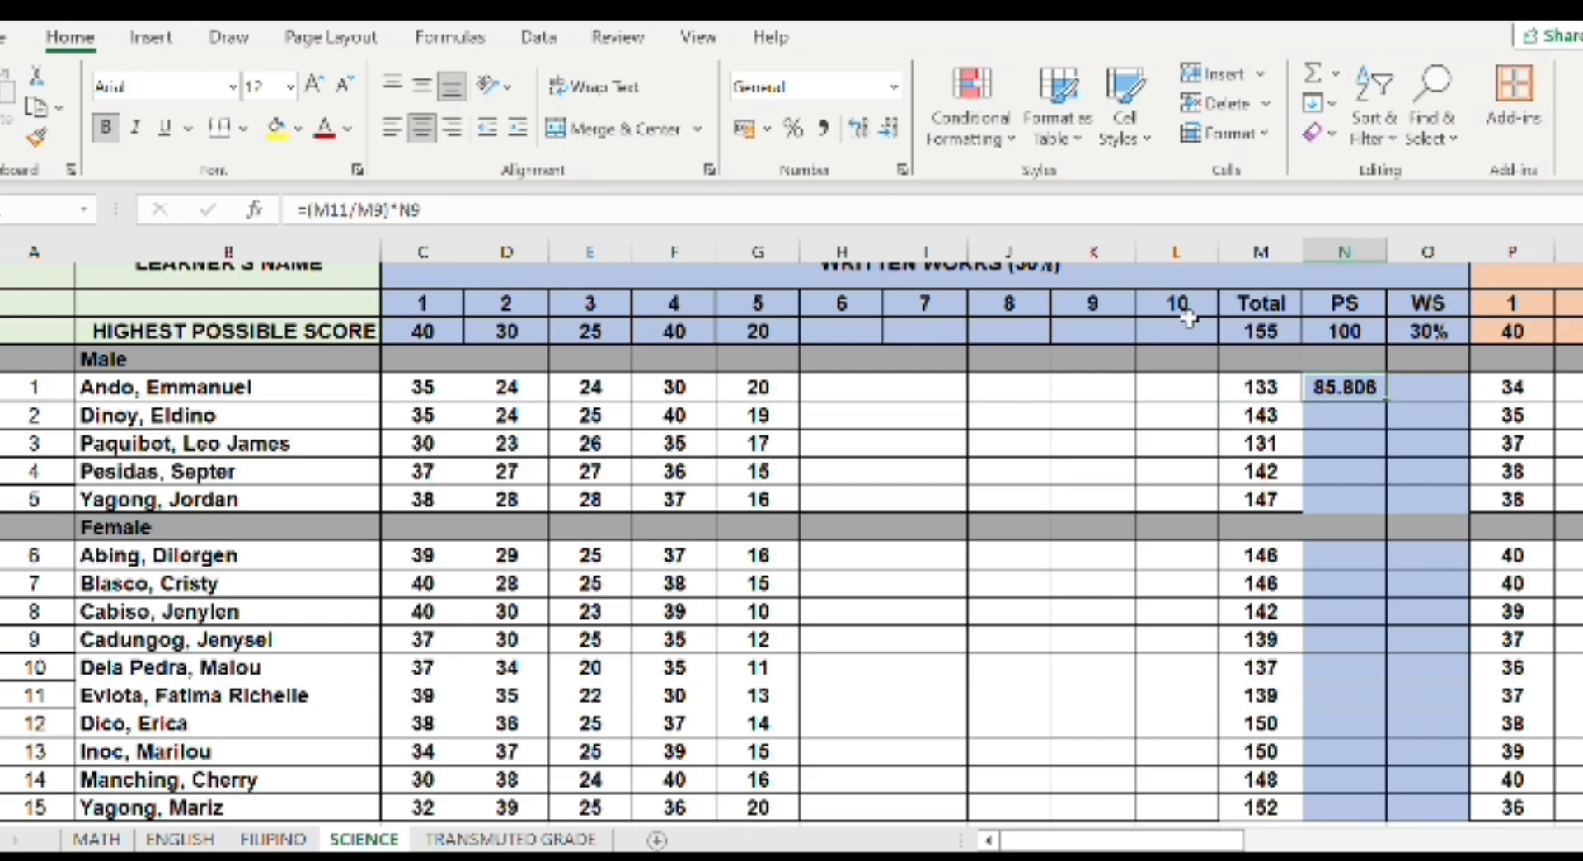
Calculate the second learner's written works percentage score in N12 with =(M12/M9)*N9 and fill it down to N15
{"action": "left_click", "coordinate": [1369, 412]}
{"action": "type", "text": "=(M12/"}
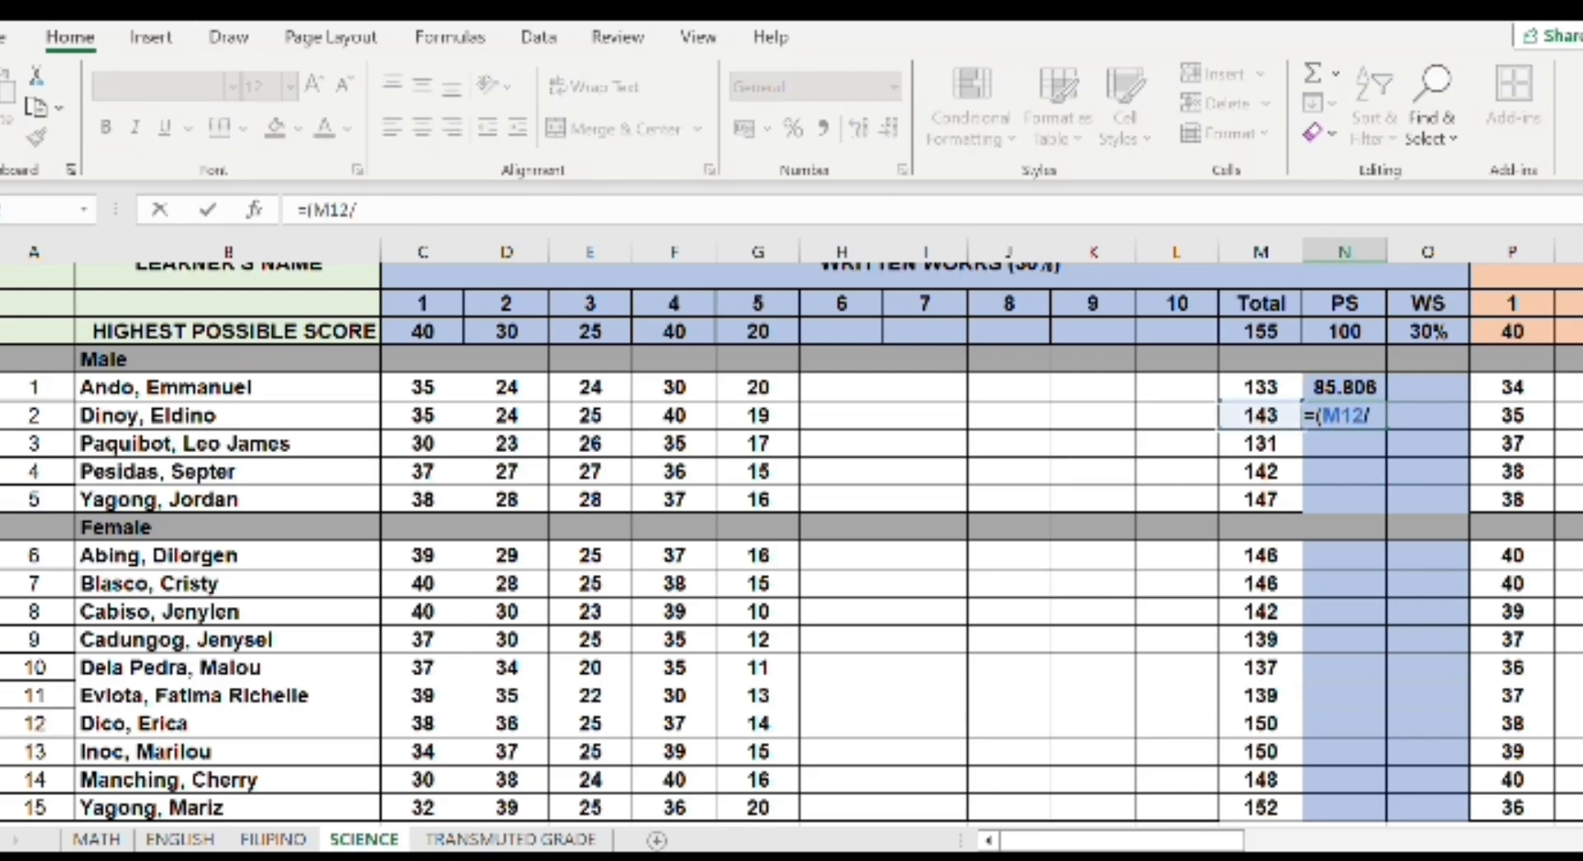
{"action": "type", "text": "M9)*N9"}
{"action": "key", "text": "ctrl+Return"}
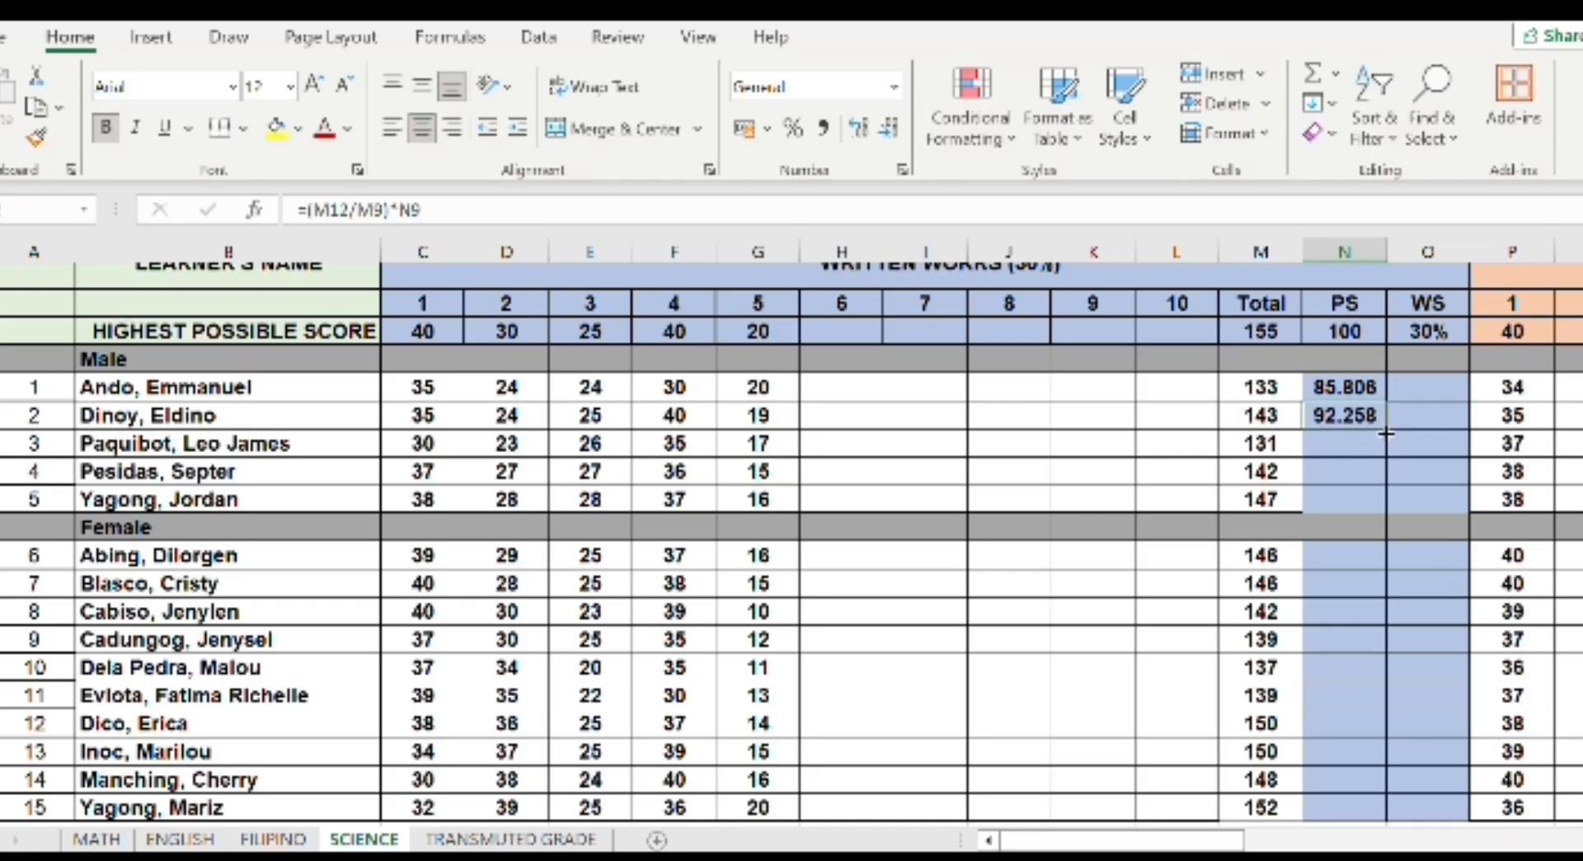
{"action": "left_click_drag", "start_coordinate": [1386, 433], "coordinate": [1385, 507]}
Clear the filled percentage score formula from N13
{"action": "left_click", "coordinate": [1258, 452]}
{"action": "double_click", "coordinate": [1324, 452]}
{"action": "key", "text": "BackSpace"}
{"action": "key", "text": "BackSpace"}
{"action": "key", "text": "BackSpace"}
{"action": "key", "text": "BackSpace"}
{"action": "key", "text": "BackSpace"}
{"action": "key", "text": "BackSpace"}
{"action": "key", "text": "BackSpace"}
{"action": "key", "text": "BackSpace"}
{"action": "key", "text": "BackSpace"}
{"action": "key", "text": "BackSpace"}
{"action": "key", "text": "BackSpace"}
{"action": "key", "text": "BackSpace"}
{"action": "key", "text": "BackSpace"}
{"action": "key", "text": "BackSpace"}
{"action": "left_click", "coordinate": [1254, 468]}
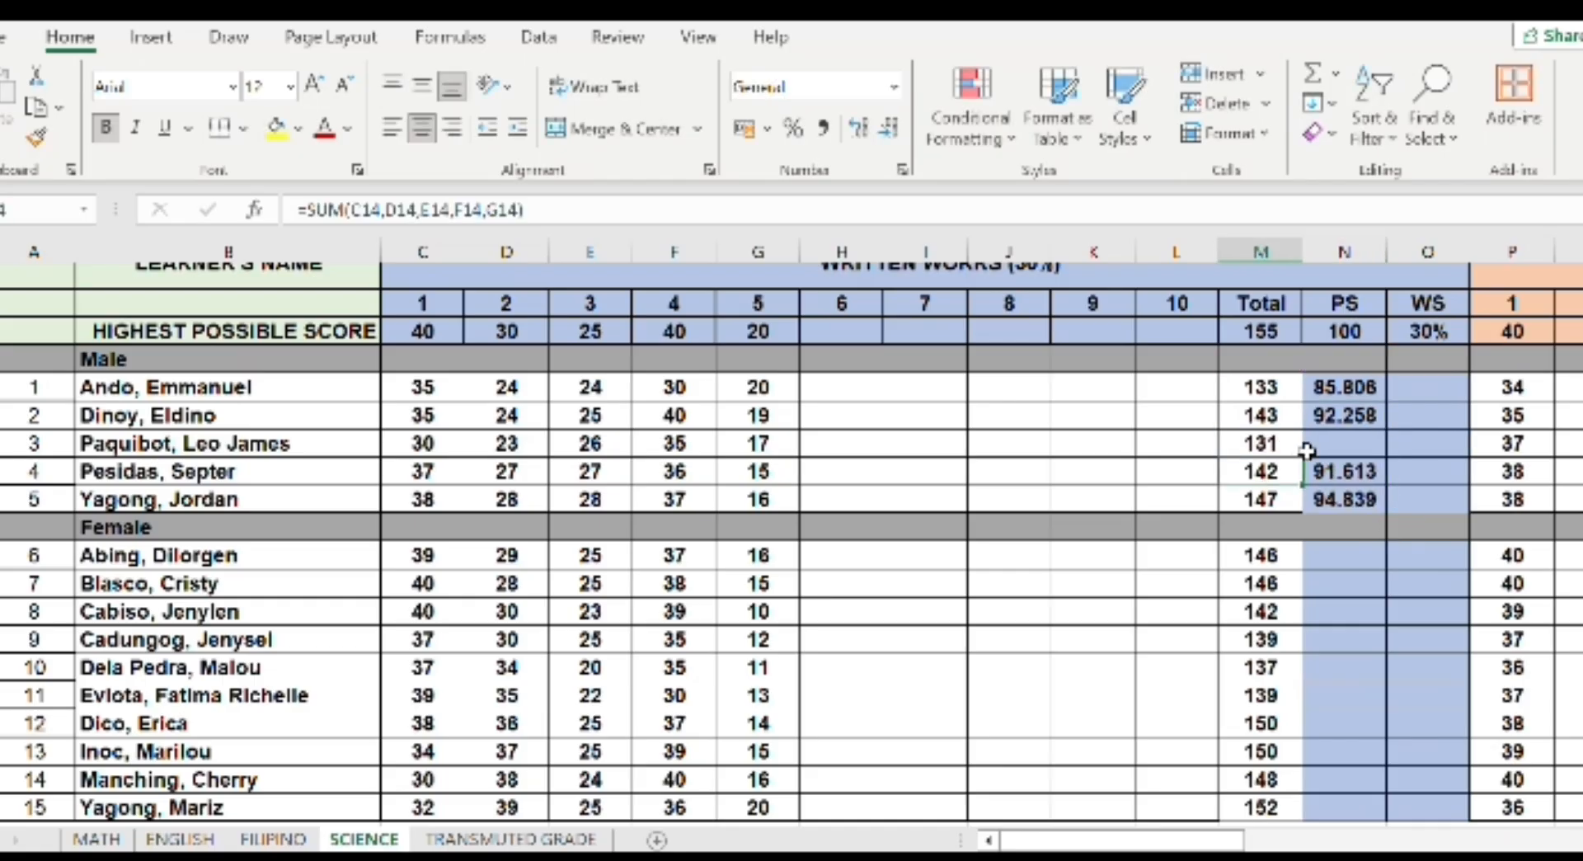
Enter =(M13/M9)*N9 in N13 for the third learner's percentage score and fill it down to N15
{"action": "left_click", "coordinate": [1323, 445]}
{"action": "type", "text": "=(M13"}
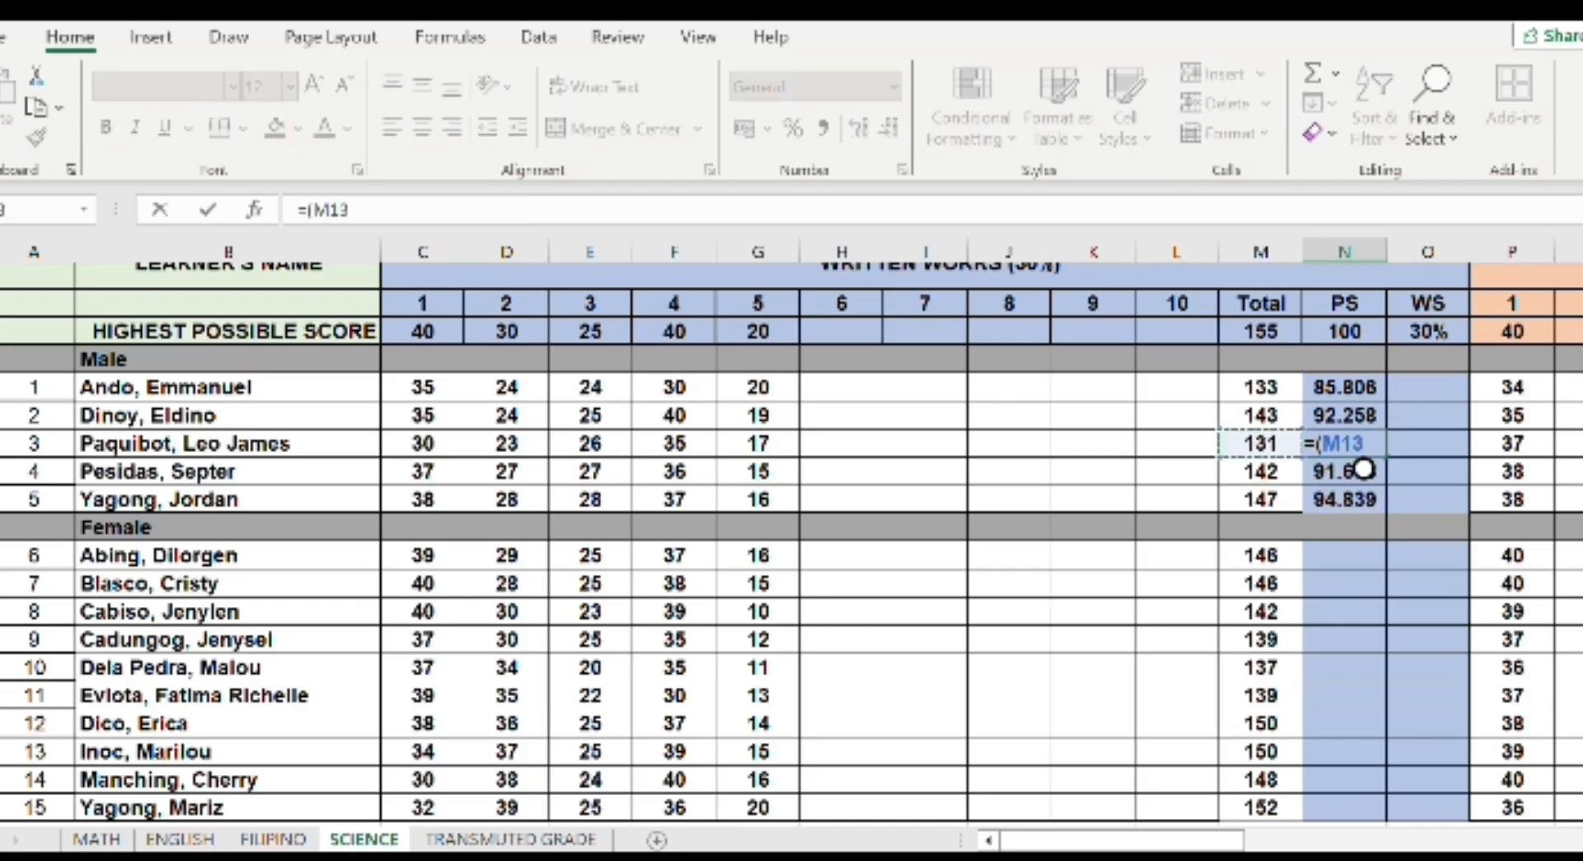
{"action": "type", "text": "/N9)*"}
{"action": "key", "text": "BackSpace"}
{"action": "key", "text": "BackSpace"}
{"action": "key", "text": "BackSpace"}
{"action": "key", "text": "BackSpace"}
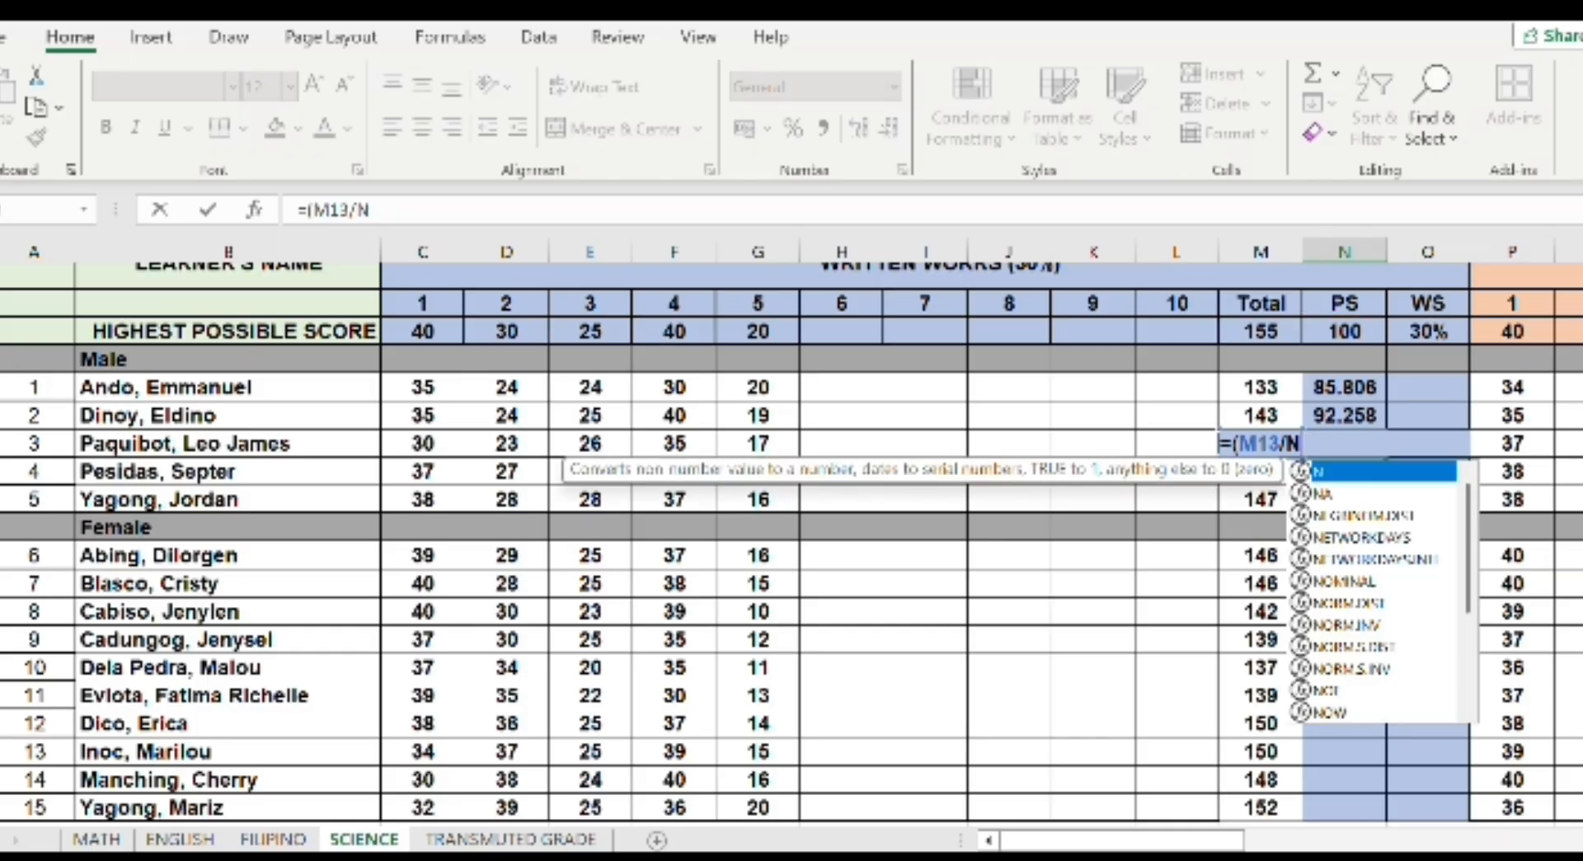
{"action": "type", "text": "M9)"}
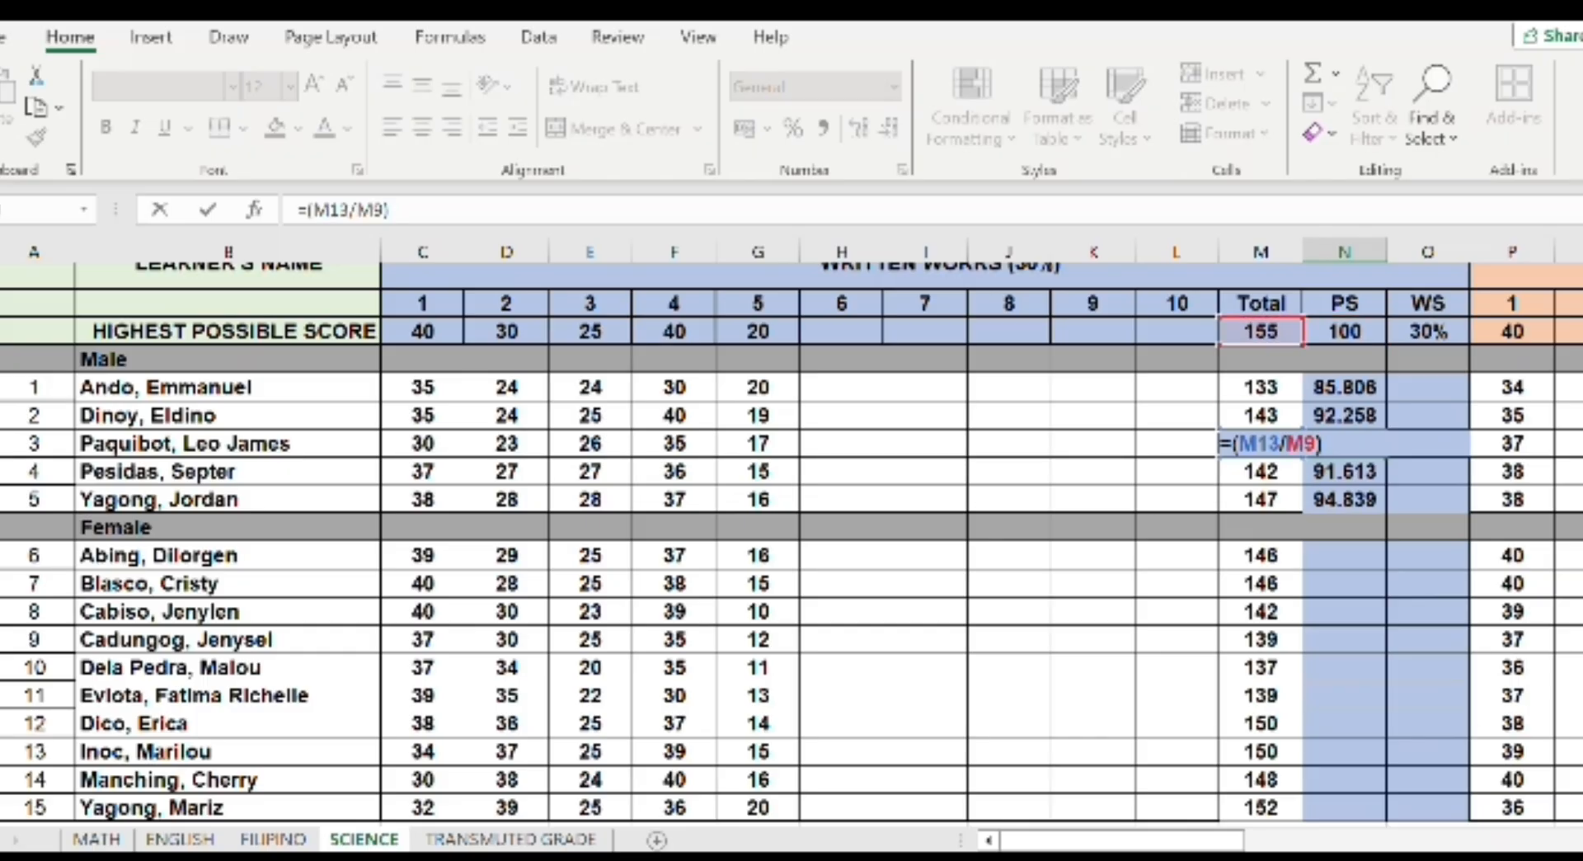
{"action": "type", "text": "*N9"}
{"action": "key", "text": "Return"}
{"action": "left_click_drag", "start_coordinate": [1344, 443], "coordinate": [1385, 507]}
Replace the percentage score formula in N14 with =(M14/M9)*N9
{"action": "left_click", "coordinate": [1201, 496]}
{"action": "left_click", "coordinate": [1339, 471]}
{"action": "key", "text": "BackSpace"}
{"action": "left_click", "coordinate": [1192, 499]}
{"action": "left_click", "coordinate": [1365, 472]}
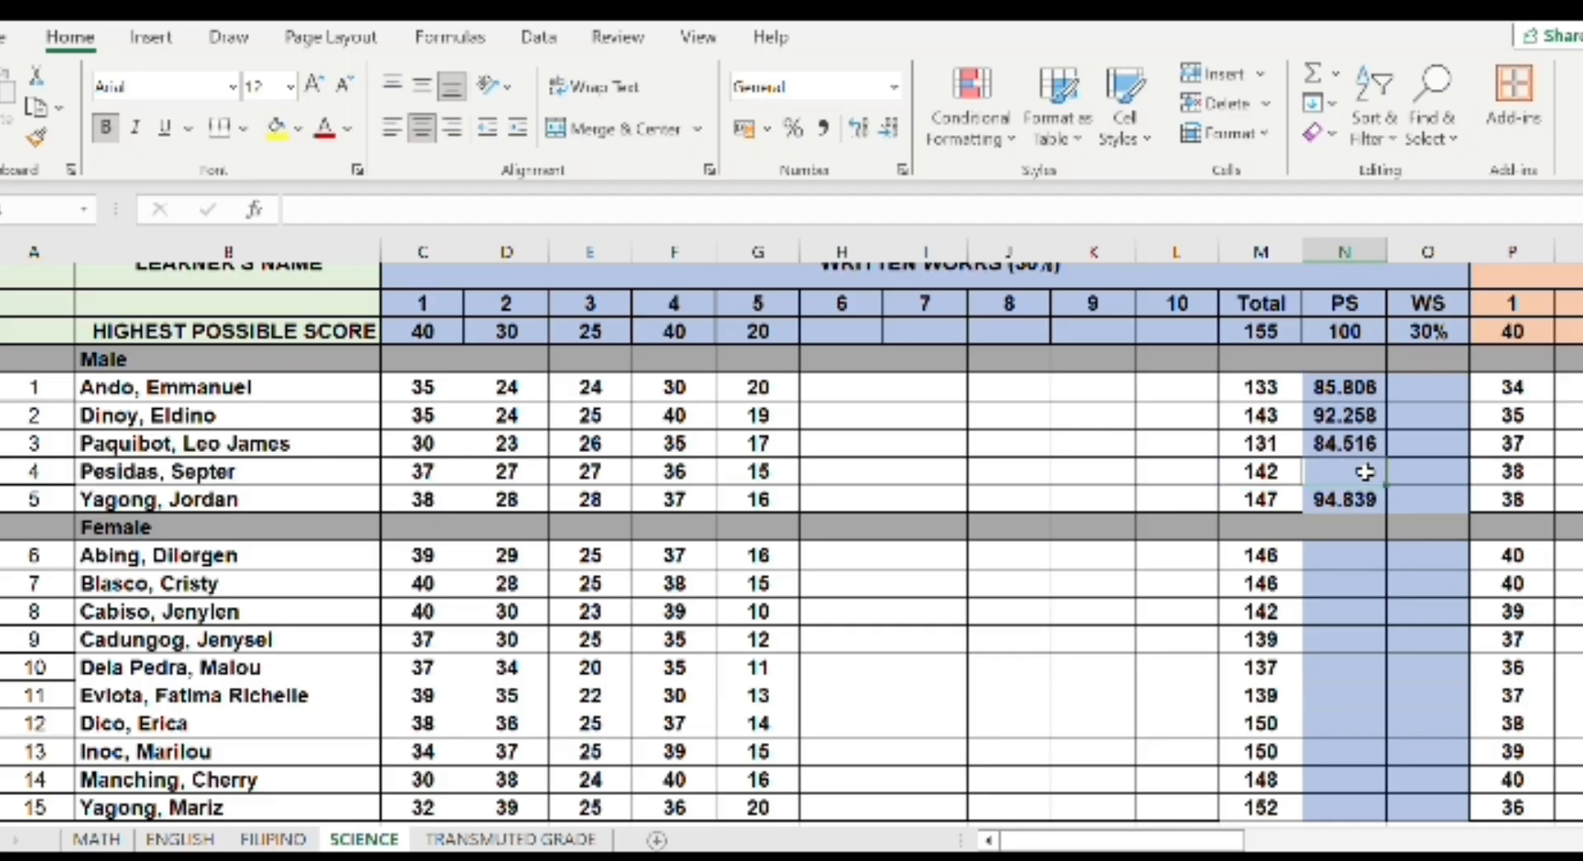
{"action": "type", "text": "=(M14/"}
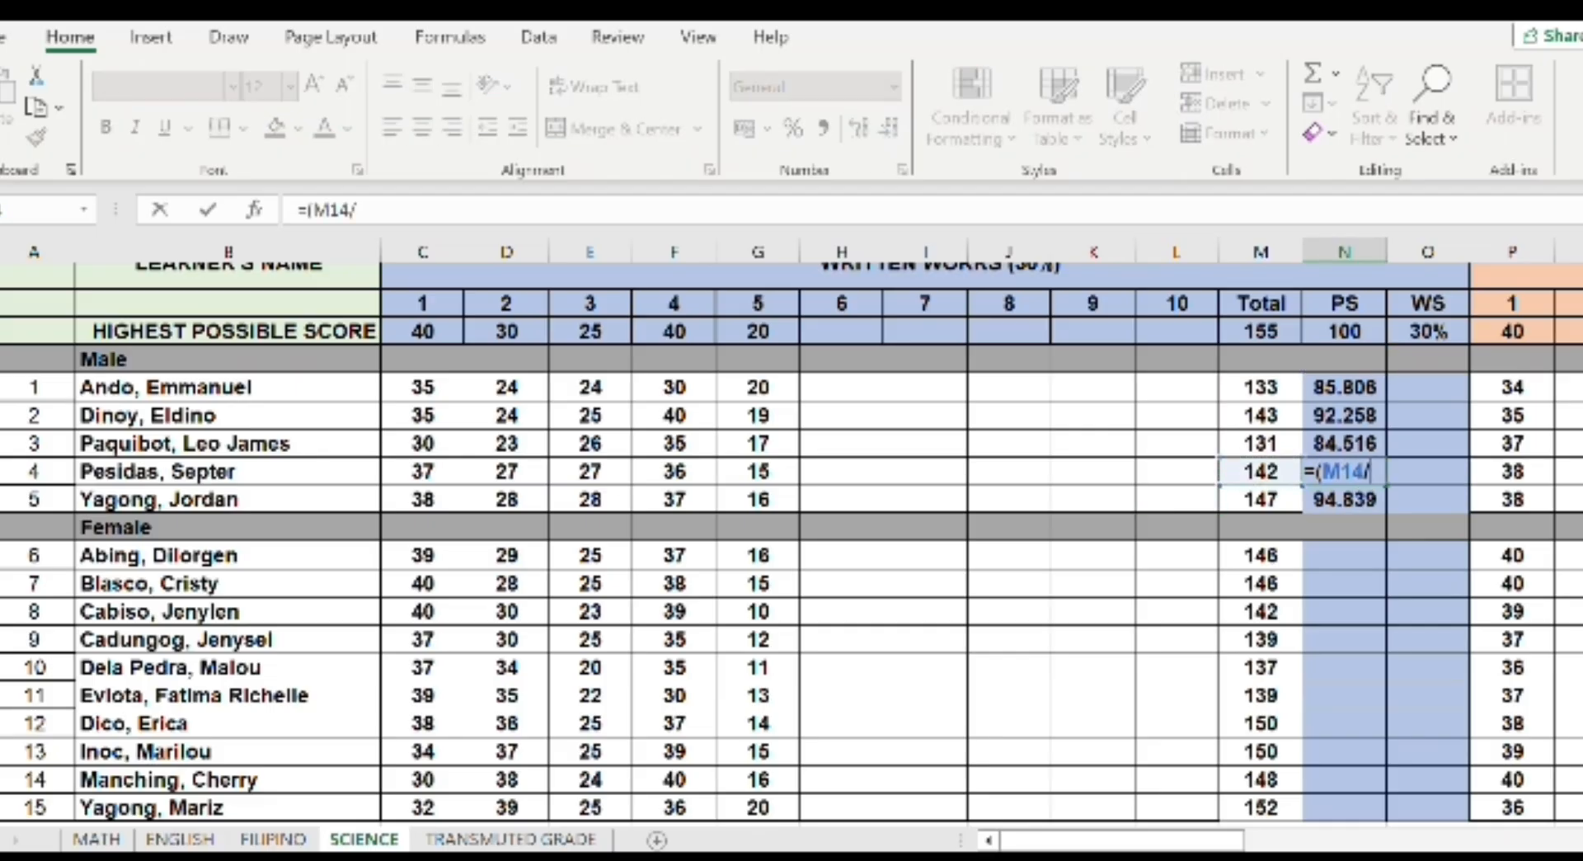
{"action": "type", "text": "M9)*N9"}
{"action": "key", "text": "Return"}
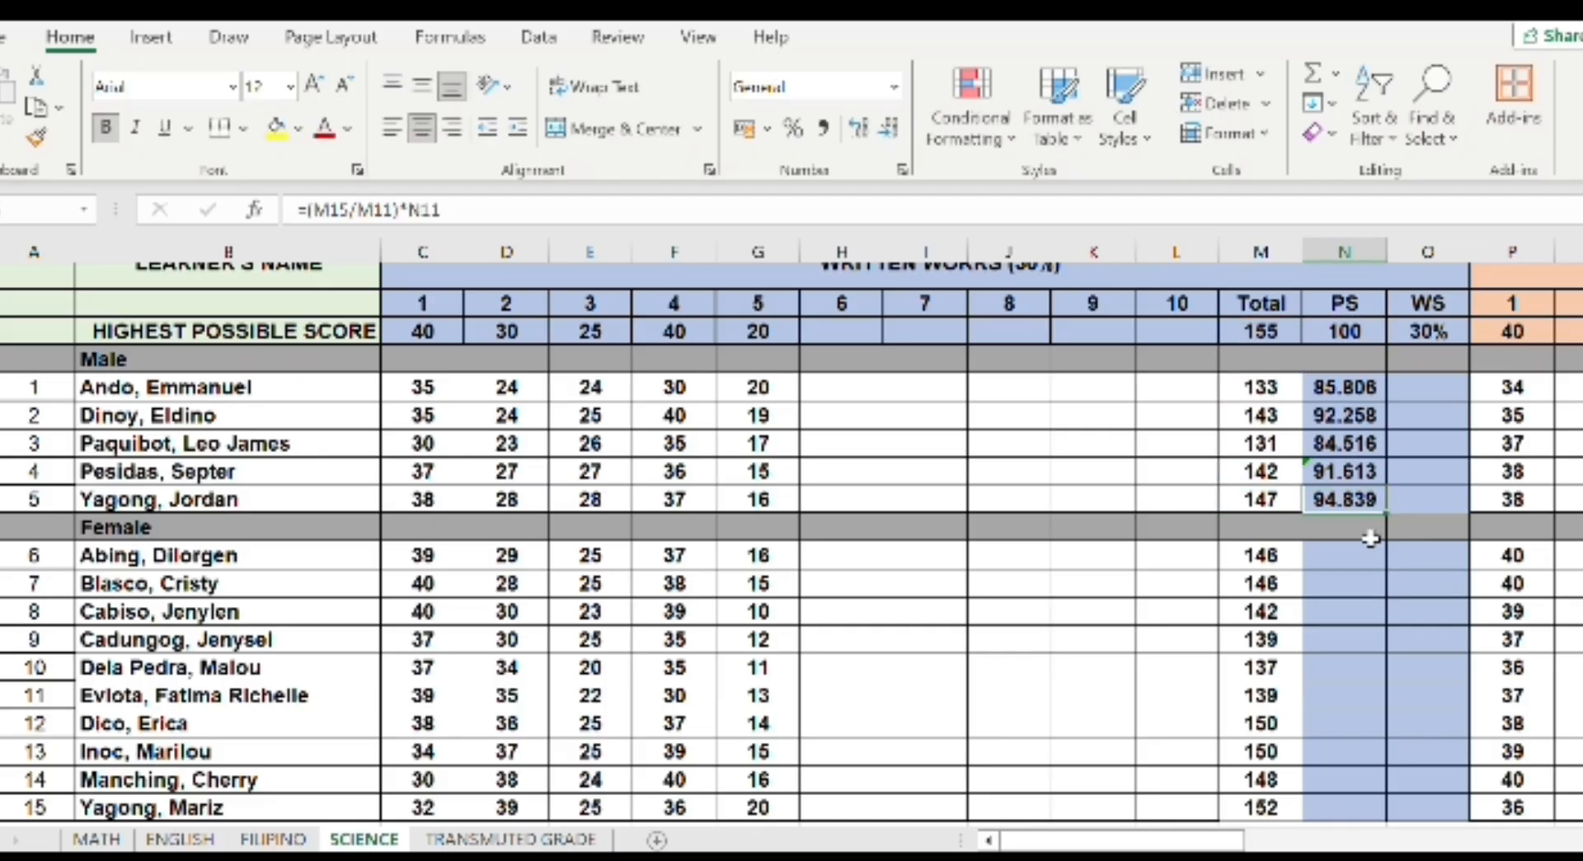
Calculate the first female learner's percentage score in N17 with =(M17/M9)*N9 and fill it down to N26
{"action": "left_click", "coordinate": [1364, 554]}
{"action": "type", "text": "=(M17/M9"}
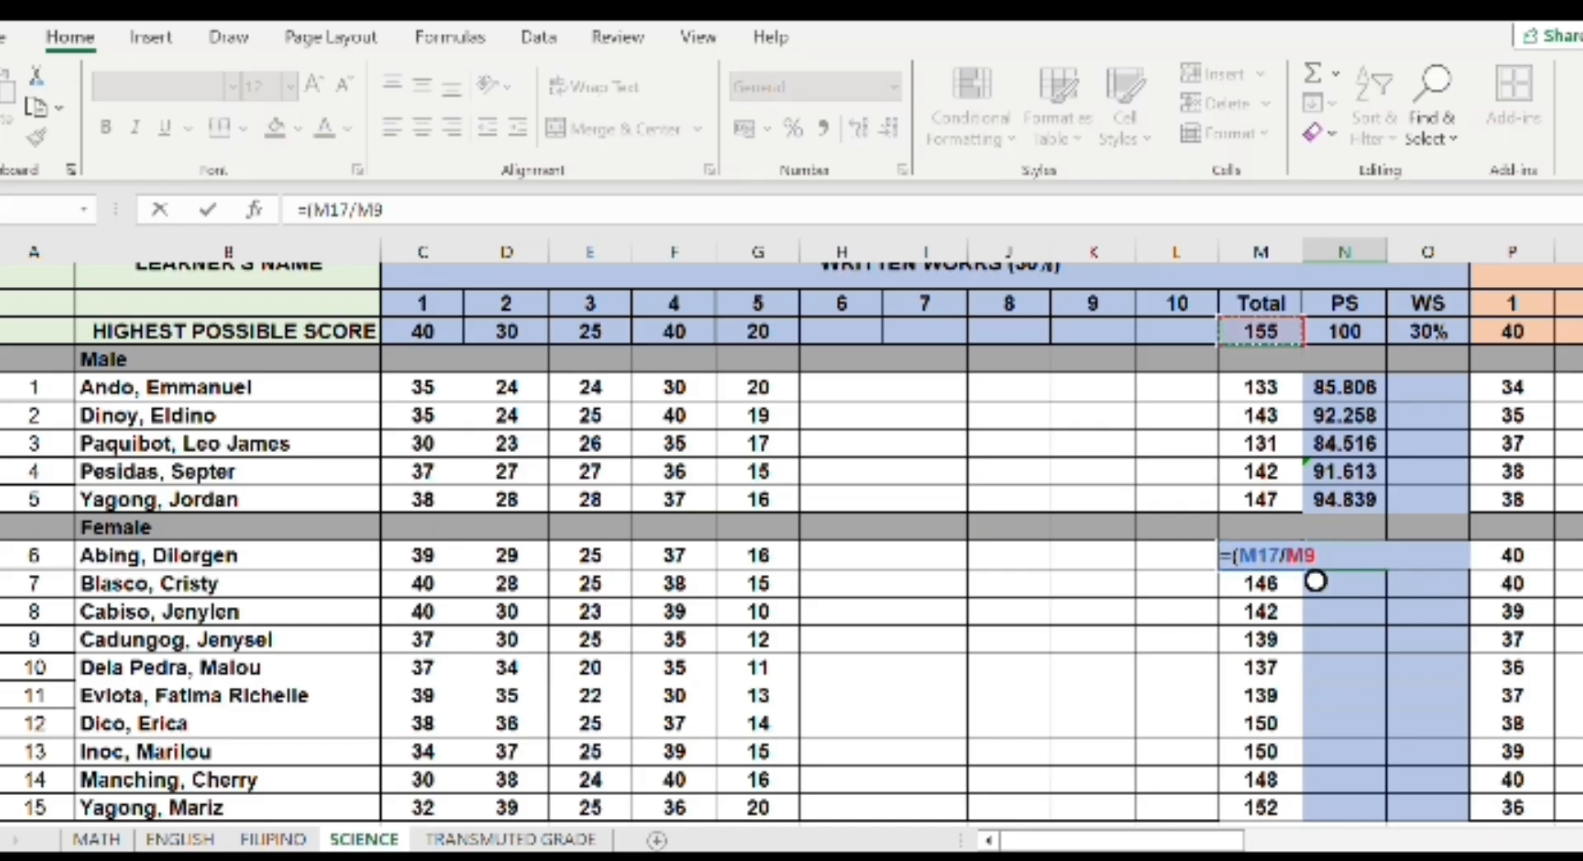
{"action": "type", "text": ")*N9"}
{"action": "key", "text": "Return"}
{"action": "left_click", "coordinate": [1377, 559]}
{"action": "left_click_drag", "start_coordinate": [1387, 570], "coordinate": [1368, 753]}
Replace the percentage score formula in N18 with =(M18/M9)*N9
{"action": "left_click", "coordinate": [1262, 529]}
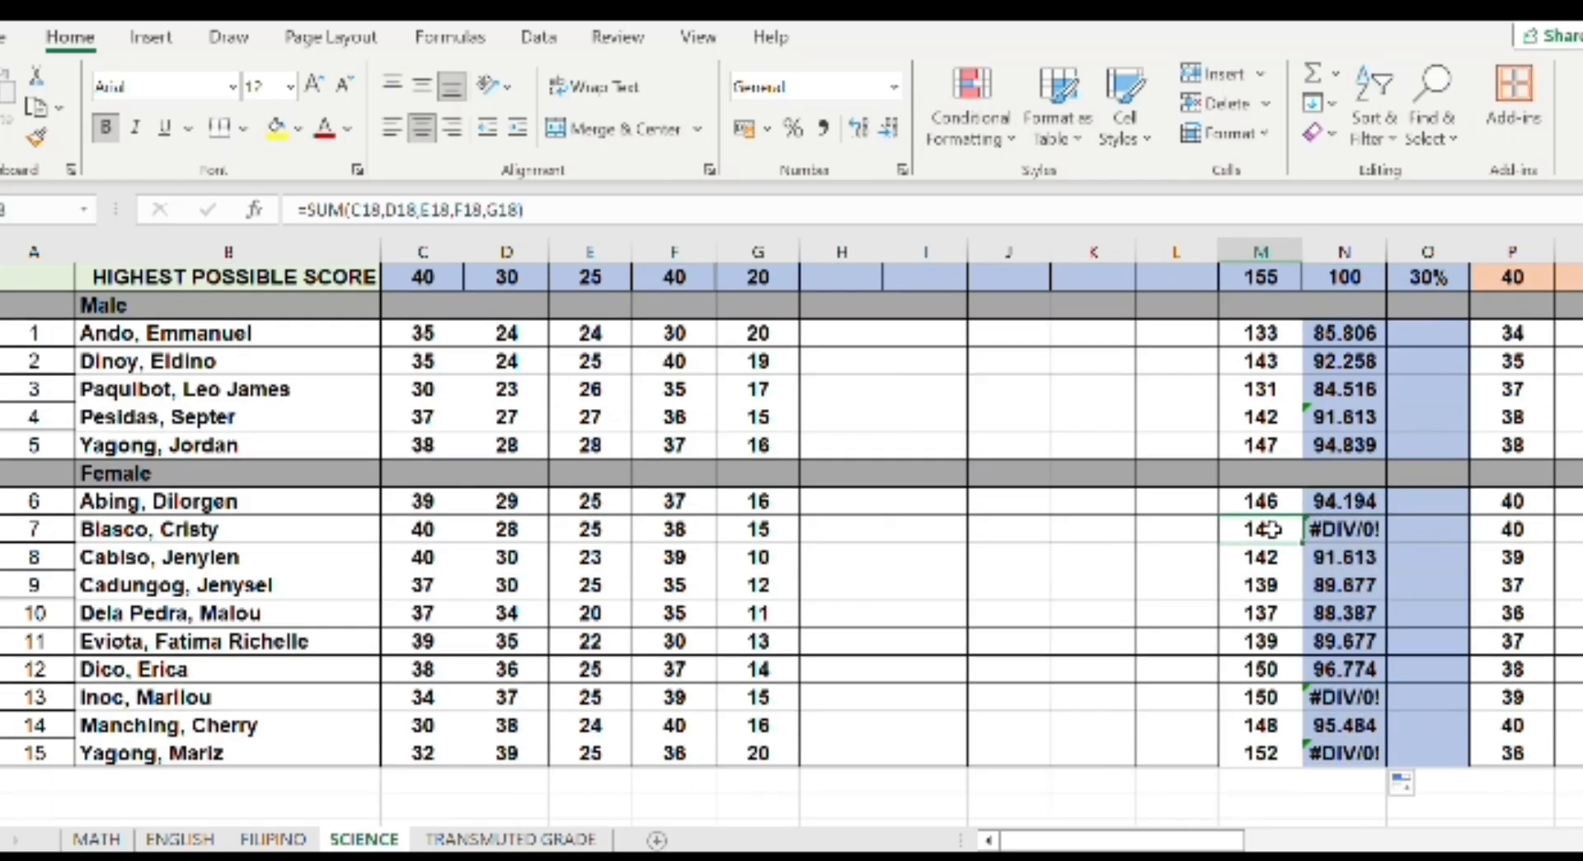
{"action": "key", "text": "BackSpace"}
{"action": "type", "text": "146"}
{"action": "left_click", "coordinate": [1325, 529]}
{"action": "type", "text": "=("}
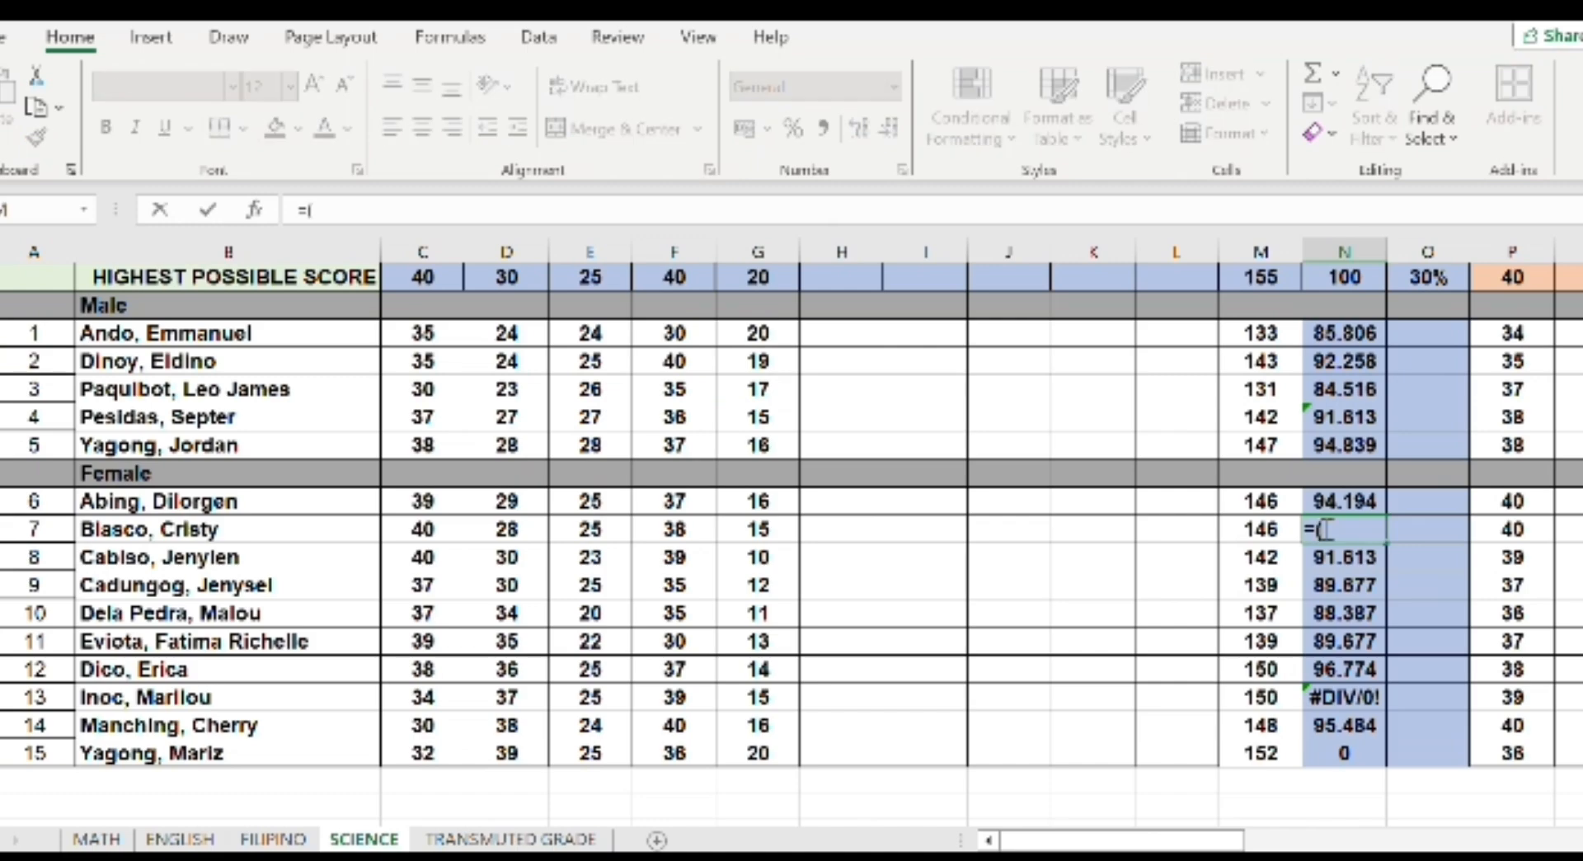
{"action": "type", "text": "M18/M9)"}
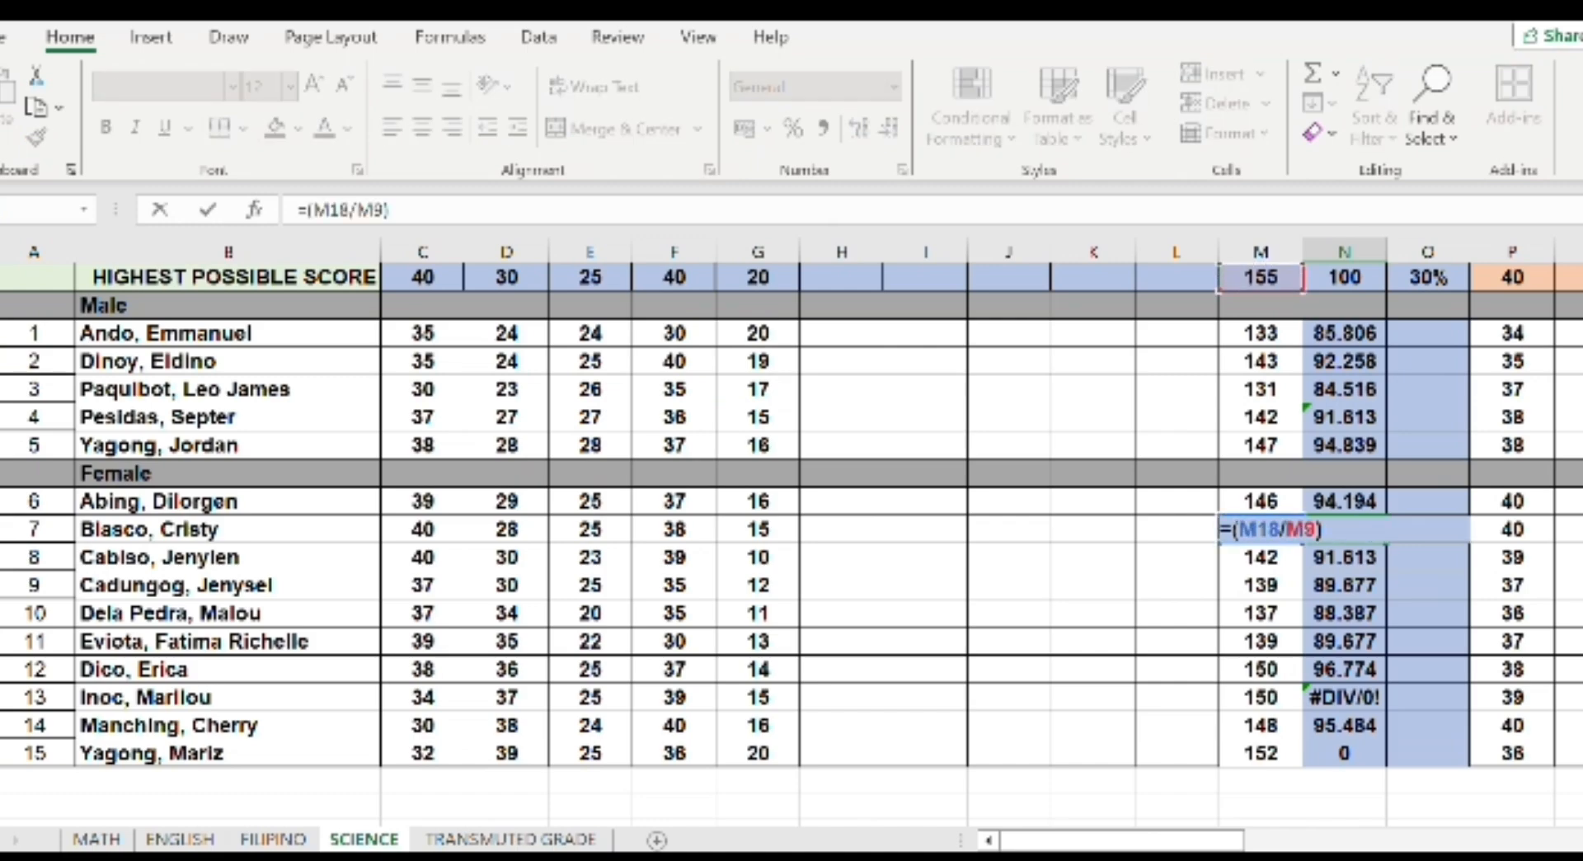
{"action": "type", "text": "*N9"}
{"action": "key", "text": "Return"}
Replace the formula in N24 with =(M24/M9)*N9 and show the percentage scores in N11:N26 with two decimals
{"action": "double_click", "coordinate": [1353, 701]}
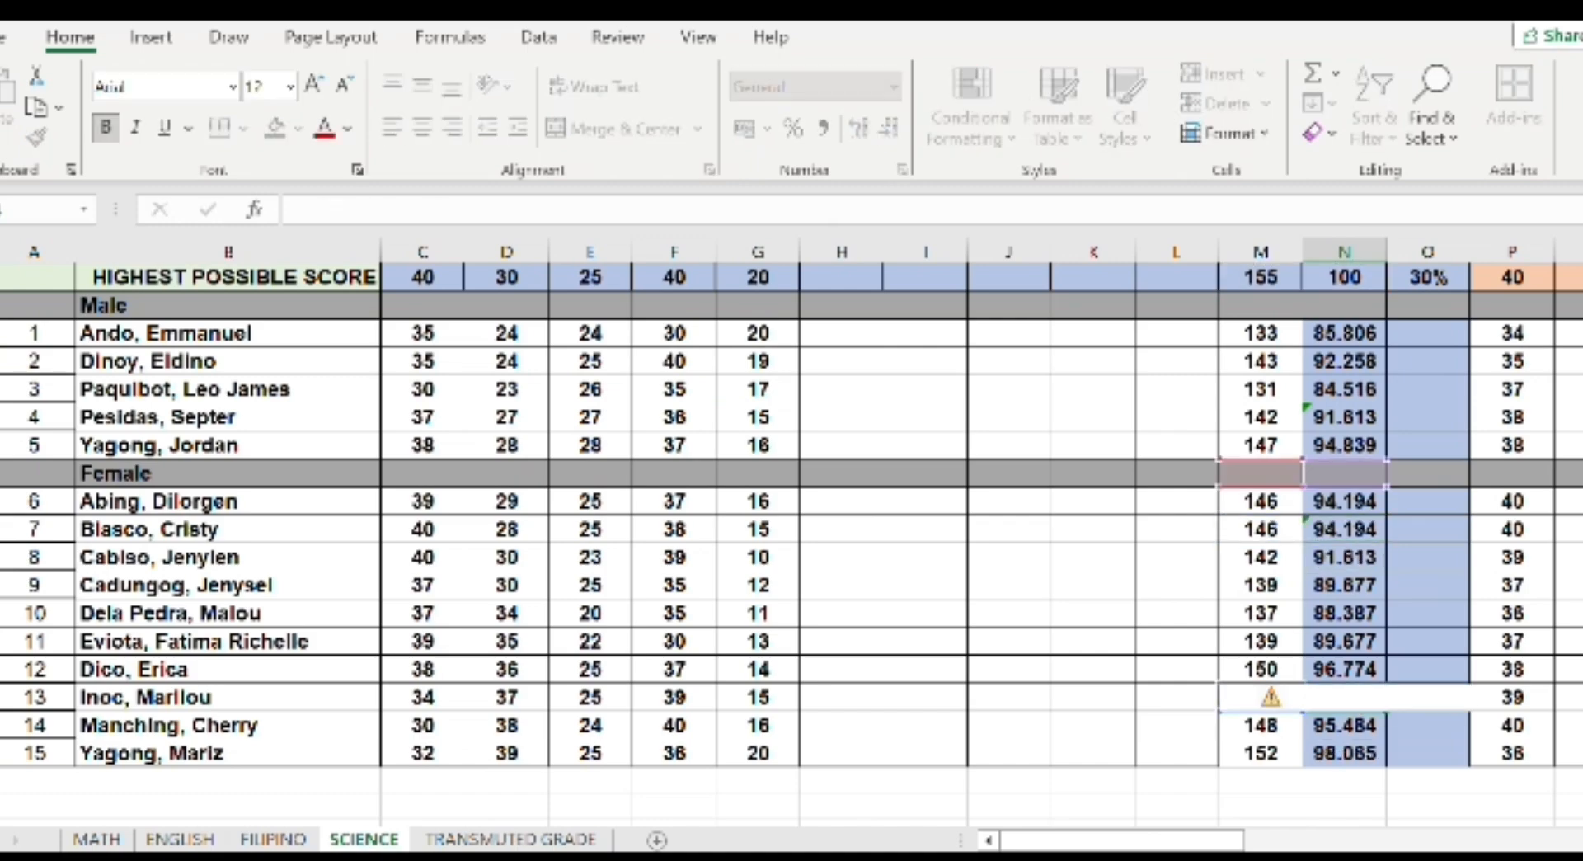
{"action": "type", "text": "=(M24/M9"}
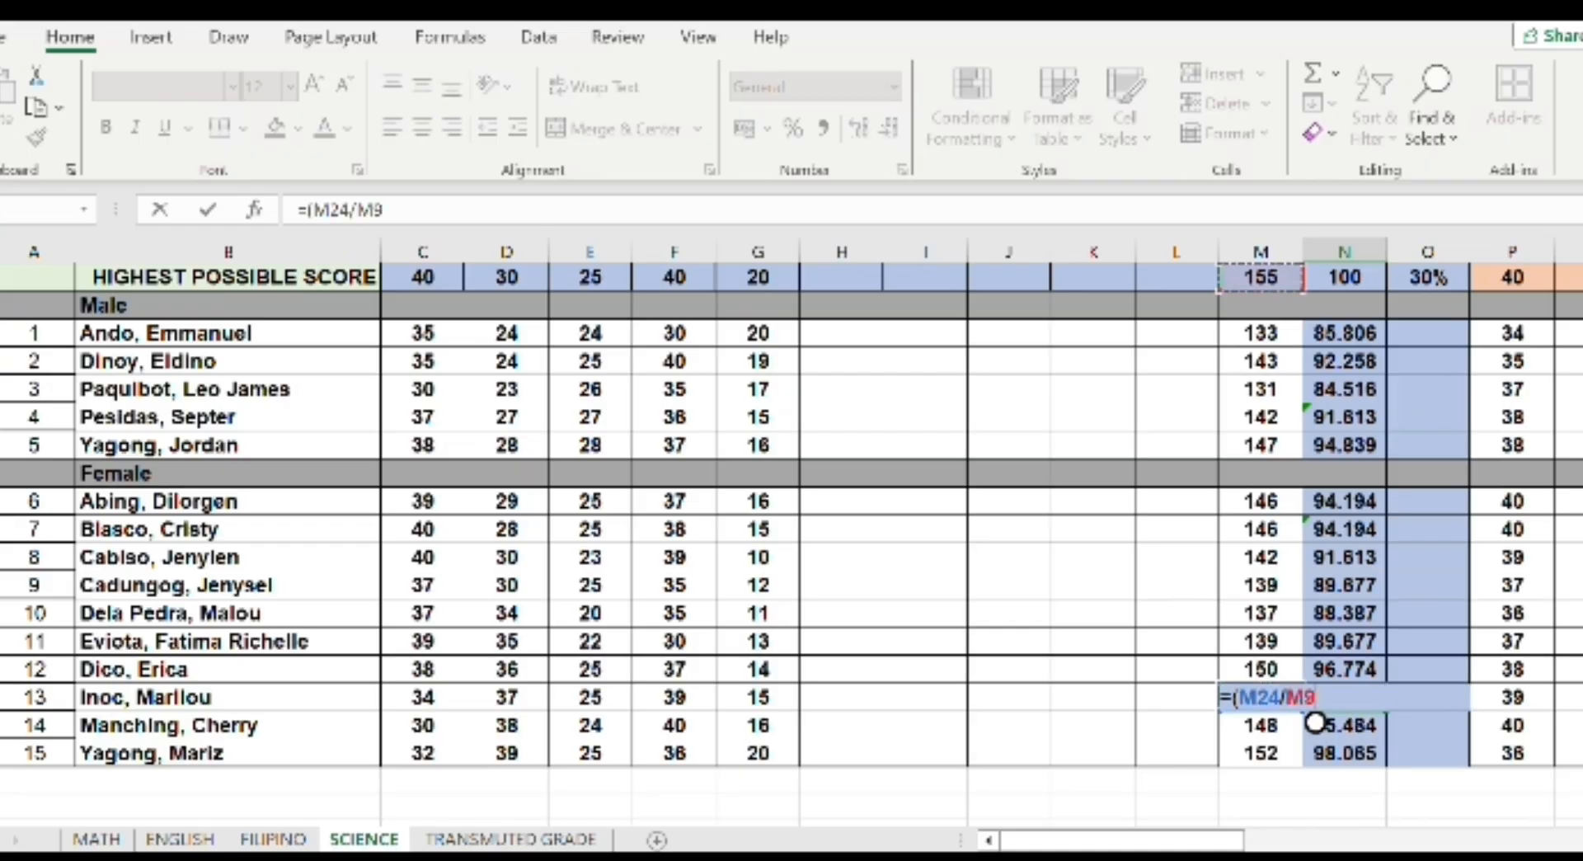
{"action": "type", "text": ")*N9"}
{"action": "key", "text": "Return"}
{"action": "left_click_drag", "start_coordinate": [1340, 333], "coordinate": [1372, 749]}
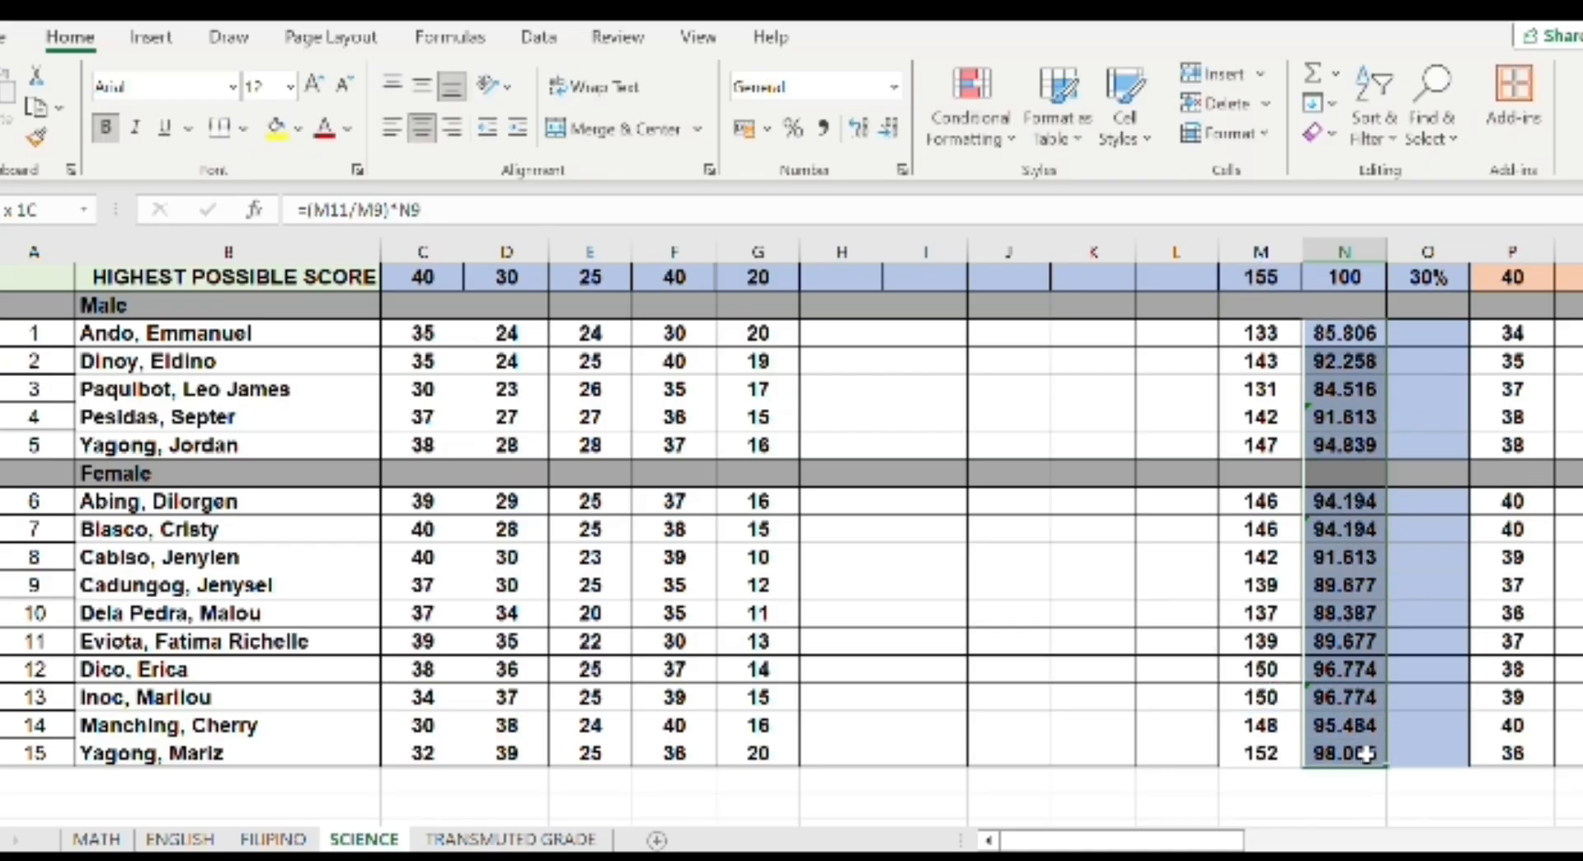
{"action": "left_click", "coordinate": [889, 132]}
Calculate the written works weighted score in O11 with =N11*0.3 and fill it down to O15
{"action": "left_click", "coordinate": [1448, 334]}
{"action": "type", "text": "="}
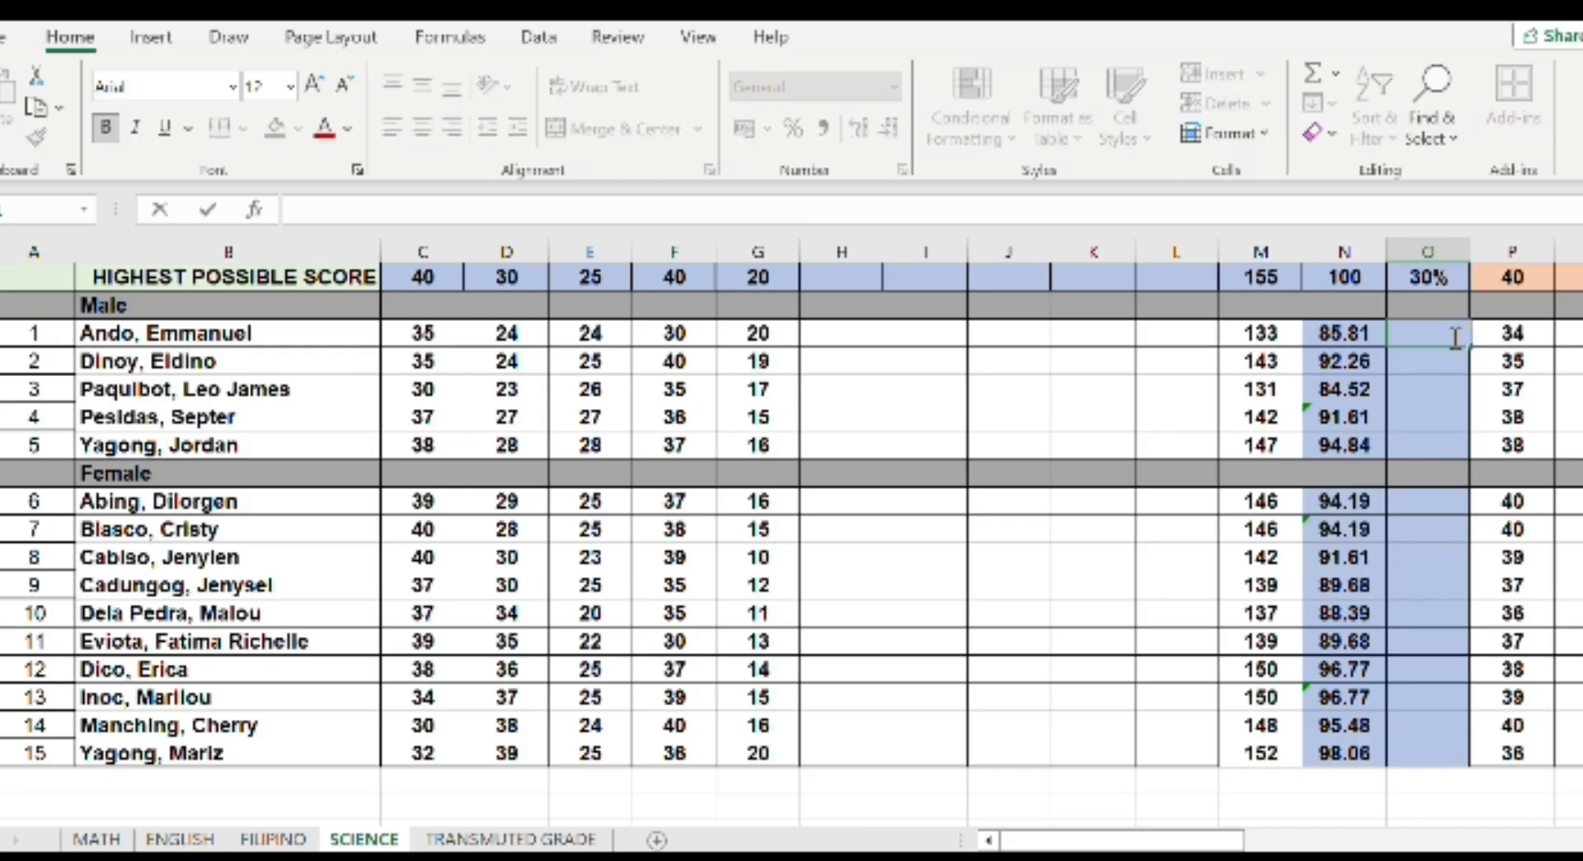
{"action": "key", "text": "Left"}
{"action": "type", "text": "*"}
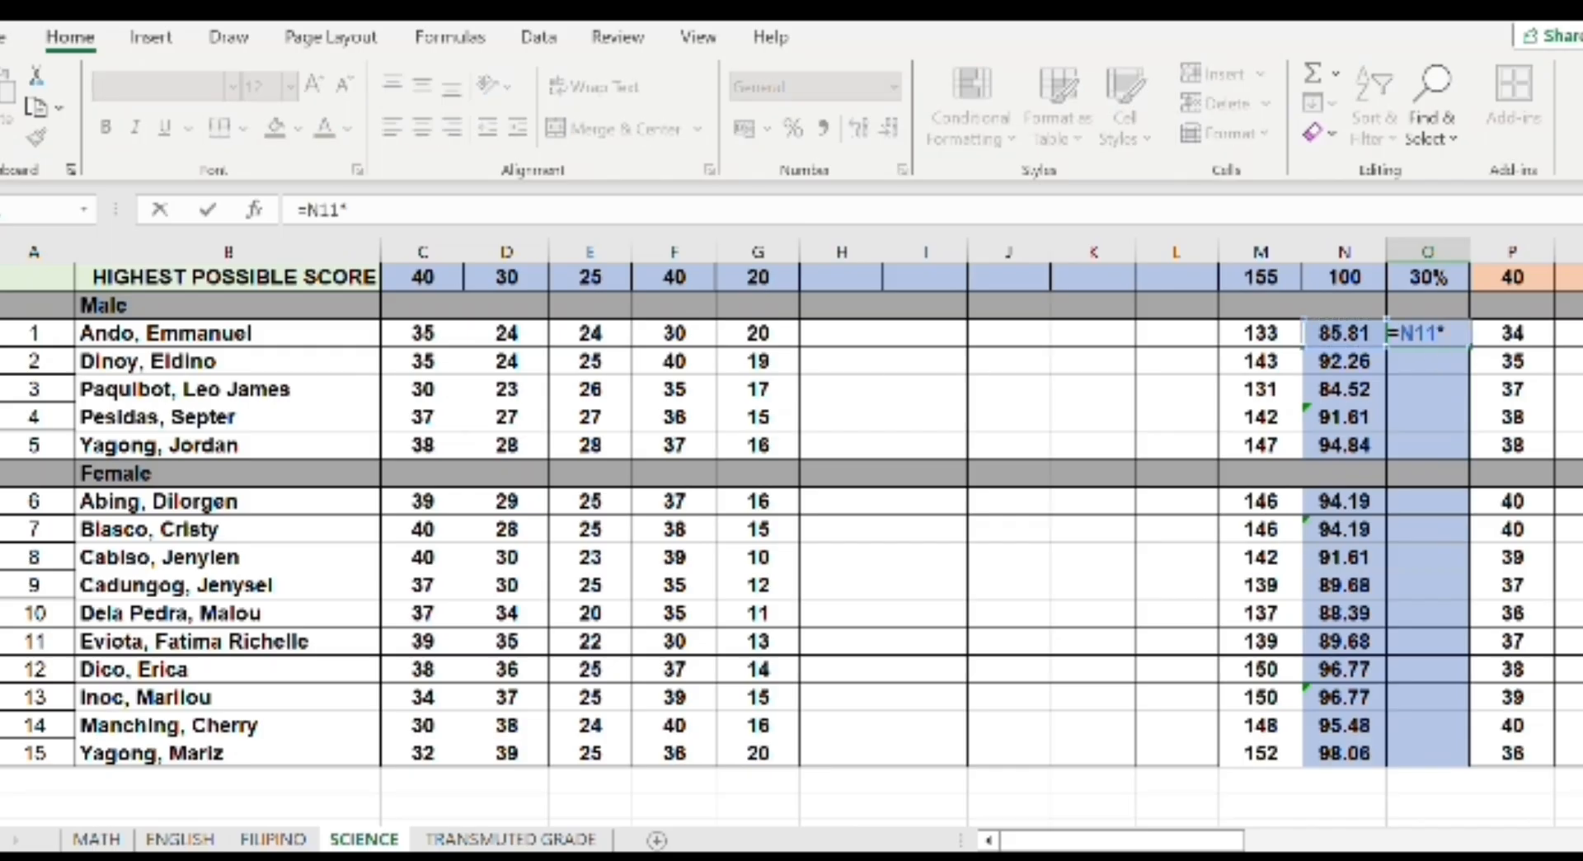
{"action": "type", "text": "0.3"}
{"action": "key", "text": "ctrl+Return"}
{"action": "double_click", "coordinate": [1470, 350]}
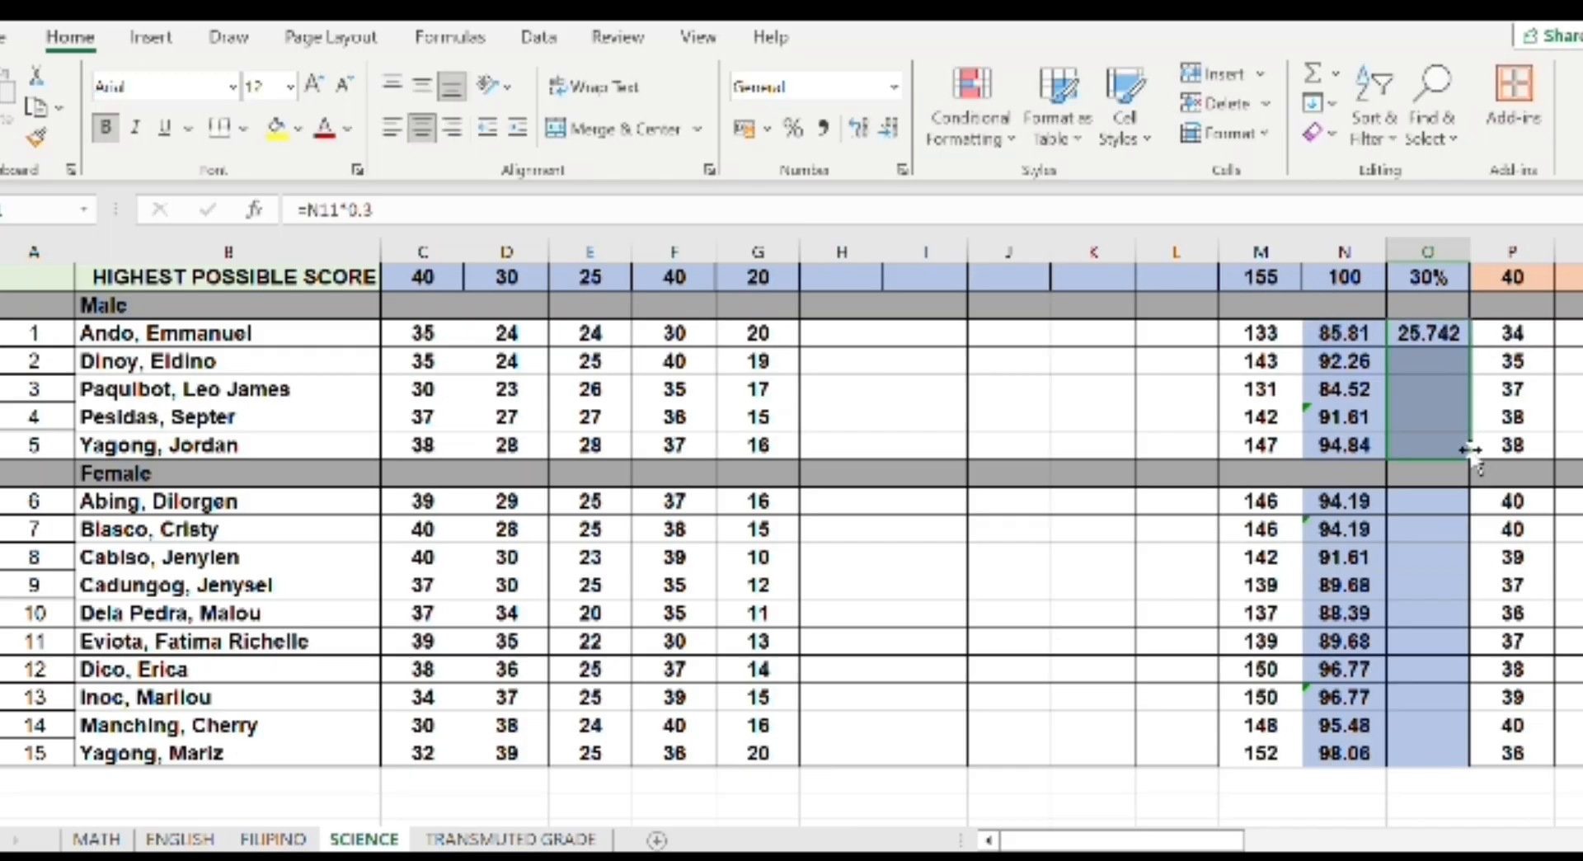
Calculate the weighted scores in O17:O26 starting with =N17*0.3 and show O11:O26 with two decimals
{"action": "left_click", "coordinate": [1449, 505]}
{"action": "type", "text": "="}
{"action": "key", "text": "Left"}
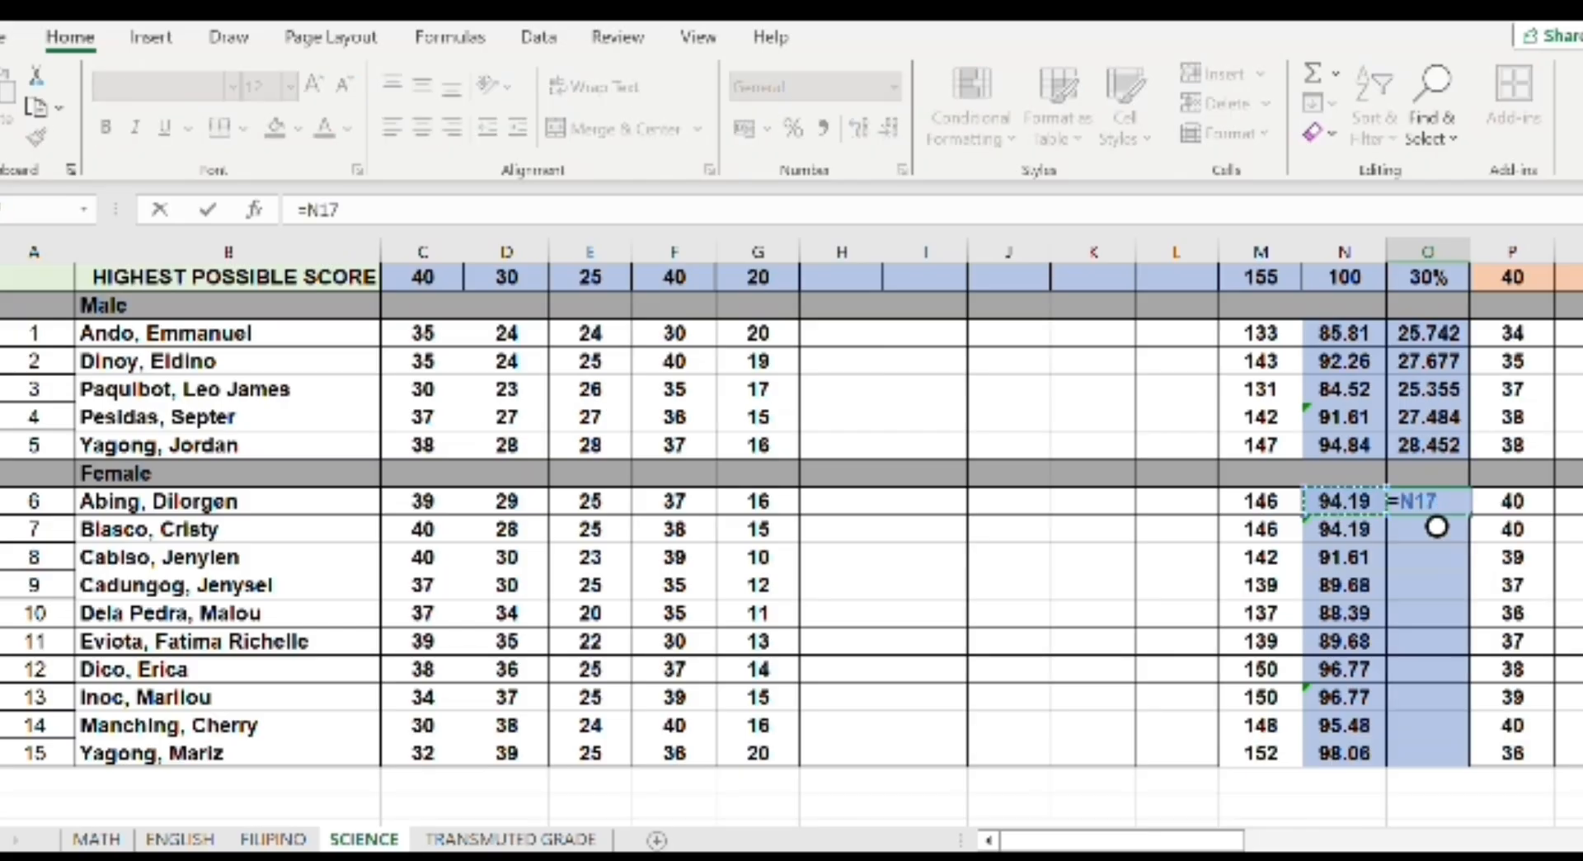
{"action": "type", "text": "*0.3"}
{"action": "key", "text": "ctrl+Return"}
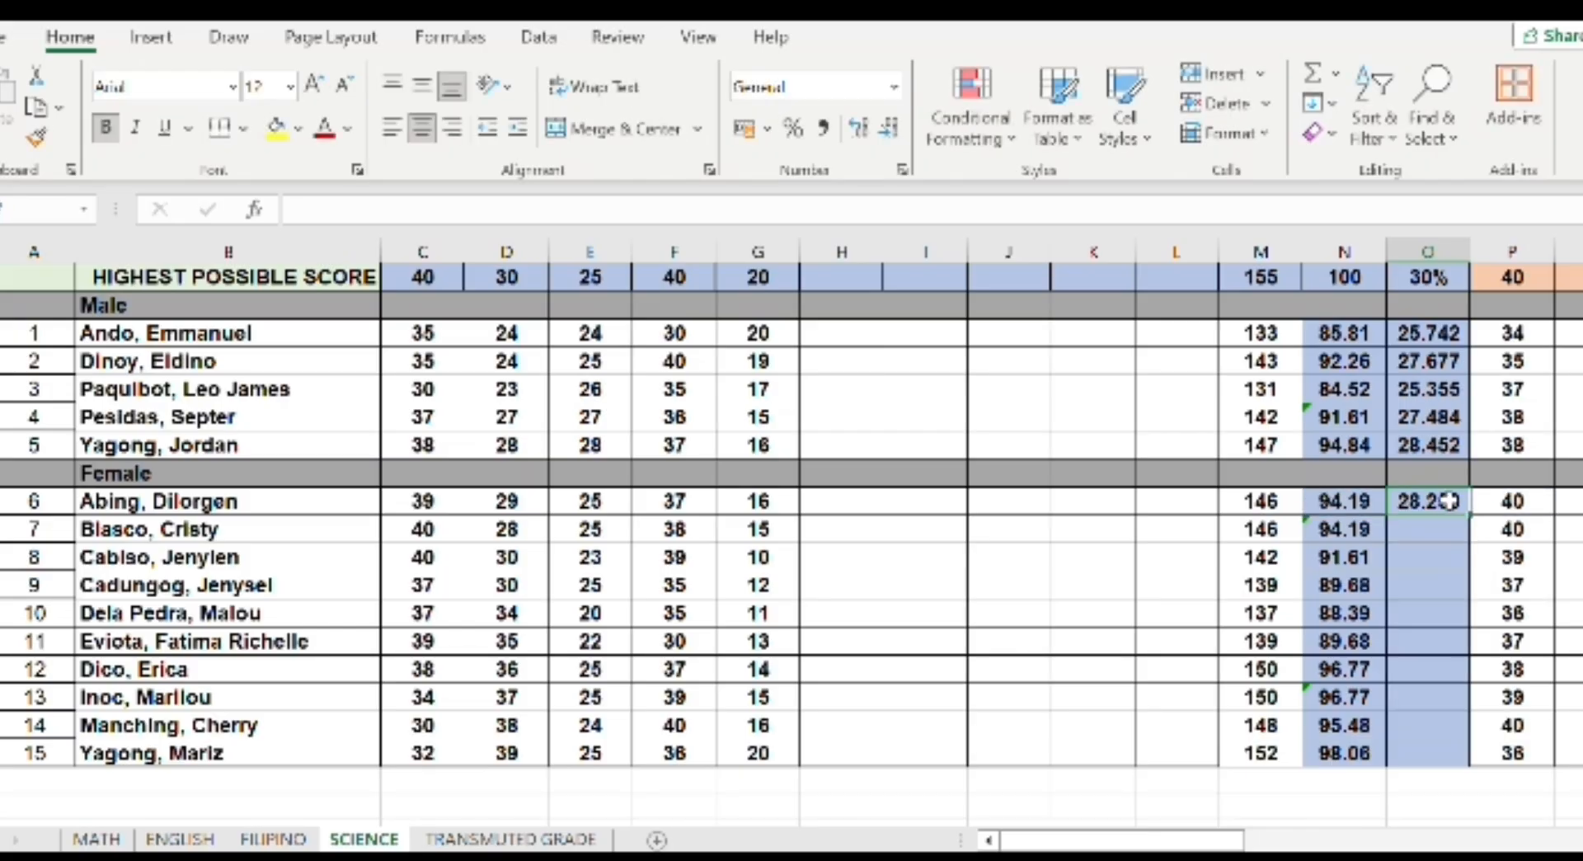
{"action": "left_click_drag", "start_coordinate": [1469, 600], "coordinate": [1468, 757]}
{"action": "left_click_drag", "start_coordinate": [1427, 334], "coordinate": [1428, 753]}
{"action": "left_click", "coordinate": [889, 132]}
Total the performance tasks in Z11 with =SUM(P11,Q11,R11) and fill it down to Z15
{"action": "scroll", "coordinate": [792, 528], "scroll_direction": "right", "scroll_amount": 5}
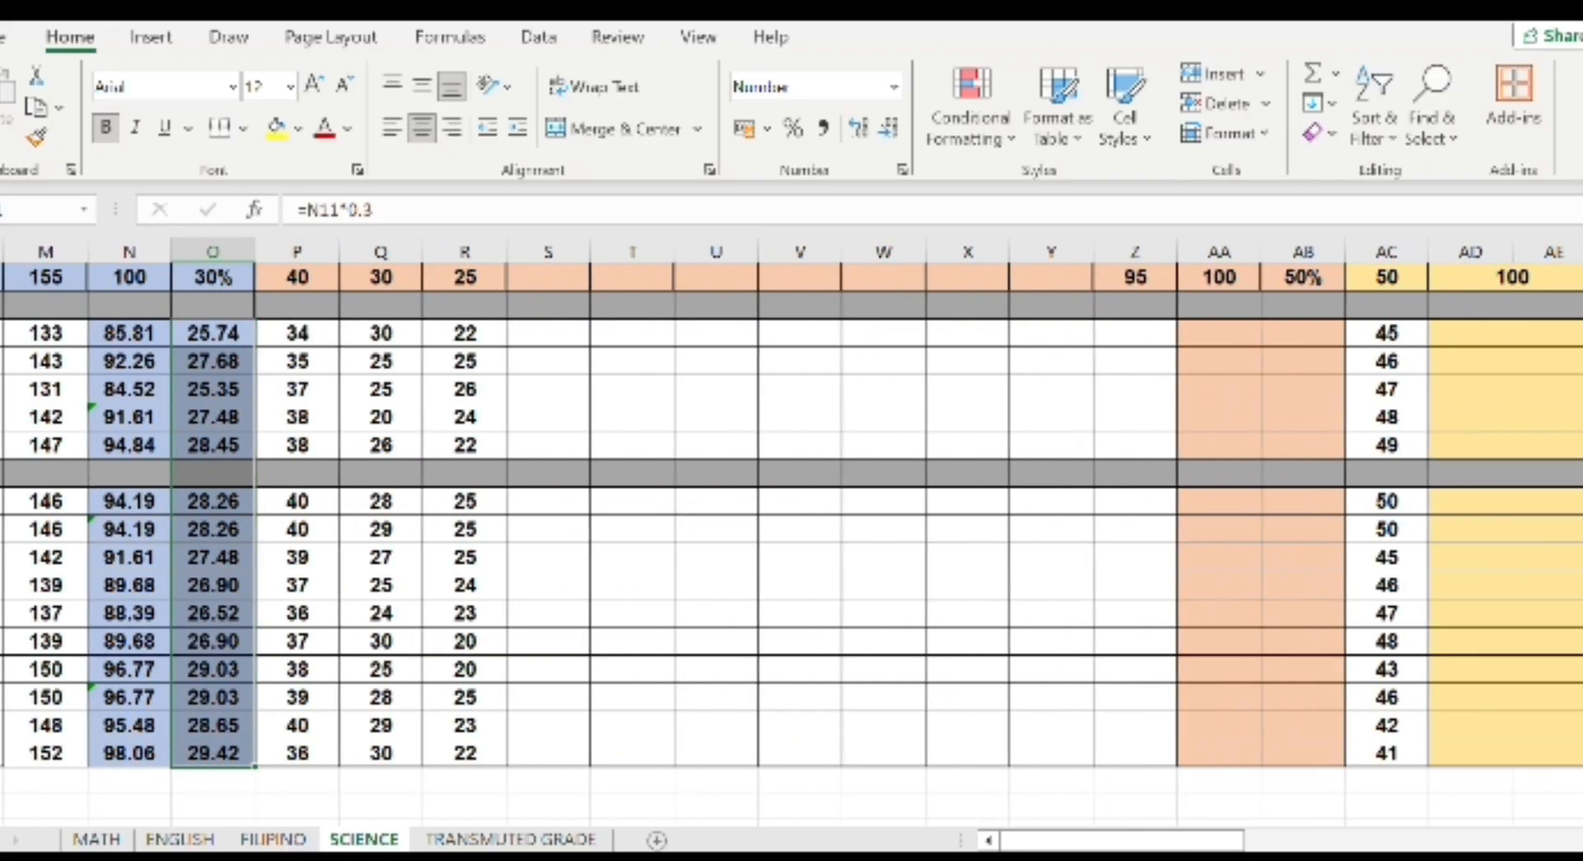
{"action": "scroll", "coordinate": [791, 527], "scroll_direction": "up", "scroll_amount": 3}
{"action": "left_click", "coordinate": [1123, 523]}
{"action": "type", "text": "=sum"}
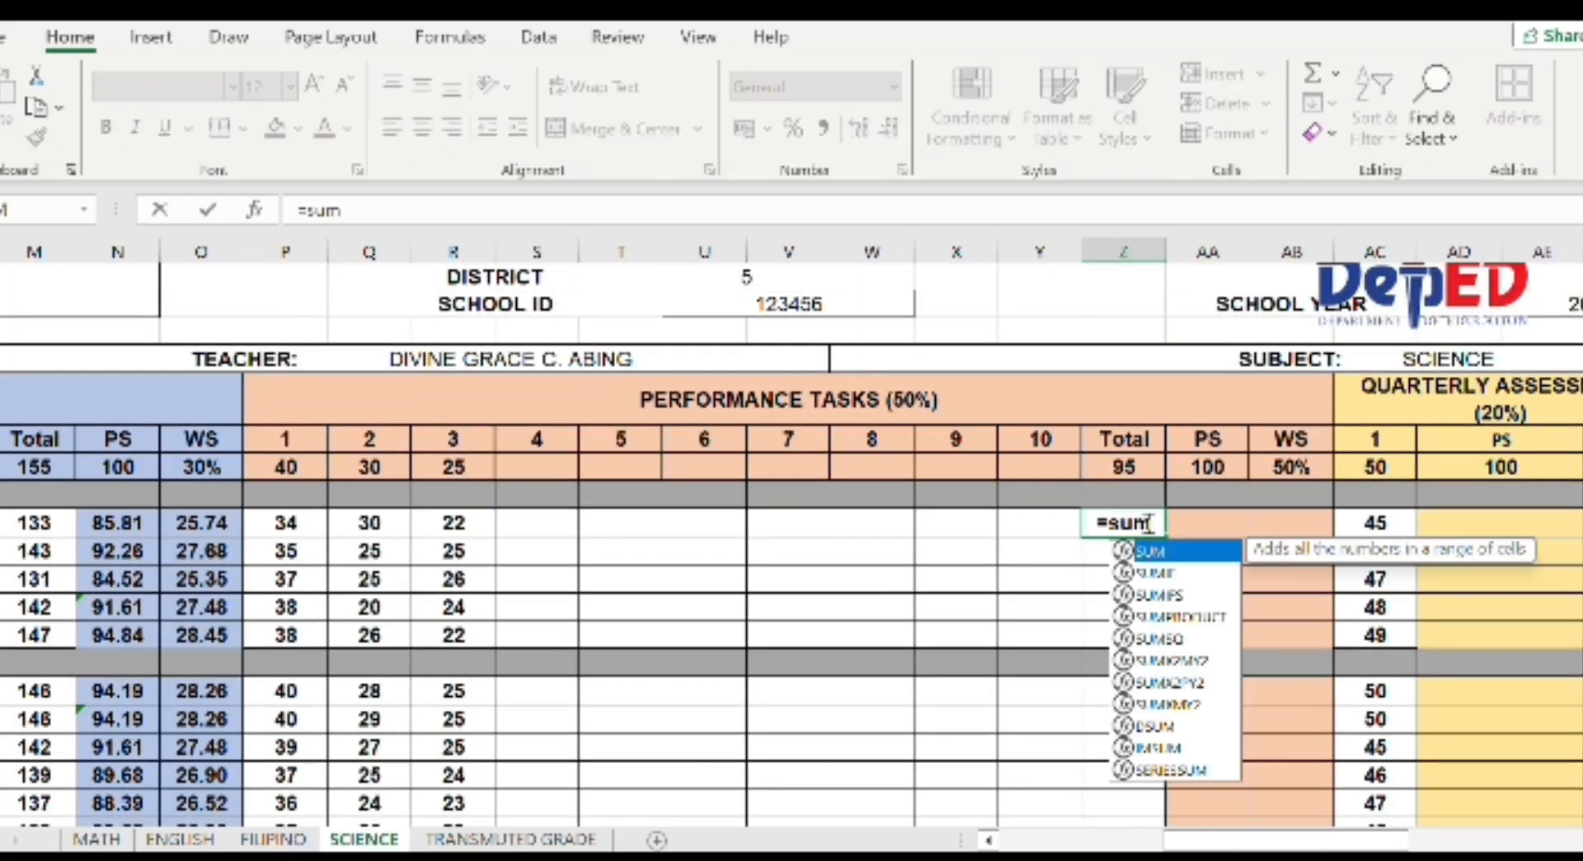
{"action": "key", "text": "Tab"}
{"action": "type", "text": "P11,Q11"}
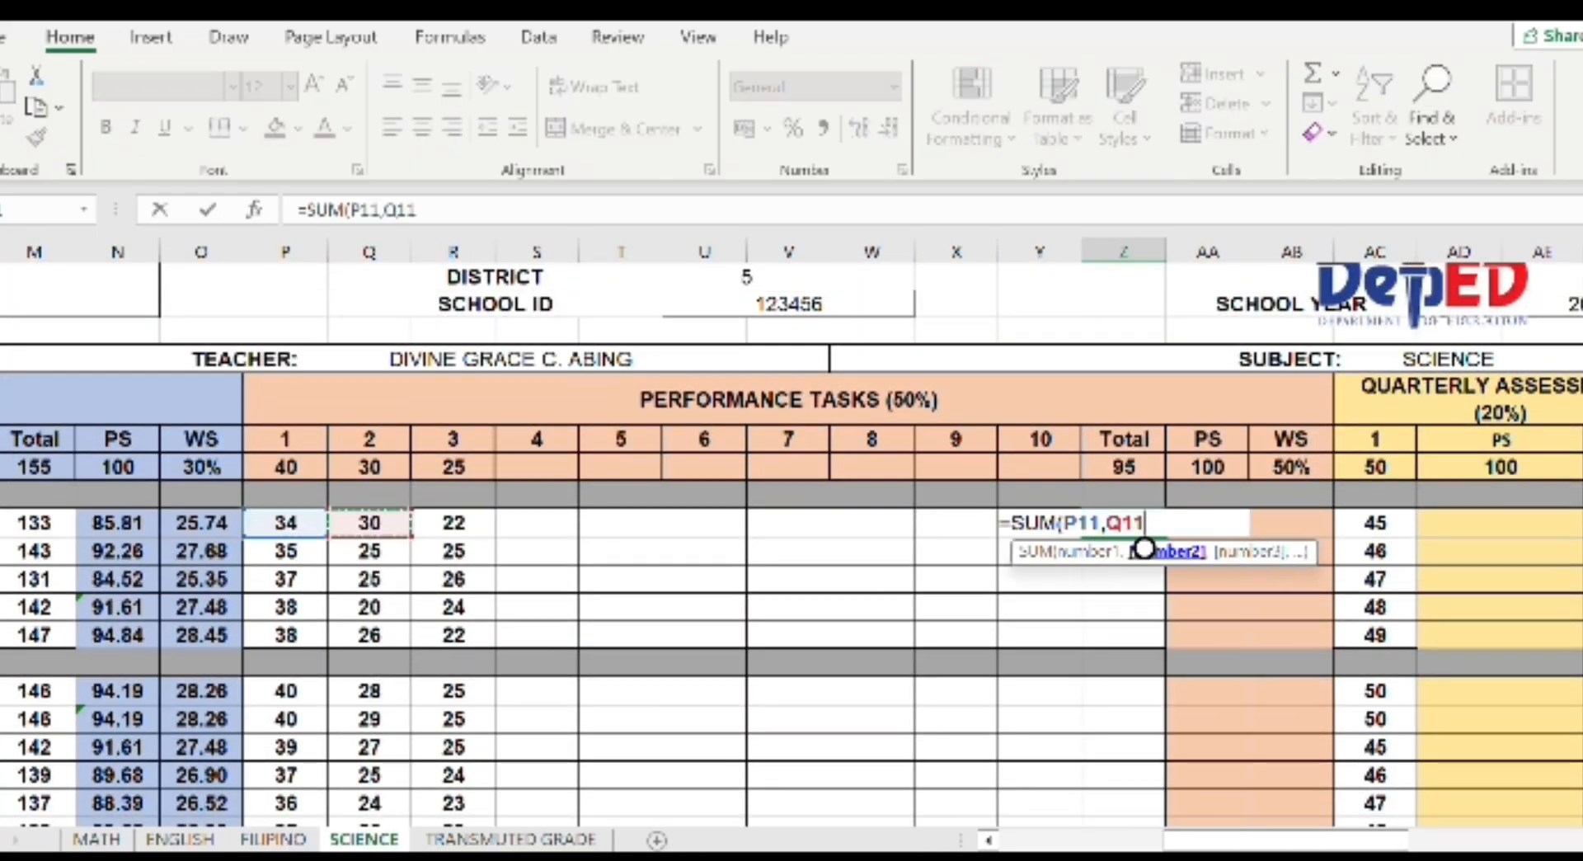
{"action": "type", "text": ",R11"}
{"action": "key", "text": "Return"}
{"action": "left_click", "coordinate": [1138, 523]}
{"action": "left_click_drag", "start_coordinate": [1165, 536], "coordinate": [1165, 645]}
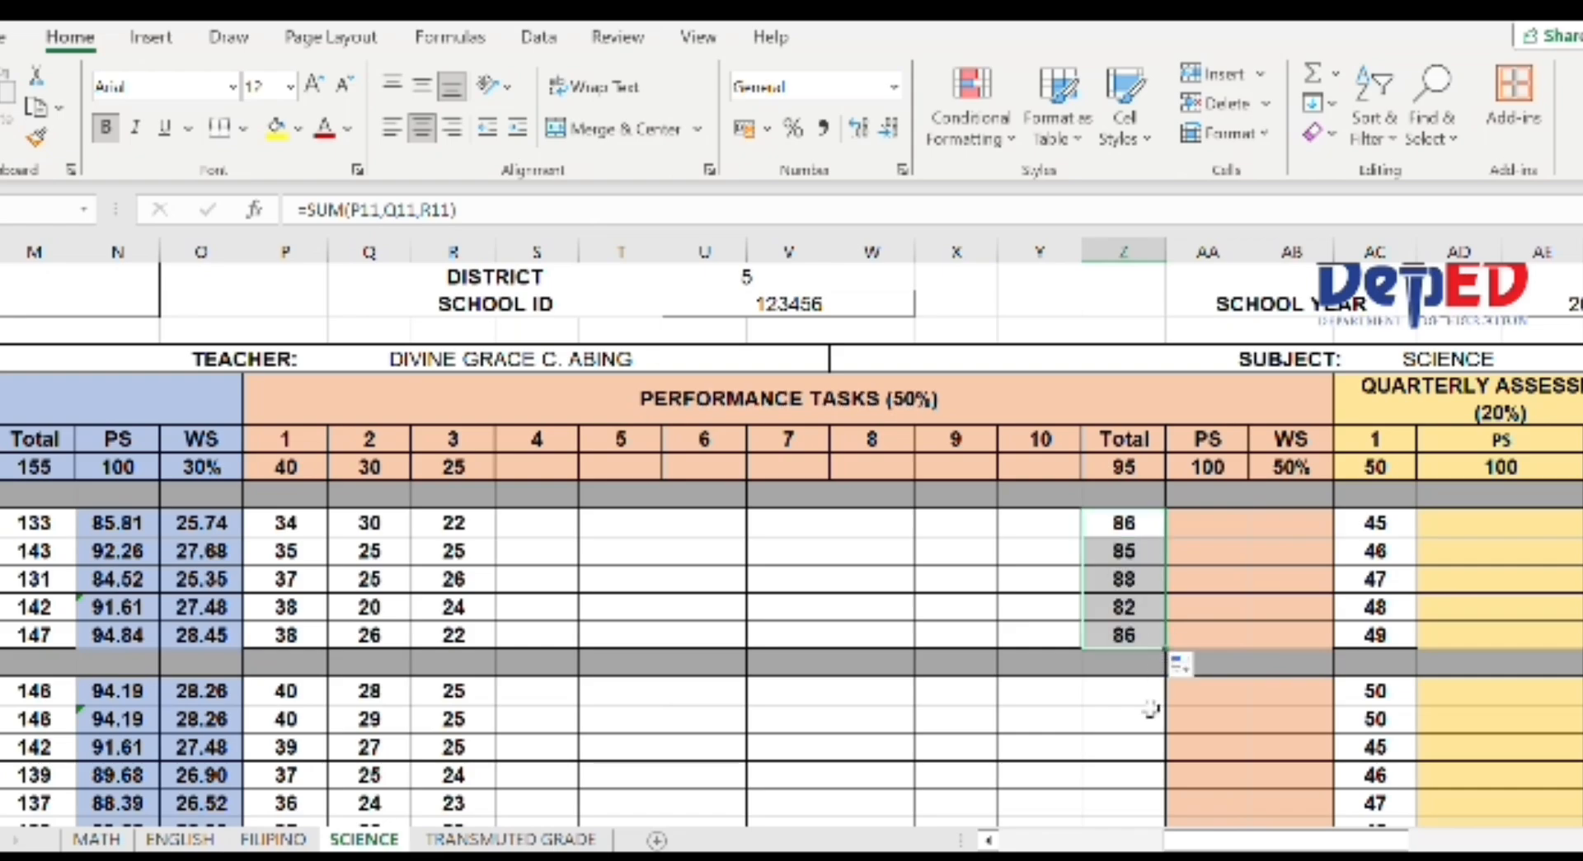
Total the performance tasks in Z17 with =SUM(P17,Q17,R17) and fill it down to Z26
{"action": "left_click", "coordinate": [1149, 691]}
{"action": "type", "text": "=sum"}
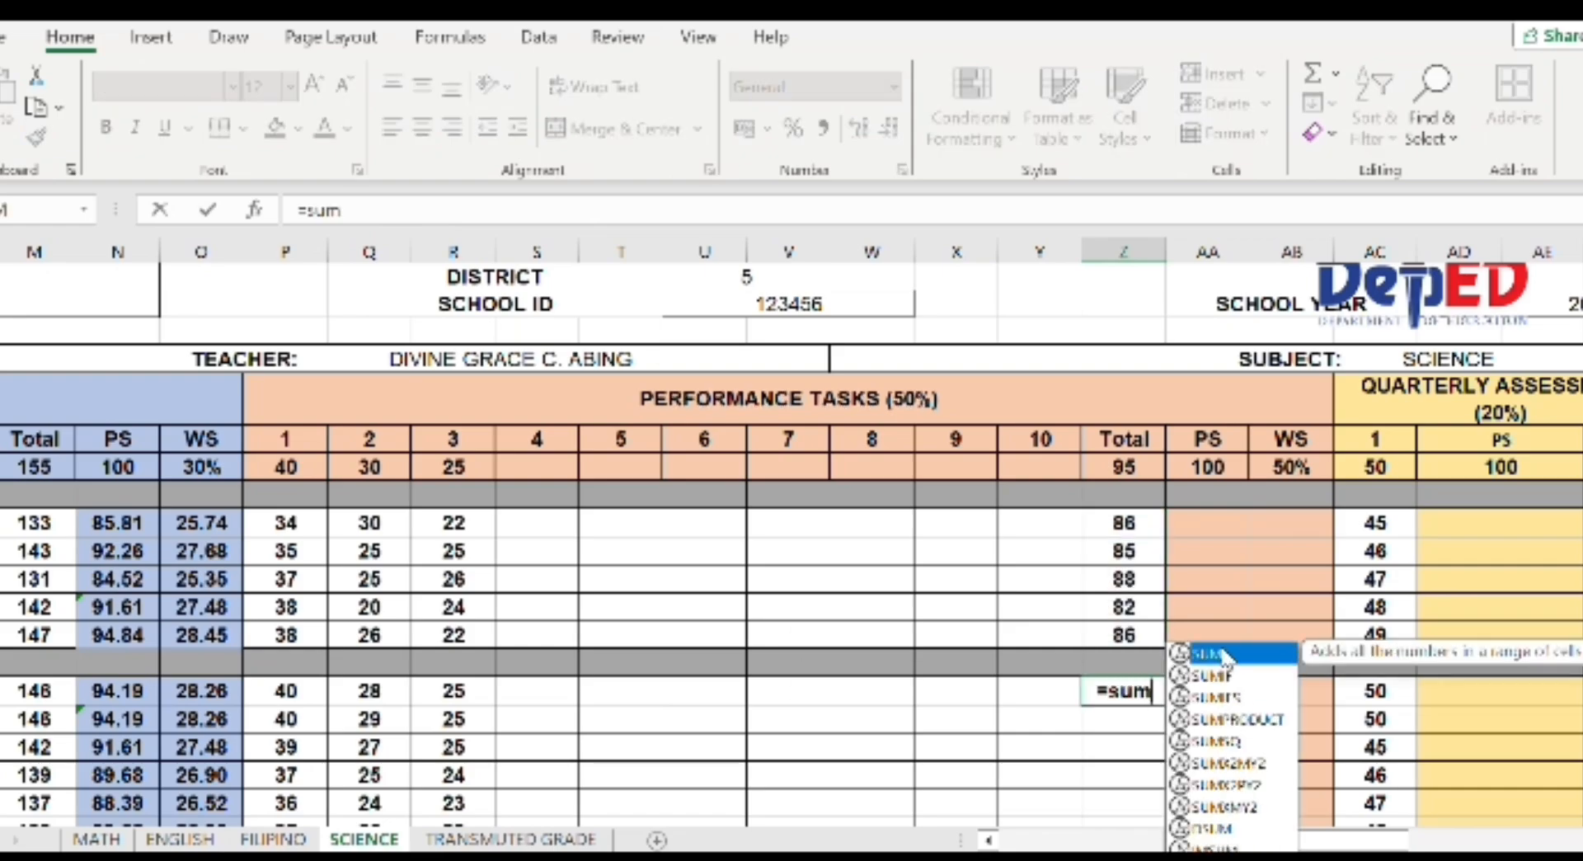
{"action": "key", "text": "Tab"}
{"action": "type", "text": "P17,Q17,R17"}
{"action": "key", "text": "Return"}
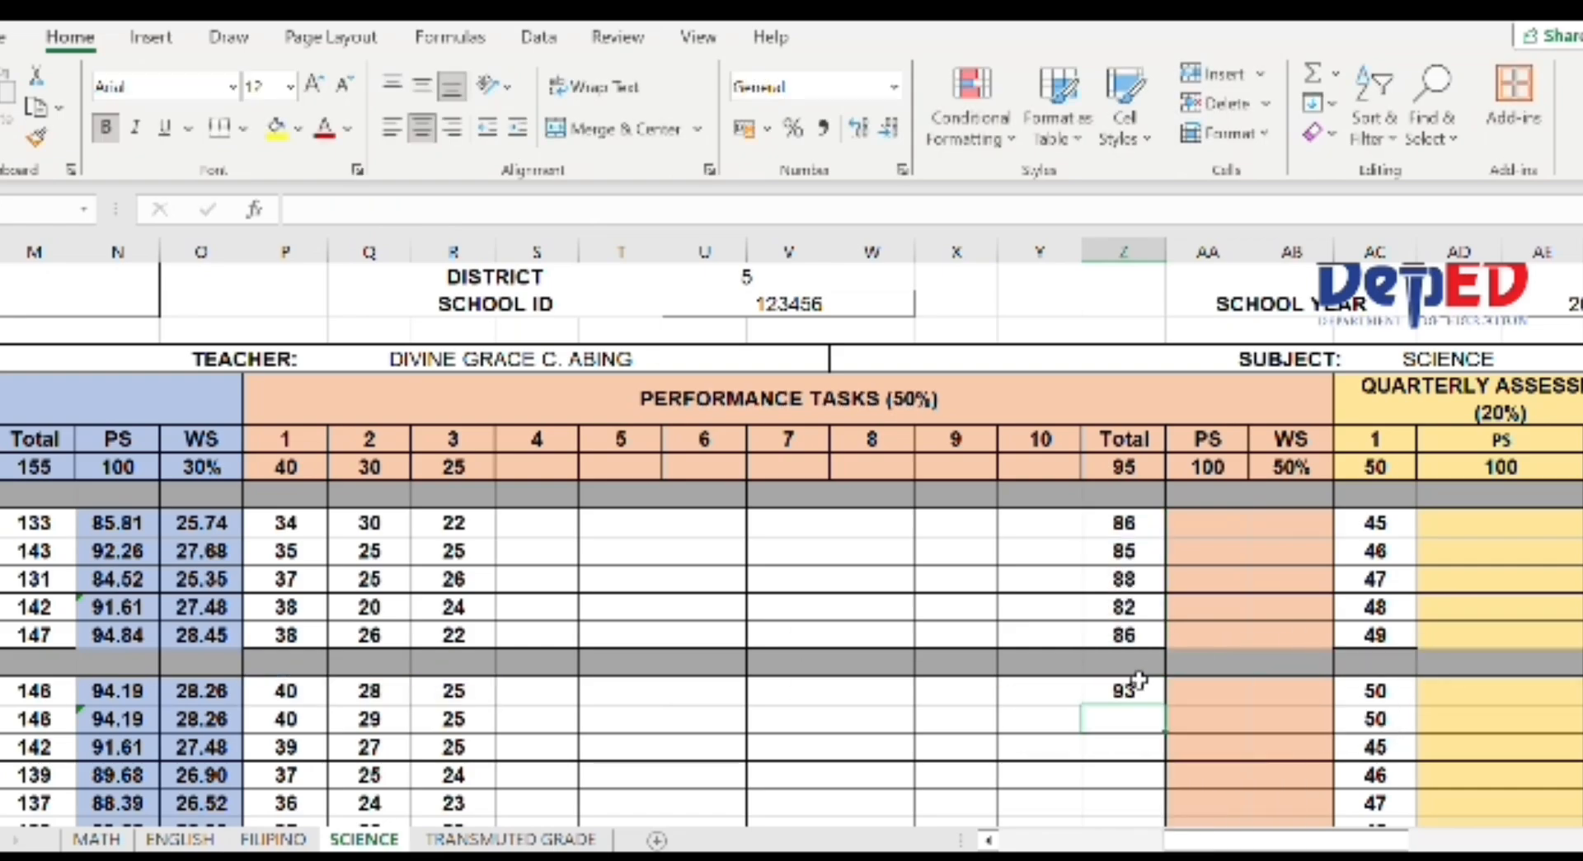
{"action": "left_click", "coordinate": [1138, 691]}
{"action": "left_click_drag", "start_coordinate": [1166, 705], "coordinate": [1112, 705]}
Calculate the performance tasks percentage score in AA11 with =(Z11/Z9)*AA9 and fill it down to AA15
{"action": "scroll", "coordinate": [1111, 705], "scroll_direction": "up", "scroll_amount": 4}
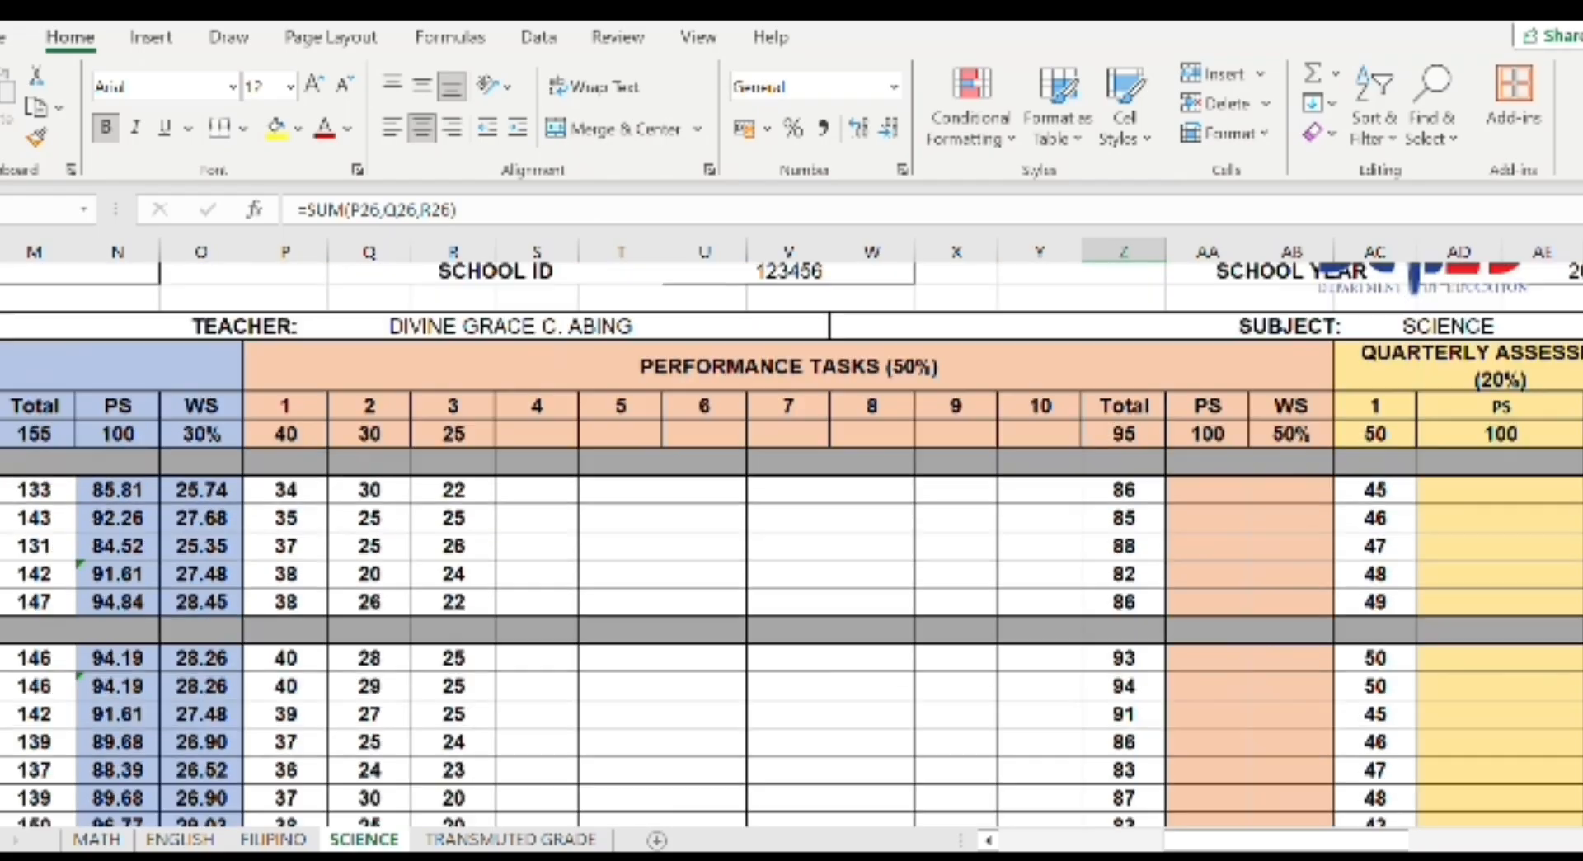
{"action": "left_click", "coordinate": [1208, 566]}
{"action": "type", "text": "=("}
{"action": "left_click", "coordinate": [1124, 567]}
{"action": "type", "text": "/"}
{"action": "left_click", "coordinate": [1124, 512]}
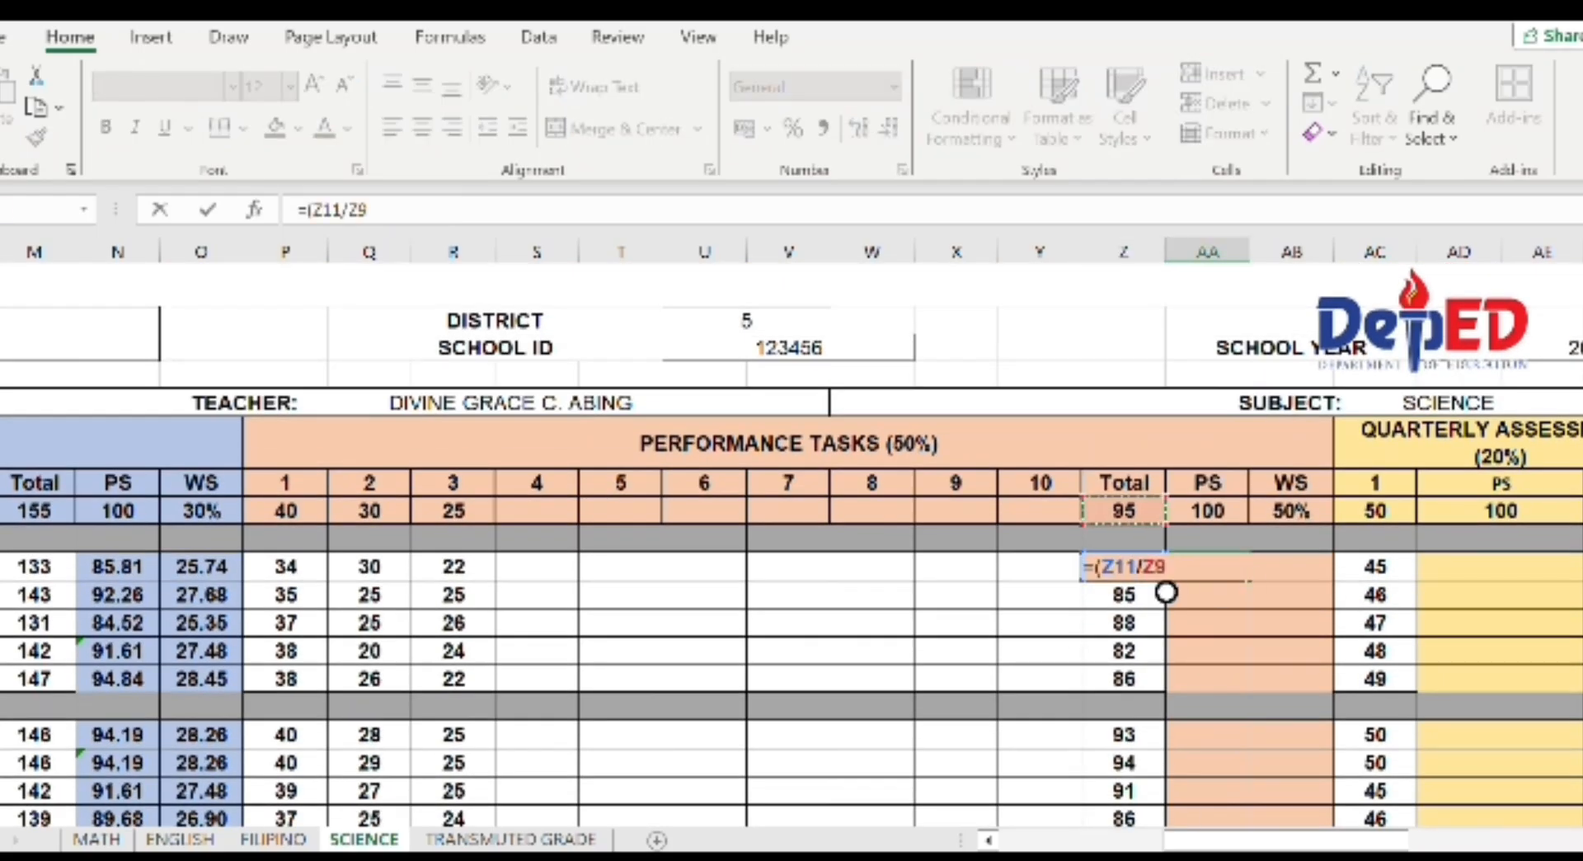
{"action": "type", "text": ")*100"}
{"action": "key", "text": "Return"}
{"action": "left_click", "coordinate": [1185, 563]}
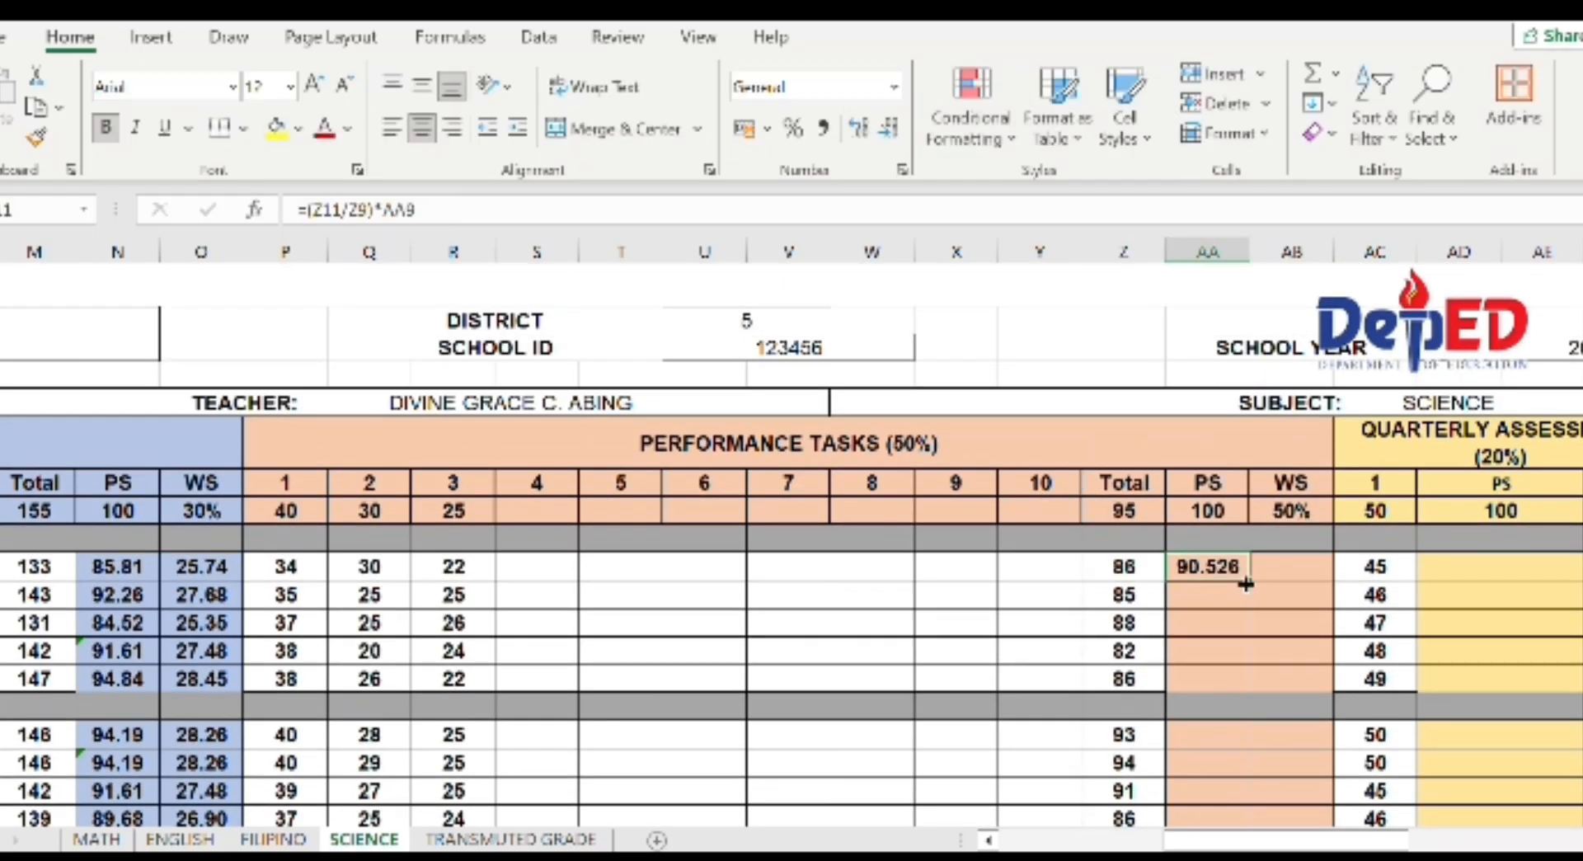
{"action": "left_click_drag", "start_coordinate": [1248, 580], "coordinate": [1240, 705]}
Replace the percentage score formula in AA12 with =(Z12/Z9)*AA9
{"action": "double_click", "coordinate": [1187, 598]}
{"action": "key", "text": "Escape"}
{"action": "key", "text": "Delete"}
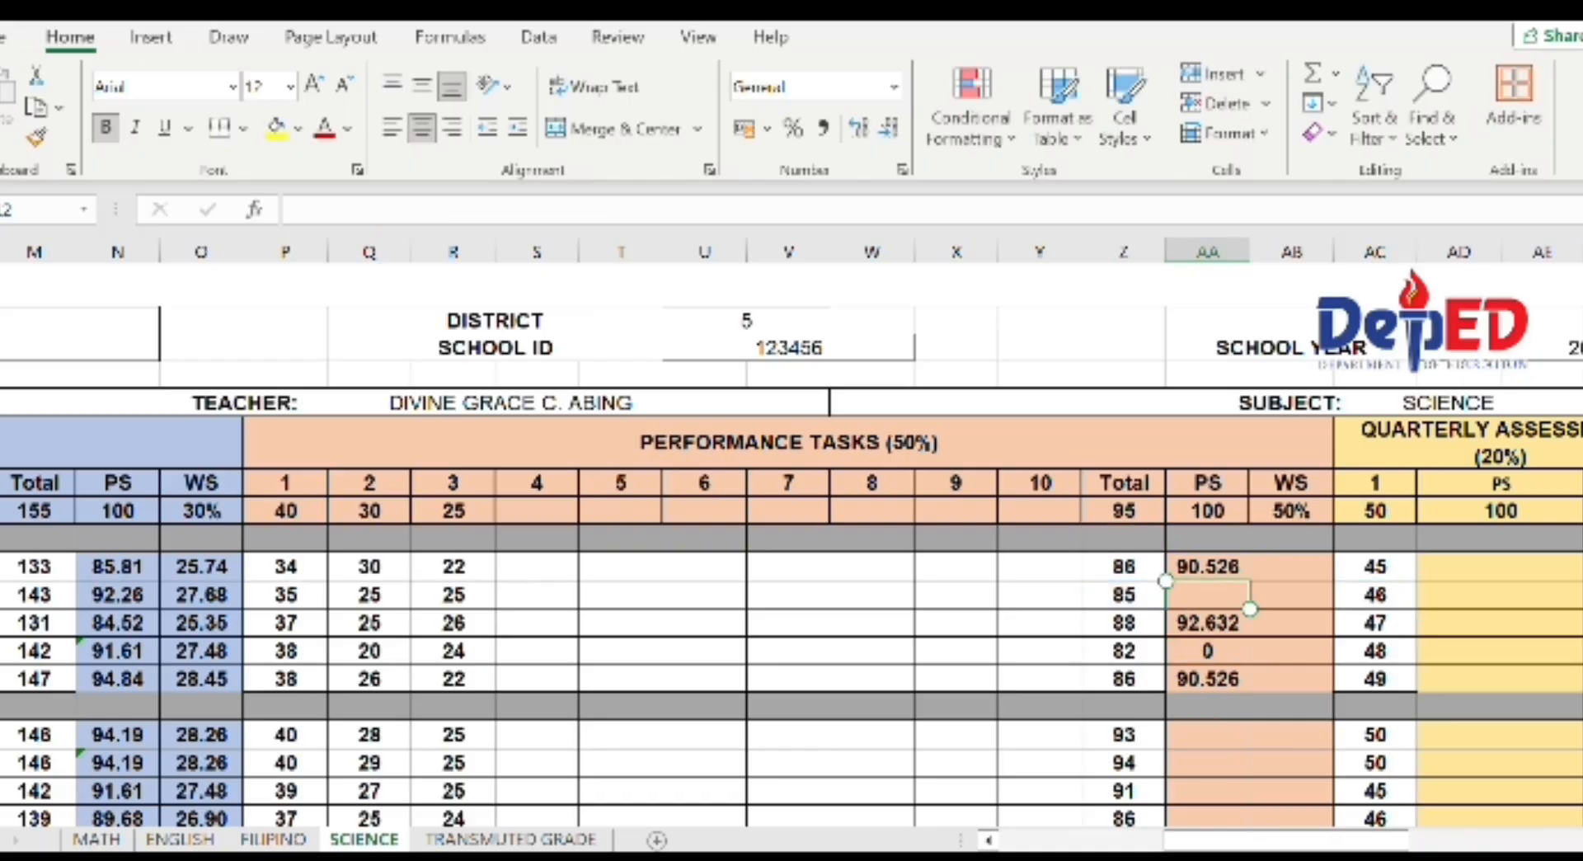
{"action": "type", "text": "=("}
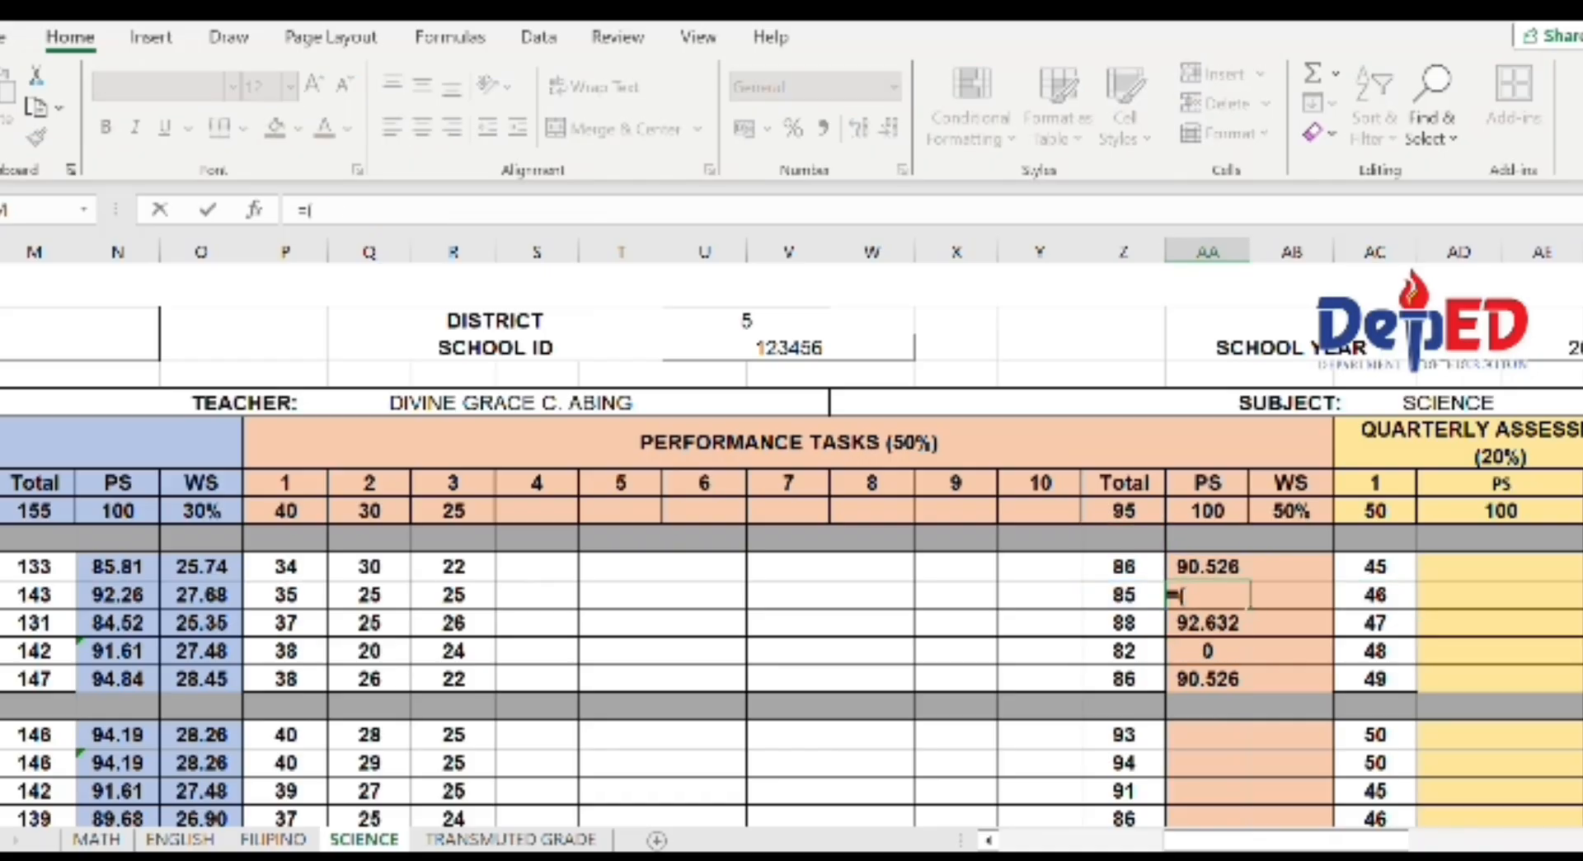
{"action": "type", "text": "Z12/Z9)*AA9"}
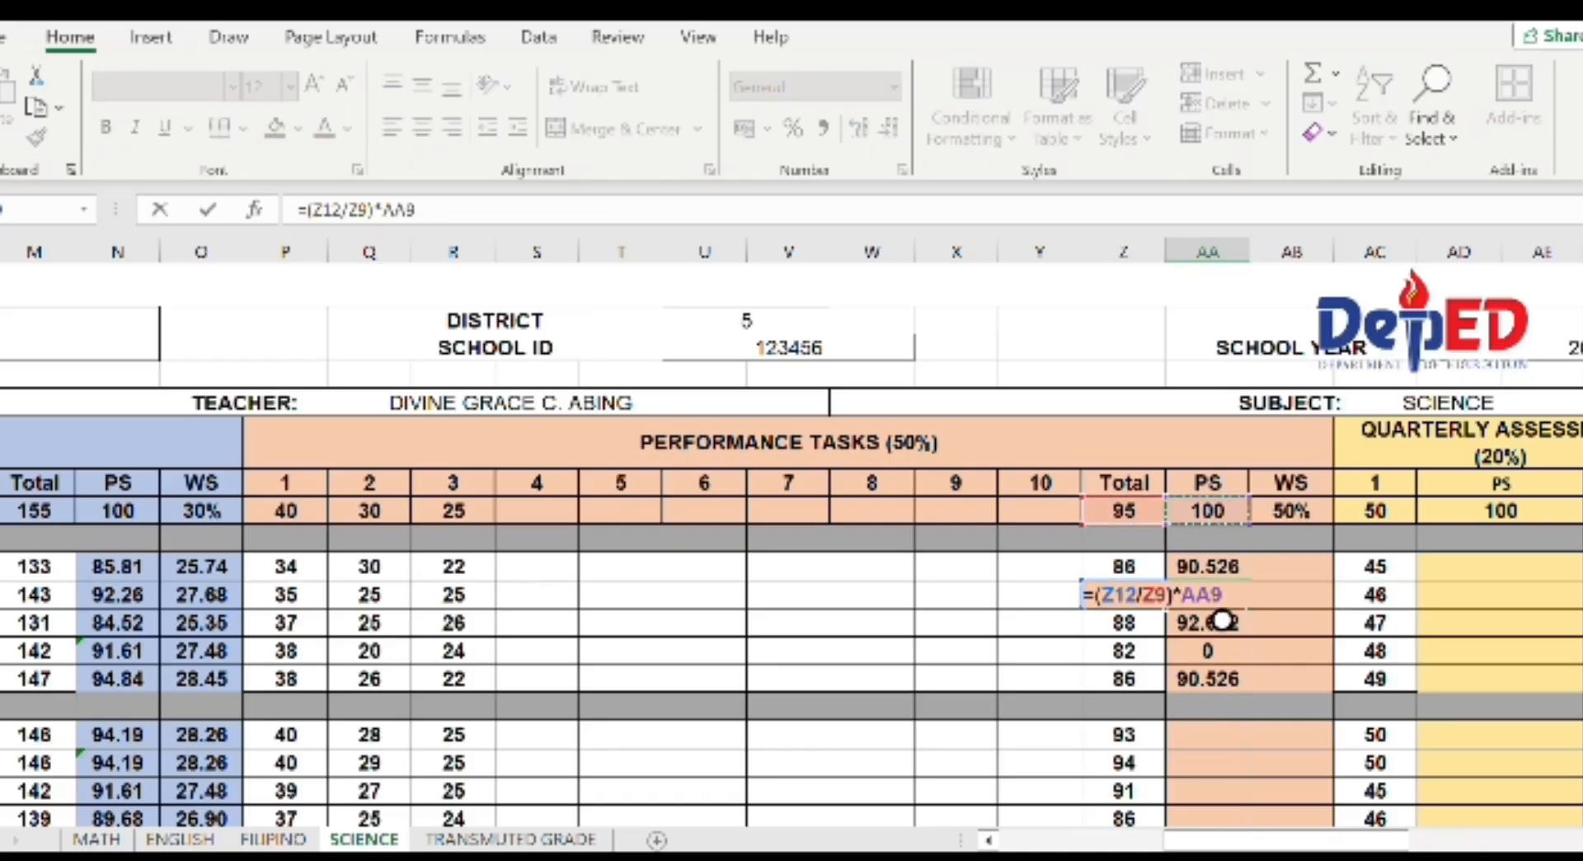
{"action": "key", "text": "Return"}
Calculate the performance tasks percentage score in AA17 with =(Z17/Z9)*AA9 and fill it down to AA26
{"action": "left_click", "coordinate": [1209, 734]}
{"action": "type", "text": "="}
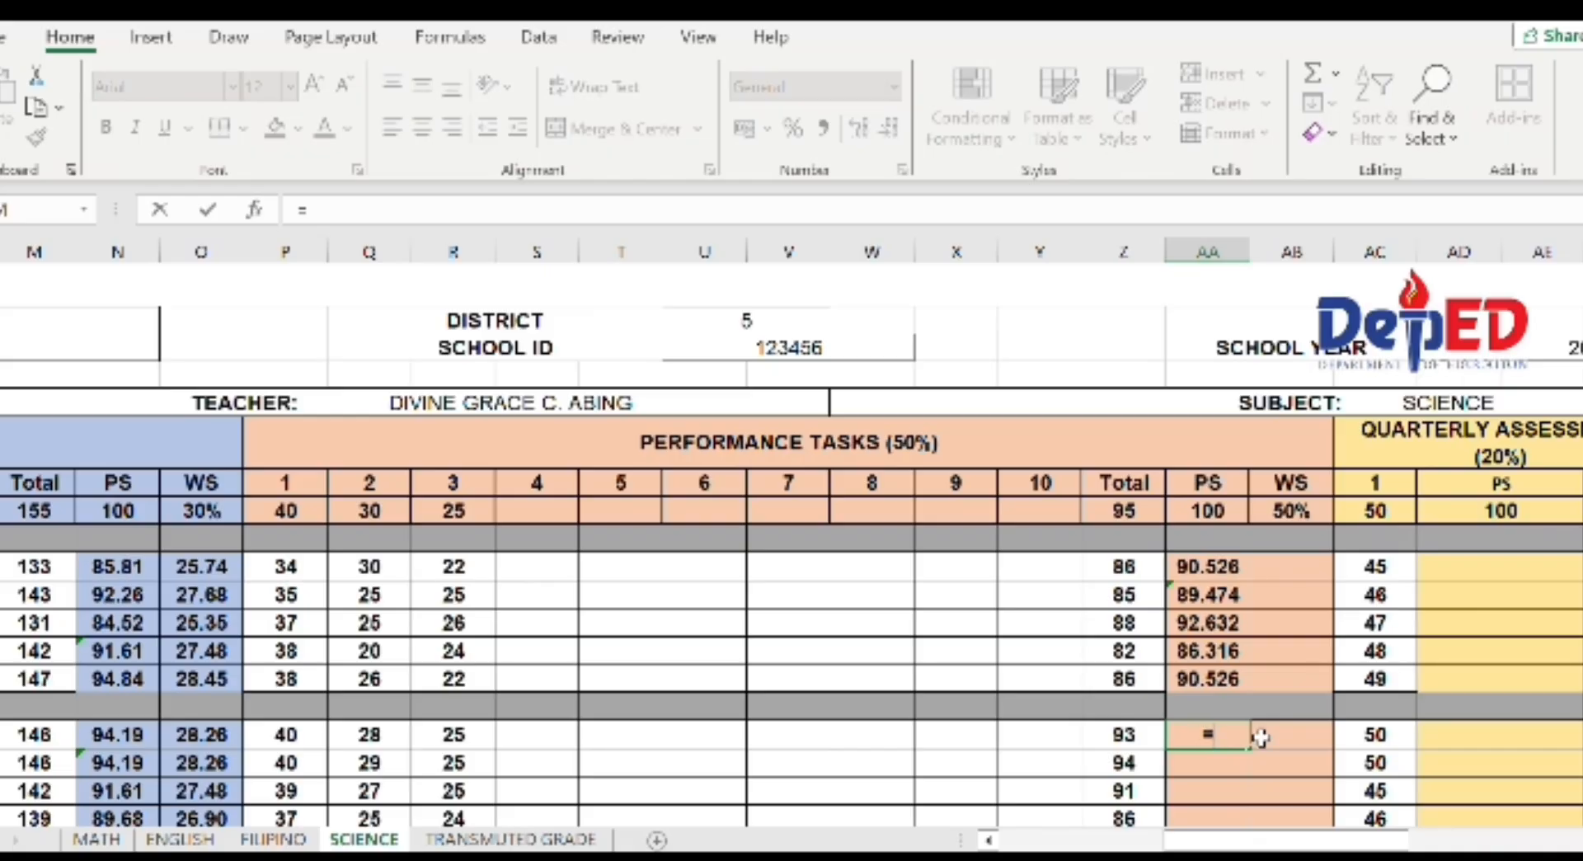
{"action": "type", "text": "(Z17/Z9)"}
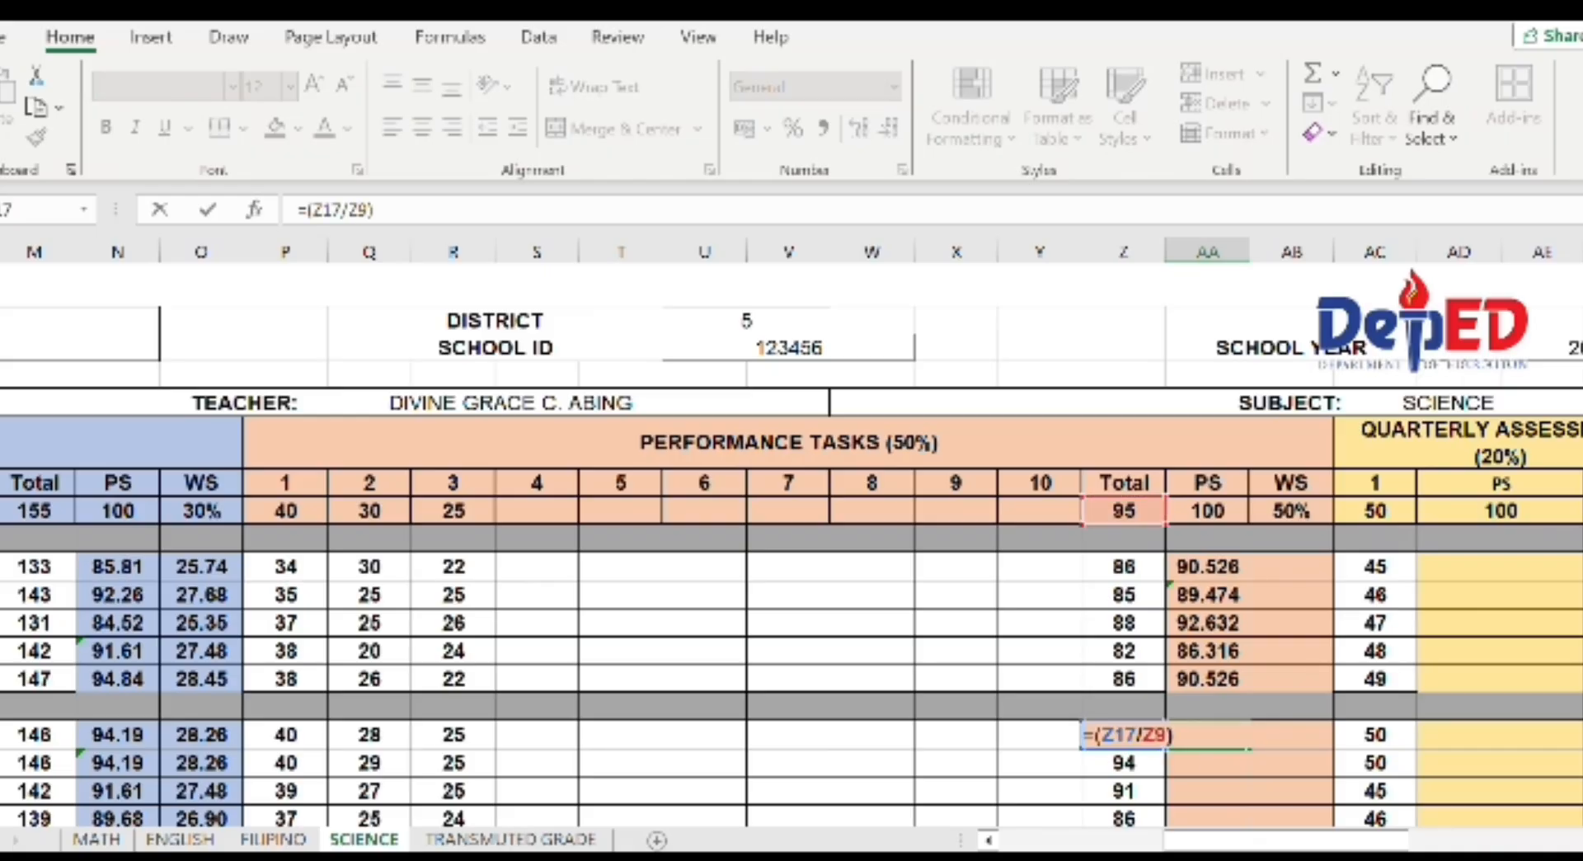
{"action": "type", "text": "*AA9"}
{"action": "key", "text": "Return"}
{"action": "left_click", "coordinate": [1212, 731]}
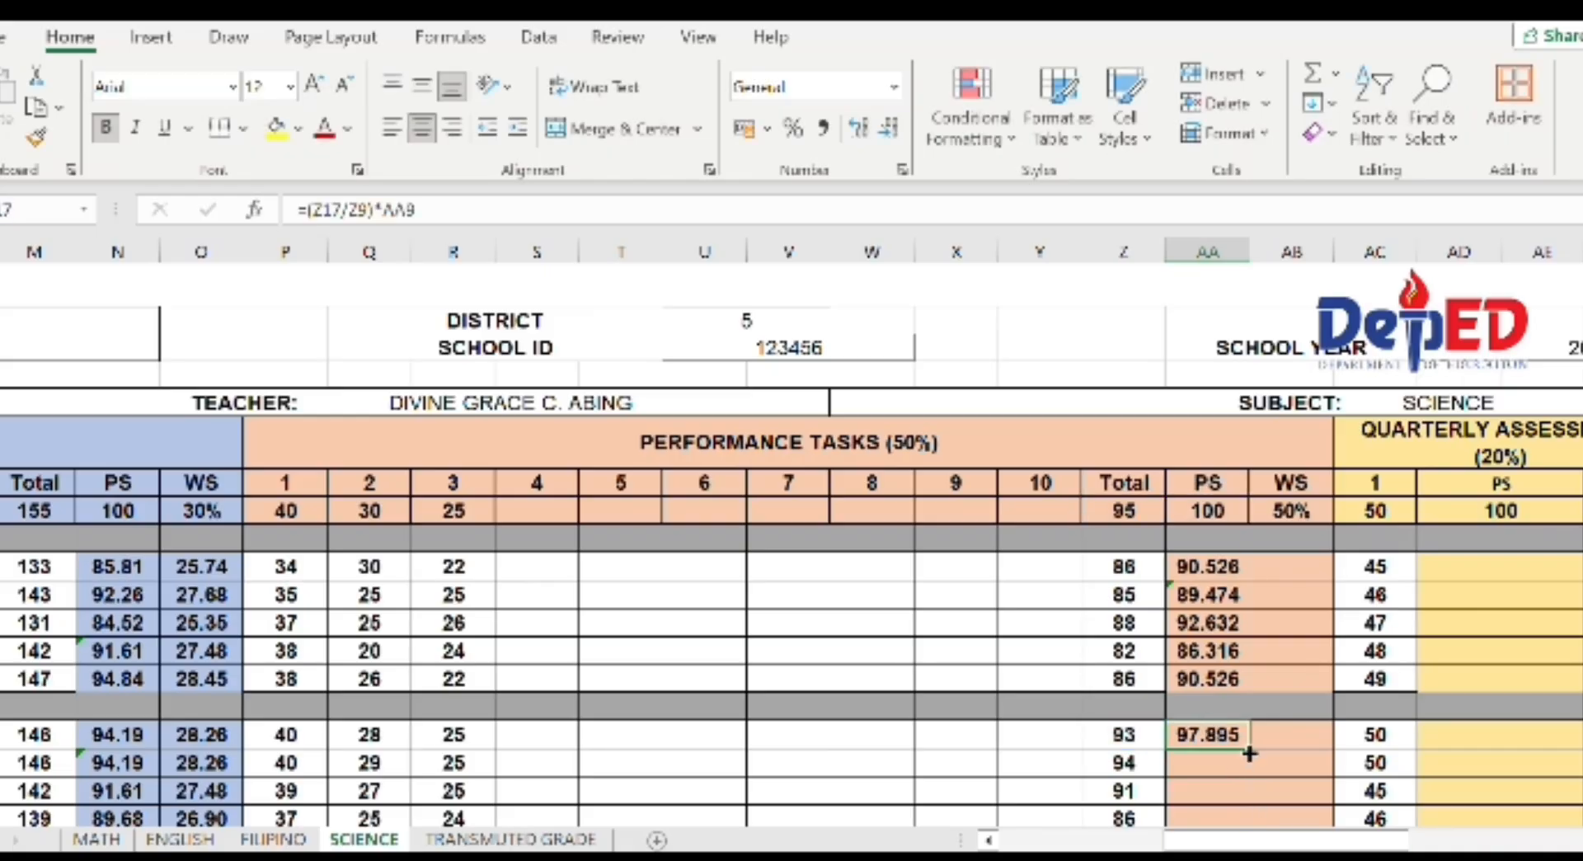
{"action": "left_click_drag", "start_coordinate": [1248, 750], "coordinate": [1208, 754]}
Replace the percentage score formula in AA18 with =(Z18/Z9)*AA9
{"action": "left_click", "coordinate": [1142, 533]}
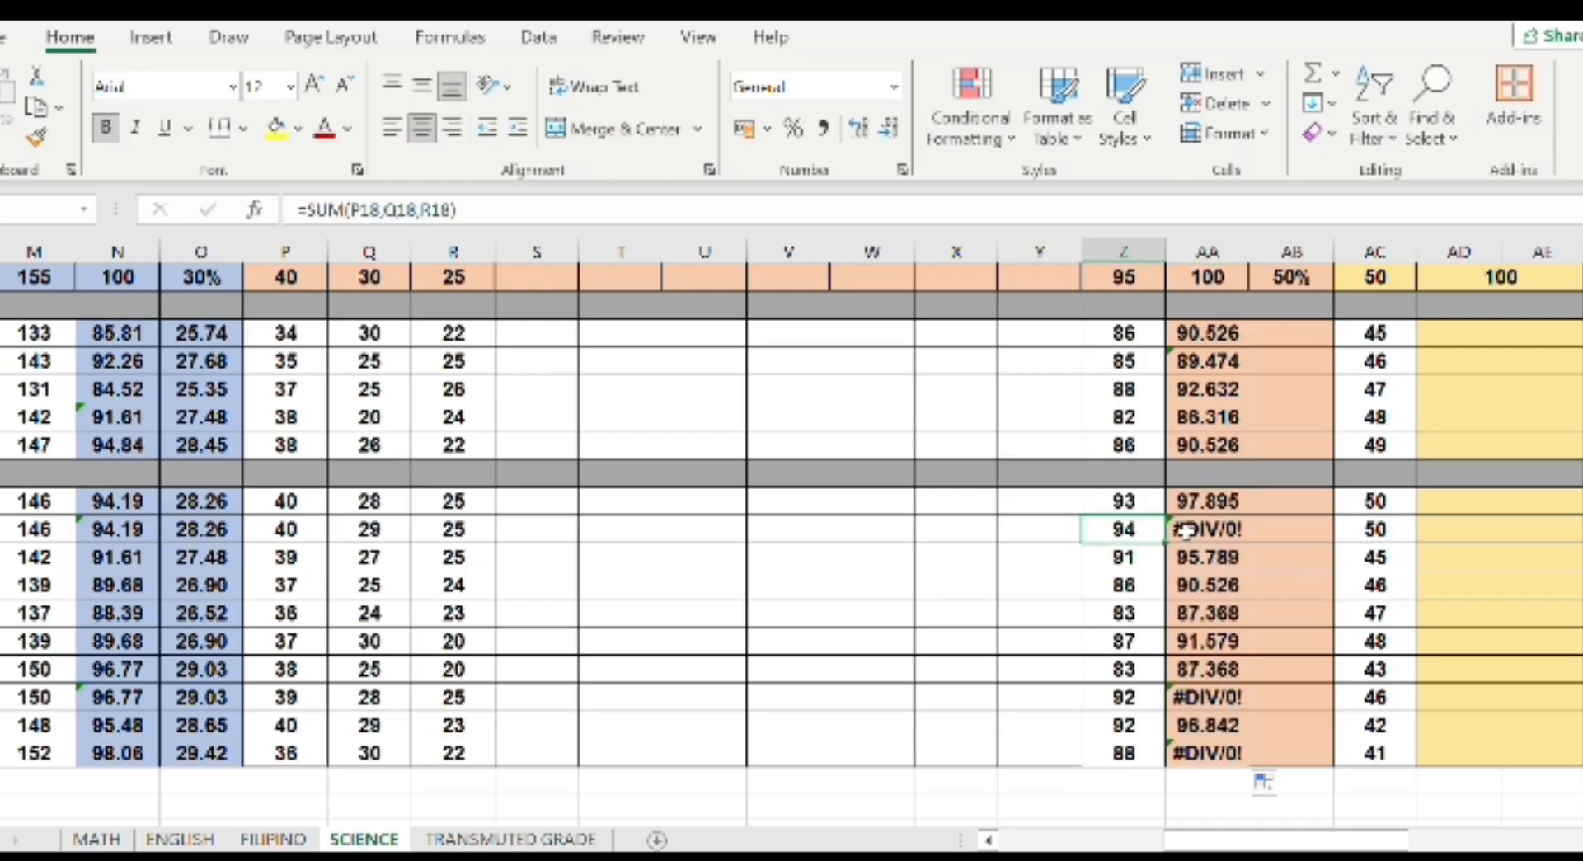
{"action": "double_click", "coordinate": [1185, 532]}
{"action": "left_click", "coordinate": [1361, 530]}
{"action": "left_click", "coordinate": [1217, 529]}
{"action": "key", "text": "Delete"}
{"action": "type", "text": "=("}
{"action": "left_click", "coordinate": [1124, 529]}
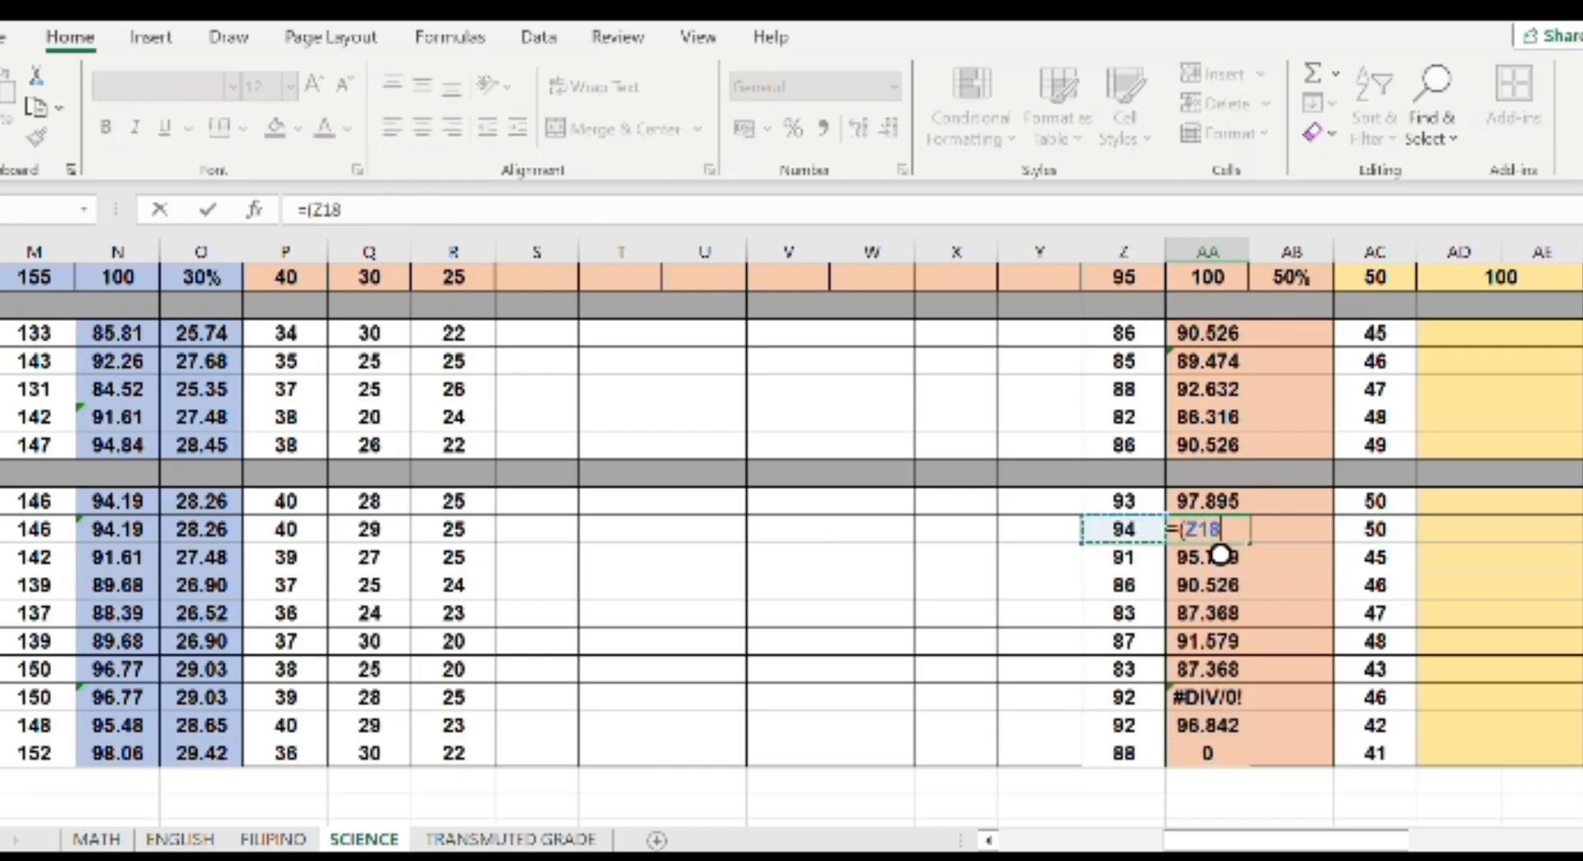
{"action": "type", "text": "/"}
{"action": "left_click", "coordinate": [1124, 277]}
{"action": "type", "text": ")*AA9"}
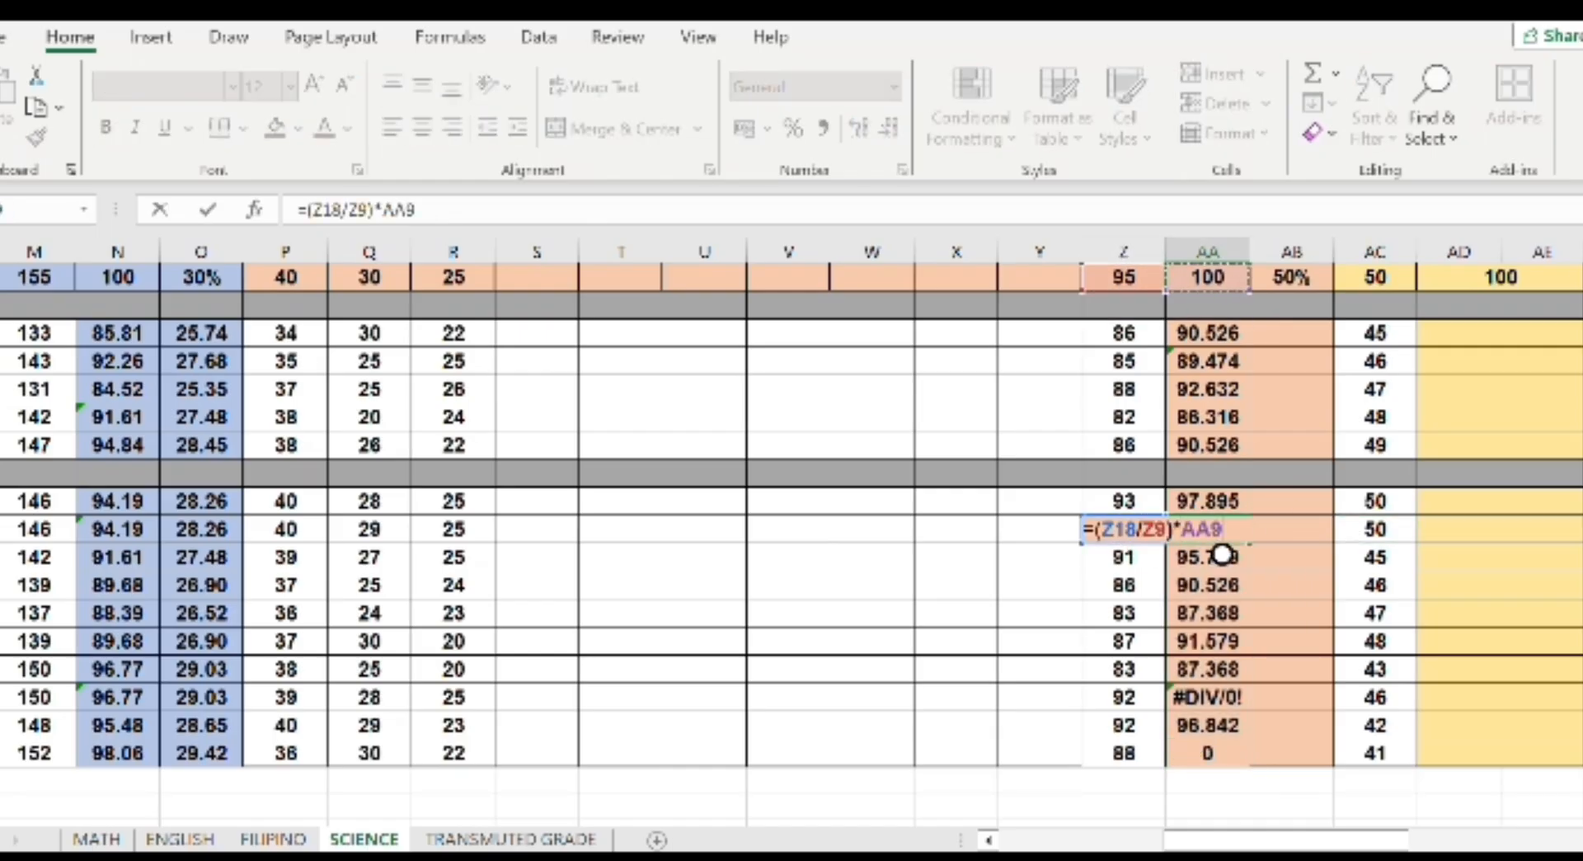
{"action": "key", "text": "Return"}
{"action": "double_click", "coordinate": [1212, 697]}
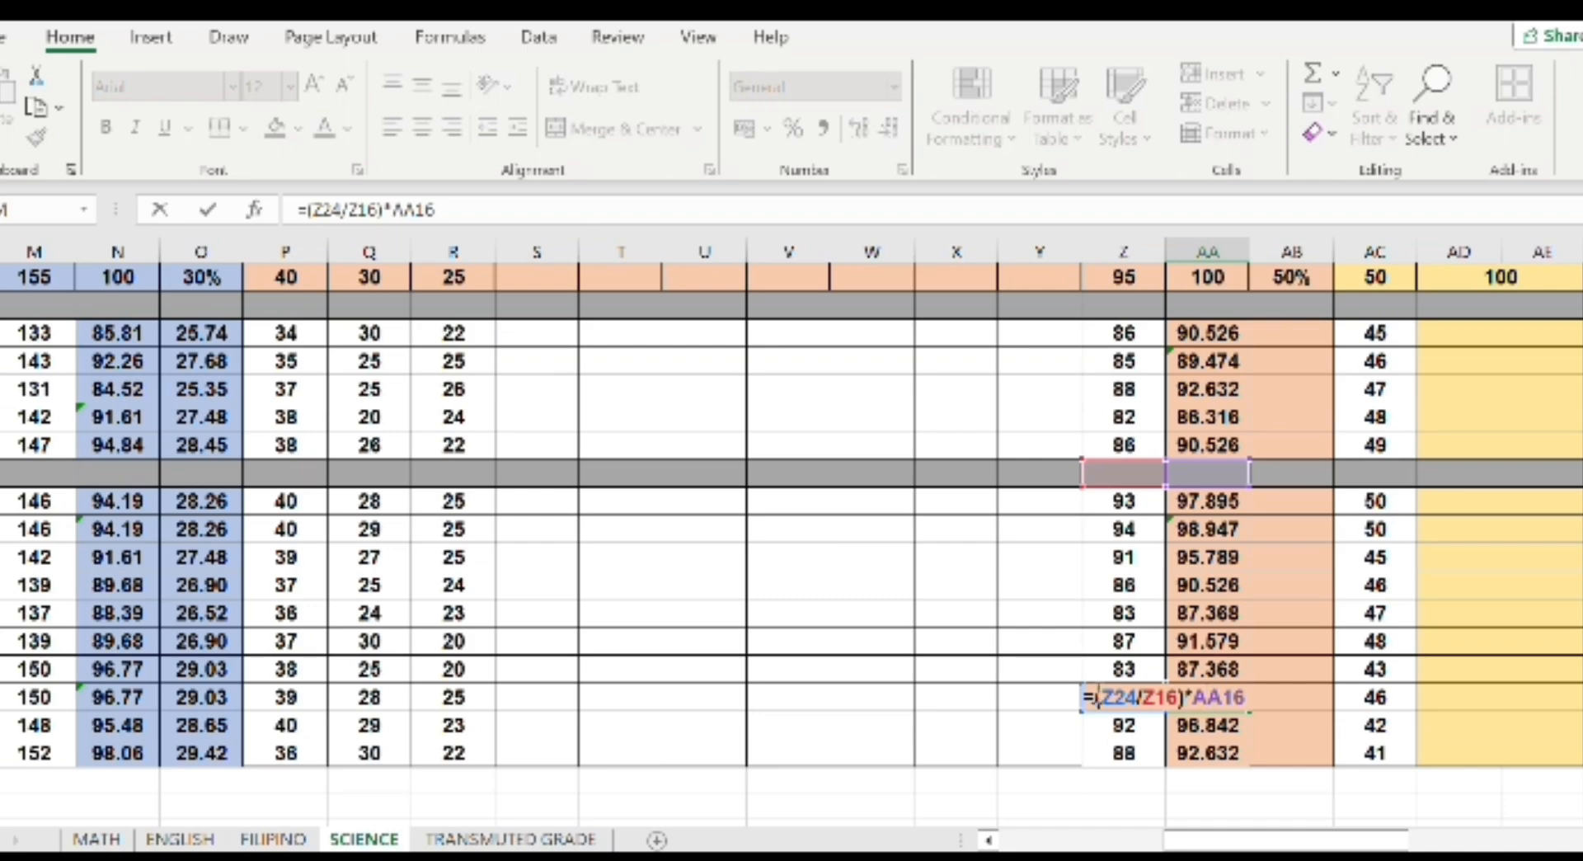
{"action": "key", "text": "Escape"}
{"action": "key", "text": "BackSpace"}
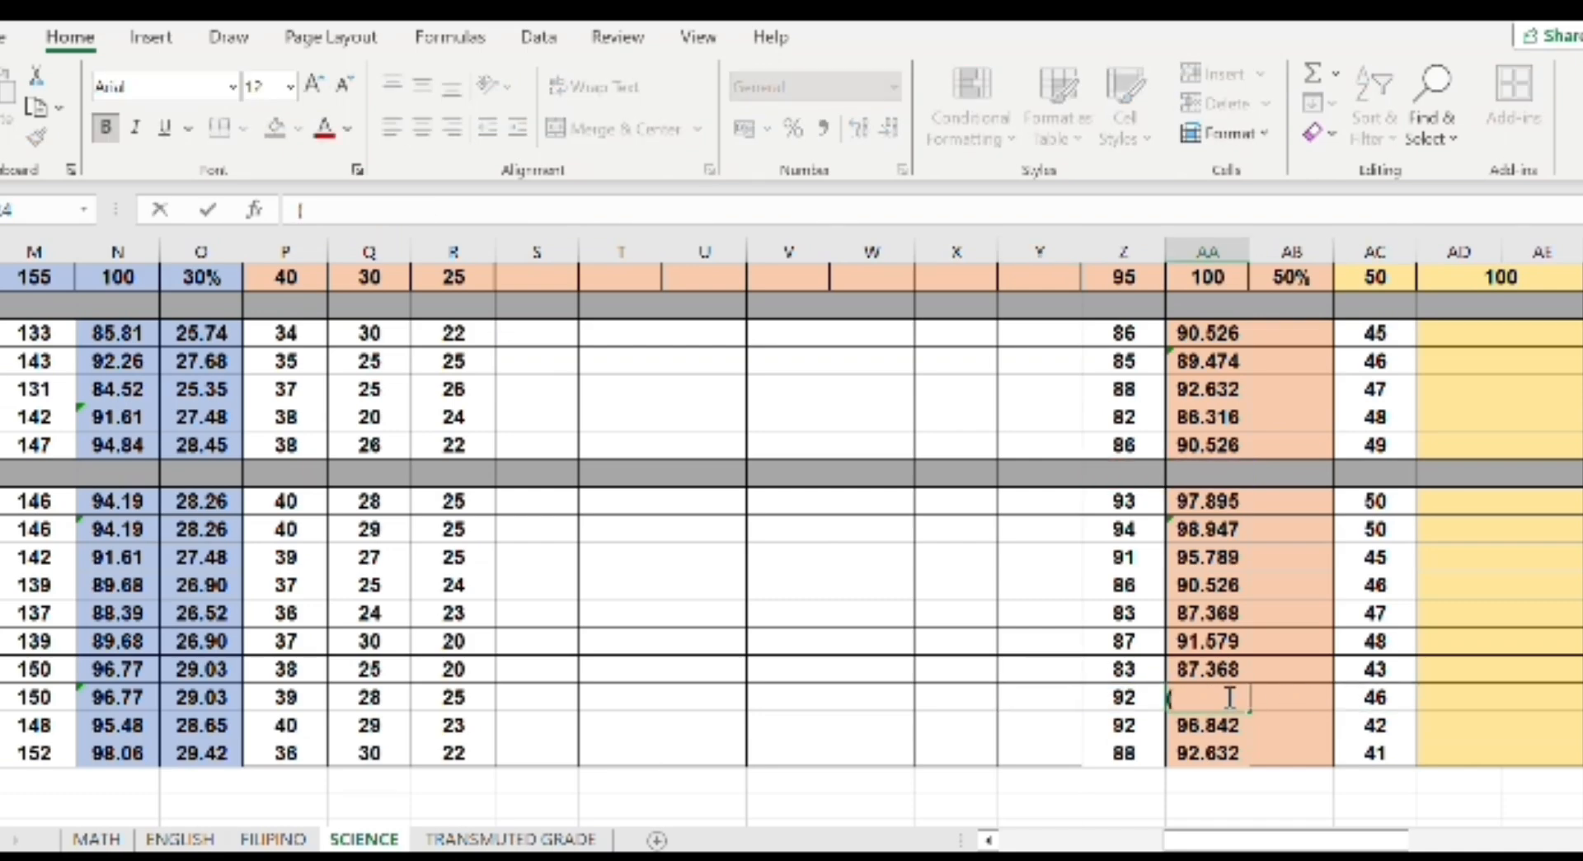
{"action": "type", "text": "=(Z9/AA9"}
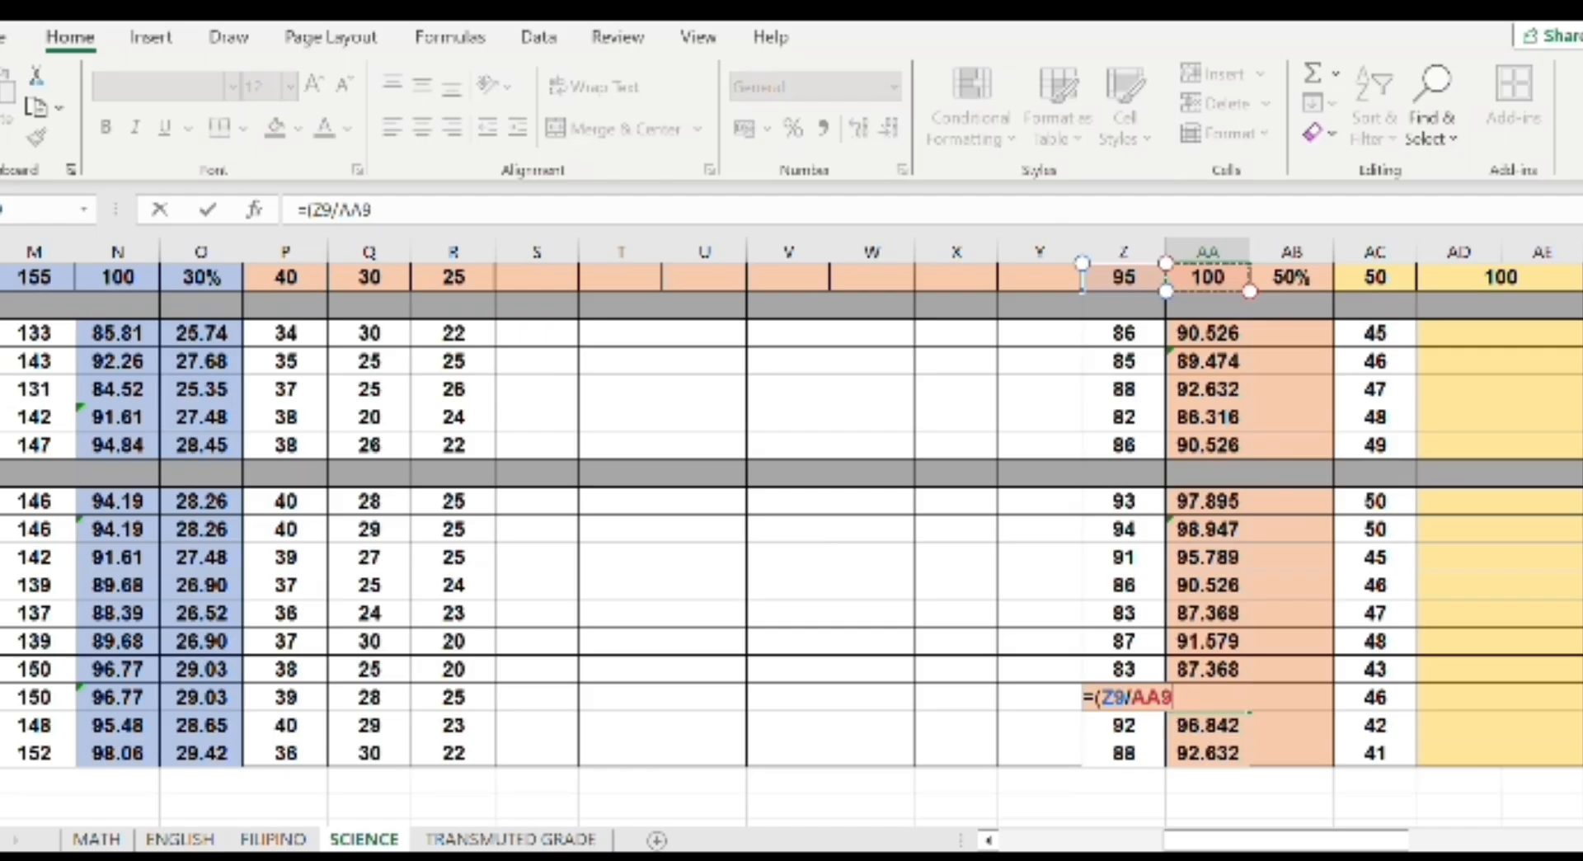
{"action": "type", "text": ")"}
{"action": "key", "text": "BackSpace"}
{"action": "key", "text": "BackSpace"}
{"action": "key", "text": "BackSpace"}
{"action": "key", "text": "BackSpace"}
{"action": "key", "text": "BackSpace"}
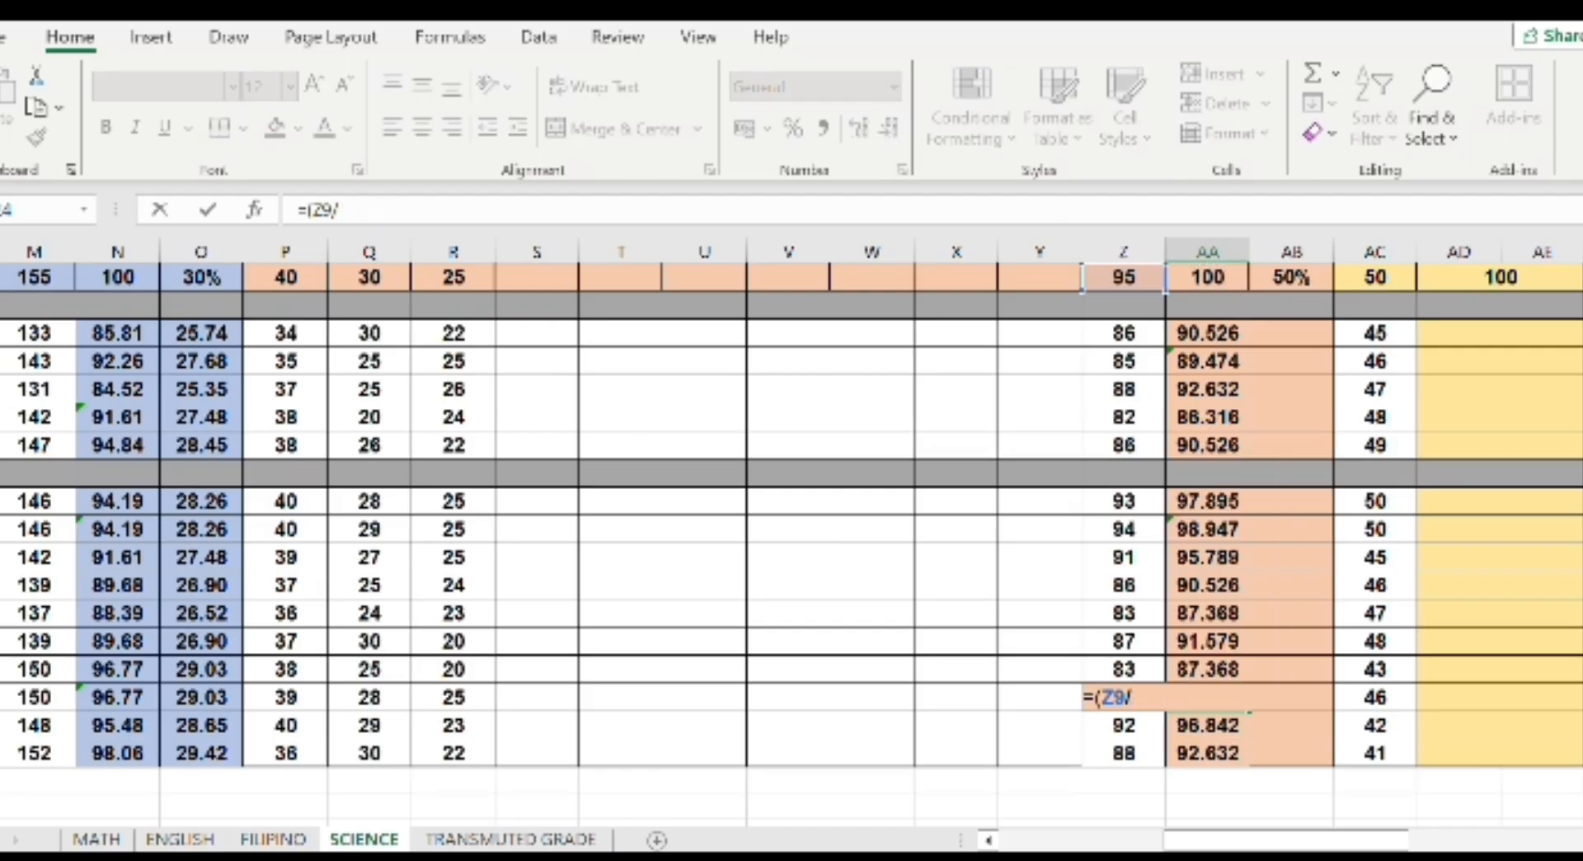
{"action": "key", "text": "BackSpace"}
{"action": "type", "text": ")"}
{"action": "key", "text": "Return"}
{"action": "left_click", "coordinate": [1243, 699]}
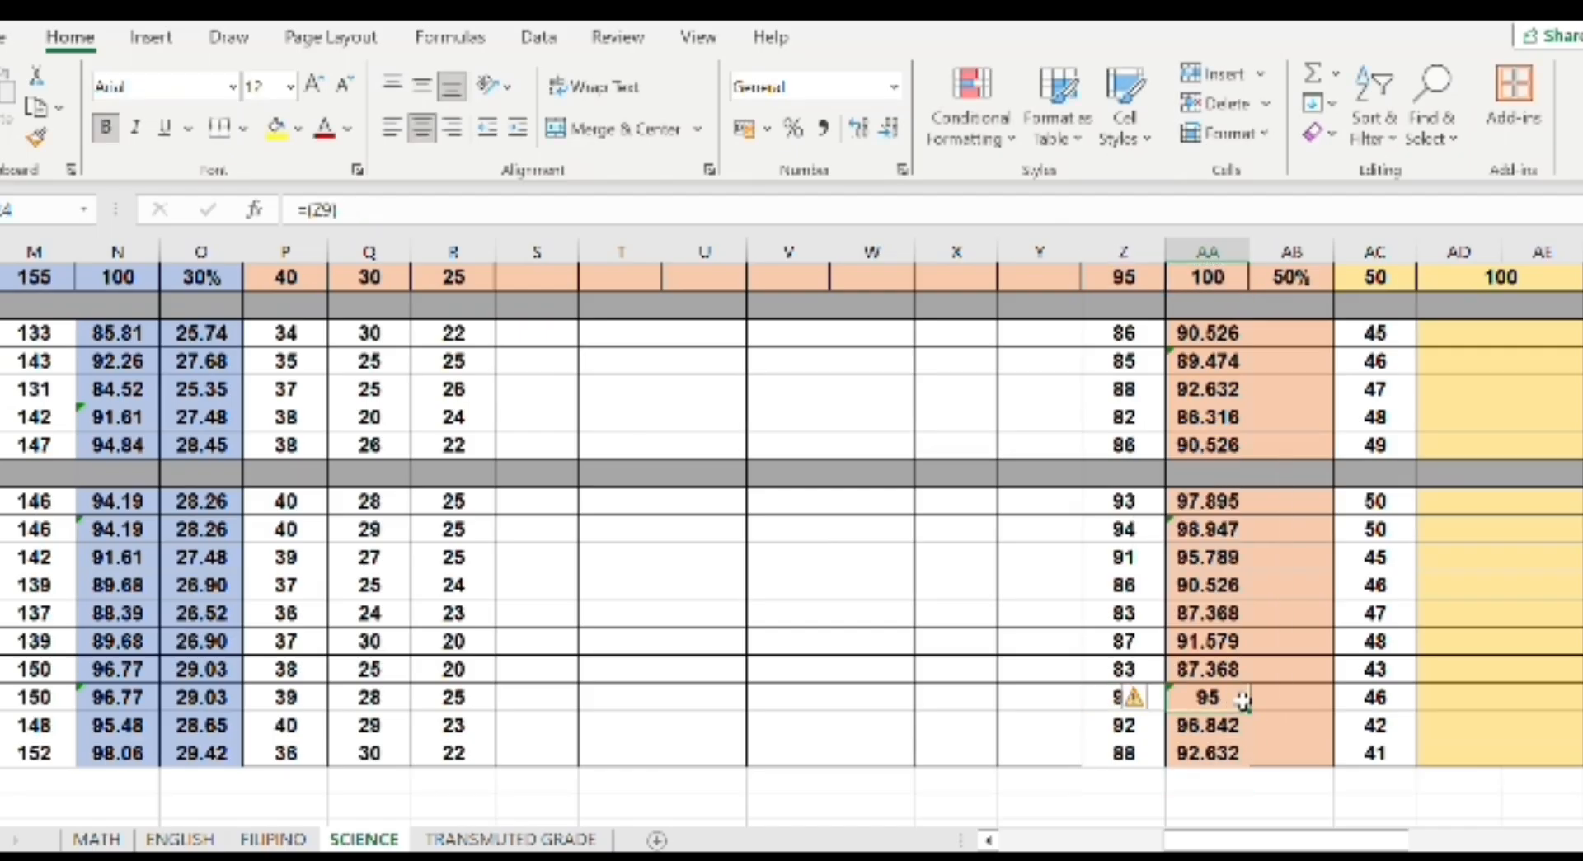
{"action": "left_click", "coordinate": [966, 704]}
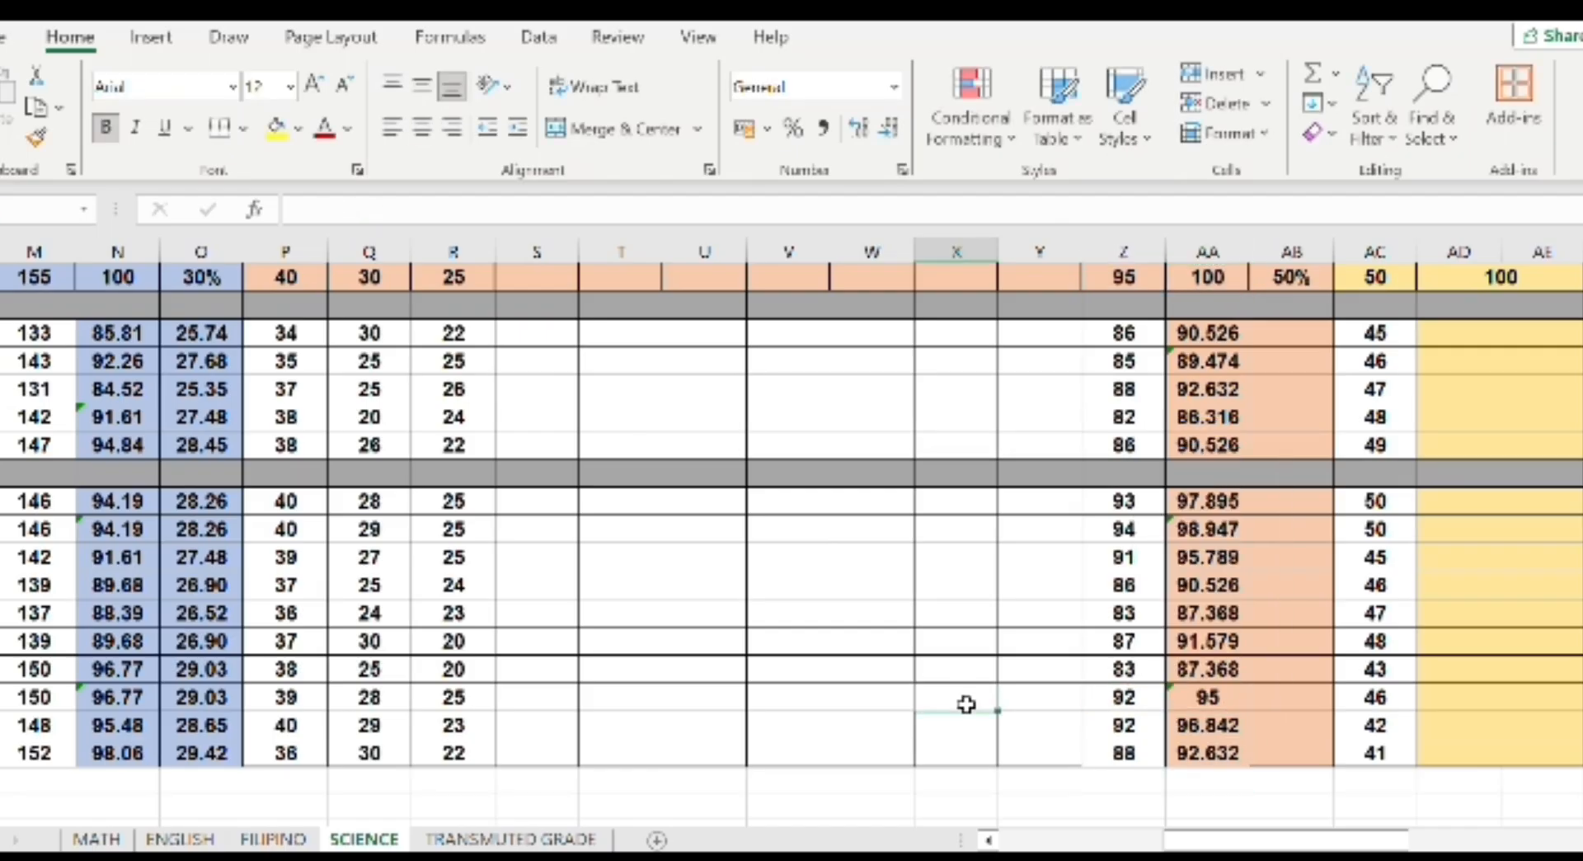
Replace the formula in AA24 with =(Z24/Z9)*AA9 and format the percentage scores in AA11:AA26 to two decimal places
{"action": "left_click", "coordinate": [1247, 698]}
{"action": "type", "text": "="}
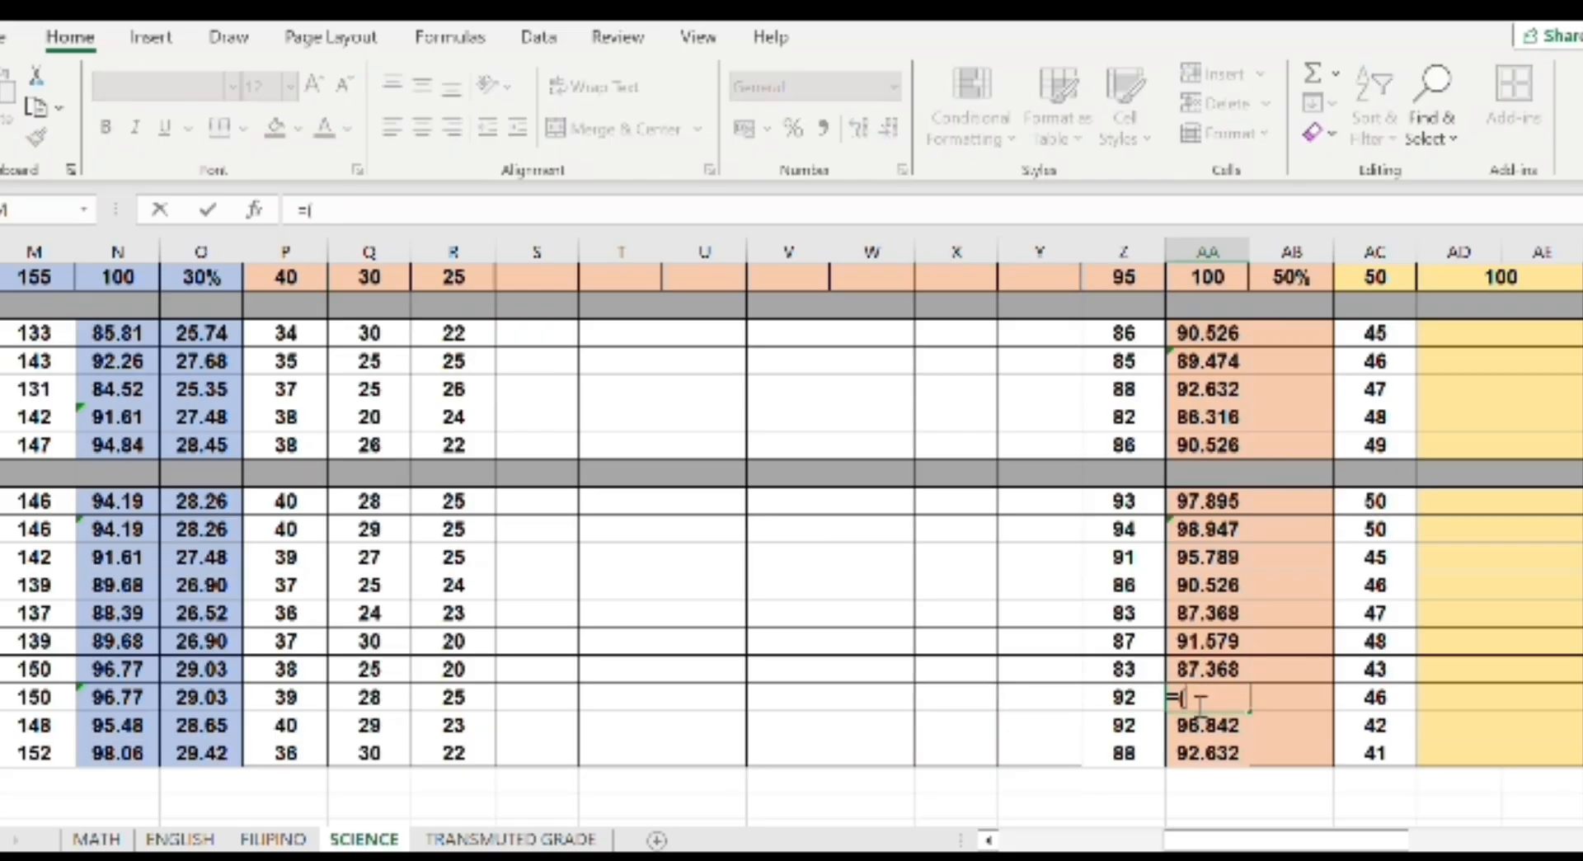
{"action": "type", "text": "("}
{"action": "left_click", "coordinate": [1138, 698]}
{"action": "type", "text": "/"}
{"action": "left_click", "coordinate": [1124, 277]}
{"action": "type", "text": ")"}
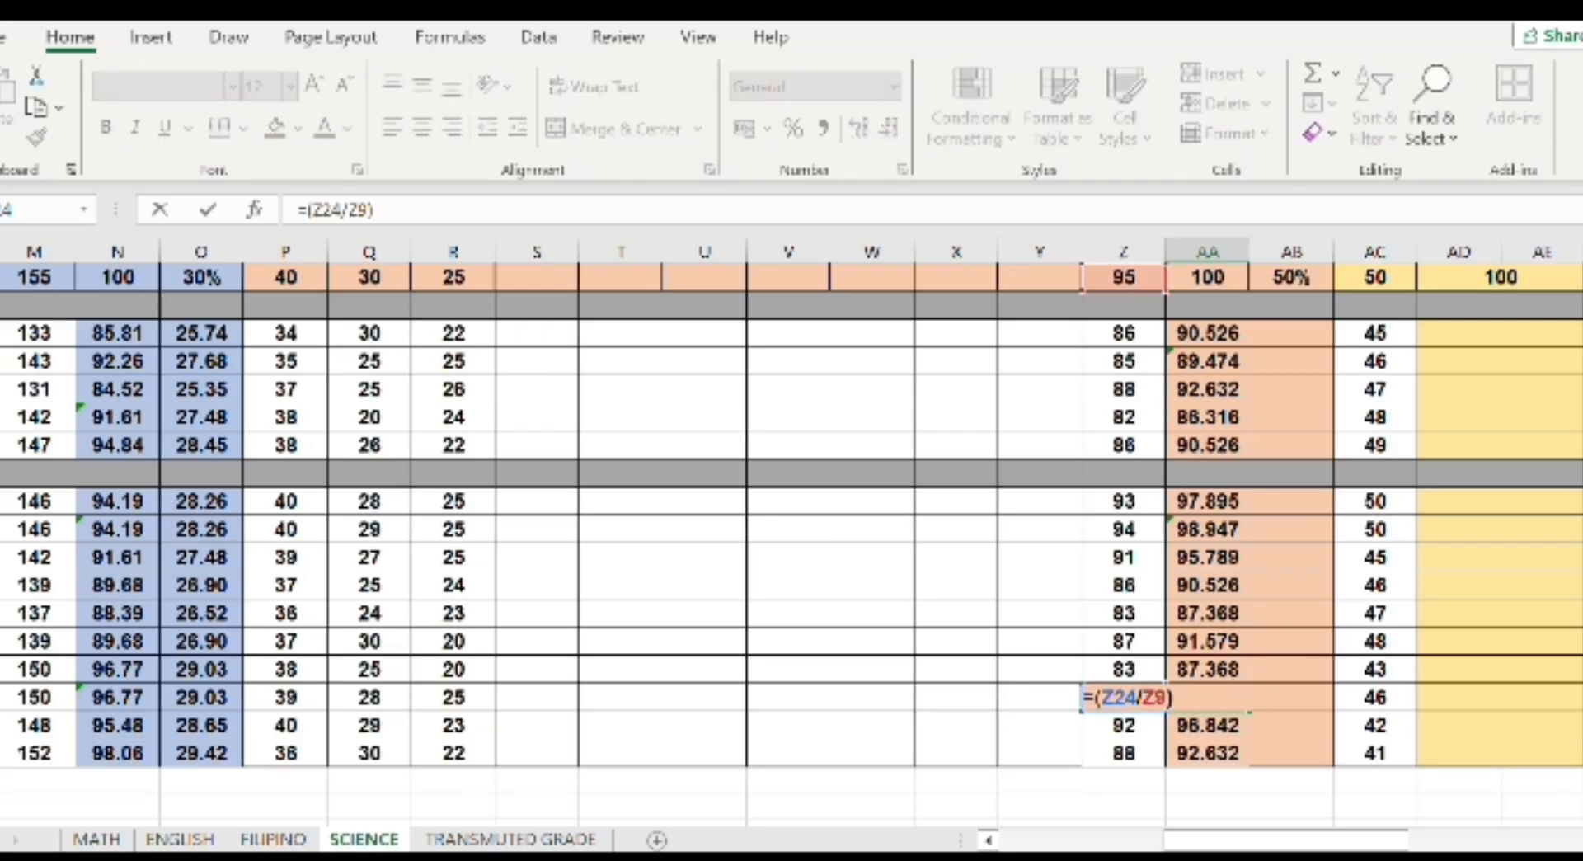
{"action": "type", "text": "*AA9"}
{"action": "key", "text": "Return"}
{"action": "left_click_drag", "start_coordinate": [1193, 333], "coordinate": [1237, 747]}
{"action": "left_click", "coordinate": [888, 127]}
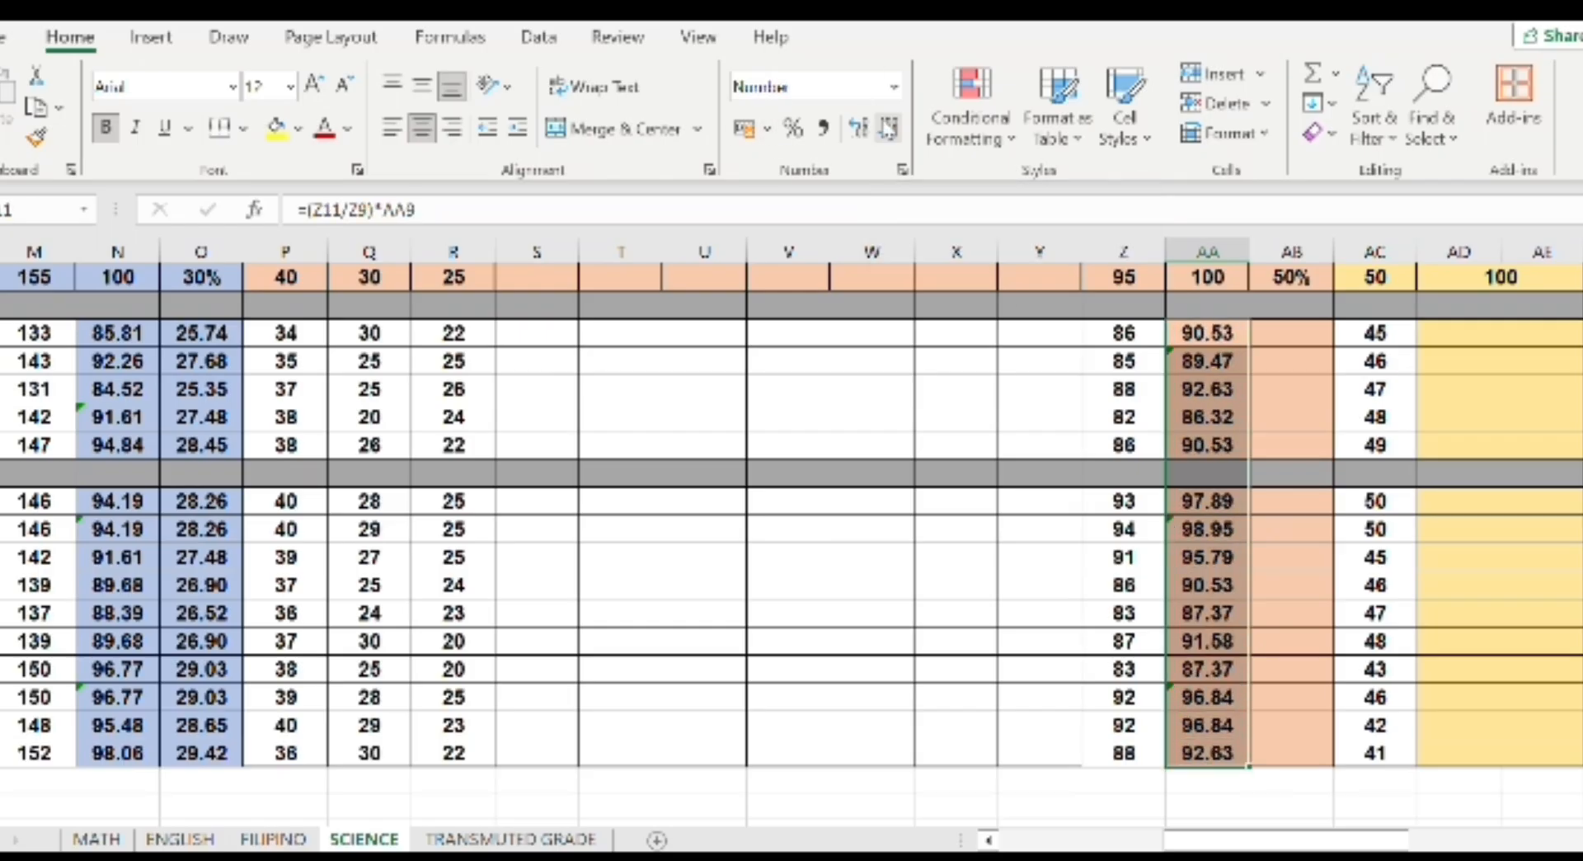
{"action": "double_click", "coordinate": [1316, 333]}
{"action": "type", "text": "="}
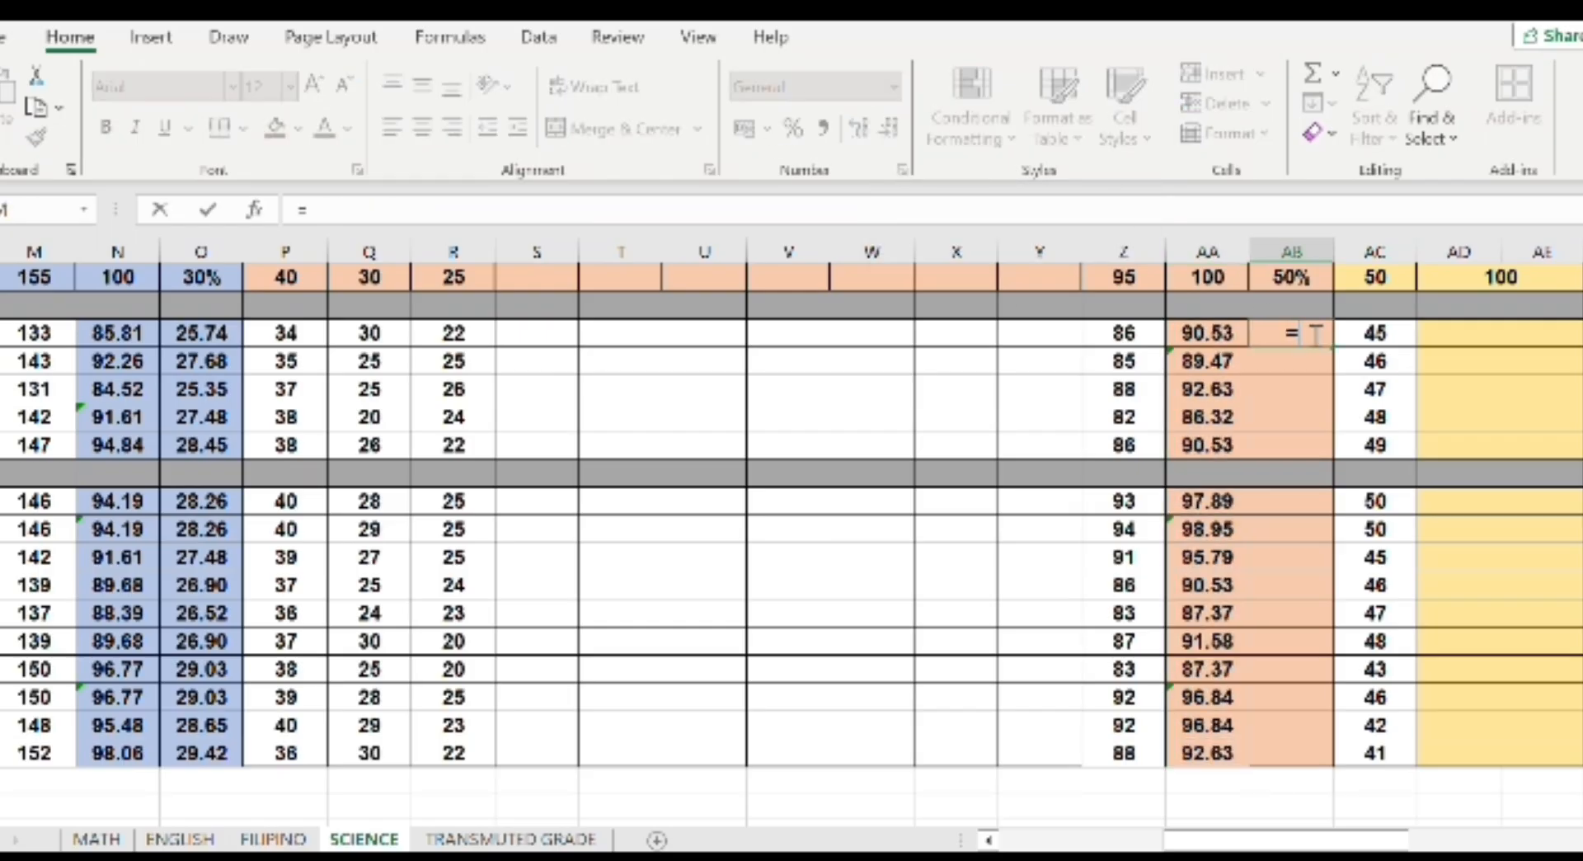
{"action": "type", "text": "("}
{"action": "left_click", "coordinate": [1207, 333]}
{"action": "type", "text": "/"}
{"action": "left_click", "coordinate": [1207, 277]}
{"action": "key", "text": "F4"}
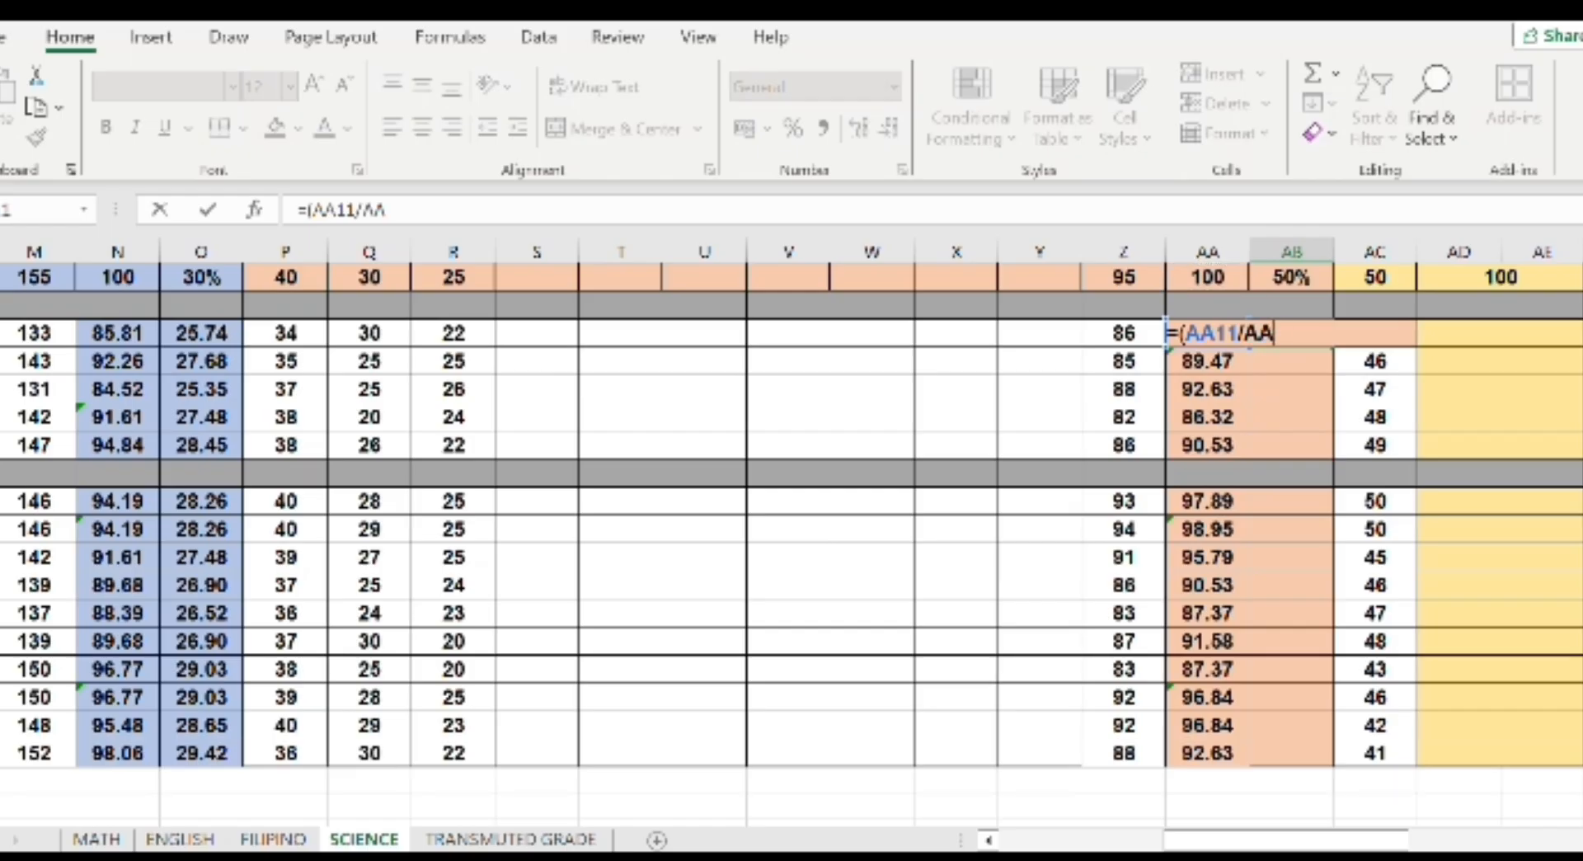
{"action": "key", "text": "Return"}
Calculate the performance tasks weighted score in AB11 with =AA11*0.5 and fill it down to AB15
{"action": "left_click", "coordinate": [1301, 333]}
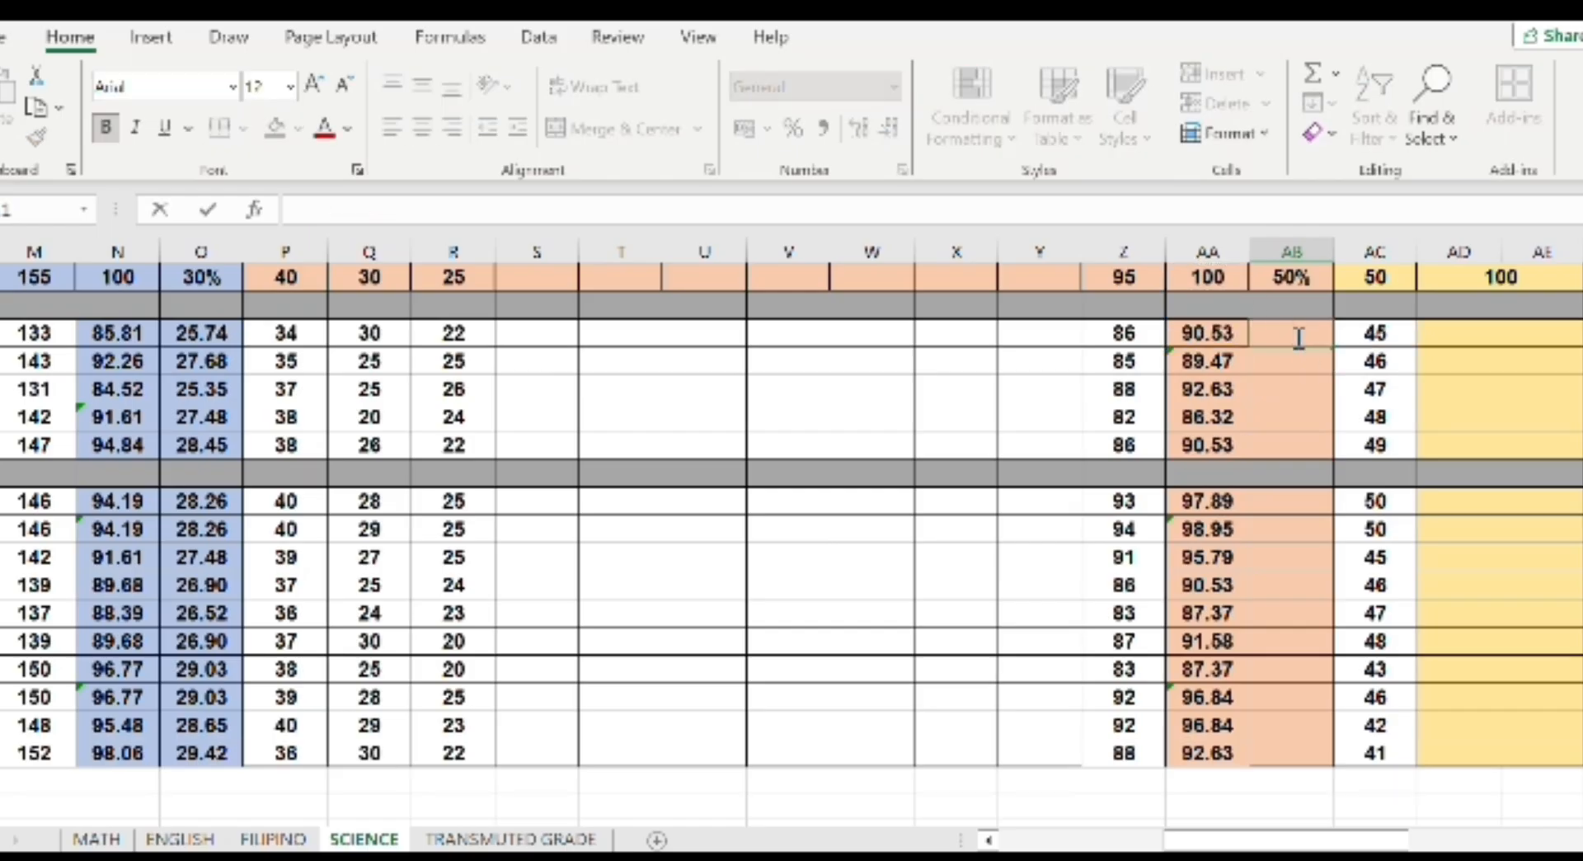
{"action": "type", "text": "="}
{"action": "key", "text": "Left"}
{"action": "type", "text": "*"}
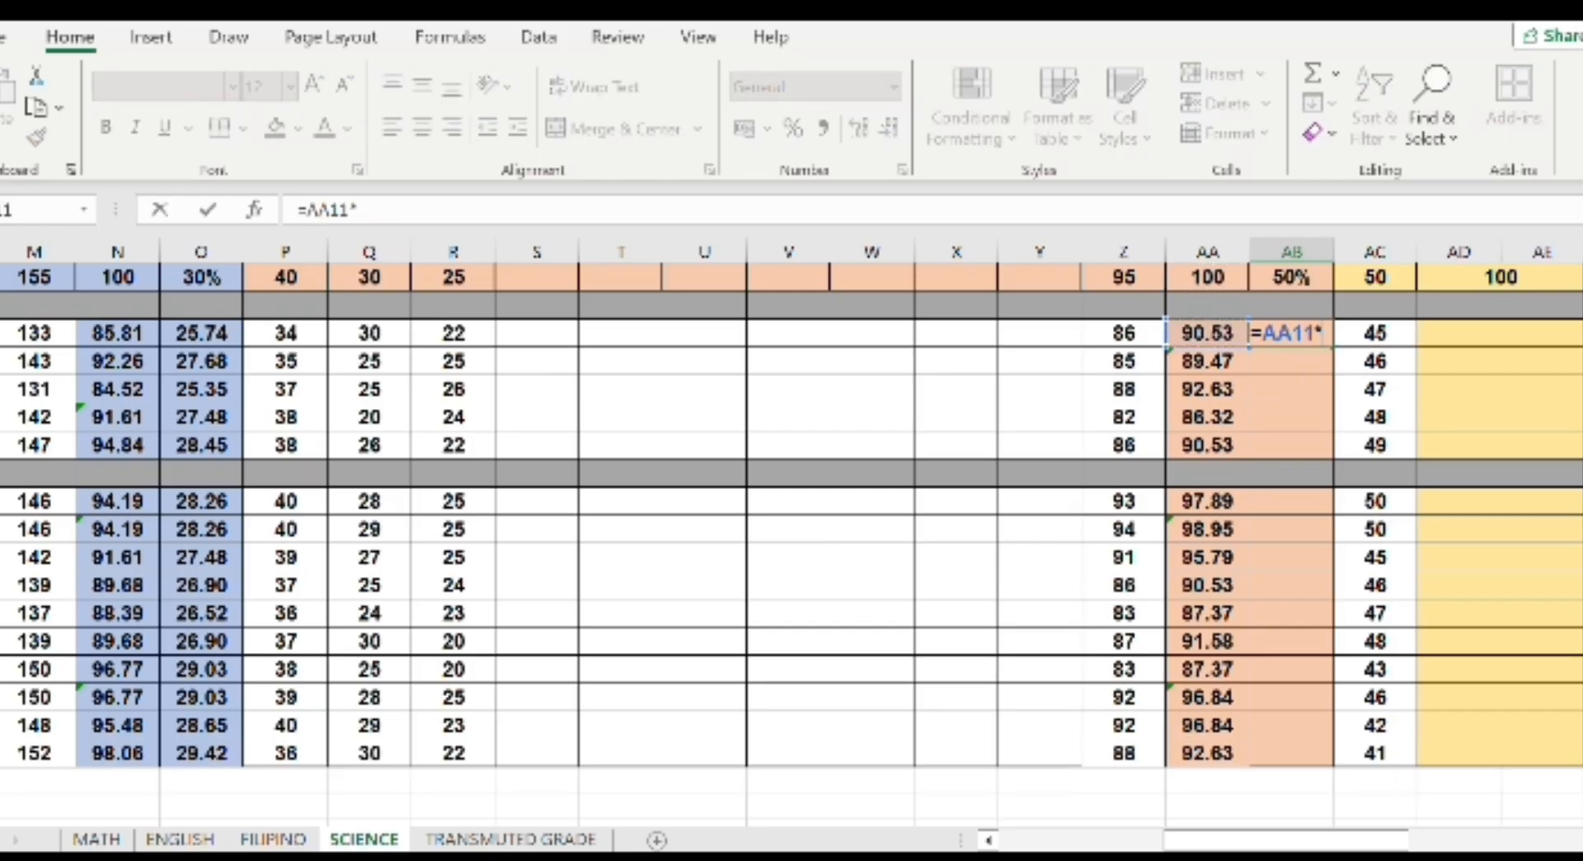
{"action": "type", "text": "0.5"}
{"action": "key", "text": "Return"}
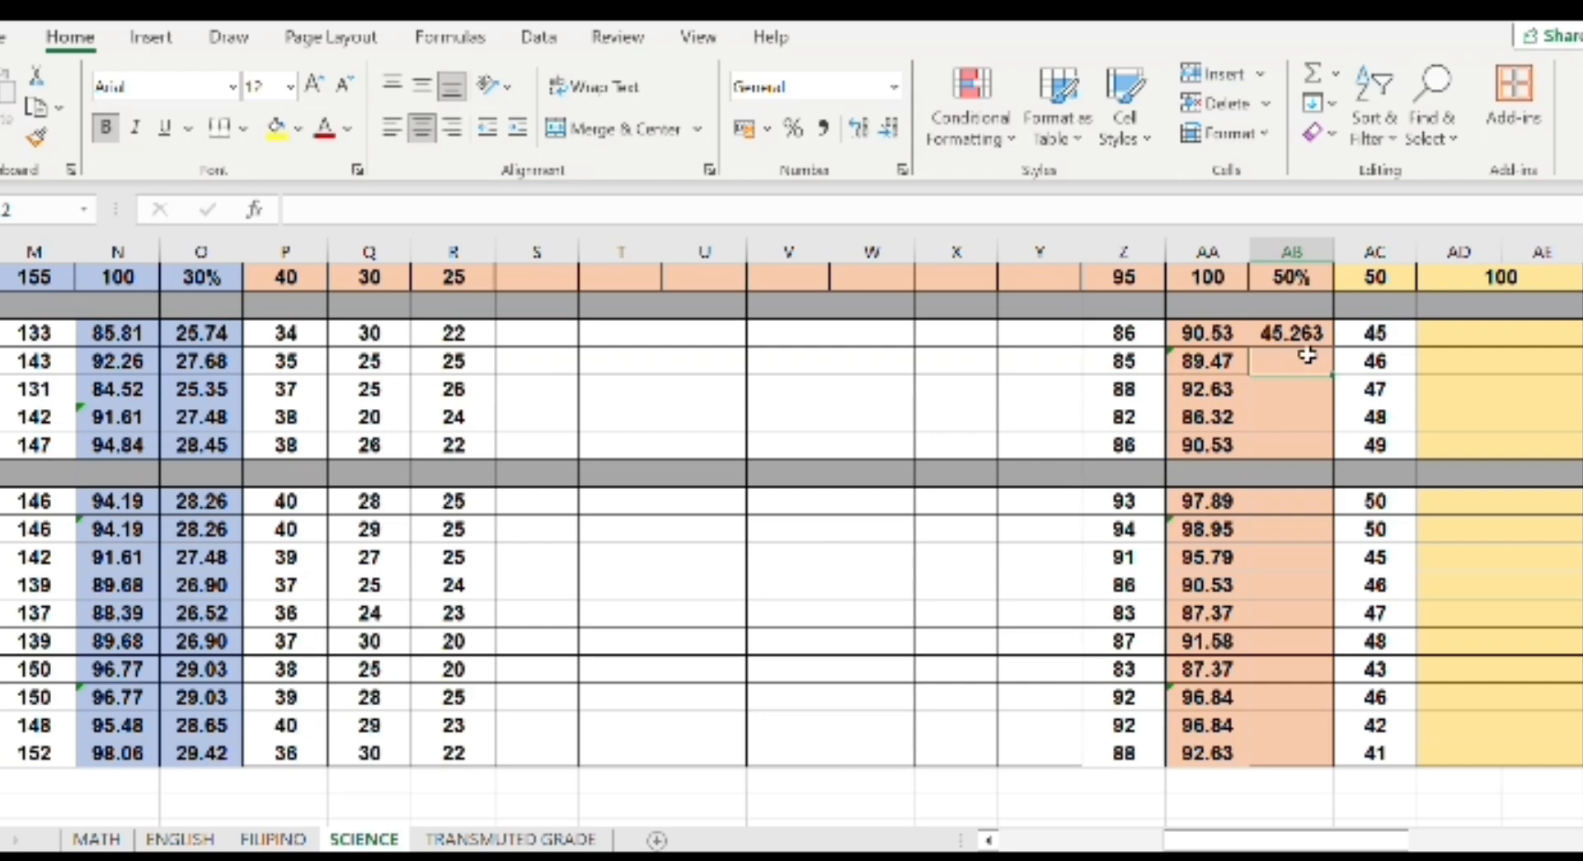
{"action": "left_click", "coordinate": [1303, 334]}
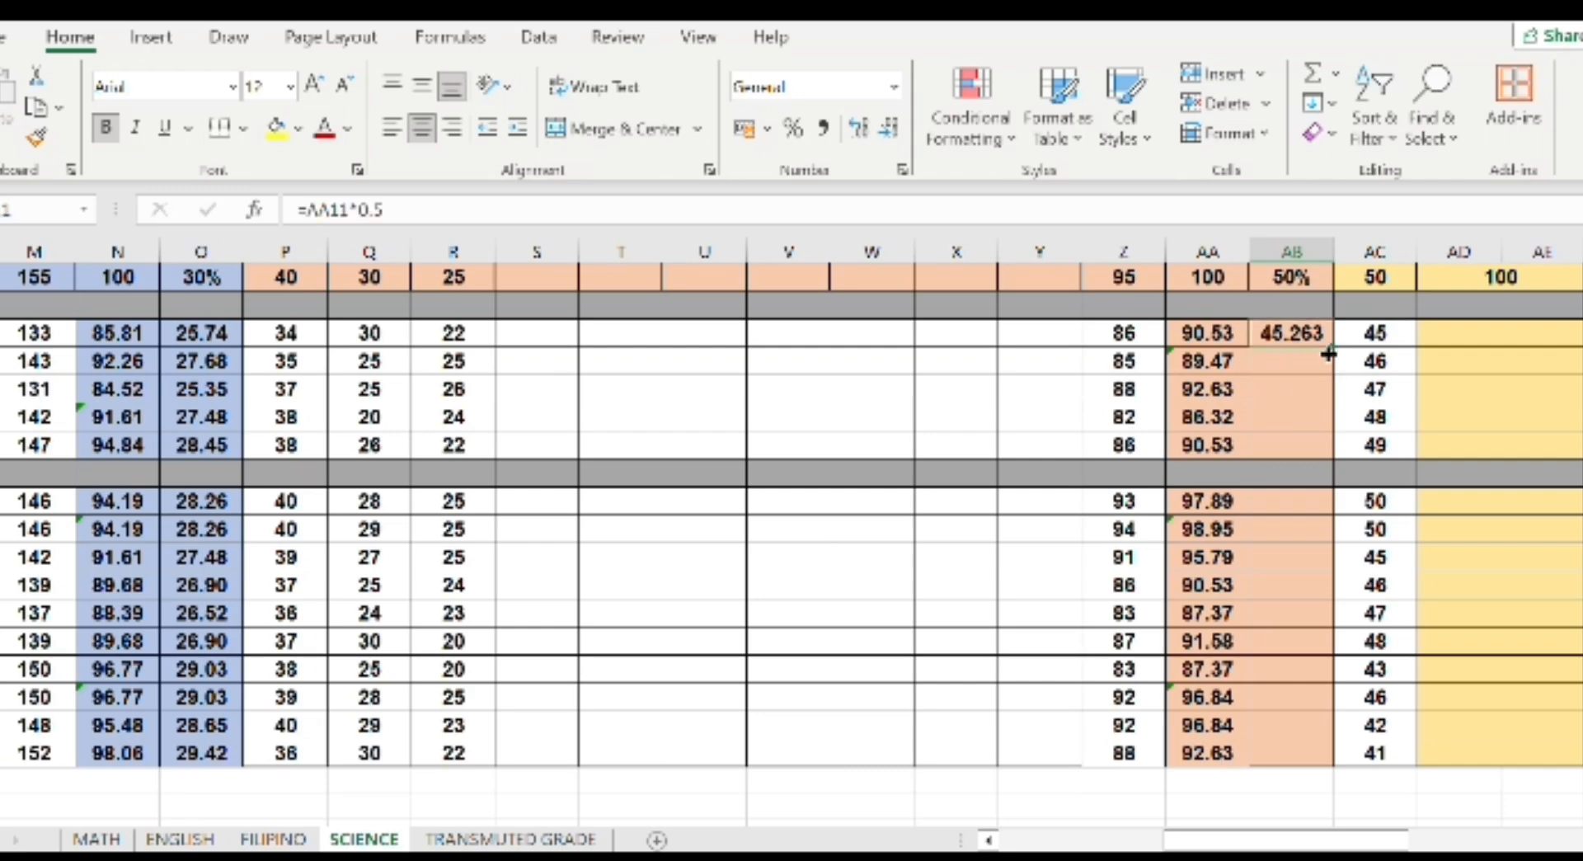
{"action": "left_click_drag", "start_coordinate": [1332, 348], "coordinate": [1330, 452]}
Fill the weighted score formula =AA17*0.5 from AB17 down to AB26 and format AB11:AB26 to two decimal places
{"action": "double_click", "coordinate": [1306, 502]}
{"action": "type", "text": "="}
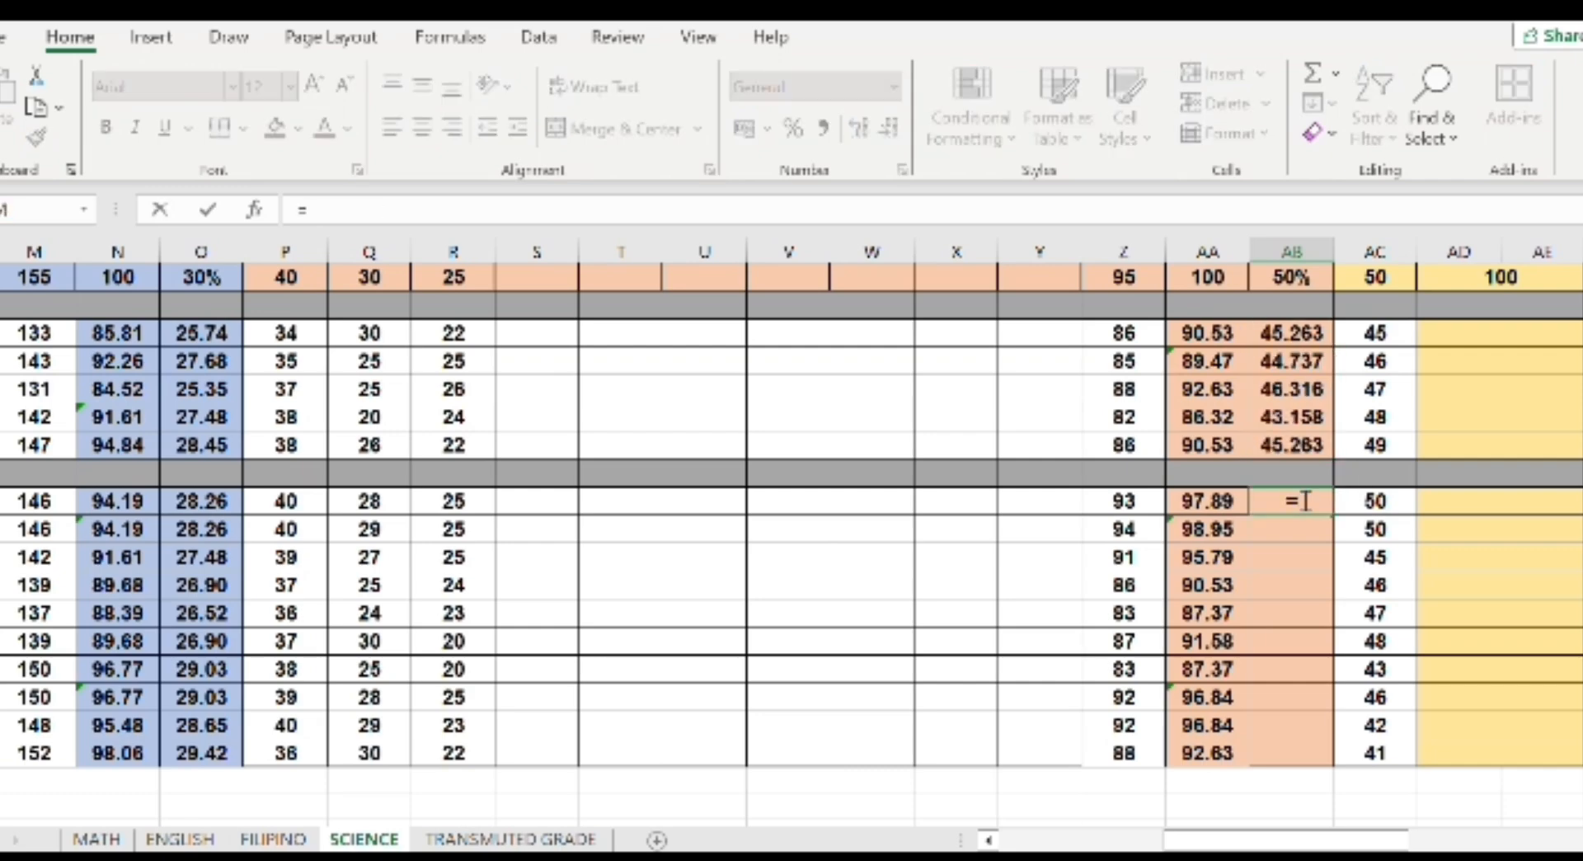
{"action": "key", "text": "Left"}
{"action": "type", "text": "*0.5"}
{"action": "key", "text": "Return"}
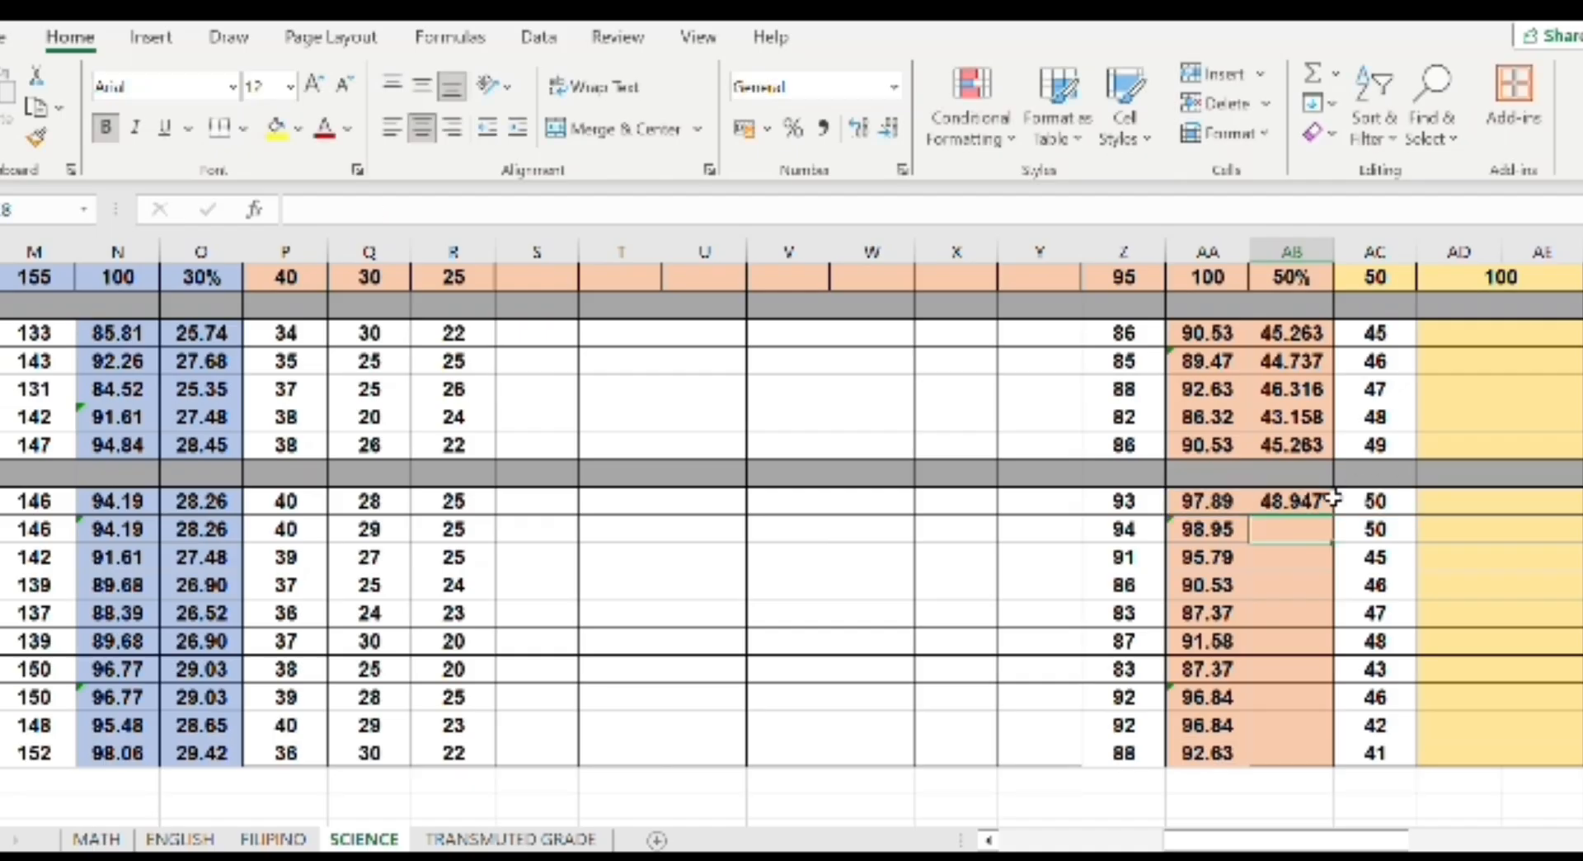
{"action": "left_click", "coordinate": [1302, 502]}
{"action": "left_click_drag", "start_coordinate": [1331, 516], "coordinate": [1328, 754]}
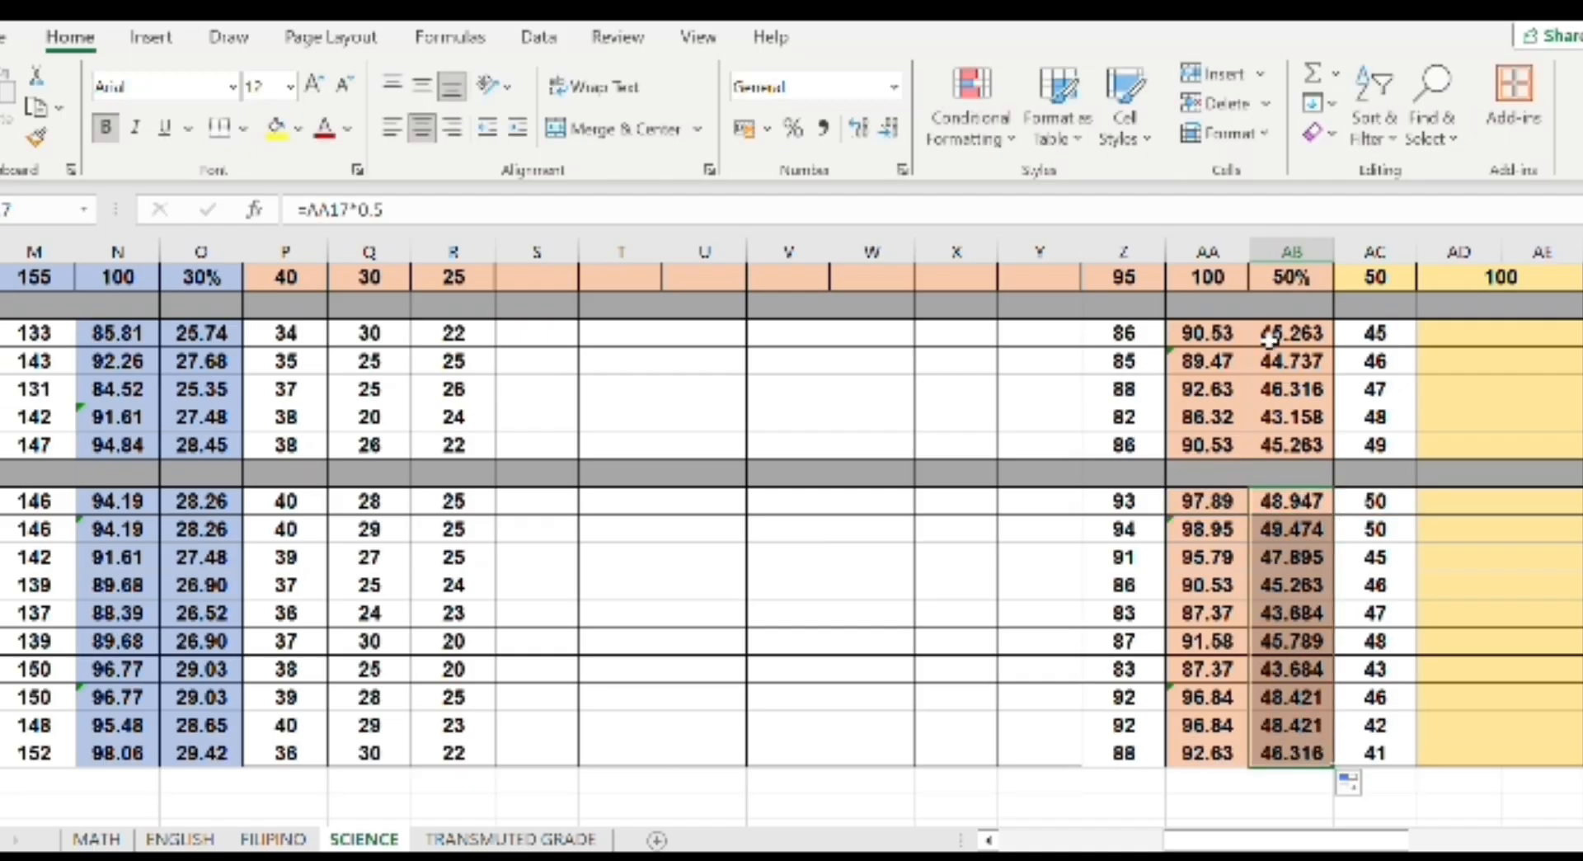
{"action": "left_click_drag", "start_coordinate": [1268, 334], "coordinate": [1292, 752]}
{"action": "key", "text": "ctrl+shift+1"}
Calculate the quarterly assessment percentage score in AD11 with =(AC11/AC9)*AD9 and fill it down to AD15
{"action": "scroll", "coordinate": [791, 532], "scroll_direction": "right", "scroll_amount": 5}
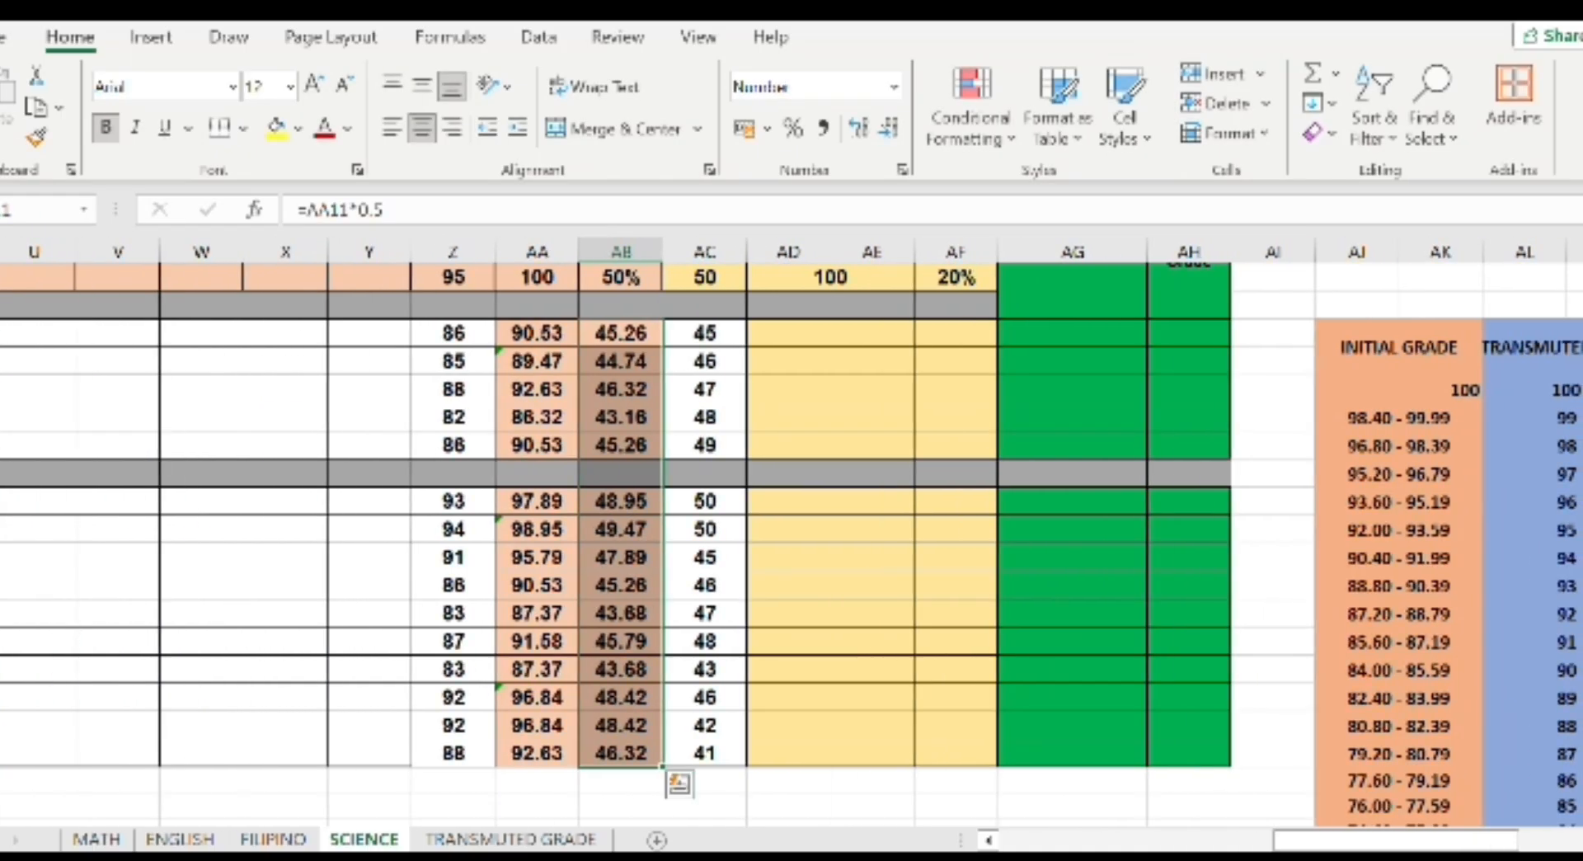
{"action": "left_click", "coordinate": [830, 333]}
{"action": "type", "text": "=("}
{"action": "key", "text": "Left"}
{"action": "type", "text": "/"}
{"action": "key", "text": "Up"}
{"action": "key", "text": "Up"}
{"action": "type", "text": ")*"}
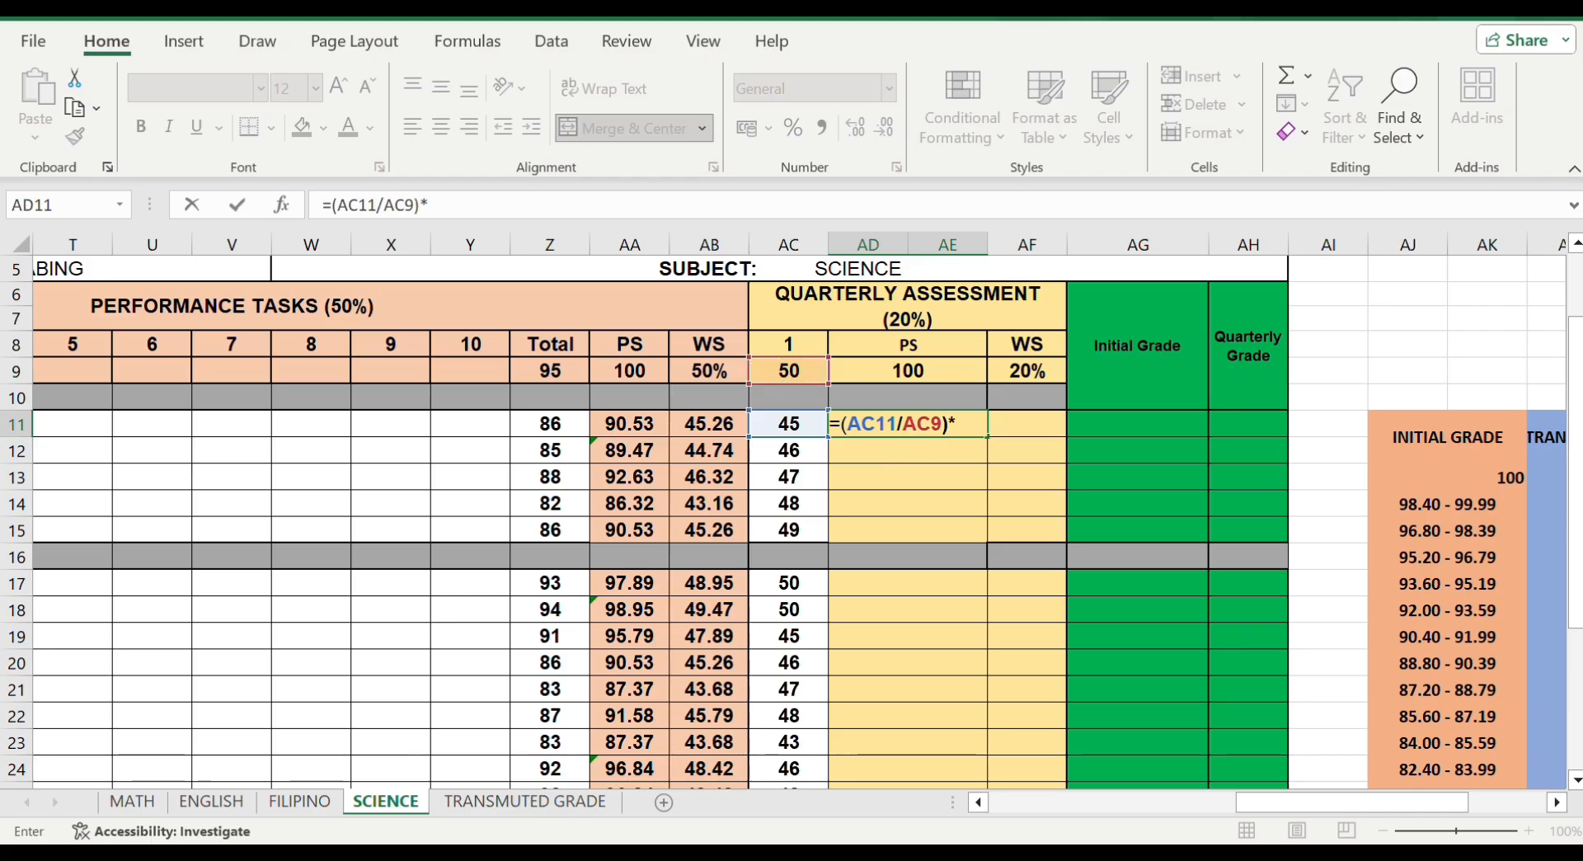
{"action": "type", "text": "100"}
{"action": "key", "text": "Return"}
{"action": "key", "text": "Up"}
{"action": "left_click", "coordinate": [927, 462]}
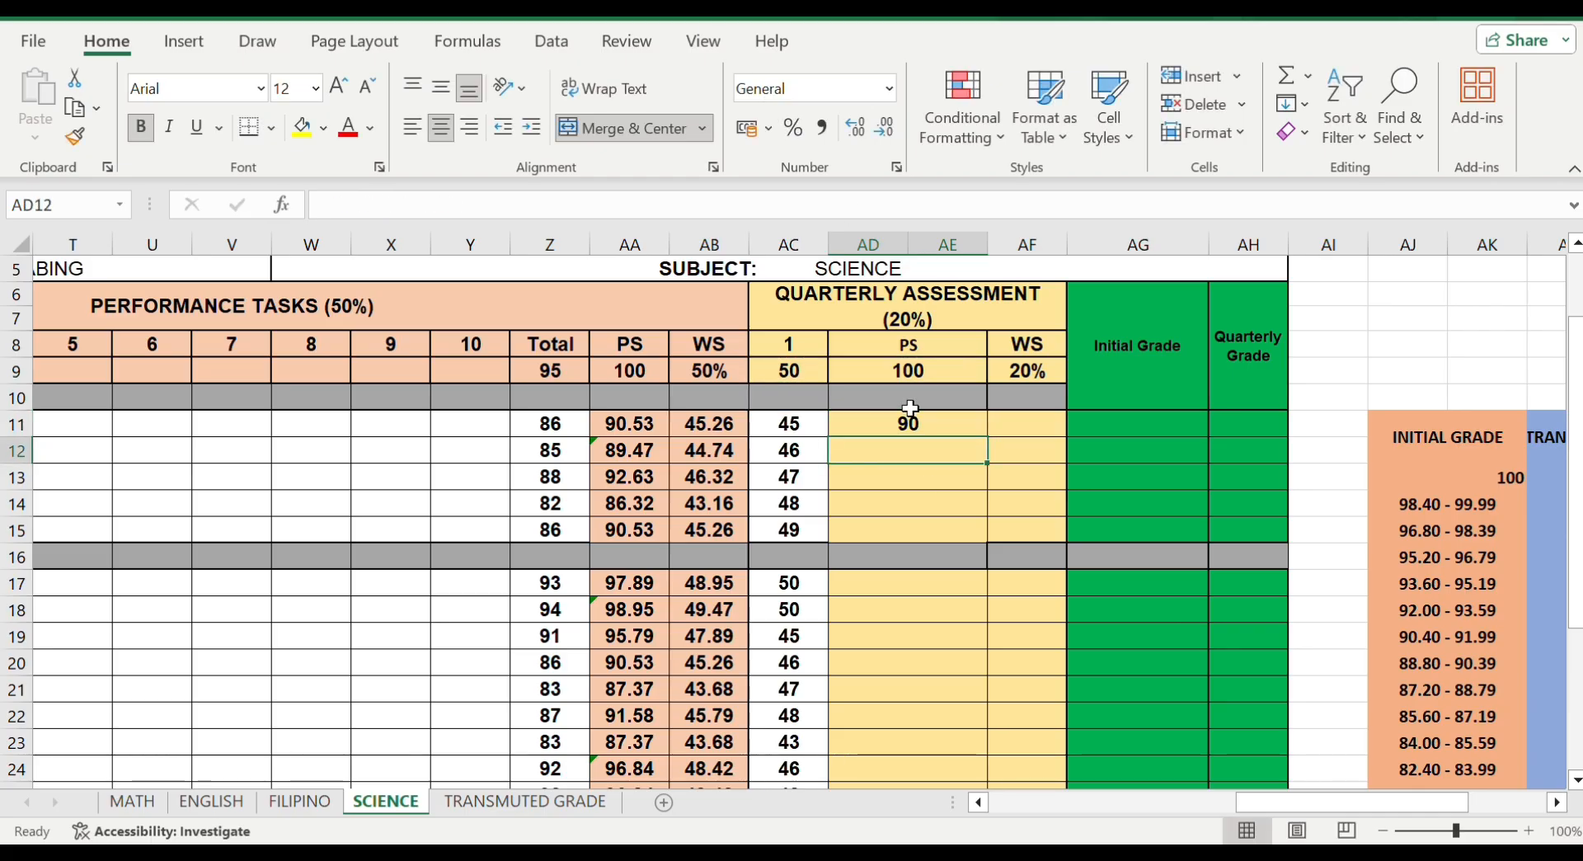
{"action": "left_click", "coordinate": [927, 423]}
{"action": "left_click_drag", "start_coordinate": [986, 437], "coordinate": [986, 534]}
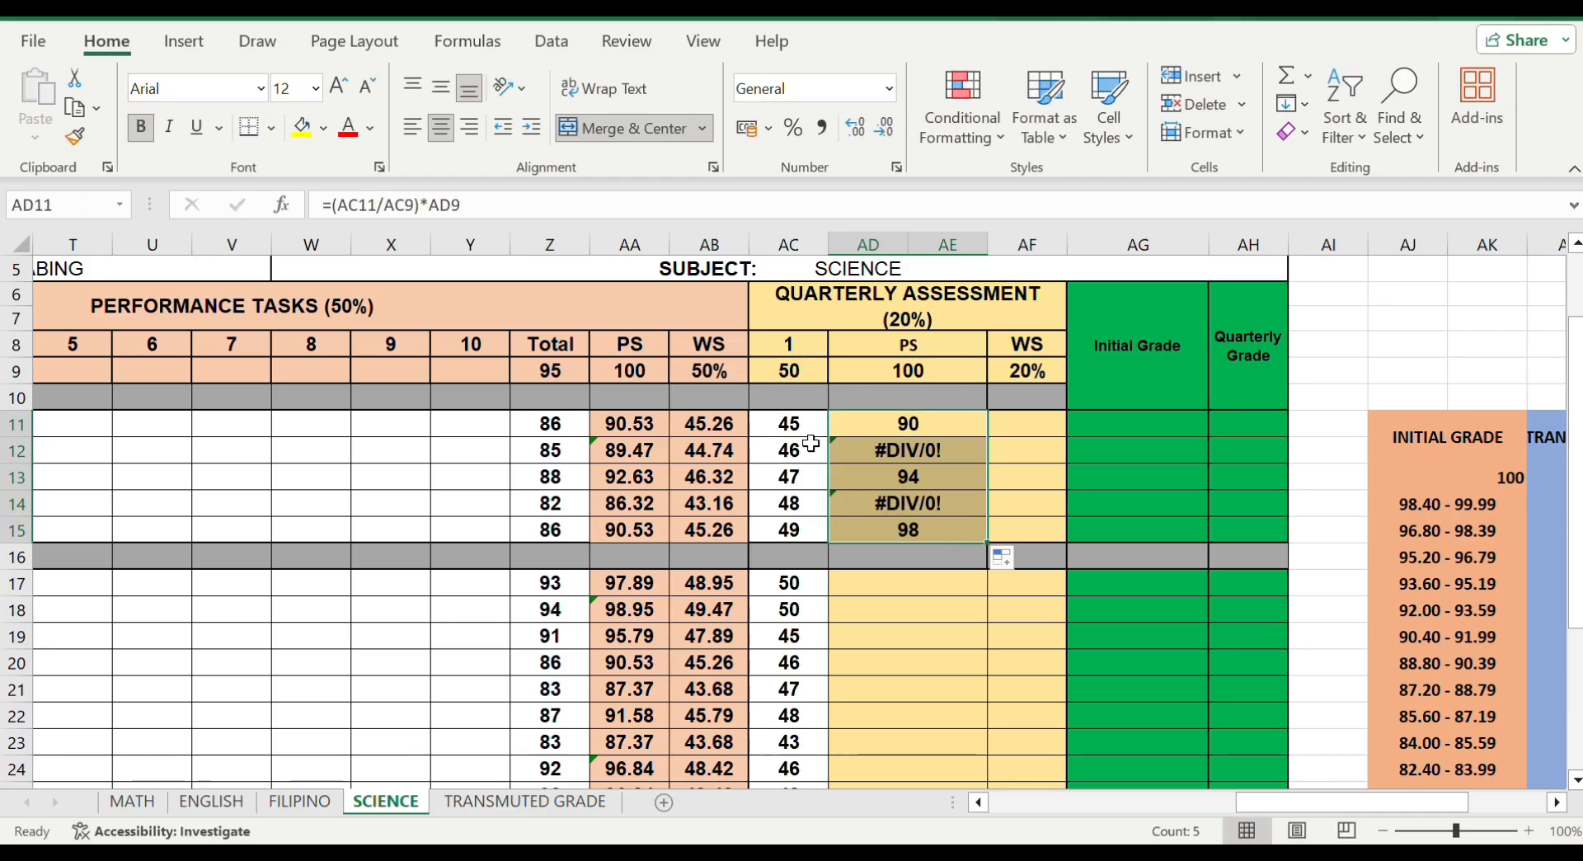
Replace the quarterly assessment percentage score formula in AD12 with =(AC12/AC9)*AD9
{"action": "left_click", "coordinate": [877, 450]}
{"action": "key", "text": "Delete"}
{"action": "type", "text": "=("}
{"action": "key", "text": "Left"}
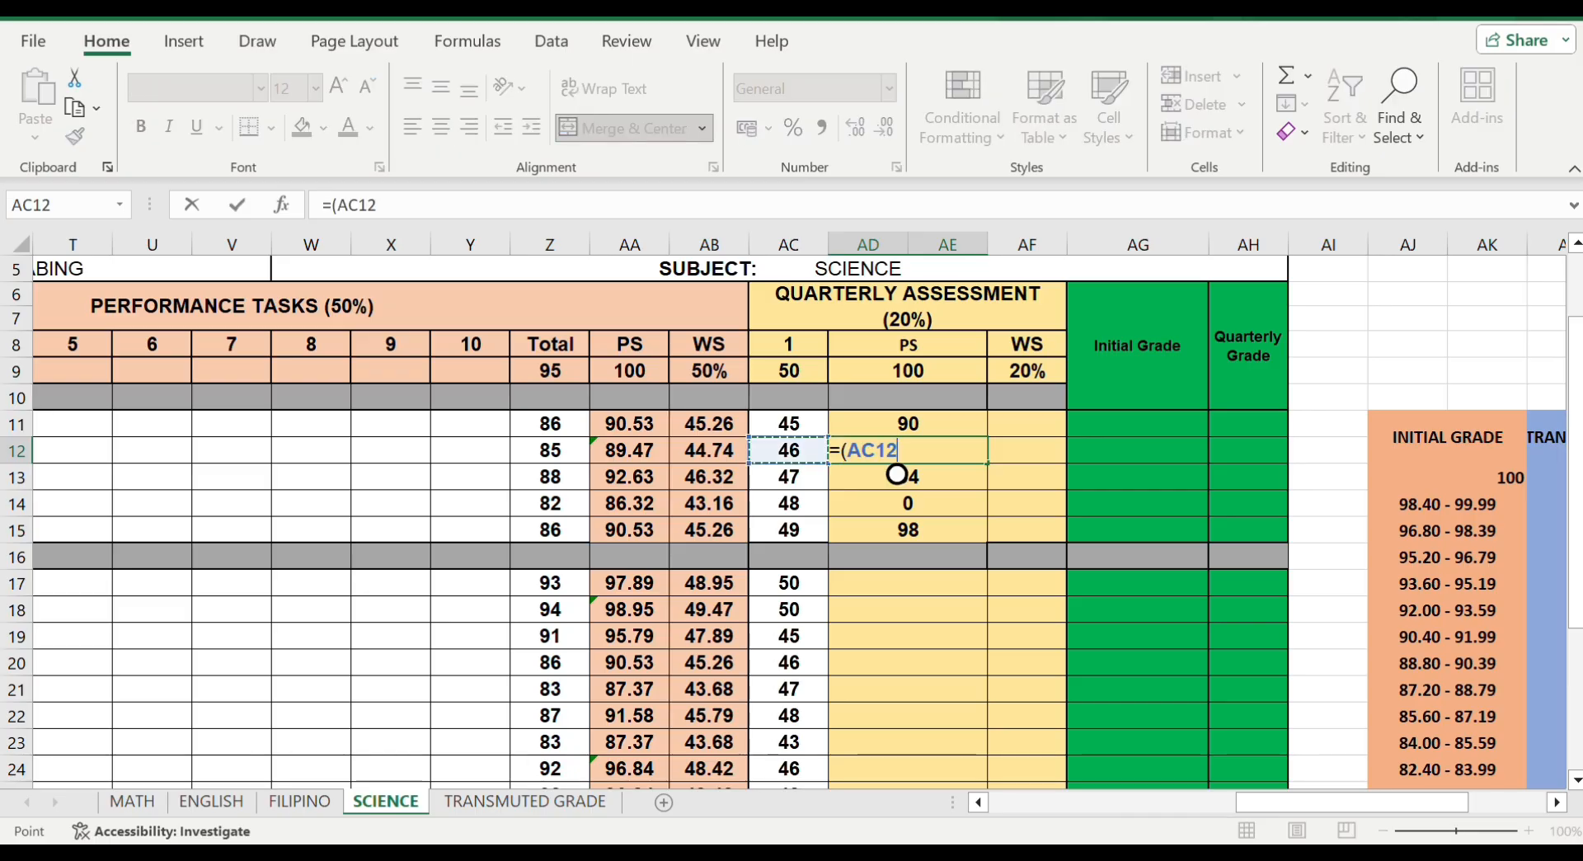
{"action": "type", "text": "."}
{"action": "left_click", "coordinate": [789, 370]}
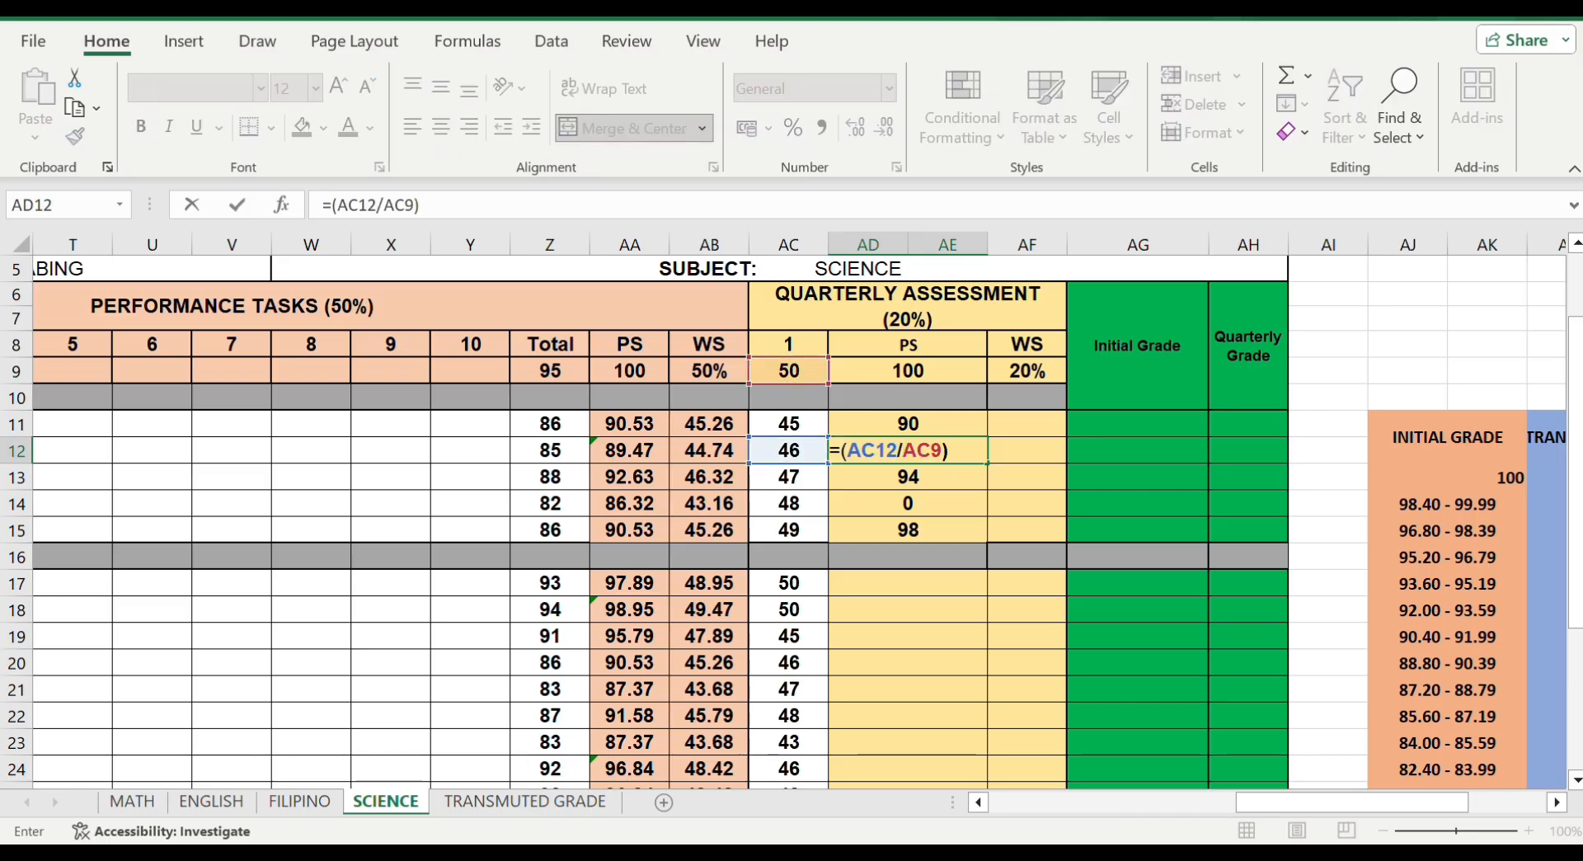
{"action": "type", "text": "*"}
{"action": "key", "text": "Up"}
{"action": "key", "text": "Up"}
{"action": "key", "text": "Up"}
{"action": "key", "text": "Return"}
Calculate the quarterly assessment percentage score in AD17 from AC17, AC9 and AD9
{"action": "left_click", "coordinate": [910, 581]}
{"action": "type", "text": "=("}
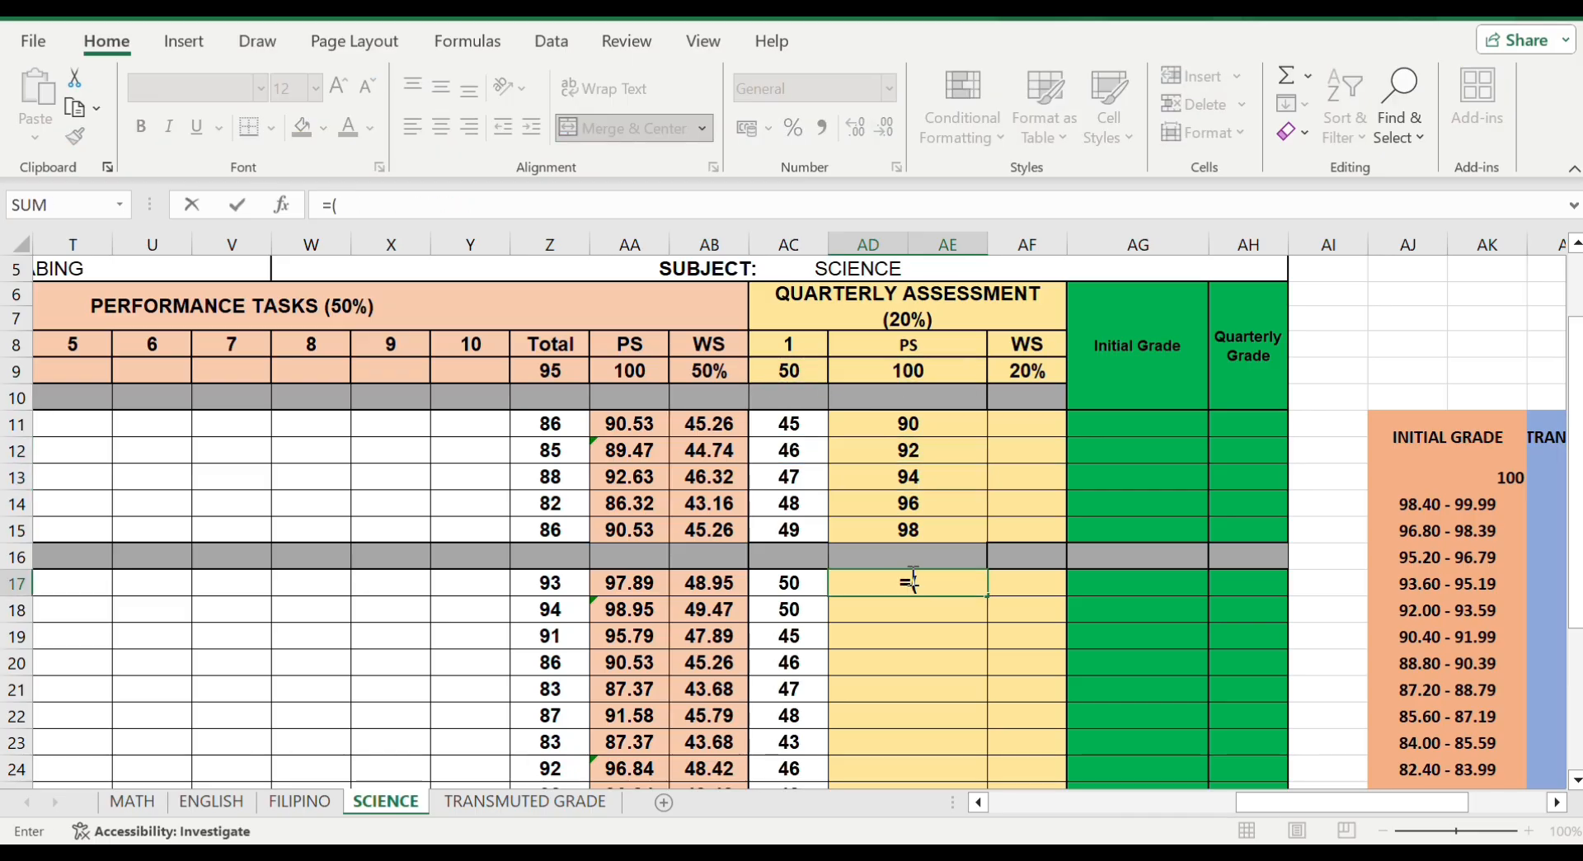
{"action": "key", "text": "Left"}
{"action": "type", "text": "/"}
{"action": "key", "text": "Left"}
{"action": "key", "text": "Up"}
{"action": "key", "text": "Up"}
{"action": "key", "text": "Up"}
{"action": "key", "text": "Up"}
{"action": "key", "text": "Up"}
{"action": "key", "text": "Up"}
{"action": "key", "text": "Up"}
{"action": "key", "text": "Up"}
{"action": "type", "text": ")*"}
{"action": "key", "text": "Up"}
{"action": "key", "text": "Up"}
{"action": "key", "text": "Up"}
{"action": "key", "text": "Up"}
{"action": "key", "text": "Up"}
{"action": "key", "text": "Up"}
{"action": "key", "text": "Up"}
{"action": "key", "text": "Up"}
{"action": "key", "text": "Return"}
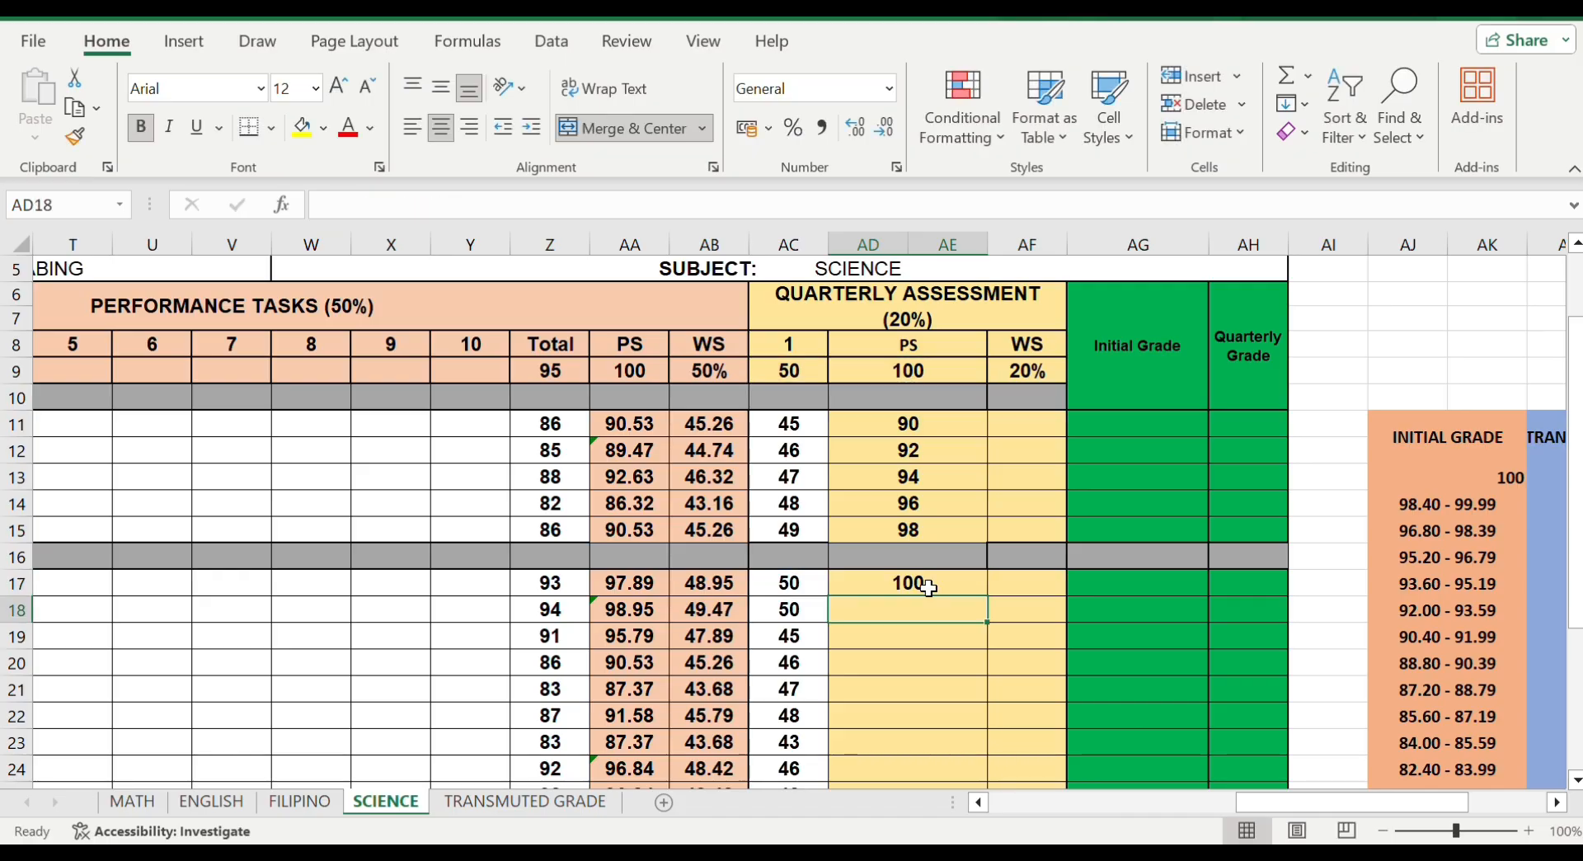
Enter the percentage score formula =(AC17/AC9)*AD9 in AD17 and fill it down to AD26
{"action": "left_click", "coordinate": [942, 584]}
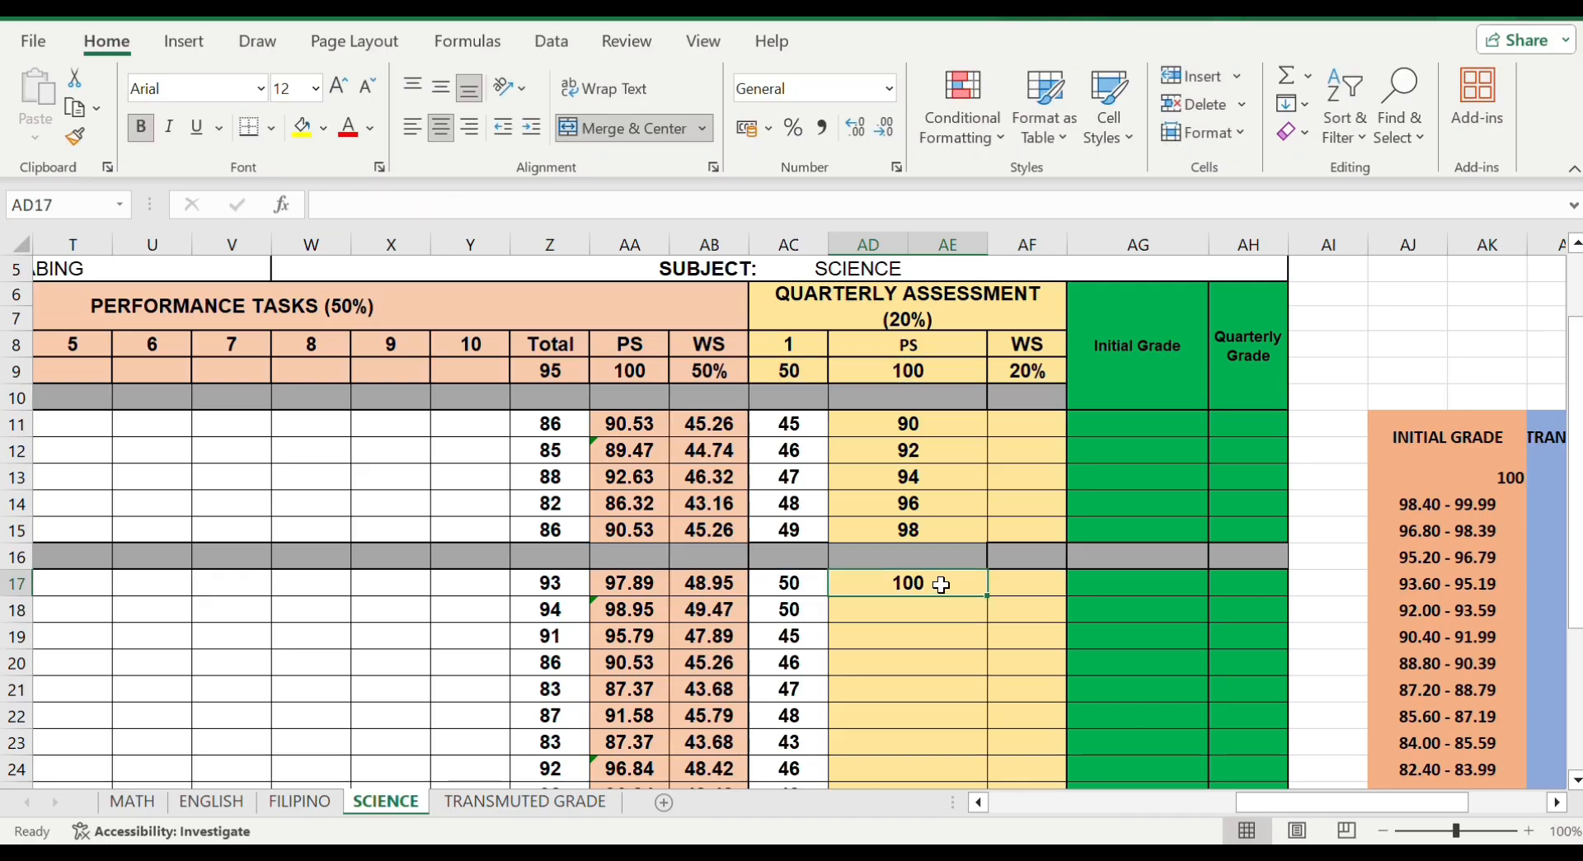
{"action": "type", "text": "=("}
{"action": "key", "text": "Left"}
{"action": "type", "text": "/"}
{"action": "key", "text": "Left"}
{"action": "key", "text": "Up"}
{"action": "key", "text": "Up"}
{"action": "key", "text": "Up"}
{"action": "key", "text": "Up"}
{"action": "key", "text": "Up"}
{"action": "key", "text": "Up"}
{"action": "key", "text": "Up"}
{"action": "key", "text": "Up"}
{"action": "type", "text": ")*"}
{"action": "key", "text": "Up"}
{"action": "key", "text": "Up"}
{"action": "key", "text": "Up"}
{"action": "key", "text": "Up"}
{"action": "key", "text": "Up"}
{"action": "key", "text": "Up"}
{"action": "key", "text": "Up"}
{"action": "key", "text": "Up"}
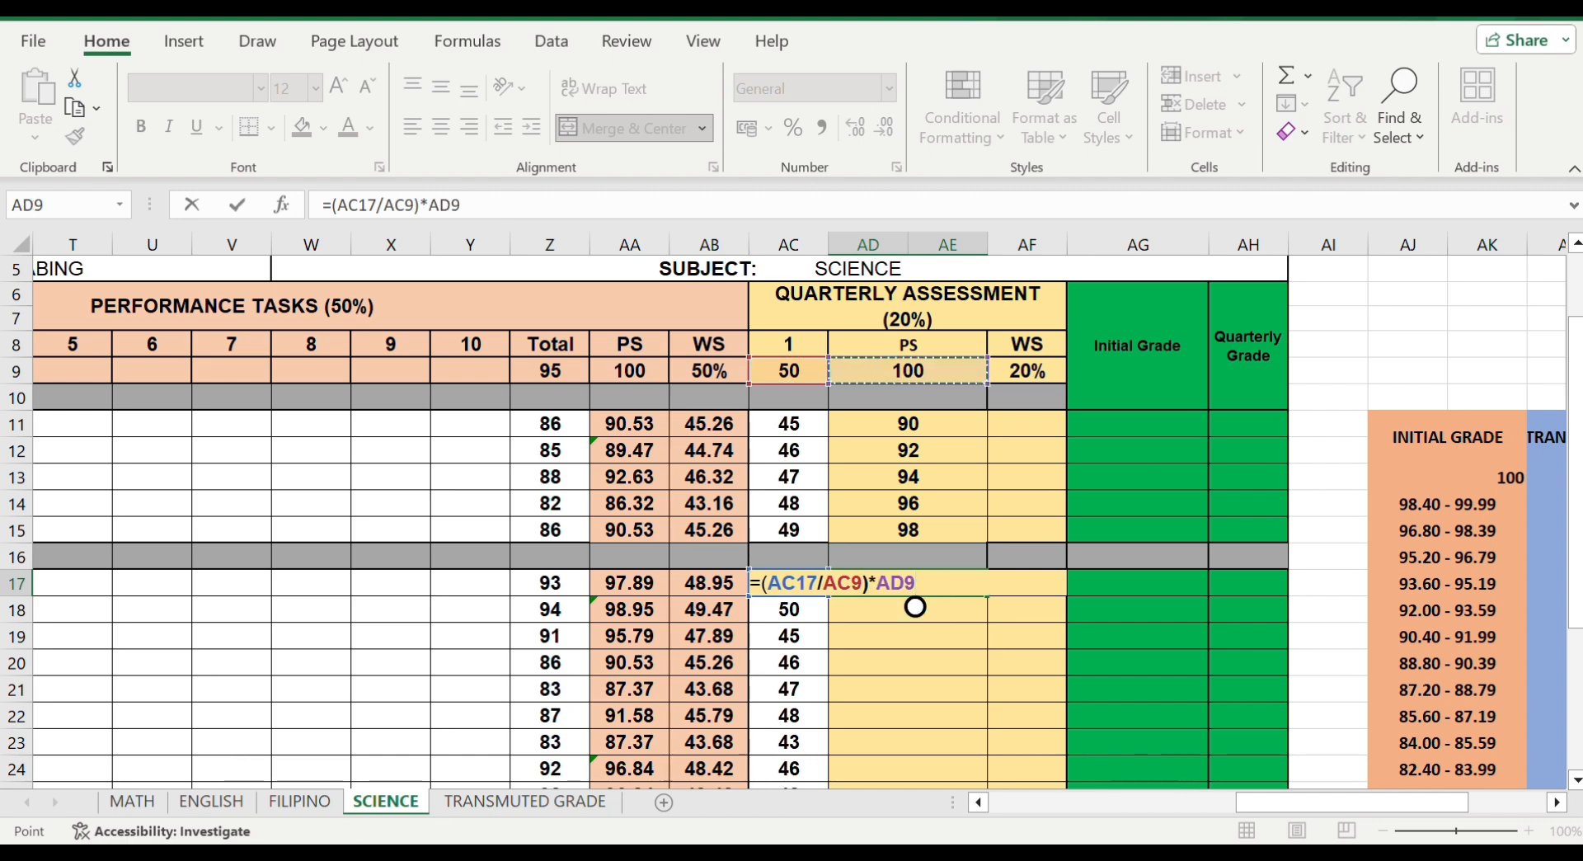
{"action": "key", "text": "Return"}
{"action": "left_click", "coordinate": [957, 586]}
{"action": "left_click_drag", "start_coordinate": [974, 597], "coordinate": [948, 746]}
Replace the quarterly assessment percentage score formula in AD18 with =(AC18/AC9)*AD9
{"action": "left_click", "coordinate": [817, 507]}
{"action": "left_click", "coordinate": [872, 517]}
{"action": "key", "text": "Delete"}
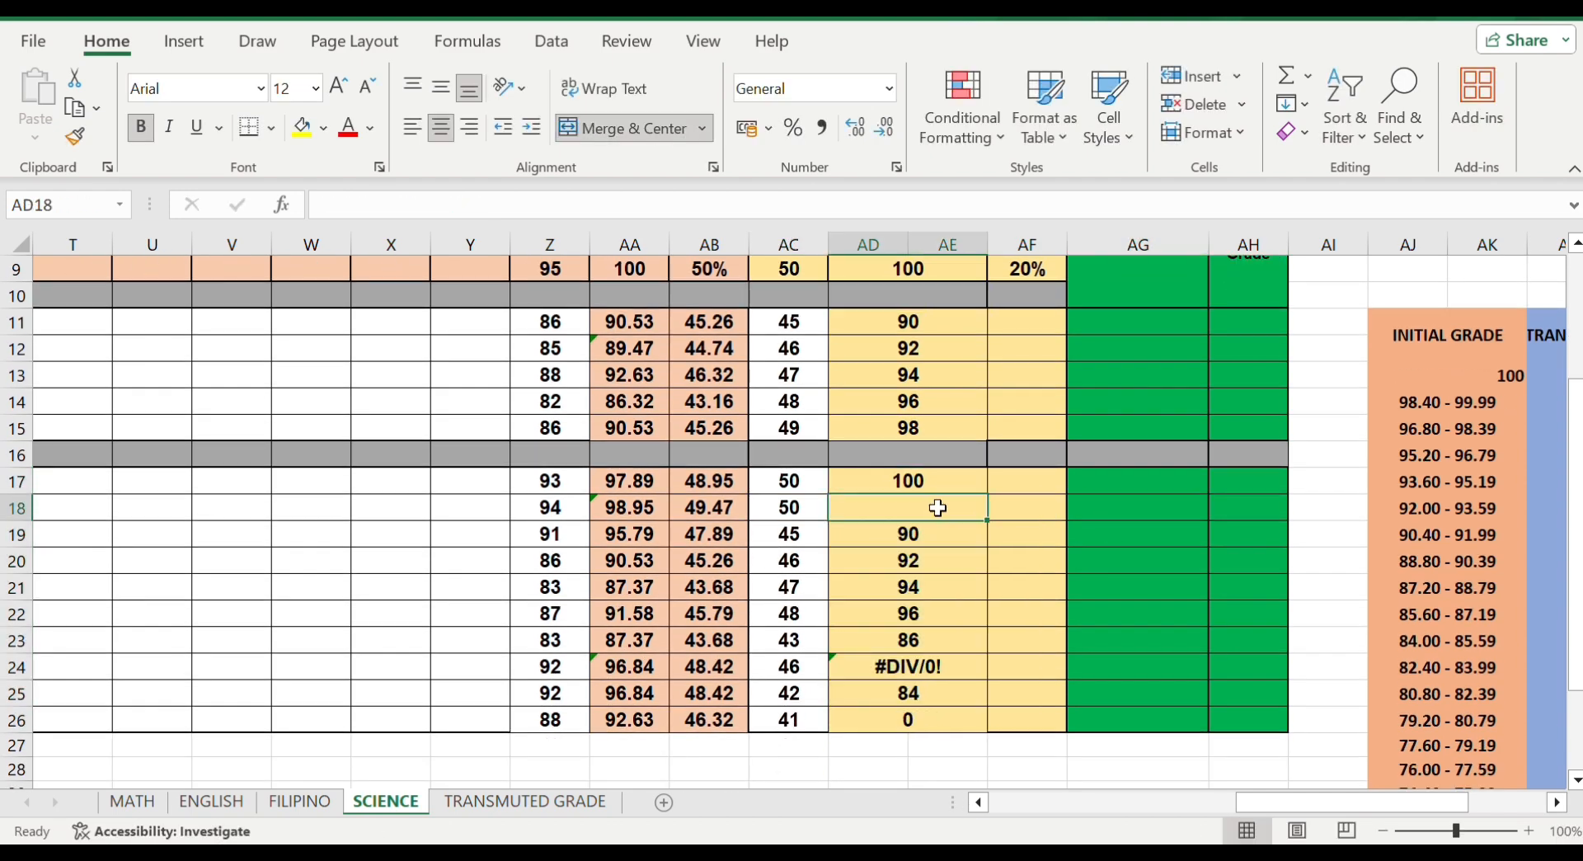
{"action": "type", "text": "=("}
{"action": "key", "text": "Left"}
{"action": "type", "text": "/"}
{"action": "key", "text": "Left"}
{"action": "key", "text": "Up"}
{"action": "key", "text": "Up"}
{"action": "key", "text": "Up"}
{"action": "key", "text": "Up"}
{"action": "key", "text": "Up"}
{"action": "key", "text": "Up"}
{"action": "key", "text": "Up"}
{"action": "key", "text": "Up"}
{"action": "key", "text": "Up"}
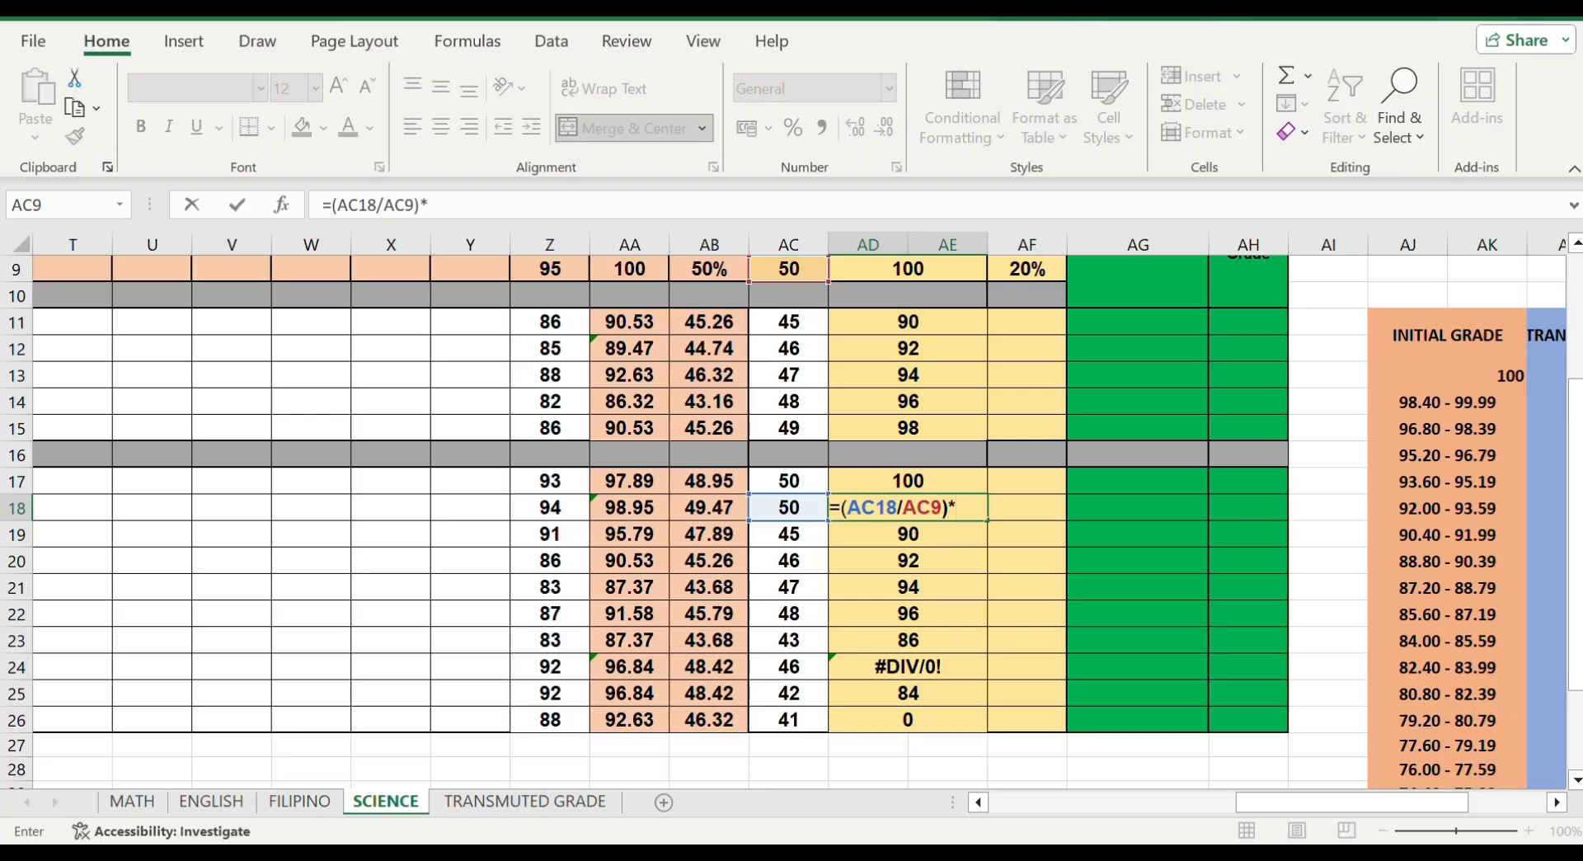
{"action": "type", "text": ")*"}
{"action": "key", "text": "Up"}
{"action": "key", "text": "Up"}
{"action": "key", "text": "Up"}
{"action": "key", "text": "Up"}
{"action": "key", "text": "Up"}
{"action": "key", "text": "Up"}
{"action": "key", "text": "Up"}
{"action": "key", "text": "Up"}
{"action": "key", "text": "Up"}
{"action": "key", "text": "Return"}
Replace the quarterly assessment percentage score formula in AD24 with =(AC24/AC9)*AD9
{"action": "left_click", "coordinate": [858, 673]}
{"action": "key", "text": "Delete"}
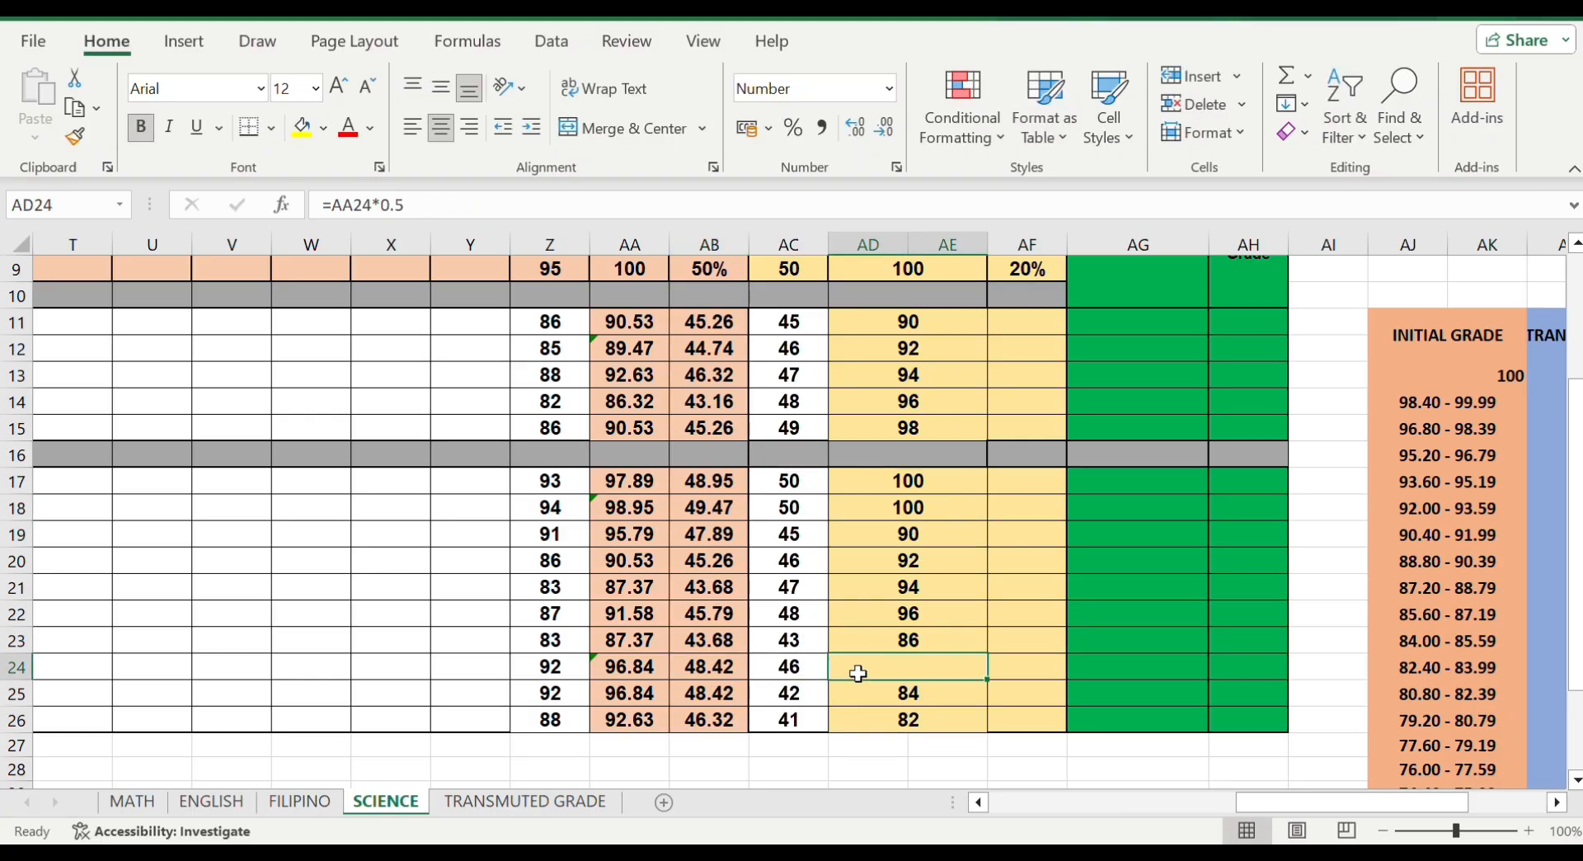
{"action": "type", "text": "=("}
{"action": "key", "text": "Left"}
{"action": "type", "text": "/"}
{"action": "key", "text": "Up"}
{"action": "key", "text": "Up"}
{"action": "key", "text": "Up"}
{"action": "key", "text": "Up"}
{"action": "key", "text": "Up"}
{"action": "key", "text": "Up"}
{"action": "key", "text": "Up"}
{"action": "key", "text": "Up"}
{"action": "key", "text": "Up"}
{"action": "key", "text": "Up"}
{"action": "key", "text": "Up"}
{"action": "key", "text": "Up"}
{"action": "key", "text": "Up"}
{"action": "key", "text": "Up"}
{"action": "key", "text": "Up"}
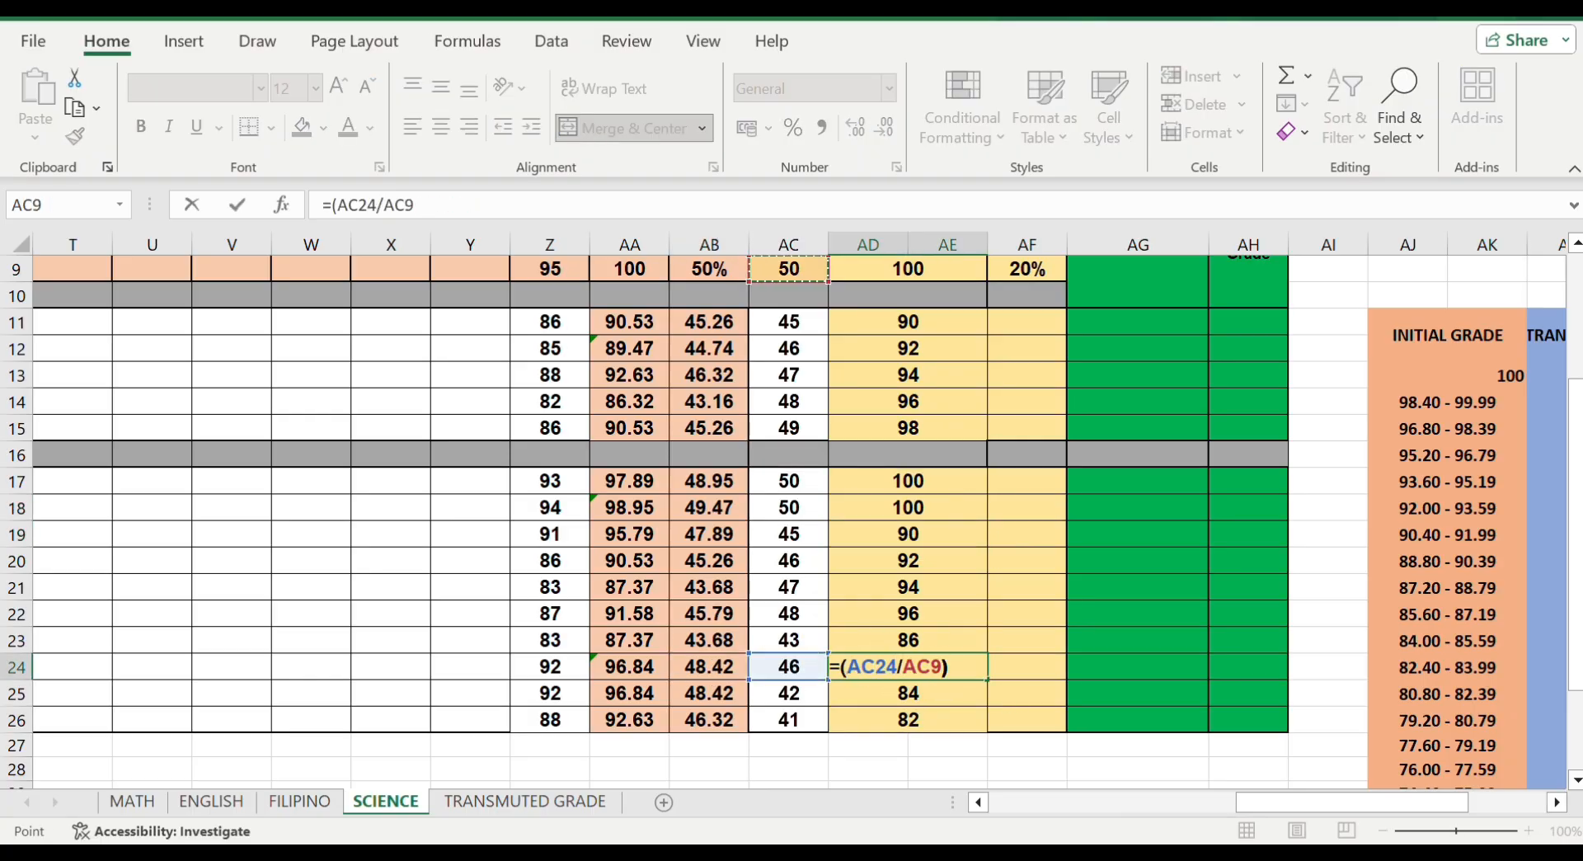
{"action": "type", "text": ")*"}
{"action": "key", "text": "Up"}
{"action": "key", "text": "Up"}
{"action": "key", "text": "Up"}
{"action": "key", "text": "Up"}
{"action": "key", "text": "Up"}
{"action": "key", "text": "Up"}
{"action": "key", "text": "Up"}
{"action": "key", "text": "Up"}
{"action": "key", "text": "Up"}
{"action": "key", "text": "Up"}
{"action": "key", "text": "Up"}
{"action": "key", "text": "Up"}
{"action": "key", "text": "Up"}
{"action": "key", "text": "Up"}
{"action": "key", "text": "Up"}
{"action": "key", "text": "Return"}
Calculate the quarterly assessment weighted score in AF11 with =AD11*0.2 and fill it down to AF15
{"action": "left_click", "coordinate": [1028, 324]}
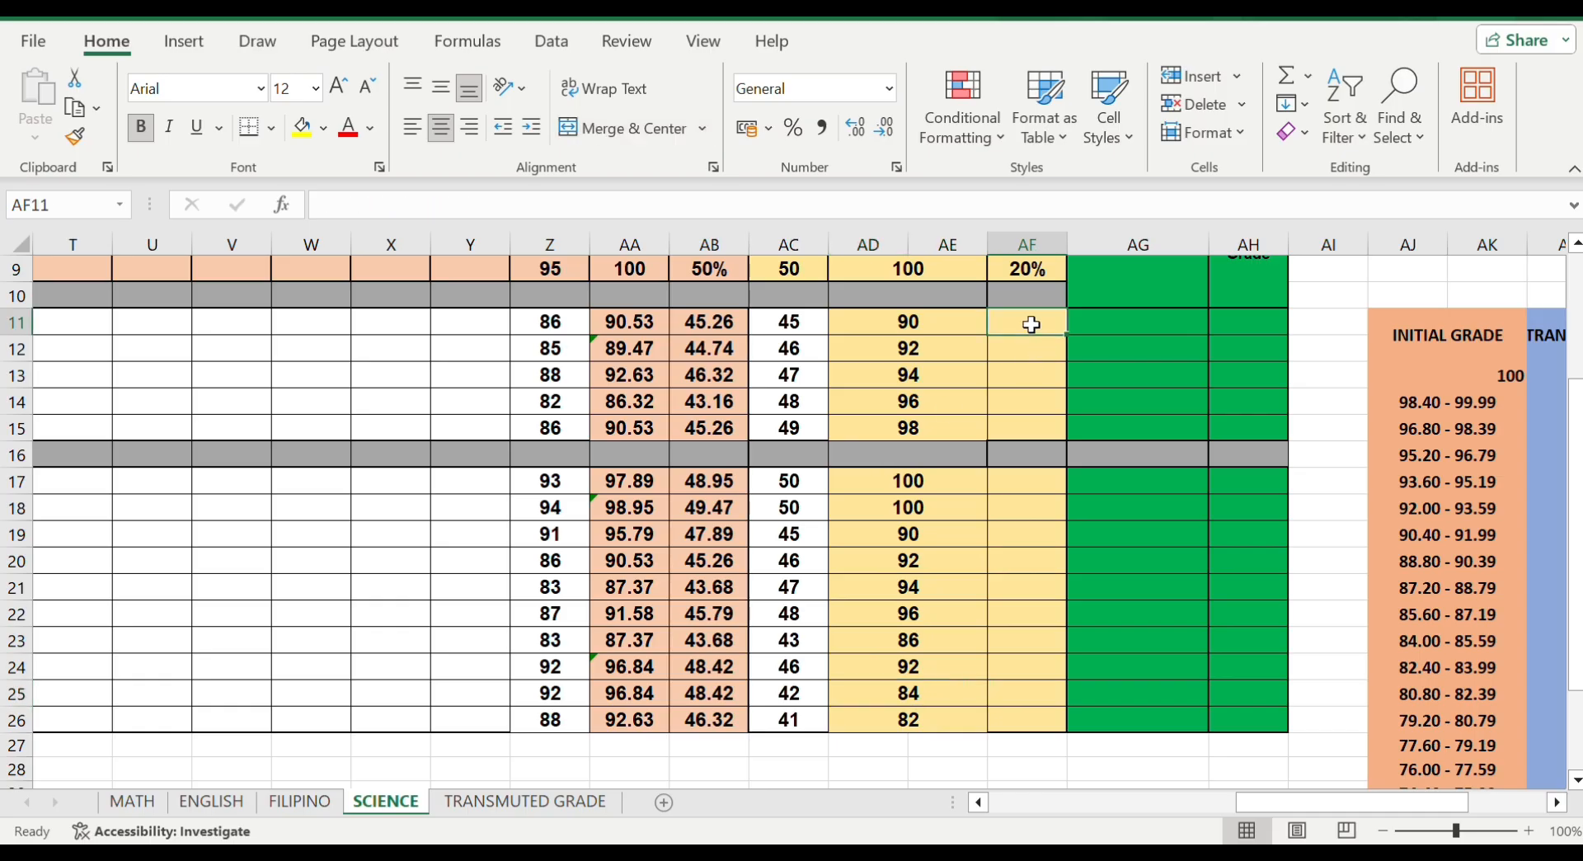
{"action": "type", "text": "="}
{"action": "key", "text": "Left"}
{"action": "key", "text": "Left"}
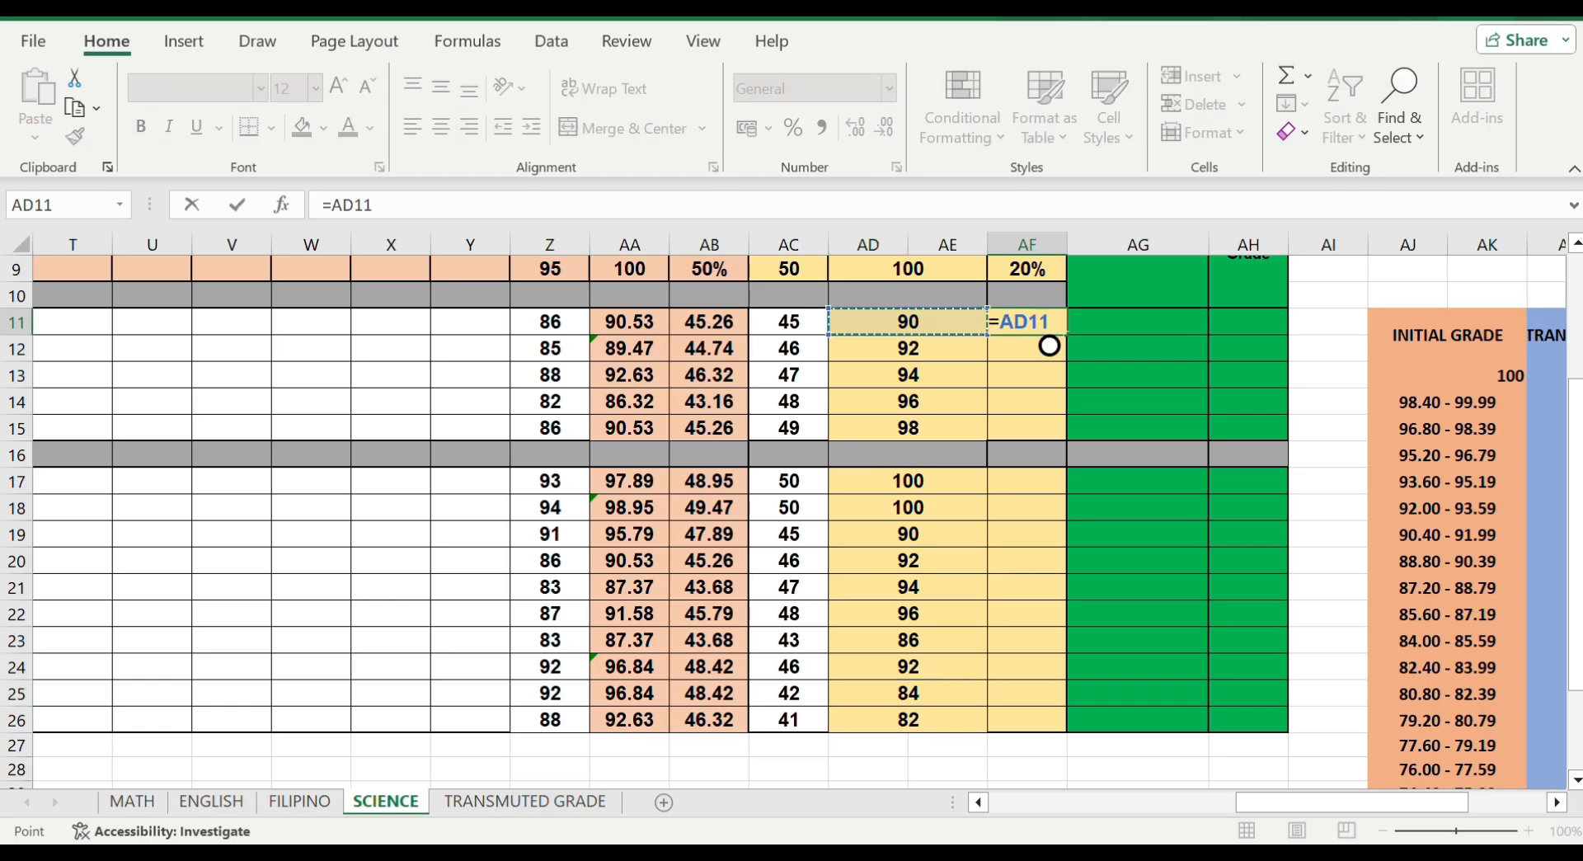
{"action": "type", "text": "*0.2"}
{"action": "key", "text": "Return"}
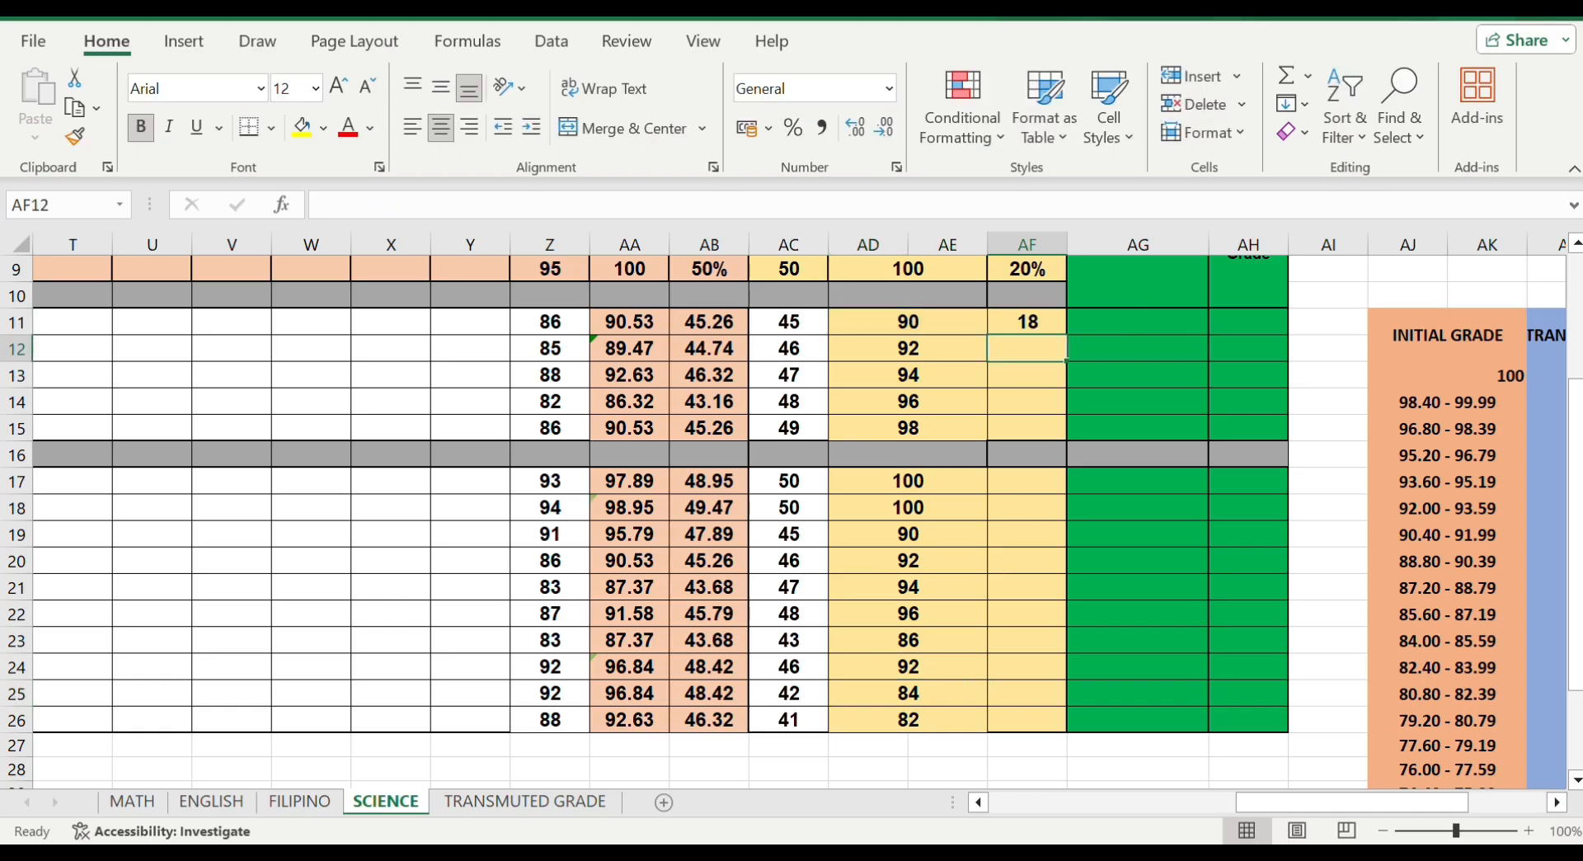
{"action": "left_click", "coordinate": [1045, 327]}
{"action": "left_click_drag", "start_coordinate": [1045, 326], "coordinate": [1056, 430]}
Calculate the quarterly assessment weighted score in AF17 with =AD17*0.2 and fill it down to AF26
{"action": "left_click", "coordinate": [1054, 484]}
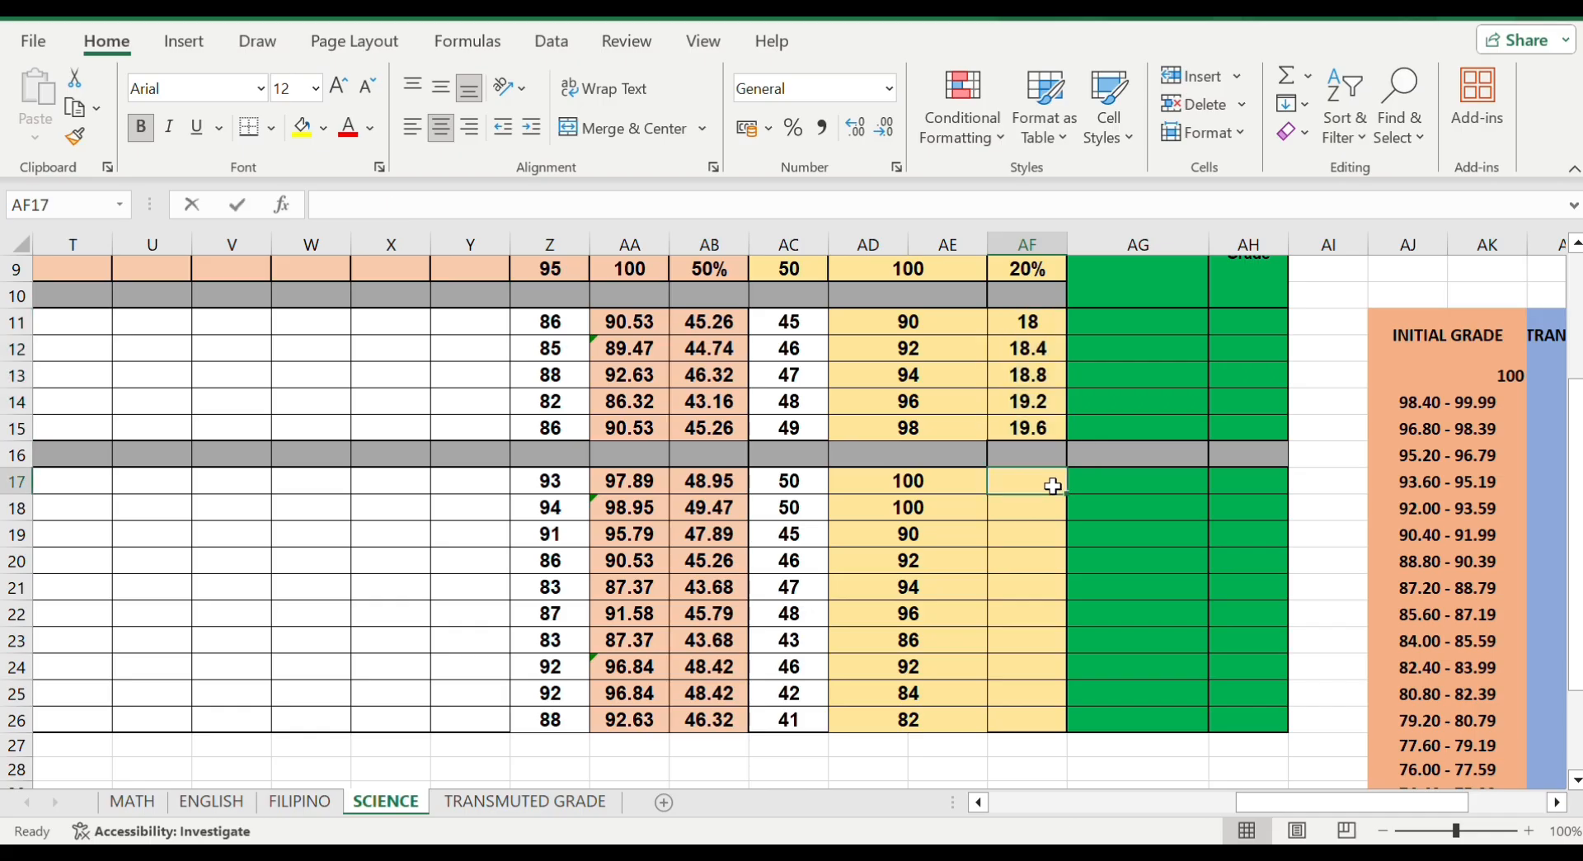
{"action": "type", "text": "="}
{"action": "key", "text": "Left"}
{"action": "key", "text": "Left"}
{"action": "type", "text": "/"}
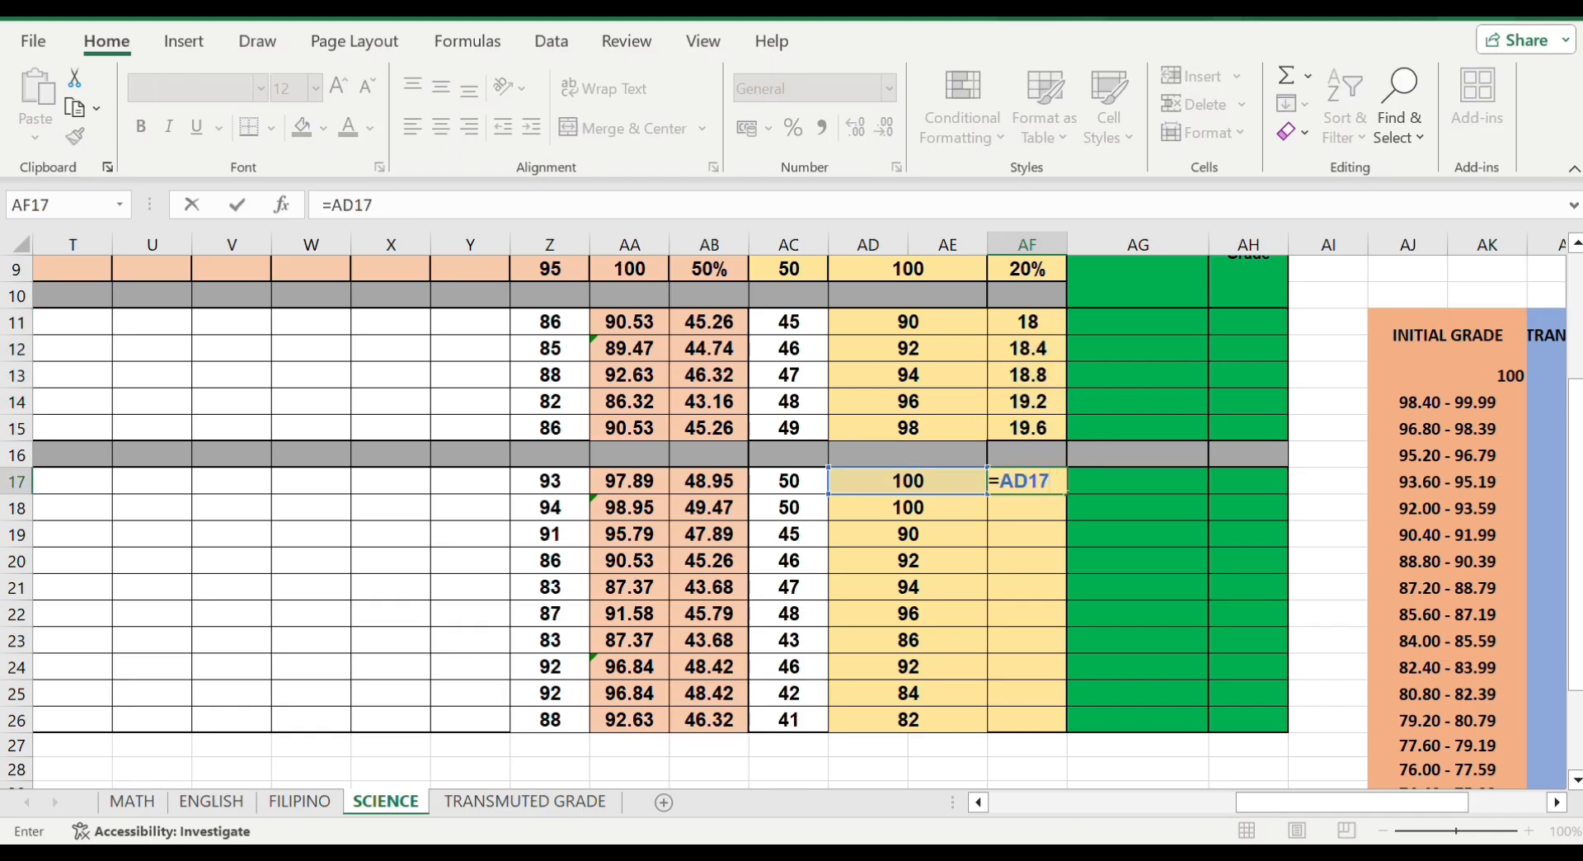
{"action": "type", "text": "0.2"}
{"action": "key", "text": "Return"}
{"action": "left_click", "coordinate": [1056, 485]}
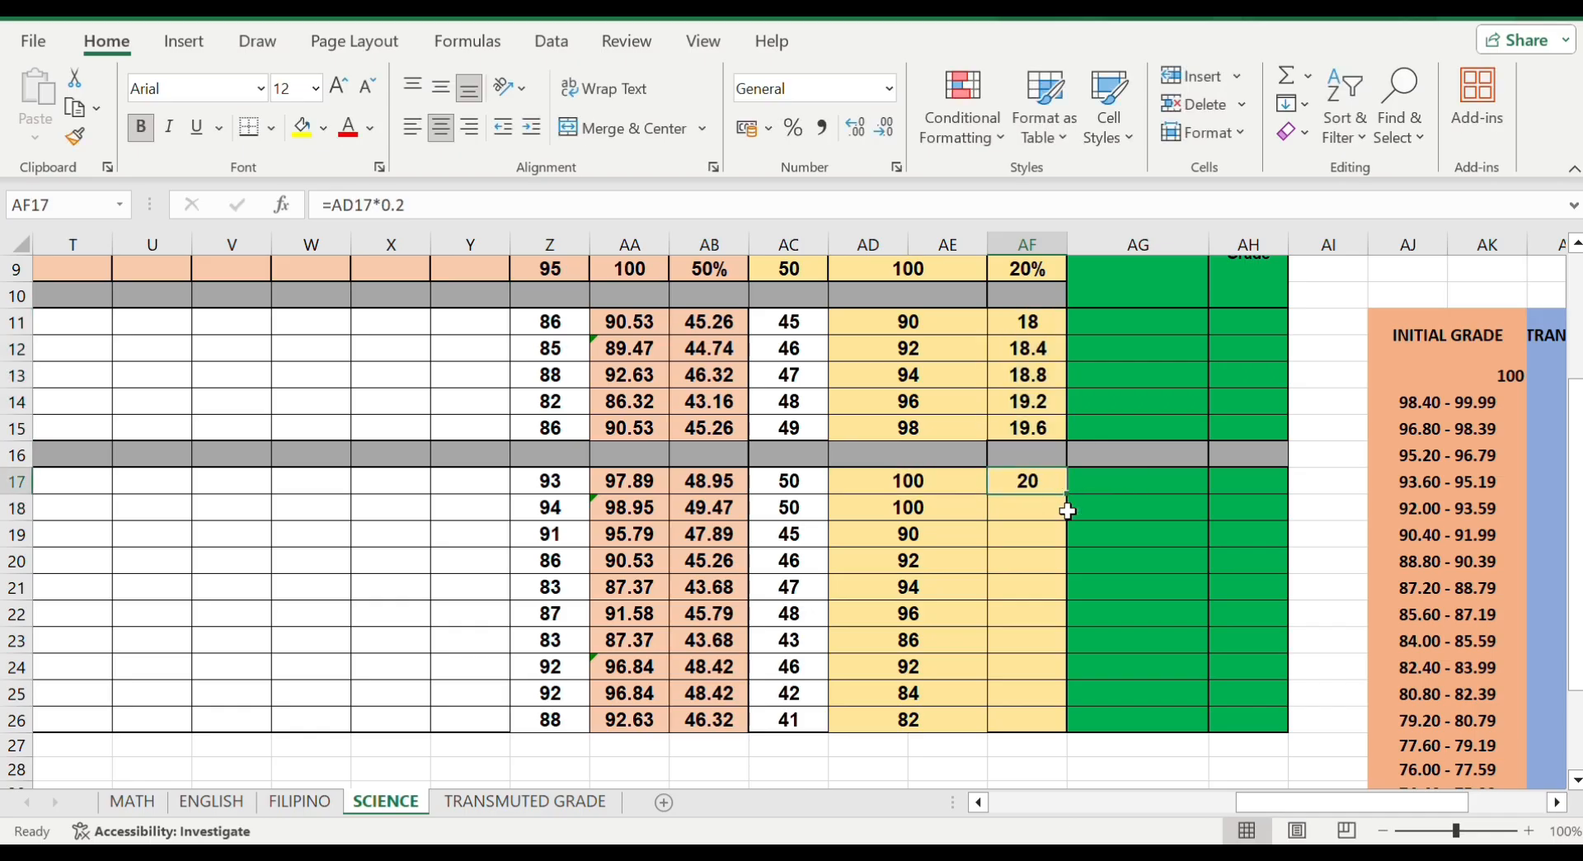
{"action": "left_click_drag", "start_coordinate": [1066, 494], "coordinate": [1066, 721]}
{"action": "scroll", "coordinate": [1293, 533], "scroll_direction": "up", "scroll_amount": 1}
{"action": "left_click", "coordinate": [1138, 347]}
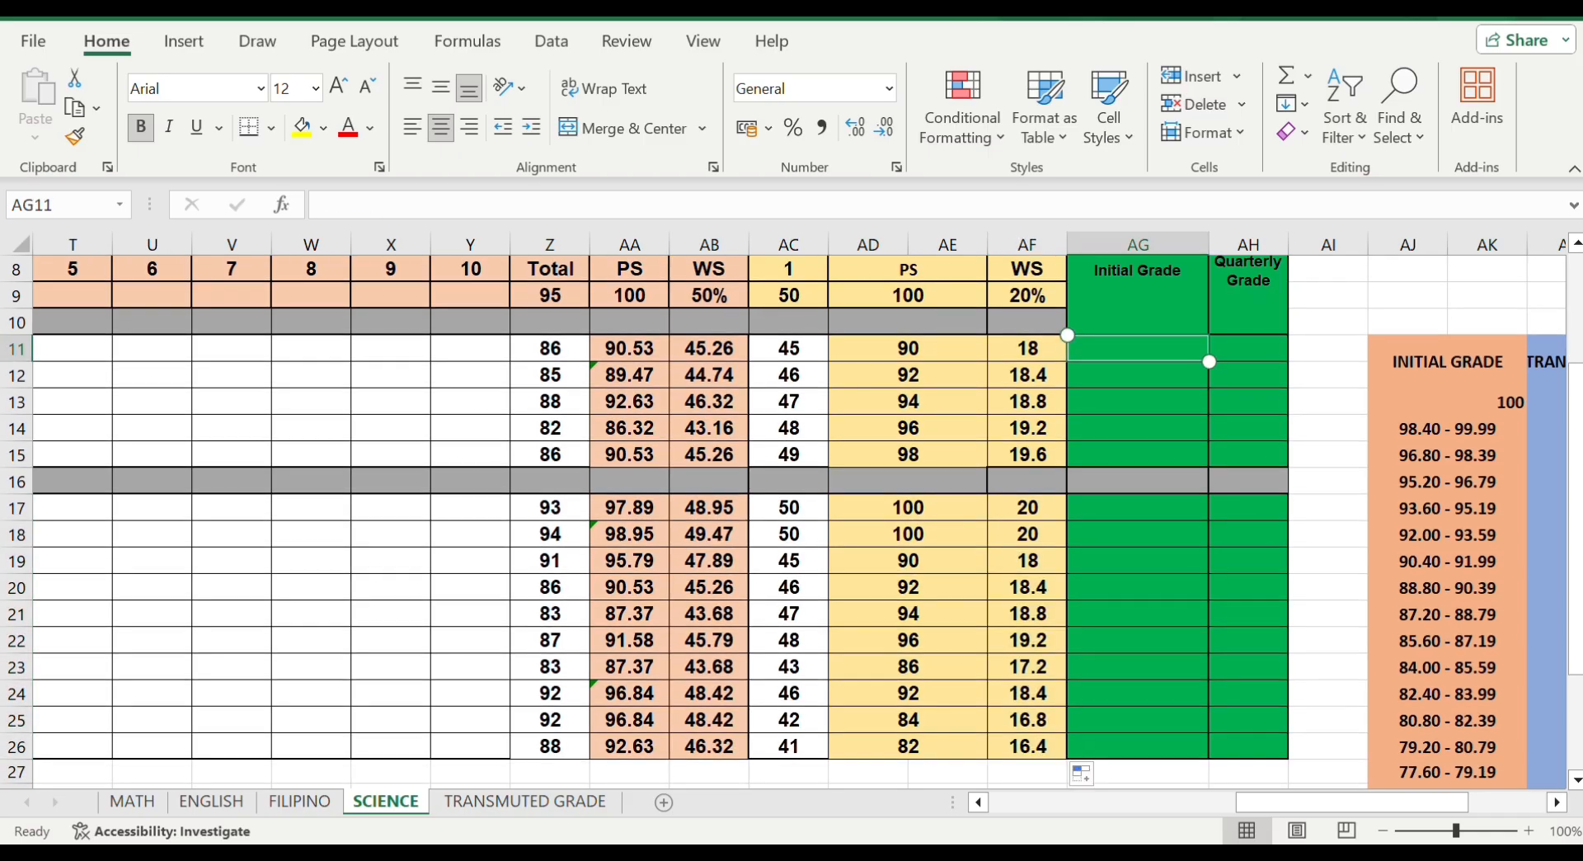
{"action": "type", "text": "=sum"}
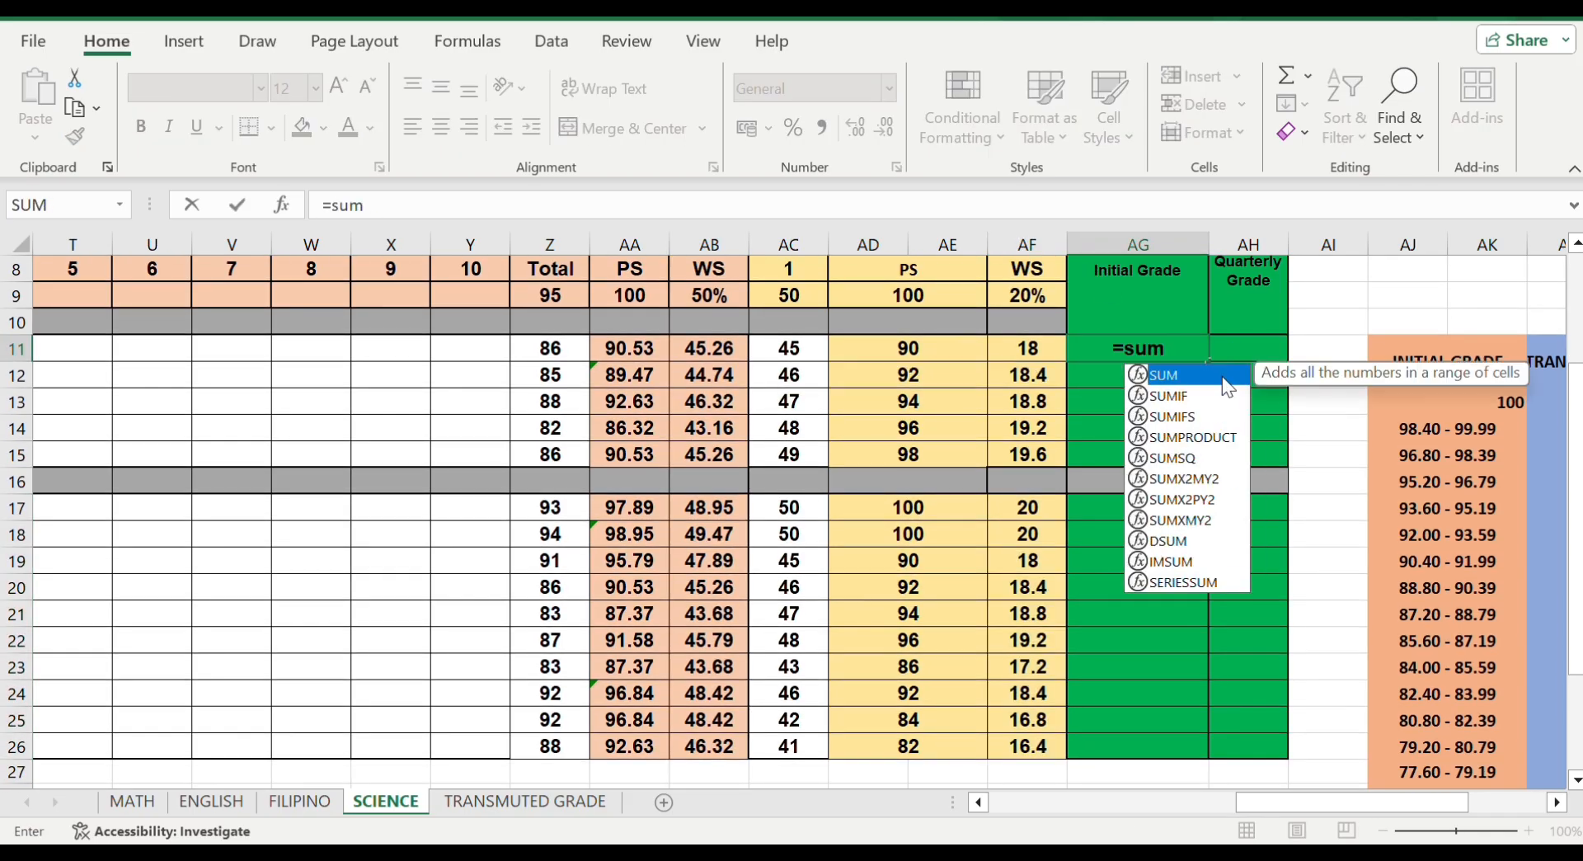
{"action": "double_click", "coordinate": [1223, 377]}
{"action": "scroll", "coordinate": [1223, 378], "scroll_direction": "left", "scroll_amount": 10}
{"action": "left_click", "coordinate": [948, 347]}
{"action": "type", "text": ","}
{"action": "scroll", "coordinate": [948, 347], "scroll_direction": "right", "scroll_amount": 8}
{"action": "left_click", "coordinate": [1107, 348]}
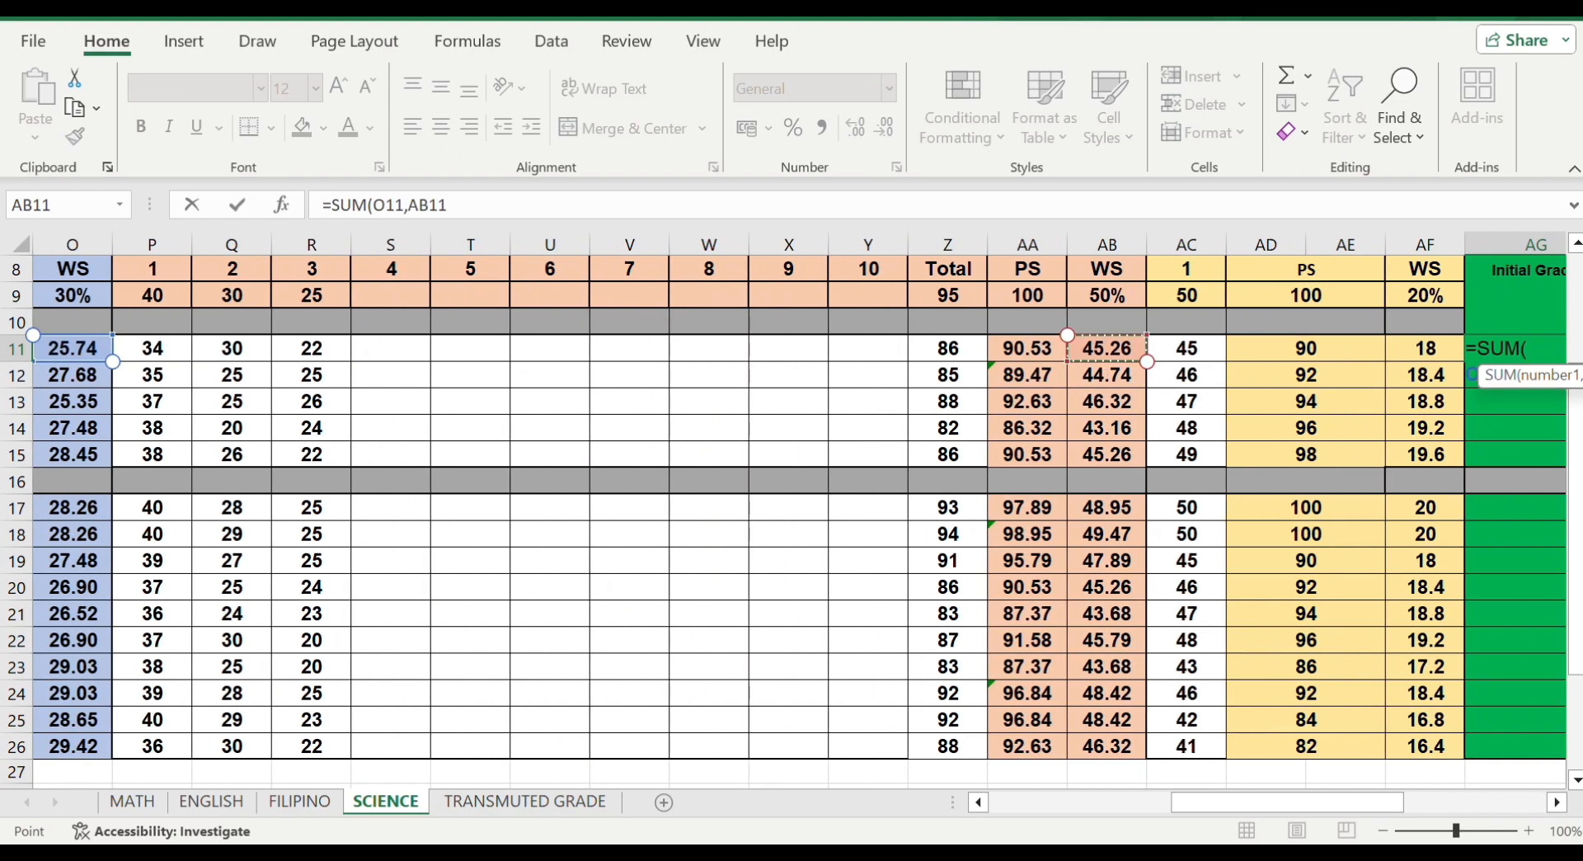
{"action": "type", "text": ","}
{"action": "key", "text": "BackSpace"}
{"action": "key", "text": "BackSpace"}
{"action": "key", "text": "BackSpace"}
{"action": "key", "text": "BackSpace"}
{"action": "key", "text": "BackSpace"}
{"action": "key", "text": "BackSpace"}
{"action": "key", "text": "BackSpace"}
{"action": "key", "text": "BackSpace"}
{"action": "key", "text": "BackSpace"}
{"action": "key", "text": "BackSpace"}
{"action": "key", "text": "BackSpace"}
{"action": "key", "text": "BackSpace"}
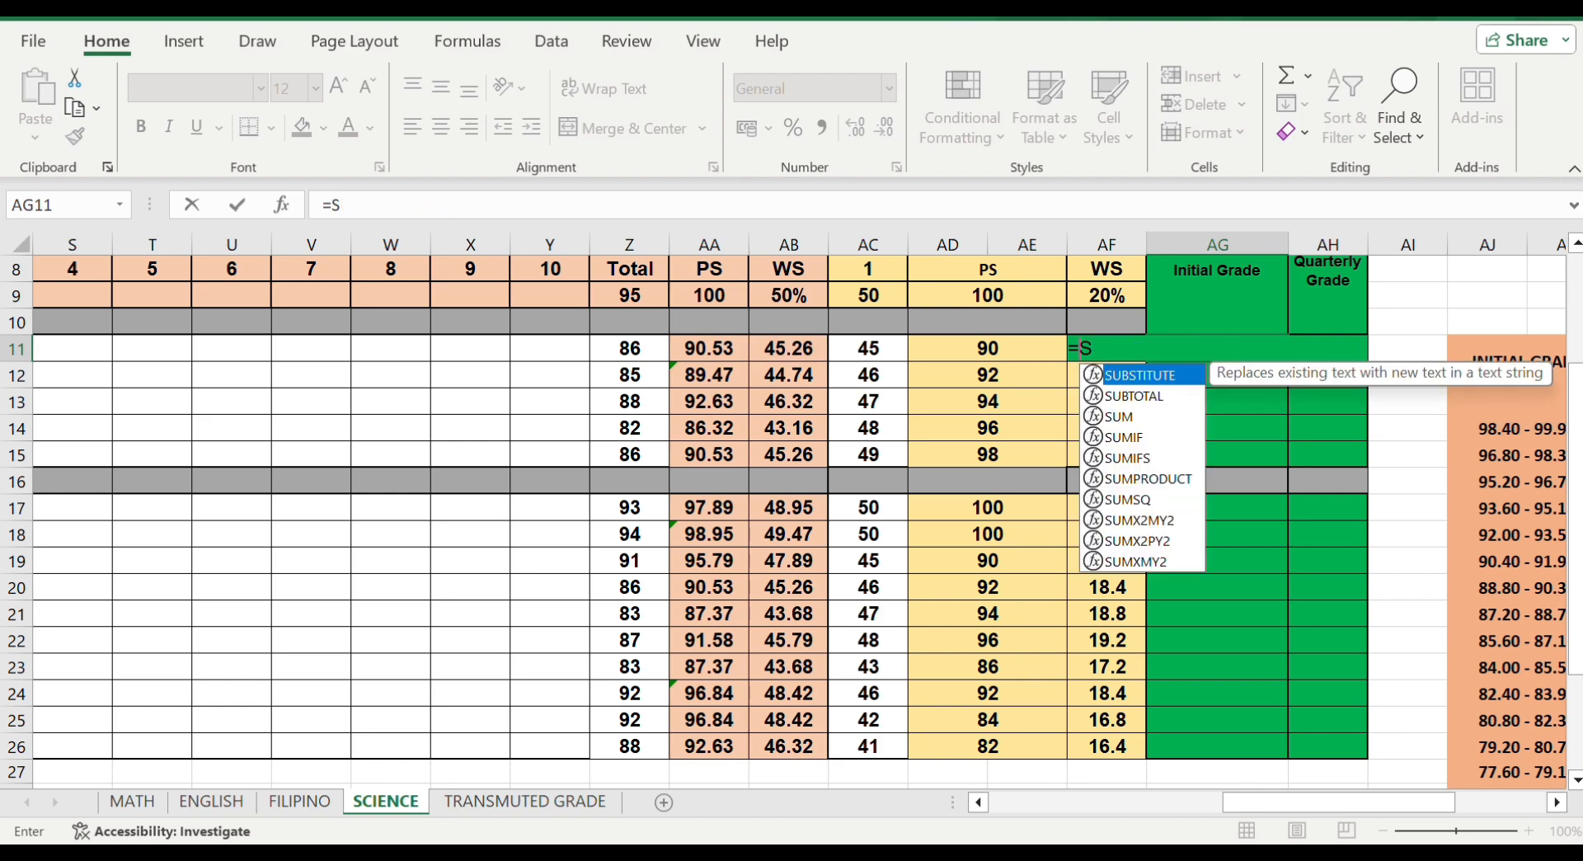
{"action": "key", "text": "Escape"}
Try to increase the indent of the quarterly assessment weighted score in AF11
{"action": "left_click", "coordinate": [1244, 373]}
{"action": "key", "text": "Up"}
{"action": "key", "text": "Left"}
{"action": "left_click", "coordinate": [530, 127]}
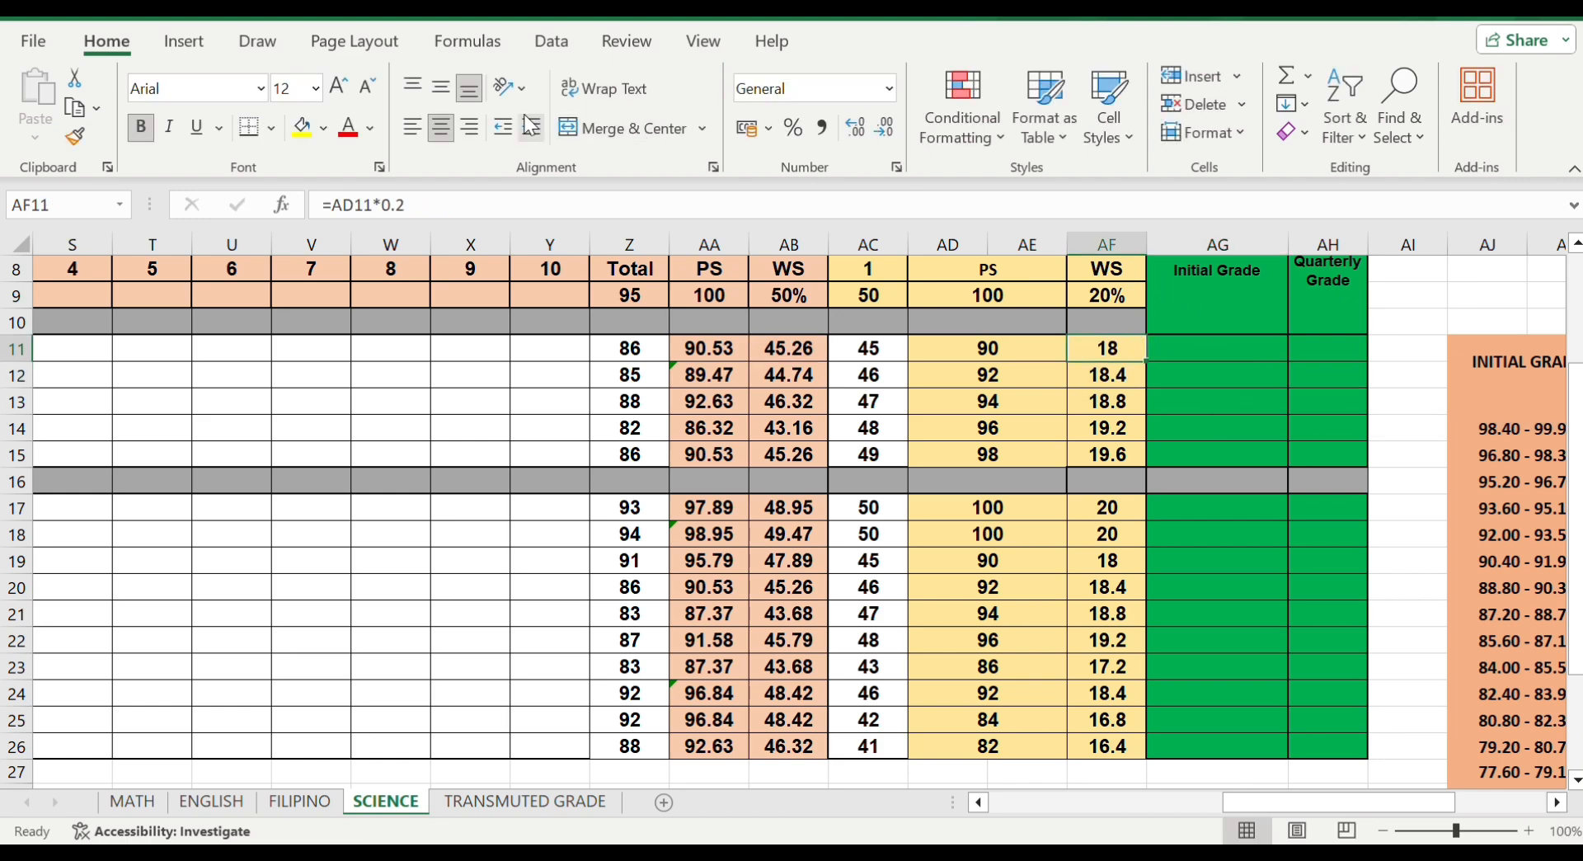
{"action": "left_click", "coordinate": [530, 128]}
{"action": "left_click", "coordinate": [530, 128]}
{"action": "left_click", "coordinate": [530, 128]}
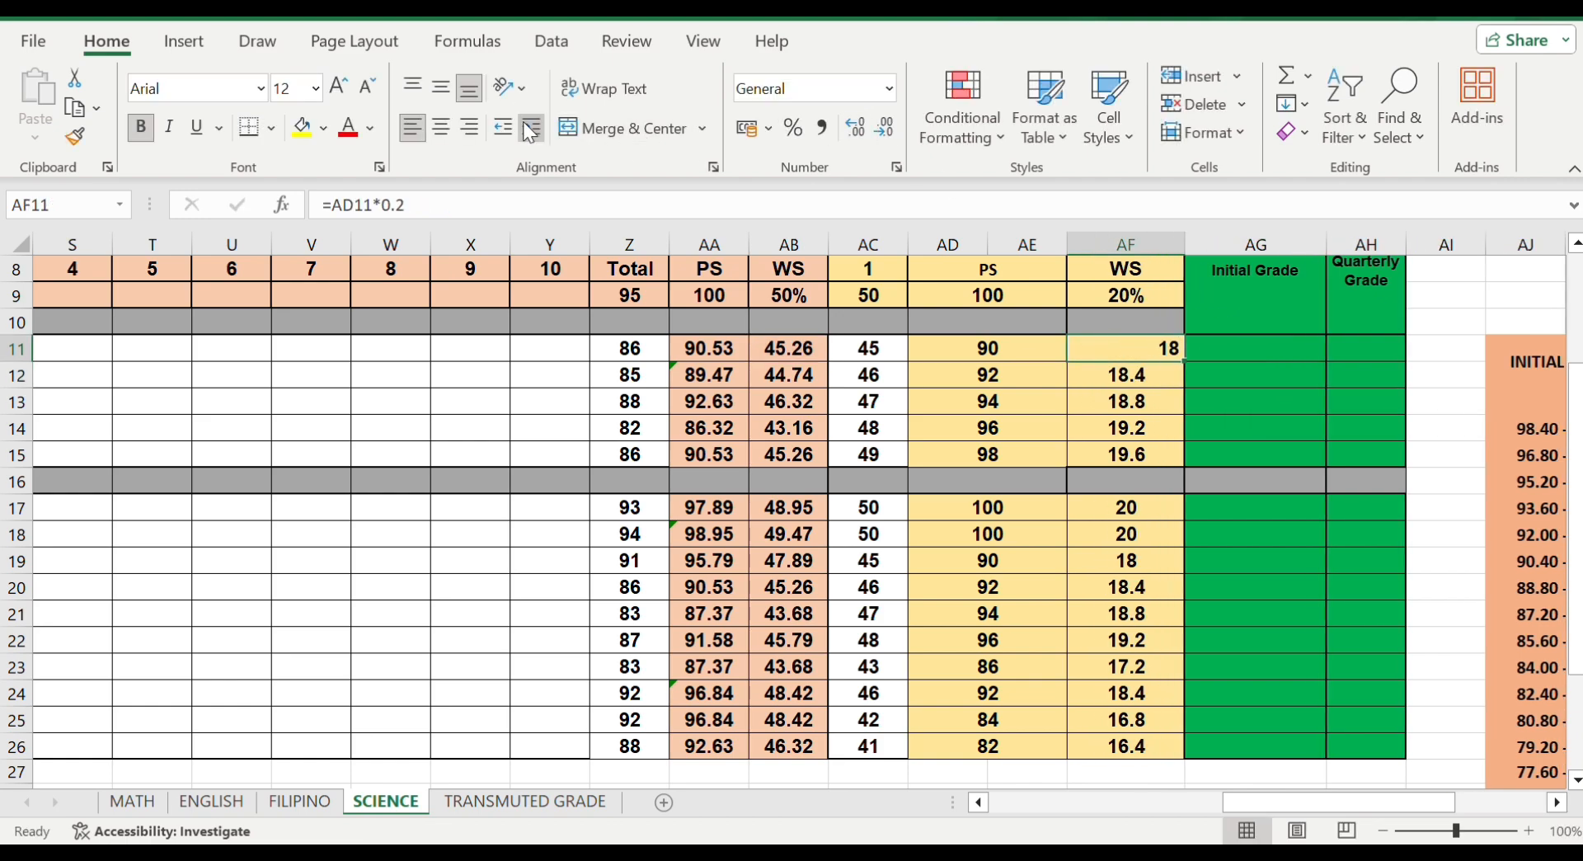
Replace the weighted score formula in AF11 with the value 18 and centre it in the cell
{"action": "type", "text": "18"}
{"action": "left_click", "coordinate": [1163, 353]}
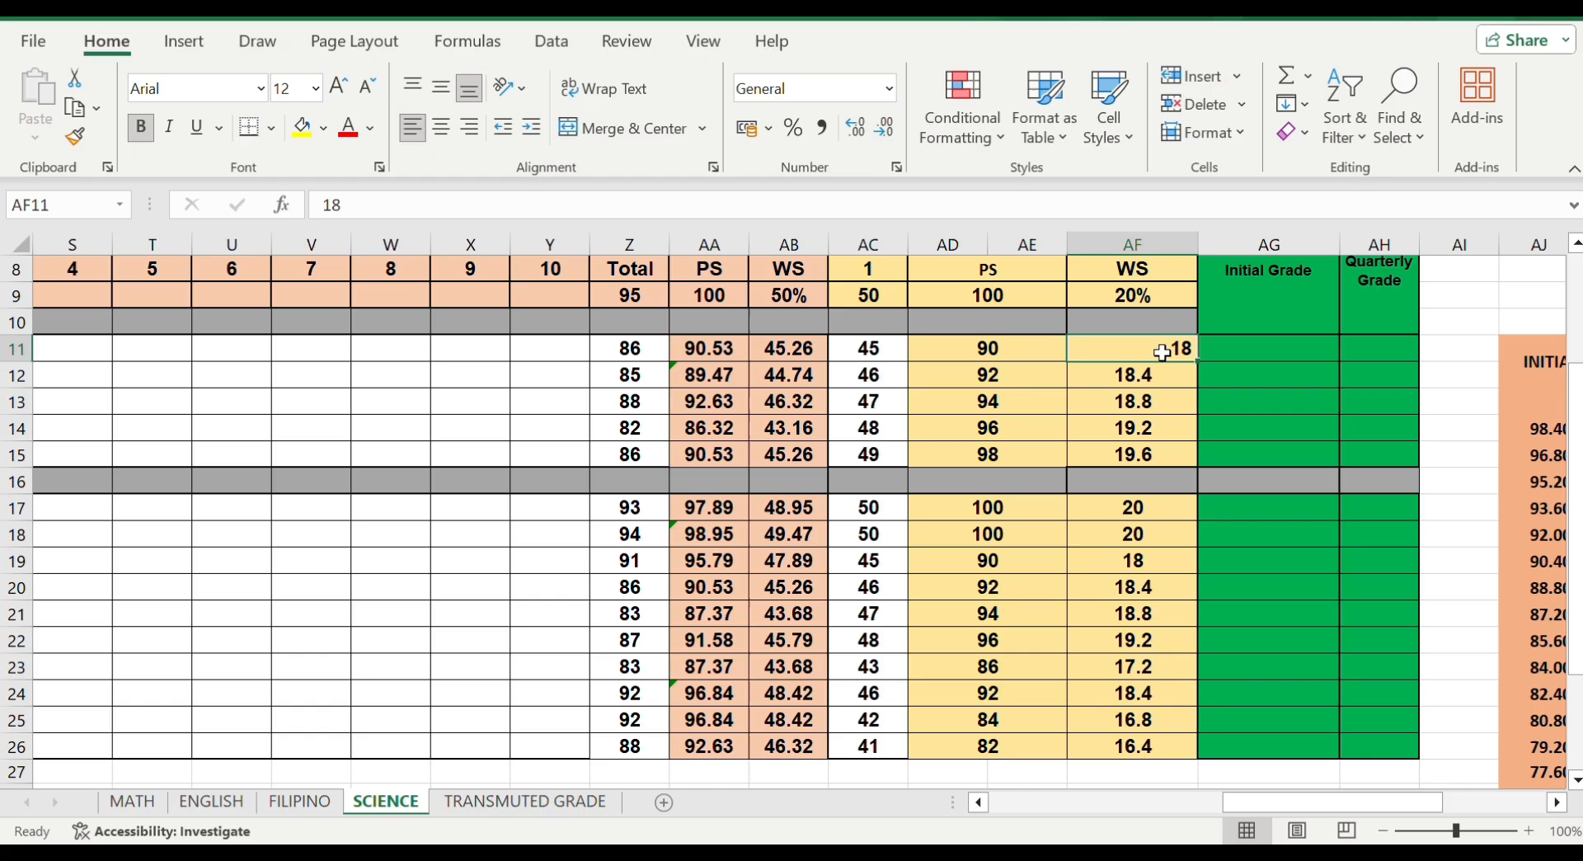
{"action": "left_click", "coordinate": [441, 127]}
Calculate the initial grade in AG11 with =SUM(O11,AB11,AF11) and fill it down to AG15
{"action": "left_click", "coordinate": [1271, 356]}
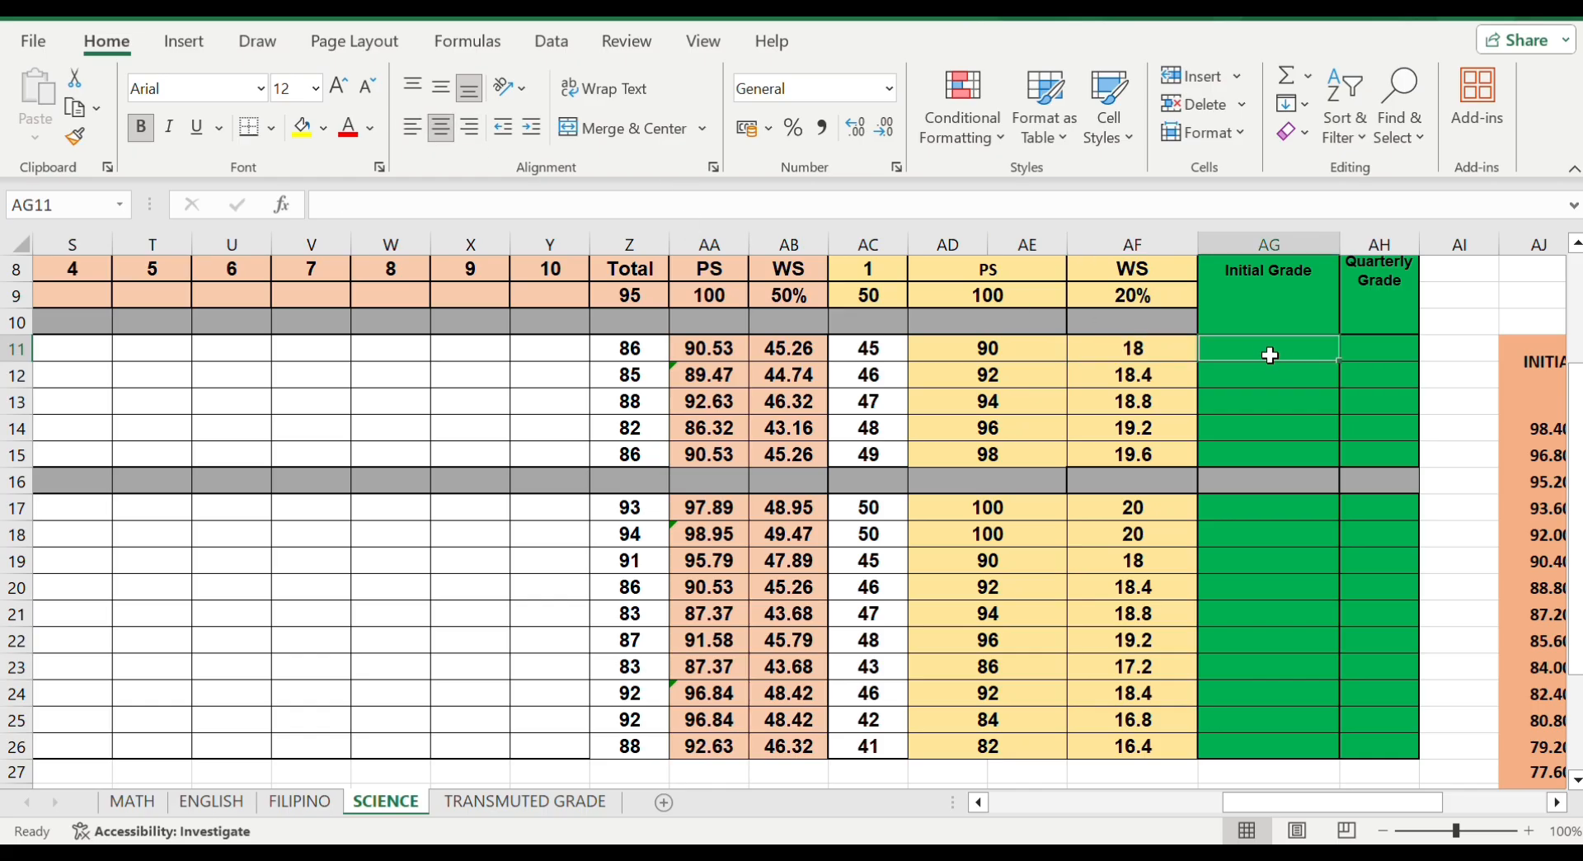
{"action": "type", "text": "=sum"}
{"action": "key", "text": "Tab"}
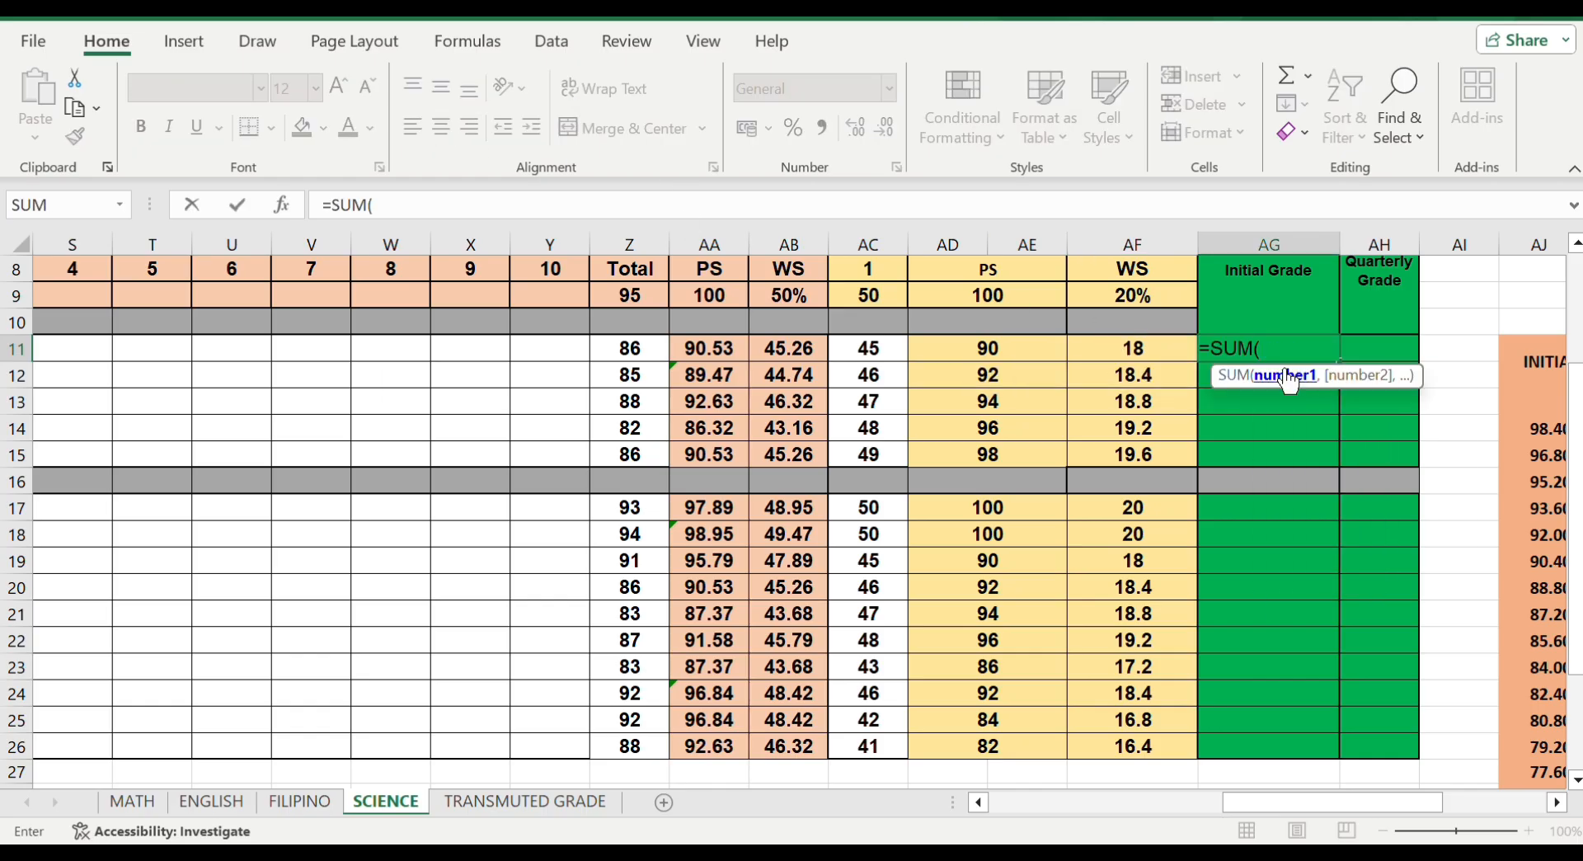
{"action": "scroll", "coordinate": [1271, 355], "scroll_direction": "left", "scroll_amount": 5}
{"action": "scroll", "coordinate": [789, 348], "scroll_direction": "left", "scroll_amount": 1}
{"action": "left_click", "coordinate": [789, 348]}
{"action": "left_click", "coordinate": [1113, 348]}
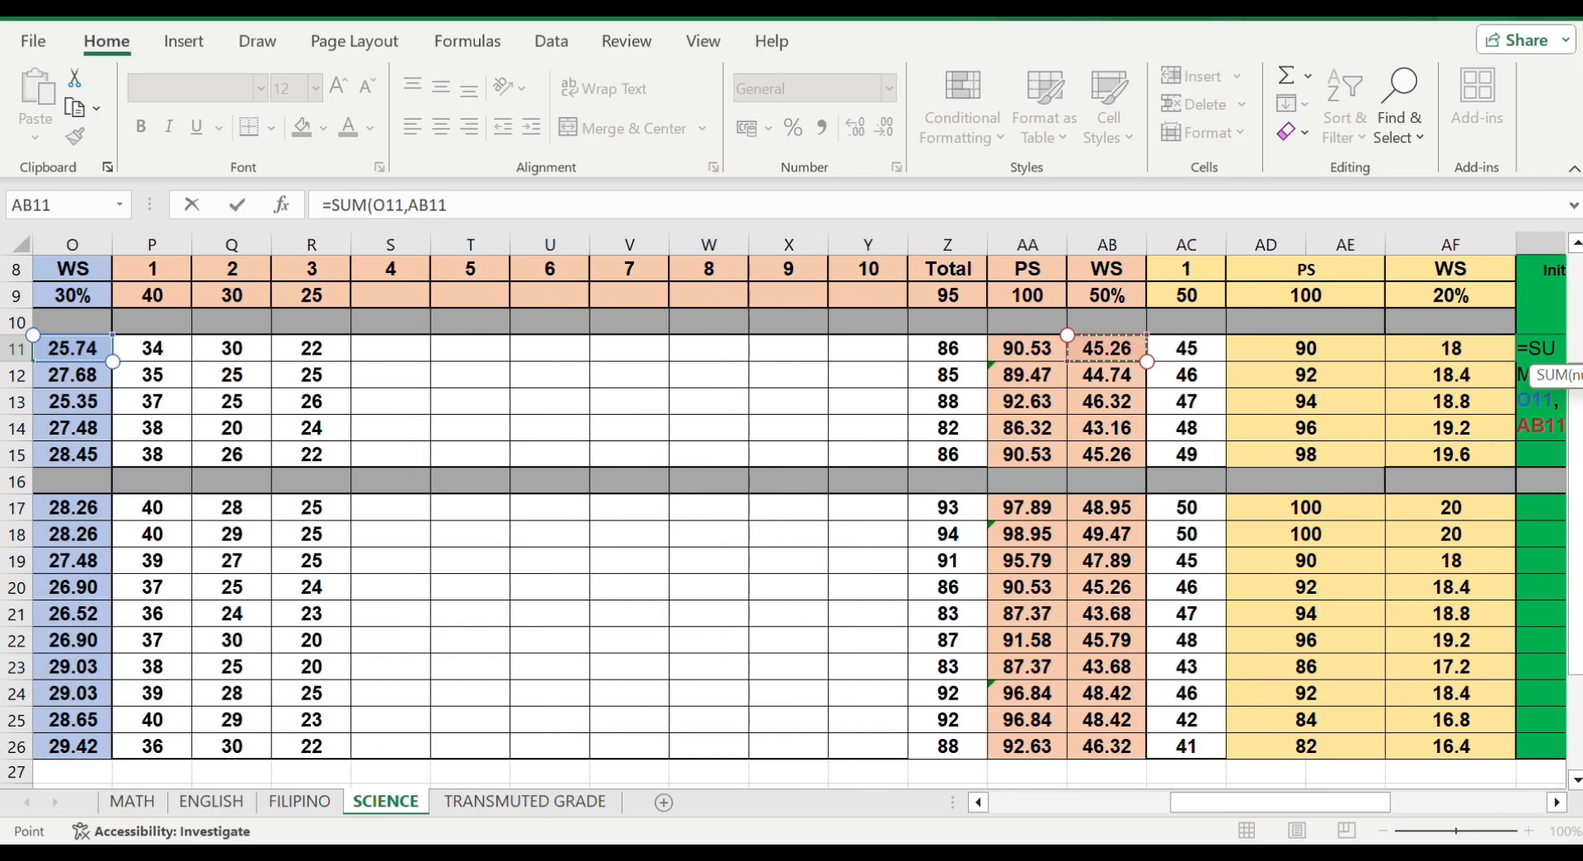
{"action": "scroll", "coordinate": [1113, 413], "scroll_direction": "right", "scroll_amount": 2}
{"action": "left_click", "coordinate": [1133, 348]}
{"action": "key", "text": "Return"}
{"action": "left_click", "coordinate": [1315, 344]}
{"action": "left_click_drag", "start_coordinate": [1339, 360], "coordinate": [1331, 455]}
Calculate the initial grade in AG17 with =SUM(O17,AB17,AF17)
{"action": "left_click", "coordinate": [1279, 516]}
{"action": "type", "text": "="}
{"action": "scroll", "coordinate": [1279, 515], "scroll_direction": "left", "scroll_amount": 2}
{"action": "scroll", "coordinate": [1284, 532], "scroll_direction": "left", "scroll_amount": 2}
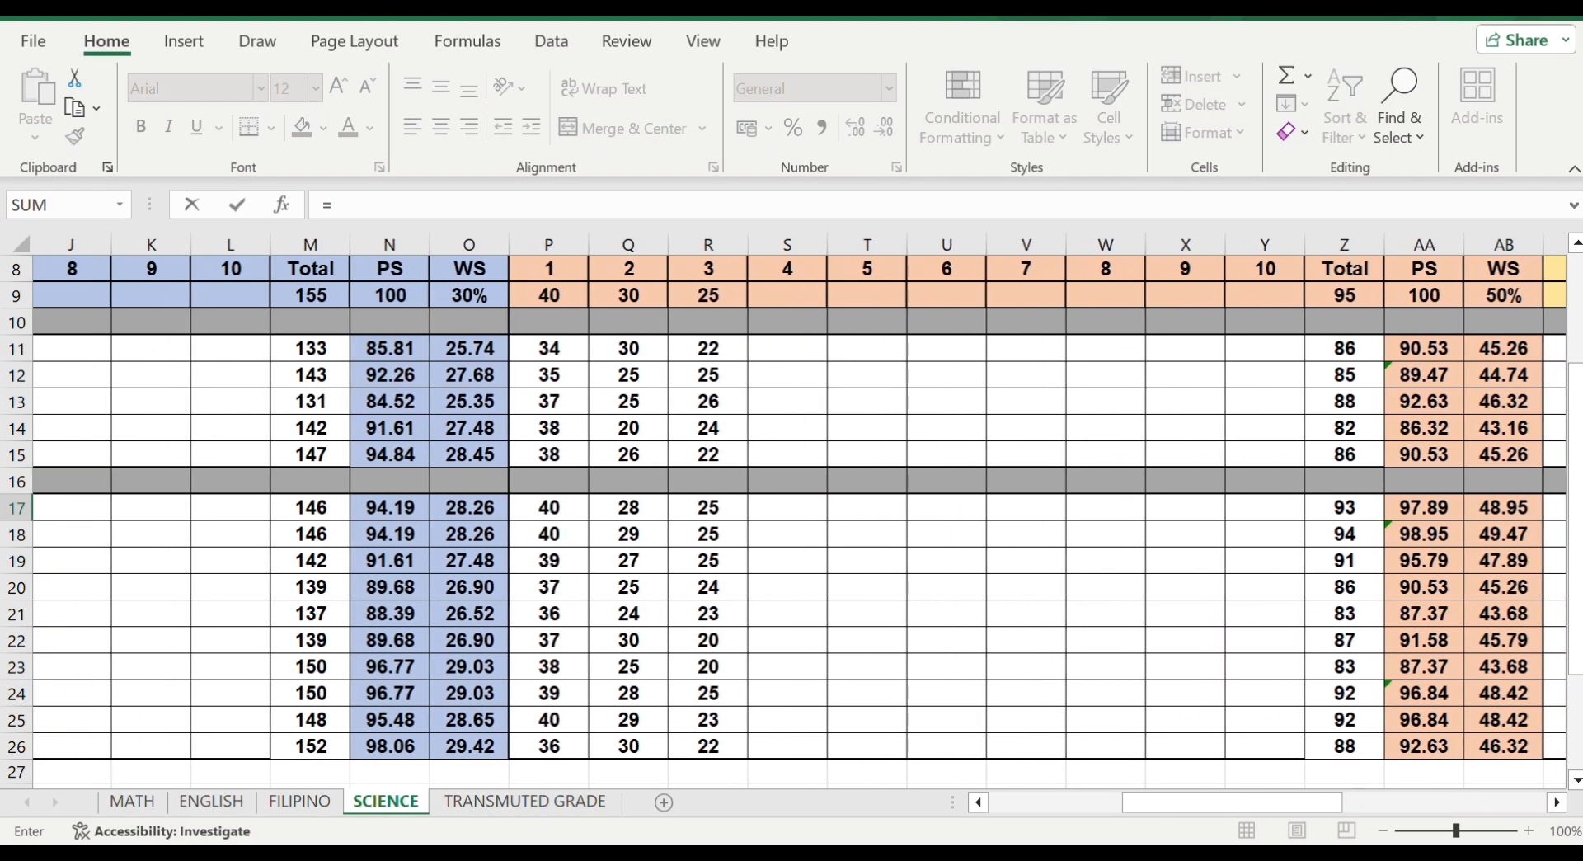
{"action": "type", "text": "sum"}
{"action": "scroll", "coordinate": [1284, 532], "scroll_direction": "right", "scroll_amount": 4}
{"action": "double_click", "coordinate": [1284, 532]}
{"action": "scroll", "coordinate": [1284, 531], "scroll_direction": "left", "scroll_amount": 3}
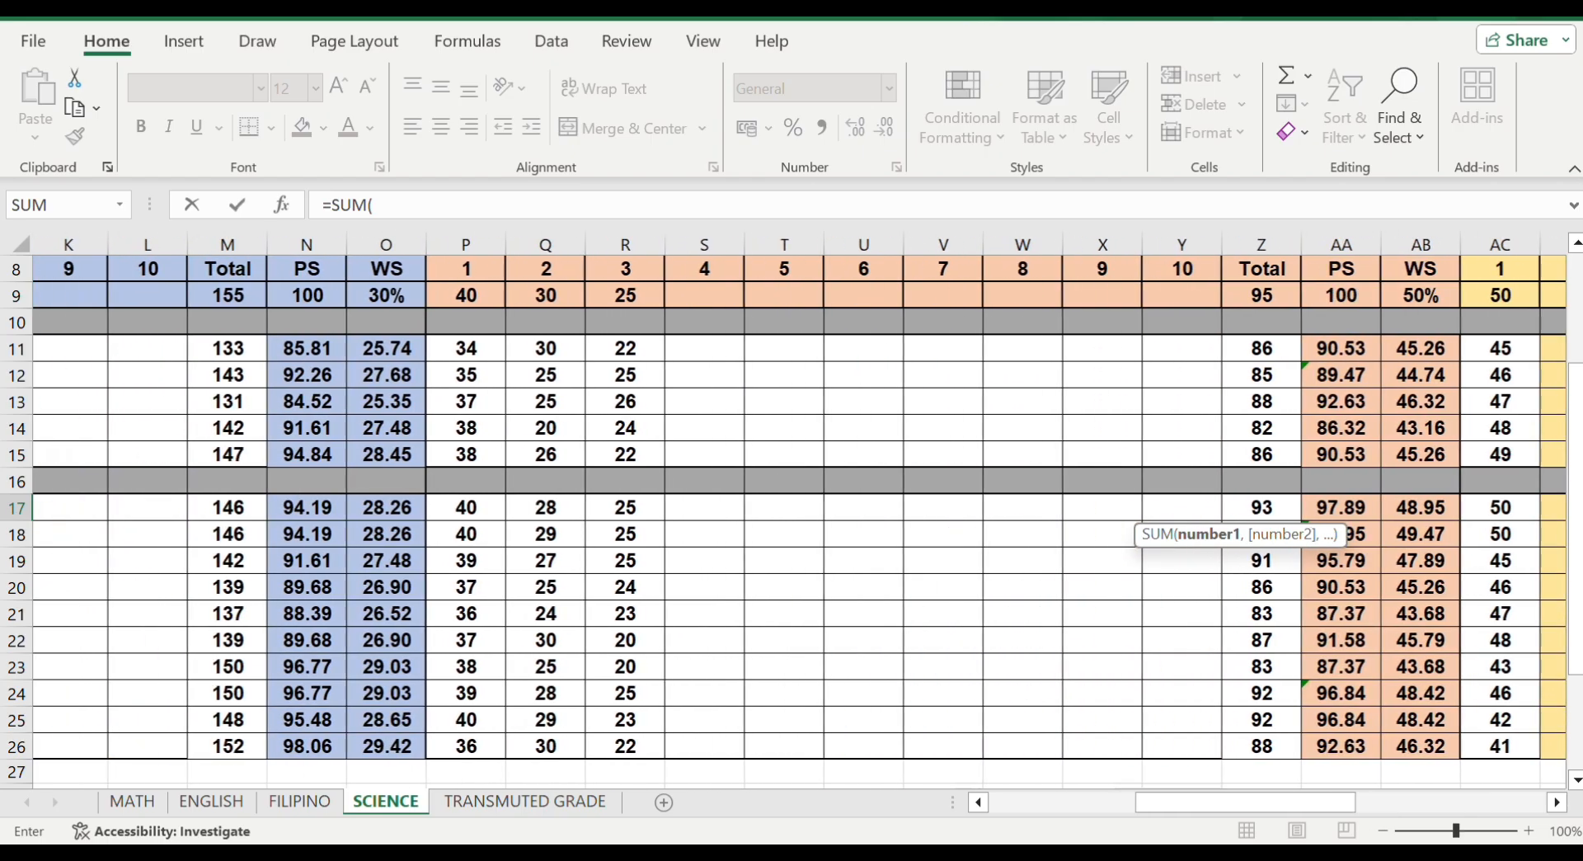
{"action": "left_click", "coordinate": [391, 507]}
{"action": "type", "text": ","}
{"action": "scroll", "coordinate": [390, 507], "scroll_direction": "right", "scroll_amount": 2}
{"action": "left_click", "coordinate": [653, 508]}
{"action": "type", "text": ","}
{"action": "scroll", "coordinate": [654, 507], "scroll_direction": "right", "scroll_amount": 1}
{"action": "left_click", "coordinate": [1132, 508]}
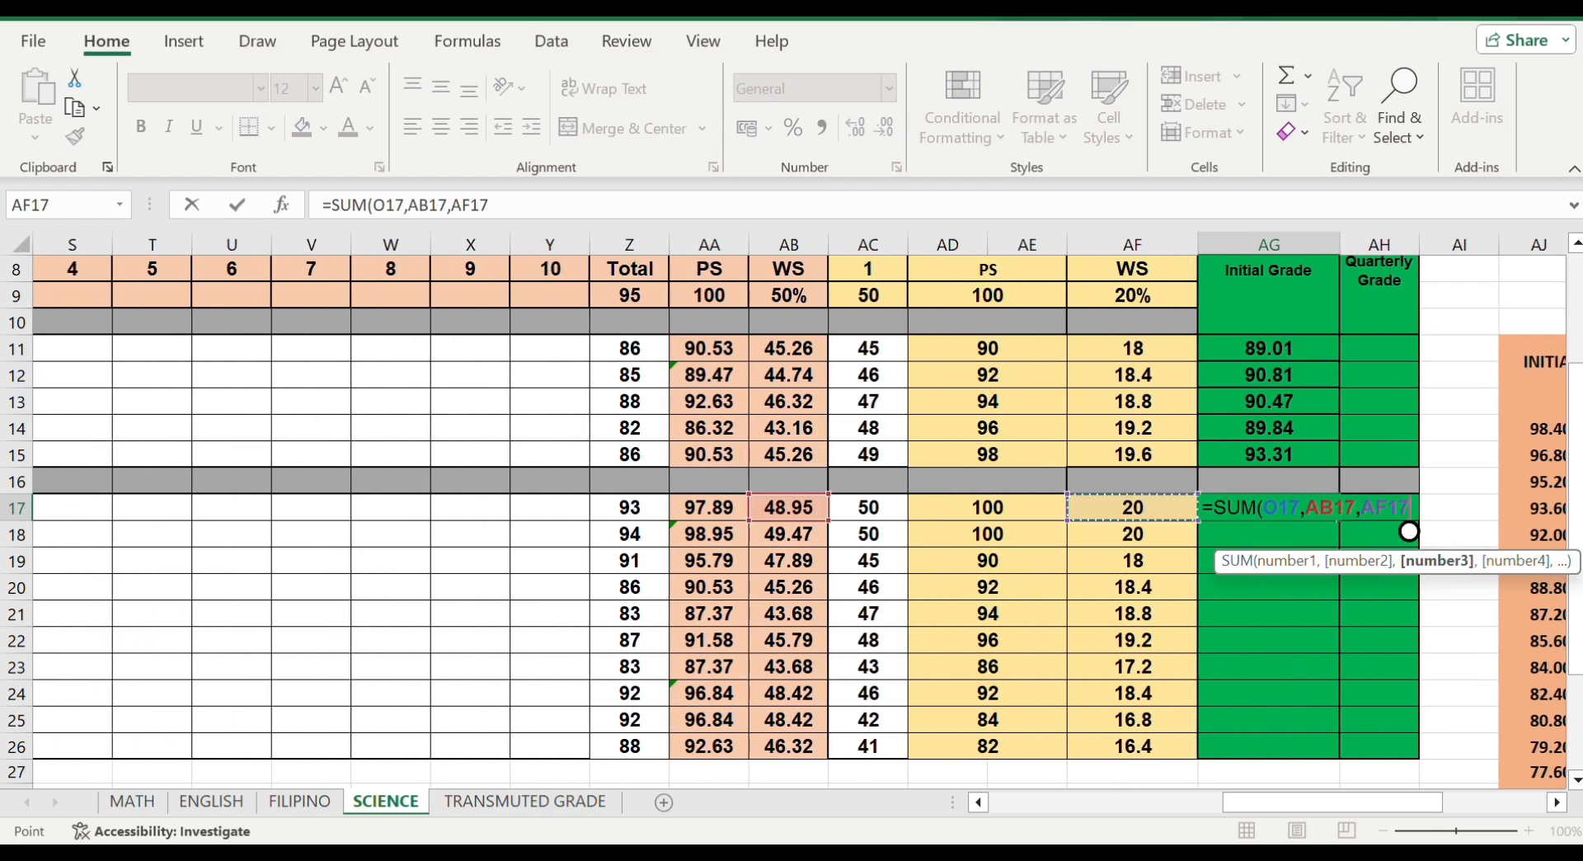
{"action": "key", "text": "Return"}
Fill the initial grade formula from AG17 down to AG26 and centre the filled cells
{"action": "left_click", "coordinate": [1279, 511]}
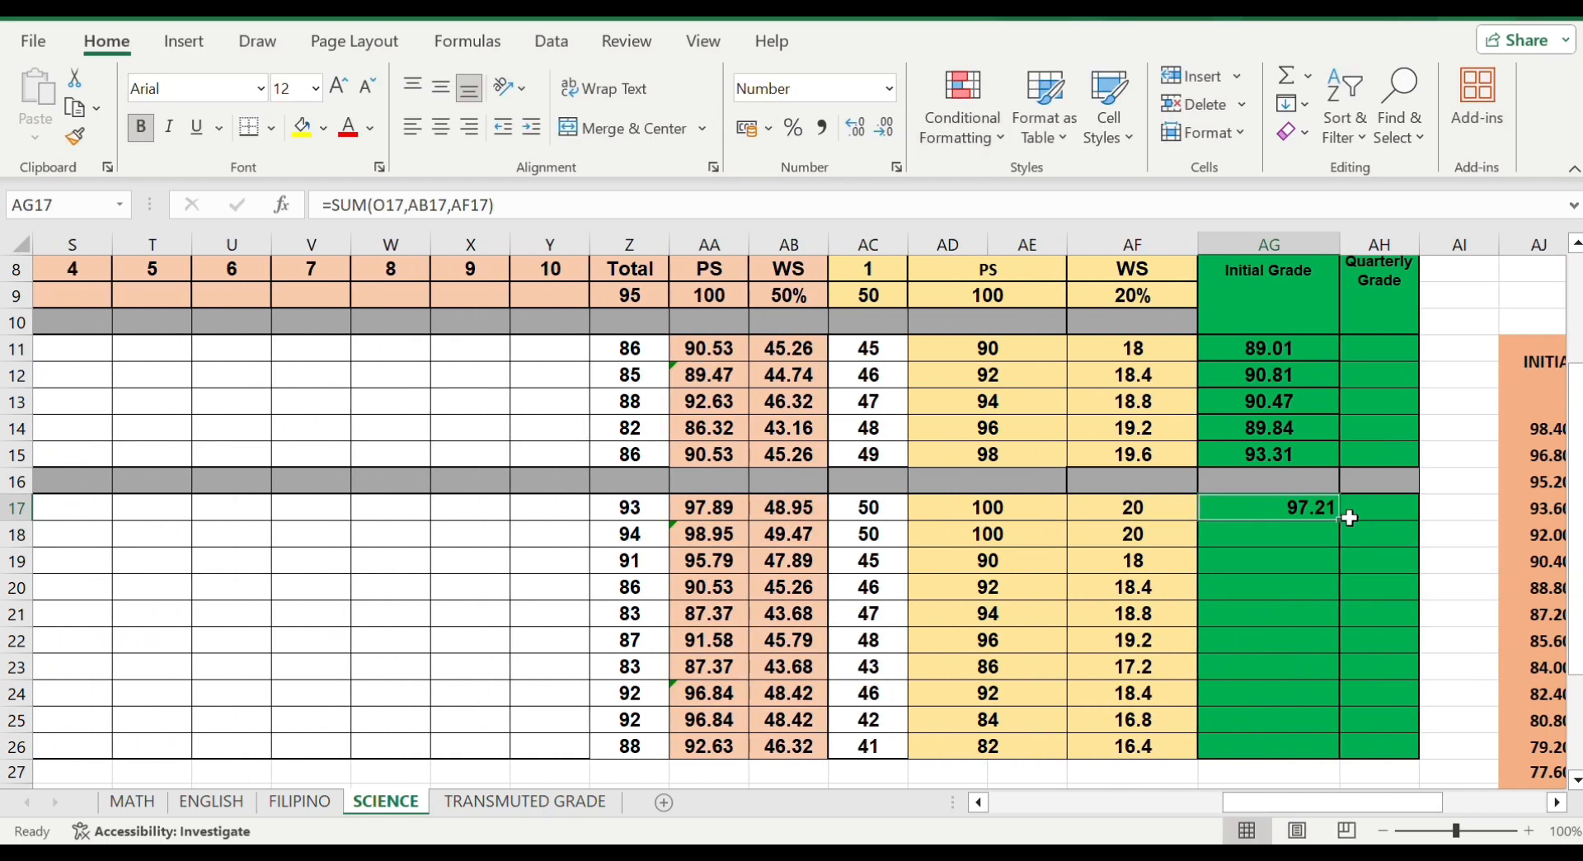
{"action": "left_click_drag", "start_coordinate": [1338, 518], "coordinate": [1337, 755]}
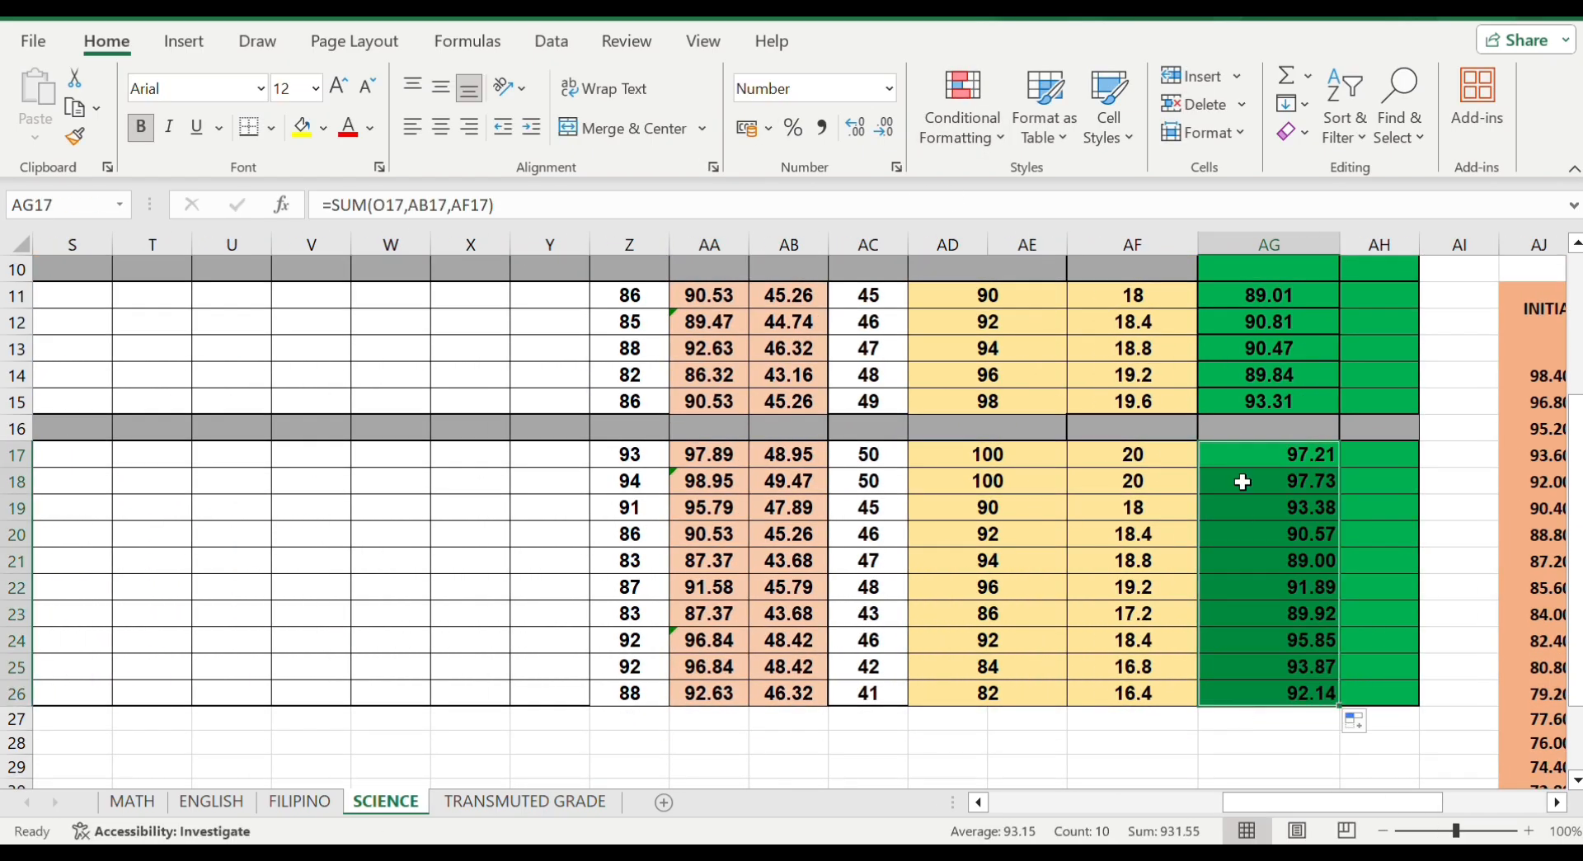
{"action": "left_click", "coordinate": [441, 127]}
Enter the quarterly grades 93, 94, 94, 93 and 95 in AH11 to AH15, based on the transmuted grade table
{"action": "scroll", "coordinate": [792, 512], "scroll_direction": "up", "scroll_amount": 2}
{"action": "scroll", "coordinate": [792, 512], "scroll_direction": "right", "scroll_amount": 3}
{"action": "scroll", "coordinate": [791, 520], "scroll_direction": "down", "scroll_amount": 1}
{"action": "left_click", "coordinate": [743, 295]}
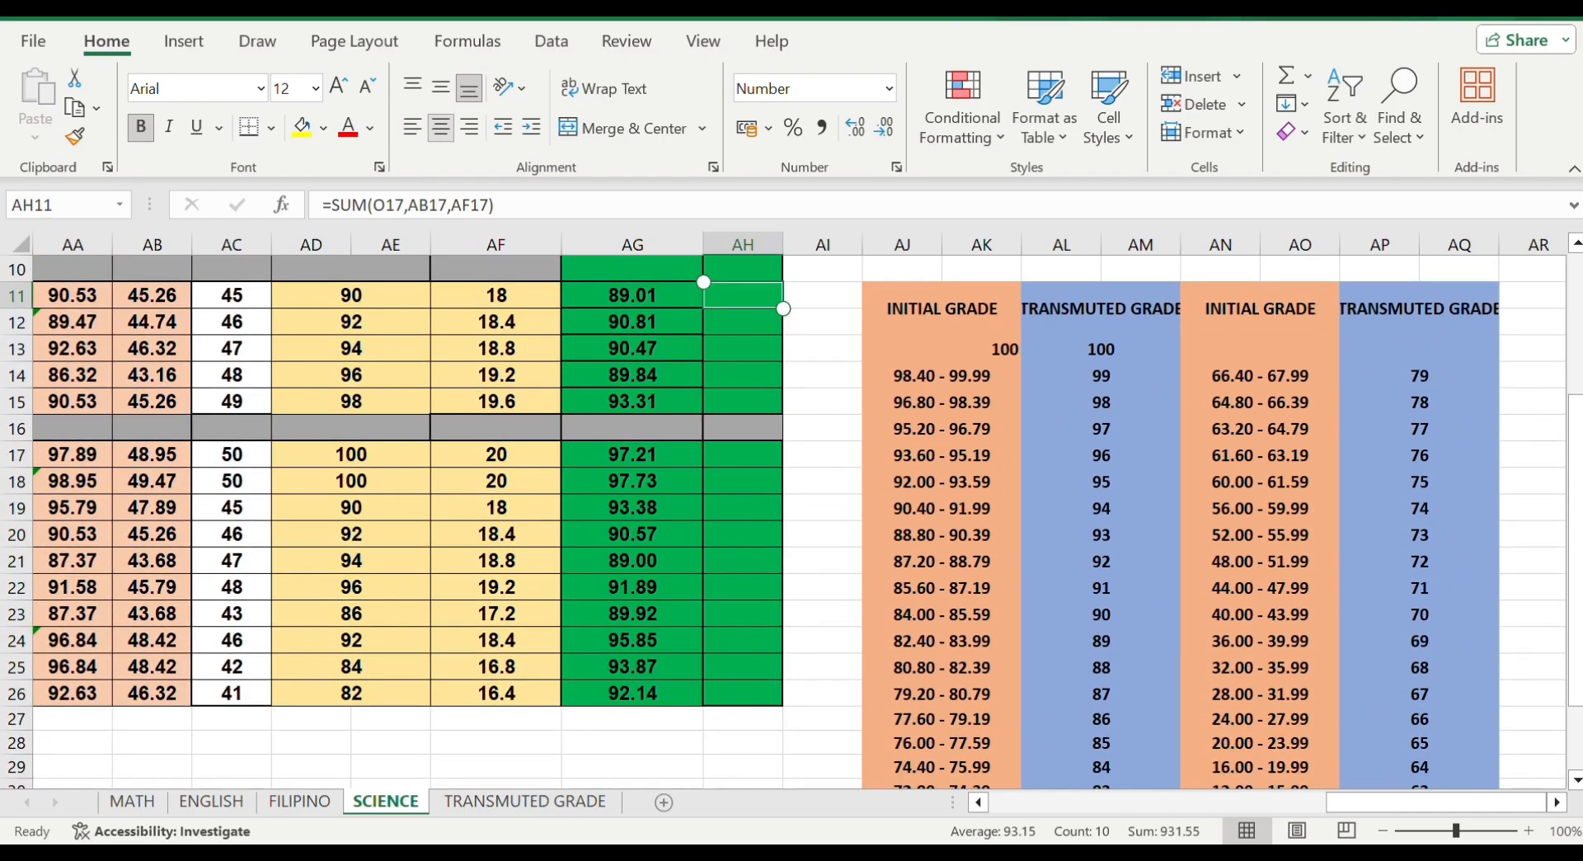
{"action": "type", "text": "93"}
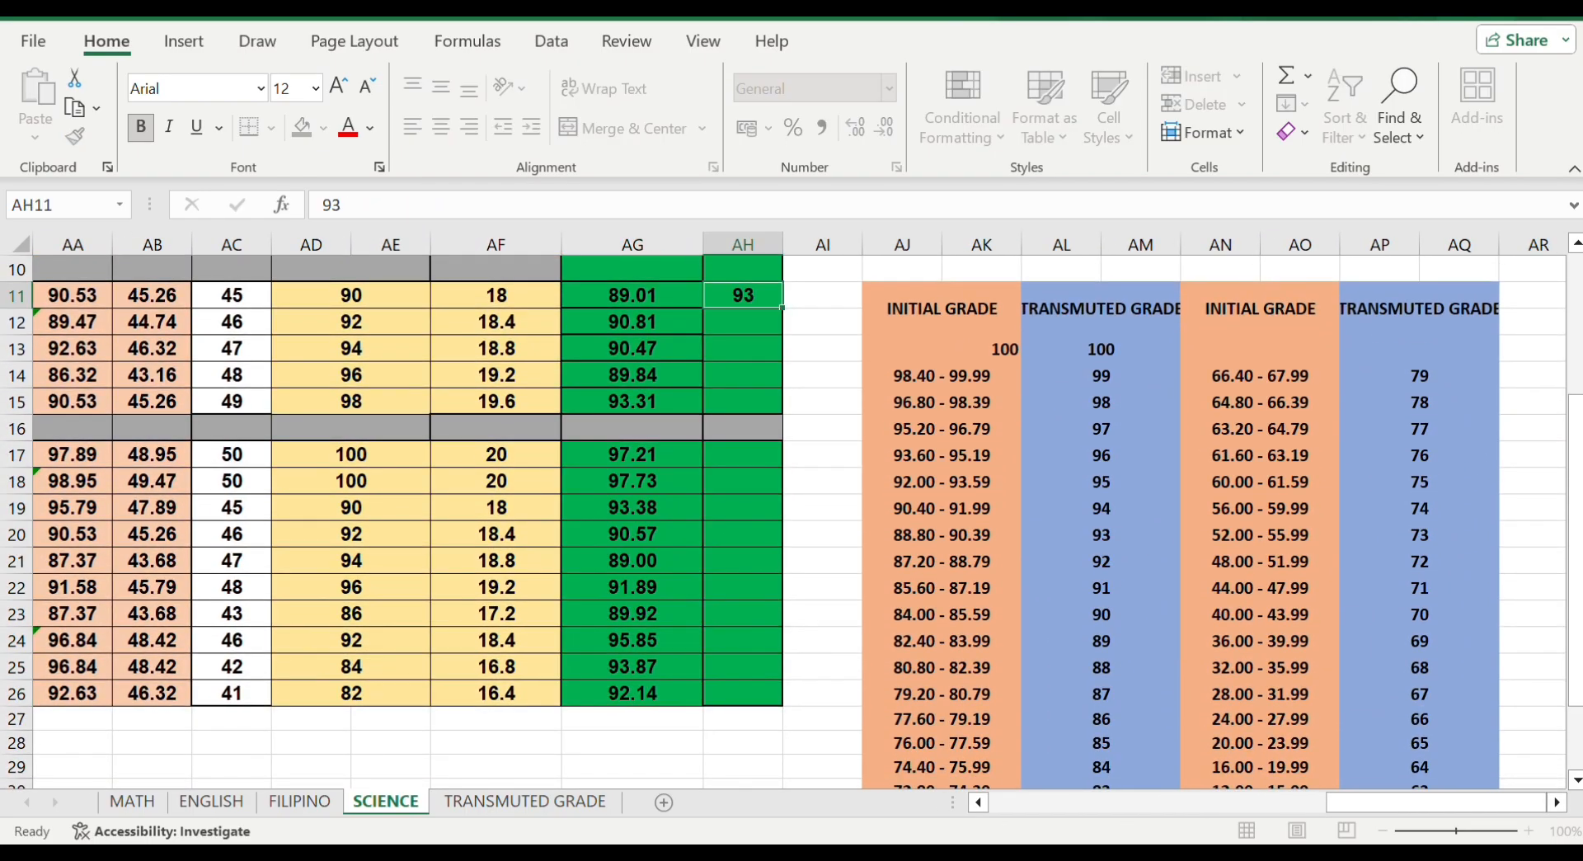
{"action": "key", "text": "Return"}
{"action": "type", "text": "94"}
{"action": "key", "text": "Return"}
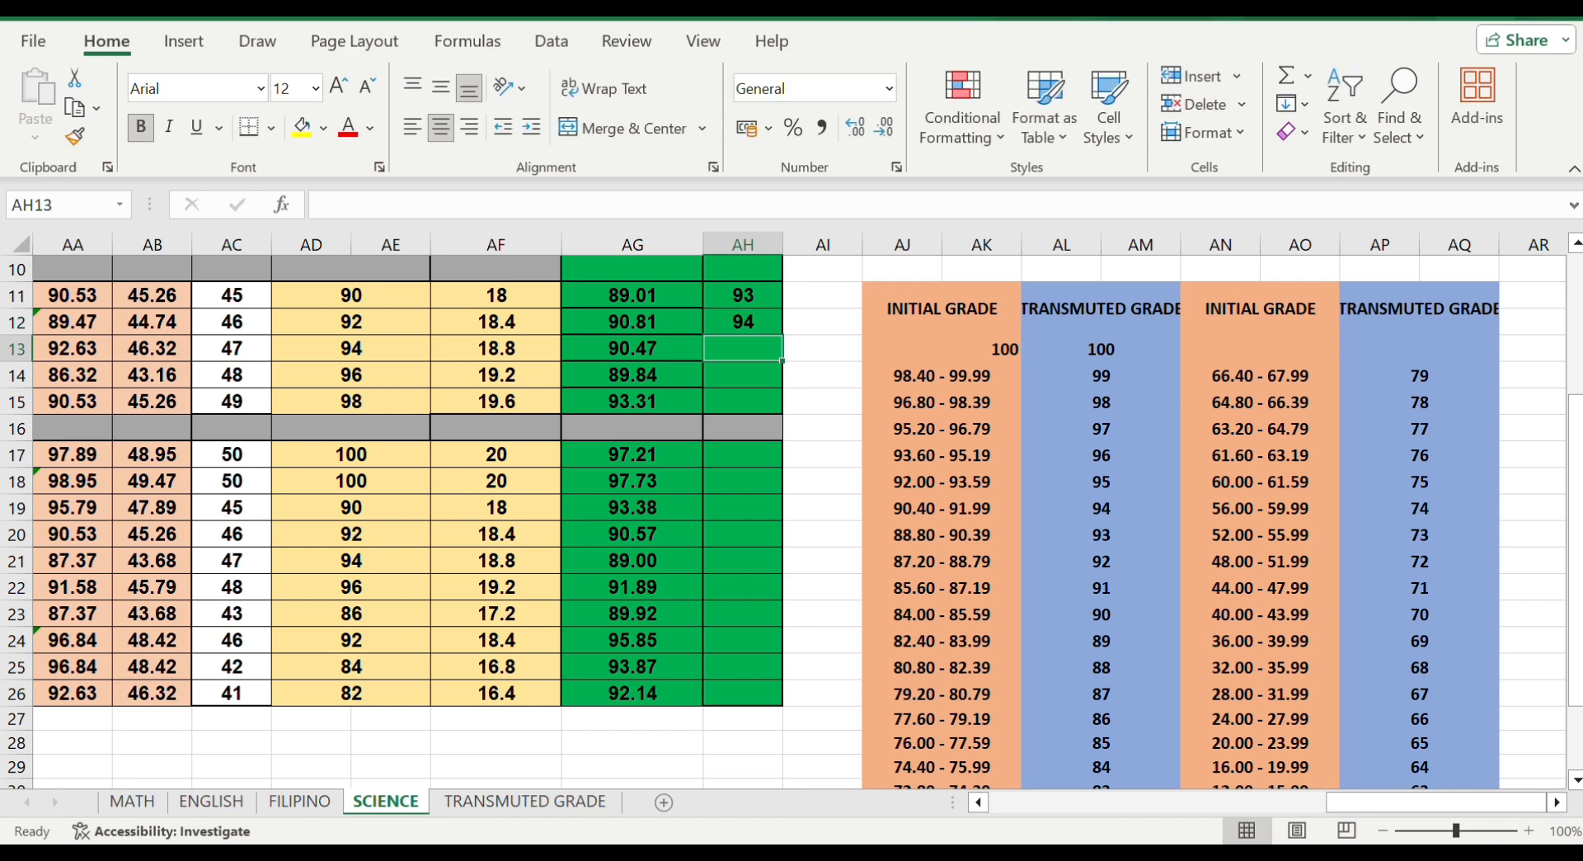
{"action": "type", "text": "94"}
{"action": "key", "text": "Return"}
{"action": "type", "text": "93"}
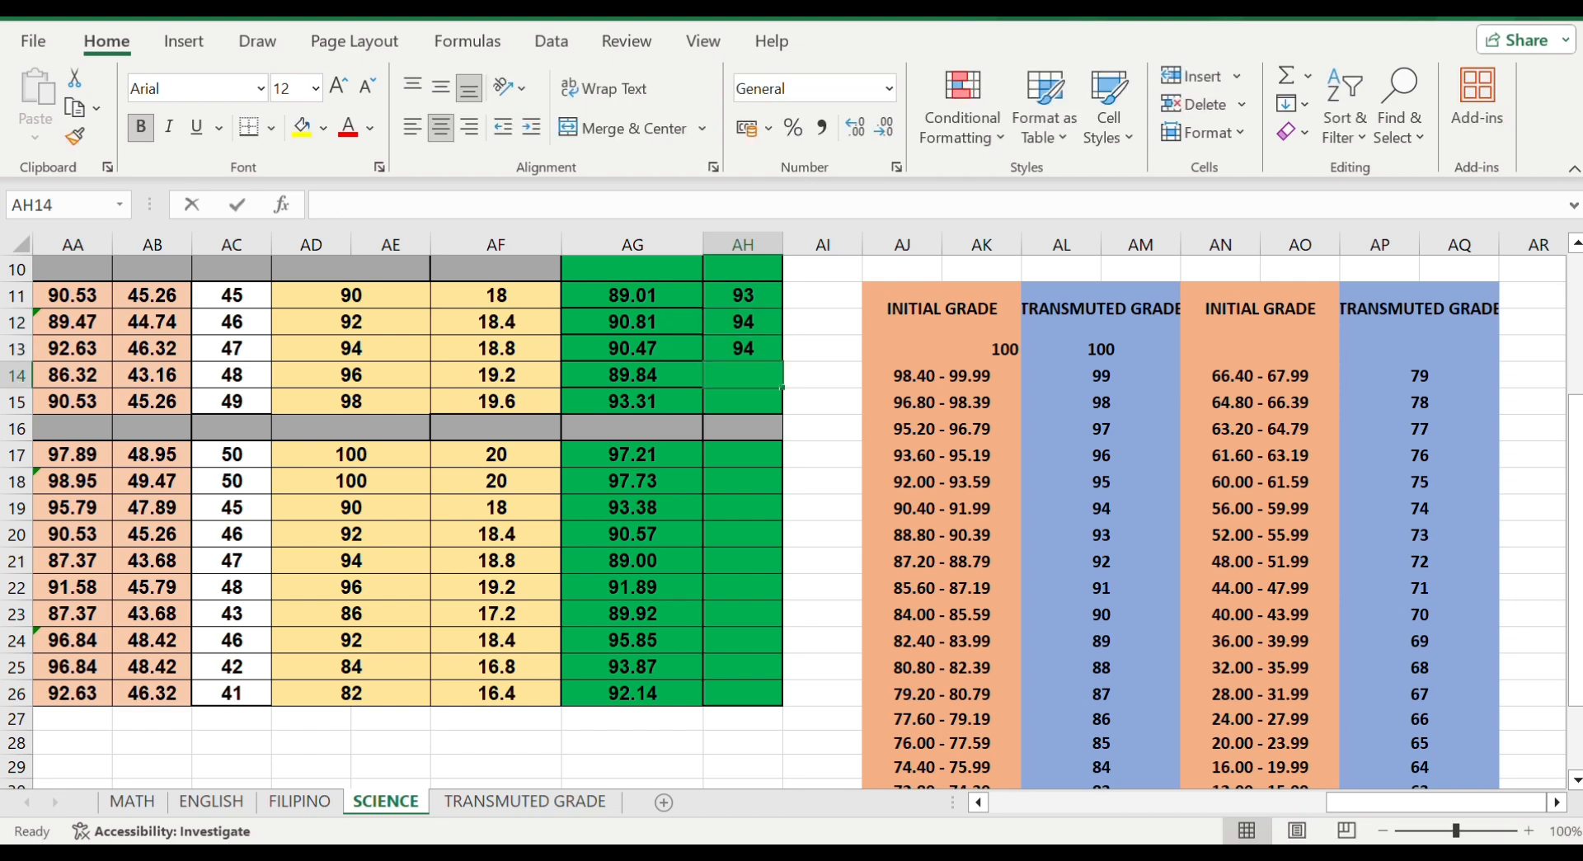
{"action": "key", "text": "Return"}
{"action": "type", "text": "95"}
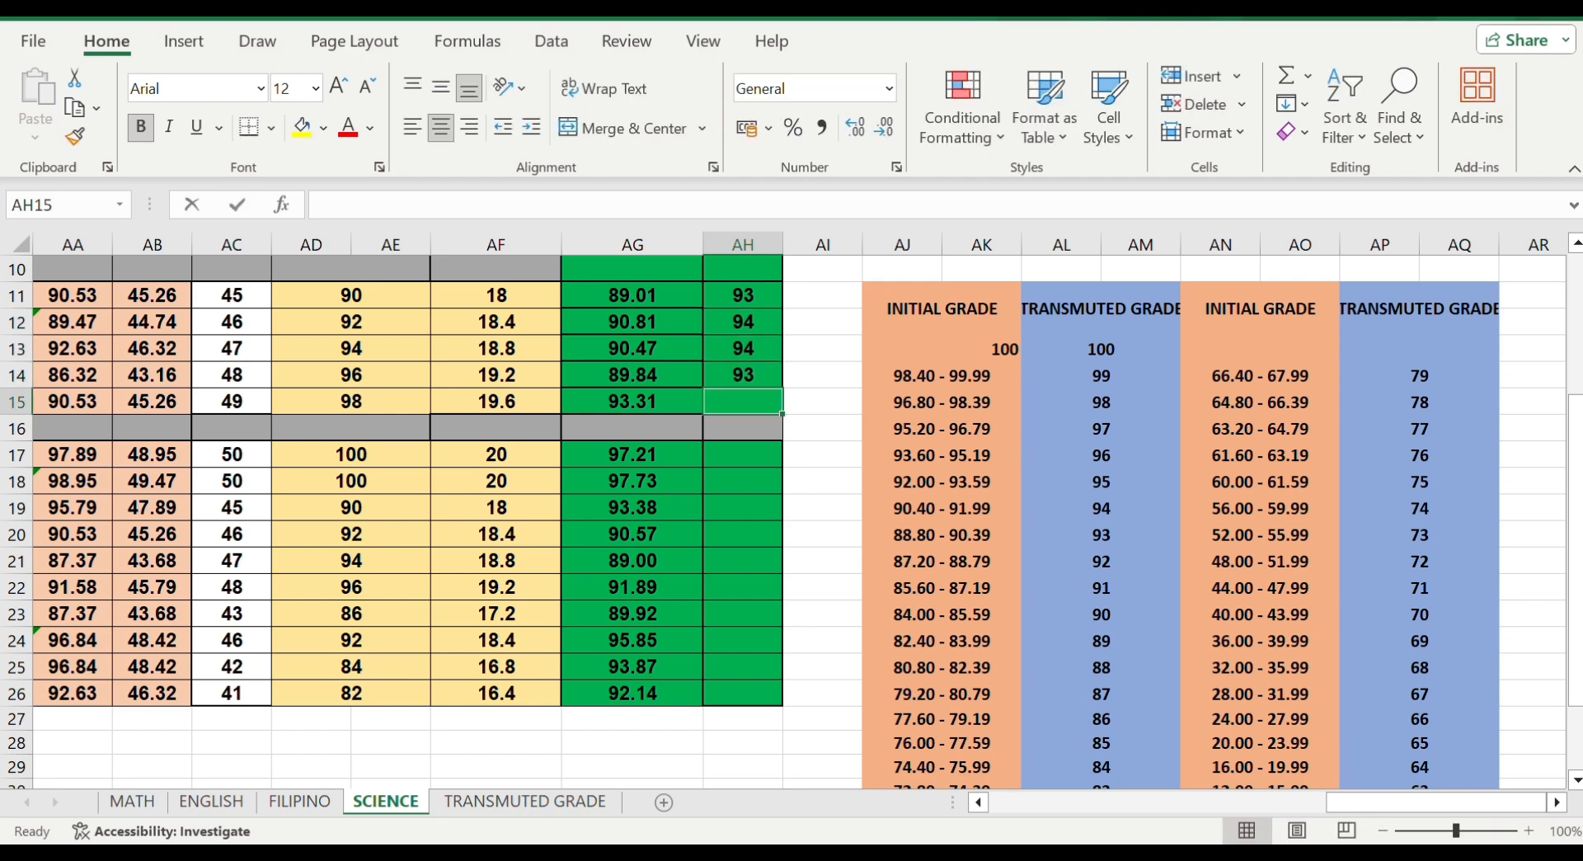
{"action": "key", "text": "Return"}
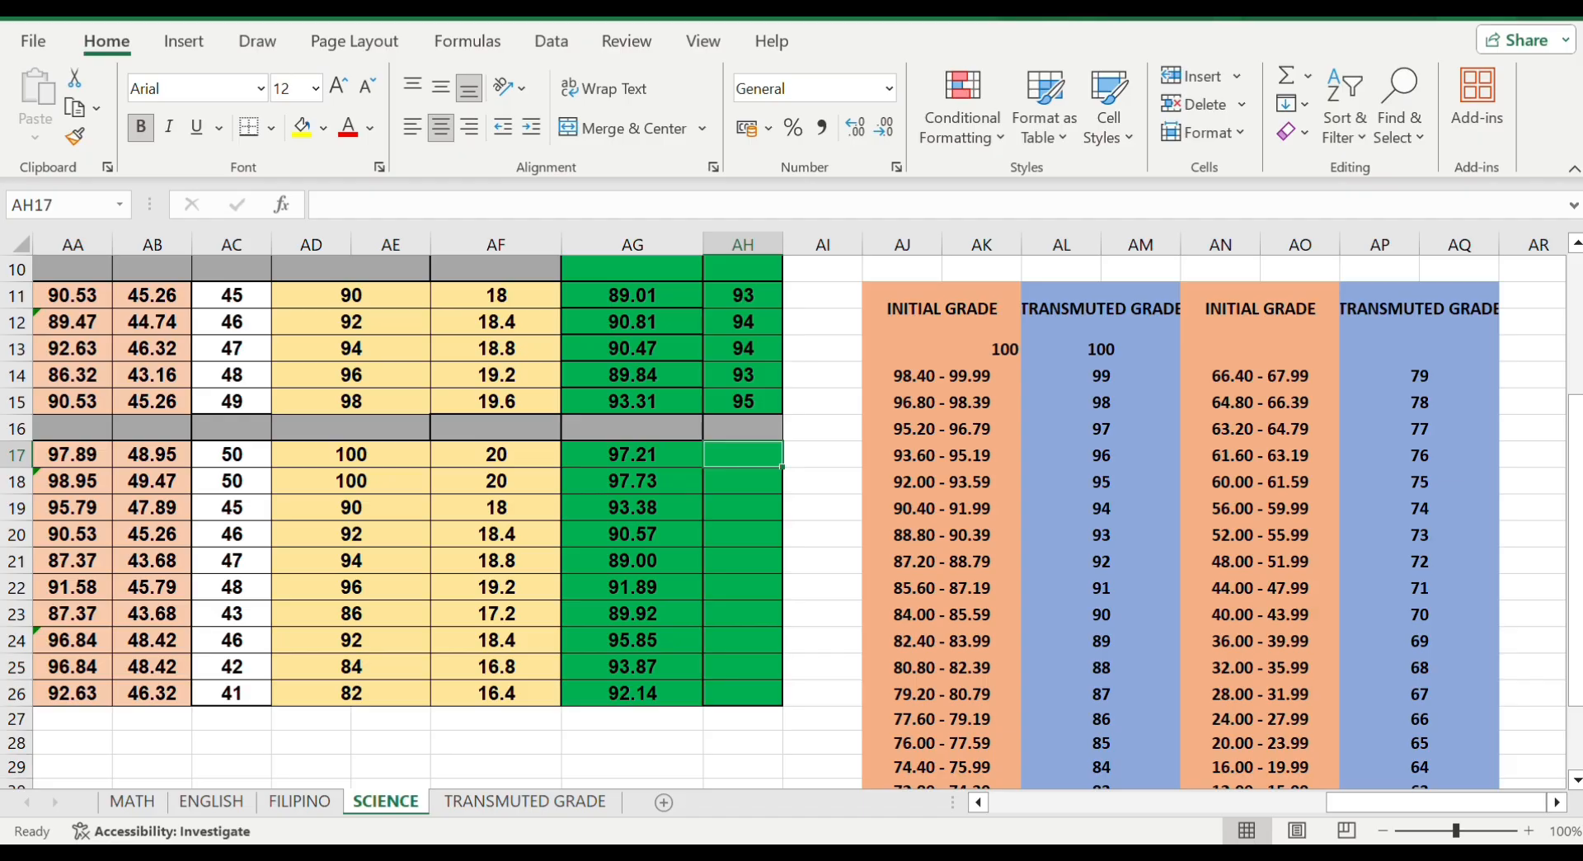
Enter the quarterly grades 98, 98, 96, 94 and 93 in AH17 to AH21
{"action": "type", "text": "98"}
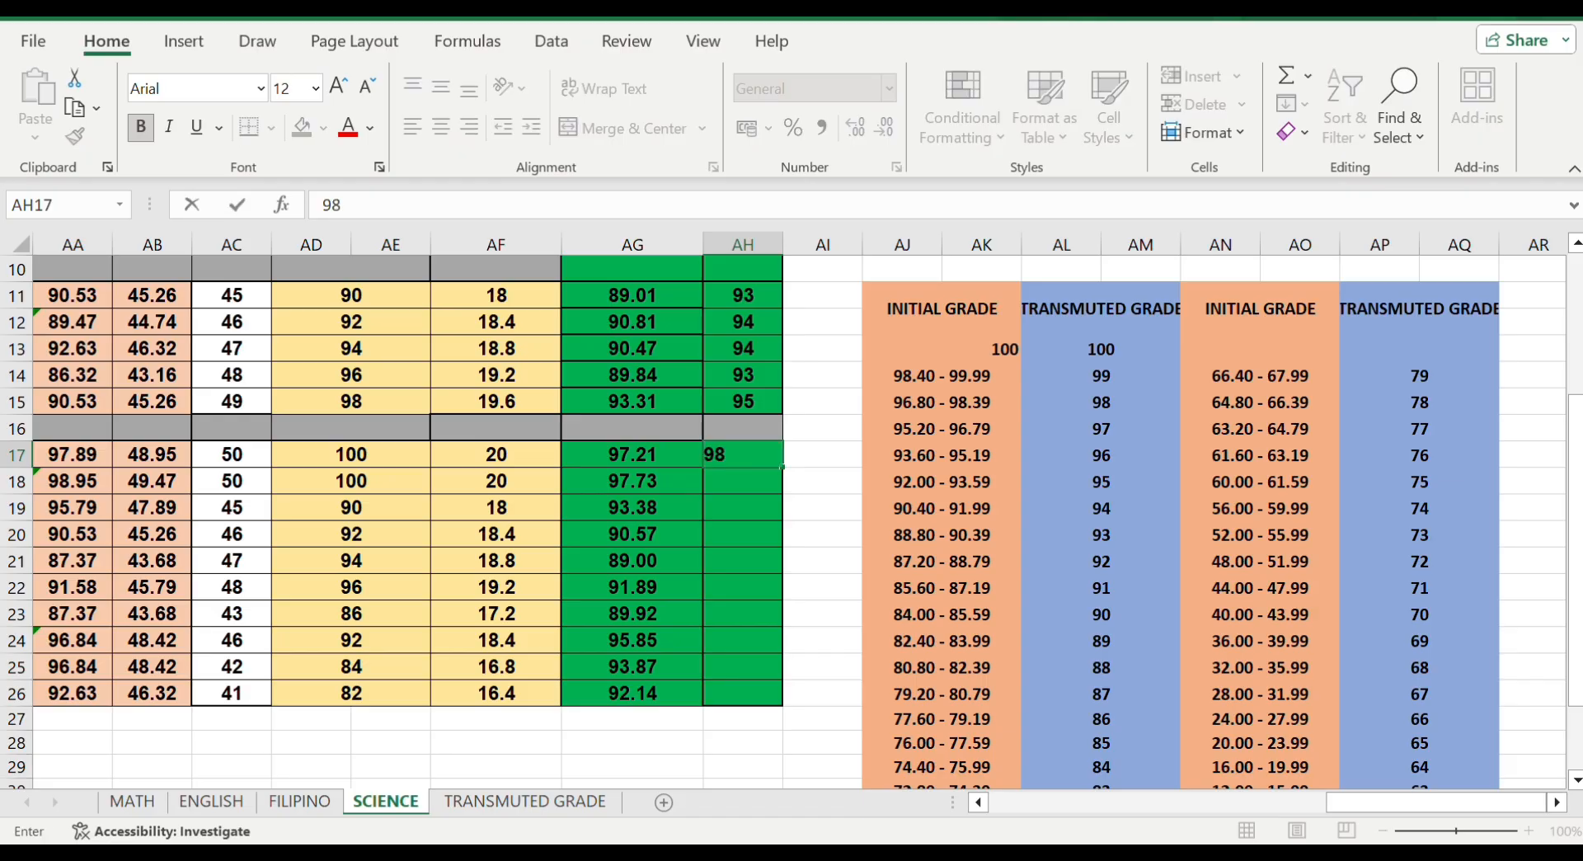
{"action": "key", "text": "Return"}
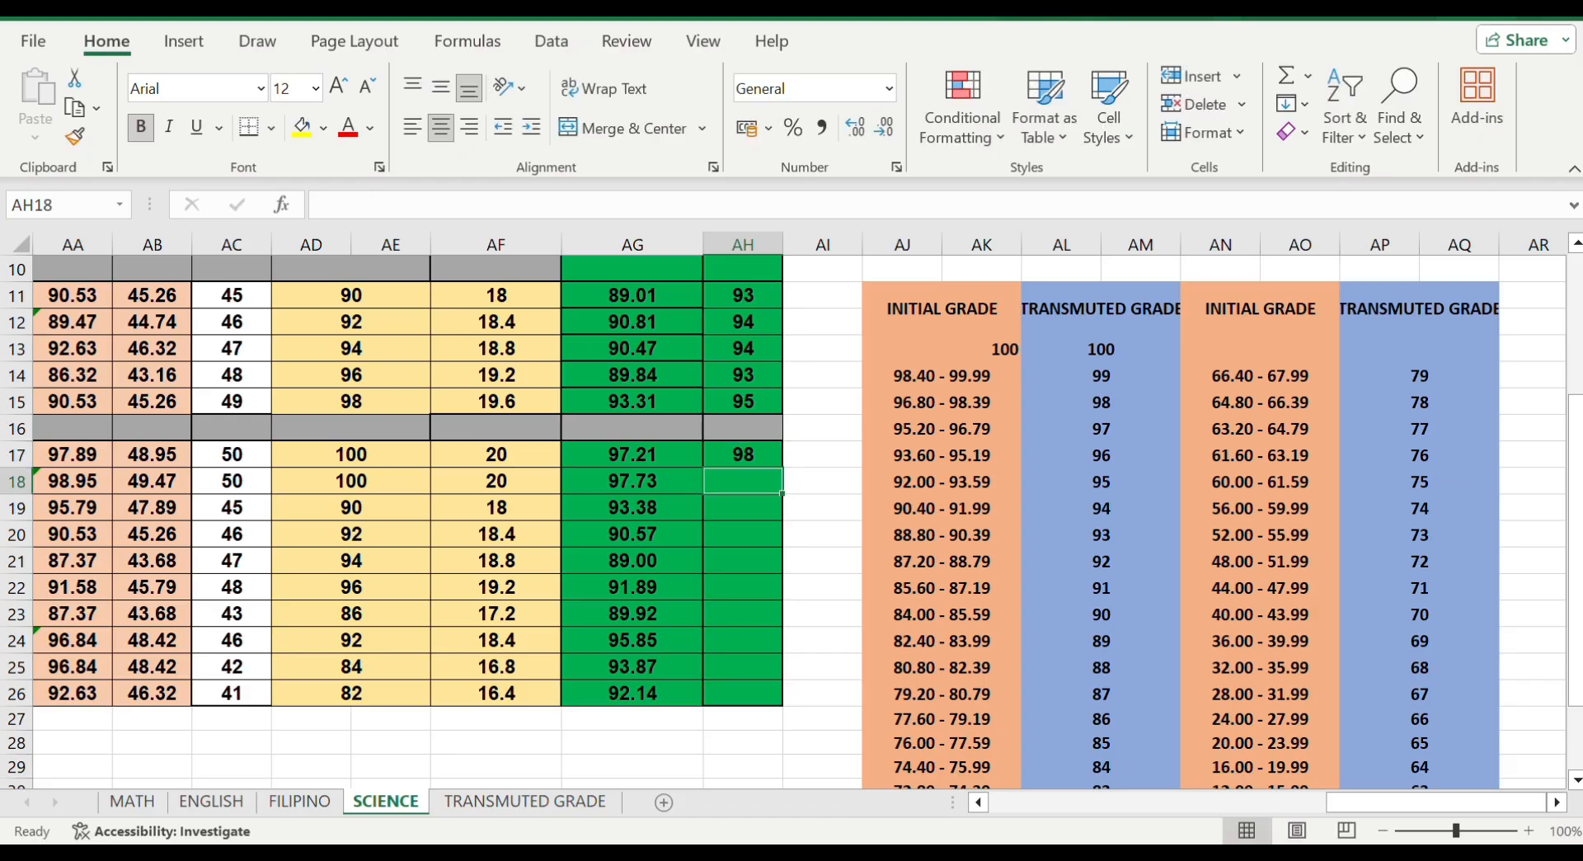
{"action": "type", "text": "98"}
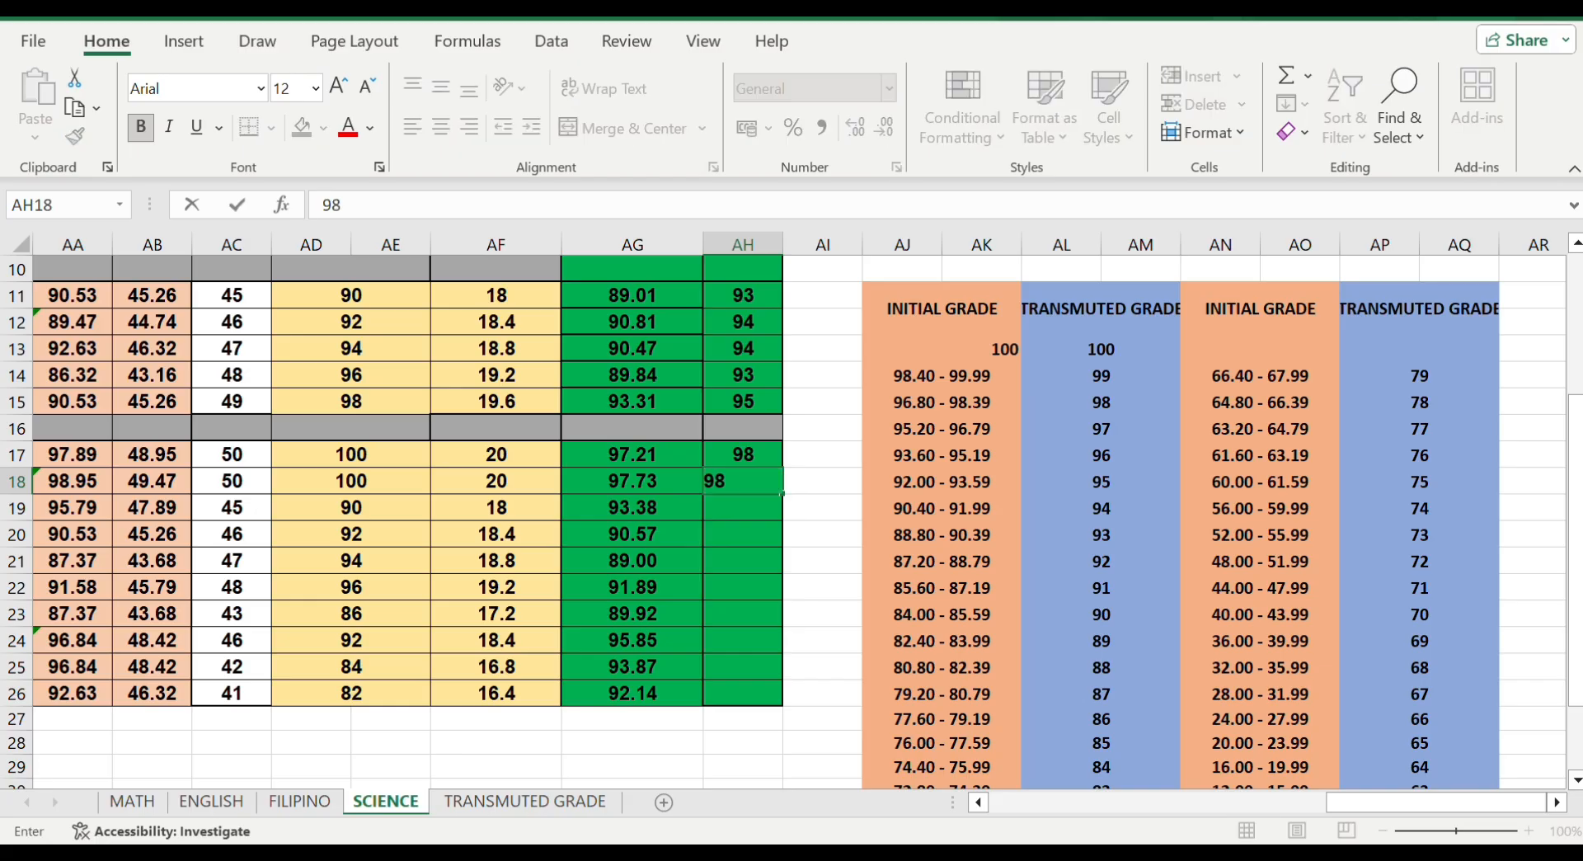
{"action": "key", "text": "Return"}
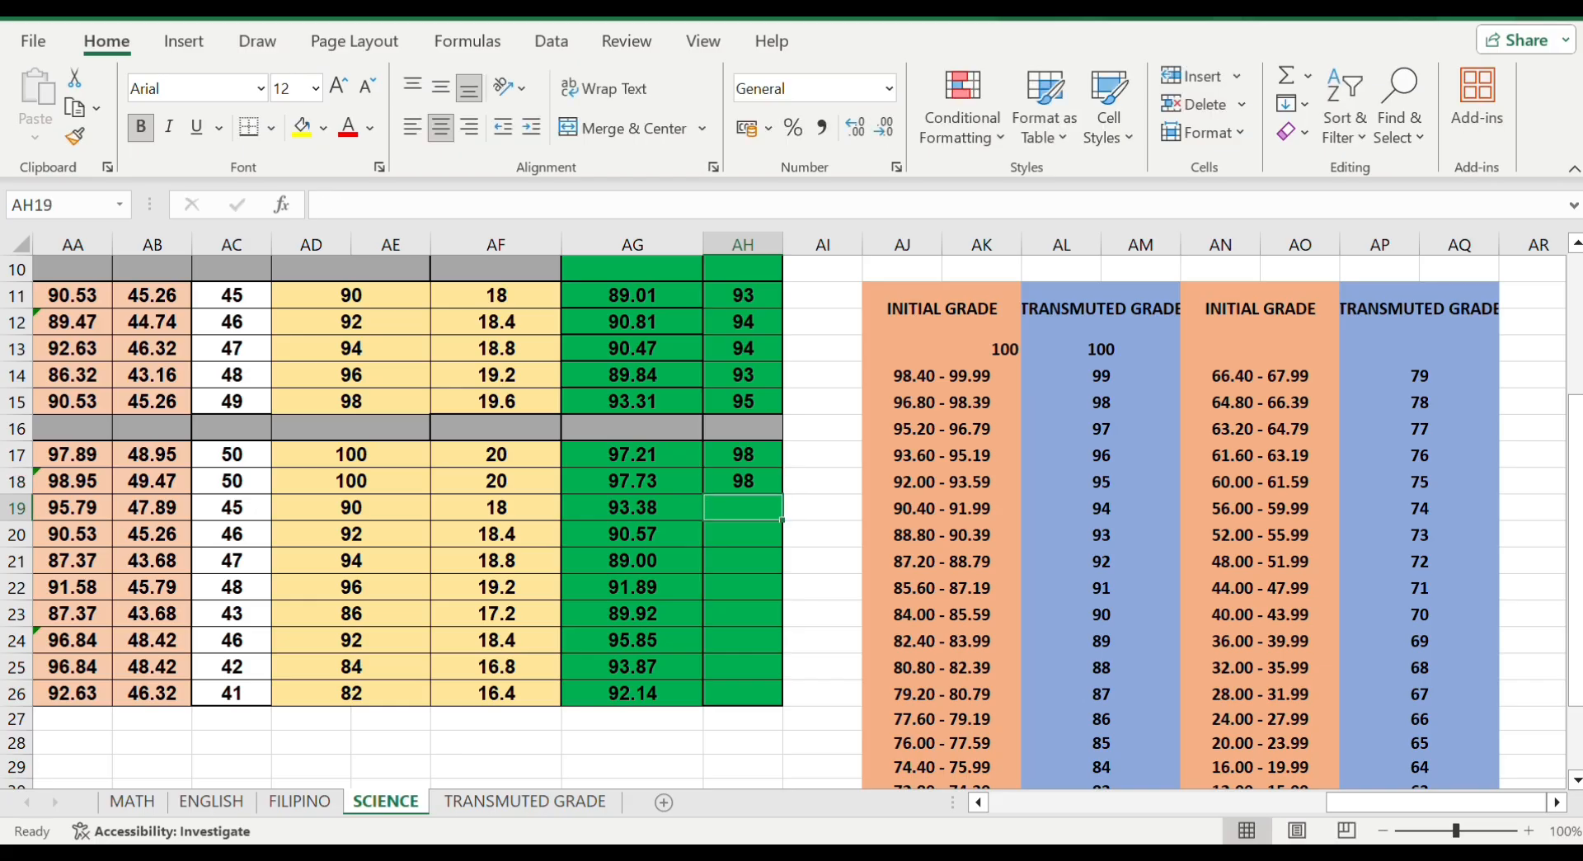
{"action": "type", "text": "96"}
{"action": "key", "text": "Return"}
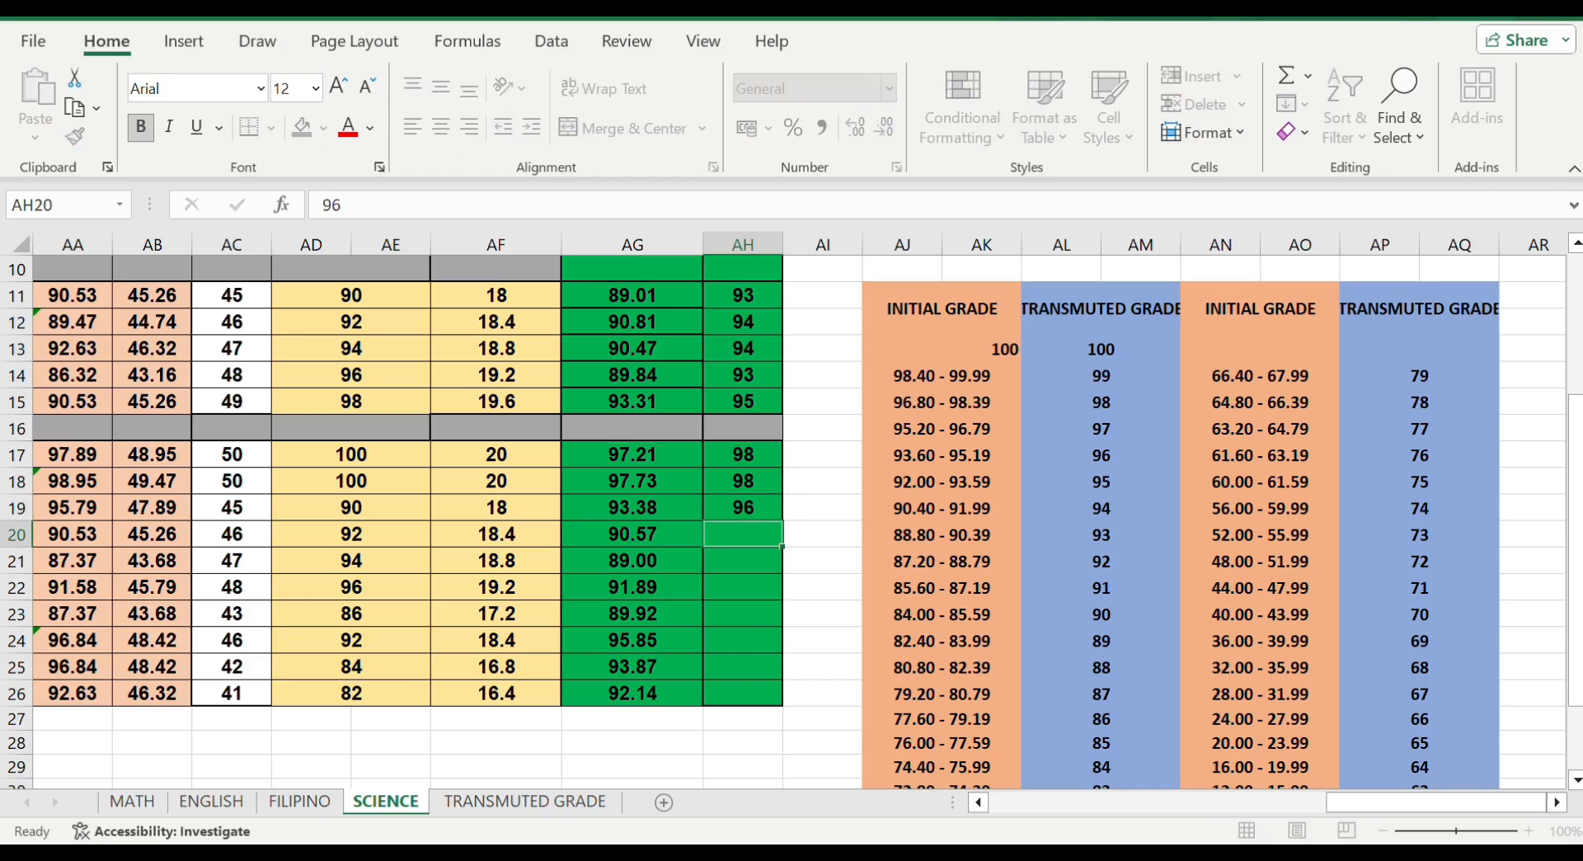
{"action": "type", "text": "94"}
{"action": "key", "text": "Return"}
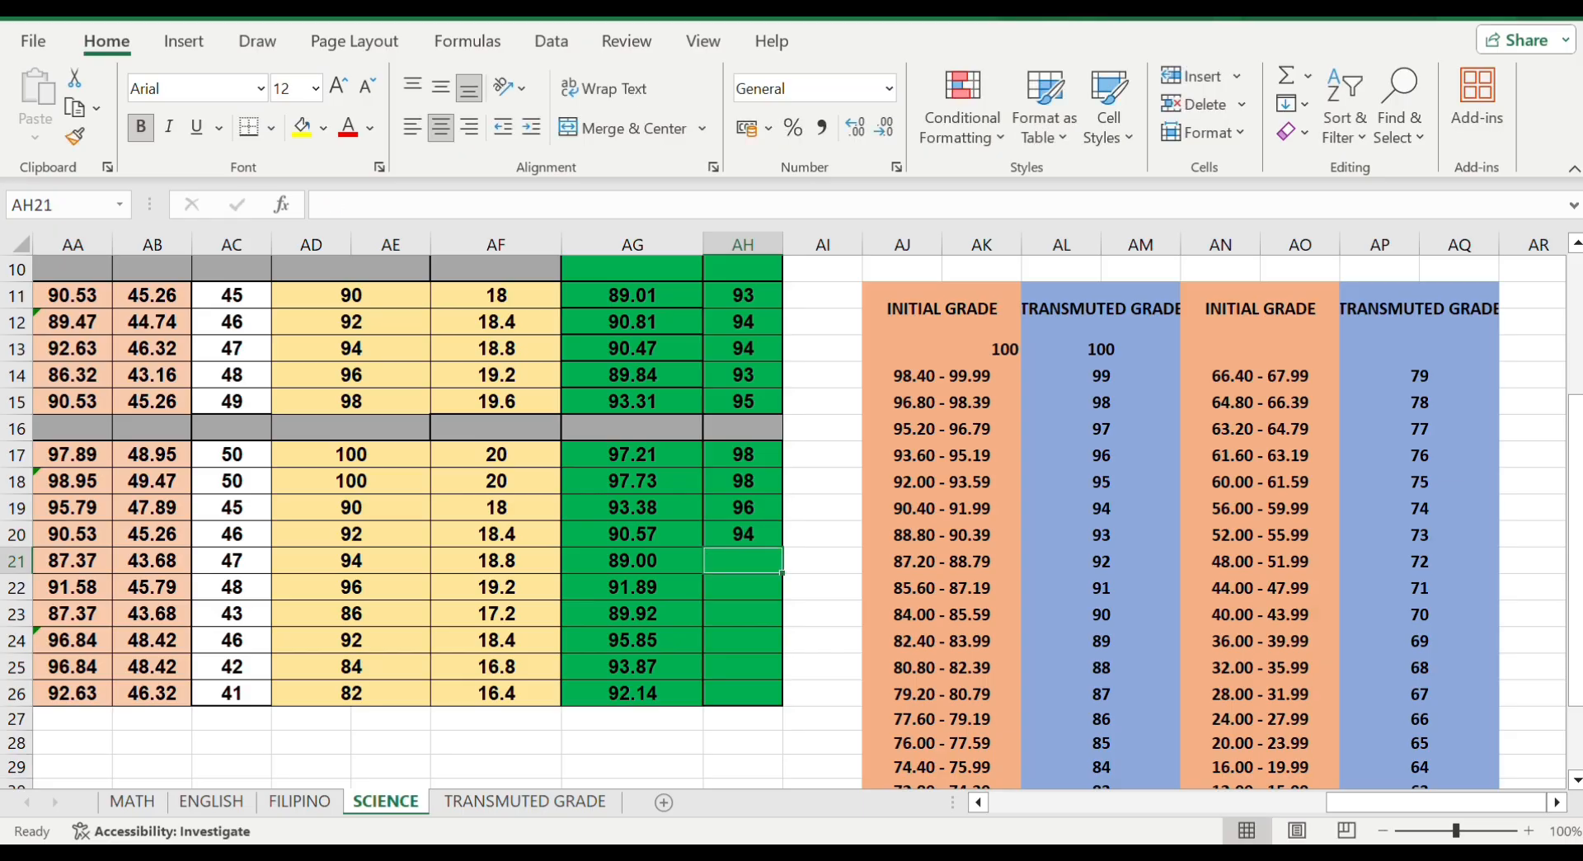
{"action": "type", "text": "93"}
{"action": "key", "text": "Return"}
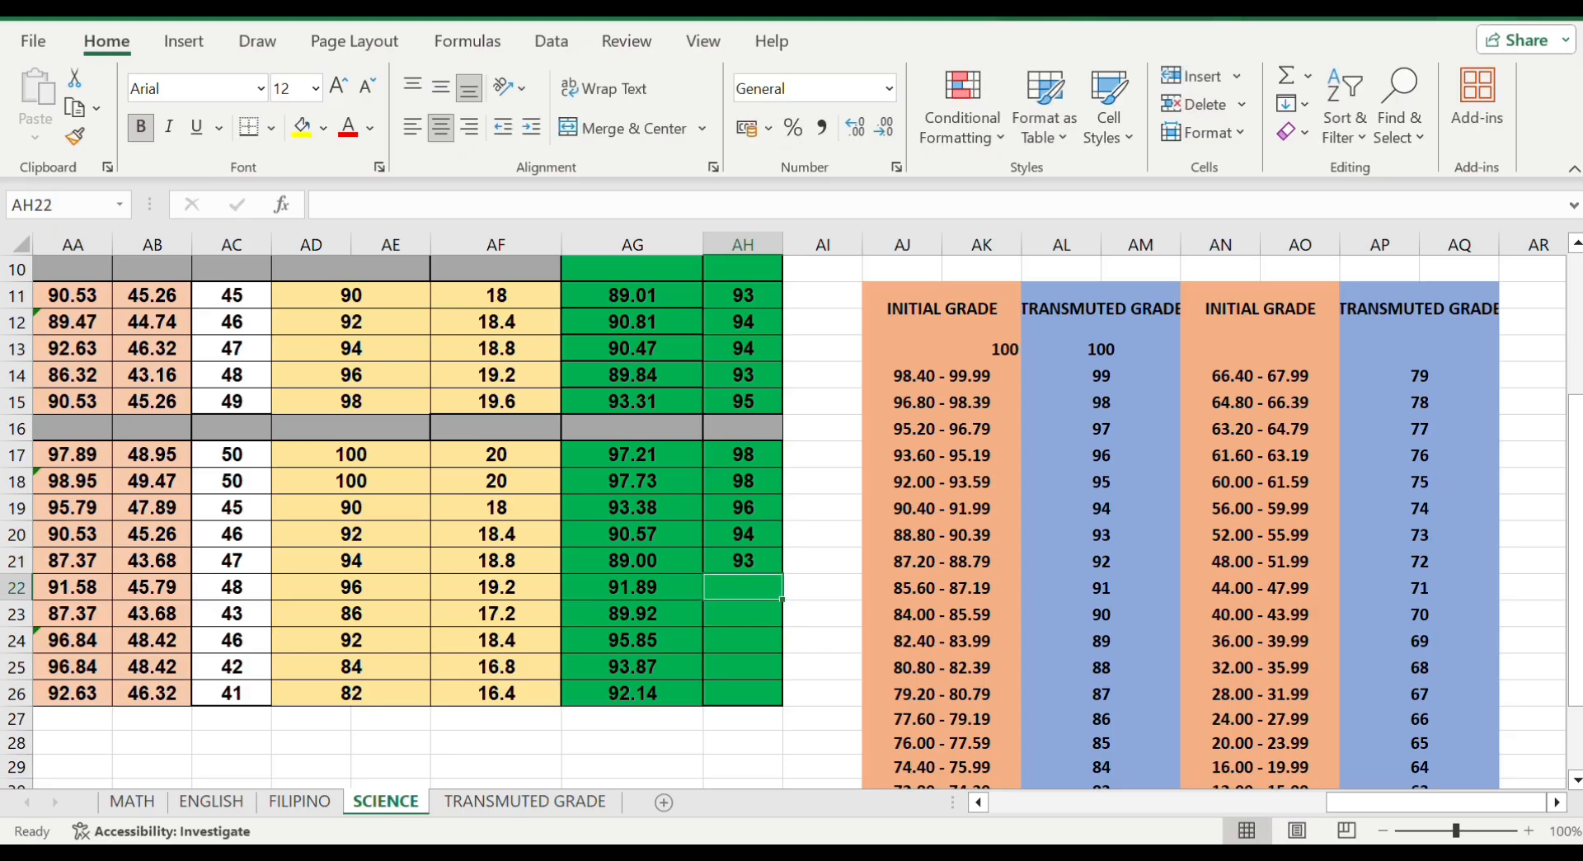
Enter the quarterly grades 94, 93, 97, 95 and 95 in AH22 to AH26
{"action": "type", "text": "94"}
{"action": "key", "text": "Return"}
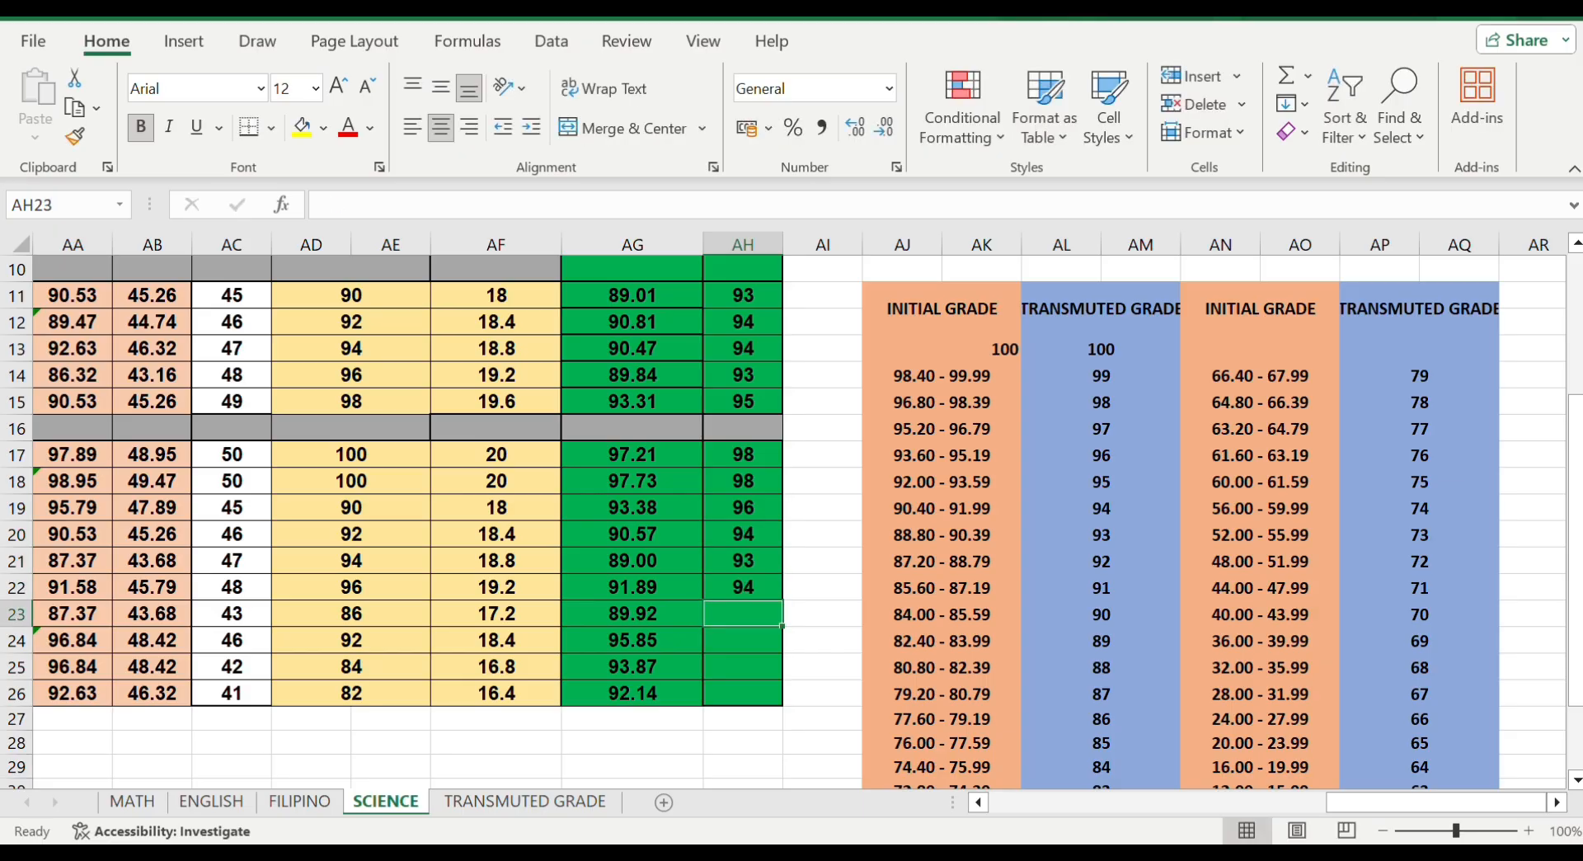
{"action": "type", "text": "93"}
{"action": "key", "text": "Return"}
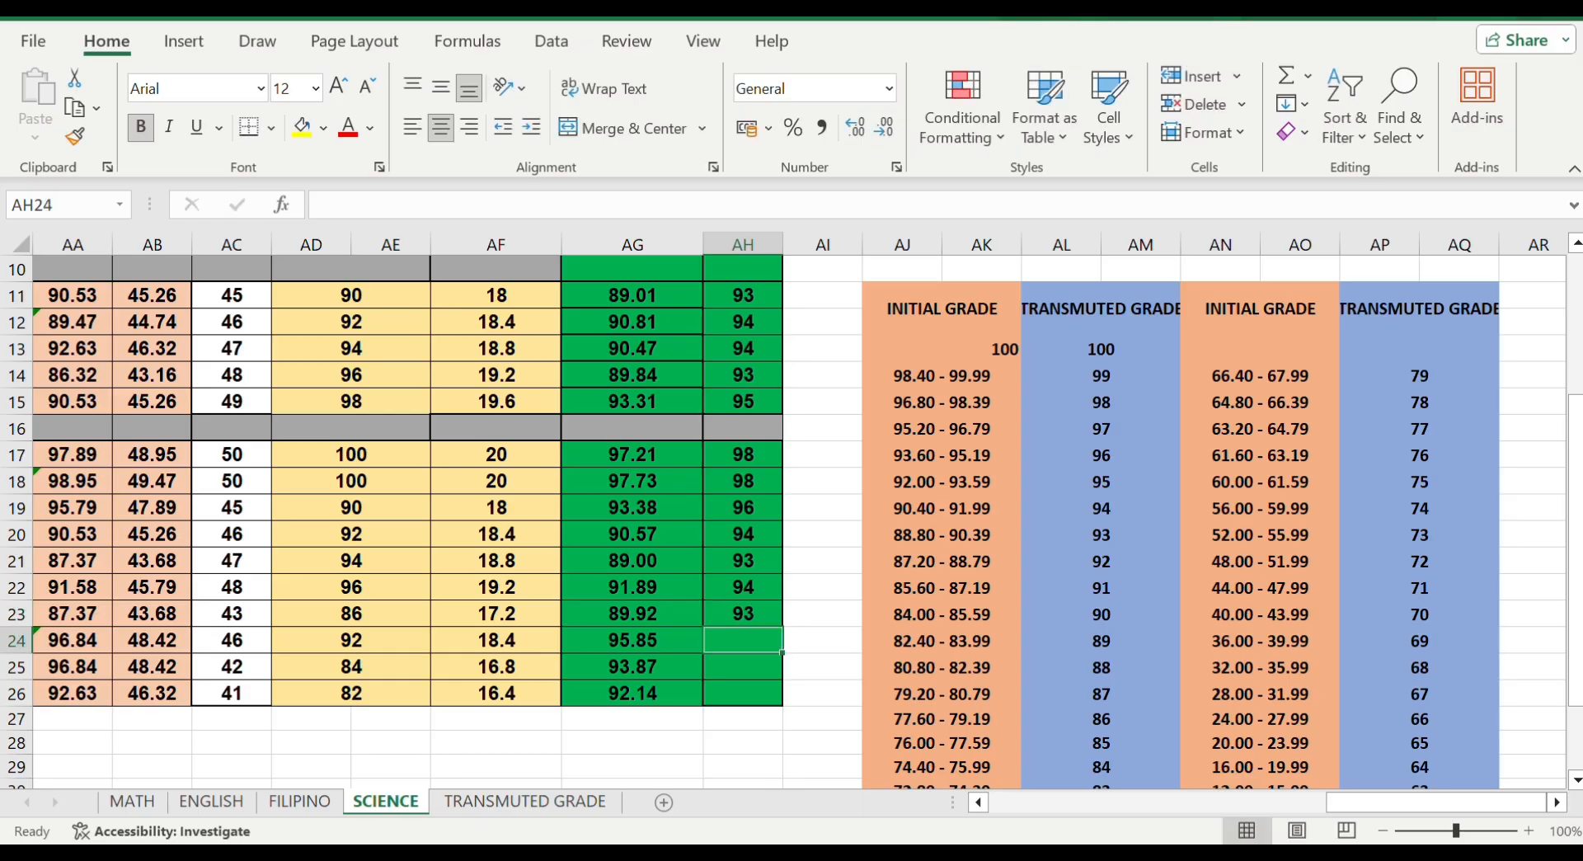
{"action": "type", "text": "97"}
{"action": "key", "text": "Return"}
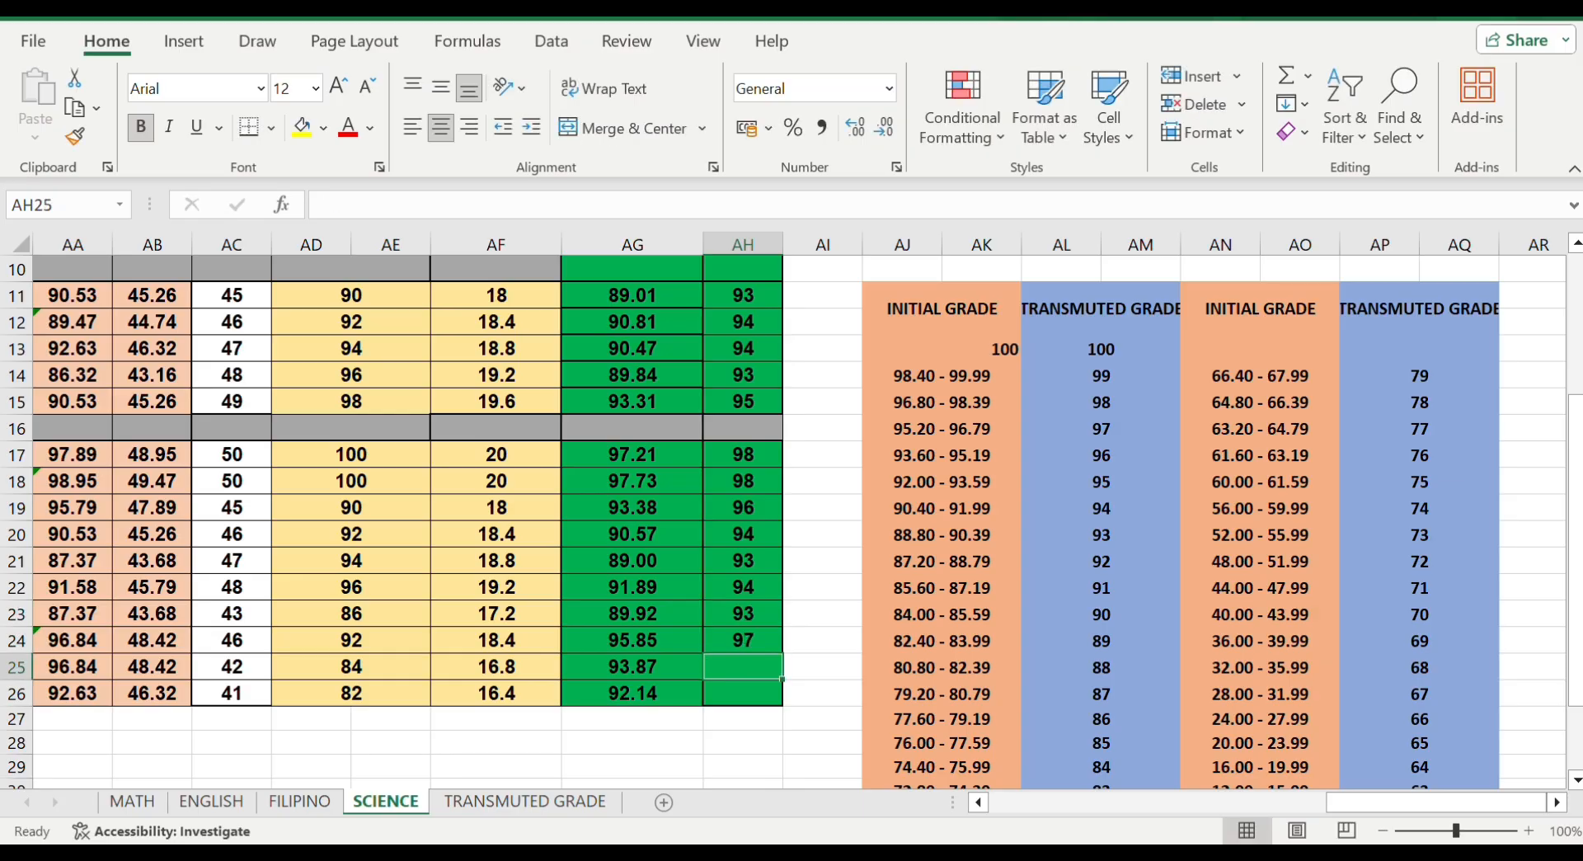
{"action": "type", "text": "95"}
{"action": "key", "text": "Return"}
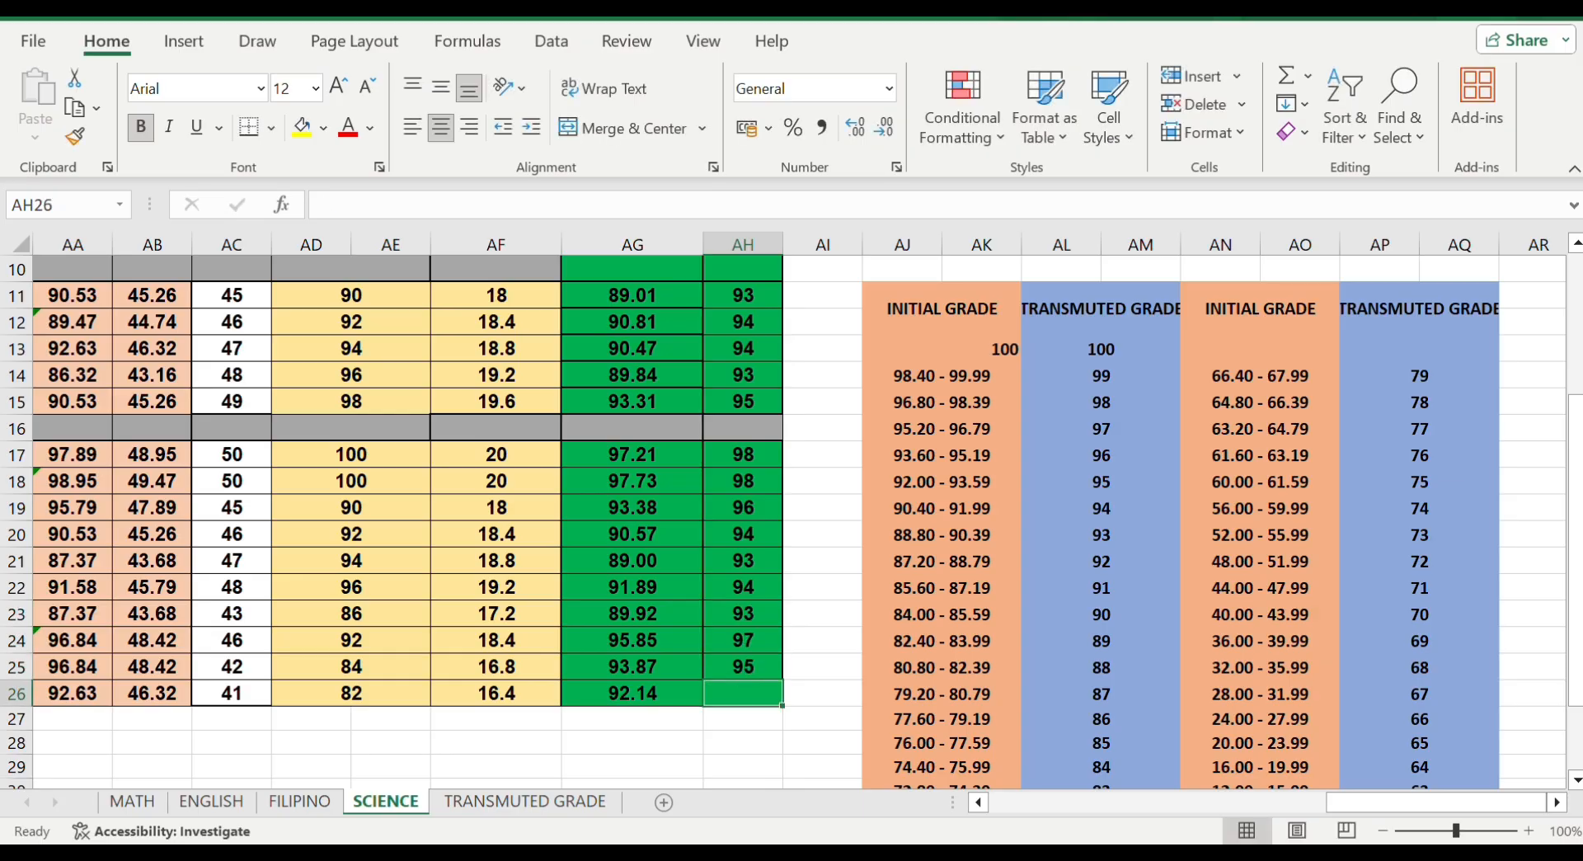
{"action": "type", "text": "95"}
{"action": "key", "text": "Return"}
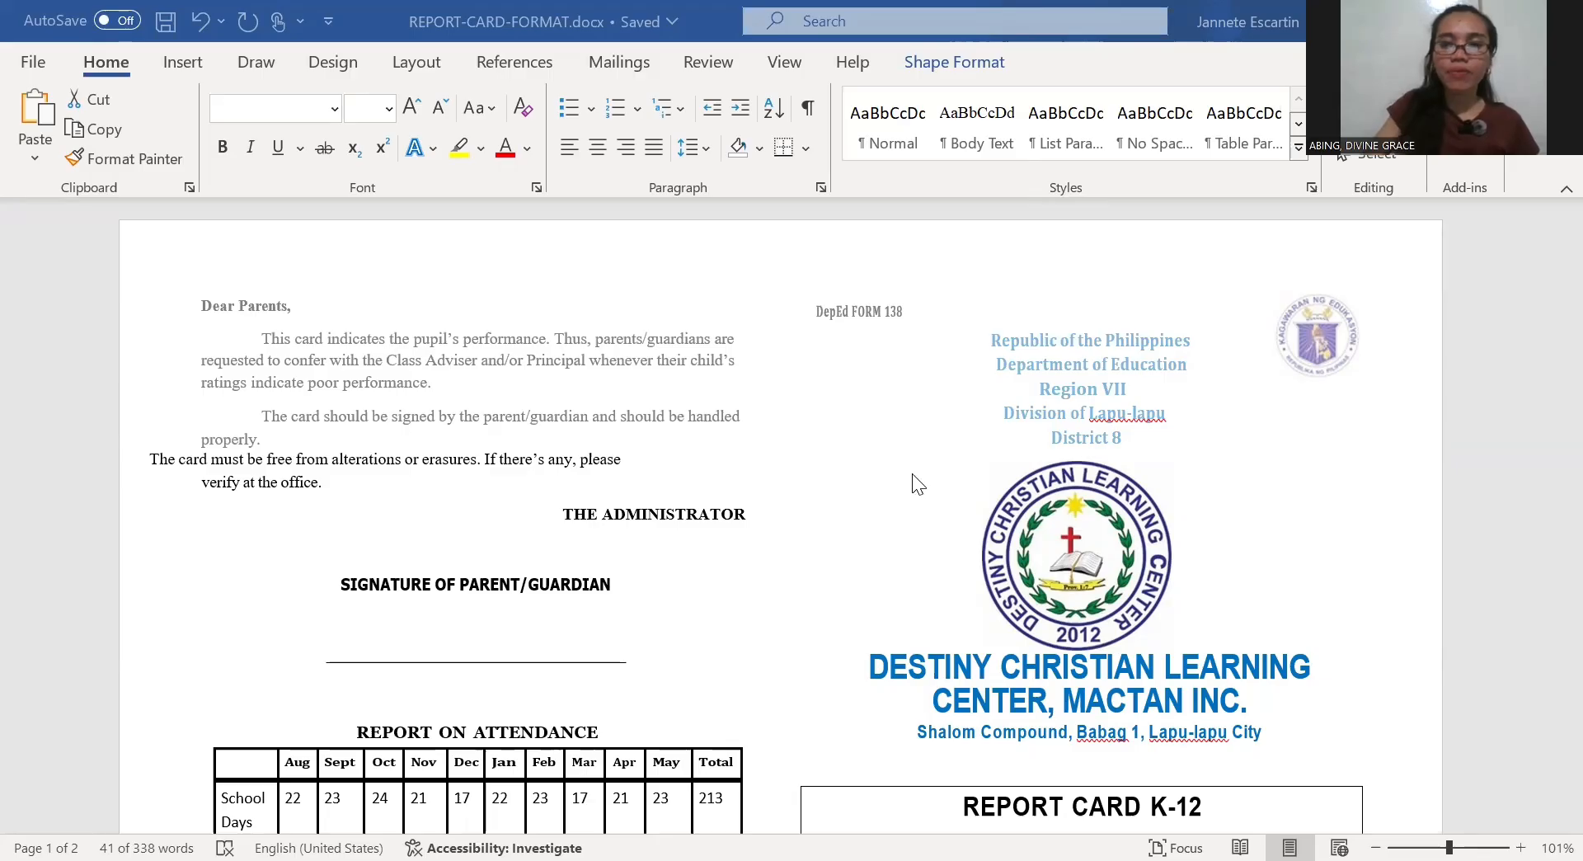
Examine the report card's cover page in REPORT-CARD-FORMAT.docx in Word, including the school heading and the learner information box
{"action": "scroll", "coordinate": [912, 483], "scroll_direction": "down", "scroll_amount": 2}
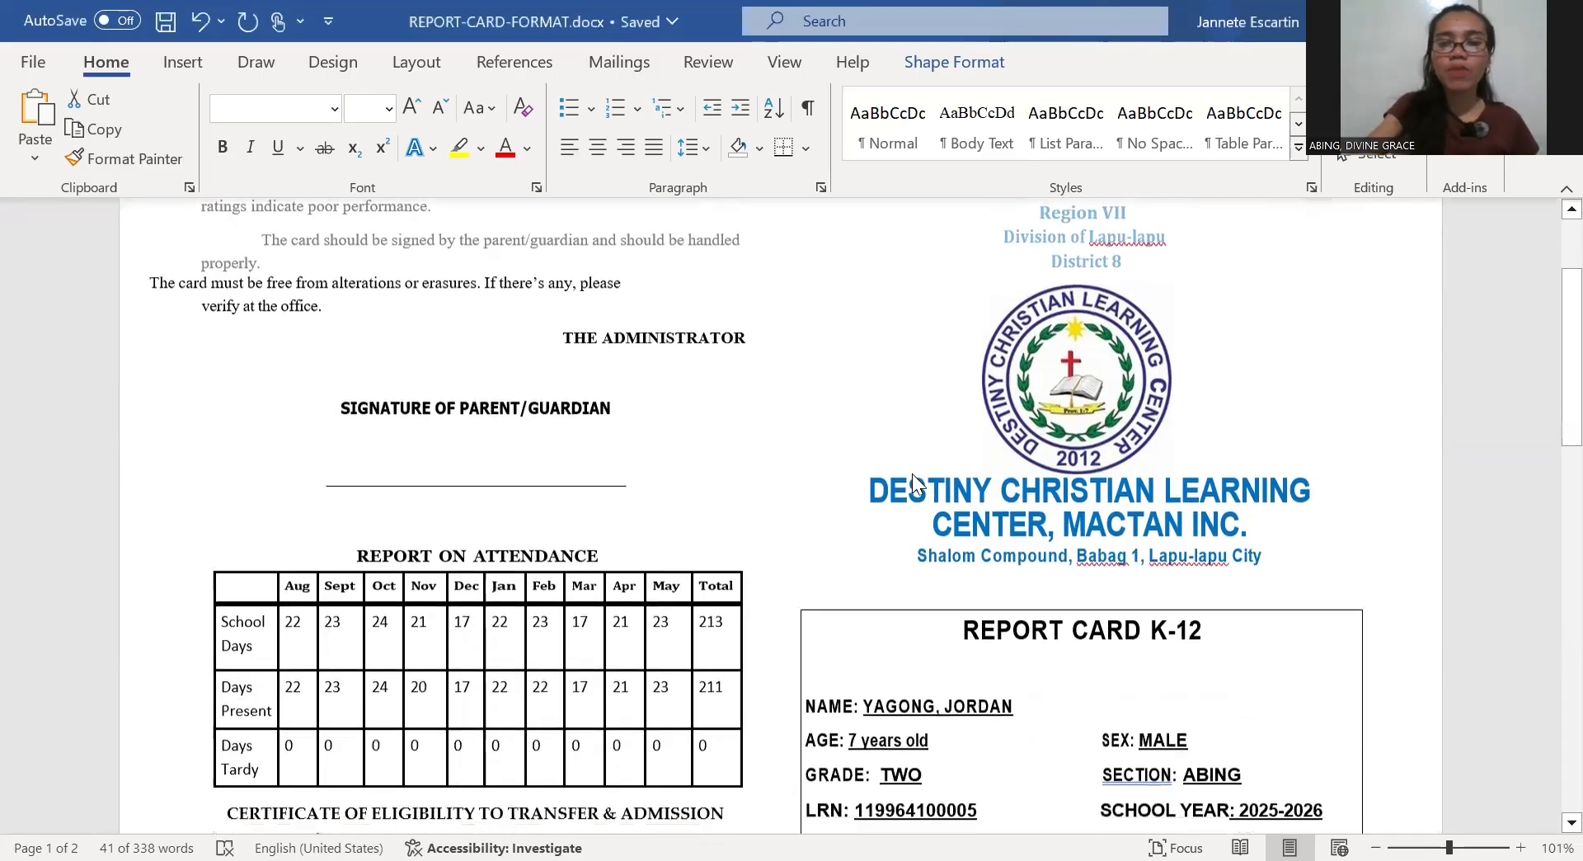
{"action": "scroll", "coordinate": [912, 482], "scroll_direction": "up", "scroll_amount": 1}
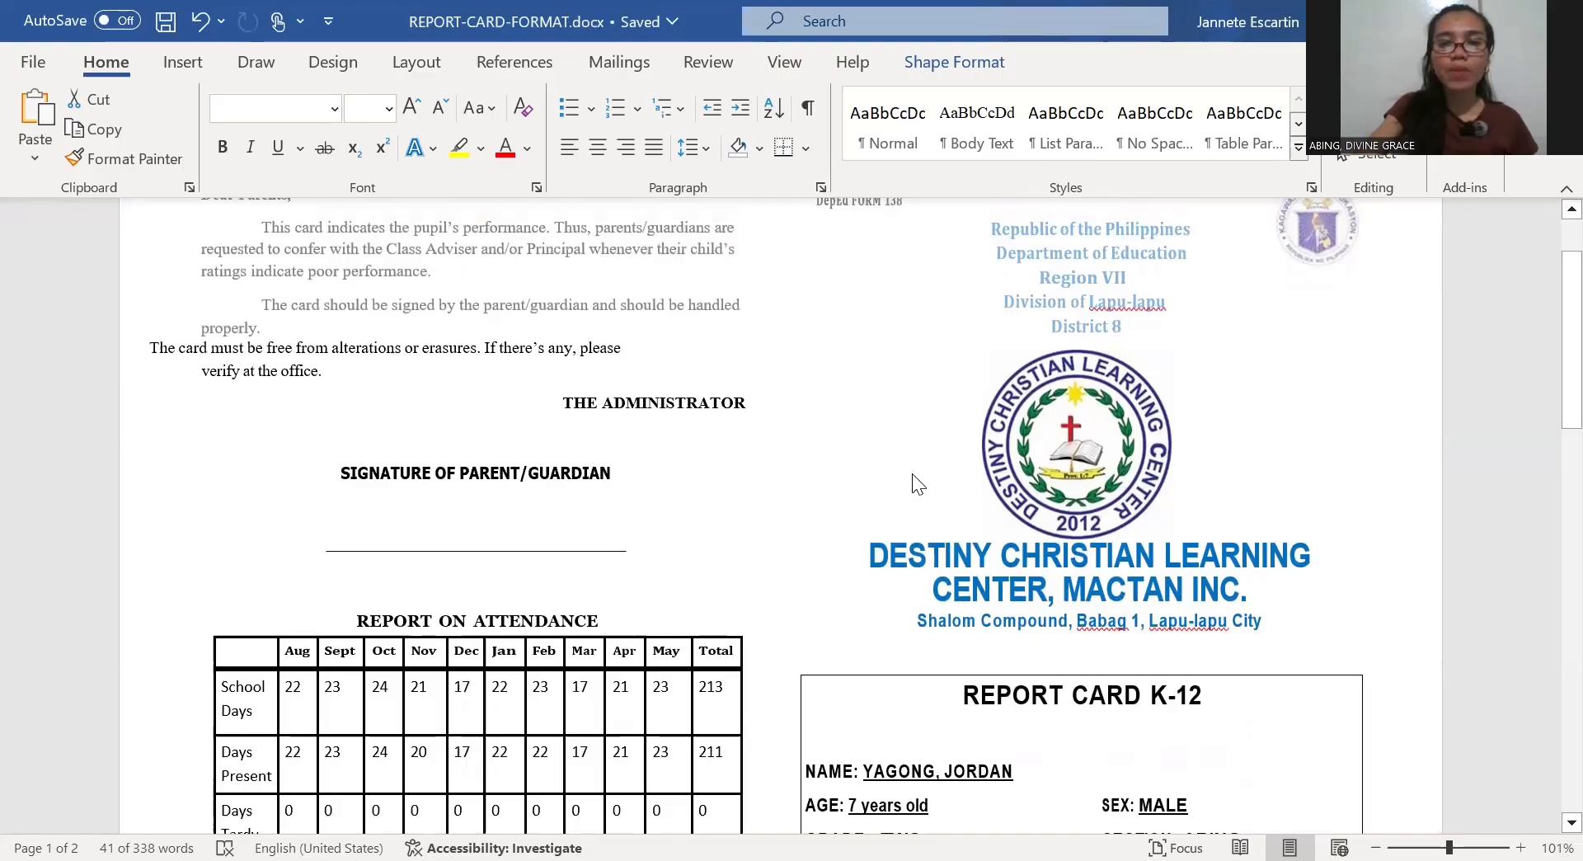
{"action": "scroll", "coordinate": [913, 473], "scroll_direction": "down", "scroll_amount": 1}
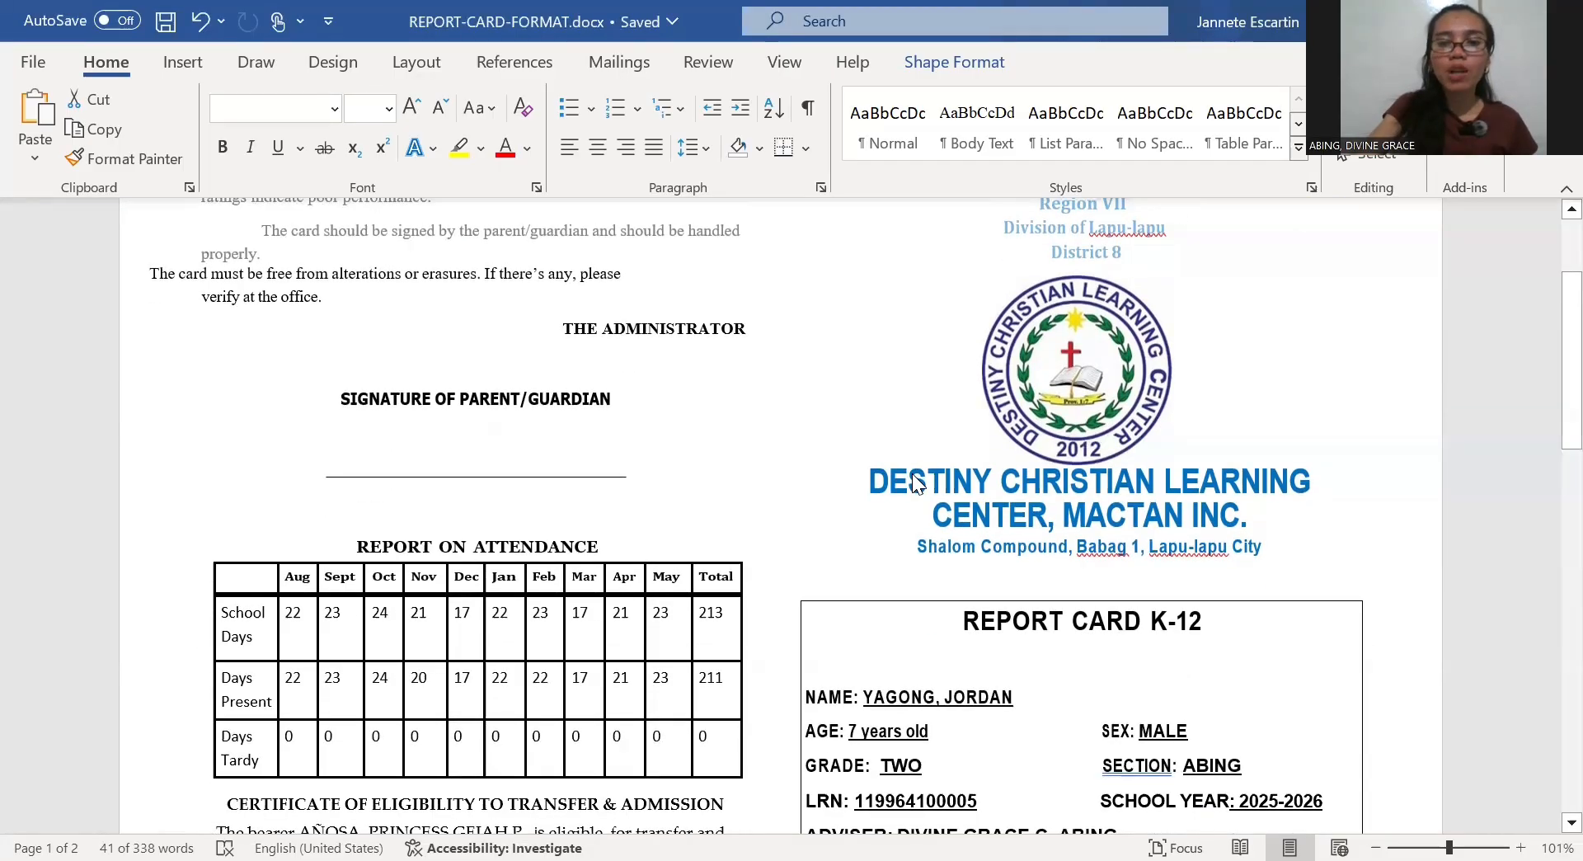
{"action": "scroll", "coordinate": [912, 473], "scroll_direction": "up", "scroll_amount": 3}
{"action": "scroll", "coordinate": [912, 473], "scroll_direction": "down", "scroll_amount": 3}
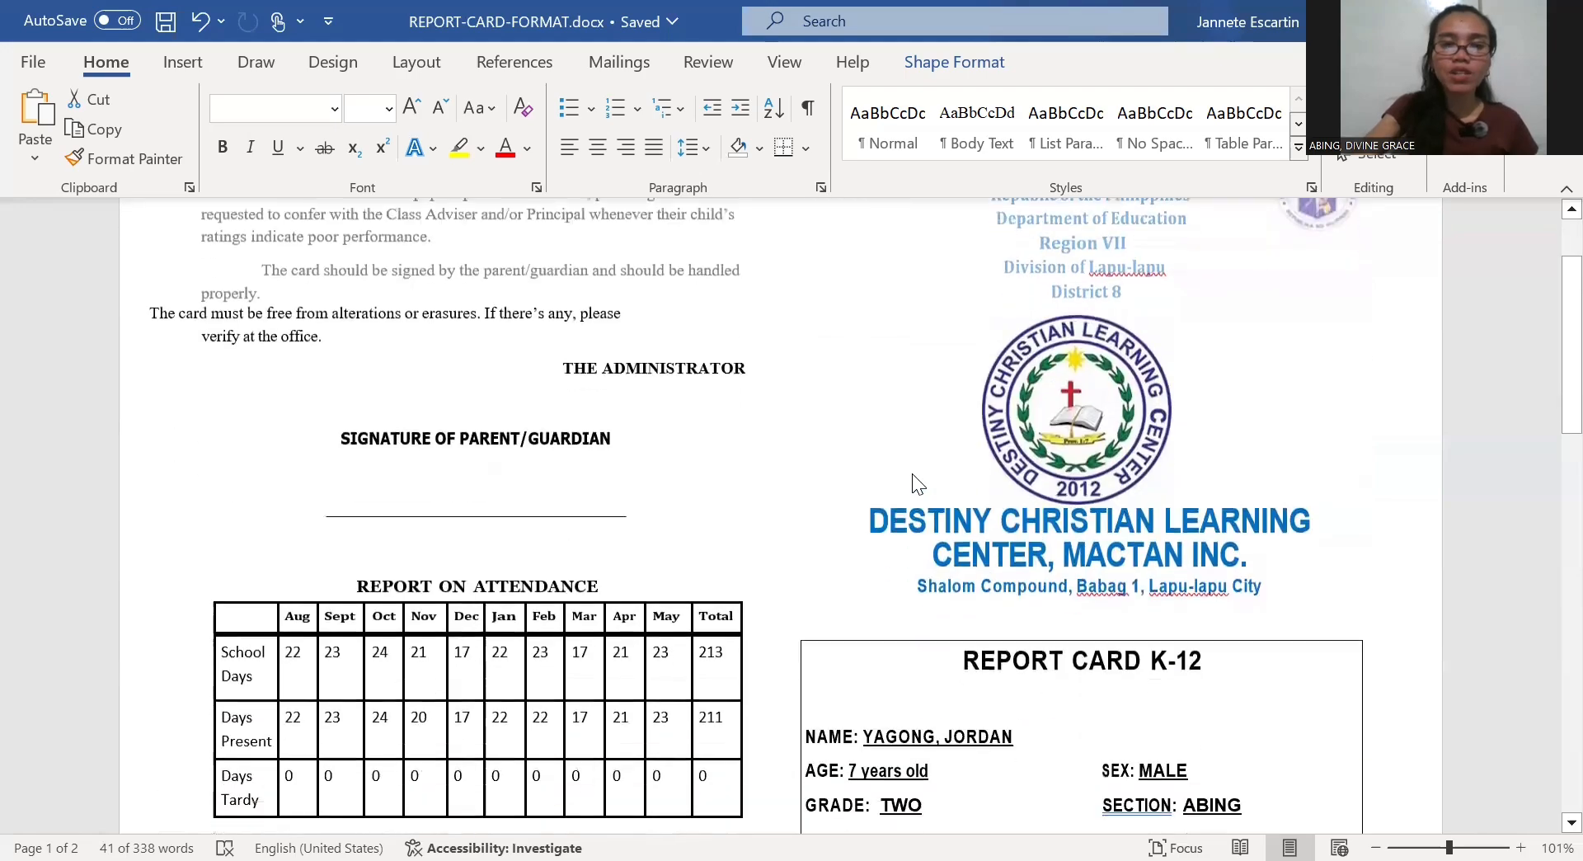
{"action": "scroll", "coordinate": [912, 473], "scroll_direction": "down", "scroll_amount": 1}
{"action": "scroll", "coordinate": [912, 473], "scroll_direction": "up", "scroll_amount": 3}
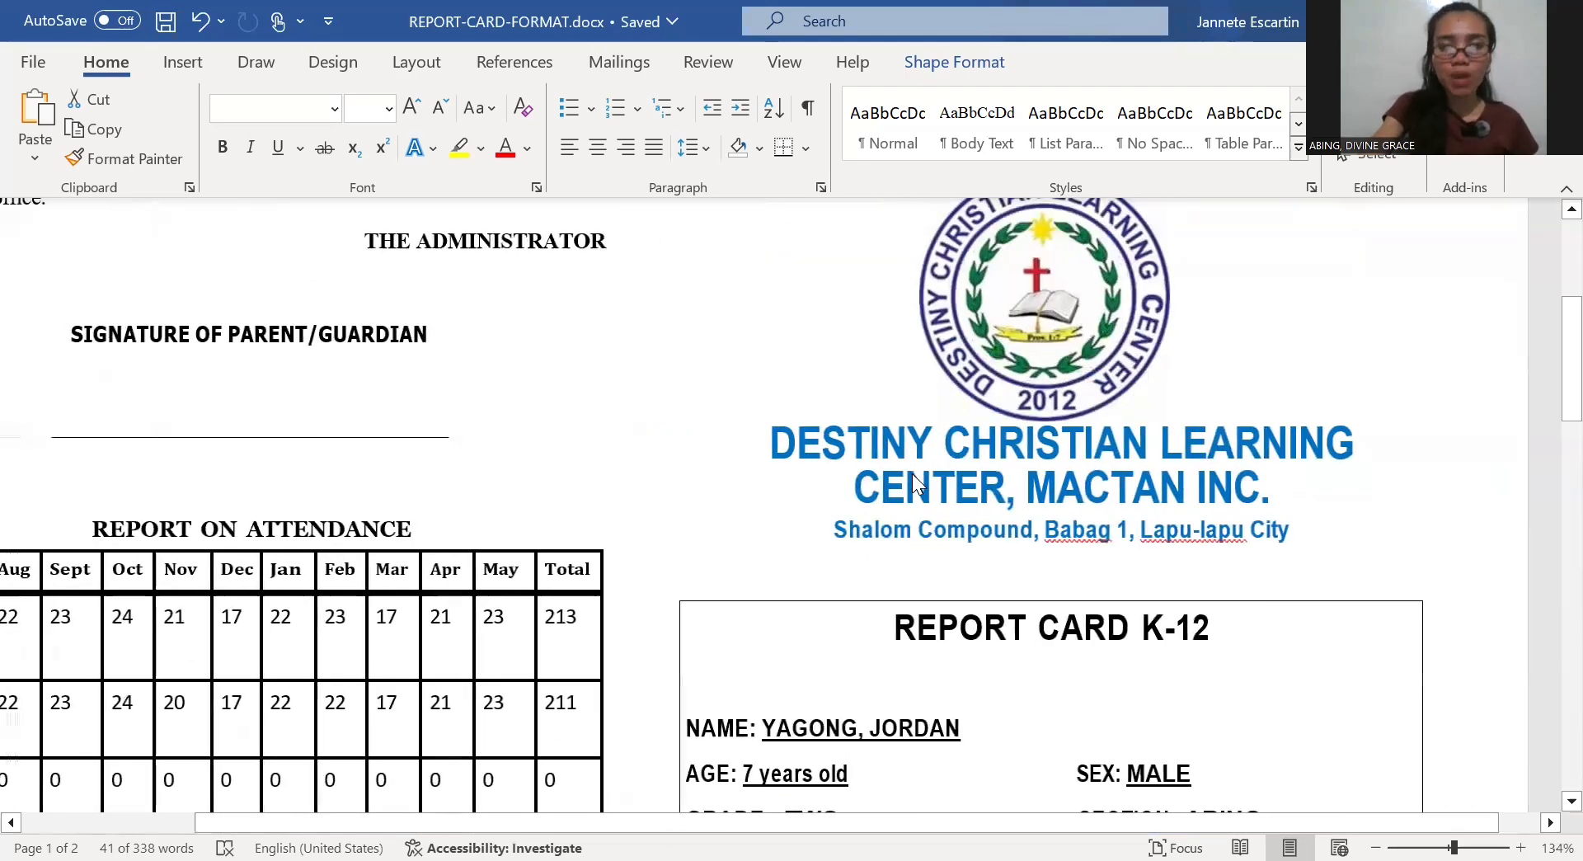
{"action": "scroll", "coordinate": [912, 473], "scroll_direction": "down", "scroll_amount": 3}
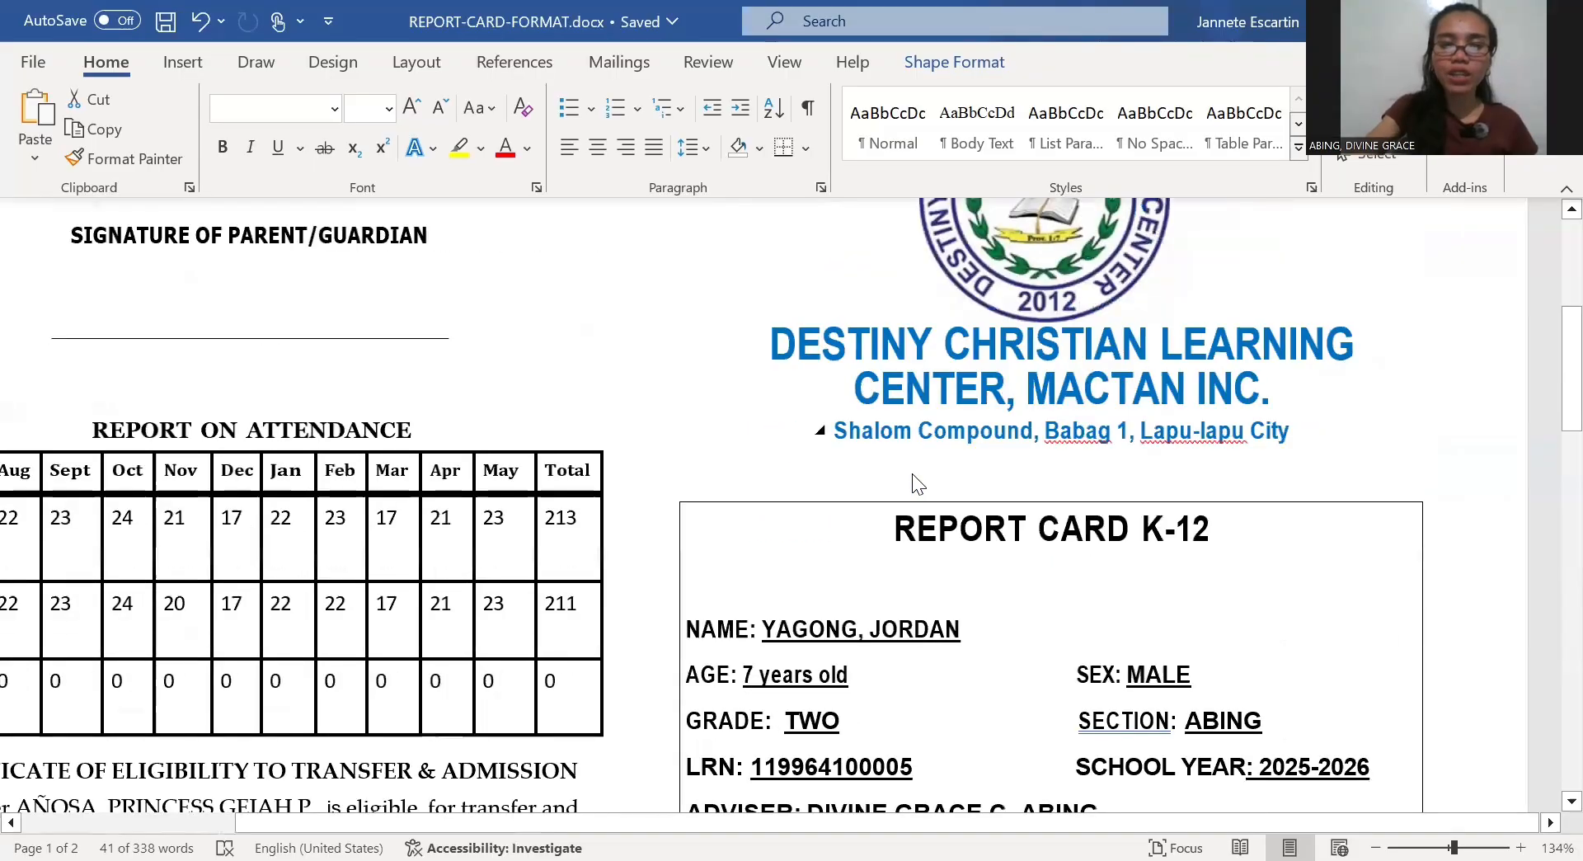
{"action": "scroll", "coordinate": [913, 483], "scroll_direction": "up", "scroll_amount": 1}
{"action": "scroll", "coordinate": [914, 483], "scroll_direction": "up", "scroll_amount": 6}
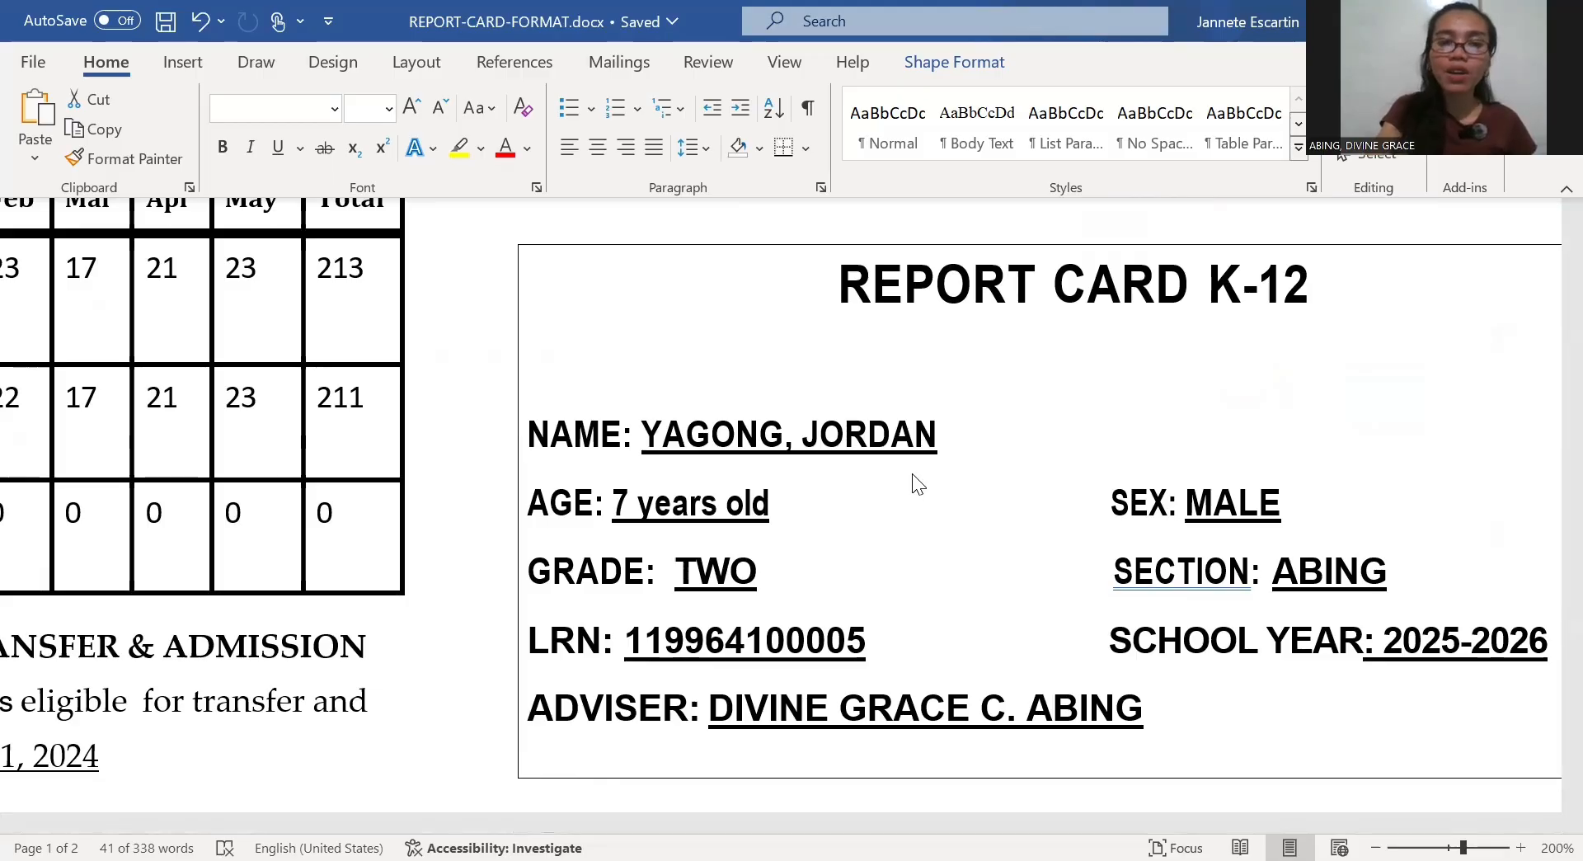
{"action": "scroll", "coordinate": [917, 485], "scroll_direction": "down", "scroll_amount": 6}
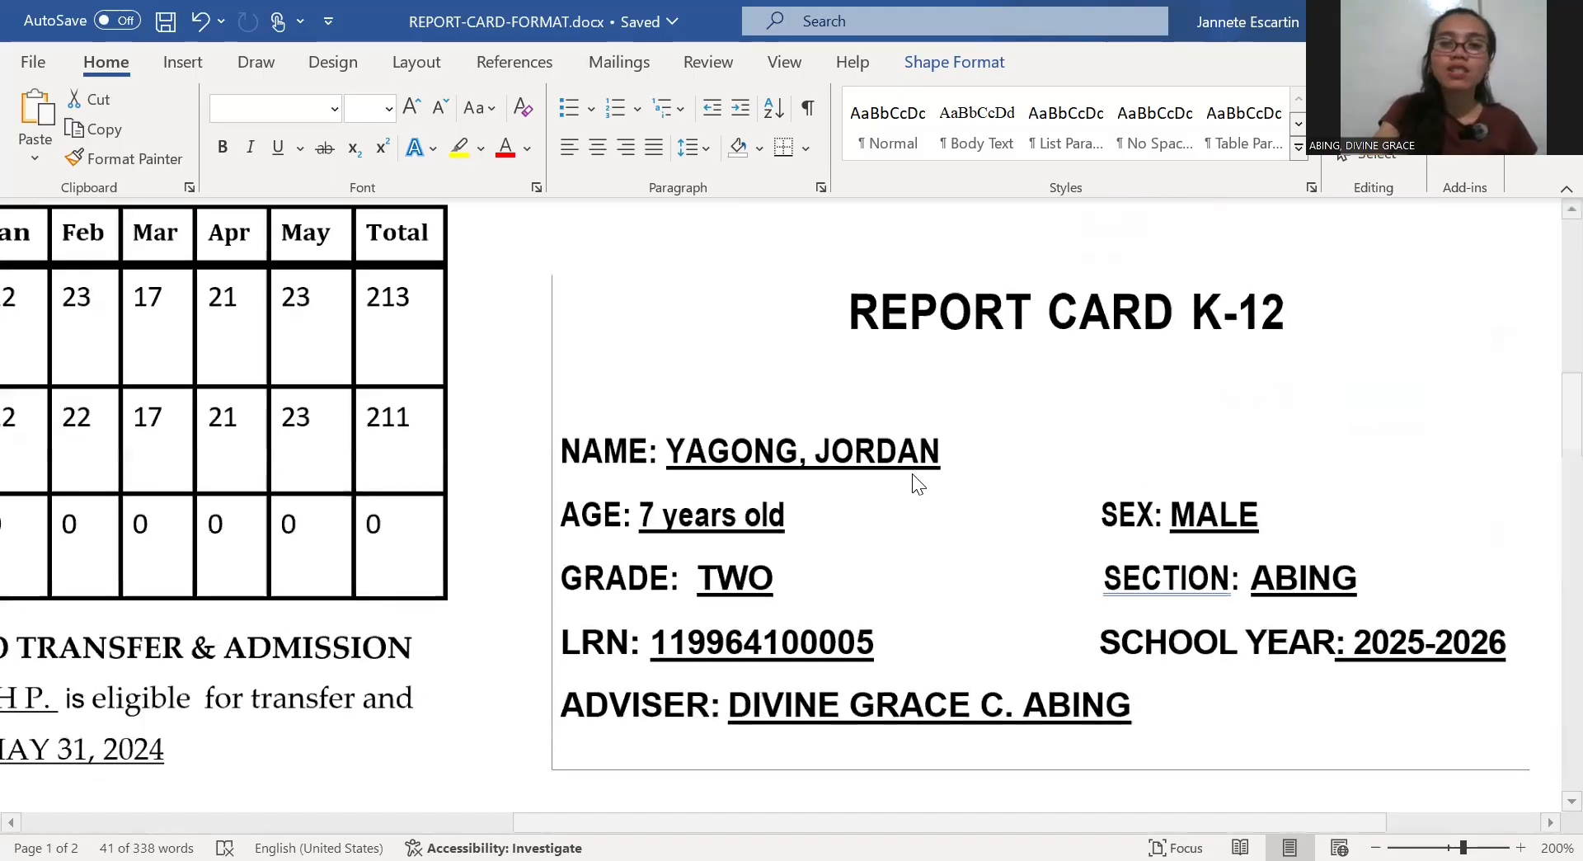
{"action": "scroll", "coordinate": [918, 485], "scroll_direction": "up", "scroll_amount": 4}
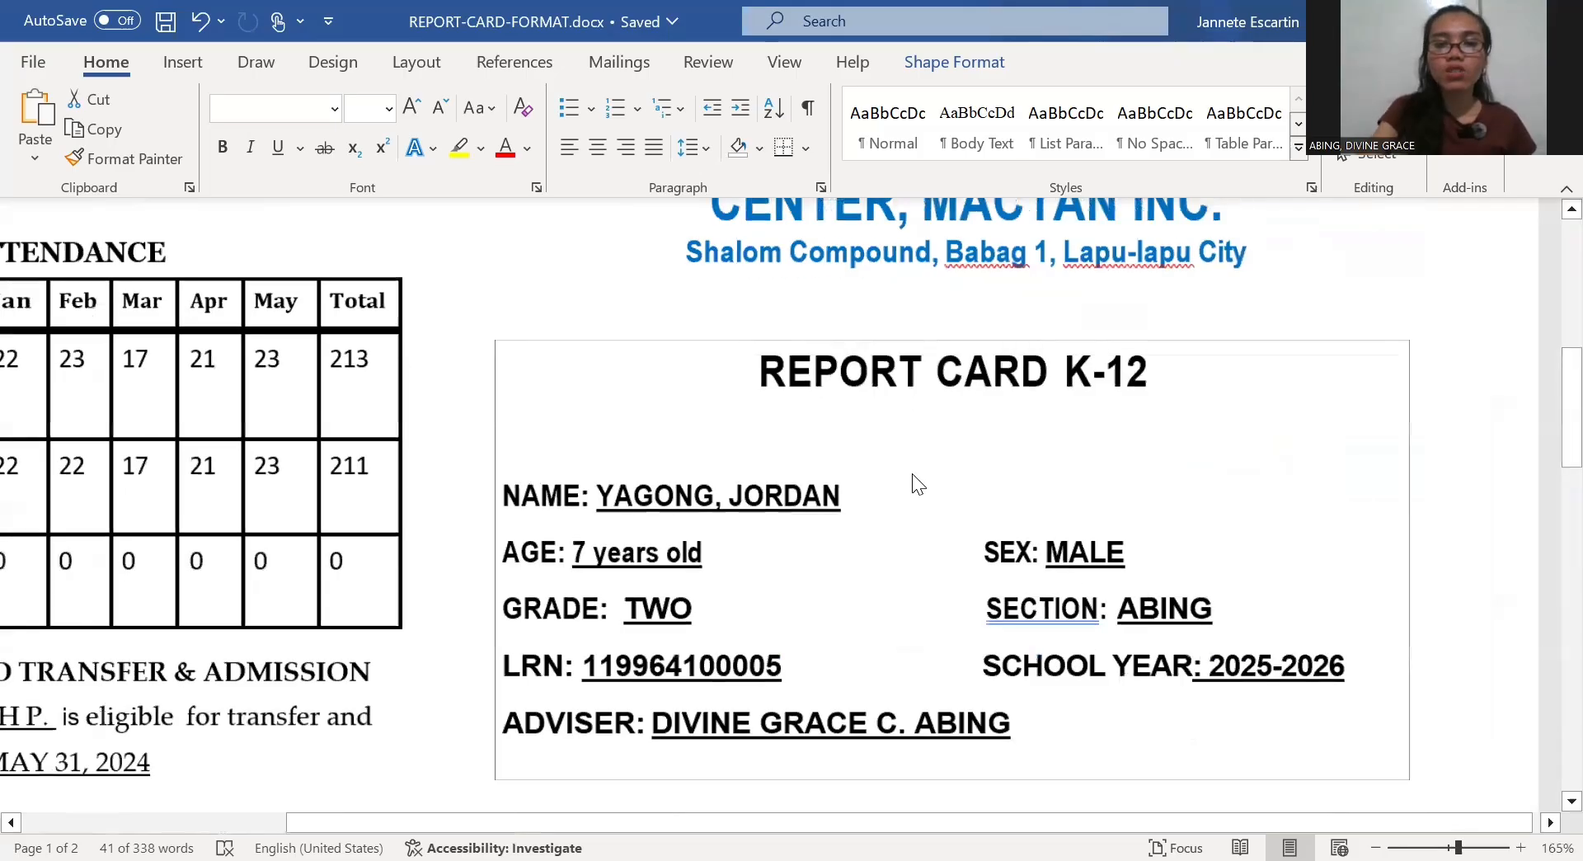
{"action": "scroll", "coordinate": [917, 484], "scroll_direction": "up", "scroll_amount": 2}
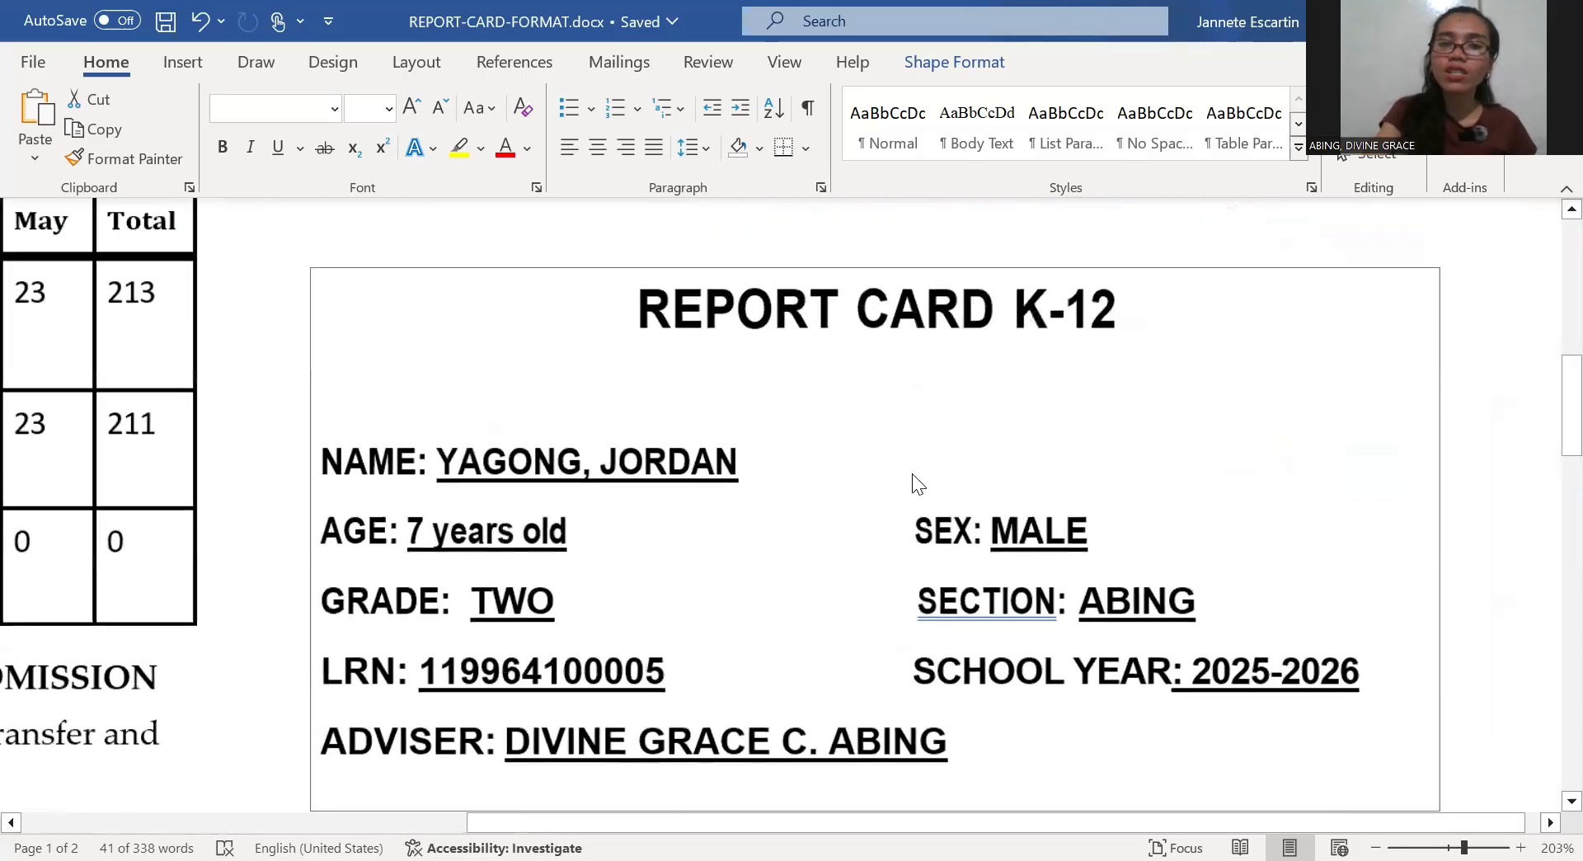
{"action": "scroll", "coordinate": [918, 485], "scroll_direction": "down", "scroll_amount": 4}
{"action": "scroll", "coordinate": [918, 485], "scroll_direction": "down", "scroll_amount": 3}
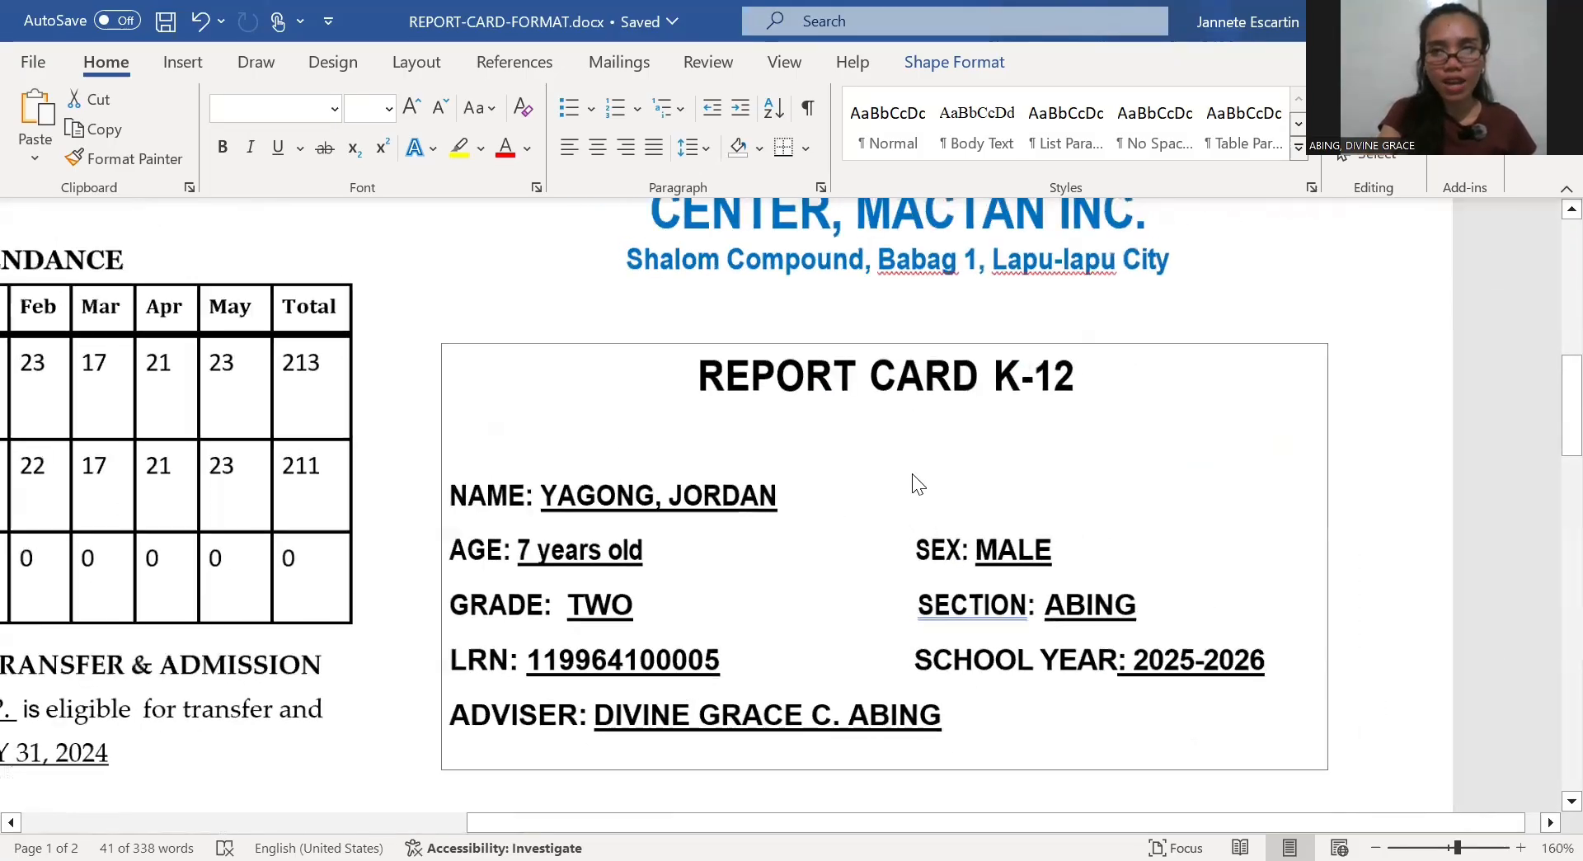
Look over the learning progress and observed values tables on page 2, and the attendance report on page 1
{"action": "scroll", "coordinate": [917, 485], "scroll_direction": "down", "scroll_amount": 4}
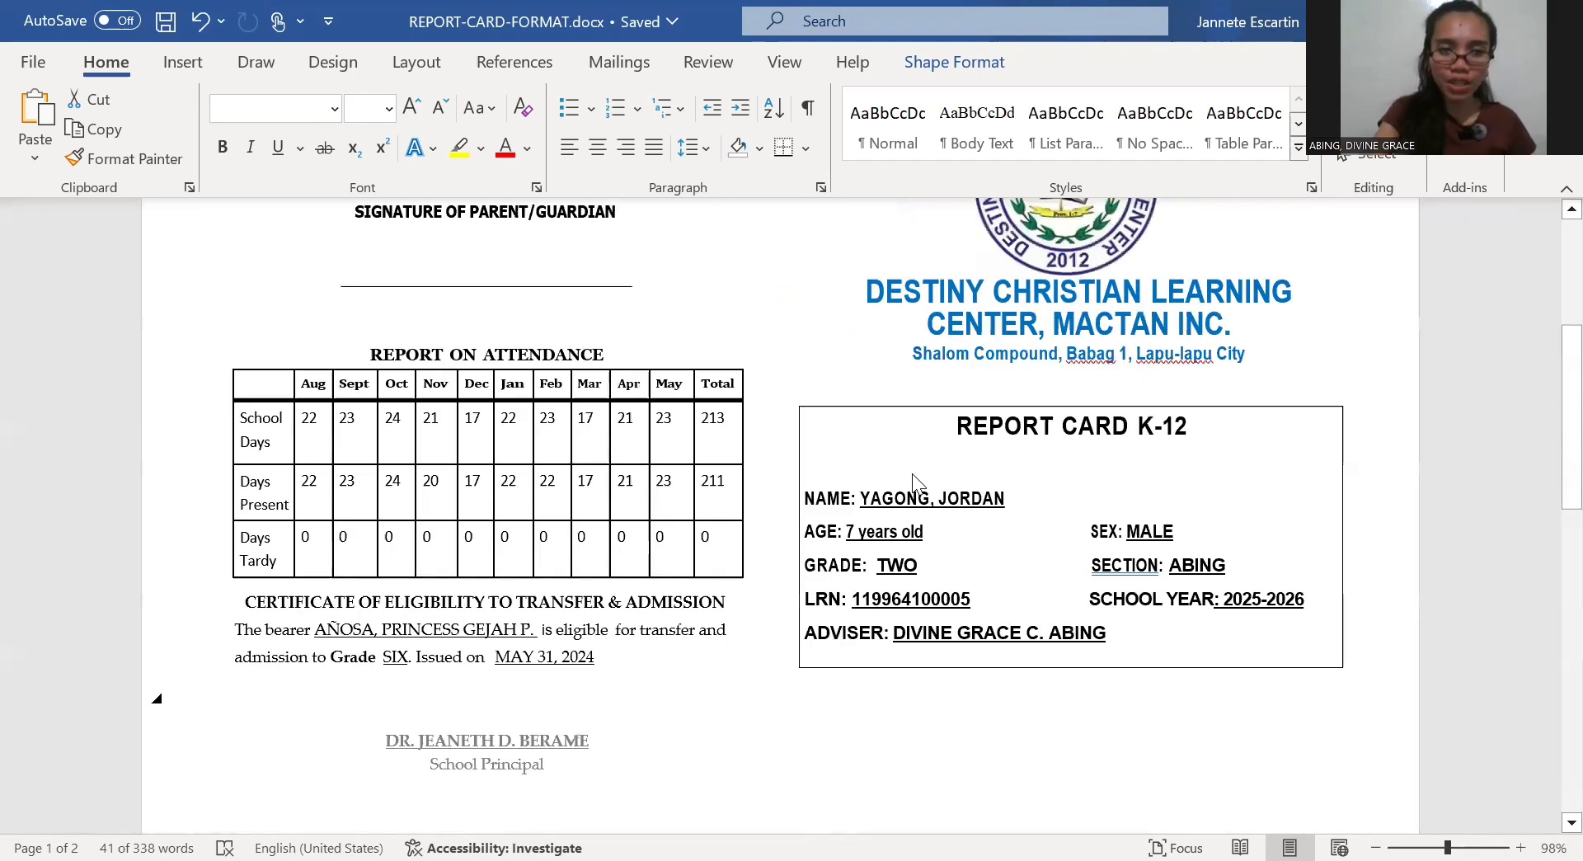
{"action": "scroll", "coordinate": [918, 485], "scroll_direction": "down", "scroll_amount": 3}
{"action": "scroll", "coordinate": [914, 478], "scroll_direction": "down", "scroll_amount": 3}
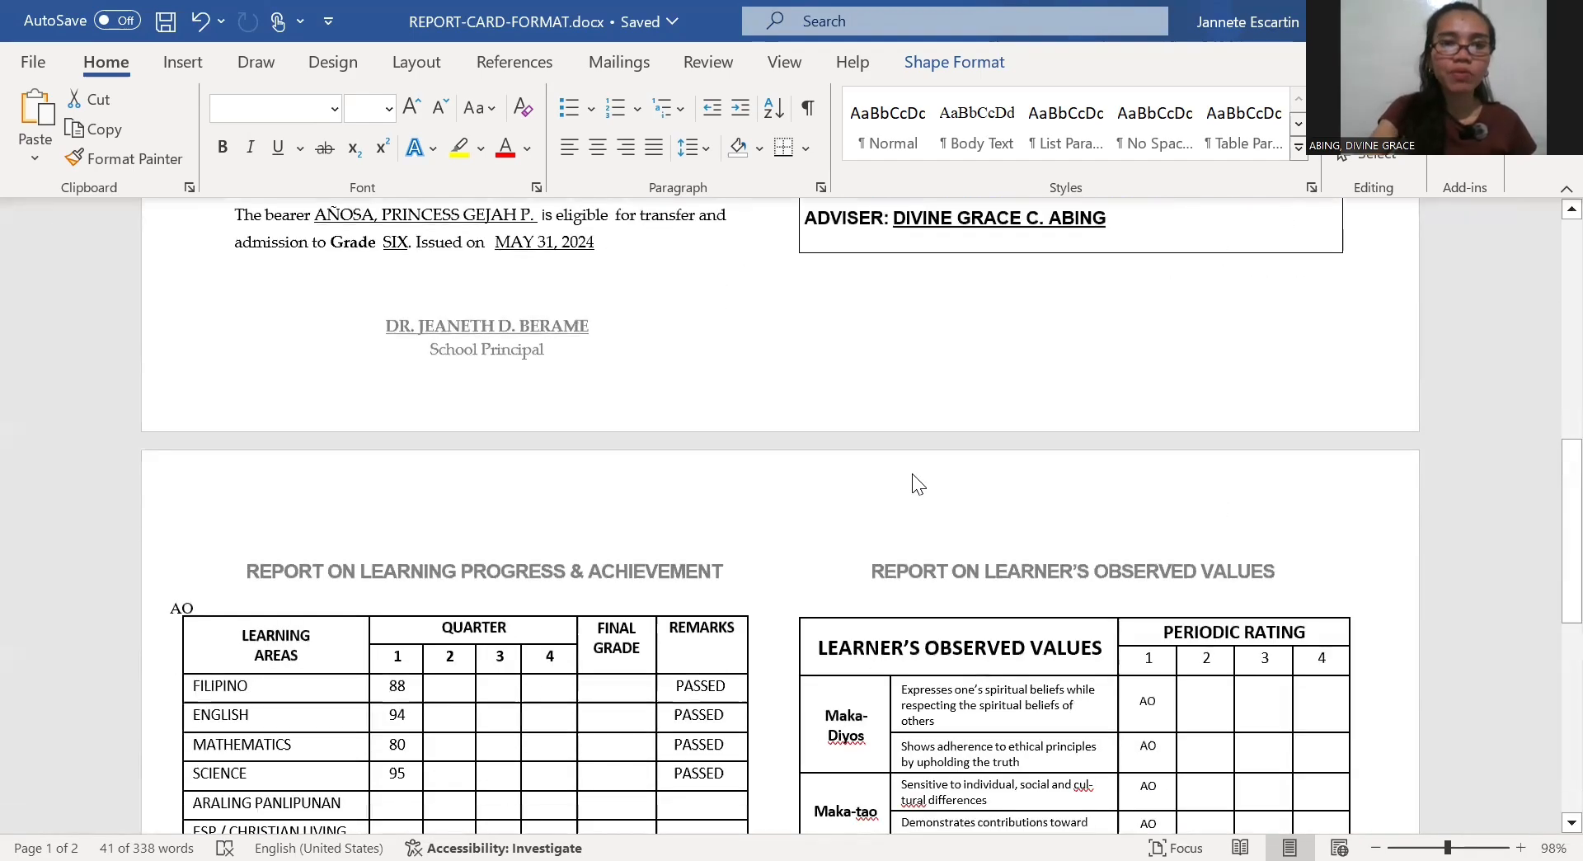
{"action": "scroll", "coordinate": [914, 478], "scroll_direction": "up", "scroll_amount": 10}
{"action": "scroll", "coordinate": [918, 485], "scroll_direction": "down", "scroll_amount": 2}
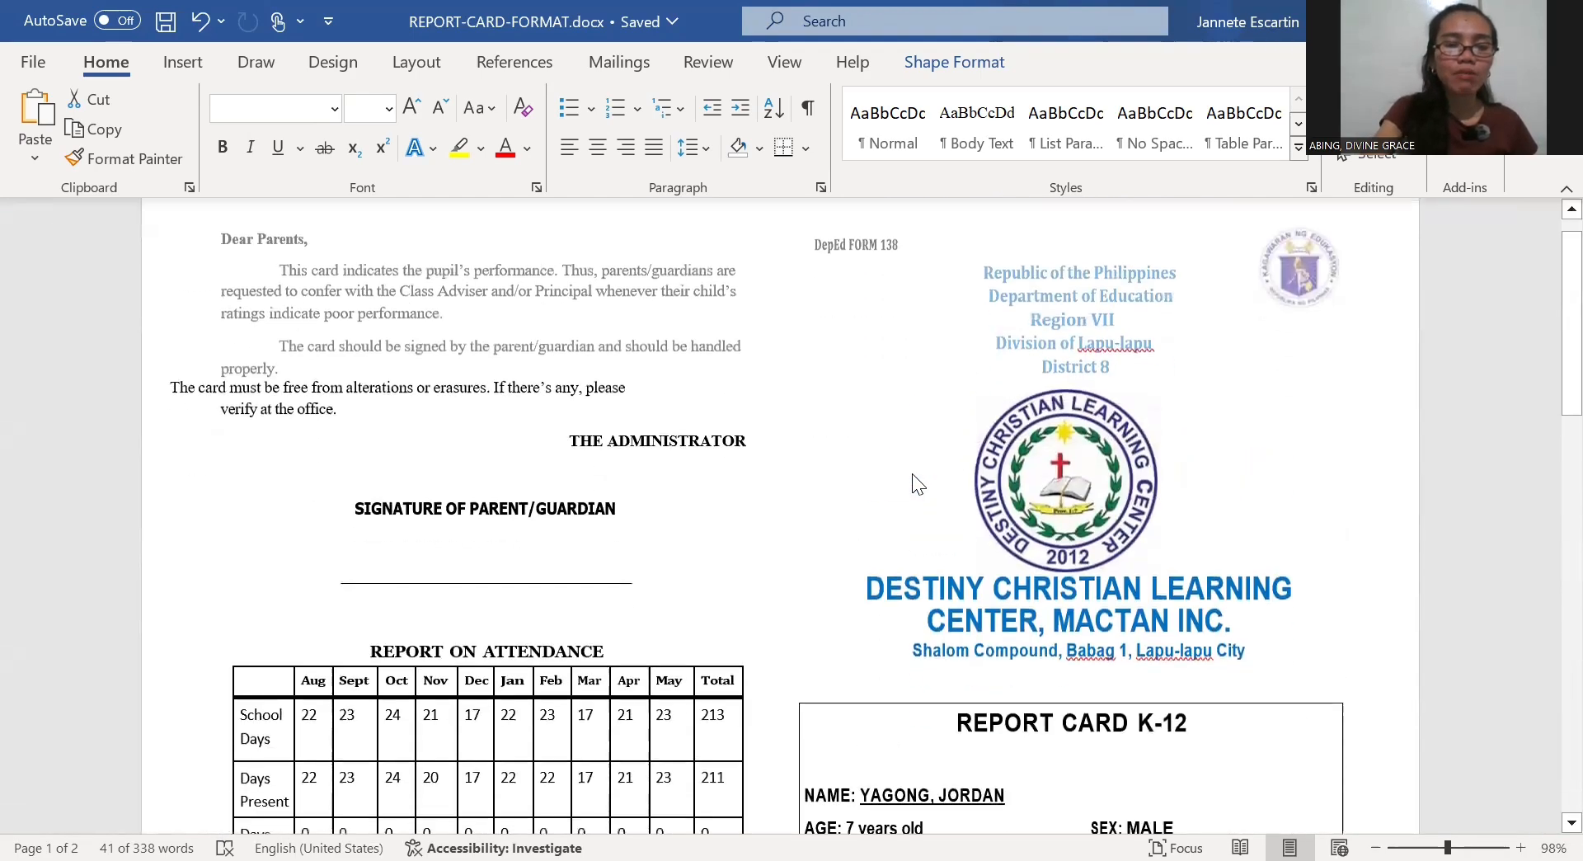
{"action": "scroll", "coordinate": [913, 476], "scroll_direction": "down", "scroll_amount": 1}
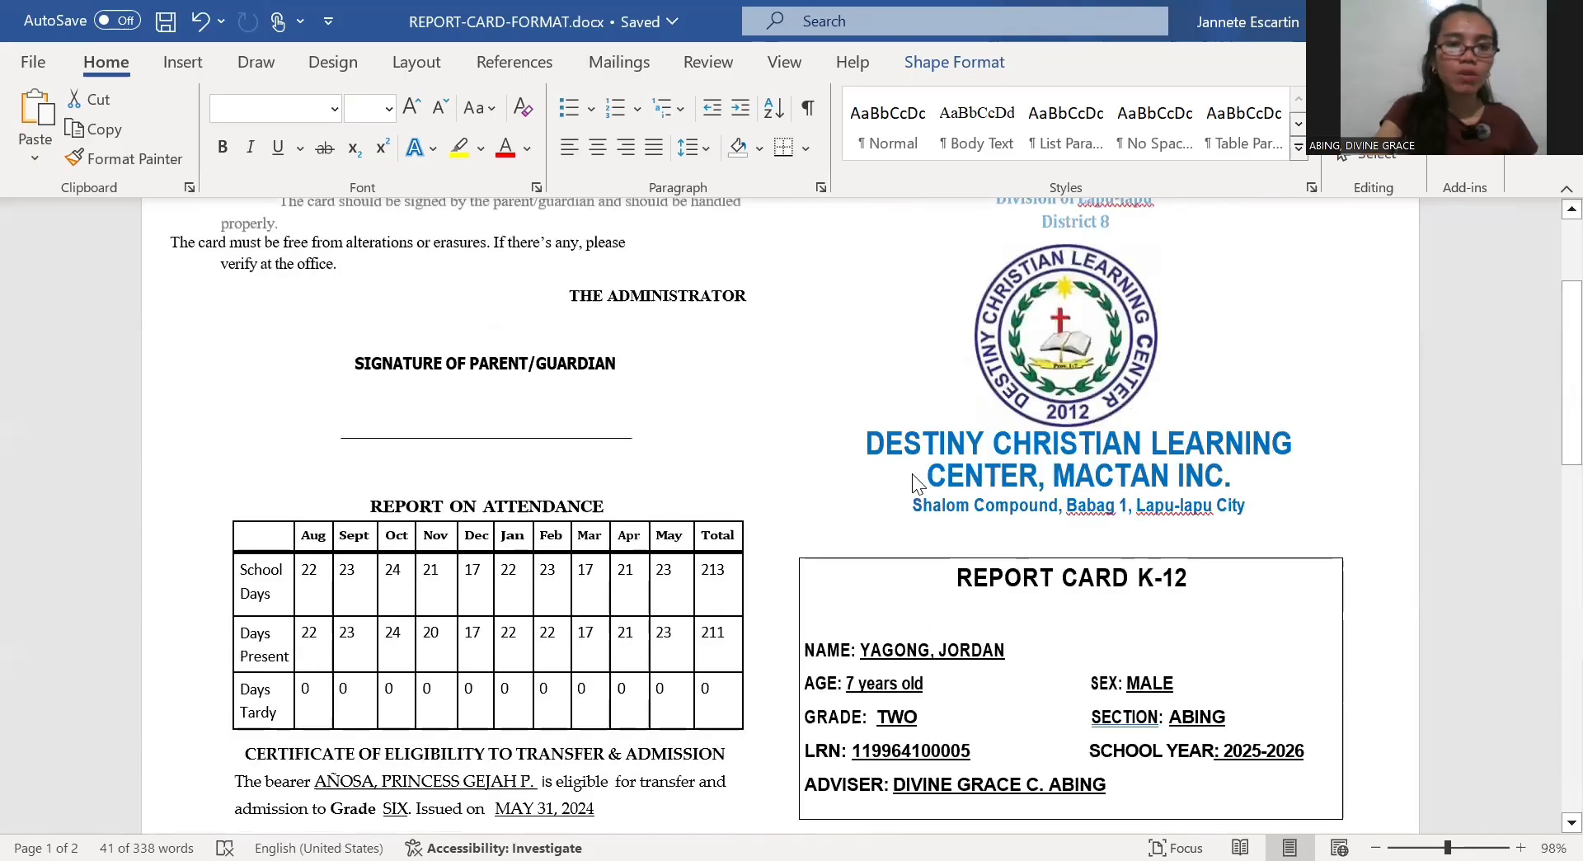
{"action": "scroll", "coordinate": [913, 476], "scroll_direction": "up", "scroll_amount": 4}
{"action": "scroll", "coordinate": [918, 485], "scroll_direction": "down", "scroll_amount": 1}
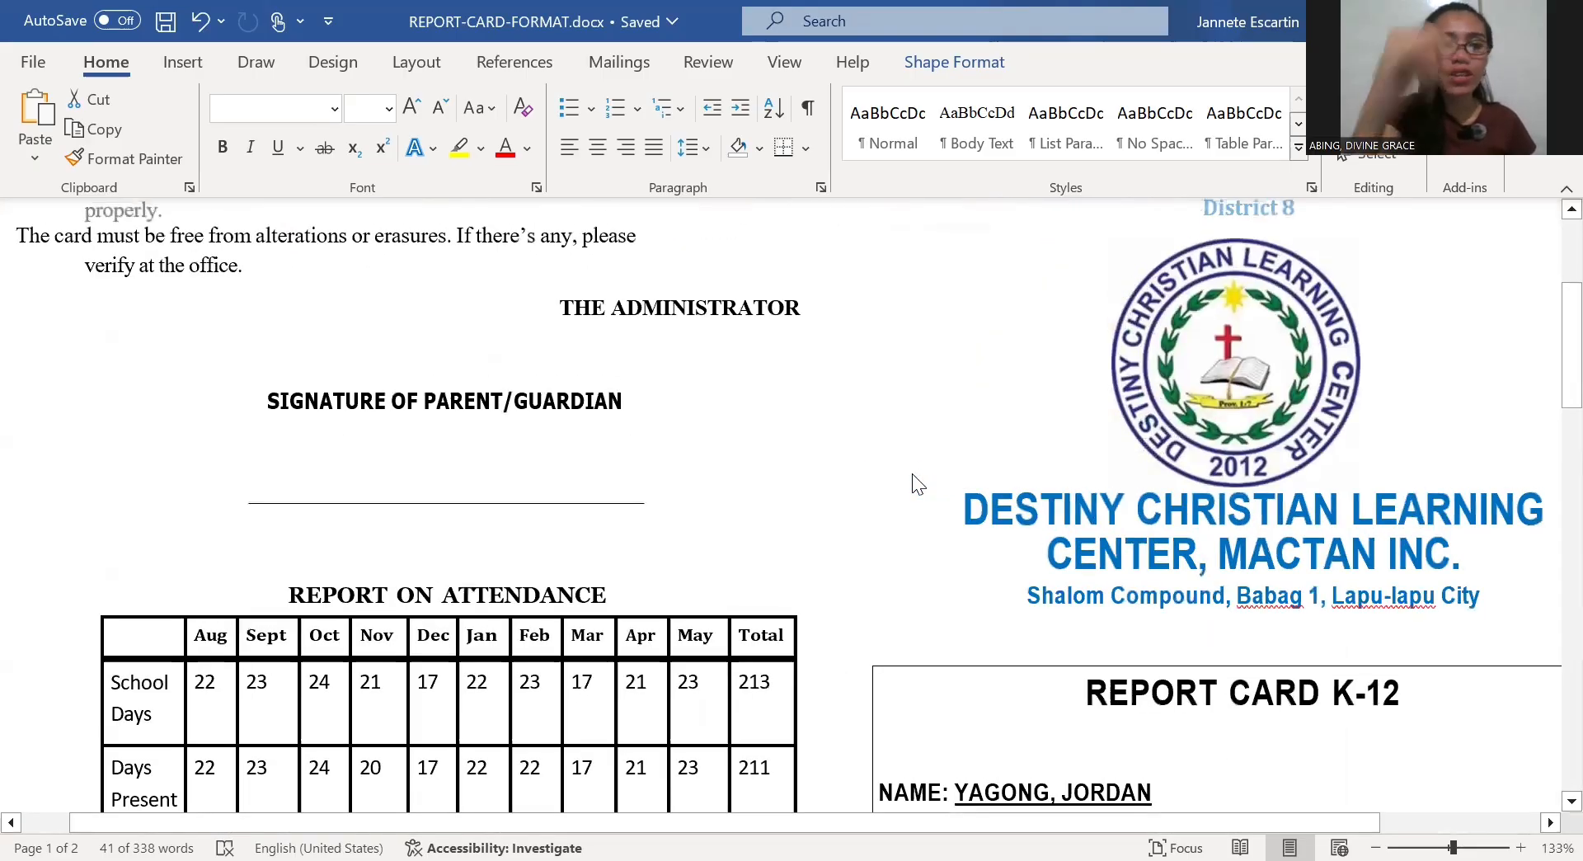
{"action": "scroll", "coordinate": [918, 485], "scroll_direction": "down", "scroll_amount": 4}
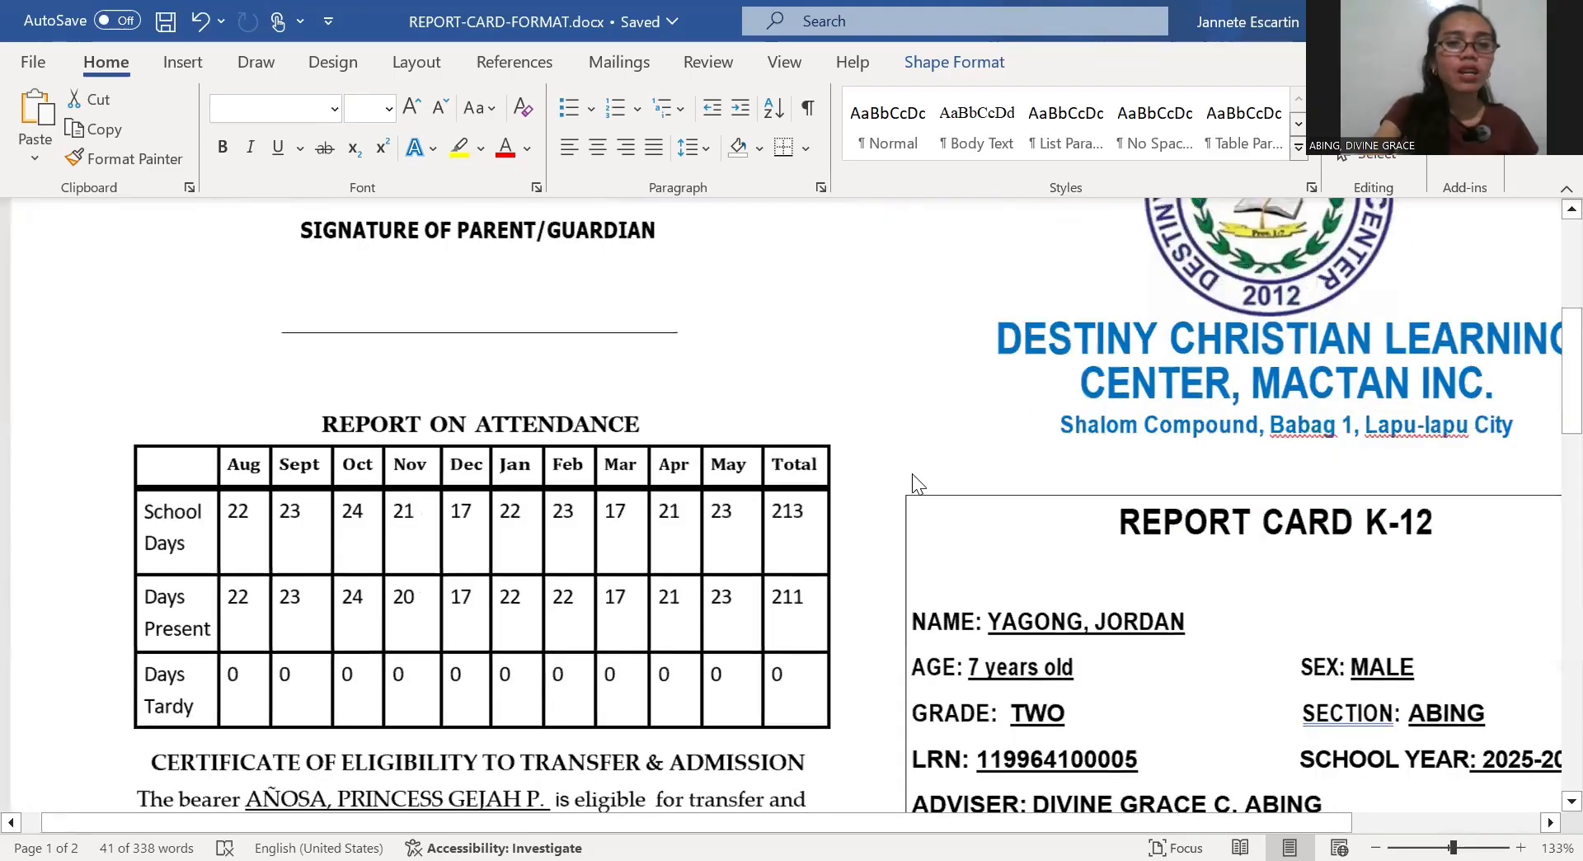
Examine the attendance table's monthly school days, days present and days tardy, and the certificate of eligibility to transfer below it
{"action": "scroll", "coordinate": [918, 485], "scroll_direction": "up", "scroll_amount": 4}
{"action": "scroll", "coordinate": [918, 485], "scroll_direction": "down", "scroll_amount": 1}
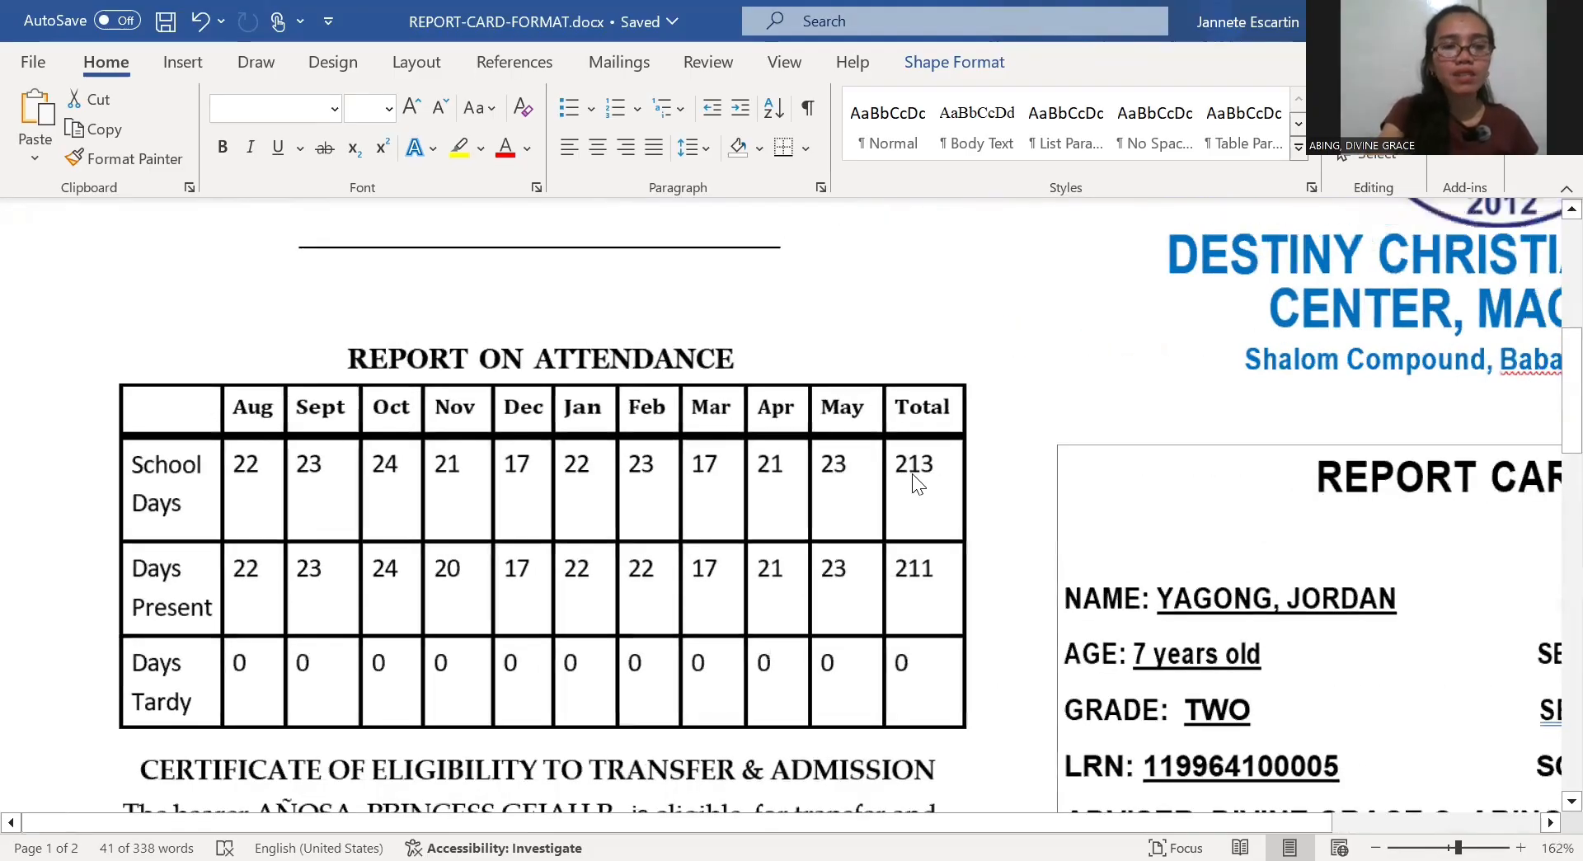
{"action": "scroll", "coordinate": [918, 485], "scroll_direction": "down", "scroll_amount": 1}
{"action": "scroll", "coordinate": [918, 484], "scroll_direction": "up", "scroll_amount": 2}
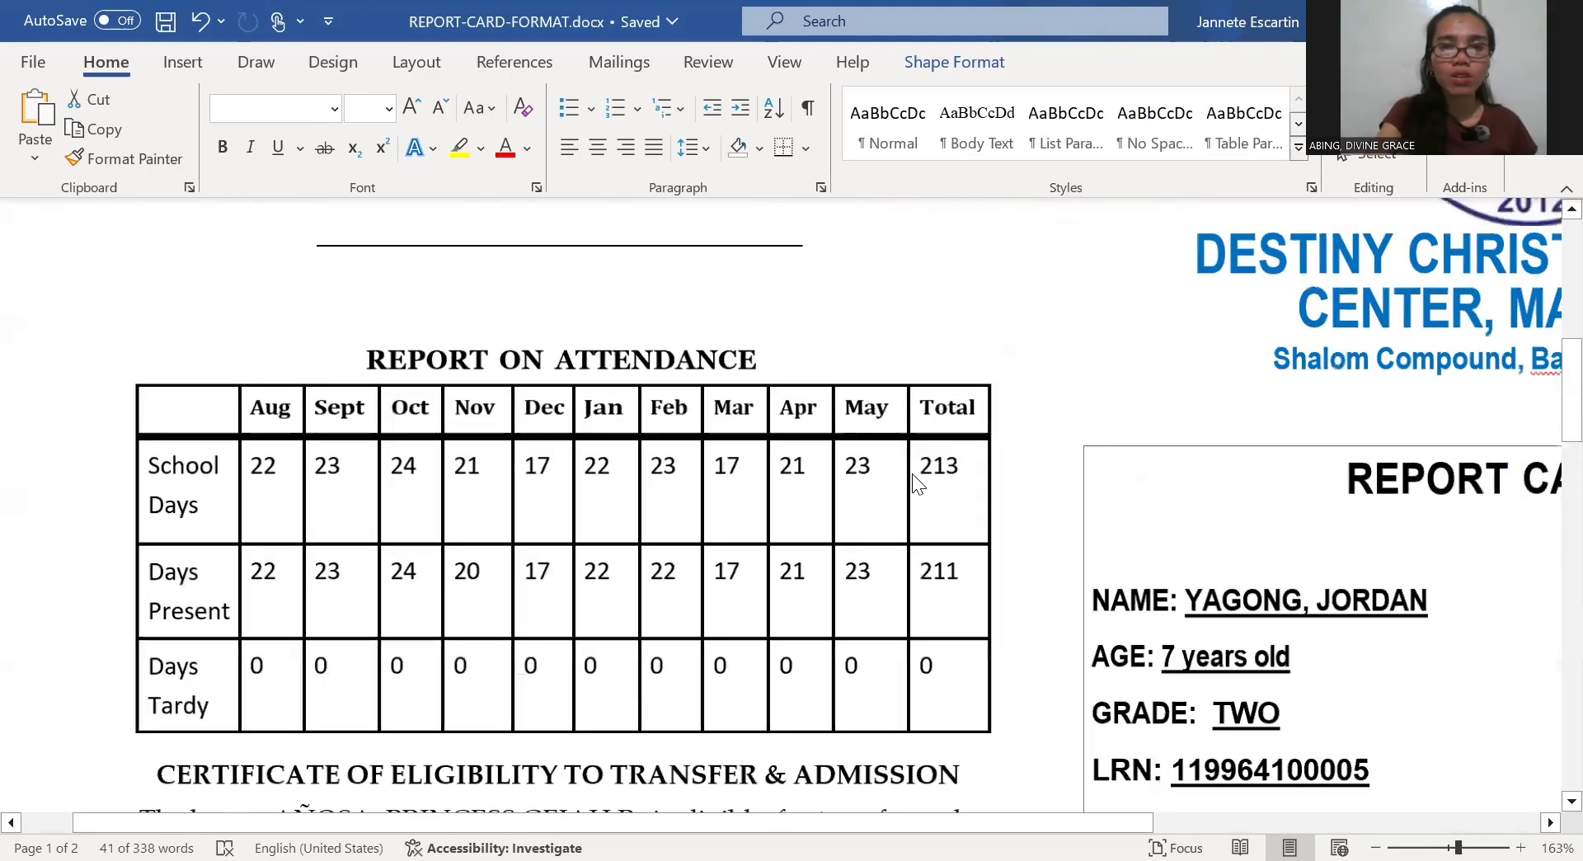
{"action": "scroll", "coordinate": [918, 485], "scroll_direction": "up", "scroll_amount": 2}
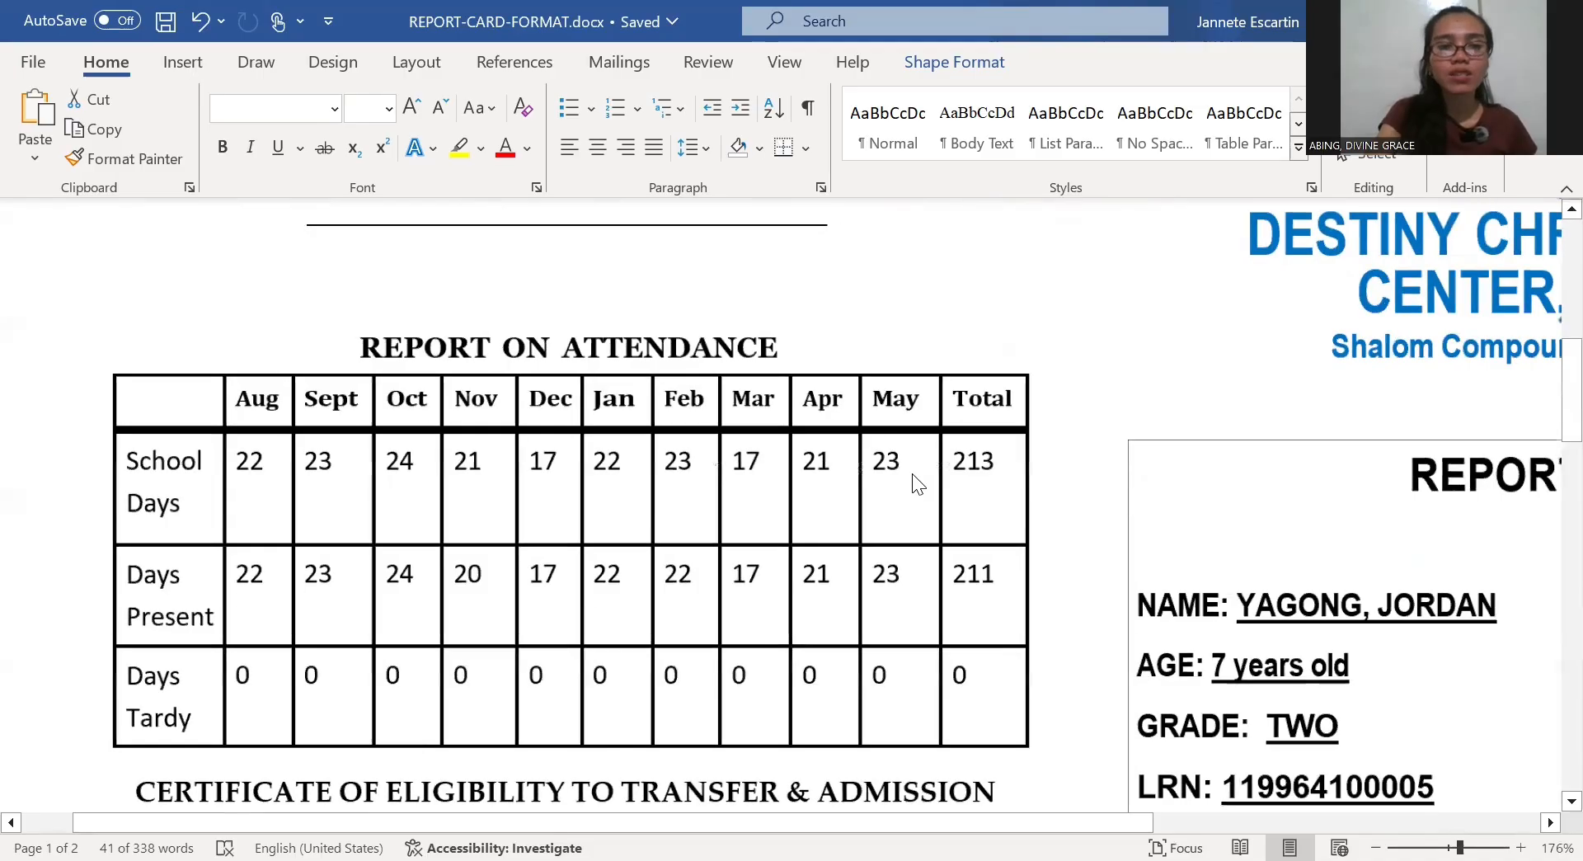
{"action": "scroll", "coordinate": [918, 485], "scroll_direction": "up", "scroll_amount": 3}
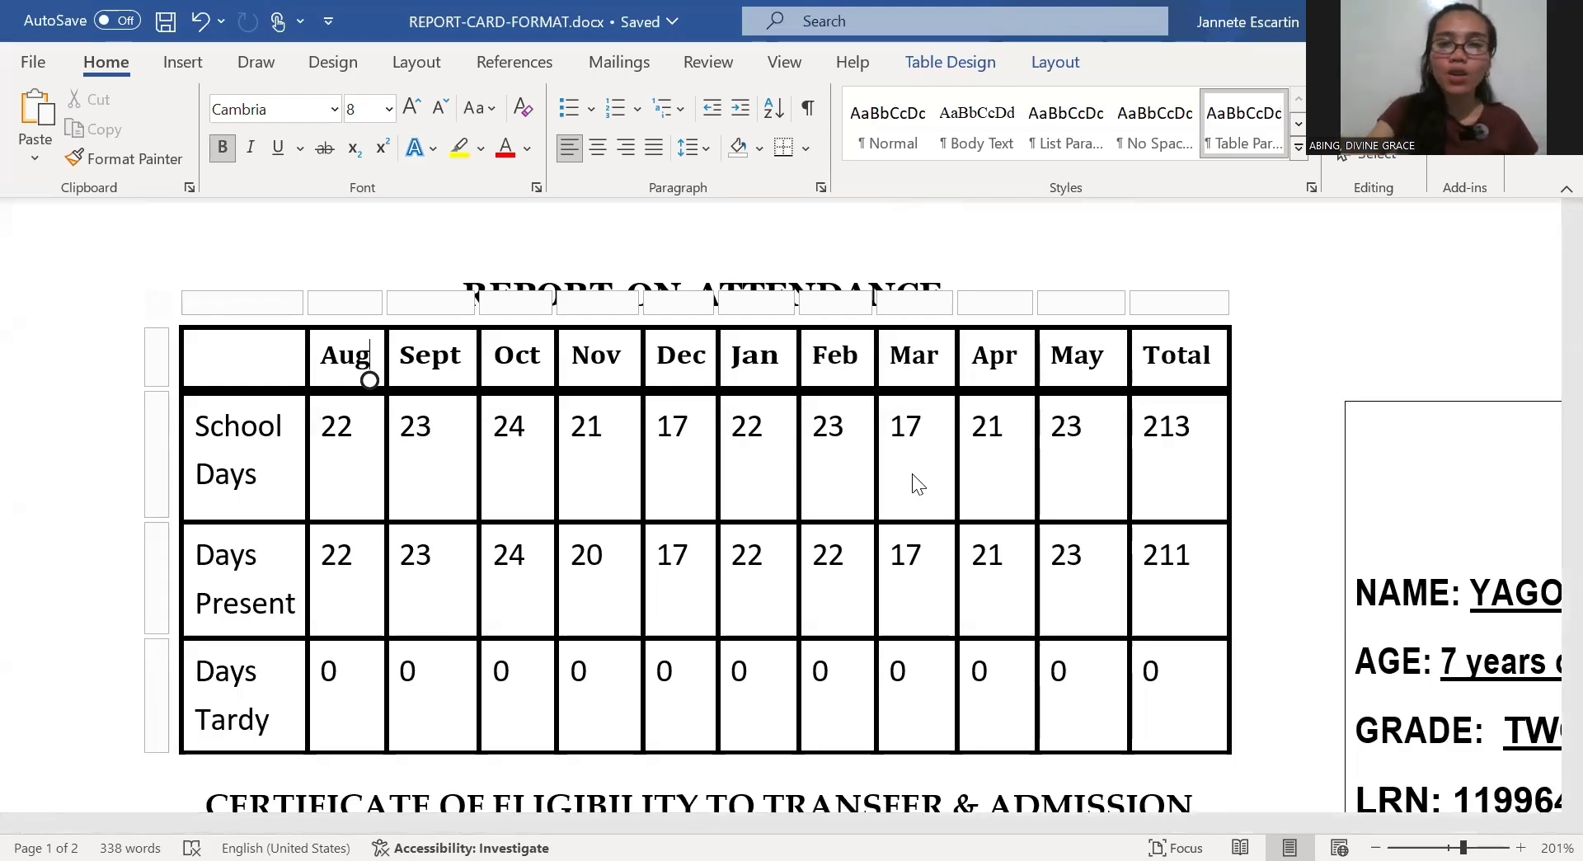
{"action": "scroll", "coordinate": [918, 484], "scroll_direction": "down", "scroll_amount": 6}
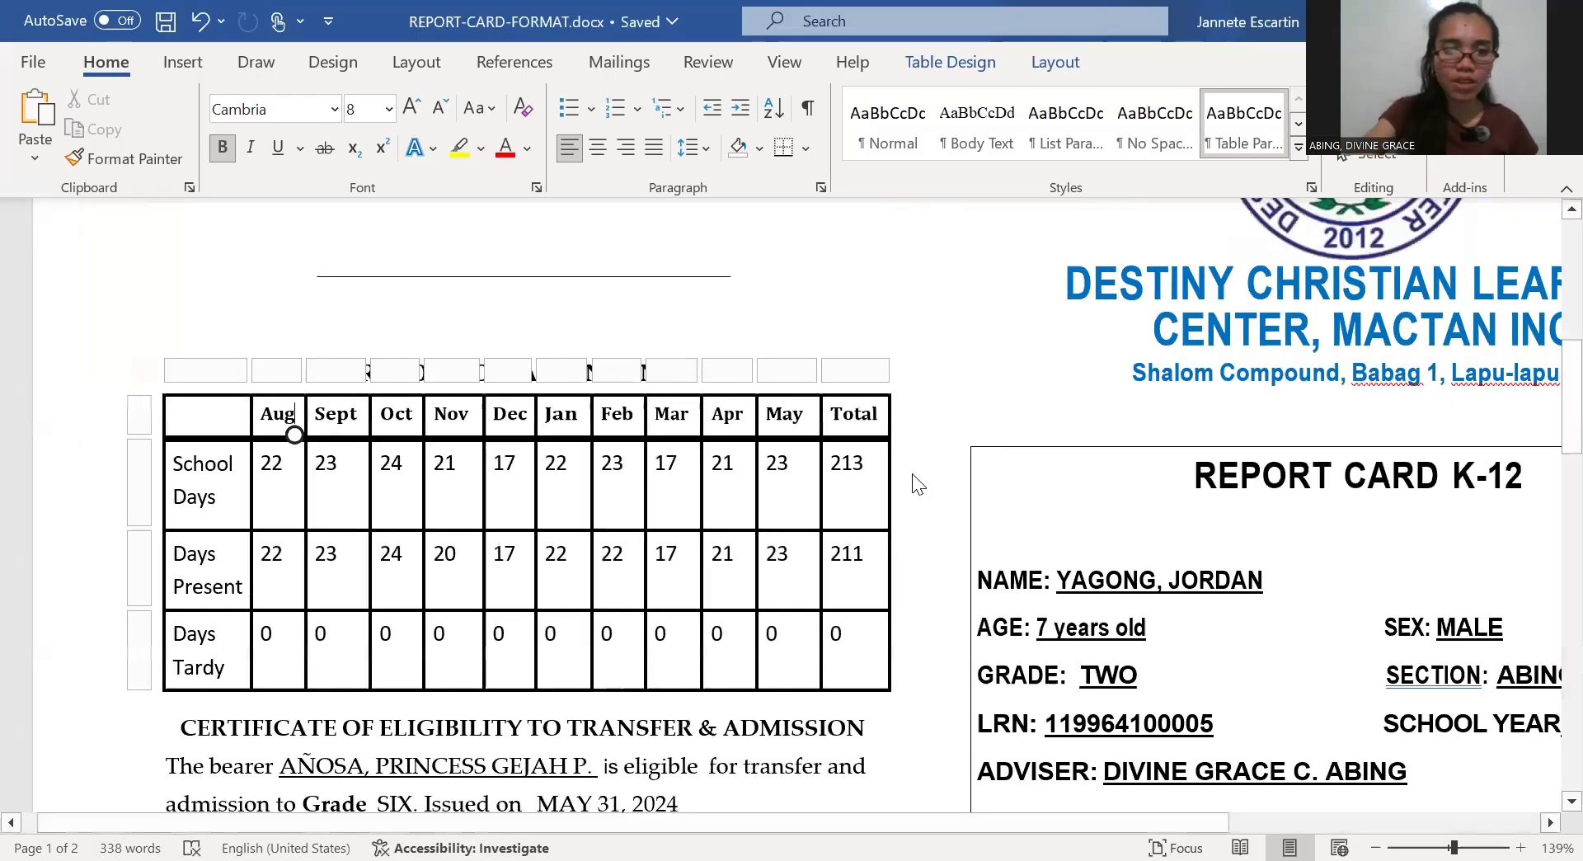
{"action": "scroll", "coordinate": [917, 484], "scroll_direction": "down", "scroll_amount": 3}
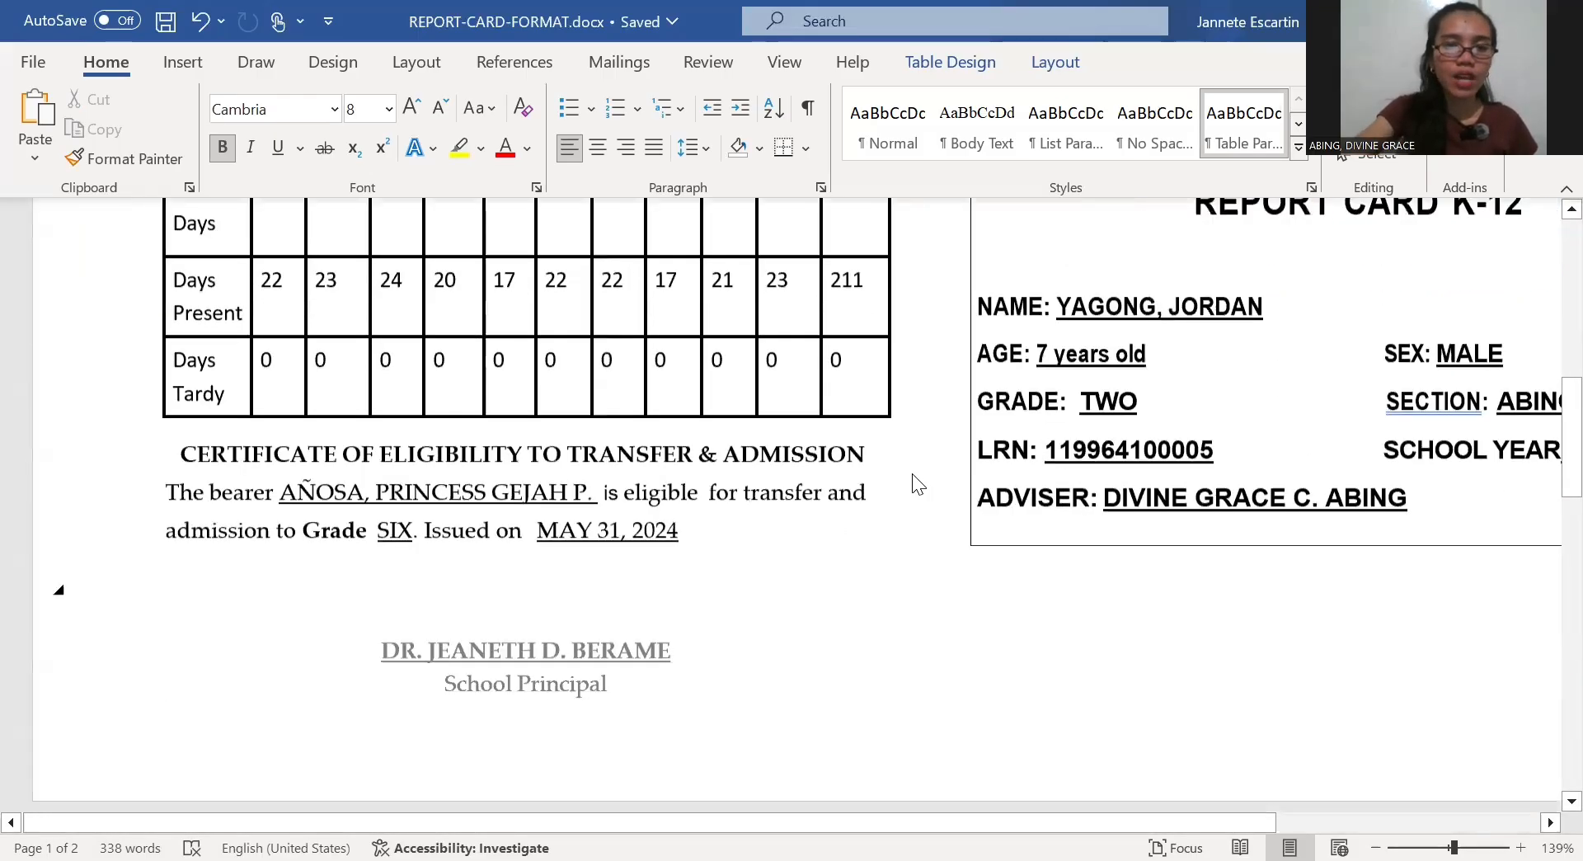
Review the learning progress and achievement table on page 2, including the quarter grades and remarks, and the descriptors and grading scale beneath it
{"action": "scroll", "coordinate": [918, 484], "scroll_direction": "down", "scroll_amount": 8}
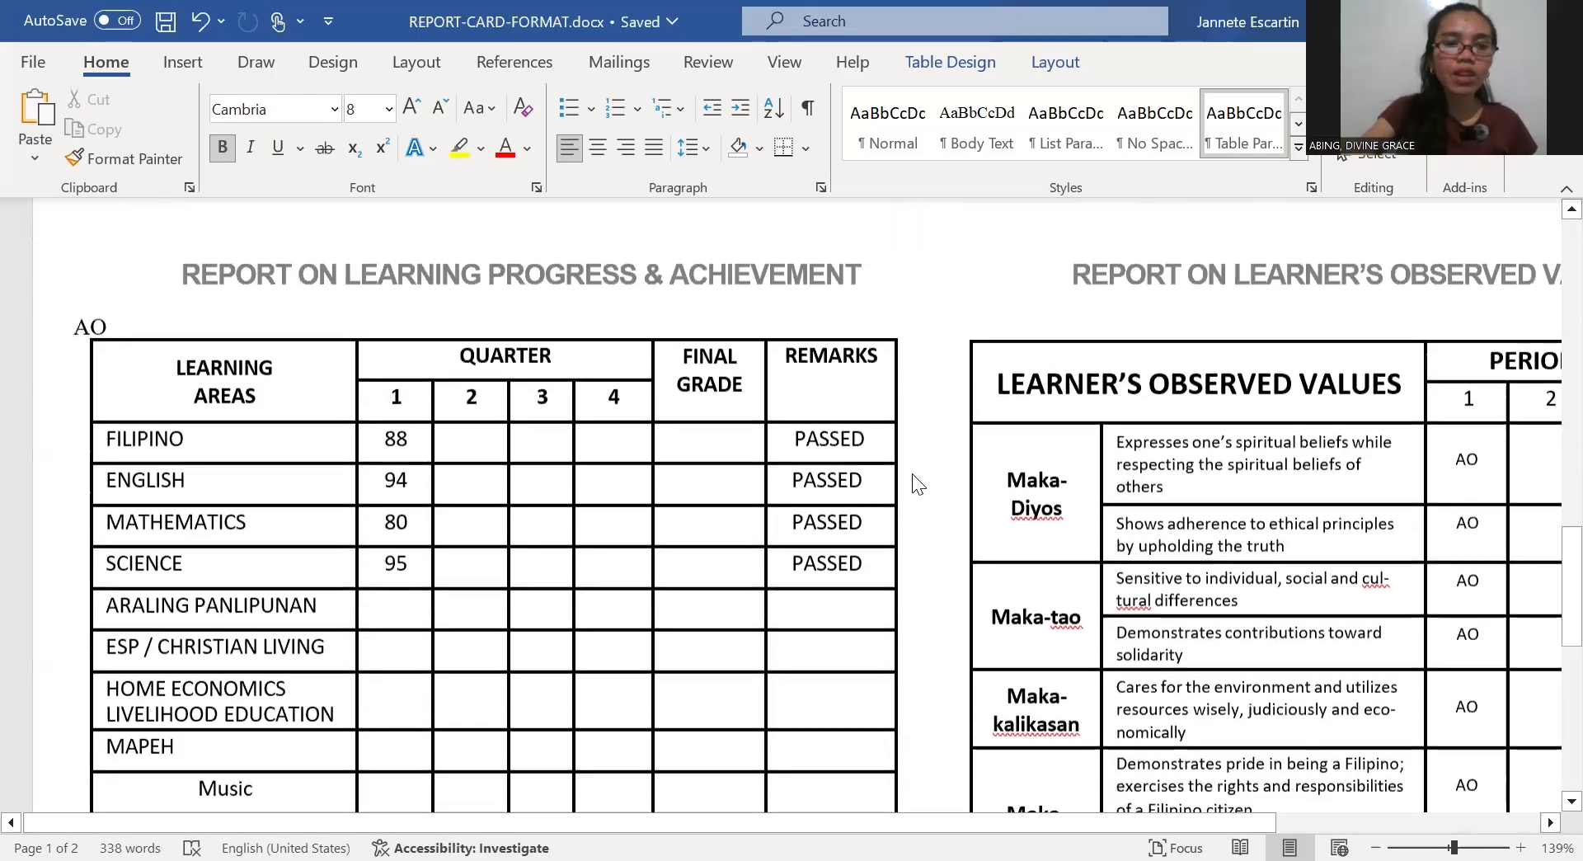
{"action": "scroll", "coordinate": [918, 484], "scroll_direction": "down", "scroll_amount": 2}
{"action": "scroll", "coordinate": [917, 484], "scroll_direction": "up", "scroll_amount": 5}
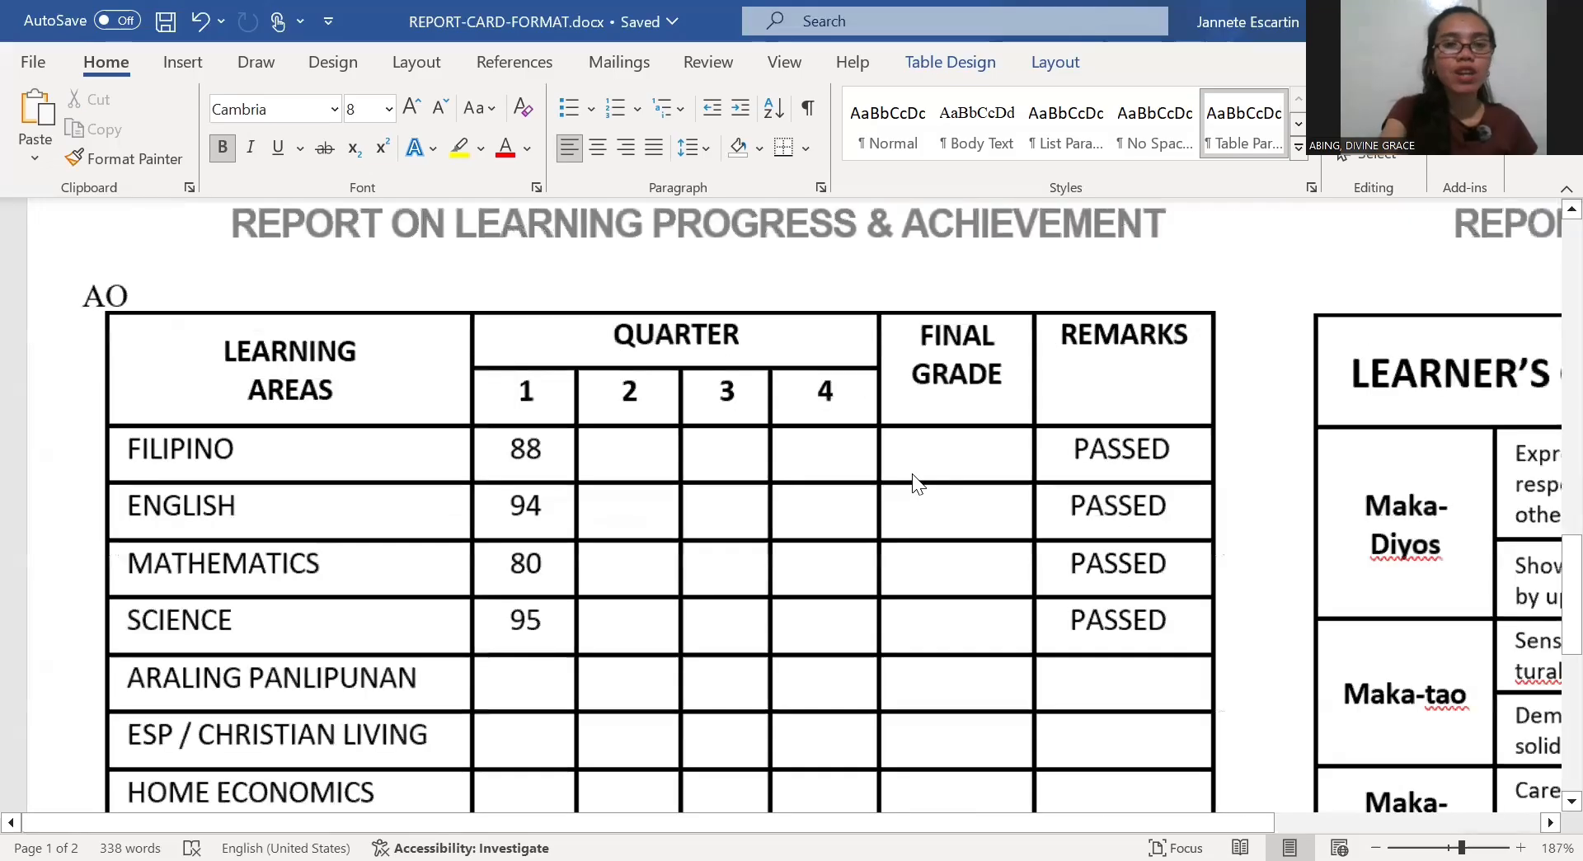
{"action": "scroll", "coordinate": [918, 484], "scroll_direction": "up", "scroll_amount": 4}
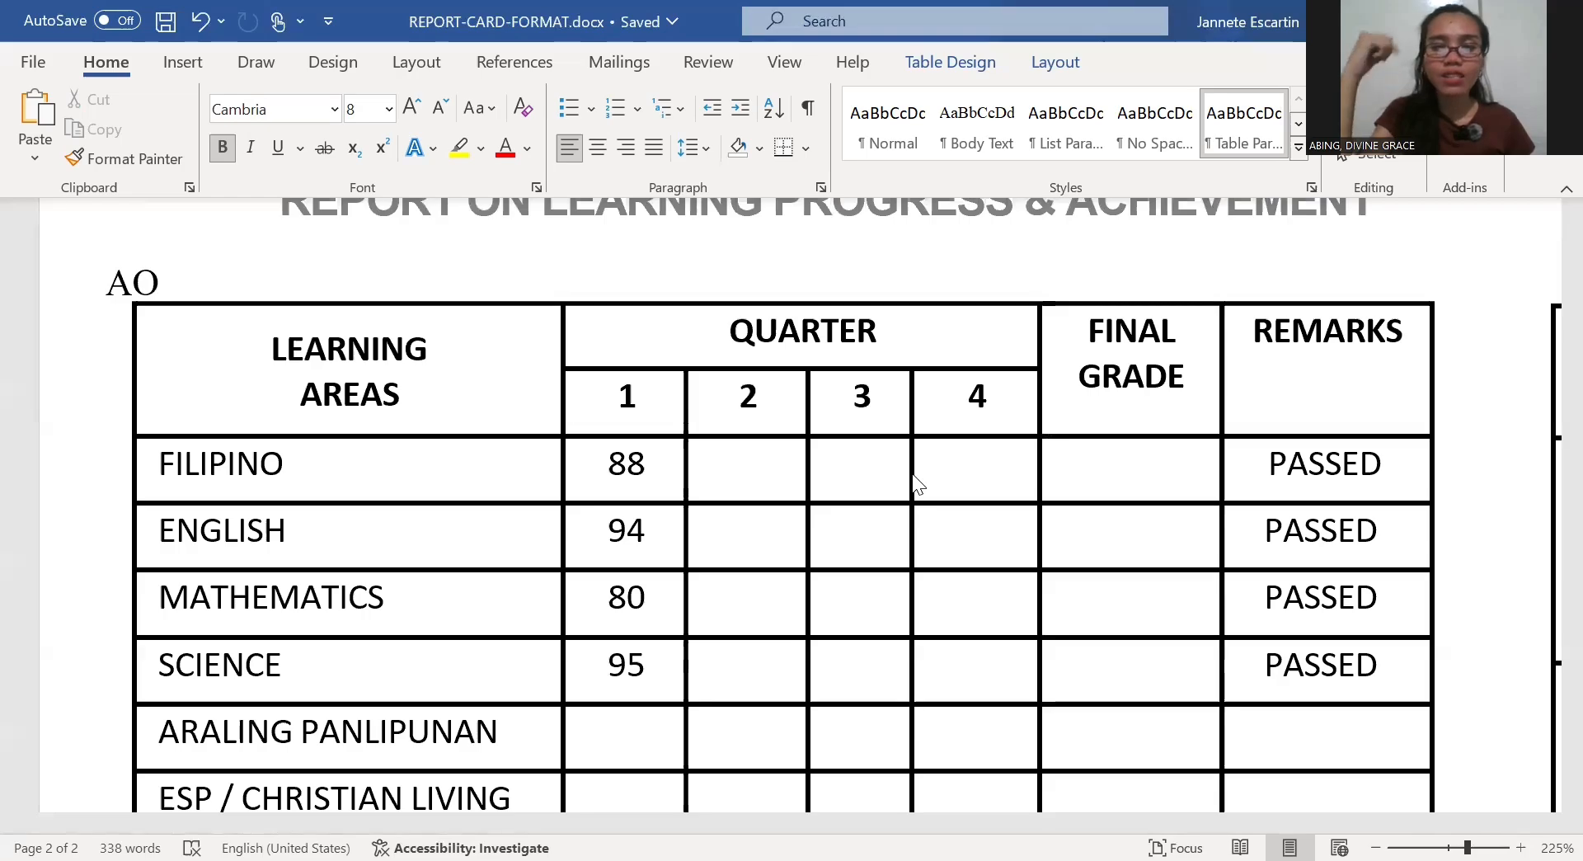
{"action": "scroll", "coordinate": [915, 483], "scroll_direction": "down", "scroll_amount": 9, "text": "ctrl"}
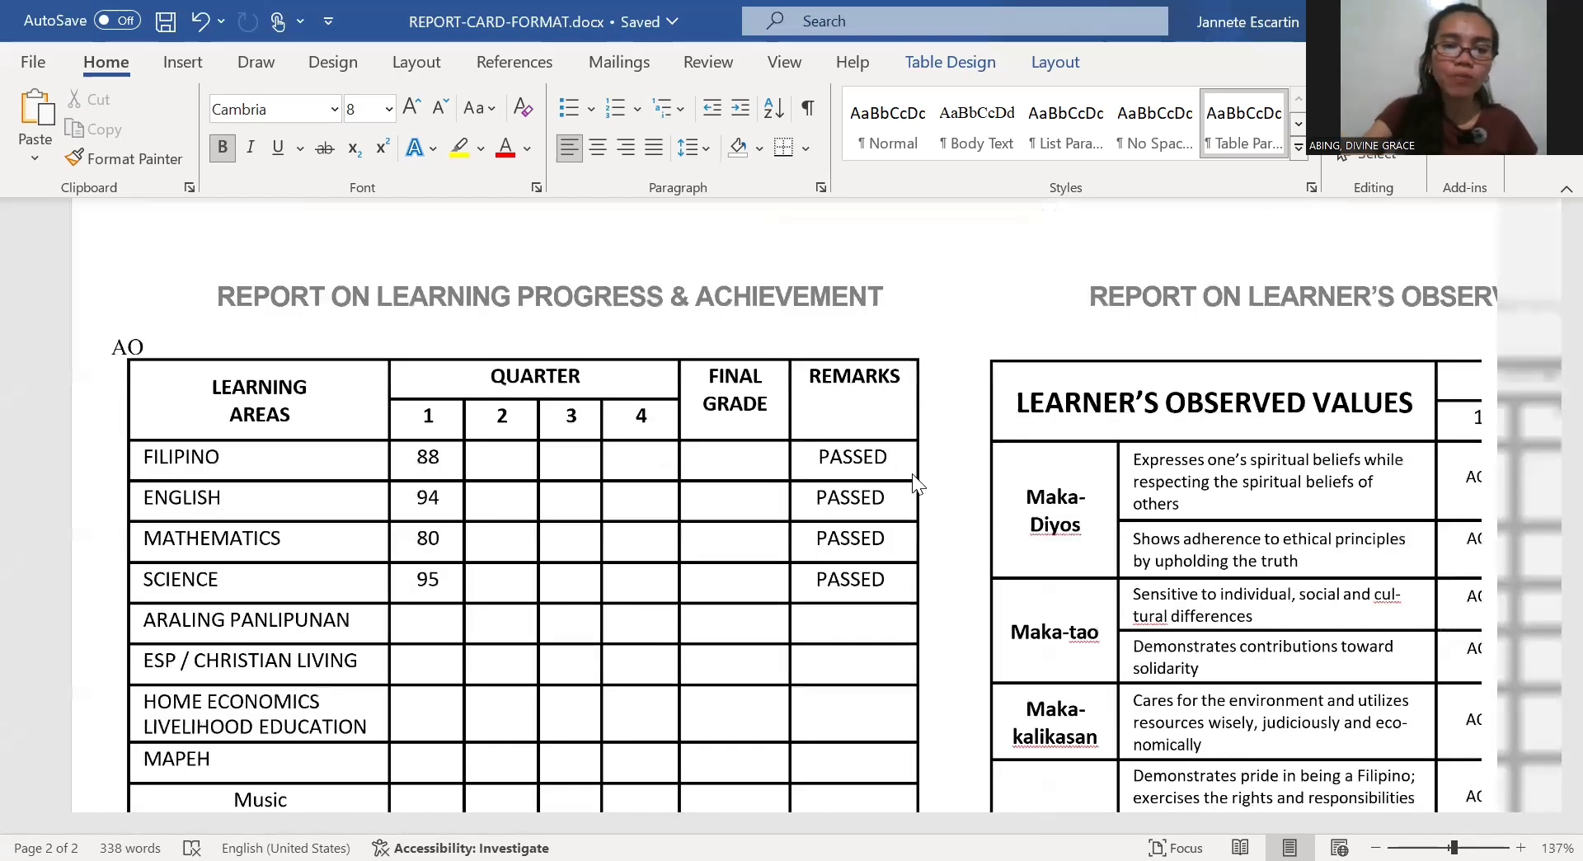
{"action": "scroll", "coordinate": [917, 482], "scroll_direction": "down", "scroll_amount": 5}
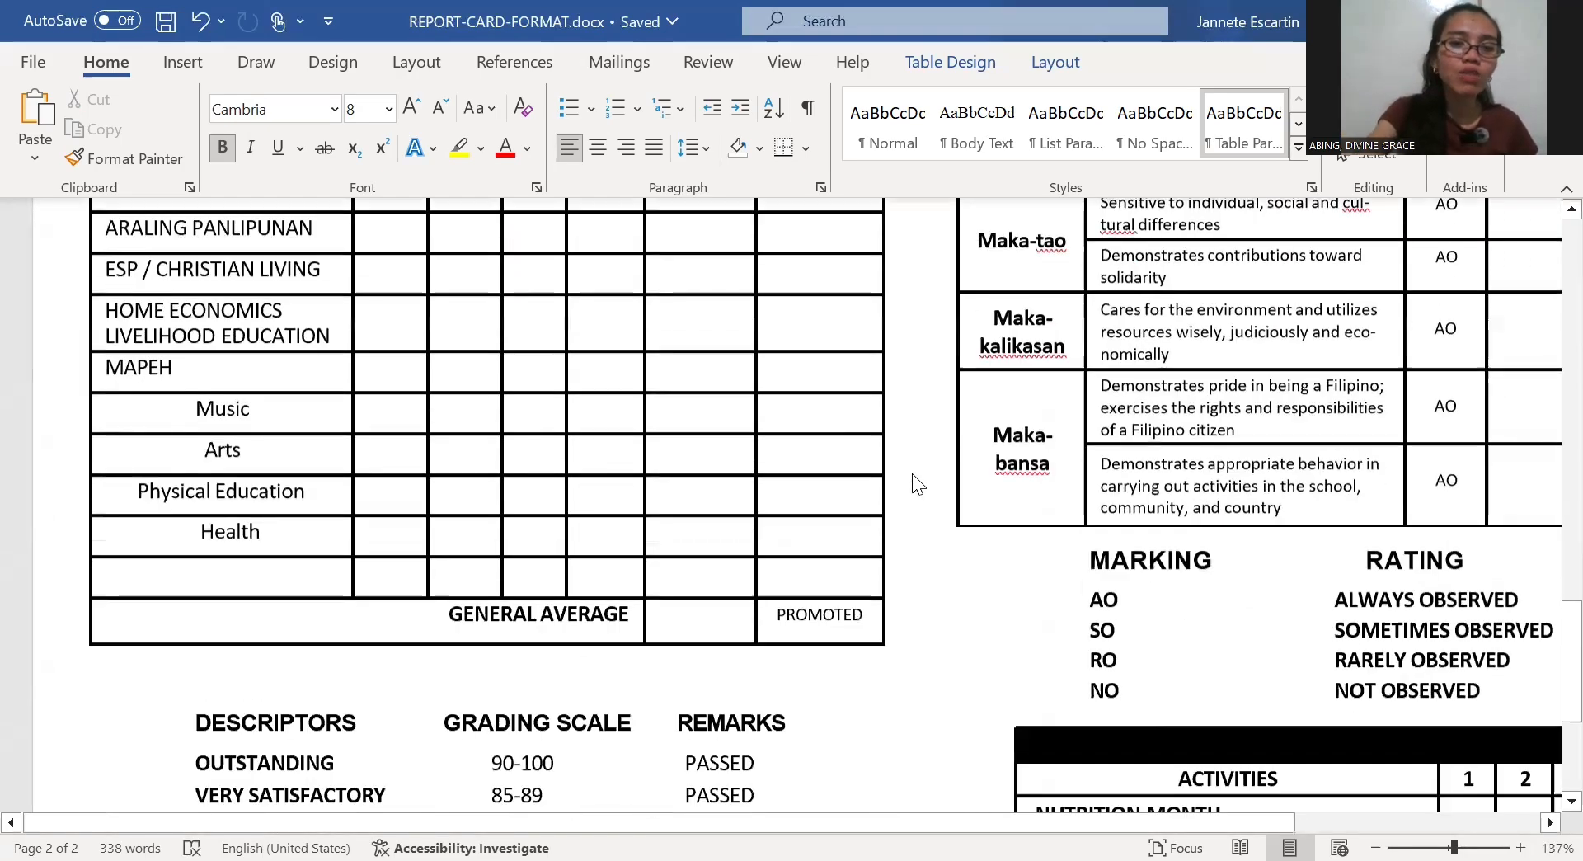
{"action": "scroll", "coordinate": [916, 483], "scroll_direction": "up", "scroll_amount": 9, "text": "ctrl"}
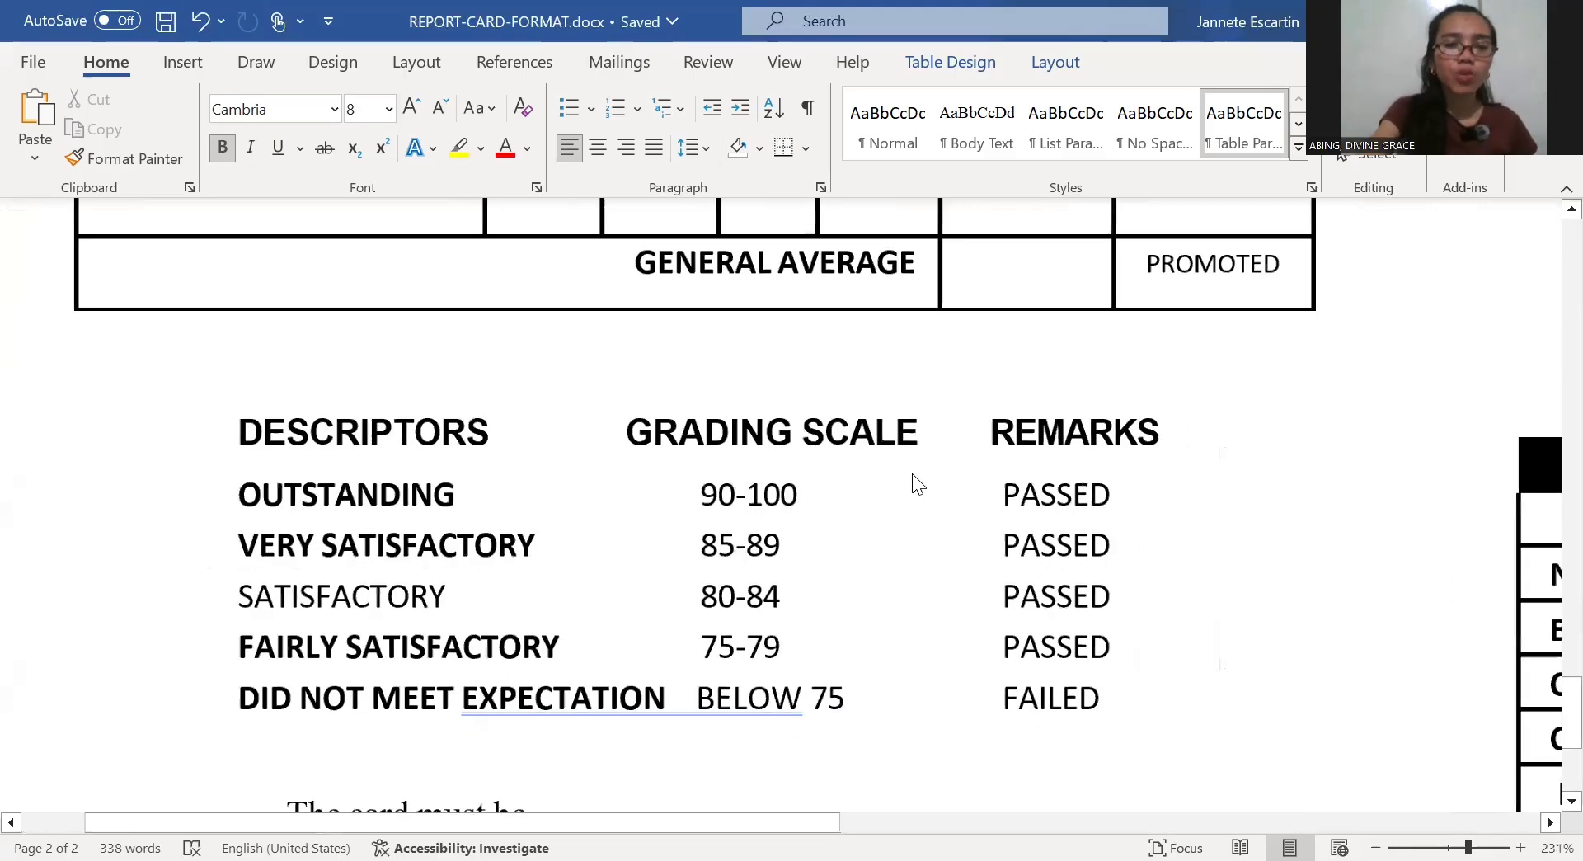
{"action": "scroll", "coordinate": [915, 482], "scroll_direction": "up", "scroll_amount": 1, "text": "ctrl"}
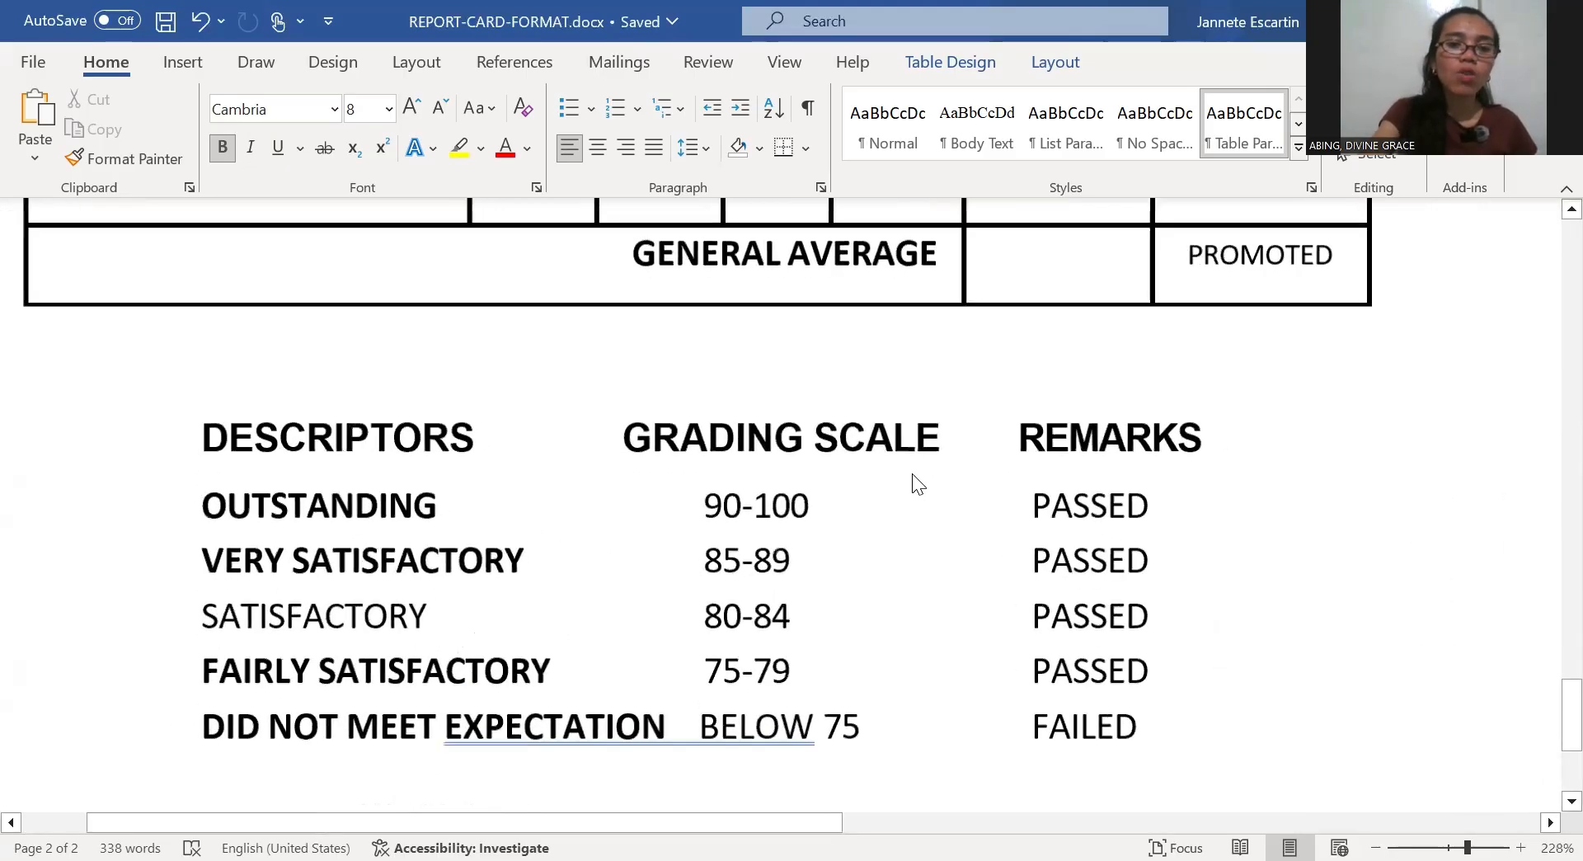